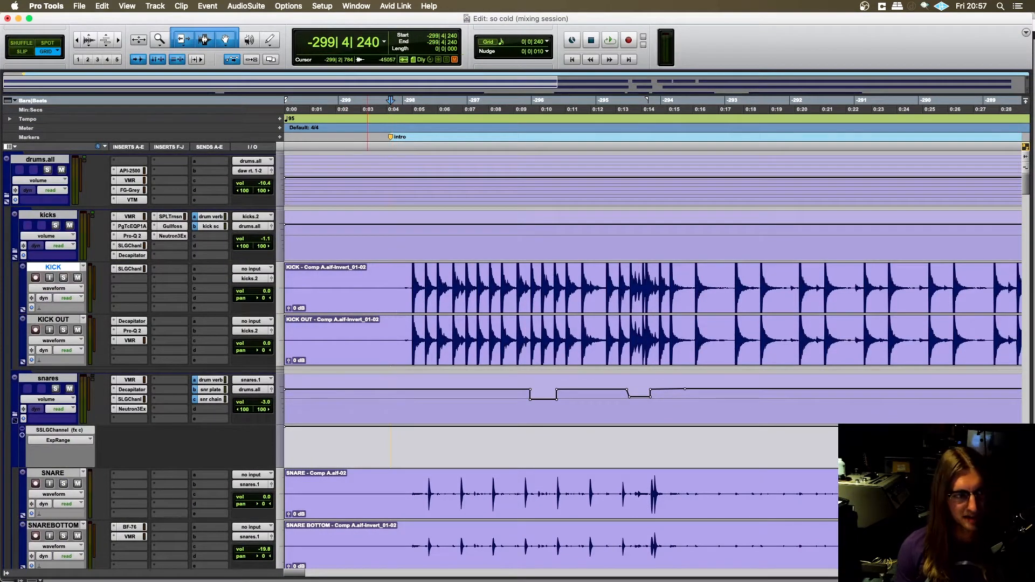
- Play the mixing session from just before the intro marker to check its playback
key("super+Tab")
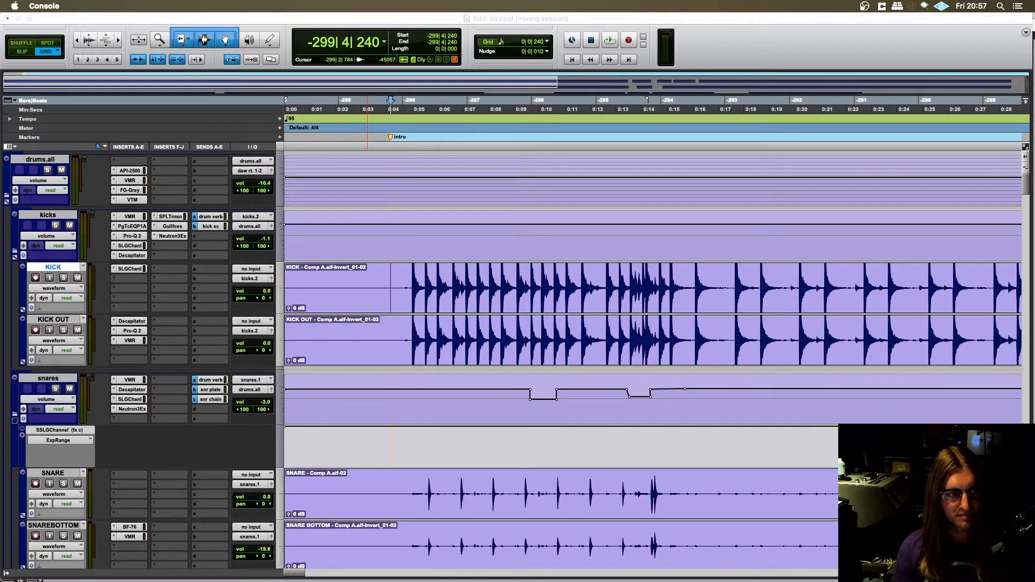
key("super+Tab")
key("space")
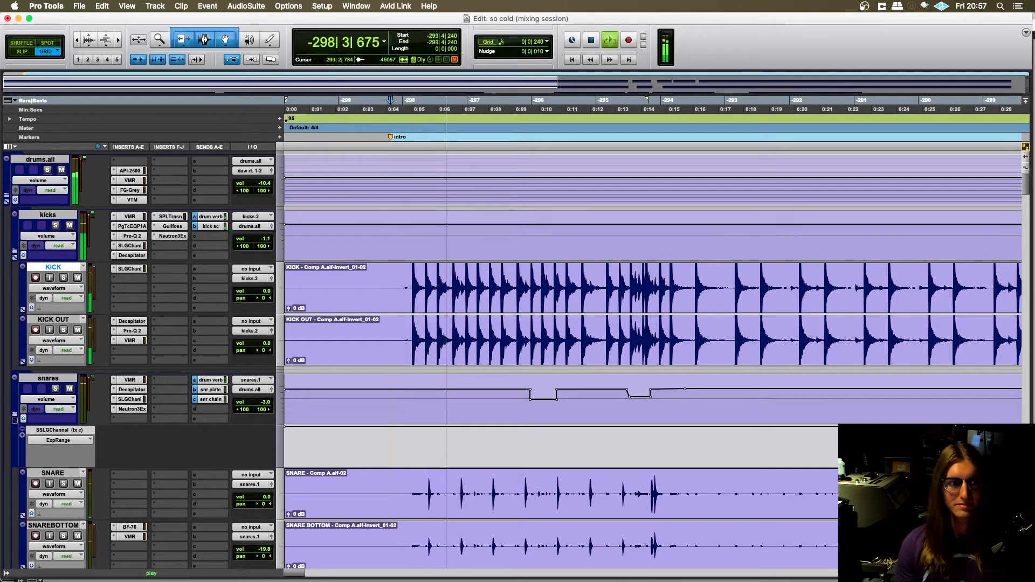
key("super+Tab")
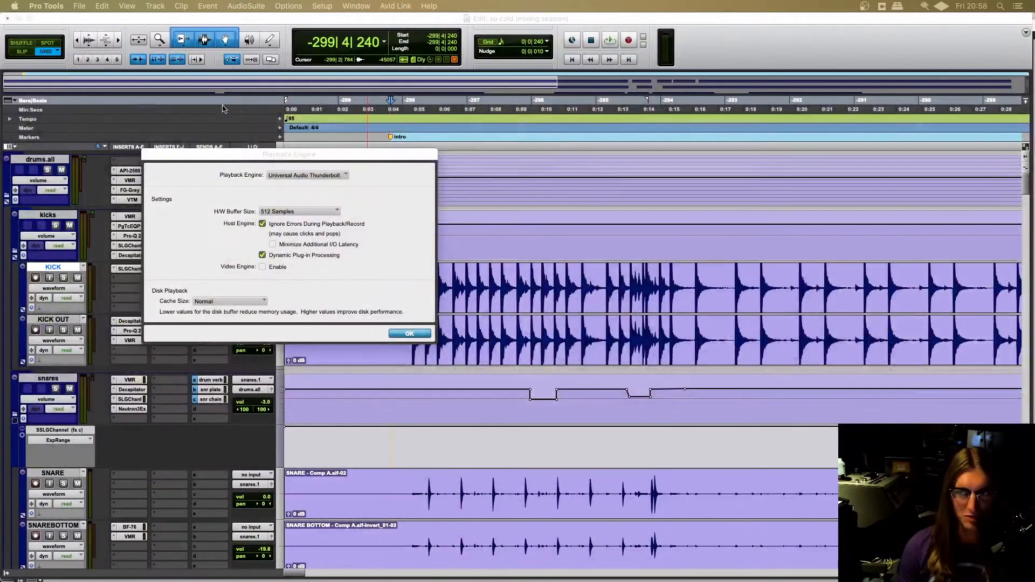
- Set the playback engine's hardware buffer size to 1024 samples and apply the setting
left_click_drag(250, 157, 281, 113)
left_click(318, 164)
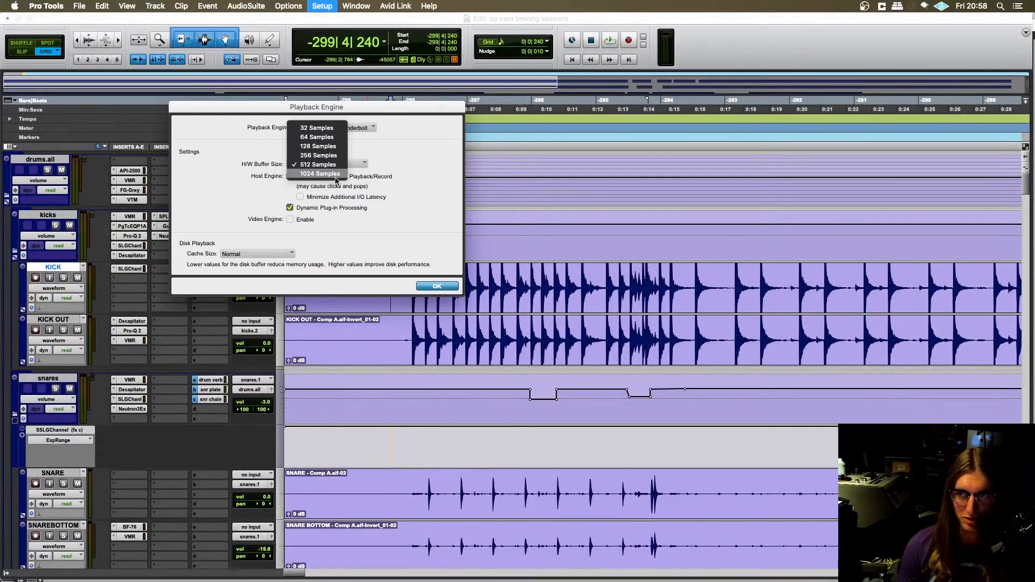
left_click(321, 173)
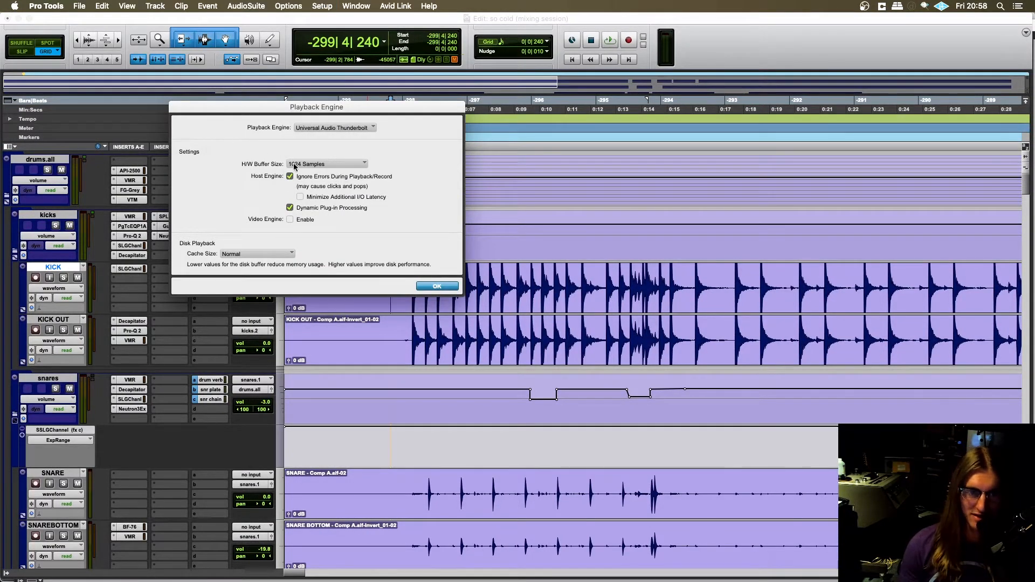
left_click_drag(328, 111, 428, 123)
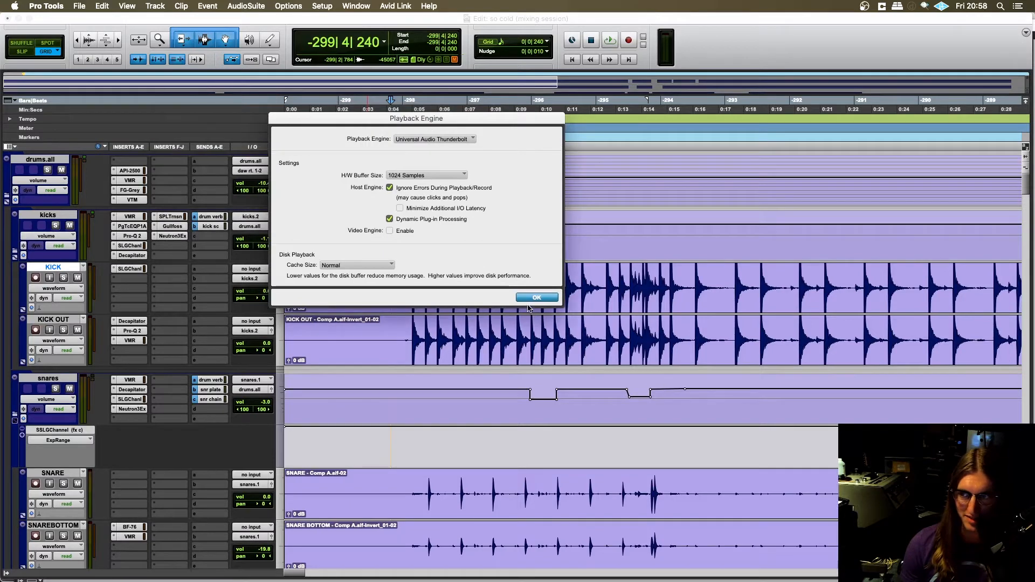
left_click(537, 299)
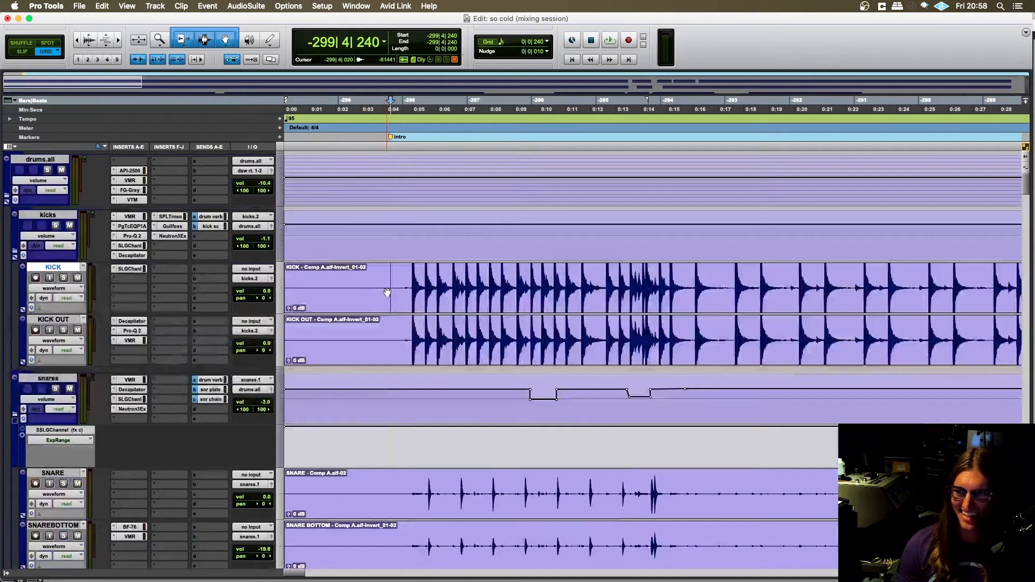
- Widen the visible timeline to about one minute and play the mix from the intro
key("t")
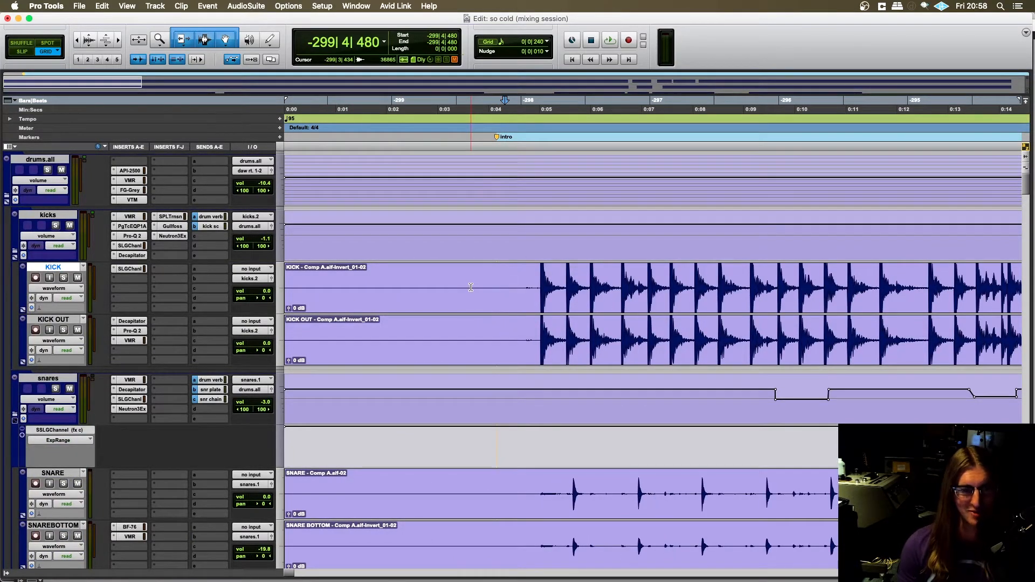
key("r")
key("r")
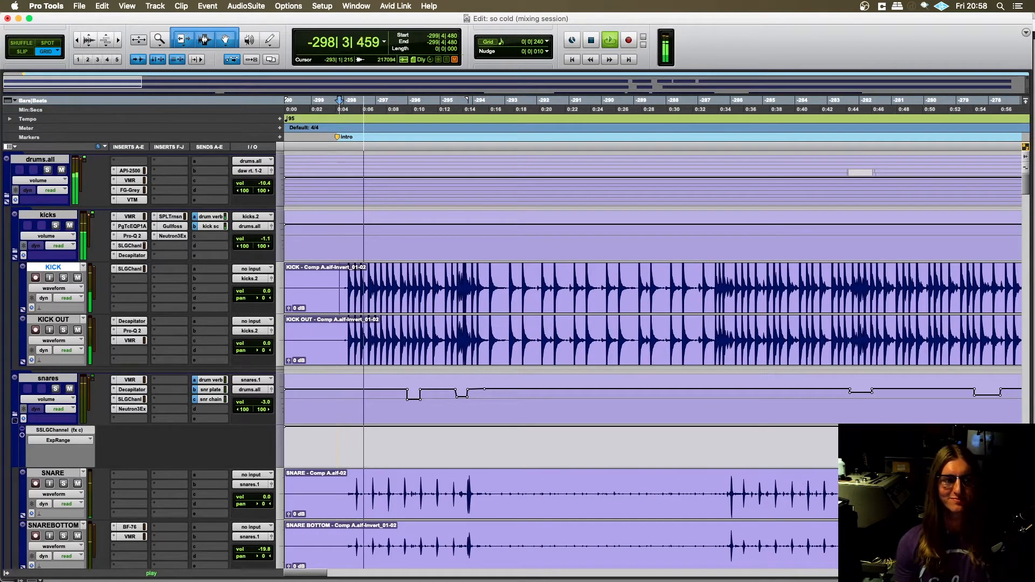
key("super+Tab")
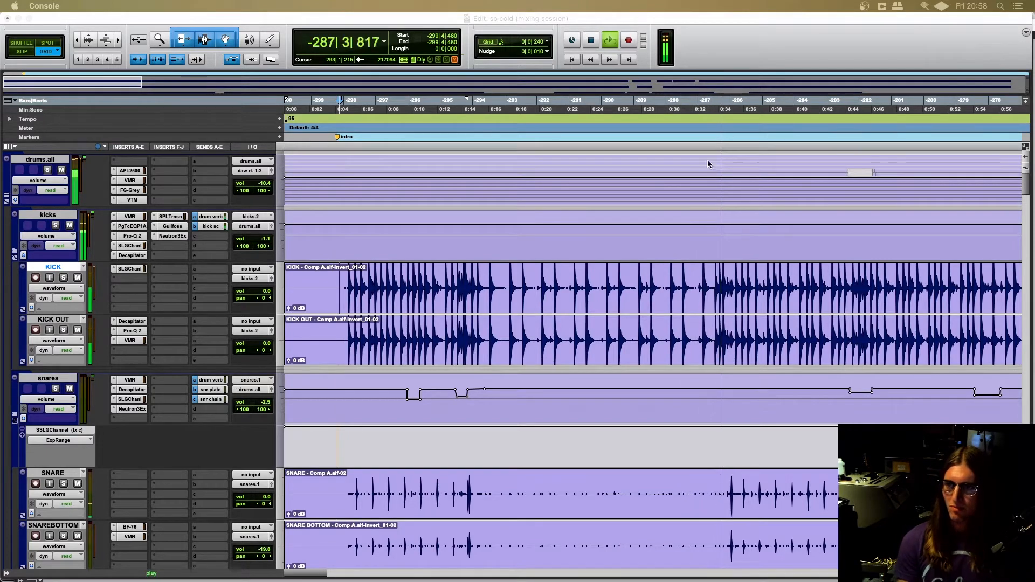
left_click(670, 21)
- Follow the playing mix from the drum tracks down to the bridge layers, including atmos, arp, tremolo and s&h
scroll(530, 426, "right", 7)
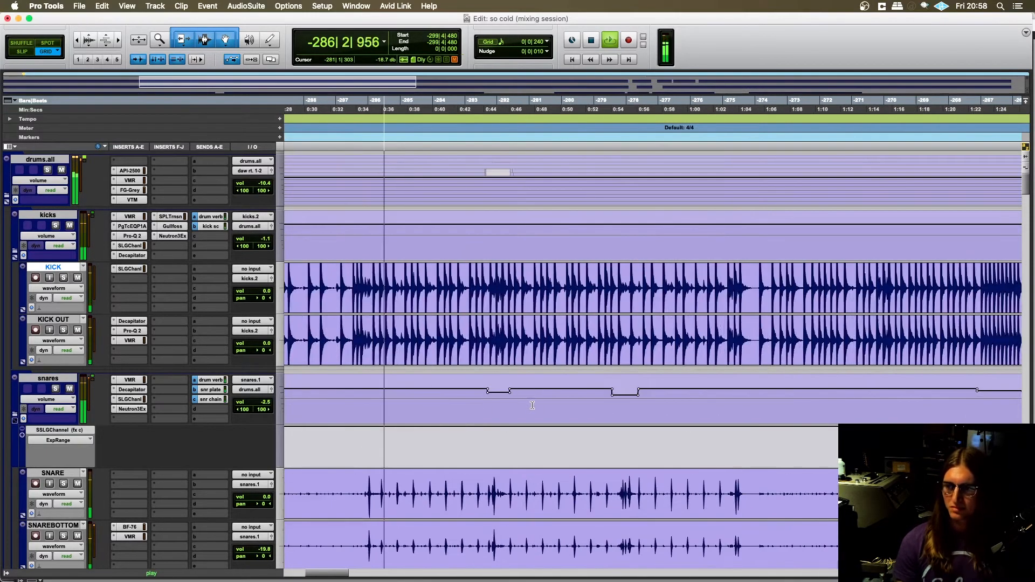
scroll(530, 426, "left", 1)
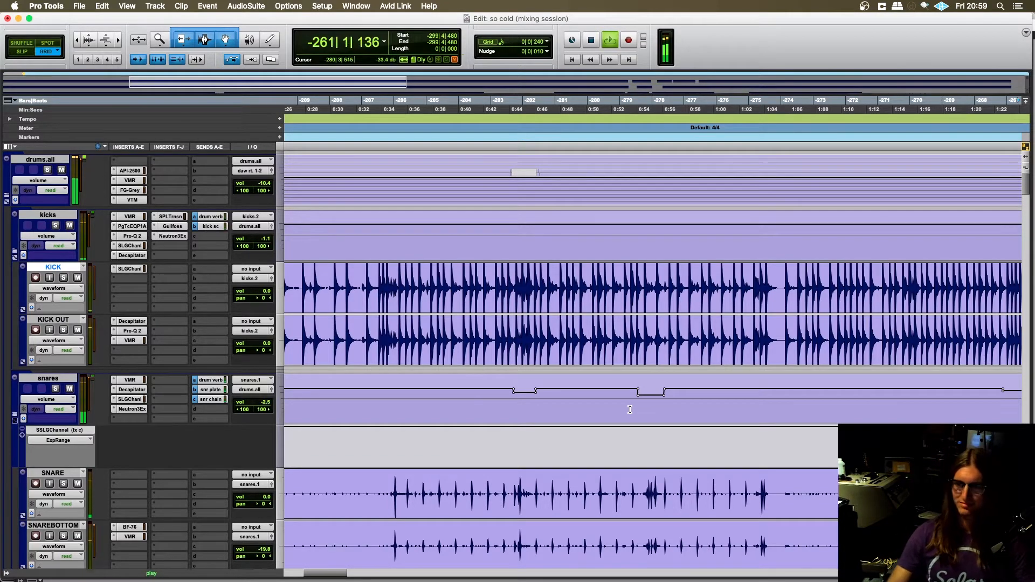
scroll(607, 415, "right", 15)
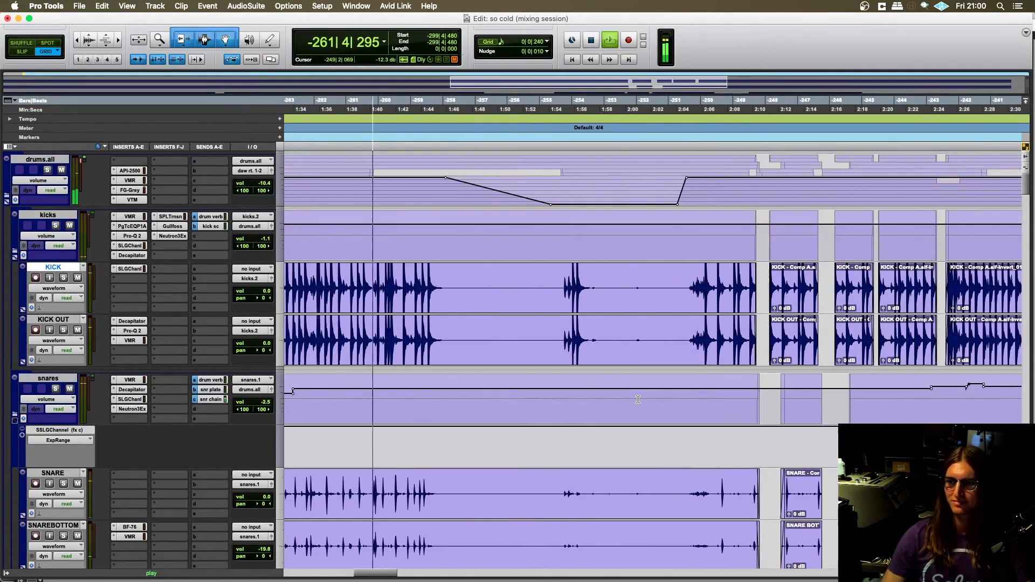
scroll(580, 381, "down", 15)
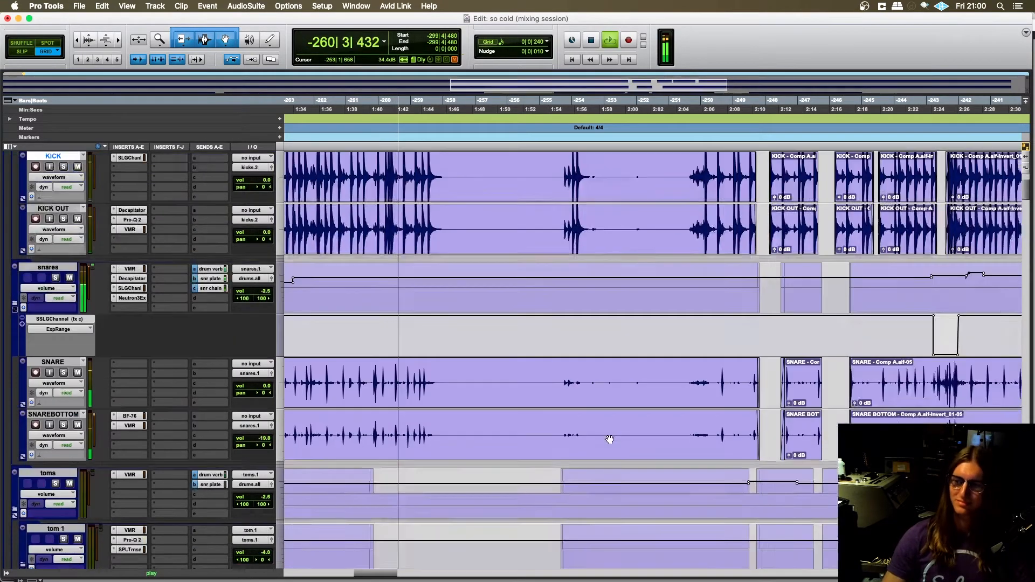
scroll(604, 413, "down", 20)
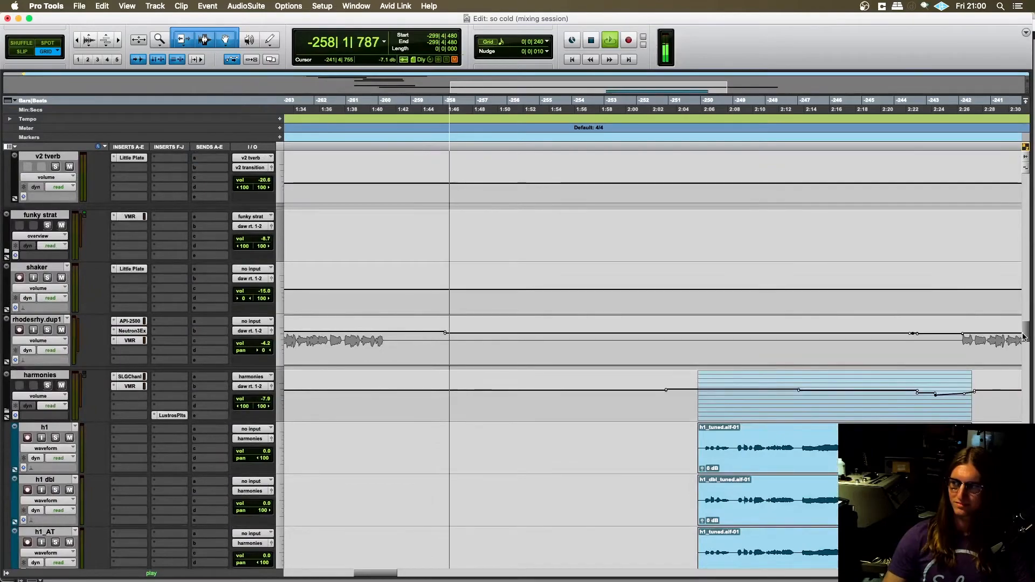
scroll(1002, 341, "down", 20)
scroll(1028, 389, "down", 20)
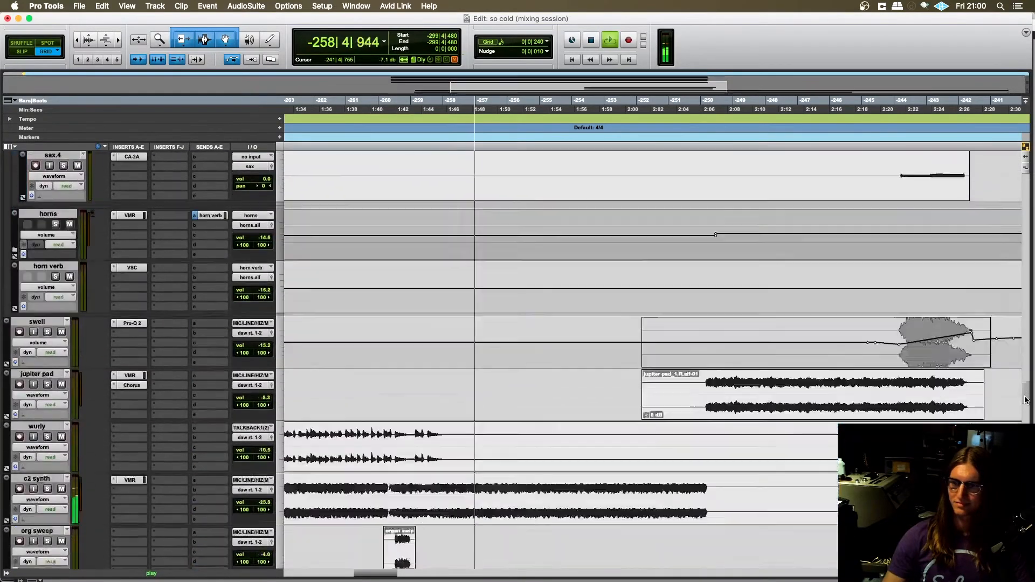
scroll(600, 348, "down", 5)
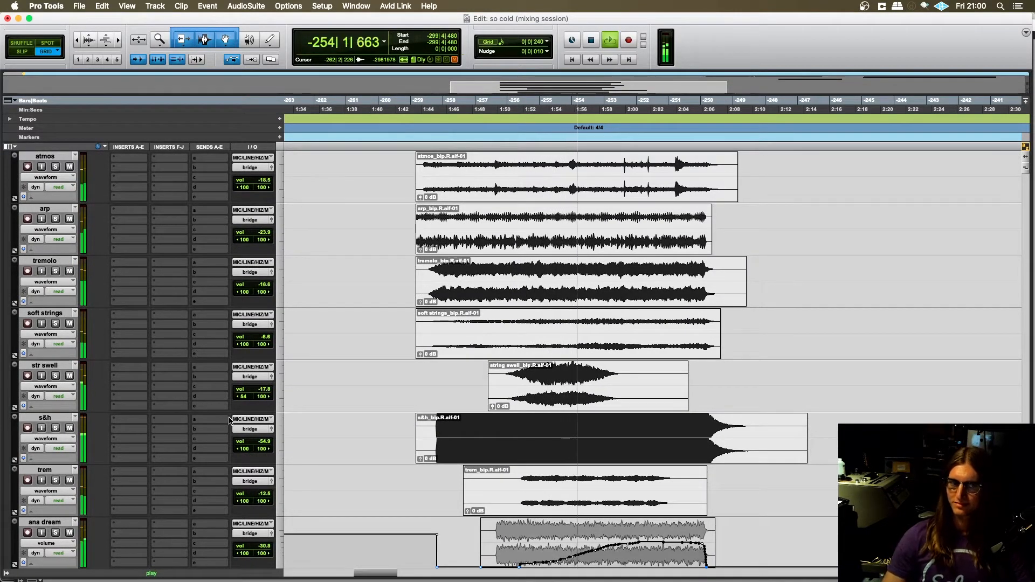
scroll(358, 414, "up", 2)
scroll(358, 414, "down", 2)
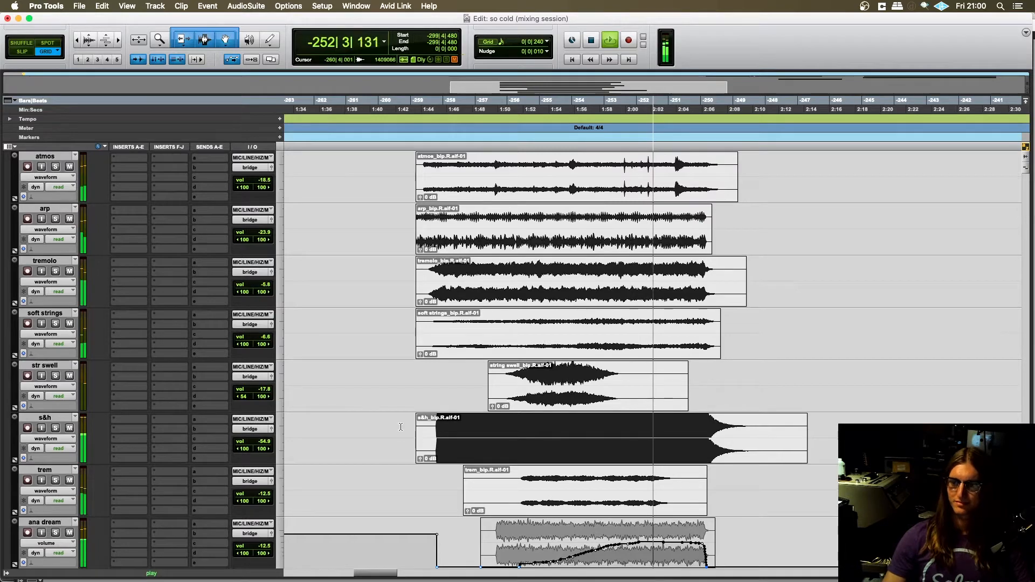
- Follow playback past the end of the bridge layers and review the harmonies track with its h1 and h2 tuned vocals
scroll(410, 452, "right", 4)
scroll(407, 457, "right", 6)
scroll(408, 456, "left", 2)
scroll(408, 444, "right", 2)
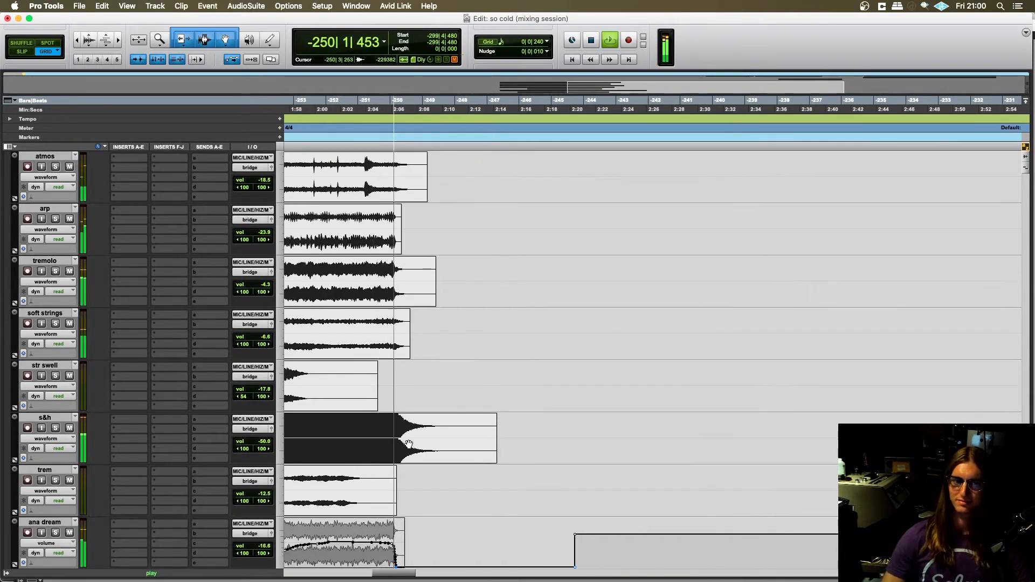
scroll(426, 439, "down", 20)
scroll(438, 434, "down", 10)
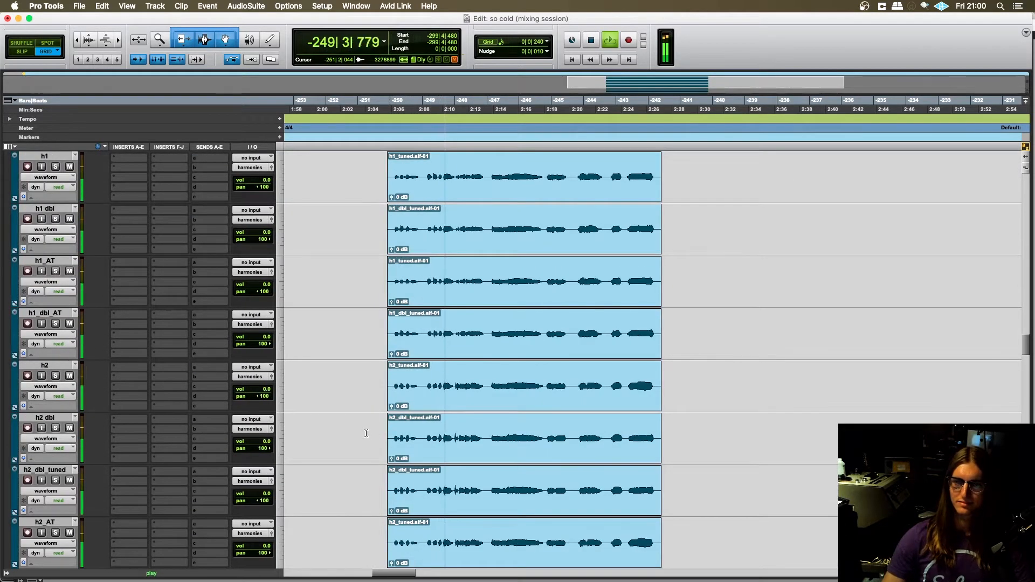
scroll(372, 415, "up", 3)
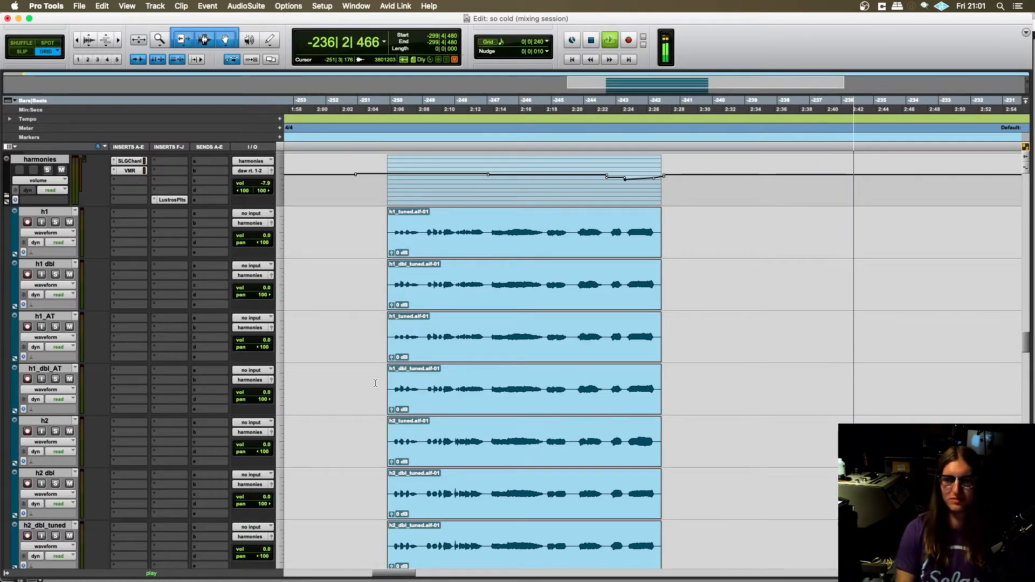
- Follow playback to the song's final section on the room, TALK, CLICK, bass and guitar tracks
scroll(377, 383, "right", 5)
scroll(776, 395, "right", 10)
scroll(753, 396, "up", 15)
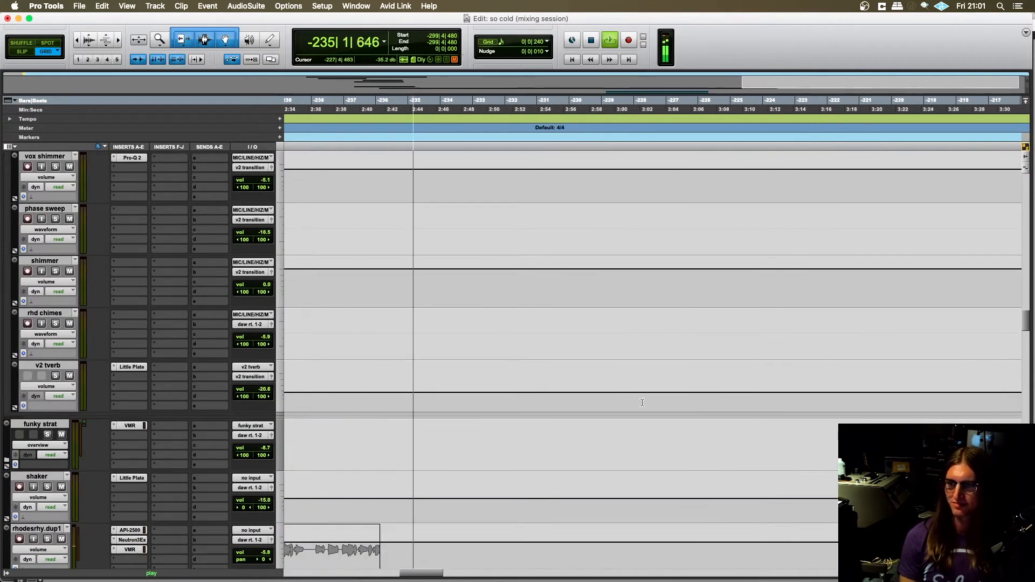
scroll(589, 395, "up", 8)
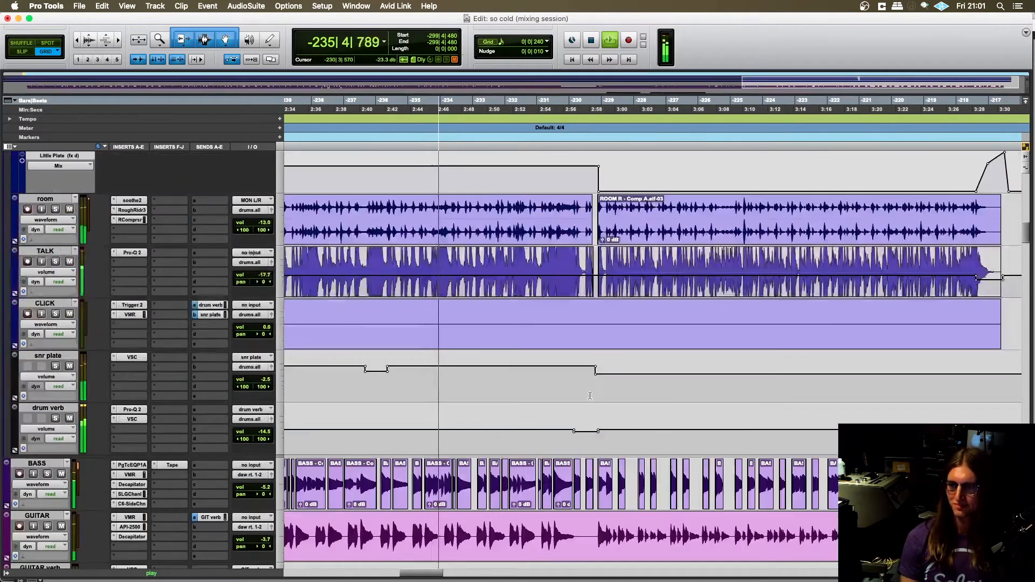
scroll(580, 392, "right", 5)
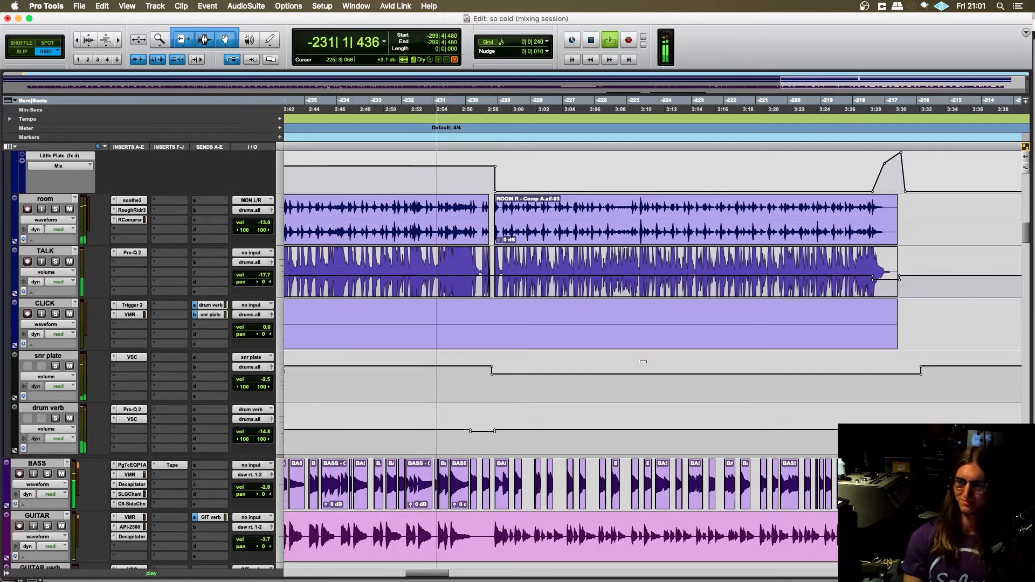
scroll(697, 353, "right", 2)
scroll(698, 354, "right", 2)
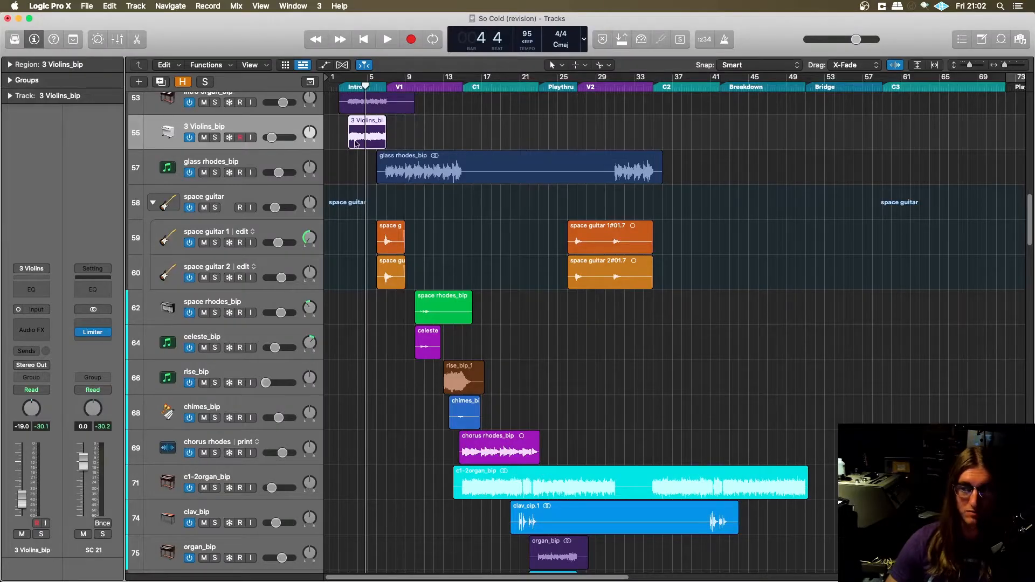
- Examine the So Cold (revision) project in Logic Pro, from the drum stack through the pads, bass, guitars and intro rhodes
scroll(447, 250, "up", 20)
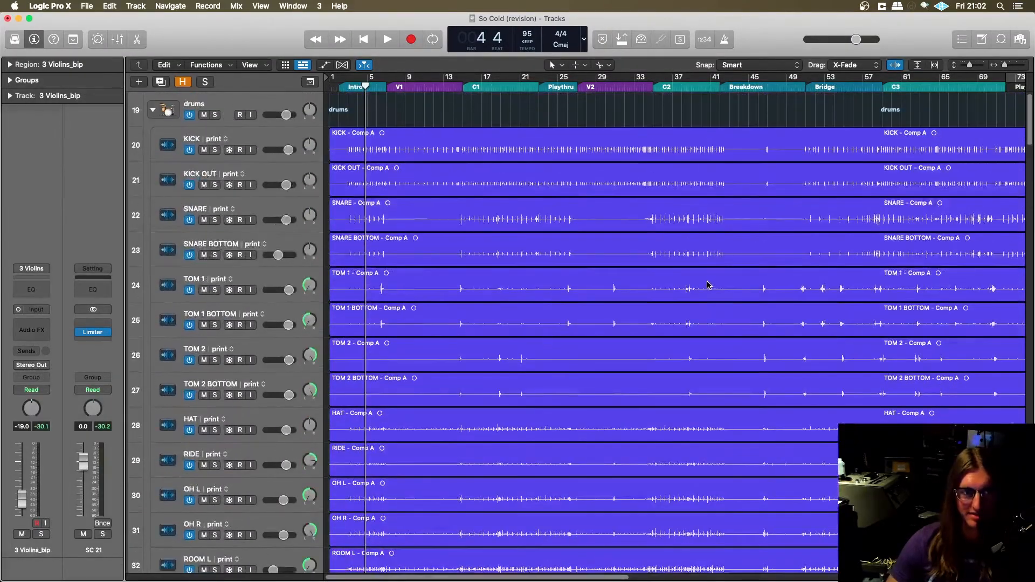
scroll(708, 285, "down", 5)
scroll(730, 276, "up", 5)
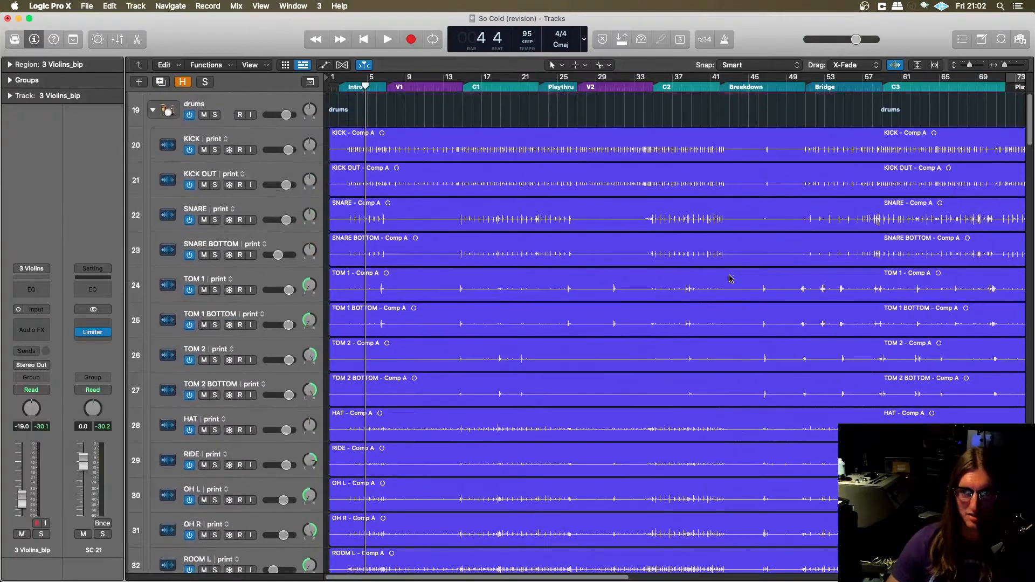
scroll(721, 276, "down", 3)
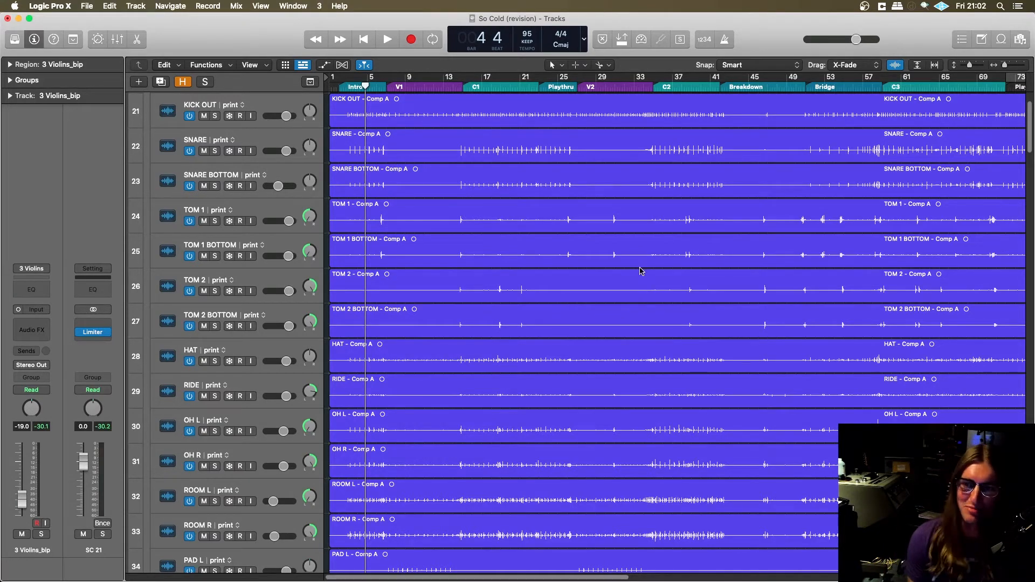
scroll(640, 273, "down", 1)
scroll(423, 297, "up", 2)
scroll(426, 299, "down", 4)
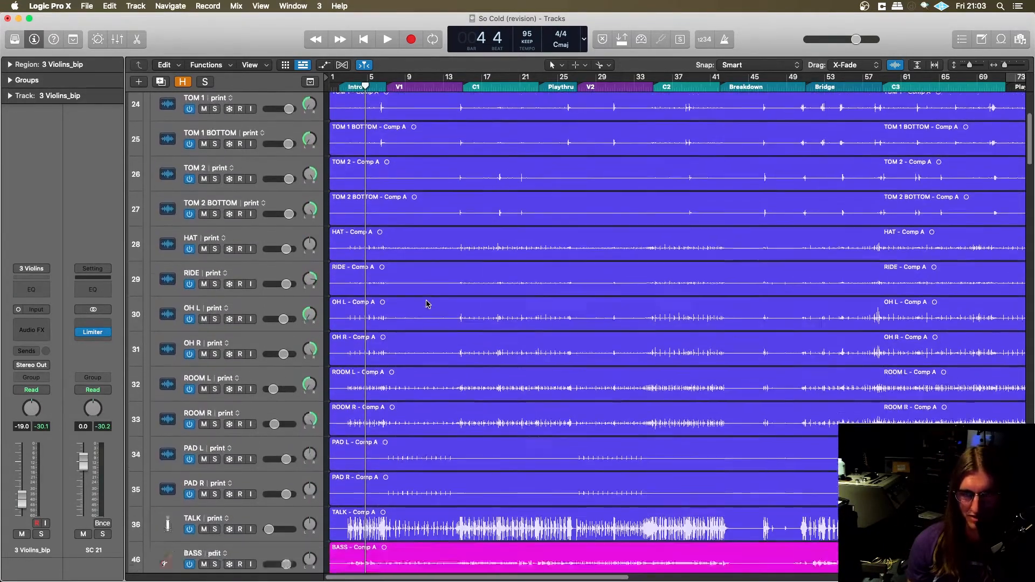
scroll(427, 303, "down", 5)
scroll(423, 307, "down", 2)
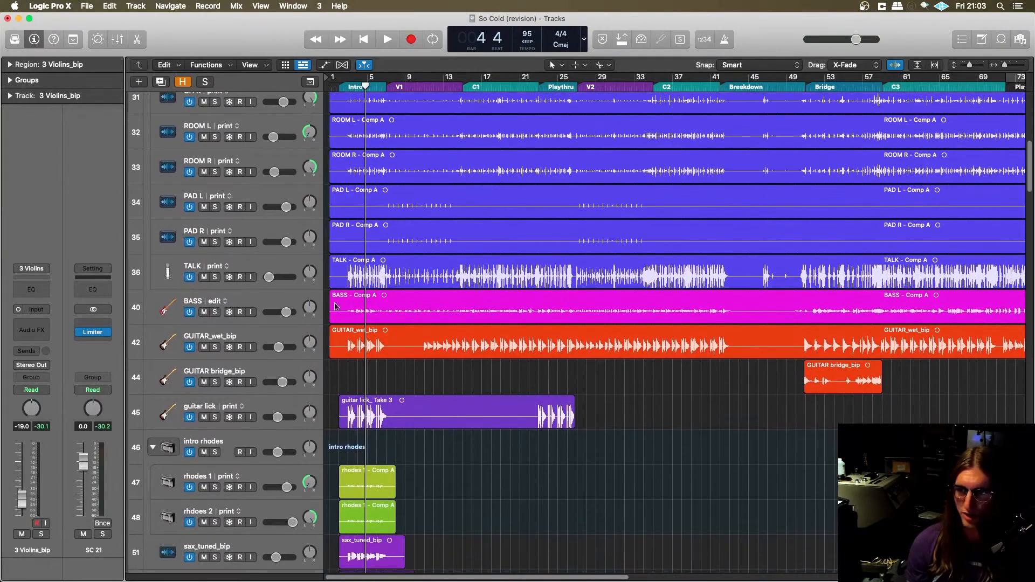
- Review the drum tracks again from the top of the project and select the first BASS comp region
scroll(437, 328, "up", 12)
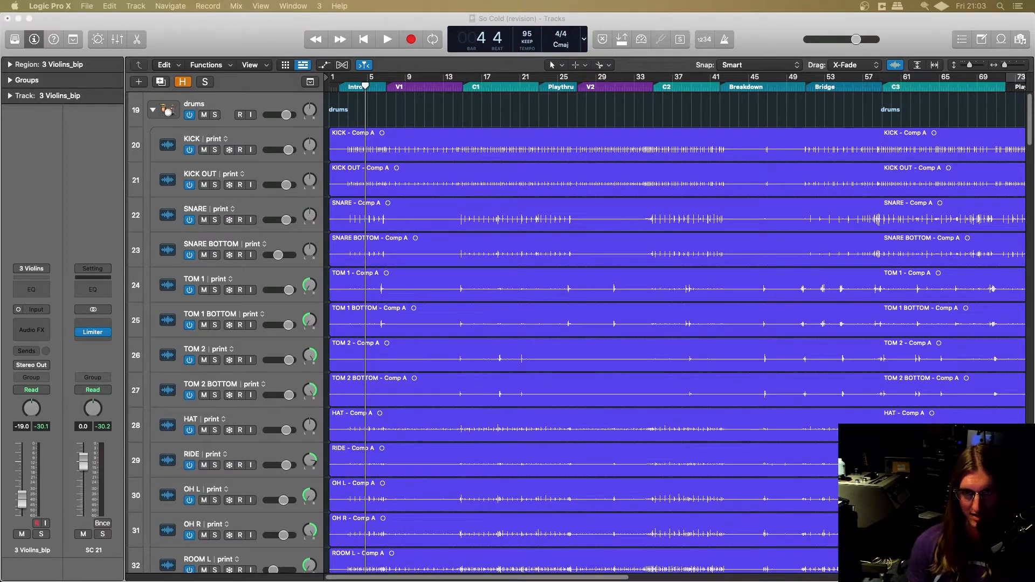
scroll(464, 334, "down", 10)
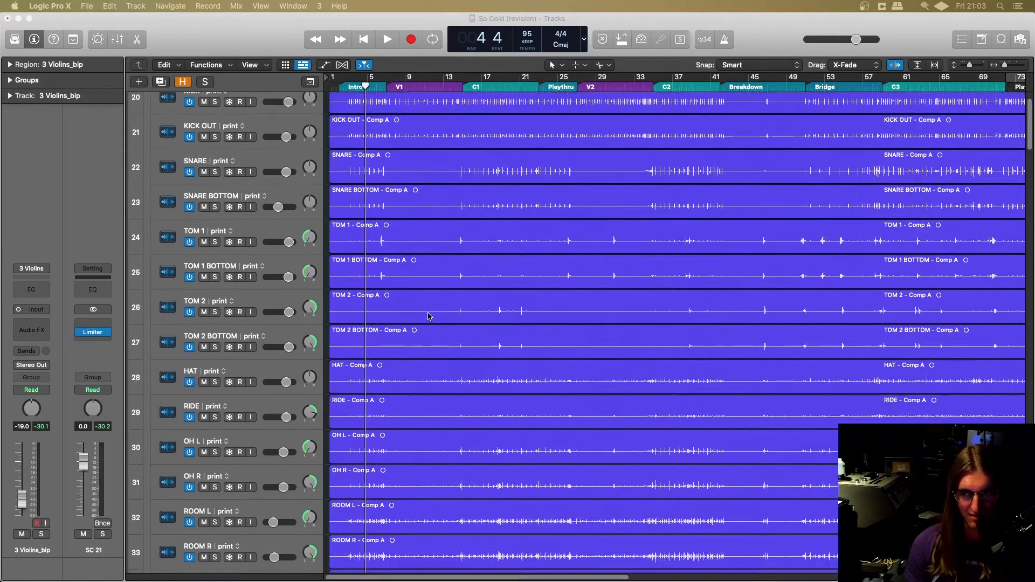
scroll(456, 379, "up", 10)
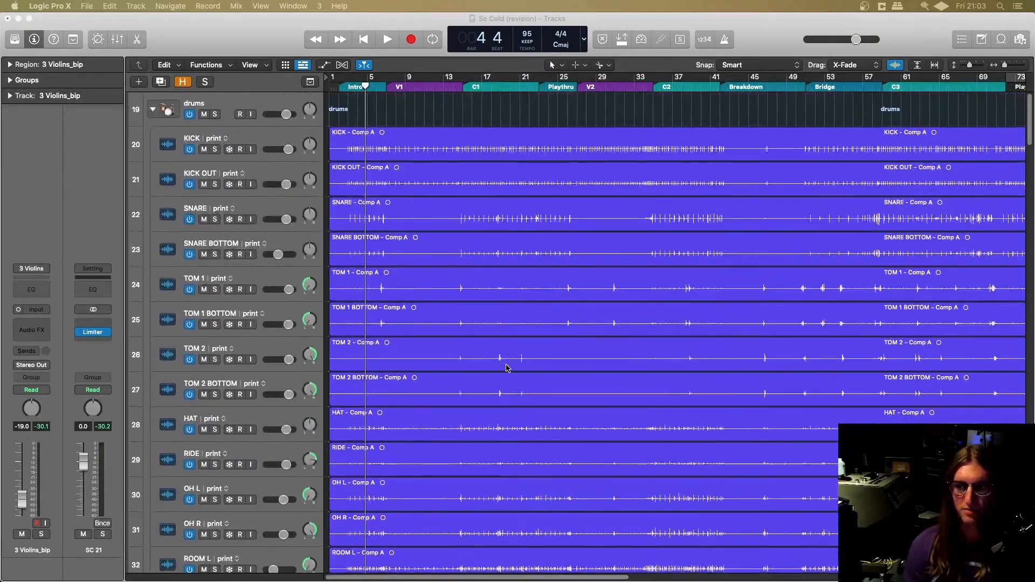
scroll(507, 368, "down", 8)
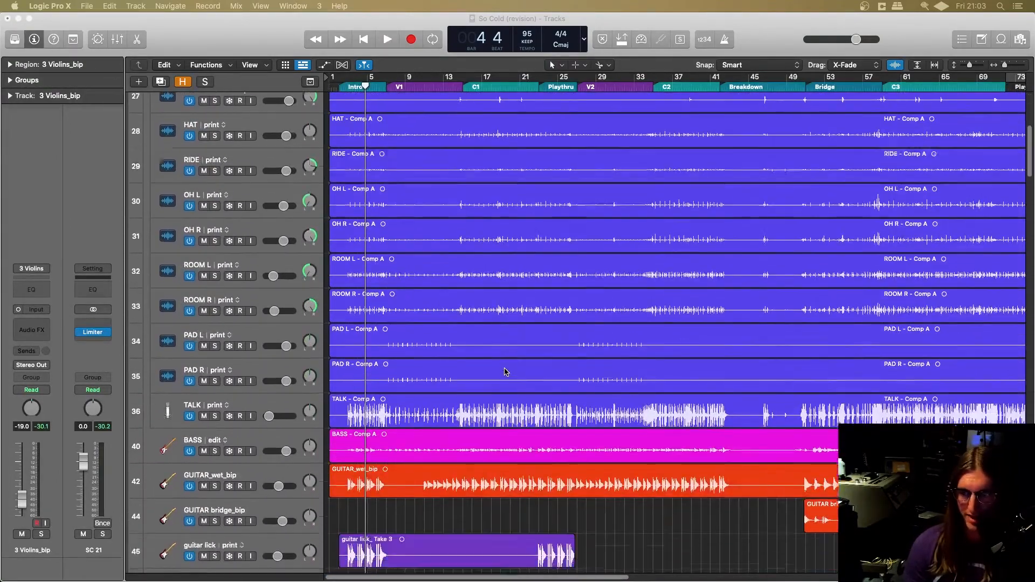
scroll(505, 371, "down", 3)
left_click(336, 368)
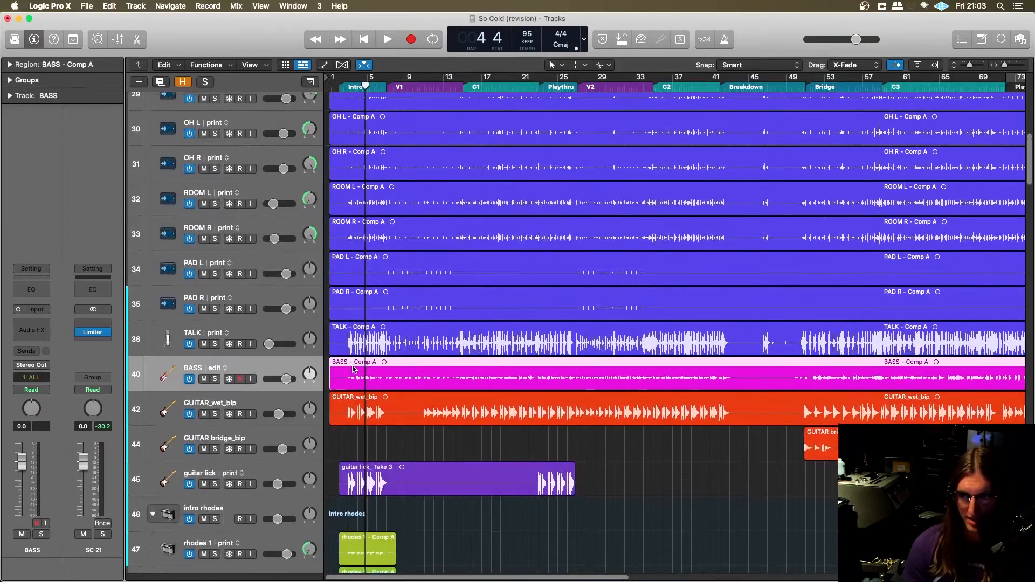
- Solo the BASS track, audition it from the intro, and unsolo it after stopping playback
scroll(213, 371, "down", 1)
left_click(215, 374)
key("space")
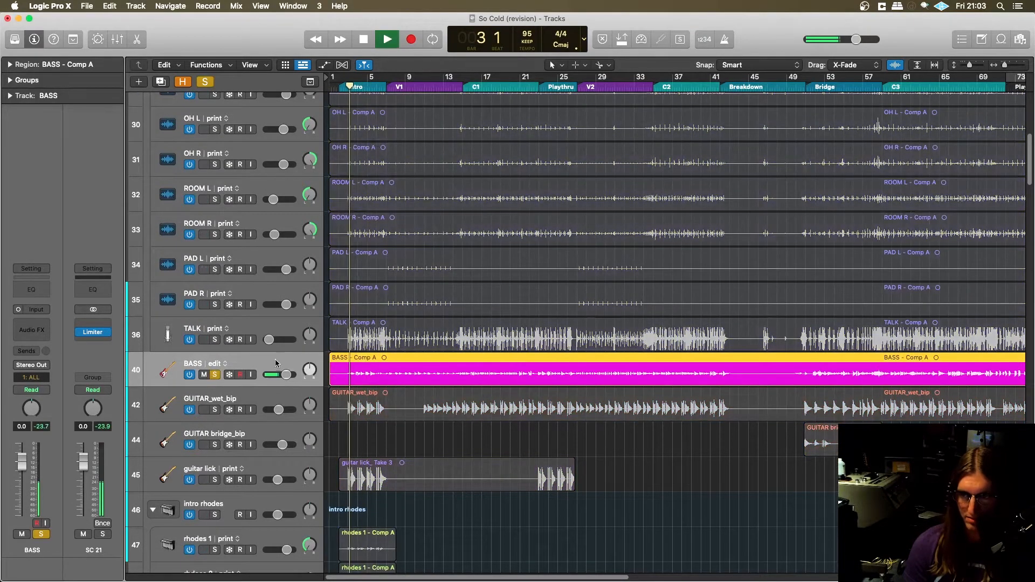
key("space")
key("s")
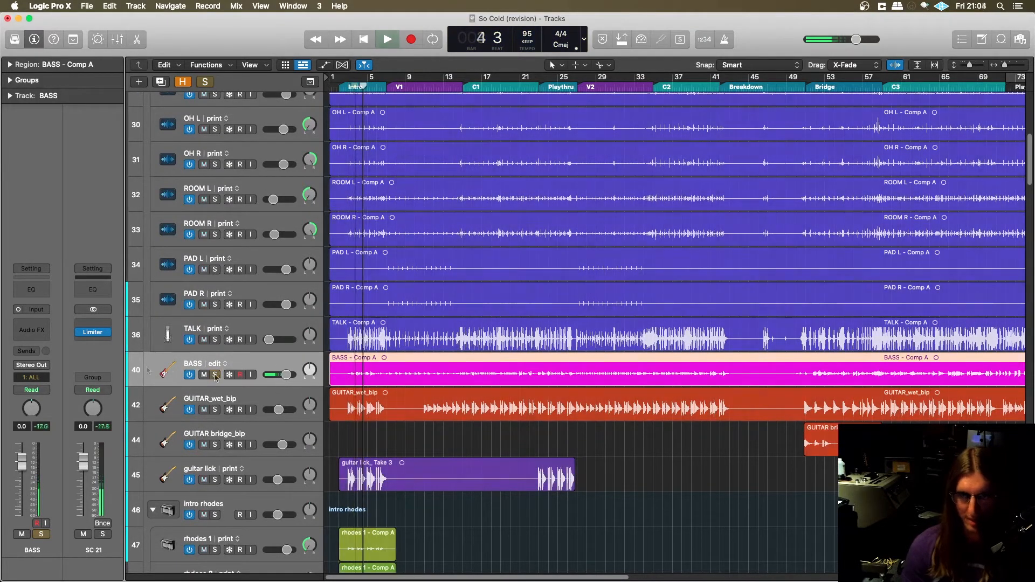
- Reveal the hidden tracks, examine the Amp Designer settings on the GUITAR edit track, and close the plug-in
scroll(261, 372, "down", 2)
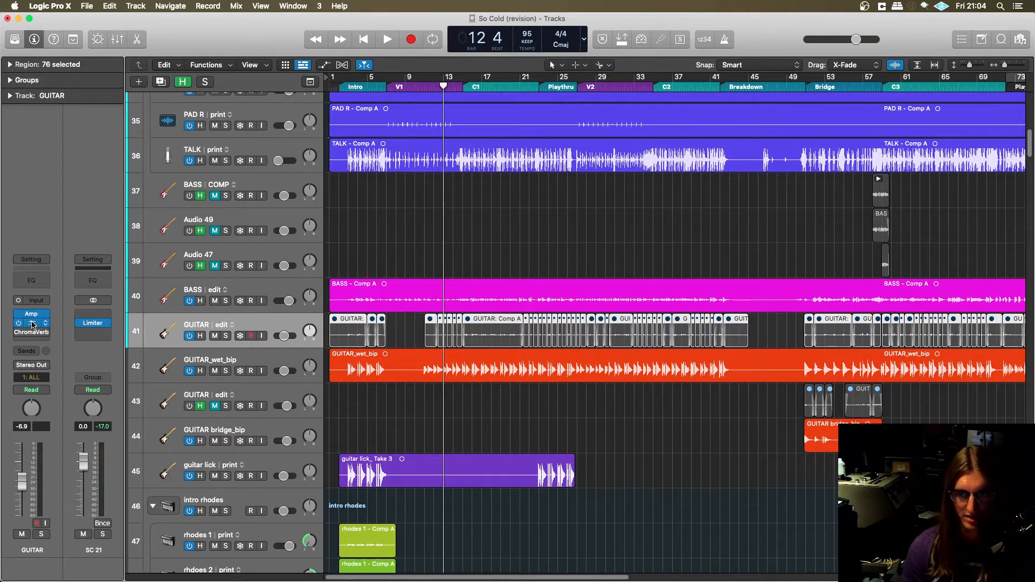
scroll(139, 290, "down", 1)
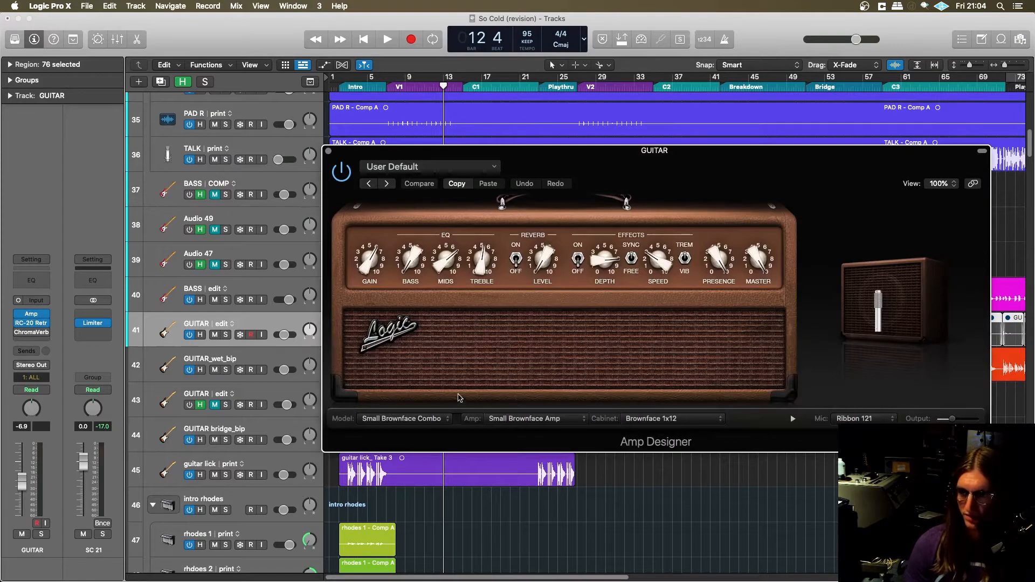
mouse_move(865, 317)
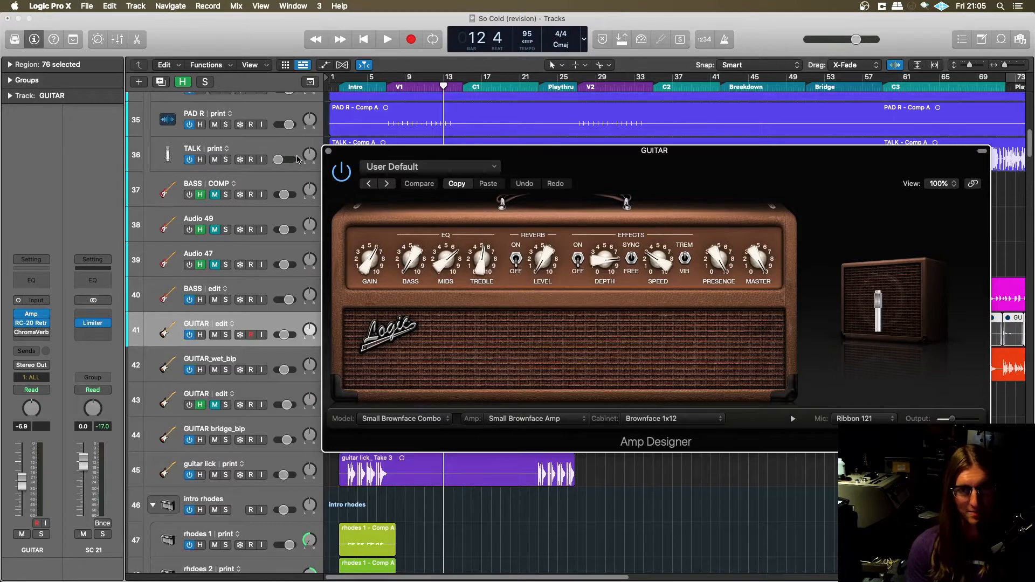
left_click(328, 152)
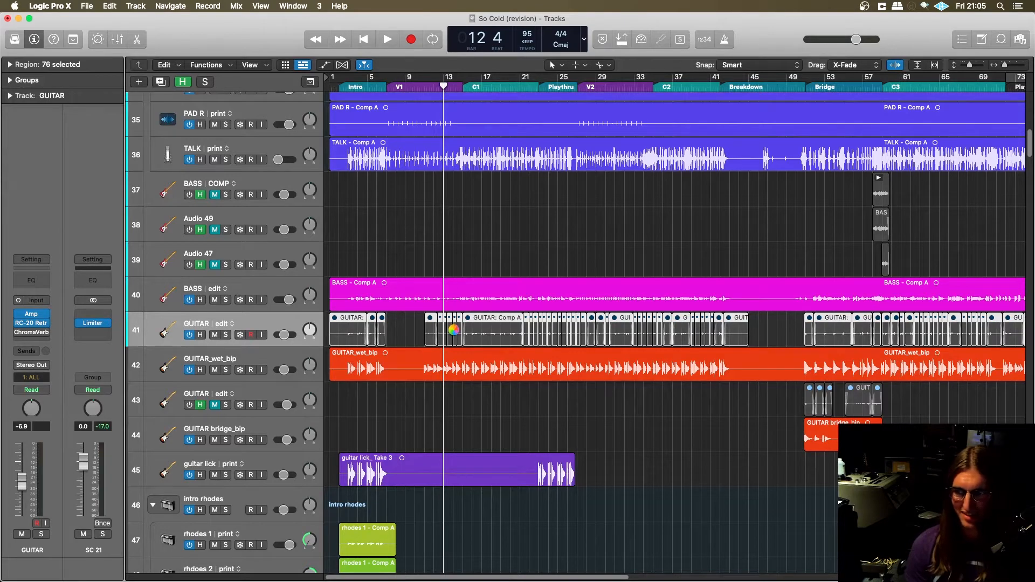
- Play from around bar 11, solo GUITAR_wet_bip to hear it alone, and unsolo it after stopping
left_click(423, 81)
key("space")
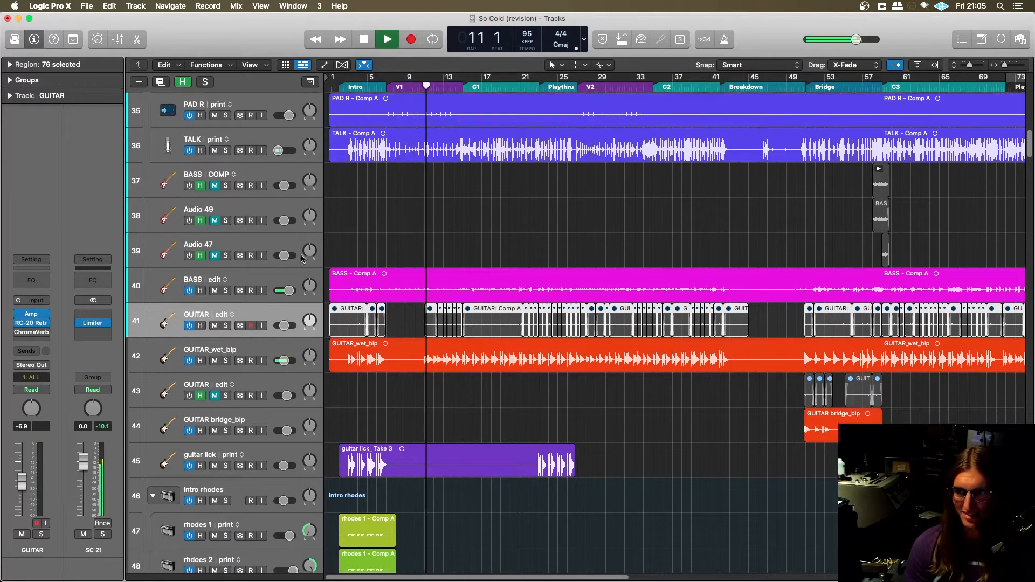
left_click(226, 361)
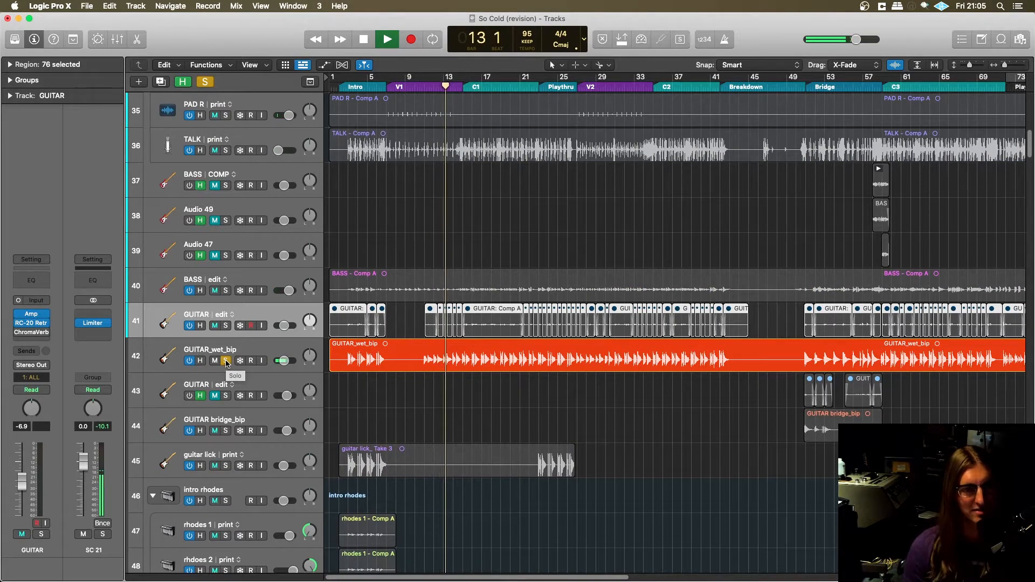
scroll(291, 297, "down", 2)
key("space")
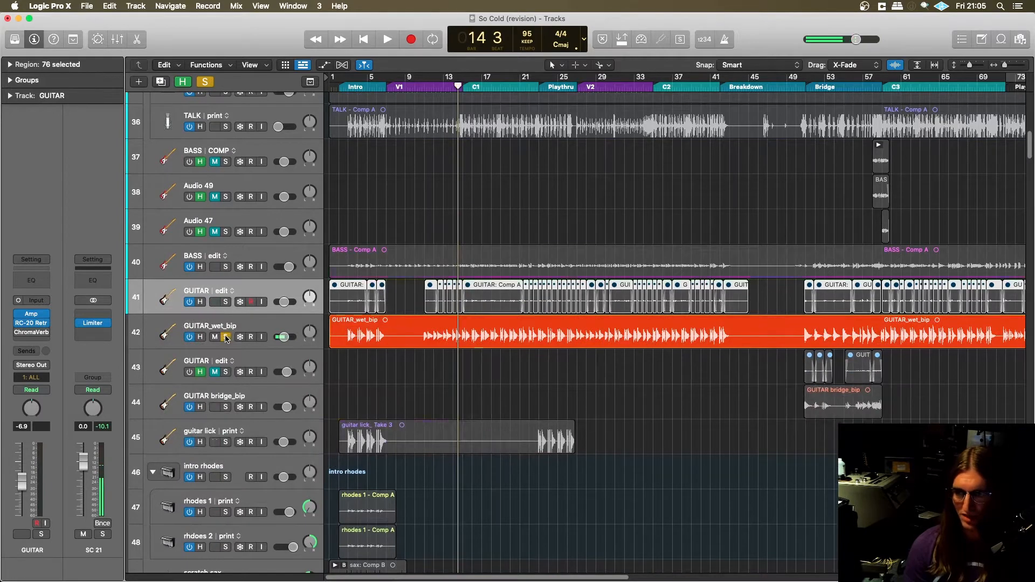
left_click(226, 337)
left_click(290, 318)
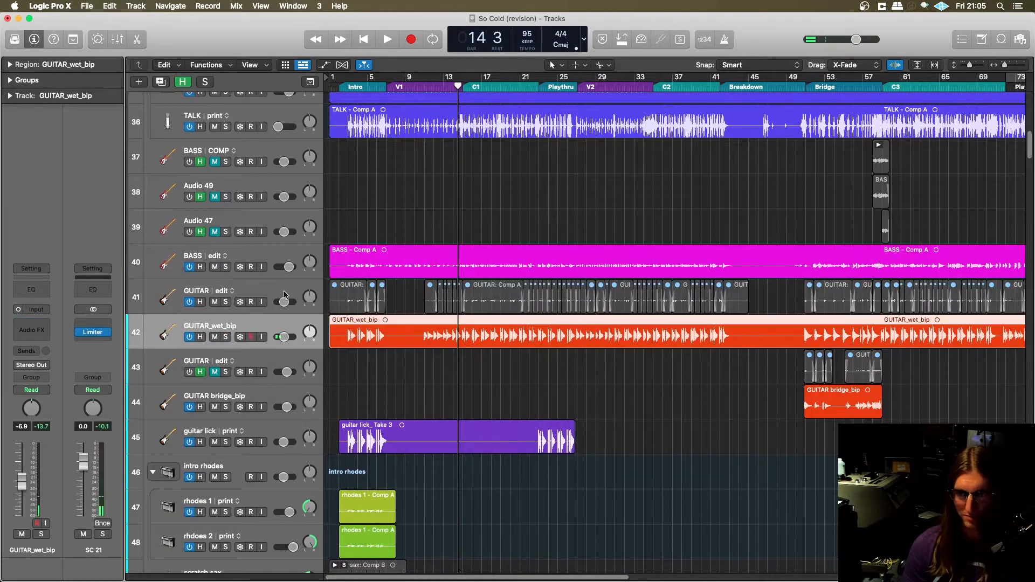
- Show RC-20 Retro Color from the GUITAR edit track beside the tracks and solo GUITAR_wet_bip
left_click(256, 295)
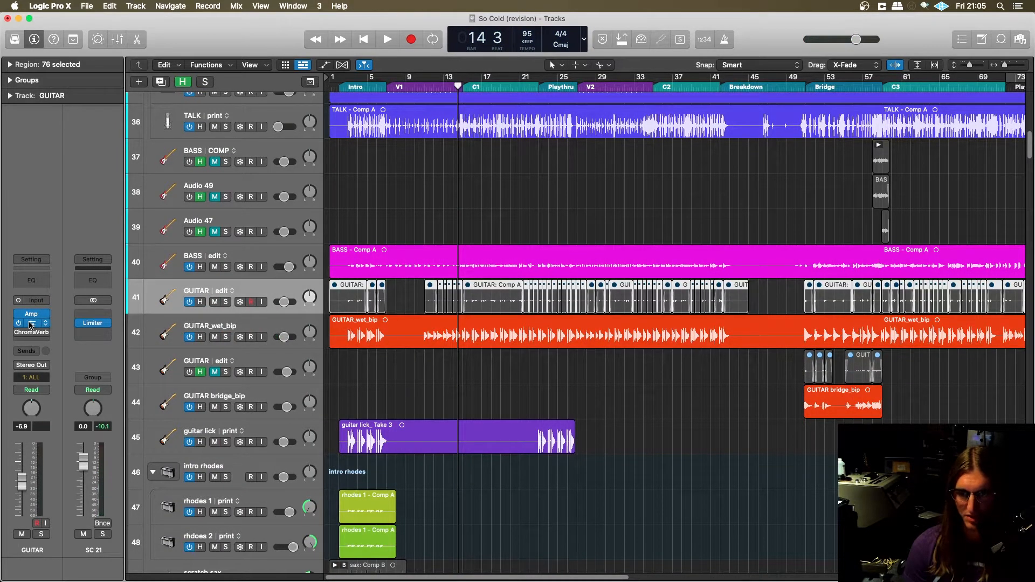
left_click_drag(506, 160, 672, 125)
scroll(427, 294, "right", 2)
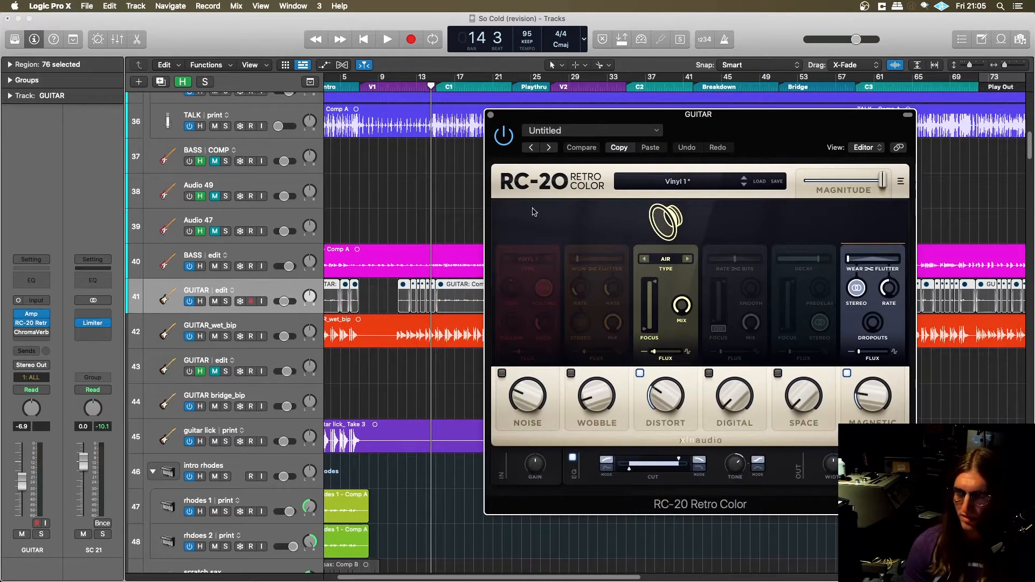
left_click_drag(699, 129, 668, 108)
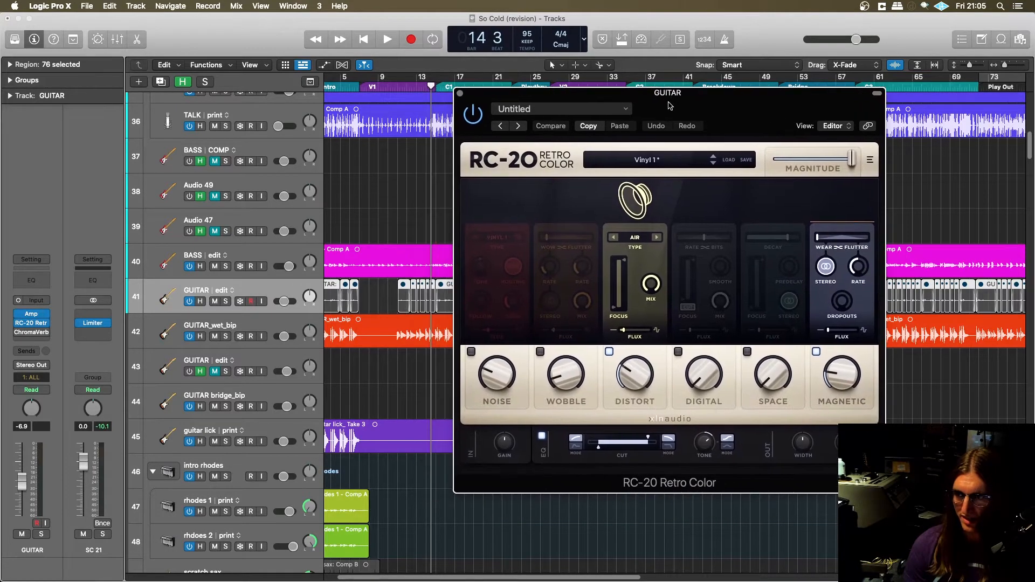
left_click(227, 335)
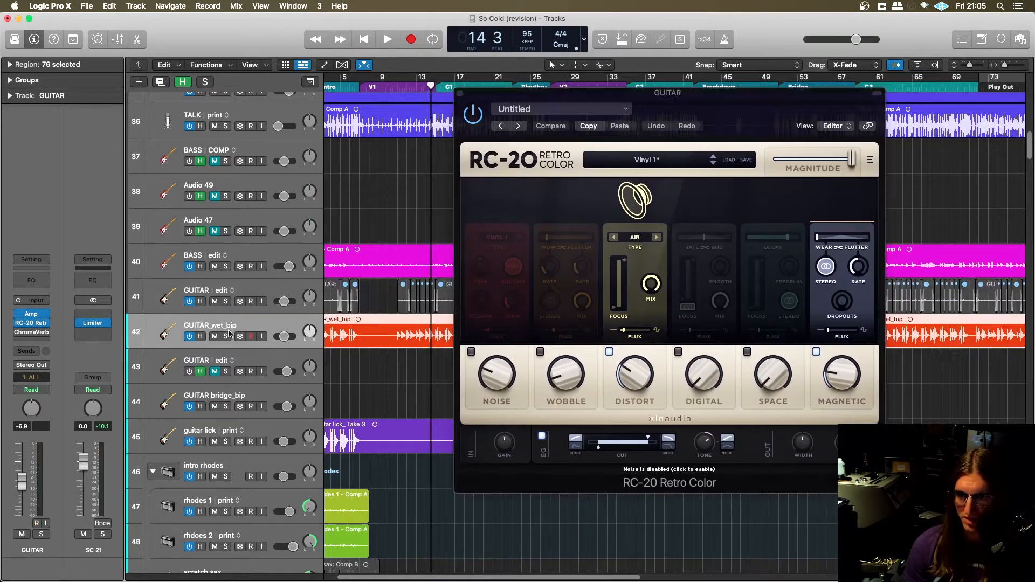
left_click_drag(663, 104, 660, 97)
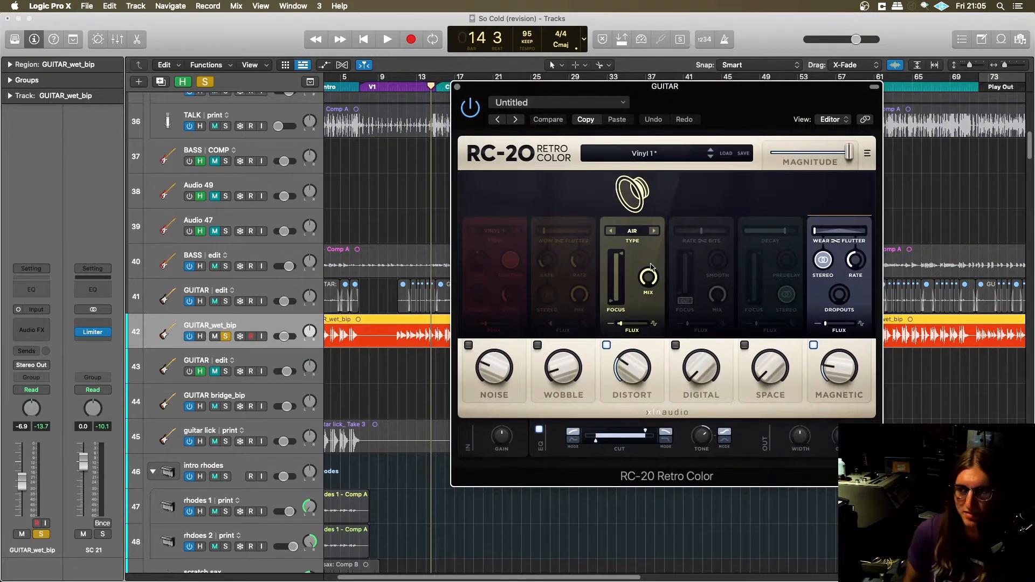
- Switch on RC-20's Noise module and browse its list of noise types
left_click(492, 232)
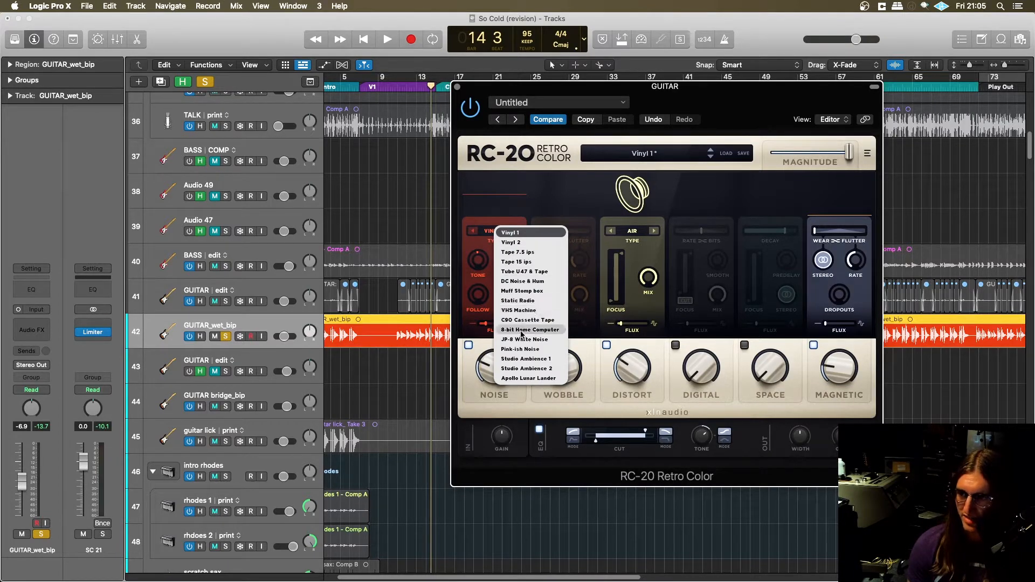
left_click(470, 358)
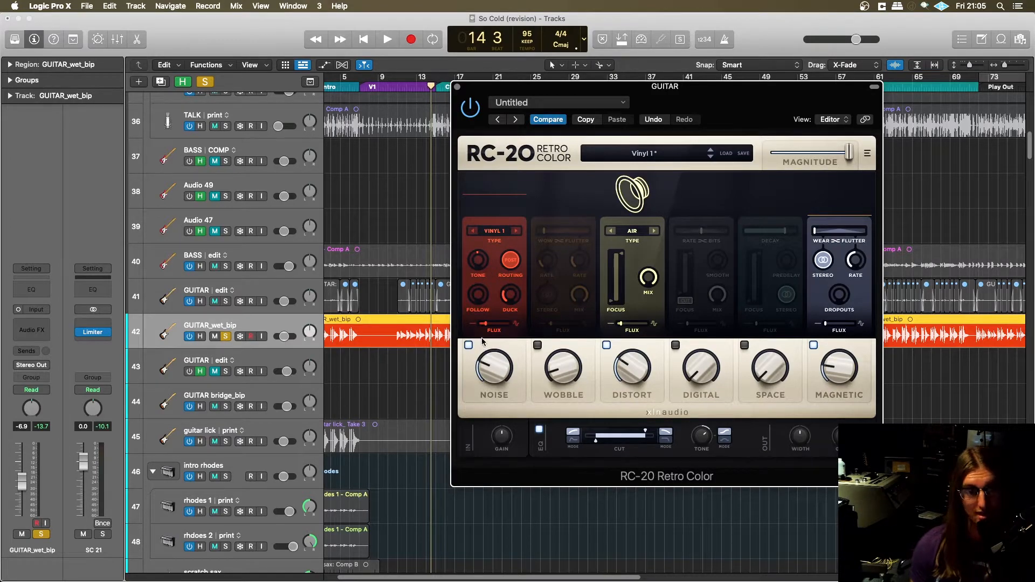
left_click_drag(617, 90, 426, 68)
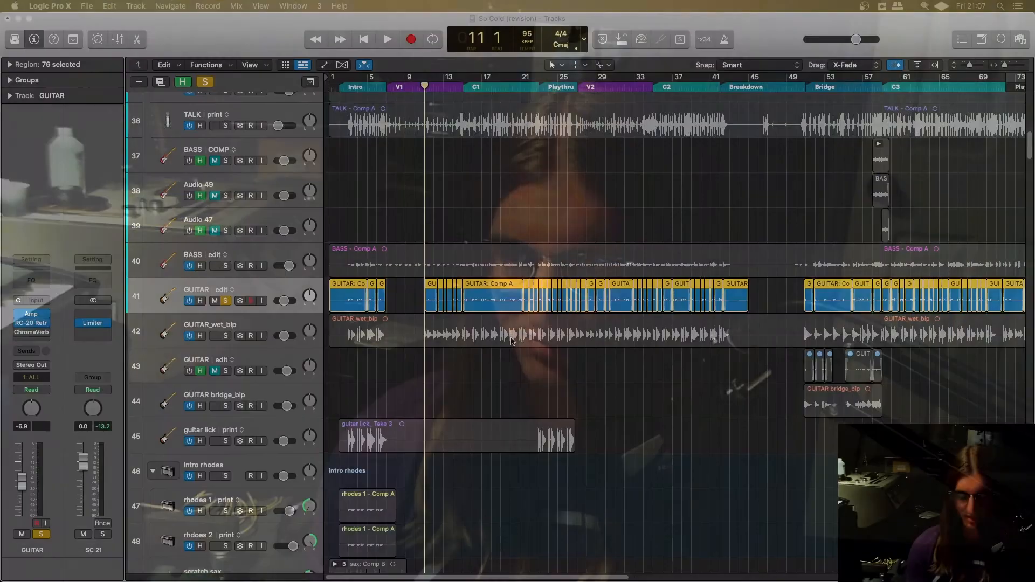
- Reopen RC-20 from the GUITAR edit track and audition the soloed guitar from bar 11 with the effect bypassed
scroll(507, 335, "up", 1)
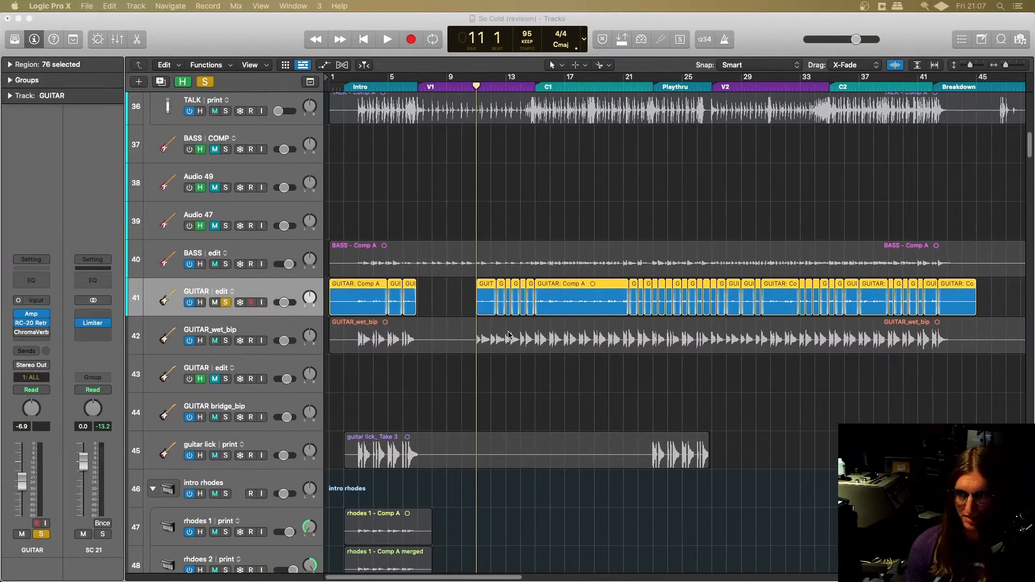
scroll(510, 336, "down", 8)
scroll(513, 340, "up", 2)
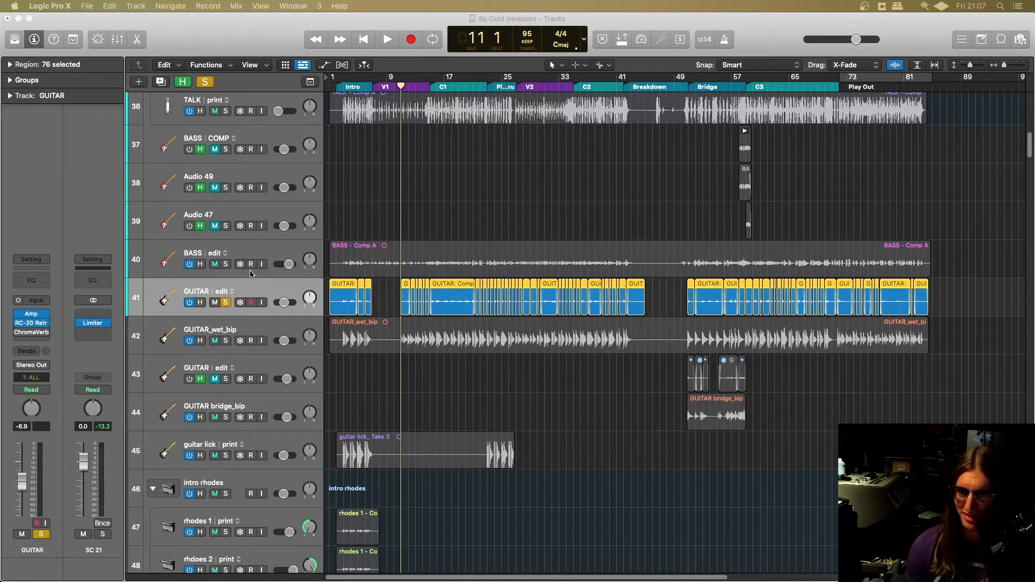
scroll(264, 284, "up", 1)
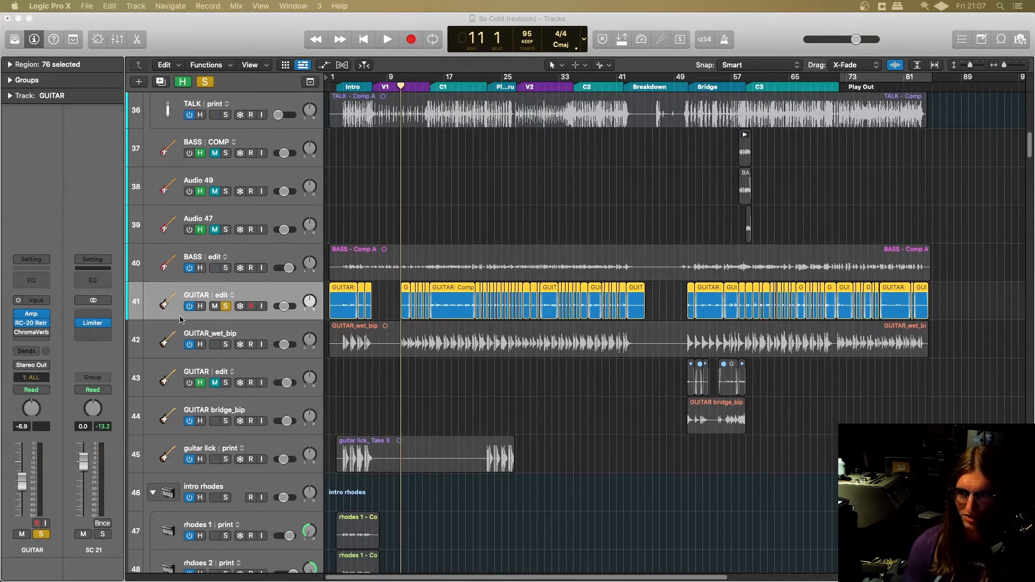
left_click(51, 323)
left_click_drag(416, 81, 519, 84)
key("space")
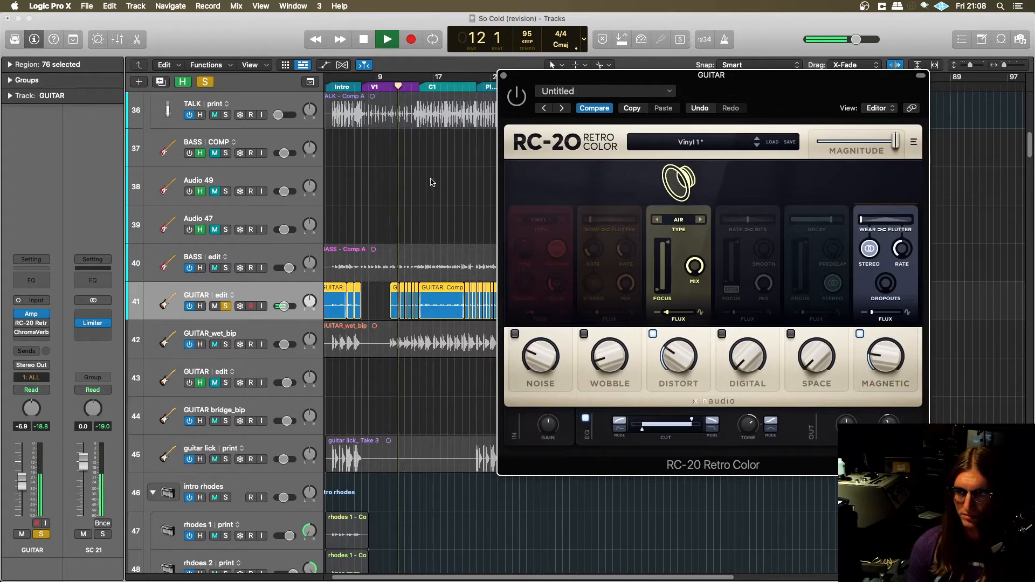
key("space")
- Turn RC-20 back on, replay the soloed guitar from the same verse position for comparison, and close the plug-in
left_click_drag(401, 87, 390, 87)
left_click(516, 97)
key("space")
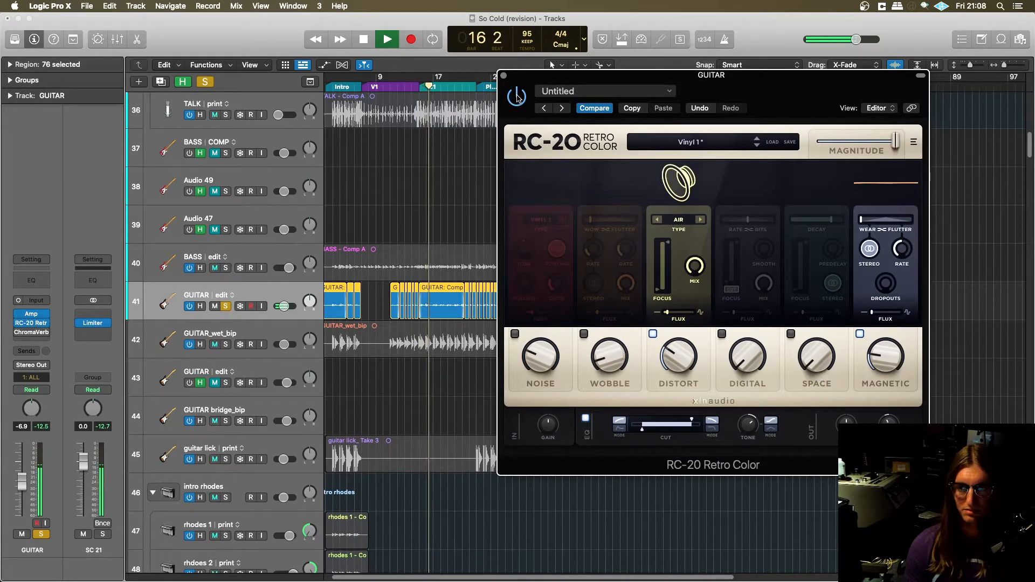
key("space")
left_click(503, 75)
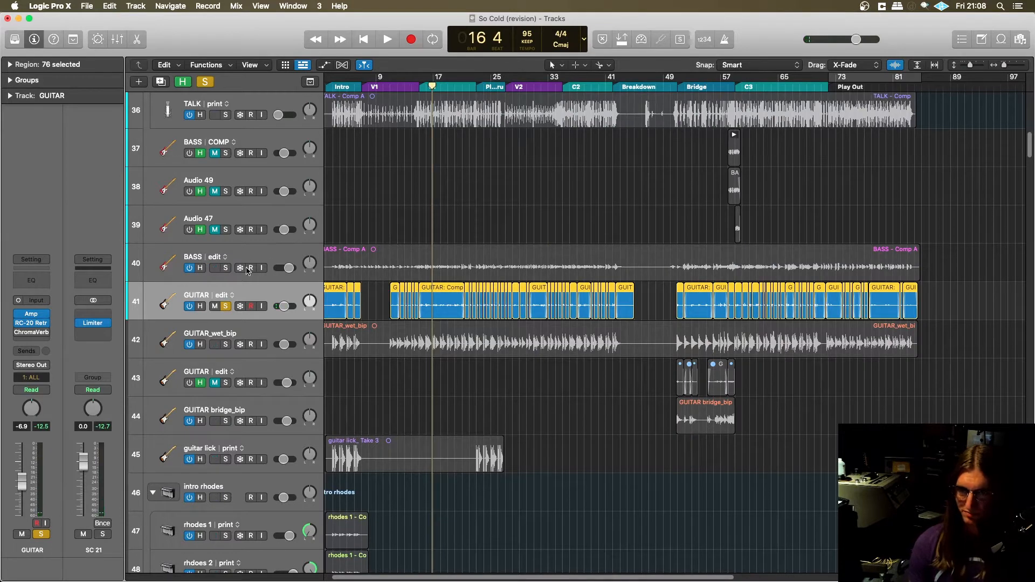
- Reopen RC-20 on the GUITAR edit track, examine the Focus control in its Distort module, and close it
left_click(32, 324)
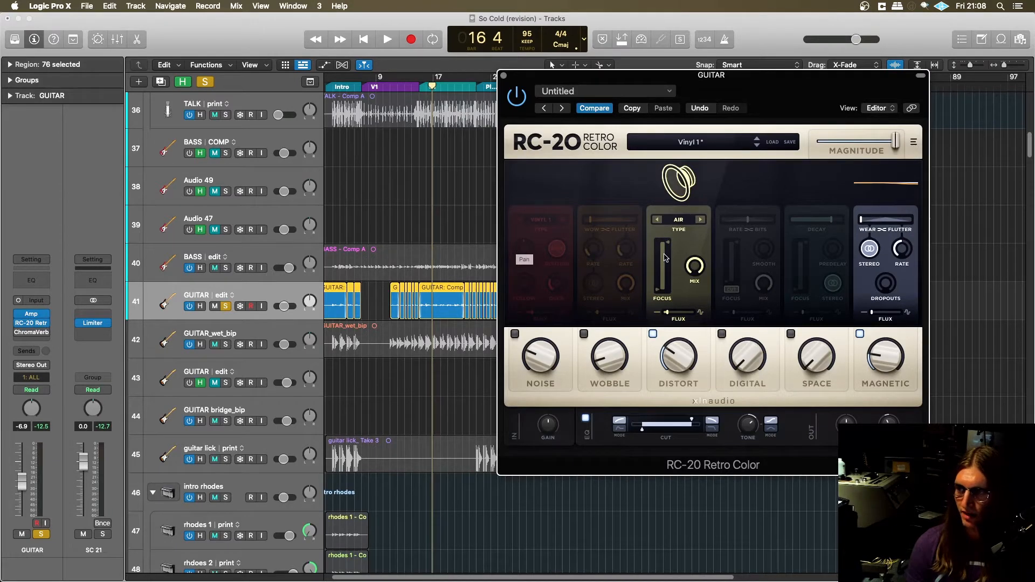
mouse_move(662, 268)
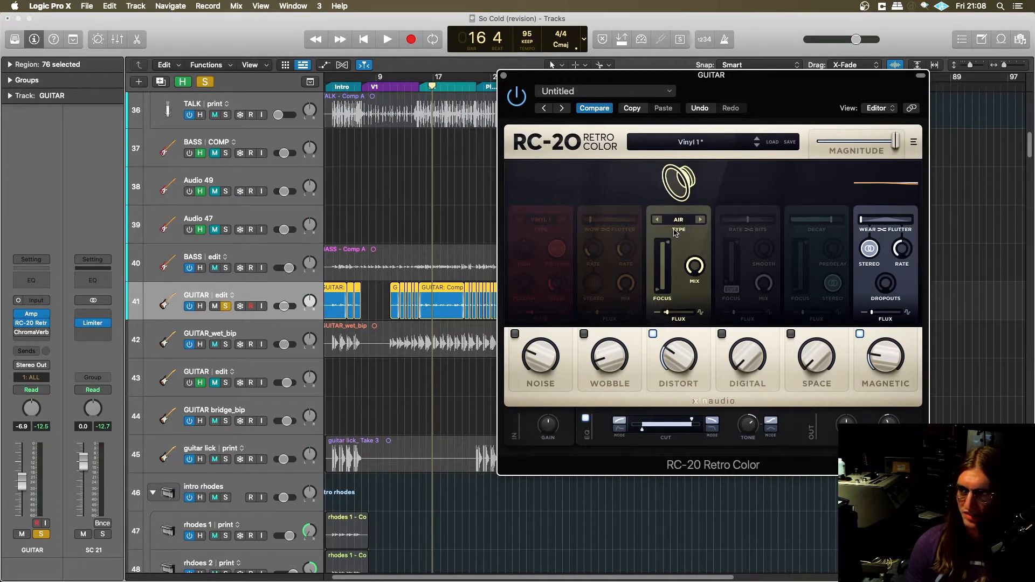
left_click(503, 75)
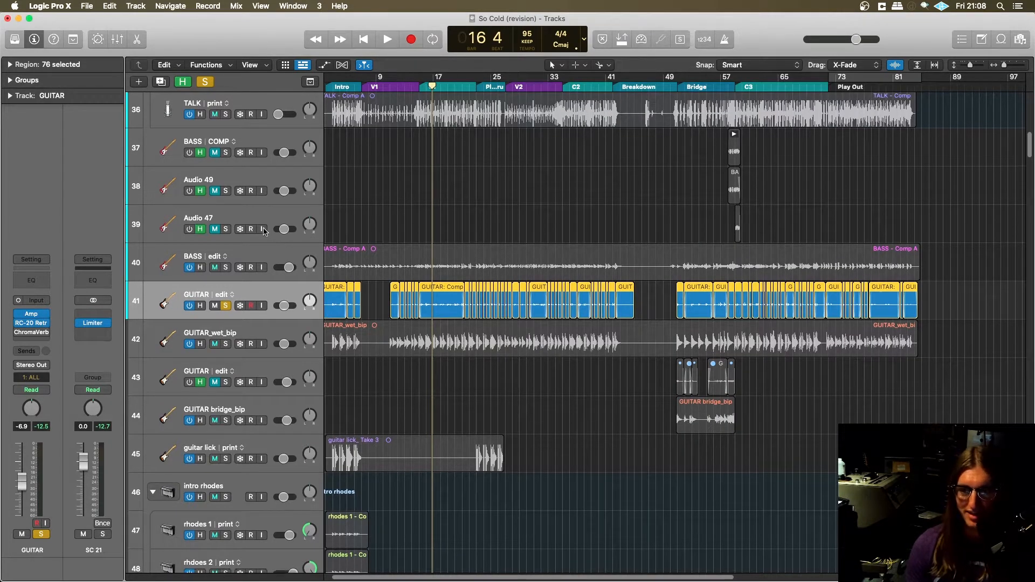
- Unsolo the GUITAR edit track and review the project from the room and pad tracks down to the guitars
scroll(279, 254, "down", 2)
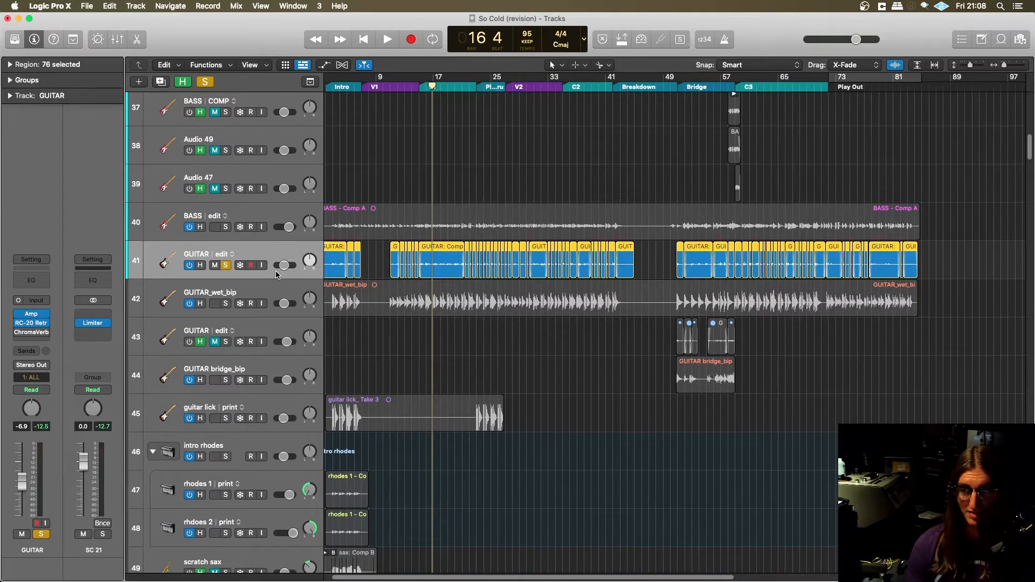
scroll(265, 273, "down", 1)
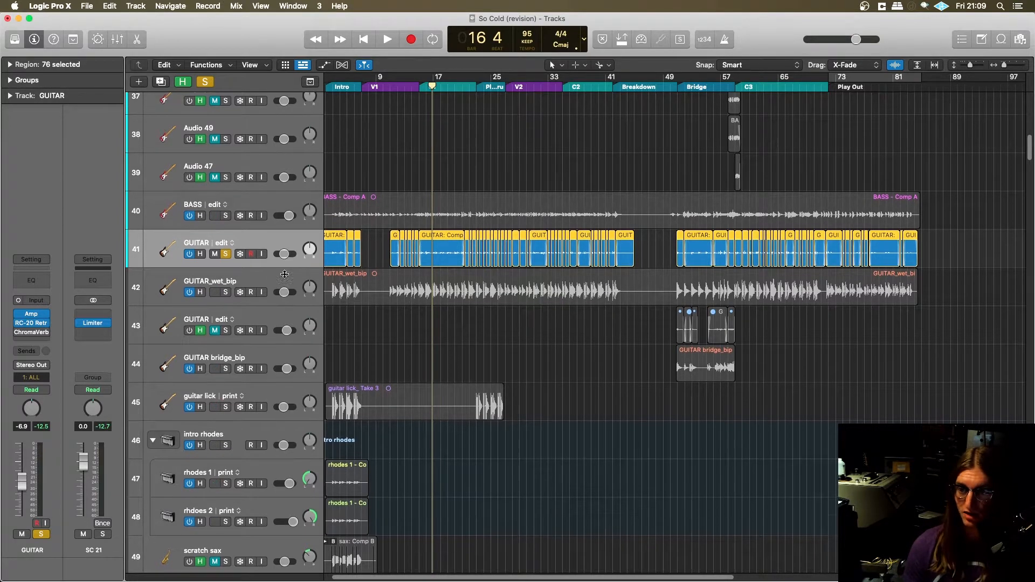
scroll(261, 281, "up", 1)
left_click(225, 271)
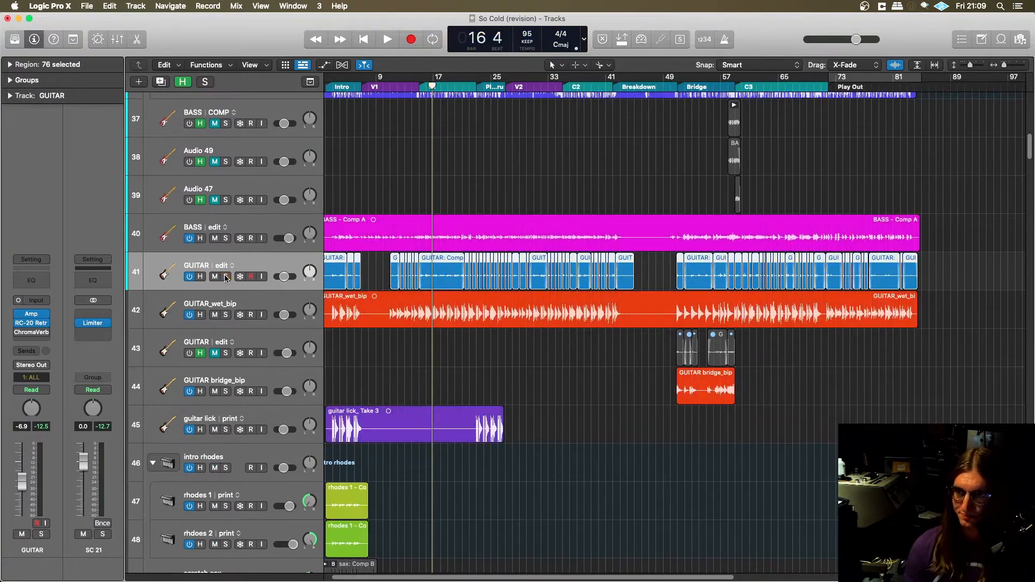
scroll(431, 290, "left", 1)
scroll(184, 250, "up", 8)
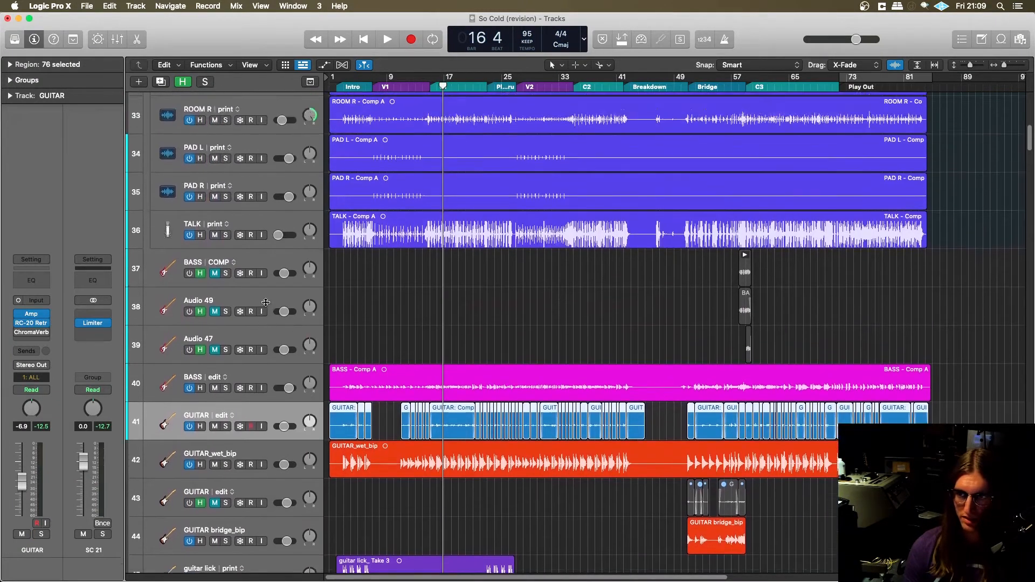
scroll(272, 364, "down", 1)
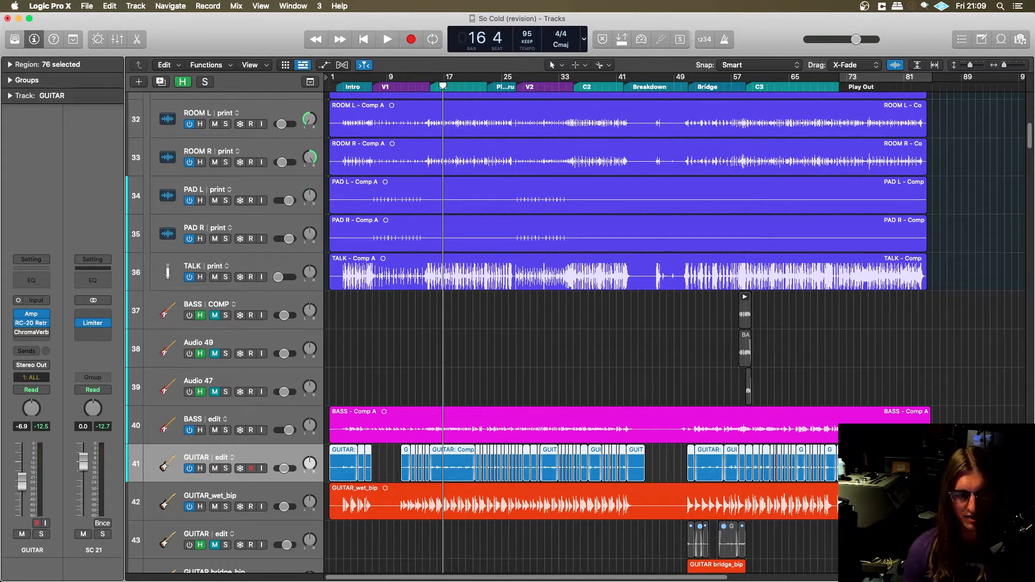
- Switch to the so cold mixing session in Pro Tools, collapse the drums.all folder, and solo the drums and GUITAR
key("super+Tab")
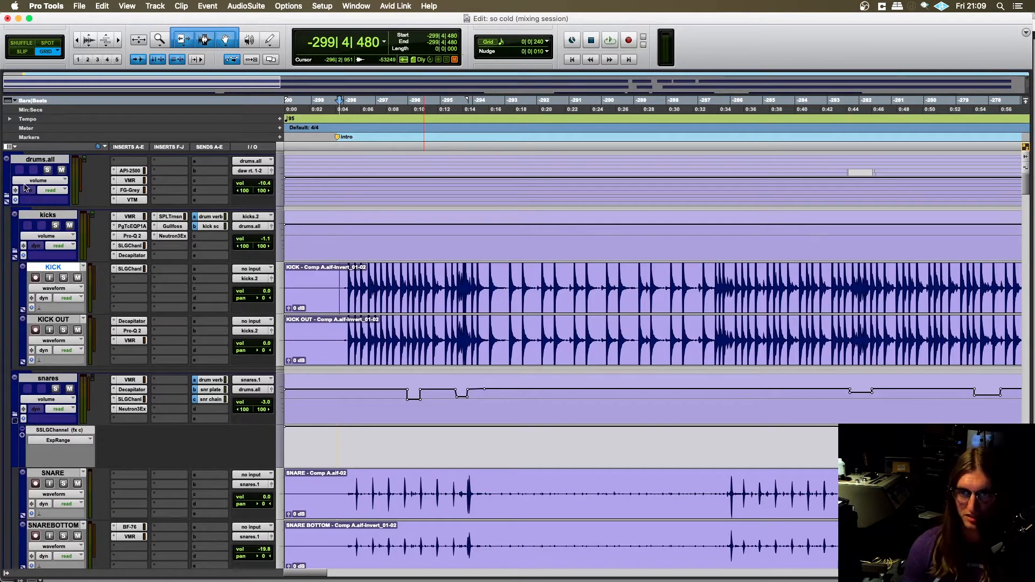
left_click(6, 198)
left_click(47, 170)
left_click(47, 274)
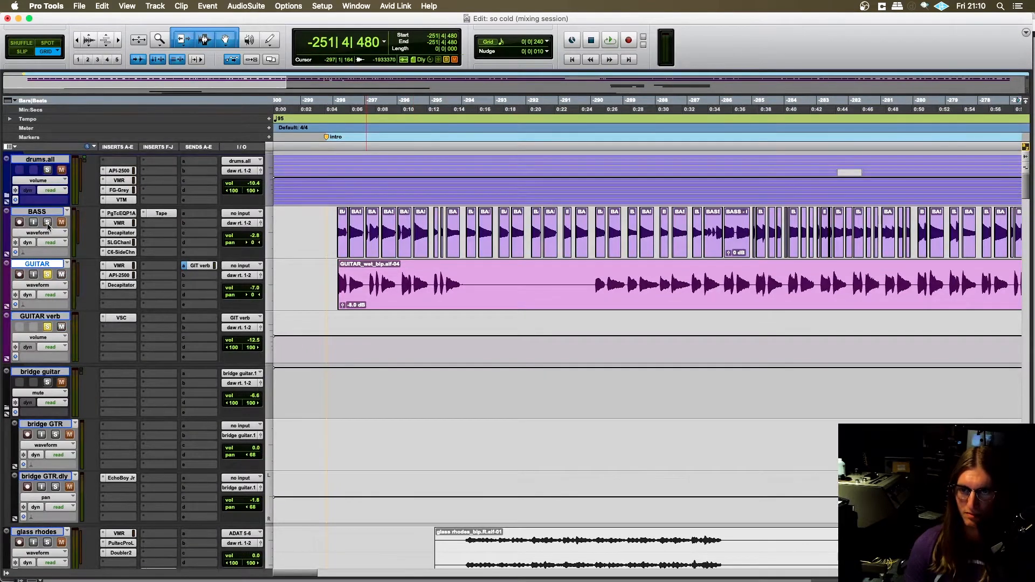
- Place the edit cursor on the GUITAR track at -242|1|240, where the bridge guitar clips end
key("r")
key("r")
key("r")
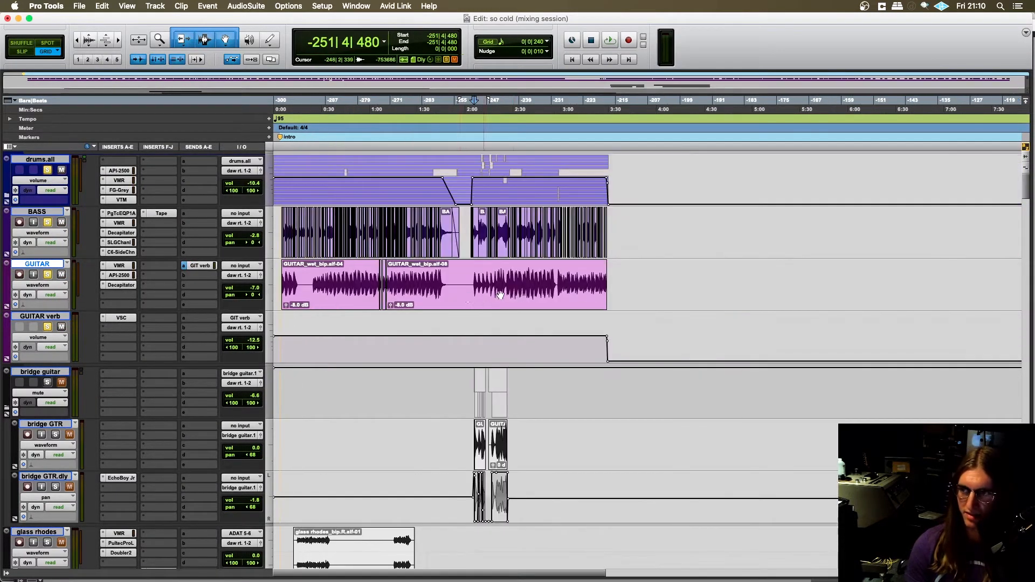
left_click(508, 280)
key("t")
key("t")
key("t")
key("r")
key("r")
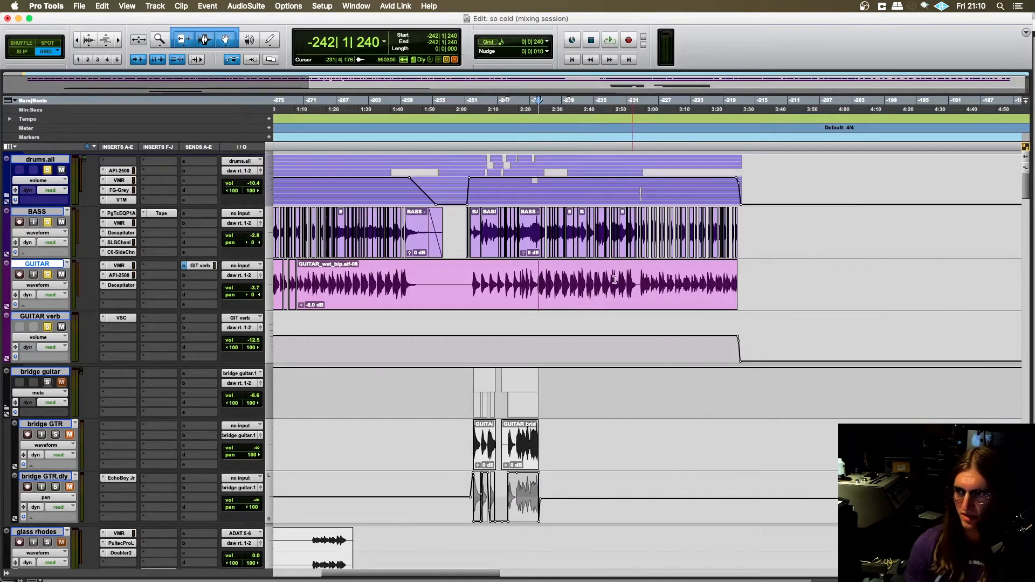
- Play the soloed drums, BASS and GUITAR from -242|1|000 near the end of the bridge guitar clips, and stop playback
left_click(544, 274)
key("t")
key("t")
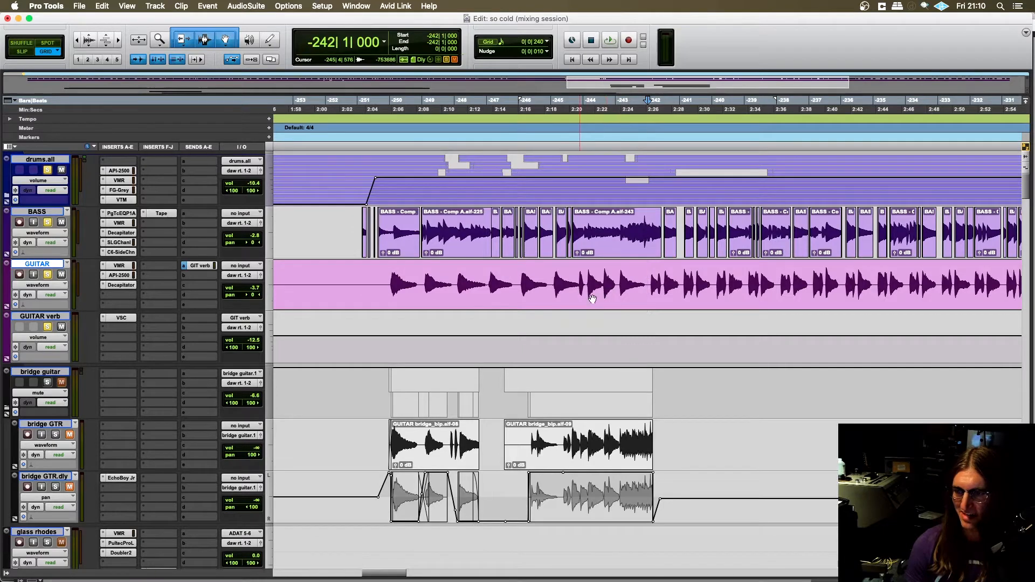
key("space")
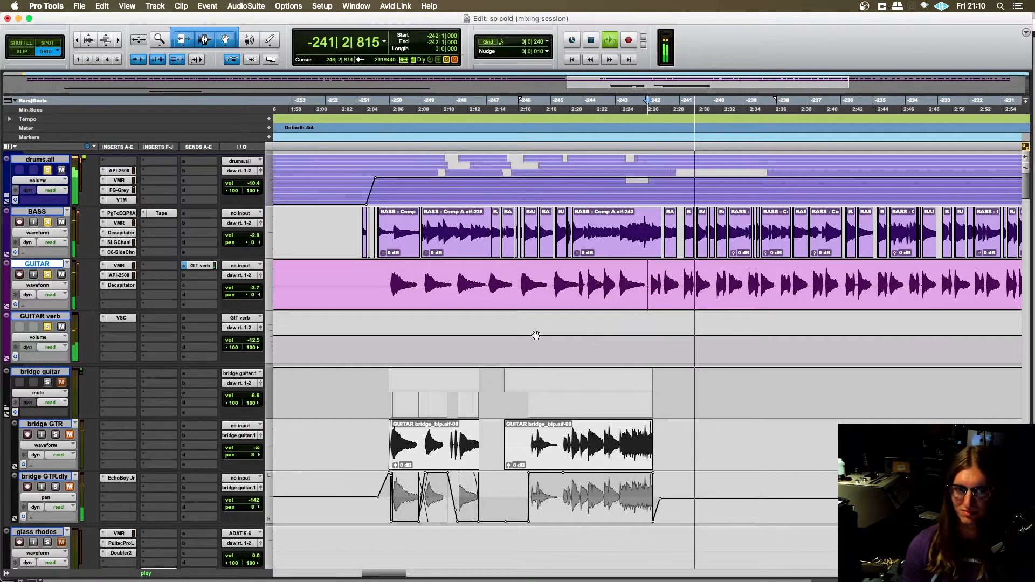
key("r")
key("r")
scroll(532, 390, "left", 5)
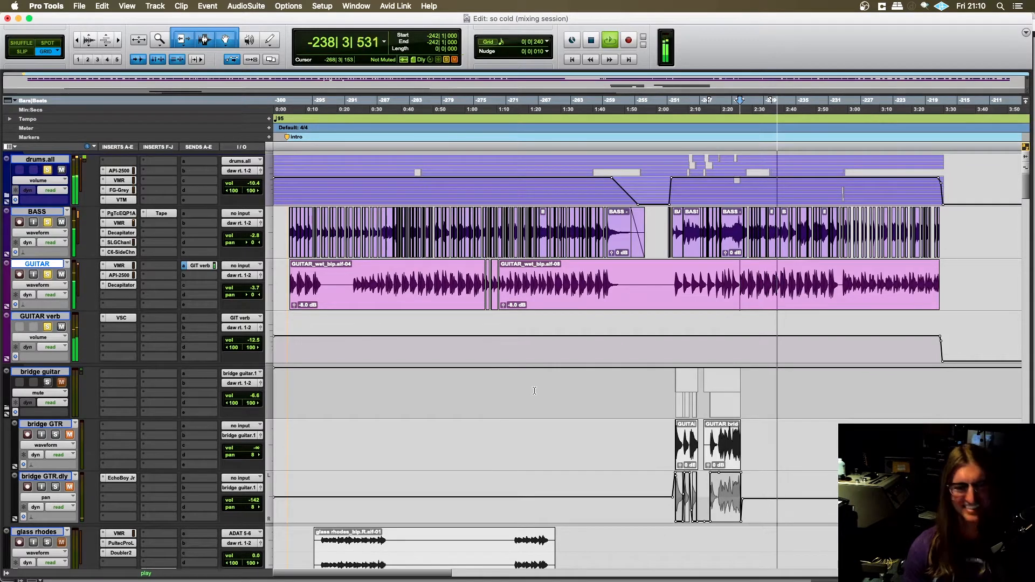
scroll(531, 391, "right", 2)
scroll(531, 391, "right", 3)
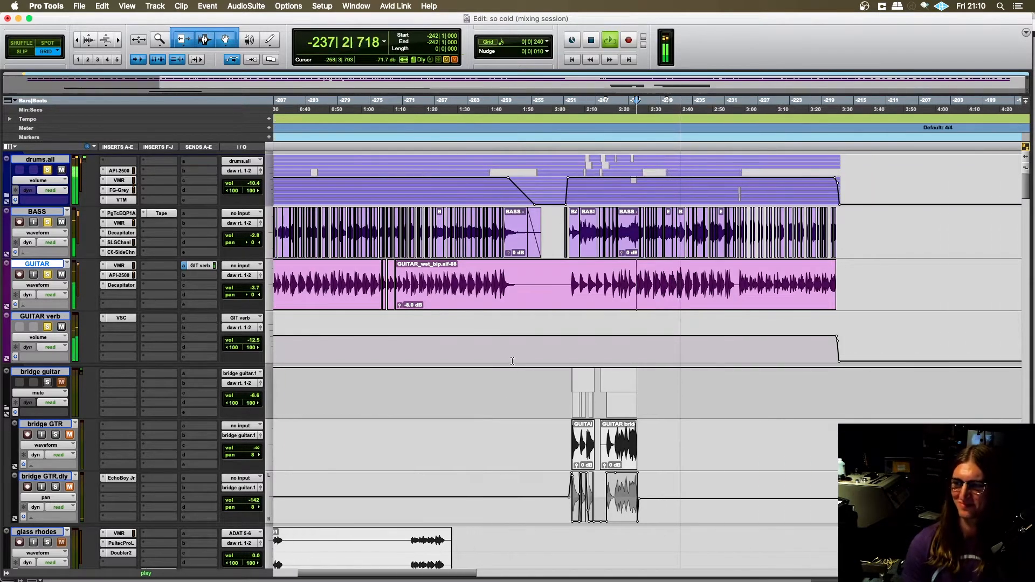
scroll(523, 377, "left", 4)
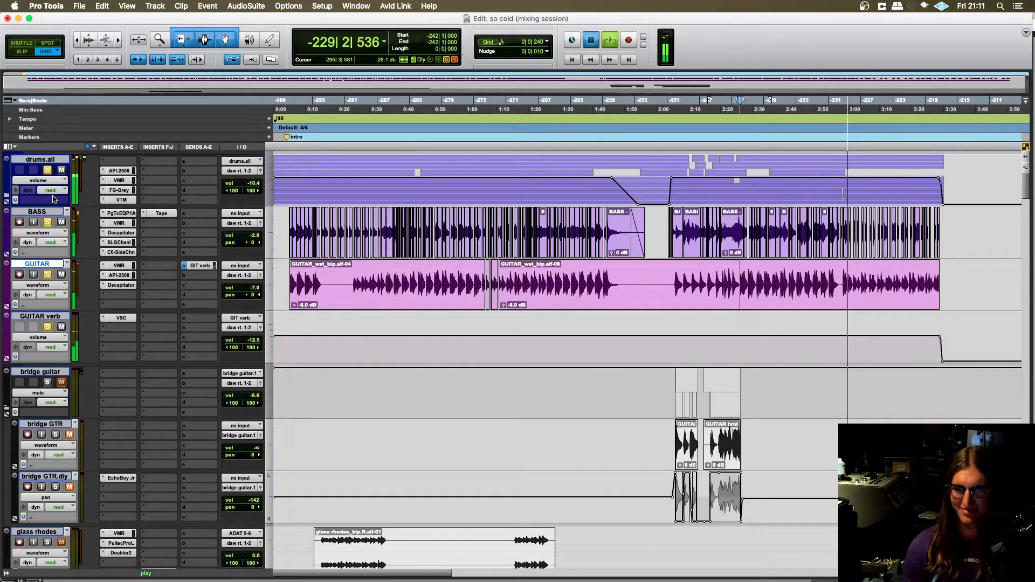
key("space")
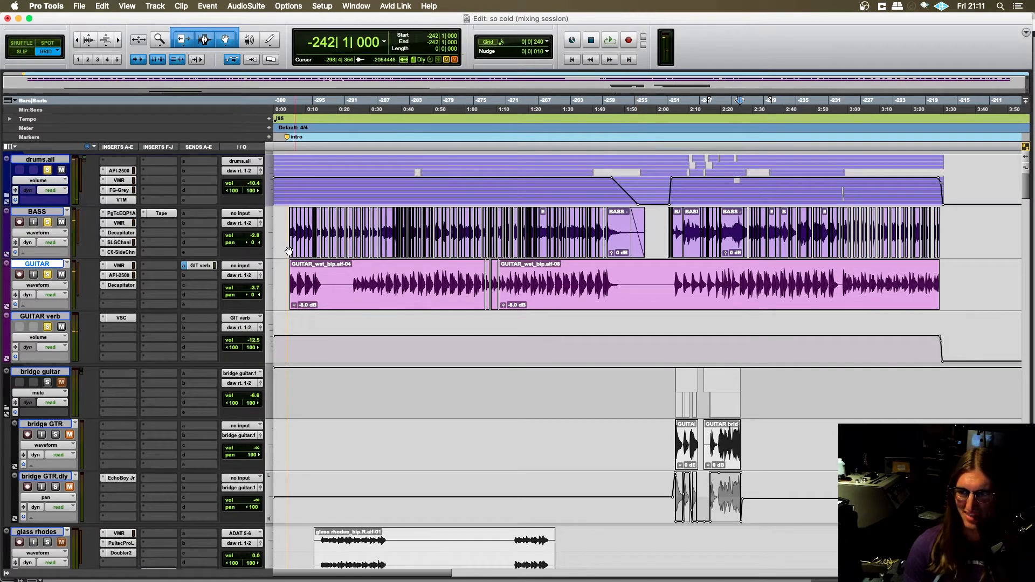
- Place the edit cursor on the BASS track at -299|4|720, just before the first bass clip
left_click(287, 227)
key("t")
key("t")
key("t")
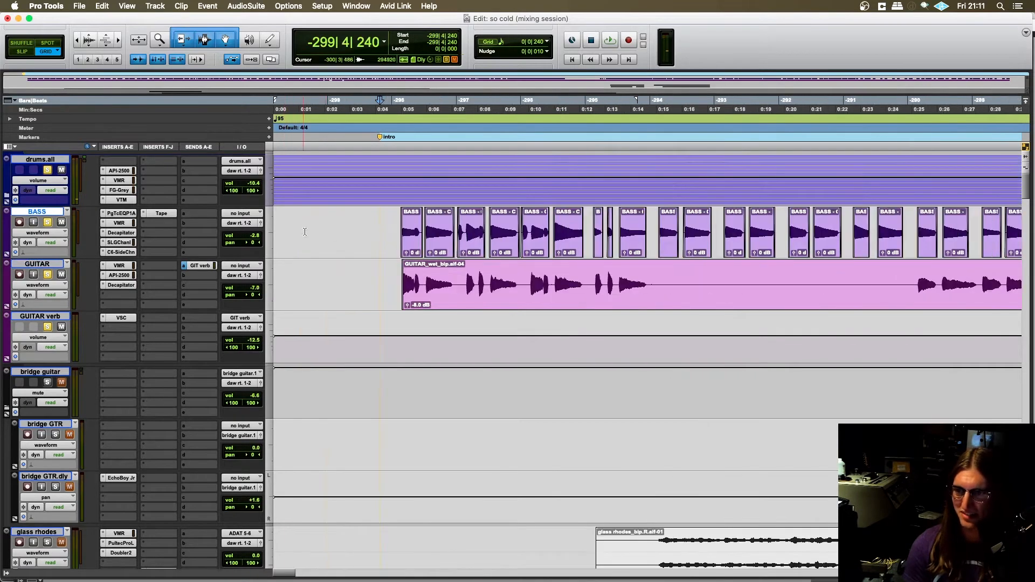
left_click(389, 229)
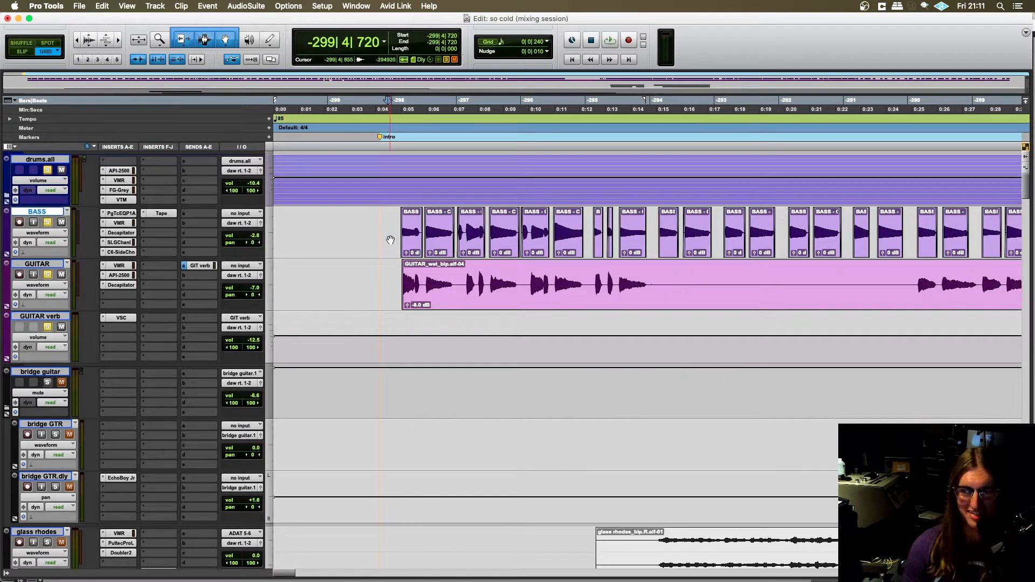
key("r")
key("r")
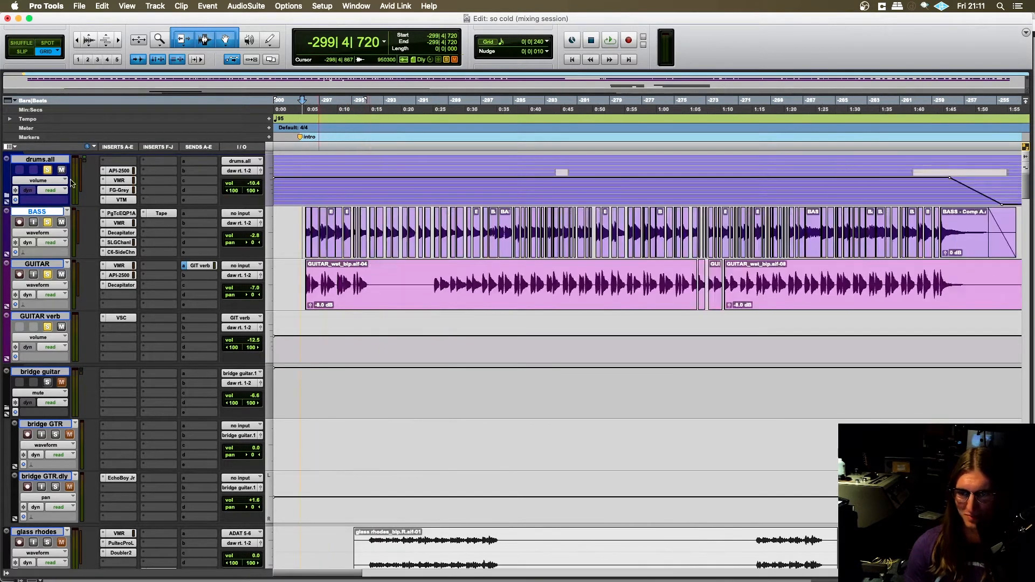
- Clear the drums.all and GUITAR solos, and toggle solo again on drums.all, BASS and GUITAR
left_click(47, 170)
left_click(48, 275)
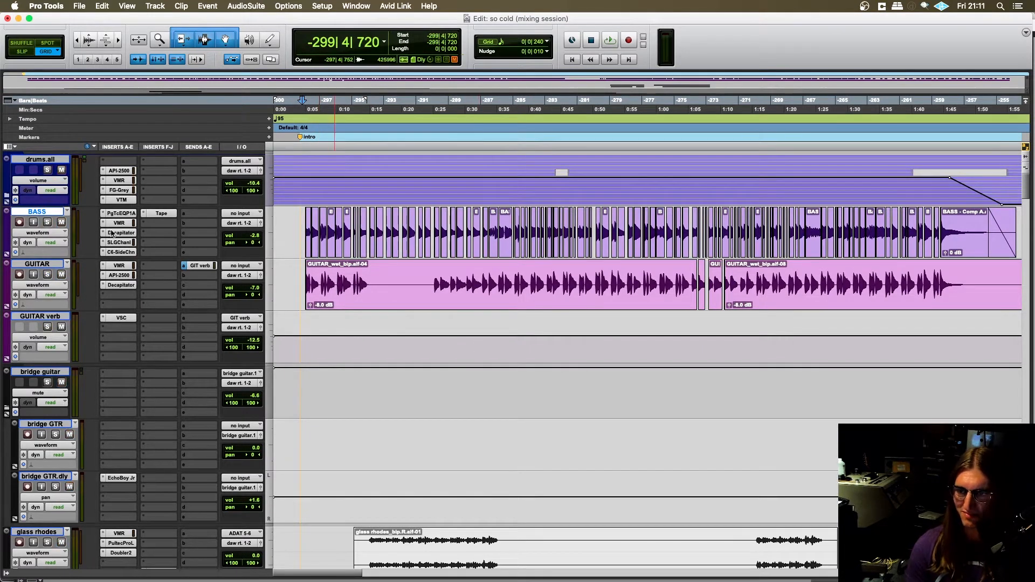
left_click(48, 171)
left_click(47, 223)
left_click(47, 274)
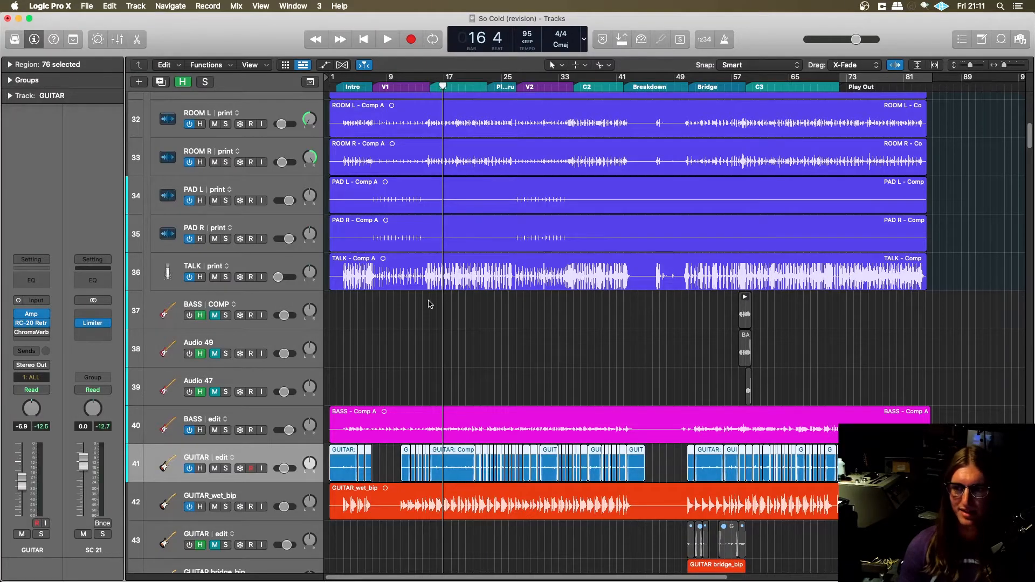
- Switch to the So Cold (revision) project in Logic Pro and go to the drum tracks above the guitars
scroll(542, 291, "up", 10)
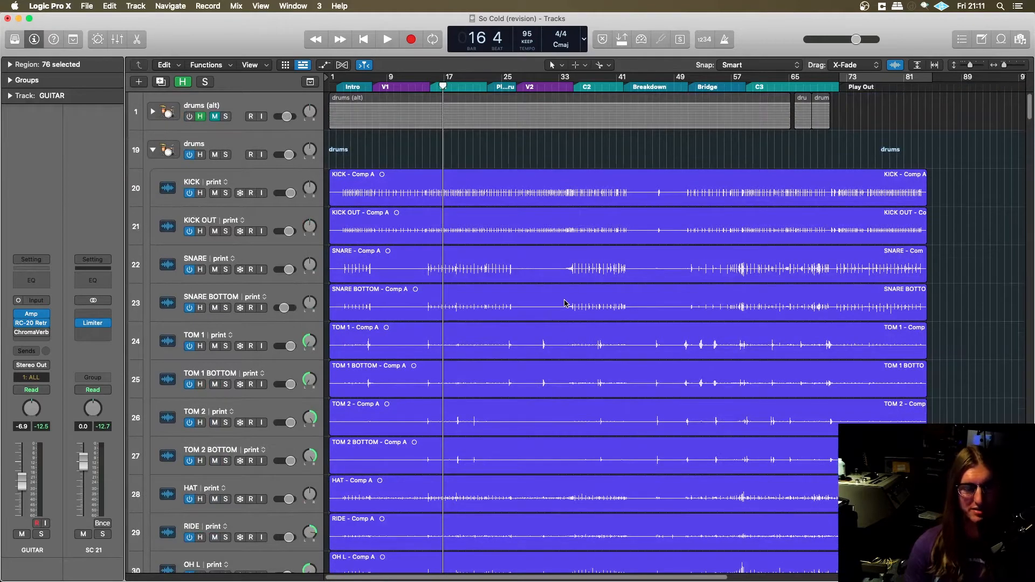
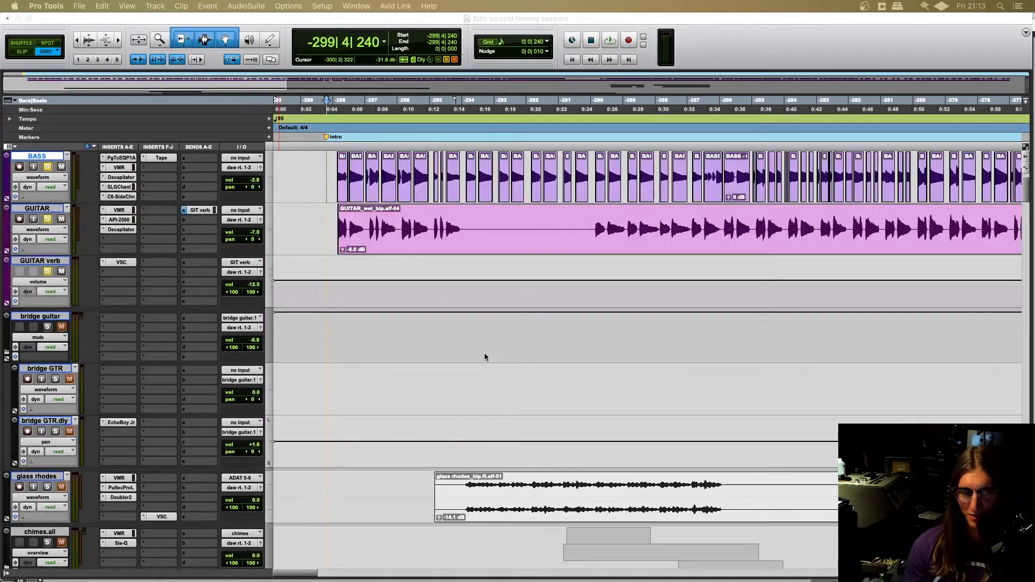
- Look through the bridge guitar, glass rhodes, chimes, chorus and intro tracks below the GUITAR track
scroll(480, 355, "down", 3)
scroll(463, 355, "up", 3)
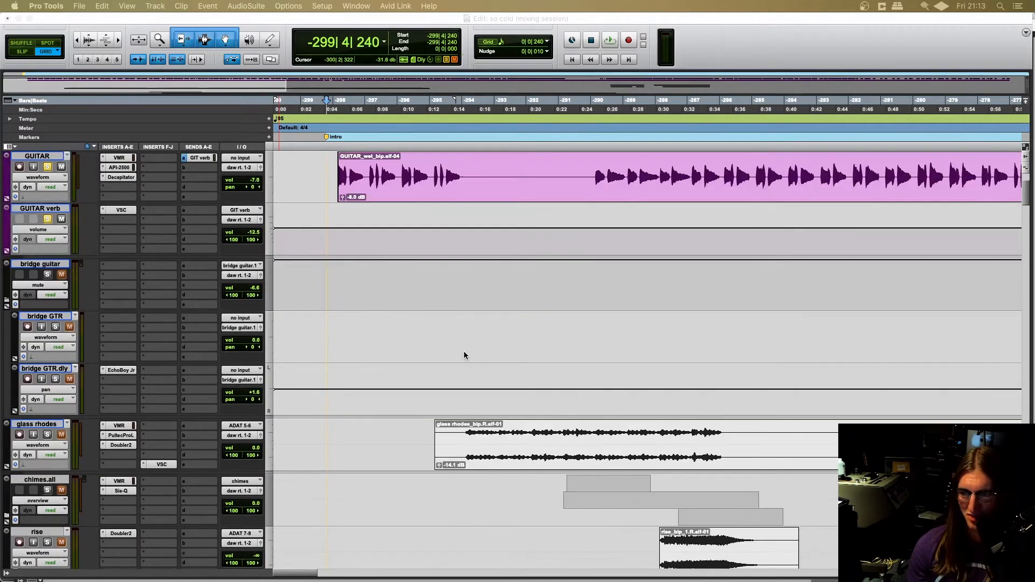
scroll(451, 363, "down", 6)
scroll(458, 361, "up", 2)
scroll(435, 364, "down", 10)
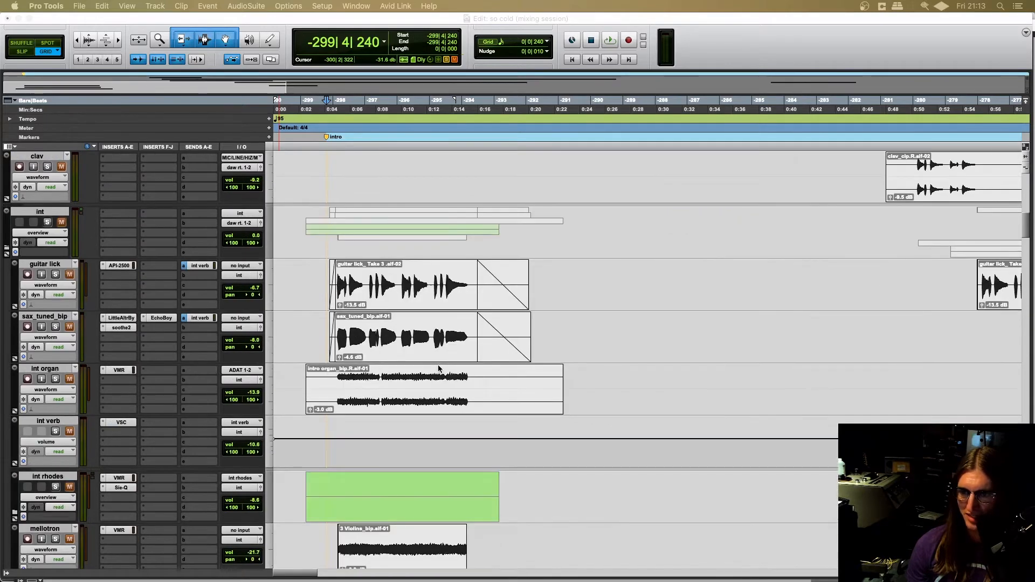
scroll(393, 364, "down", 1)
scroll(396, 367, "up", 10)
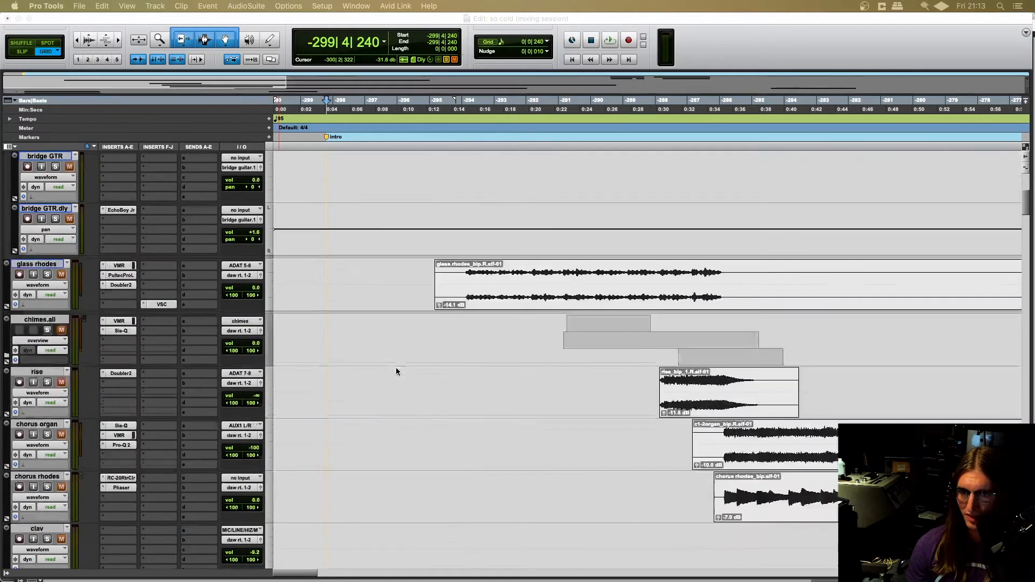
scroll(396, 370, "up", 1)
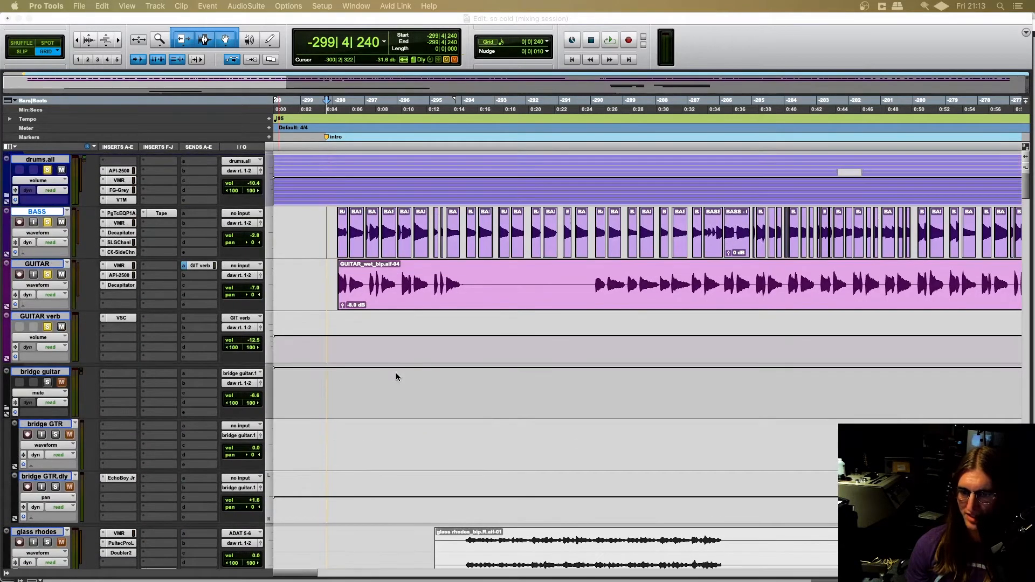
scroll(395, 373, "down", 8)
scroll(395, 373, "down", 8)
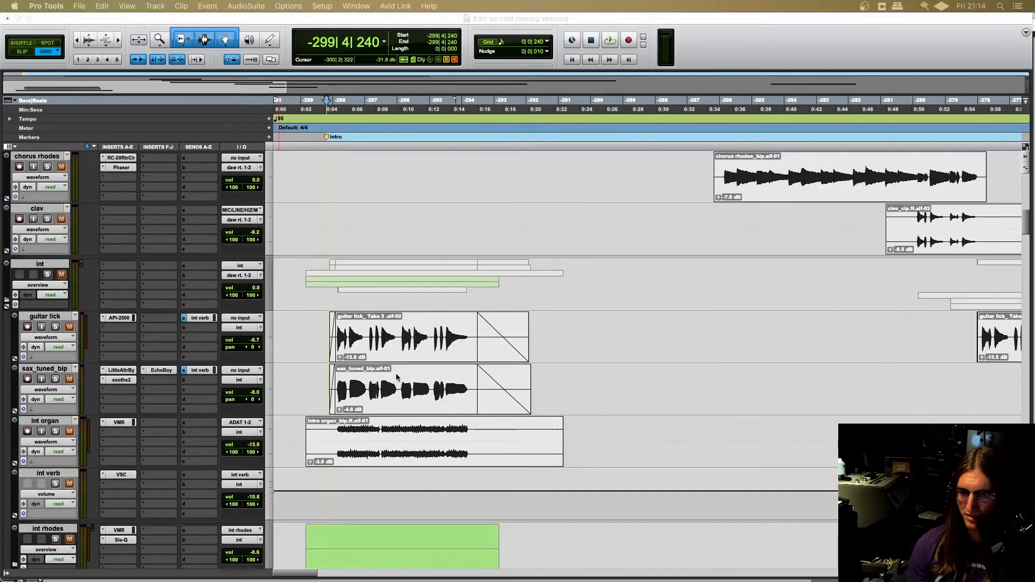
- Solo the int folder and its guitar lick track, and place the edit cursor at -299|4|240, just before the lick's first clip
left_click(48, 223)
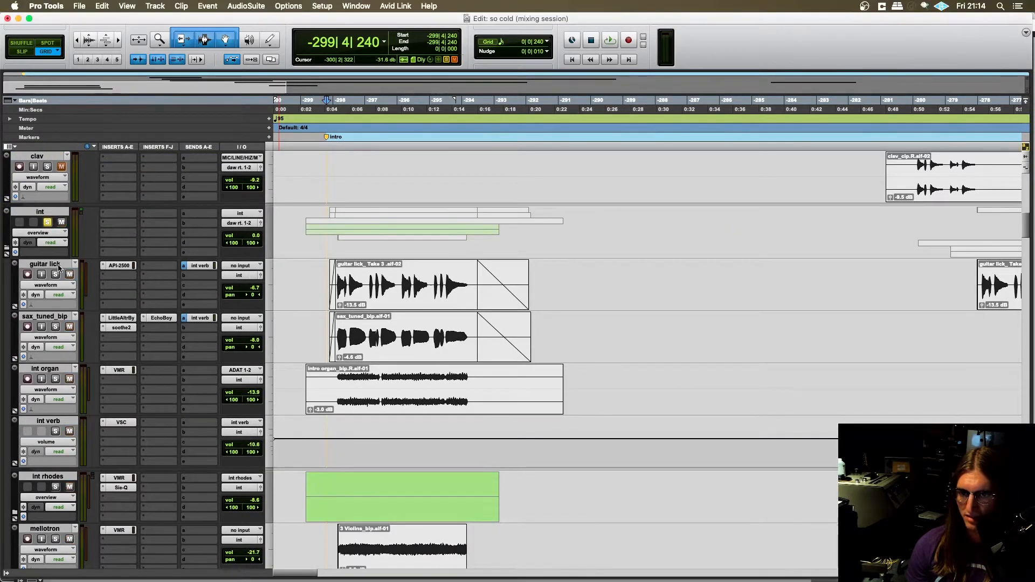
left_click(56, 275)
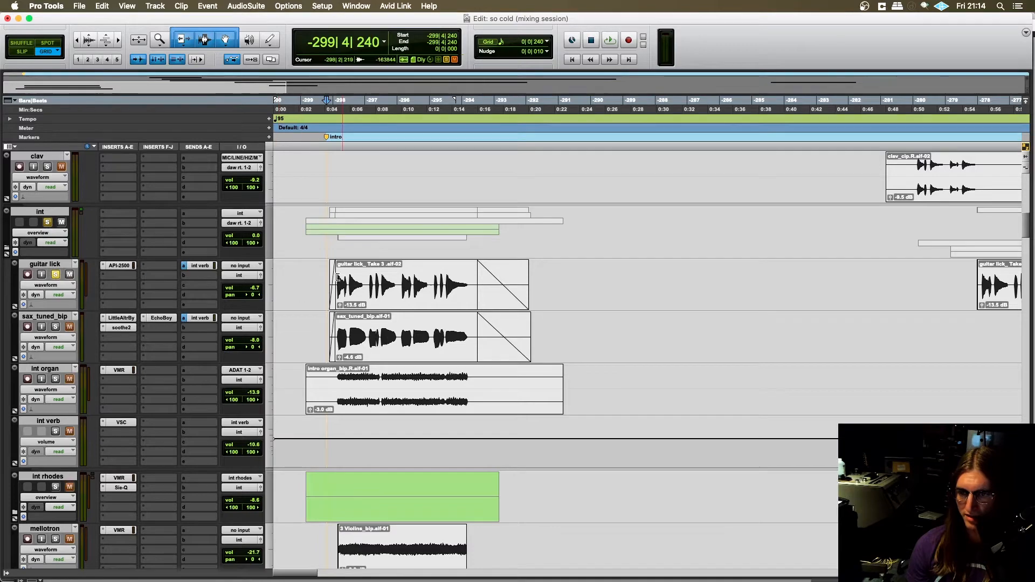
left_click(320, 277)
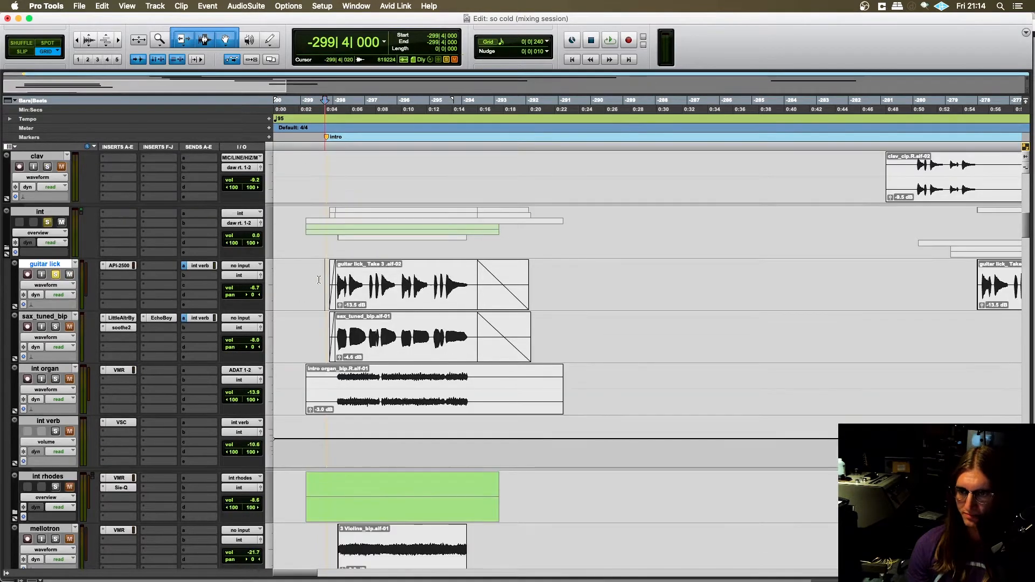
key("t")
key("t")
left_click(488, 280)
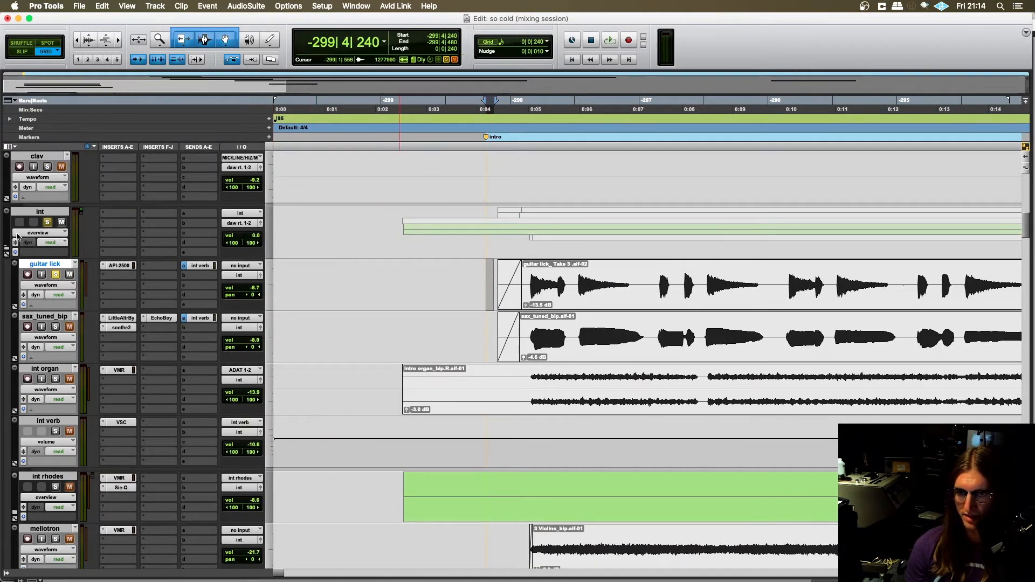
- Play the soloed guitar lick from -299|4|240 to about the end of its intro notes, and stop playback
key("space")
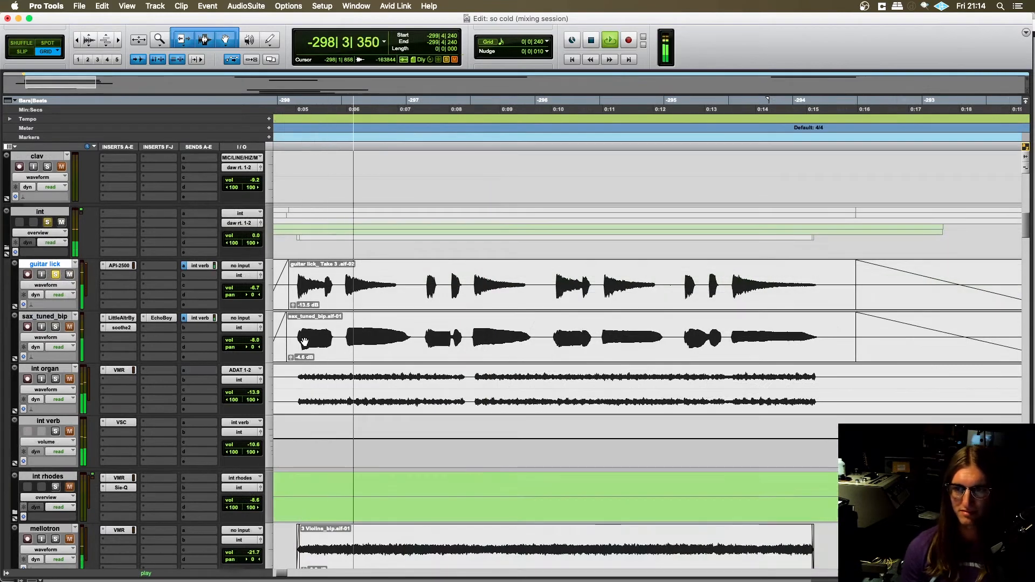
scroll(337, 341, "left", 3)
scroll(341, 341, "right", 1)
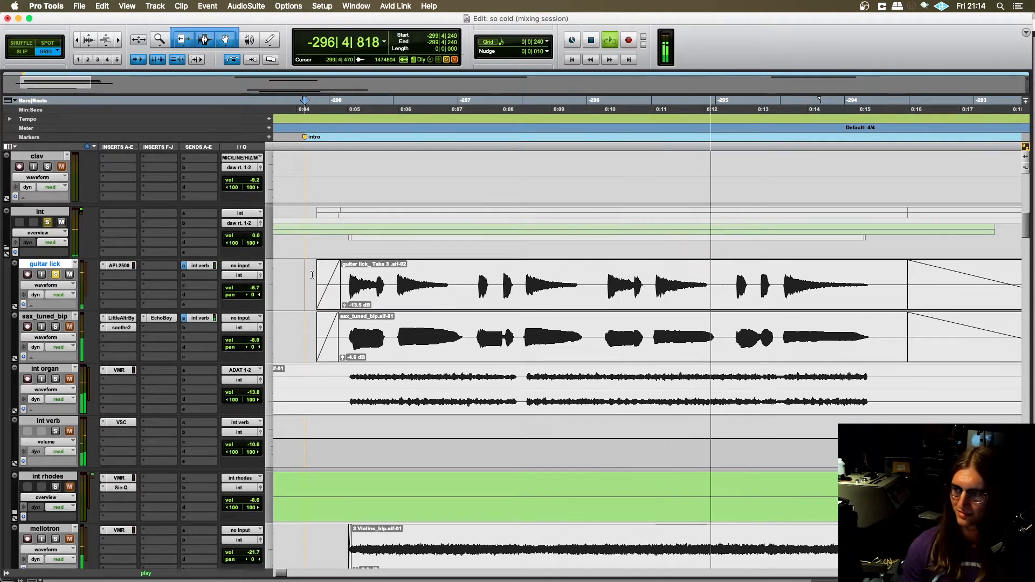
key("super+bracketleft")
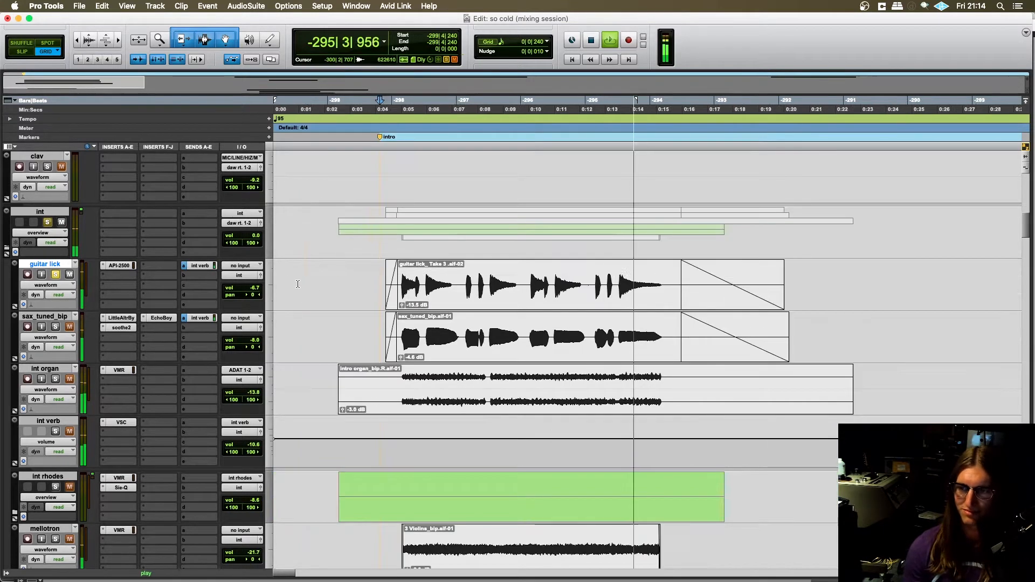
key("space")
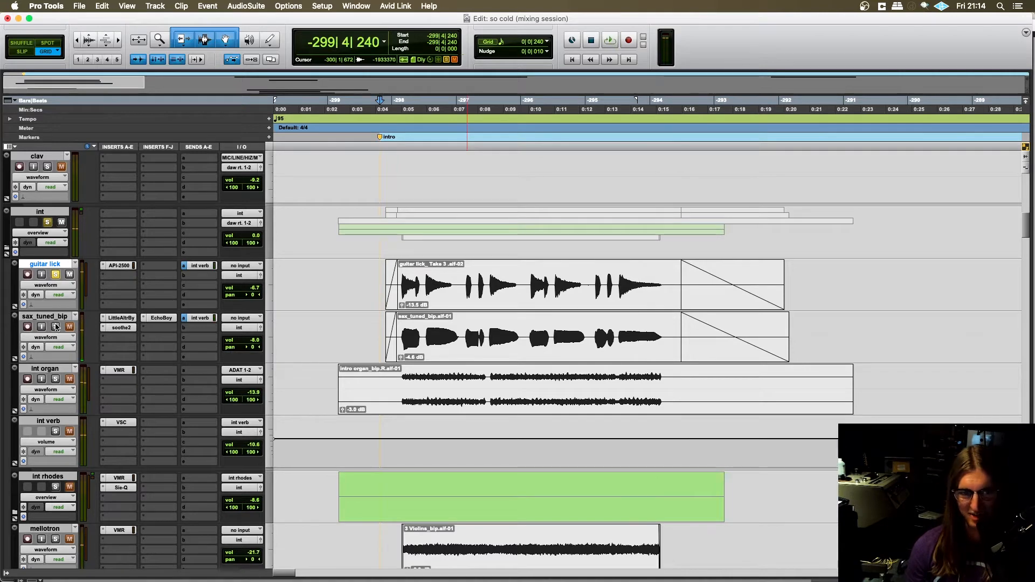
- Place the edit cursor on the sax_tuned_bip track at -299|1|720, near the start of the intro organ clip
scroll(69, 326, "down", 2)
scroll(364, 312, "up", 4)
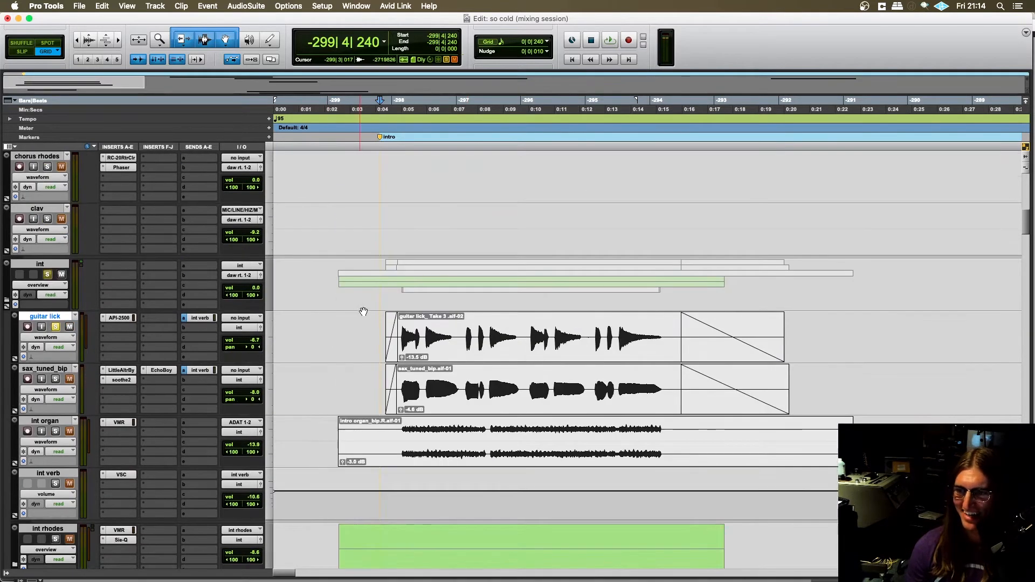
left_click(367, 376)
key("t")
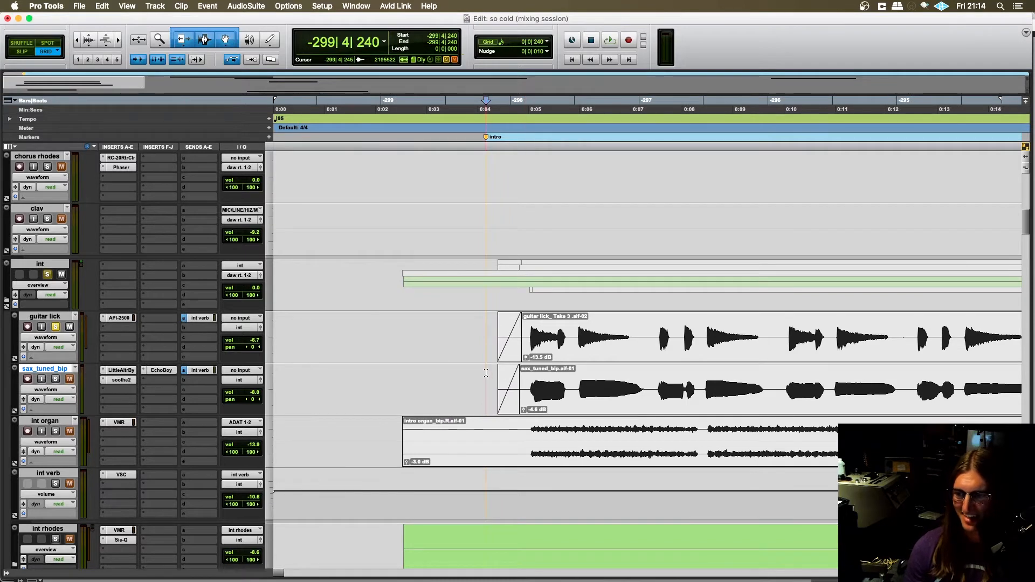
left_click(469, 375)
left_click(404, 381)
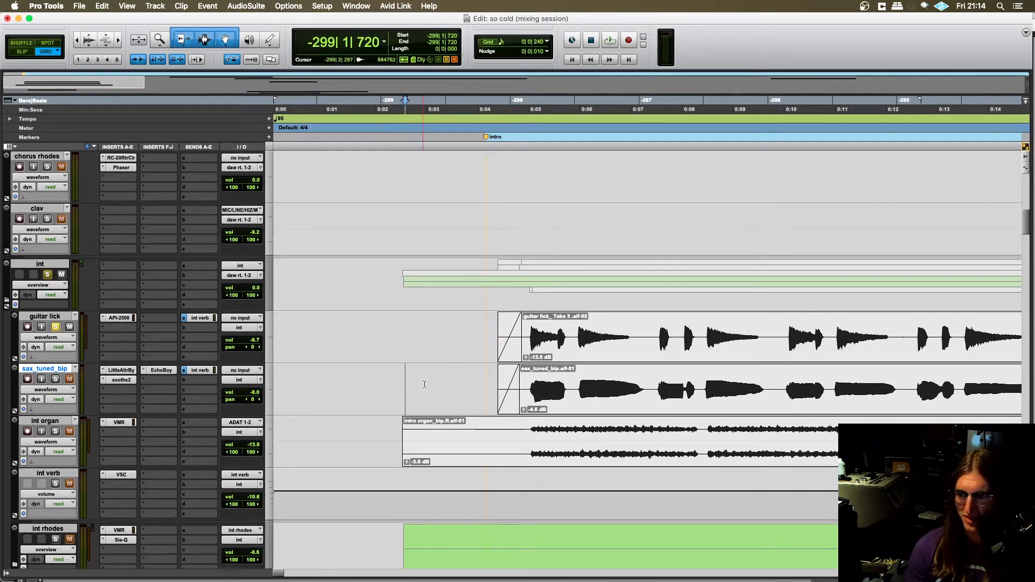
key("r")
scroll(367, 397, "right", 3)
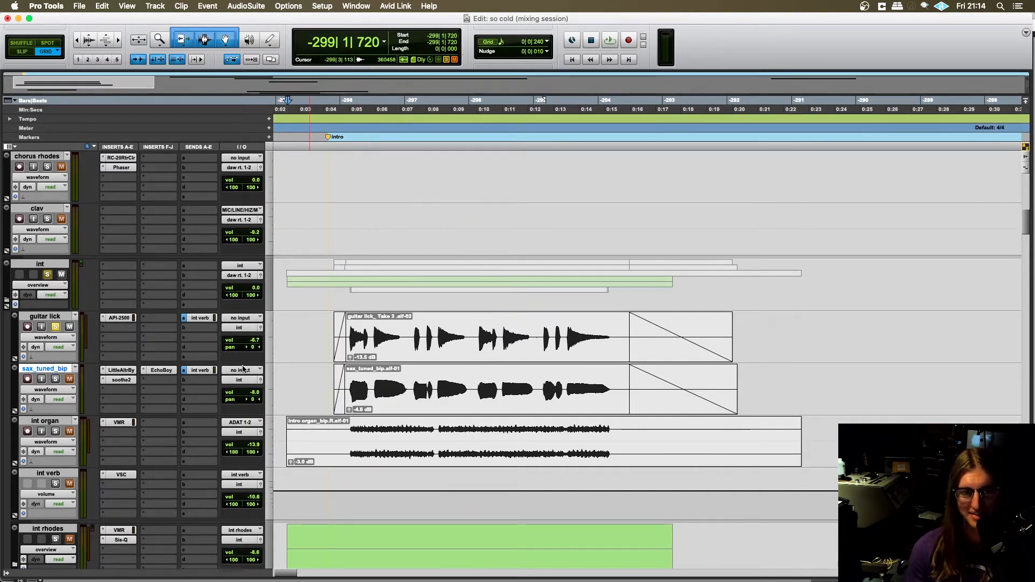
- Place the edit cursor on the sax_tuned_bip track at -299|4|240, just before its first clip, and solo the track
scroll(244, 366, "left", 3)
scroll(248, 372, "down", 2)
scroll(254, 383, "up", 3)
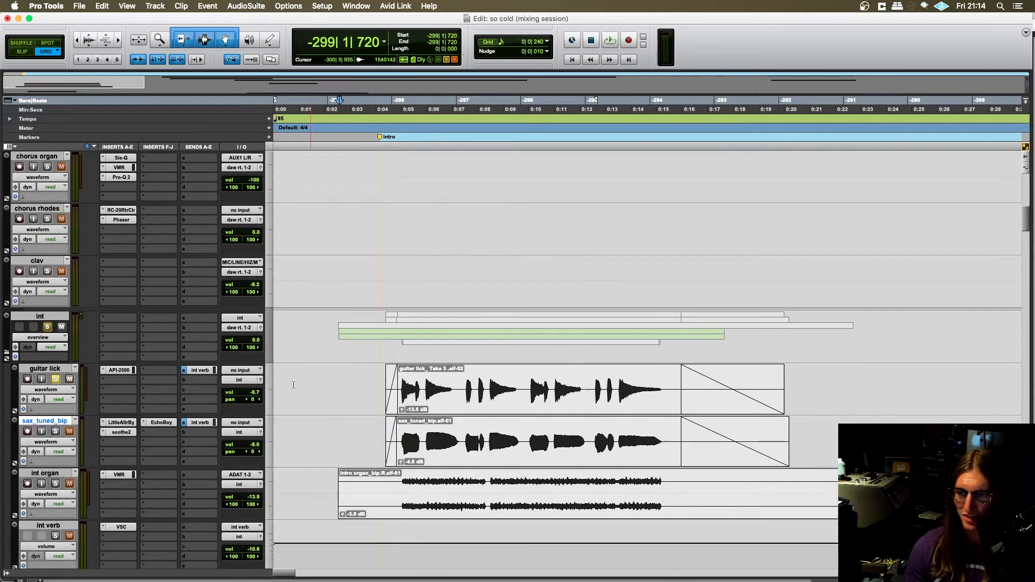
scroll(263, 399, "down", 2)
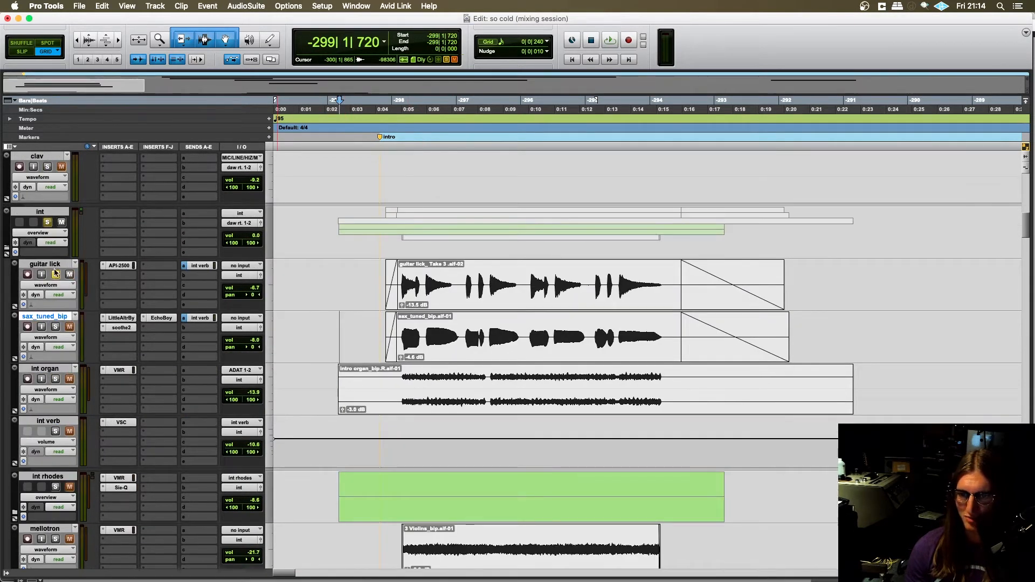
scroll(78, 327, "up", 1)
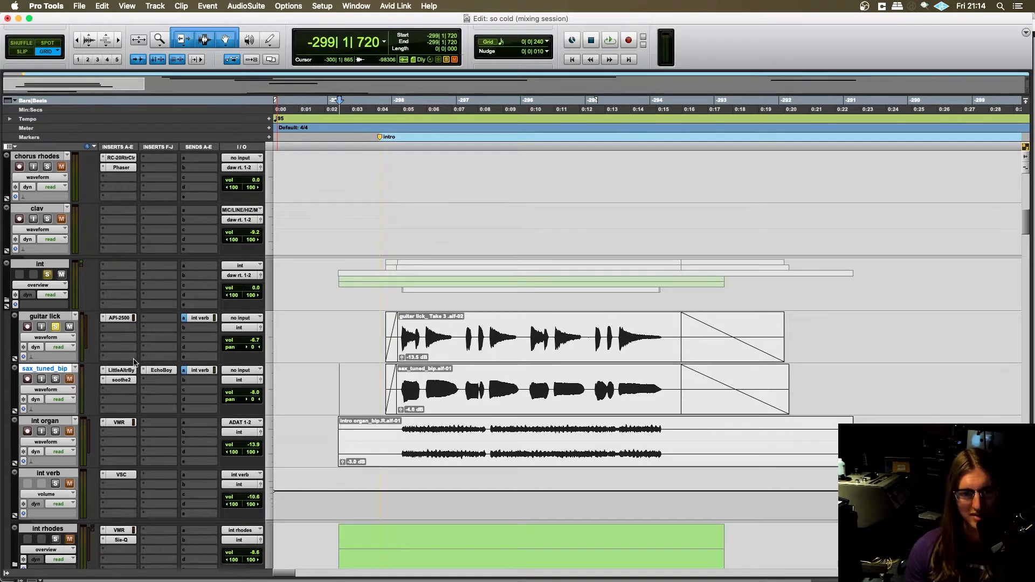
scroll(356, 310, "down", 2)
left_click(380, 277)
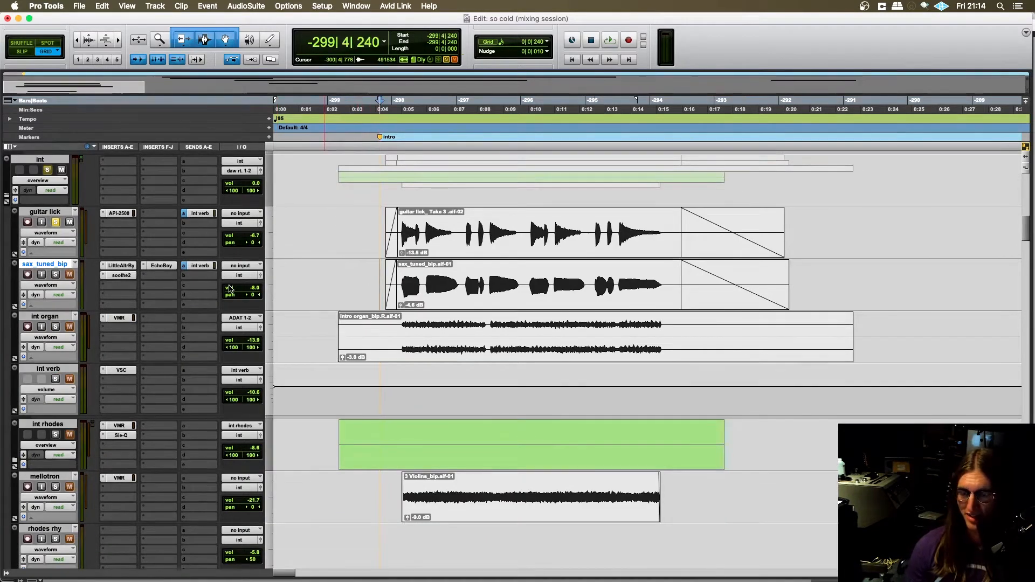
scroll(231, 335, "up", 2)
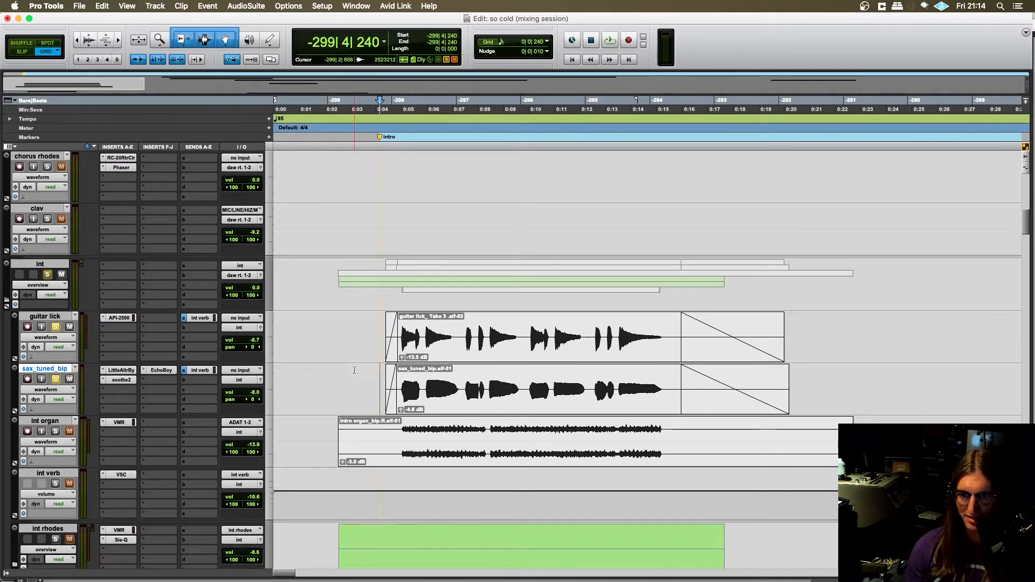
scroll(354, 370, "down", 3)
scroll(370, 327, "up", 2)
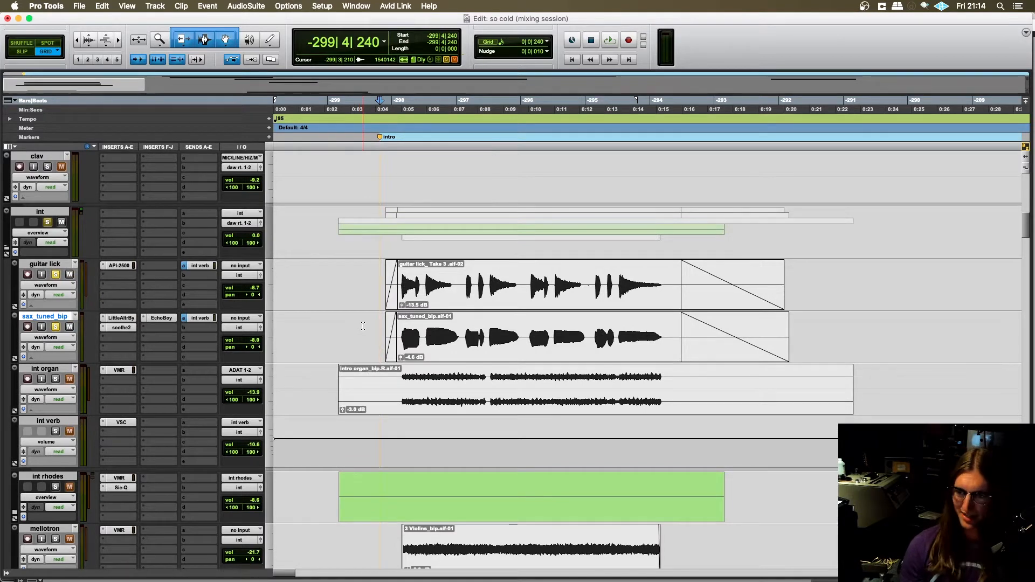
- Play the soloed guitar lick and sax_tuned_bip tracks together from -299|4|000 through the intro phrase, and stop playback
key("t")
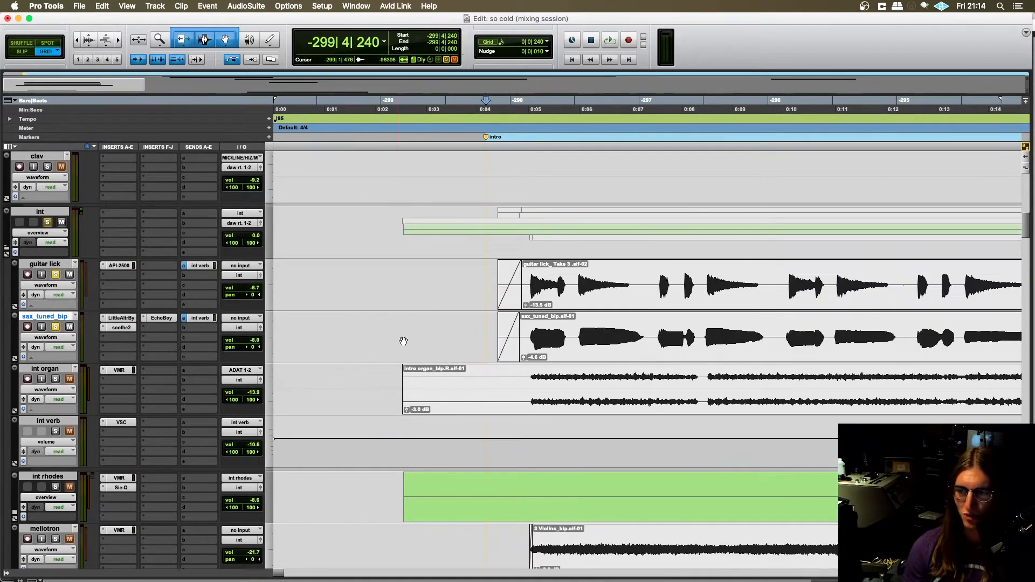
key("r")
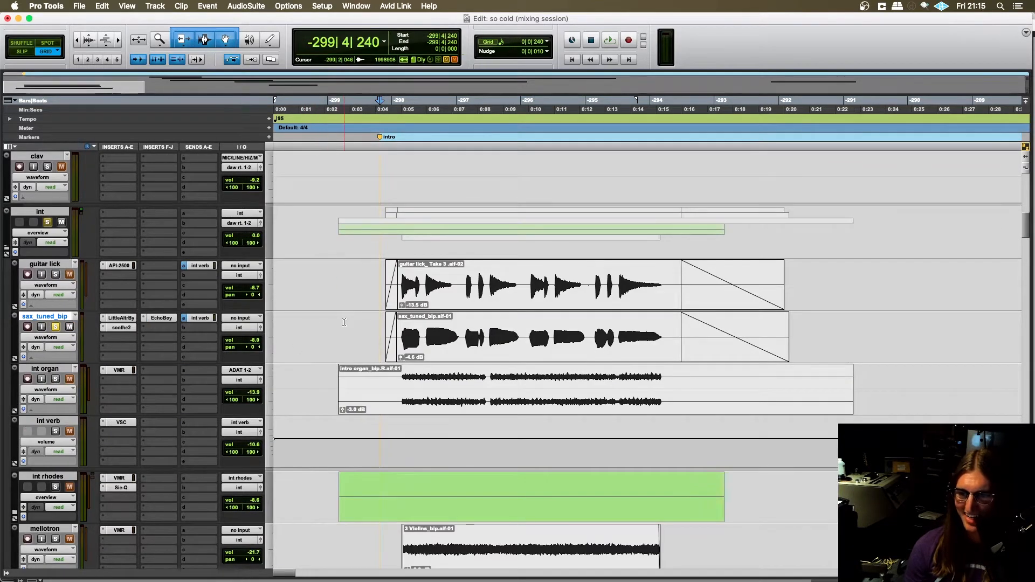
scroll(93, 318, "up", 5)
scroll(130, 319, "down", 3)
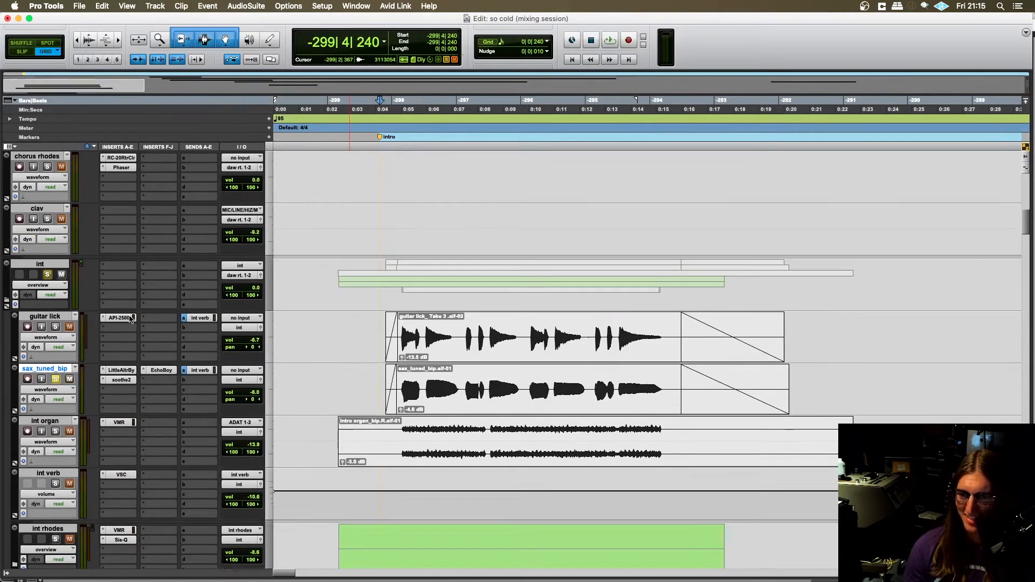
left_click(377, 329)
key("space")
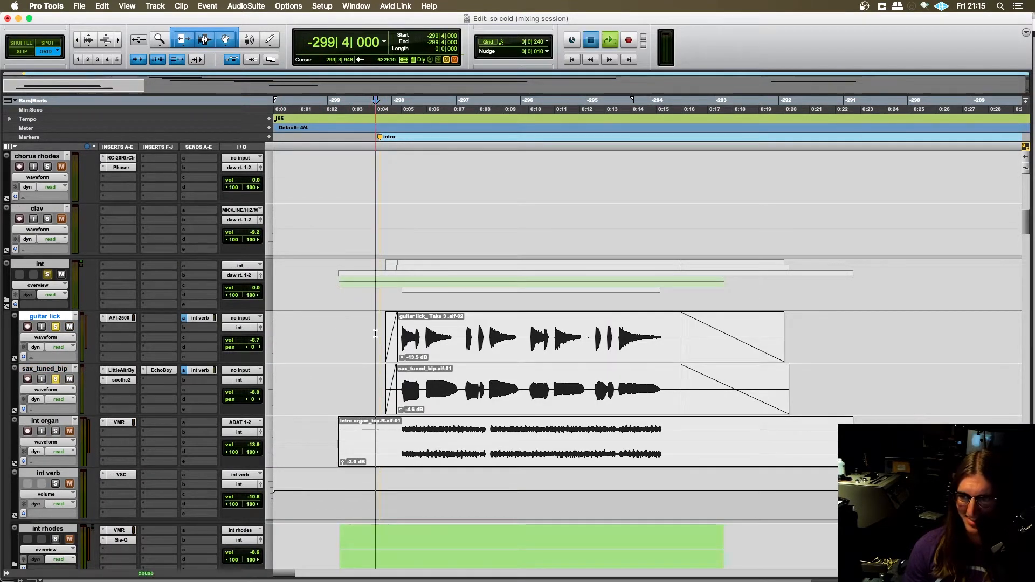
scroll(290, 357, "right", 4)
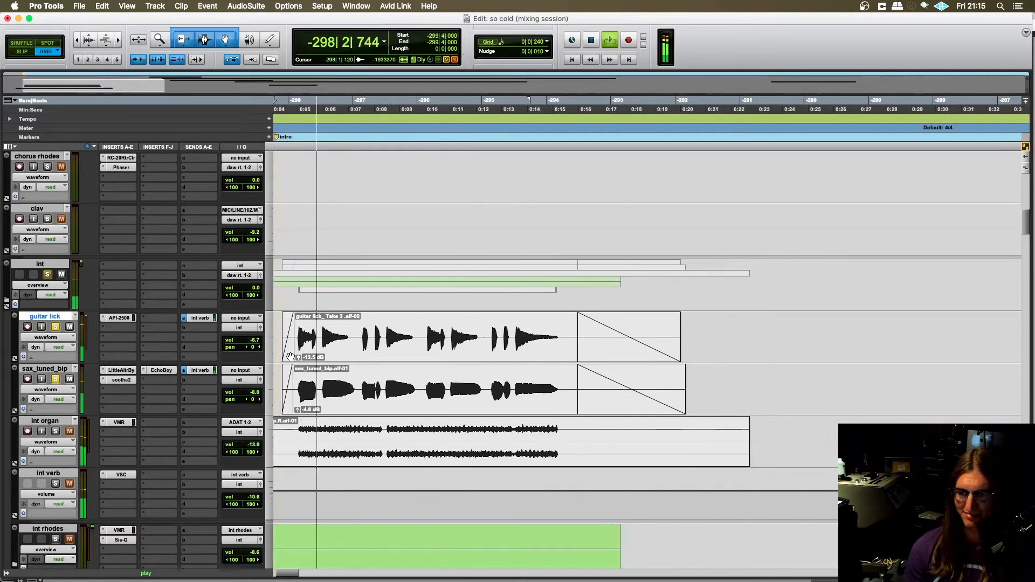
scroll(294, 358, "left", 3)
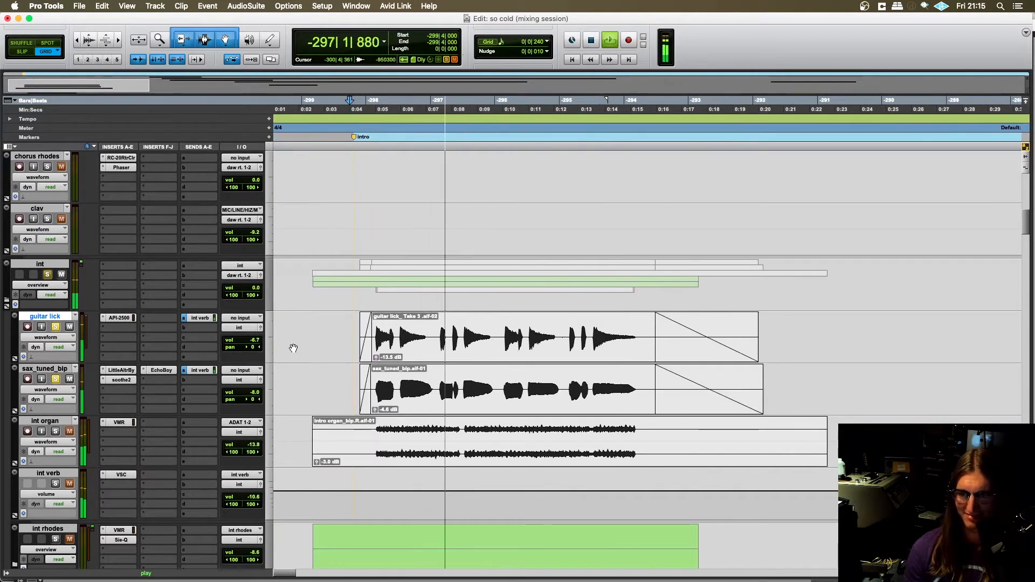
scroll(365, 362, "left", 1)
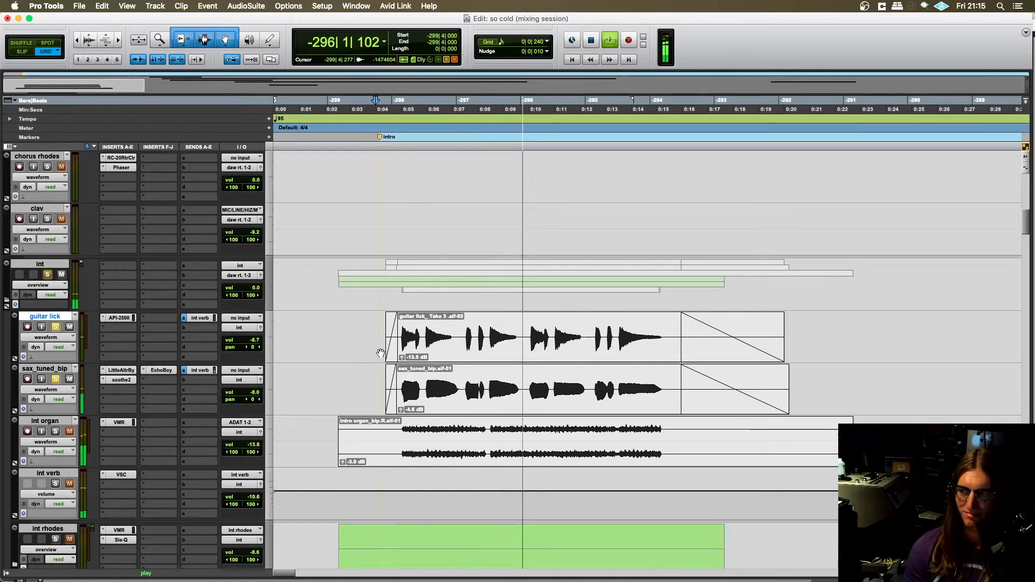
scroll(371, 359, "right", 1)
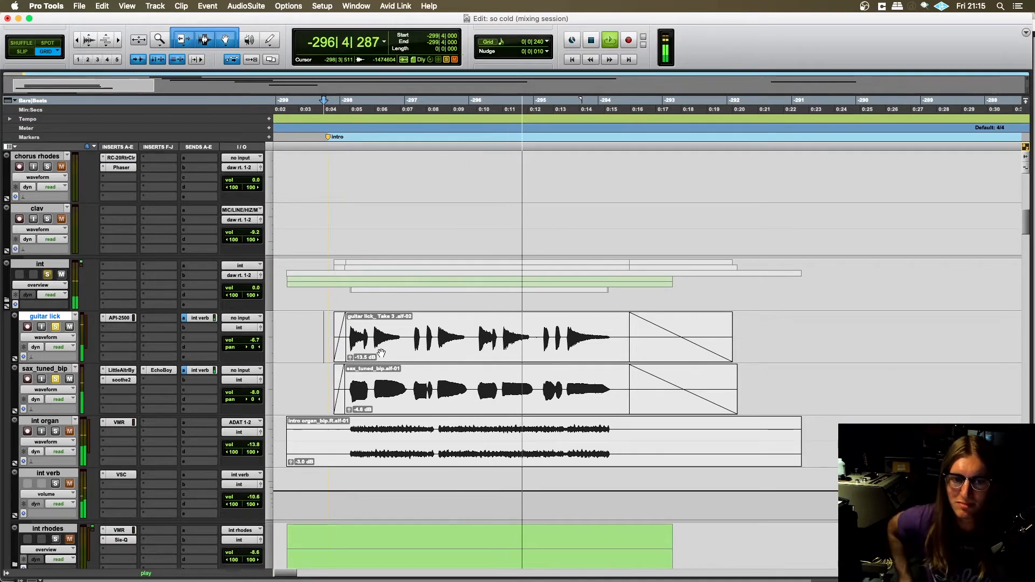
scroll(380, 356, "down", 2)
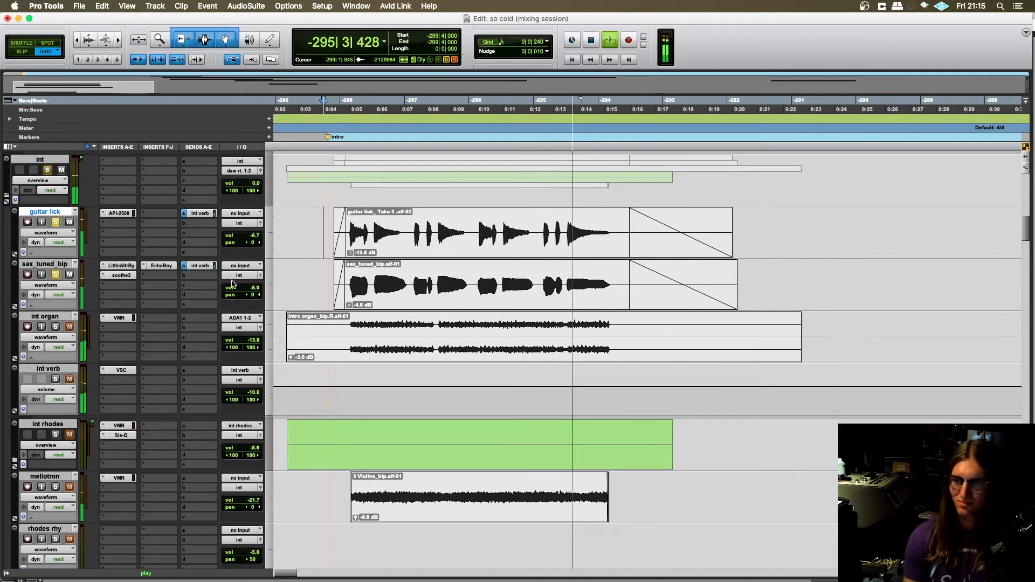
scroll(377, 353, "up", 12)
key("space")
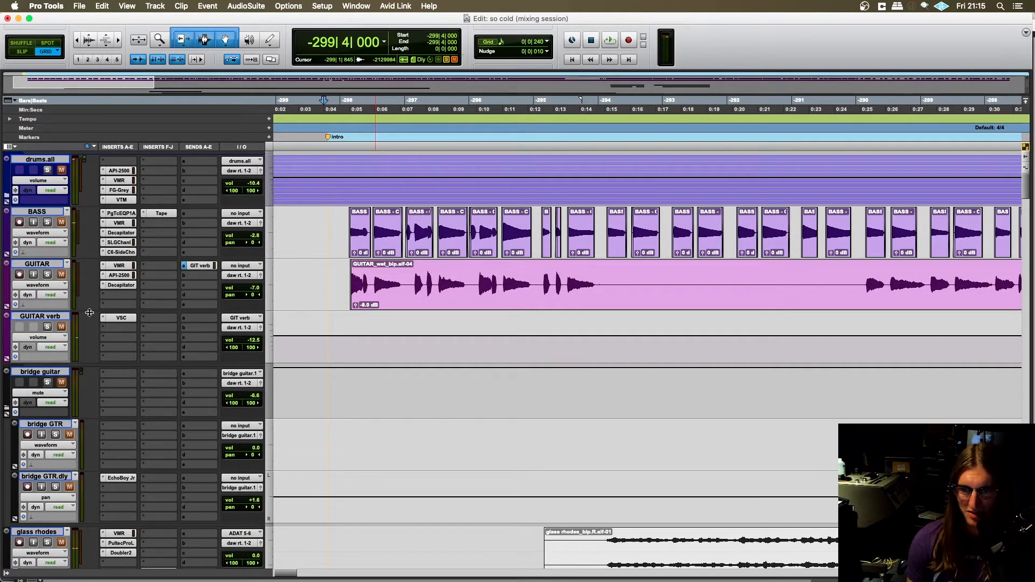
- Clear the solo on the guitar lick track, keeping sax_tuned_bip soloed
scroll(89, 313, "down", 8)
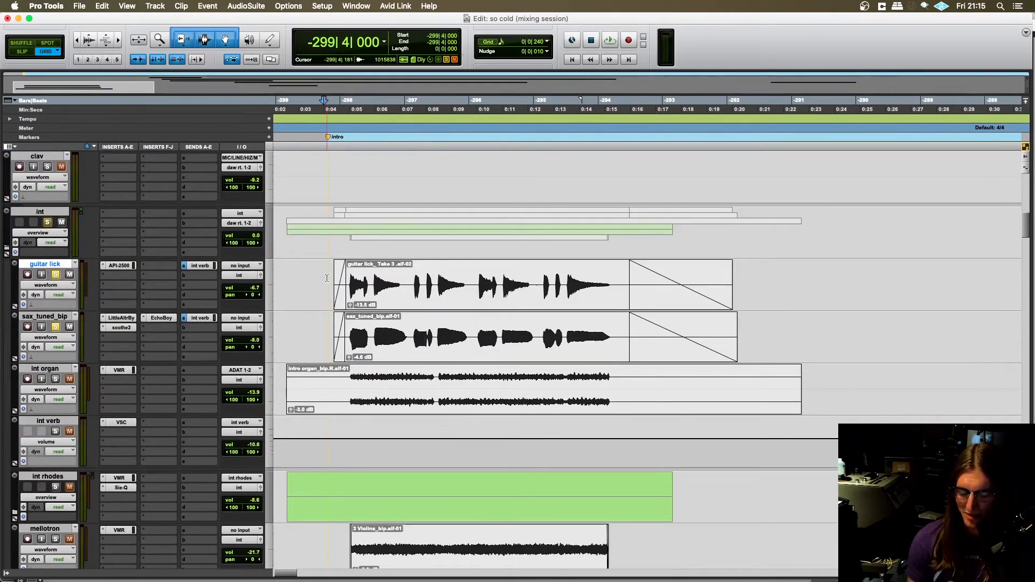
key("super+bracketright")
key("super+bracketright")
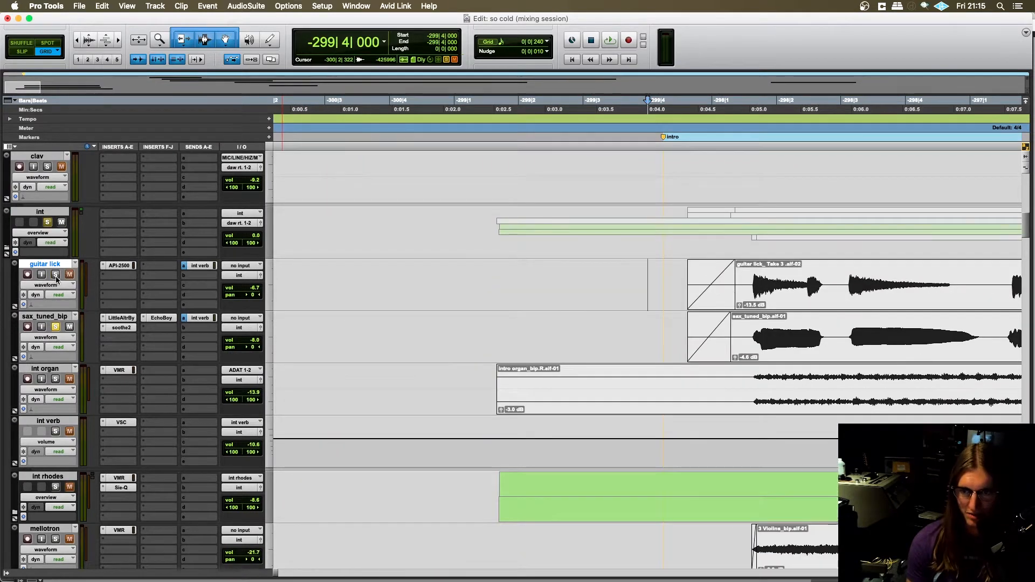
- Bypass the Little AlterBoy, soothe2 and EchoBoy inserts on the sax_tuned_bip track
key("super+bracketleft")
scroll(356, 338, "left", 5)
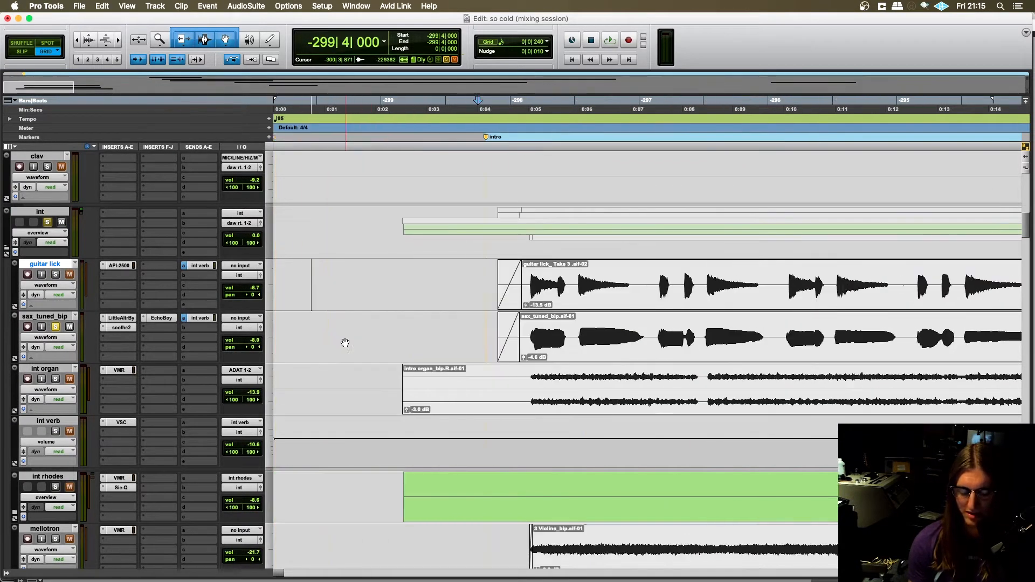
left_click(125, 331, "super")
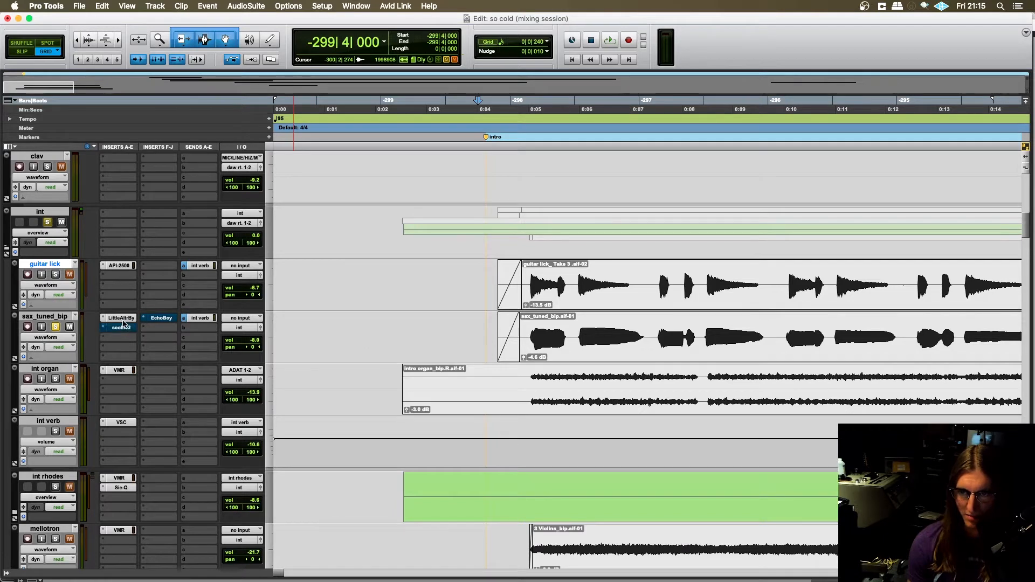
left_click(123, 318, "super")
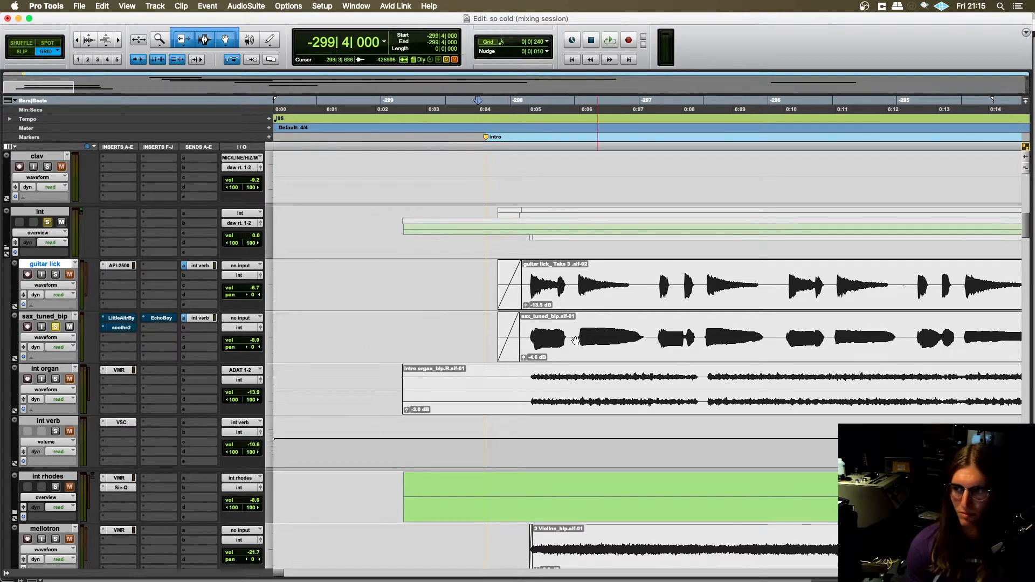
- Play the soloed, unprocessed sax_tuned_bip track from -299|4|240 through the intro phrase, and stop playback
scroll(575, 339, "right", 3)
left_click(364, 332)
key("super+bracketleft")
key("super+bracketleft")
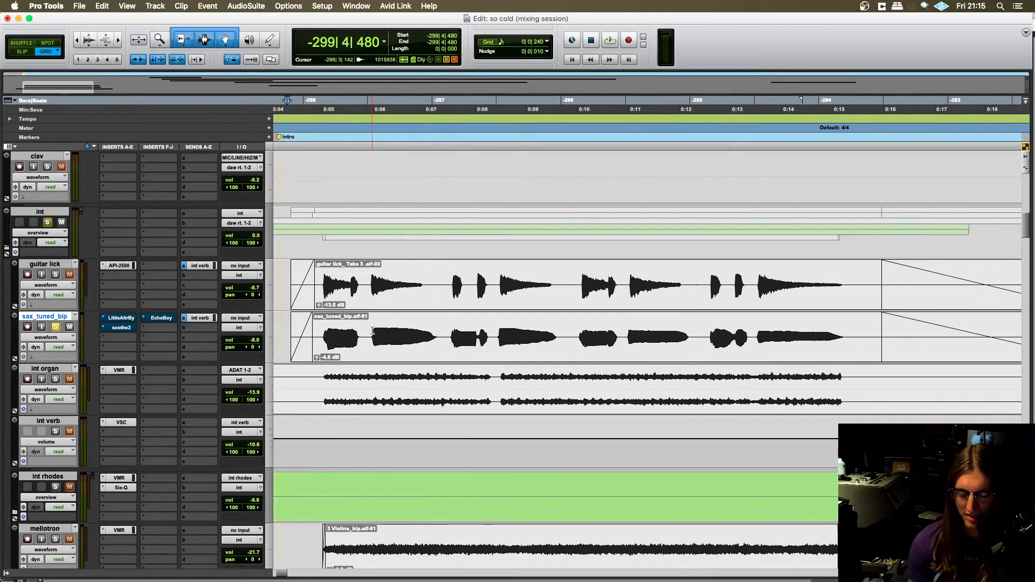
left_click_drag(378, 322, 384, 325)
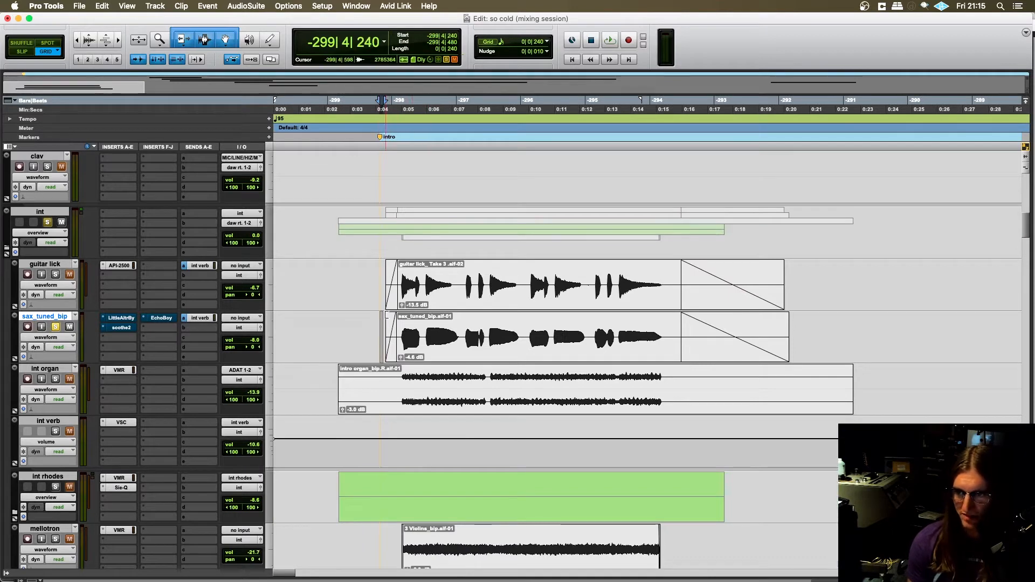
left_click(377, 328)
key("space")
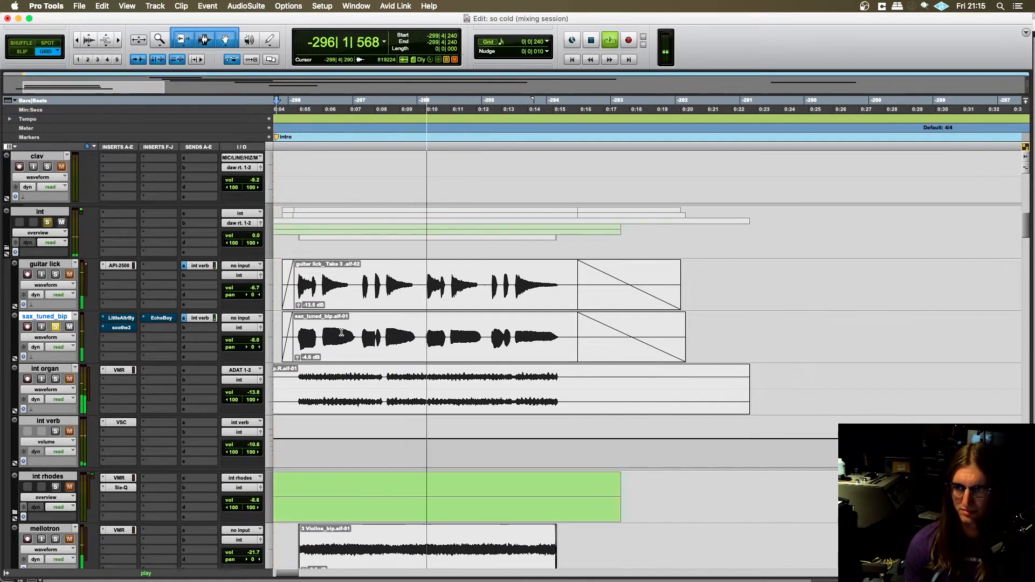
scroll(342, 332, "left", 2)
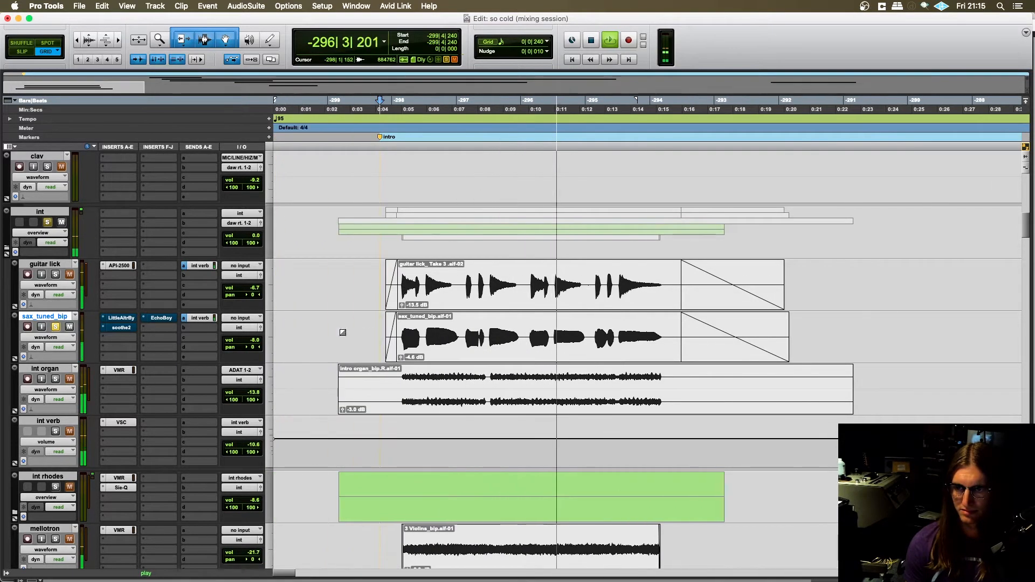
key("space")
- Solo the guitar lick alongside the unprocessed sax_tuned_bip, play both from -298|1|720, and stop playback
left_click(56, 277)
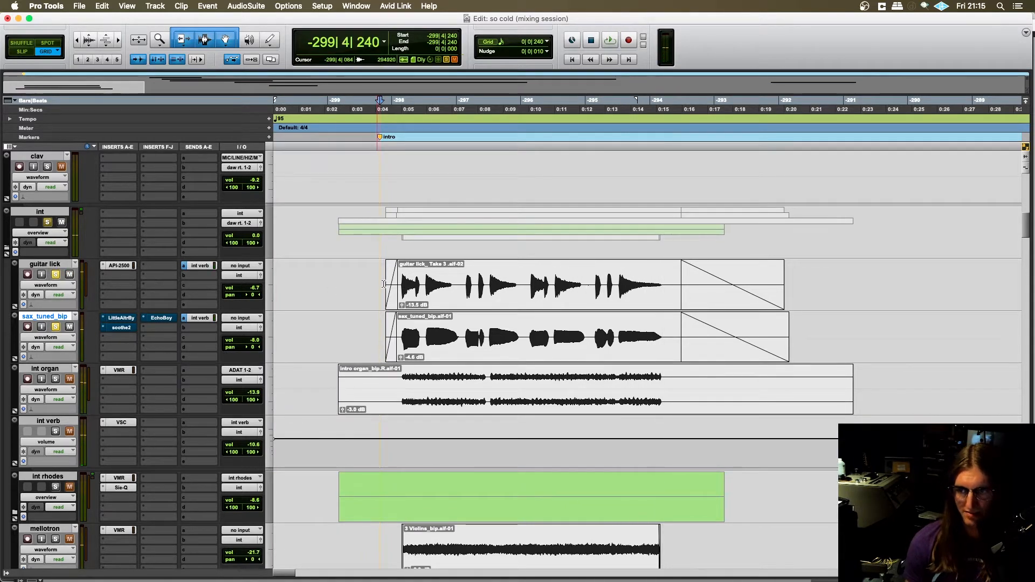
left_click(381, 284)
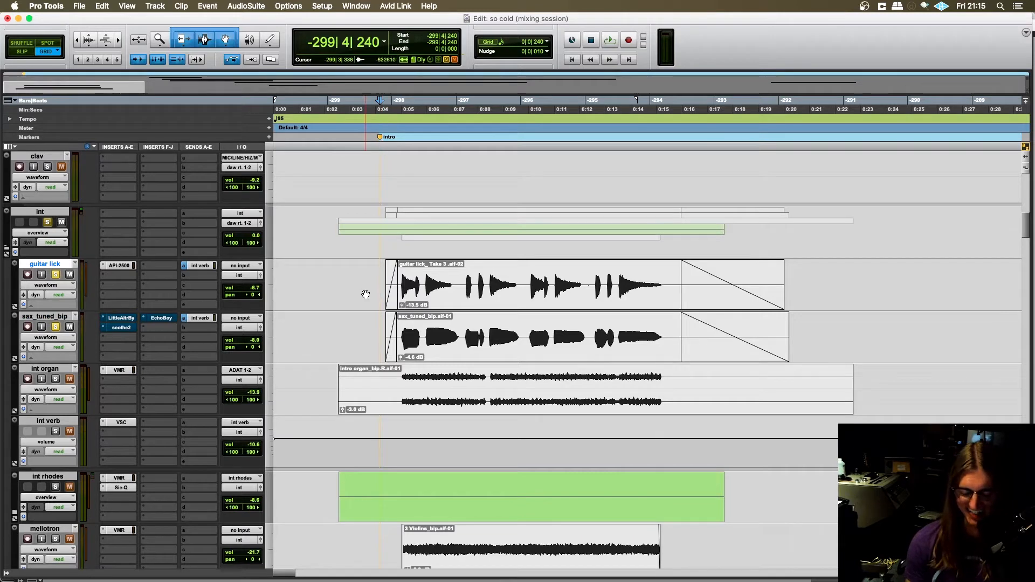
key("t")
key("t")
scroll(470, 315, "right", 5)
key("r")
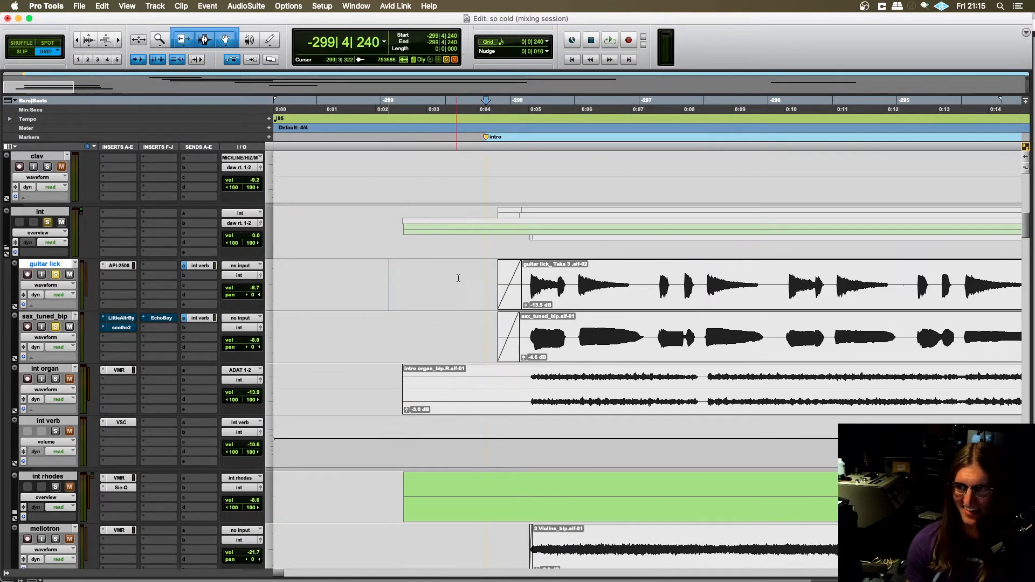
left_click(531, 277)
key("space")
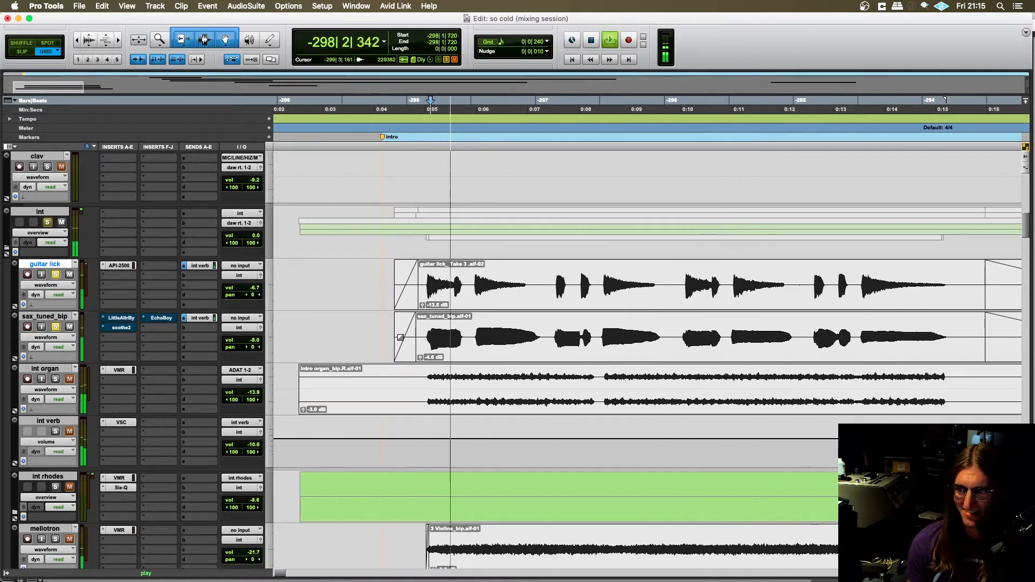
key("r")
key("r")
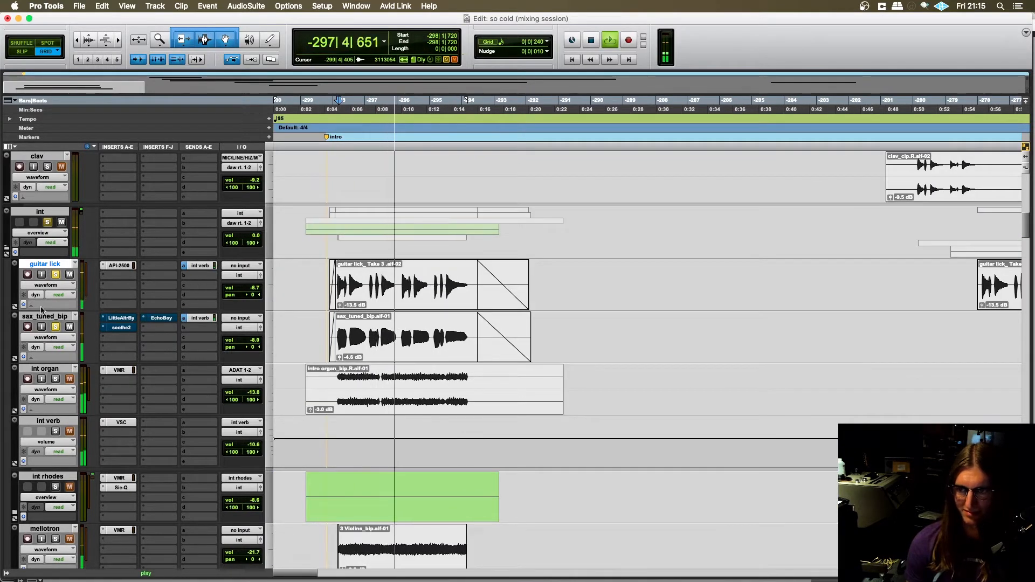
key("space")
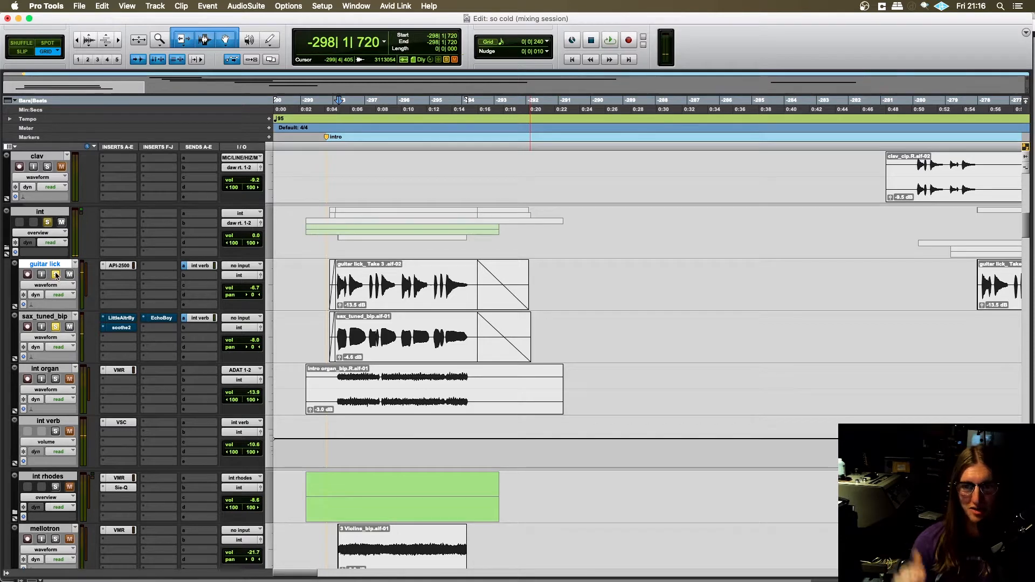
- Place the edit cursor at -299|4|240 on the guitar lick track and clear that track's solo, keeping sax_tuned_bip soloed
key("t")
key("t")
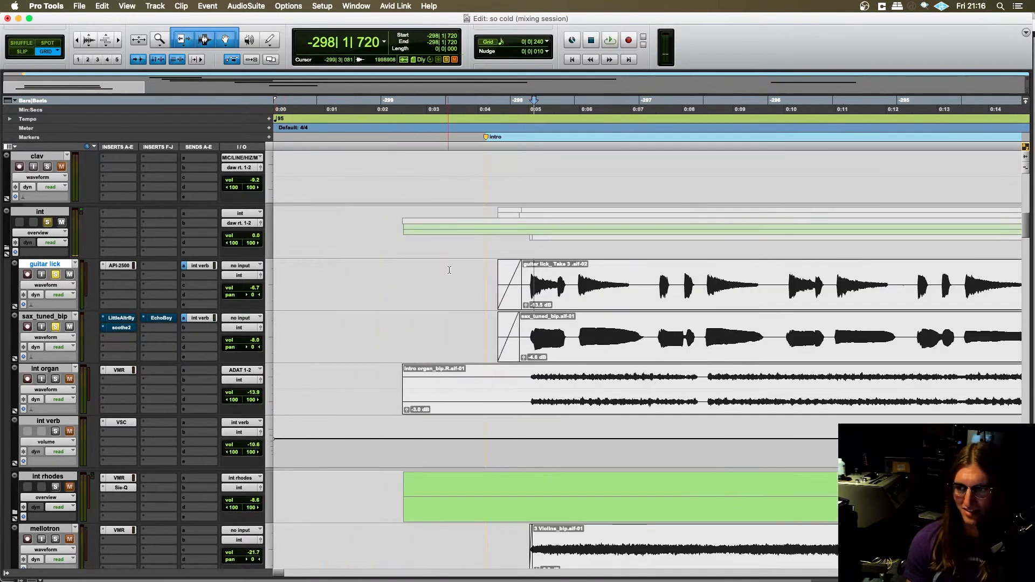
left_click(485, 277)
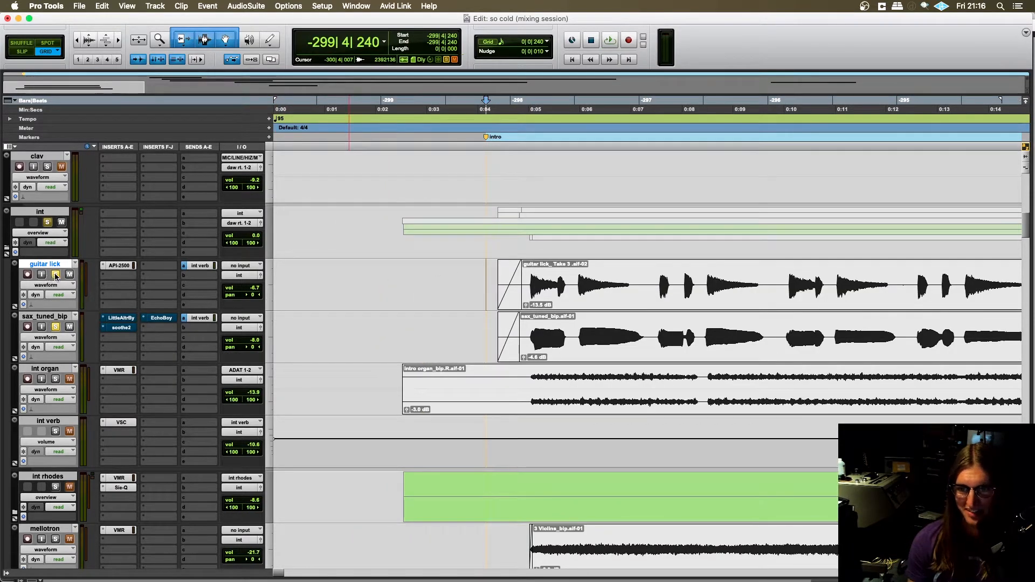
key("r")
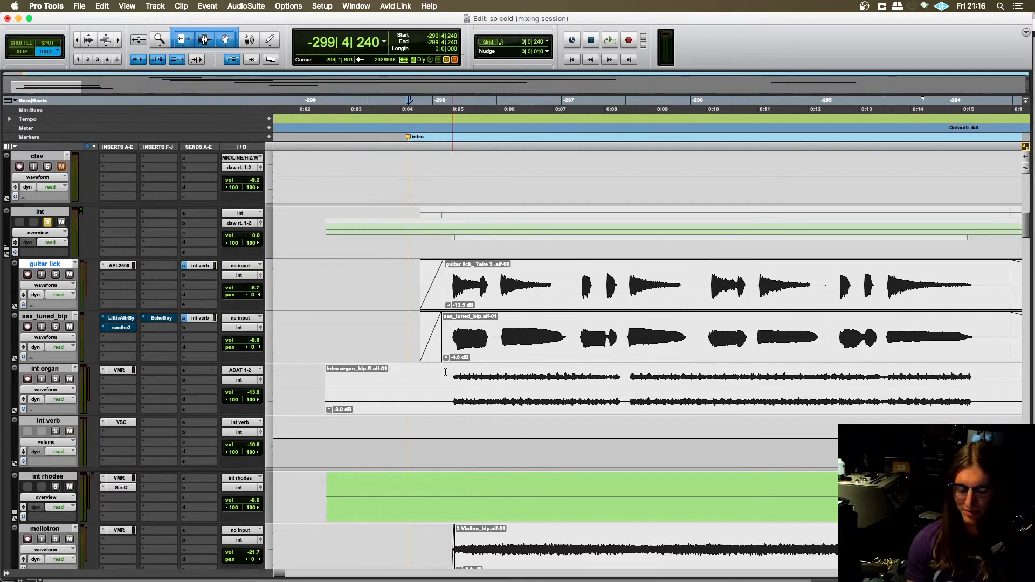
left_click(55, 327)
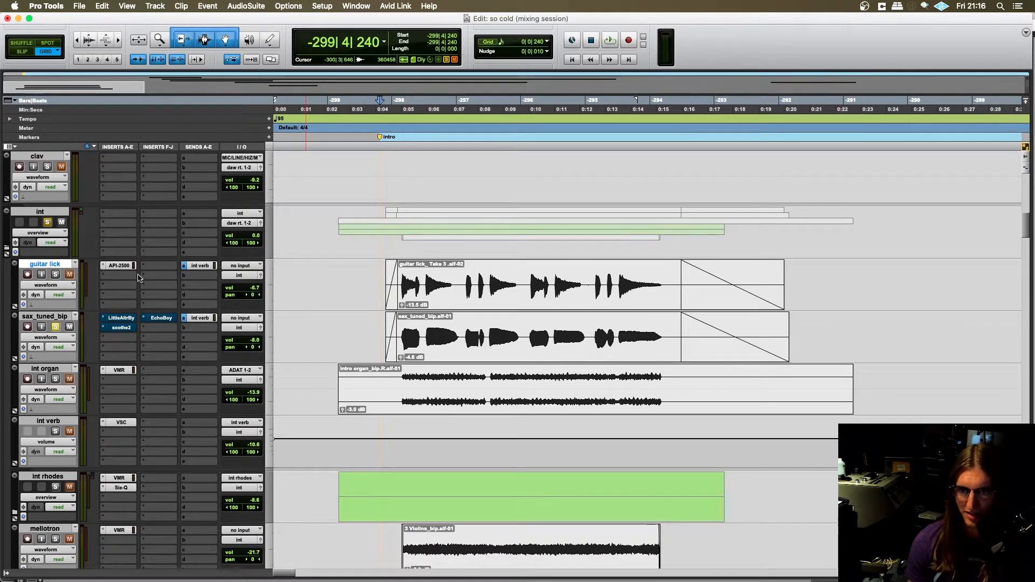
- Re-enable the Little AlterBoy, soothe2 and EchoBoy inserts on sax_tuned_bip and place the edit cursor at -299|4|480
scroll(352, 340, "right", 2)
left_click(328, 327)
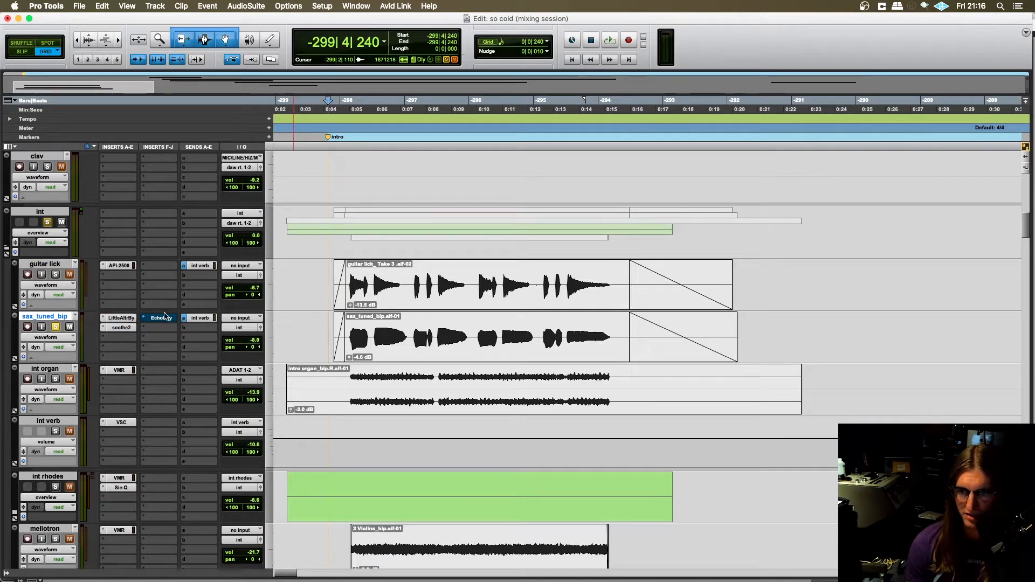
left_click(331, 332)
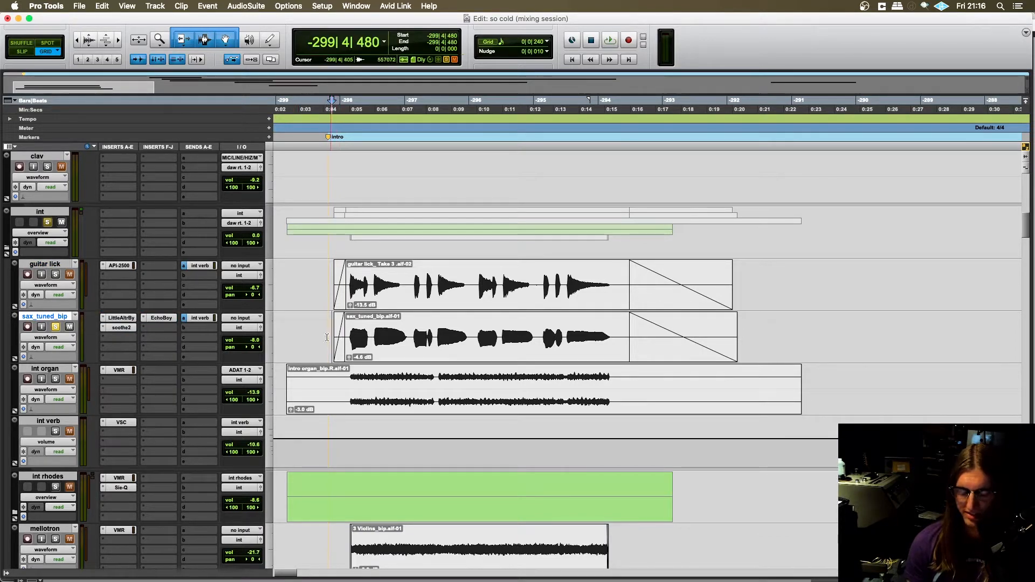
- Audition the processed sax with int verb from -299|4|480, bringing in the guitar lick, and stop with only sax_tuned_bip soloed
key("t")
key("t")
scroll(444, 336, "right", 7)
key("r")
key("r")
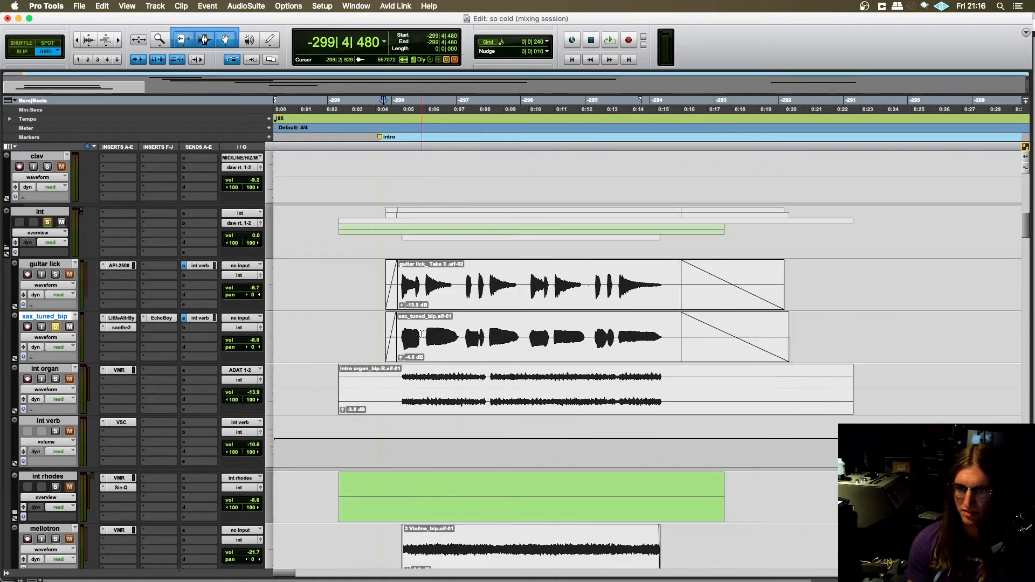
scroll(390, 369, "right", 3)
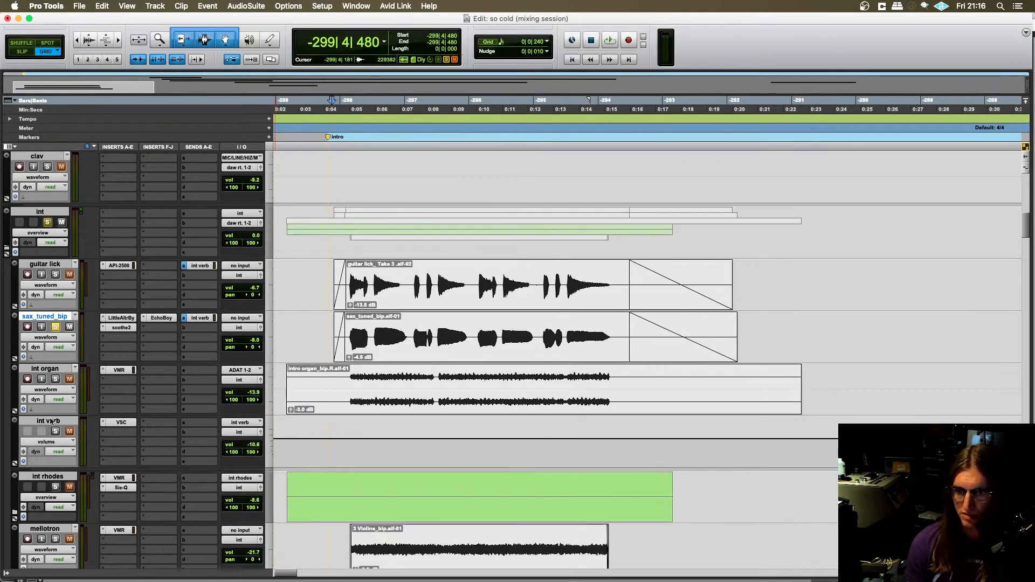
scroll(438, 417, "down", 1)
key("space")
scroll(306, 343, "up", 3)
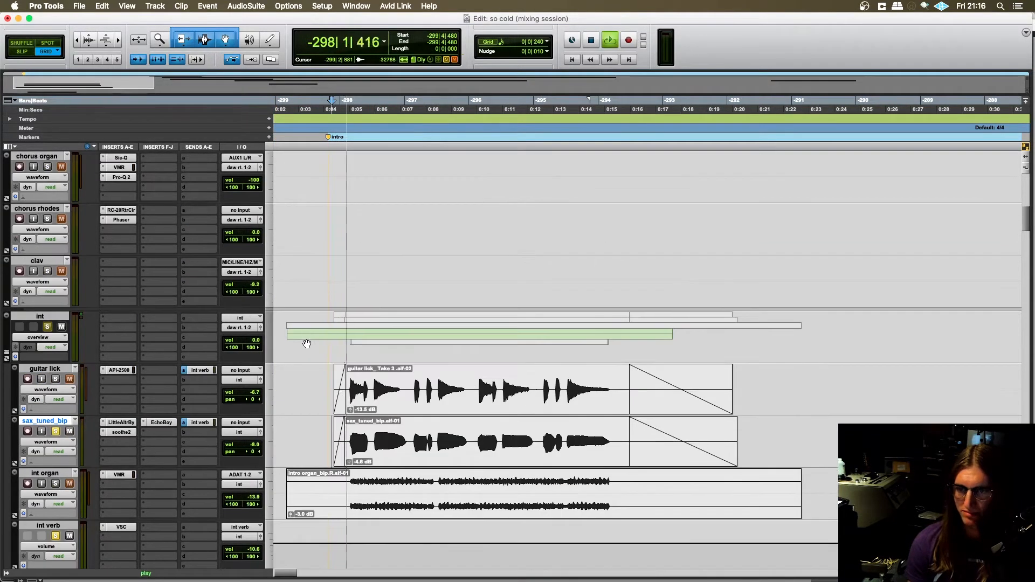
scroll(307, 343, "down", 3)
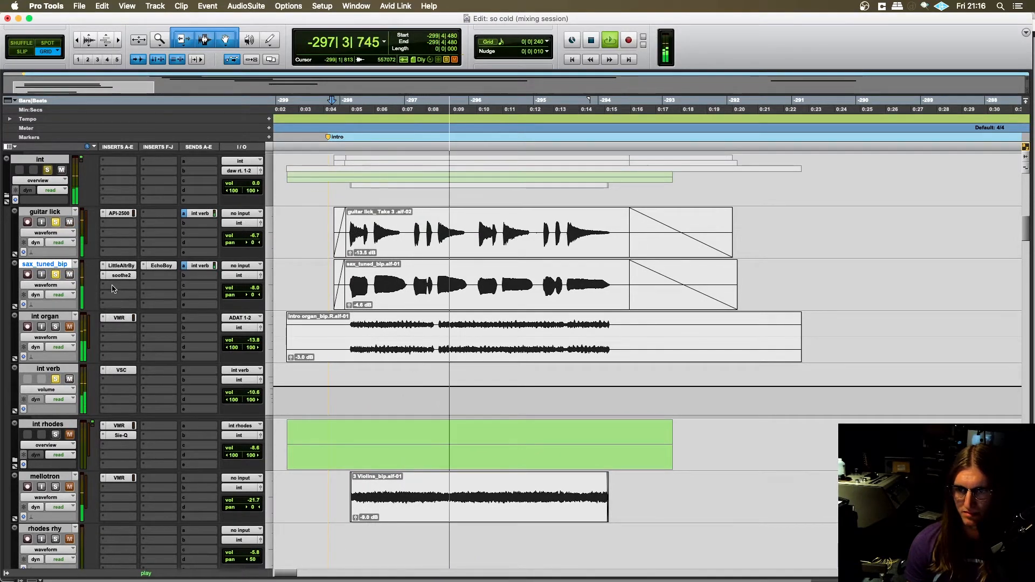
left_click(55, 222)
key("space")
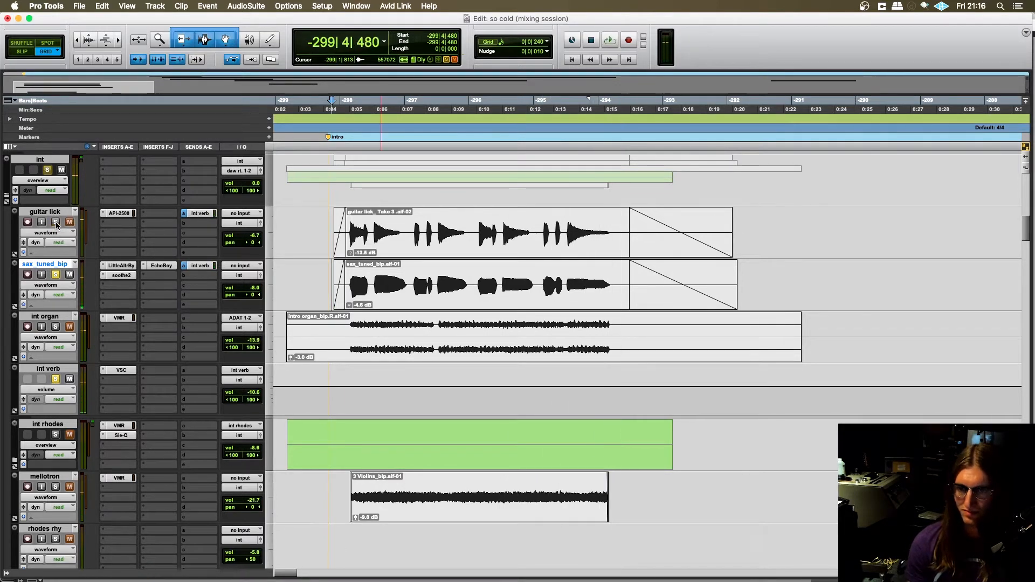
- Open the Little AlterBoy insert on sax_tuned_bip and move its window clear of the guitar lick and sax clips
left_click(121, 267)
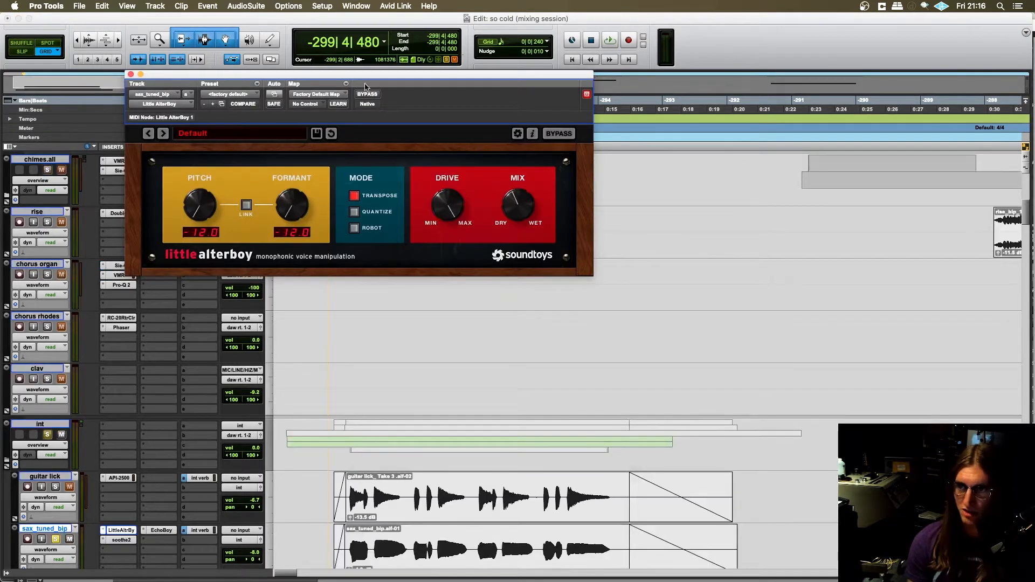
left_click_drag(365, 87, 586, 130)
scroll(300, 297, "down", 5)
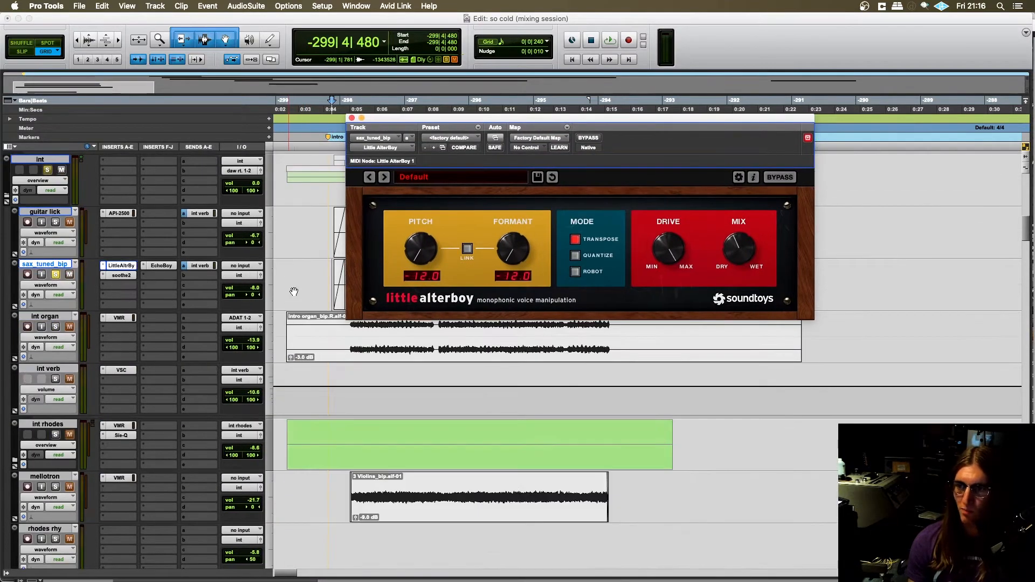
scroll(343, 276, "up", 2)
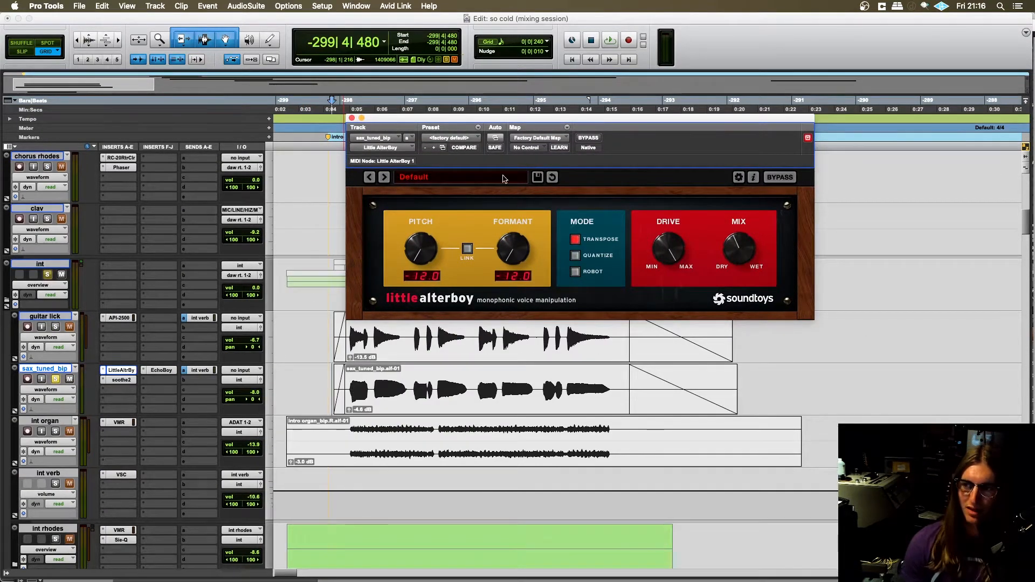
left_click_drag(500, 121, 504, 82)
- Play the soloed sax_tuned_bip track from -298|3|000 with Little AlterBoy open, and stop playback
scroll(294, 369, "right", 2)
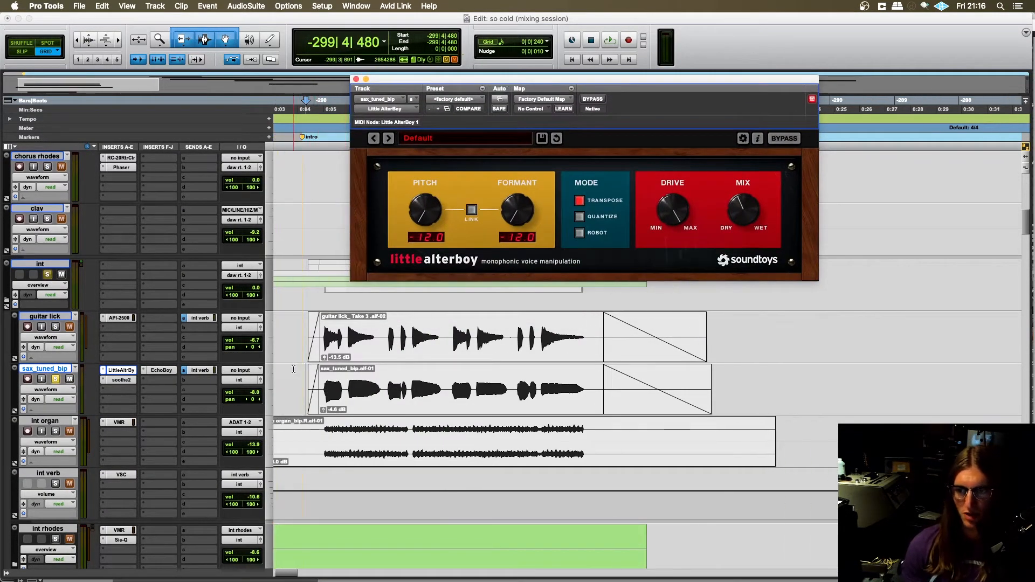
left_click(305, 376)
scroll(304, 383, "up", 1)
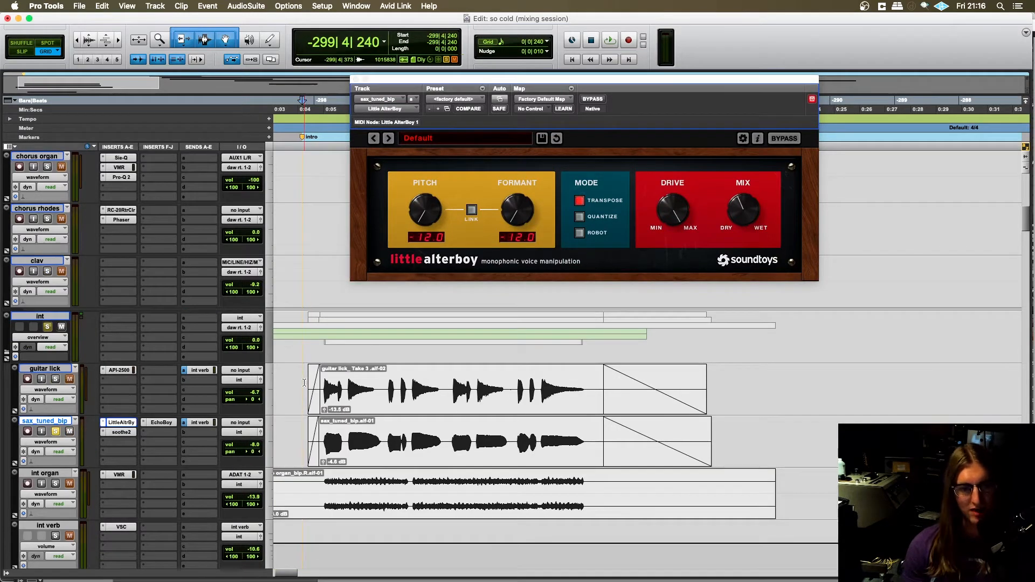
scroll(310, 380, "right", 1)
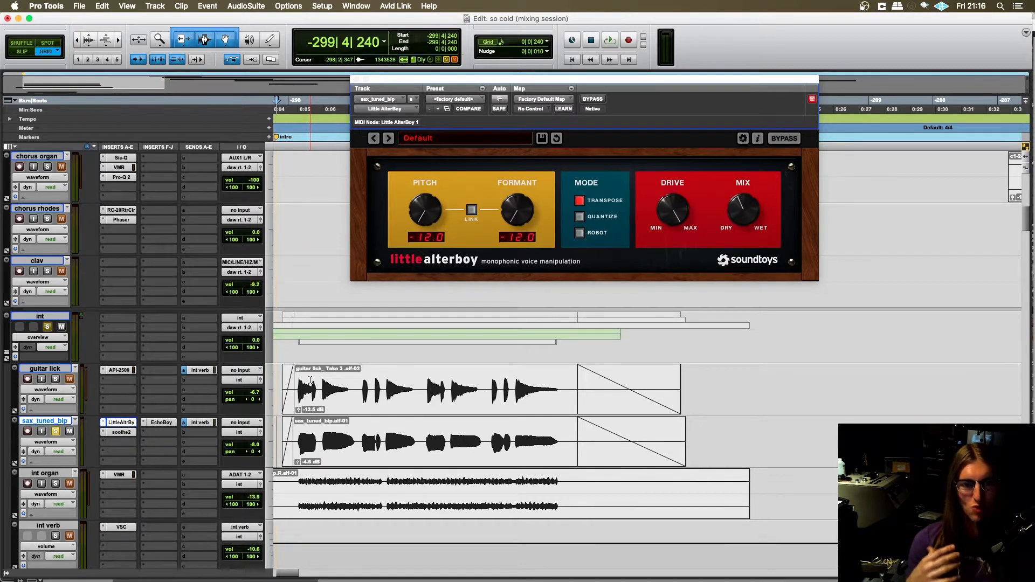
scroll(349, 341, "down", 1)
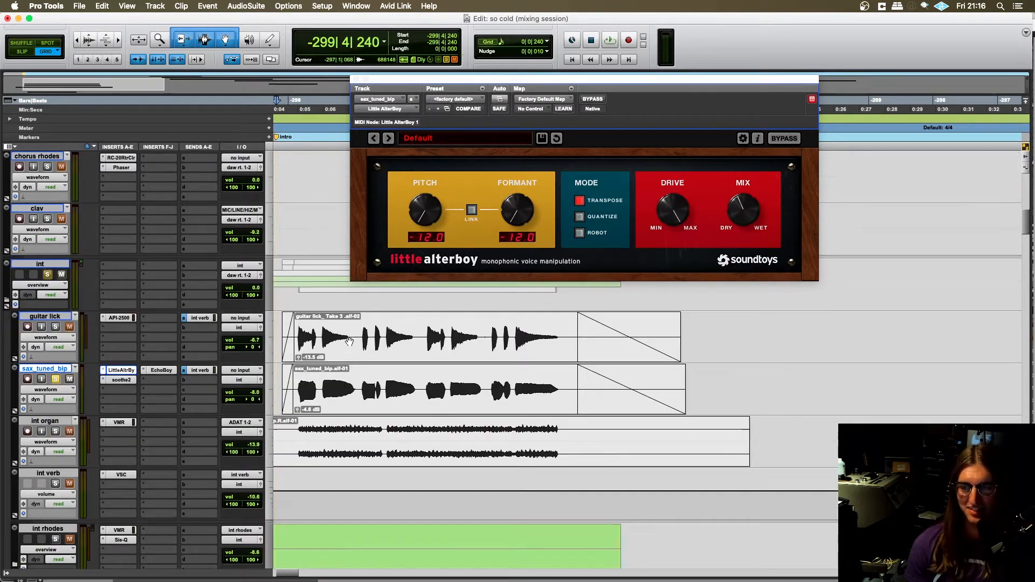
scroll(329, 353, "left", 2)
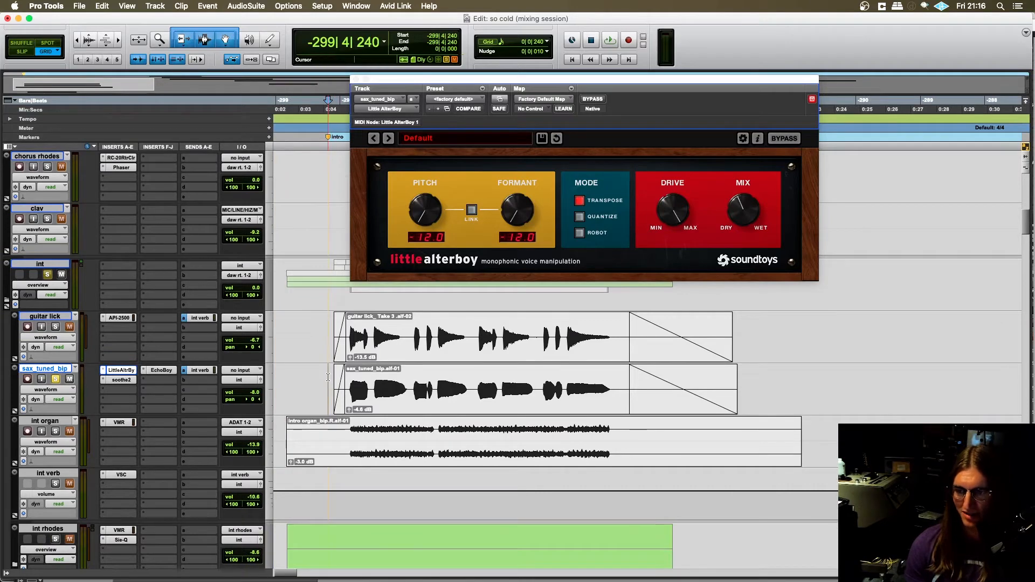
scroll(332, 377, "right", 1)
scroll(331, 371, "down", 2)
scroll(216, 368, "up", 2)
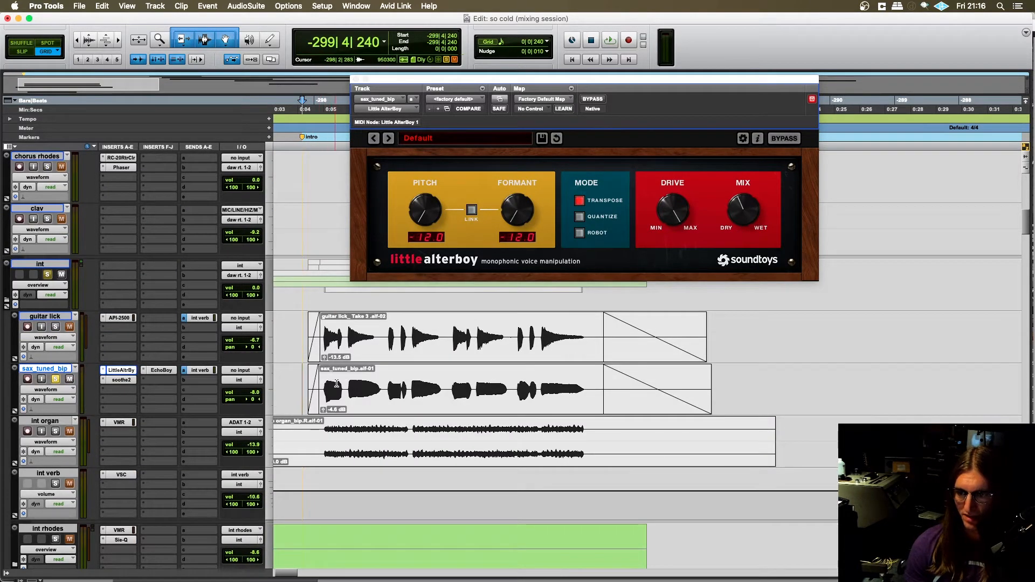
left_click(336, 382)
key("space")
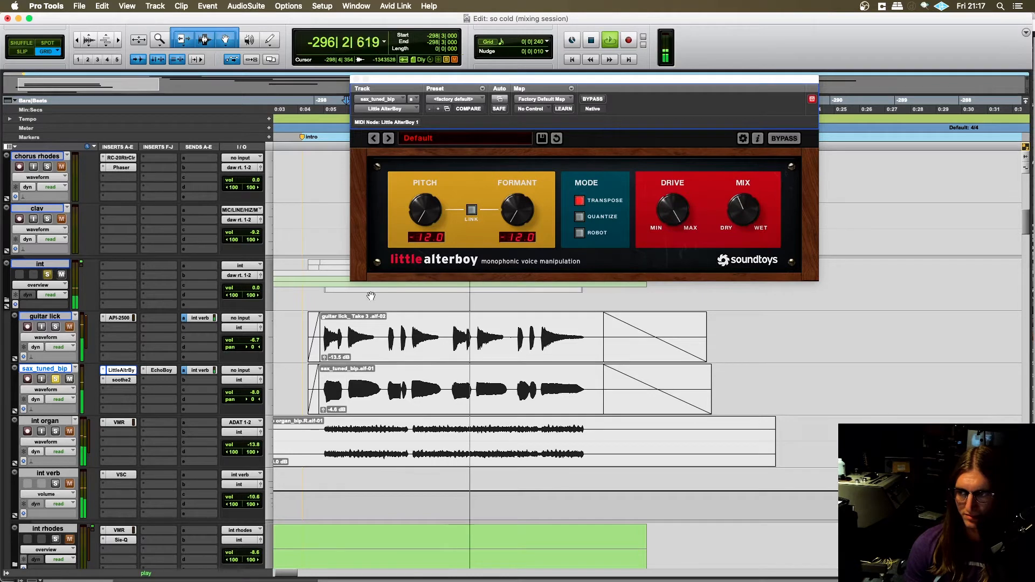
key("space")
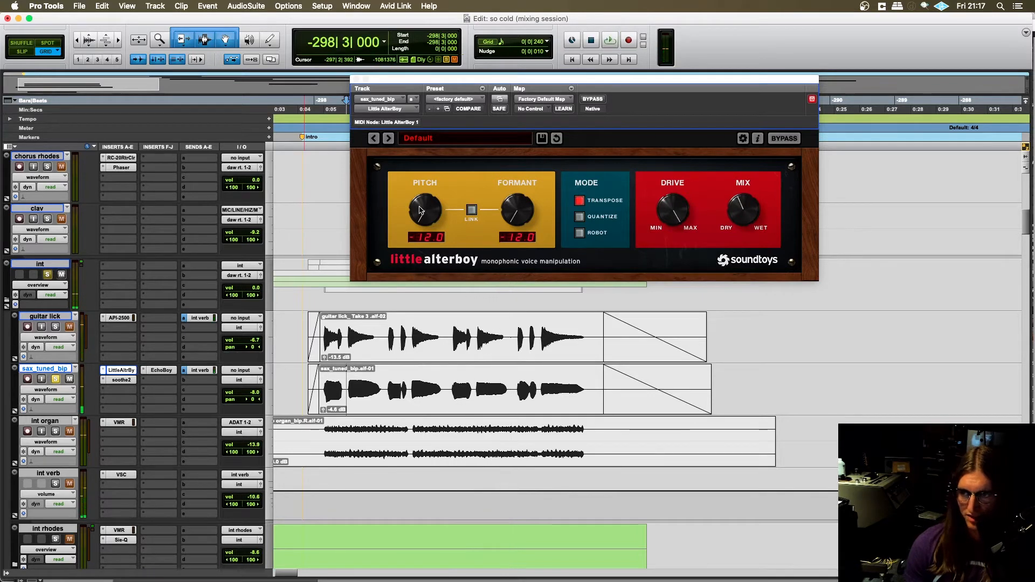
- Set Little AlterBoy's Mix to 42.5 % on sax_tuned_bip and move its window up and clear of the clips
left_click_drag(417, 82, 402, 80)
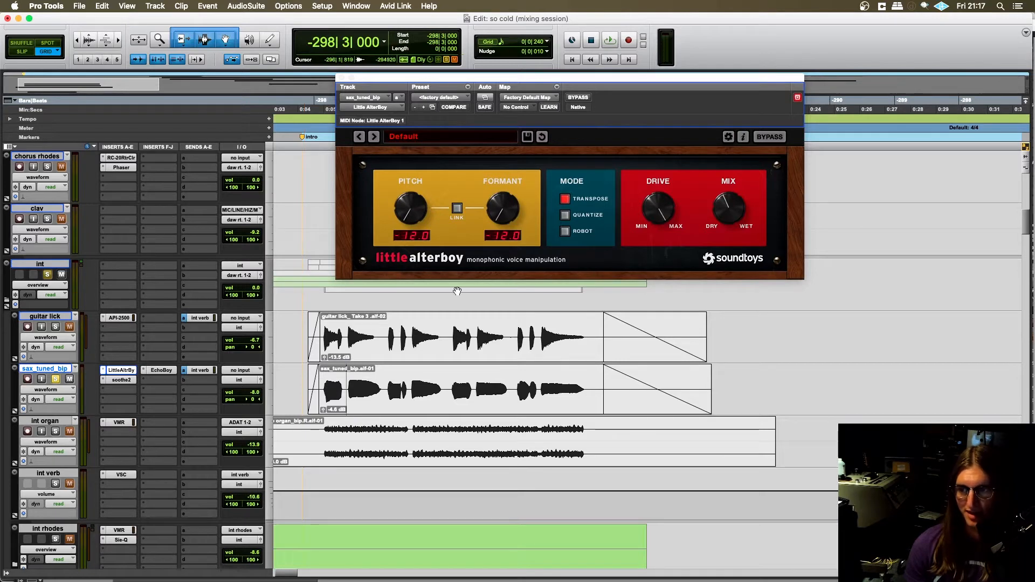
left_click(725, 204)
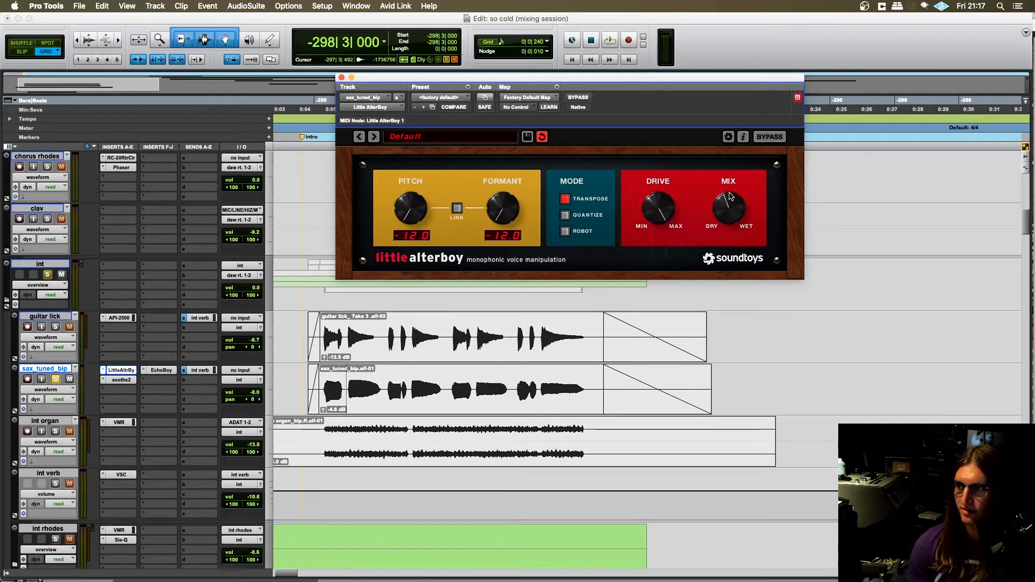
mouse_move(729, 182)
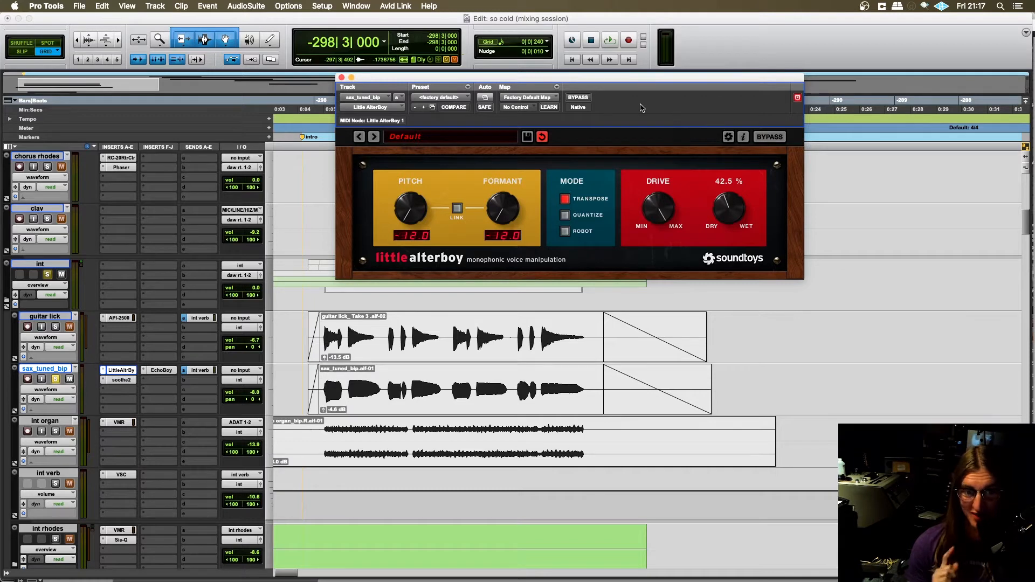
left_click_drag(638, 84, 619, 80)
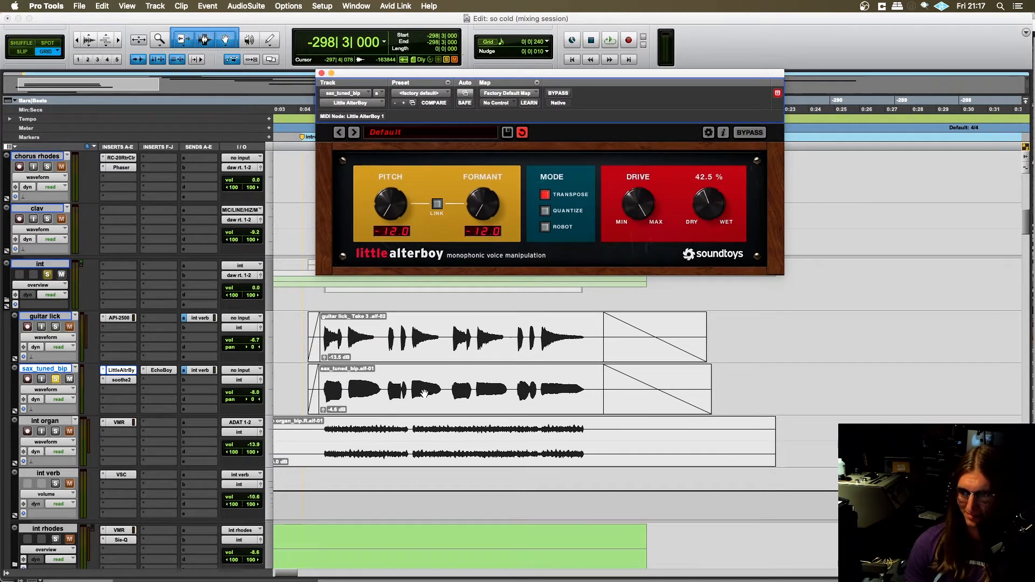
- Select the sax clip's opening phrases from -299|4|240 to -296|1|240 and play the selection with Little AlterBoy open
left_click_drag(446, 385, 303, 393)
scroll(367, 356, "left", 2)
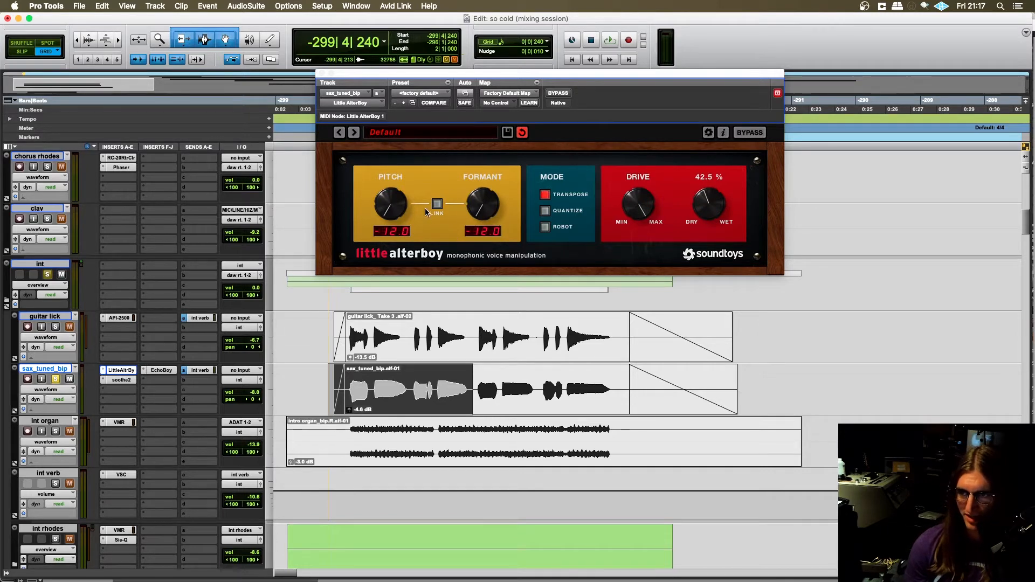
scroll(435, 316, "down", 1)
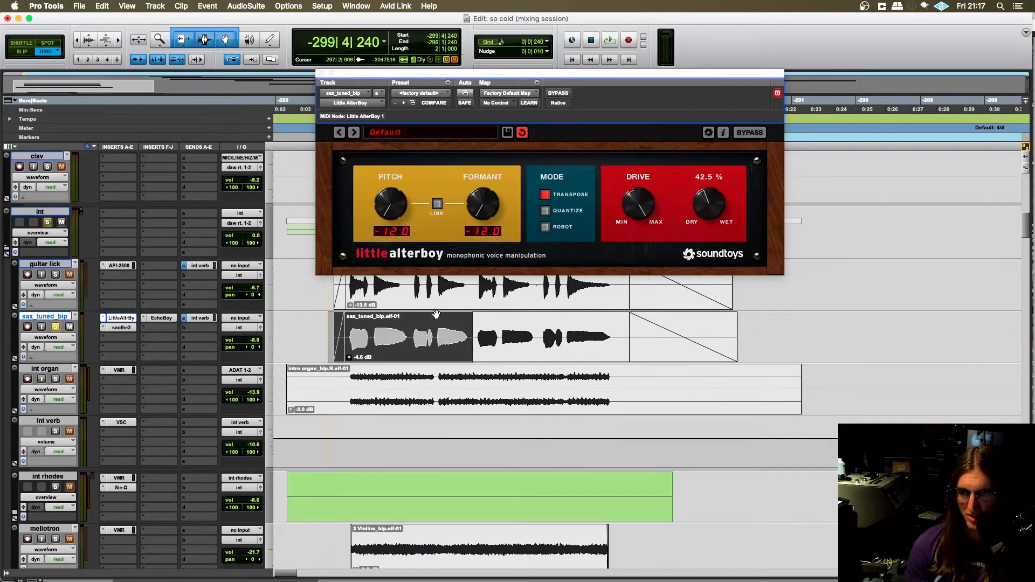
key("space")
- Audition the selected sax phrases while switching Little AlterBoy's Formant to 0.0 and back to -12.0, and stop playback
left_click_drag(474, 209, 490, 229)
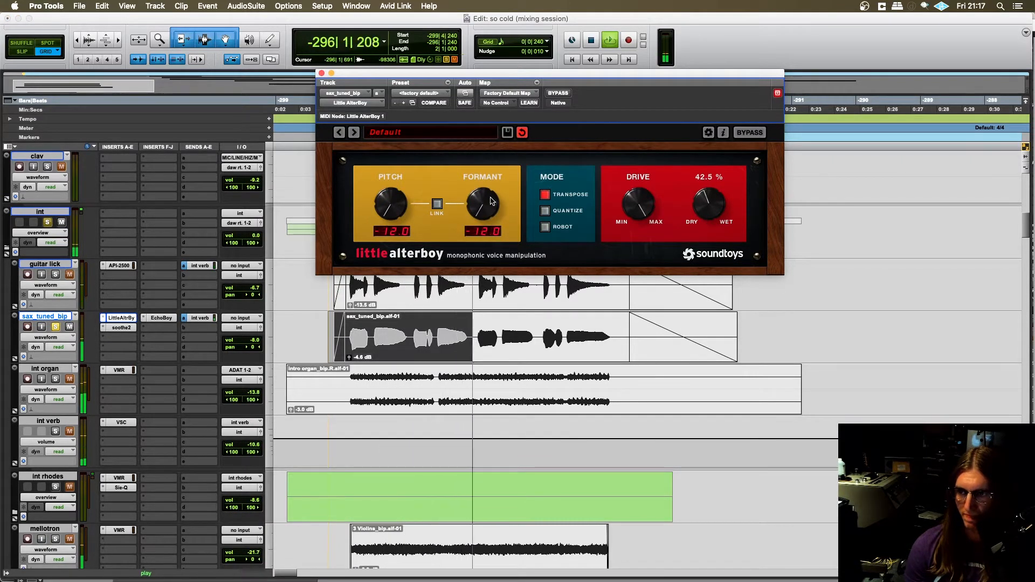
key("space")
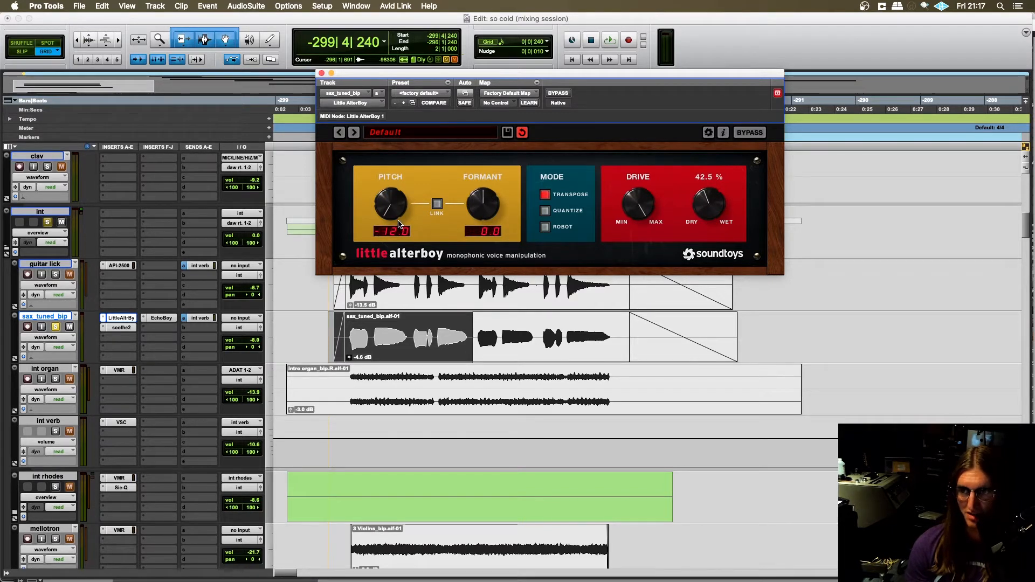
key("space")
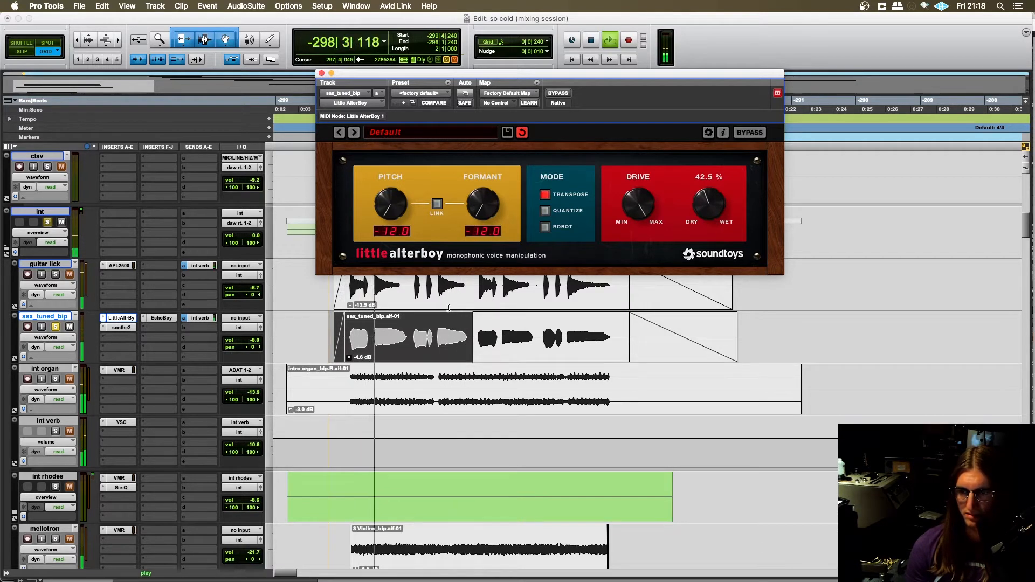
key("space")
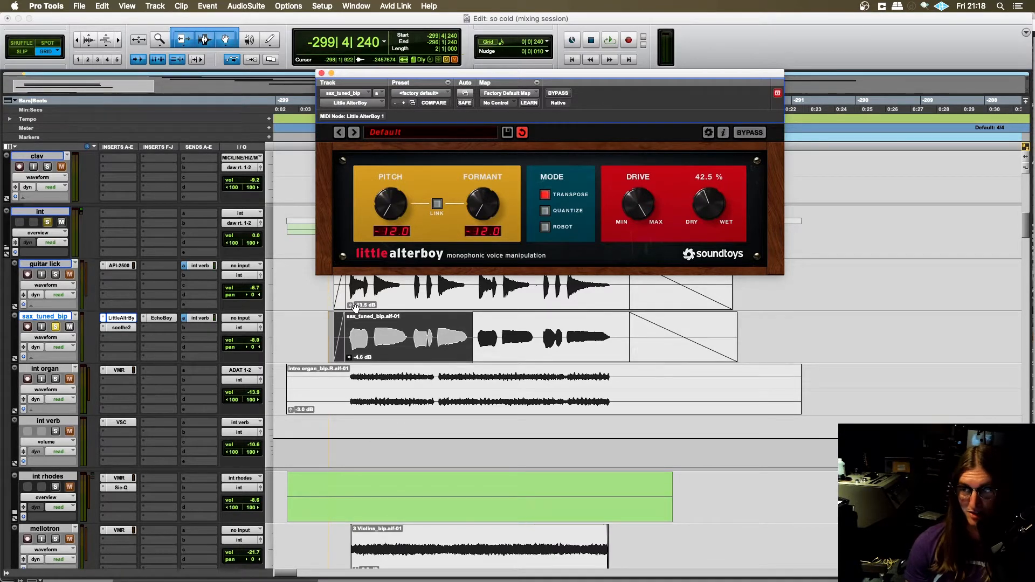
- Close the Little AlterBoy window, clear the sax_tuned_bip solo and place the edit cursor at -299|4|240 on guitar lick
scroll(365, 317, "down", 2)
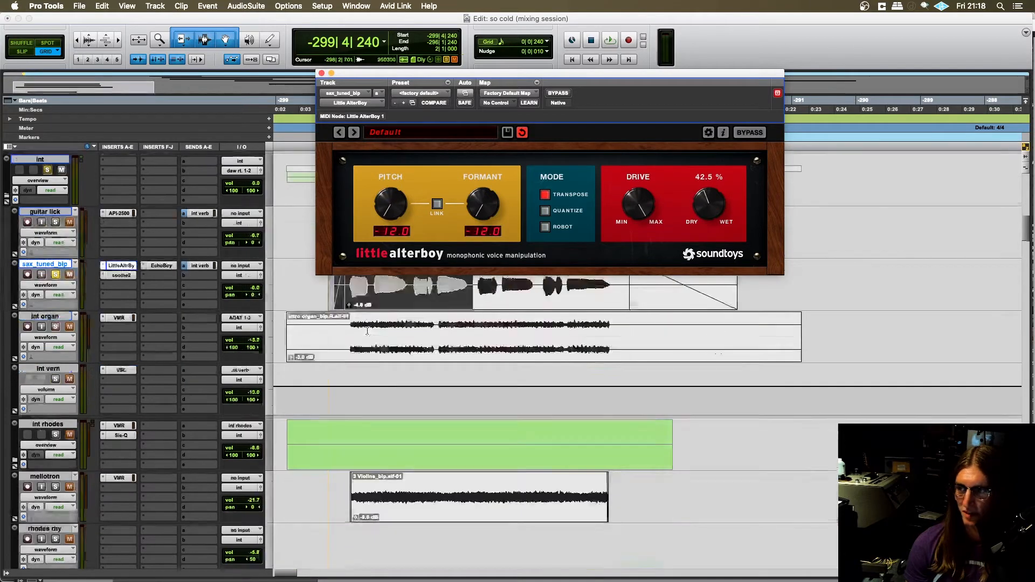
left_click(321, 74)
scroll(67, 443, "up", 5)
scroll(56, 431, "up", 1)
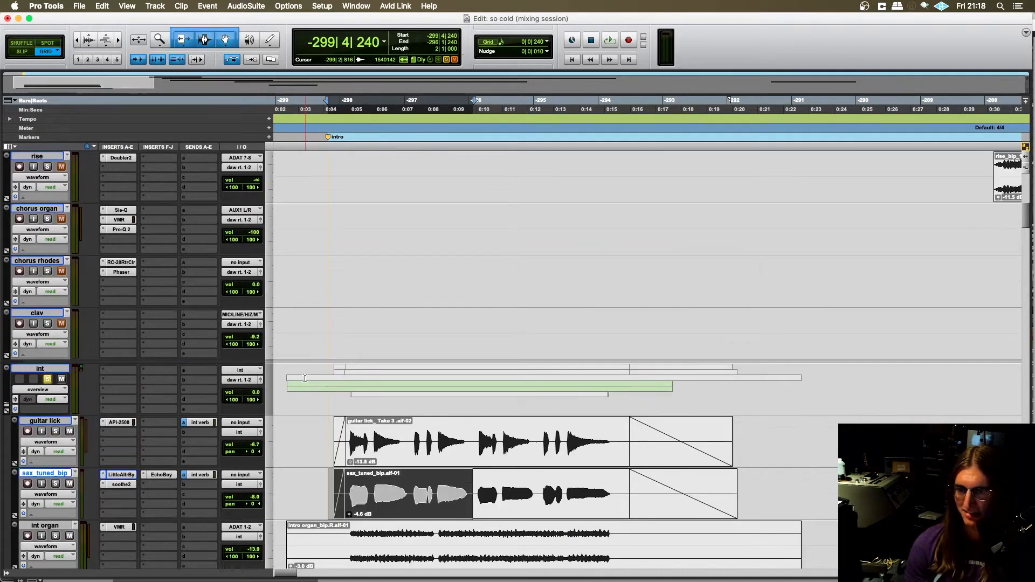
scroll(215, 377, "down", 3)
left_click(323, 324)
left_click(329, 324)
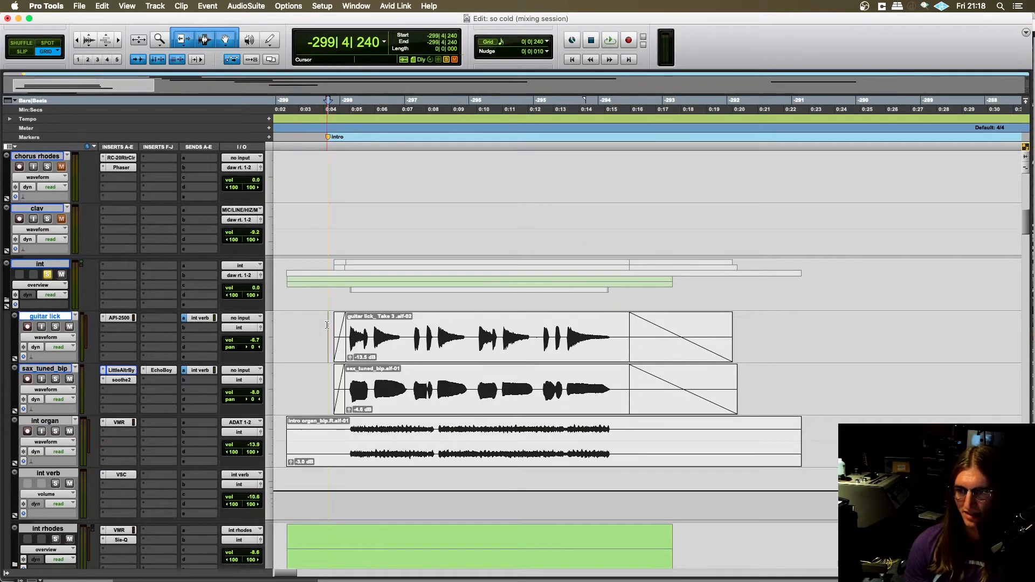
- Solo the int organ track and place the edit cursor on it at -299|4|480
scroll(308, 333, "down", 1)
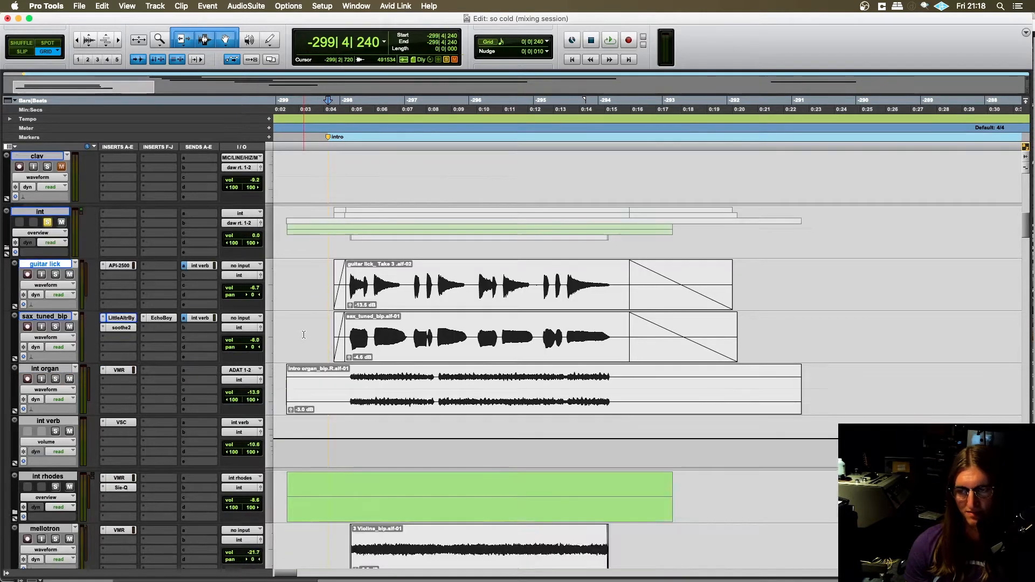
scroll(305, 334, "up", 1)
scroll(303, 334, "left", 3)
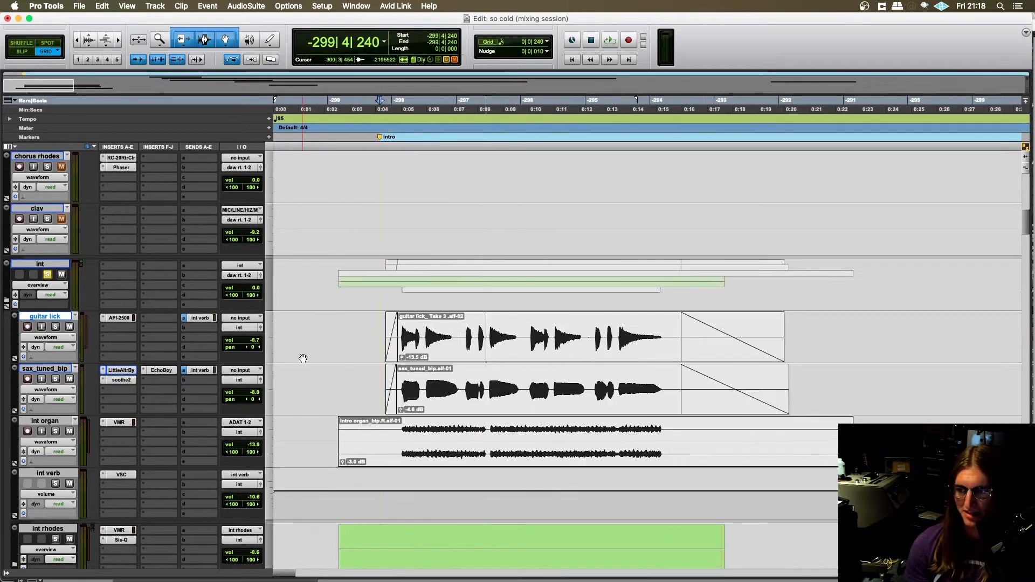
scroll(65, 433, "down", 2)
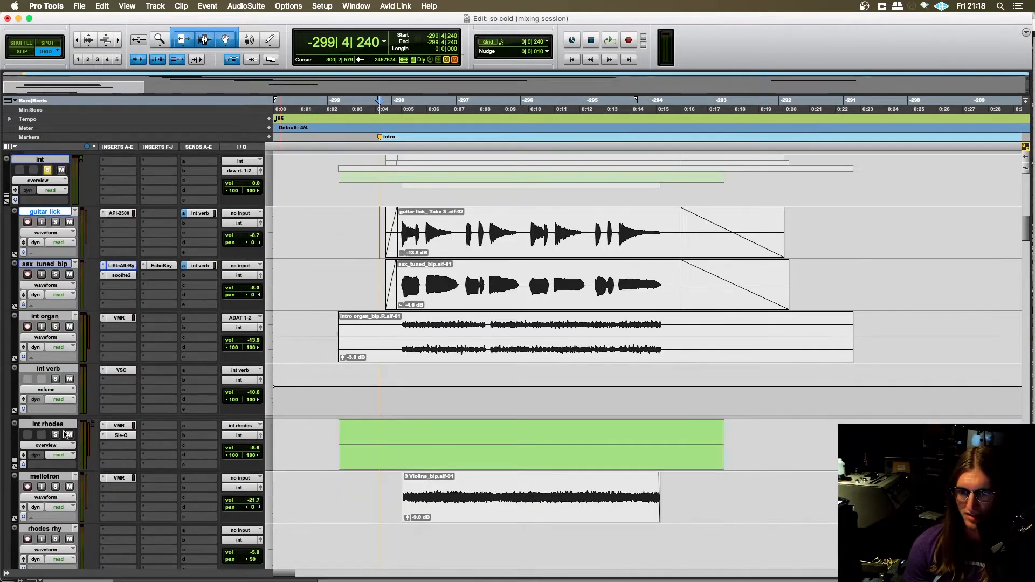
left_click(56, 326)
scroll(291, 365, "up", 2)
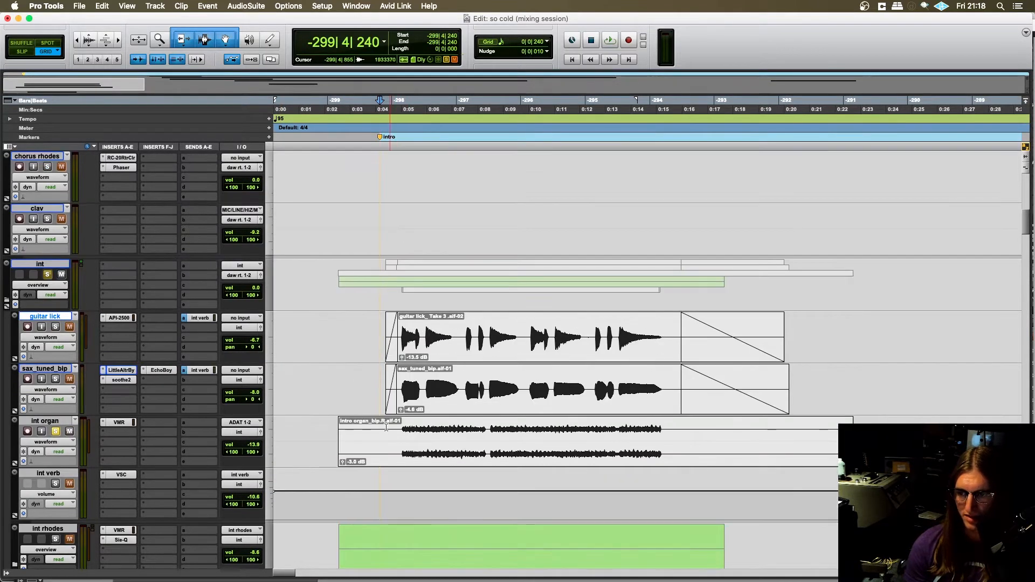
left_click(386, 427)
- Play the intro from -299|4|480, comparing int organ with and without its solo, and stop with int organ soloed
left_click(48, 275)
key("space")
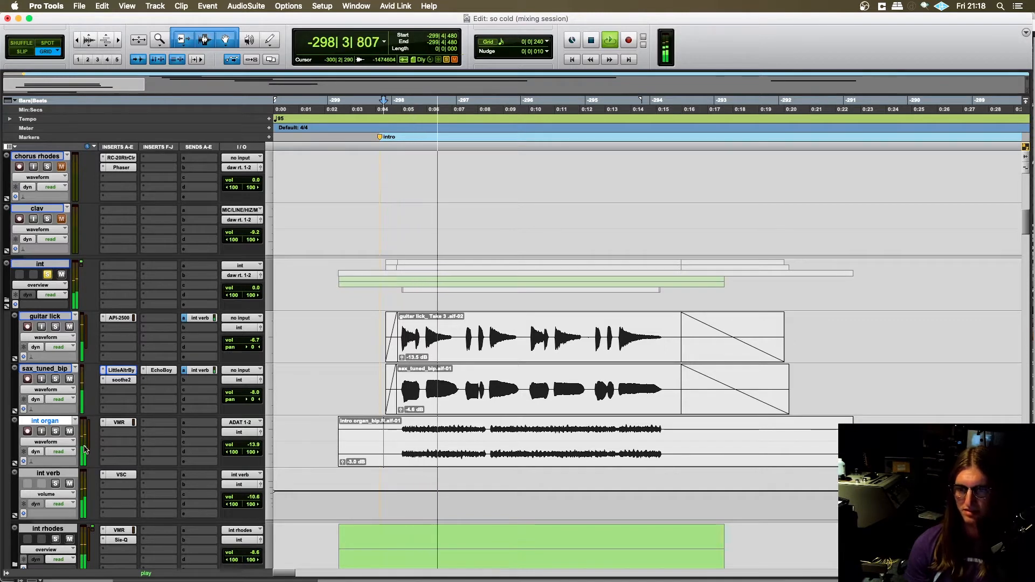
left_click(55, 431)
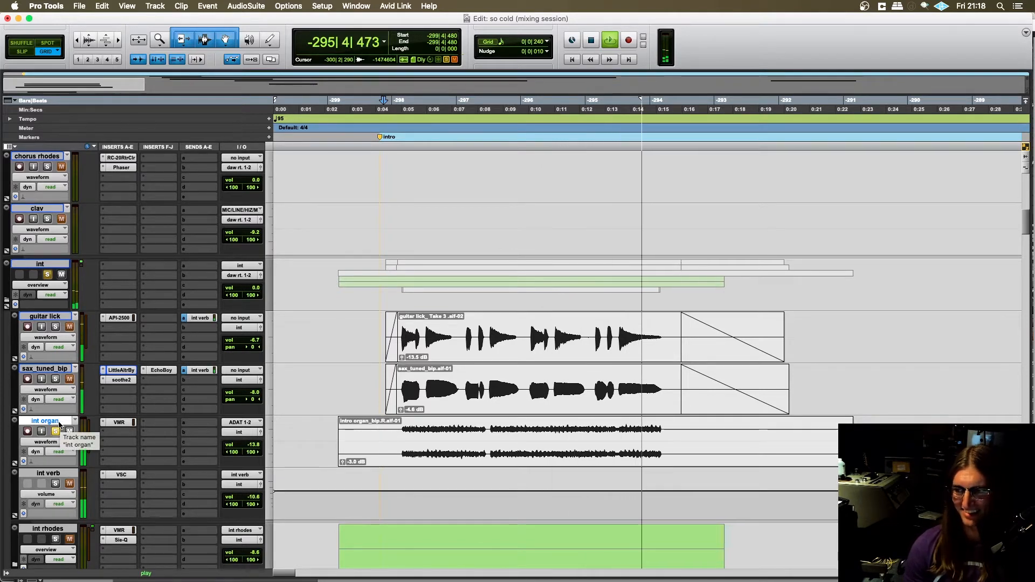
key("space")
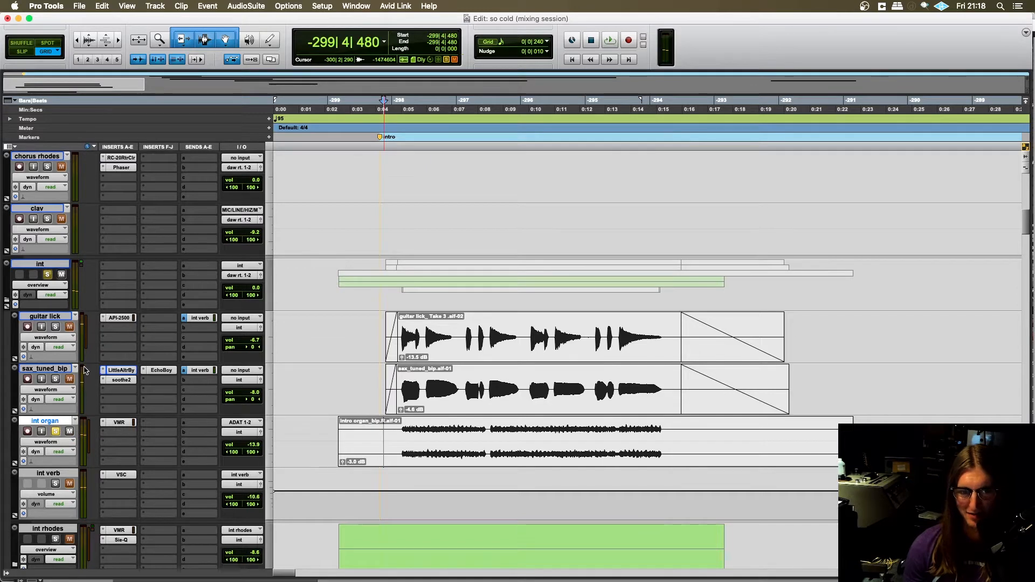
- Open the VMR insert on int organ to examine its Virtual Channel settings, and close the window
scroll(61, 377, "down", 1)
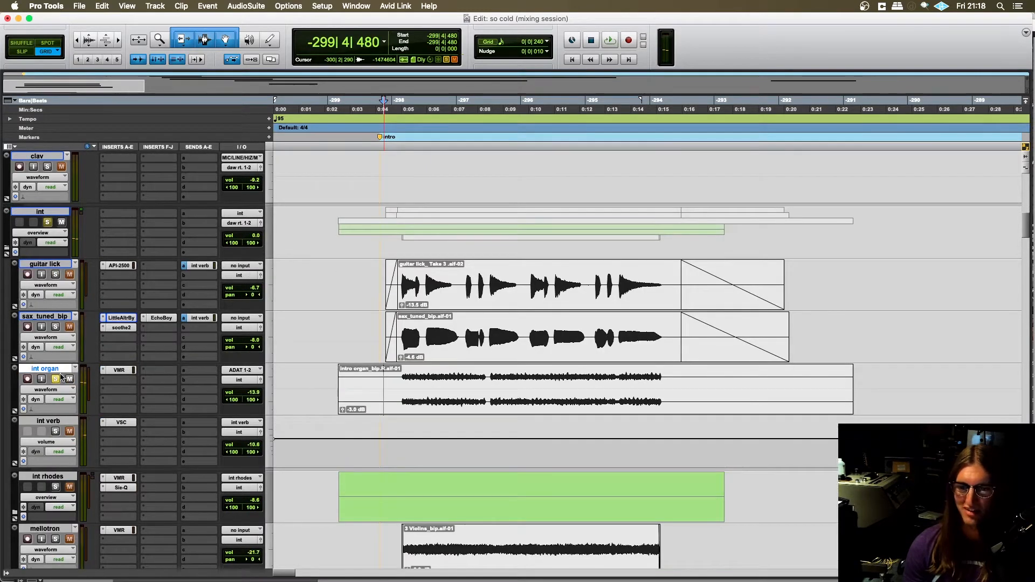
left_click(119, 370)
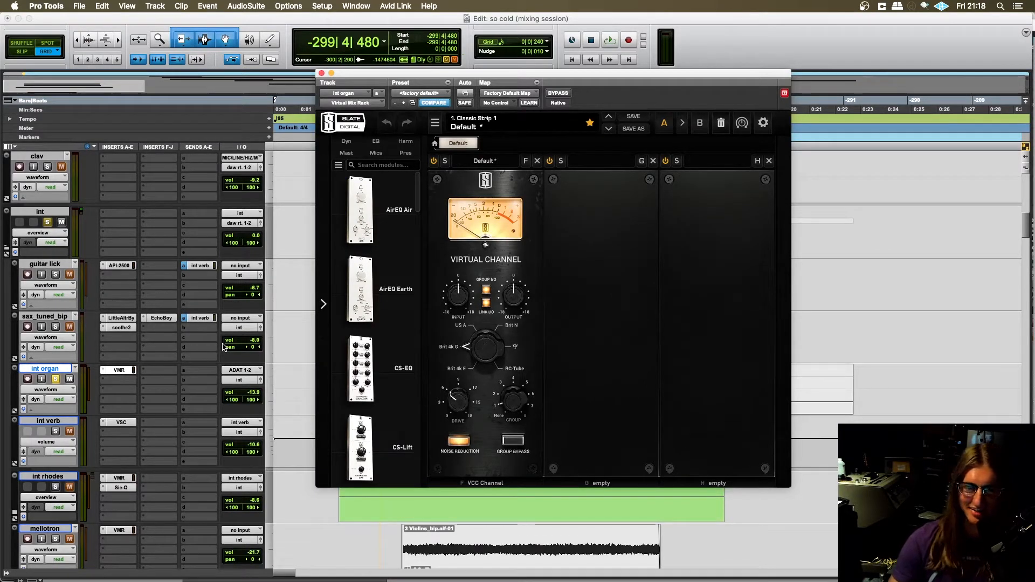
left_click(321, 73)
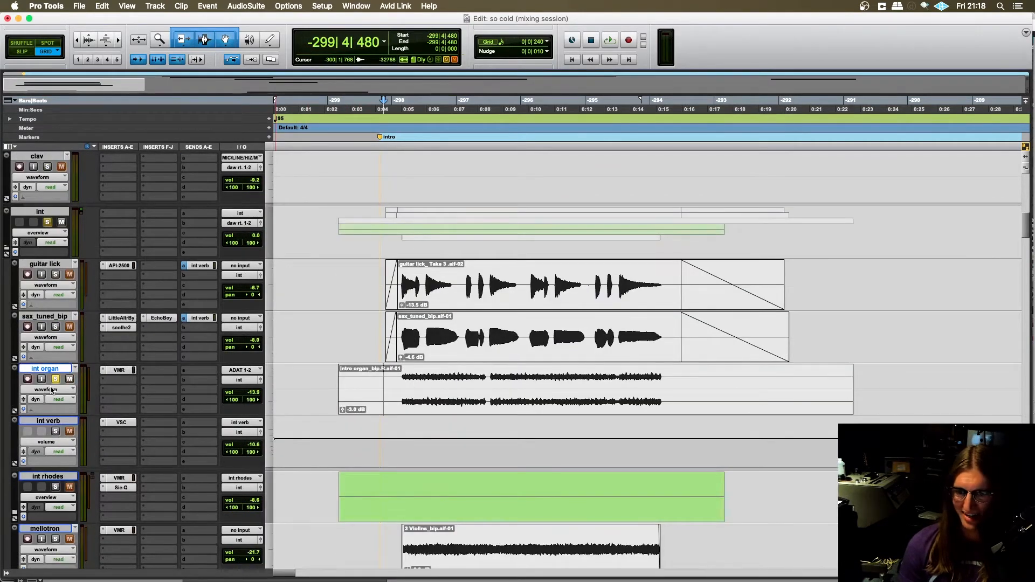
- Move the solo from int organ to int rhodes and expand the int rhodes folder to show its two rhodes tracks
left_click(55, 379)
scroll(162, 381, "down", 5)
key("super+bracketleft")
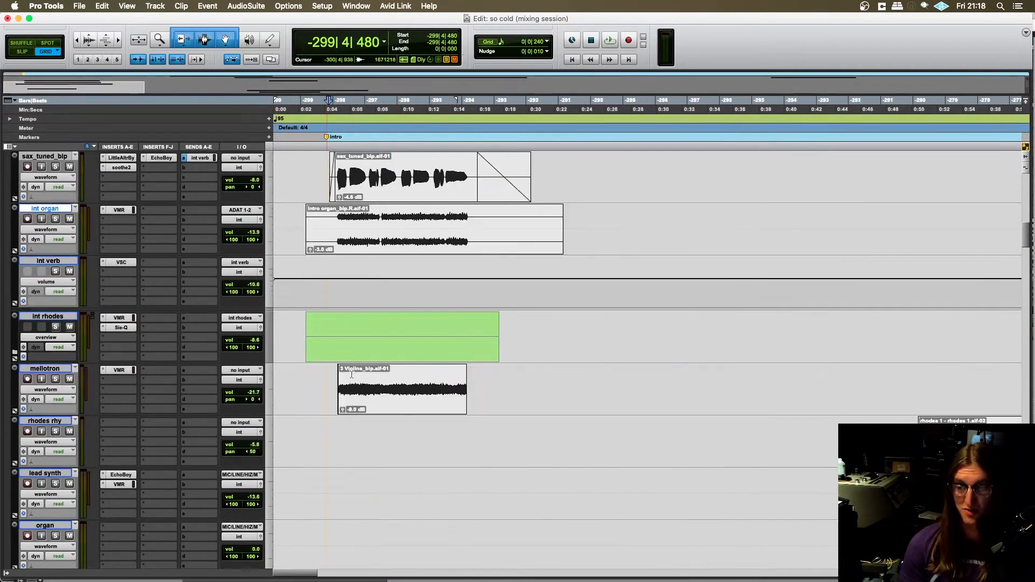
scroll(190, 380, "down", 3)
scroll(54, 333, "up", 3)
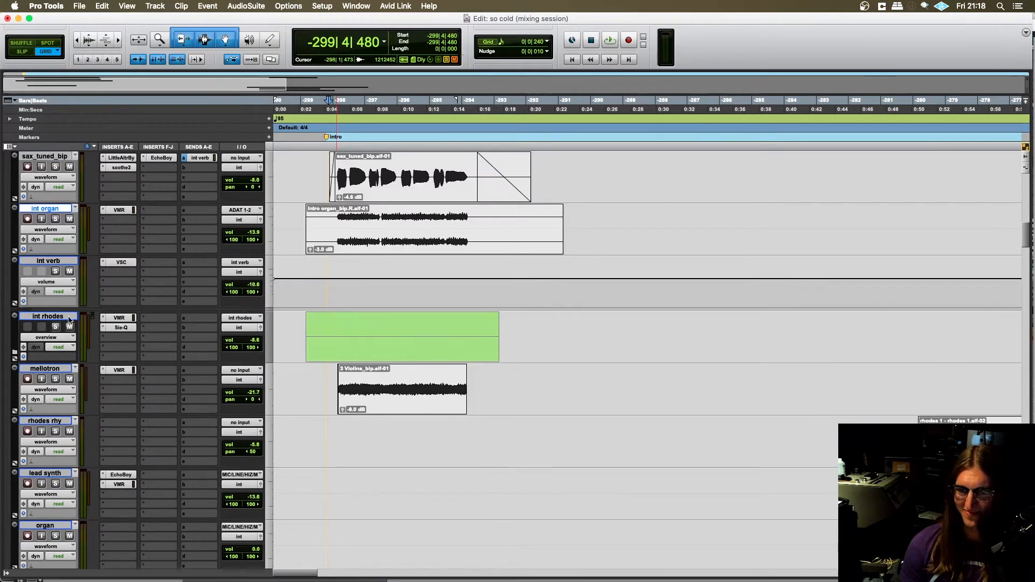
left_click(54, 329)
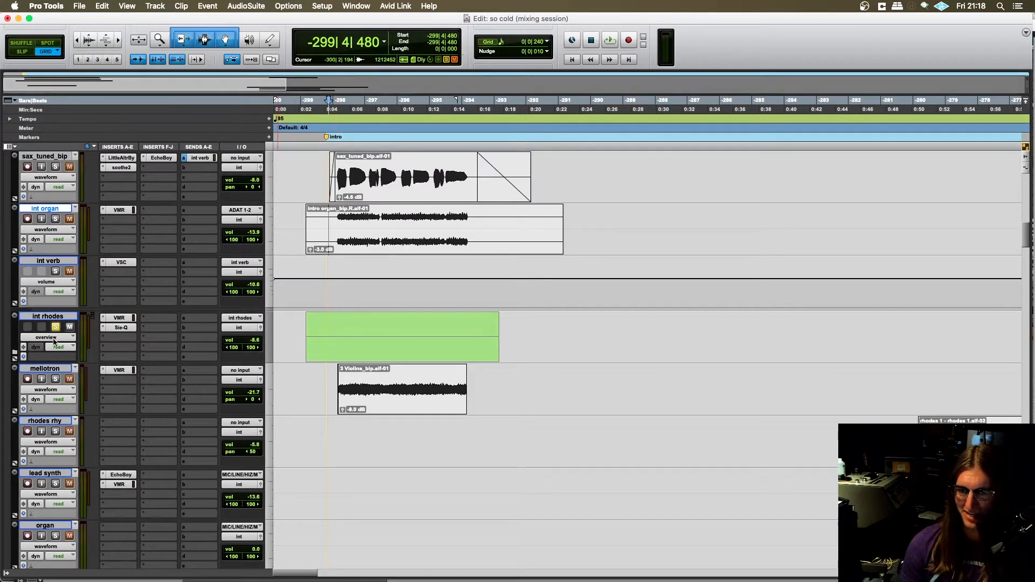
left_click(15, 354)
scroll(378, 323, "down", 3)
key("super+bracketright")
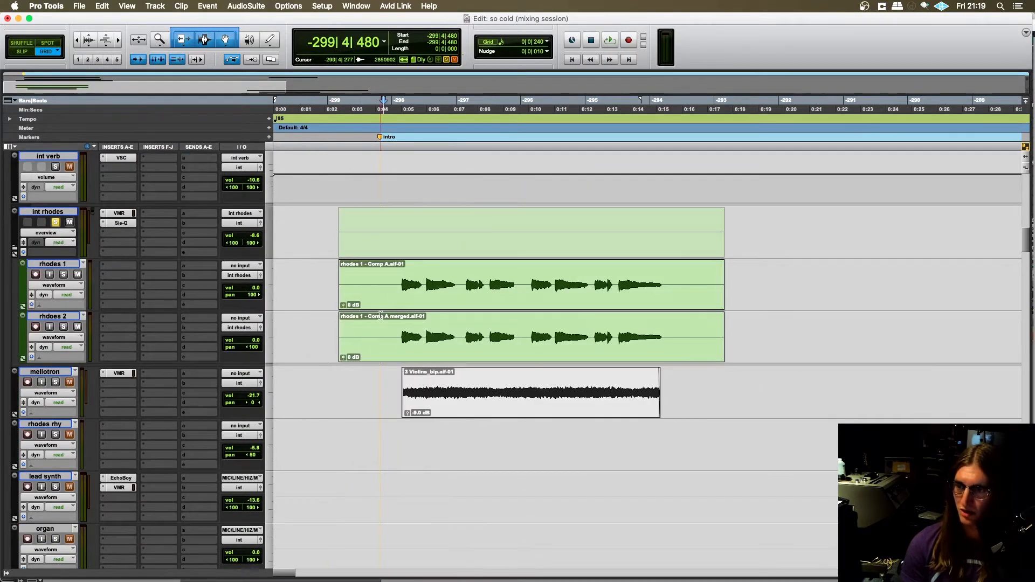
- Play the soloed int rhodes folder from -299|4|000 and stop playback
left_click(376, 276)
scroll(404, 301, "up", 2)
scroll(383, 280, "down", 1)
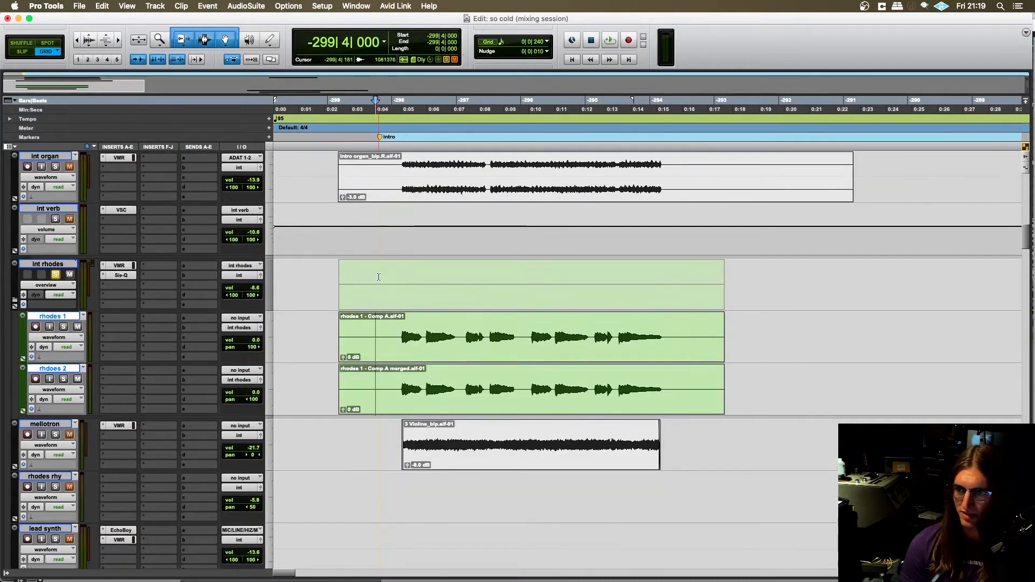
left_click(377, 278)
key("space")
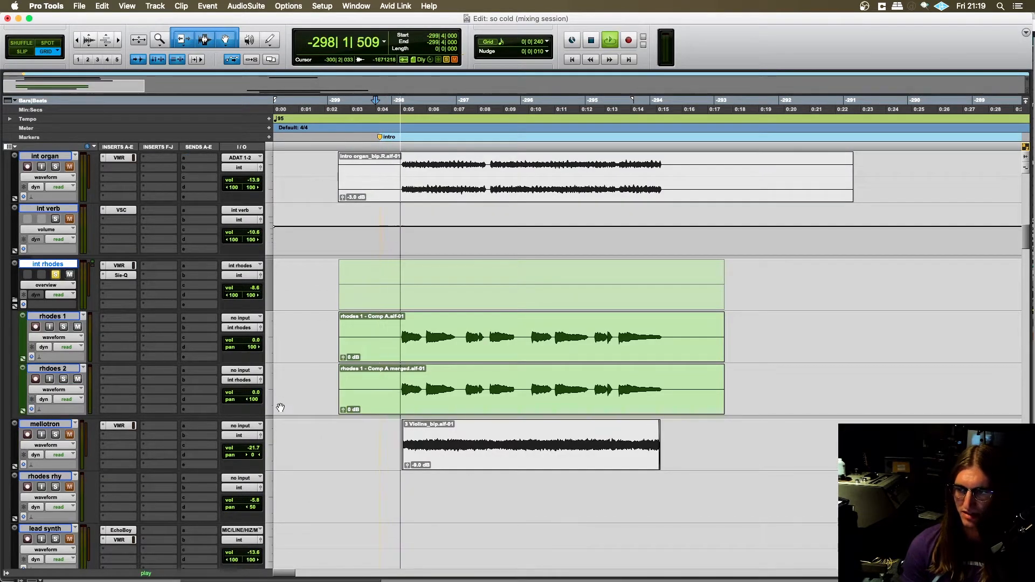
scroll(282, 406, "left", 1)
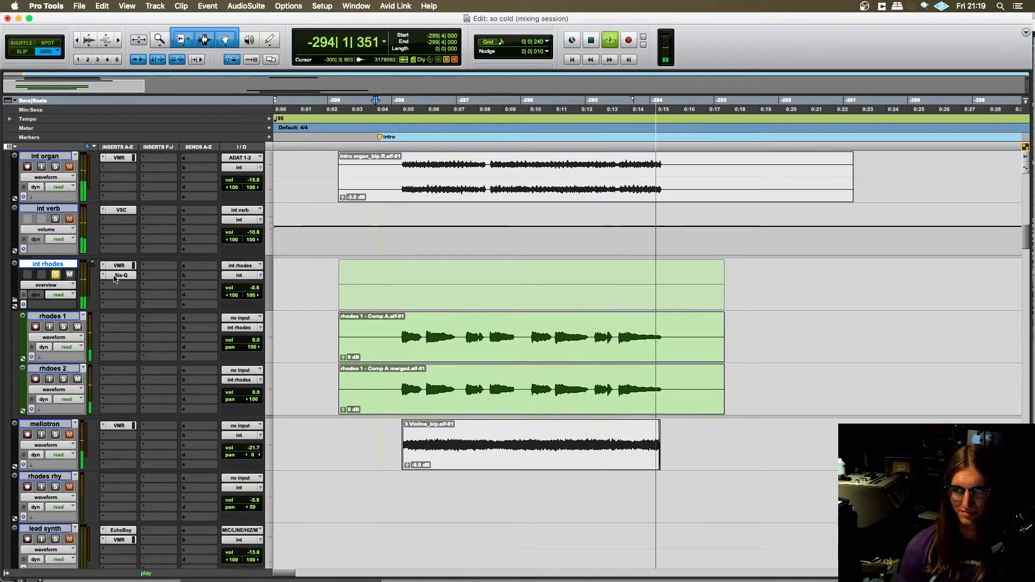
key("space")
- Place the edit cursor at -299|4|240, clear the int rhodes solo, and solo drums.all, BASS and GUITAR alongside int
left_click(380, 326)
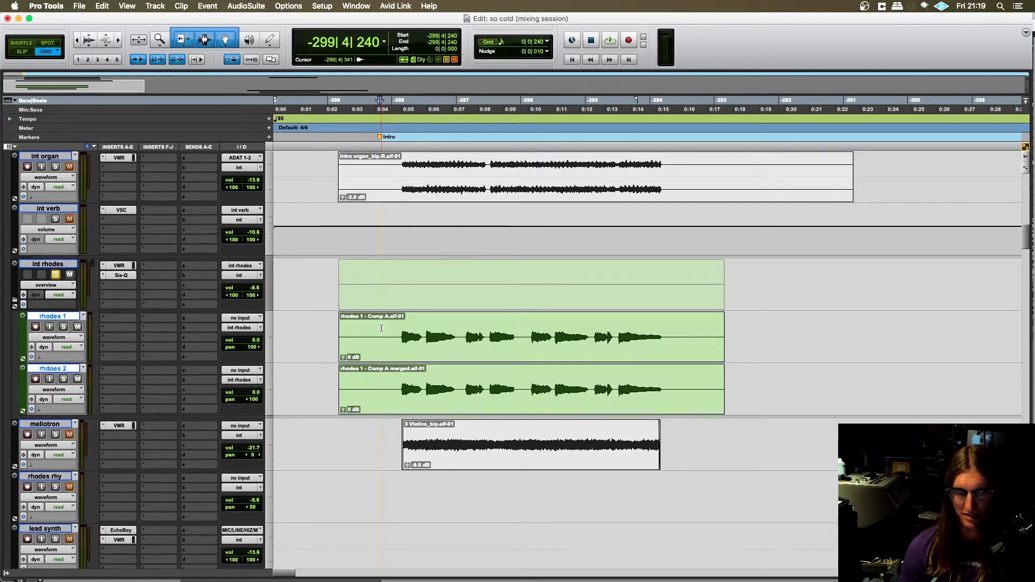
scroll(366, 366, "down", 1)
scroll(379, 368, "up", 1)
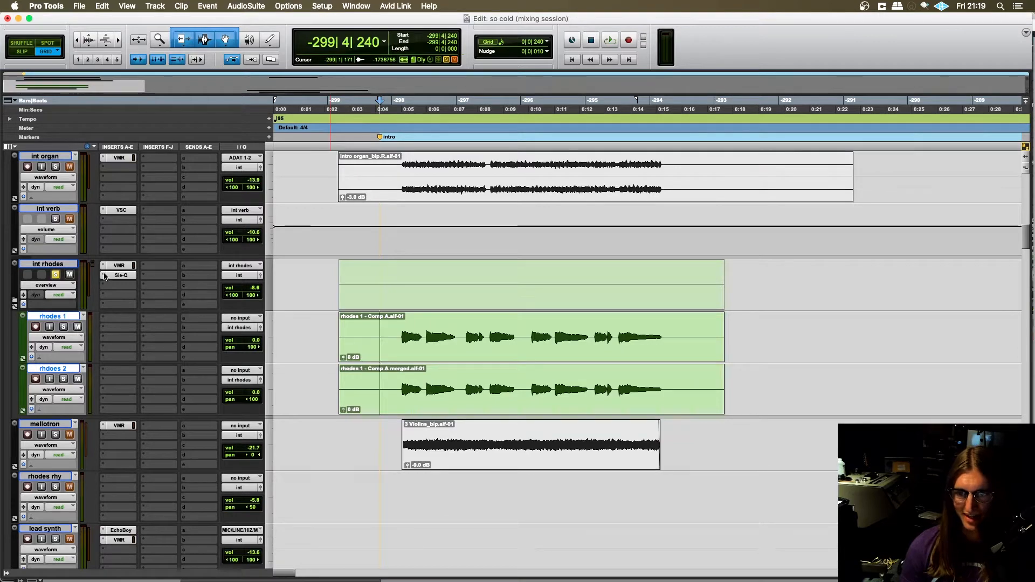
scroll(81, 313, "up", 5)
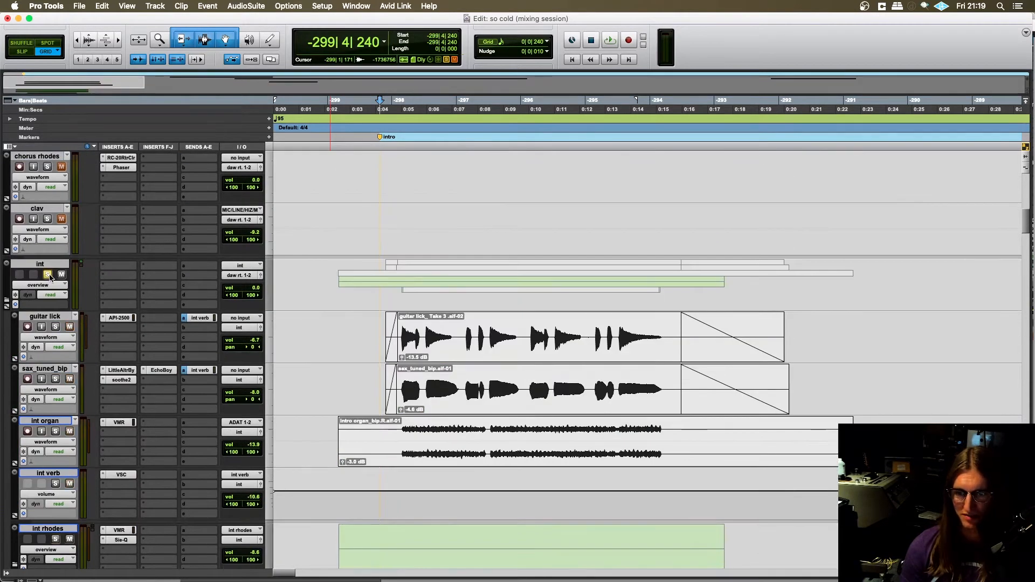
scroll(81, 350, "up", 9)
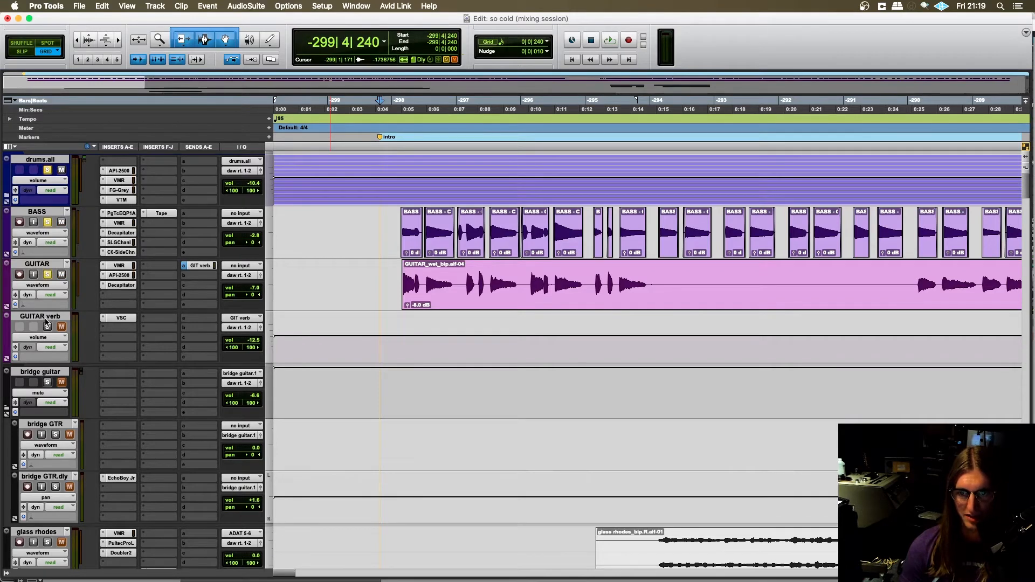
scroll(159, 366, "down", 12)
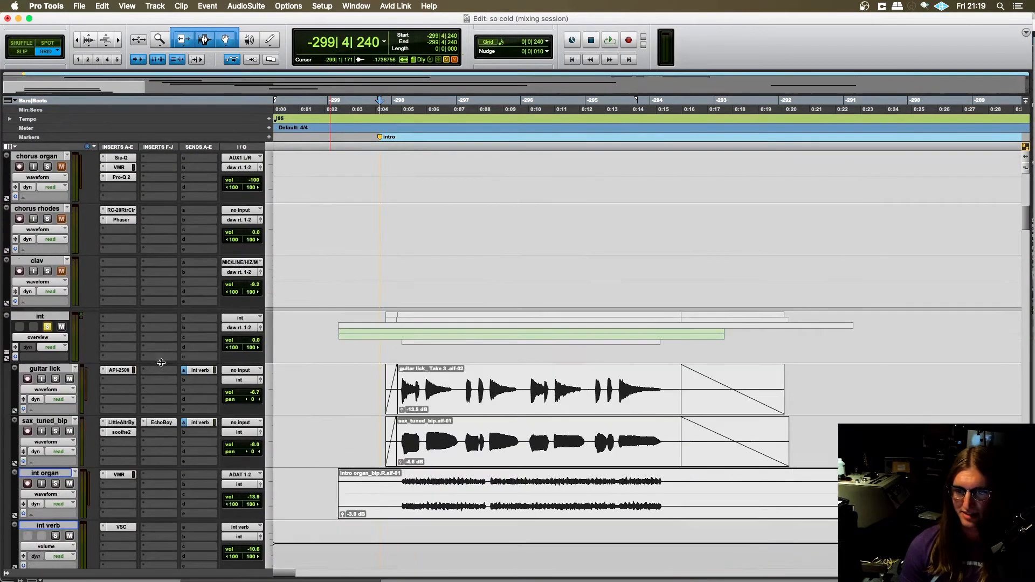
- Open the VMR insert on int rhodes to examine its Virtual Channel settings, and close the plug-in window
scroll(160, 367, "down", 3)
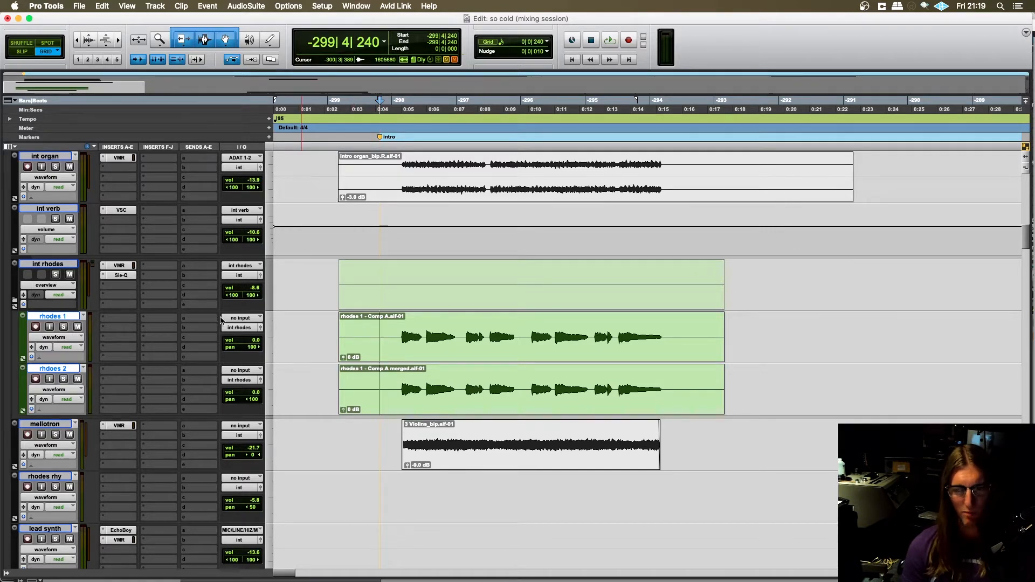
left_click(119, 266)
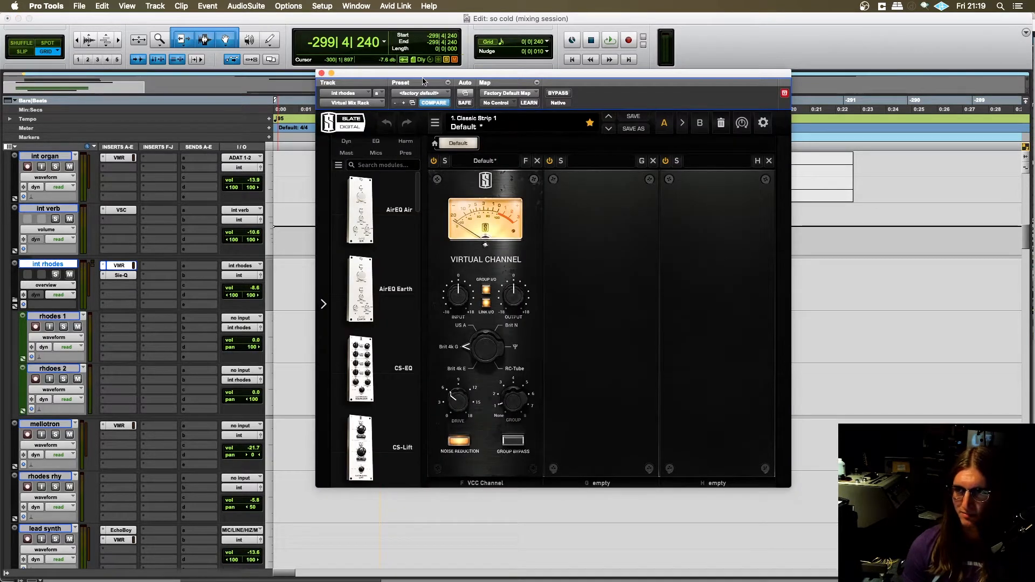
left_click_drag(423, 74, 354, 60)
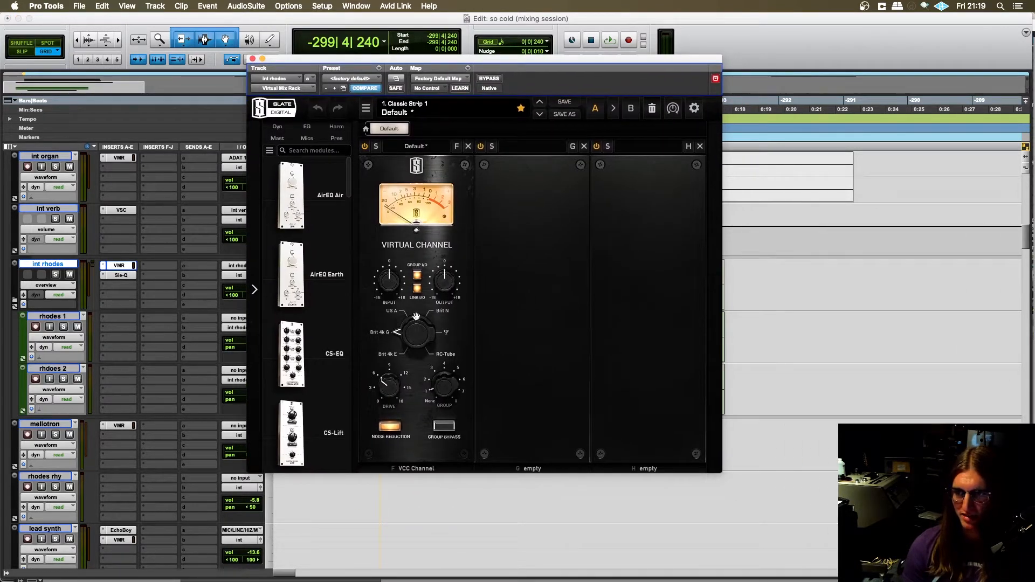
left_click_drag(405, 61, 399, 72)
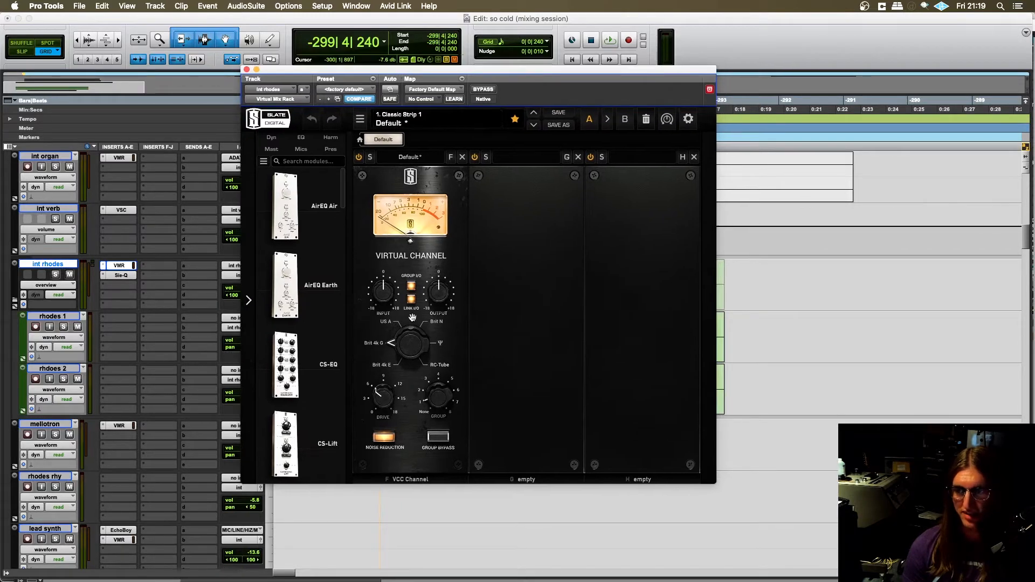
left_click(246, 70)
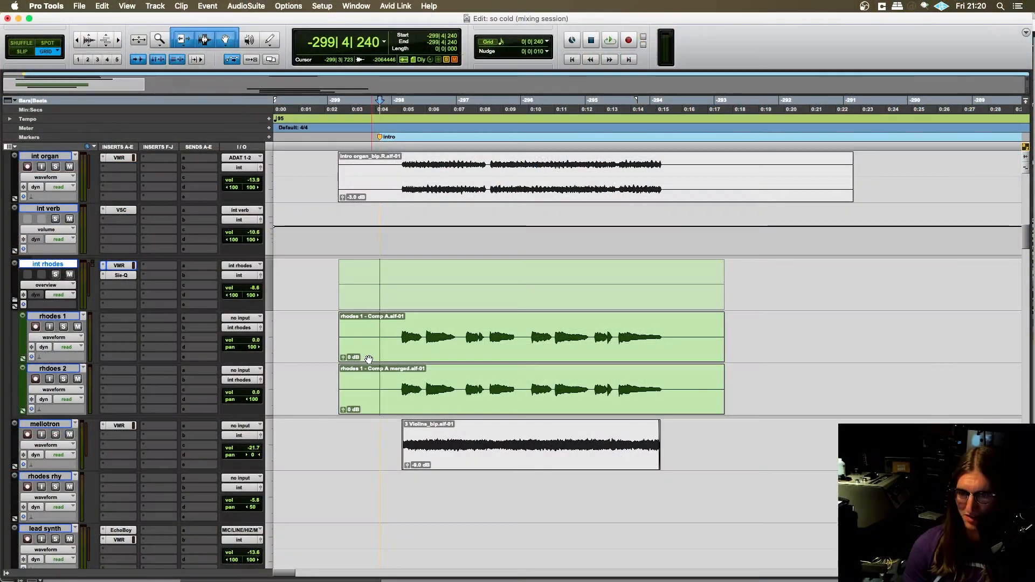
- Solo the int rhodes folder, play the intro from -299|4|240, and stop playback
key("super+z")
key("super+bracketleft")
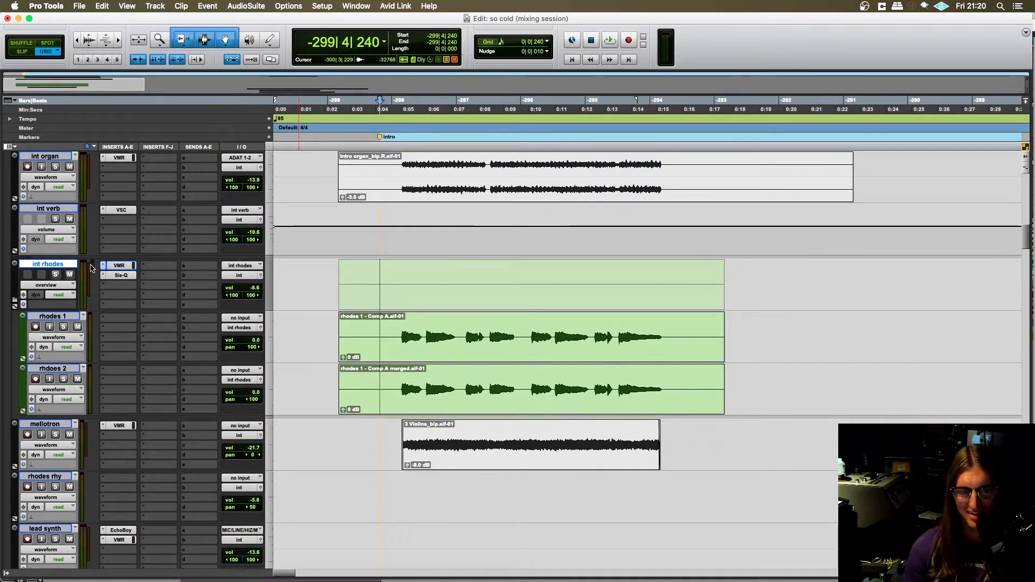
left_click(52, 274)
key("space")
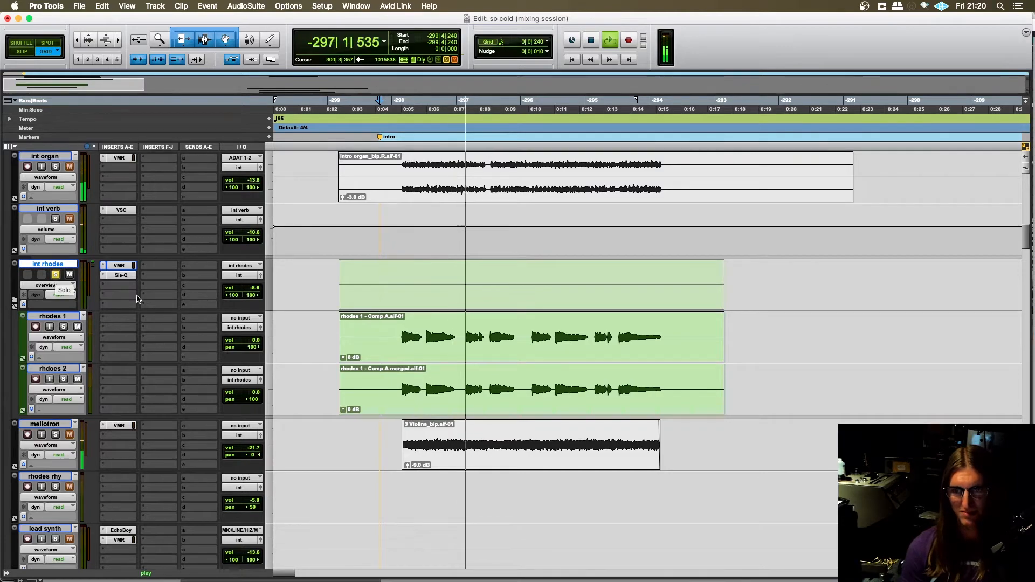
scroll(323, 365, "up", 2)
scroll(323, 365, "down", 3)
scroll(338, 365, "up", 3)
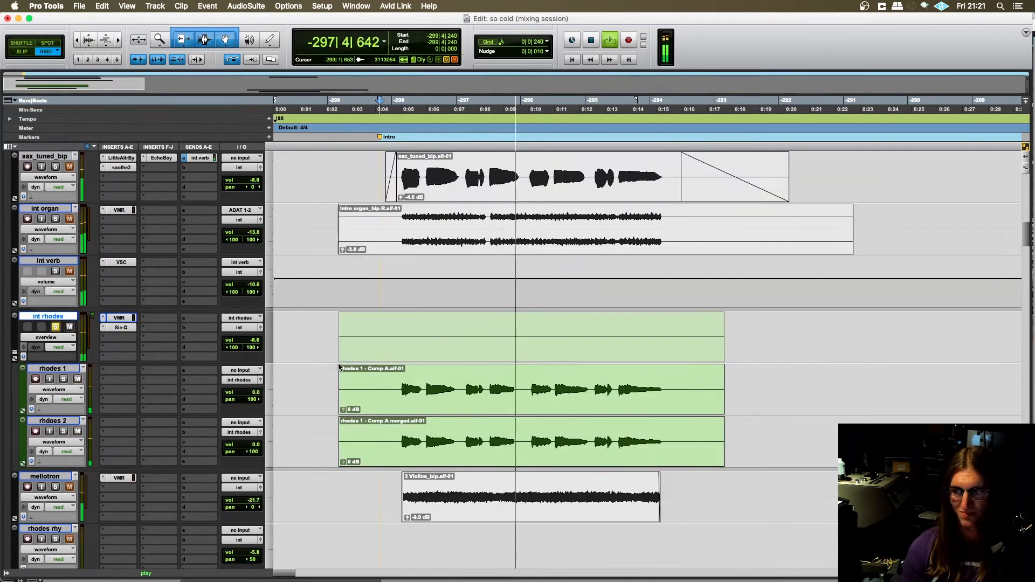
key("space")
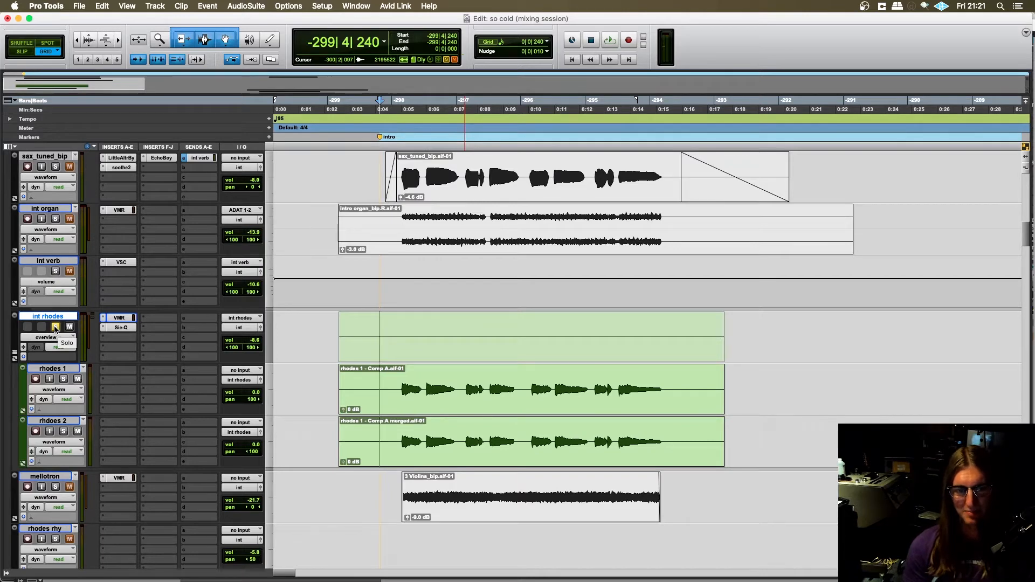
- Solo the mellotron track alongside int rhodes and briefly play it from -299|4|240
scroll(117, 338, "down", 2)
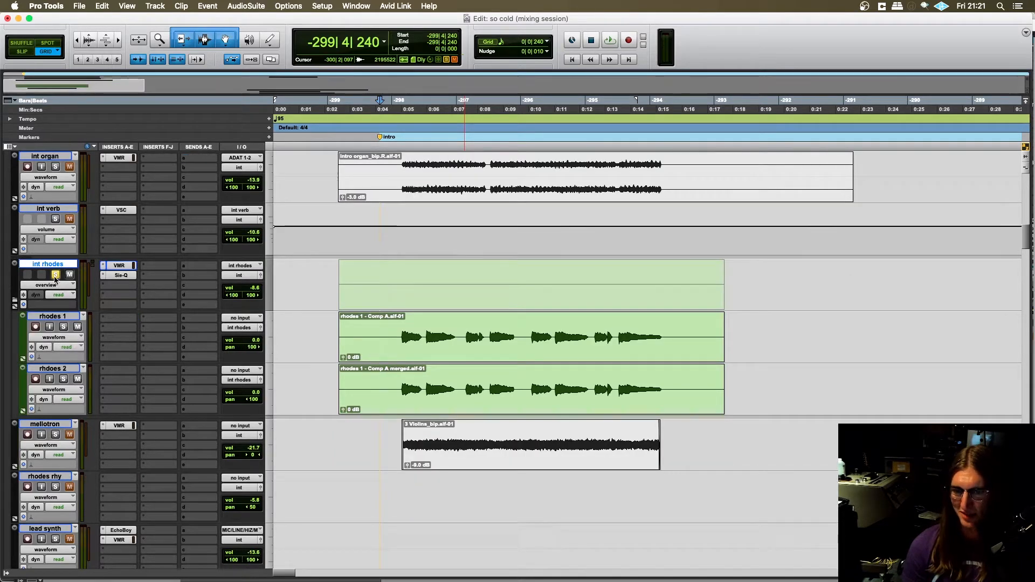
scroll(182, 333, "down", 5)
scroll(182, 333, "up", 4)
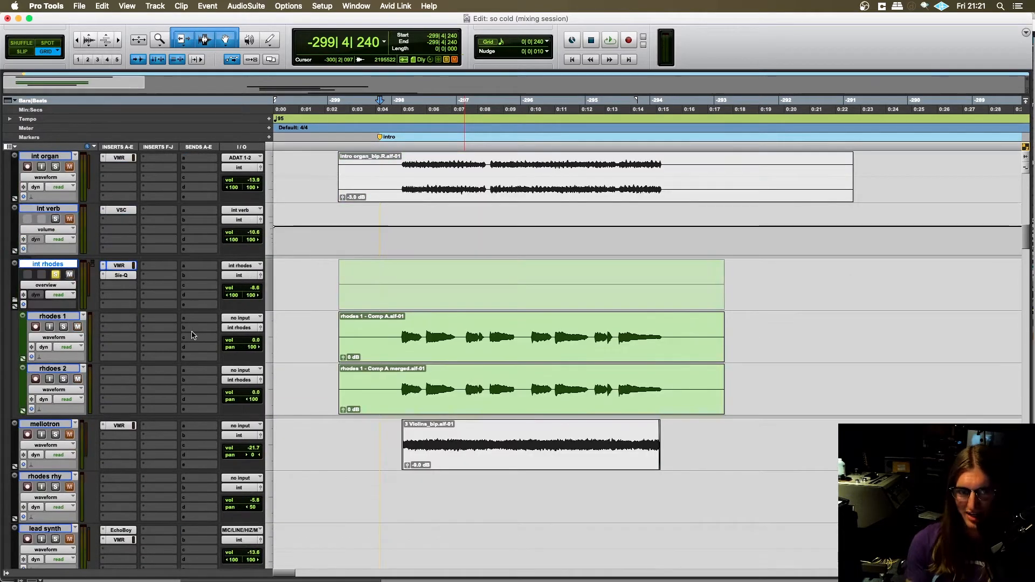
scroll(185, 353, "down", 2)
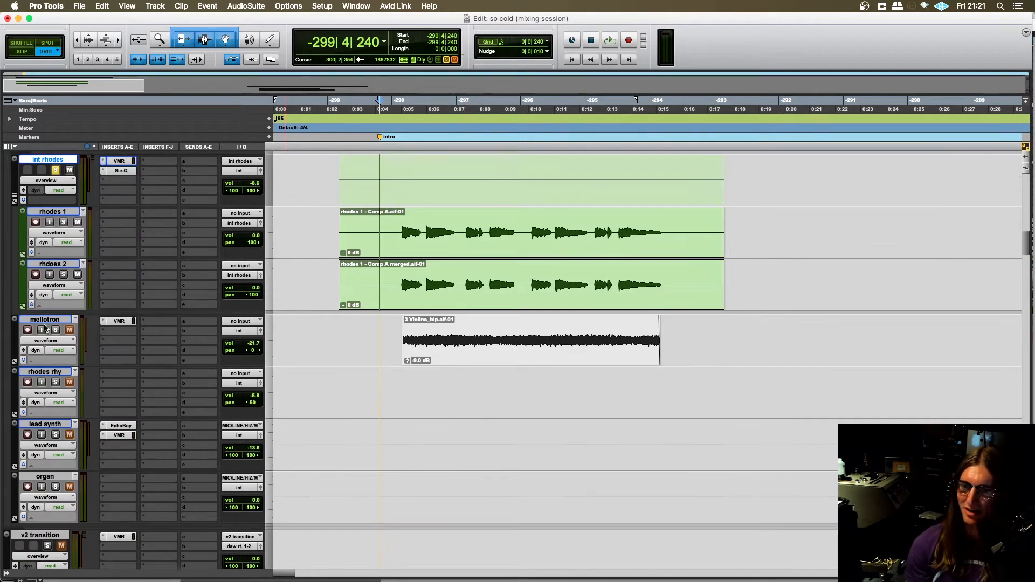
scroll(77, 264, "up", 2)
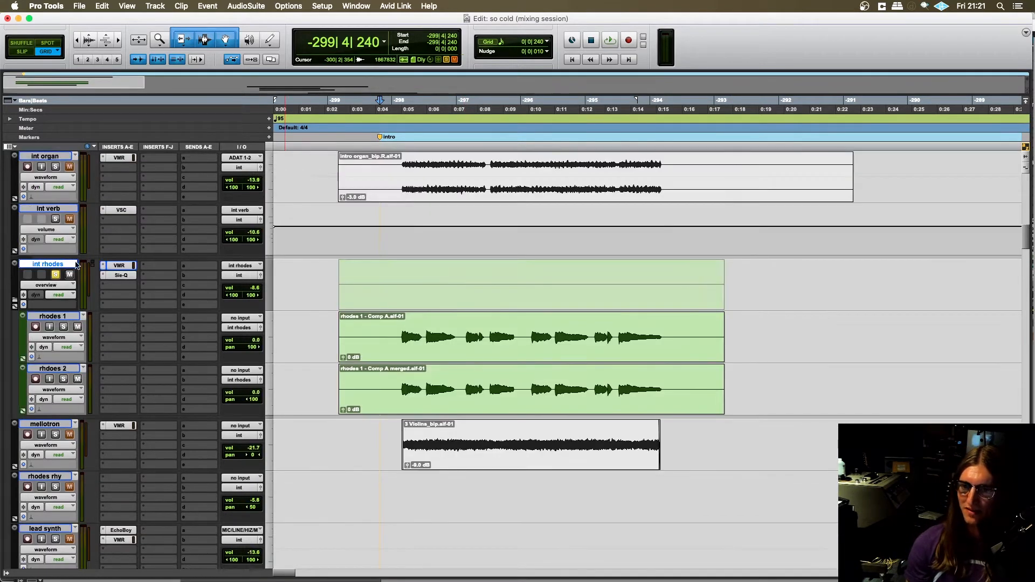
left_click(55, 435)
scroll(463, 297, "down", 2)
left_click(385, 328)
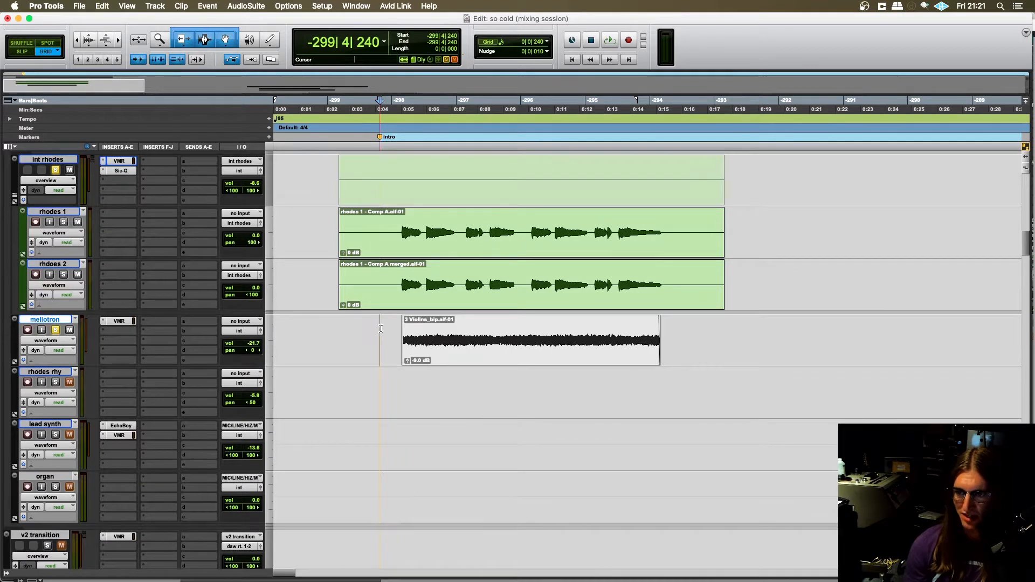
key("space")
key("space")
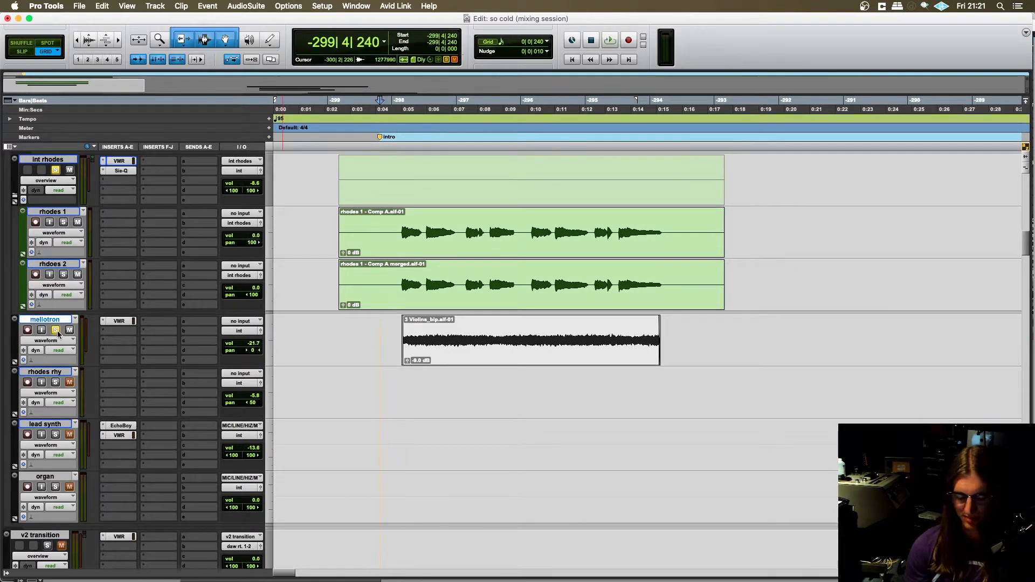
- Clear the int rhodes solo, play the soloed mellotron track from -299|4|000, and stop playback
left_click(57, 332)
scroll(61, 248, "up", 1)
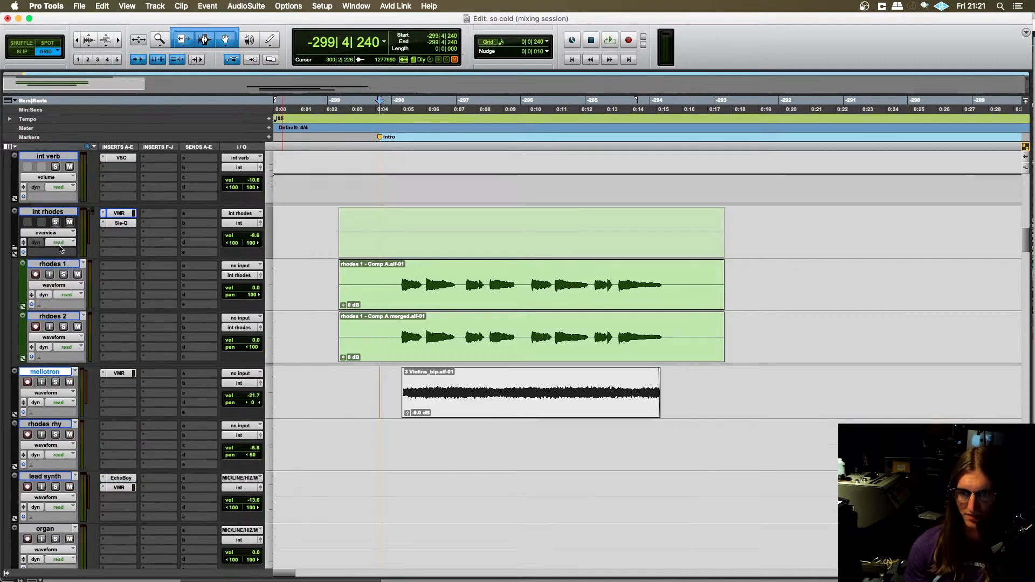
left_click(54, 382)
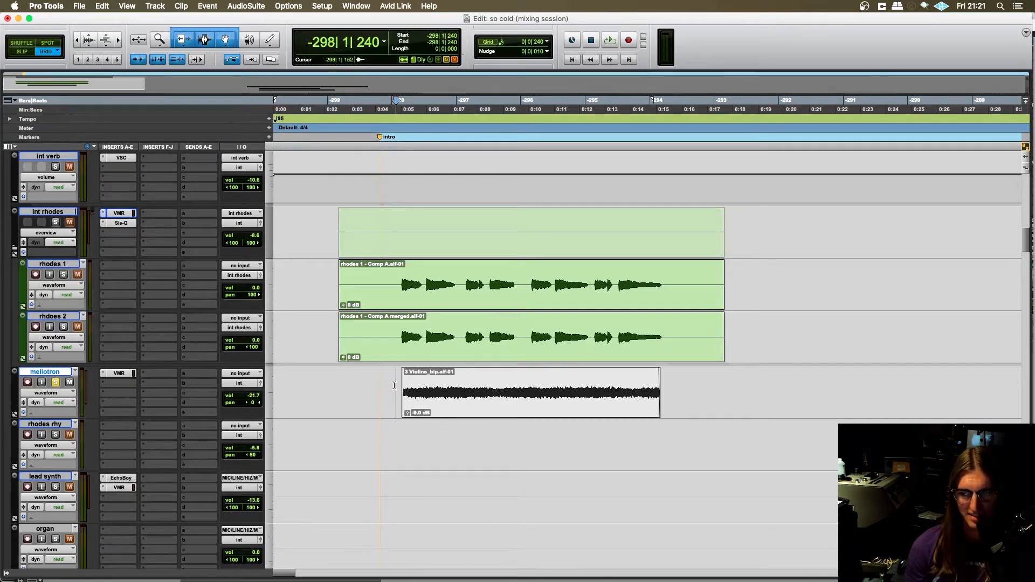
left_click(380, 399)
key("space")
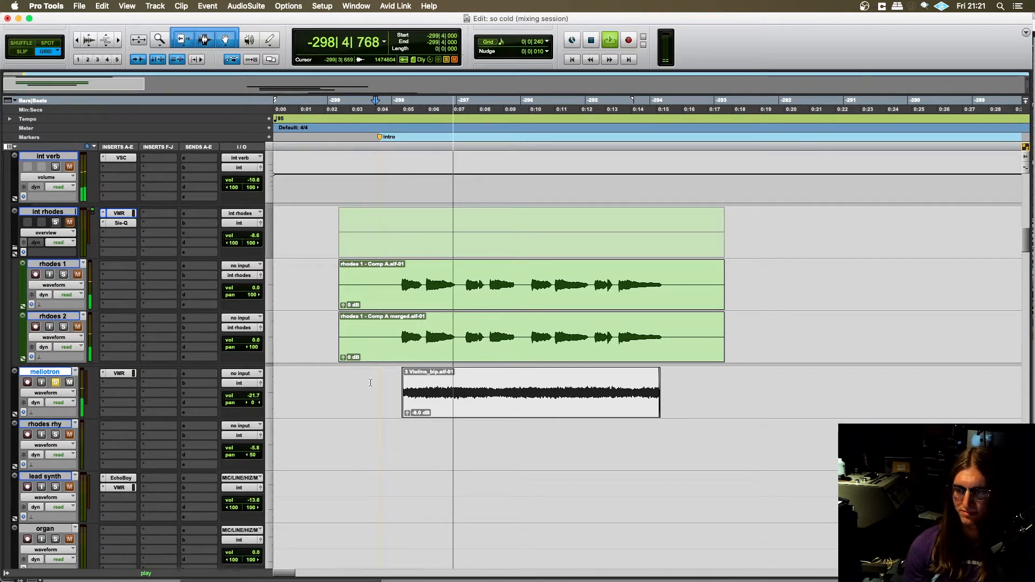
scroll(368, 381, "up", 2)
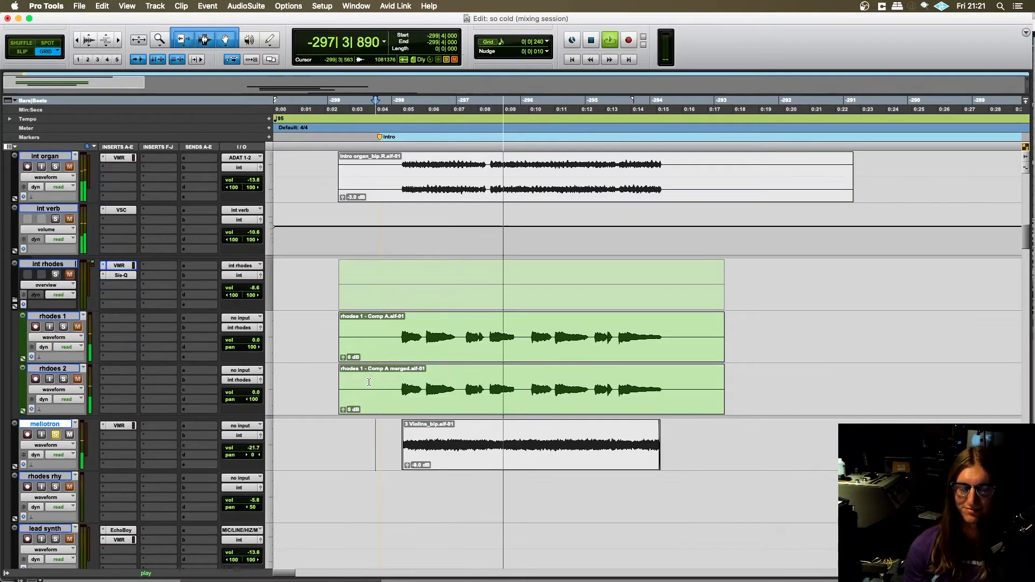
scroll(308, 395, "down", 8)
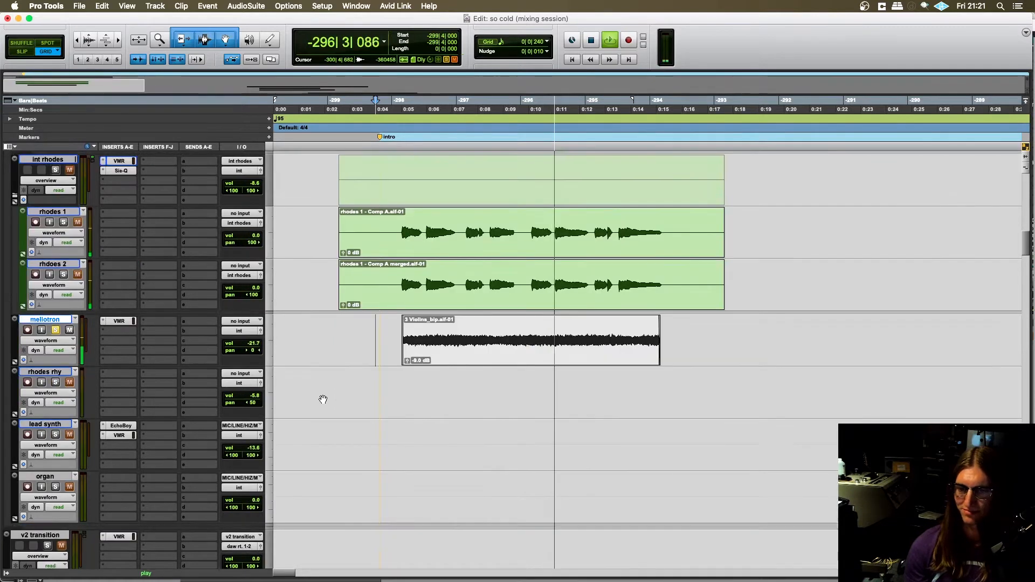
scroll(72, 343, "up", 4)
key("space")
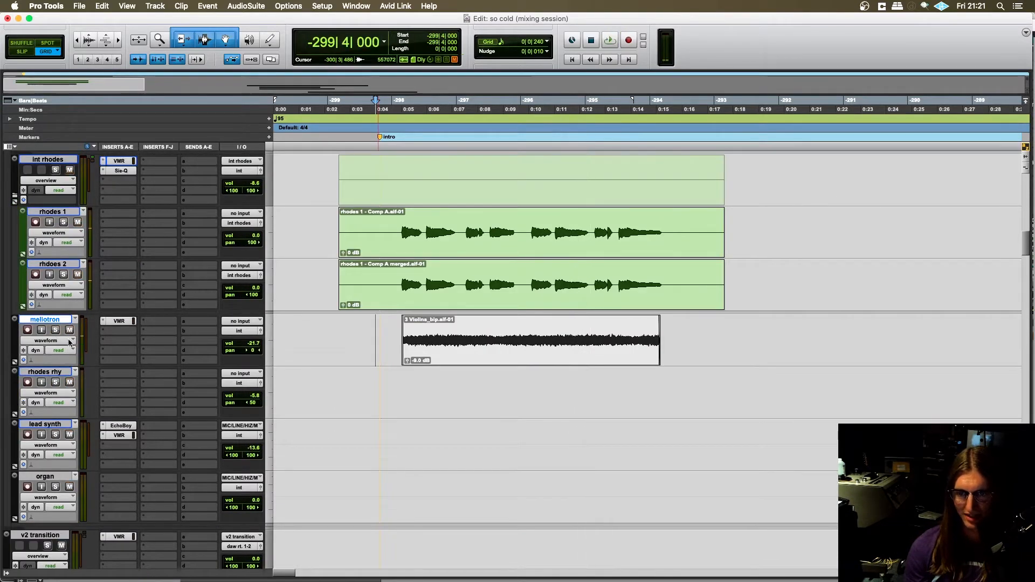
- Solo the int rhodes folder together with the mellotron track
scroll(517, 480, "up", 4)
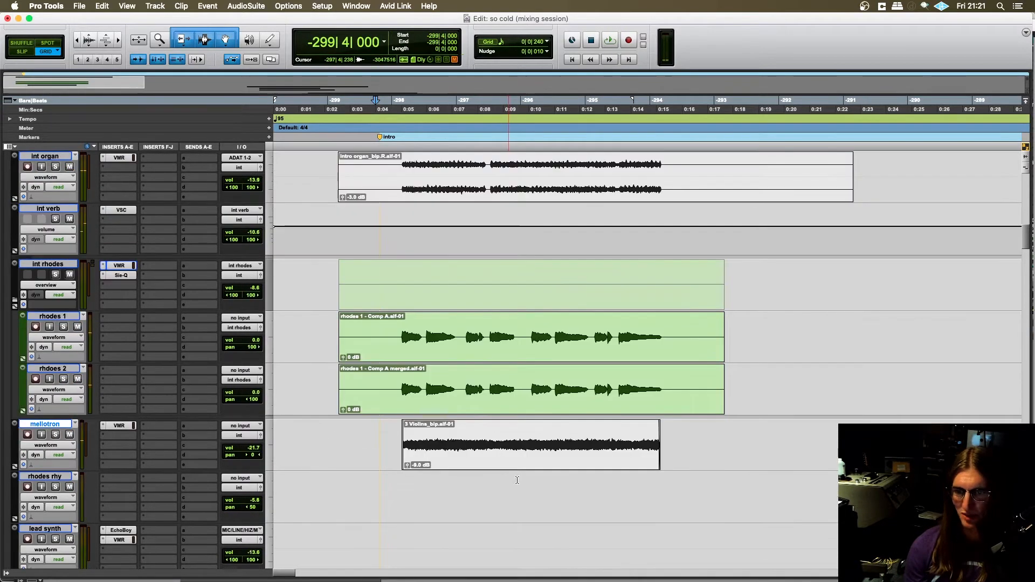
left_click(55, 434)
left_click(56, 274)
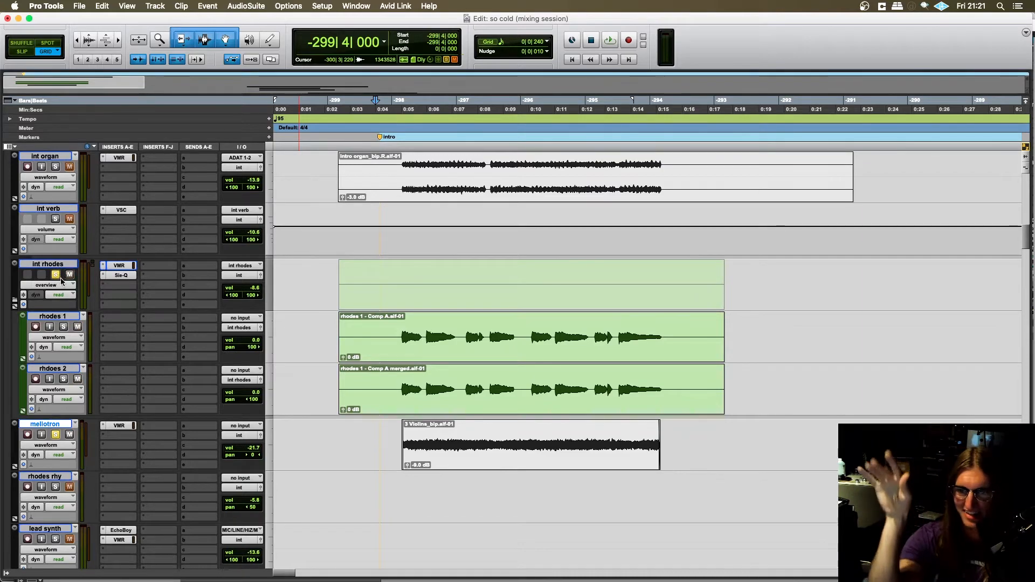
- Solo GUITAR verb and the int folder alongside drums.all, BASS and GUITAR
scroll(69, 271, "up", 8)
scroll(61, 367, "up", 4)
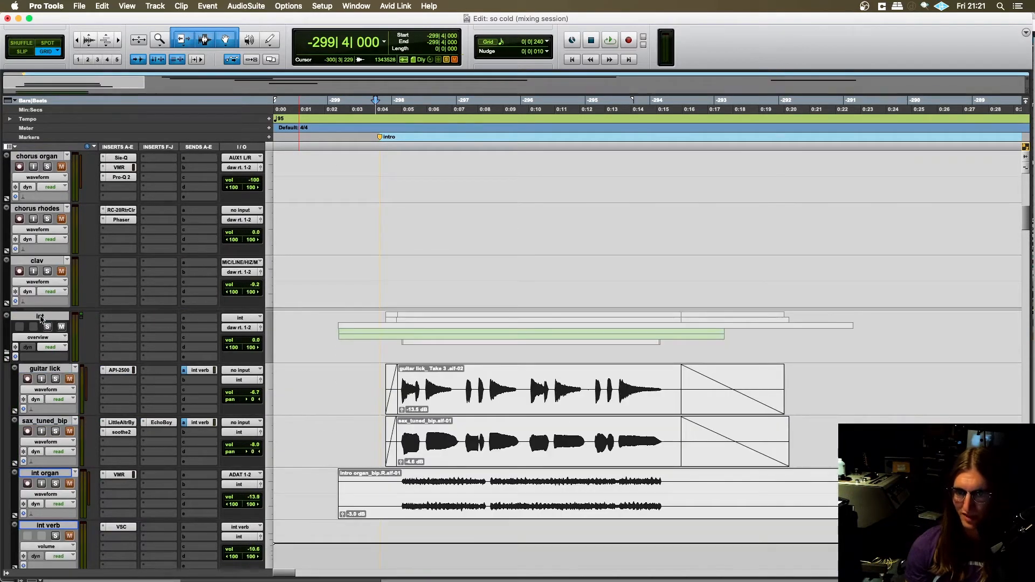
scroll(49, 328, "up", 15)
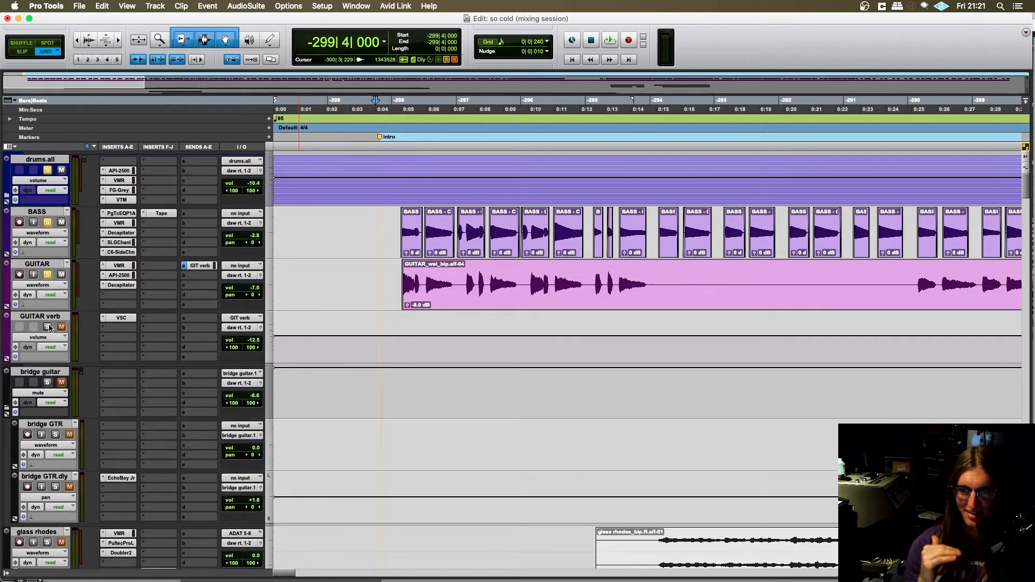
scroll(357, 403, "down", 15)
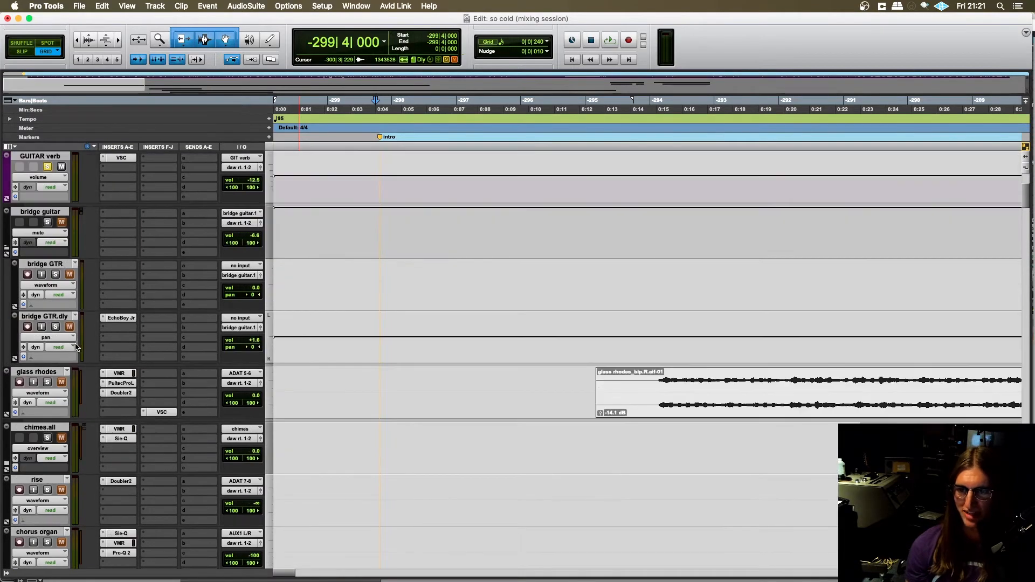
scroll(376, 347, "up", 1)
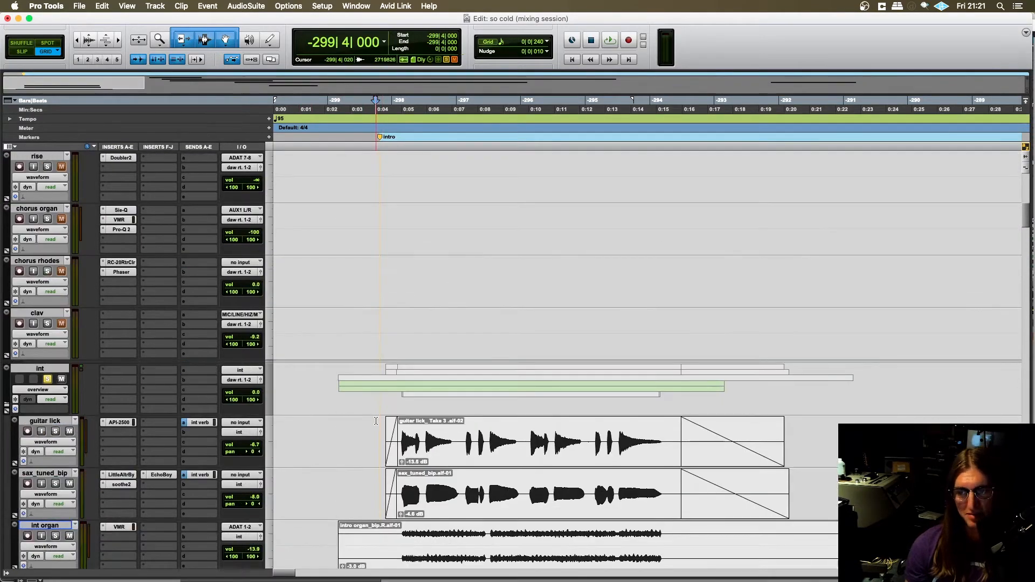
scroll(375, 421, "down", 5)
scroll(302, 383, "up", 3)
- Play the soloed int rhodes and mellotron layers with the rhythm section from -299|4|000, and stop playback
scroll(226, 343, "down", 4)
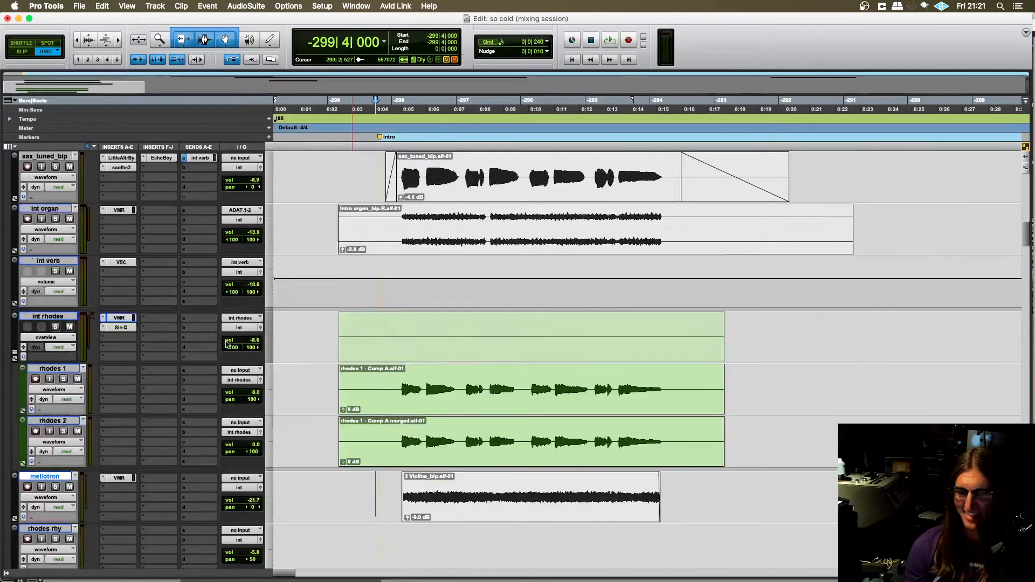
scroll(229, 334, "down", 1)
scroll(66, 311, "down", 3)
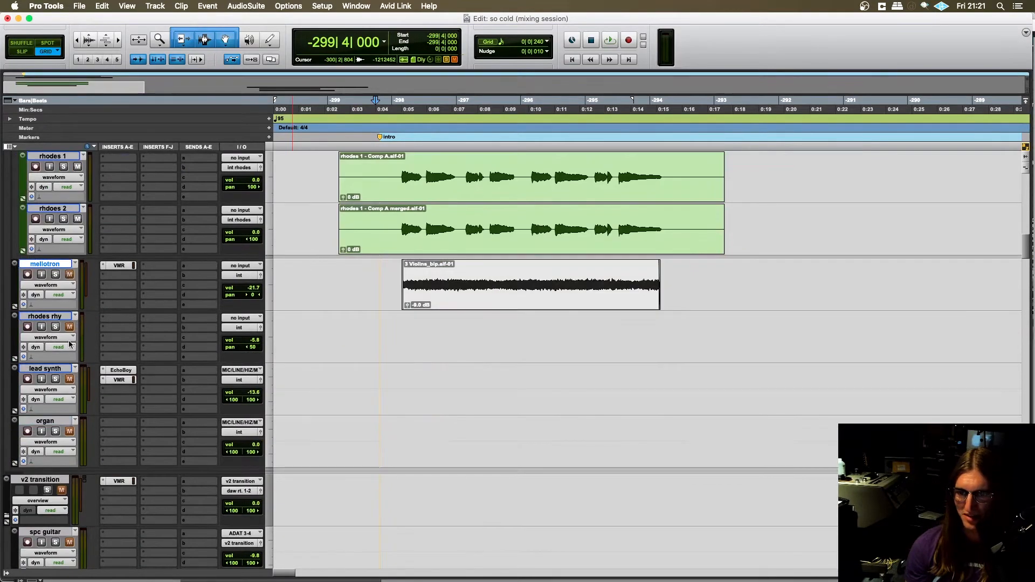
scroll(294, 318, "up", 4)
key("space")
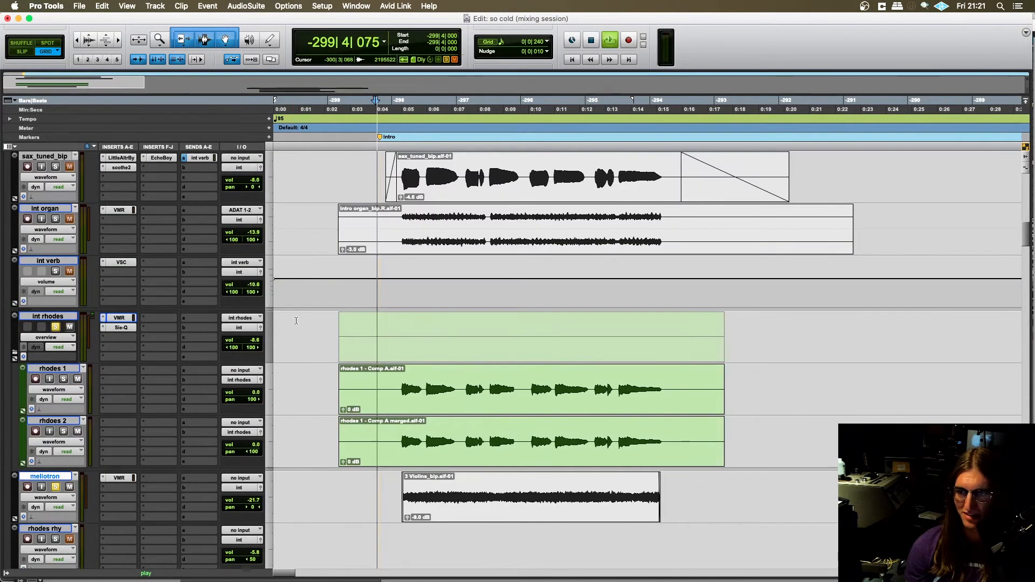
scroll(322, 336, "up", 2)
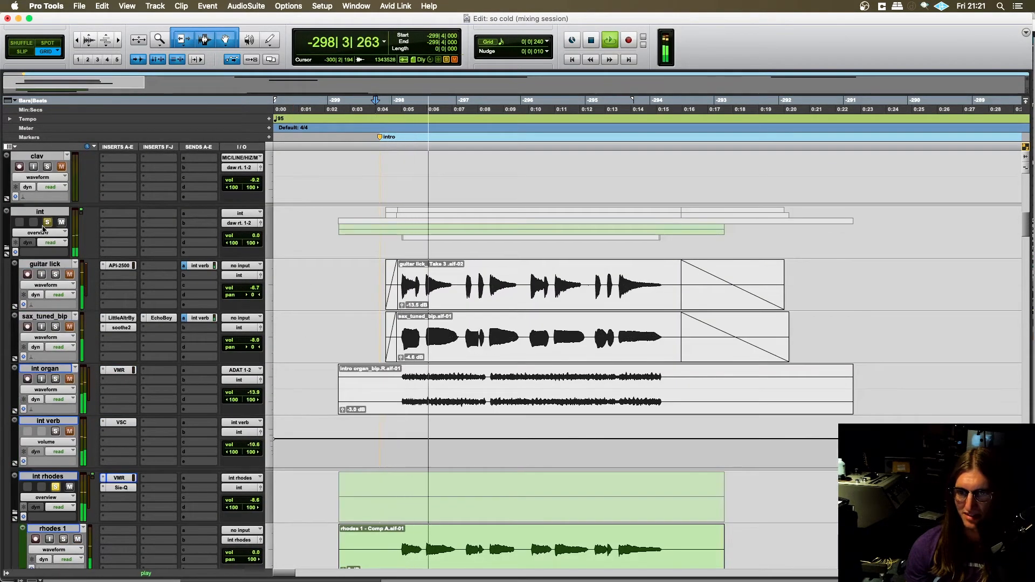
key("space")
- Play the whole soloed int folder with the rhythm section from -299|4|000, checking the rhodes and mellotron tracks, and stop playback
scroll(333, 302, "up", 4)
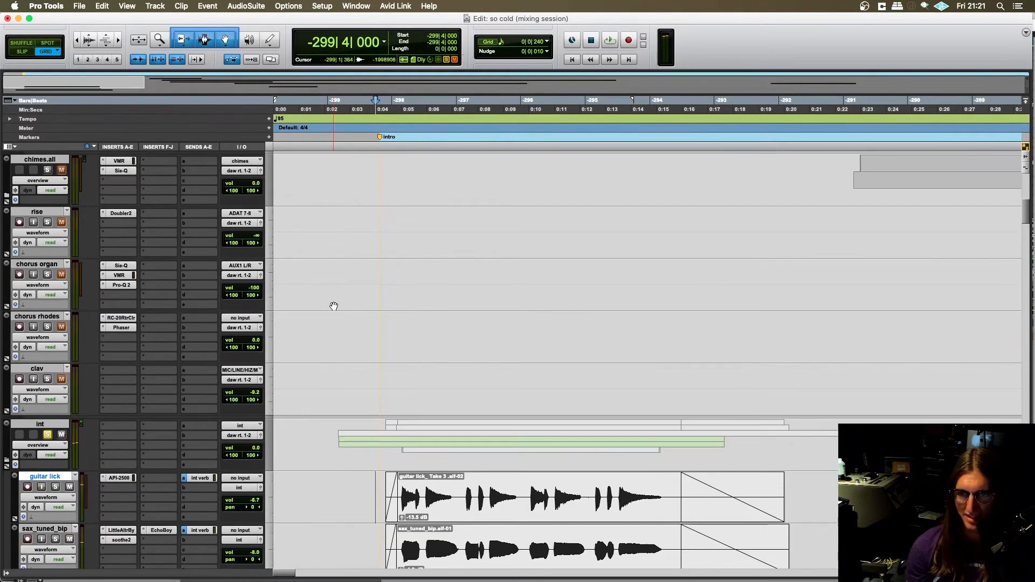
key("space")
scroll(340, 313, "up", 5)
scroll(350, 334, "down", 15)
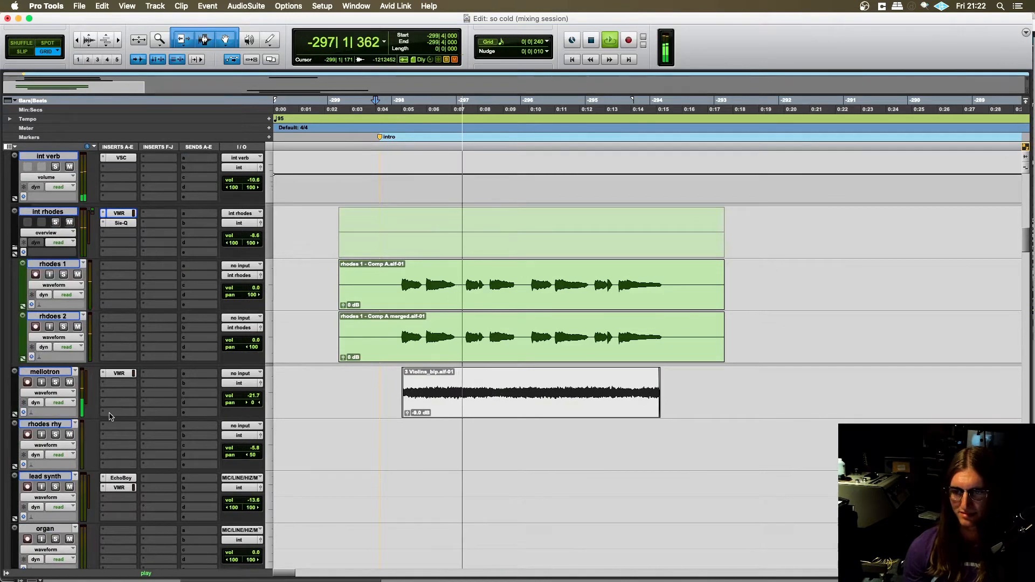
scroll(334, 345, "down", 3)
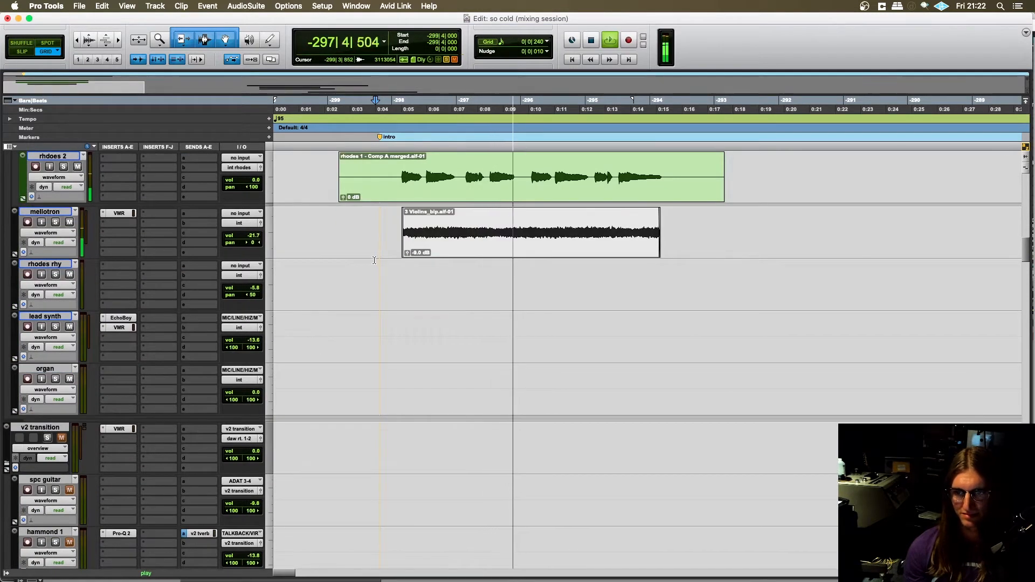
scroll(378, 270, "up", 2)
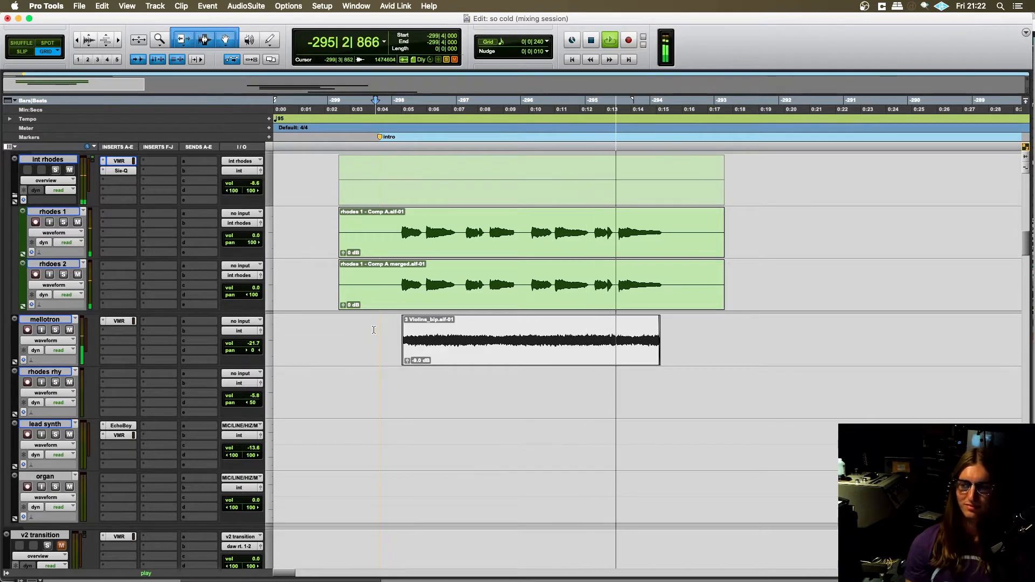
scroll(355, 342, "up", 1)
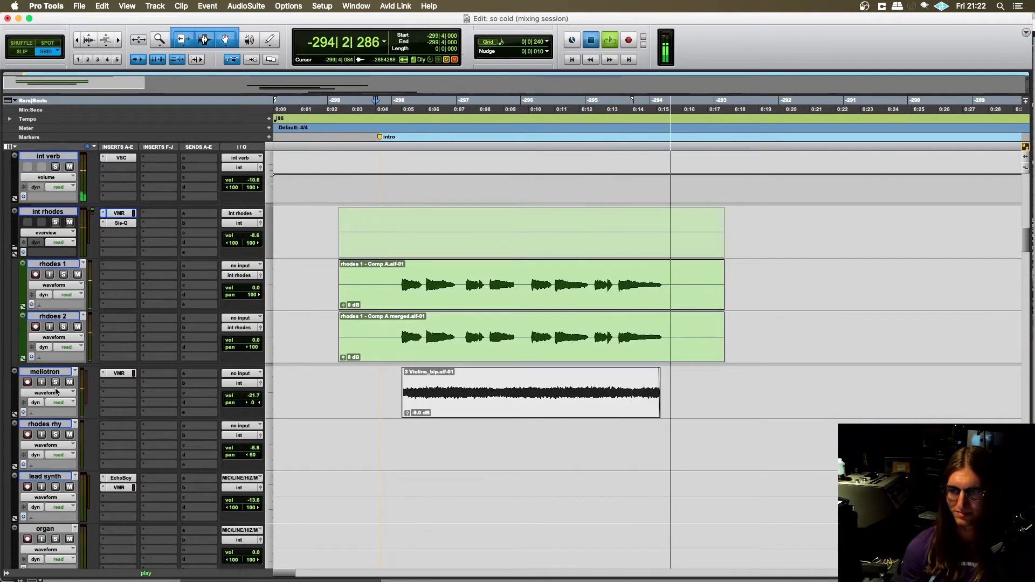
key("space")
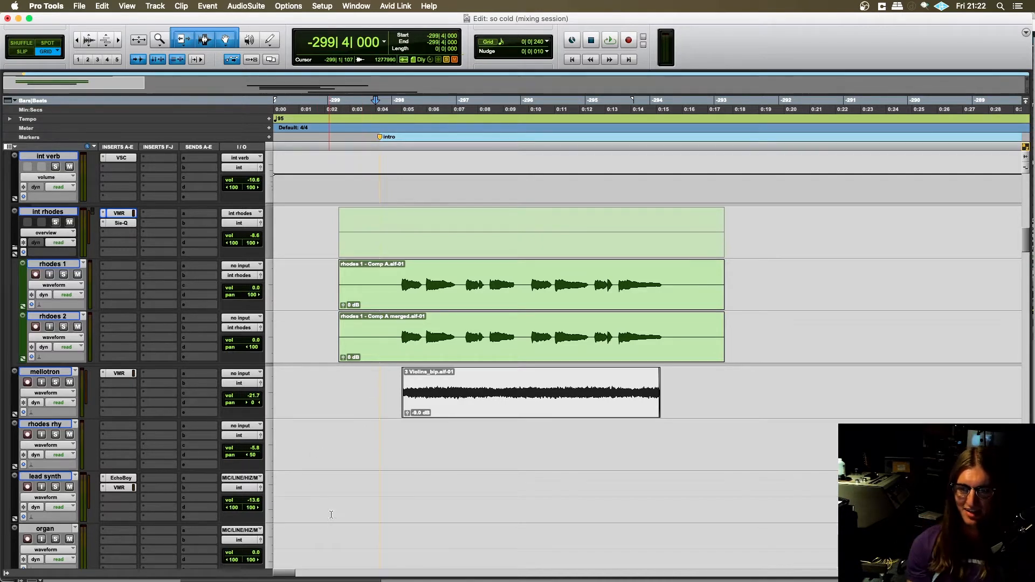
- Switch to the So Cold session in Logic Pro X and collapse the intro rhodes track stack
scroll(367, 417, "down", 10)
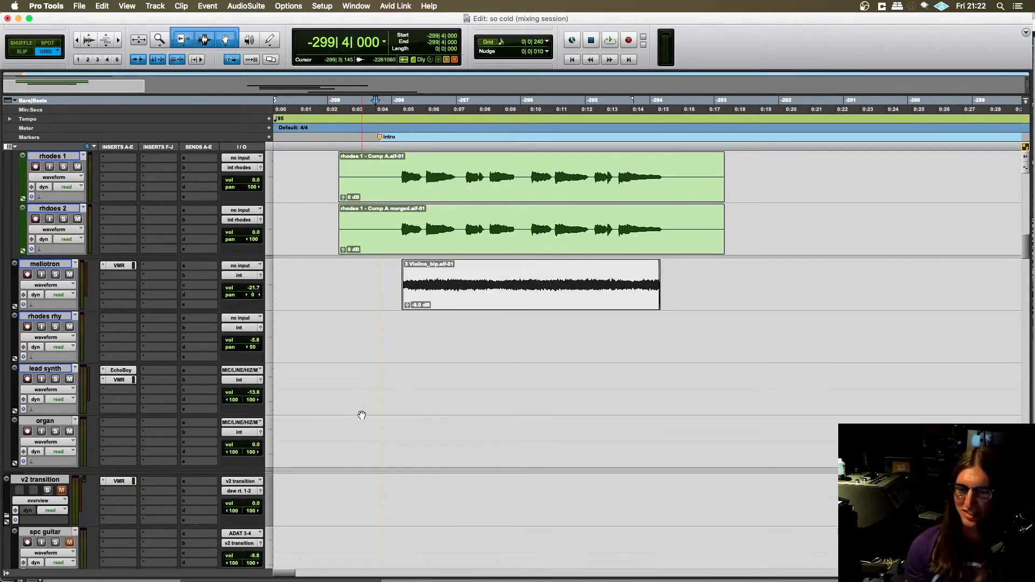
scroll(367, 417, "down", 15)
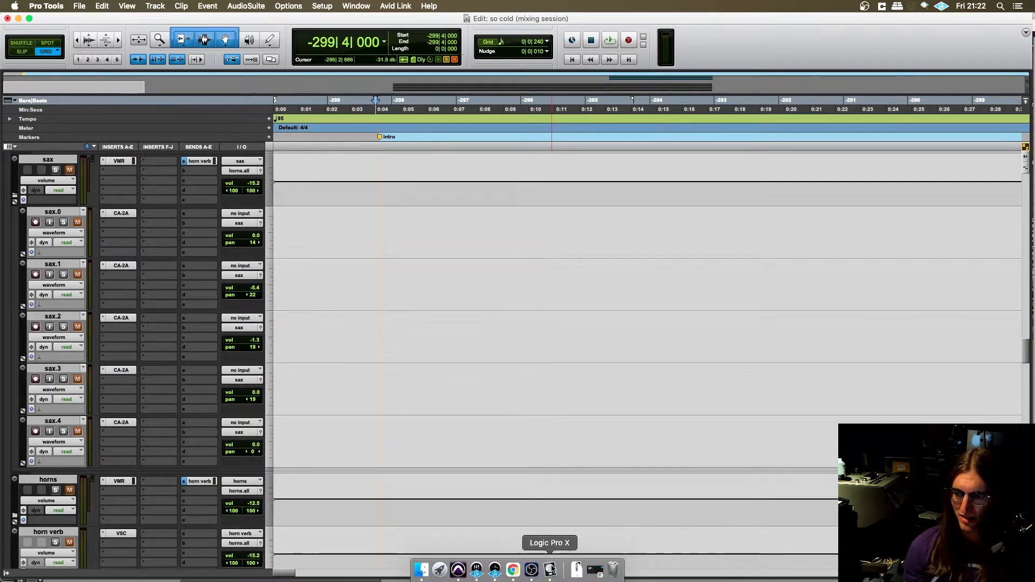
left_click(548, 566)
scroll(322, 308, "down", 2)
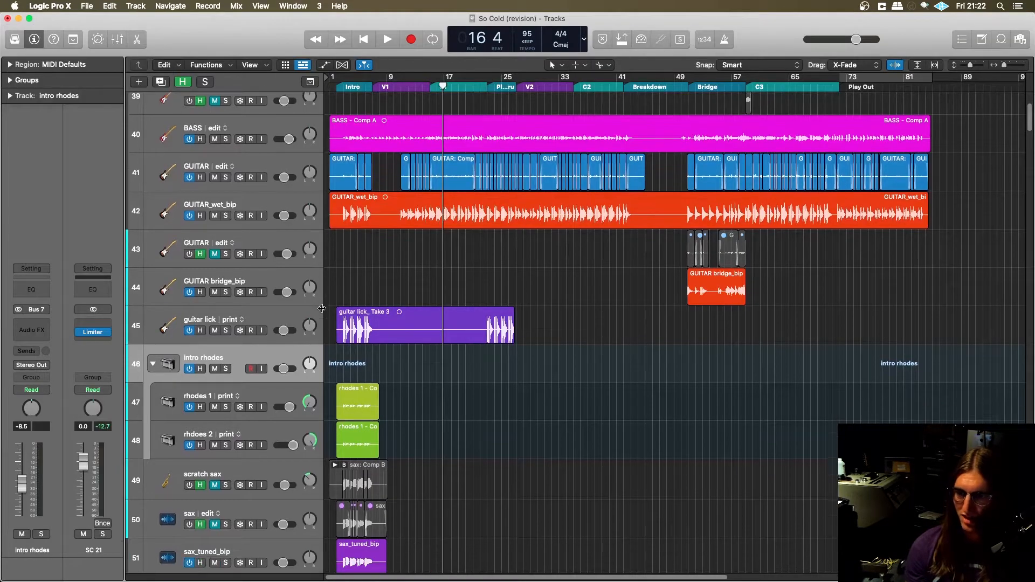
left_click(153, 364)
- Find the 3 Violins instrument track among the hidden tracks, solo it and open its Vintage Mellotron window beside the track headers
scroll(291, 350, "down", 2)
scroll(264, 362, "down", 1)
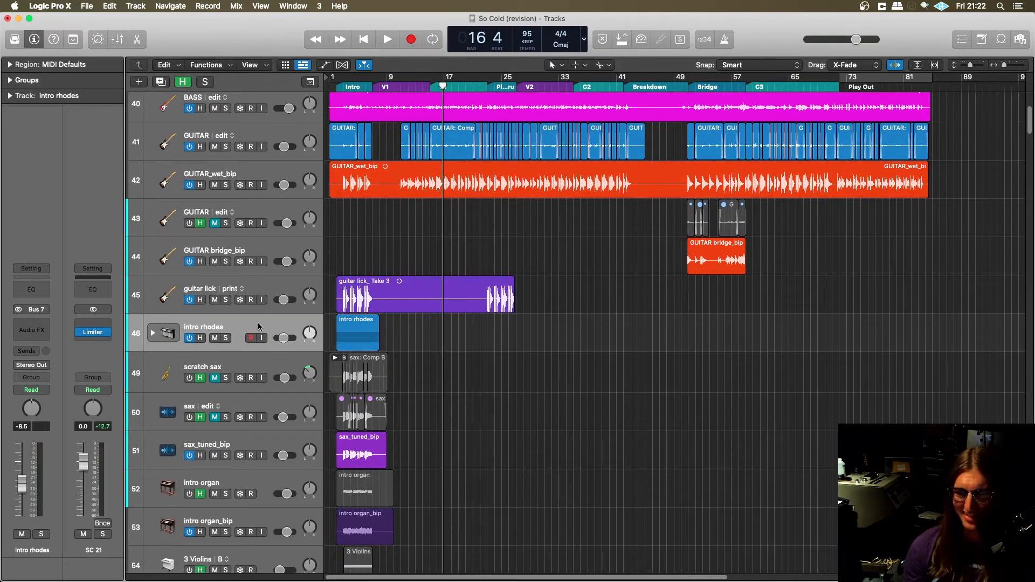
scroll(259, 318, "down", 2)
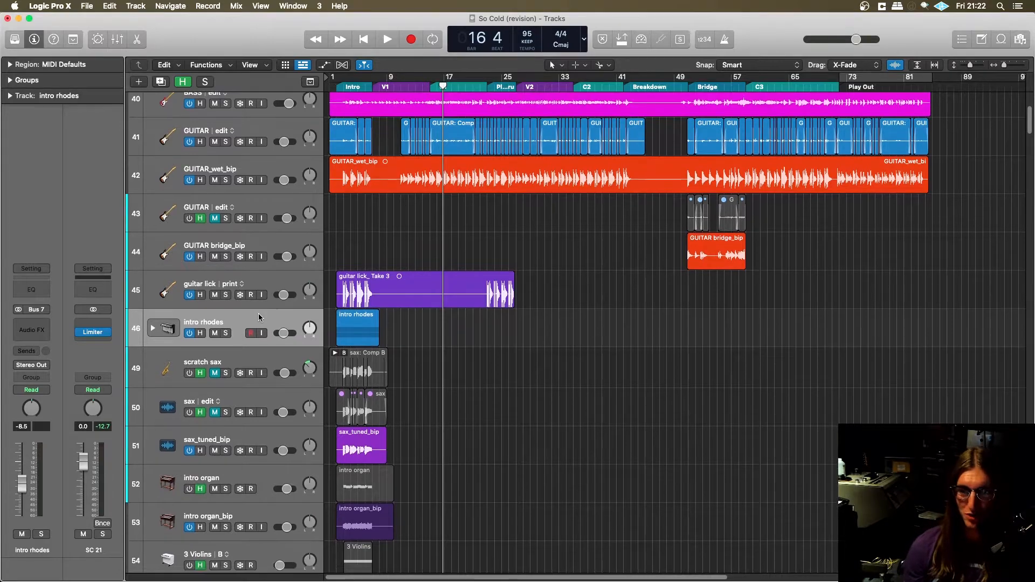
key("h")
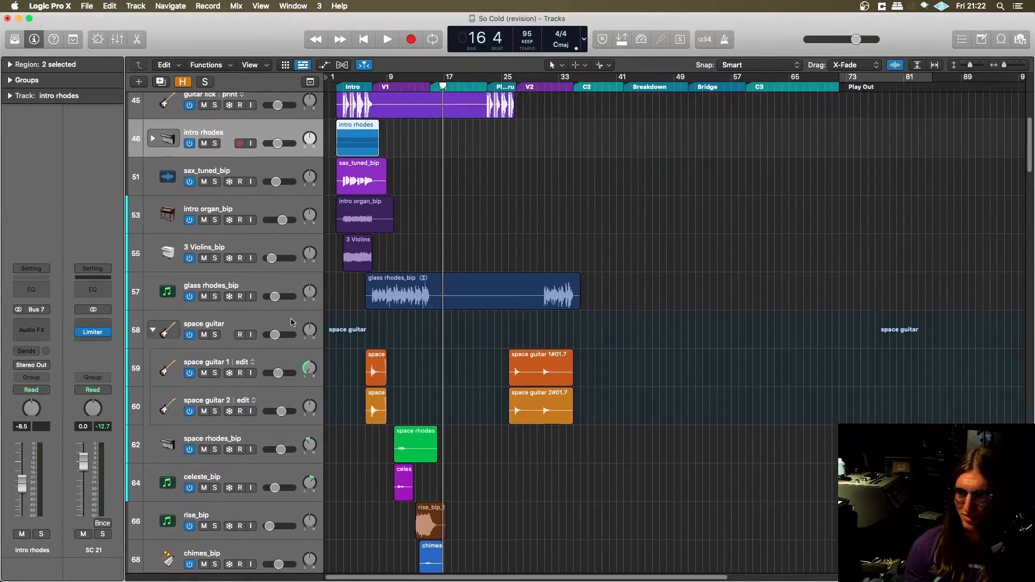
scroll(294, 340, "up", 5)
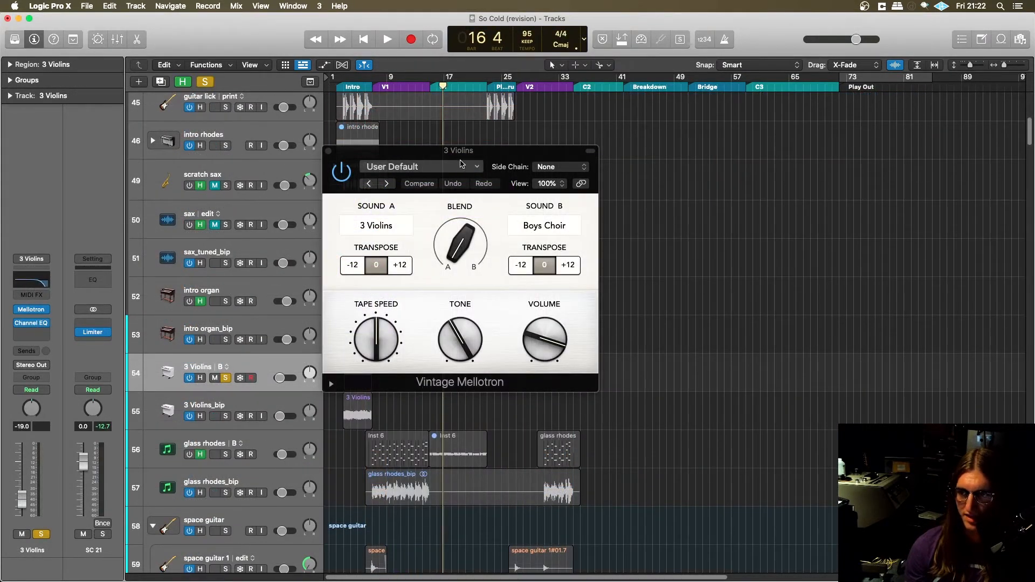
left_click_drag(460, 163, 557, 160)
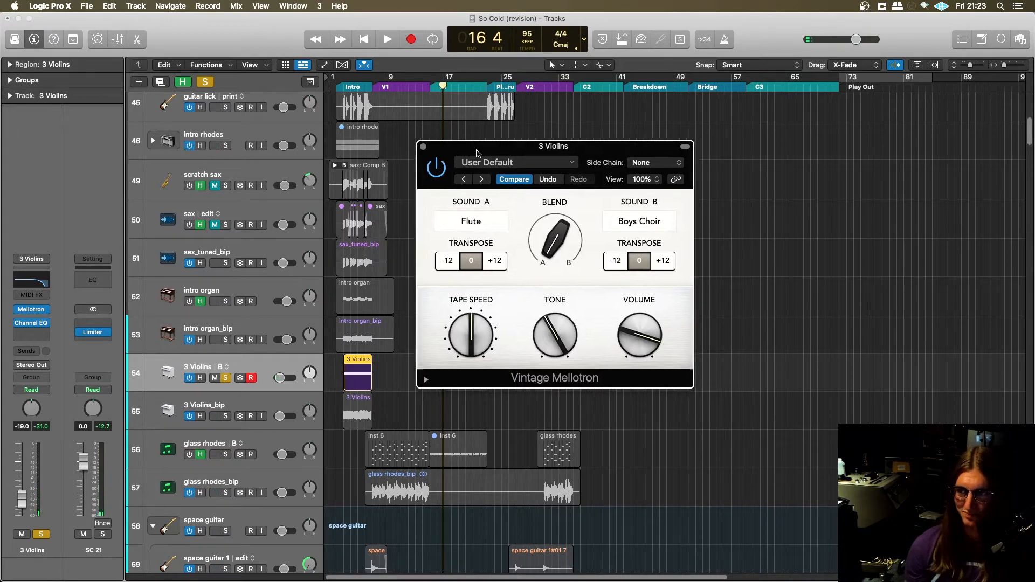
- Set the Vintage Mellotron's Sound A to 3 Violins and close the plug-in window
left_click_drag(477, 154, 431, 144)
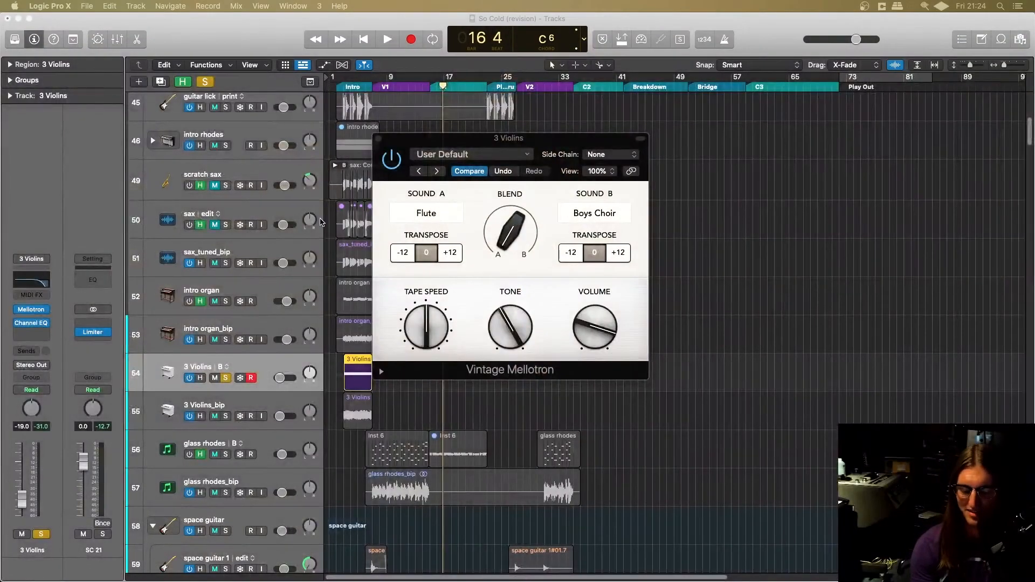
left_click(429, 214)
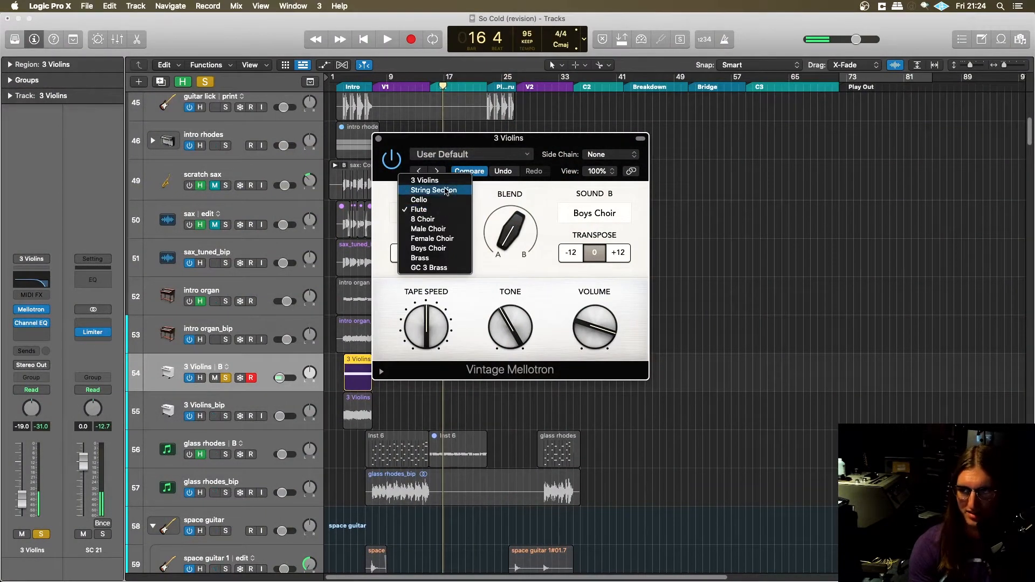
left_click(436, 181)
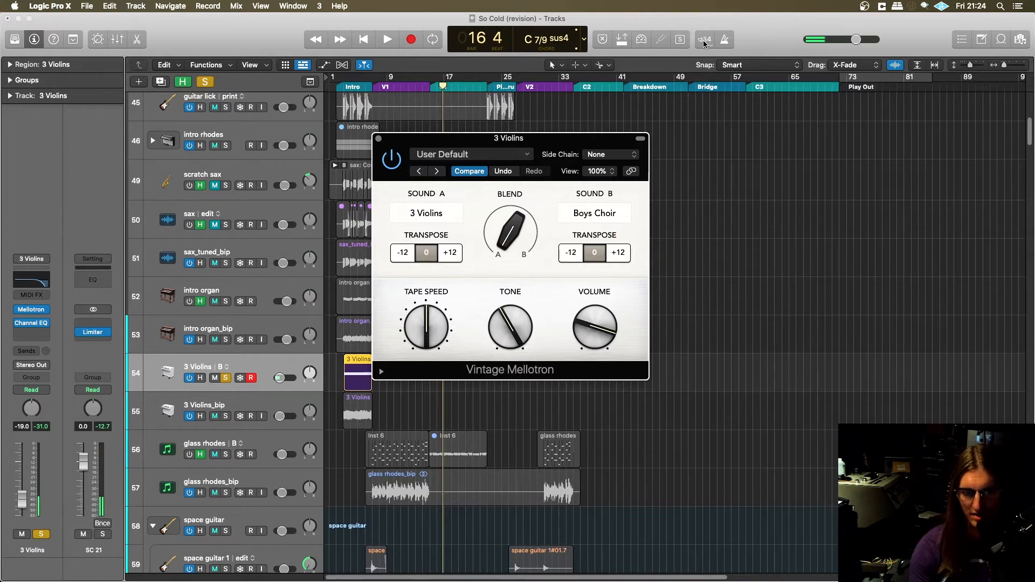
left_click(379, 139)
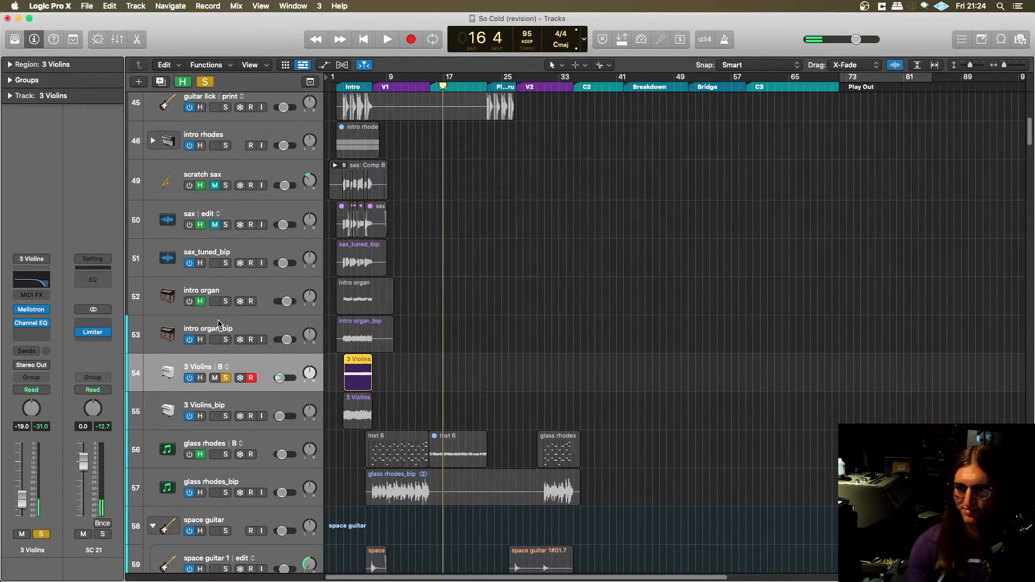
- Switch back to Pro Tools and place the playback start at -295|1|480, at the beginning of the glass rhodes clip
key("super+Tab")
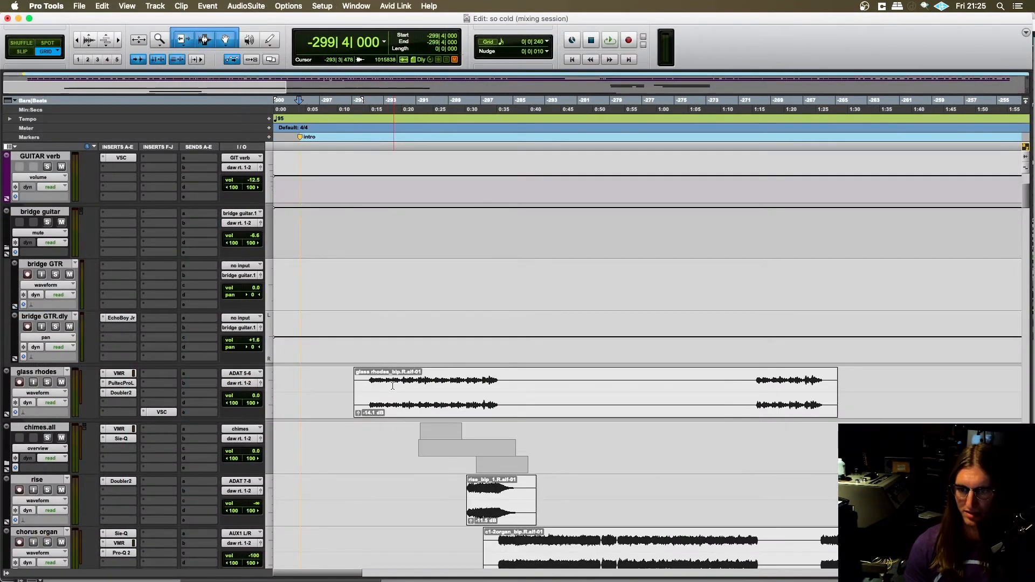
left_click(364, 377)
key("t")
key("t")
key("t")
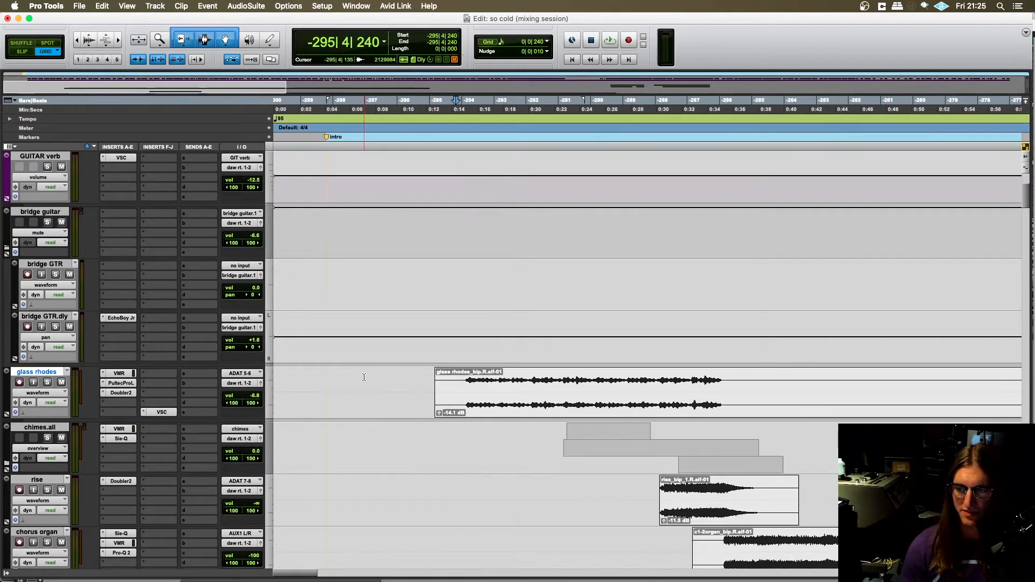
scroll(419, 402, "right", 4)
key("r")
scroll(400, 380, "right", 3)
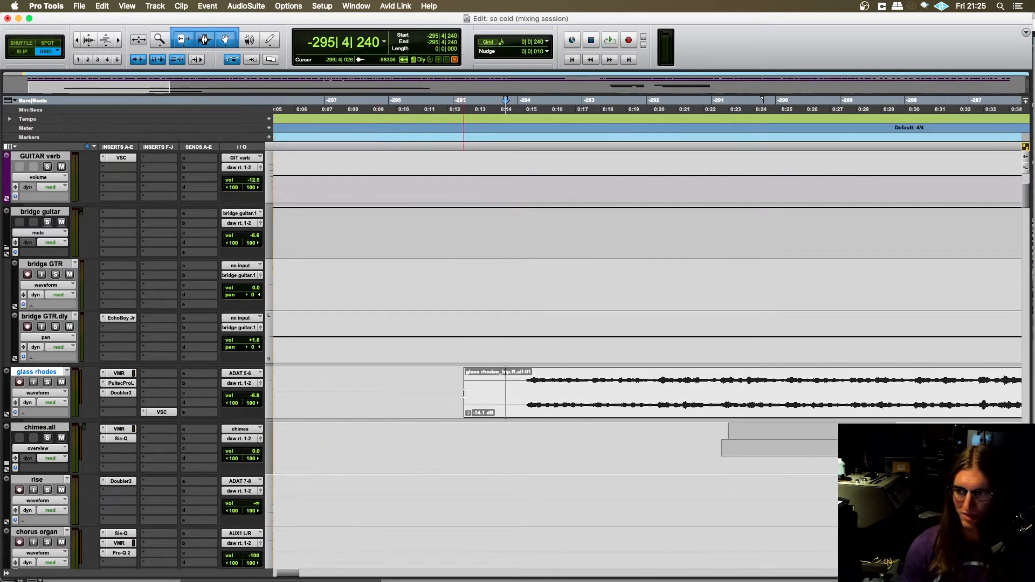
left_click(358, 374)
scroll(323, 388, "up", 3)
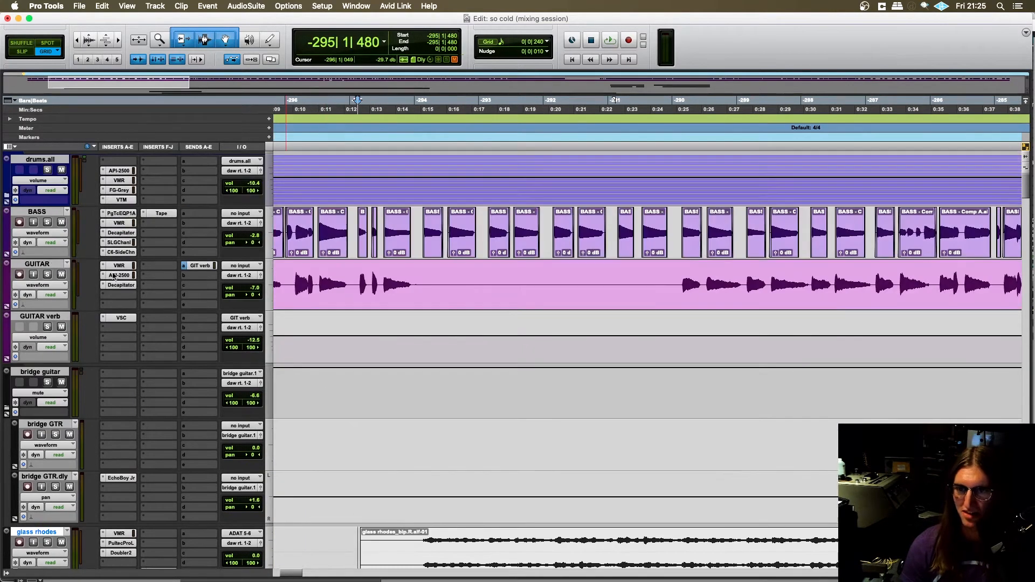
- Solo the drums.all, BASS, GUITAR, GUITAR verb and glass rhodes tracks
left_click(48, 171)
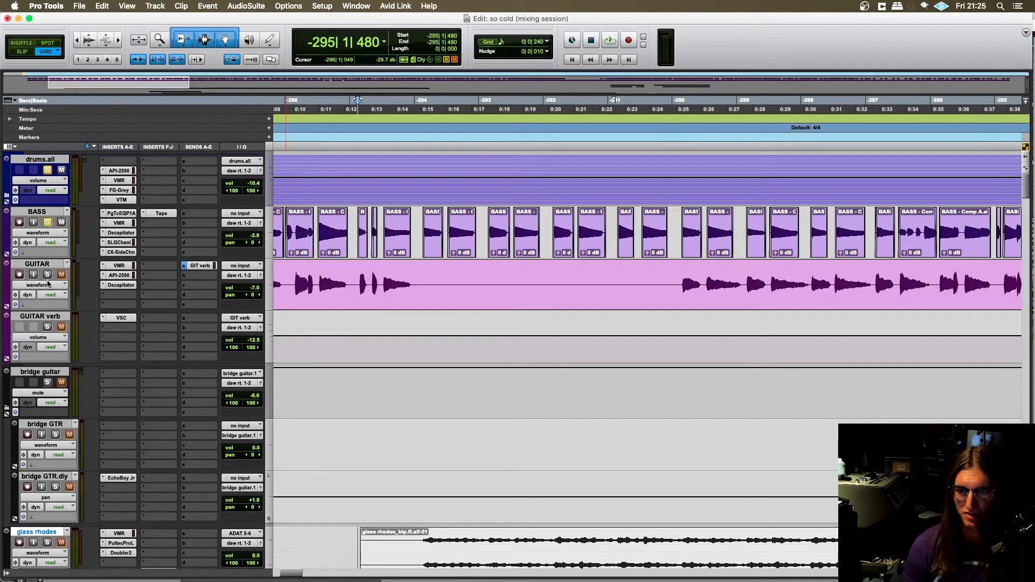
left_click(48, 326)
scroll(162, 377, "down", 5)
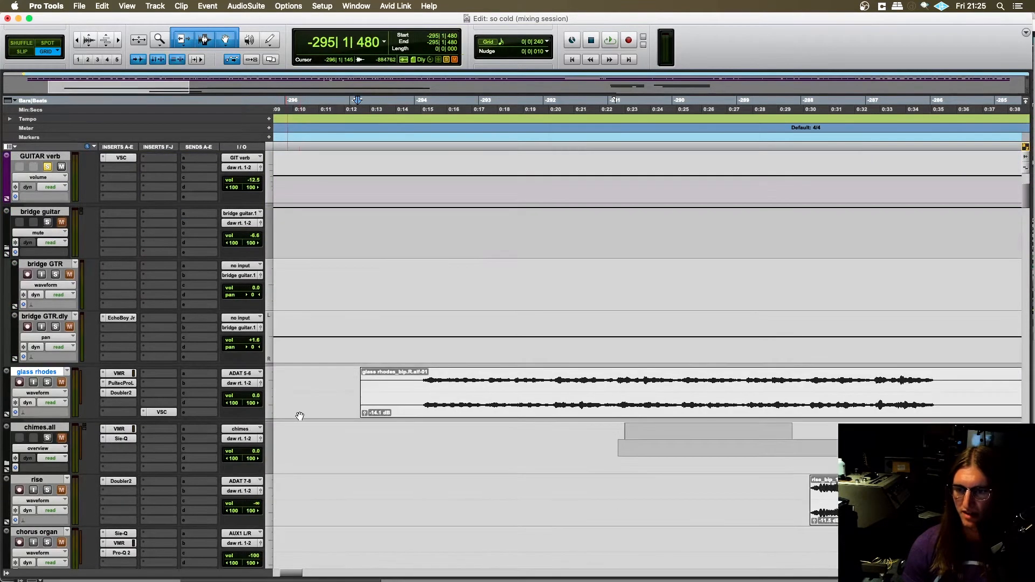
left_click(48, 384)
scroll(247, 416, "left", 1)
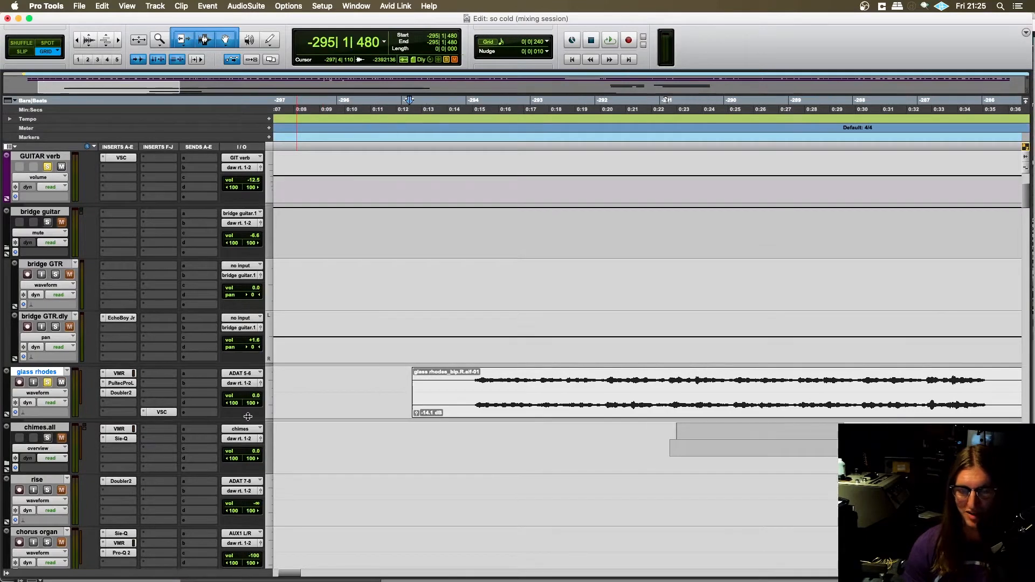
- Move the playback start to -296|1|480, ahead of the glass rhodes clip
left_click(401, 380)
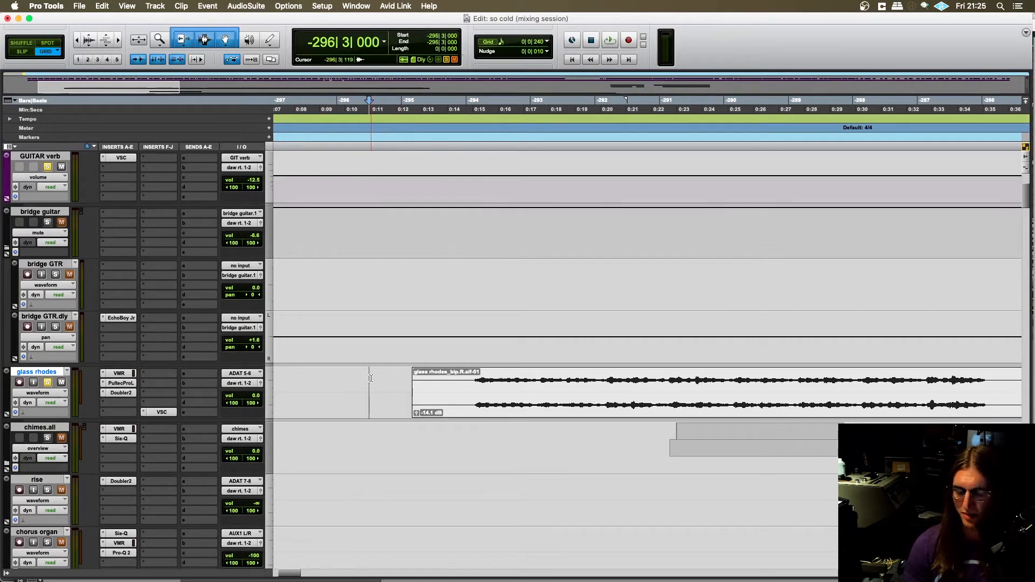
key("r")
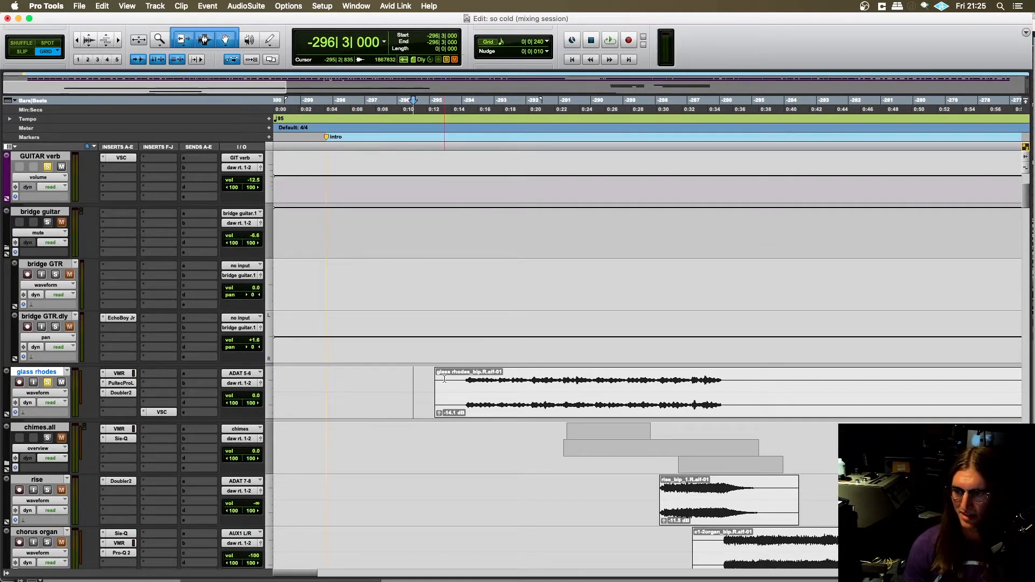
left_click(377, 375)
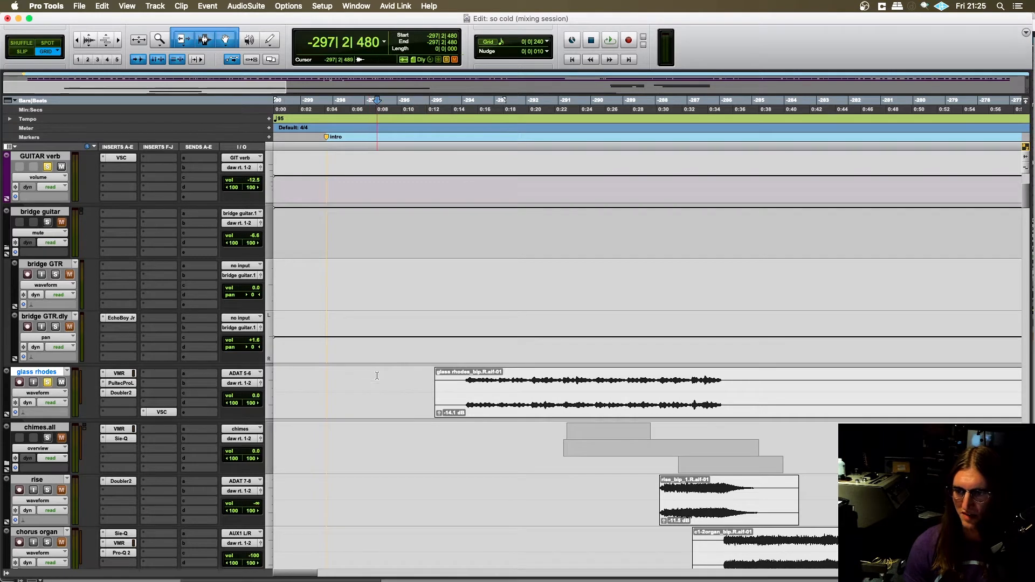
left_click(417, 381)
scroll(417, 383, "right", 3)
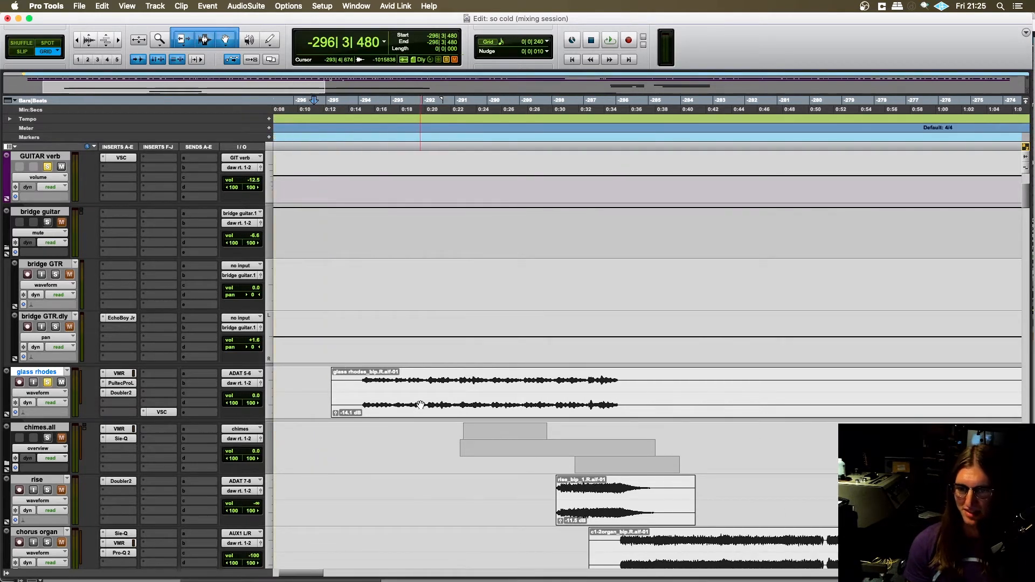
left_click(351, 384)
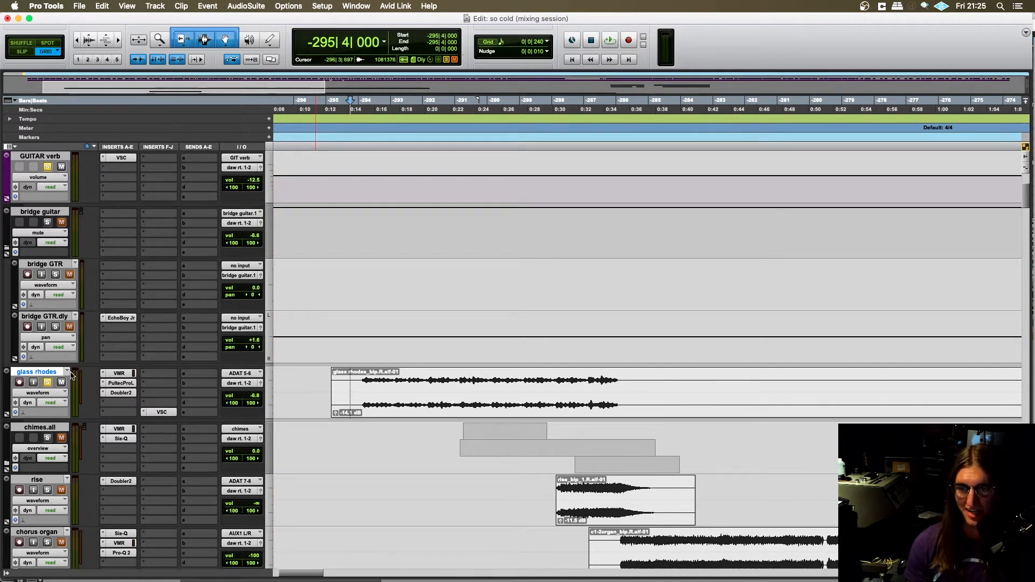
scroll(409, 381, "left", 3)
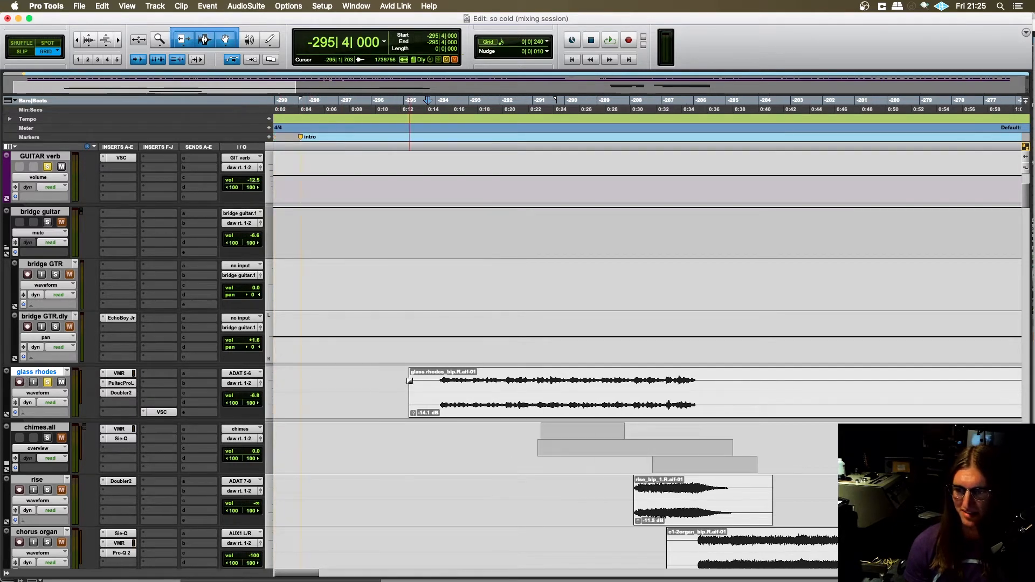
left_click(374, 380)
- Play the glass rhodes with the rhythm section from -296|1|480, check the intro tracks below during playback, and stop
key("space")
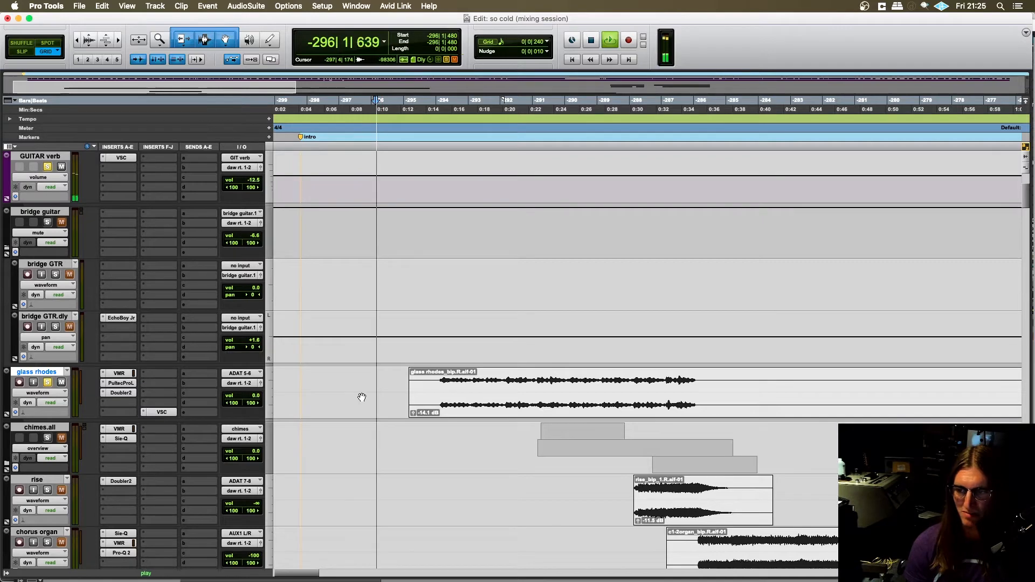
scroll(321, 411, "down", 7)
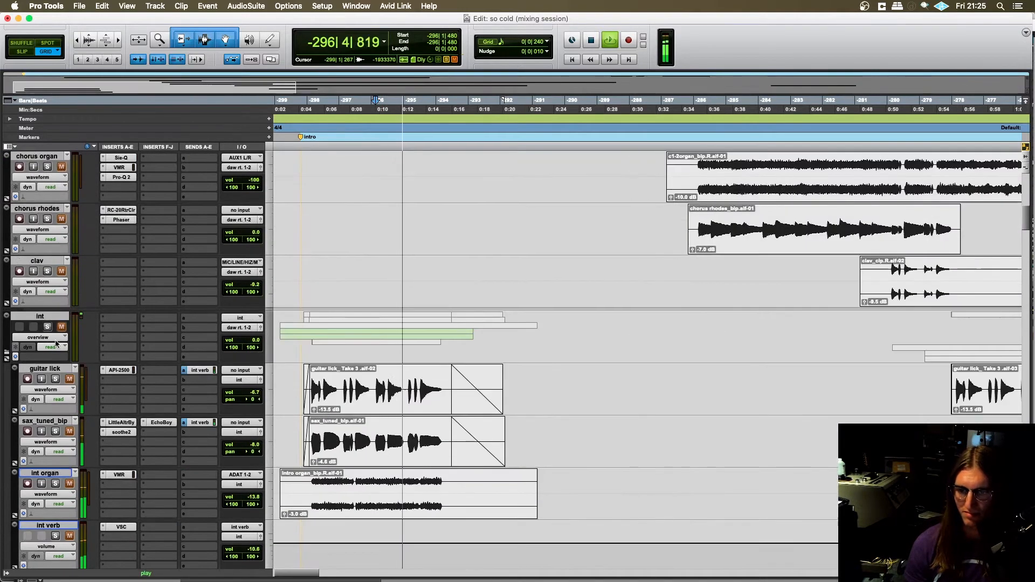
scroll(202, 375, "down", 3)
scroll(202, 375, "down", 2)
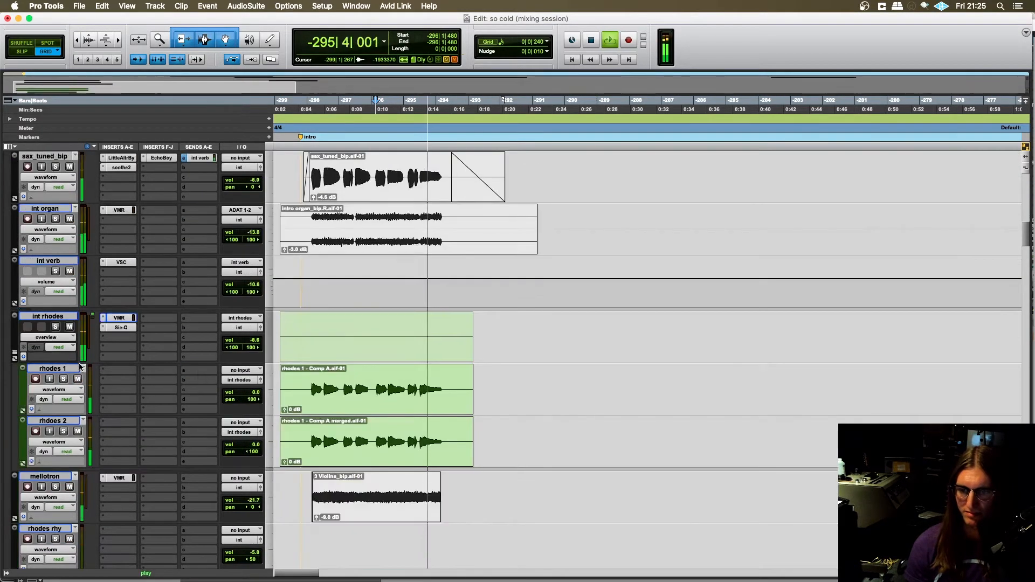
scroll(399, 360, "up", 12)
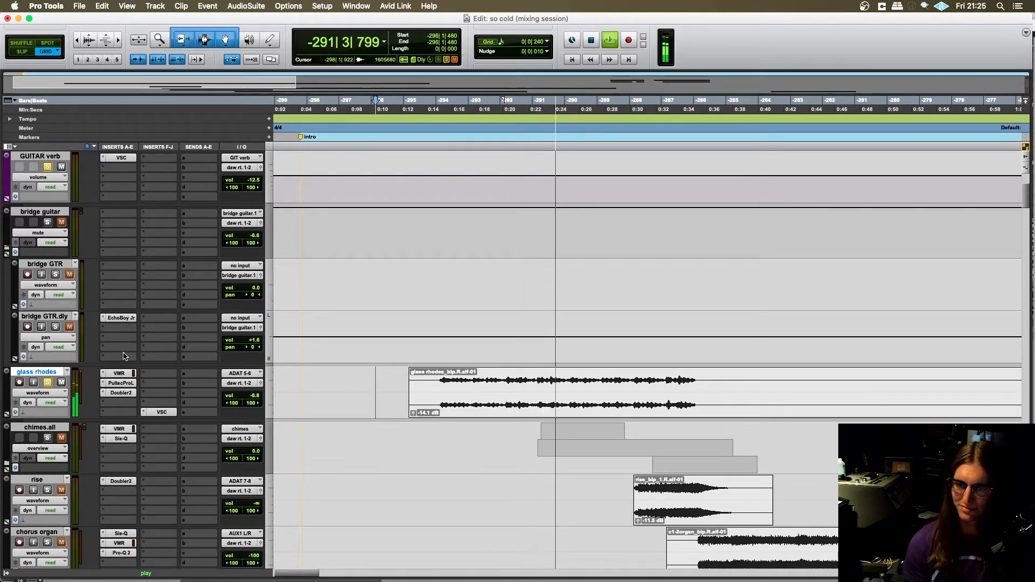
key("space")
scroll(243, 365, "down", 3)
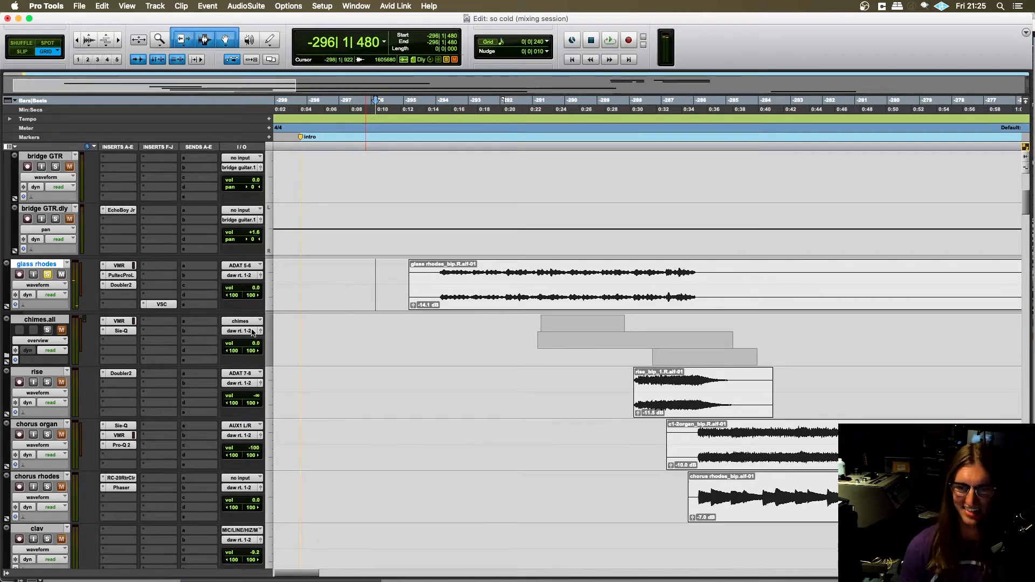
scroll(125, 318, "up", 2)
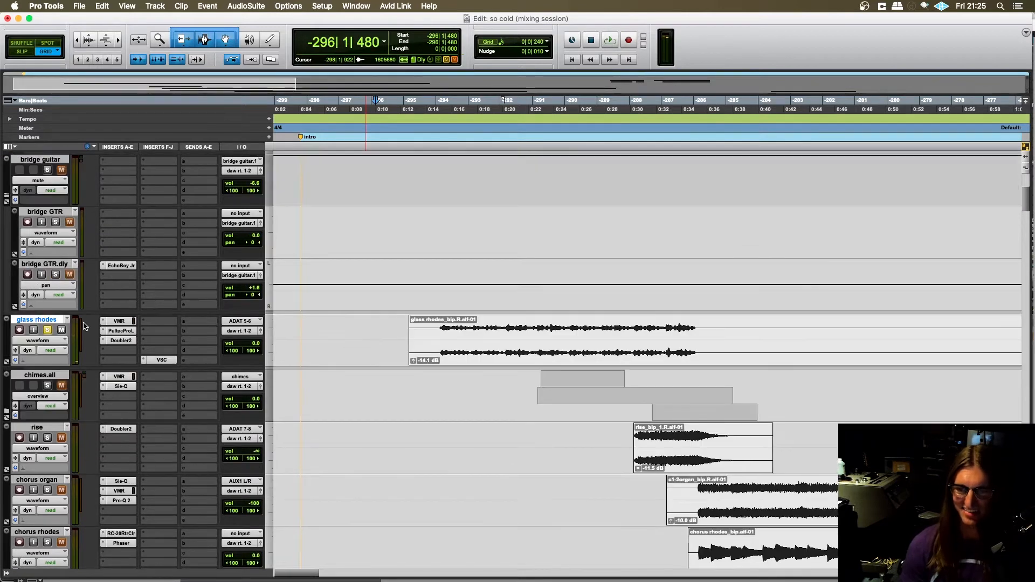
- Open the VMR plug-in on the glass rhodes track and move its window clear of the track list
left_click(119, 320)
scroll(127, 318, "up", 6)
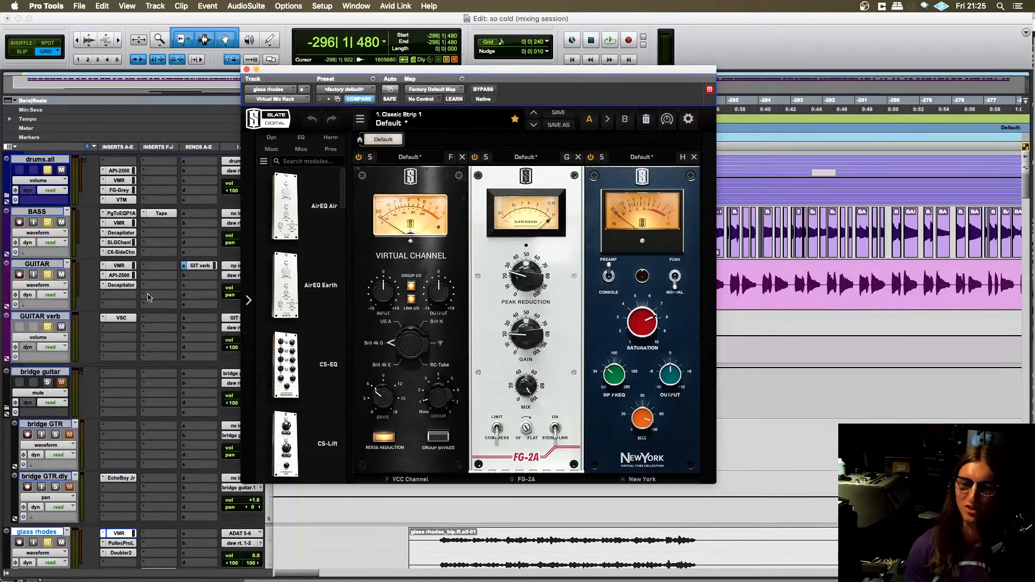
scroll(148, 297, "down", 6)
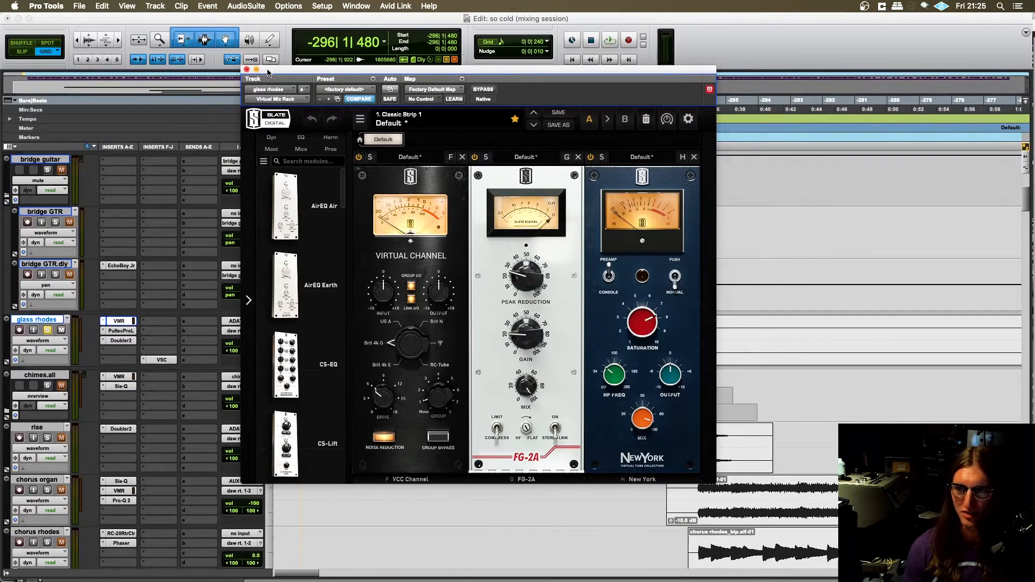
left_click_drag(247, 82, 371, 82)
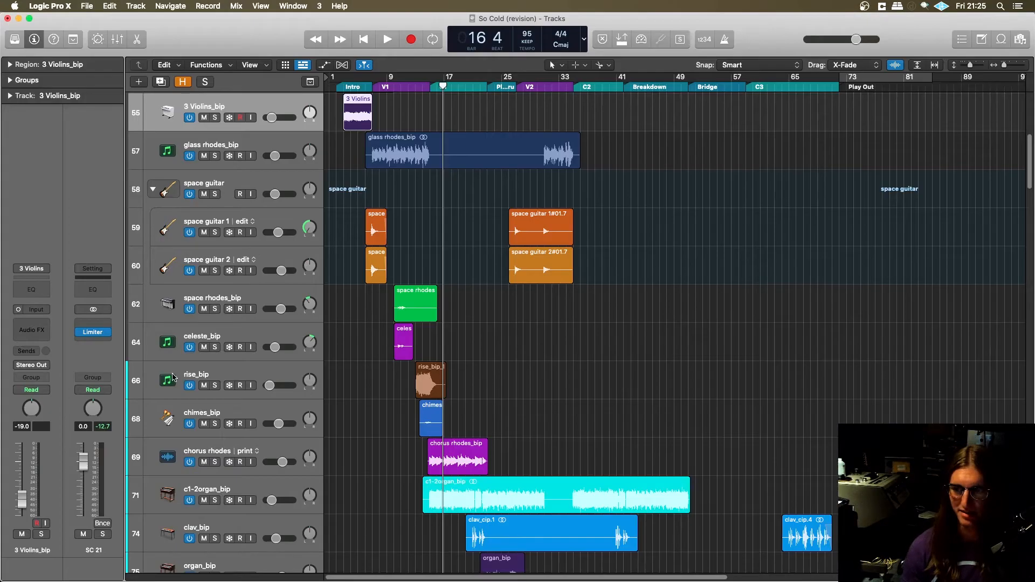
- Switch to Logic Pro X and load the Bright Mk II Blackface patch on the glass rhodes track
scroll(351, 301, "up", 5)
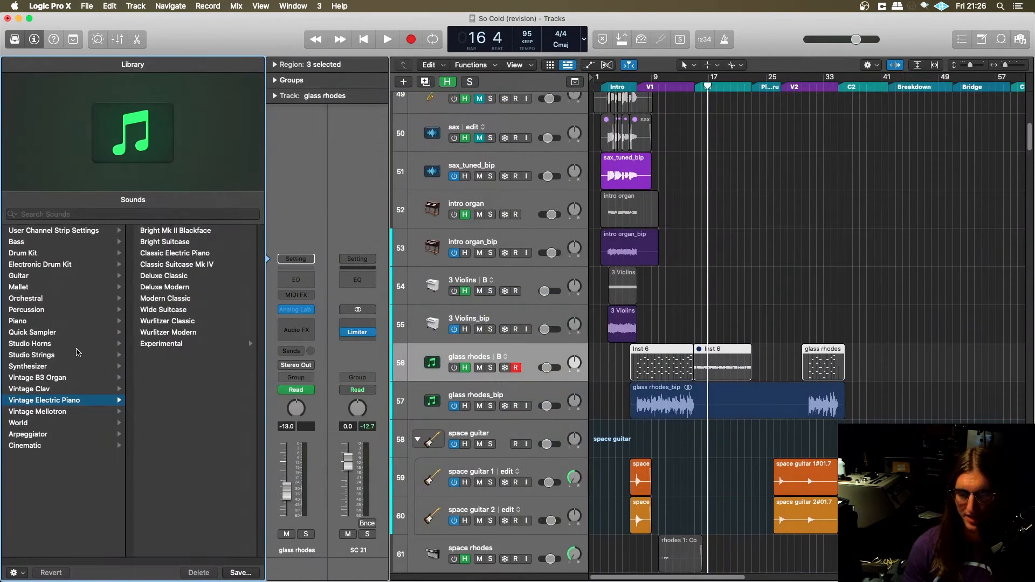
left_click(190, 231)
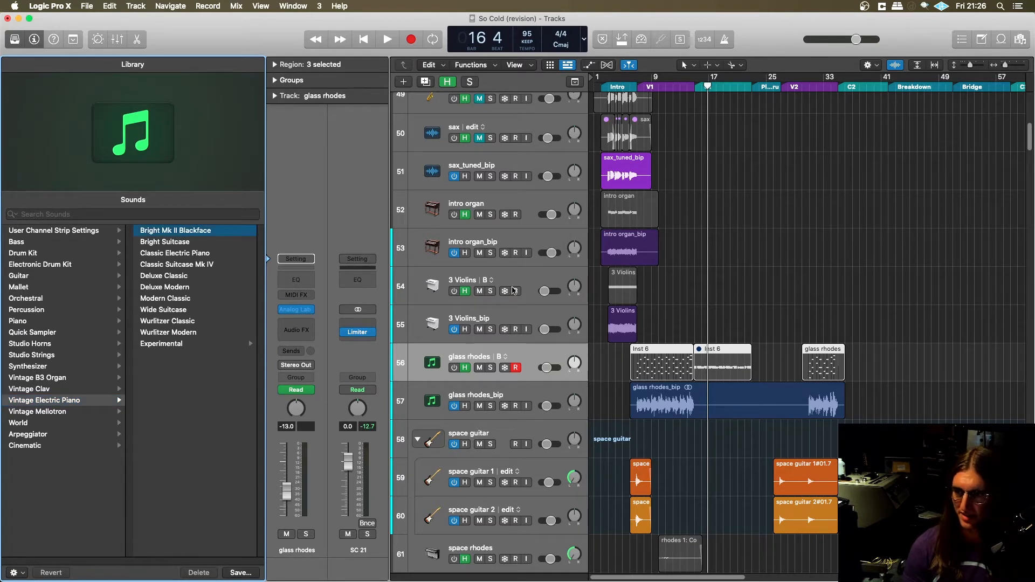
left_click(158, 231)
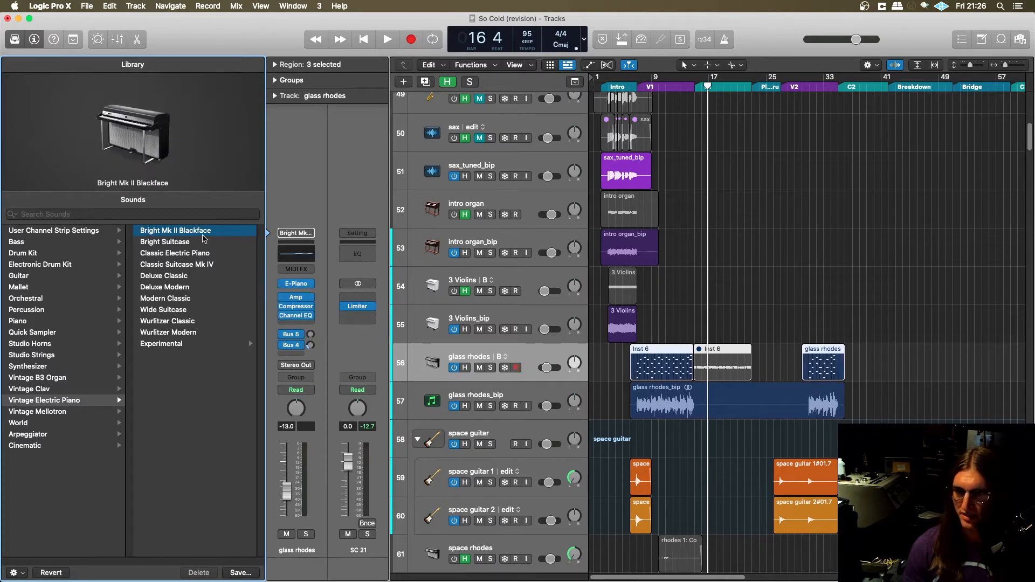
- Open the patch's E-Piano instrument, audition the sound with its controls in view, and close the plug-in window
left_click(296, 283)
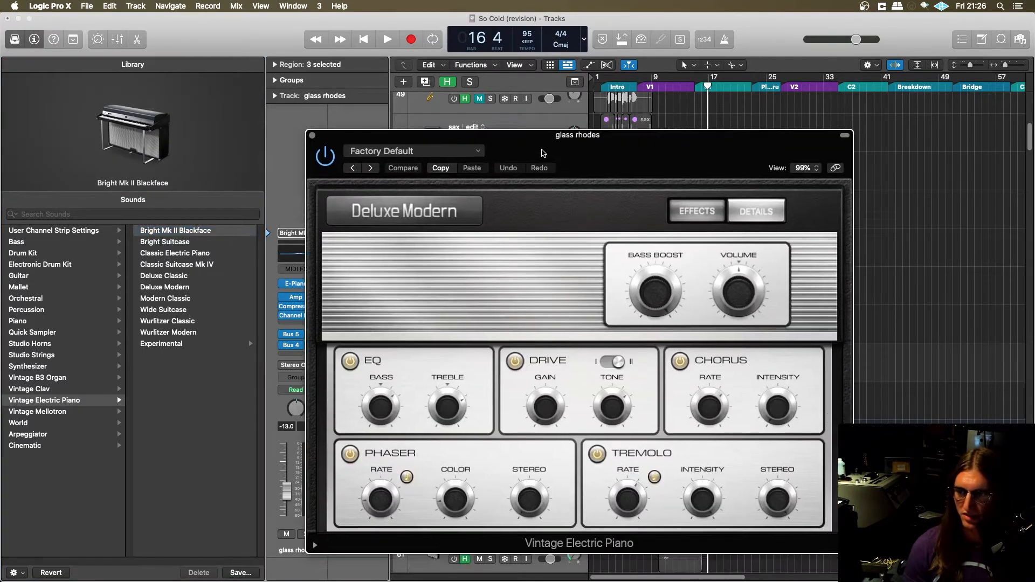
left_click_drag(543, 152, 379, 466)
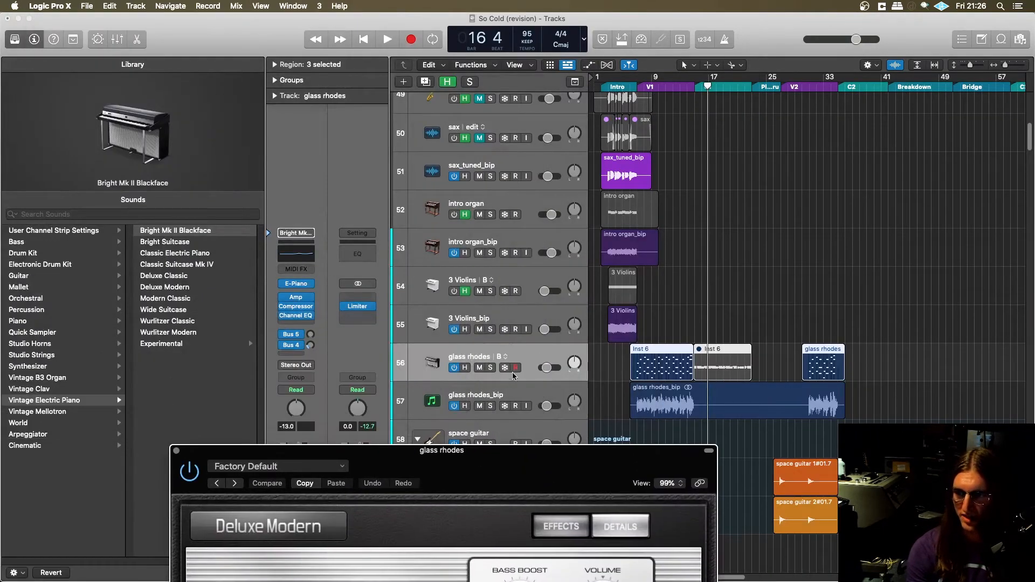
left_click_drag(475, 464, 500, 148)
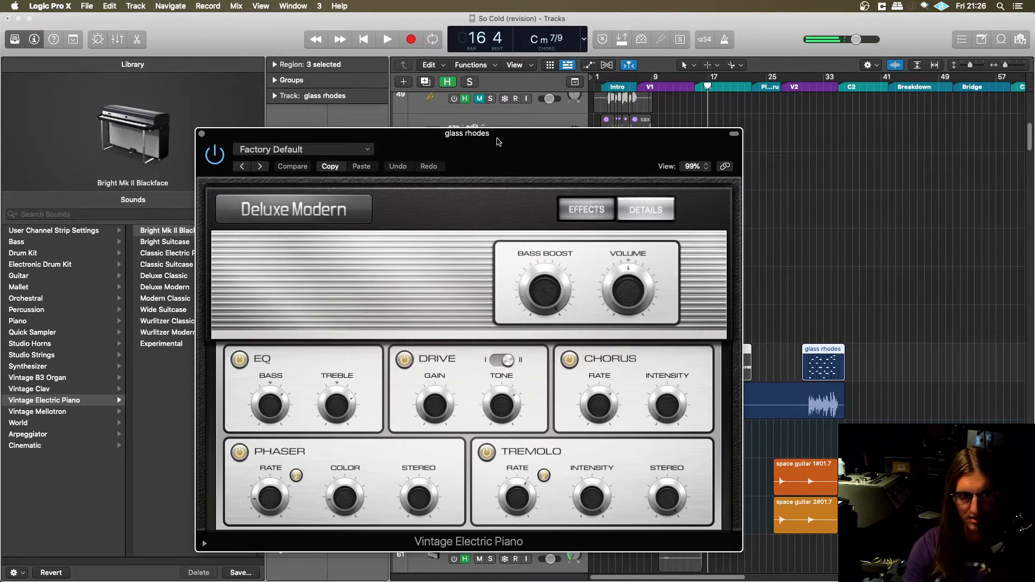
left_click_drag(499, 141, 502, 108)
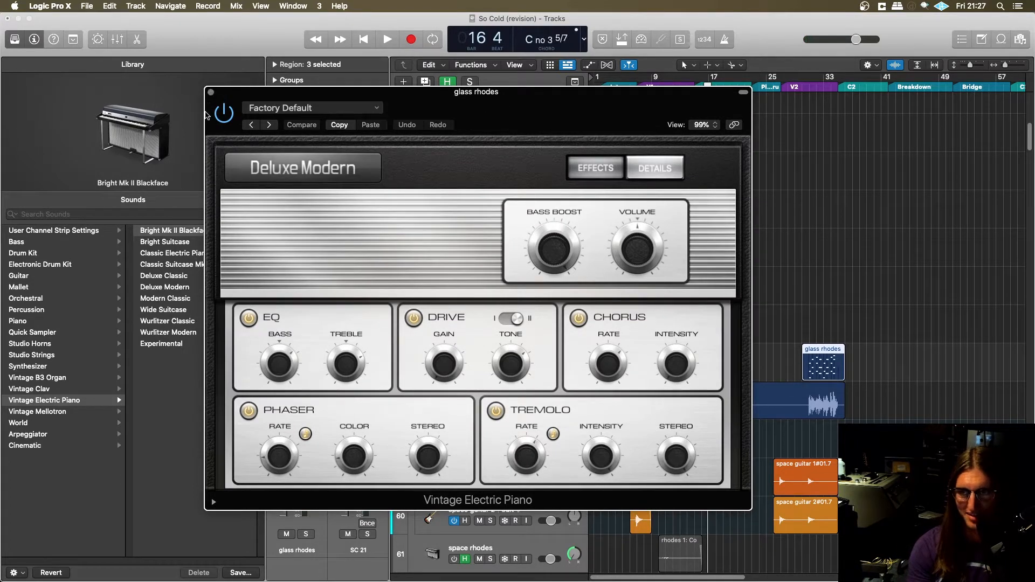
left_click(210, 92)
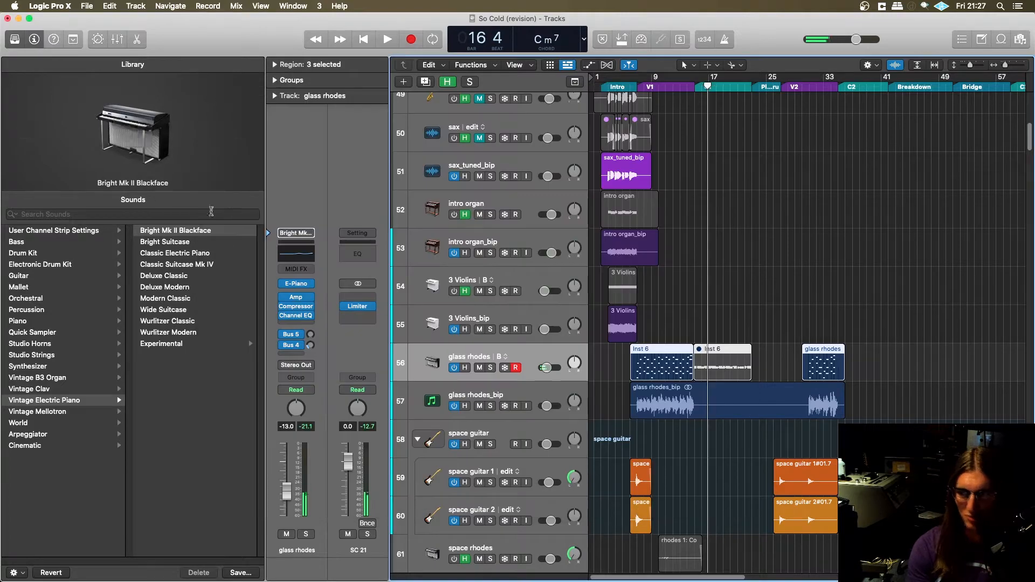
- Turn off the glass rhodes instrument track, select the glass rhodes_bip track, and switch back to Pro Tools
left_click(454, 368)
left_click(463, 394)
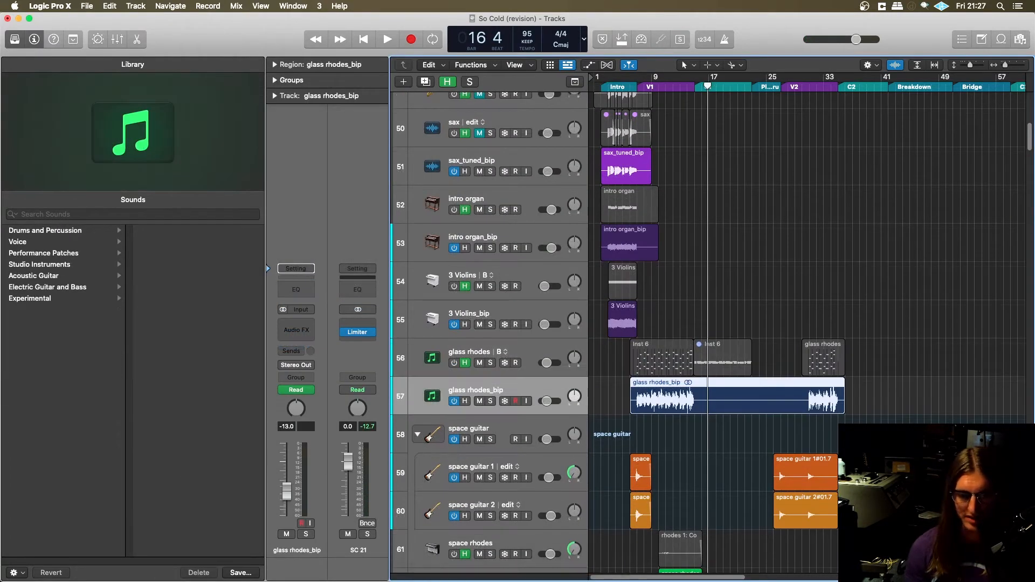
mouse_move(495, 575)
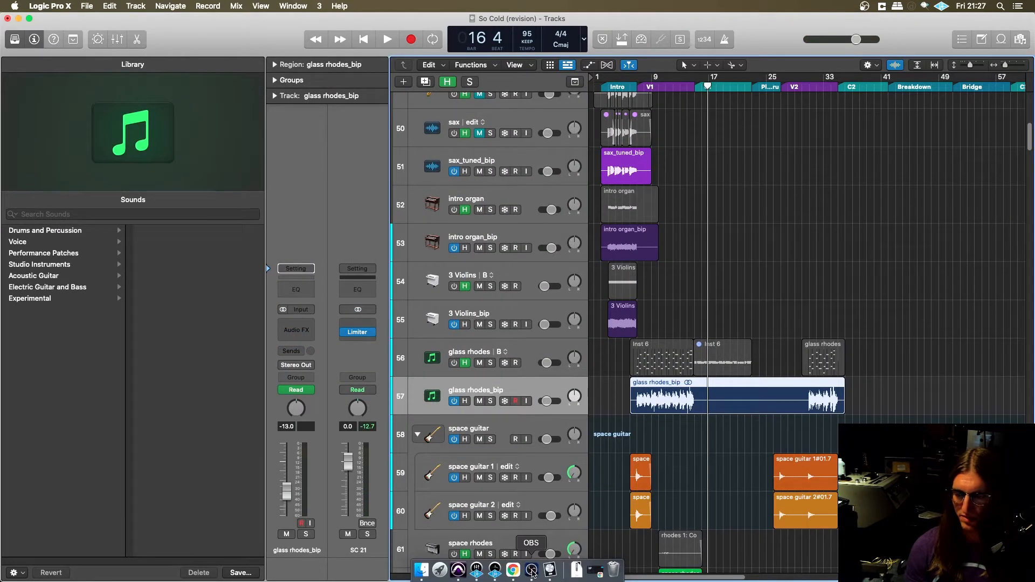
left_click(458, 570)
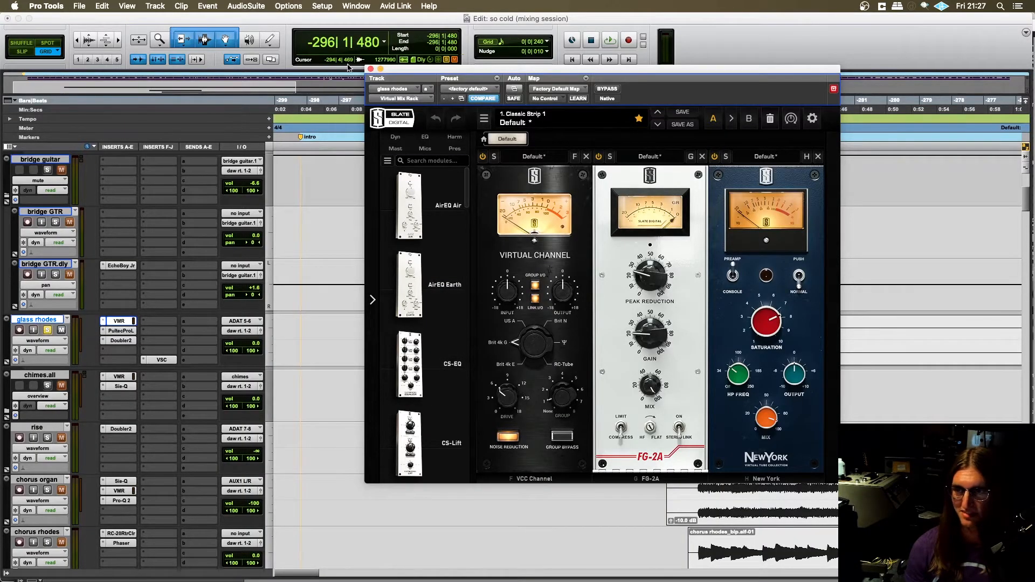
- Move the VMR window aside and try small adjustments to the FG-2A compressor's gain on the glass rhodes
left_click_drag(424, 80, 108, 71)
scroll(561, 293, "left", 1)
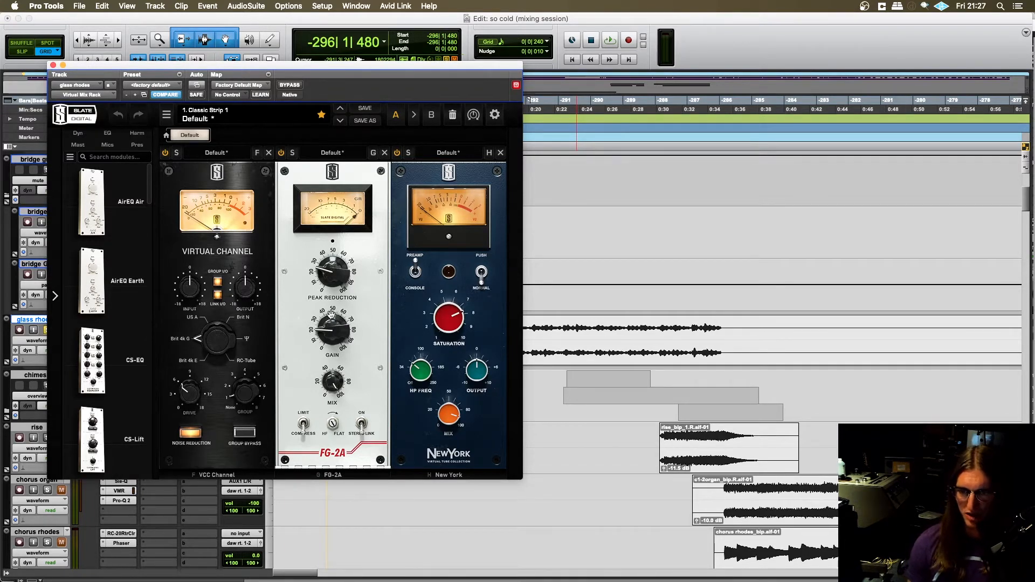
left_click_drag(334, 311, 338, 314)
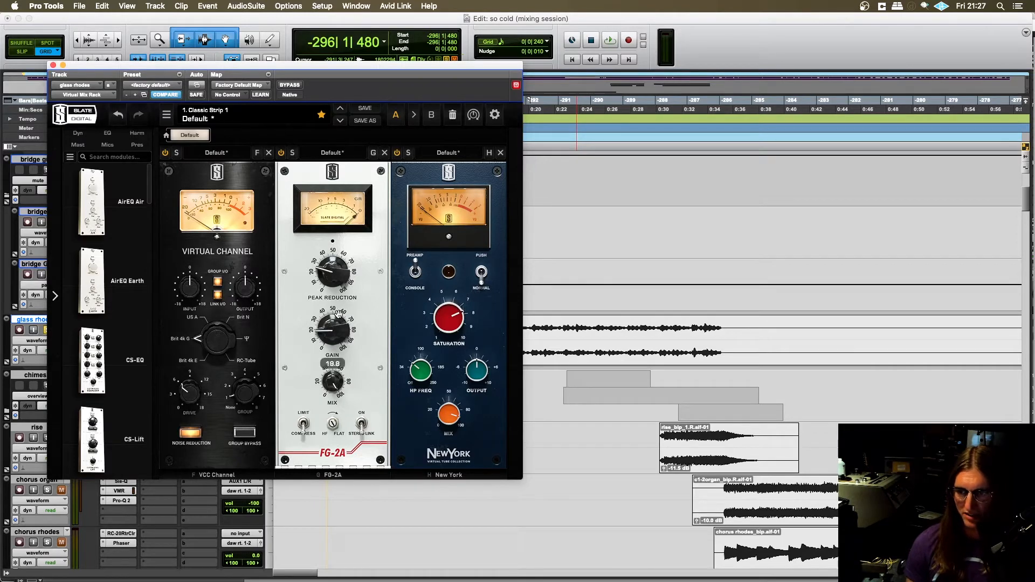
scroll(339, 314, "up", 2)
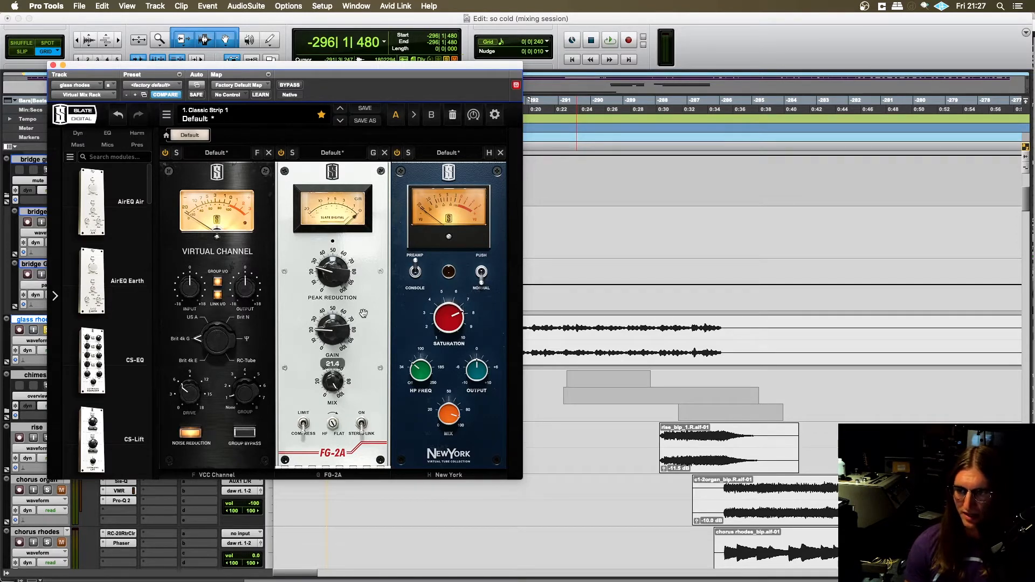
left_click_drag(373, 302, 367, 301)
- Select the glass rhodes passage from -294|3|720 to the end of its waveform, then play it and stop
left_click_drag(149, 74, 172, 49)
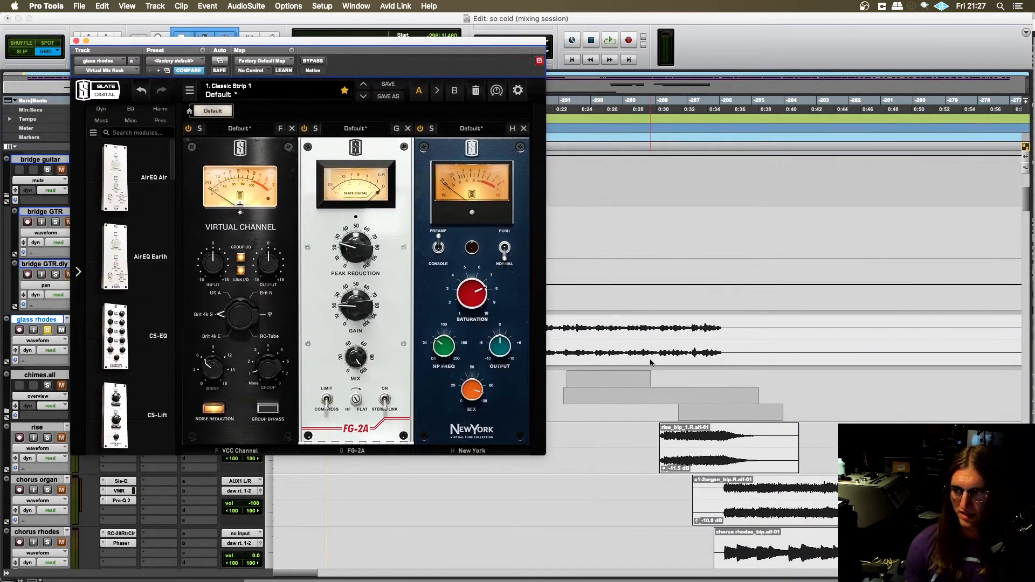
left_click_drag(291, 49, 228, 28)
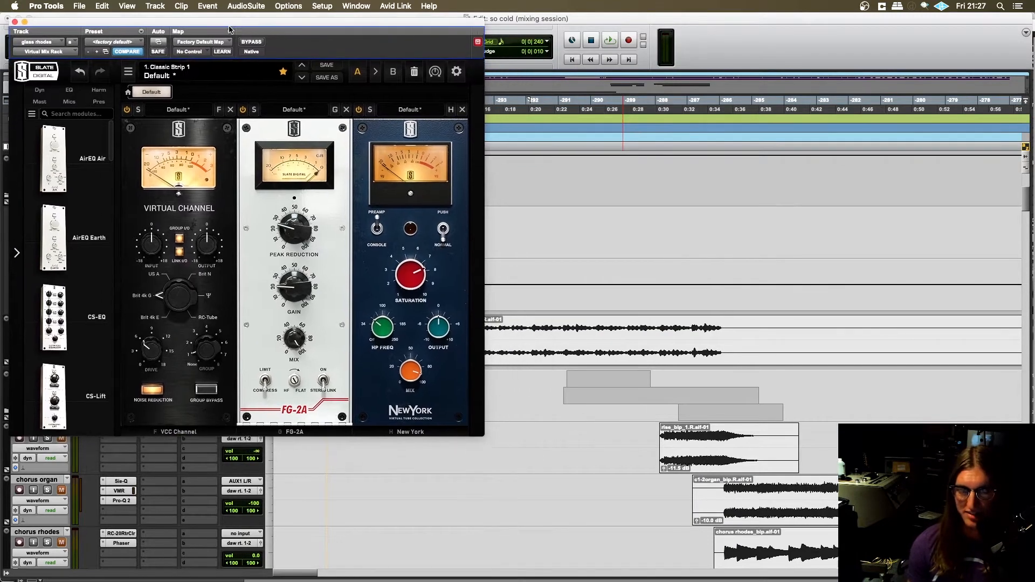
left_click(701, 334)
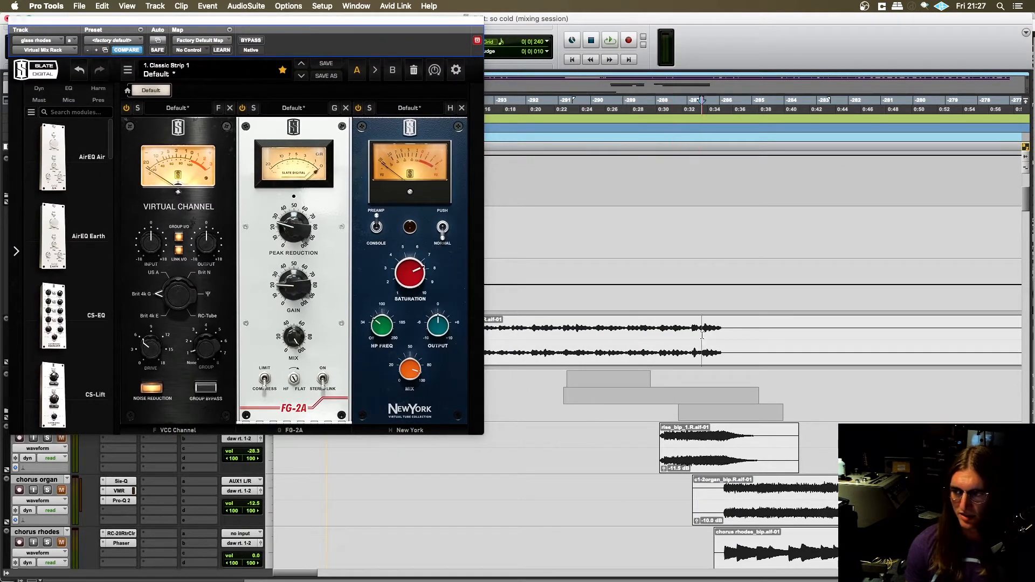
left_click_drag(723, 329, 484, 330)
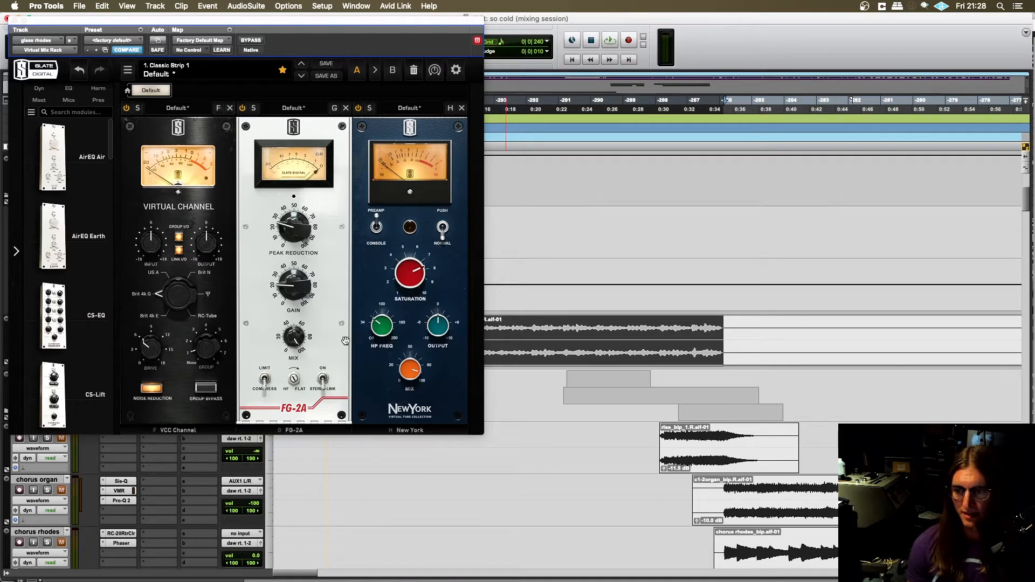
key("space")
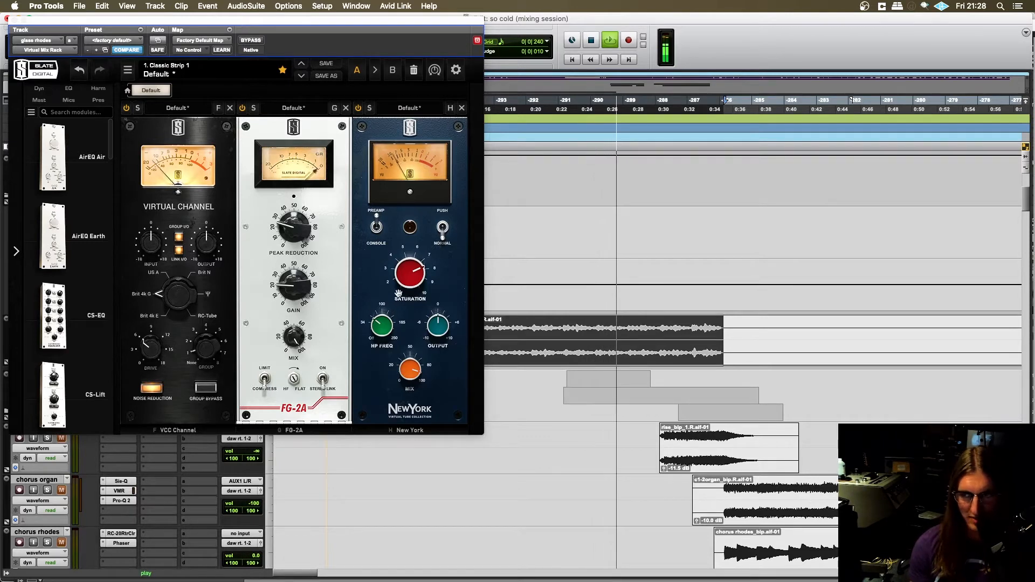
key("space")
- Clear the VMR window from the glass rhodes clip and extend the selection's start back to -294|1|240
left_click_drag(345, 26, 414, 41)
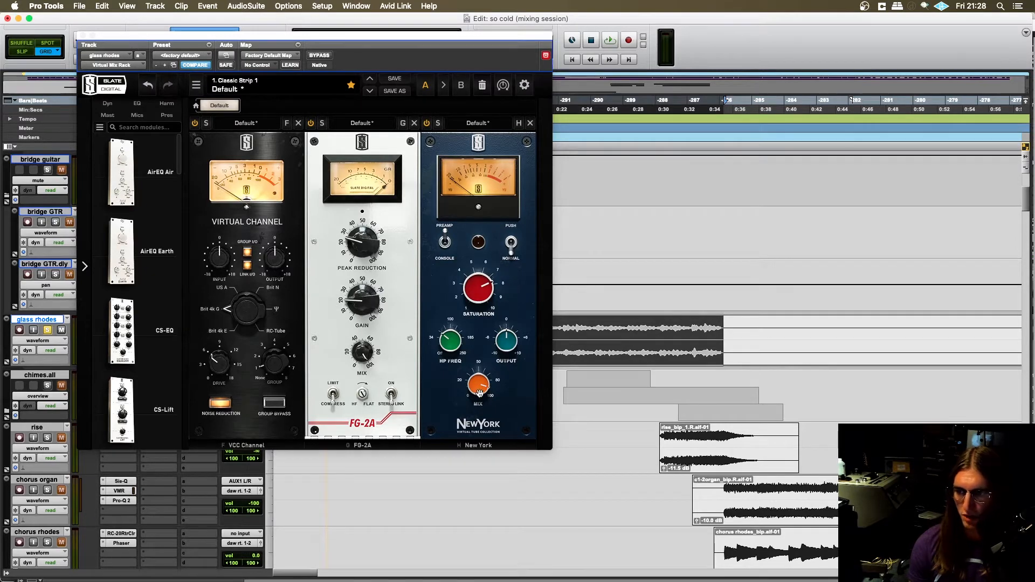
left_click_drag(401, 40, 827, 38)
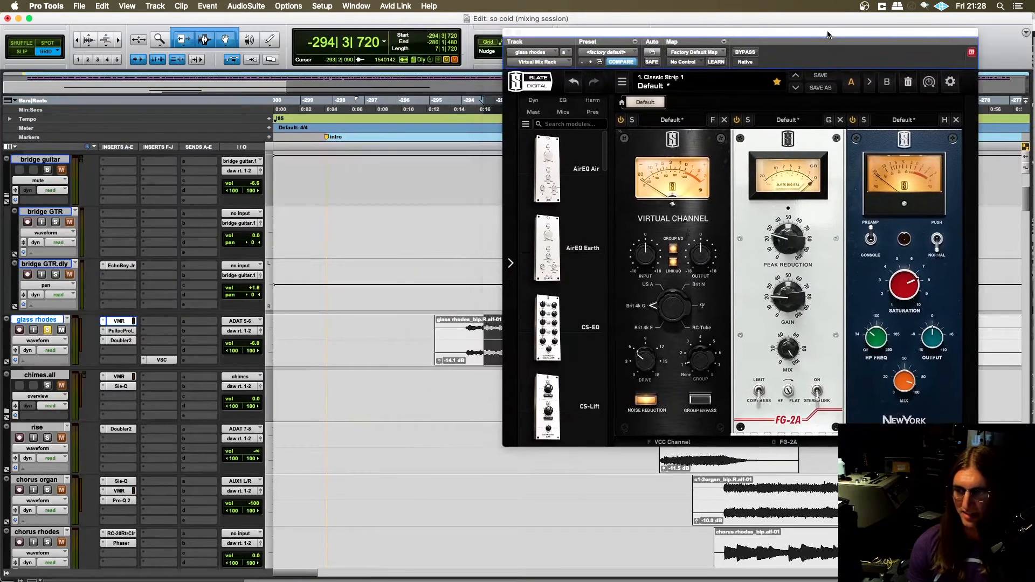
scroll(376, 210, "right", 5)
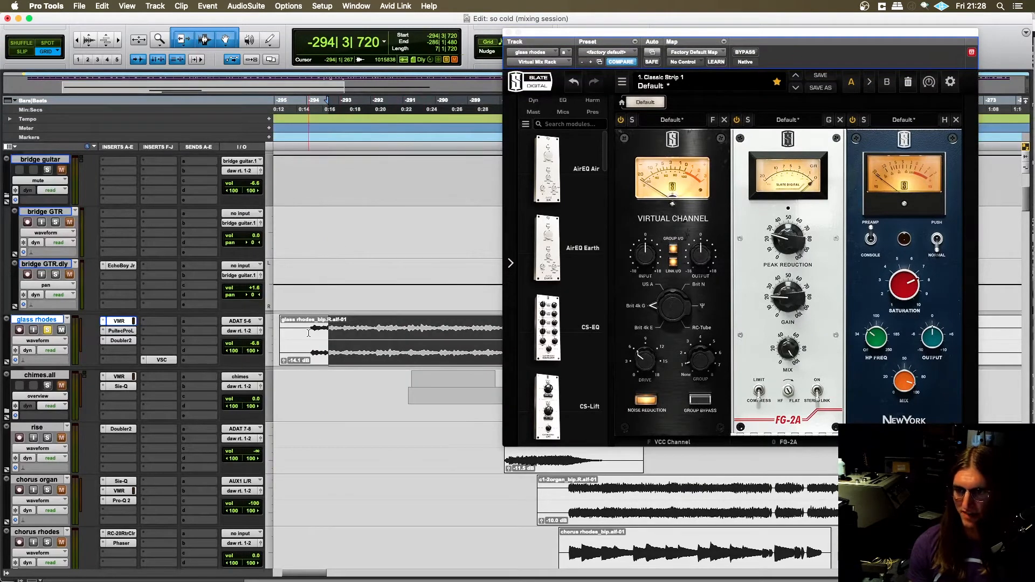
left_click_drag(308, 331, 336, 331)
scroll(356, 333, "right", 7)
scroll(411, 331, "left", 2)
scroll(410, 331, "left", 7)
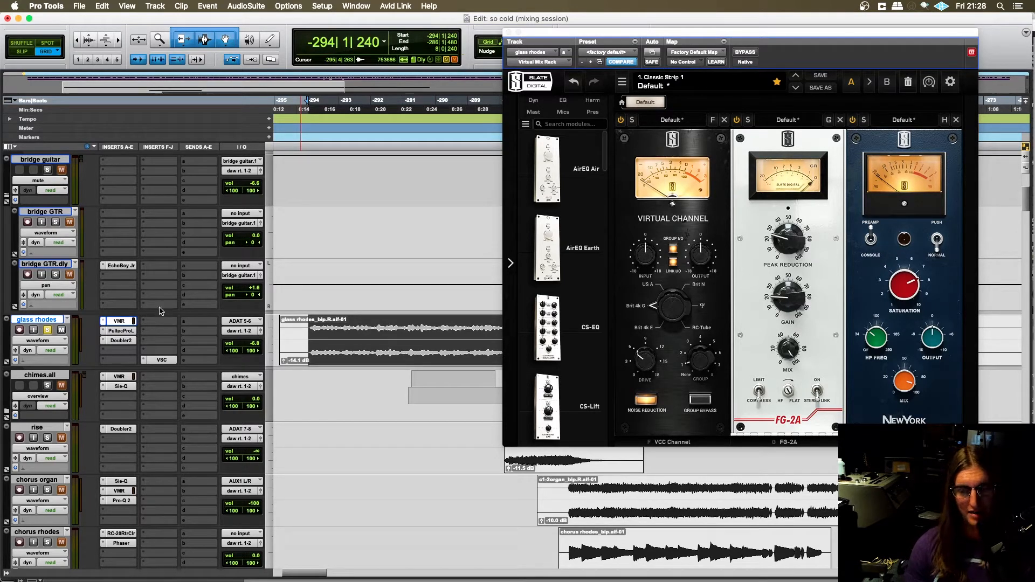
- Play the glass rhodes passage, comparing it with the VMR's New York module switched off and on, and stop playback
scroll(403, 392, "right", 1)
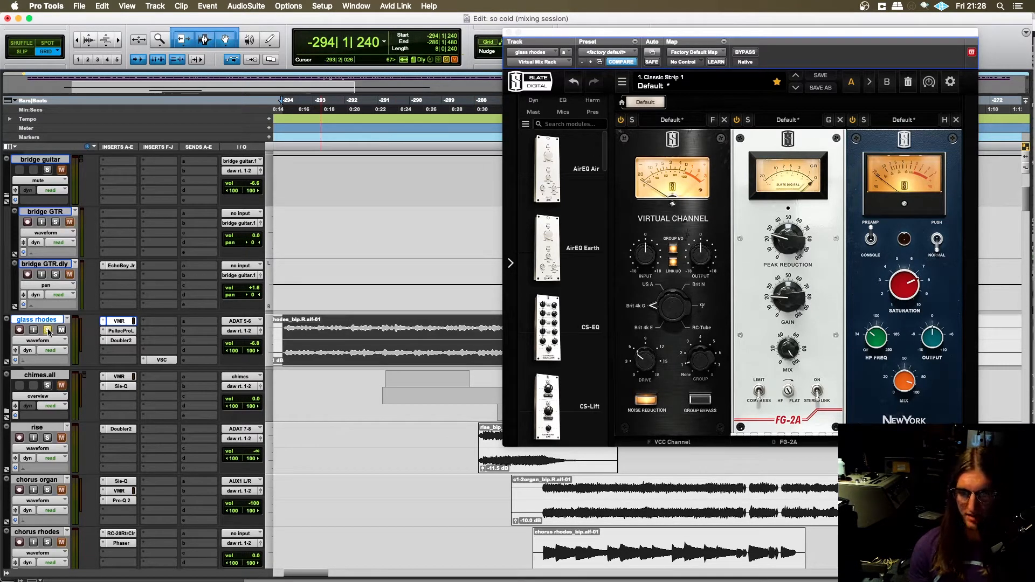
key("space")
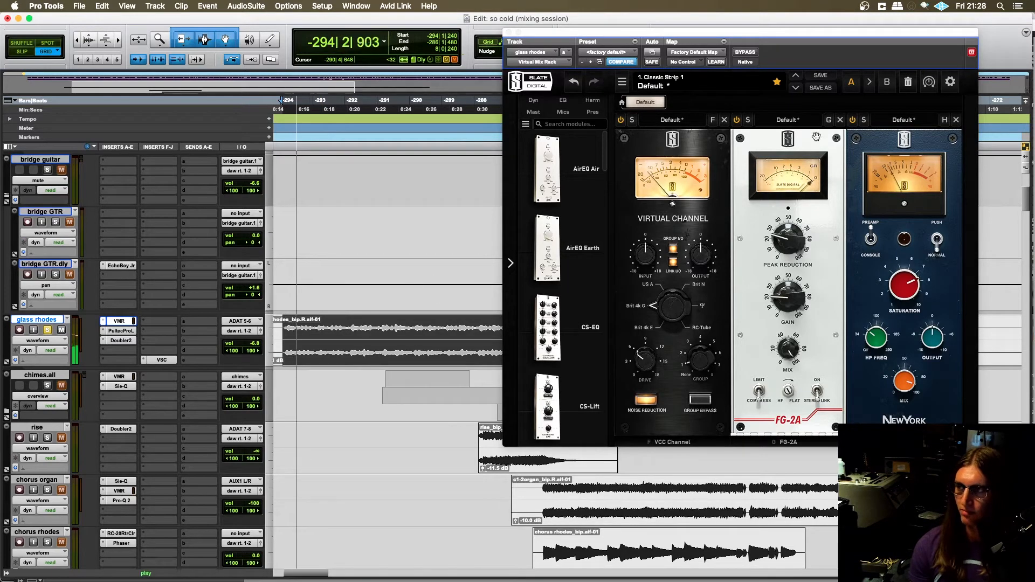
left_click_drag(768, 34, 554, 49)
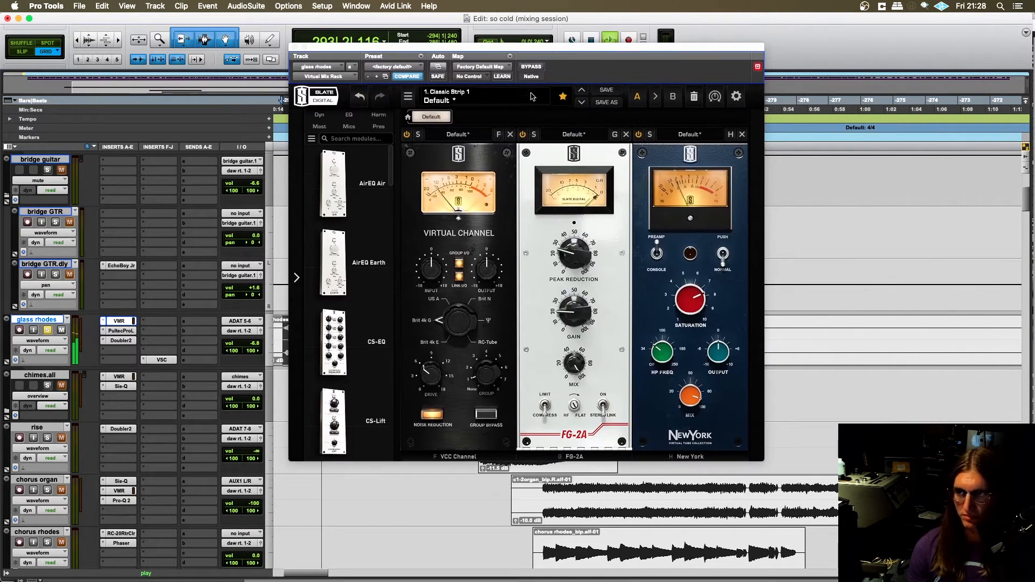
left_click(638, 134)
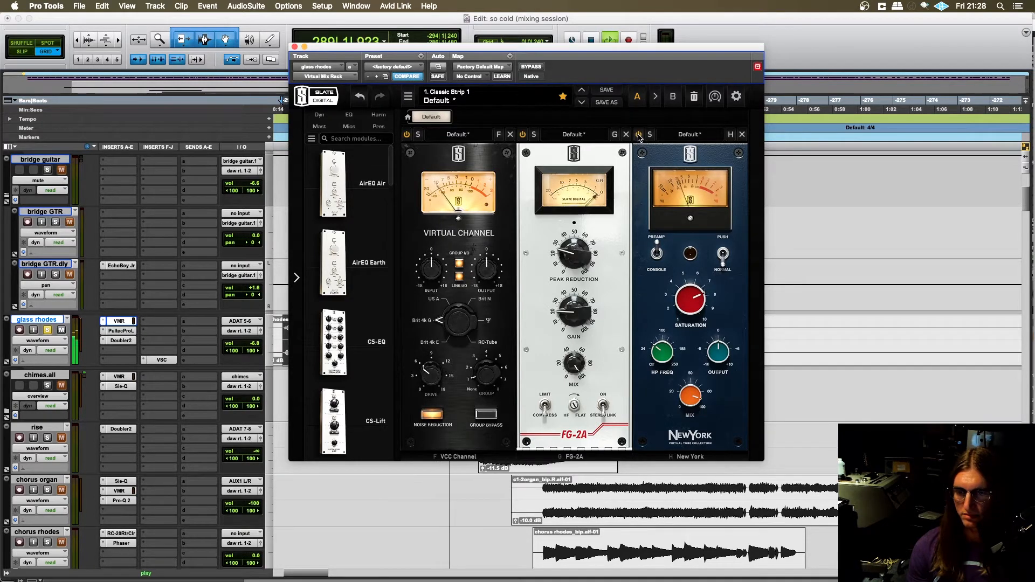
key("space")
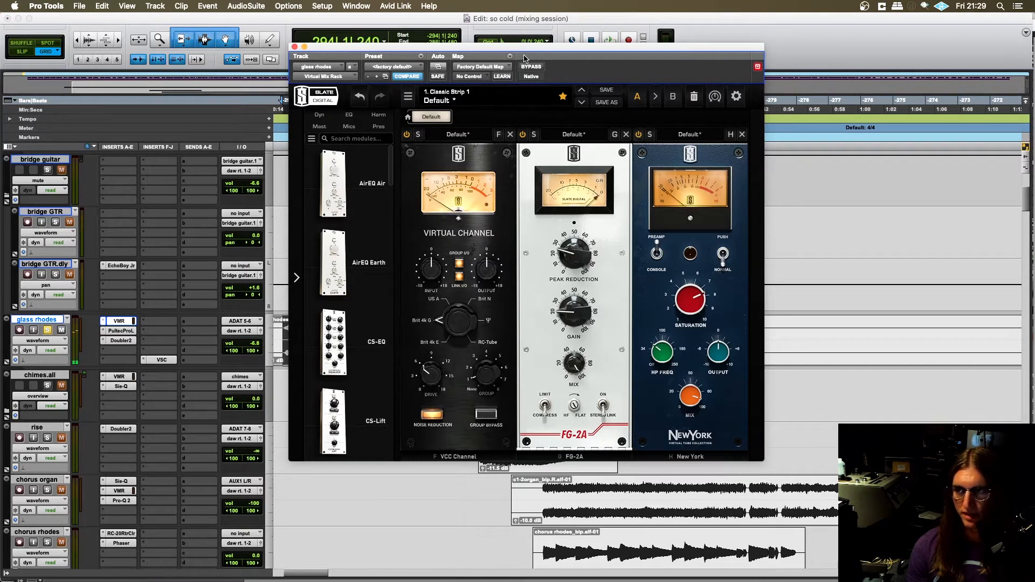
- Move the VMR window aside and try a higher saturation on the New York module while the glass rhodes plays
left_click_drag(524, 49, 538, 54)
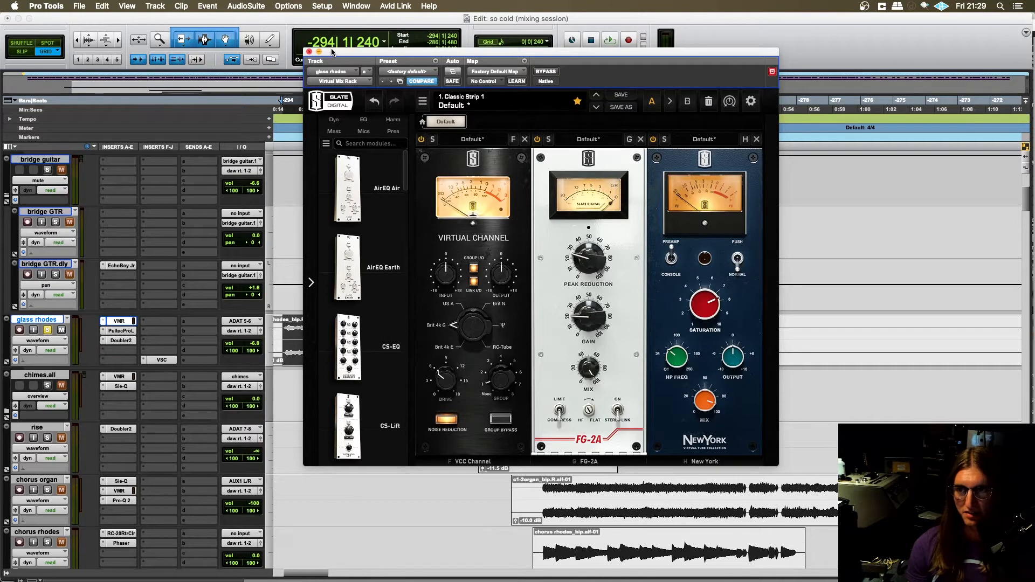
left_click_drag(333, 52, 399, 59)
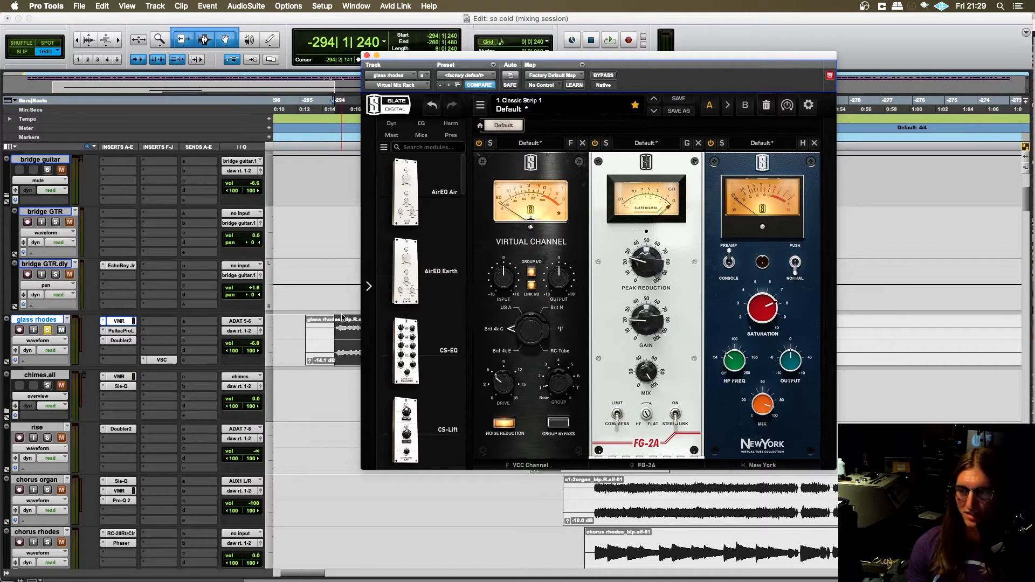
scroll(350, 337, "right", 2)
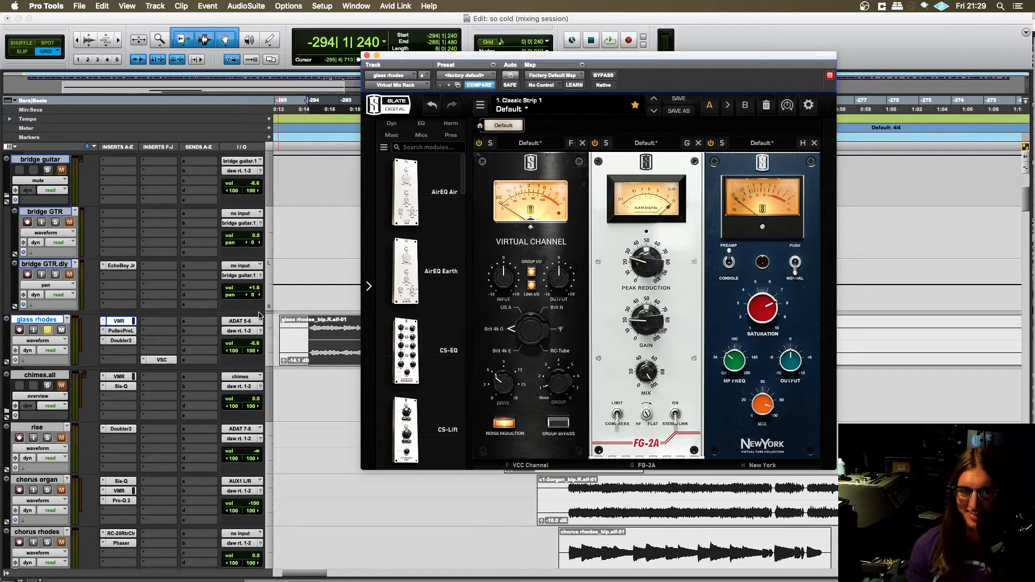
scroll(338, 344, "right", 2)
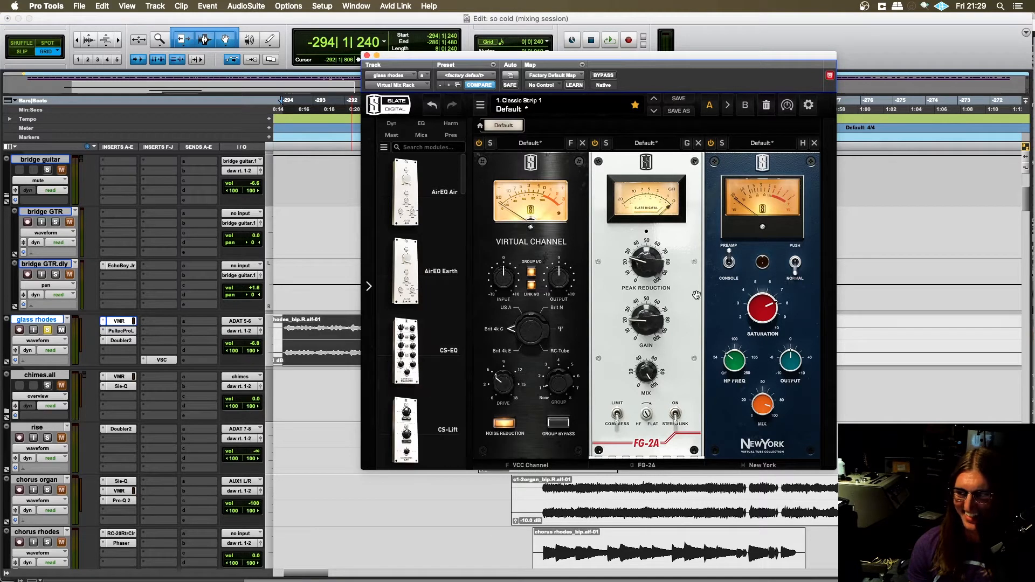
key("space")
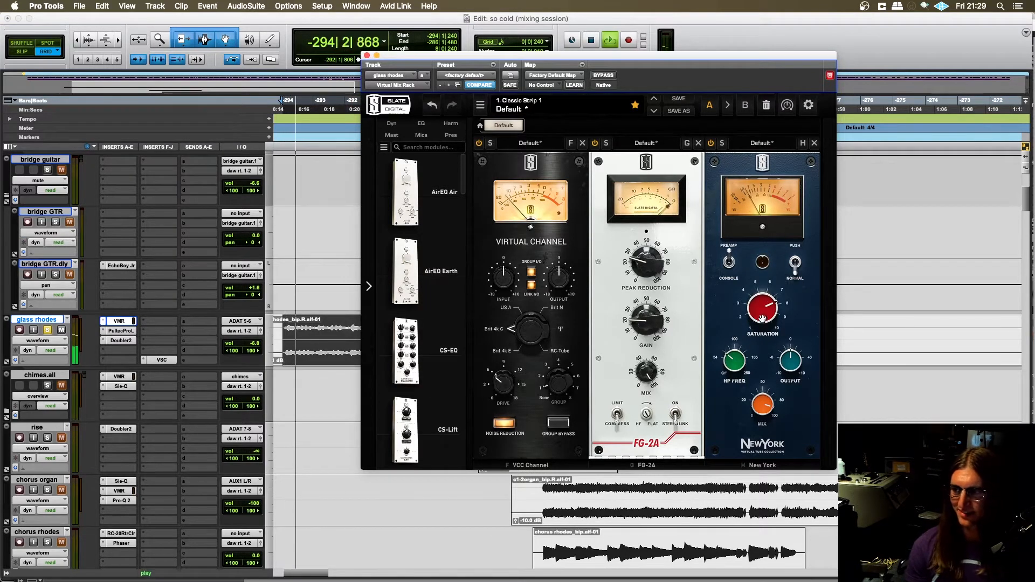
left_click_drag(761, 318, 754, 356)
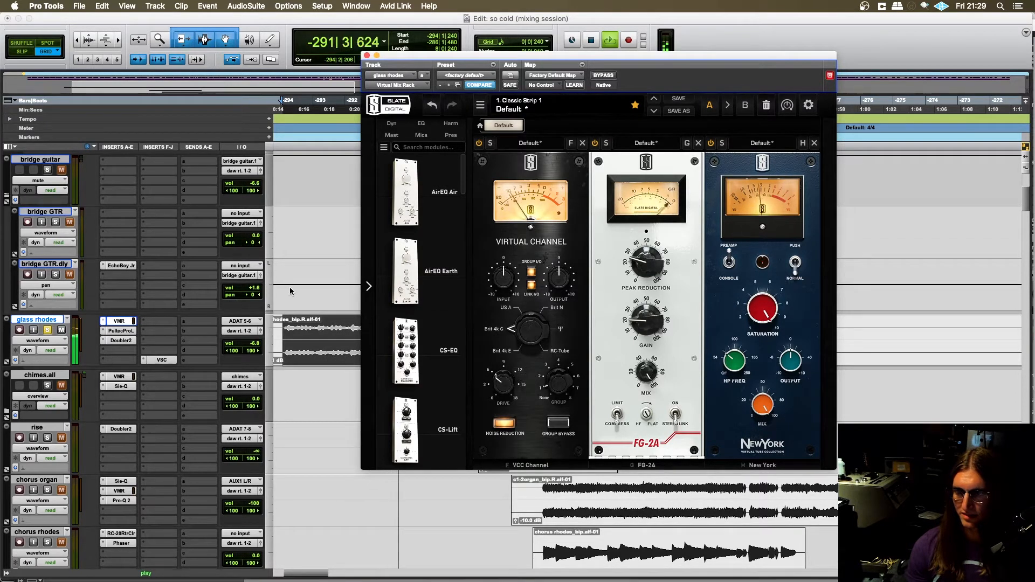
key("space")
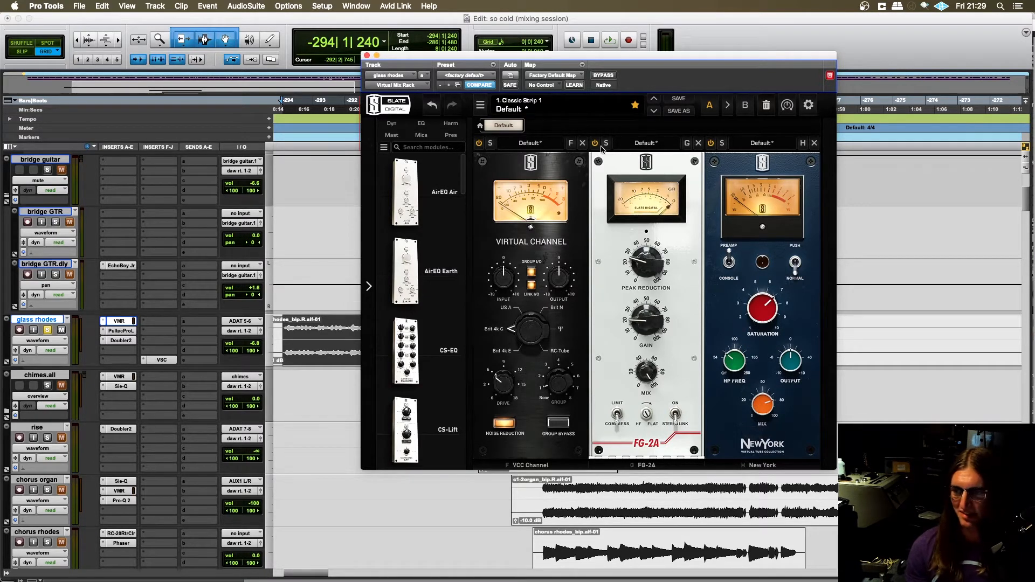
- Play the glass rhodes once more through the VMR, close its window, and stop playback
key("space")
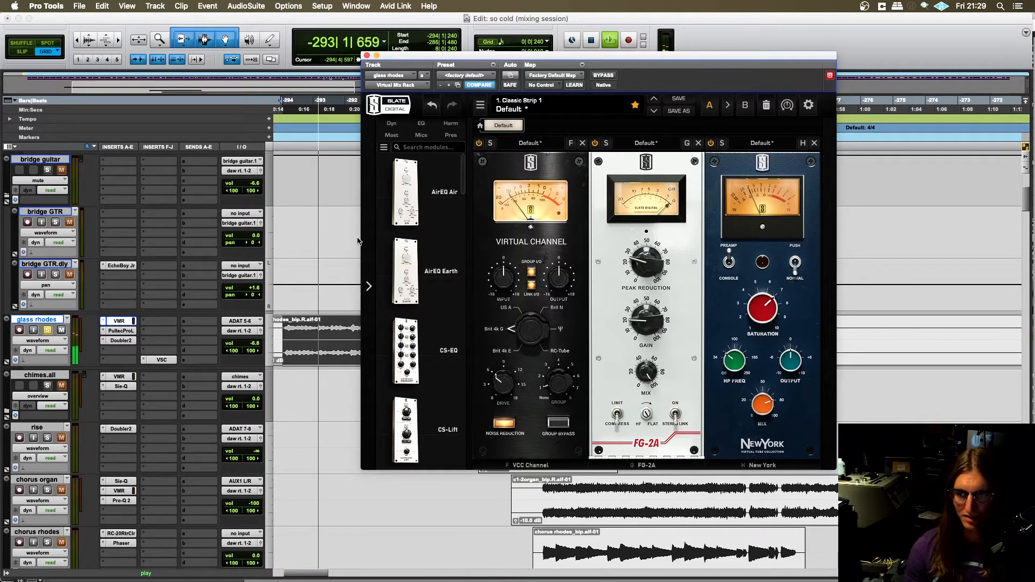
left_click(367, 55)
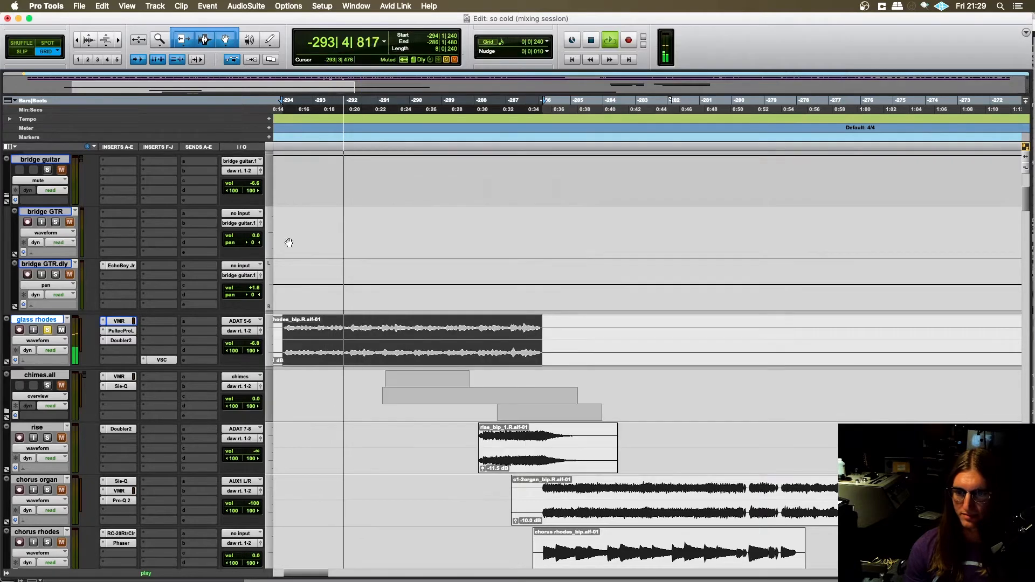
key("space")
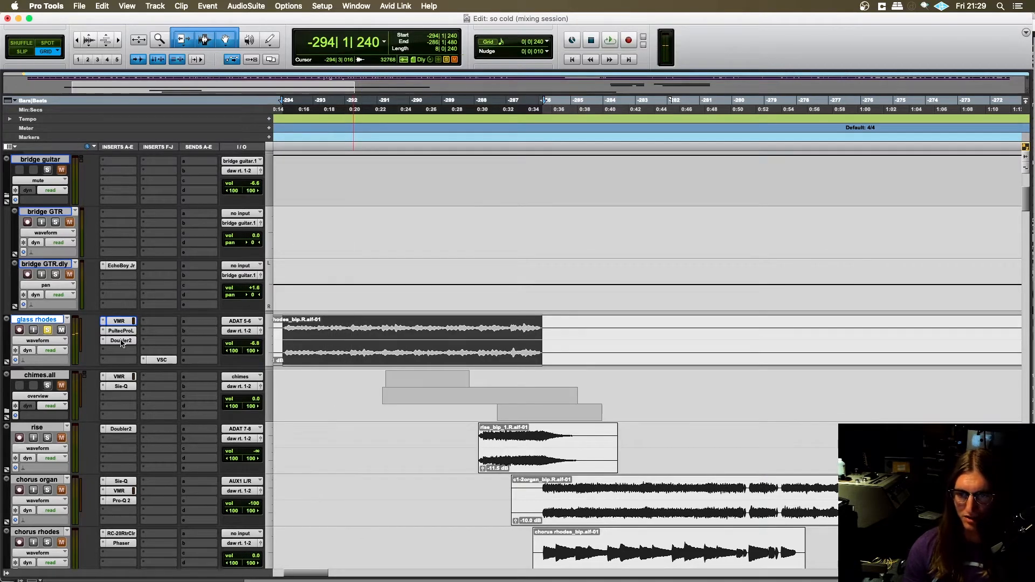
- Open the Doubler2 insert on the glass rhodes track and move its window clear of the track controls
left_click(121, 341)
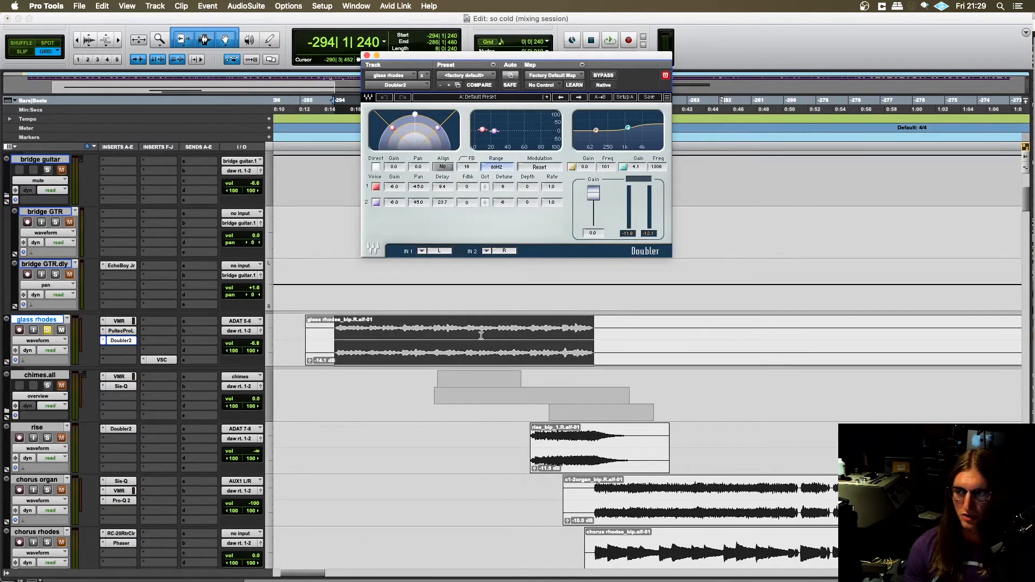
scroll(480, 335, "up", 5)
scroll(474, 332, "down", 4)
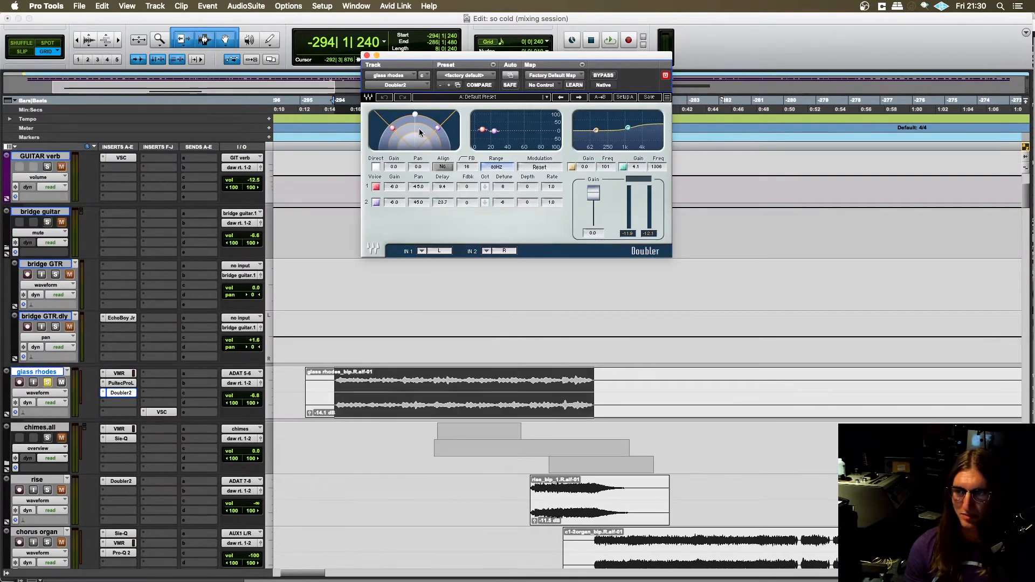
left_click_drag(439, 56, 383, 105)
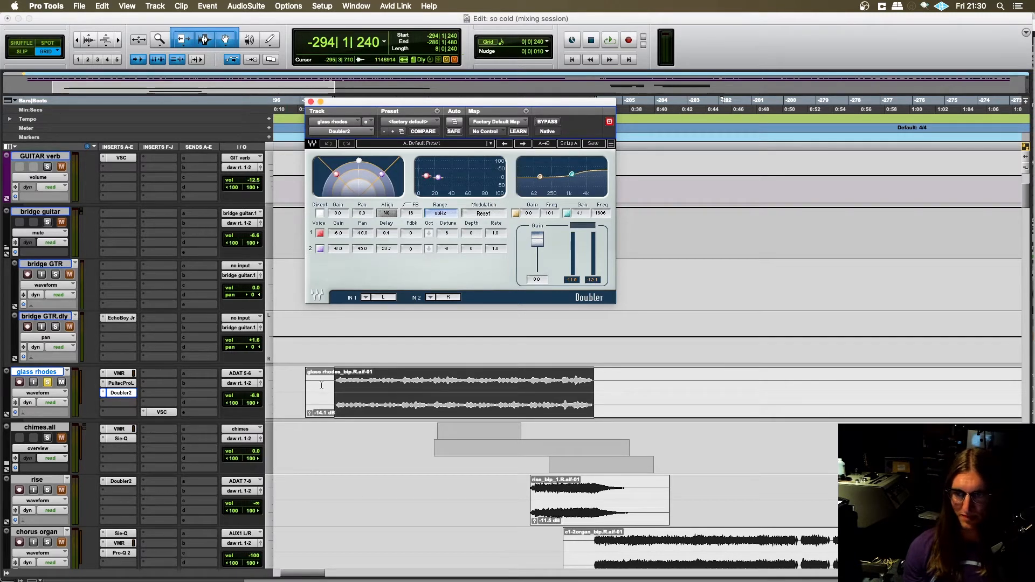
- Compare the glass rhodes with Doubler2 bypassed and active during playback, then review the plug-in once more and close it
key("space")
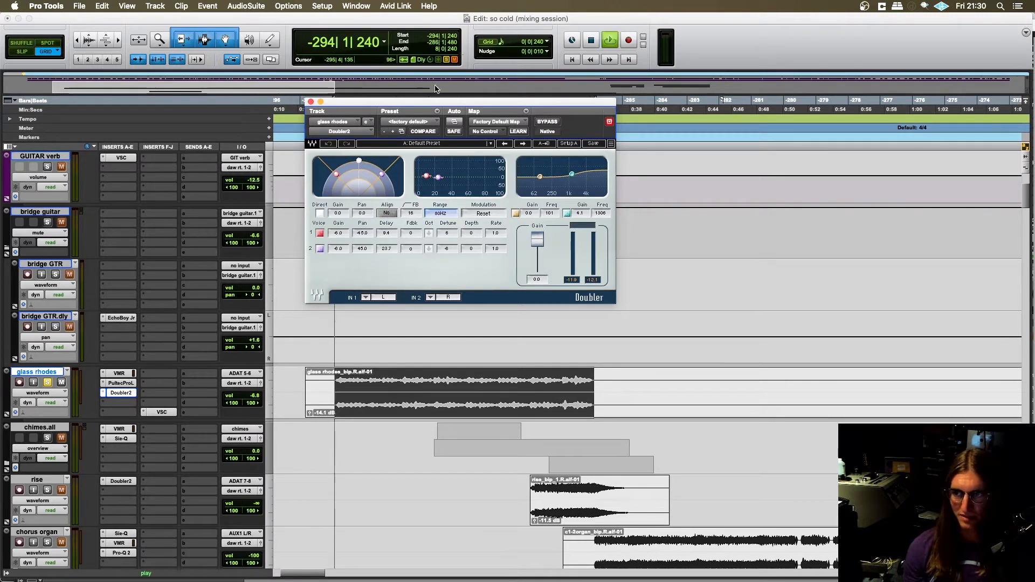
left_click(546, 123)
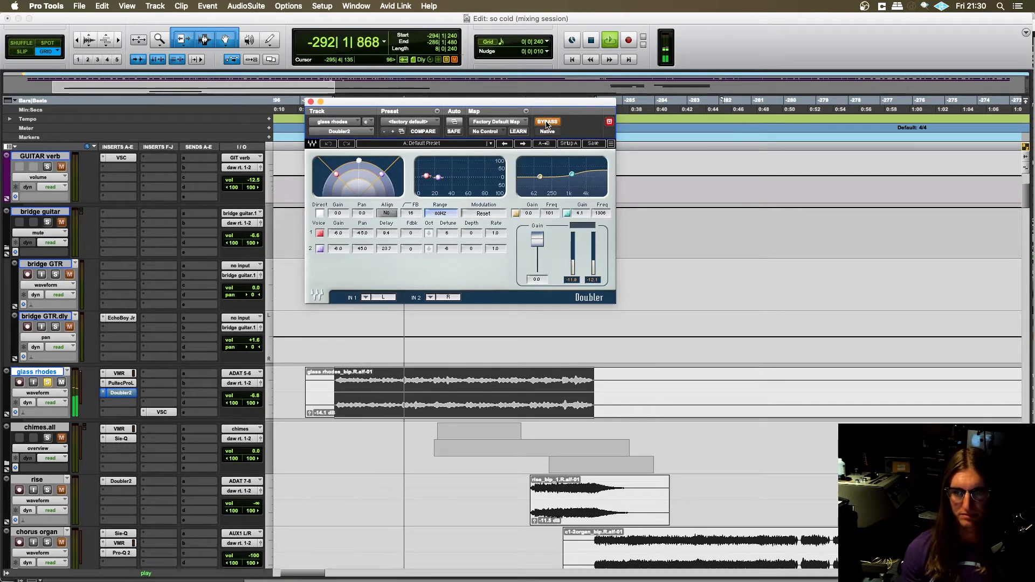
left_click(546, 123)
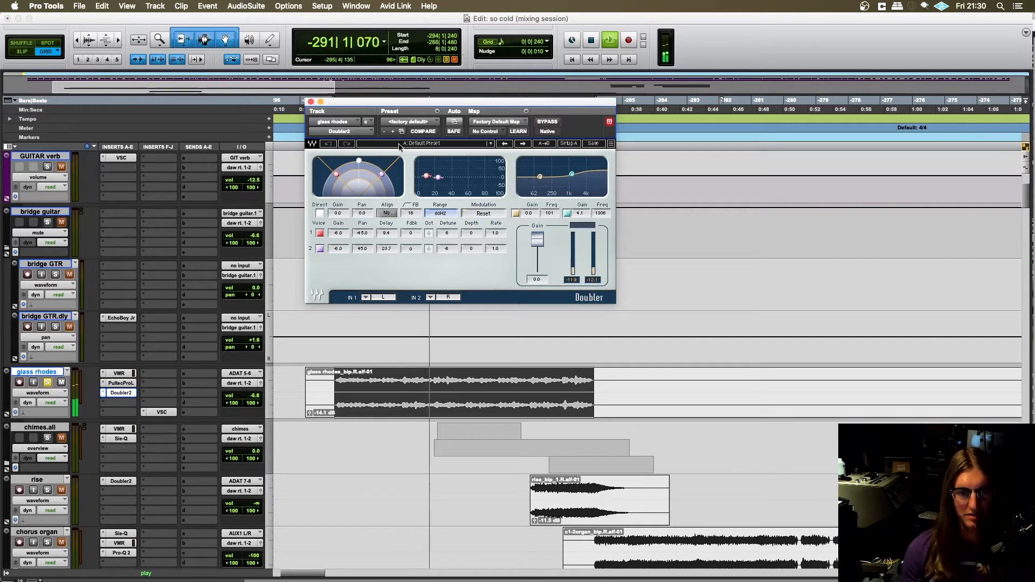
left_click(310, 102)
key("space")
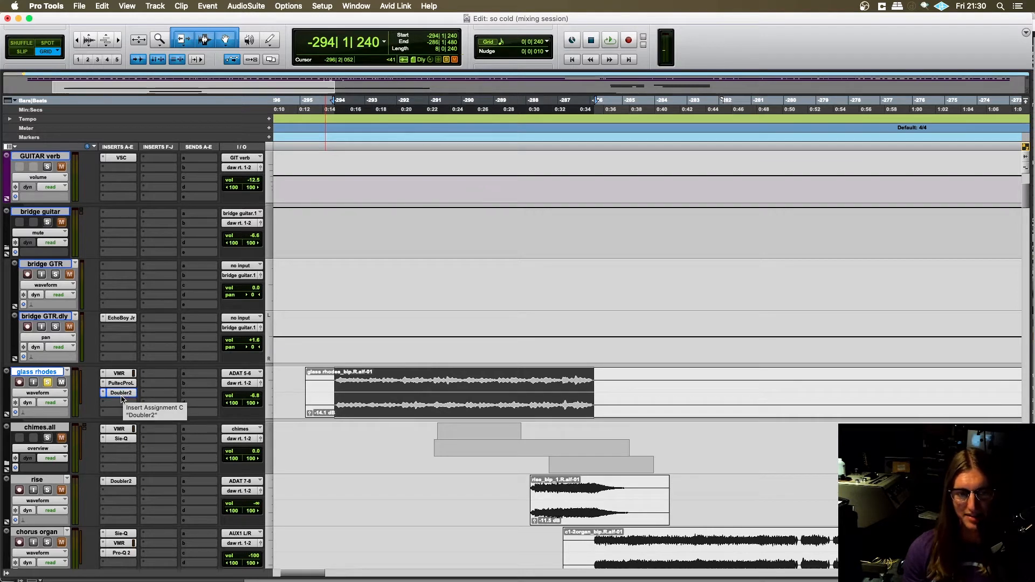
left_click(121, 393)
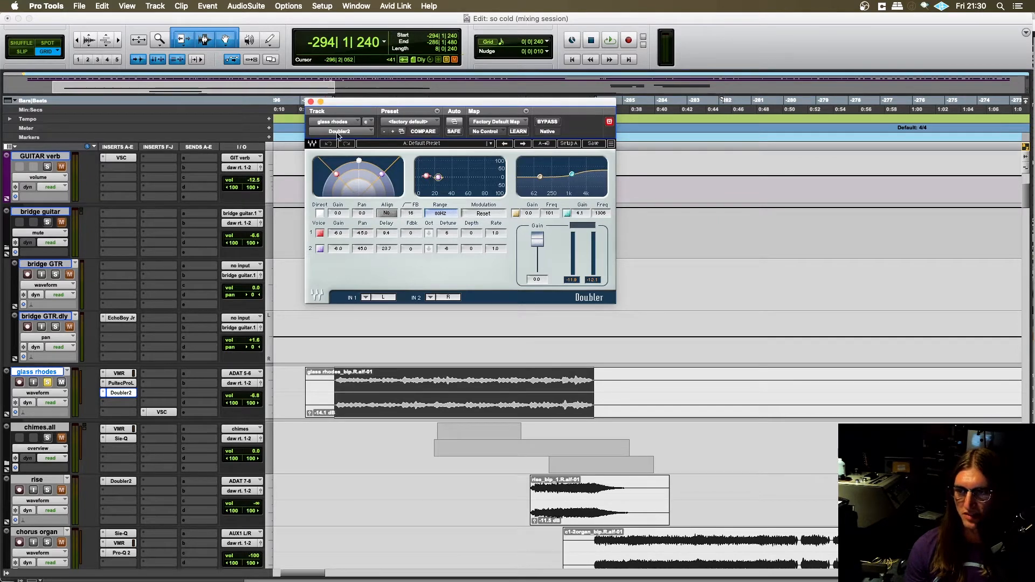
left_click(311, 102)
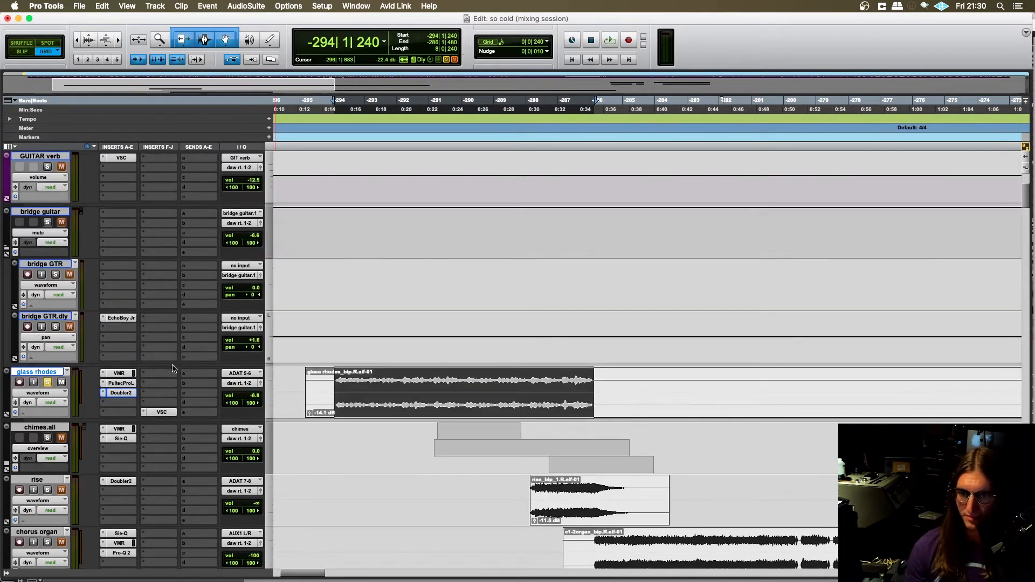
- Place the playback position at -297|2|720 on the glass rhodes track, ahead of its clip, and play the passage without solo
scroll(265, 368, "down", 2)
left_click(338, 378)
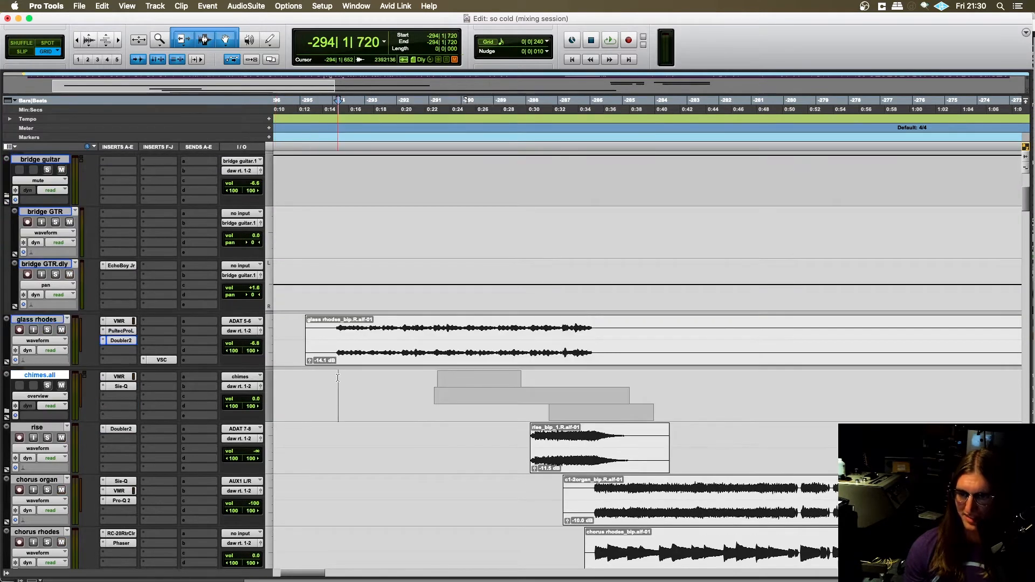
key("super+bracketleft")
key("super+bracketleft")
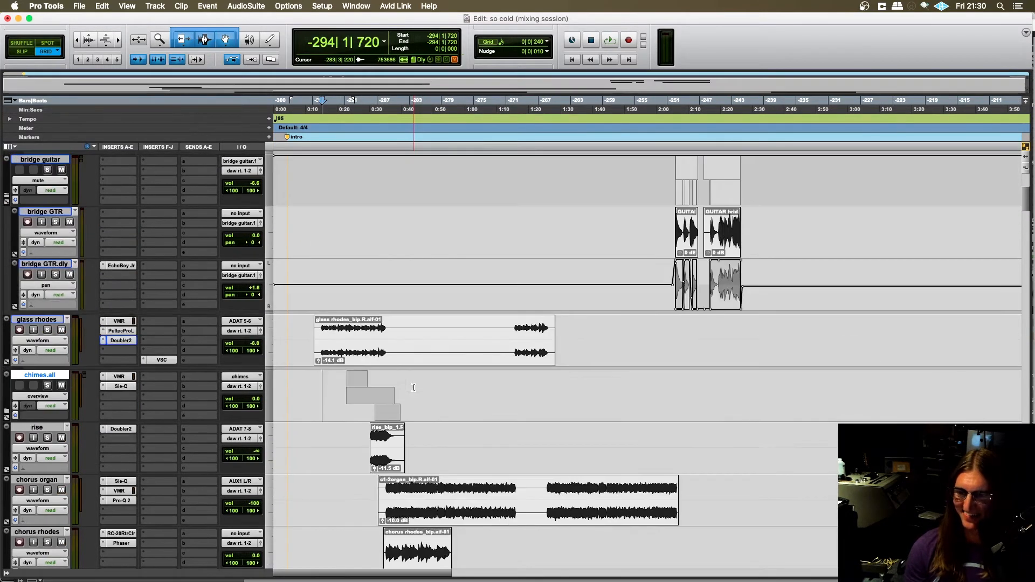
left_click(295, 333)
key("super+bracketright")
key("super+bracketright")
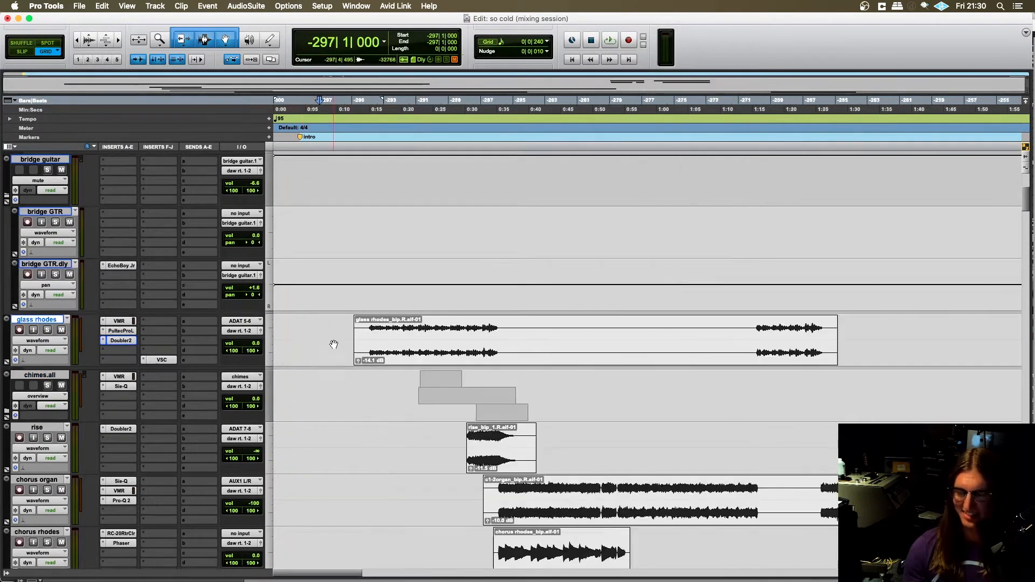
scroll(379, 328, "right", 3)
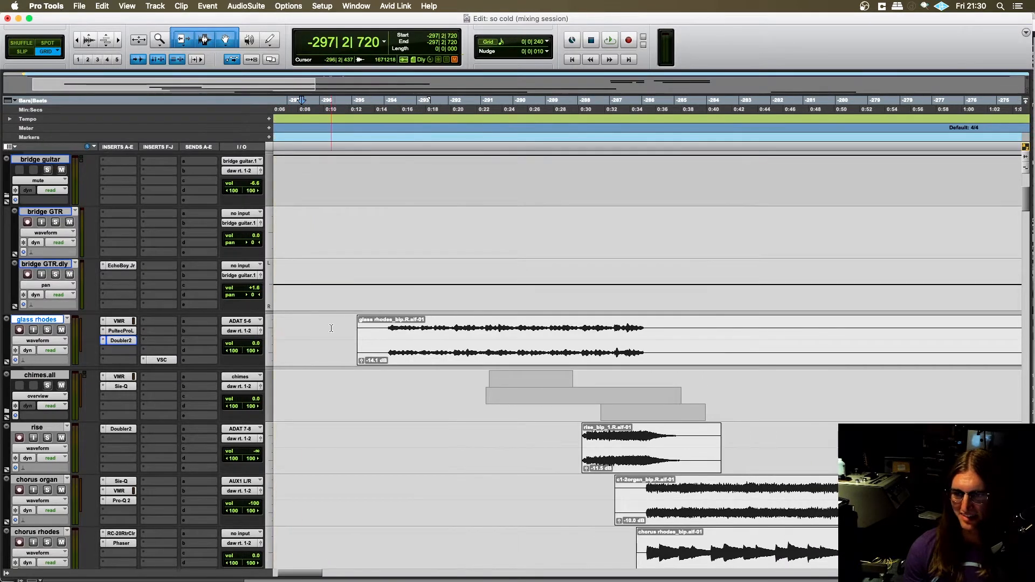
key("space")
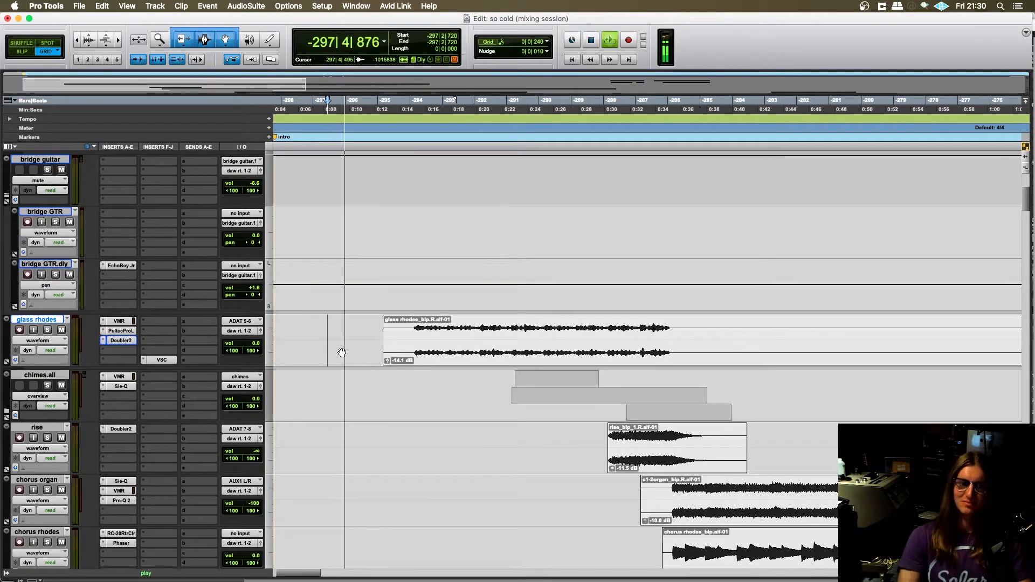
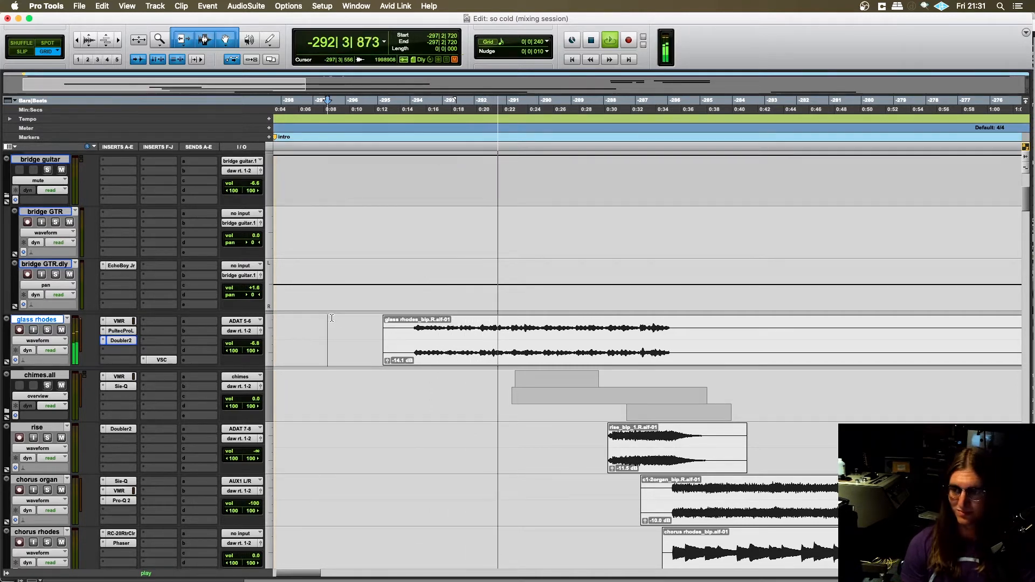
- Follow the full-mix playback through the glass rhodes and chimes.all passage, then stop it
key("r")
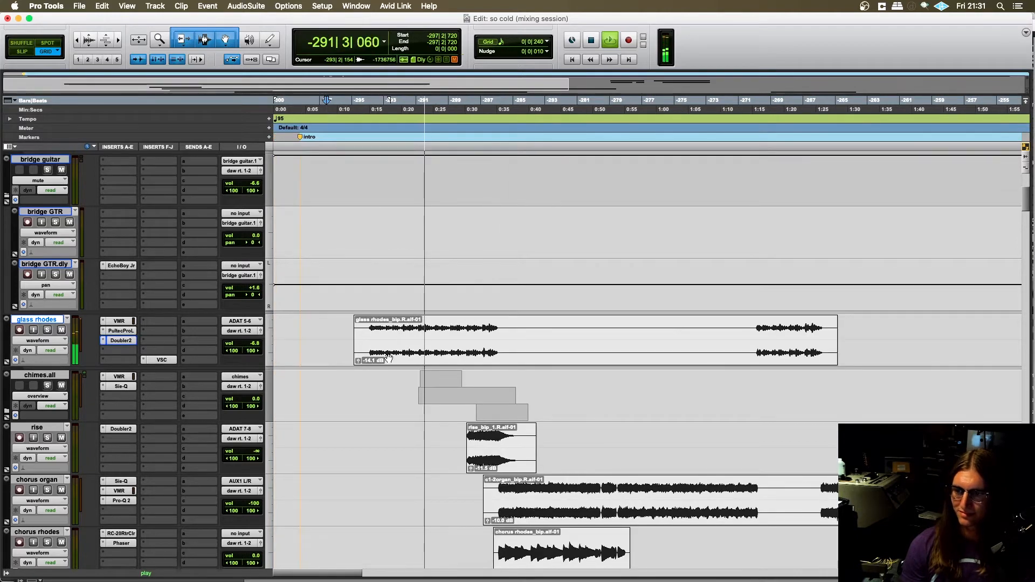
scroll(388, 354, "down", 4)
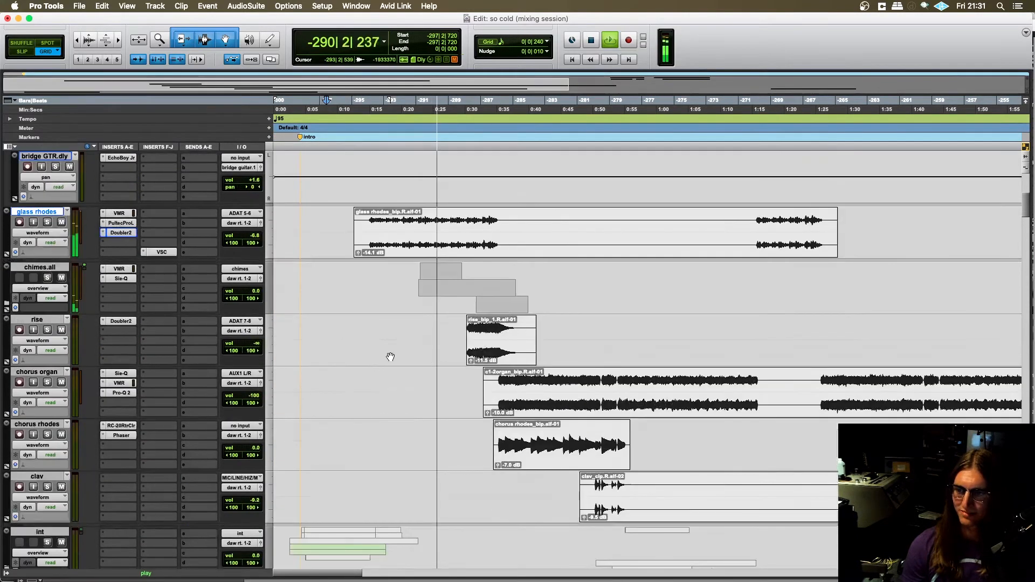
key("t")
scroll(392, 365, "right", 5)
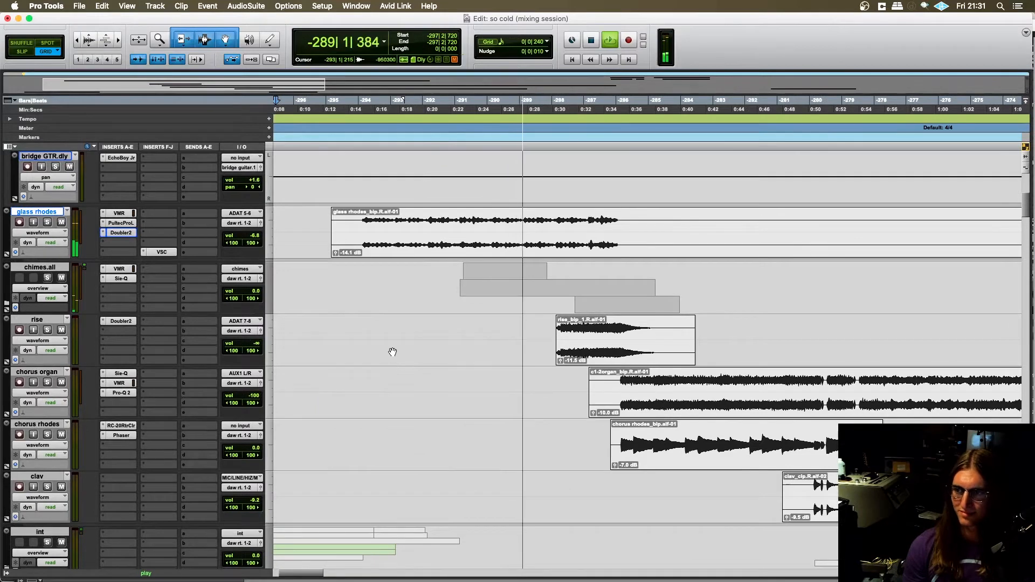
scroll(393, 361, "up", 2)
scroll(393, 353, "left", 2)
scroll(393, 351, "right", 3)
scroll(394, 351, "right", 2)
key("space")
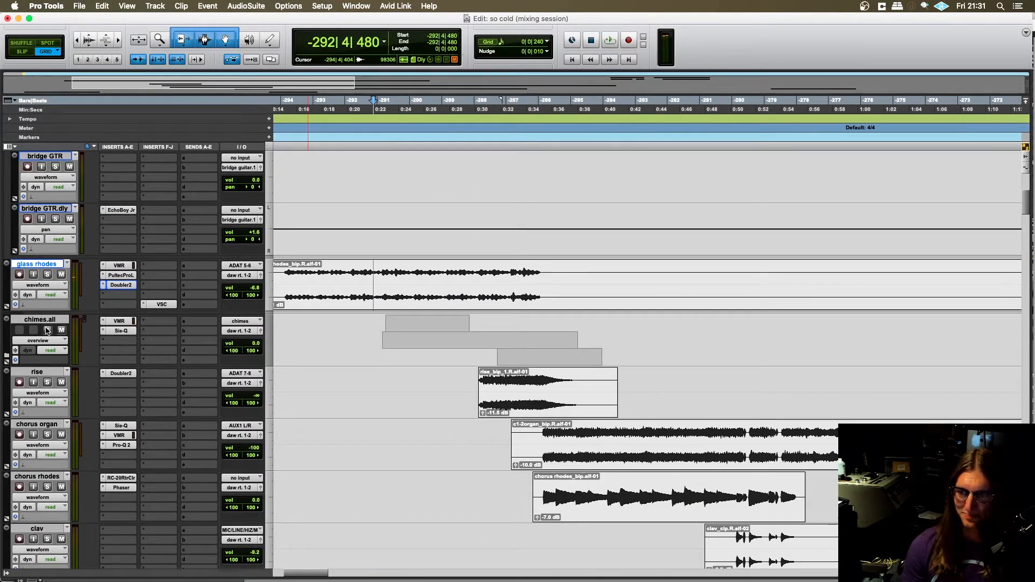
- Expand the chimes.all folder to show its celeste_bip, spacerhods_bp and chimes tracks, and solo the folder
left_click(7, 356)
scroll(231, 372, "down", 2)
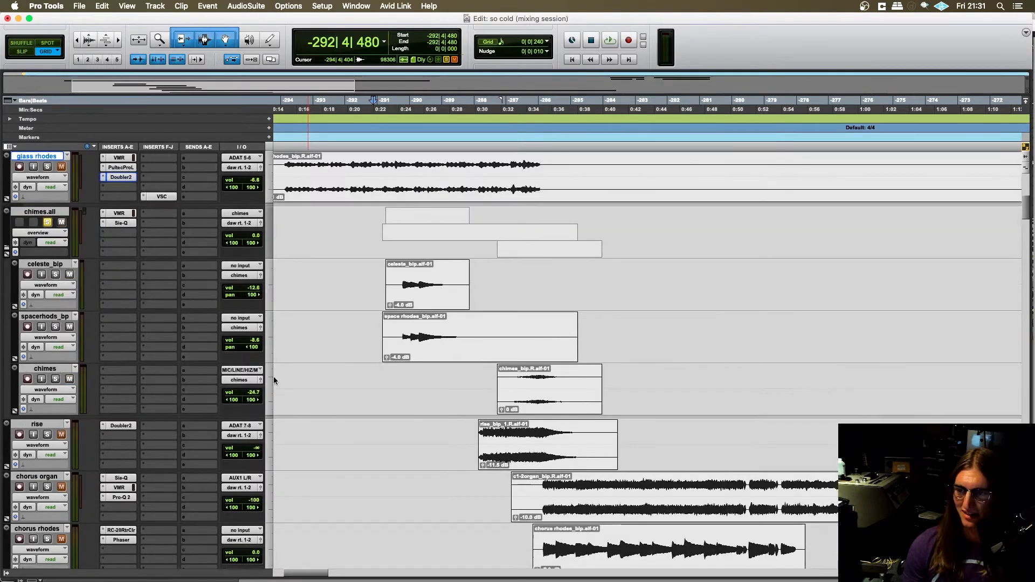
scroll(372, 357, "left", 1)
scroll(373, 356, "up", 2)
scroll(372, 354, "left", 1)
scroll(372, 354, "right", 2)
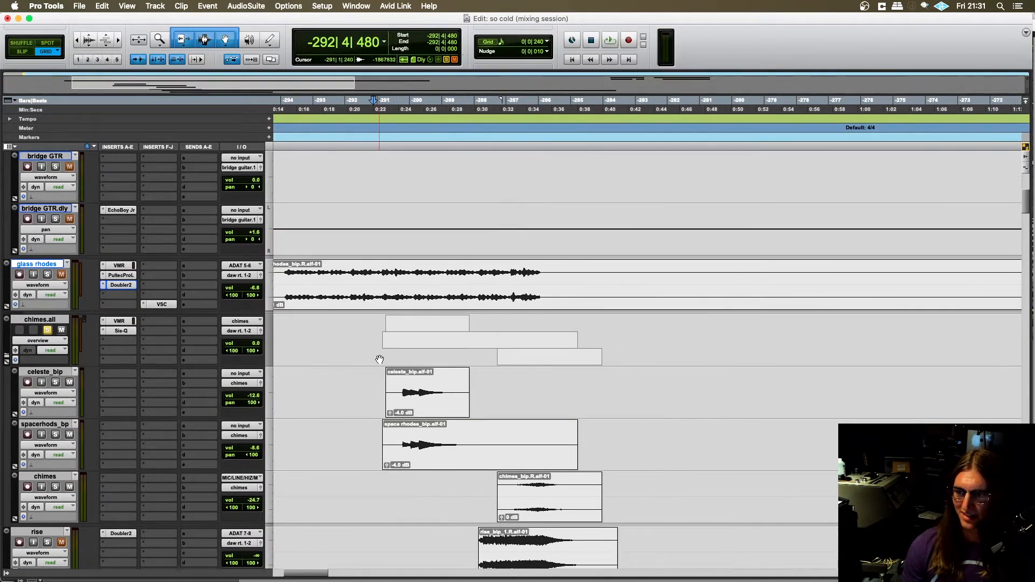
- Place the playback position at -292|4|480 on the celeste_bip track, just ahead of its clip
left_click(389, 378)
left_click(371, 381)
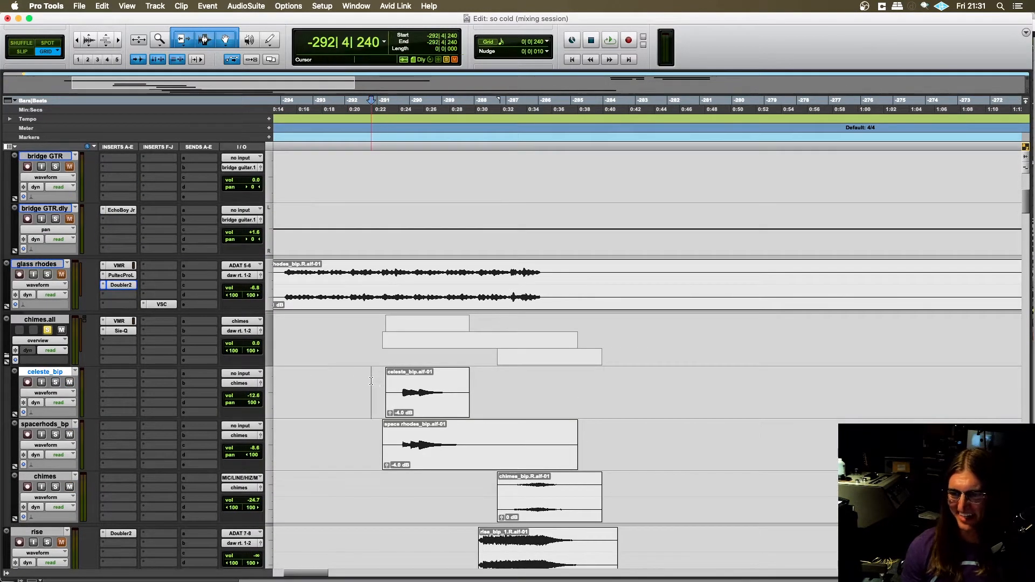
scroll(378, 366, "down", 1)
scroll(381, 356, "left", 2)
left_click(416, 331)
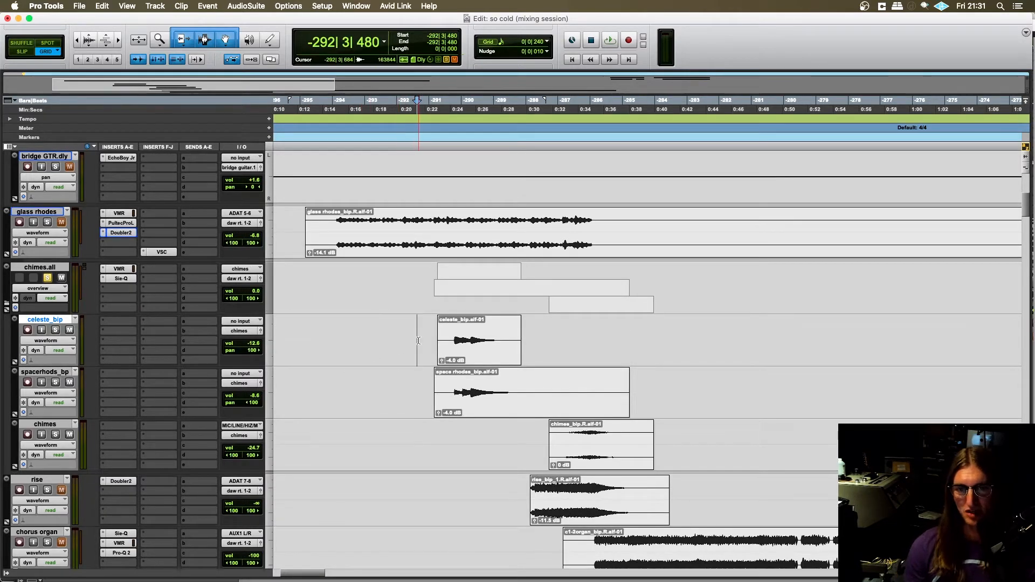
scroll(418, 339, "right", 1)
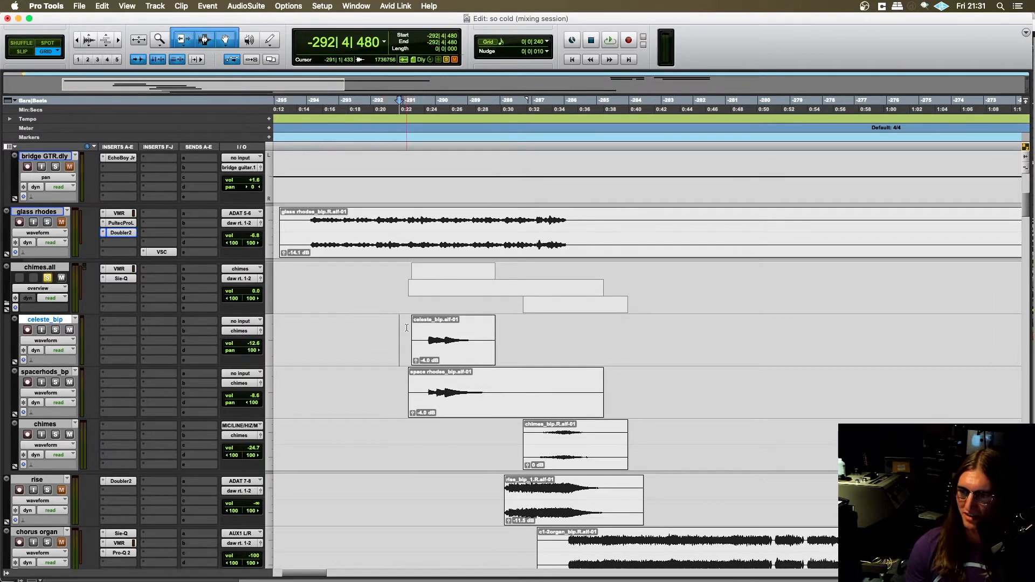
- Play the soloed chimes.all folder together with the glass rhodes soloed, then stop playback
key("space")
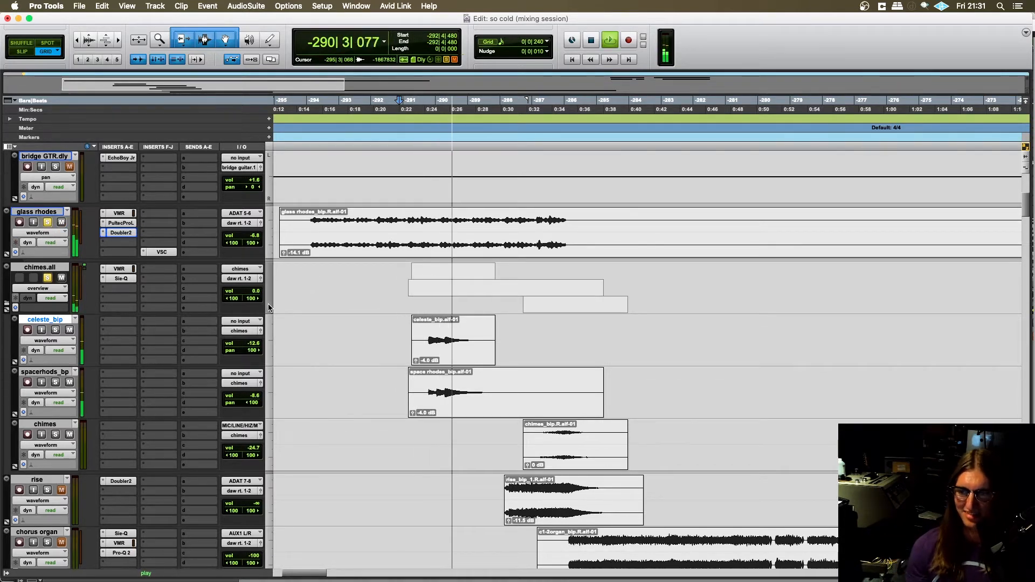
scroll(321, 329, "up", 2)
scroll(322, 329, "down", 3)
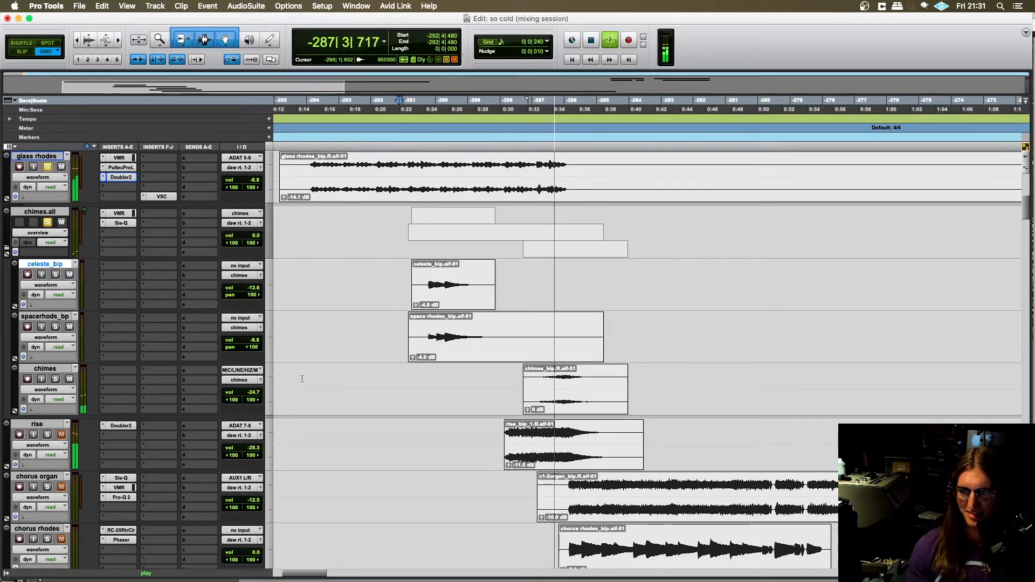
key("space")
- Take chimes.all and the glass rhodes out of solo and place the playback position at -292|1|240 on chimes.all
left_click(48, 222)
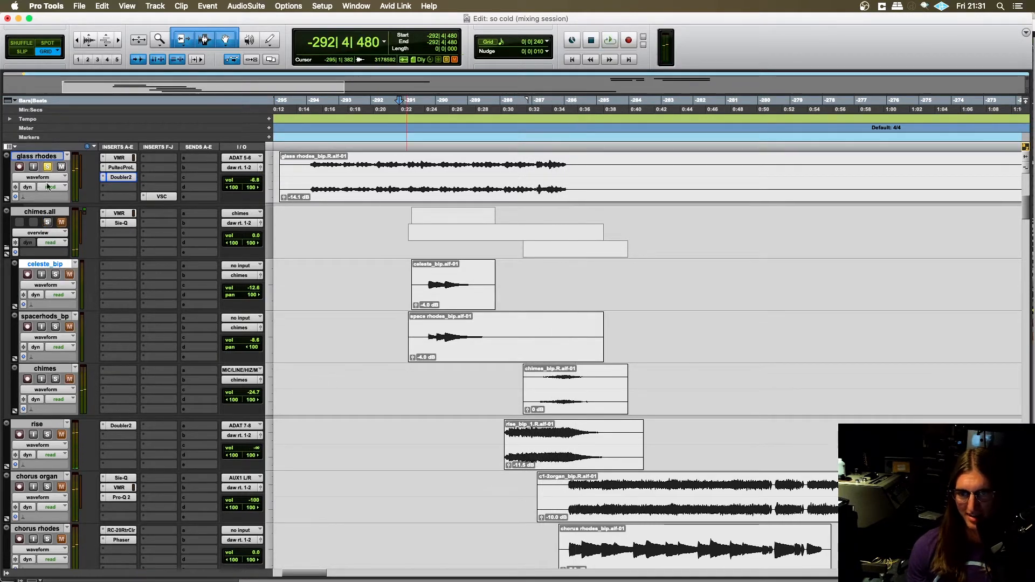
left_click(48, 167)
scroll(464, 347, "up", 2)
scroll(463, 347, "left", 2)
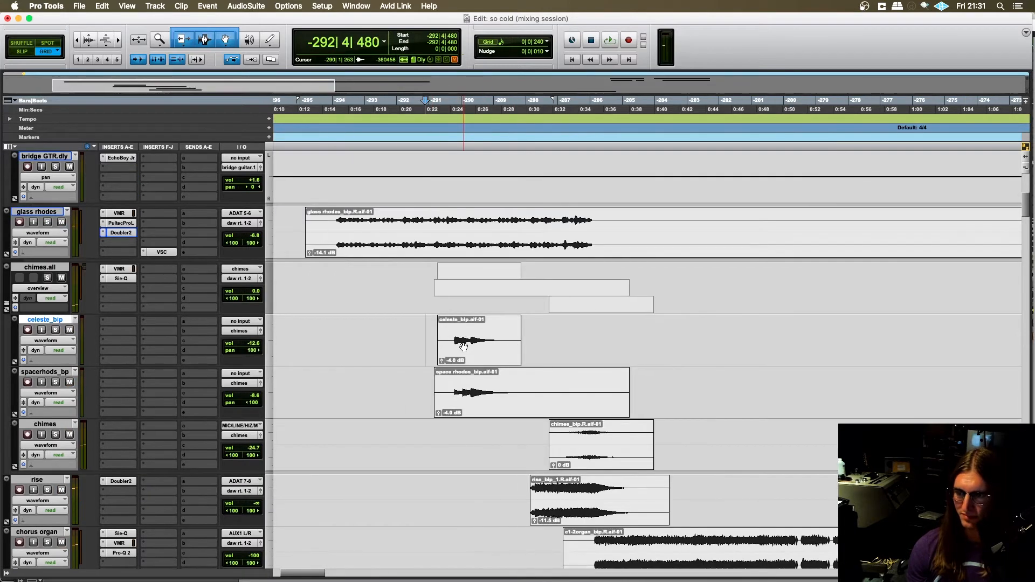
left_click(397, 281)
scroll(443, 375, "down", 4)
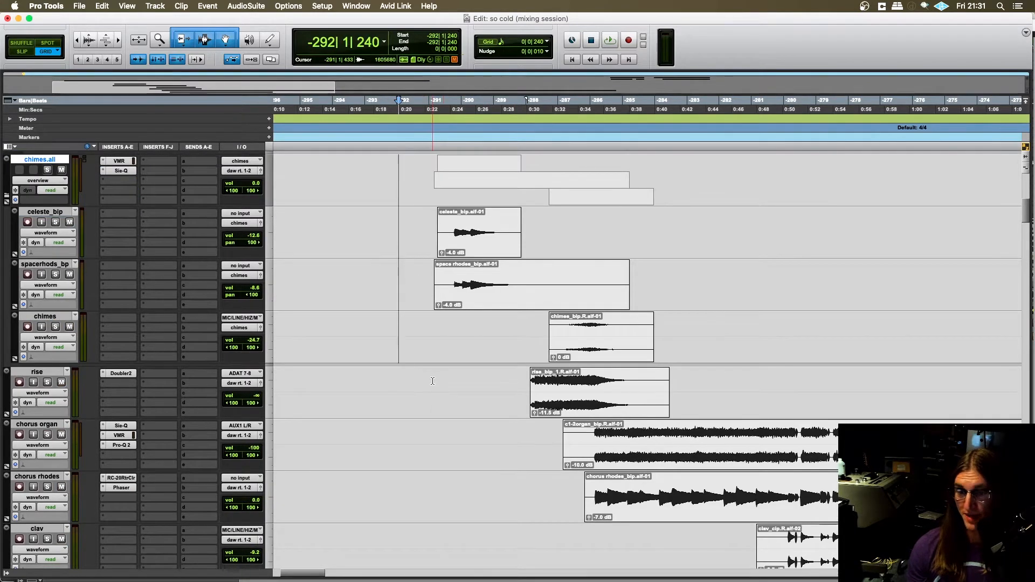
scroll(410, 375, "up", 4)
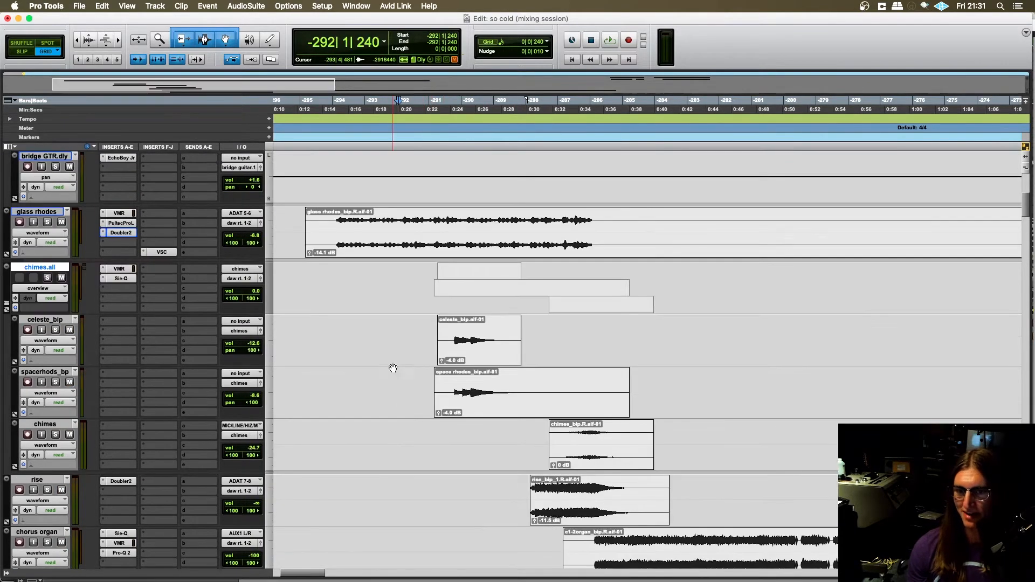
- Collapse the chimes.all folder and place the playback position at -292|4|000, ahead of its first clip
left_click(7, 303)
scroll(433, 285, "down", 2)
left_click(420, 217)
scroll(431, 253, "right", 2)
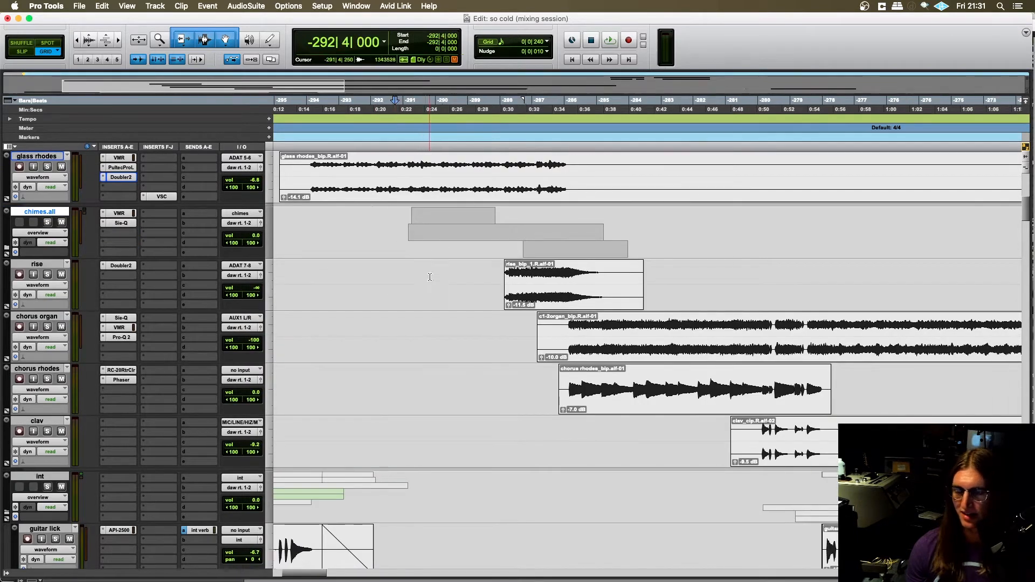
- Look through the session's other tracks, from the intro and bridge parts up to the bass and guitar, and return to the glass rhodes
scroll(452, 291, "left", 1)
scroll(452, 291, "up", 2)
scroll(453, 288, "left", 3)
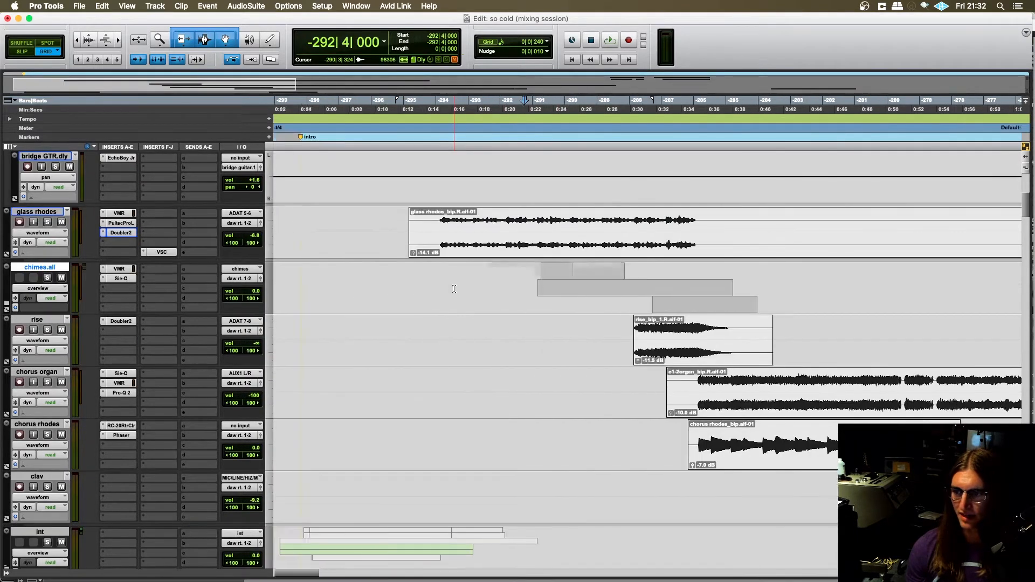
scroll(452, 291, "down", 15)
scroll(924, 347, "down", 10)
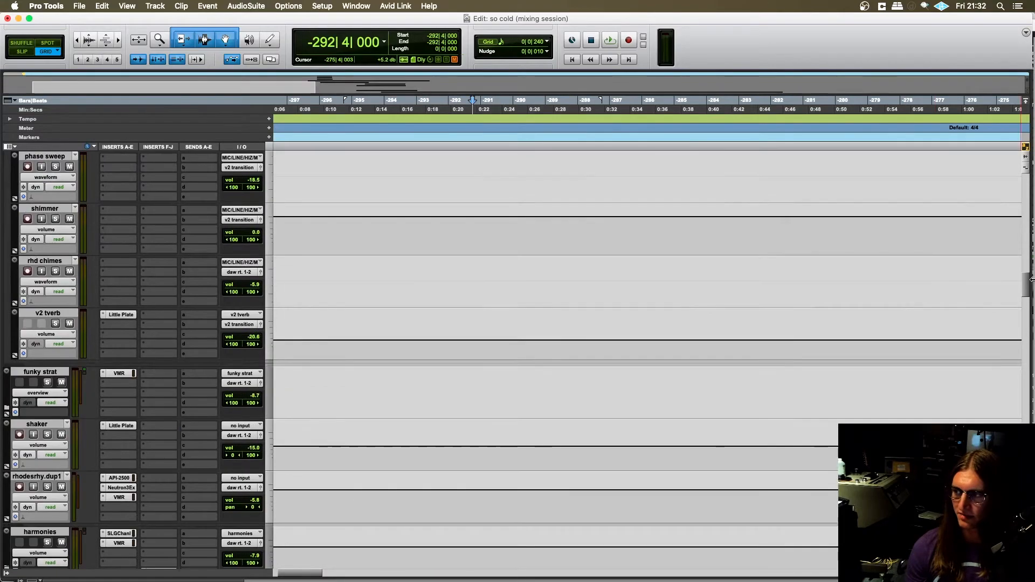
scroll(647, 350, "up", 15)
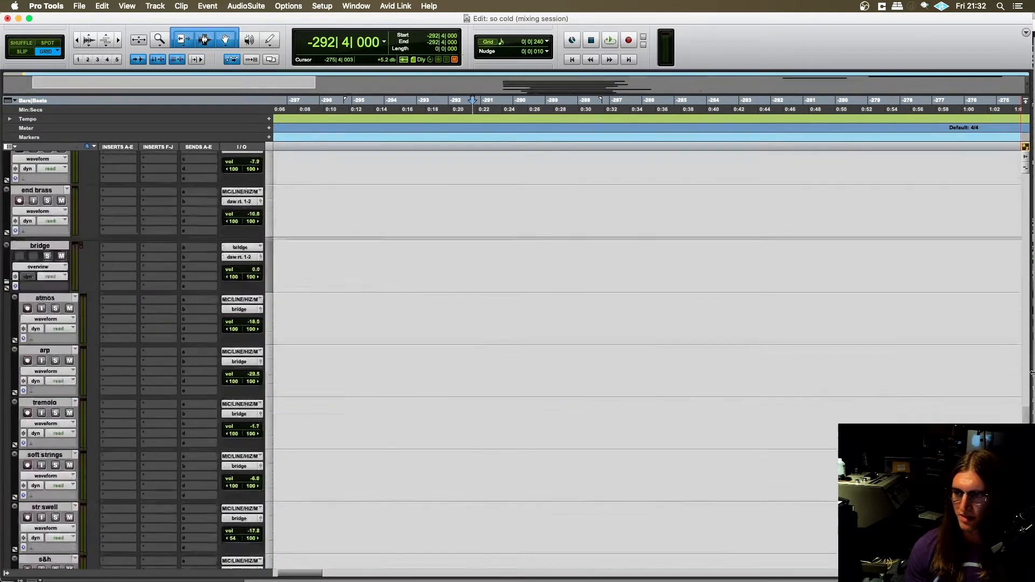
scroll(515, 333, "up", 1)
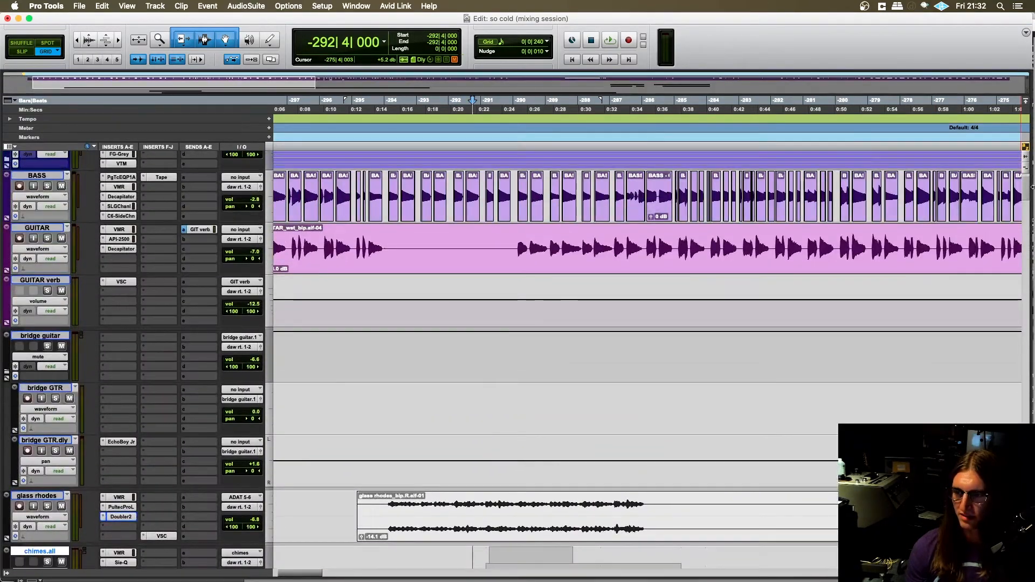
scroll(515, 333, "down", 5)
scroll(419, 321, "right", 3)
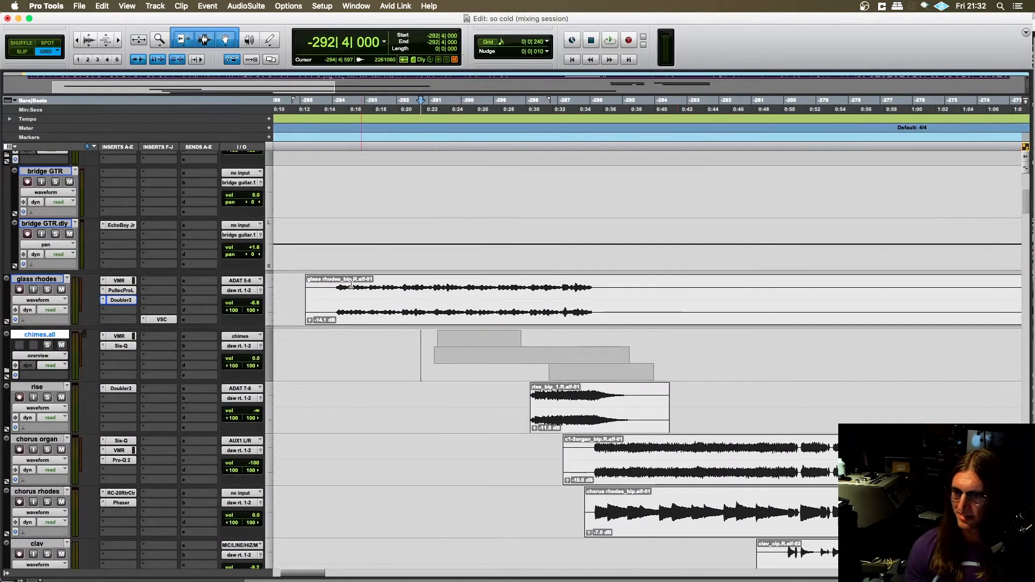
- Place the playback position at -293|4|480 in the glass rhodes clip and play the chimes.all entry in the full mix
left_click(337, 284)
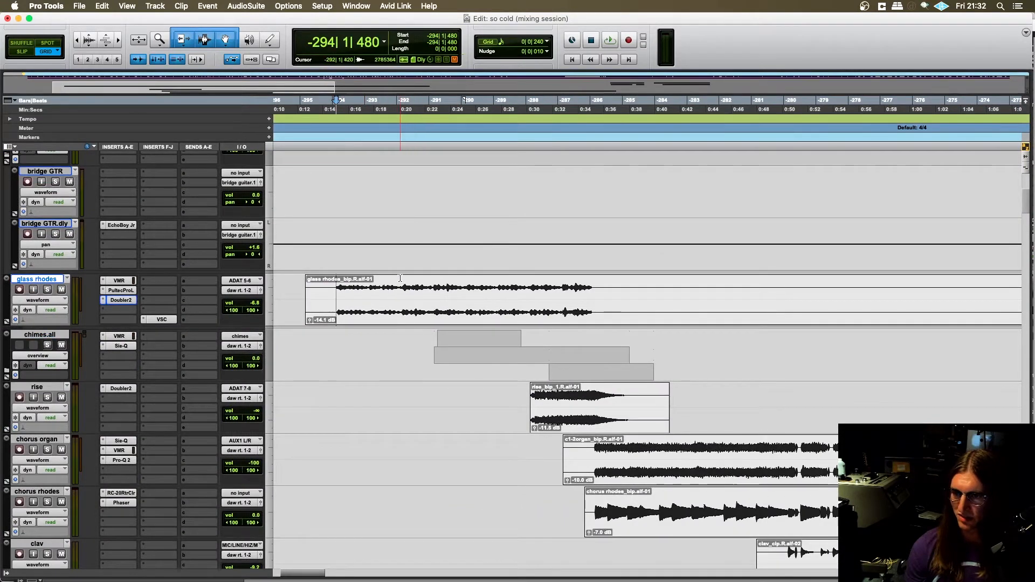
scroll(399, 284, "right", 1)
scroll(410, 286, "left", 2)
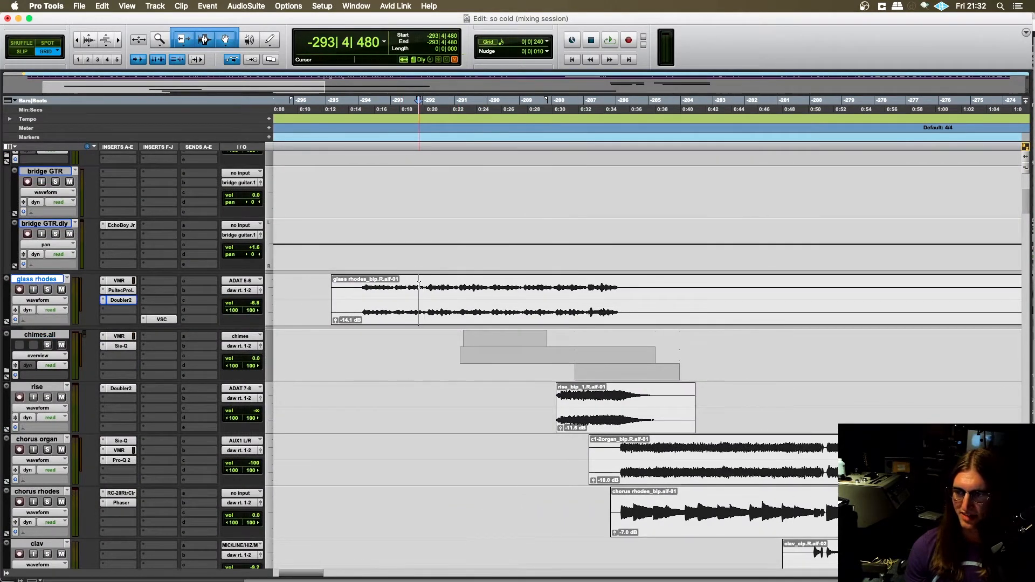
key("space")
scroll(410, 377, "right", 4)
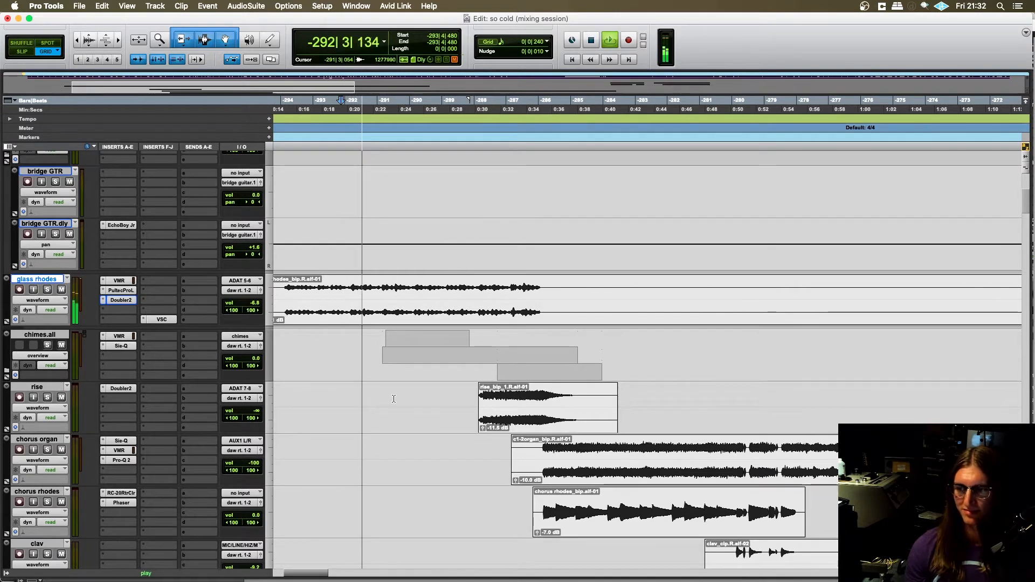
scroll(394, 399, "right", 3)
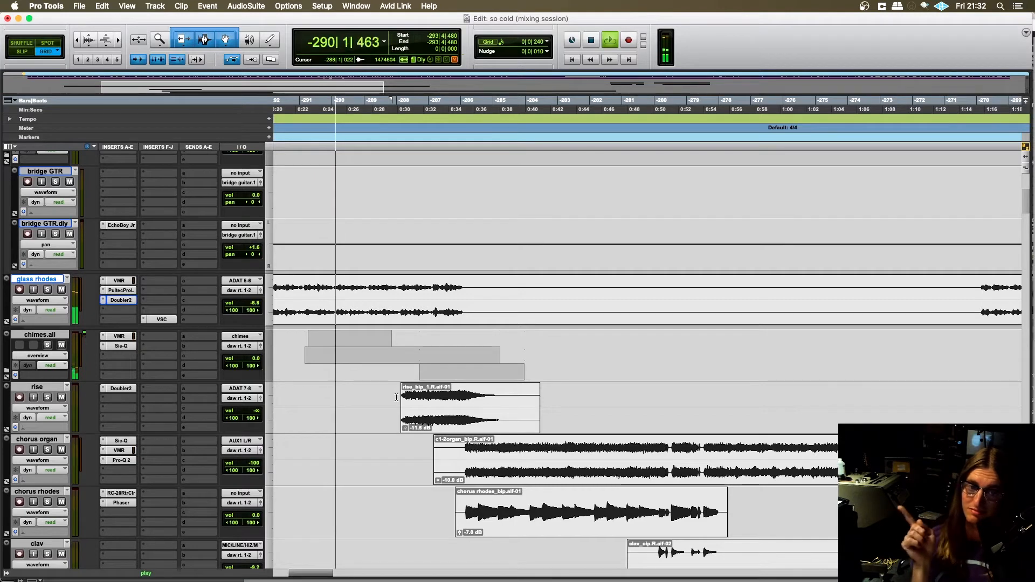
scroll(448, 385, "left", 2)
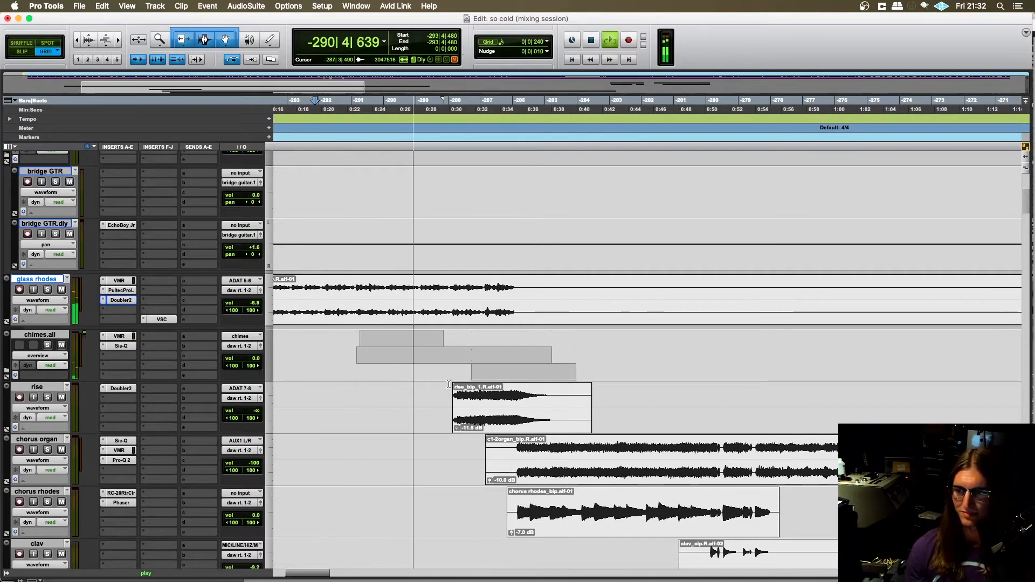
scroll(448, 384, "left", 2)
scroll(415, 387, "right", 1)
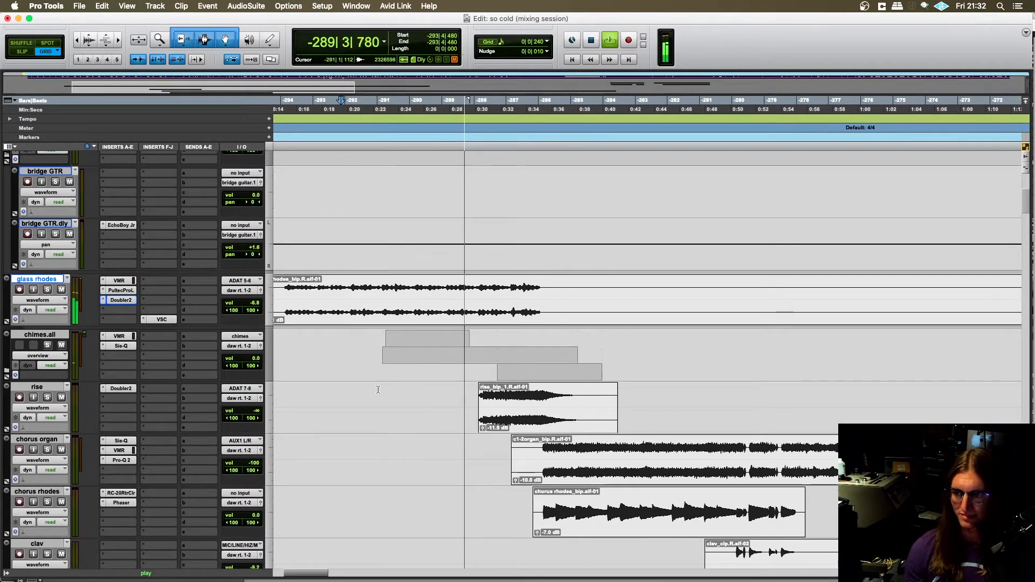
key("space")
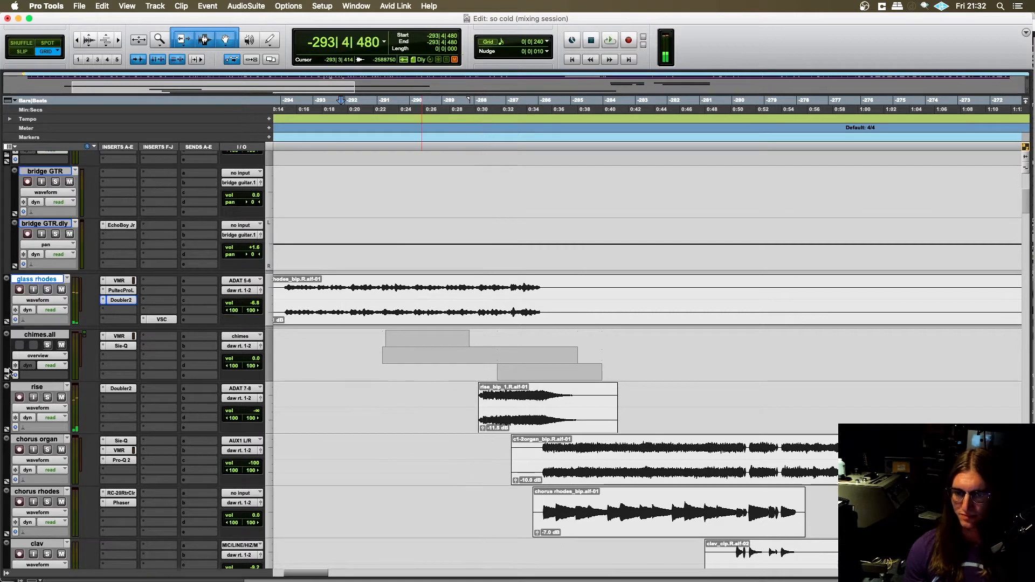
- Expand the chimes.all folder and set up celeste_bip and spacerhods_bp soloed for playback from -291|1|720
left_click(7, 372)
scroll(394, 352, "left", 2)
scroll(394, 352, "down", 1)
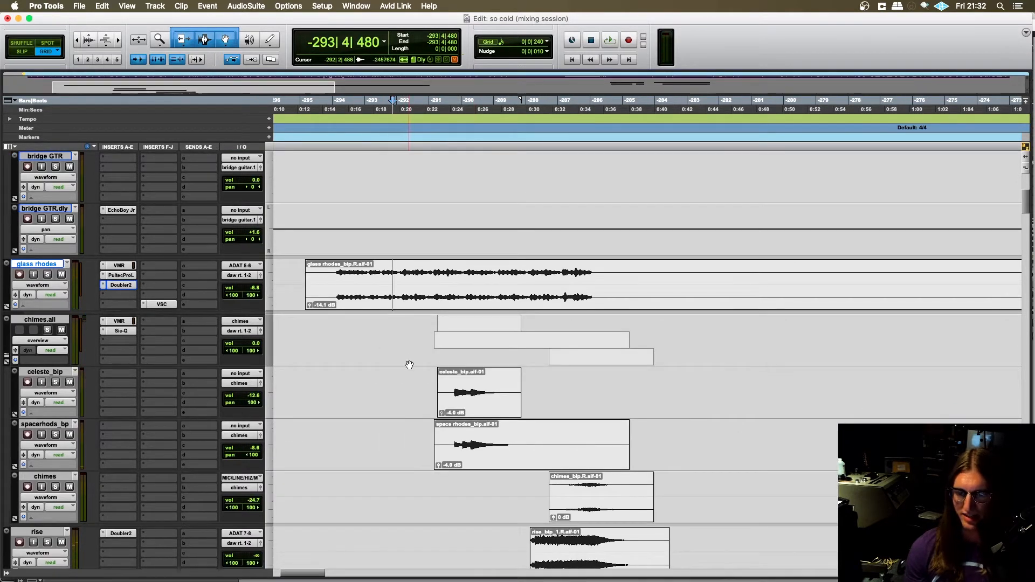
left_click(435, 378)
scroll(313, 402, "down", 4)
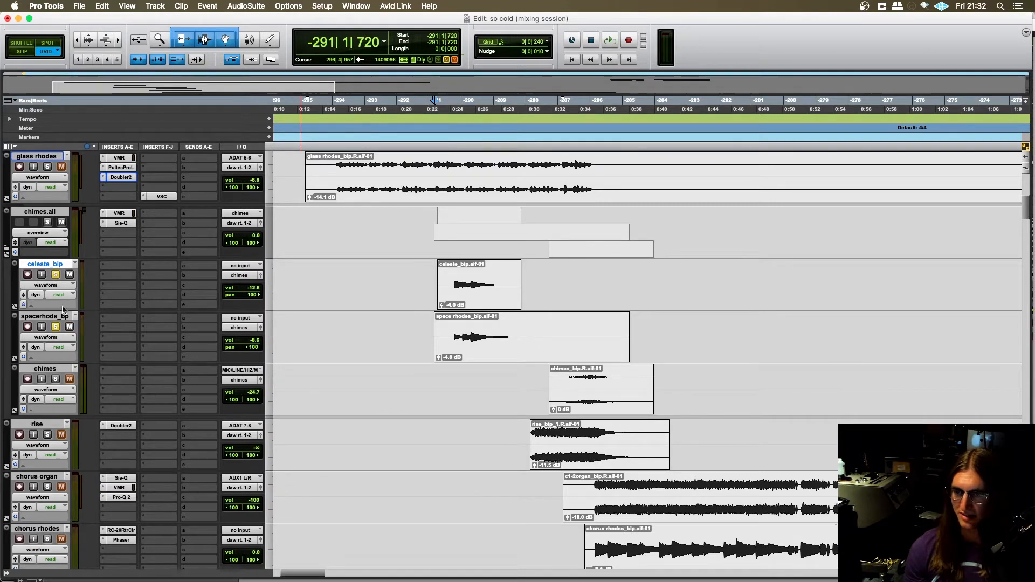
- Play the soloed celeste_bip and spacerhods_bp tracks, then take both out of solo
key("space")
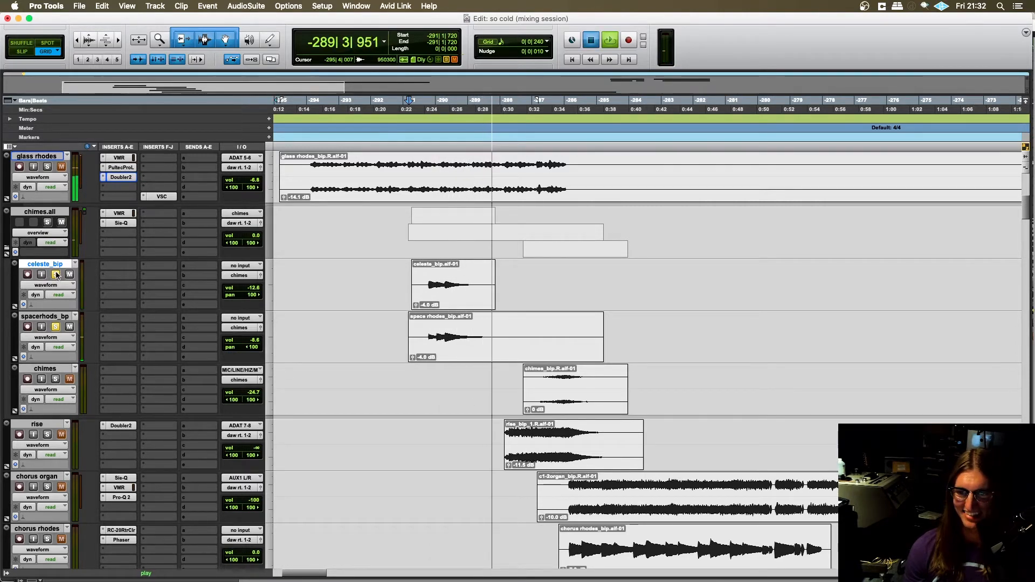
key("space")
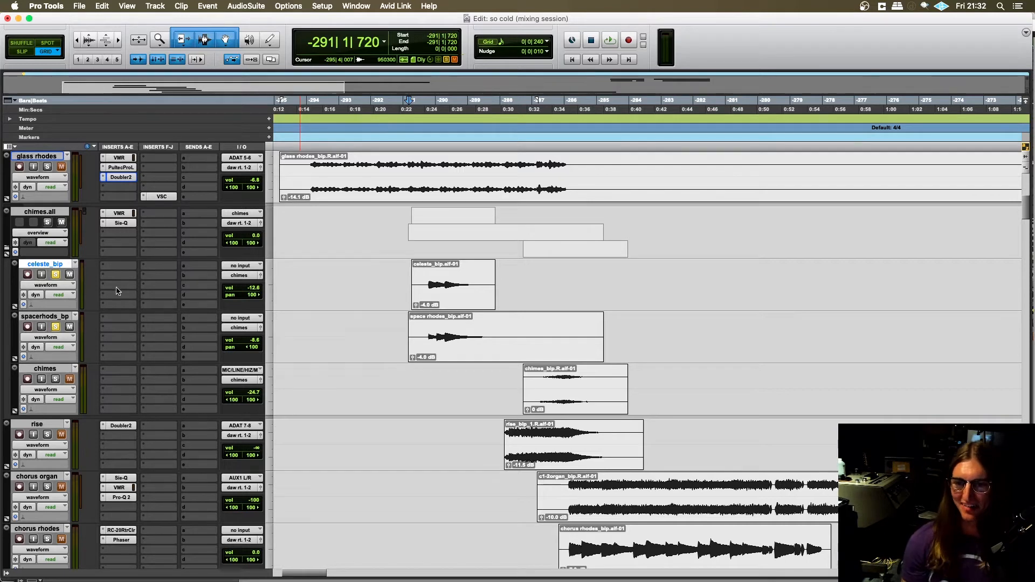
scroll(117, 291, "down", 2)
left_click(56, 277)
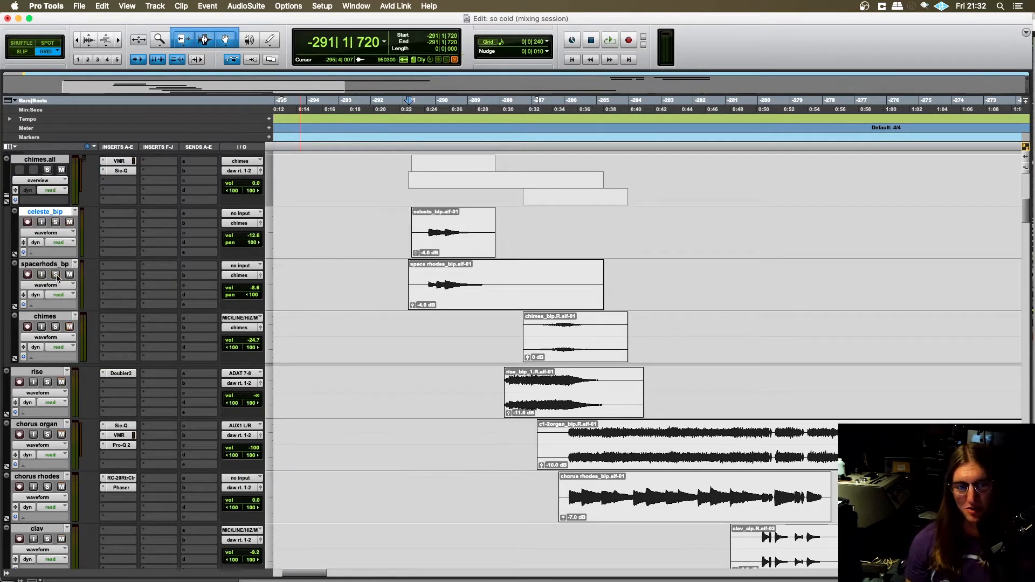
- Place the playback position at -291|1|240 on the celeste_bip track, just ahead of its clip
scroll(172, 310, "up", 2)
scroll(311, 347, "right", 2)
left_click(353, 265)
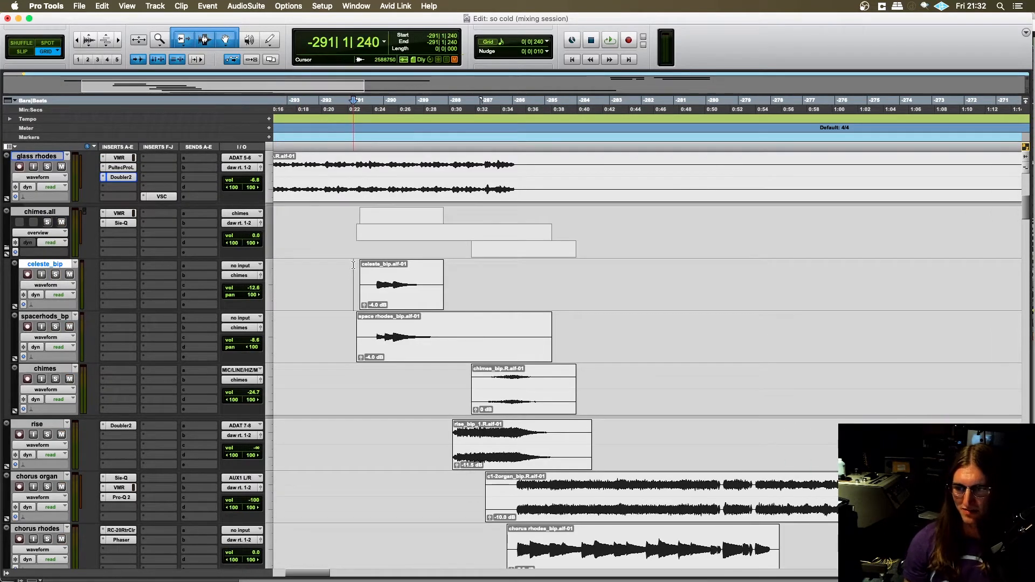
scroll(379, 345, "right", 2)
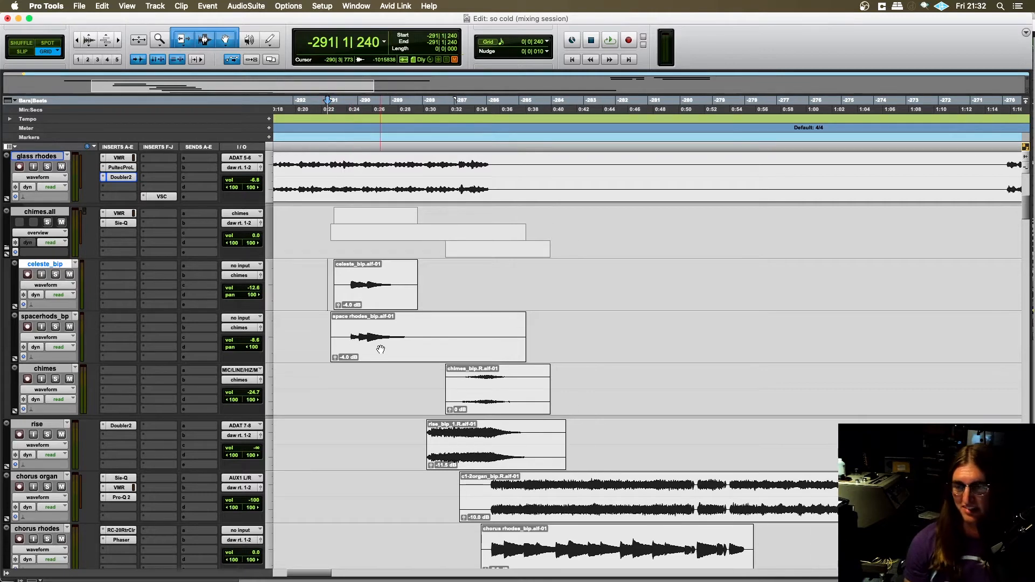
- Look over the chimes.all tracks and the rise, chorus organ, chorus rhodes and clav tracks beneath them
scroll(379, 350, "left", 2)
scroll(373, 336, "up", 1)
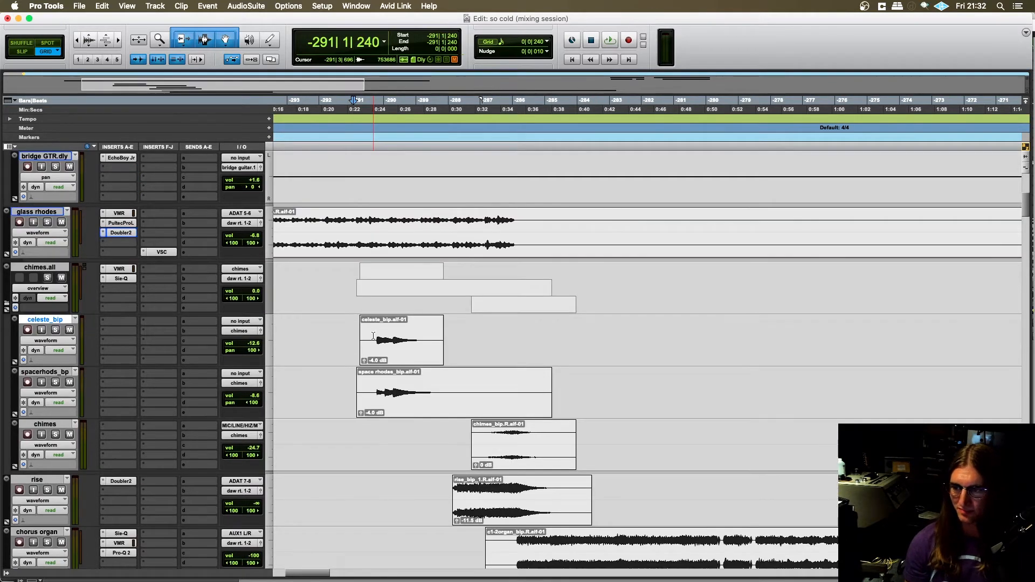
scroll(374, 335, "left", 2)
scroll(374, 335, "down", 1)
scroll(374, 335, "right", 2)
scroll(374, 335, "down", 3)
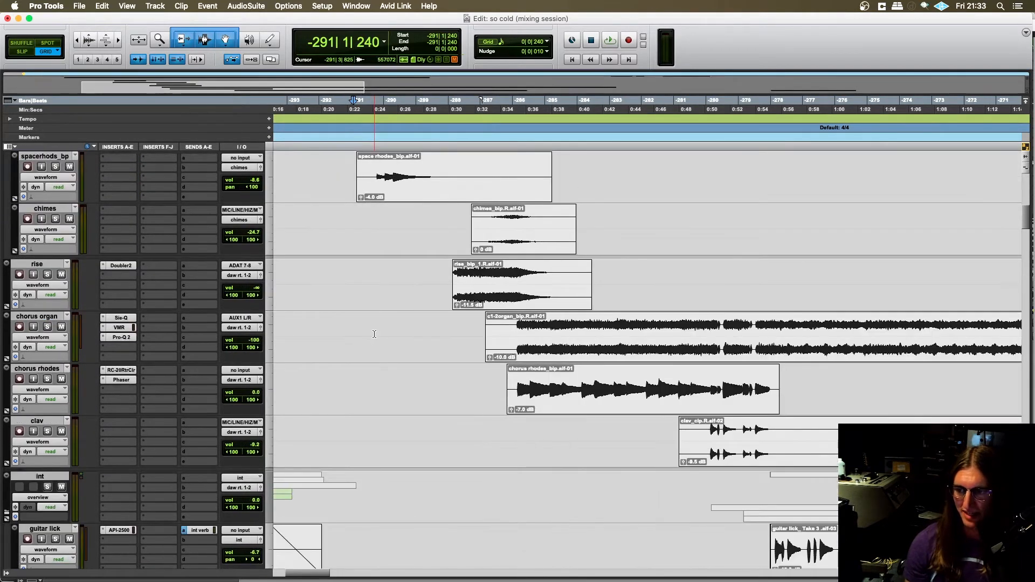
scroll(440, 343, "left", 2)
scroll(510, 308, "up", 2)
scroll(507, 391, "up", 1)
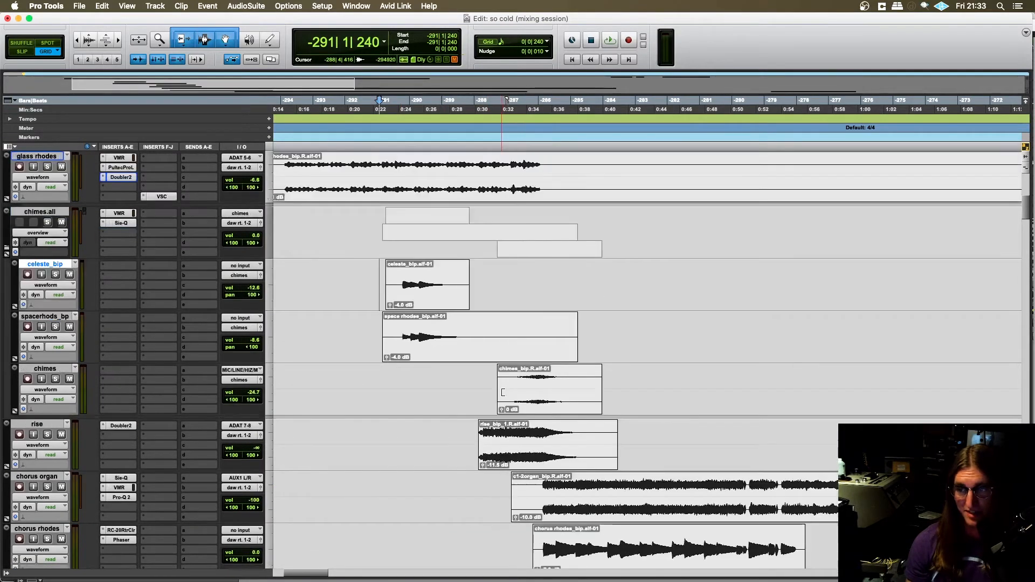
- Solo the drums.all, BASS, GUITAR, GUITAR verb and glass rhodes tracks together
scroll(507, 392, "left", 4)
scroll(150, 237, "up", 8)
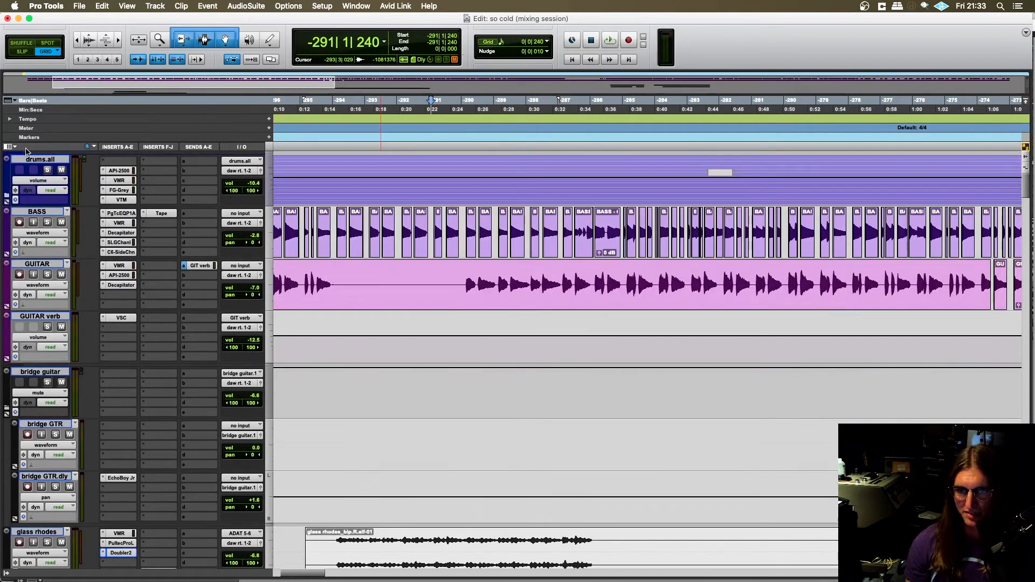
left_click(47, 170)
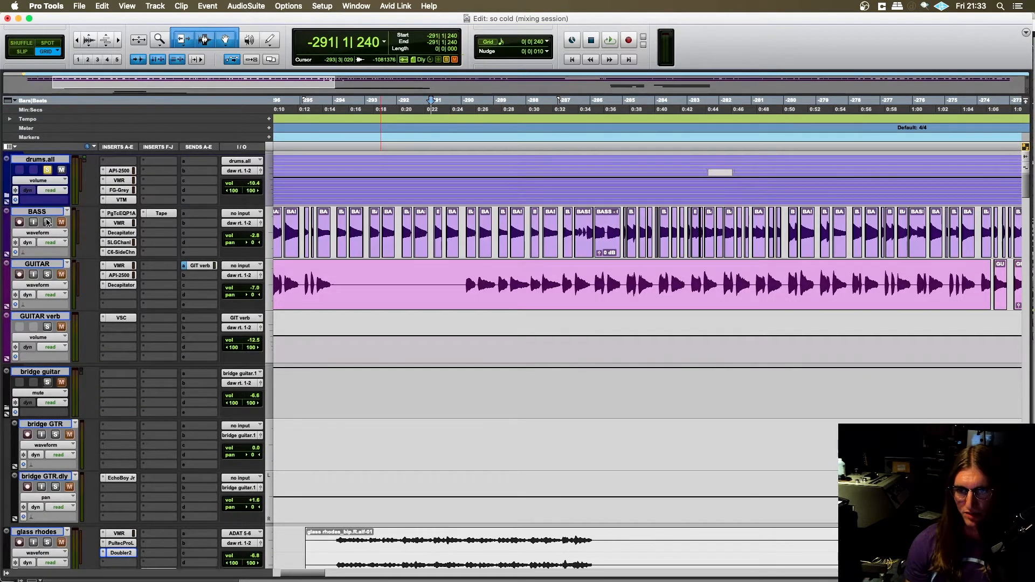
left_click(47, 330)
scroll(64, 335, "down", 7)
scroll(175, 324, "up", 3)
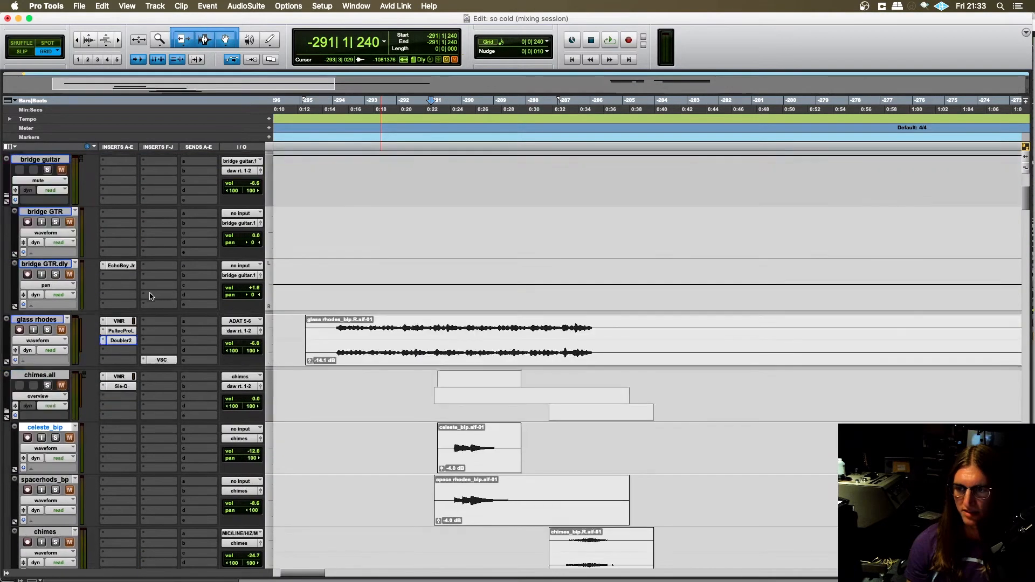
scroll(151, 296, "down", 2)
left_click(47, 223)
scroll(279, 298, "down", 1)
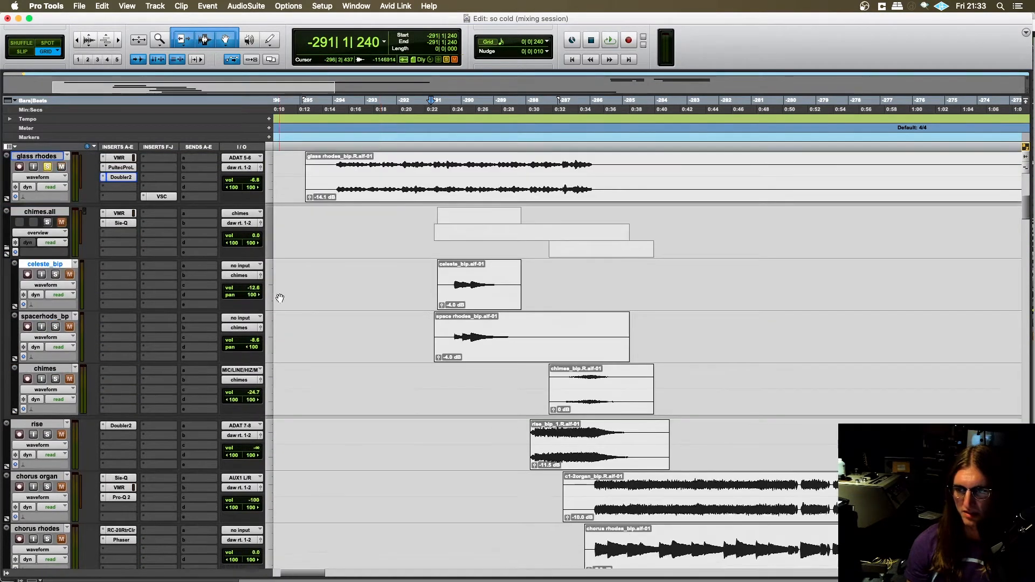
- Place the playback position at -292|3|720 on the chimes.all track and add chimes.all to the soloed tracks
left_click(418, 235)
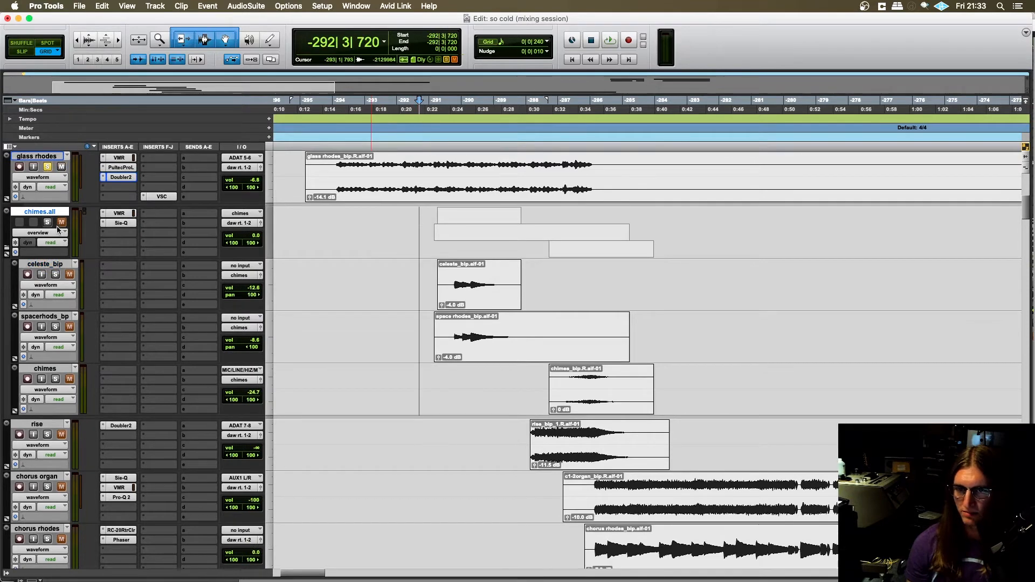
left_click(46, 223)
scroll(496, 307, "down", 3)
scroll(519, 351, "up", 2)
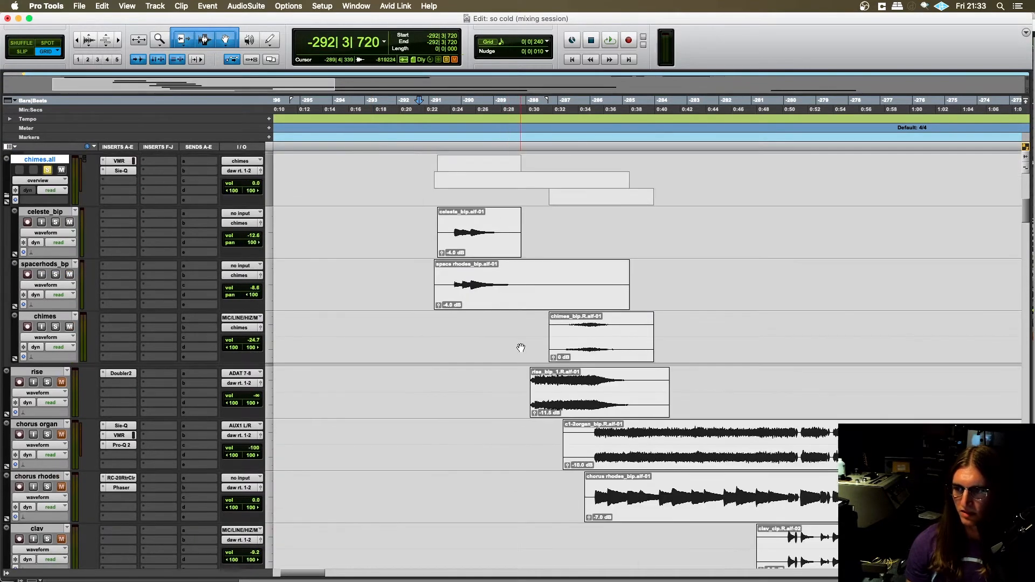
- Place the playback position at -289|4|720 just ahead of the rise clip and play the rise track soloed on its own
left_click(523, 380)
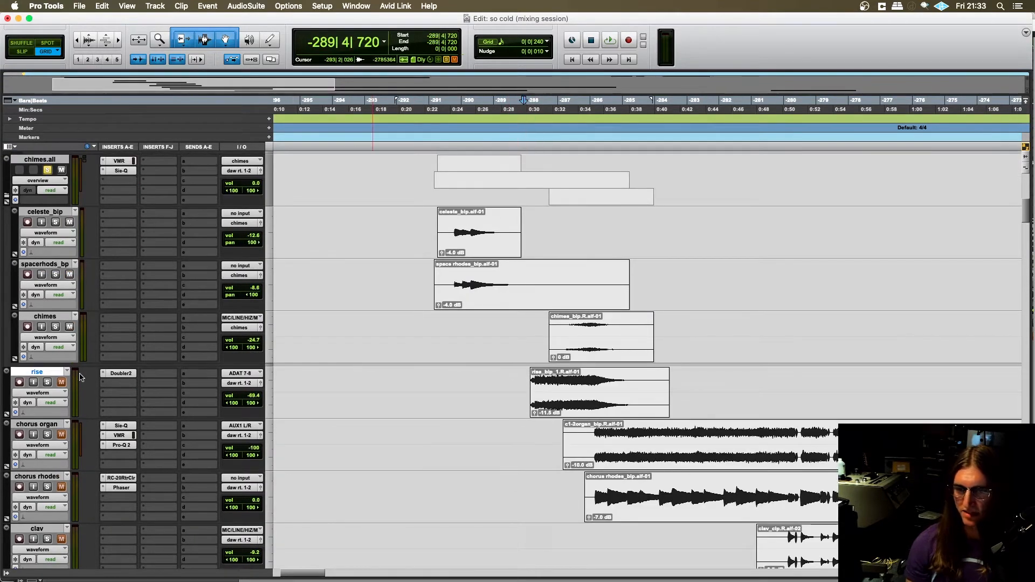
left_click(47, 382)
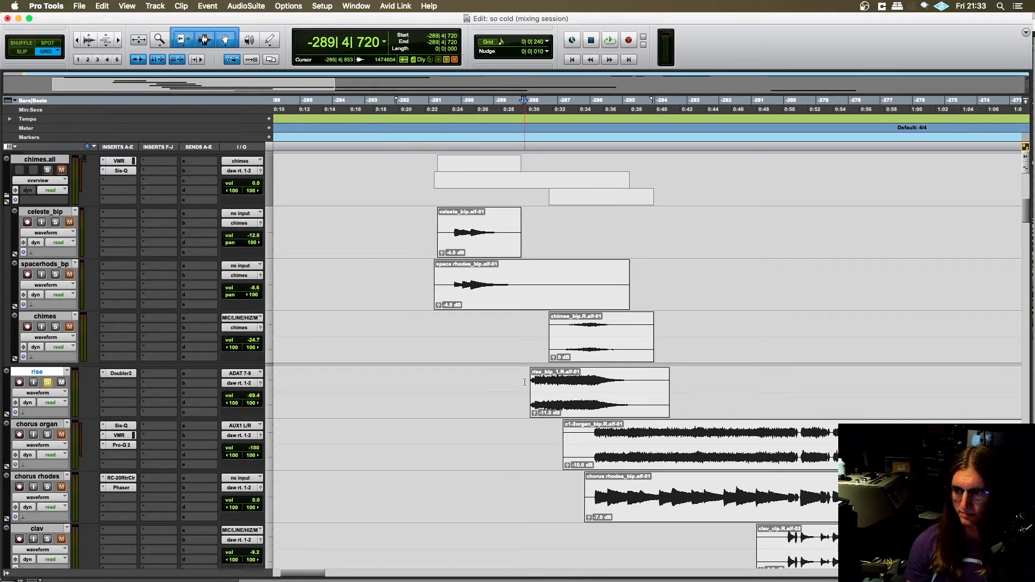
key("space")
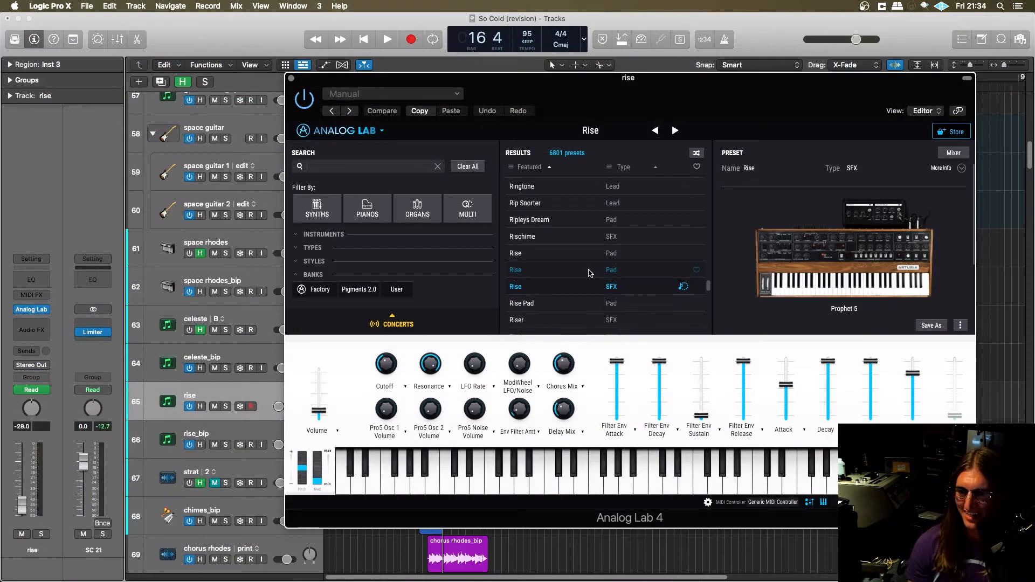
- Close the Analog Lab window, turn off the rise instrument track and hide it, leaving the rise_bip track selected
left_click(292, 79)
scroll(288, 334, "down", 1)
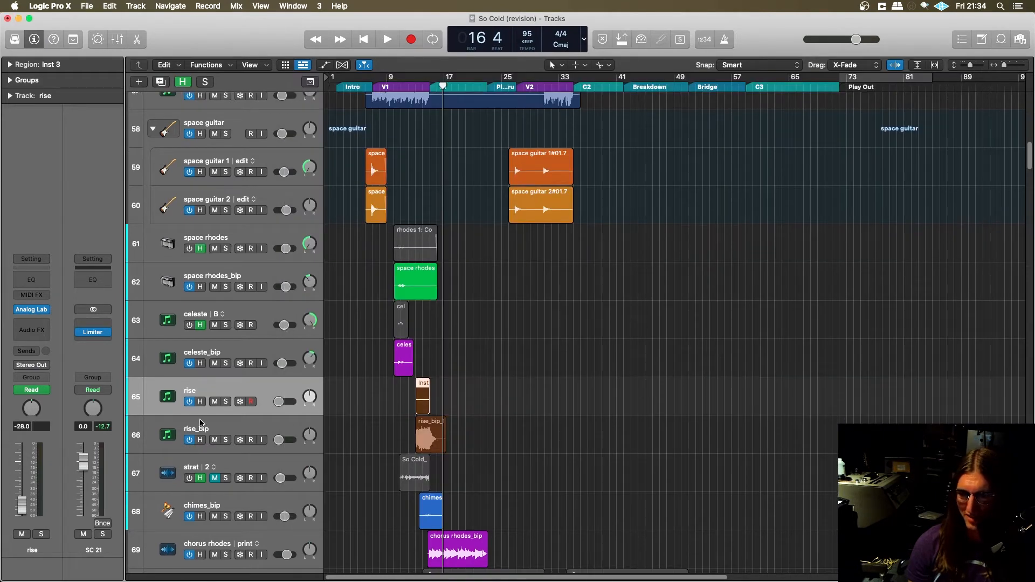
left_click(188, 402)
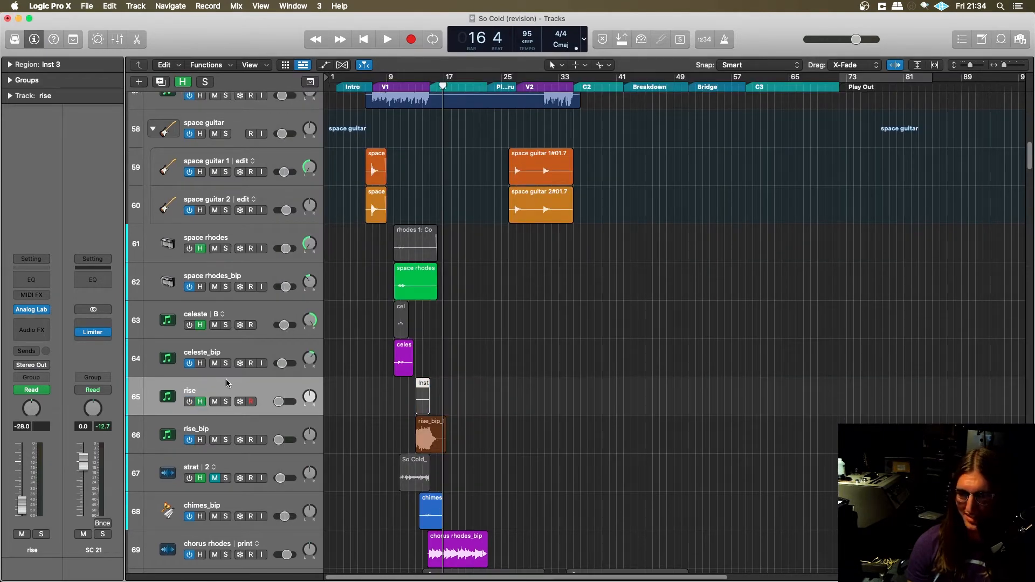
left_click(242, 427)
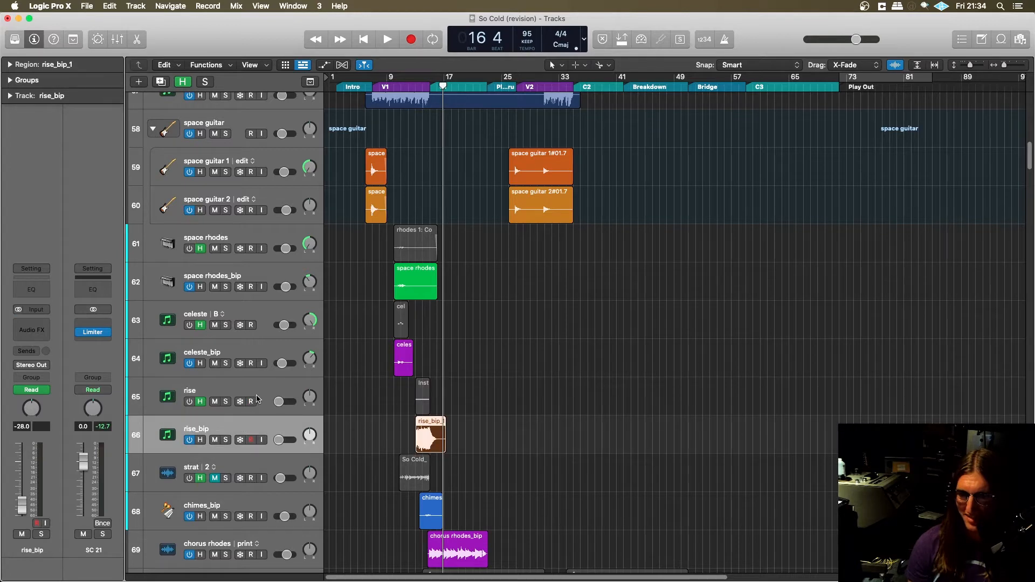
left_click(257, 384)
key("h")
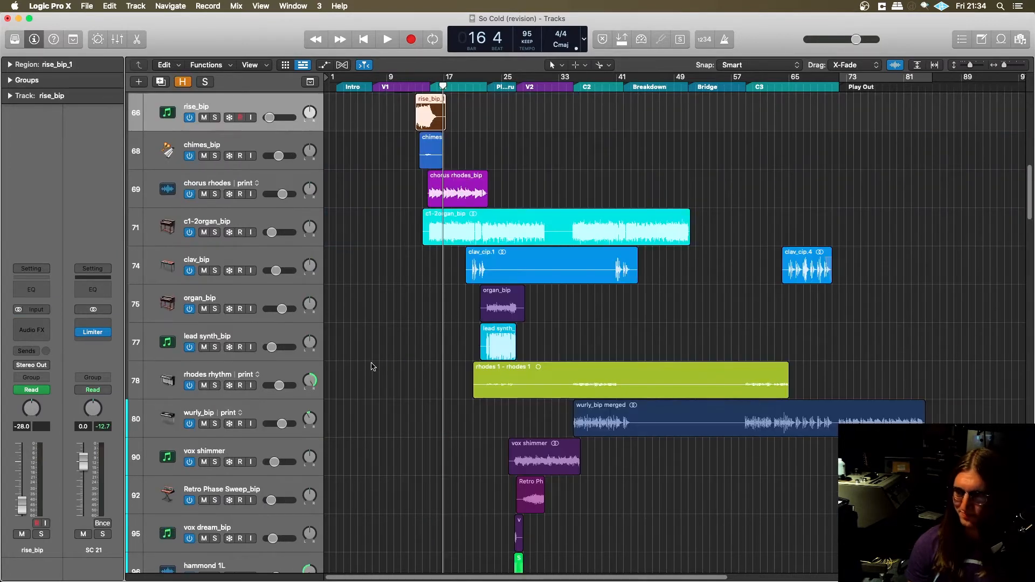
- Switch to Pro Tools and solo drums.all, BASS, GUITAR, glass rhodes and chimes.all along with the rise track
key("super+Tab")
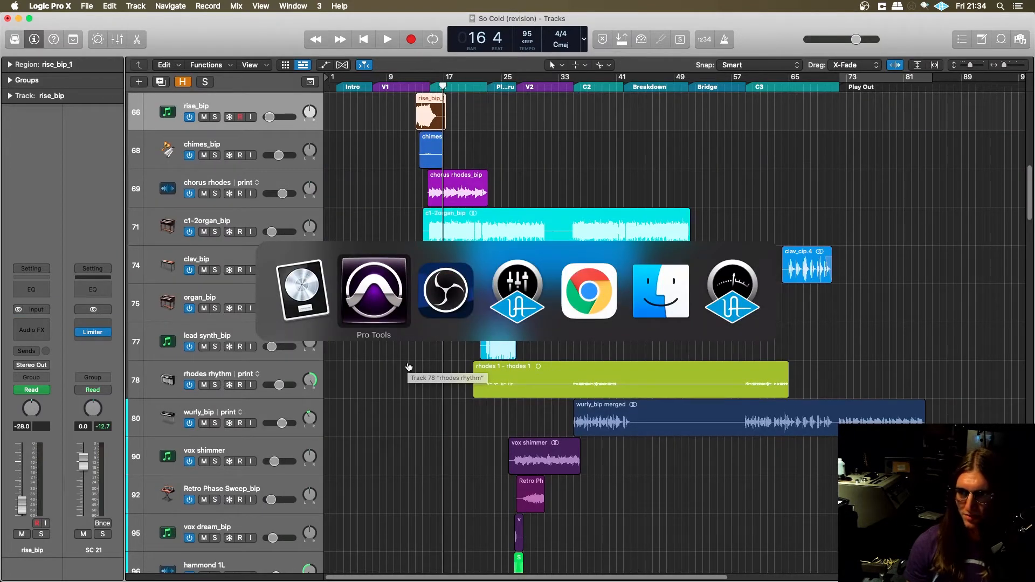
scroll(409, 366, "down", 5)
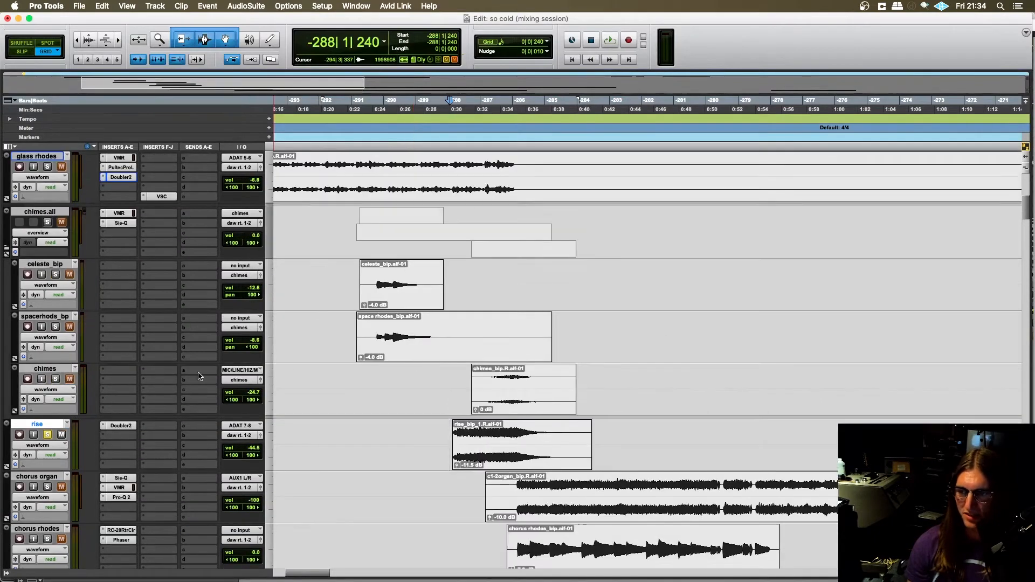
left_click(43, 379)
left_click(44, 380)
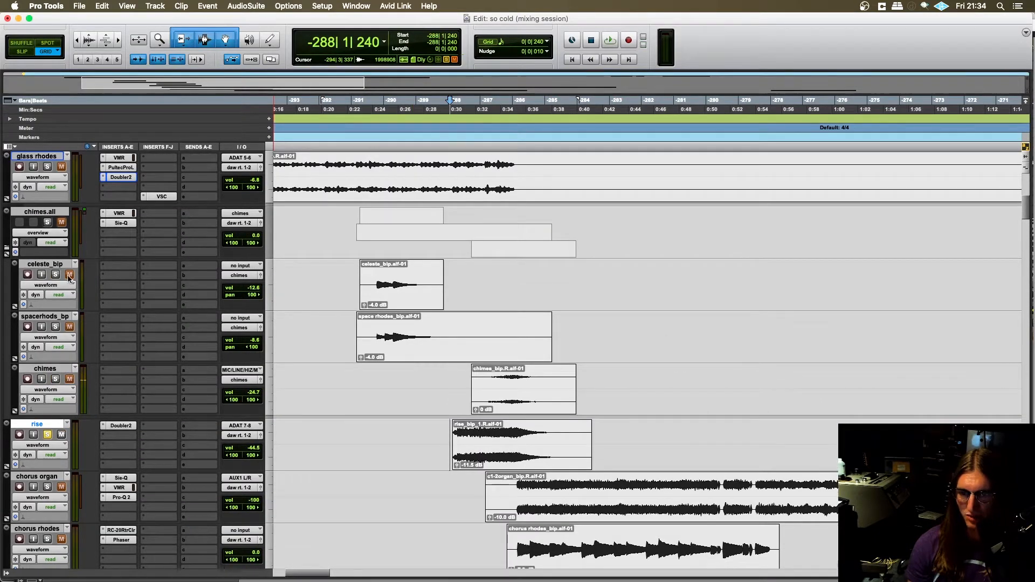
scroll(48, 242, "up", 2)
scroll(69, 303, "up", 10)
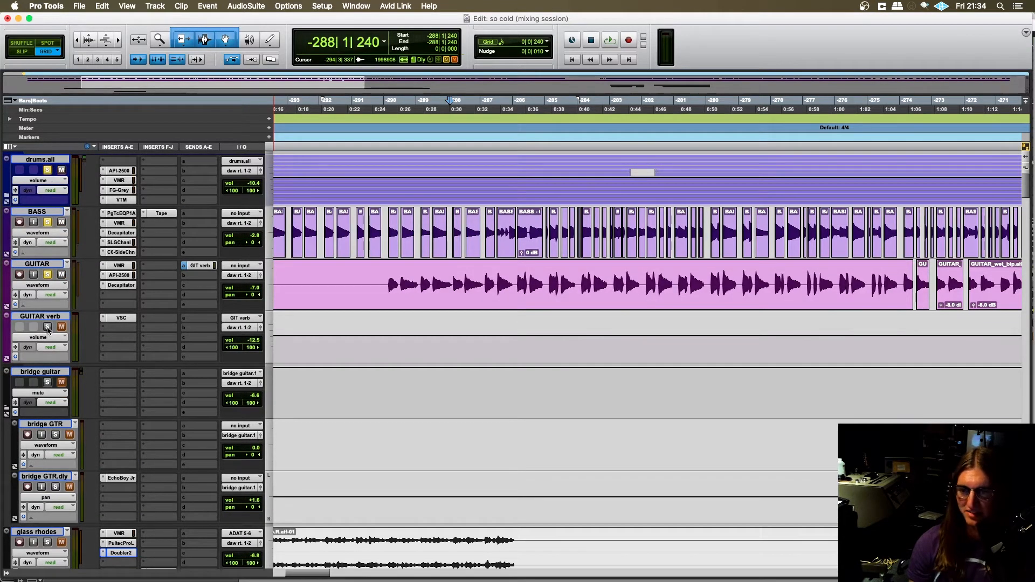
scroll(305, 319, "down", 8)
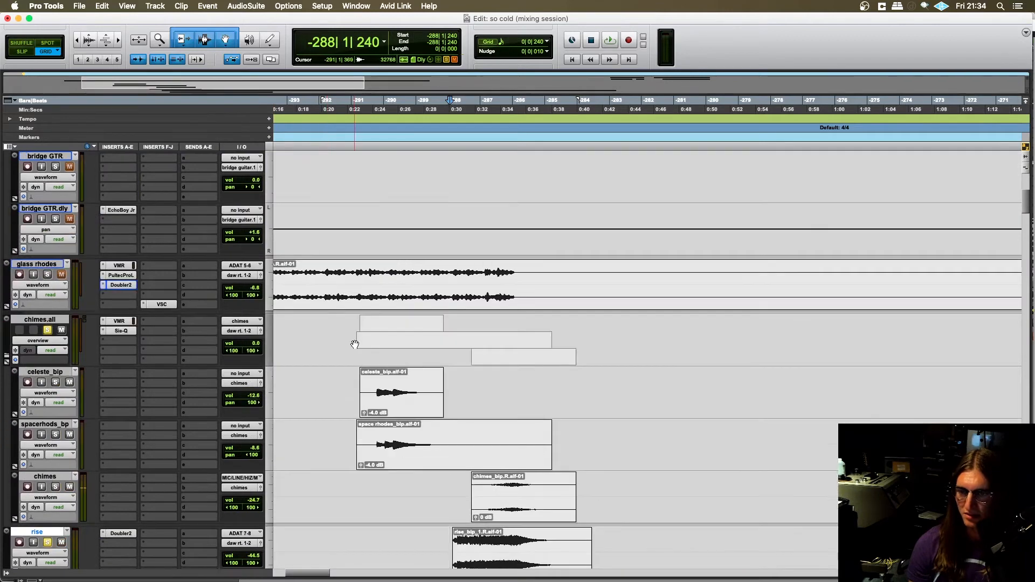
left_click(47, 275)
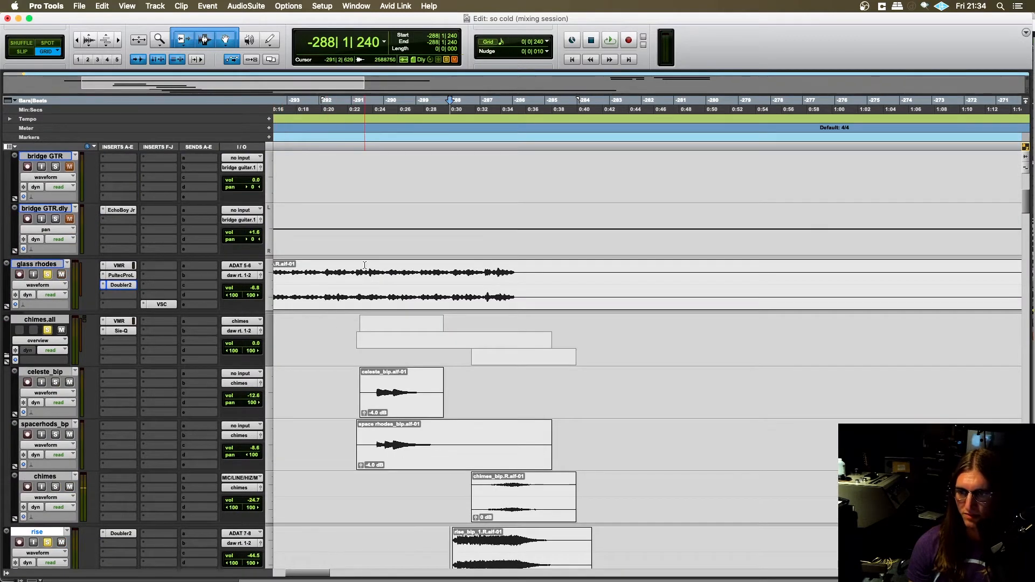
- Play the soloed tracks from -291|1|480 in the glass rhodes clip through the chimes and rise, then stop playback
left_click(358, 272)
key("space")
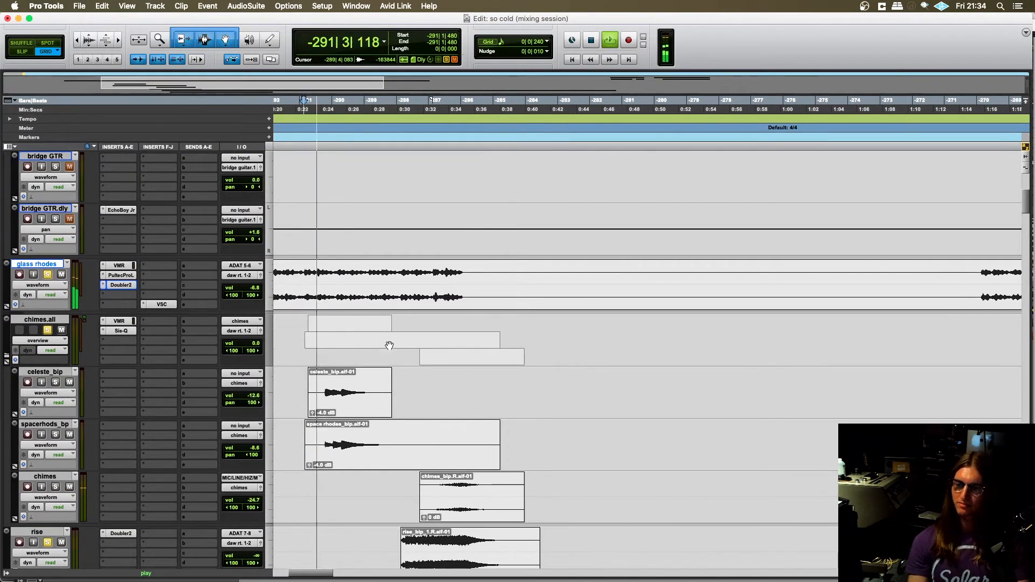
scroll(388, 345, "down", 6)
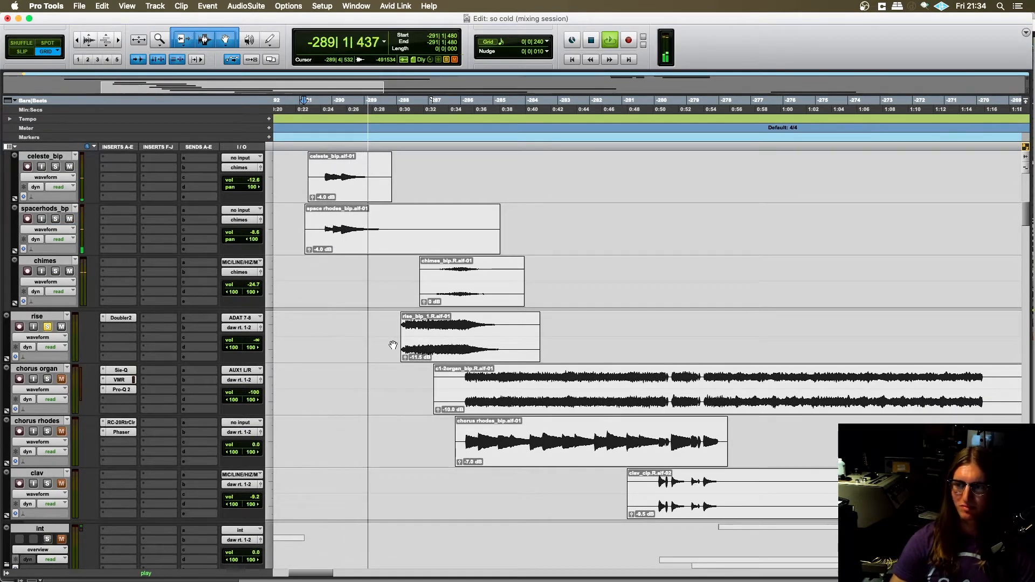
scroll(393, 343, "up", 3)
scroll(369, 337, "left", 2)
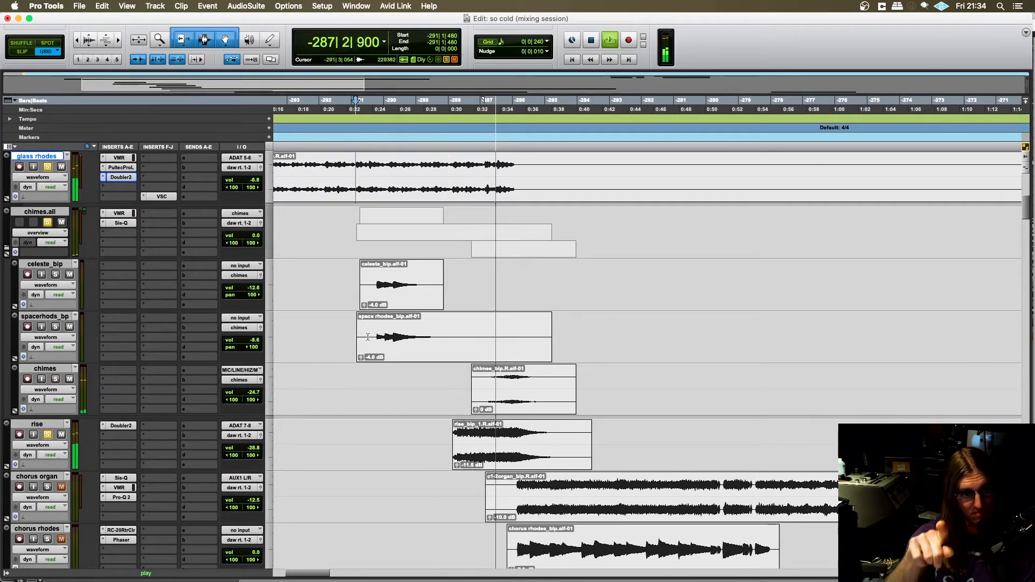
scroll(377, 331, "down", 1)
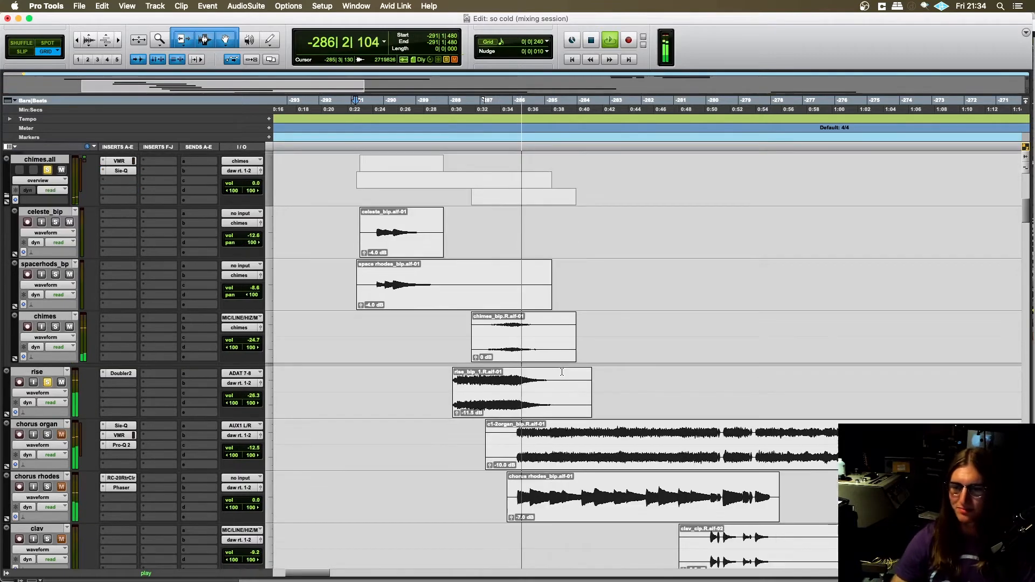
scroll(485, 350, "up", 2)
scroll(512, 367, "down", 2)
scroll(517, 367, "down", 1)
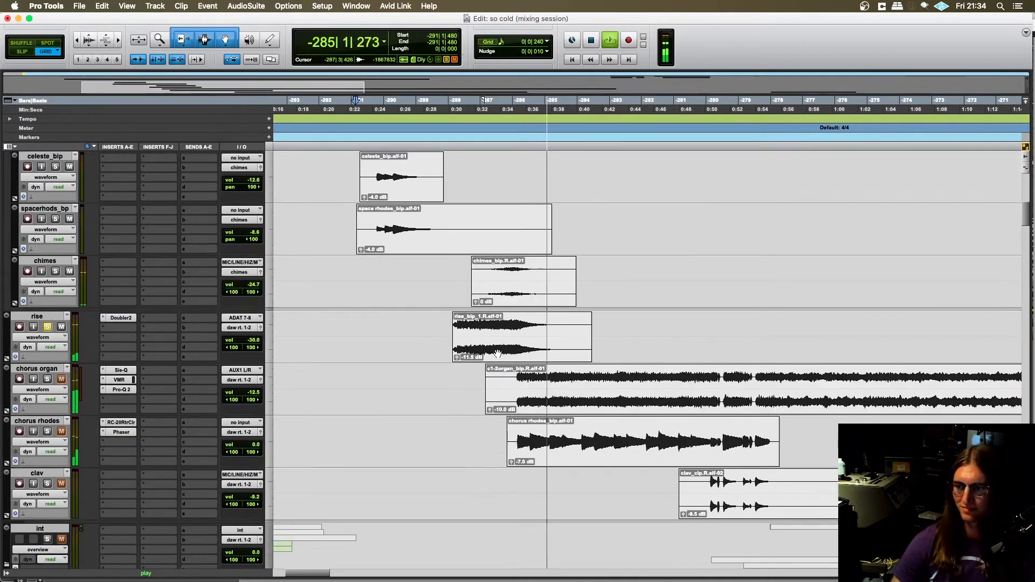
key("space")
- Take all soloed tracks out of solo and place the playback position at -288|1|000 on the chimes track
scroll(161, 361, "up", 2)
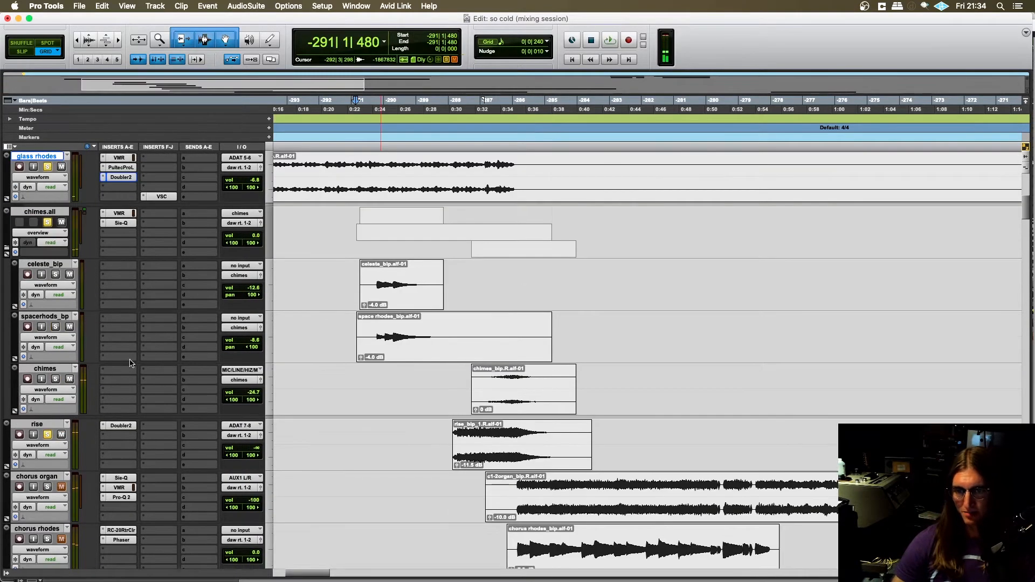
left_click(48, 434)
scroll(426, 329, "down", 1)
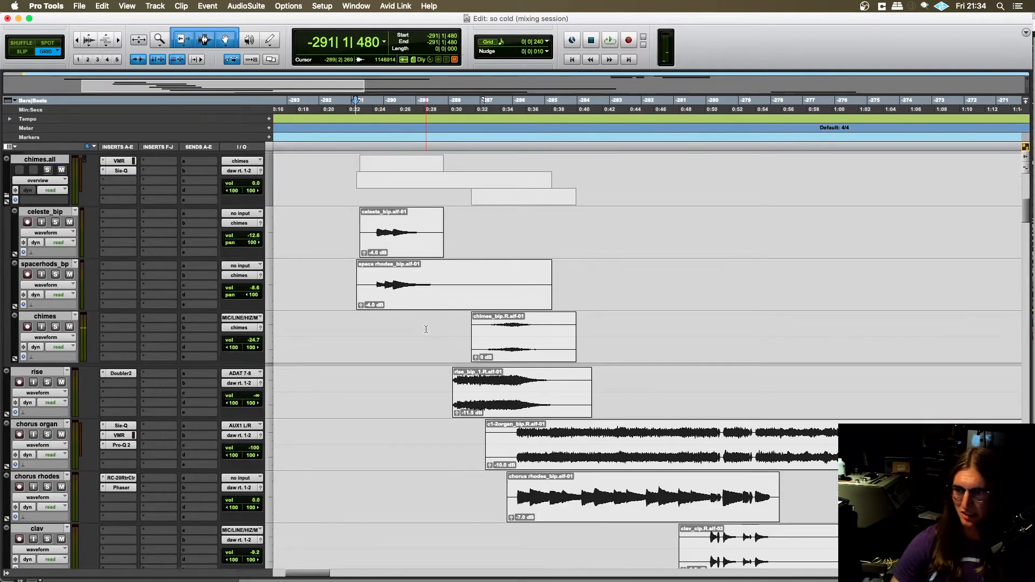
scroll(424, 332, "up", 1)
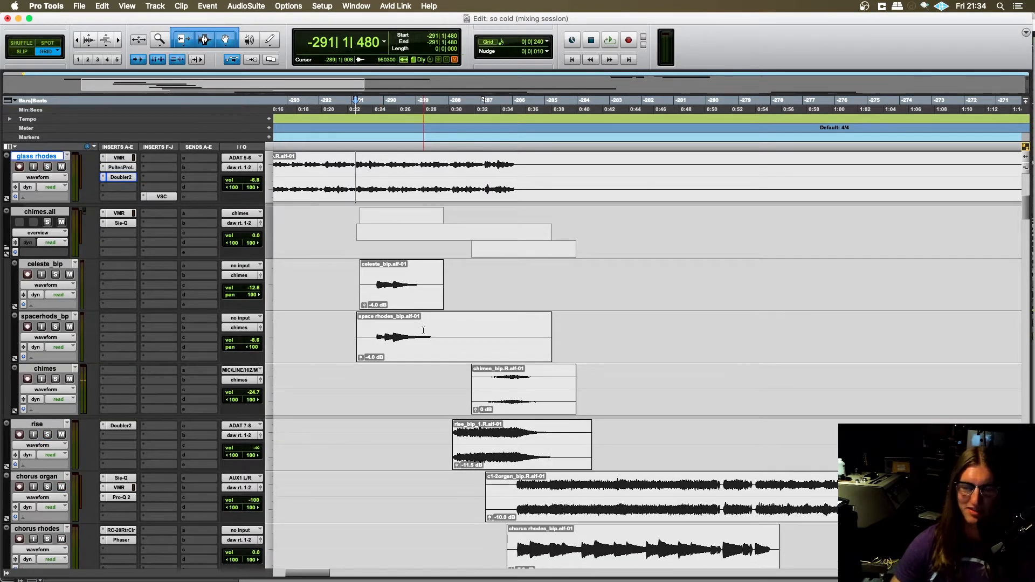
scroll(420, 323, "right", 2)
left_click(396, 374)
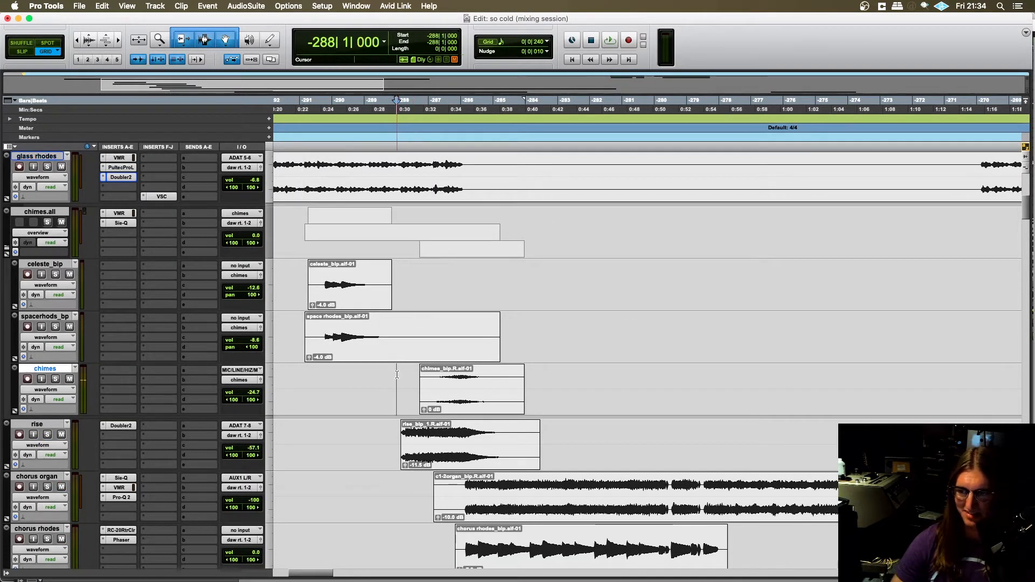
- Place the playback position at -288|1|000 on the chorus organ track, just ahead of its clip, with the timeline zoomed out
scroll(412, 380, "left", 1)
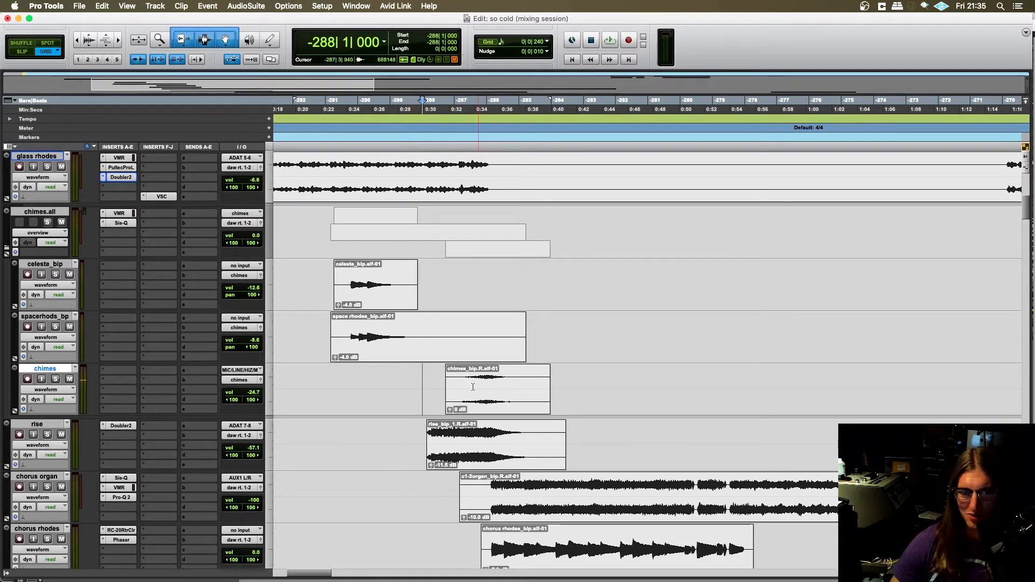
scroll(473, 387, "down", 1)
scroll(389, 377, "down", 1)
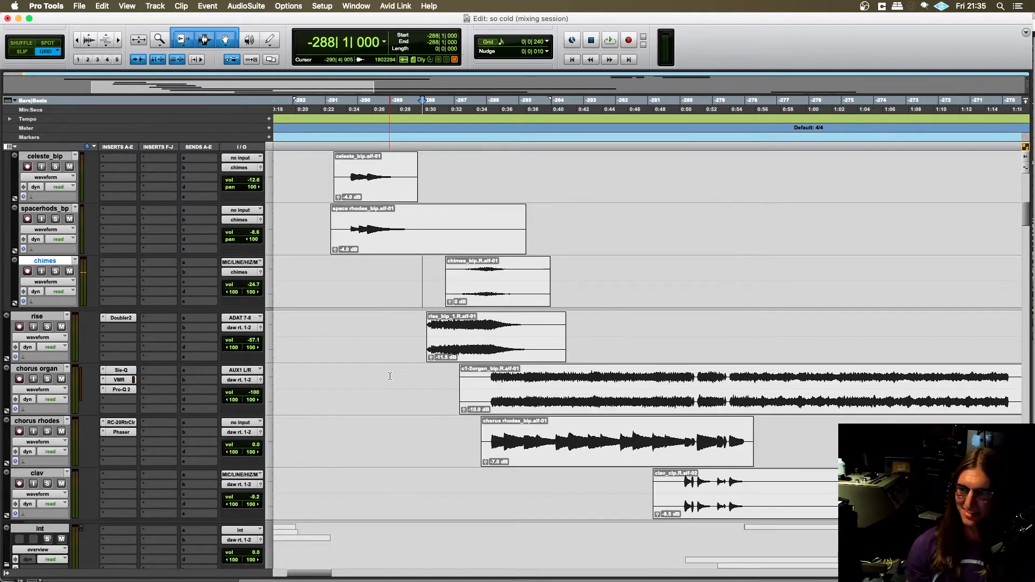
key("r")
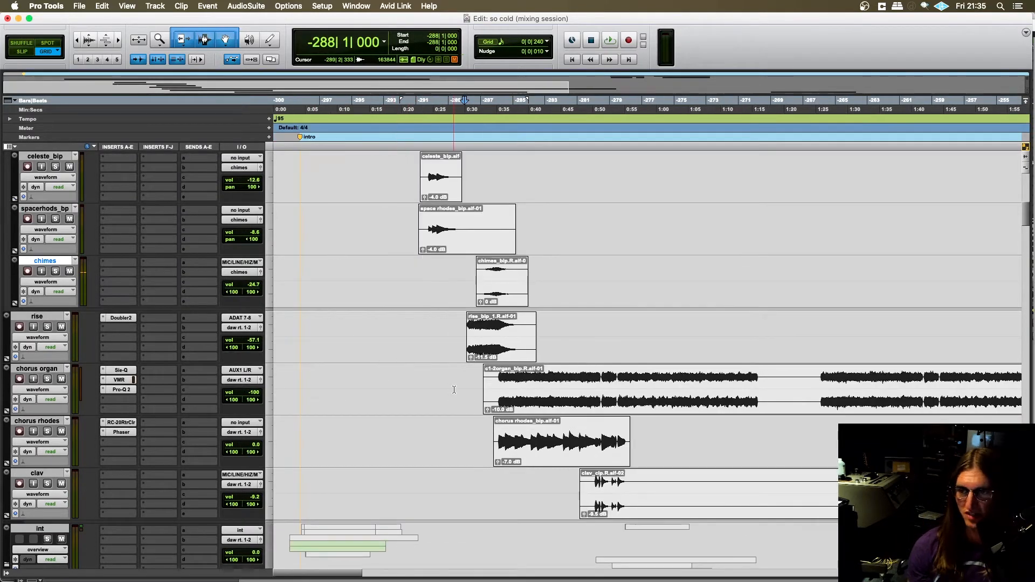
scroll(454, 388, "right", 2)
left_click(412, 373)
scroll(388, 377, "right", 2)
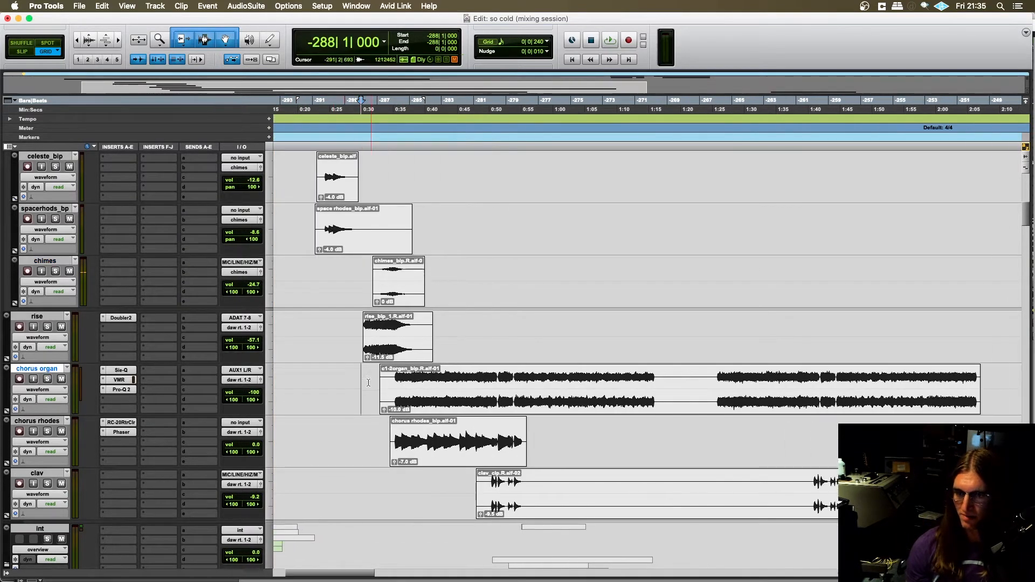
- Play the full mix from -292|4|000 on the celeste_bip track through the rise into the chorus organ and chorus rhodes, then stop playback
scroll(366, 378, "left", 1)
scroll(362, 374, "down", 3)
scroll(354, 297, "up", 5)
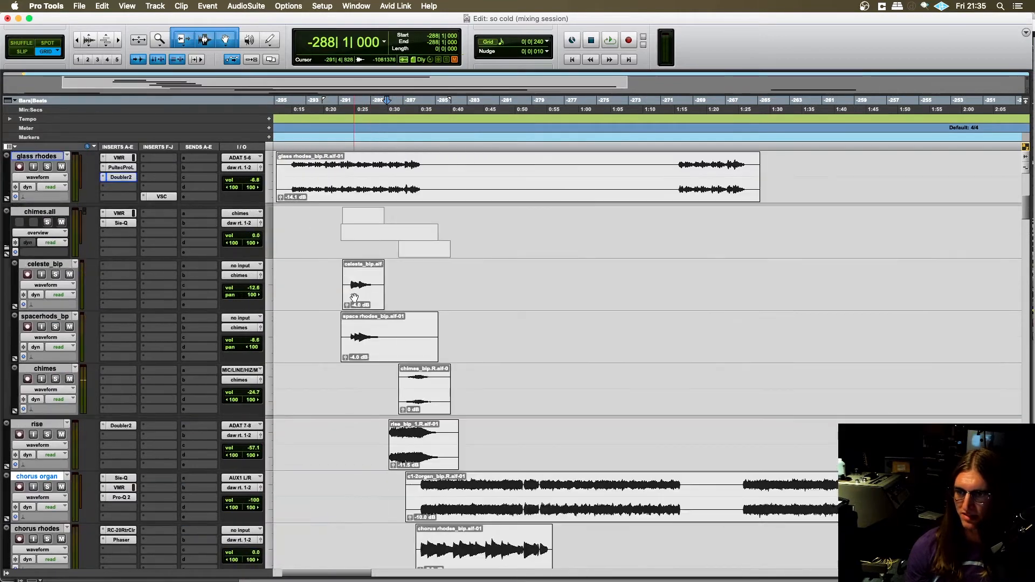
left_click(334, 274)
key("space")
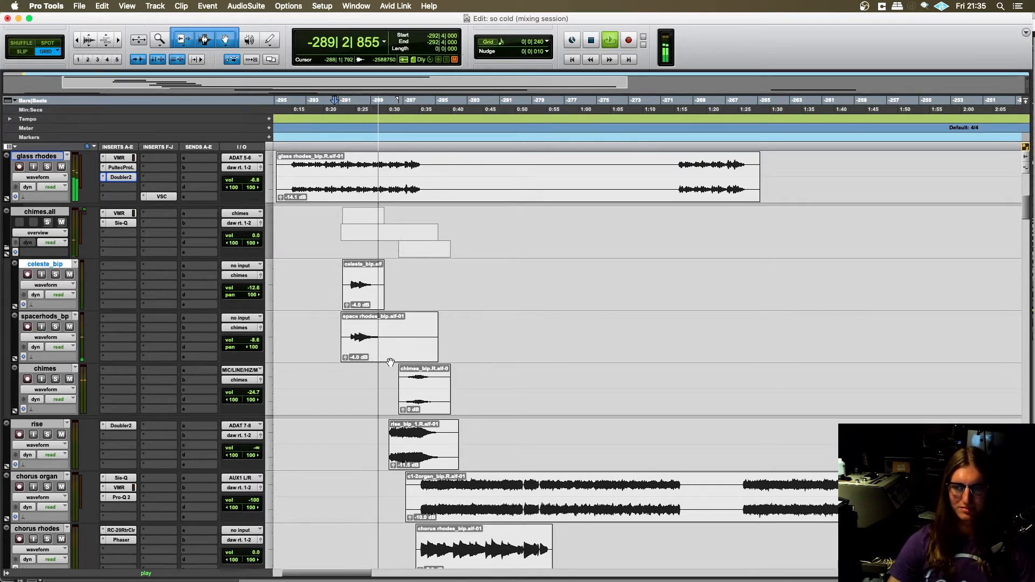
scroll(389, 360, "down", 4)
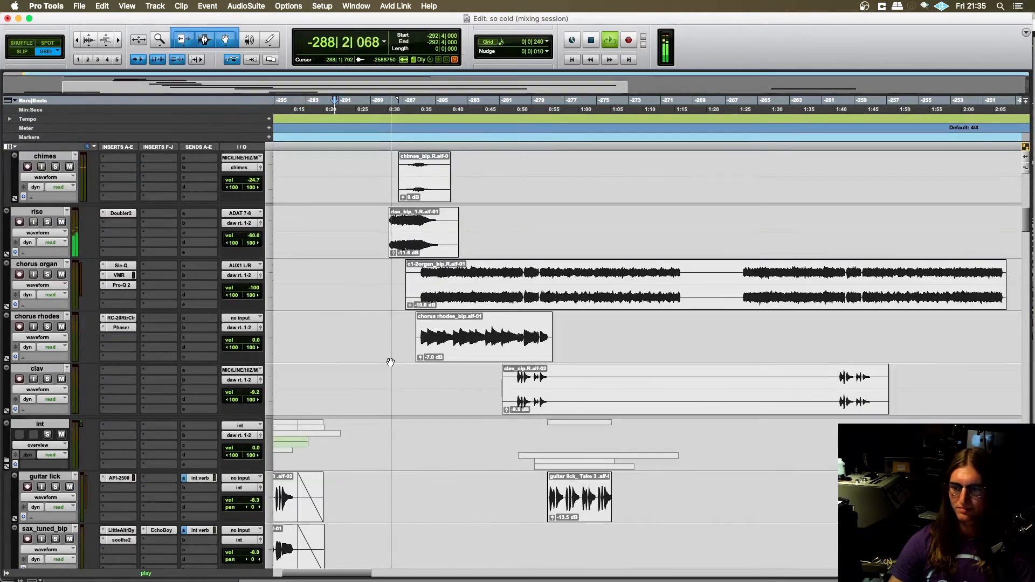
scroll(418, 389, "left", 2)
scroll(418, 389, "down", 2)
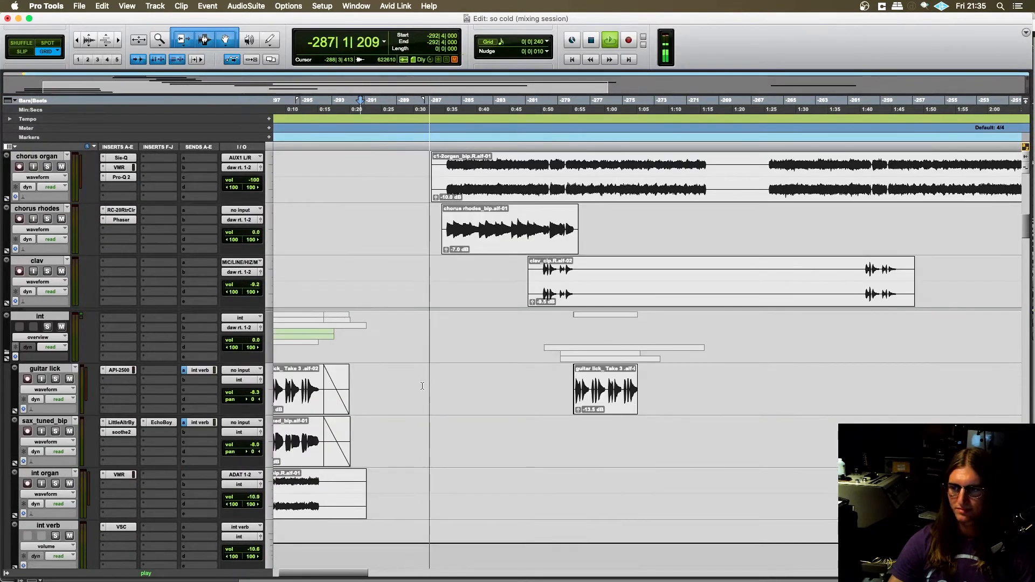
scroll(418, 392, "up", 3)
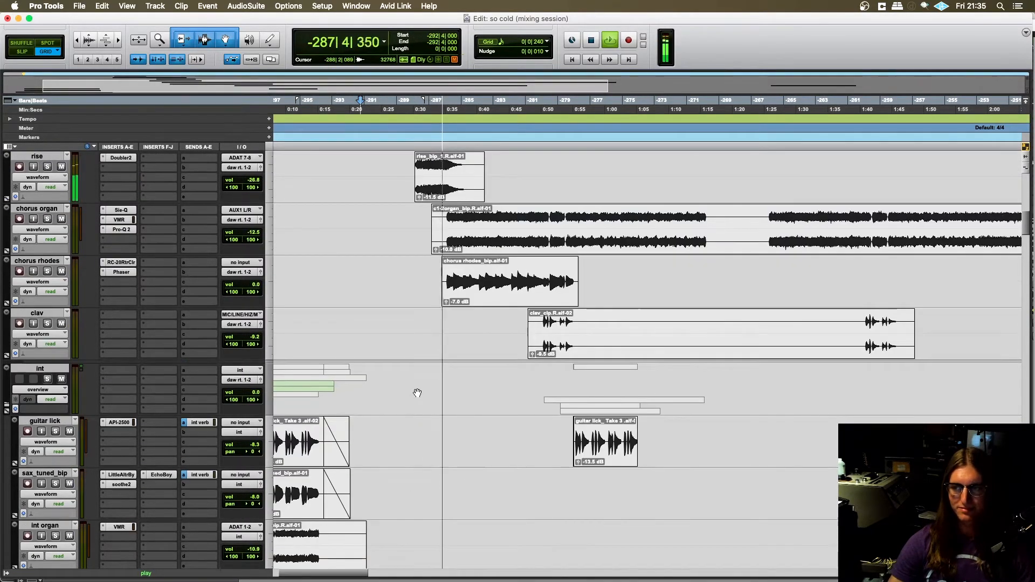
scroll(404, 376, "up", 1)
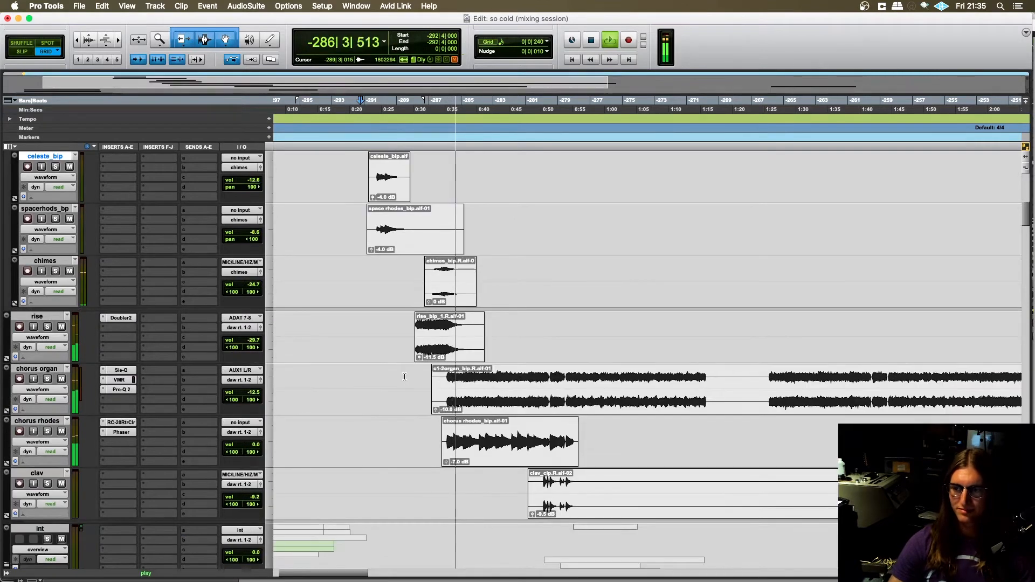
scroll(404, 378, "right", 2)
scroll(404, 378, "right", 2)
key("space")
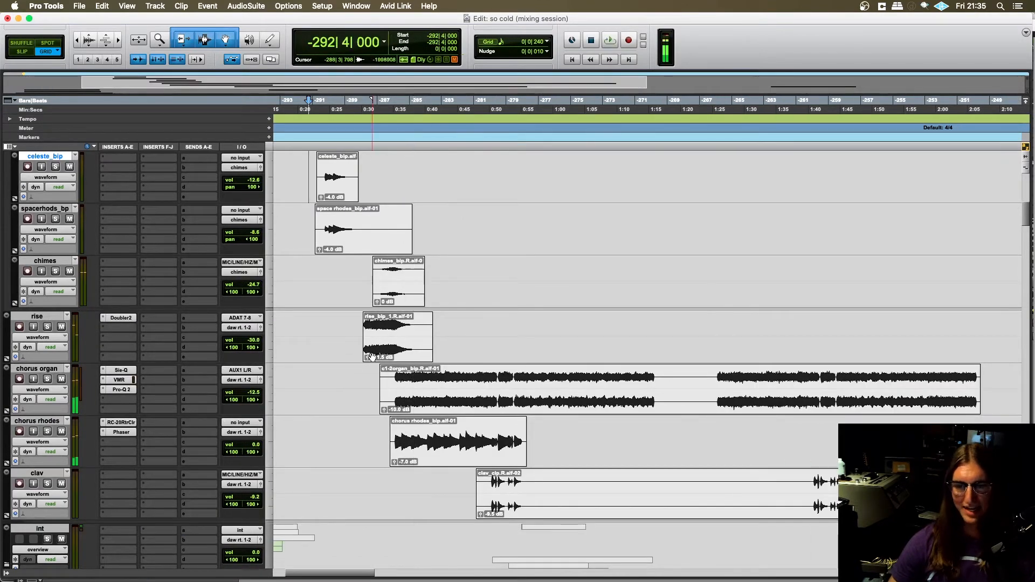
- Place the playback position at -286|1|000 on chorus organ and solo chorus organ and chorus rhodes with drums.all, BASS, GUITAR and GUITAR verb
scroll(380, 360, "down", 1)
scroll(380, 359, "down", 7)
scroll(386, 366, "up", 8)
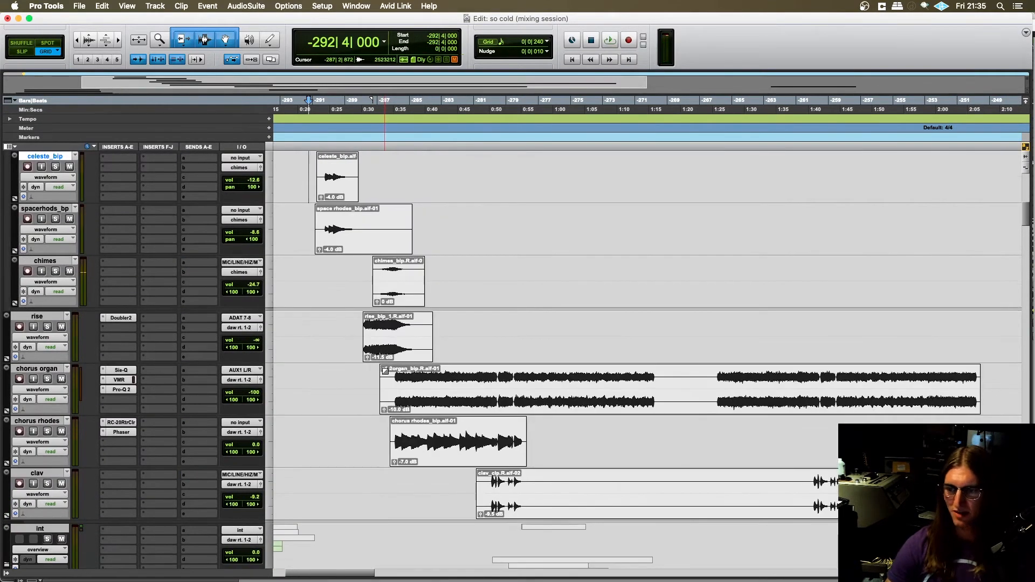
left_click(388, 370)
left_click(392, 372)
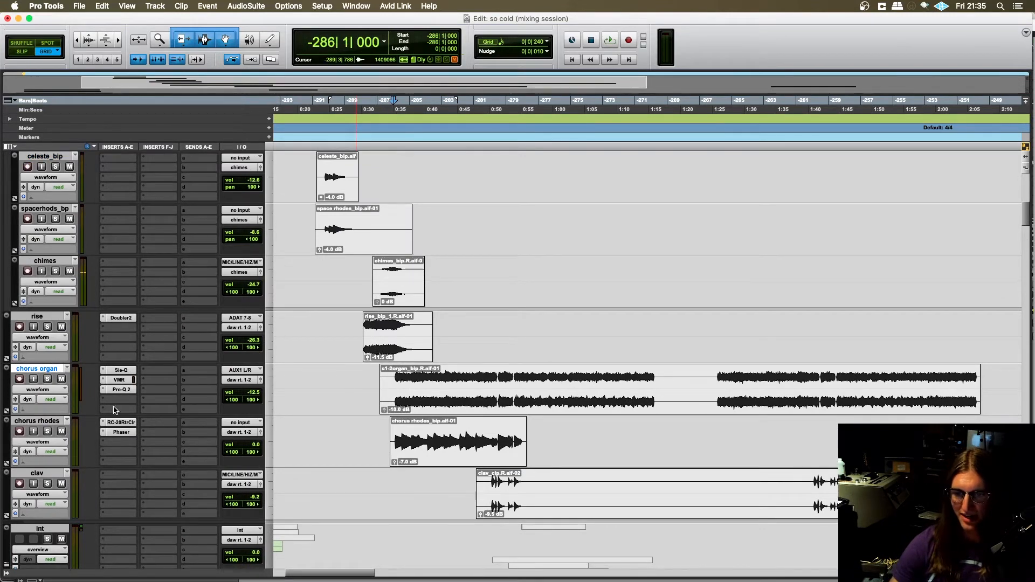
left_click(48, 380)
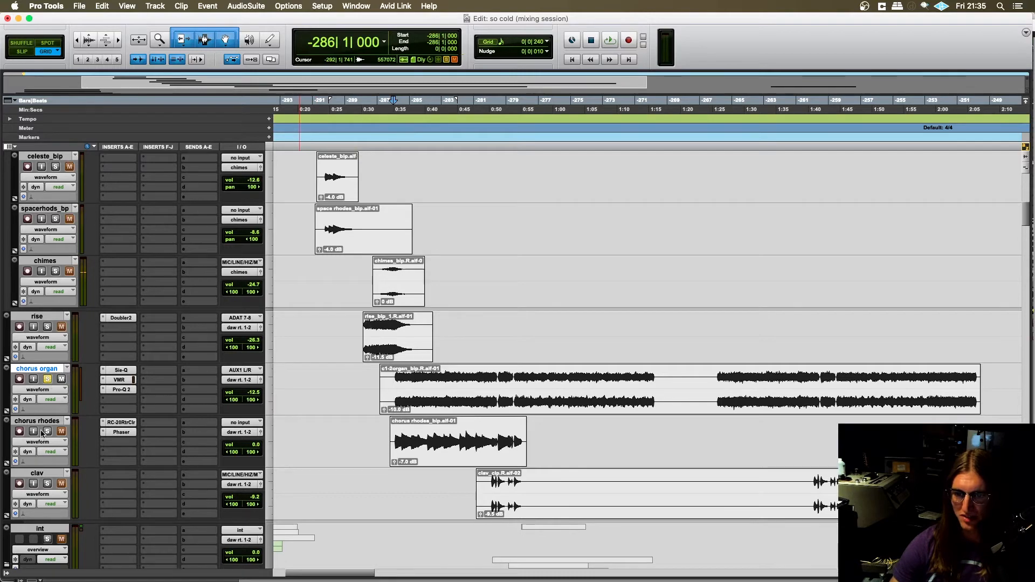
scroll(311, 440, "up", 10)
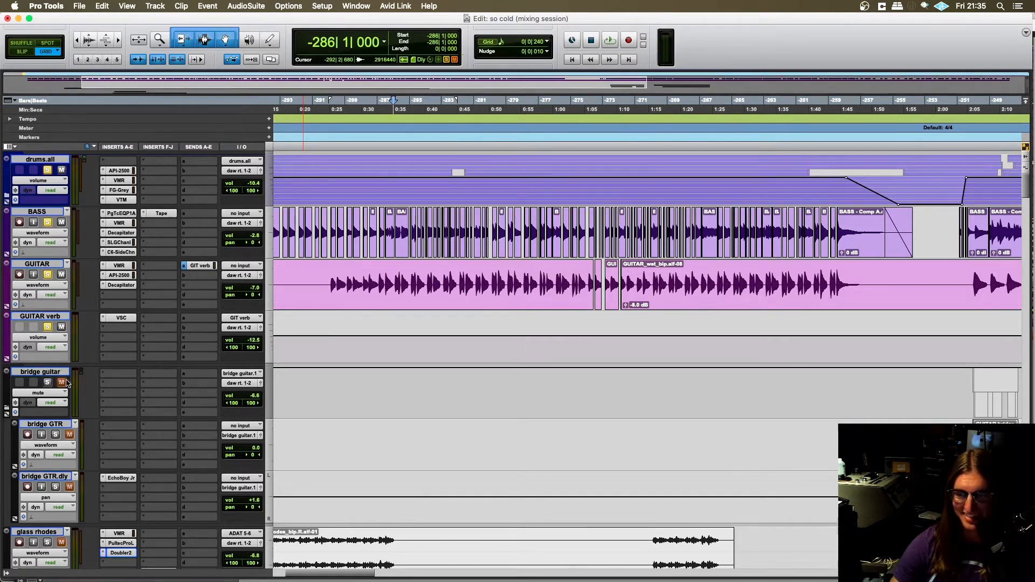
- Play the soloed tracks from -286|1|000 through the chorus organ and chorus rhodes clips until the clav entry, then stop playback
scroll(440, 313, "down", 5)
key("space")
scroll(439, 312, "down", 5)
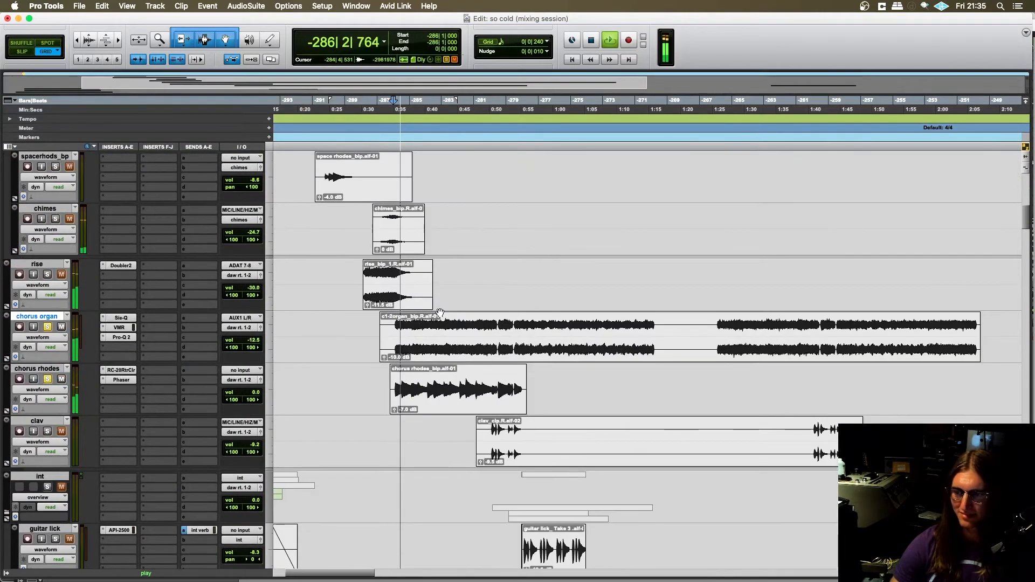
scroll(440, 312, "up", 4)
scroll(413, 368, "down", 2)
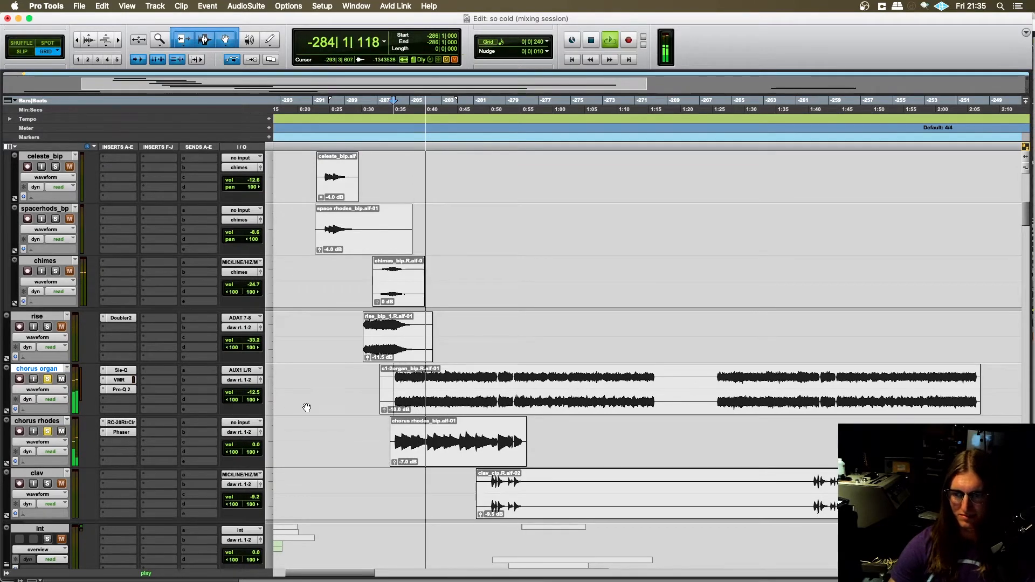
scroll(324, 406, "down", 2)
scroll(340, 393, "up", 1)
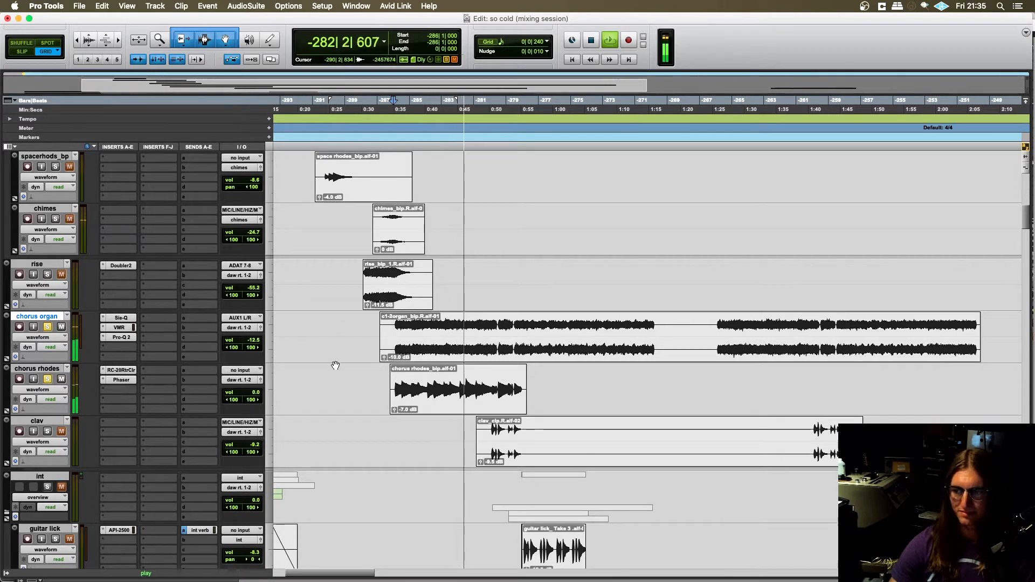
scroll(335, 366, "right", 3)
scroll(335, 364, "left", 2)
scroll(335, 358, "up", 2)
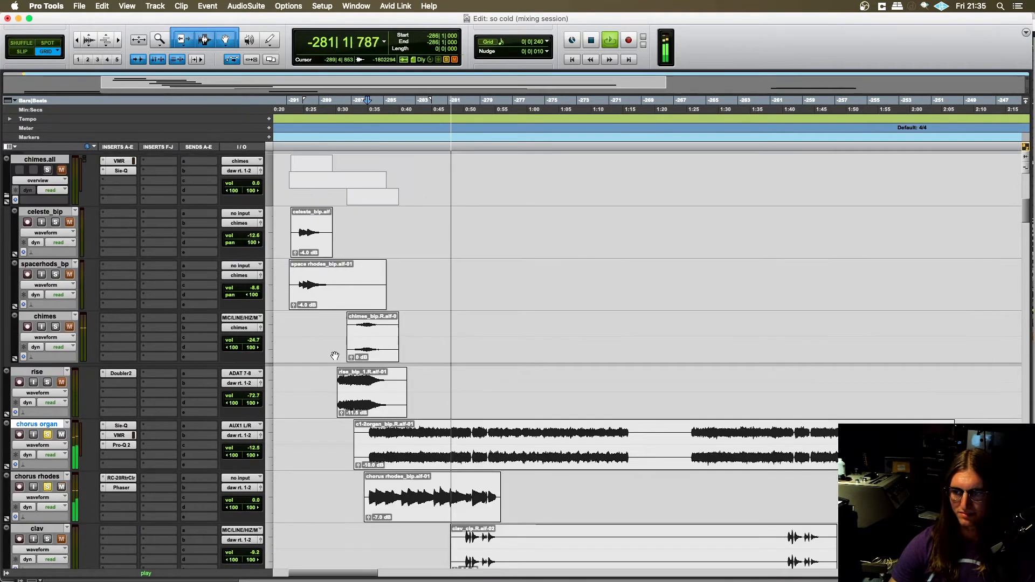
scroll(335, 356, "down", 2)
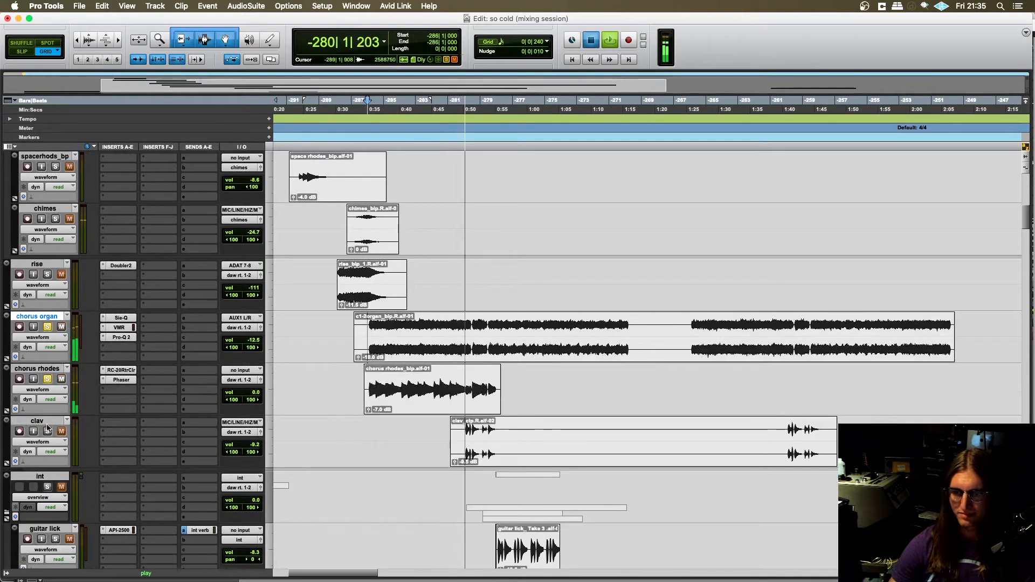
key("space")
- Place the playback position at -286|1|240 and take chorus organ out of solo, keeping chorus rhodes soloed
left_click(369, 324)
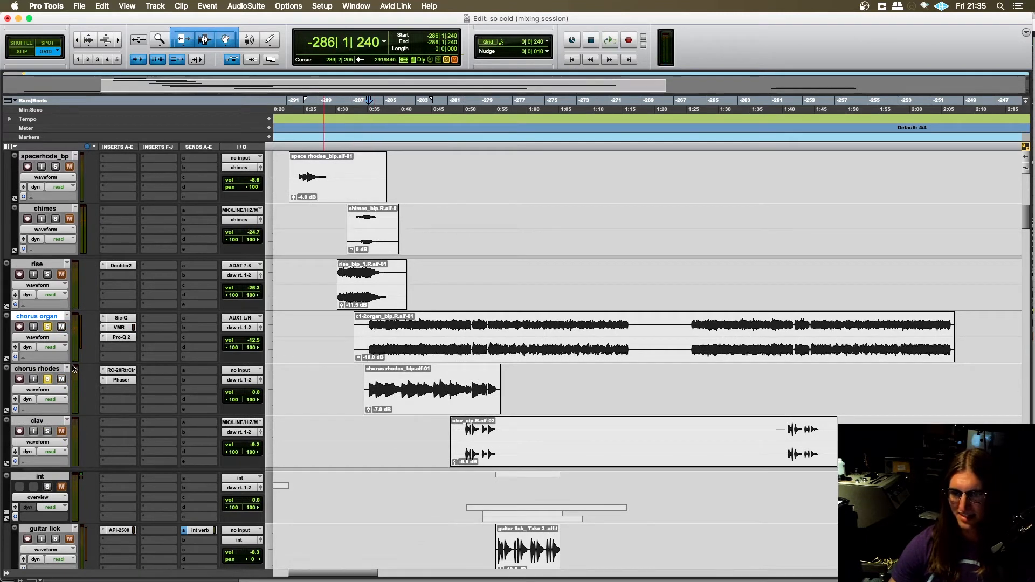
left_click(47, 326, "alt")
left_click(48, 379)
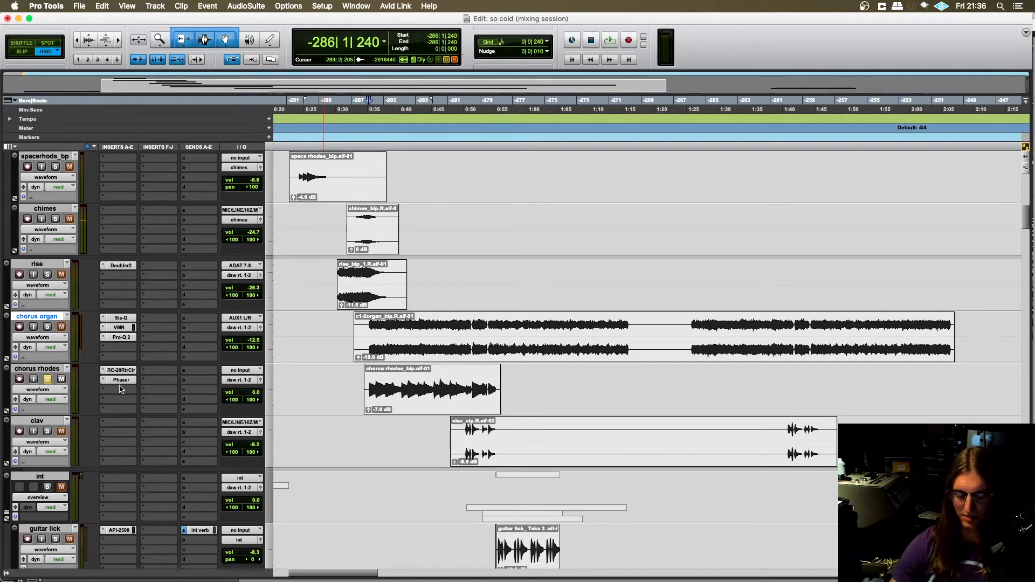
- Zoom in on the chorus rhodes clip and select its audio from -286|1|480 to -278|1|480
key("t")
key("t")
left_click(647, 382)
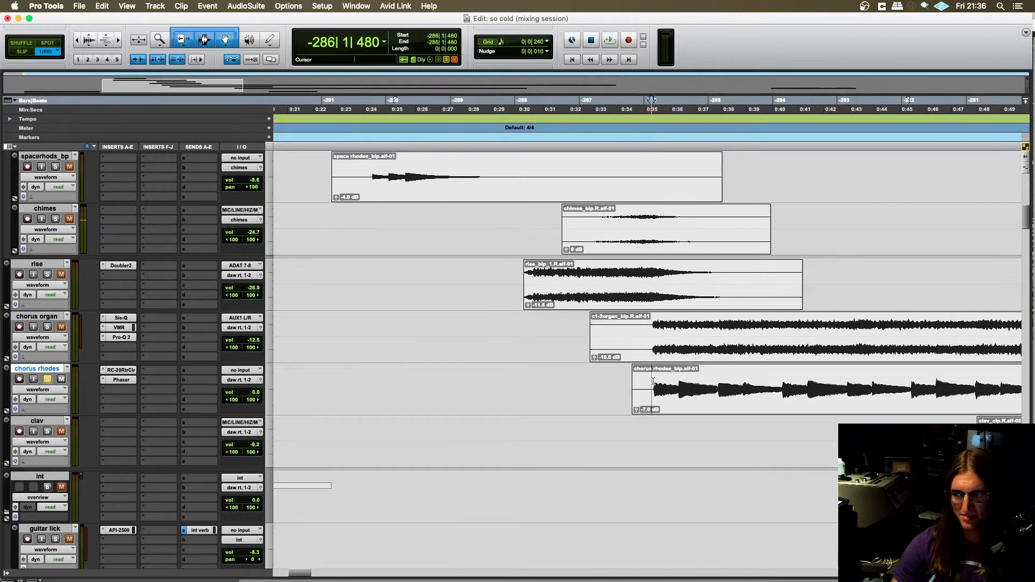
key("r")
key("r")
key("t")
key("t")
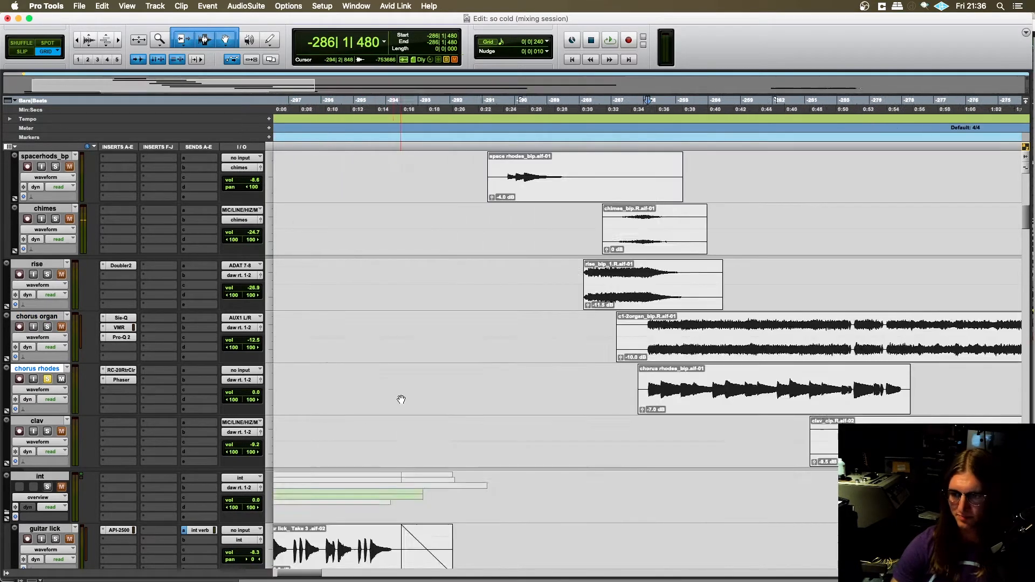
scroll(457, 400, "right", 5)
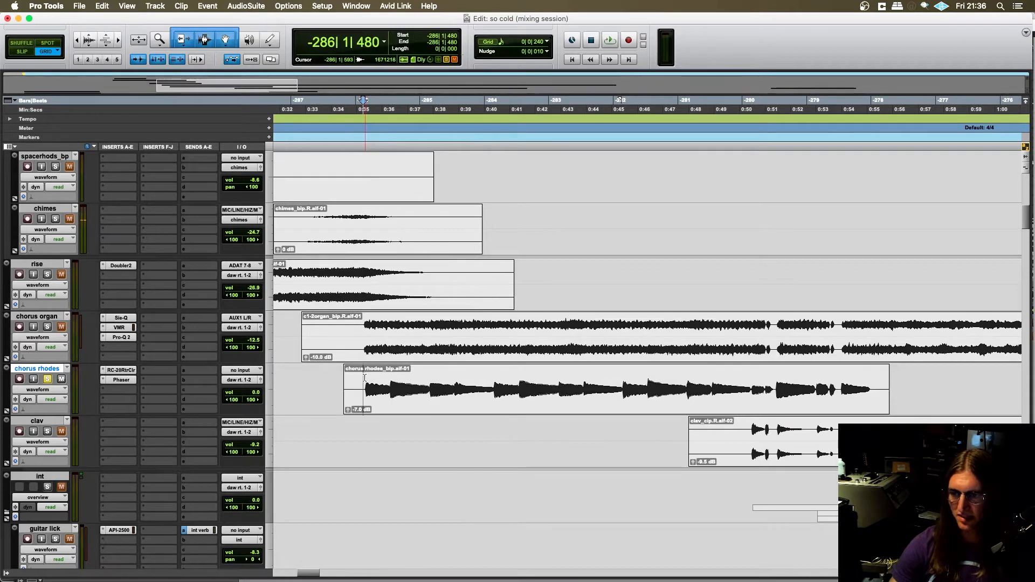
left_click_drag(363, 378, 878, 386)
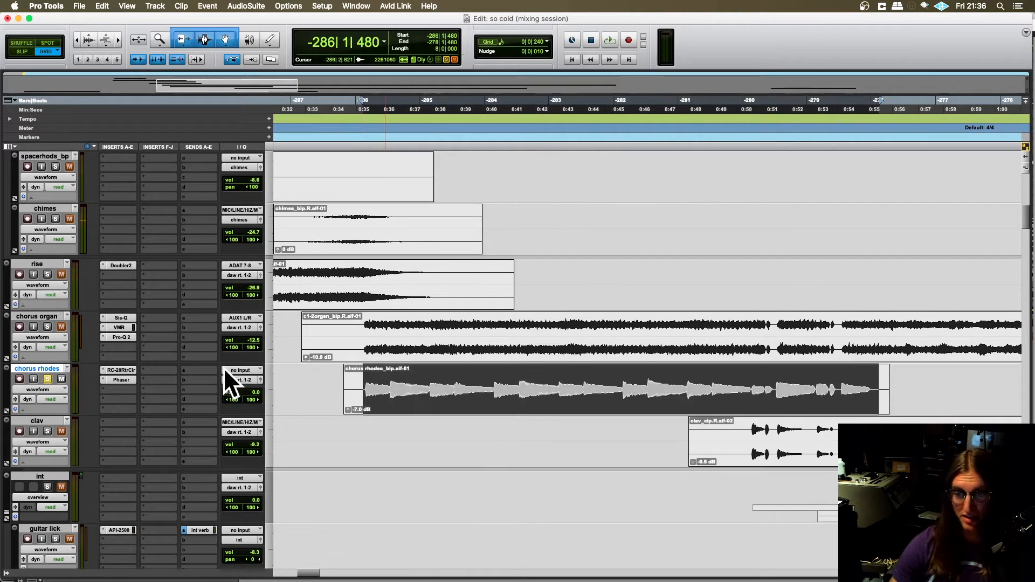
- Open the Phaser insert on chorus rhodes and move its window clear of the chorus rhodes clip
left_click(121, 380)
scroll(521, 446, "down", 3)
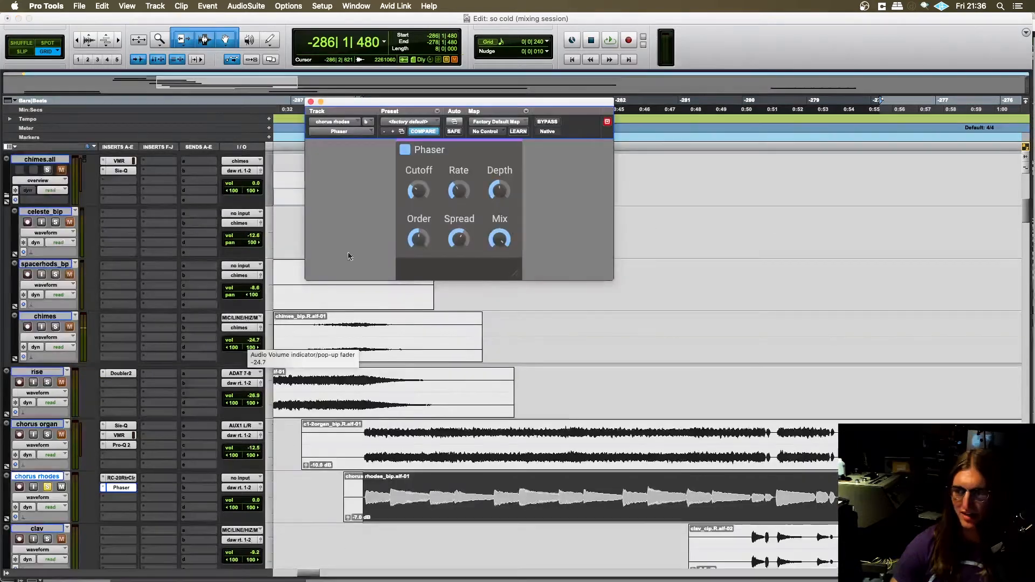
left_click_drag(453, 104, 394, 79)
scroll(462, 322, "up", 3)
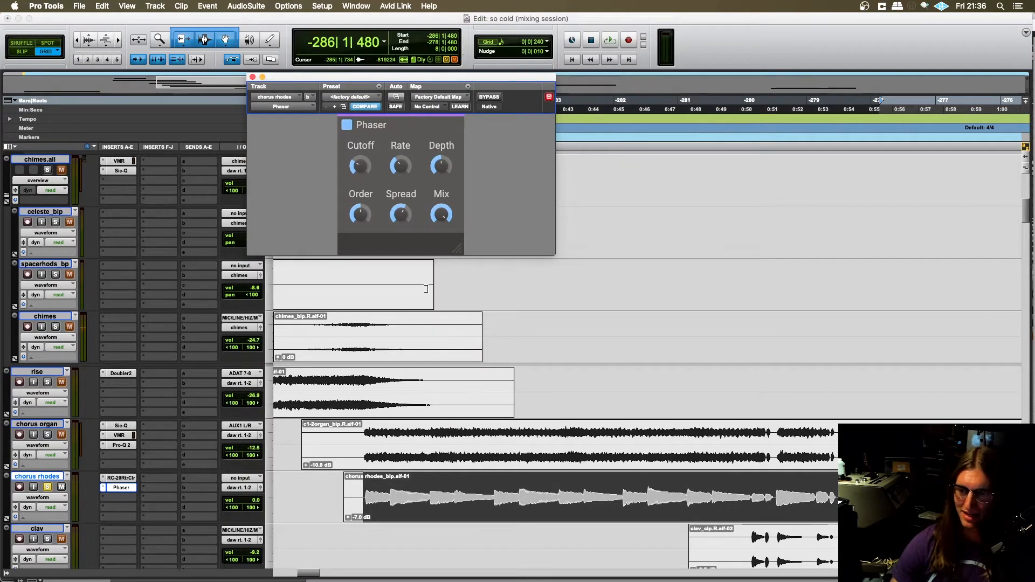
scroll(426, 289, "down", 2)
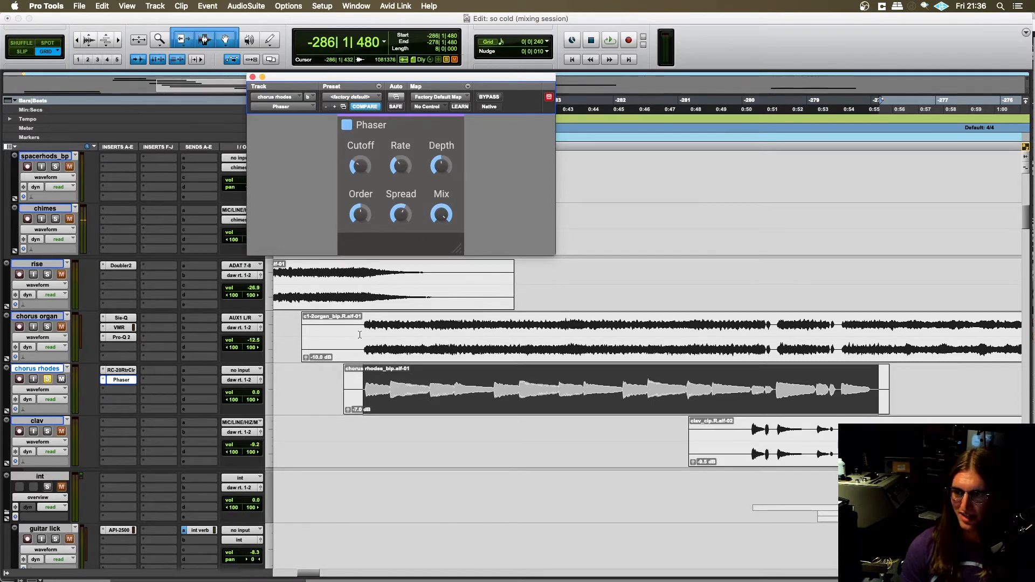
- Select the audio in the chorus rhodes clip from -286|1|480 to -278|1|240
scroll(359, 334, "right", 2)
left_click(306, 368)
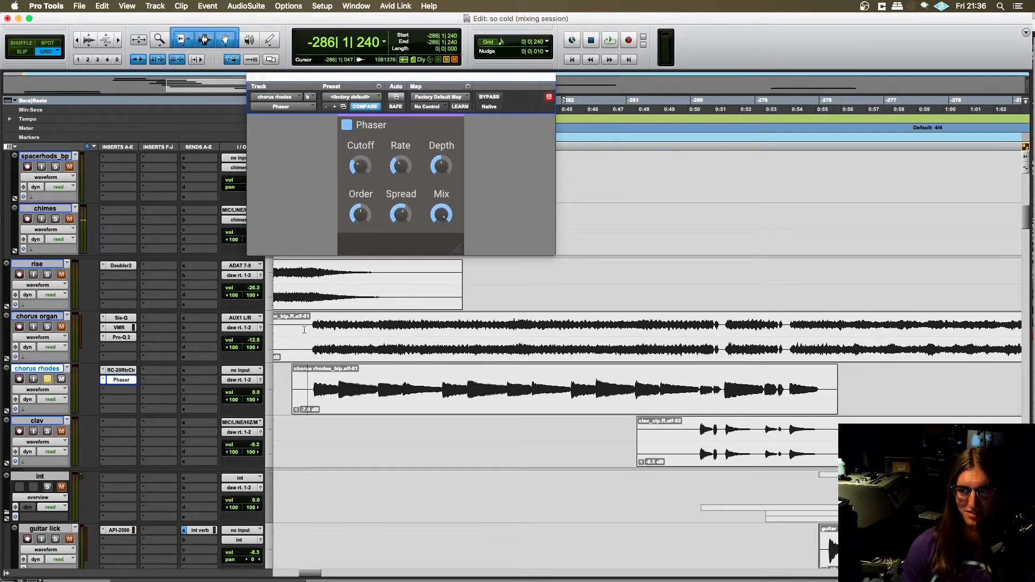
left_click(317, 370)
scroll(305, 385, "right", 2)
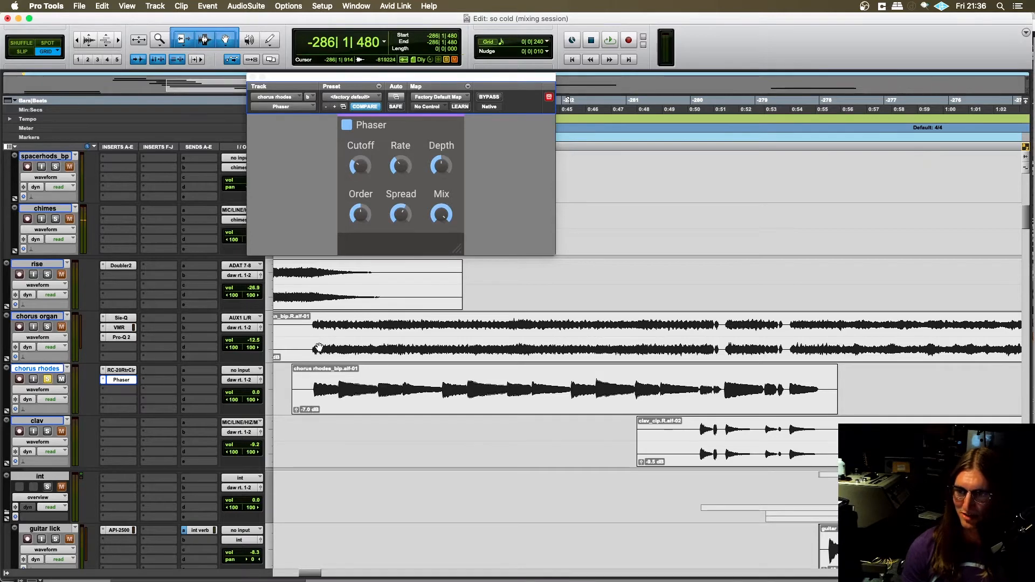
scroll(324, 377, "left", 3)
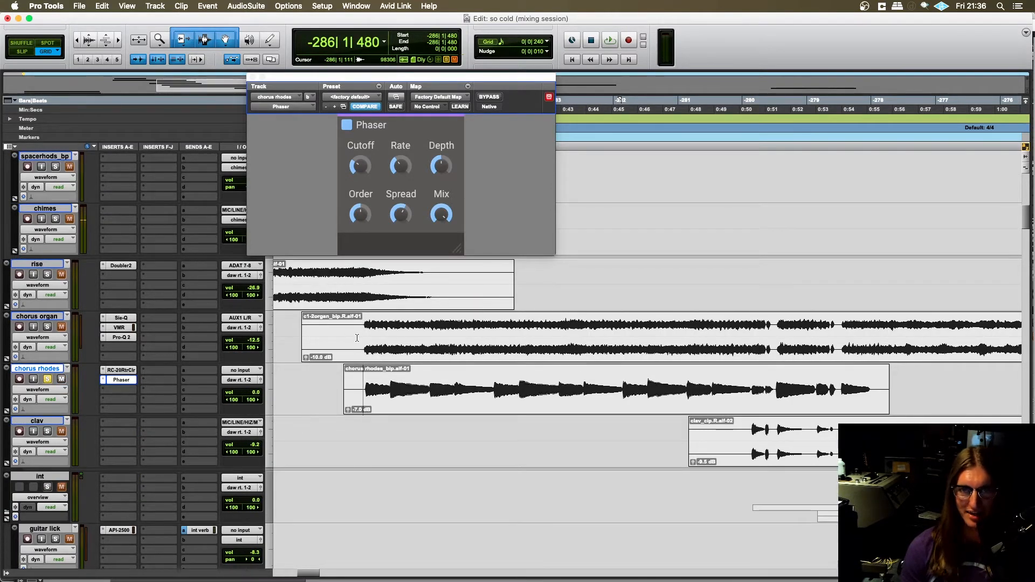
scroll(360, 388, "right", 2)
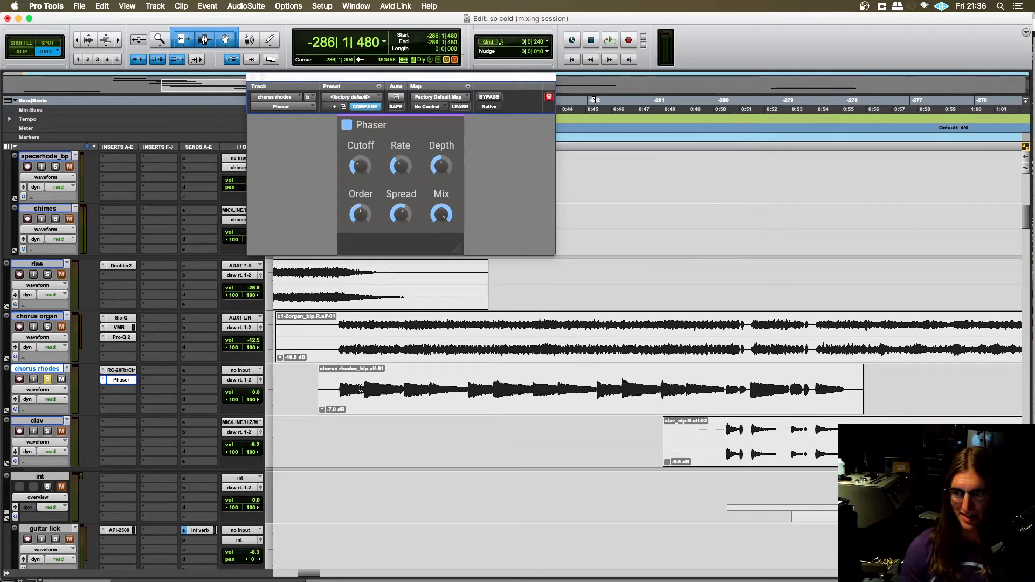
left_click_drag(336, 381, 849, 404)
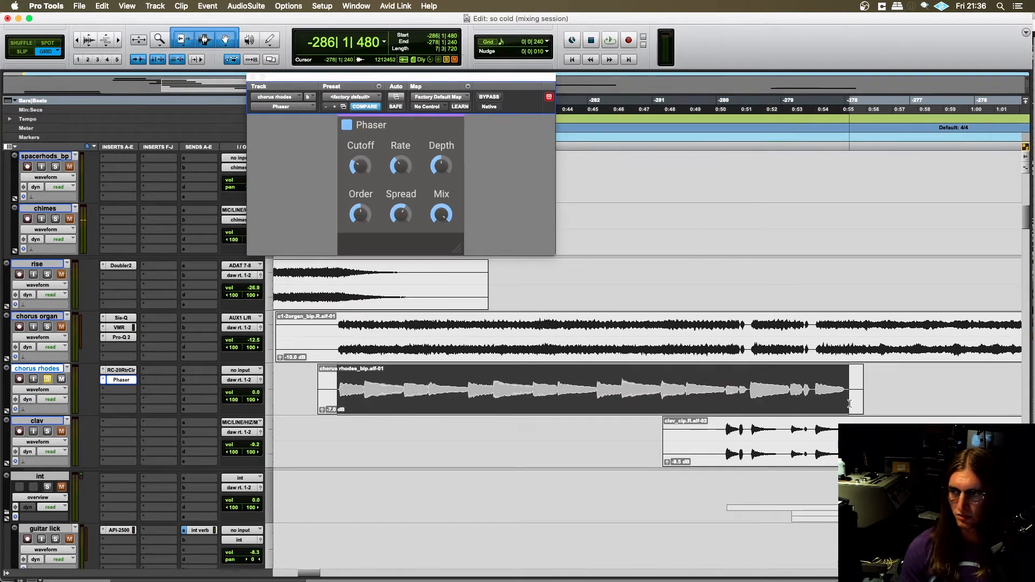
- Bypass the Phaser while auditioning the chorus rhodes selection, and open the track's RC-20 Retro Color insert
left_click(489, 98)
key("space")
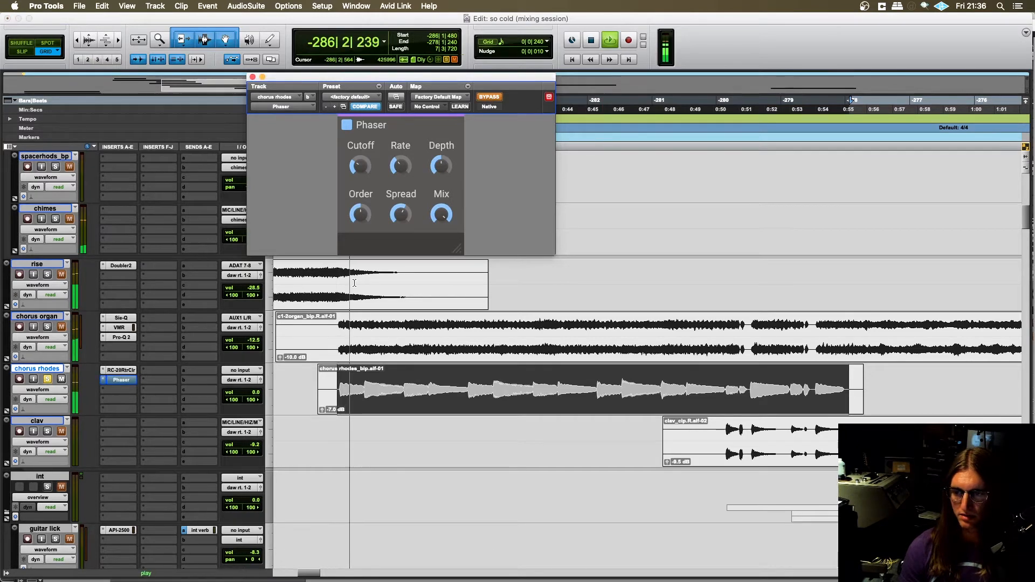
left_click(123, 371)
key("space")
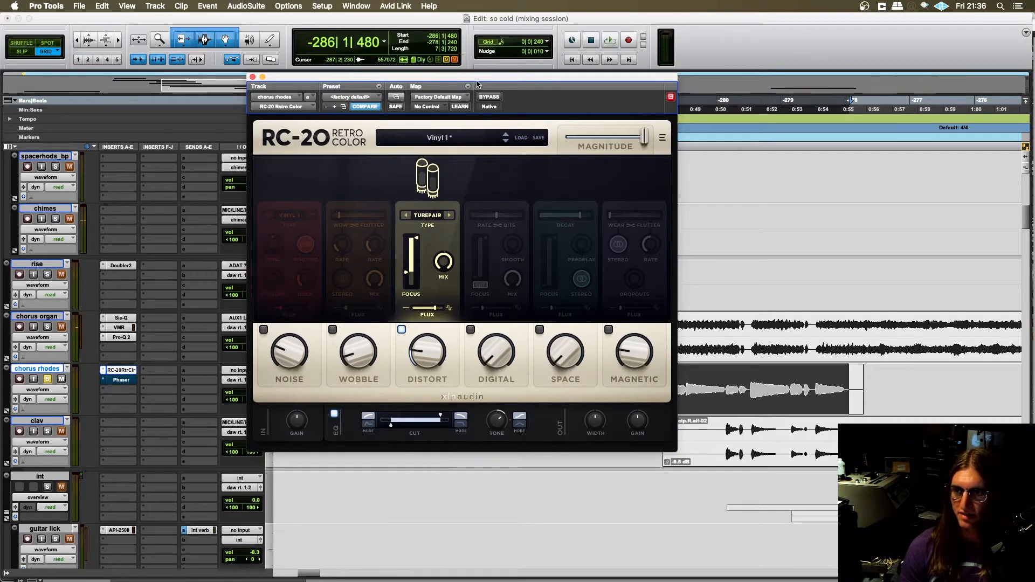
- Audition the chorus rhodes selection with RC-20 Retro Color bypassed, then play it again with the plugin re-enabled
left_click(489, 98)
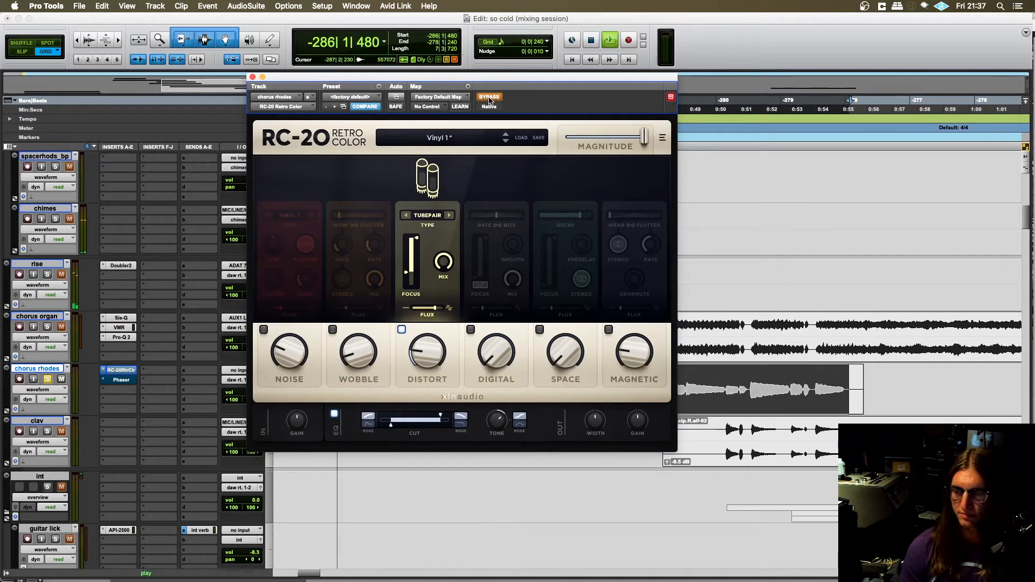
key("space")
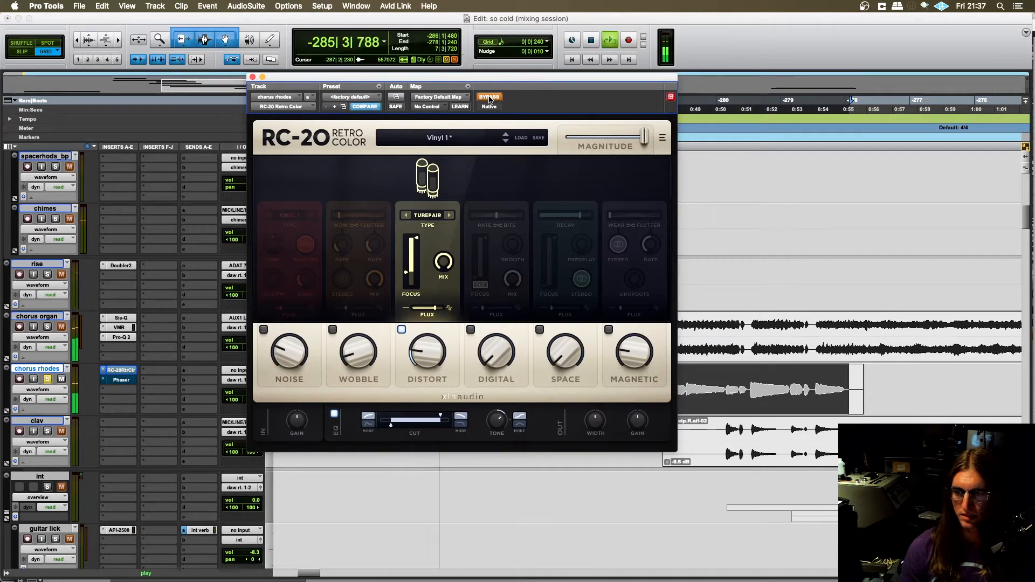
key("space")
left_click(489, 98)
key("space")
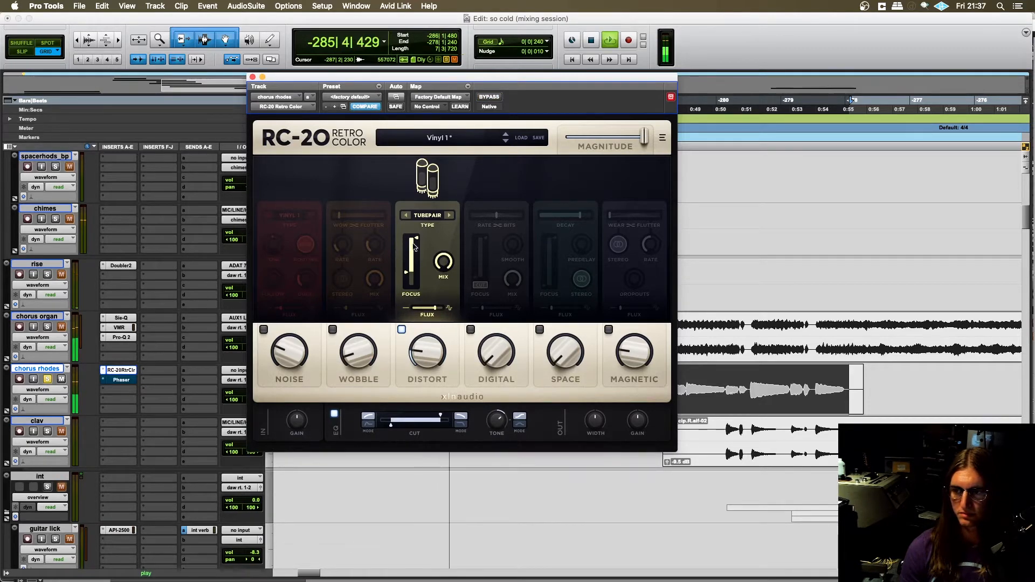
- Stop playback, close the RC-20 Retro Color window, and place the edit cursor at -286|1|240 on chorus rhodes
key("space")
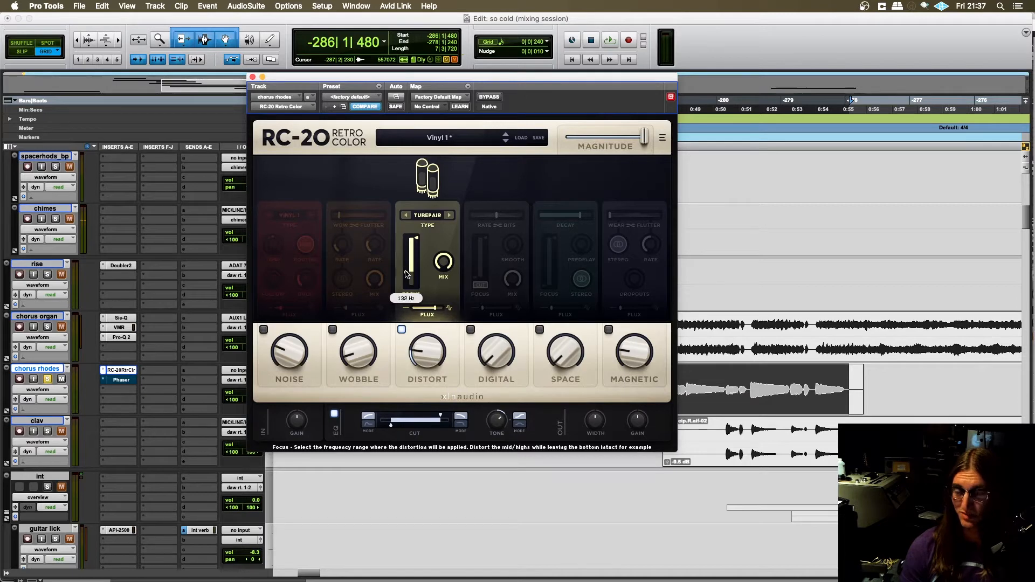
left_click(253, 77)
scroll(339, 340, "down", 2)
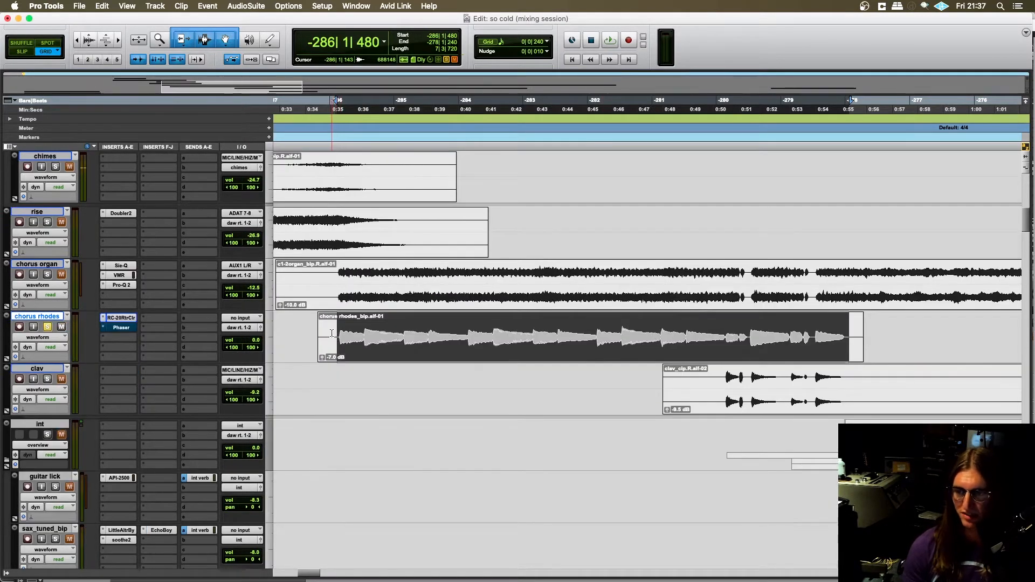
left_click(331, 333)
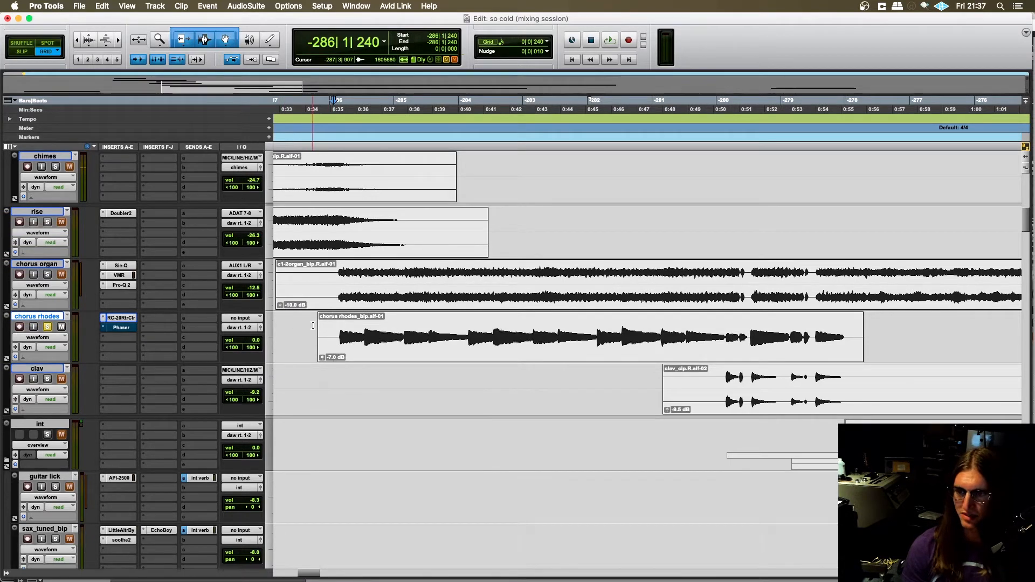
scroll(352, 345, "right", 2)
scroll(350, 350, "left", 2)
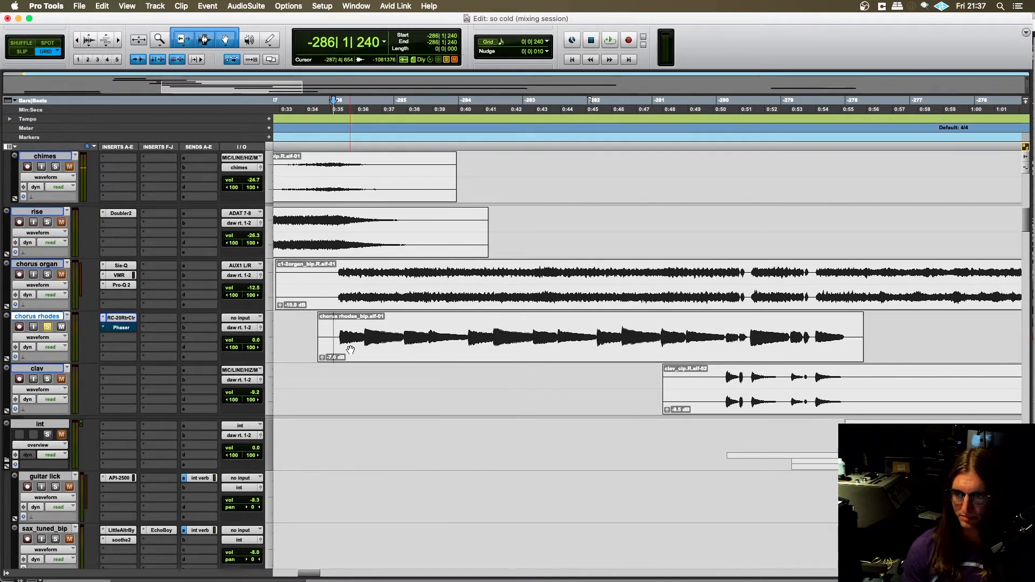
scroll(347, 345, "right", 2)
scroll(342, 337, "left", 2)
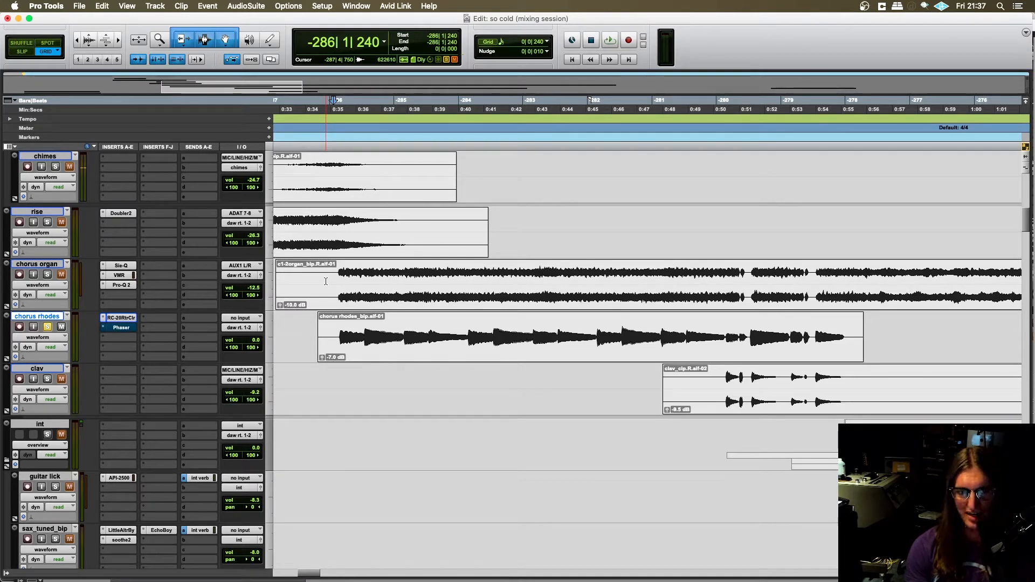
scroll(325, 281, "up", 2)
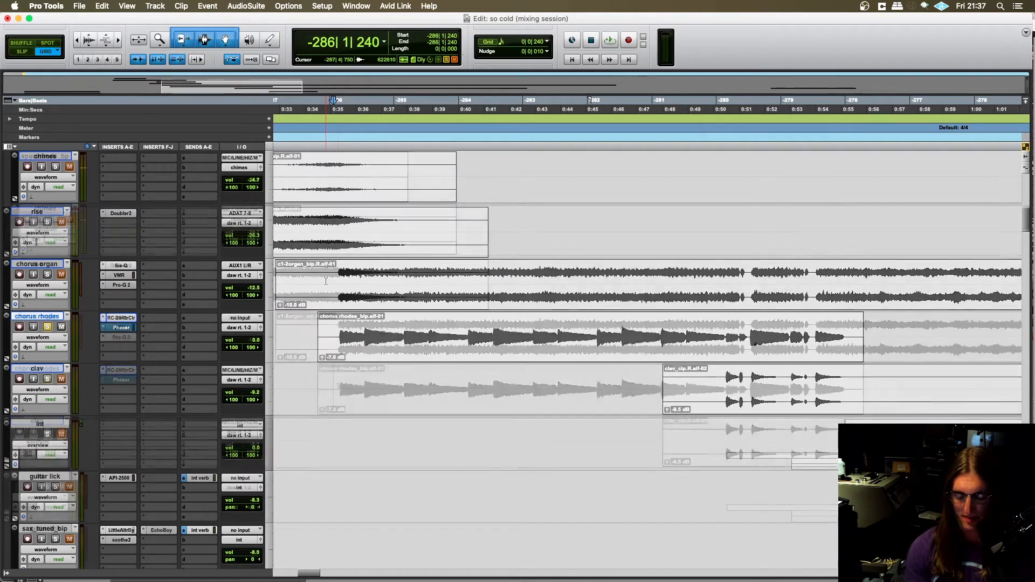
- Reselect the chorus rhodes audio from -286|1|480 to -278|1|240, re-enable the Phaser while auditioning it, and close the plugin window
left_click_drag(338, 391, 848, 392)
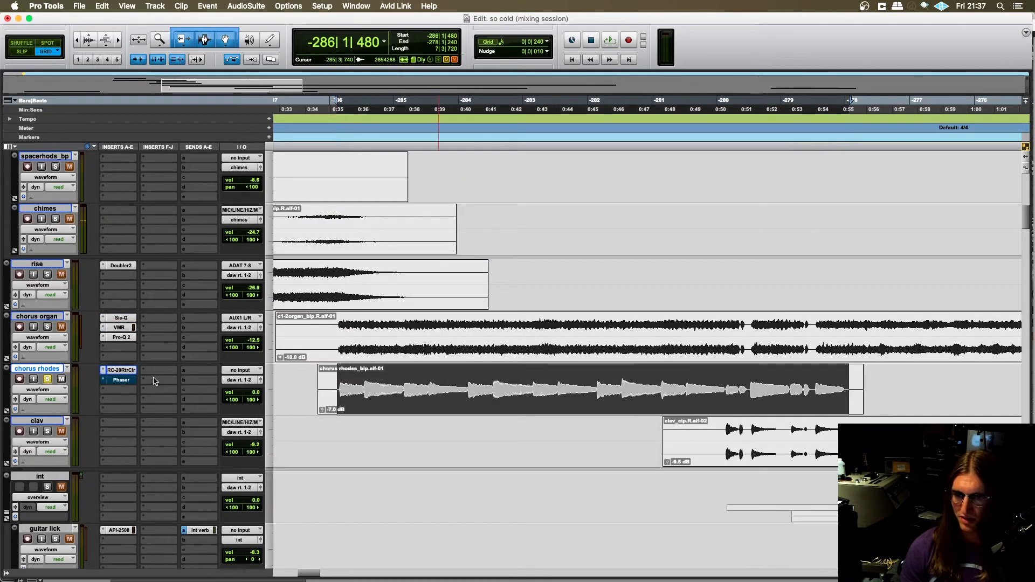
left_click(123, 380)
key("space")
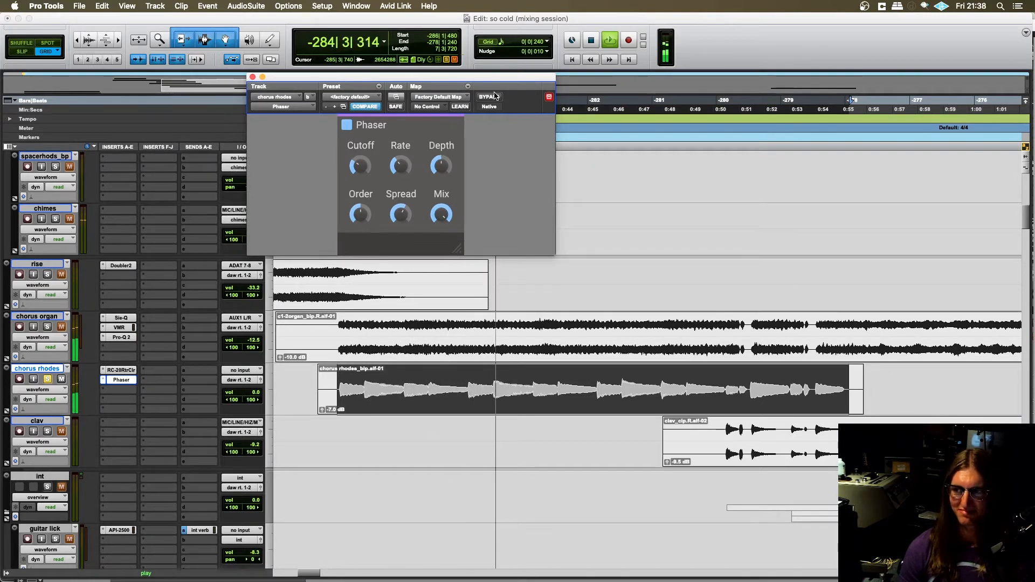
key("space")
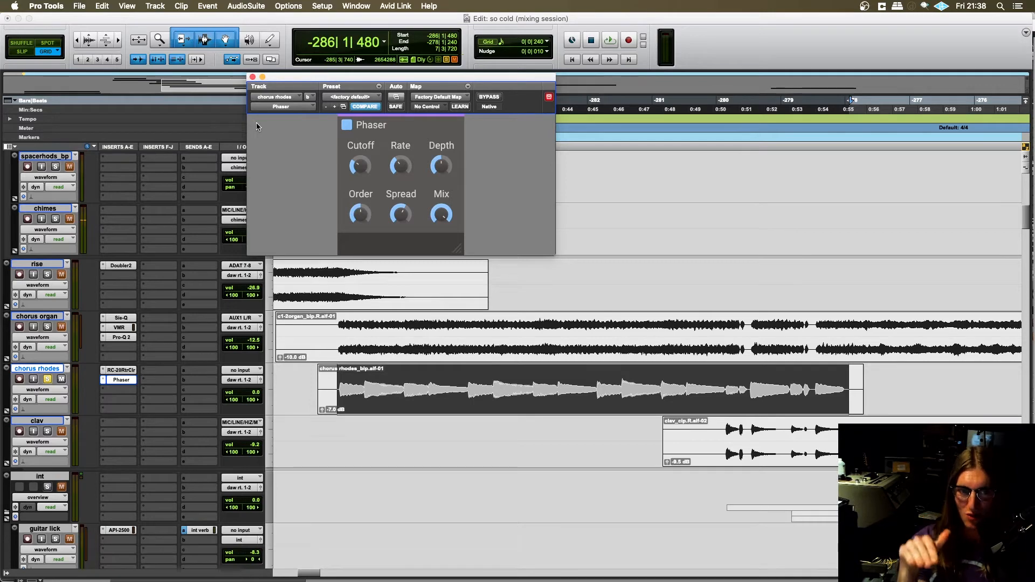
left_click(252, 77)
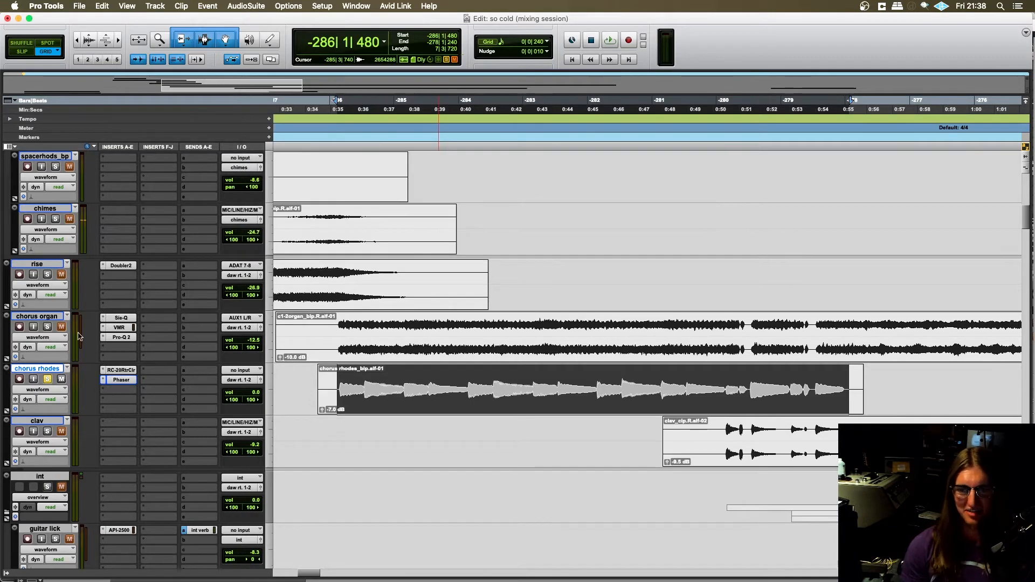
- Audition the chorus with drums.all, BASS, GUITAR and chorus organ soloed alongside chorus rhodes, and place the edit cursor at -287|4|000
scroll(47, 380, "up", 1)
scroll(47, 383, "down", 1)
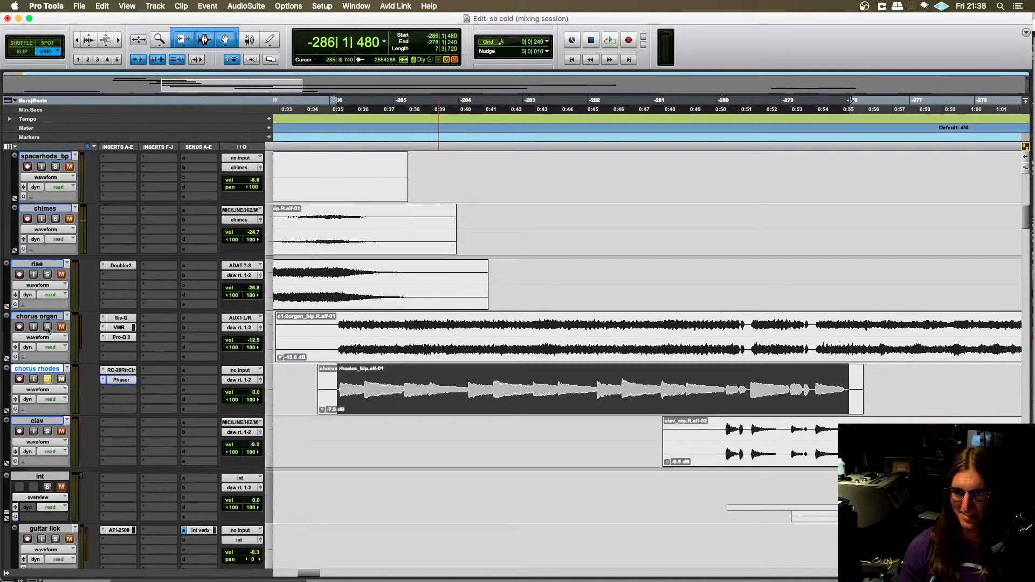
scroll(48, 330, "up", 10)
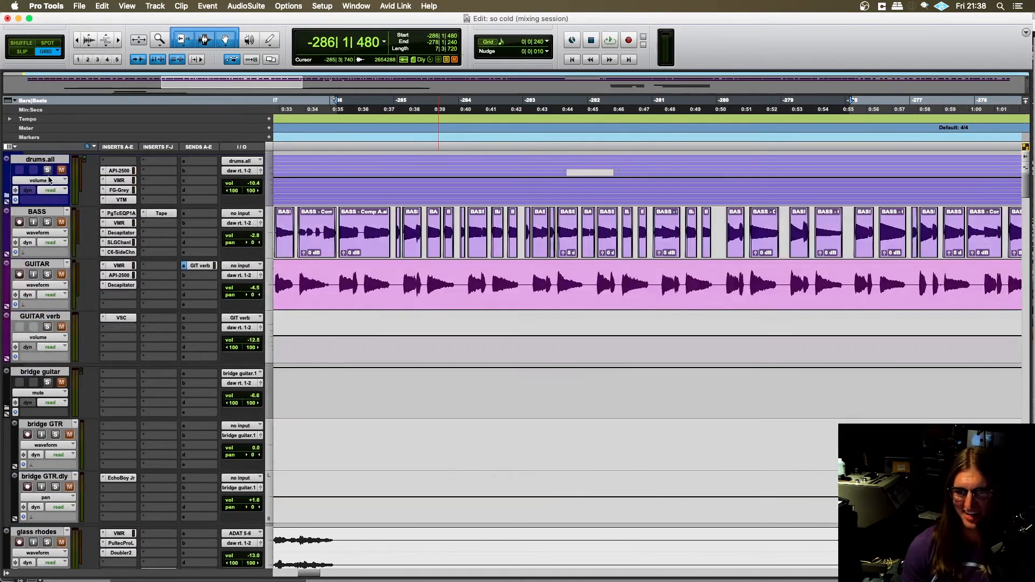
key("space")
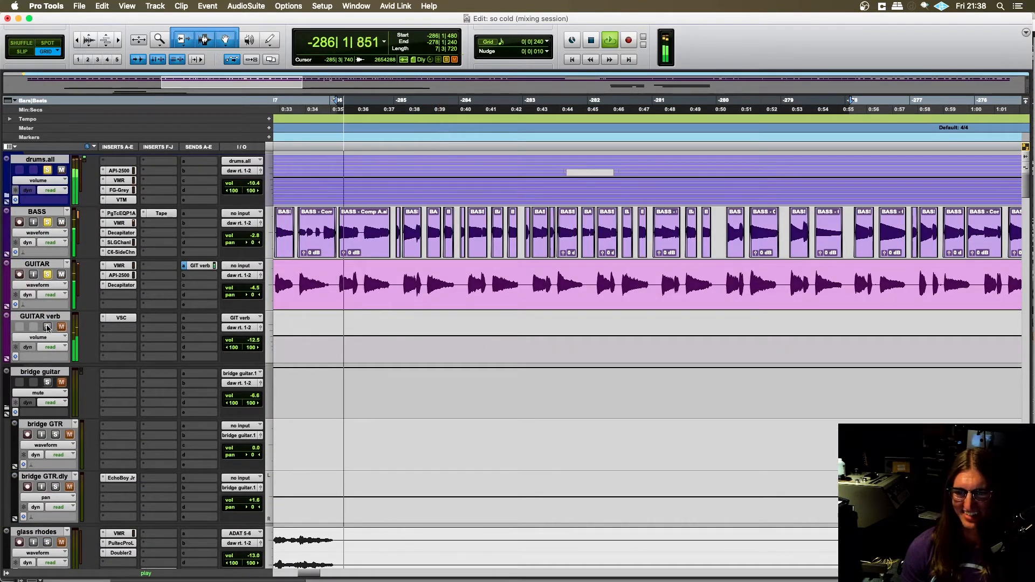
scroll(305, 346, "down", 7)
scroll(305, 347, "down", 3)
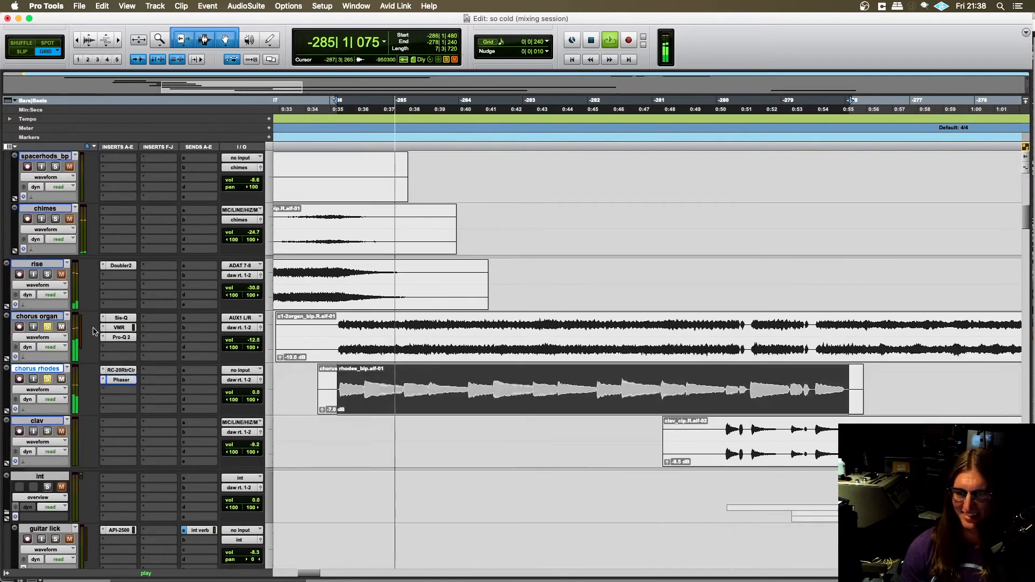
left_click(320, 377)
left_click(315, 368)
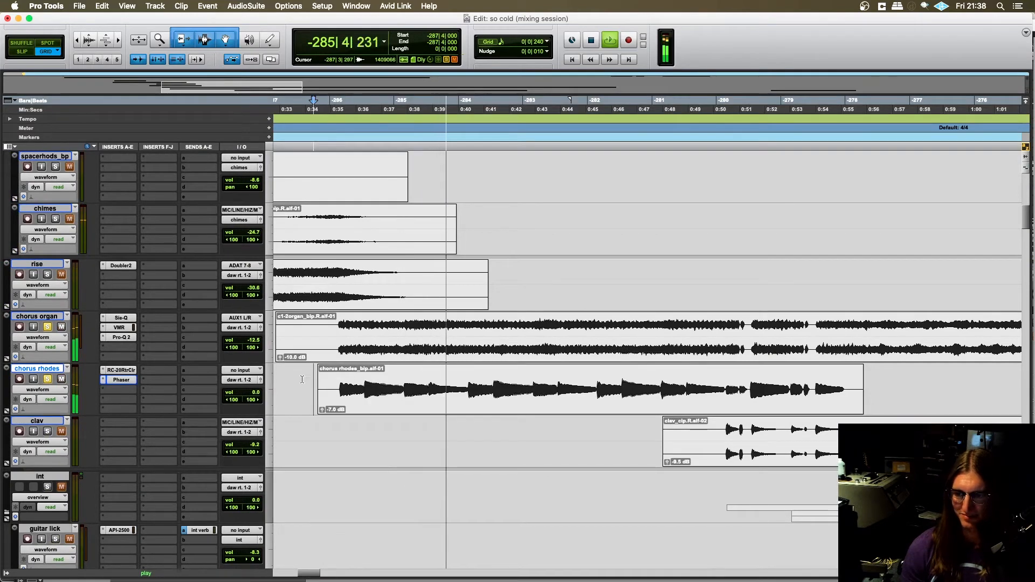
- Zoom out the timeline and look over the chorus organ, chorus rhodes, clav and int tracks while the chorus plays
scroll(308, 365, "right", 2)
key("r")
scroll(379, 376, "right", 6)
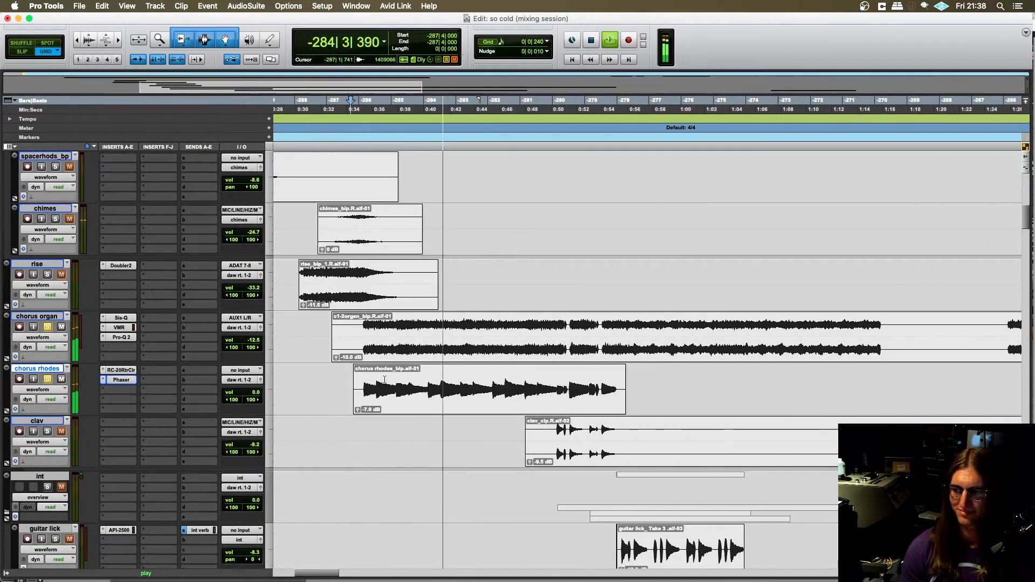
scroll(387, 376, "down", 1)
scroll(389, 377, "left", 1)
scroll(393, 376, "down", 2)
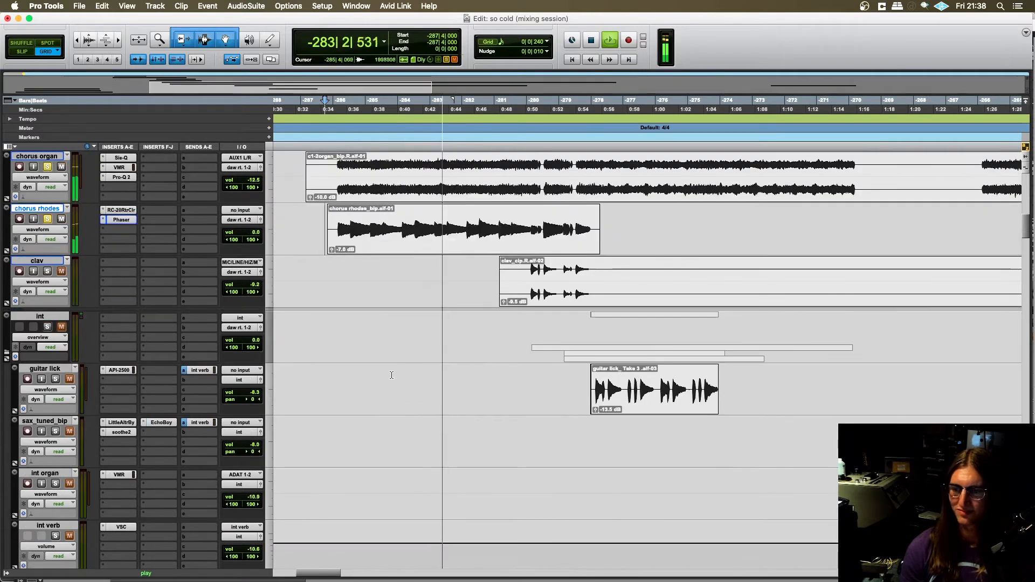
scroll(396, 375, "left", 1)
scroll(399, 375, "right", 2)
scroll(399, 374, "up", 2)
scroll(401, 373, "right", 2)
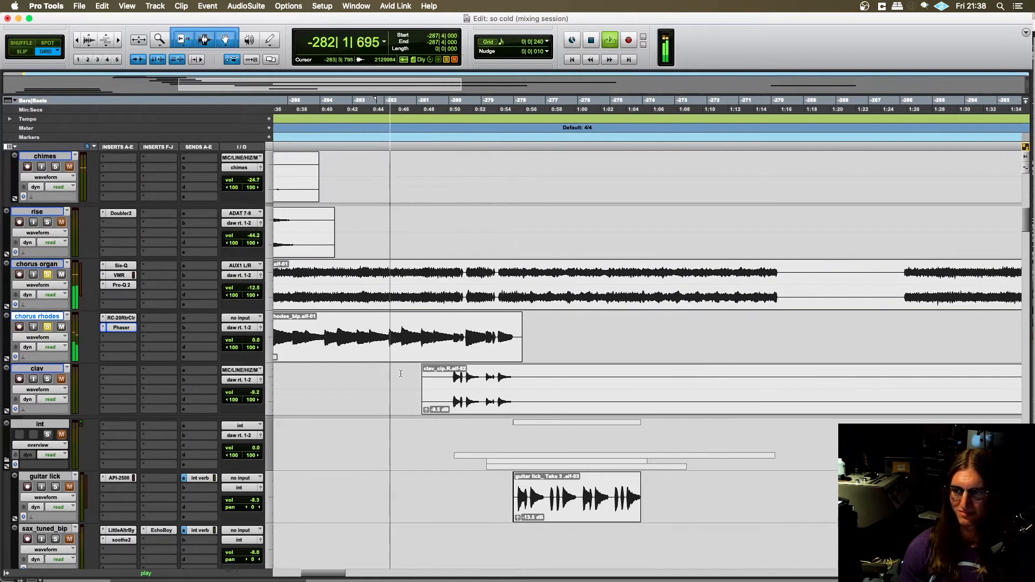
scroll(403, 371, "up", 1)
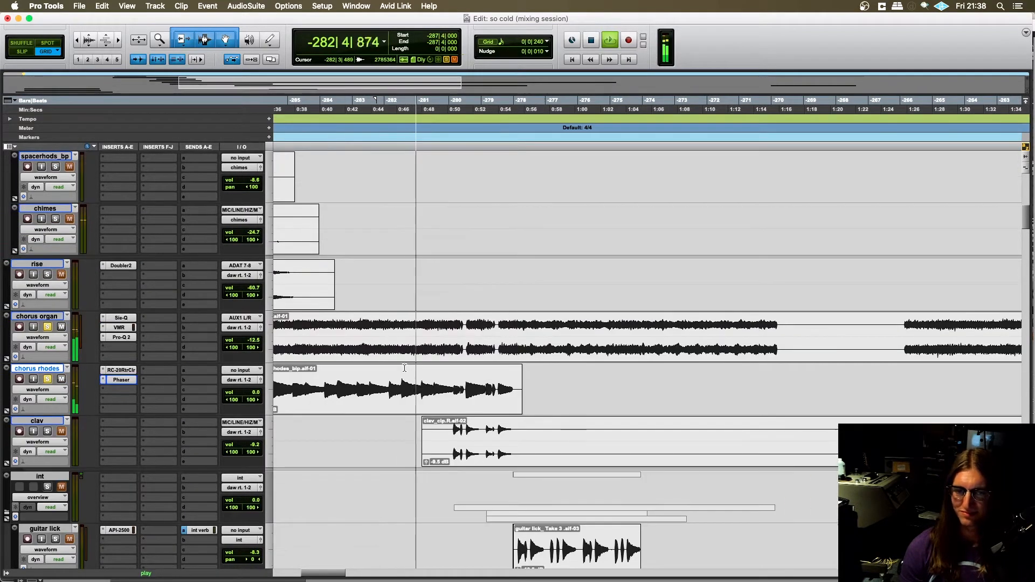
scroll(405, 368, "left", 1)
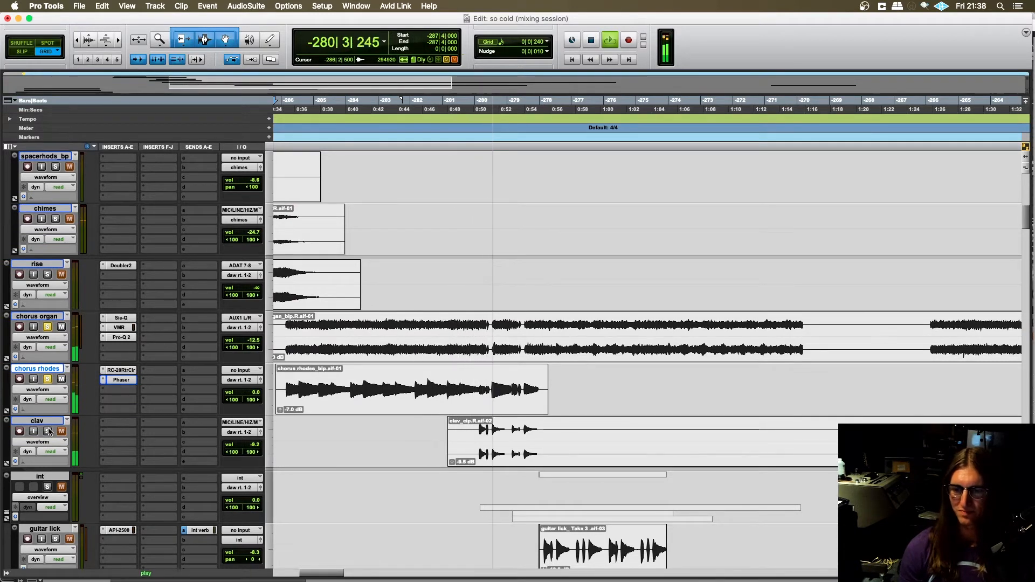
- Add clav to the soloed tracks and audition the chorus with it from -282|1|480
key("space")
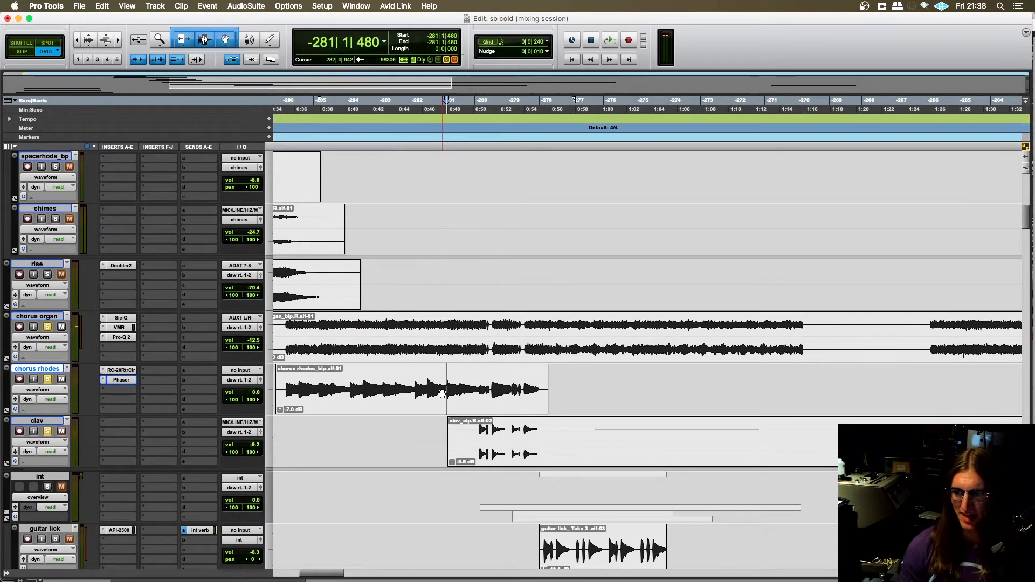
key("t")
scroll(435, 433, "right", 5)
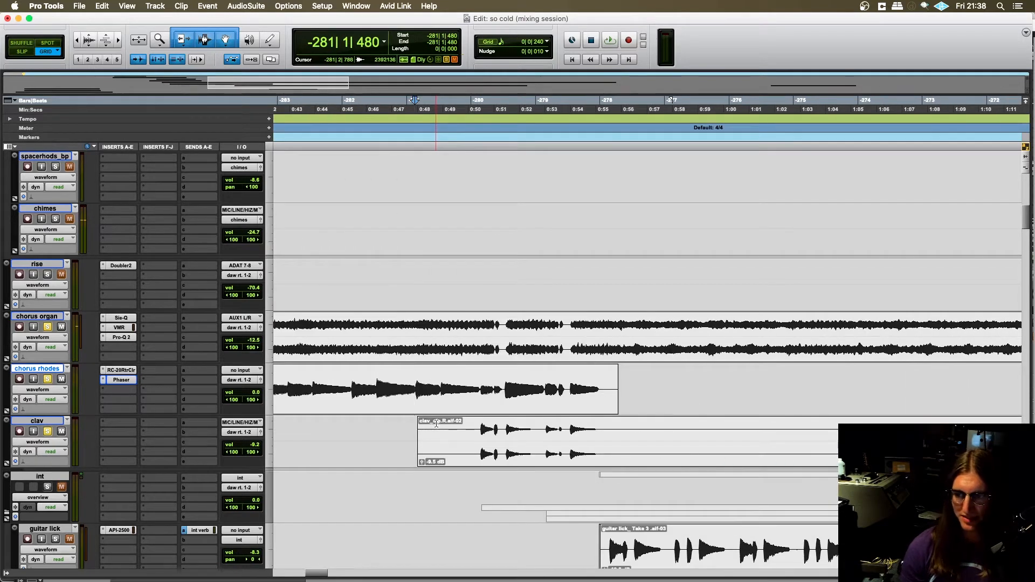
scroll(437, 423, "right", 1)
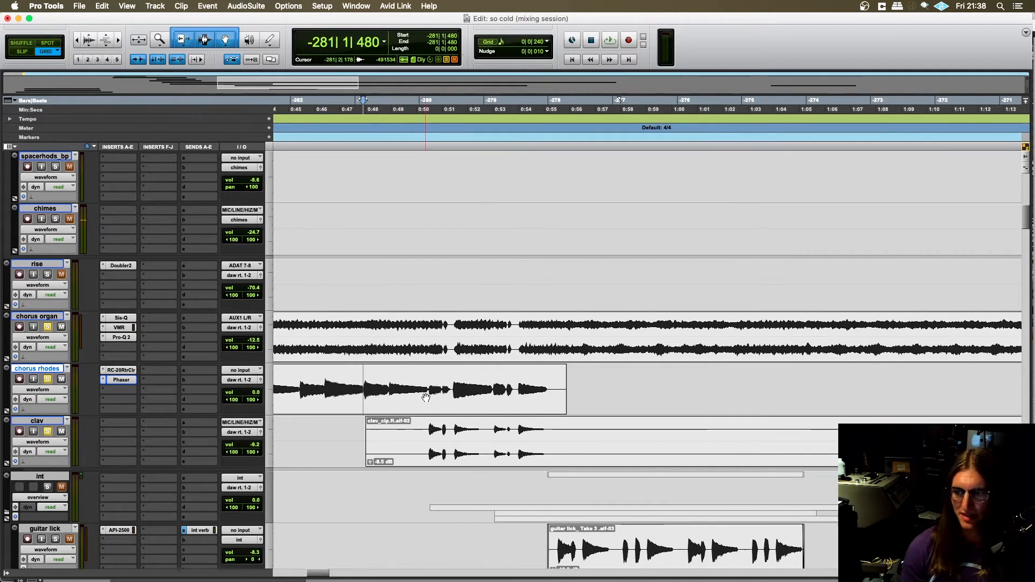
left_click(299, 382)
scroll(377, 399, "left", 1)
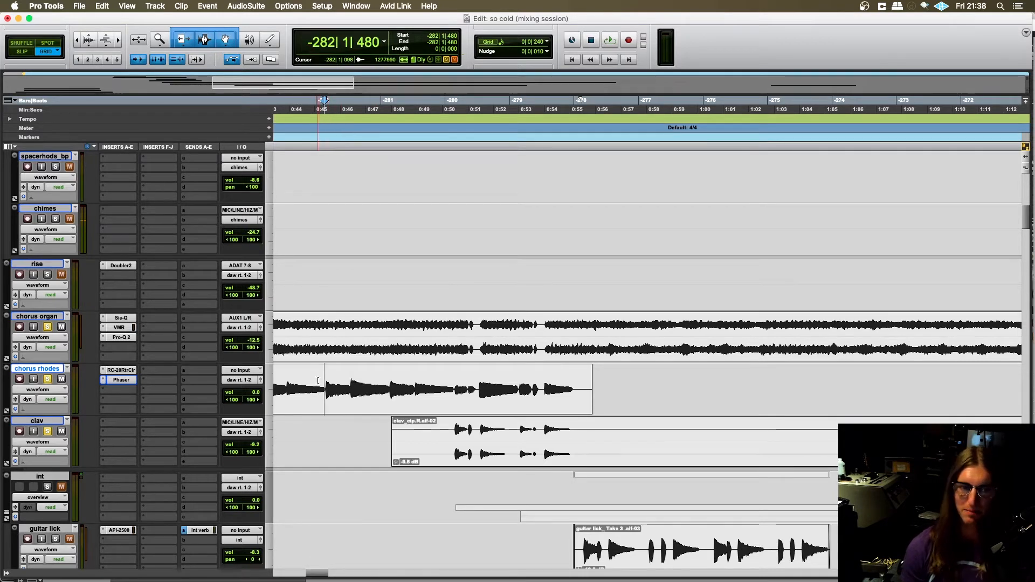
key("space")
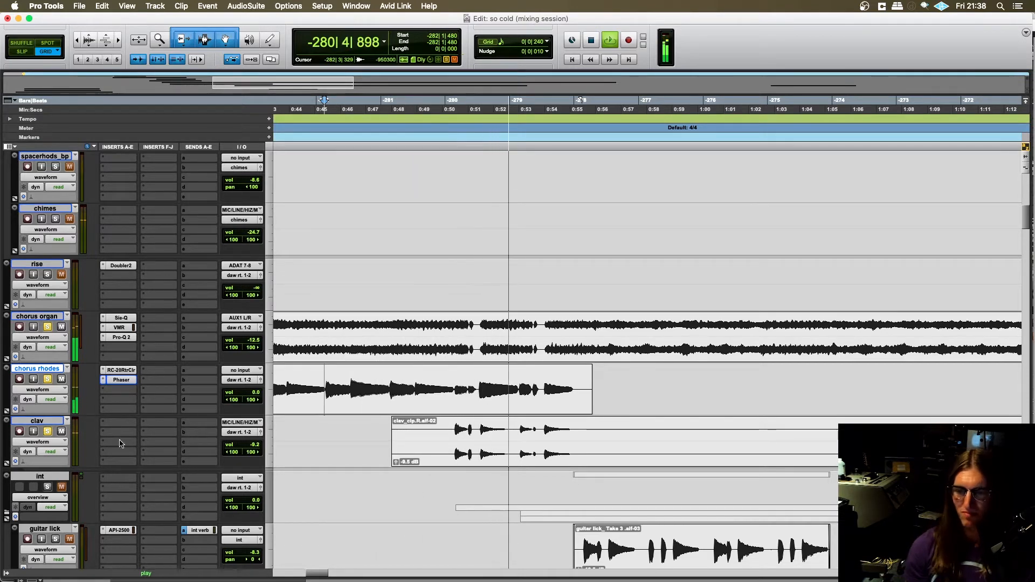
key("space")
- Isolate clav in solo, audition its part from -281|4|000, and clear the solo after stopping playback
left_click(48, 431, "alt")
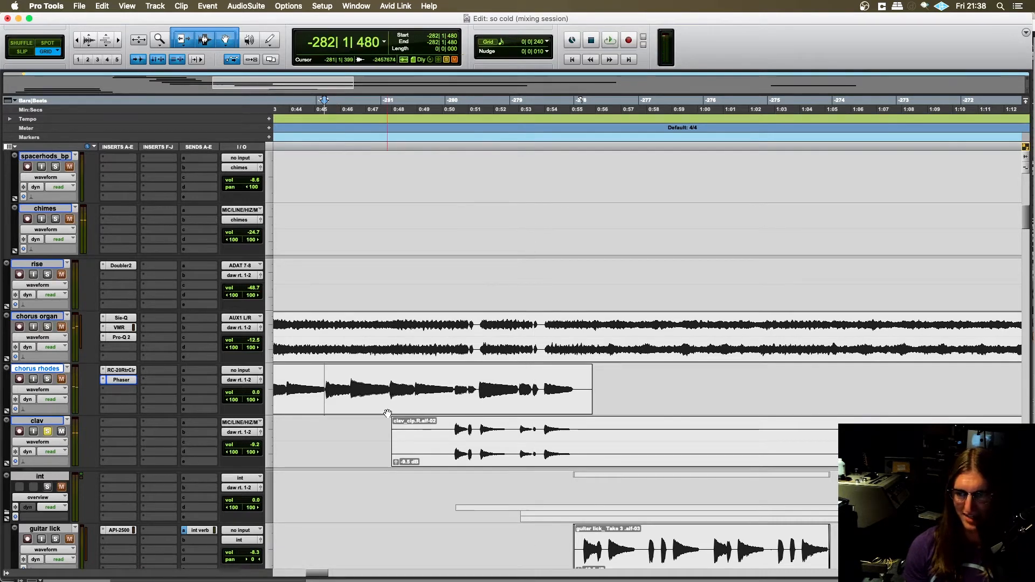
left_click(451, 427)
scroll(420, 463, "right", 2)
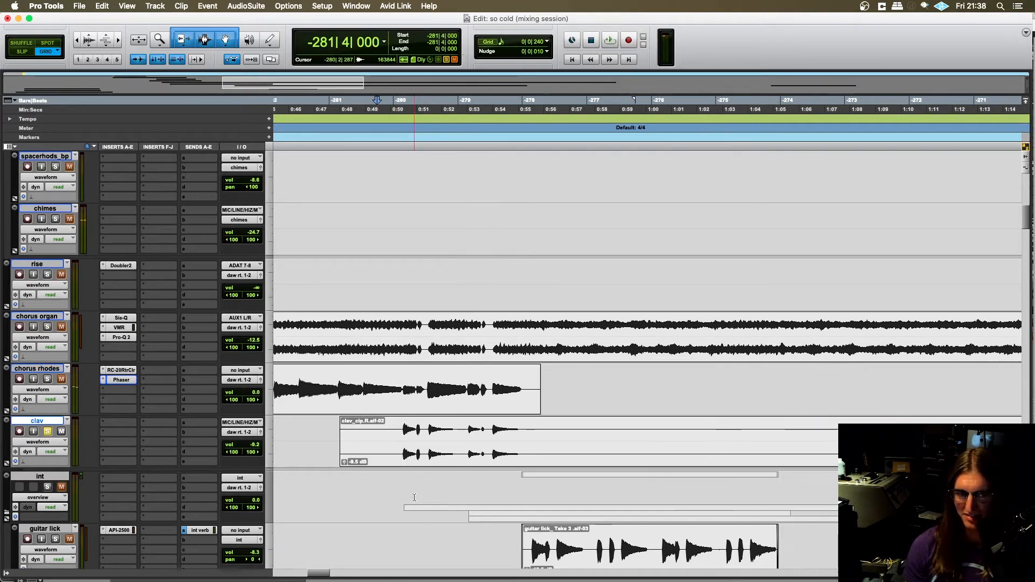
key("space")
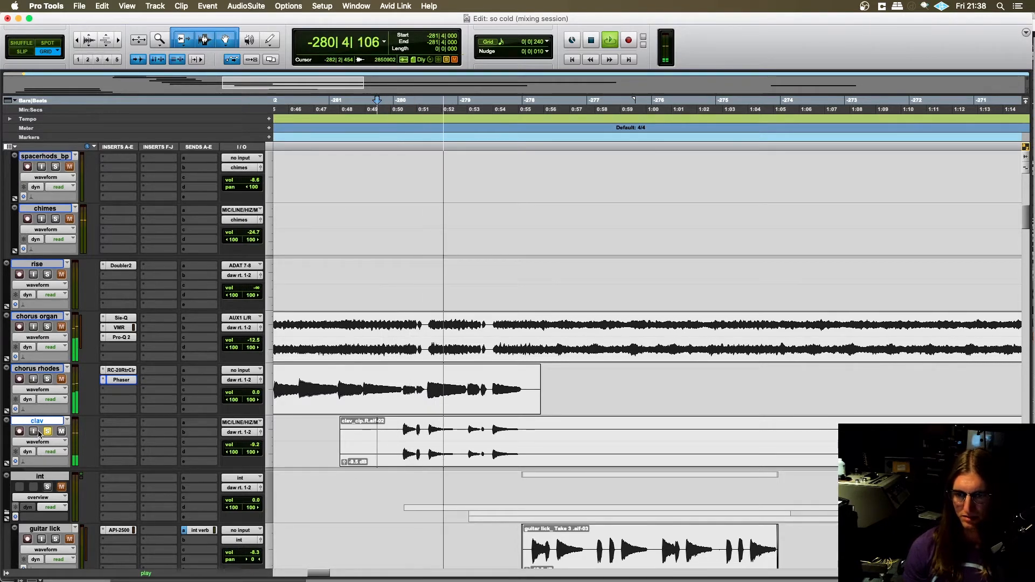
key("space")
- Zoom out to the section after the chorus and place the edit cursor at -279|4|000 on the int track
key("r")
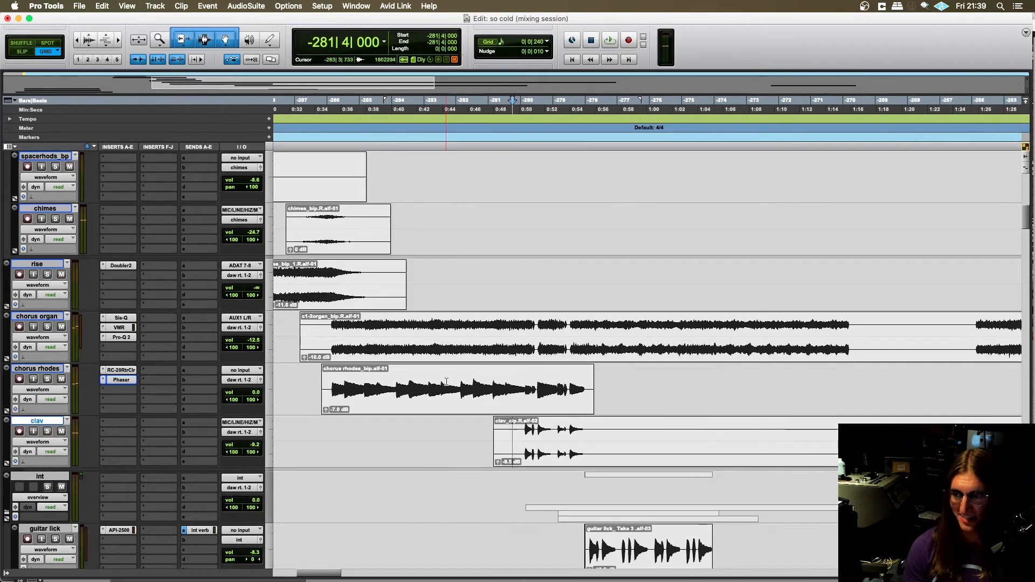
scroll(447, 384, "right", 4)
scroll(447, 384, "down", 3)
scroll(447, 384, "right", 1)
scroll(447, 384, "left", 1)
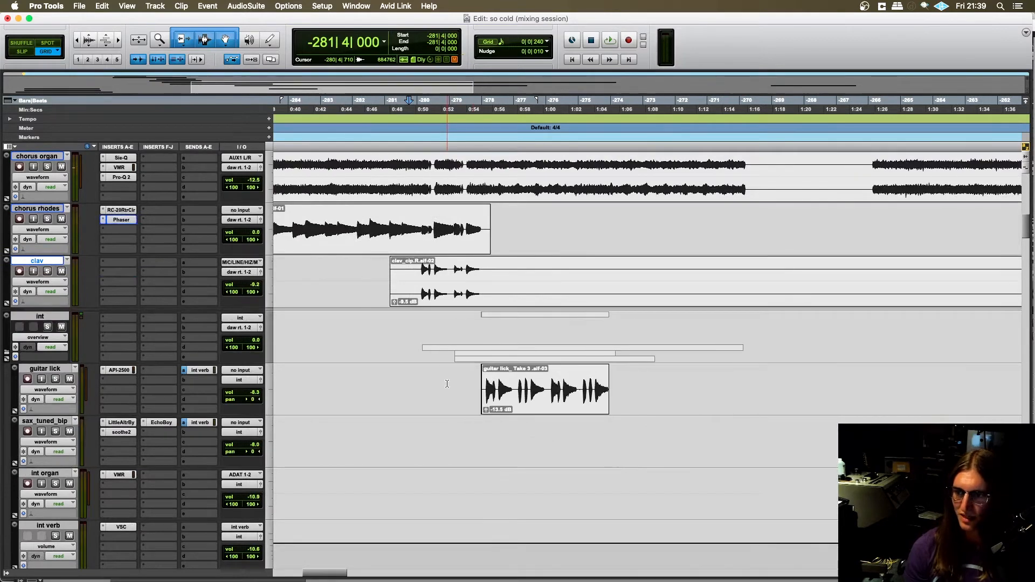
scroll(446, 383, "down", 1)
scroll(438, 382, "right", 3)
scroll(399, 391, "up", 2)
left_click(368, 370)
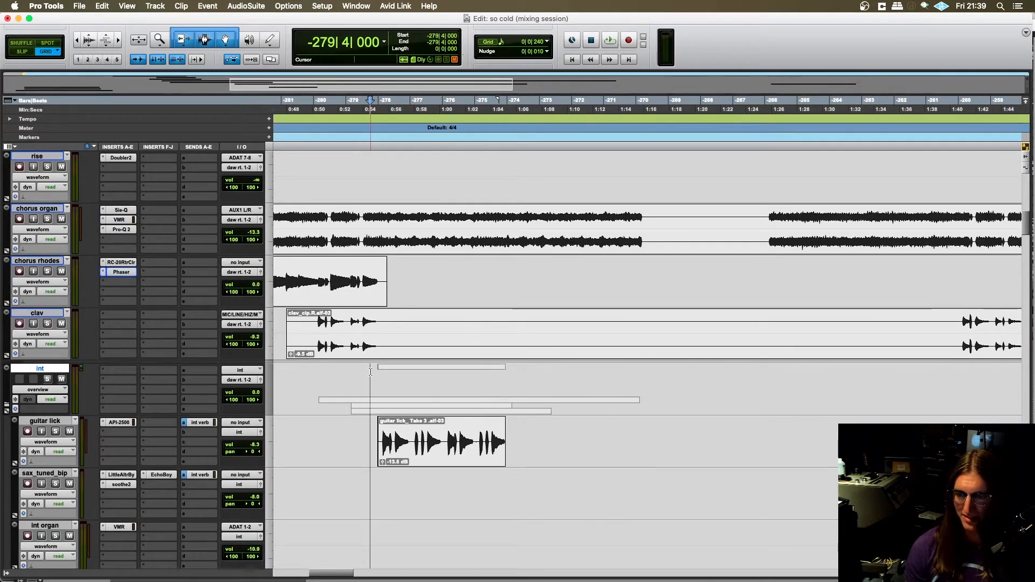
- Place the edit cursor at -279|1|720 on guitar lick and look over the other tracks in the int folder
scroll(296, 362, "down", 2)
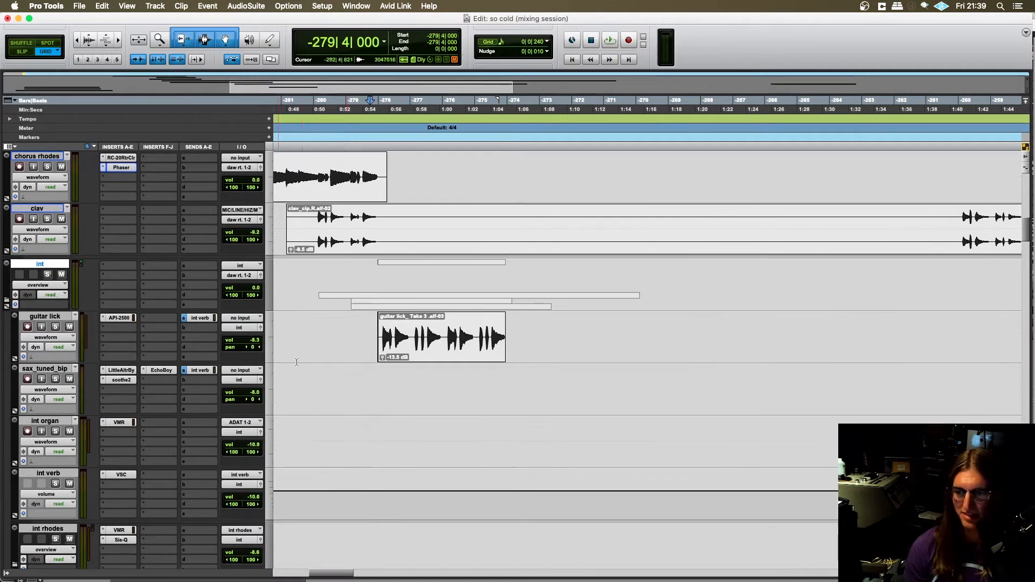
left_click_drag(359, 333, 500, 338)
left_click(371, 334)
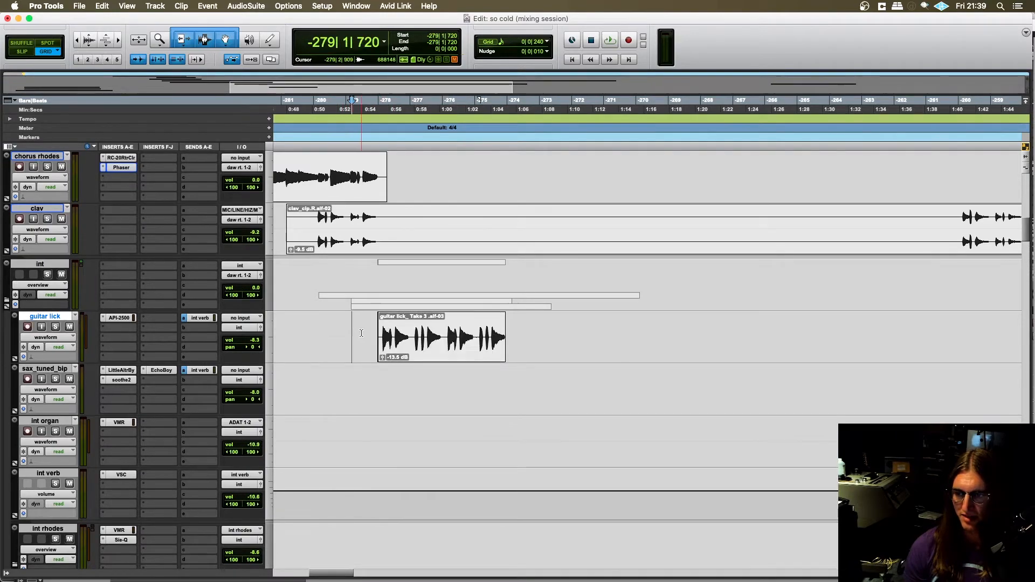
scroll(370, 334, "down", 7)
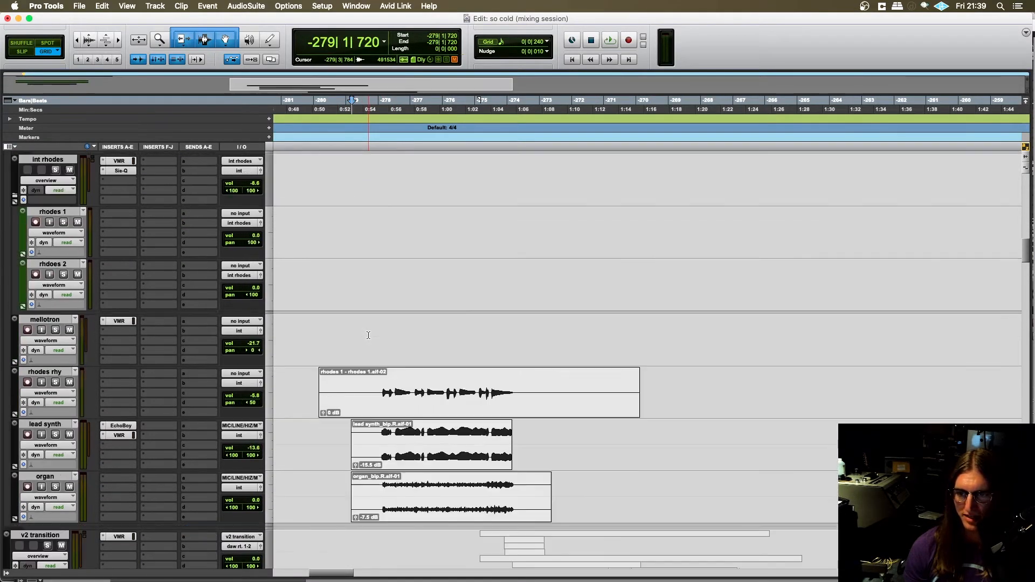
scroll(369, 335, "up", 3)
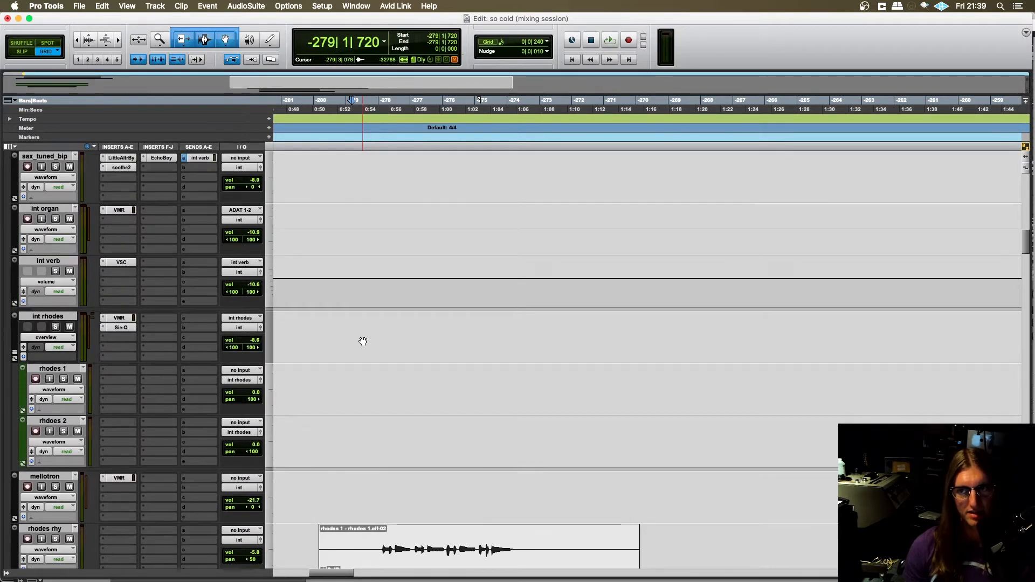
- Solo guitar lick in the int folder and place the edit cursor at -279|3|480, ahead of its clip
scroll(369, 343, "down", 4)
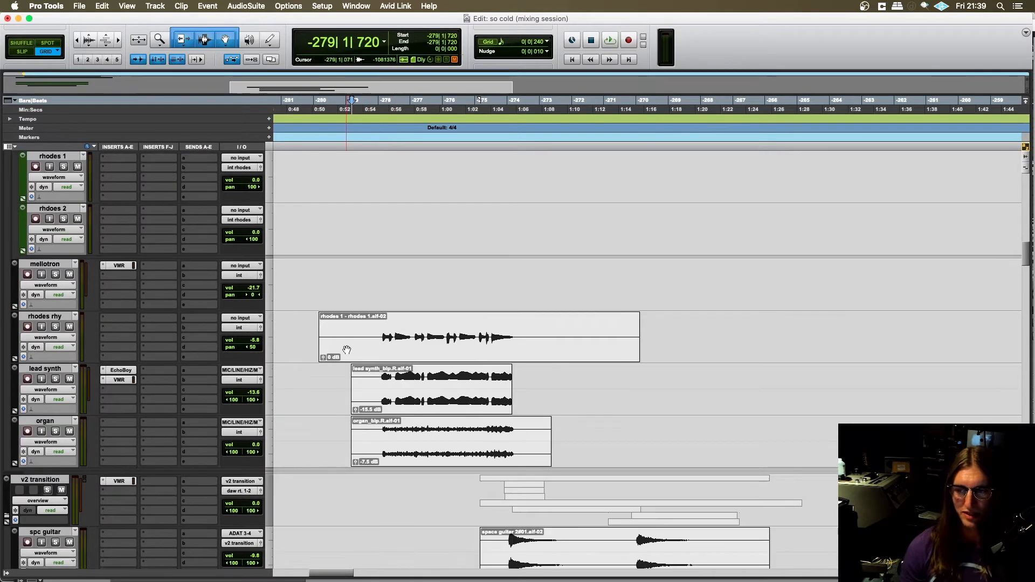
scroll(353, 326, "up", 10)
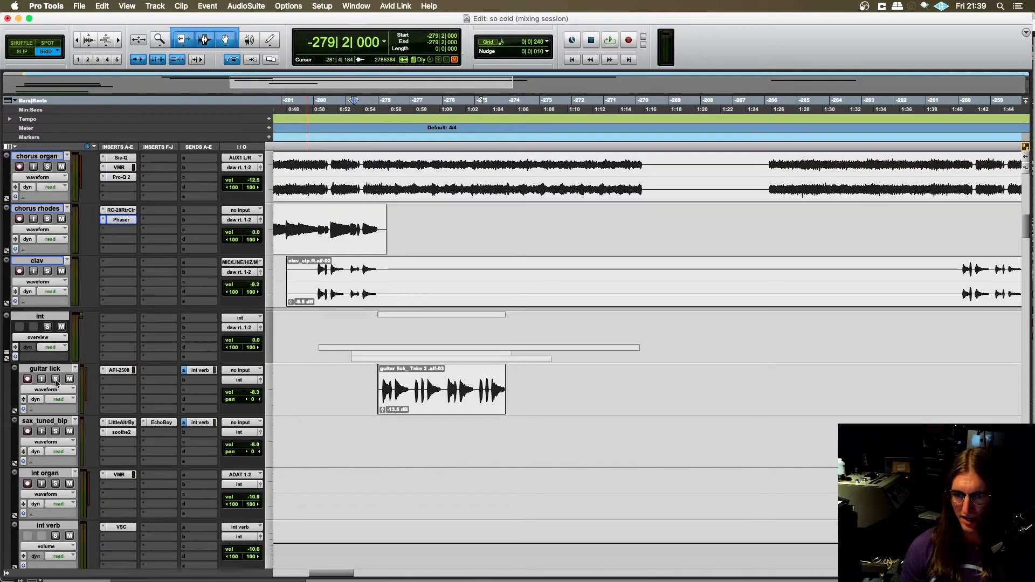
left_click(56, 380)
scroll(56, 382, "down", 2)
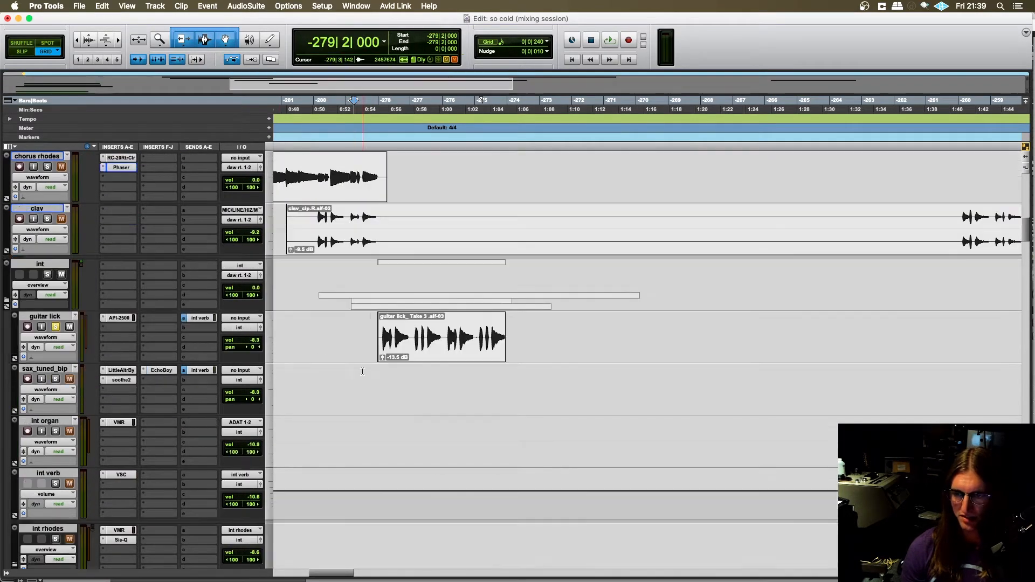
left_click(367, 271)
scroll(361, 284, "down", 2)
key("t")
key("t")
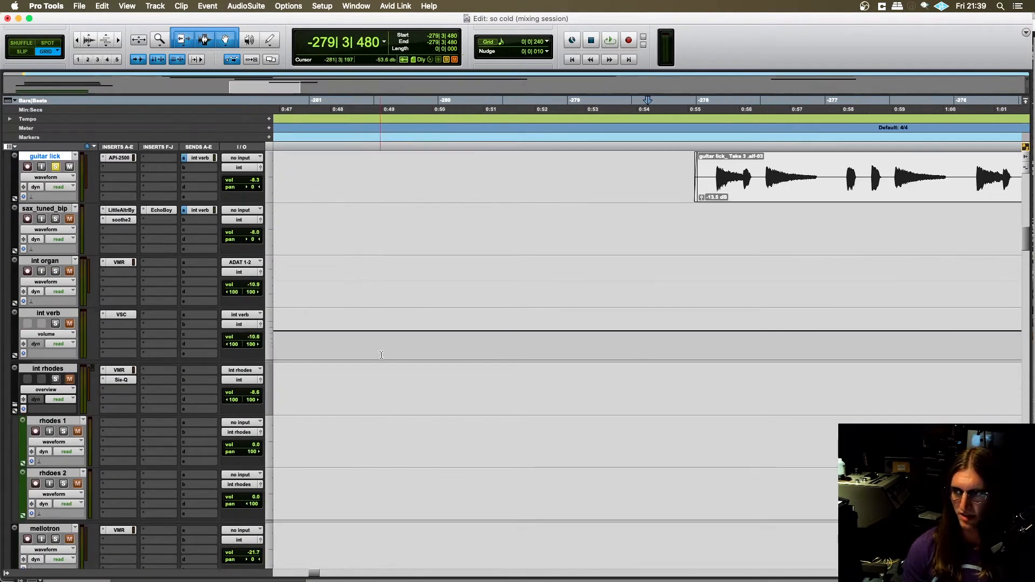
- Audition the soloed guitar lick from -279|3|480 and stop playback
key("space")
scroll(396, 358, "right", 5)
key("r")
scroll(396, 356, "right", 3)
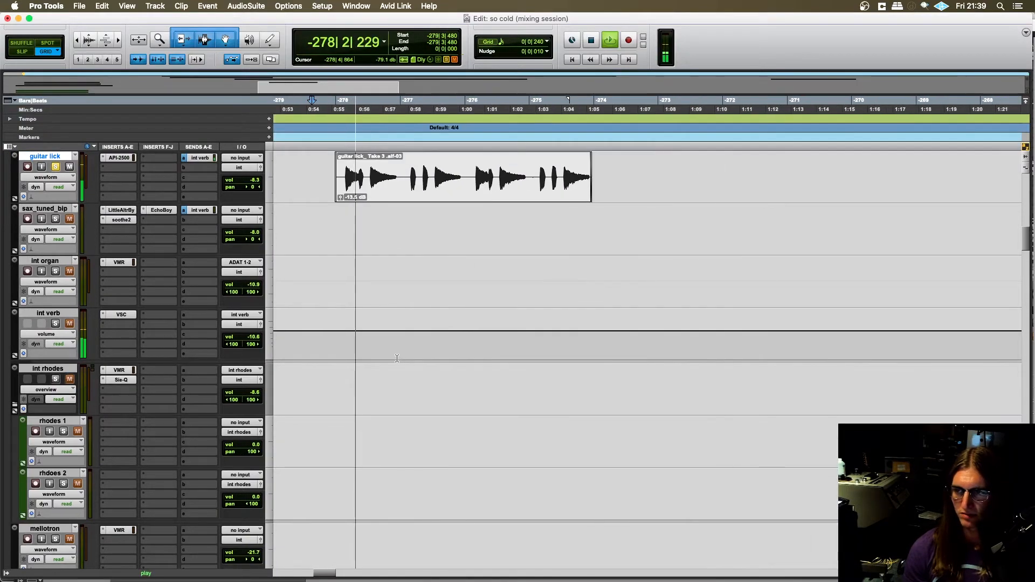
scroll(373, 339, "down", 6)
scroll(372, 338, "up", 3)
key("space")
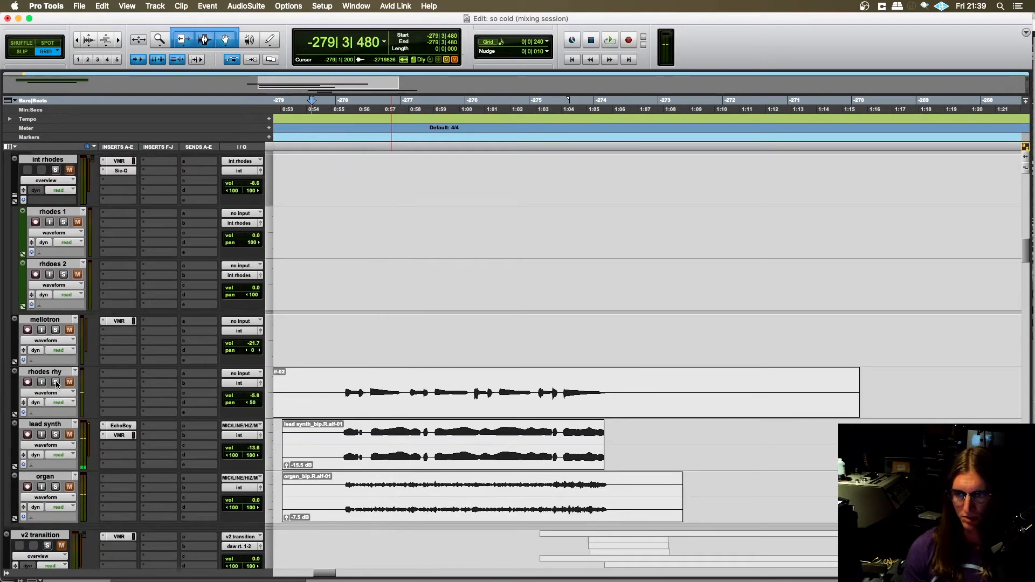
- Solo rhodes rhy and audition its part from -279|3|480, stopping playback after the opening phrases
left_click(54, 382)
key("space")
scroll(295, 379, "left", 1)
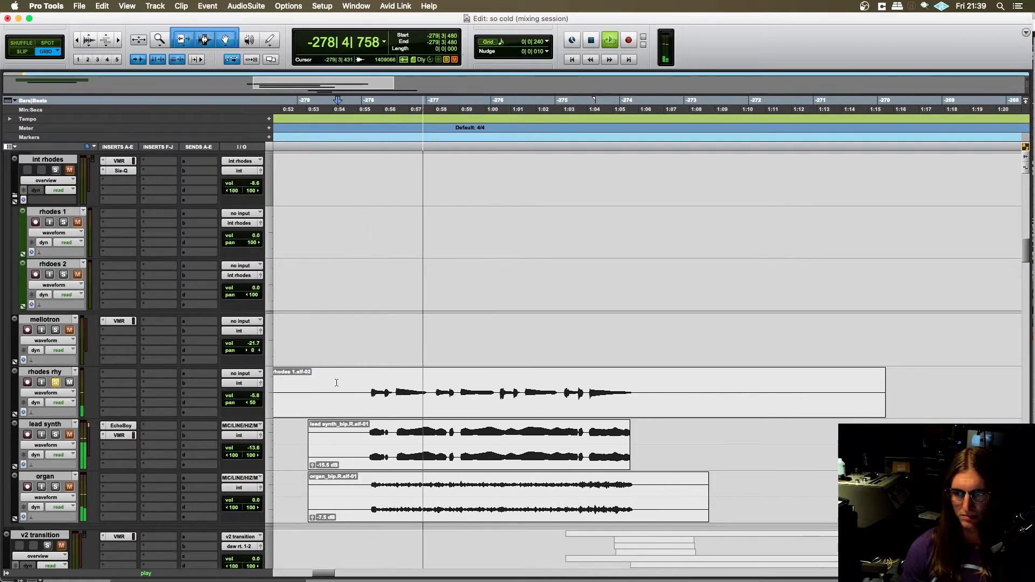
scroll(302, 372, "down", 2)
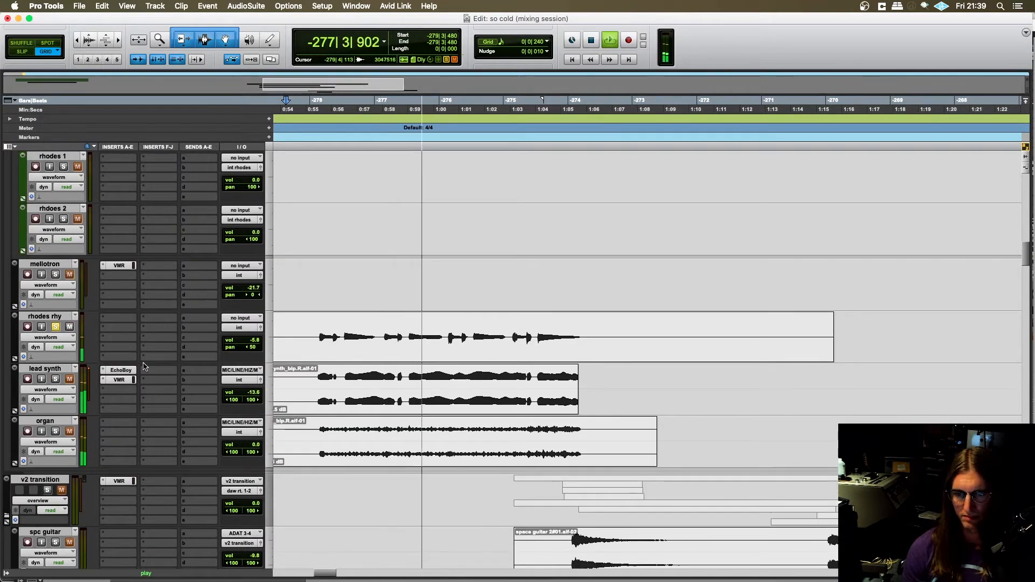
key("space")
- Audition rhodes rhy and lead synth soloed together from -279|4|240, clearing both solos after stopping
scroll(316, 344, "left", 1)
left_click(325, 332)
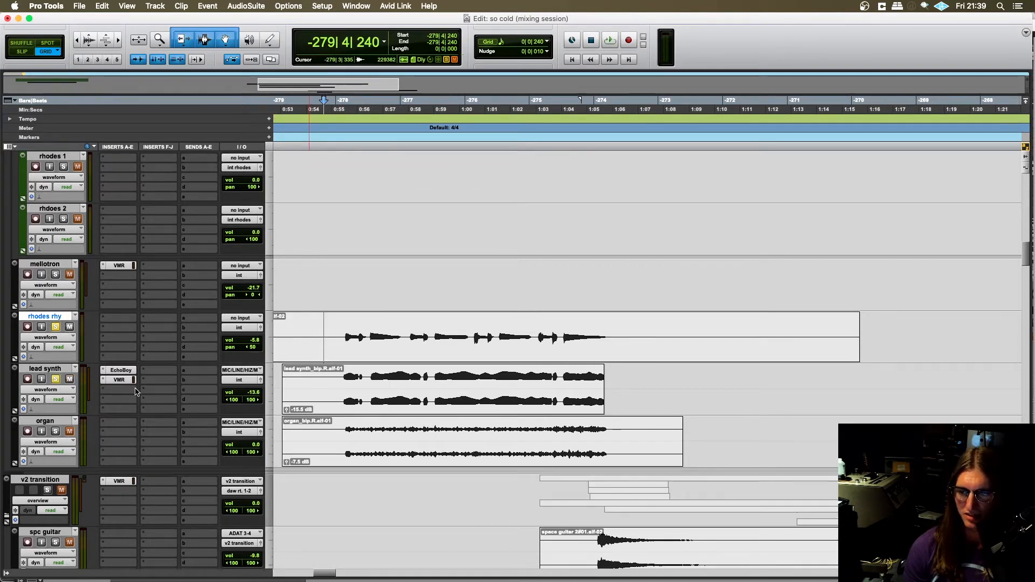
key("space")
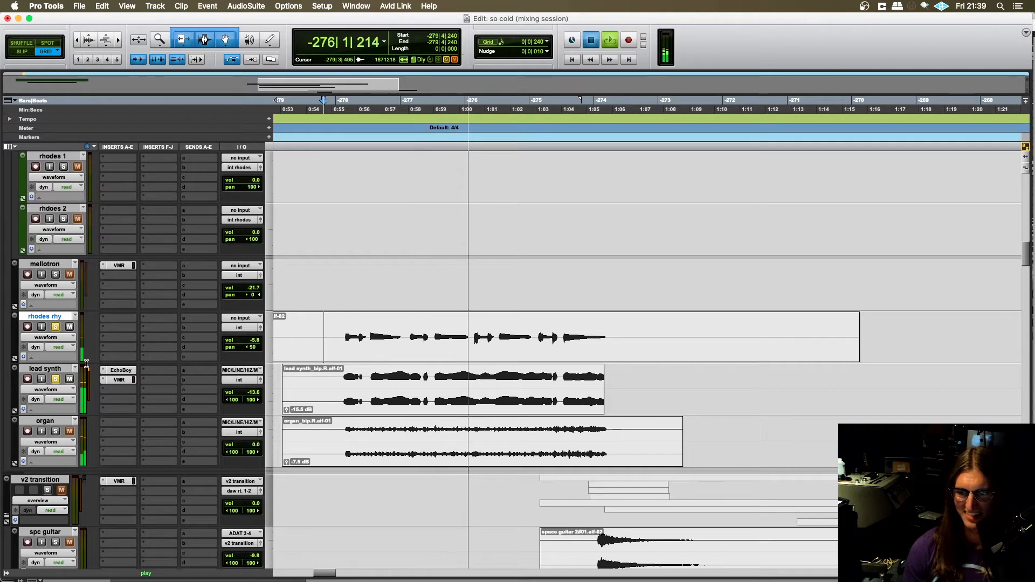
key("space")
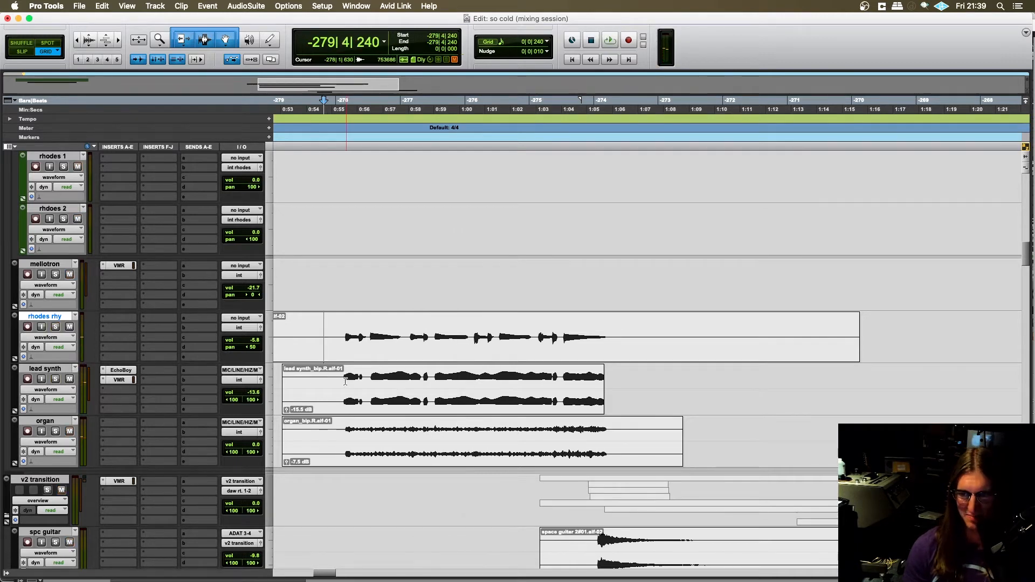
- Solo lead synth, audition it from -278|1|240, and clear its solo after stopping playback
left_click(344, 381)
left_click(58, 380)
key("space")
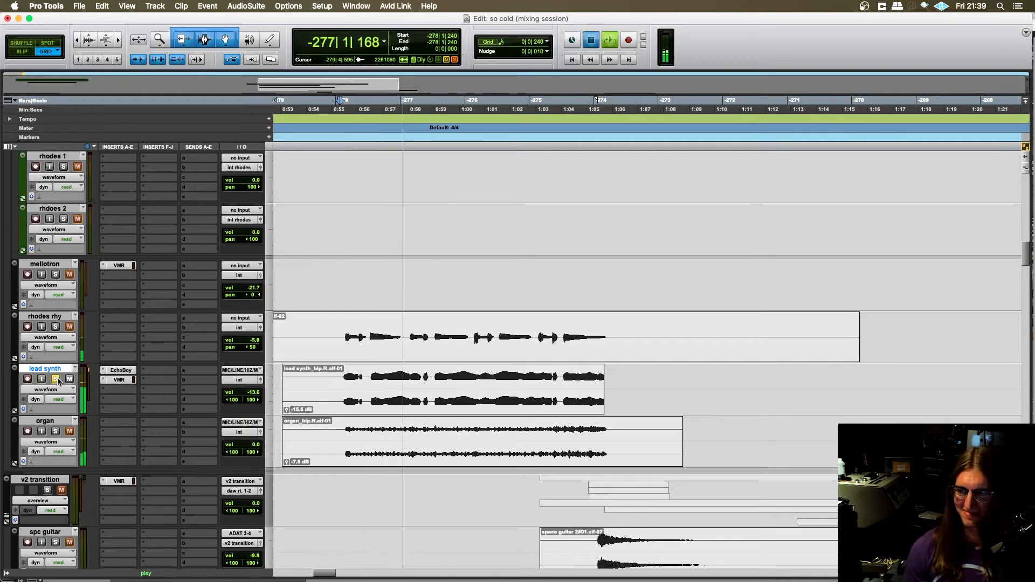
key("space")
left_click(56, 379)
- Solo the organ track in the int folder and place the edit cursor at -279|4|480 on its clip
scroll(126, 348, "down", 1)
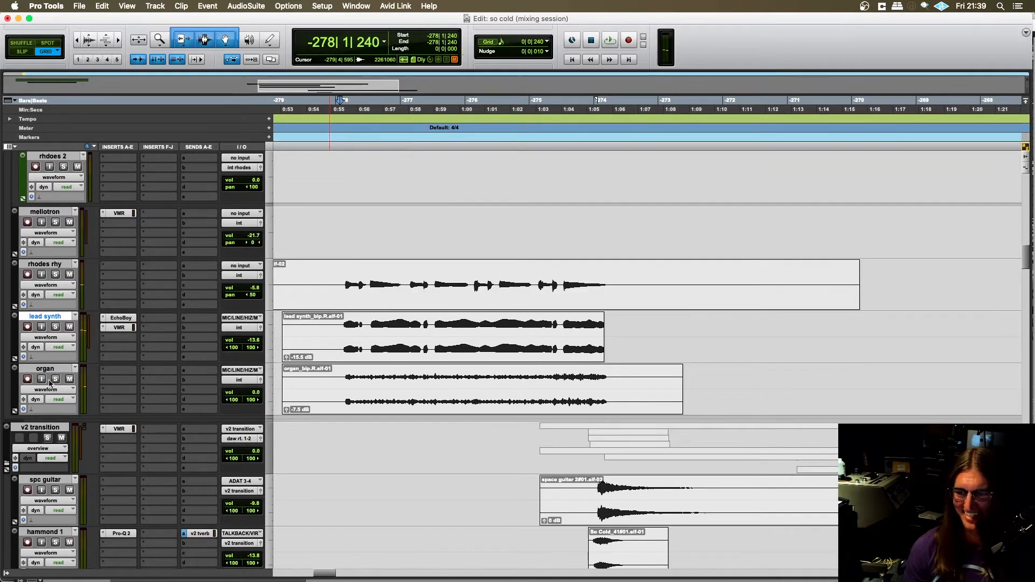
scroll(167, 361, "left", 2)
scroll(168, 362, "right", 2)
scroll(168, 362, "up", 2)
scroll(282, 376, "right", 1)
scroll(283, 376, "left", 2)
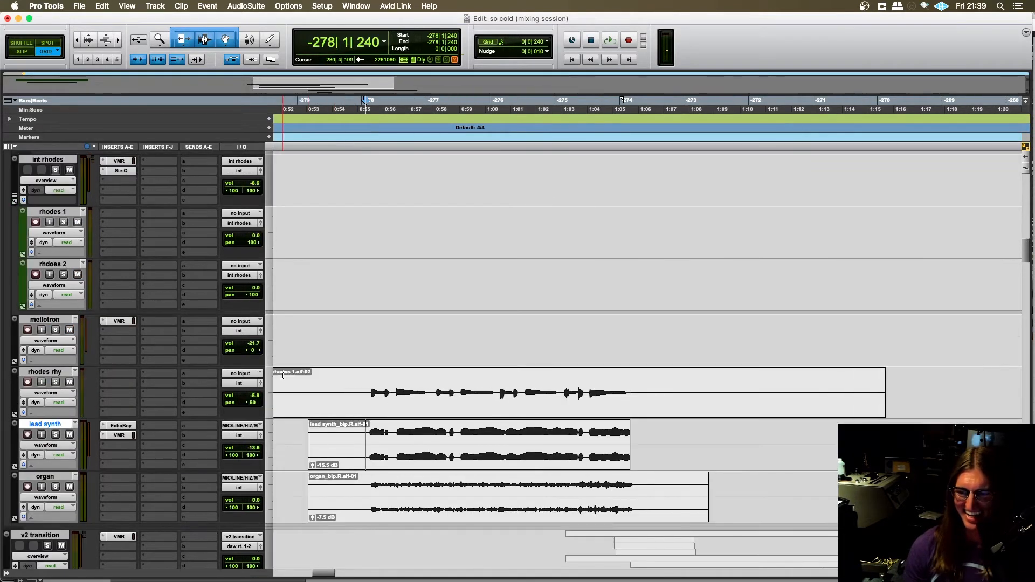
scroll(302, 373, "down", 2)
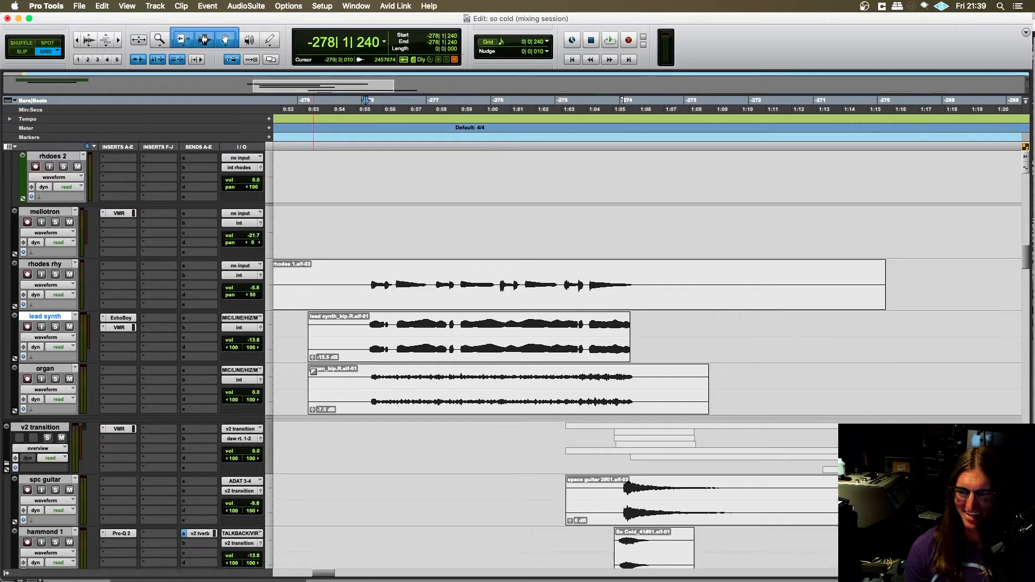
left_click(343, 377)
- Audition the soloed organ part from -279|4|480 into the v2 transition, clearing the solo after stopping
key("space")
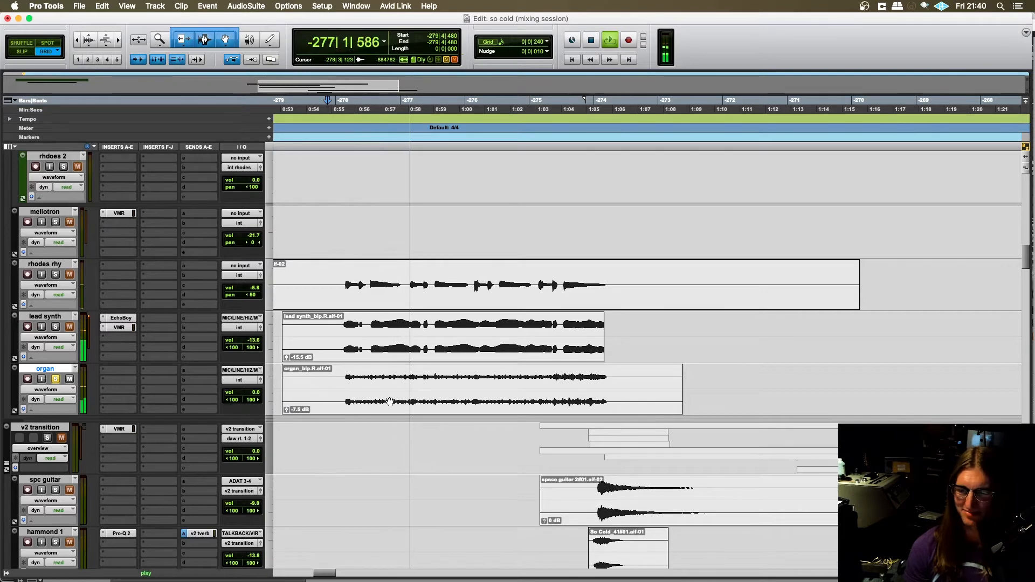
key("r")
scroll(397, 406, "right", 6)
scroll(386, 406, "left", 1)
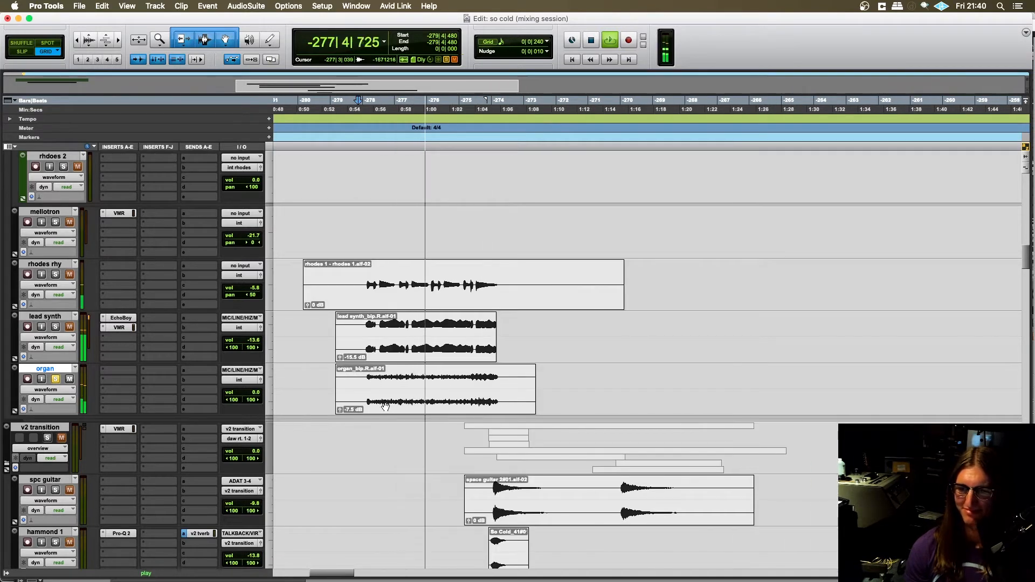
scroll(385, 407, "right", 2)
scroll(385, 406, "left", 1)
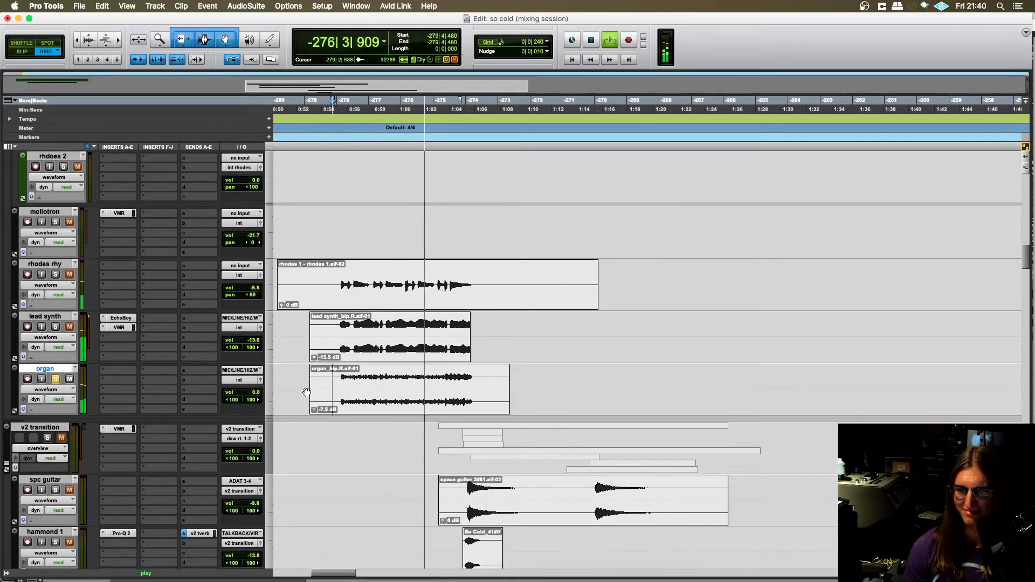
scroll(306, 389, "left", 1)
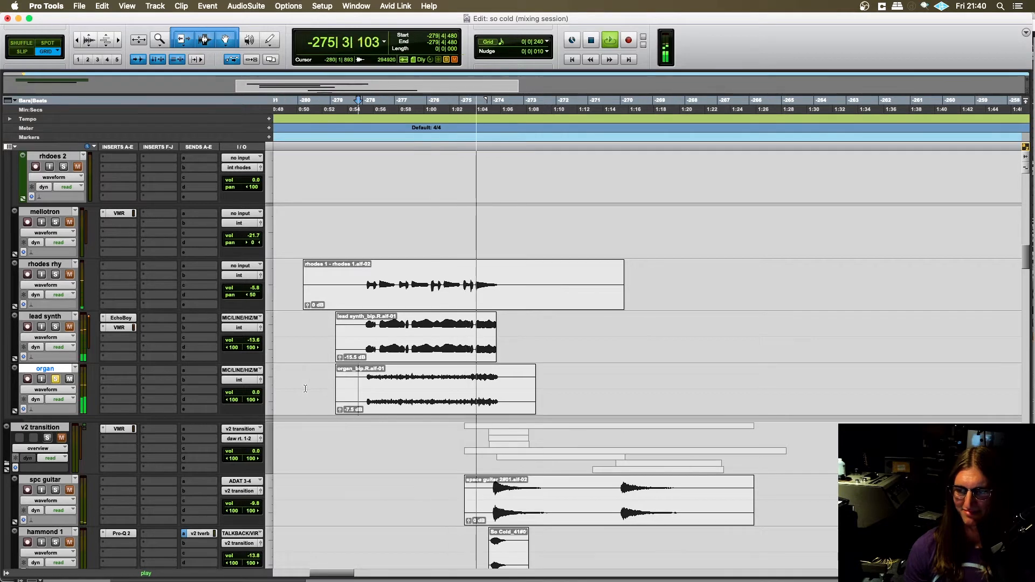
scroll(306, 389, "right", 2)
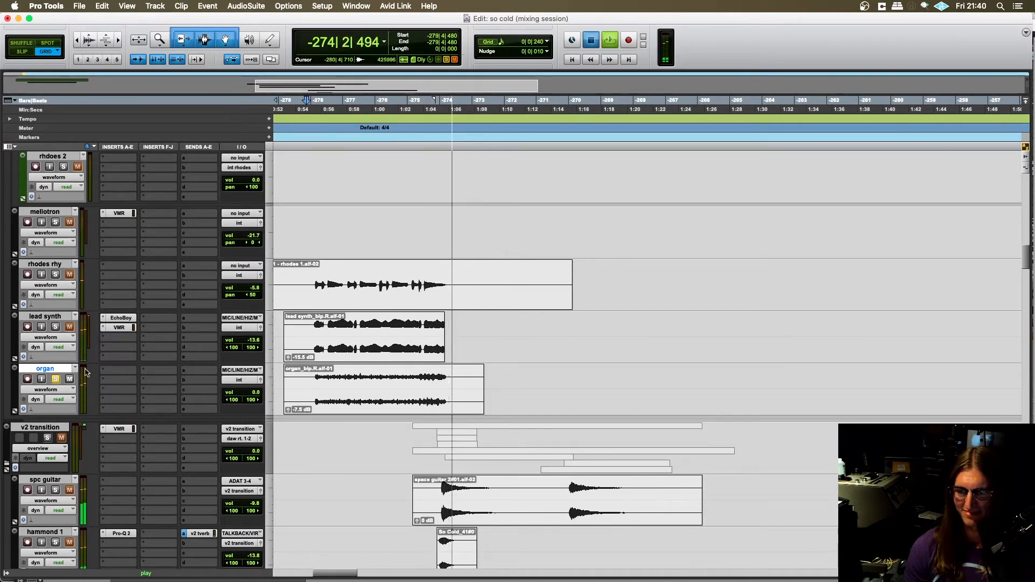
key("space")
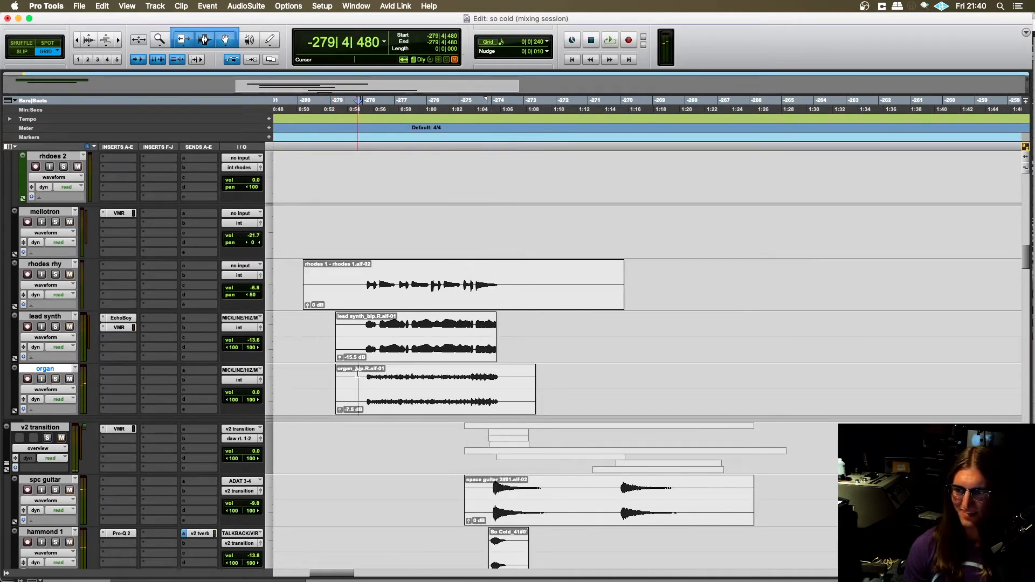
- Solo rhodes rhy, lead synth, organ and guitar lick together and place the edit cursor at -279|4|480
scroll(337, 377, "up", 2)
left_click(56, 327)
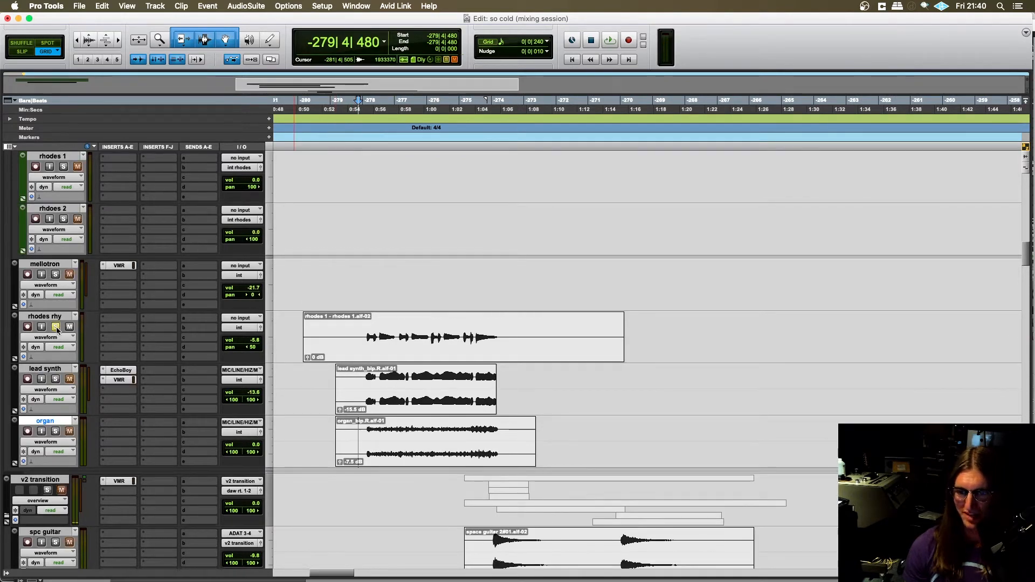
left_click(56, 378)
scroll(123, 428, "up", 5)
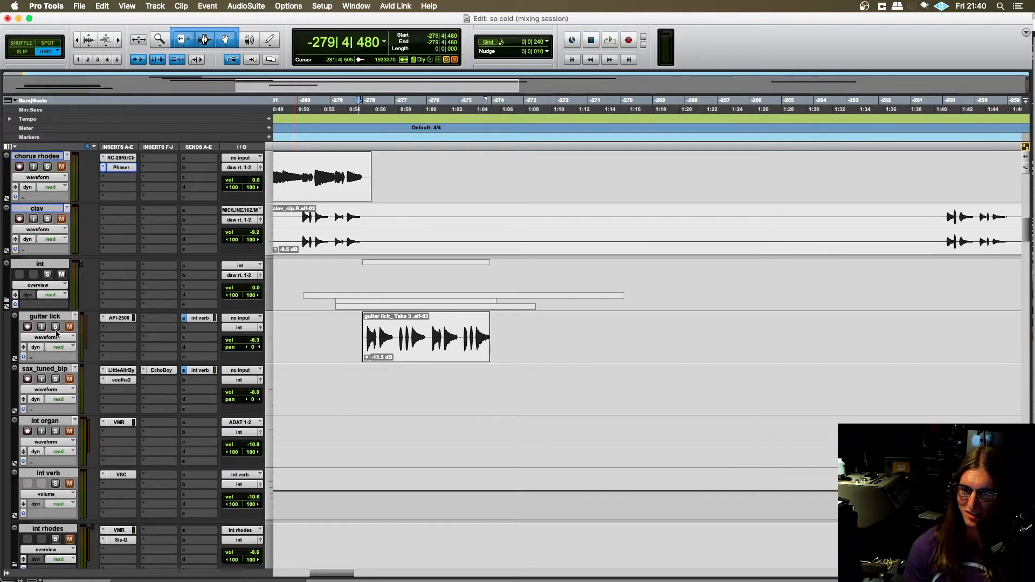
left_click(352, 331)
key("super+bracketright")
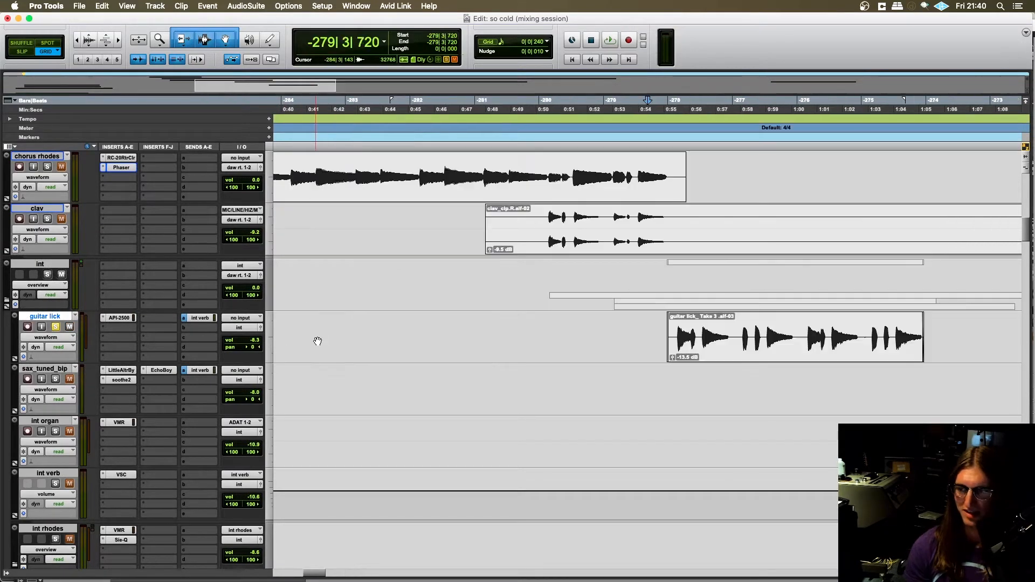
left_click(661, 322)
- Audition the soloed guitar lick, rhodes rhy, lead synth and organ together, clearing the solos and stopping playback at the end
scroll(485, 392, "right", 6)
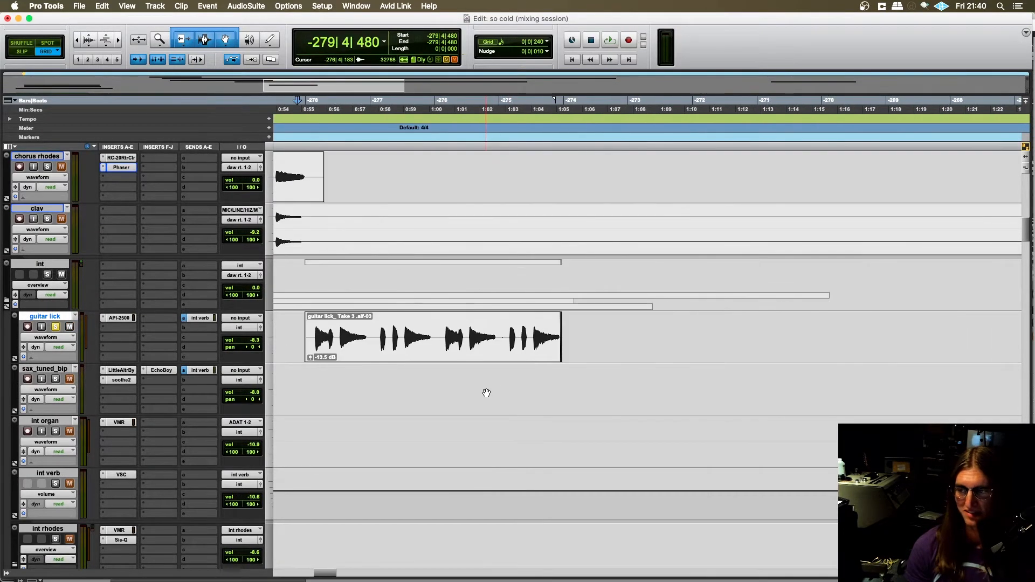
scroll(483, 387, "left", 1)
scroll(482, 386, "left", 1)
scroll(481, 387, "right", 4)
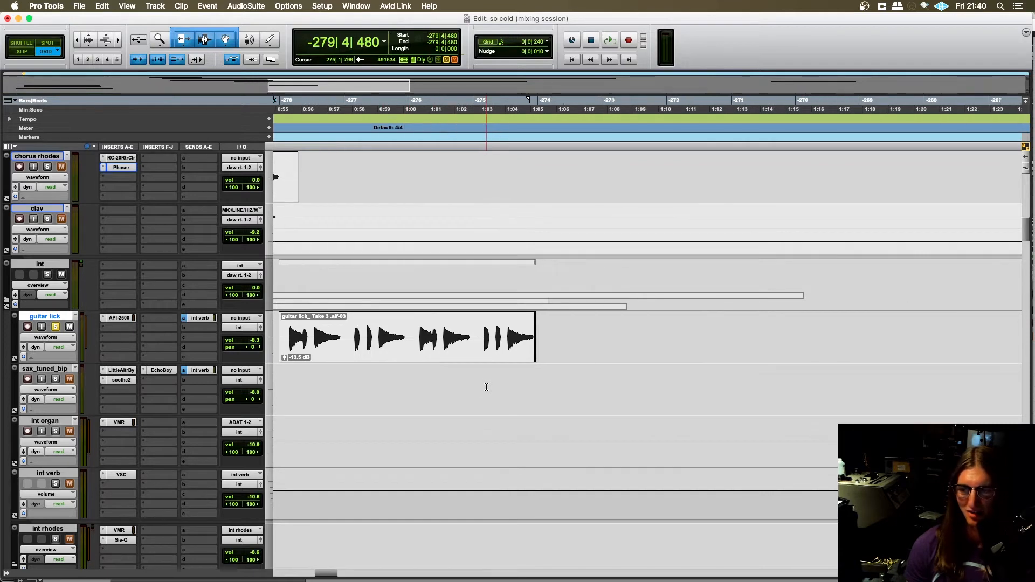
key("space")
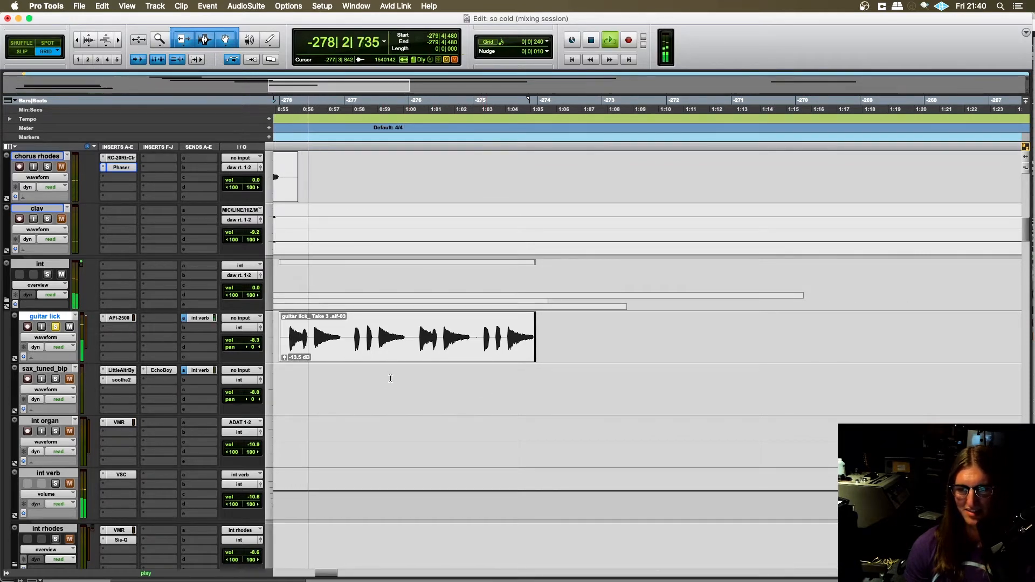
scroll(387, 369, "left", 1)
scroll(392, 369, "right", 2)
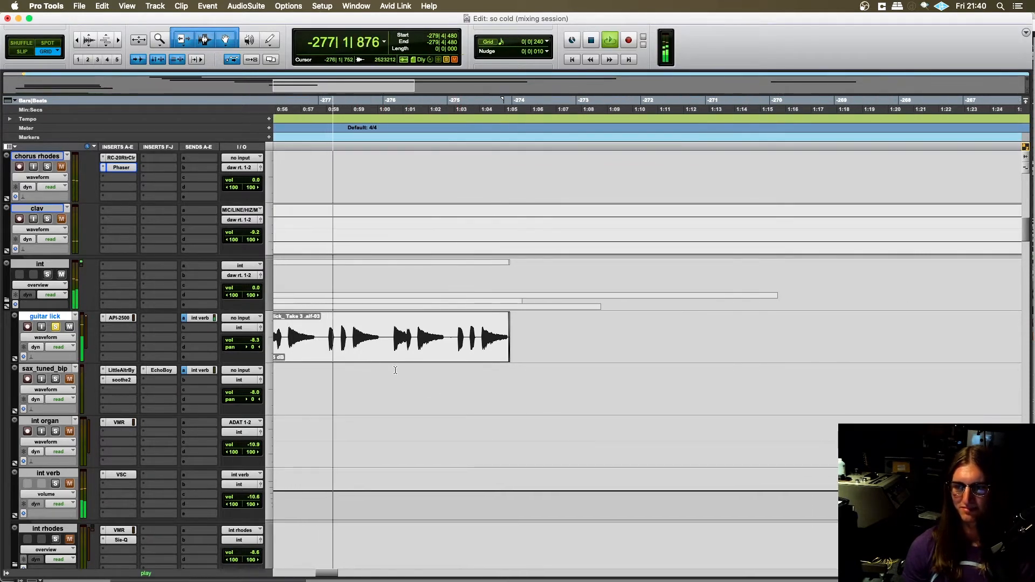
scroll(396, 369, "left", 1)
scroll(442, 366, "left", 1)
scroll(442, 364, "down", 10)
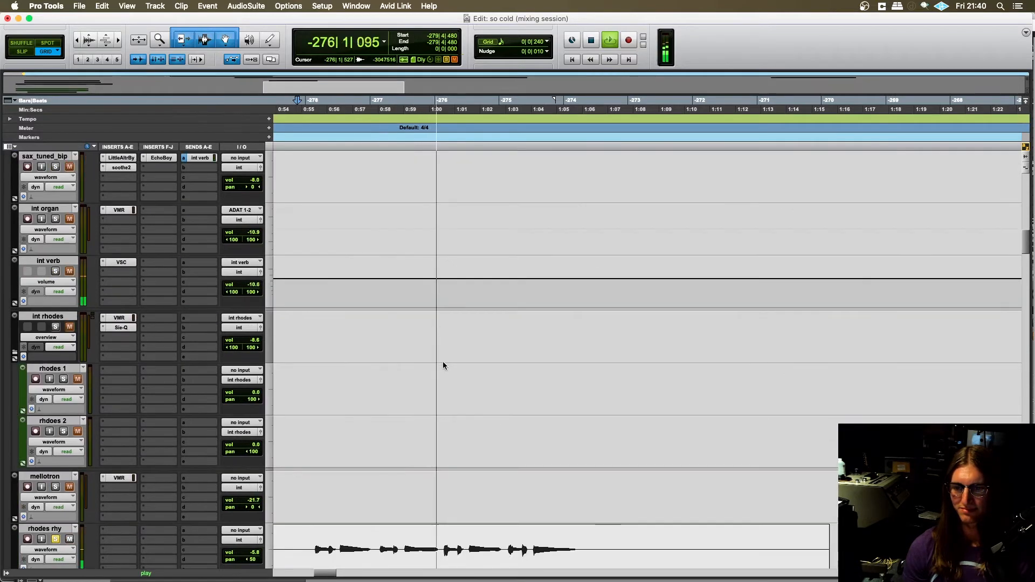
scroll(57, 385, "up", 2)
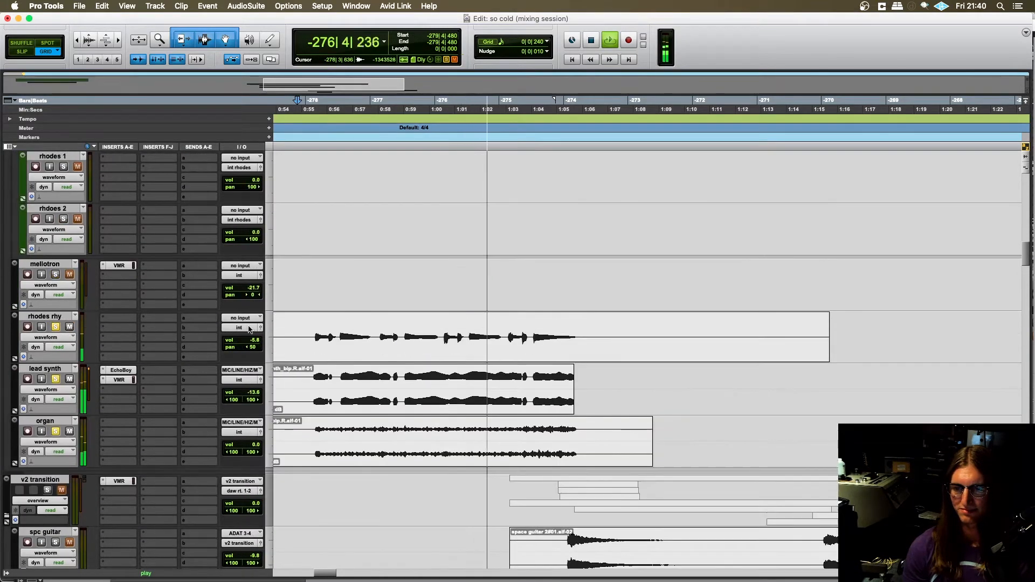
left_click(56, 379, "alt")
key("space")
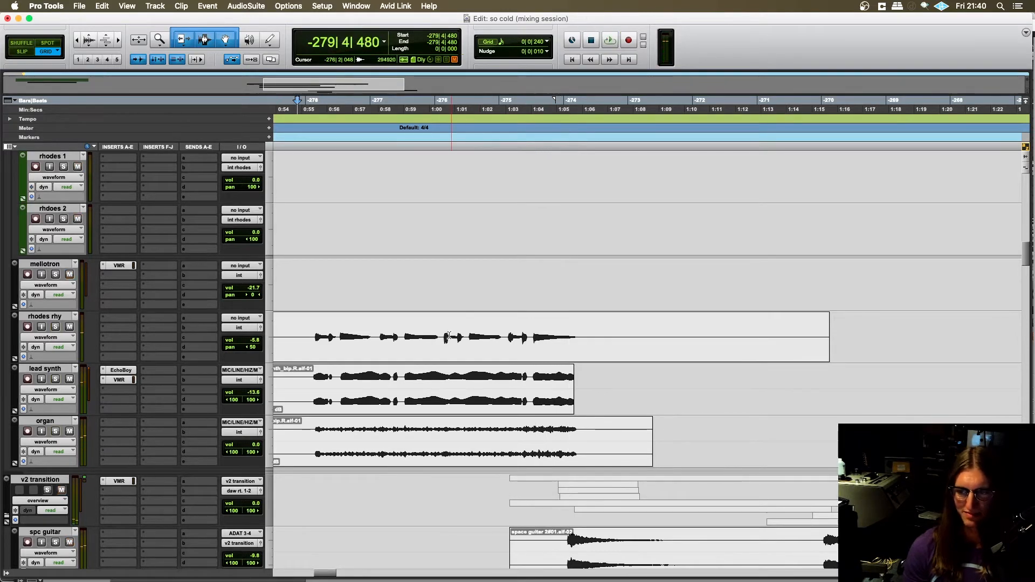
- Place the edit cursor at -278|1|240 on the organ track in the int folder
scroll(449, 337, "down", 2)
left_click(344, 360)
scroll(344, 360, "up", 2)
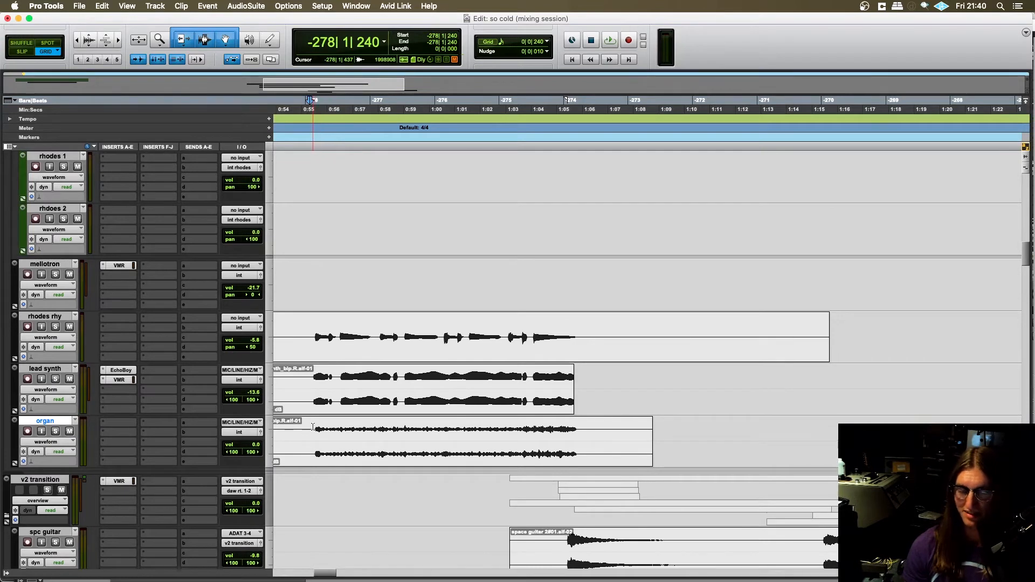
- Insert the DB-33 organ instrument on the organ track's first insert slot by searching for "db-"
scroll(299, 415, "down", 1)
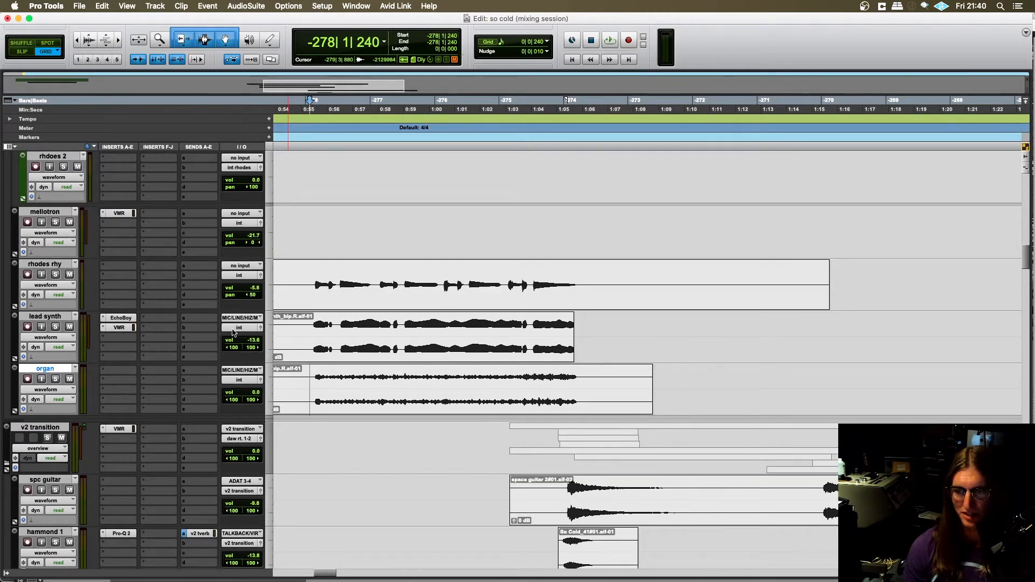
scroll(277, 361, "down", 1)
scroll(277, 361, "left", 2)
scroll(268, 342, "up", 1)
scroll(336, 380, "right", 1)
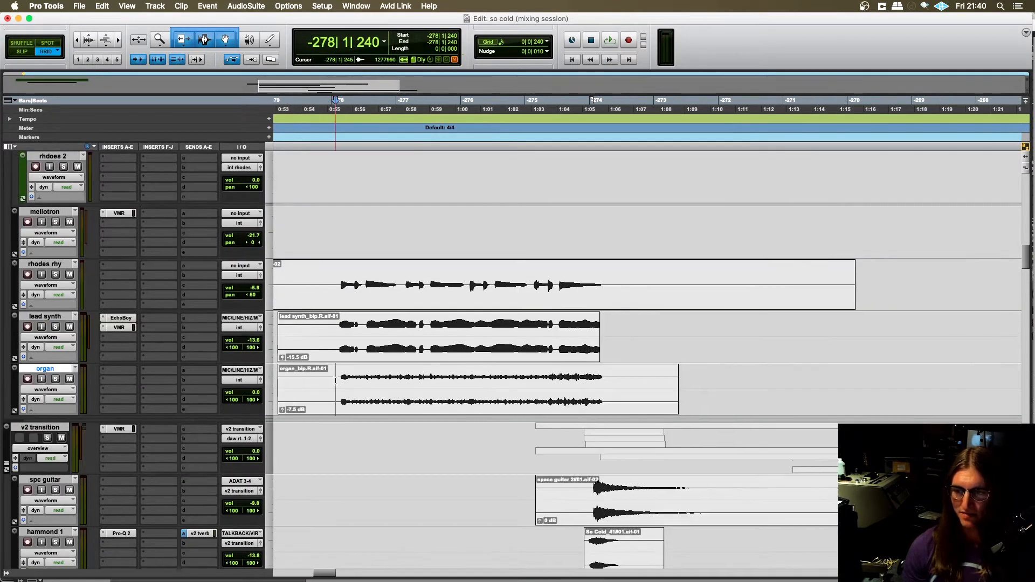
left_click(119, 372)
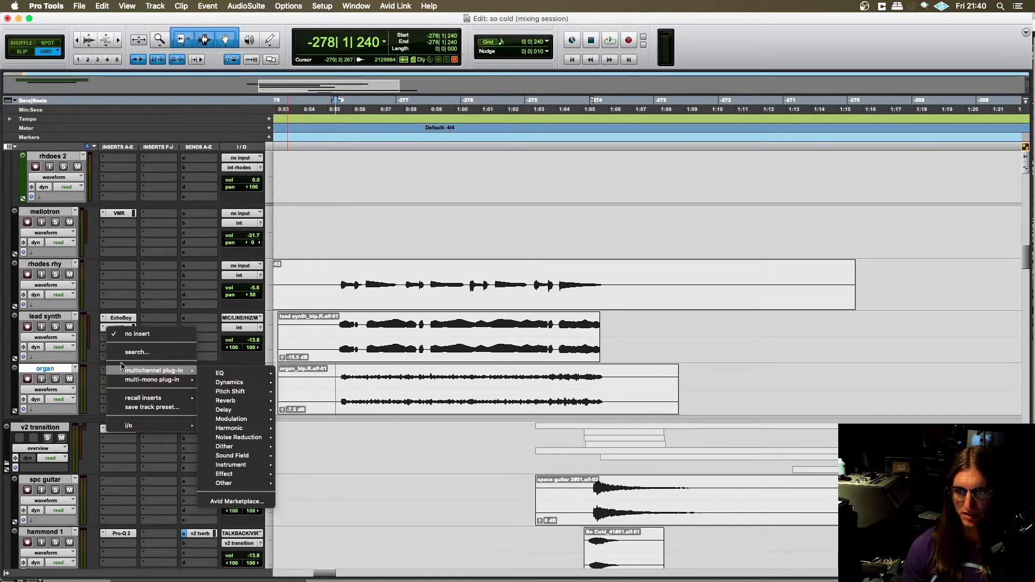
mouse_move(200, 372)
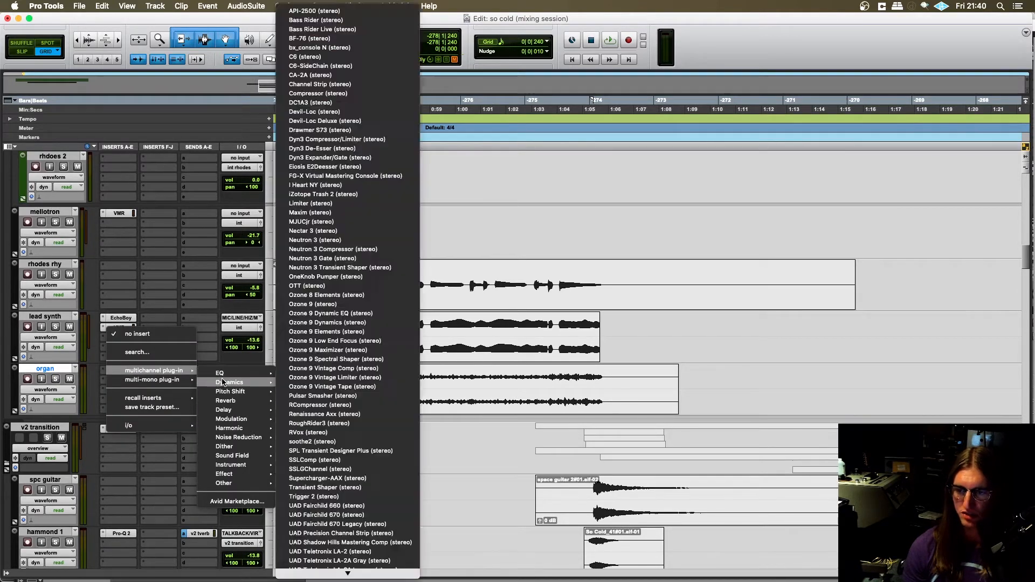
left_click(142, 351)
type("db-")
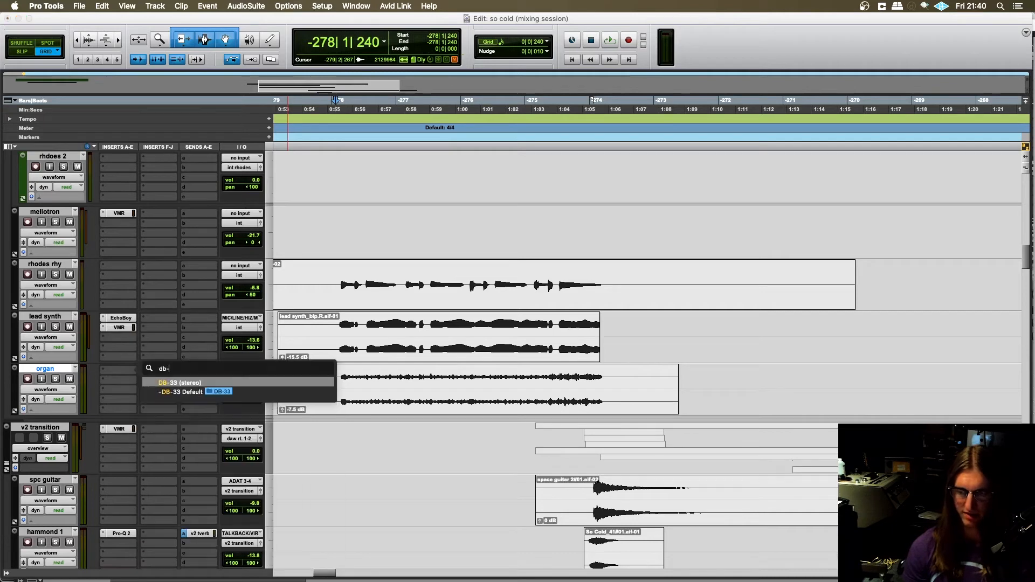
key("Return")
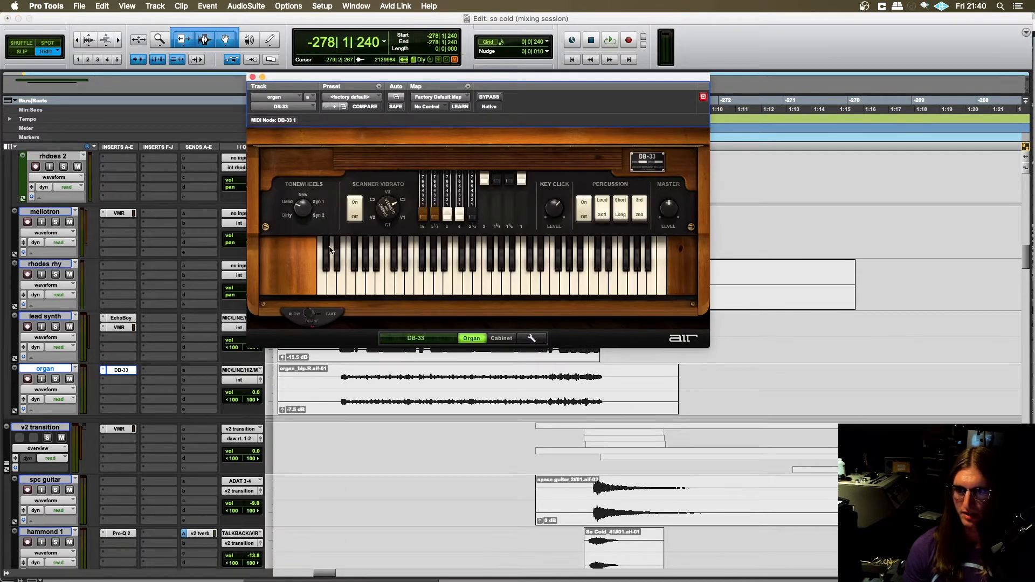
- Audition several notes on the DB-33 keyboard and move its plug-in window slightly lower
left_click(467, 281)
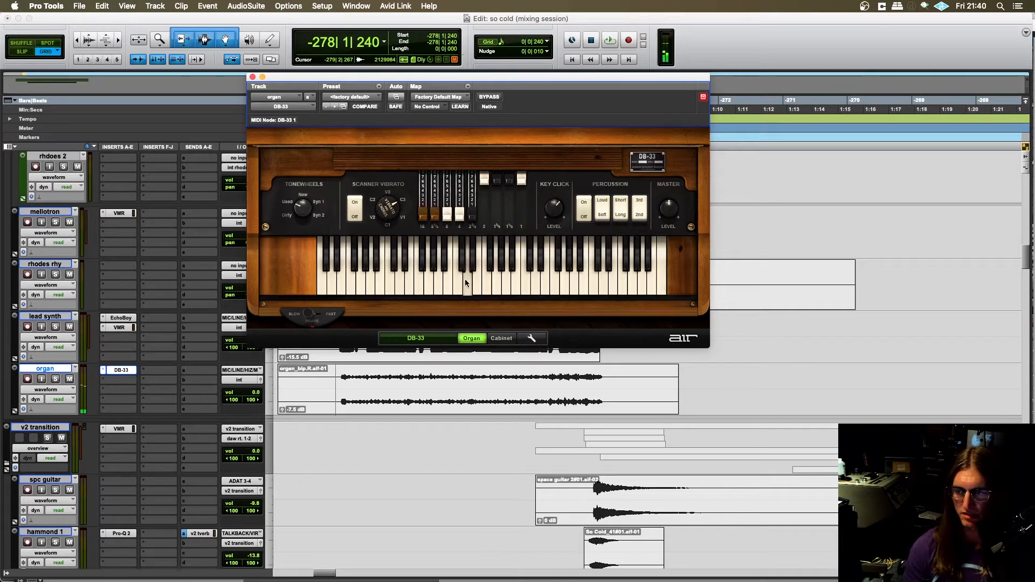
left_click(548, 280)
left_click(587, 282)
left_click(547, 285)
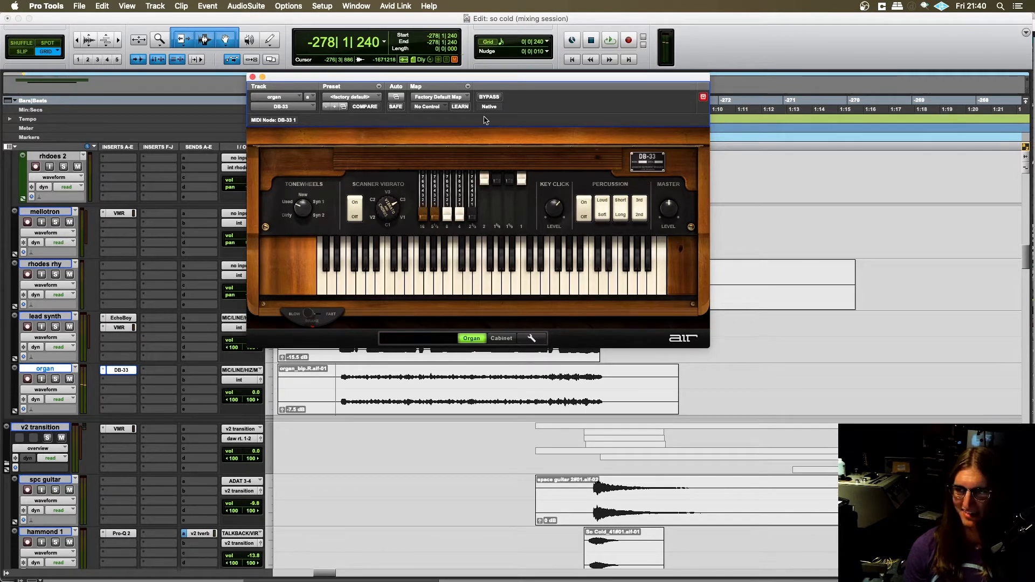
left_click_drag(488, 85, 478, 118)
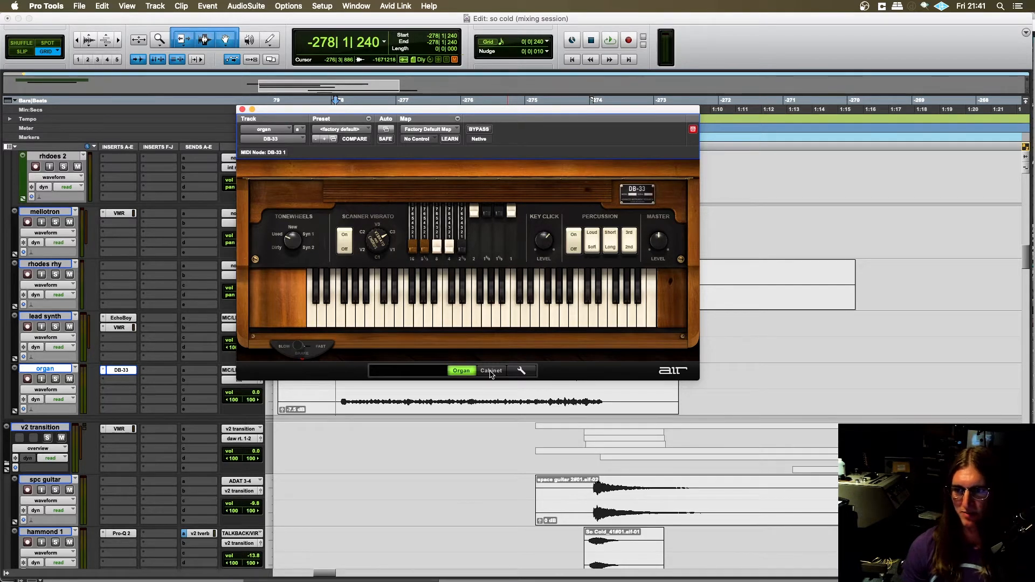
- Set the DB-33 rotary speaker speed to Fast and play a few test notes
left_click(298, 351)
left_click(457, 318)
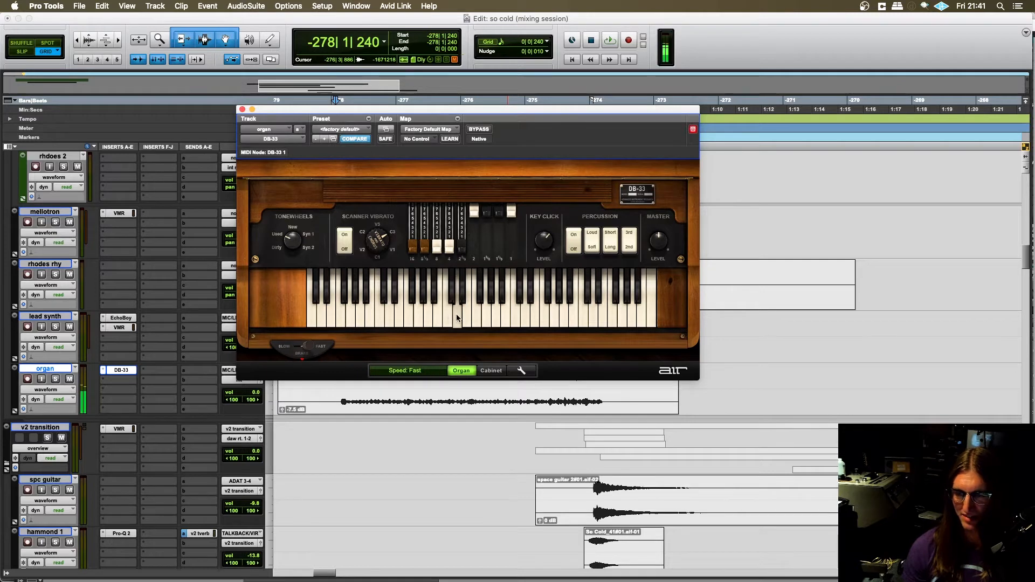
left_click(527, 310)
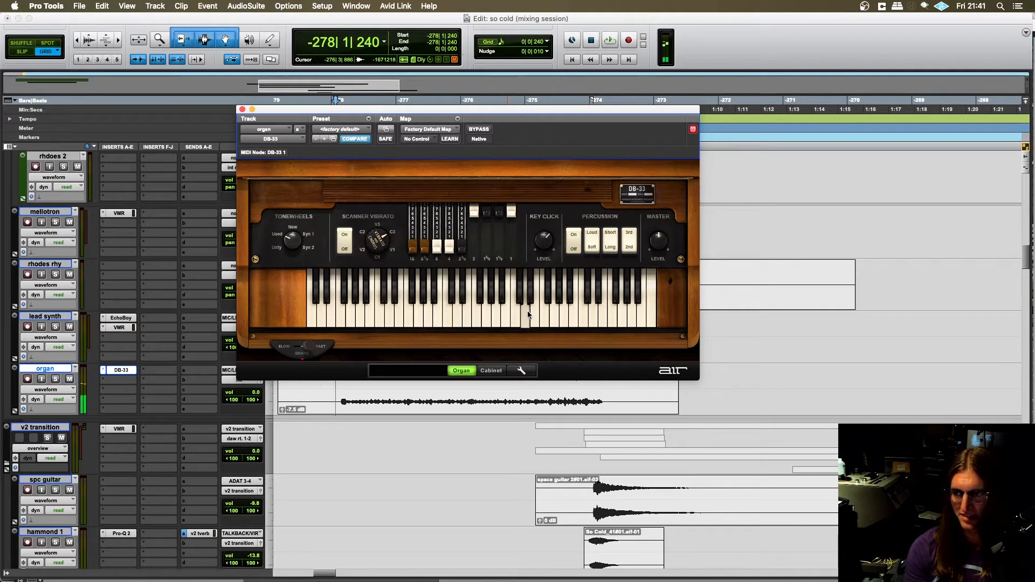
- Examine the DB-33 scanner vibrato control and the cabinet page, closing the plug-in window at the end
left_click_drag(376, 247, 376, 265)
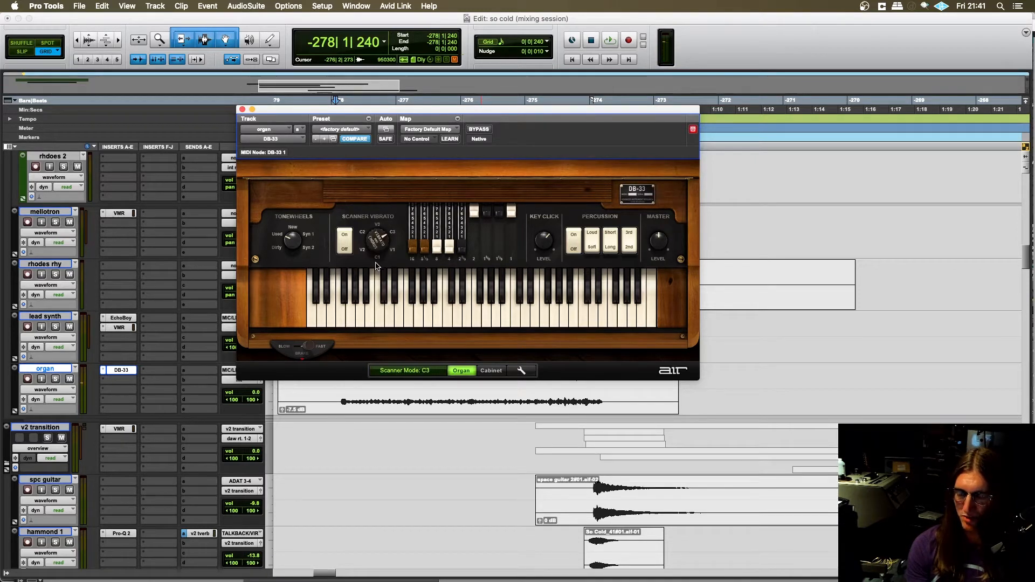
left_click(492, 370)
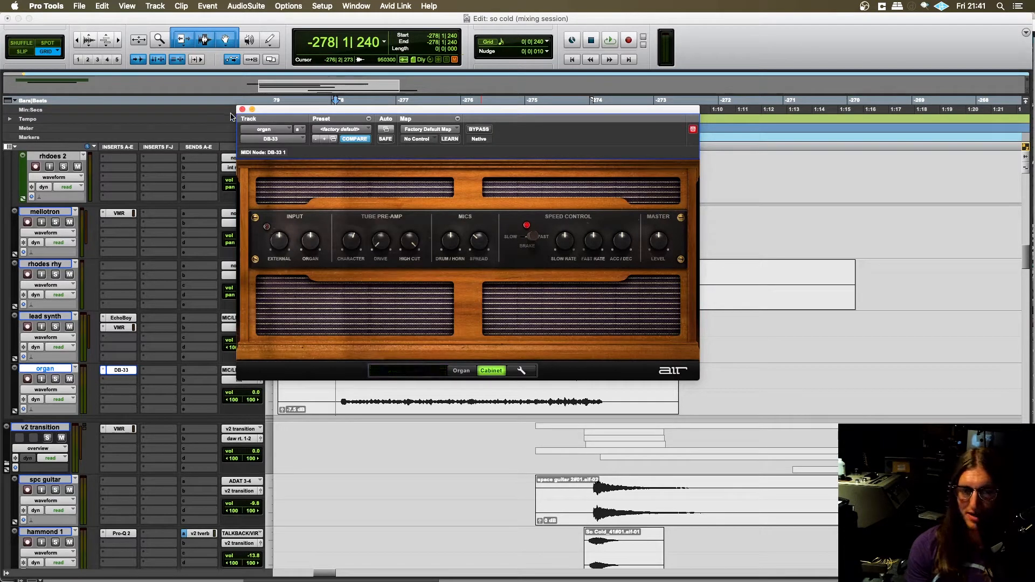
left_click_drag(267, 112, 270, 119)
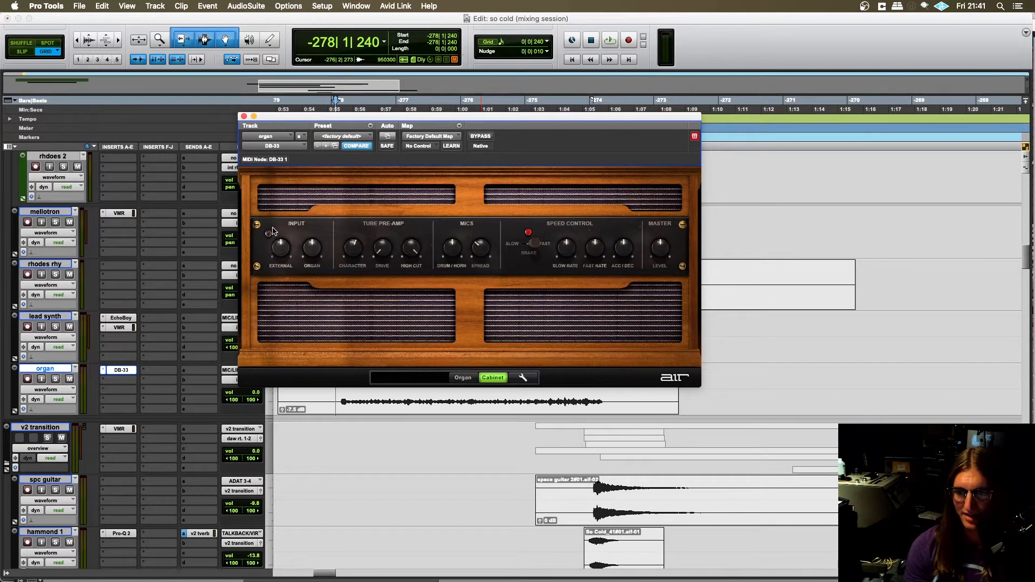
left_click(244, 116)
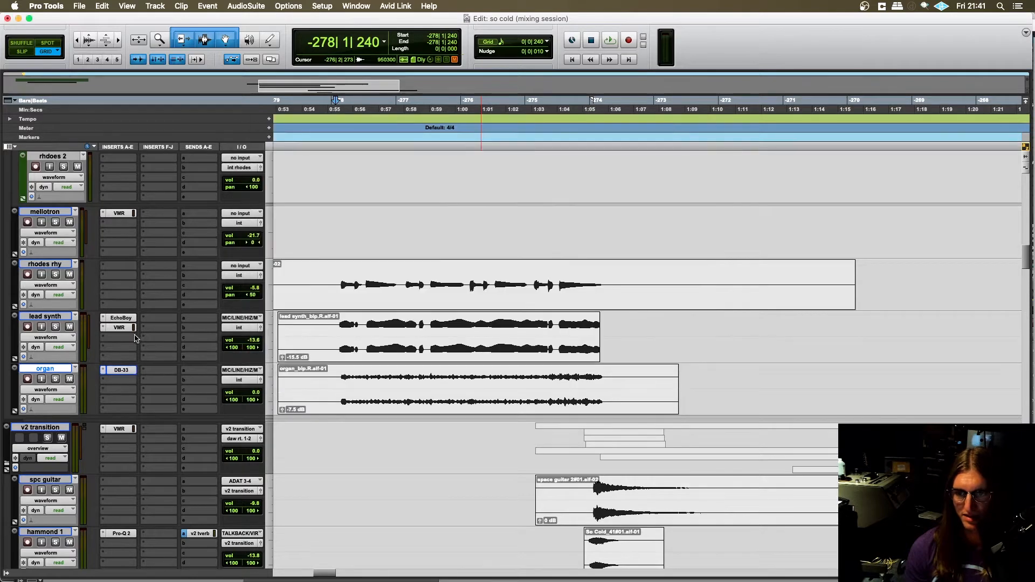
- Remove the DB-33 insert from the organ track
left_click(103, 370)
left_click(104, 372)
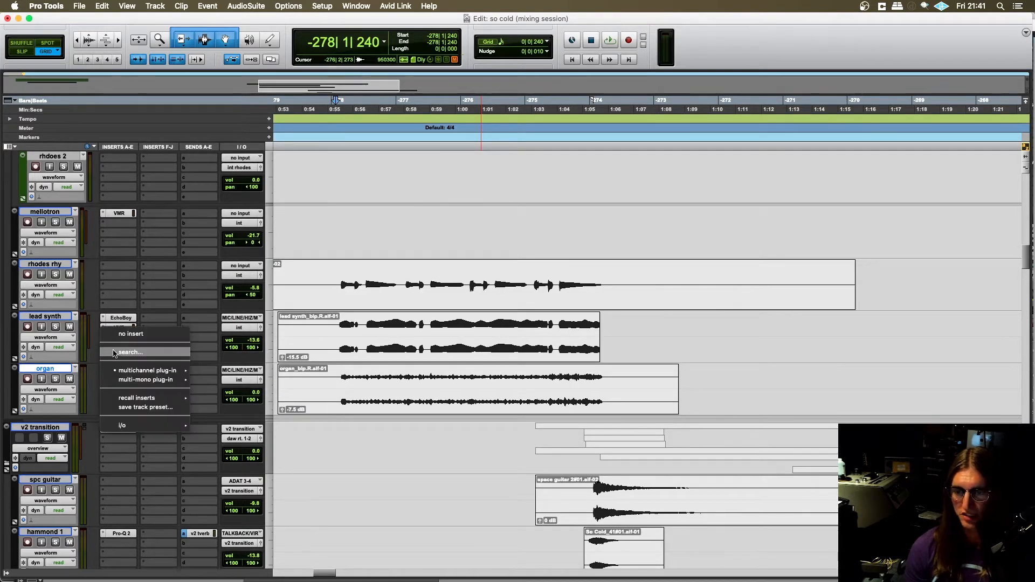
left_click(116, 329)
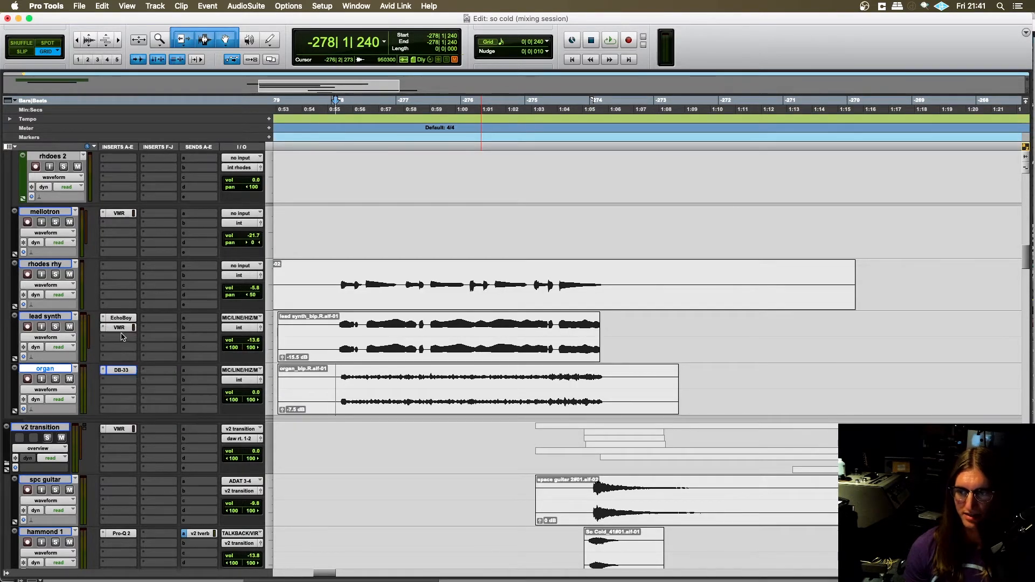
- Select the rhodes rhy part from -278|1|480 to -274|2|000
left_click(336, 325)
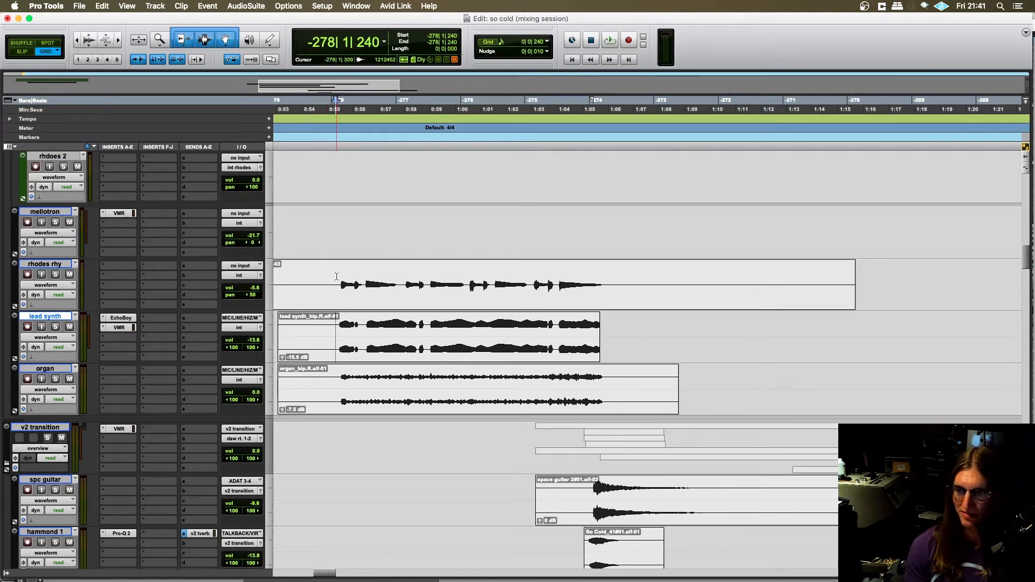
left_click(337, 277)
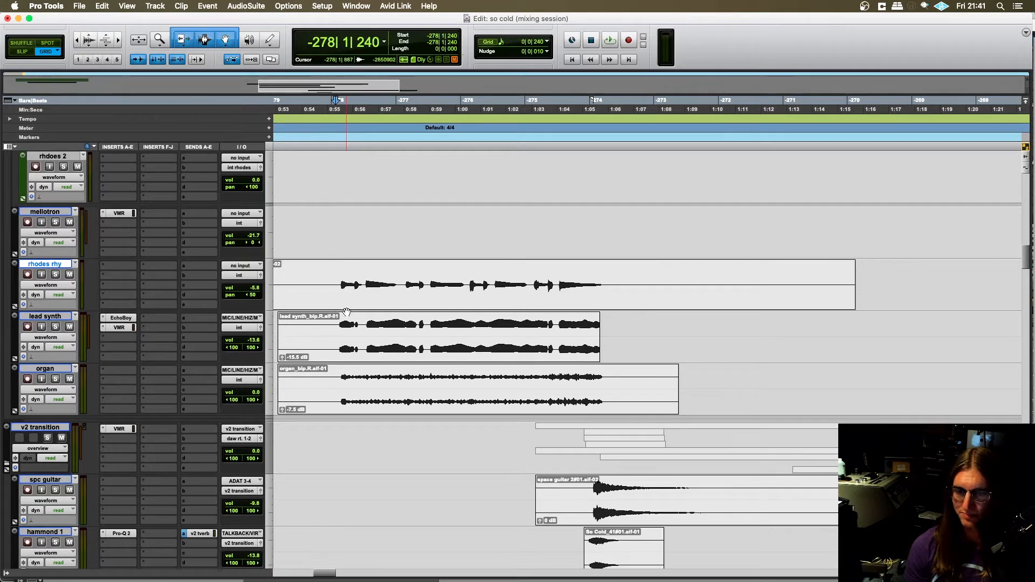
left_click_drag(339, 285, 603, 297)
scroll(302, 313, "up", 3)
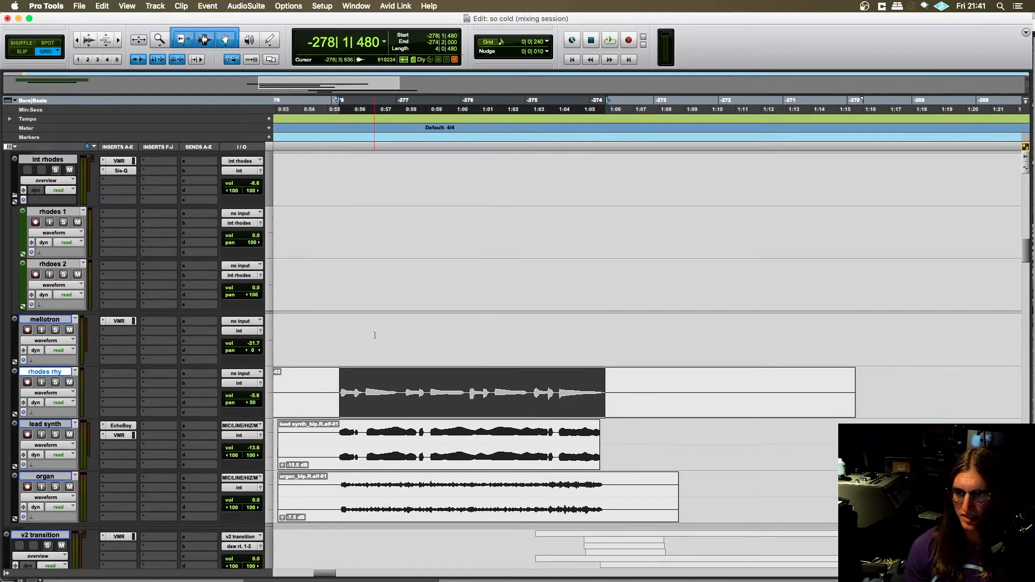
- Go back to the chorus section and select the whole chorus rhodes clip
scroll(374, 335, "down", 2)
left_click(327, 335)
scroll(377, 335, "left", 5)
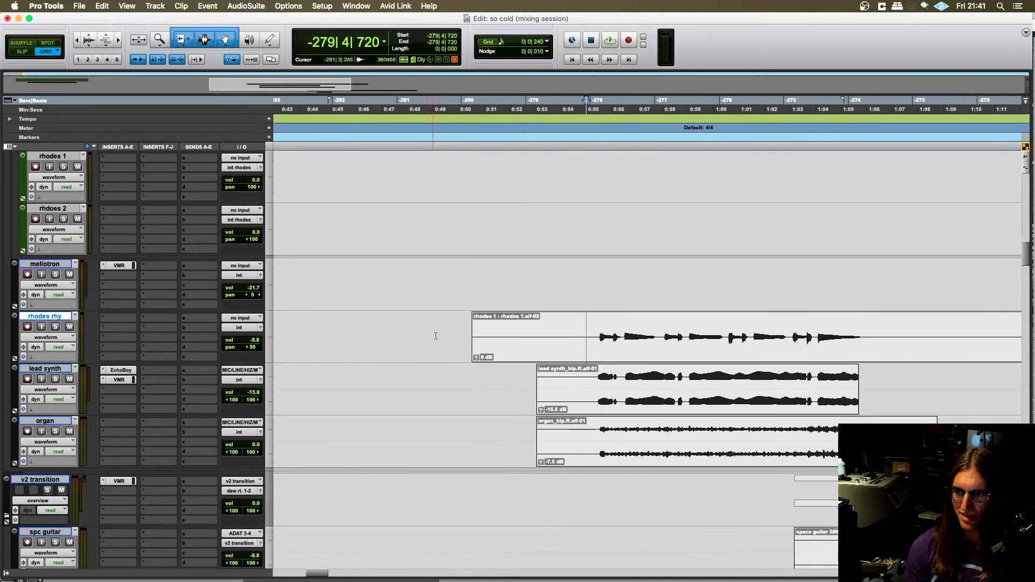
scroll(435, 335, "up", 5)
scroll(436, 335, "left", 5)
scroll(438, 335, "up", 3)
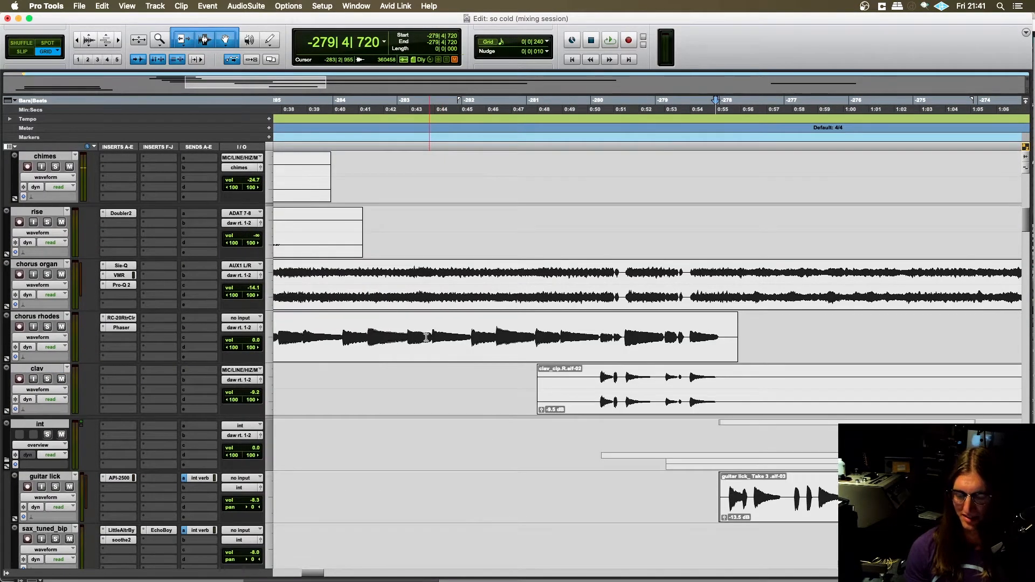
key("r")
left_click(480, 356)
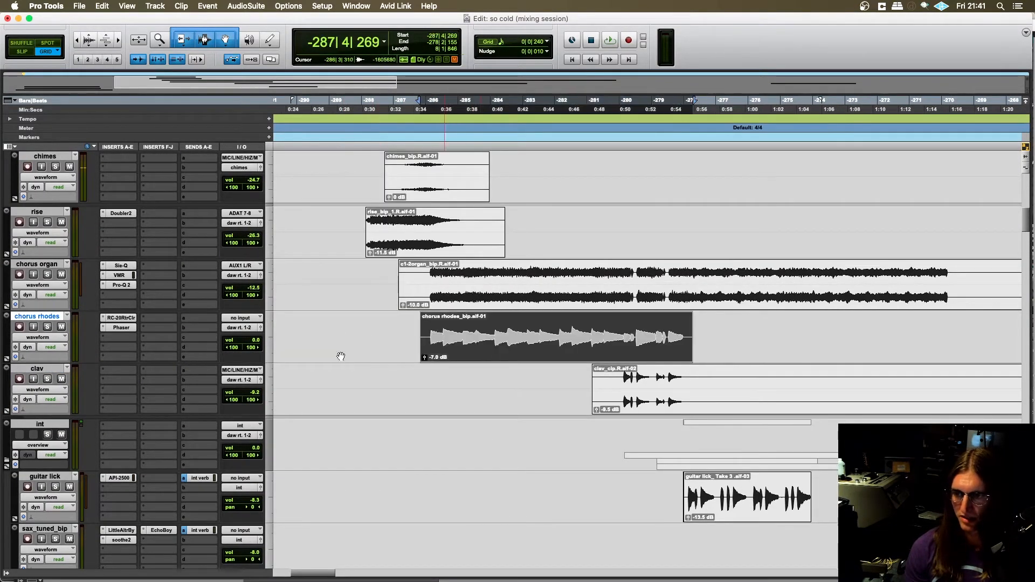
- Bypass the Phaser on the chorus rhodes track and insert DB-33 in slot d
left_click(115, 327)
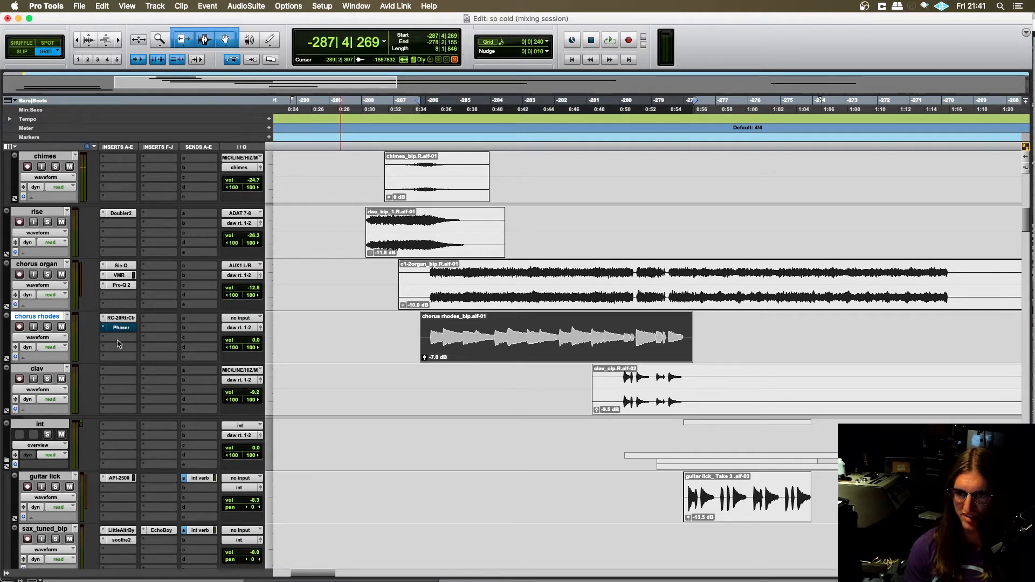
left_click(119, 338)
left_click(137, 328)
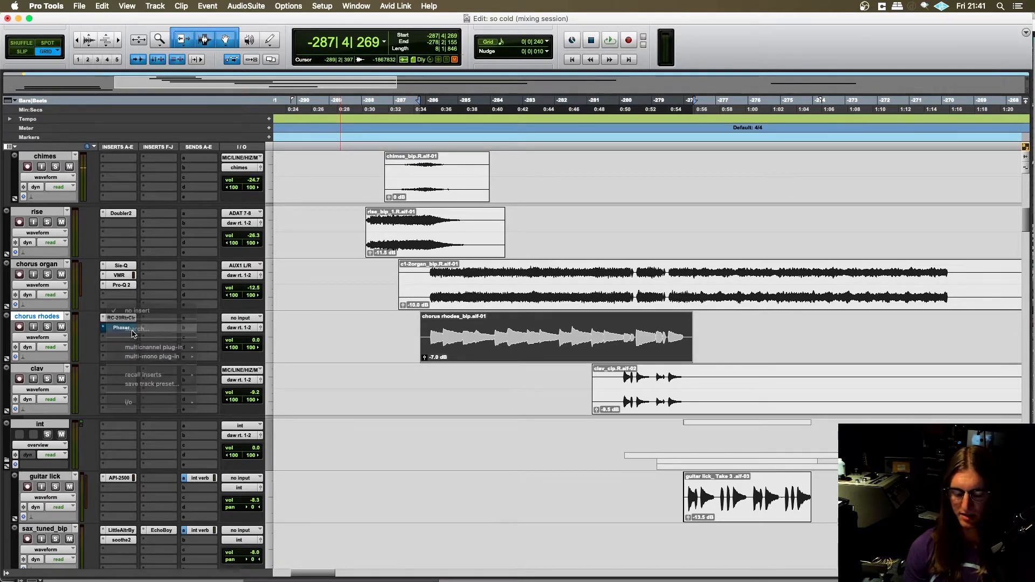
type("db-33")
key("Return")
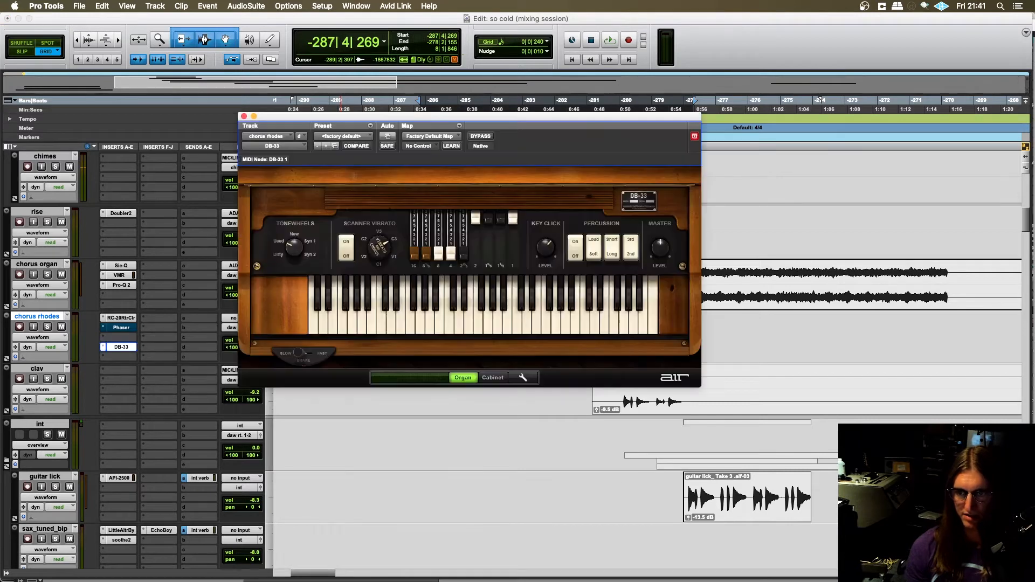
- Bring the chorus rhodes clip into view beneath the plug-in window and play a test note on the DB-33 keyboard
scroll(141, 331, "up", 3)
scroll(392, 436, "down", 2)
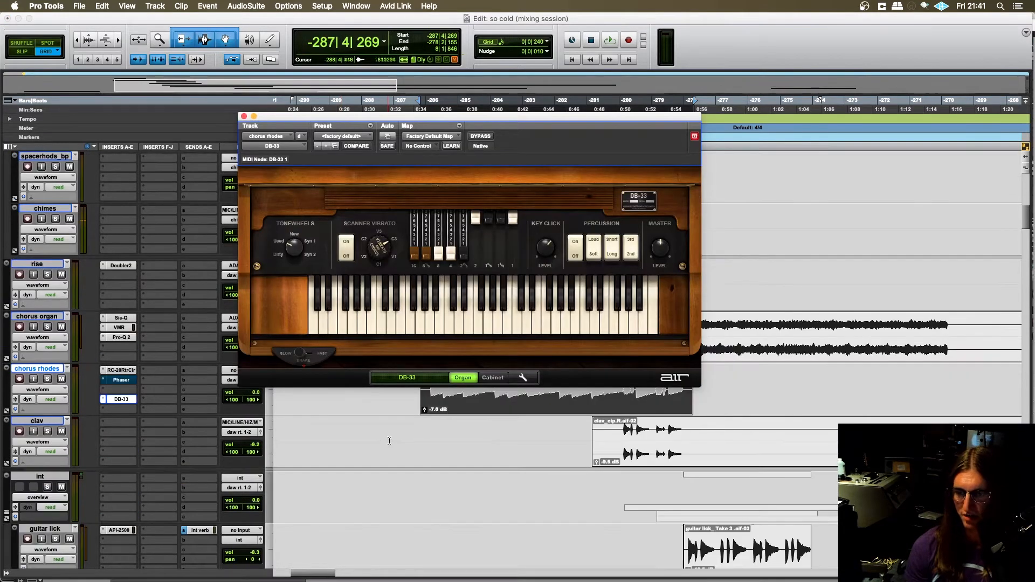
scroll(392, 449, "right", 1)
scroll(393, 449, "up", 2)
scroll(392, 449, "right", 2)
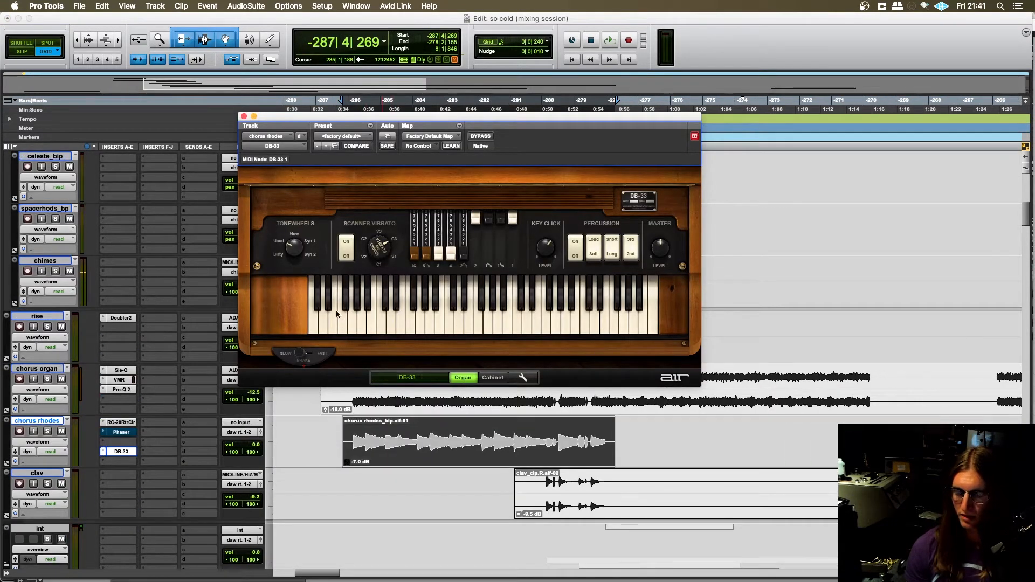
left_click(476, 319)
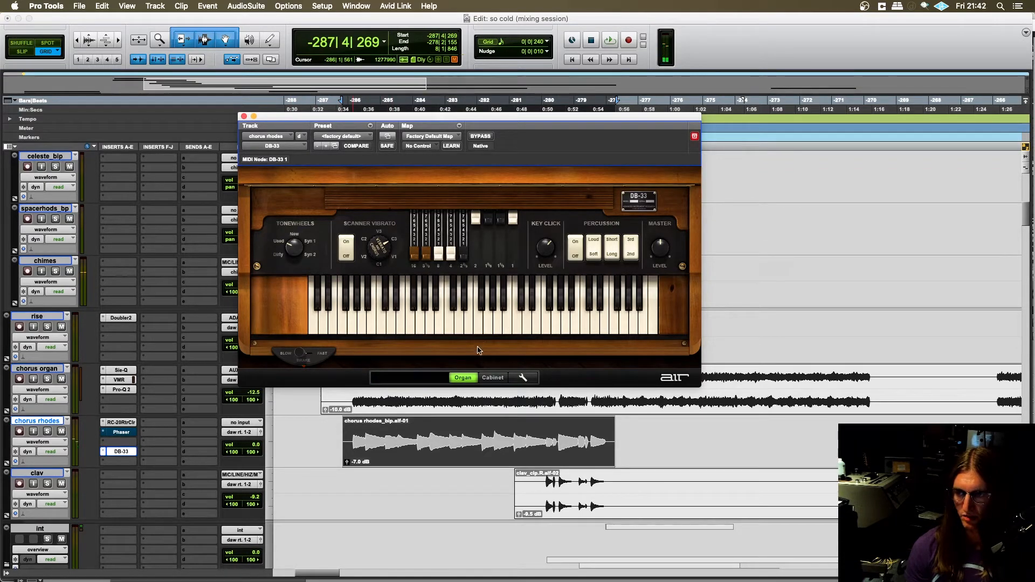
- Turn the Organ input on the DB-33 cabinet page down to -inf dB
left_click(493, 378)
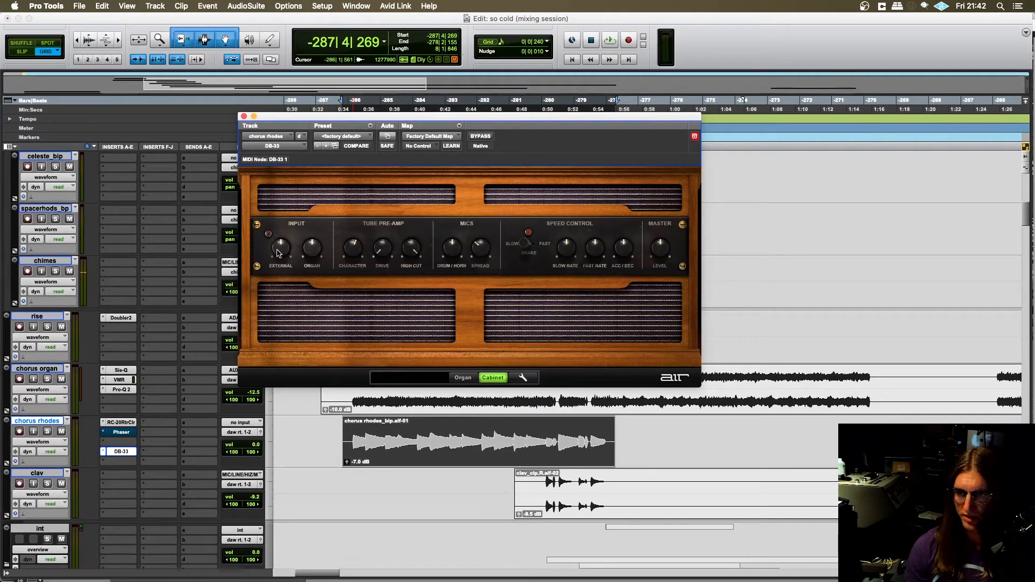
mouse_move(278, 253)
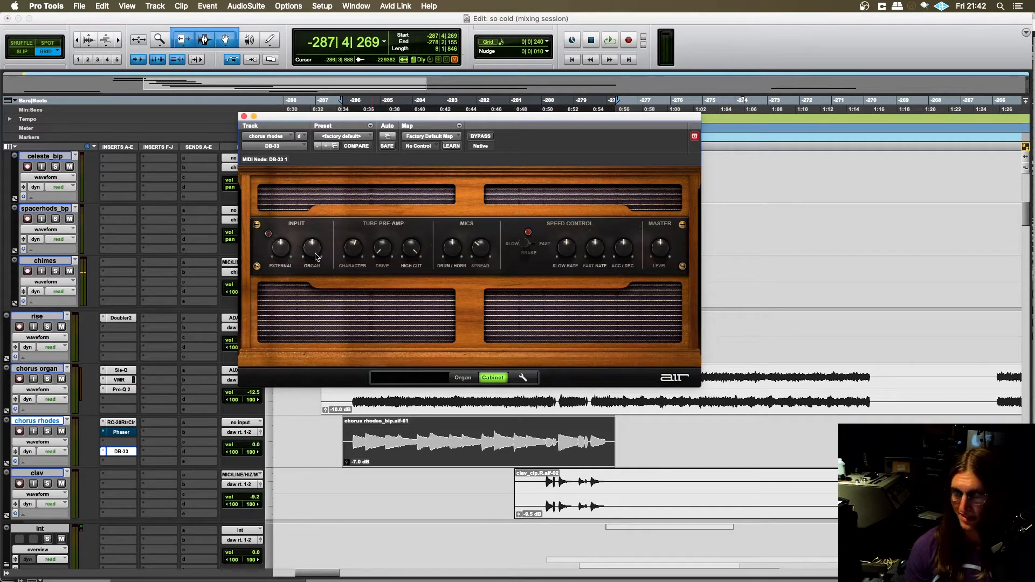
left_click_drag(317, 257, 307, 347)
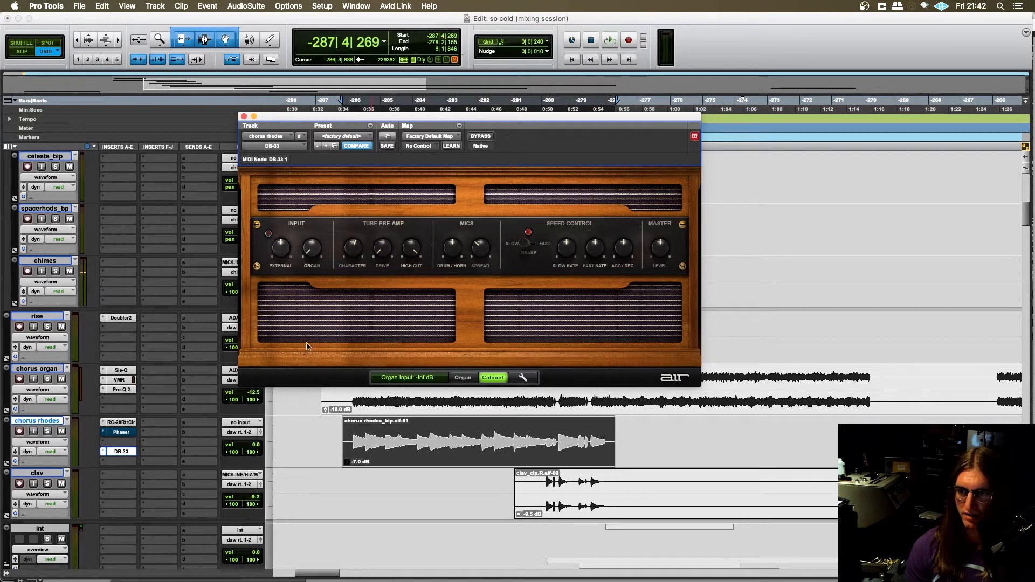
- Reselect the chorus rhodes clip, show the DB-33 organ page and start playback from the clip's beginning
left_click(340, 439)
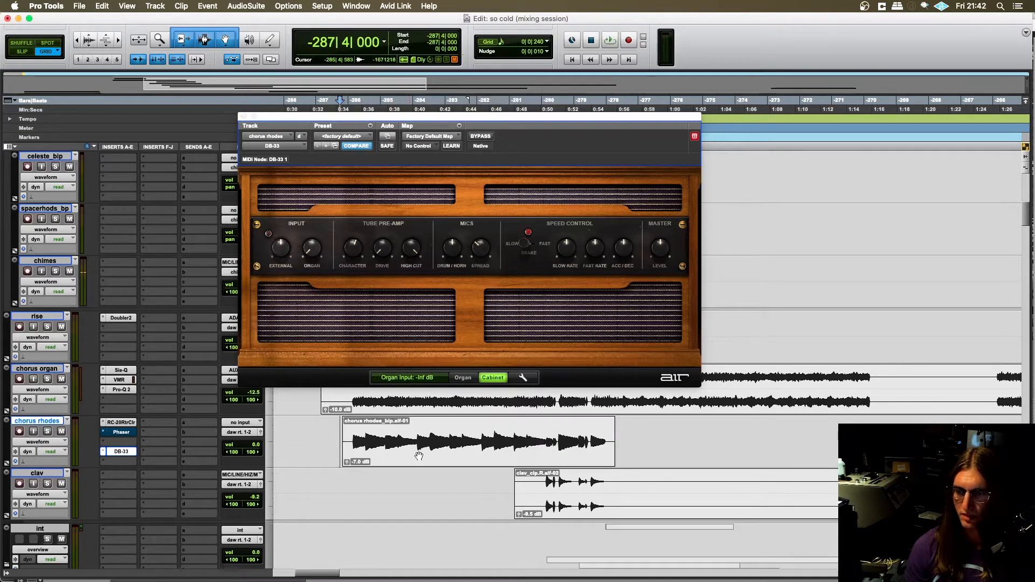
left_click(423, 454)
scroll(411, 448, "up", 1)
left_click(462, 377)
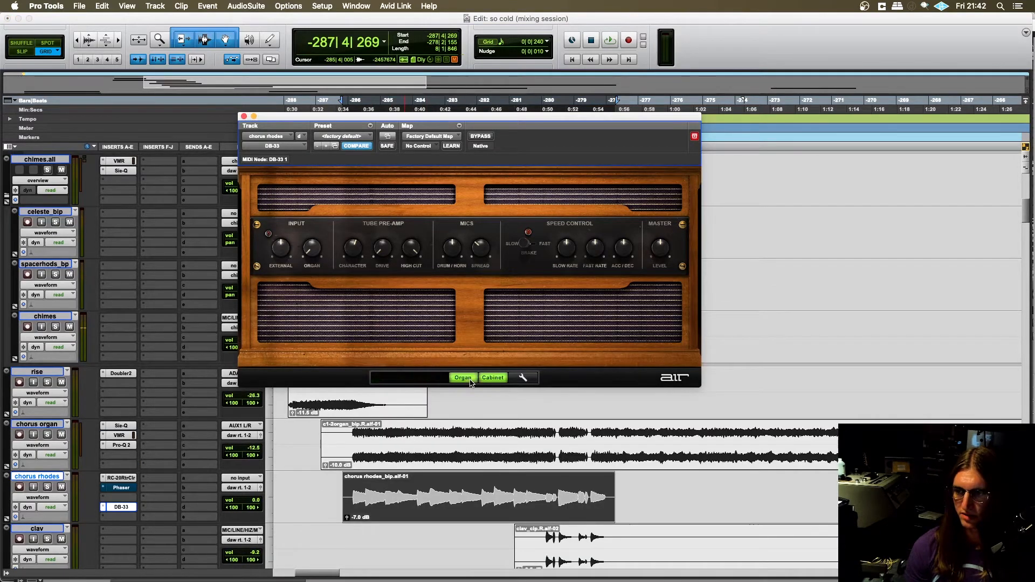
key("space")
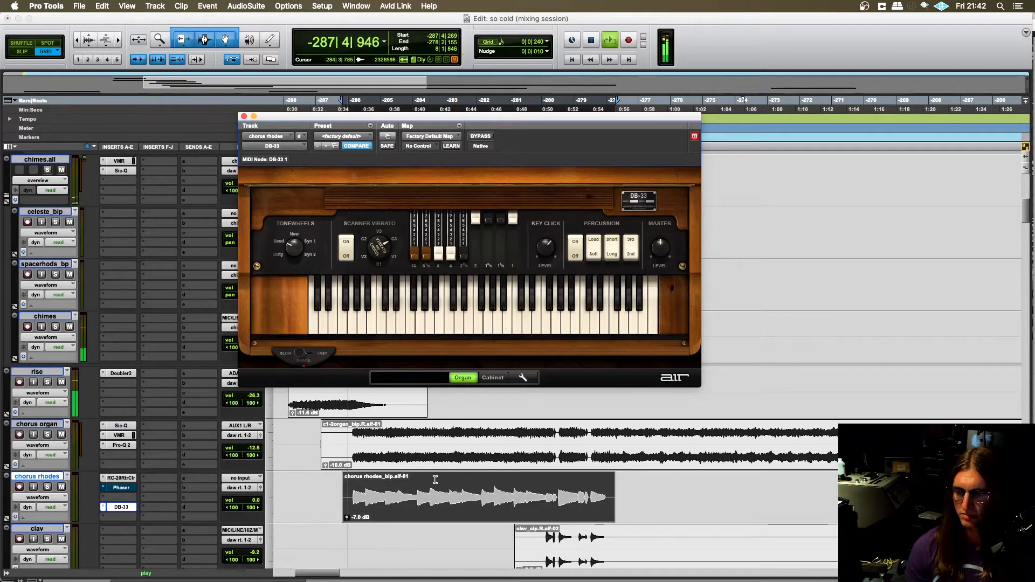
- Solo the chorus rhodes track and audition it while switching the DB-33 rotary speed between Fast and Slow
left_click(47, 486)
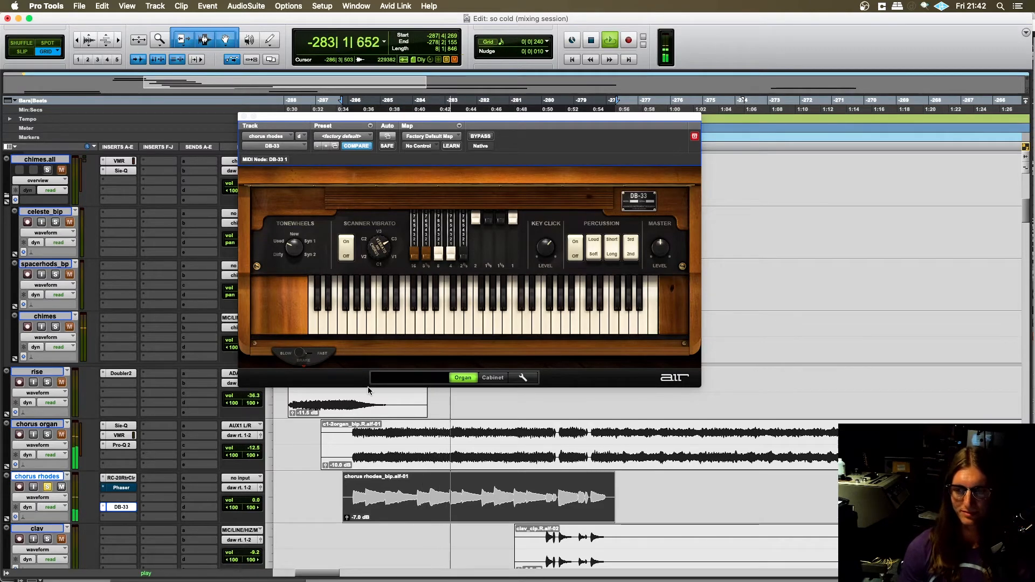
key("space")
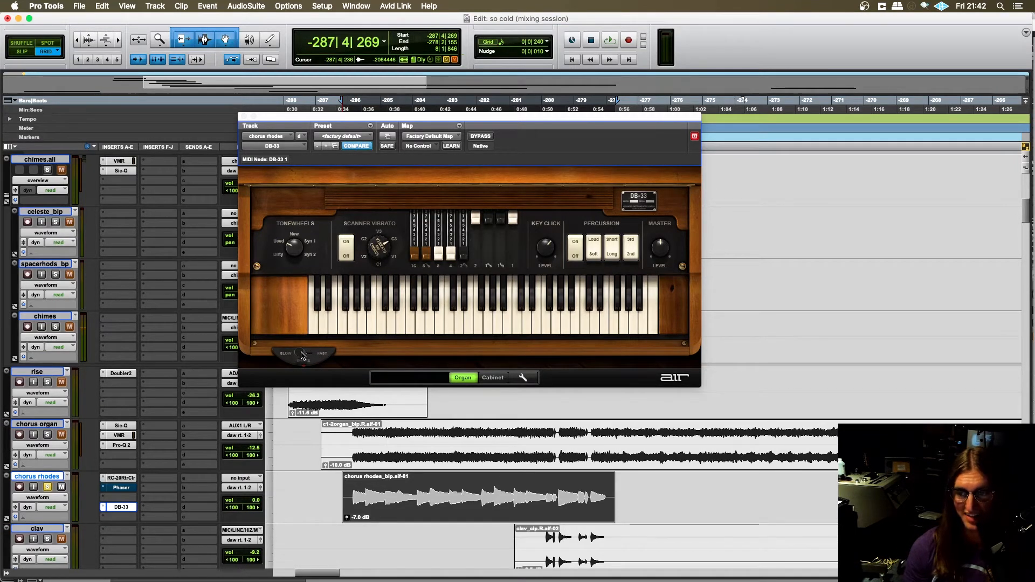
left_click(301, 354)
key("space")
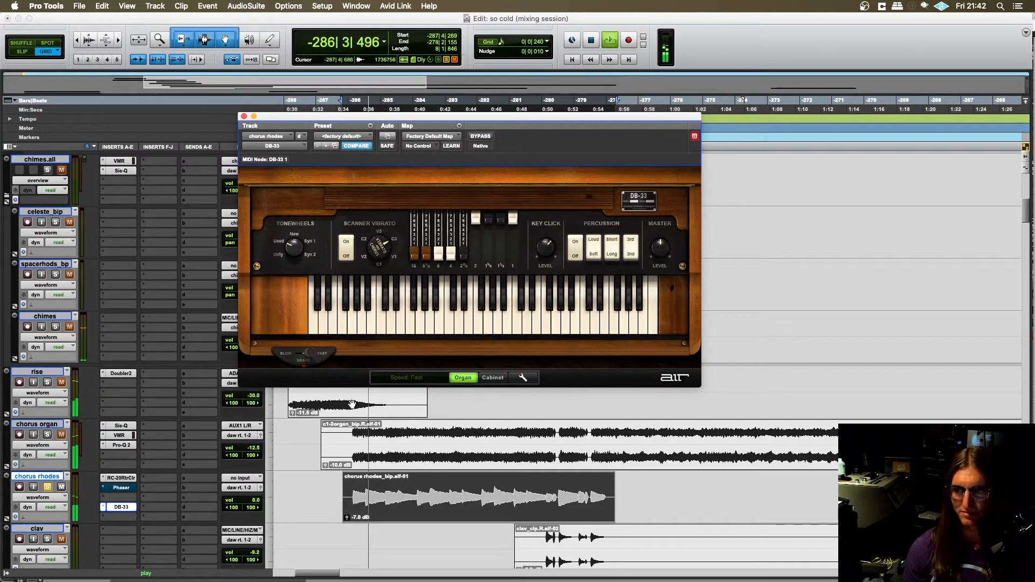
left_click(299, 354)
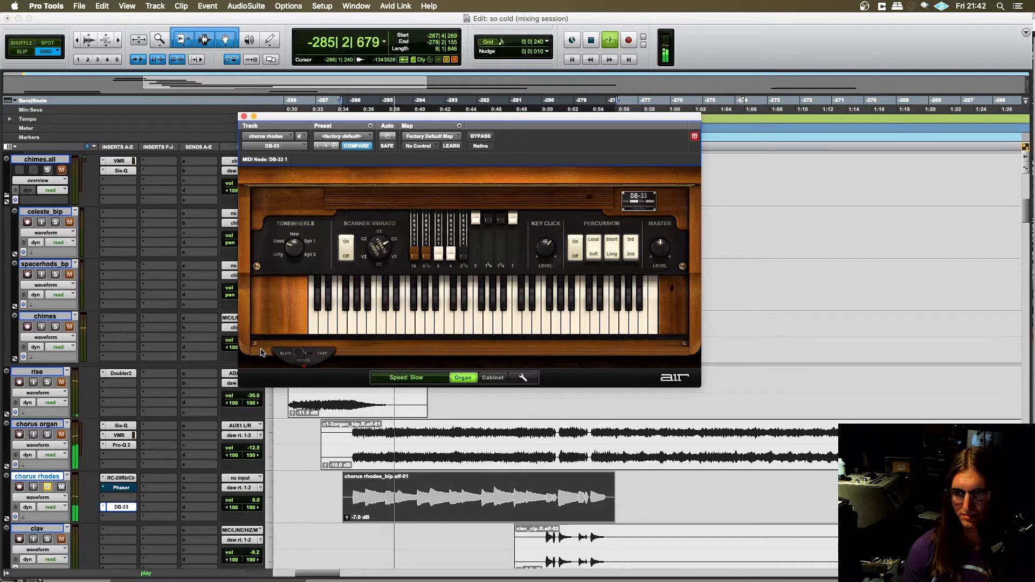
left_click(302, 354)
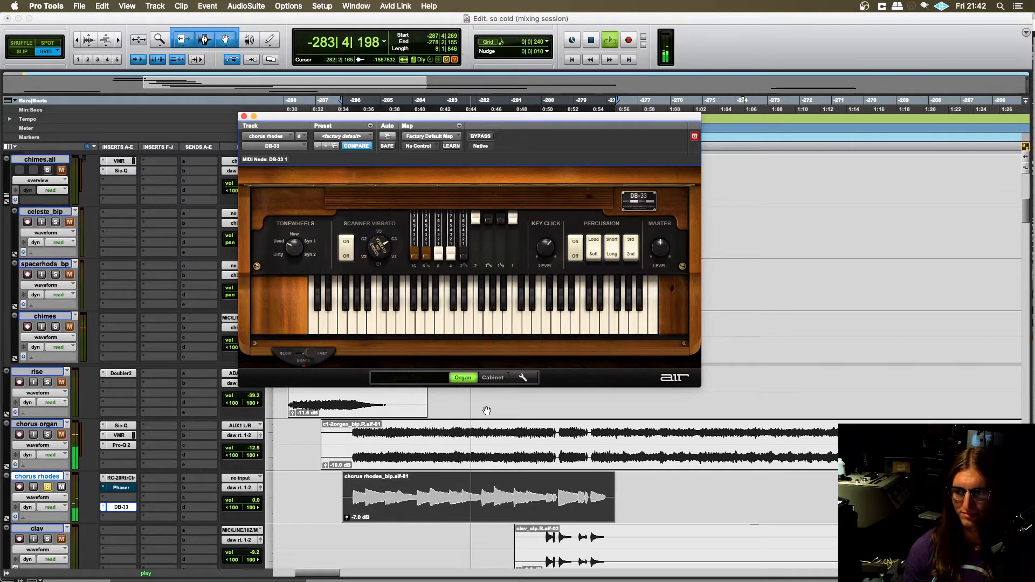
key("space")
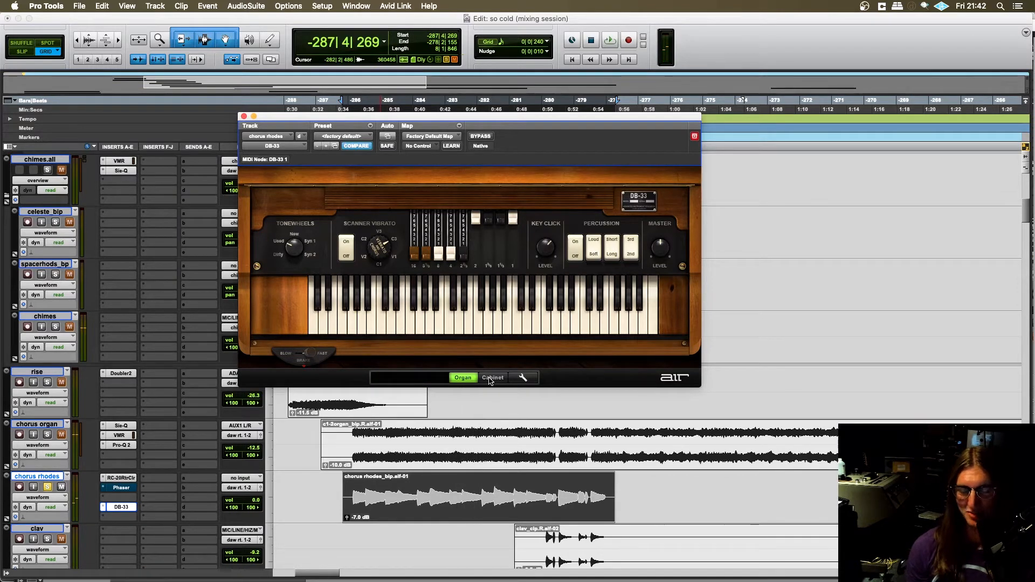
- Show the DB-33 cabinet page, select the sounding part of the chorus rhodes clip and start playback
scroll(462, 417, "down", 2)
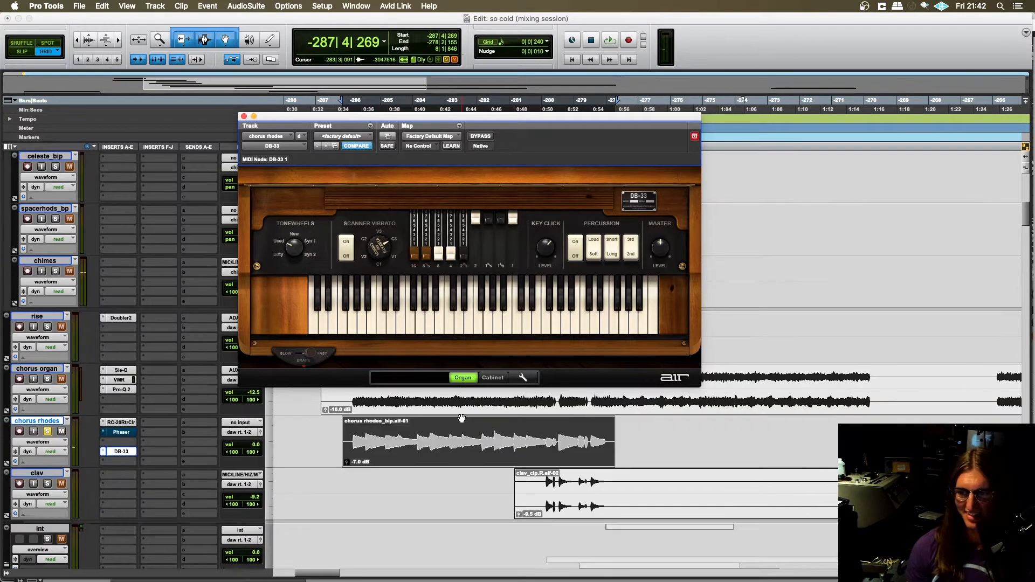
scroll(463, 416, "up", 2)
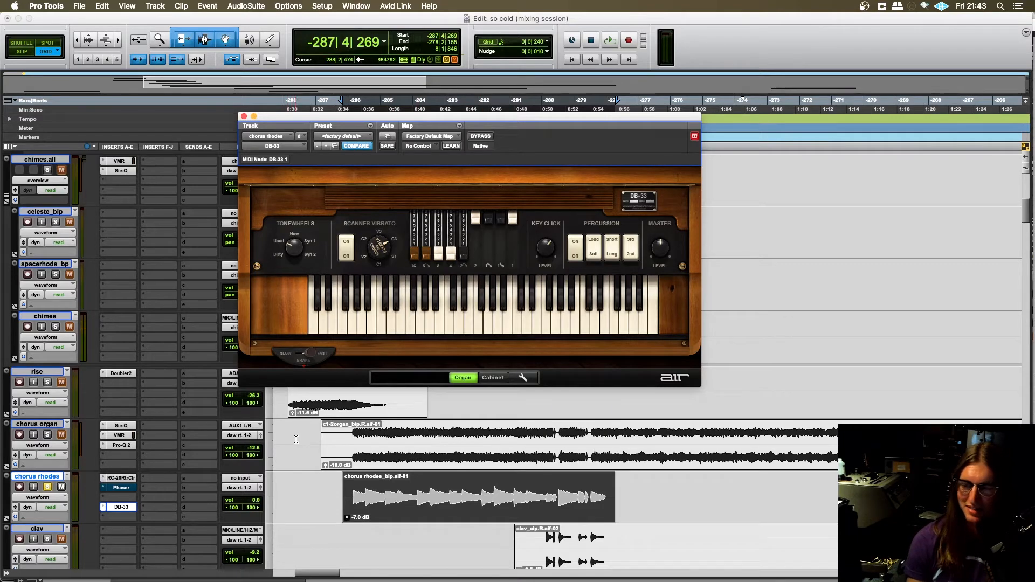
scroll(482, 461, "down", 2)
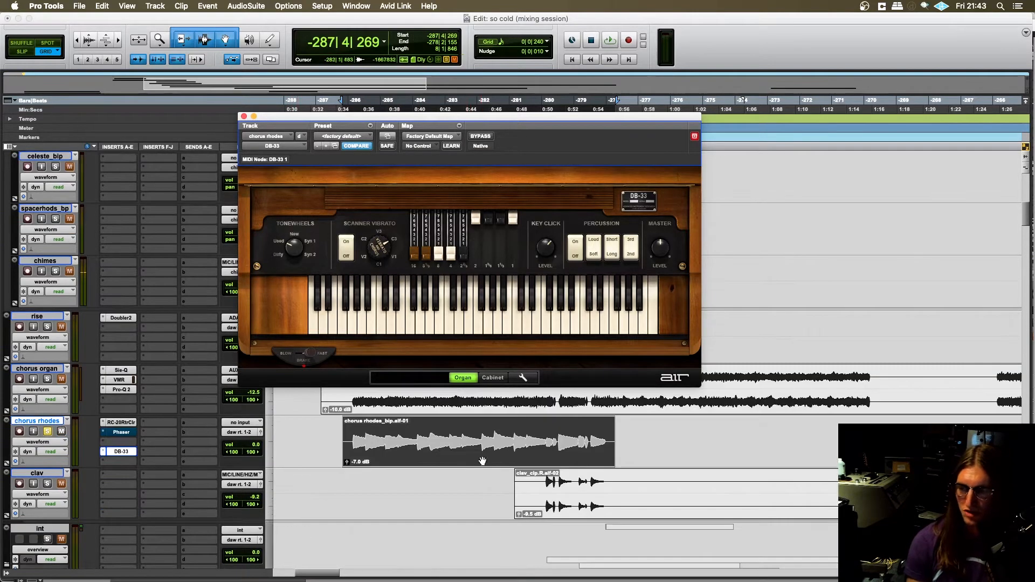
left_click(493, 377)
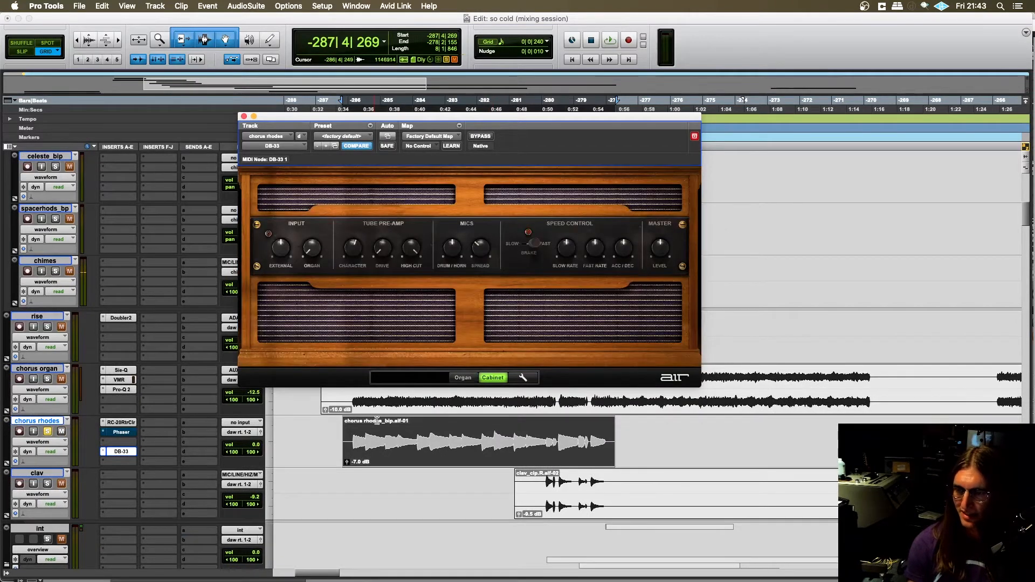
left_click_drag(351, 437, 608, 433)
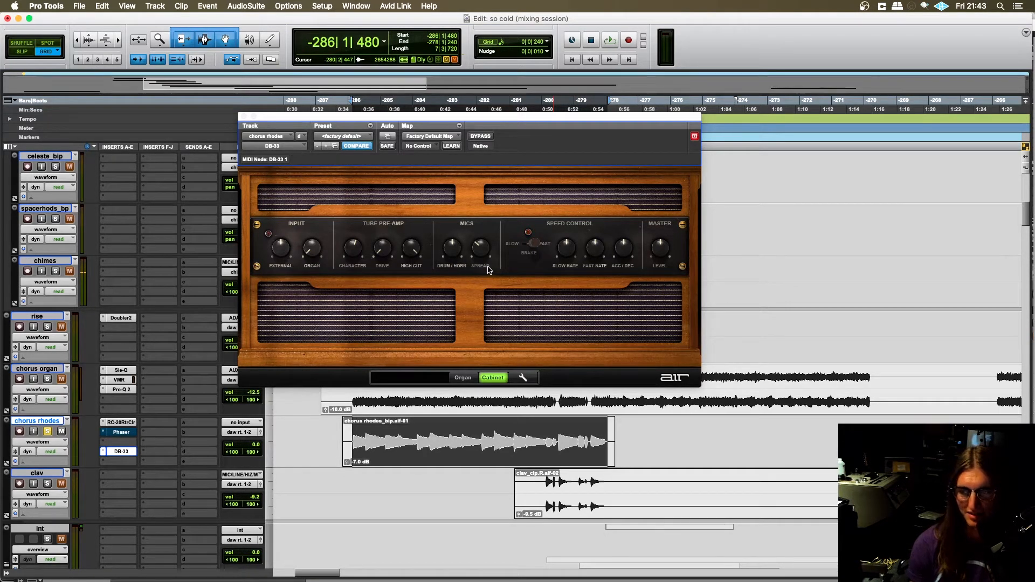
key("space")
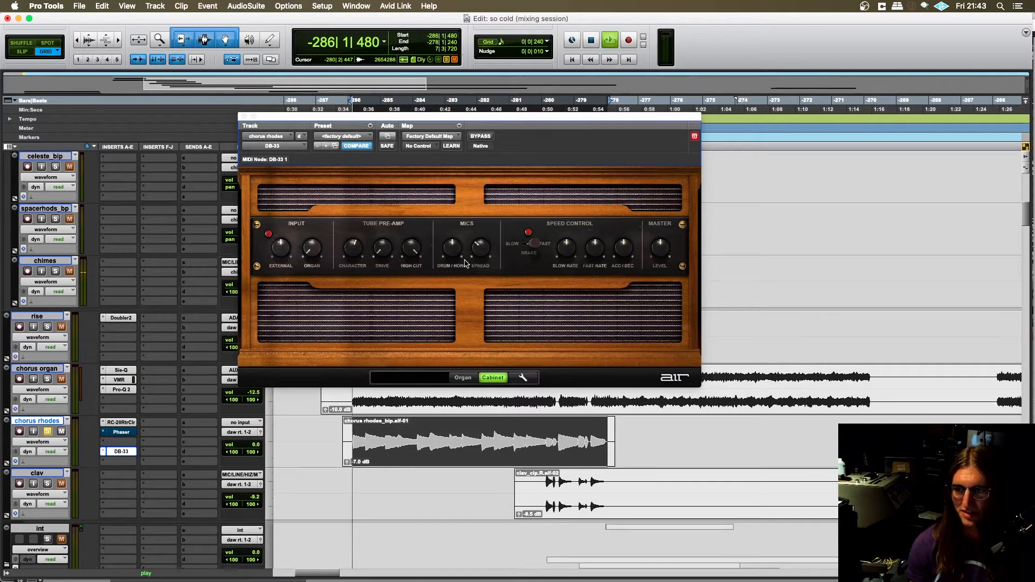
- Raise the cabinet mics' Spread, set Drum/Horn to 54:46 while listening, and stop playback
left_click(480, 248)
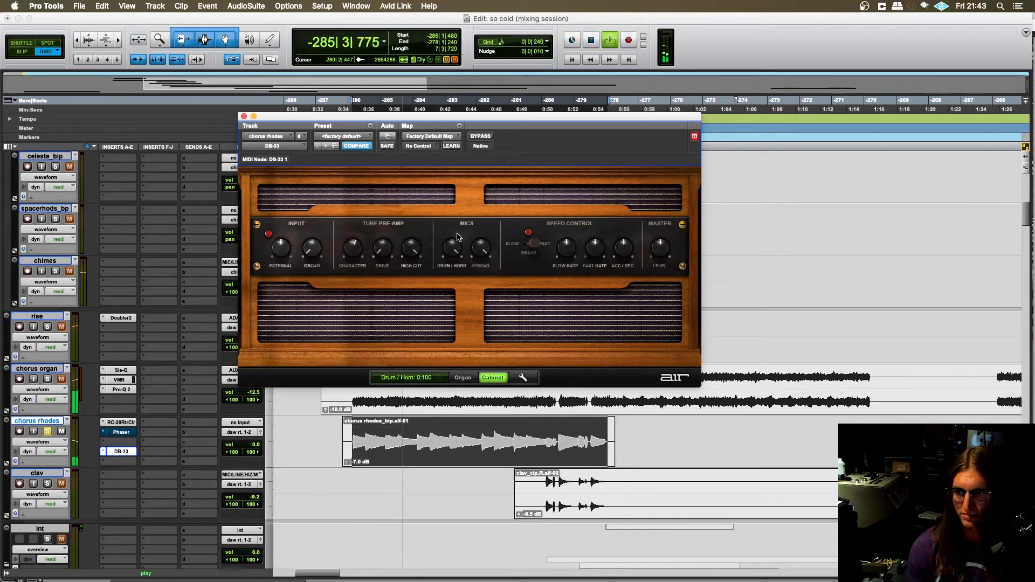
mouse_move(456, 264)
left_mouse_down()
mouse_move(452, 277)
mouse_move(448, 253)
left_mouse_up()
key("space")
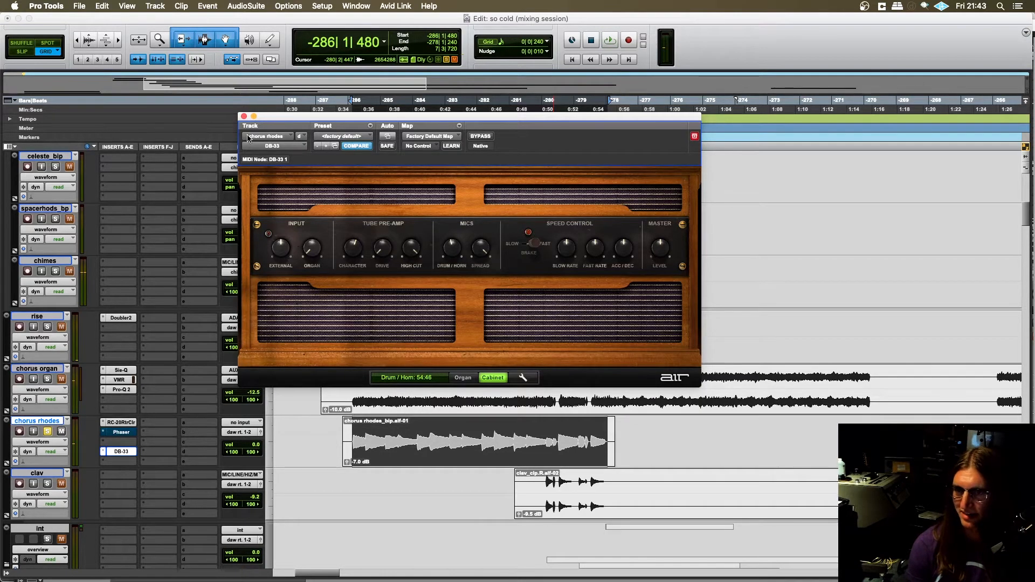
- Close the DB-33 window and remove DB-33 from slot d of the chorus rhodes track
left_click(243, 117)
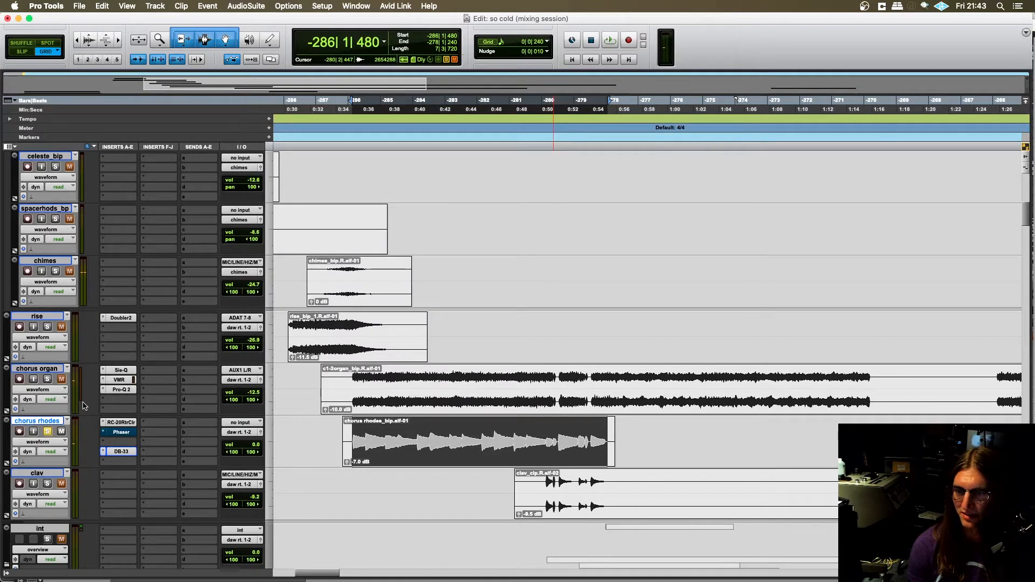
left_click(103, 453)
left_click(116, 416)
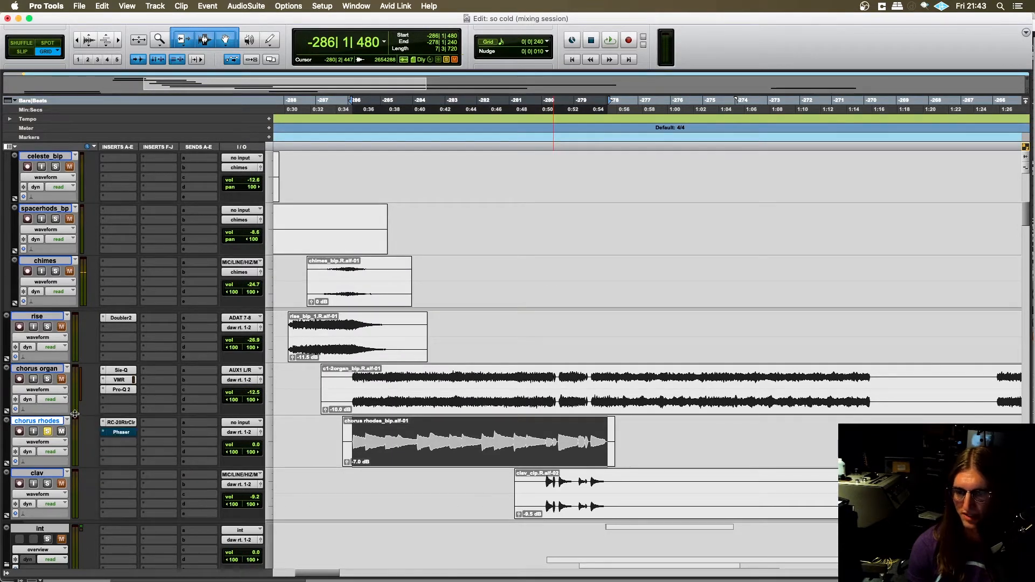
- With the edit cursor just ahead of its clip, unsolo the chorus rhodes track and re-enable its Phaser
scroll(331, 408, "down", 2)
left_click_drag(332, 386, 335, 385)
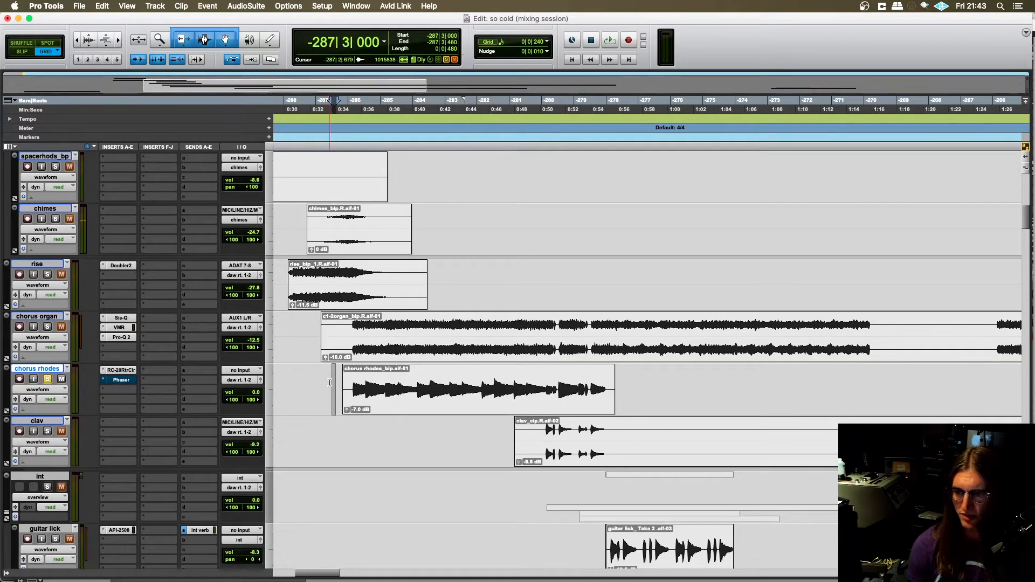
left_click(328, 383)
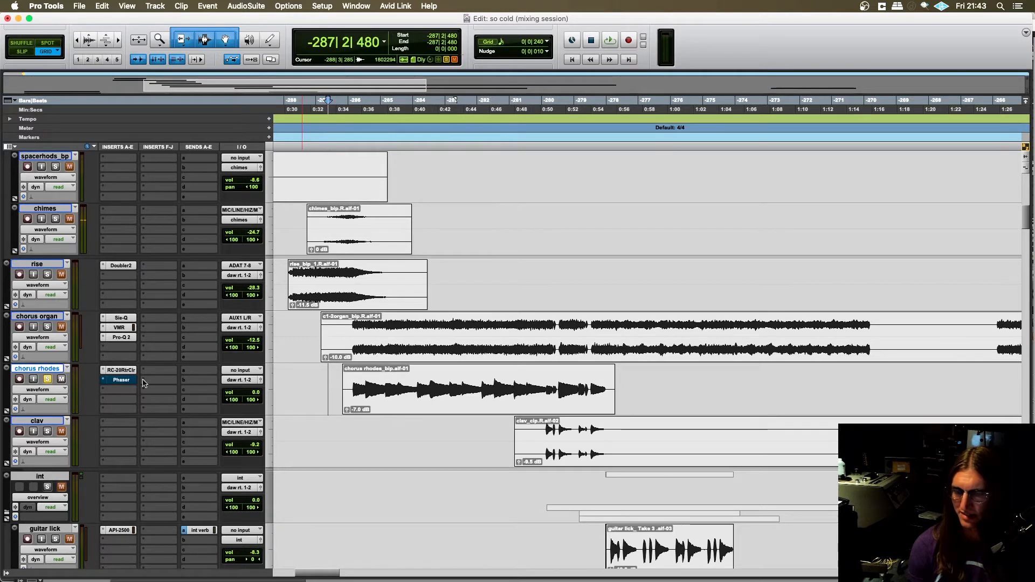
left_click(47, 380)
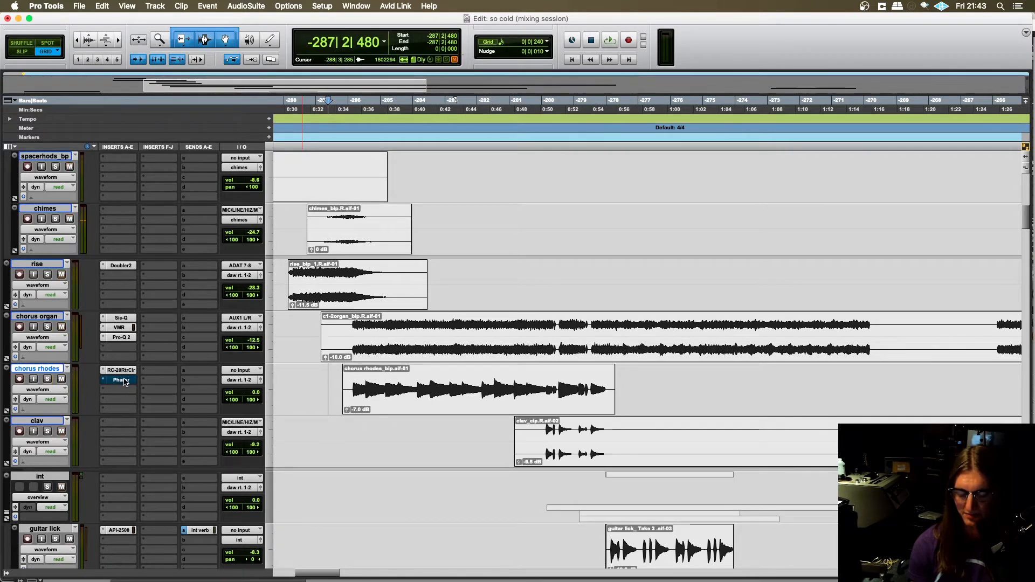
left_click(121, 380, "super")
- Go down past the int tracks to the v2 transition folder and place the edit cursor there at -276|3|000
scroll(494, 377, "down", 5)
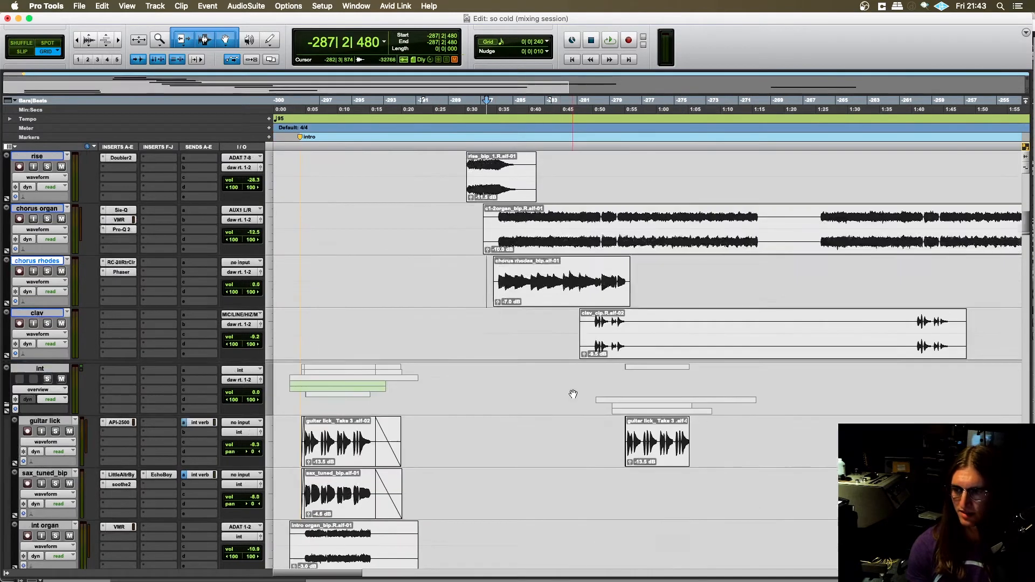
scroll(484, 361, "down", 4, "alt")
scroll(484, 362, "down", 2)
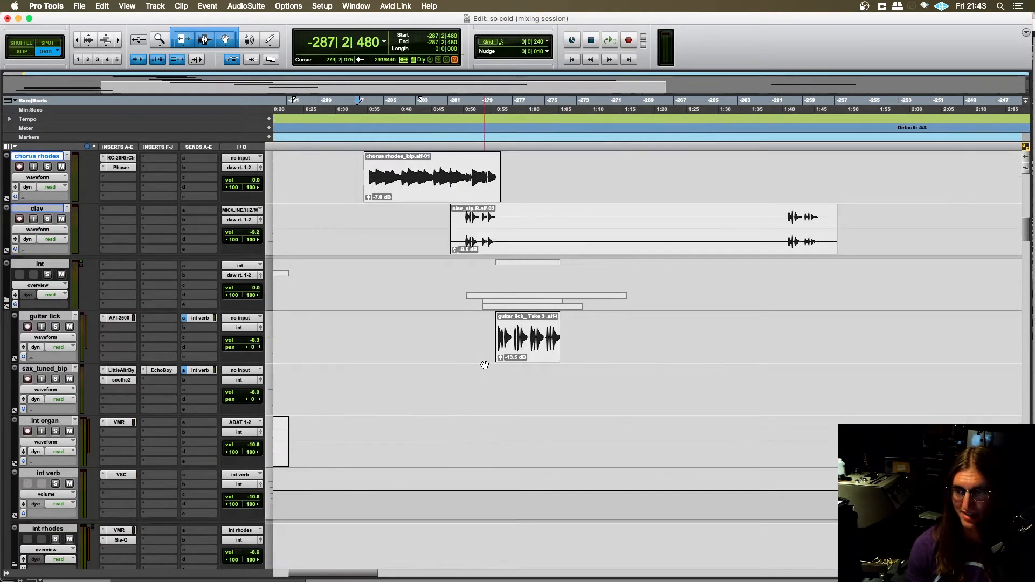
scroll(470, 347, "down", 10)
scroll(471, 356, "right", 4)
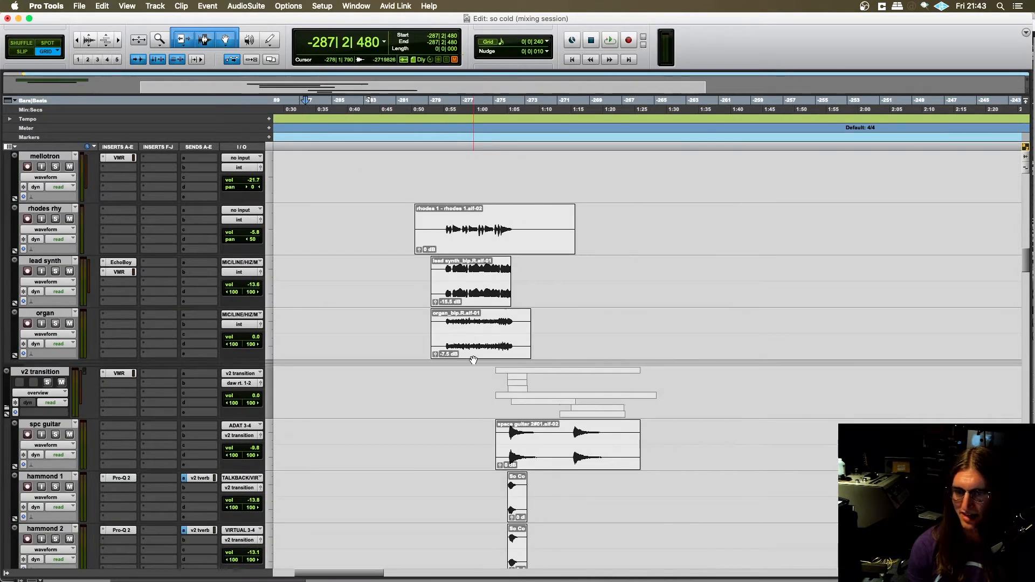
scroll(473, 360, "right", 2)
scroll(473, 356, "up", 2)
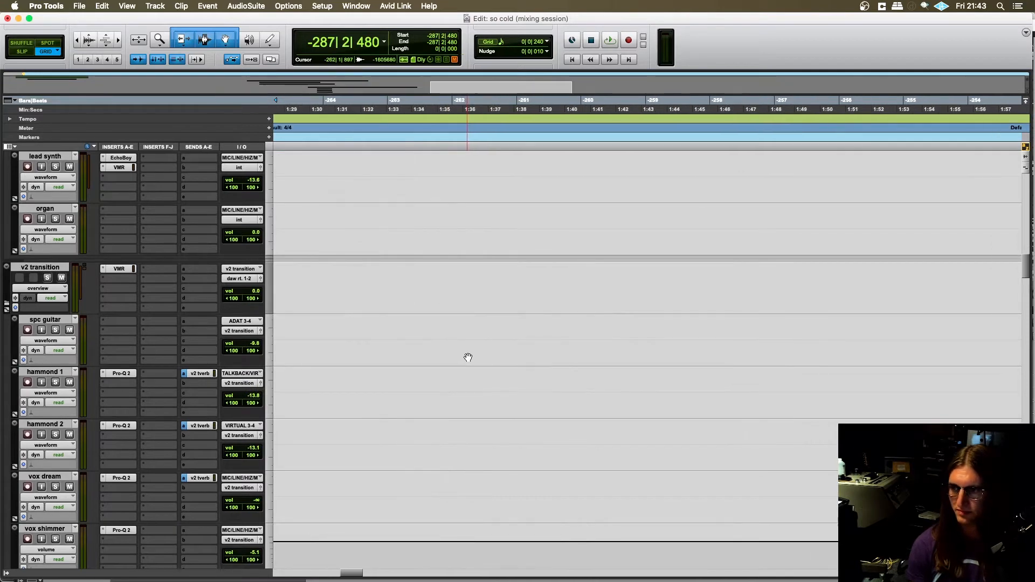
scroll(379, 298, "down", 1)
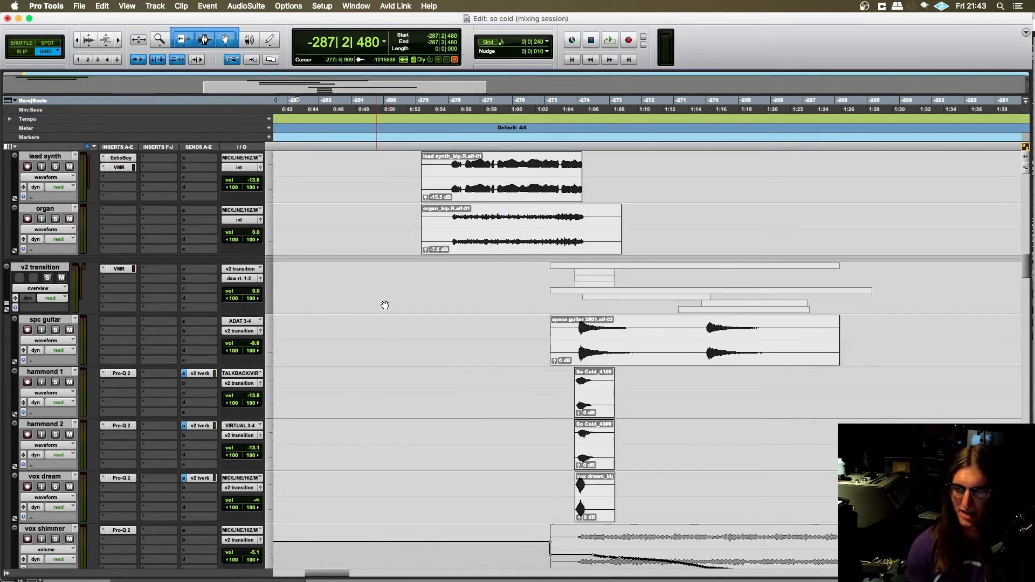
scroll(444, 317, "right", 6)
scroll(412, 313, "up", 2)
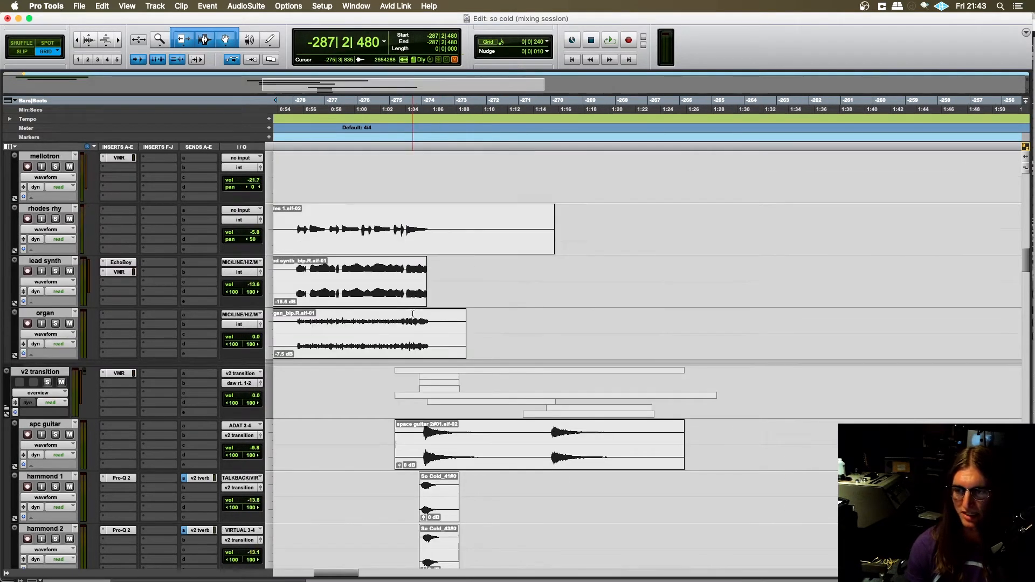
scroll(377, 362, "down", 2)
scroll(409, 364, "left", 2)
left_click(428, 286)
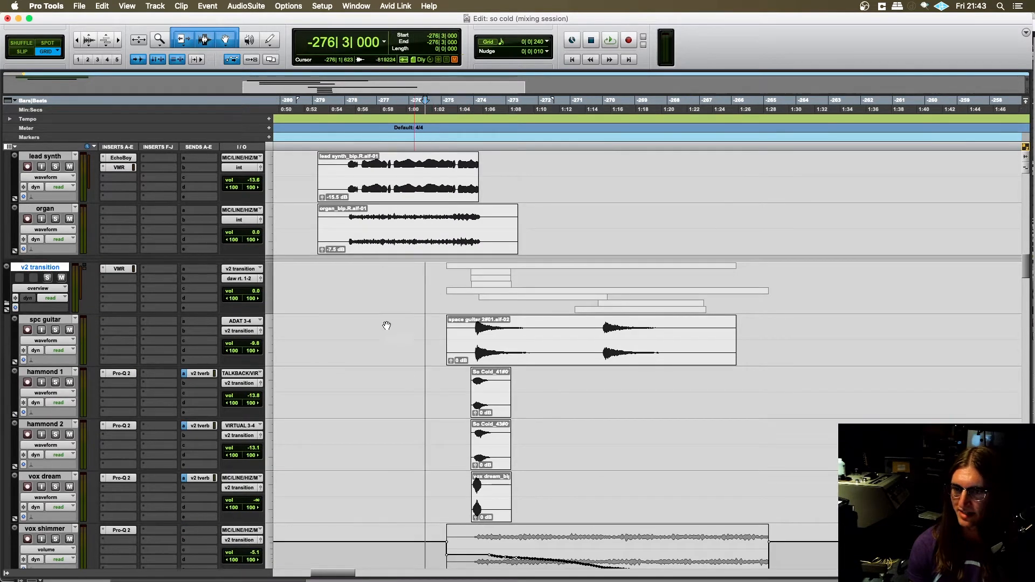
- Move the edit cursor on the v2 transition track to -276|4|000, closer to the start of its clips
scroll(386, 325, "right", 2)
scroll(323, 297, "up", 2)
scroll(364, 303, "left", 3)
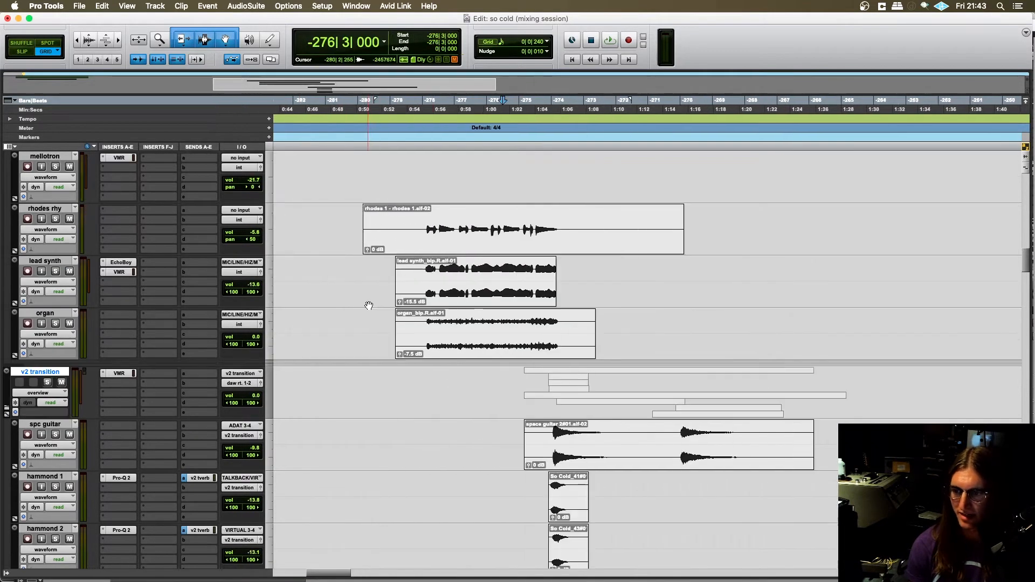
scroll(409, 312, "right", 1)
scroll(450, 326, "down", 3)
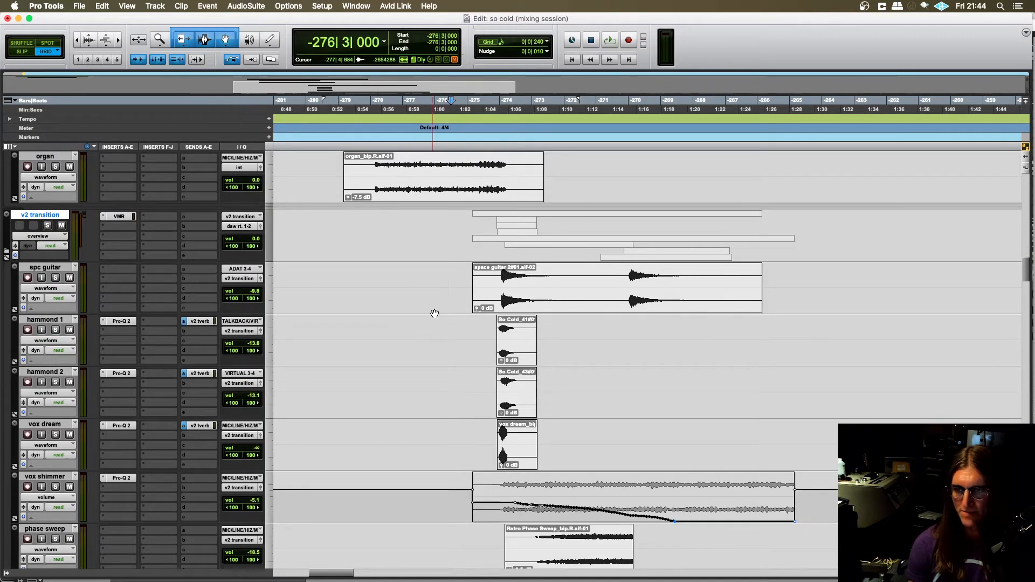
left_click(458, 223)
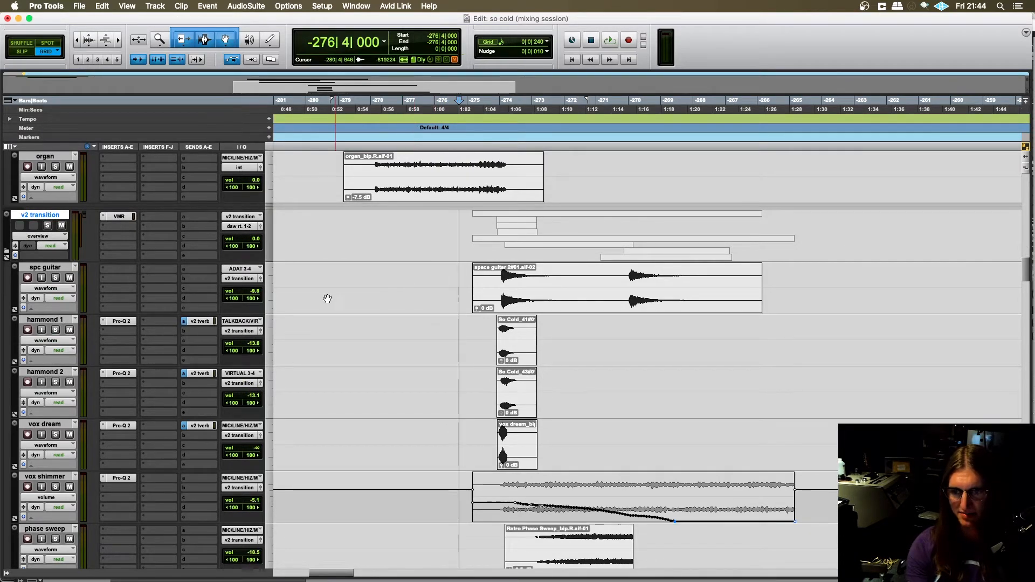
- Solo the v2 transition folder track and place the edit cursor at -276|4|720, just before the space guitar clip
scroll(433, 286, "right", 2)
scroll(433, 287, "right", 1)
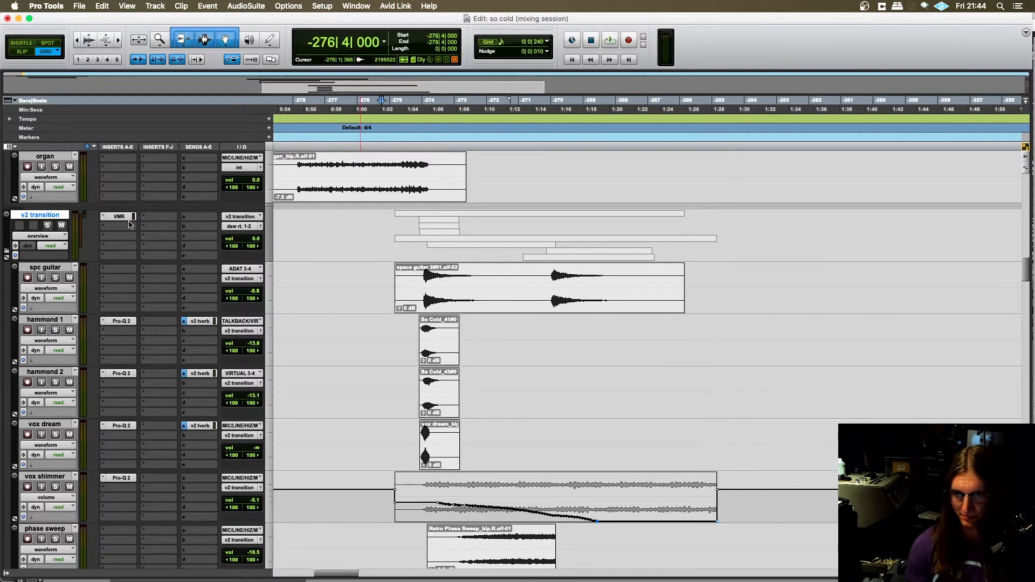
scroll(415, 280, "right", 1)
left_click(366, 247)
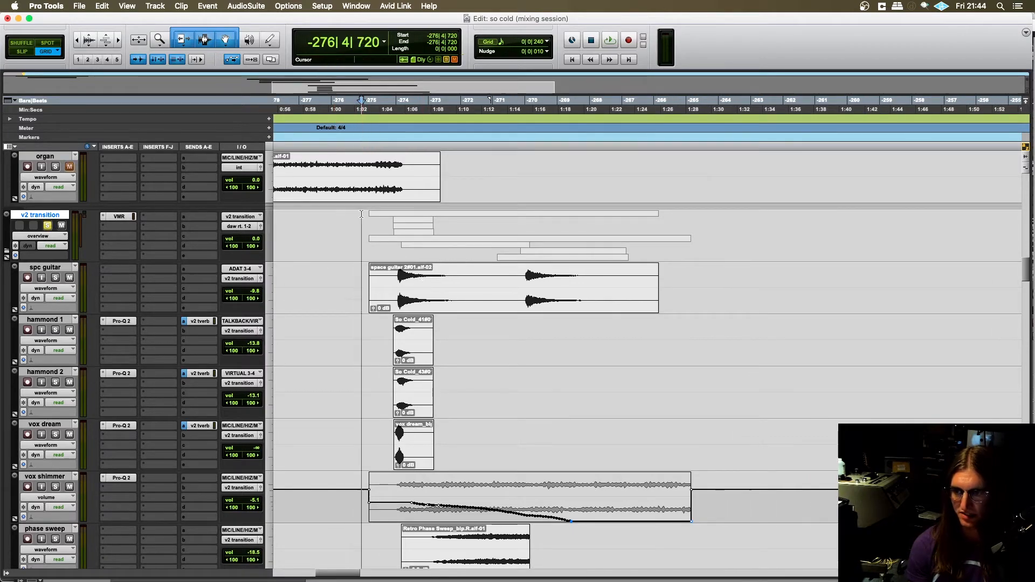
- Unsolo the v2 transition folder track, move the edit cursor back to -278|4|480 and play into the transition
scroll(356, 310, "down", 6)
scroll(350, 313, "up", 7)
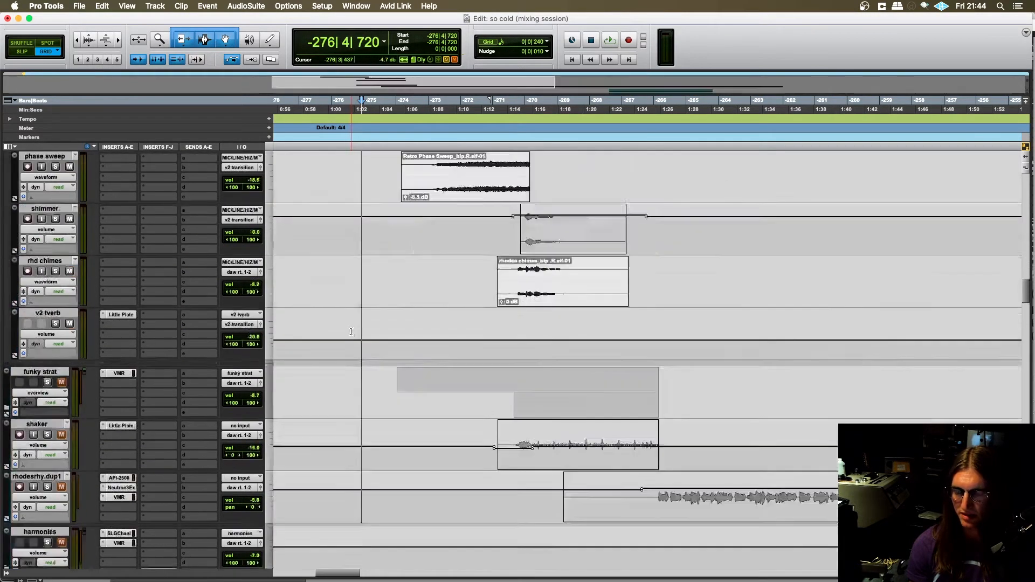
scroll(336, 322, "left", 4)
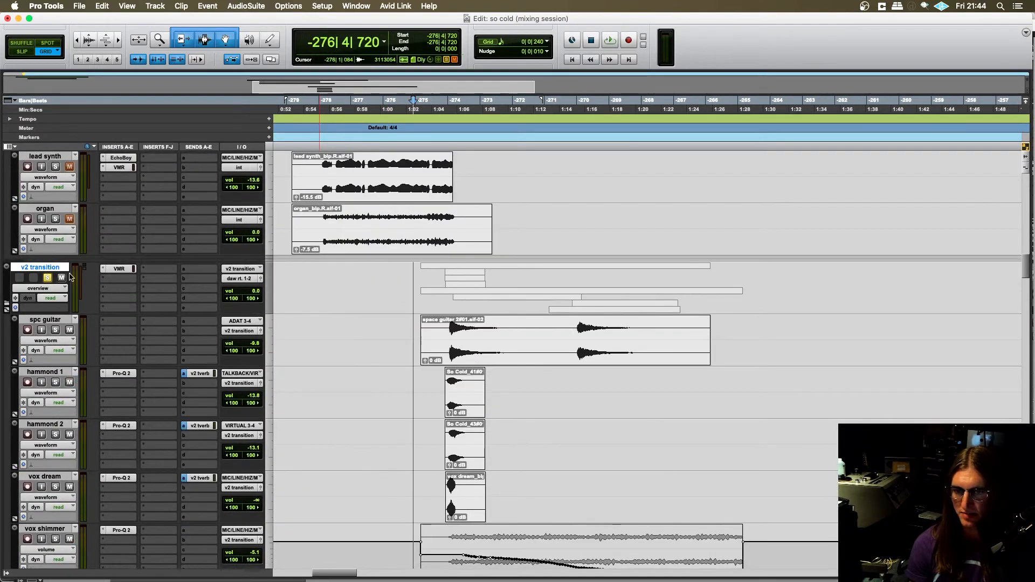
left_click(396, 273)
key("space")
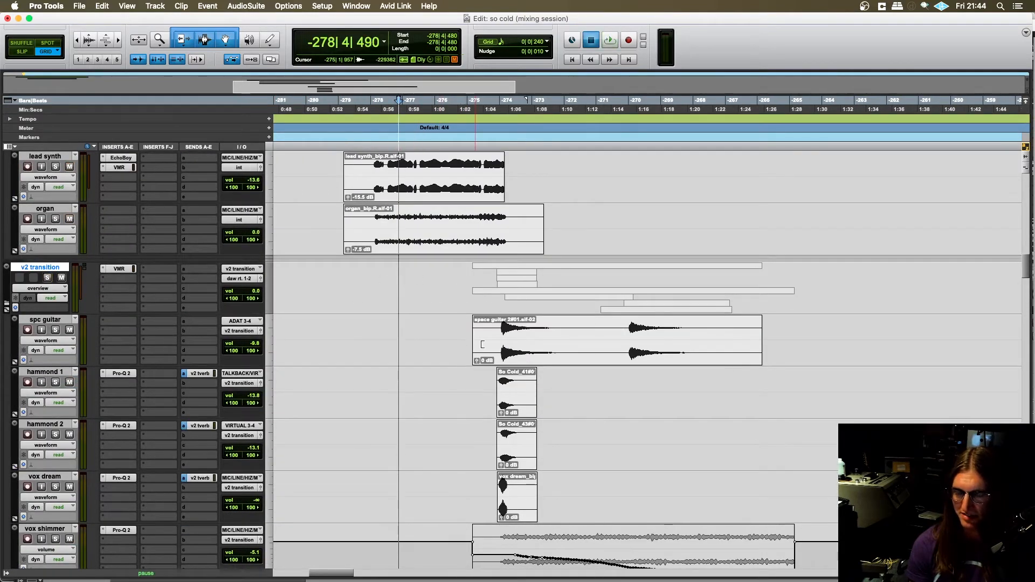
scroll(390, 390, "right", 2)
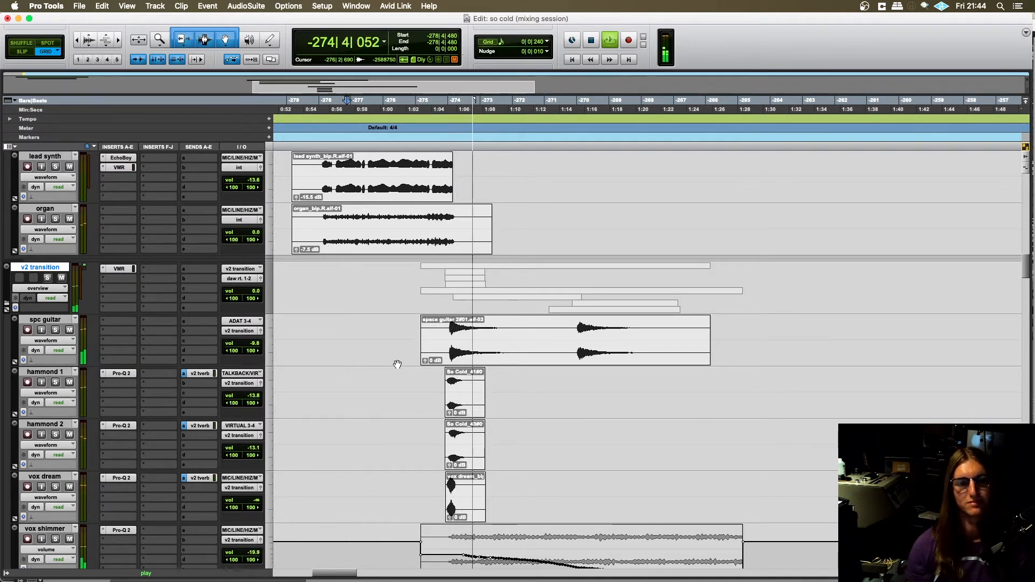
- Place the edit cursor on the v2 transition folder track at -276|4|480, just before its clips, and solo the folder
left_click(402, 273)
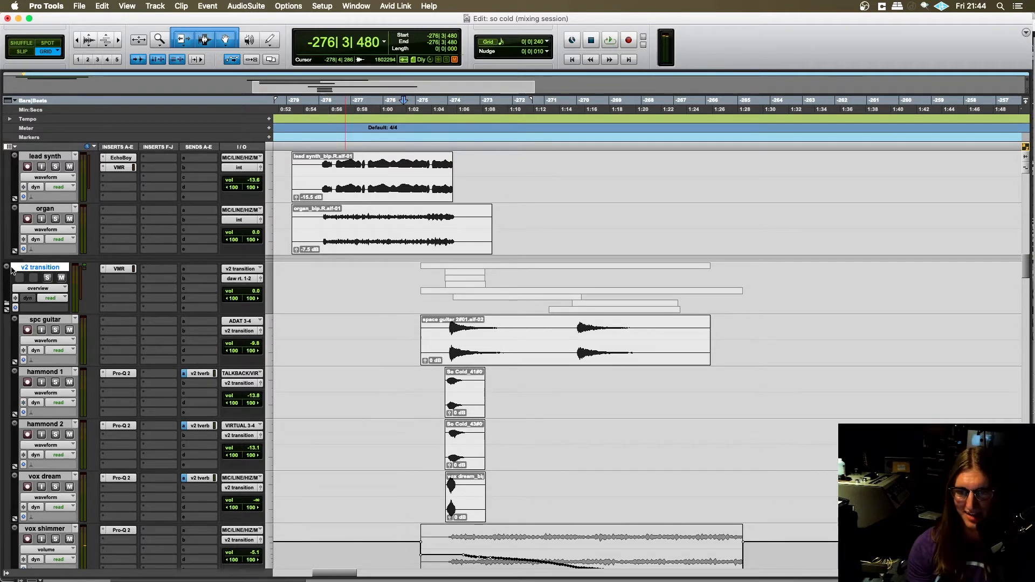
left_click(412, 273)
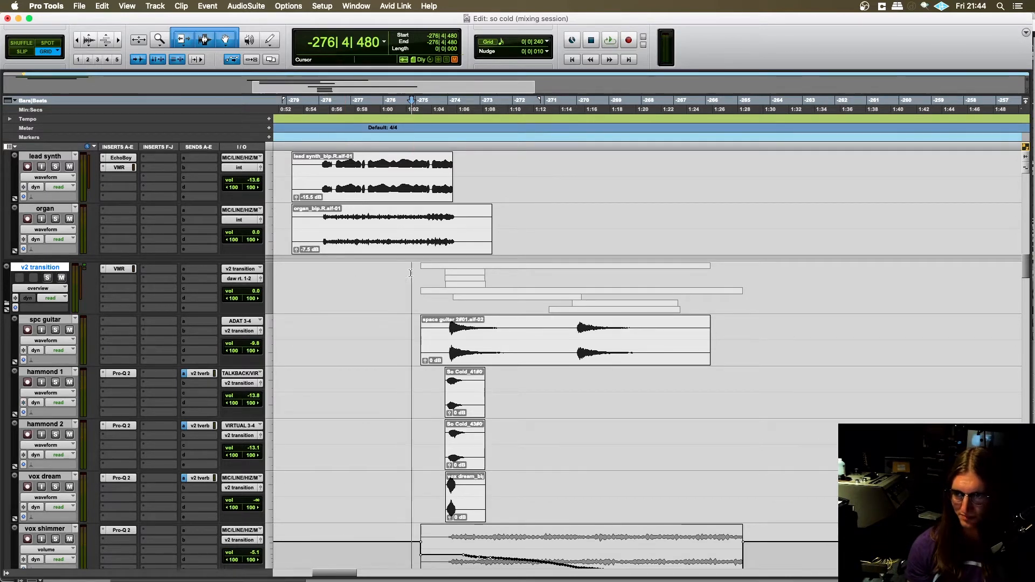
left_click(48, 278)
- Try moving the Retro Phase Sweep clip on the phase sweep track to start at -273|2|000, and undo the move
scroll(314, 305, "down", 1)
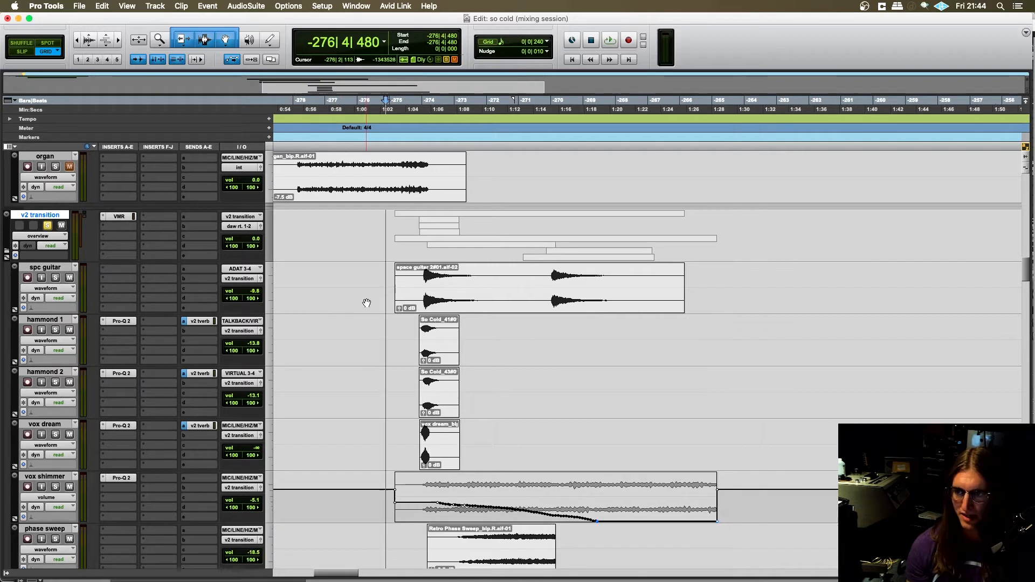
scroll(365, 300, "right", 2)
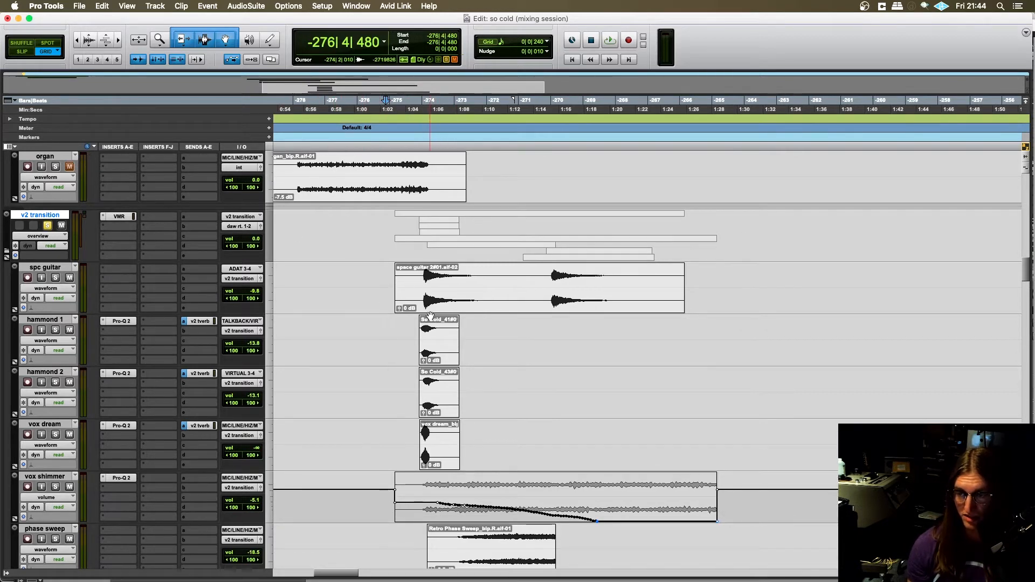
scroll(387, 326, "down", 1)
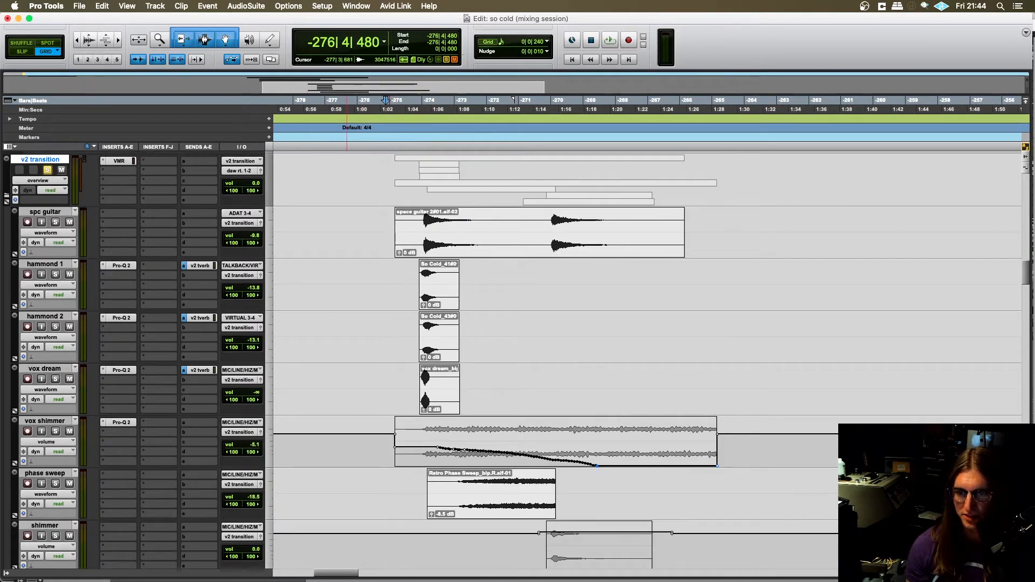
scroll(180, 327, "down", 1)
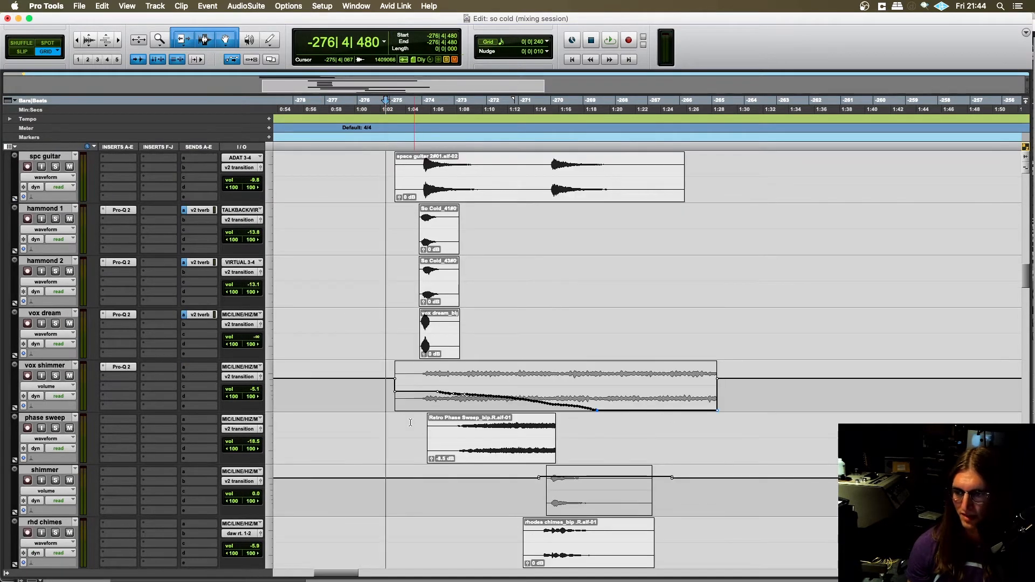
scroll(410, 423, "down", 2)
left_click_drag(507, 341, 532, 345)
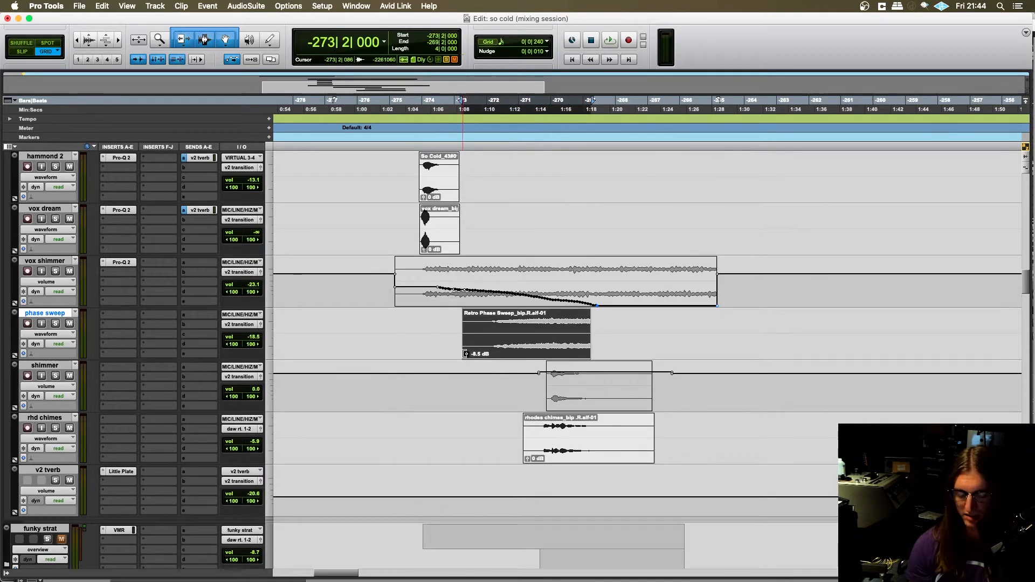
key("super+z")
- Return the edit cursor to -276|4|480 on the v2 transition track and play the soloed transition, stopping after the opening hits
scroll(372, 237, "up", 5)
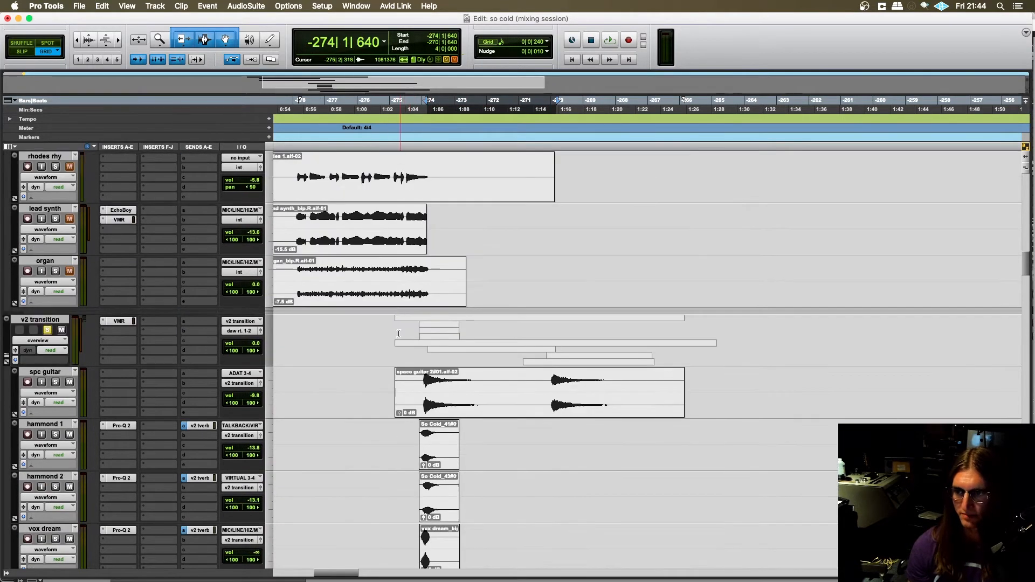
left_click(386, 334)
scroll(378, 367, "down", 1)
key("space")
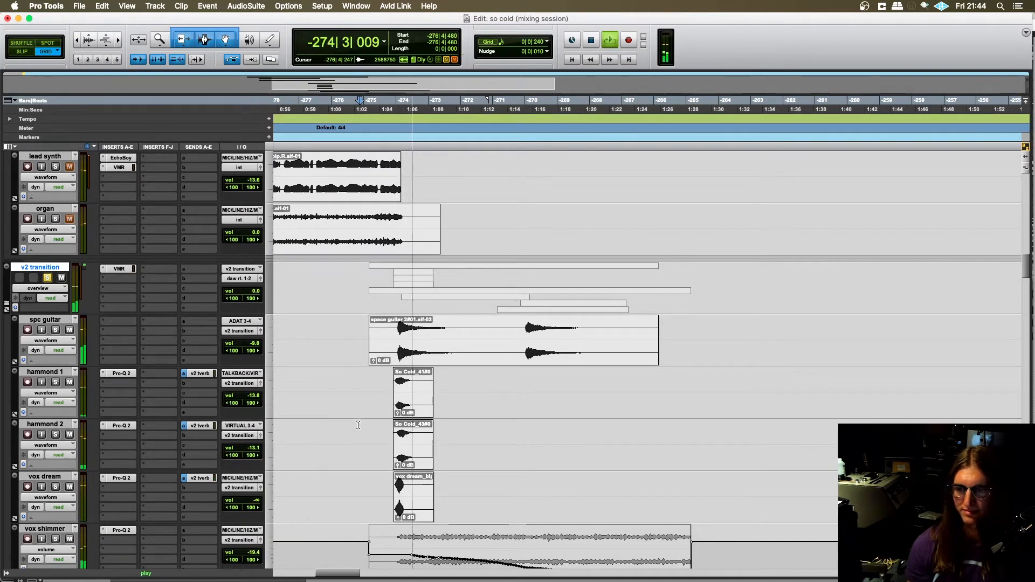
scroll(359, 417, "down", 1)
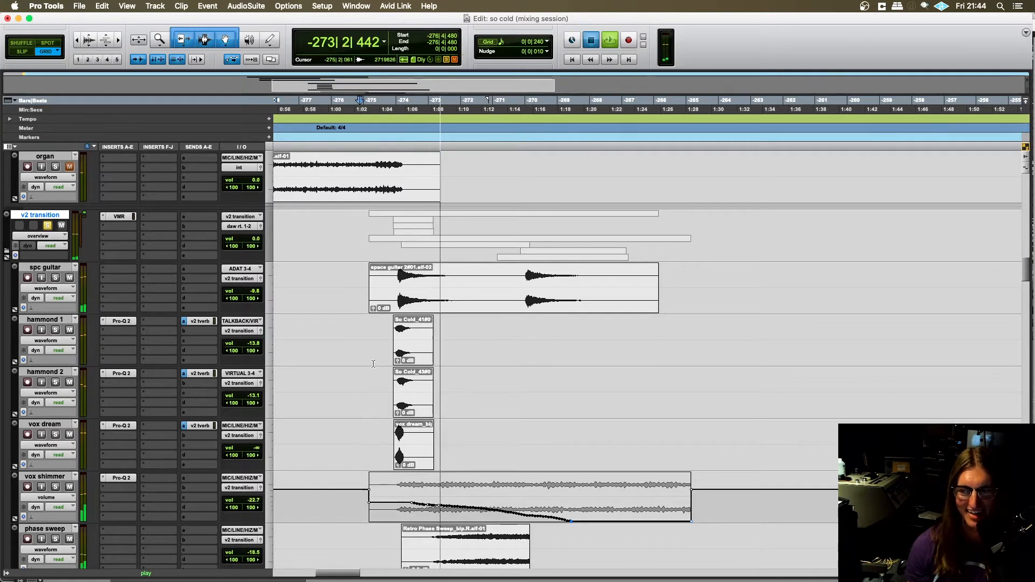
key("space")
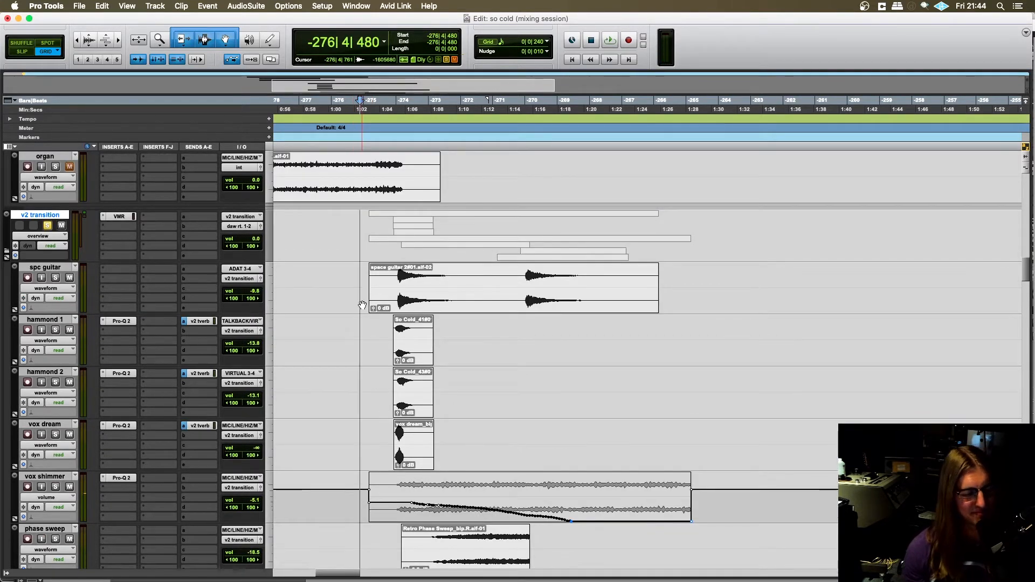
- Solo the spc guitar track and place the edit cursor at -275|2|720 within the space guitar clip, with the timeline zoomed in
scroll(362, 305, "down", 1)
scroll(363, 305, "up", 1)
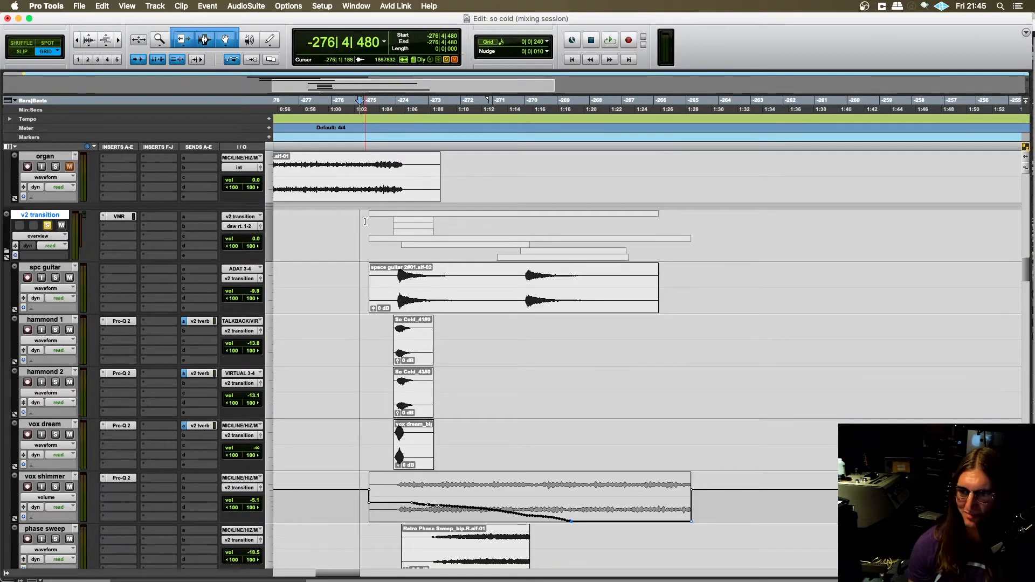
left_click(366, 259)
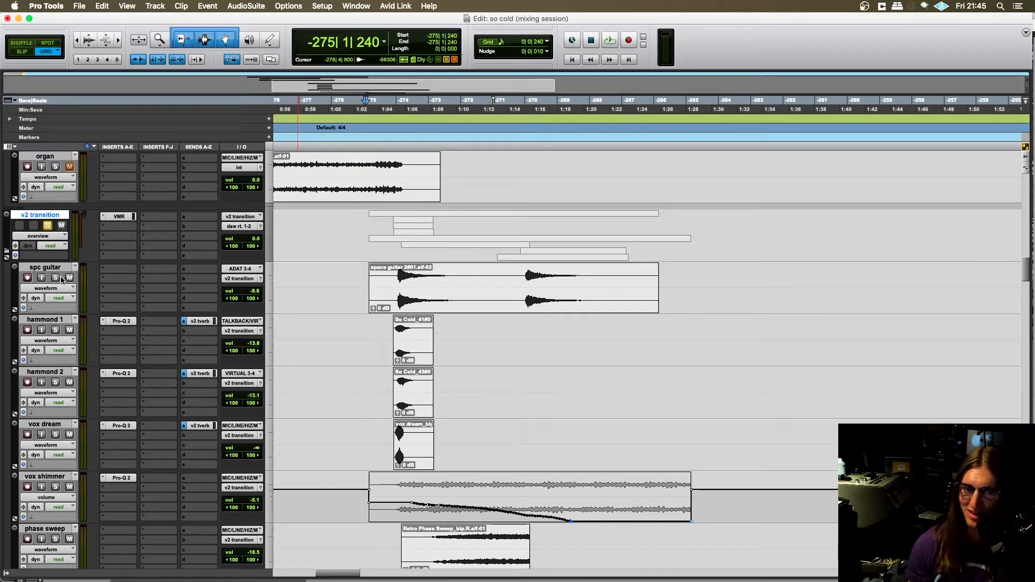
left_click(386, 276)
key("t")
scroll(508, 305, "right", 6)
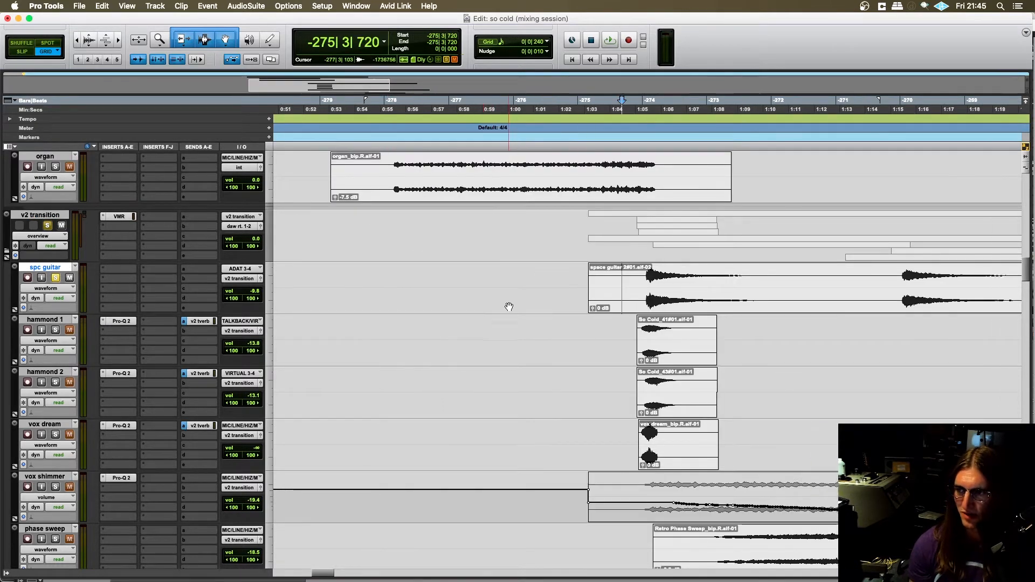
scroll(355, 277, "left", 1)
scroll(410, 312, "right", 2)
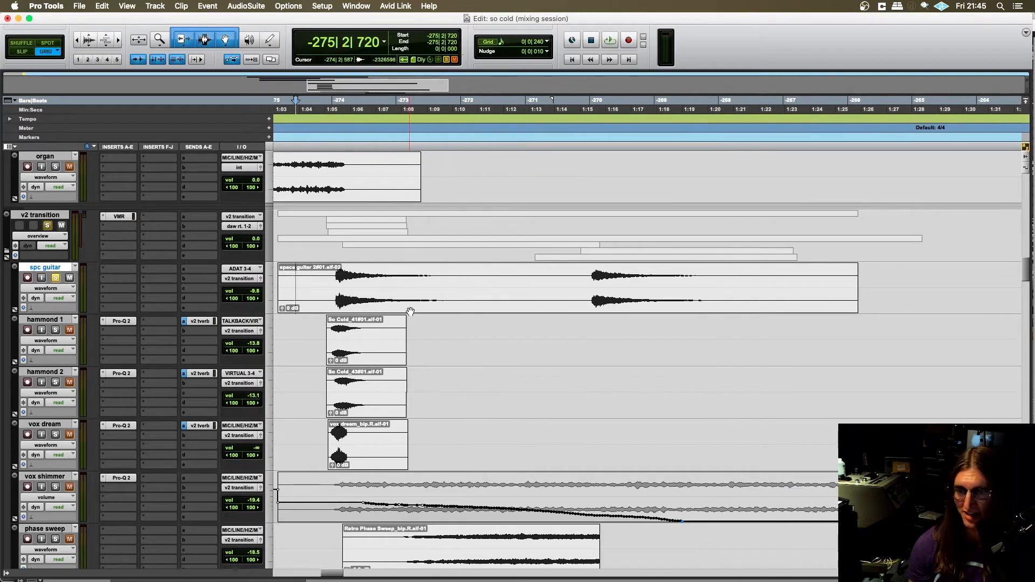
- Audition the space guitar clip from -275|4|720, just before its first hit, and stop playback
key("space")
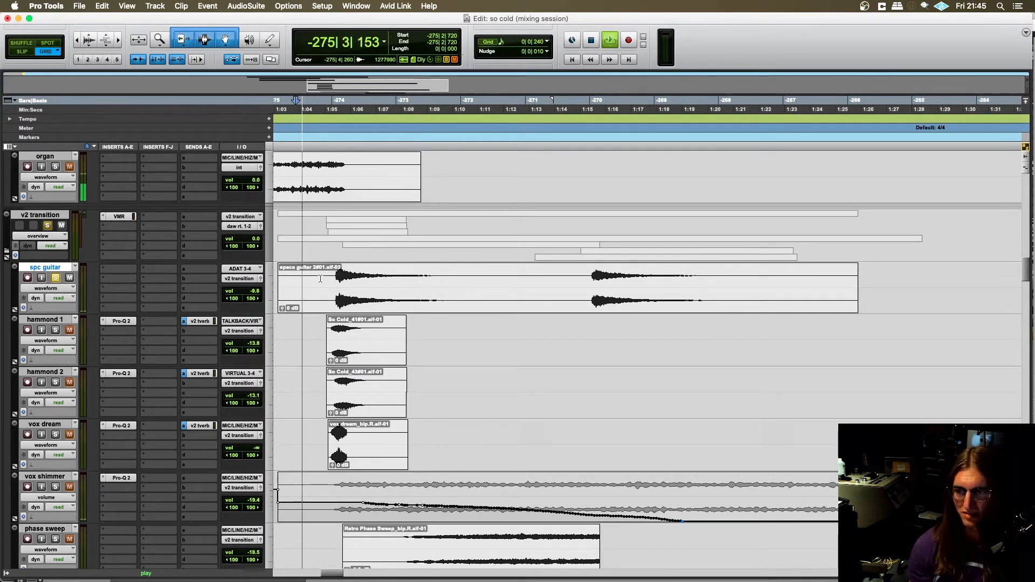
left_click(325, 282)
key("space")
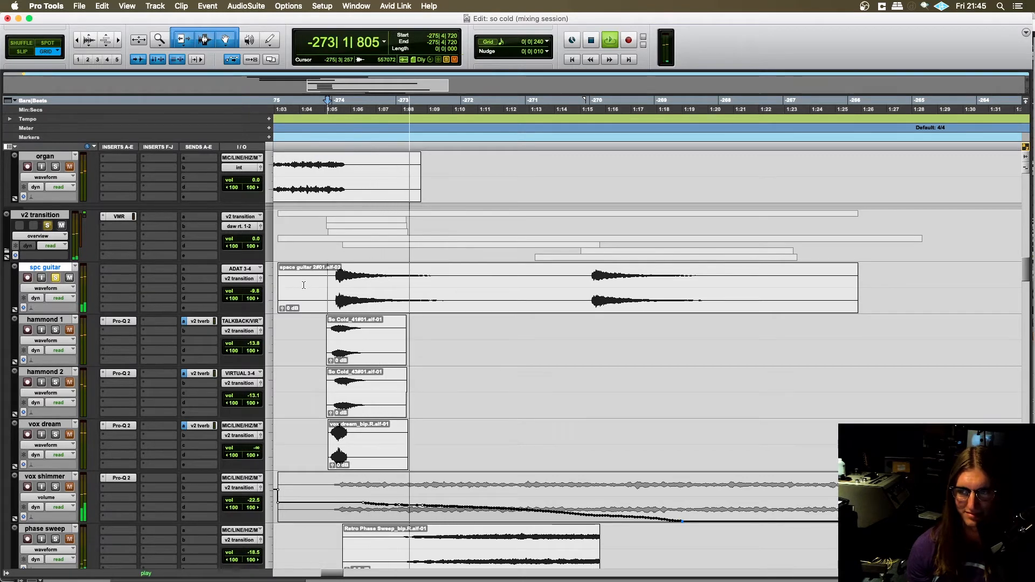
key("space")
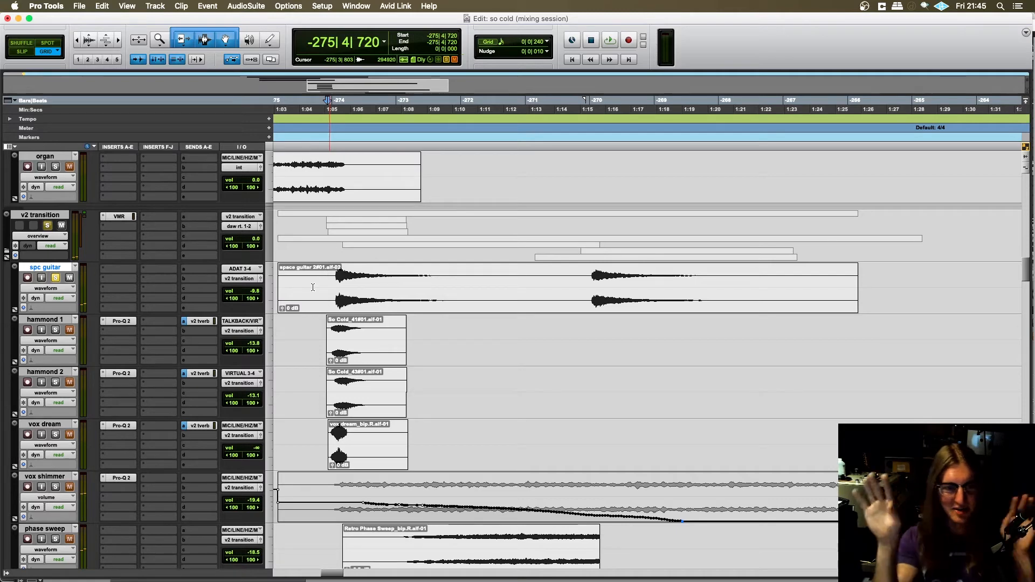
- Zoom the timeline back out and solo the hammond 1 track, placing the edit cursor on it before its clip
scroll(313, 288, "down", 1)
scroll(316, 289, "up", 2)
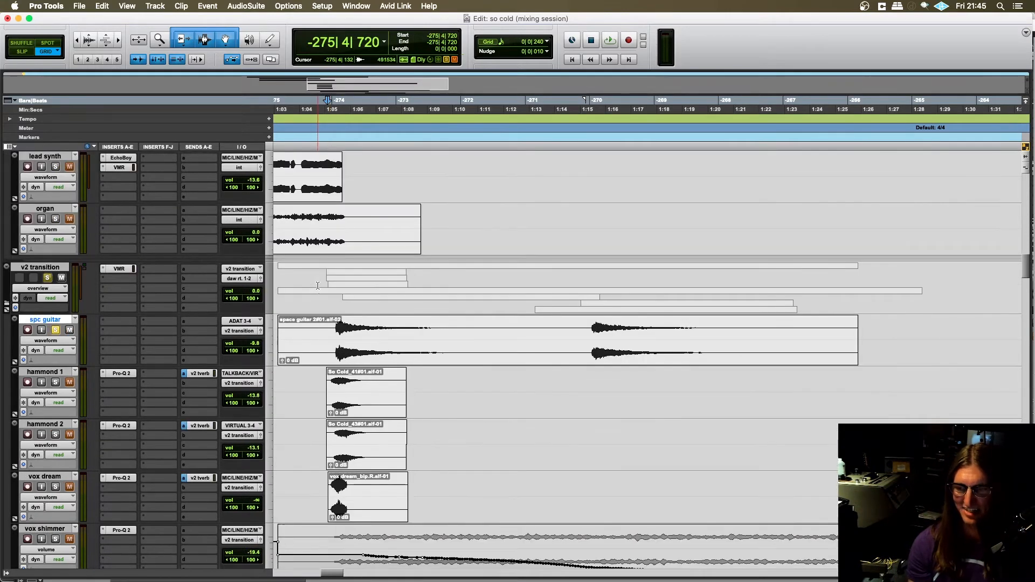
key("r")
left_click(482, 378)
scroll(334, 411, "right", 2)
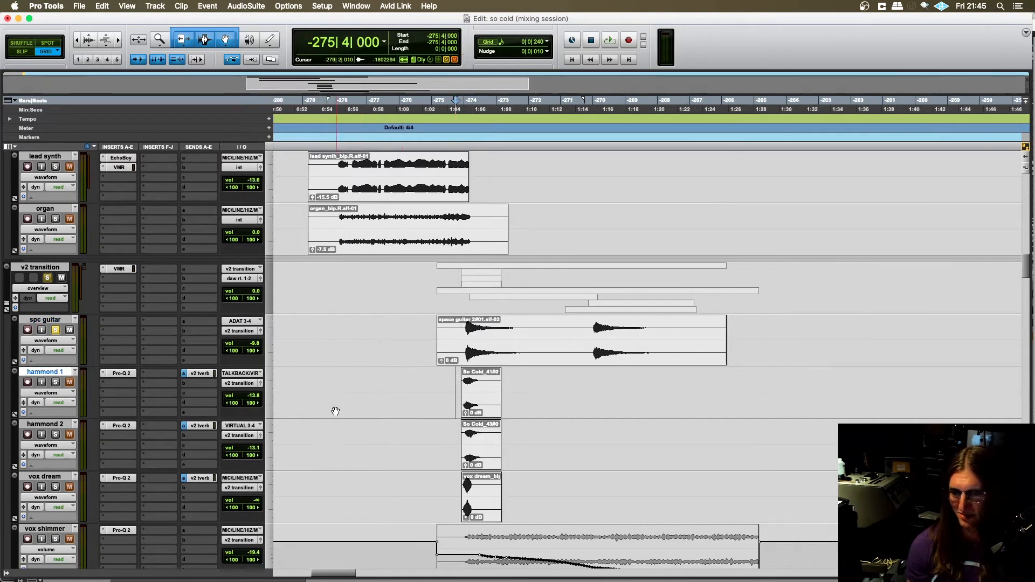
left_click(56, 382)
scroll(363, 386, "right", 2)
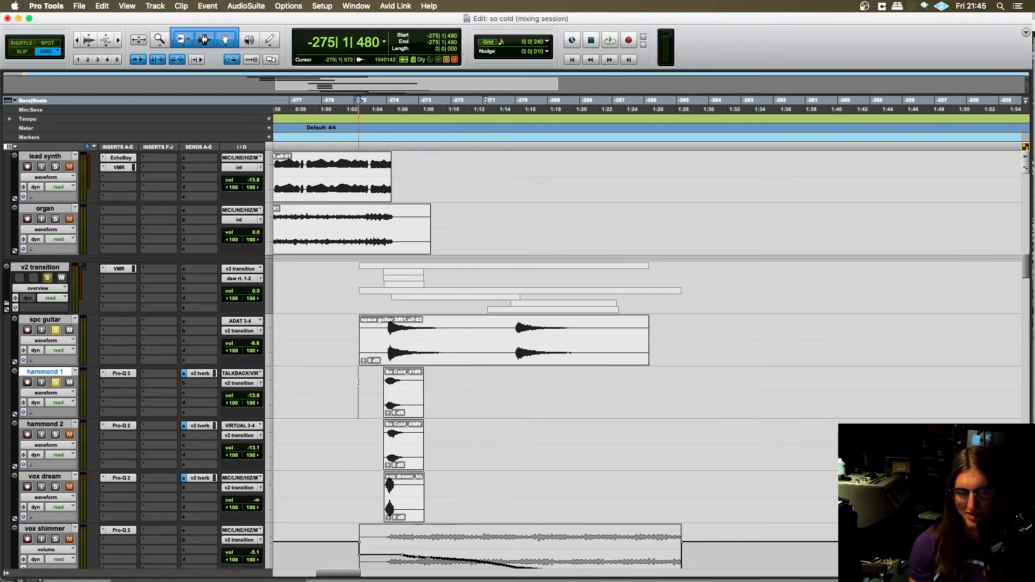
- Unsolo spc guitar and audition the hammond 1 clip from -275|4|480, stopping playback once the hit has sounded
scroll(359, 381, "right", 1)
key("t")
scroll(415, 403, "right", 7)
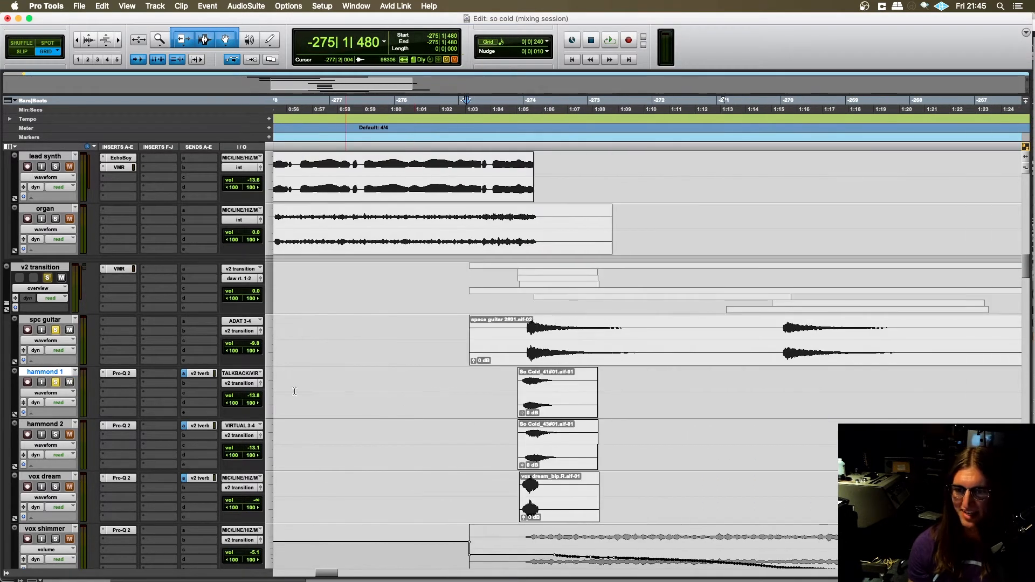
scroll(294, 392, "down", 1)
scroll(280, 382, "right", 4)
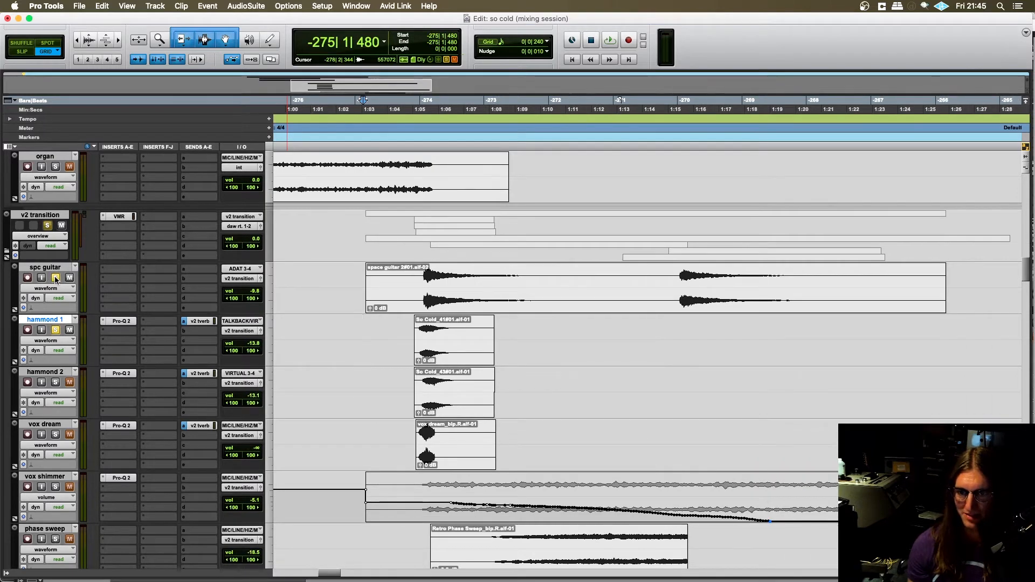
left_click(410, 328)
key("space")
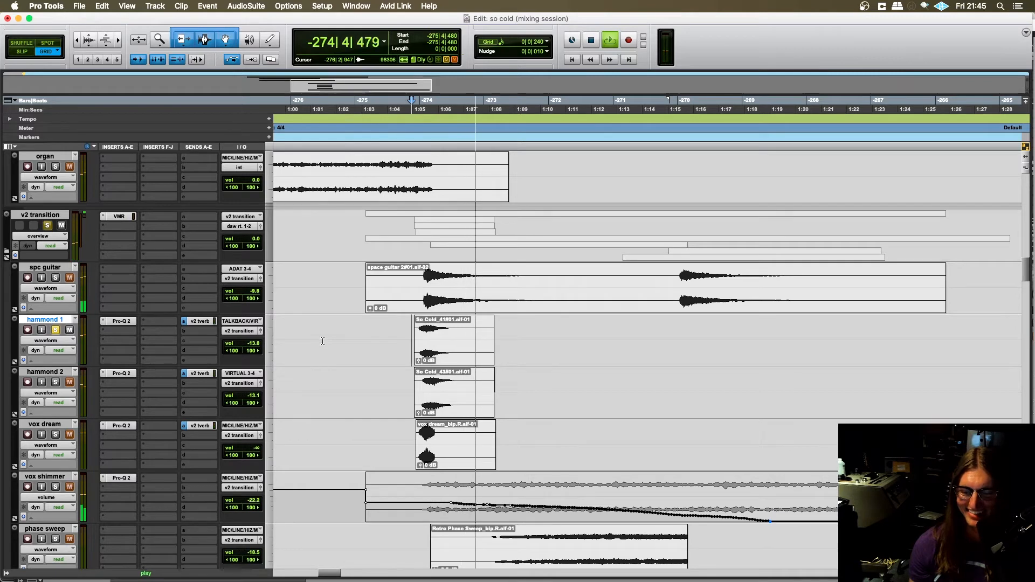
key("space")
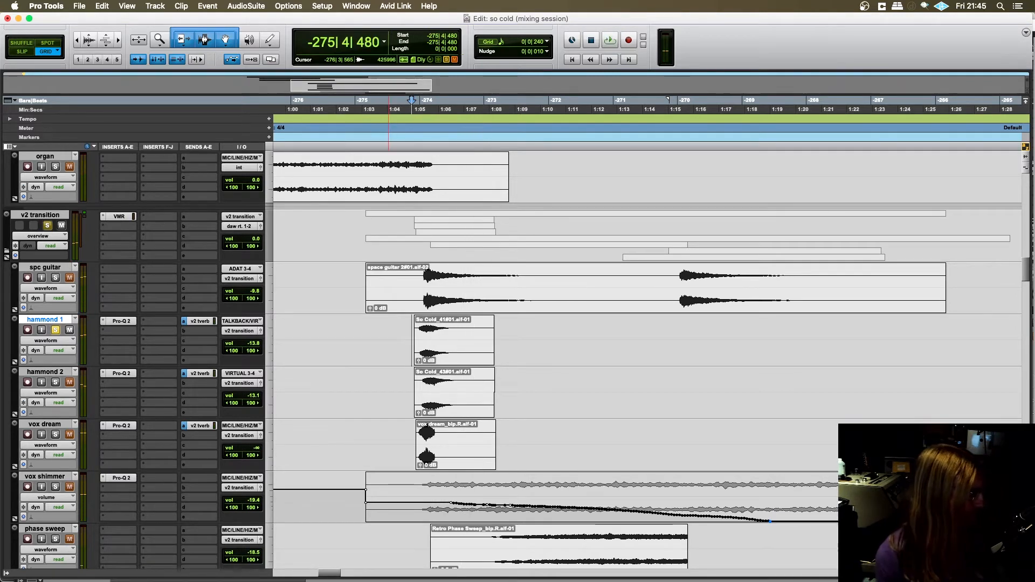
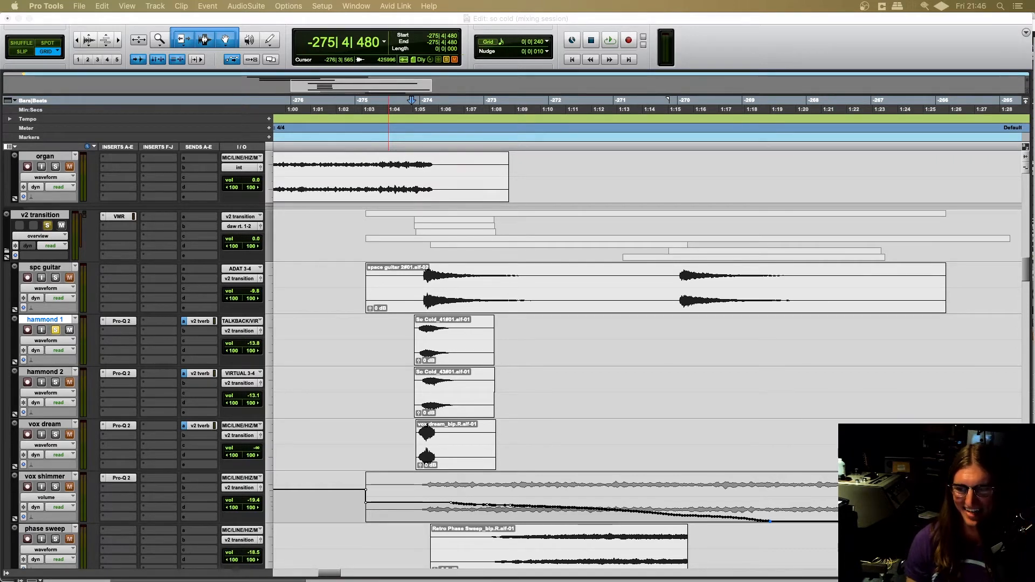
- Solo hammond 2 alongside hammond 1 and audition both parts from -275|4|240, stopping playback after the hit
scroll(362, 307, "down", 2)
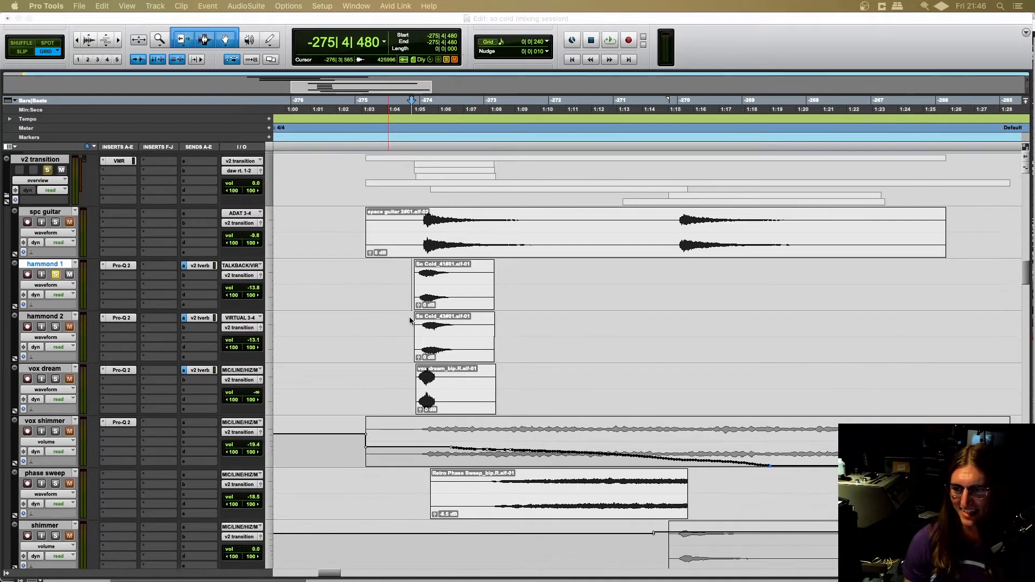
left_click(142, 19)
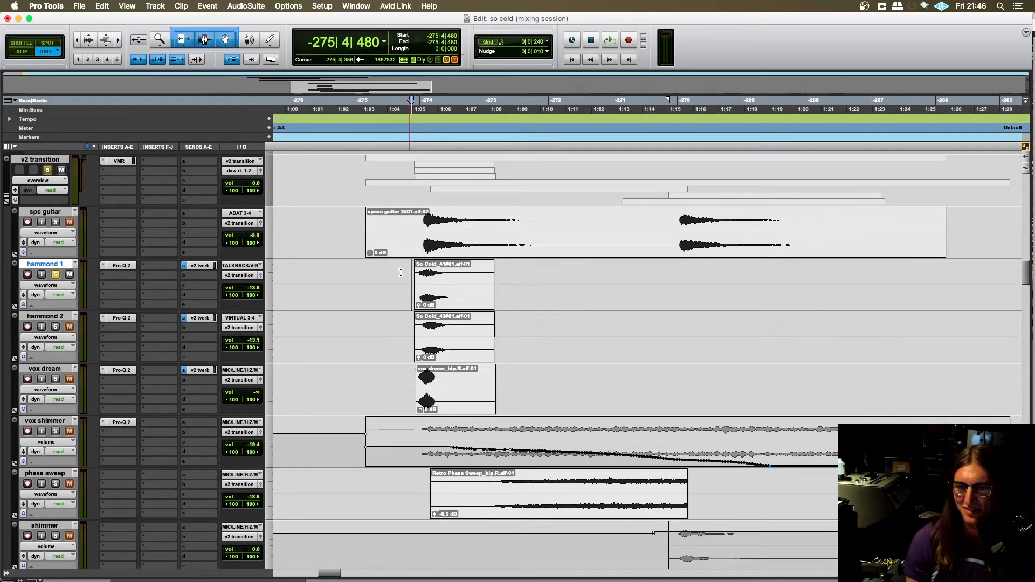
scroll(401, 273, "right", 2)
left_click(354, 274)
key("space")
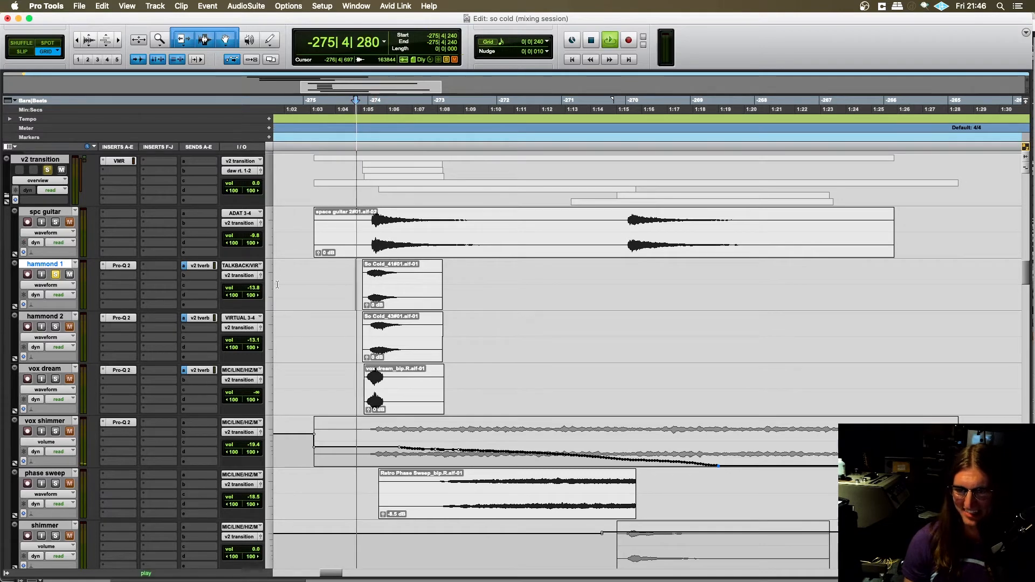
left_click(56, 327)
key("space")
key("space")
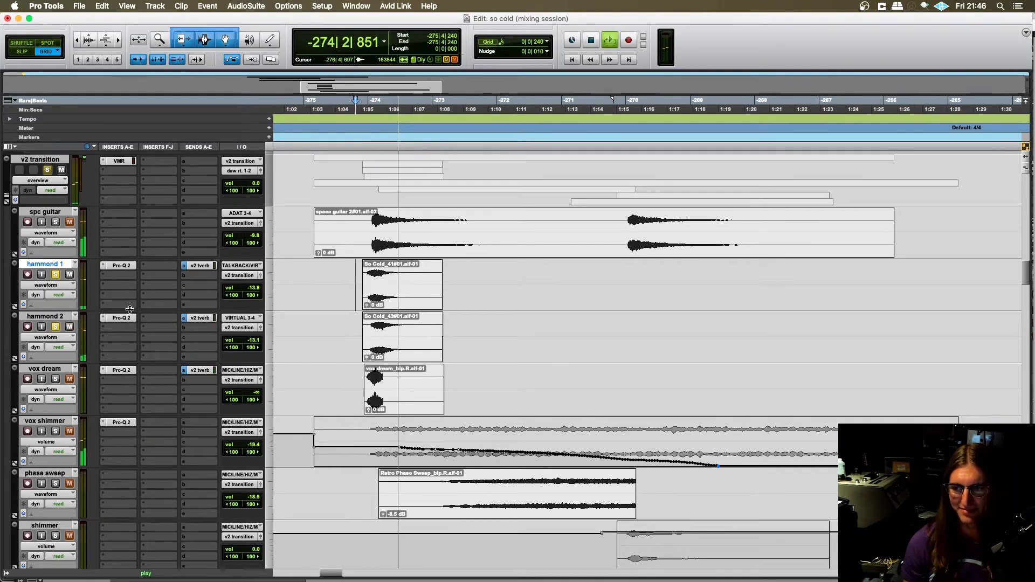
key("space")
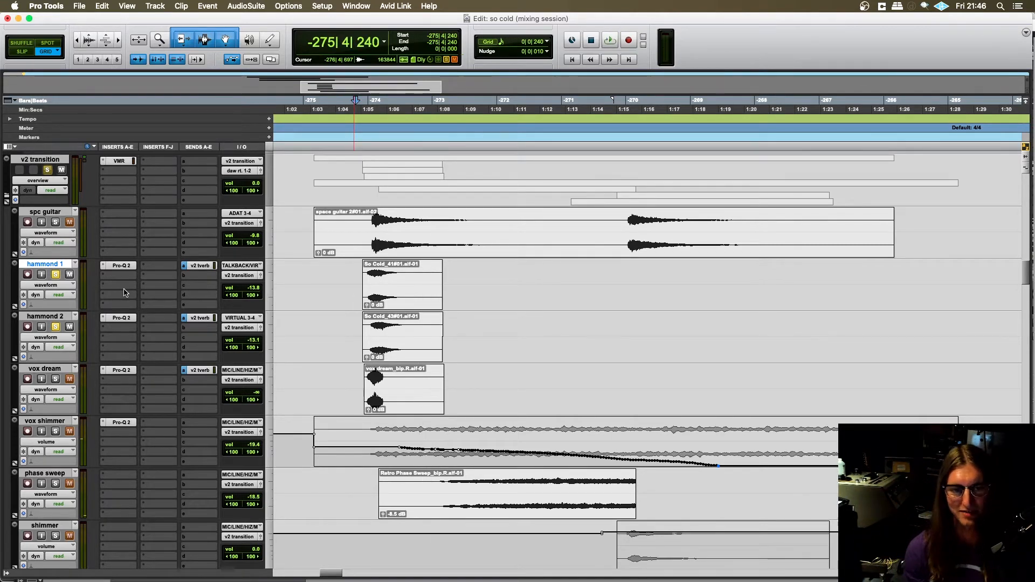
- Add spc guitar to the soloed hammond 1 and hammond 2 tracks and audition the three layers together from -275|4|240
scroll(333, 303, "left", 1)
scroll(335, 301, "right", 1)
scroll(337, 302, "left", 1)
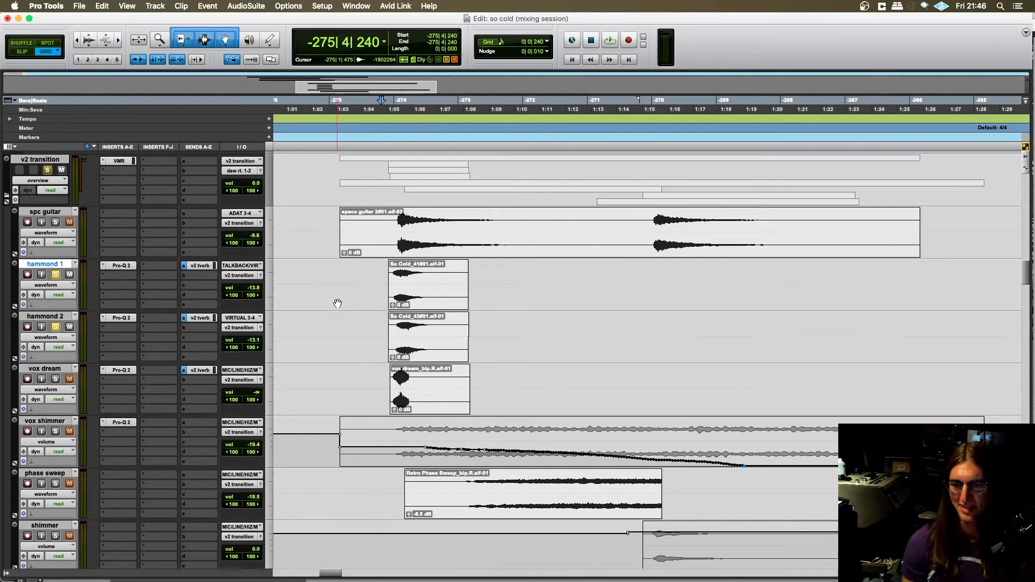
scroll(345, 314, "up", 1)
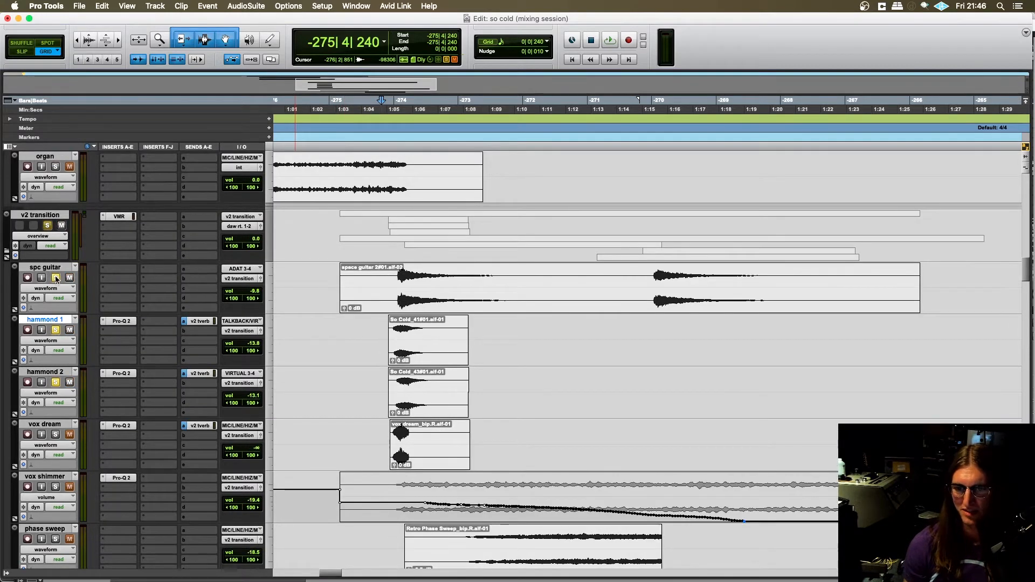
key("space")
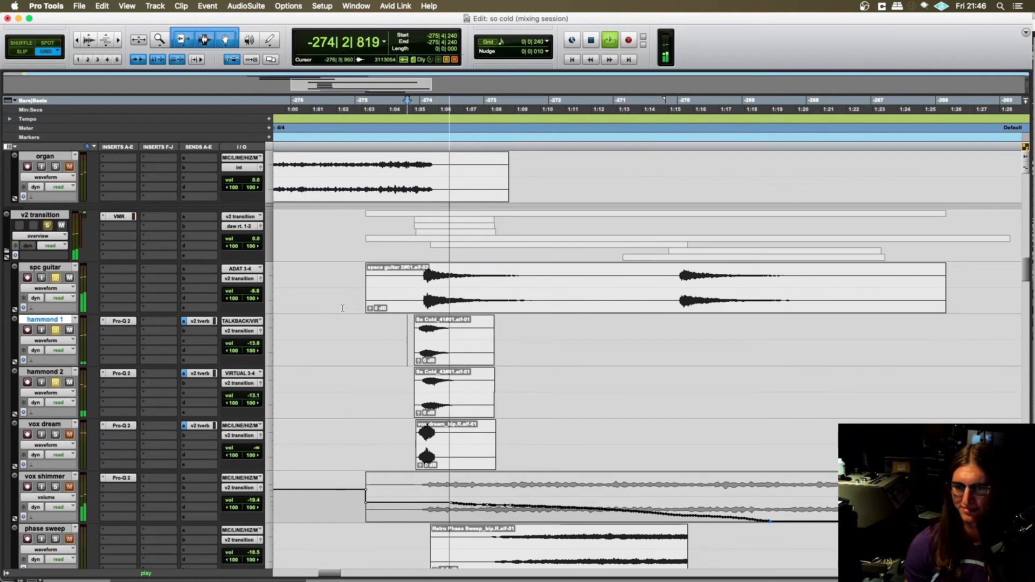
scroll(342, 308, "down", 2)
key("space")
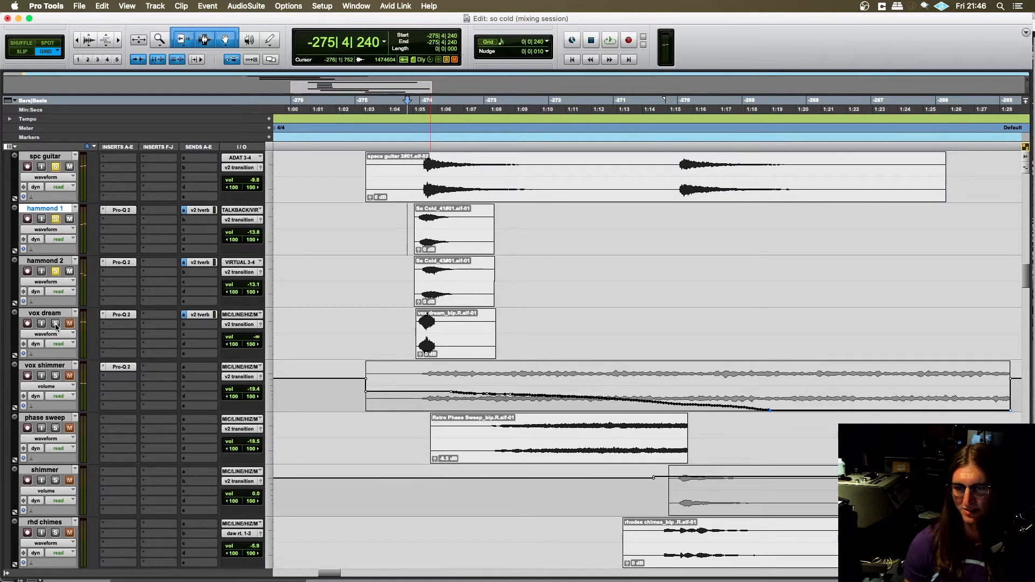
- Add vox dream to the soloed layers and audition all four together from -275|4|240
key("space")
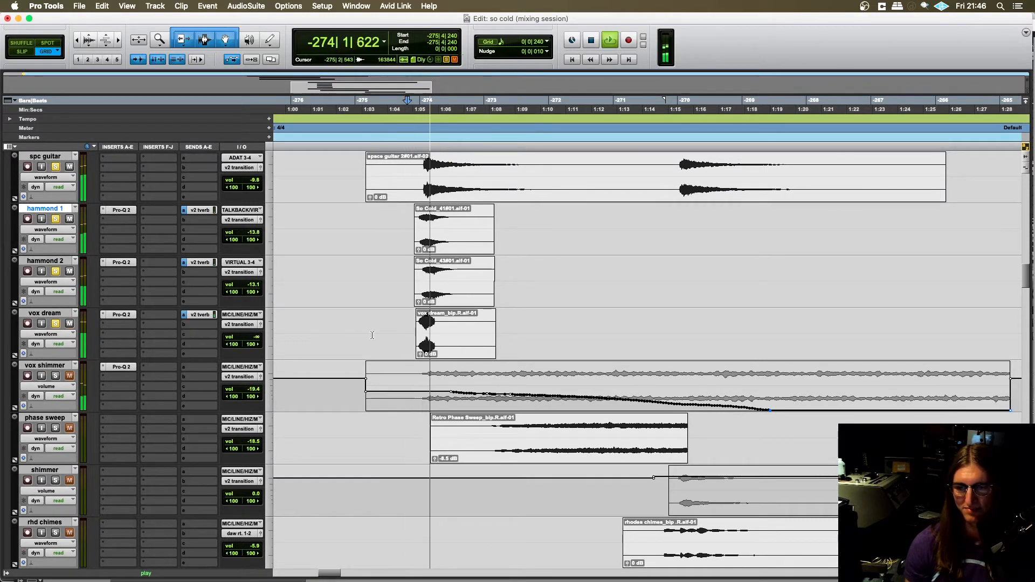
scroll(171, 346, "up", 1)
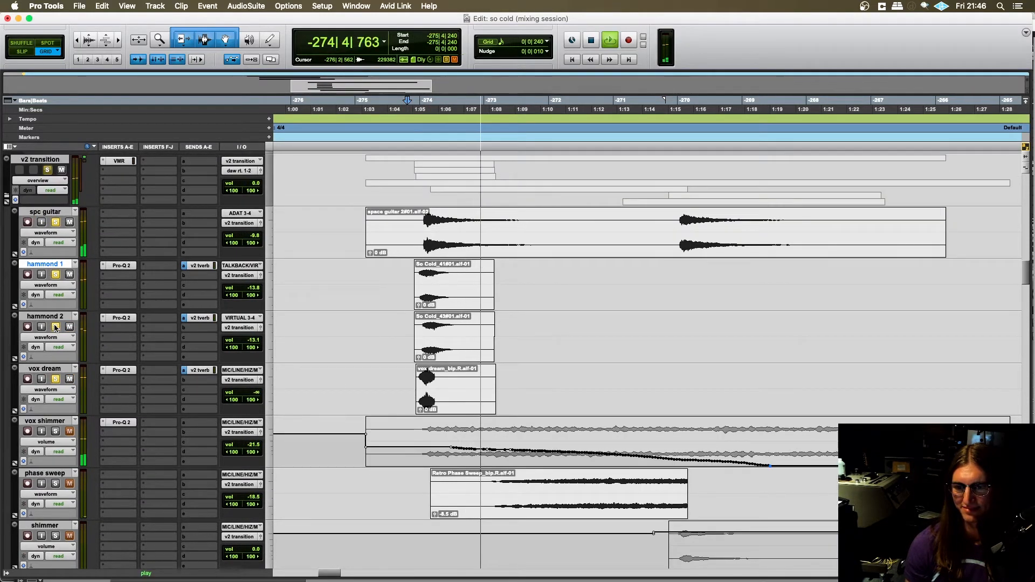
key("space")
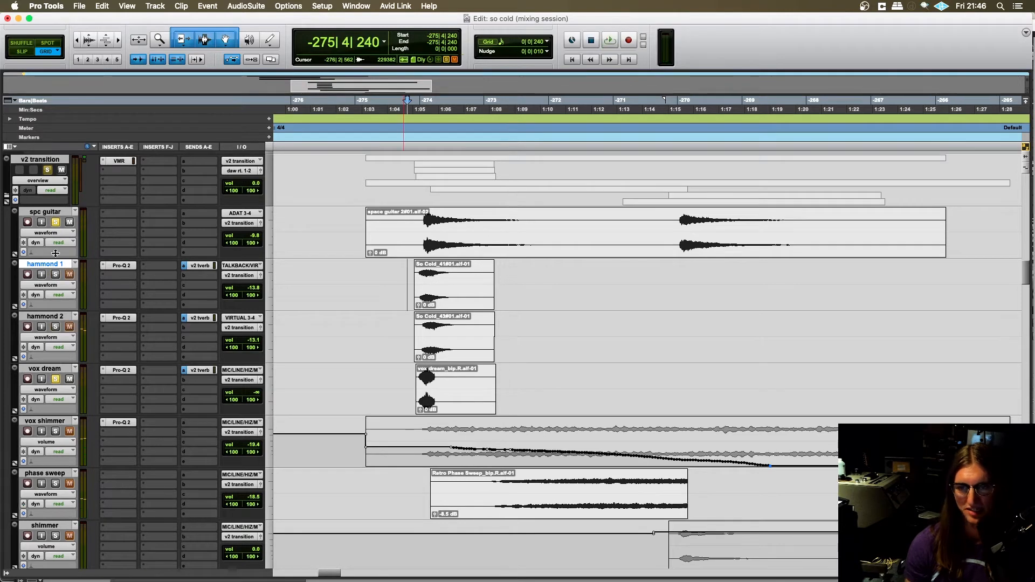
- Audition vox dream alone with spc guitar and both hammonds unsoloed, and display its volume automation
key("space")
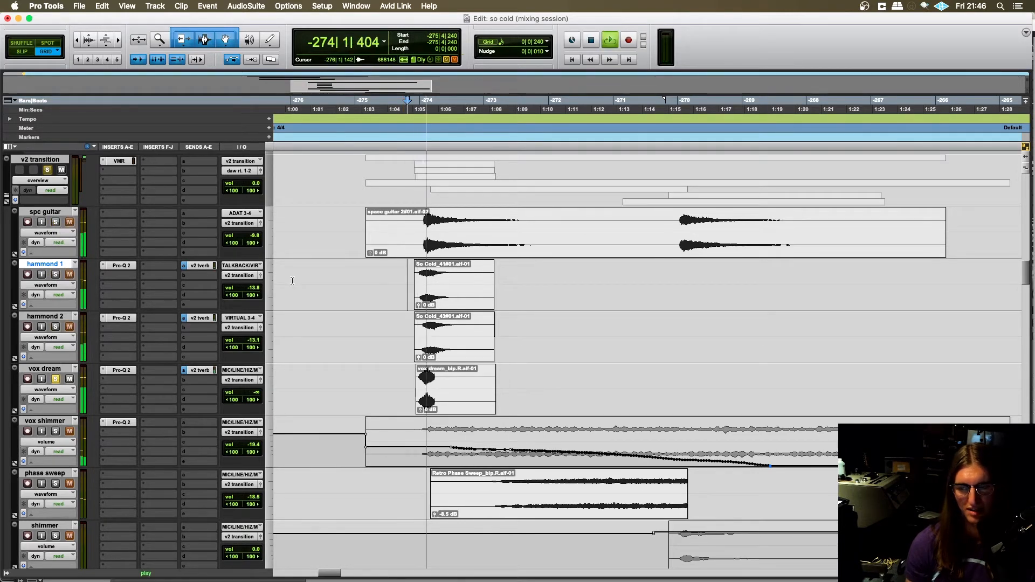
key("space")
left_click(46, 389)
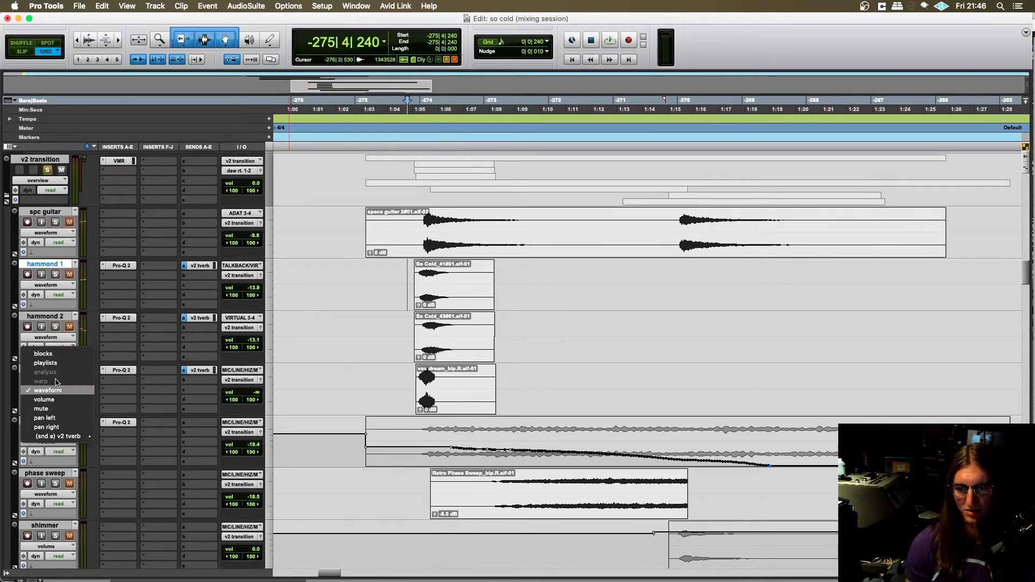
left_click(46, 399)
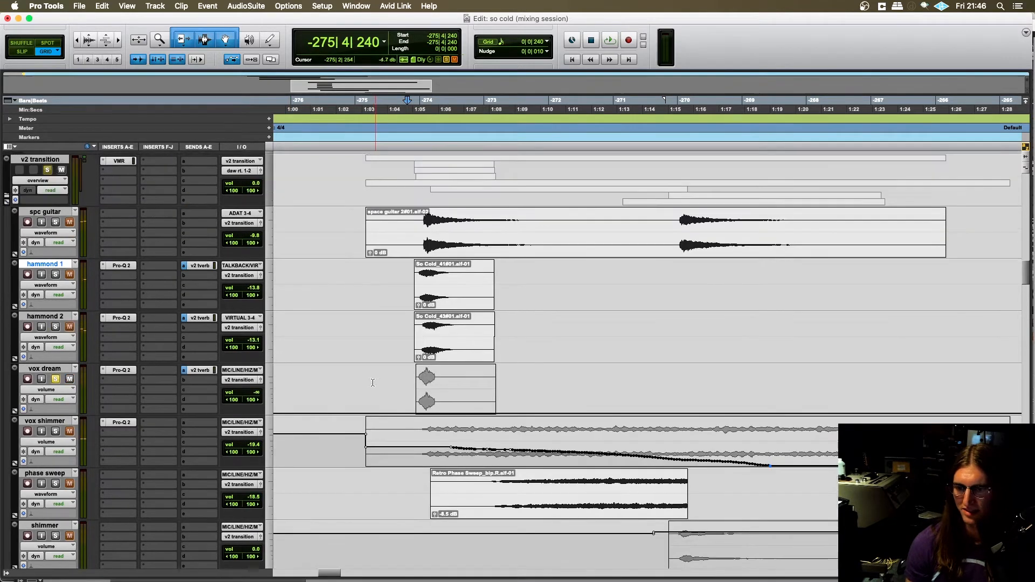
- Raise vox dream's volume automation to about -13.2 dB between -275|1|480 and -272|2|000, and audition it from -275|4|480
left_click_drag(364, 398, 561, 396)
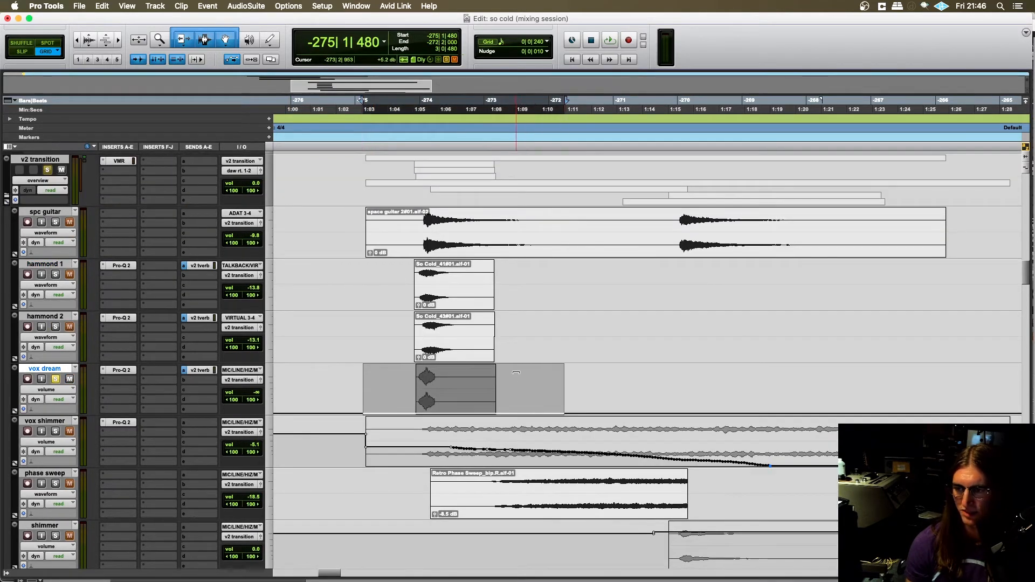
left_click_drag(507, 335, 496, 294)
key("space")
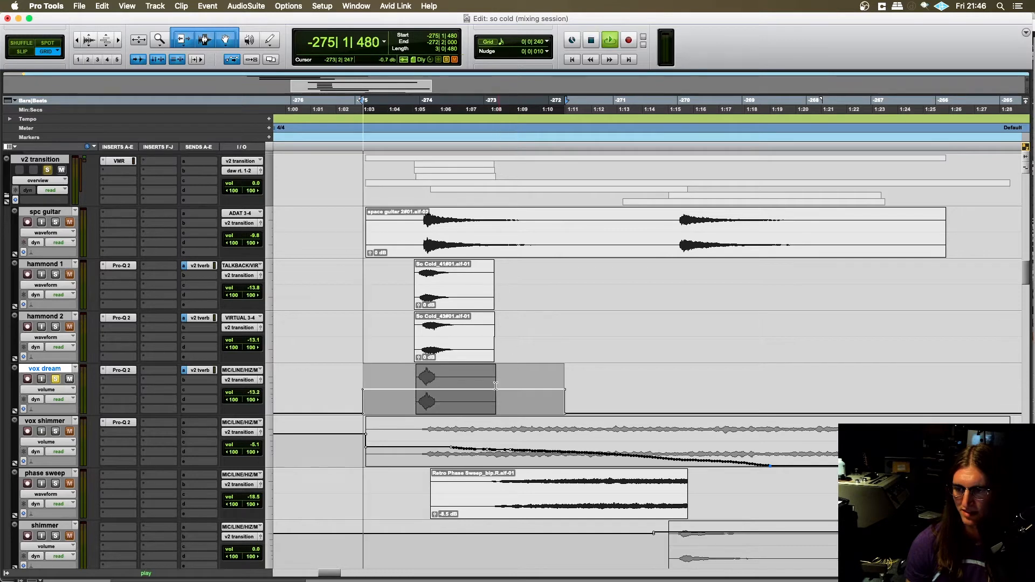
left_click(411, 400)
key("space")
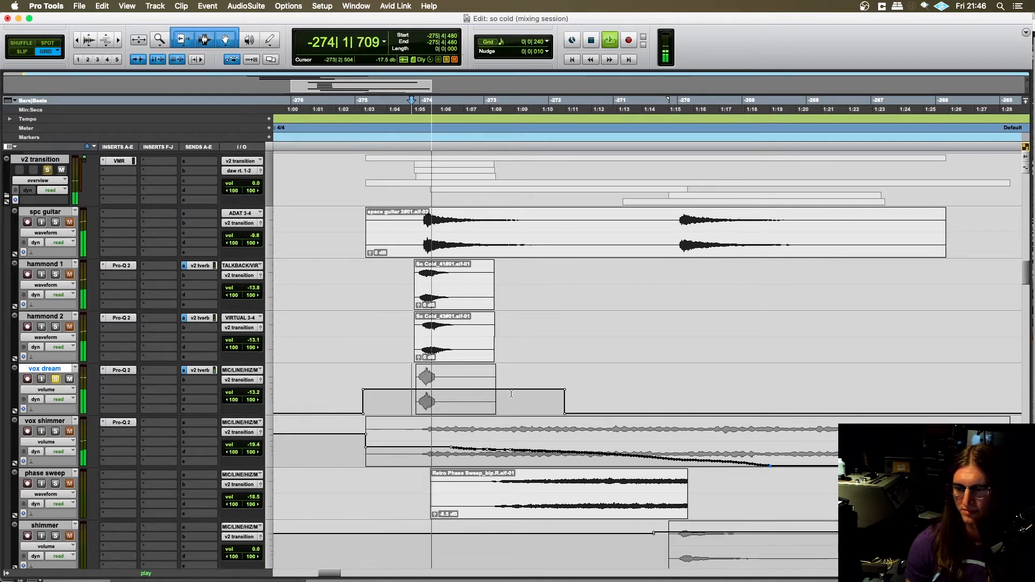
key("space")
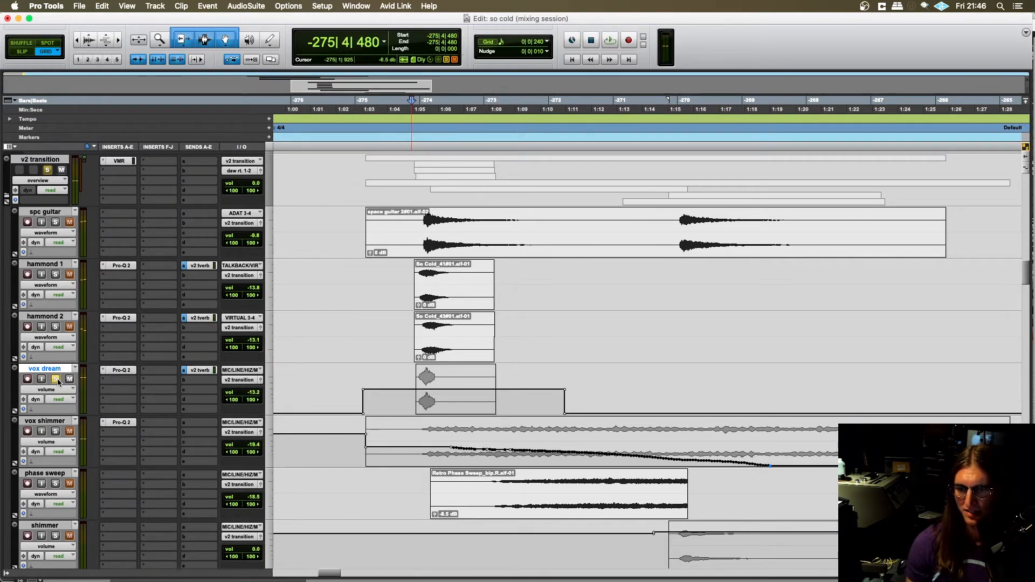
- Remove the raised section of volume automation around the vox dream clip
scroll(182, 377, "down", 2)
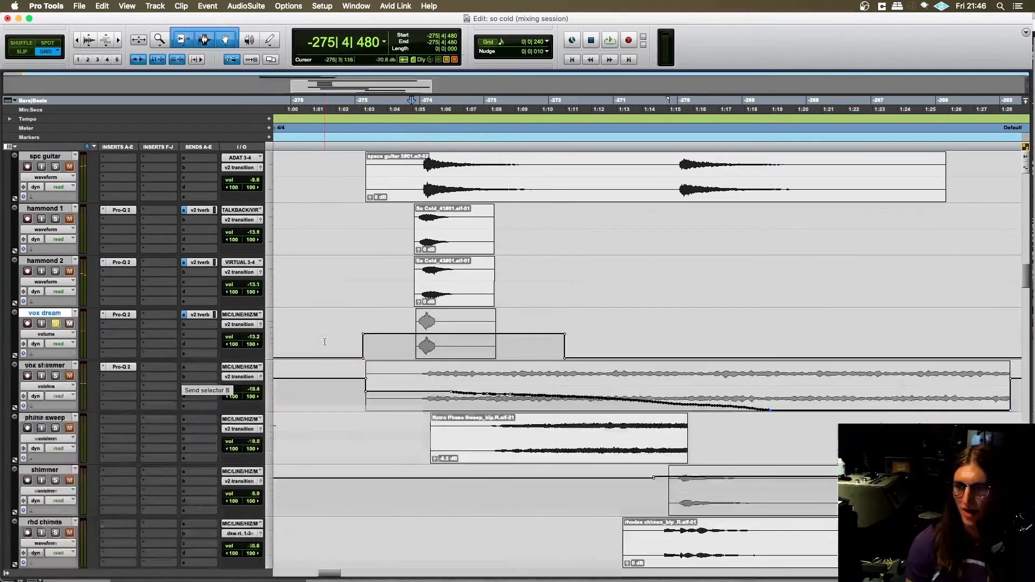
left_click_drag(356, 341, 619, 357)
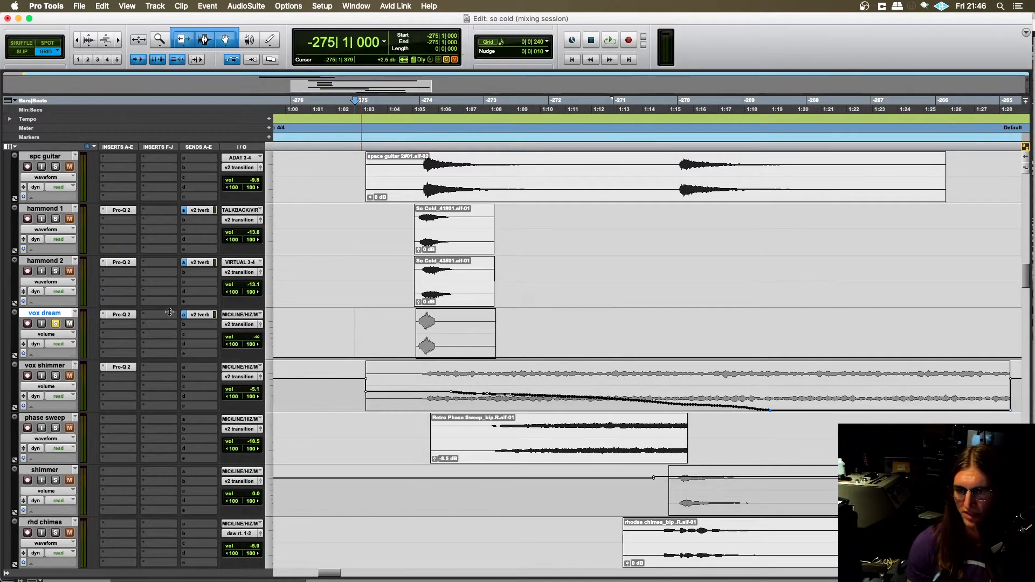
- Solo the v2 tverb track, place the edit cursor at -275|4|240 before the vox dream clip, and inspect vox dream's v2 tverb send
left_click(200, 315)
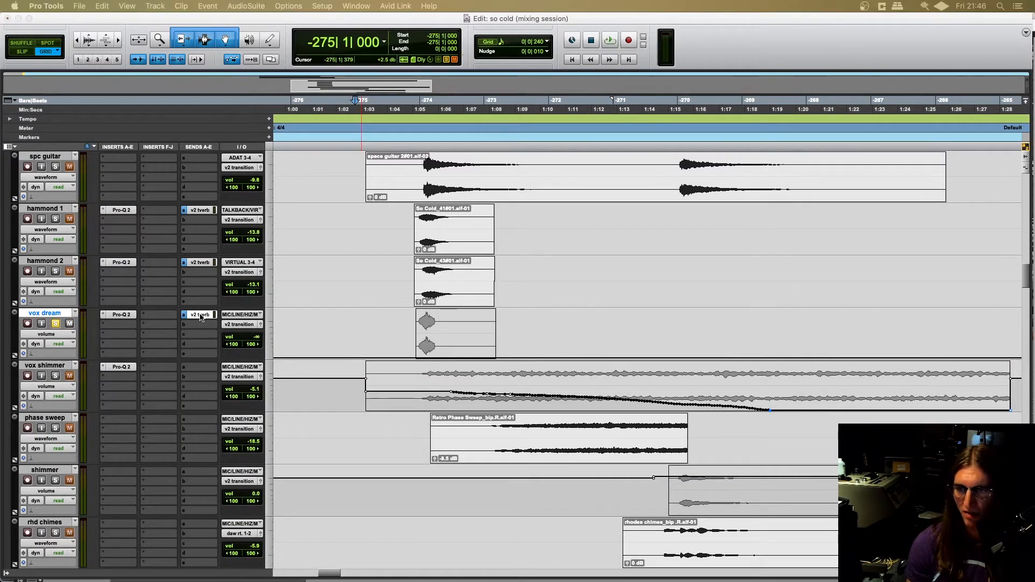
scroll(181, 354, "down", 3)
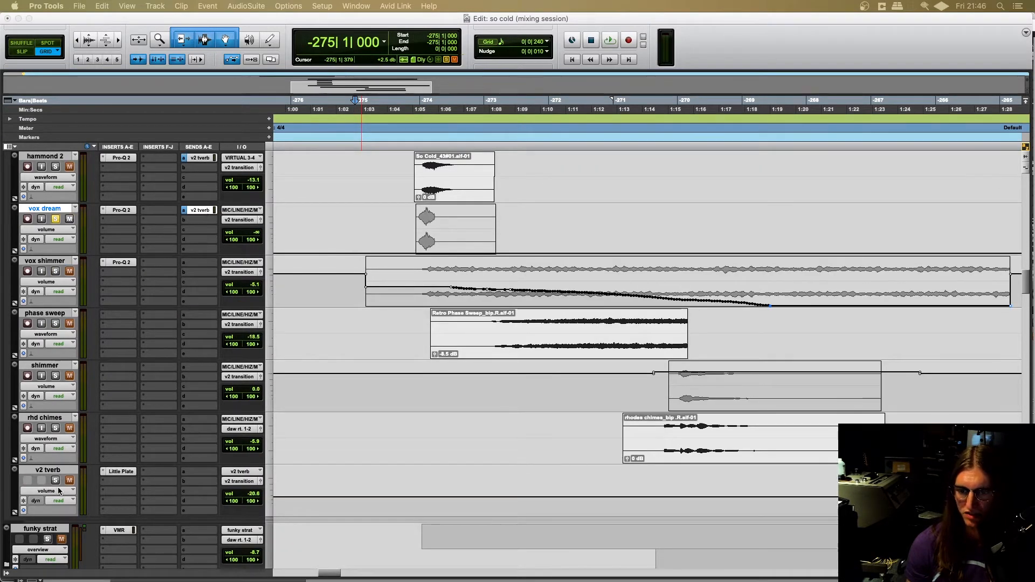
scroll(395, 321, "up", 3)
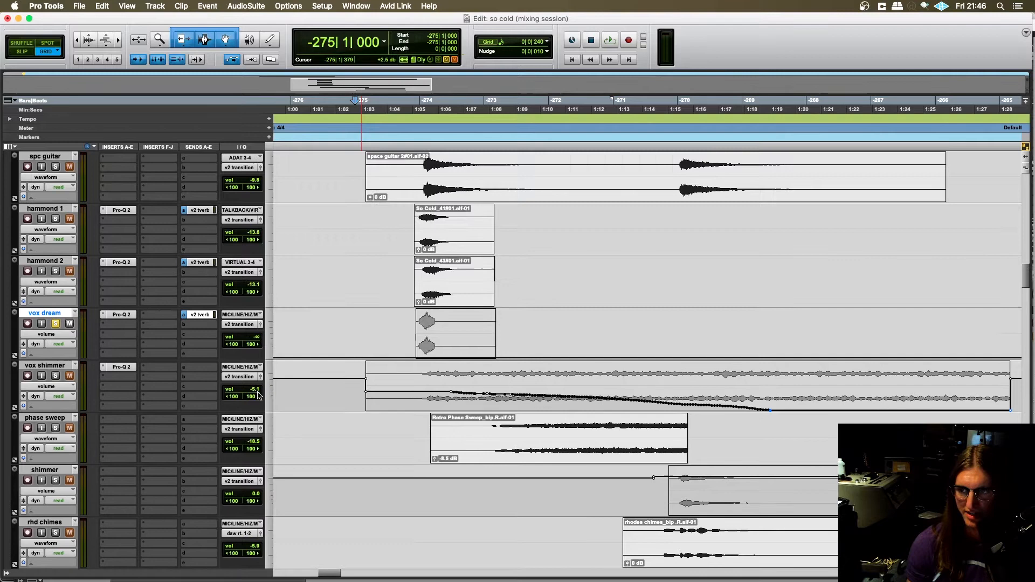
left_click(405, 321)
scroll(403, 326, "down", 1)
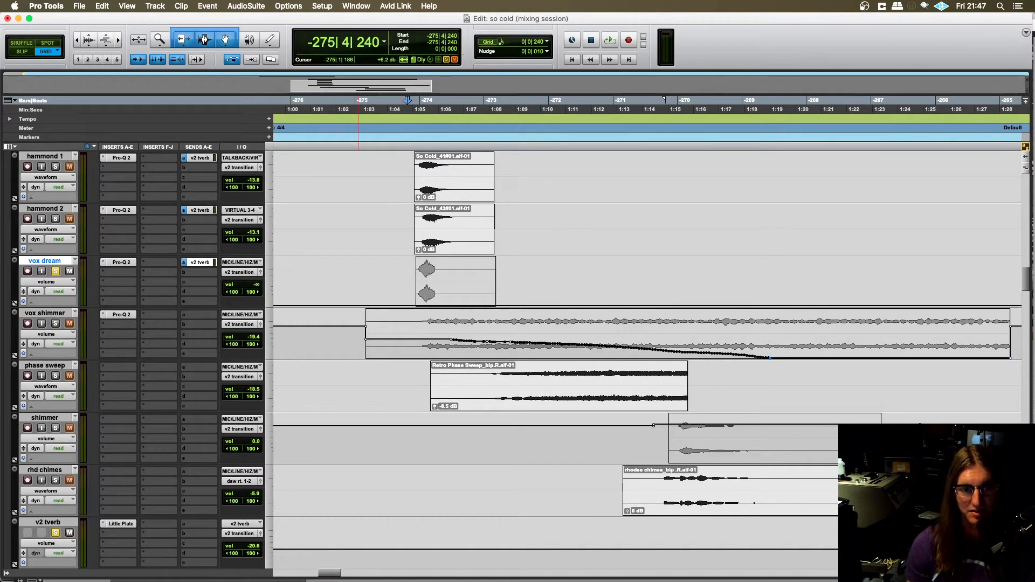
left_click_drag(0, 89, 623, 85)
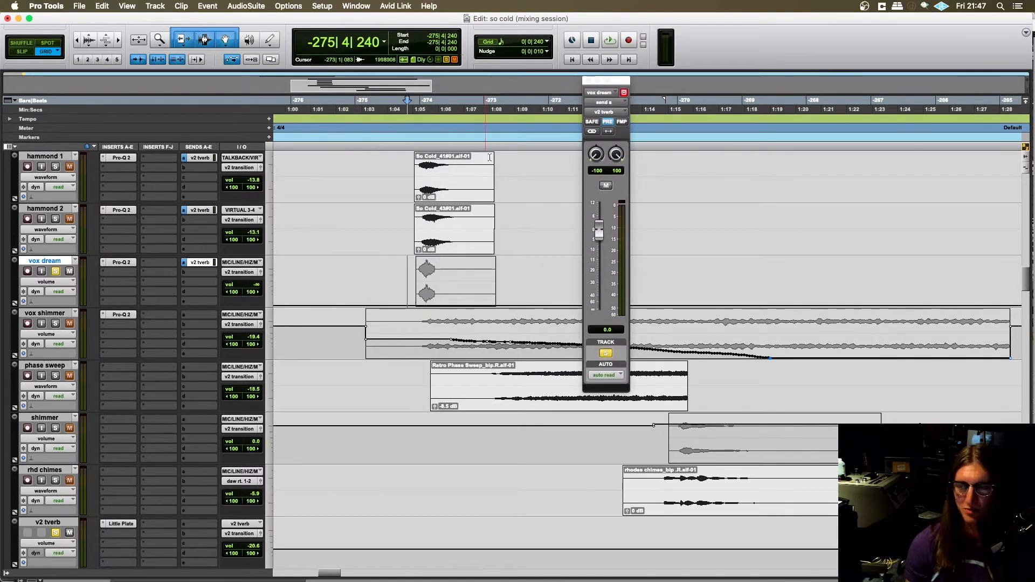
left_click(588, 81)
- Audition vox dream through the soloed v2 tverb reverb from -275|4|240 and stop playback once the tail has sounded
scroll(361, 329, "up", 2)
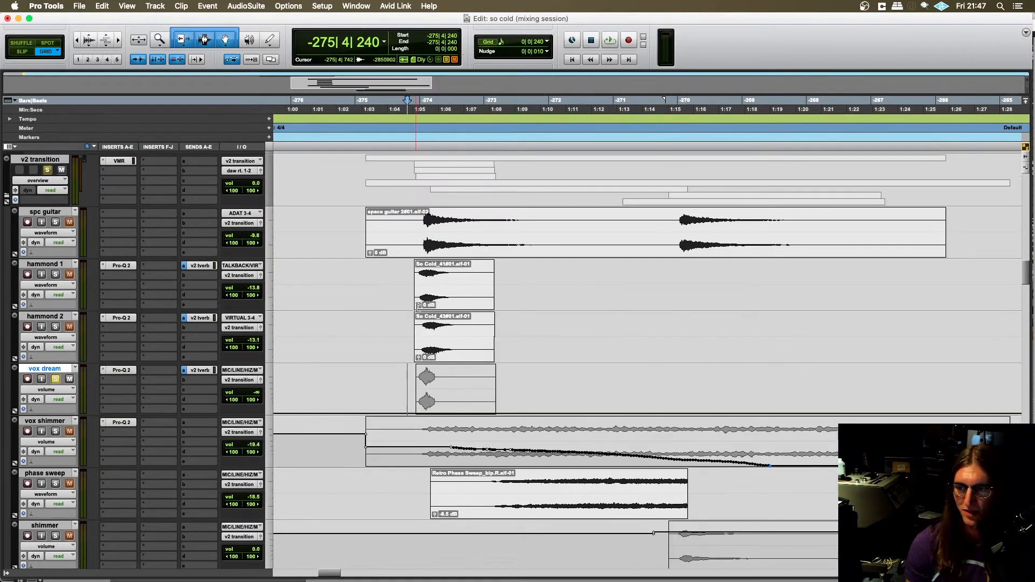
key("space")
scroll(363, 331, "down", 3)
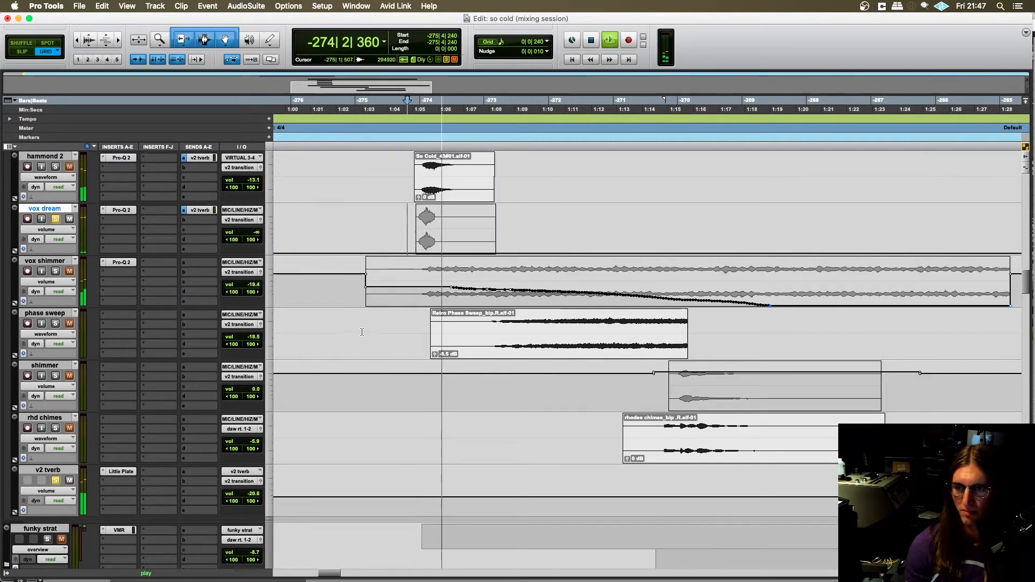
scroll(365, 334, "up", 1)
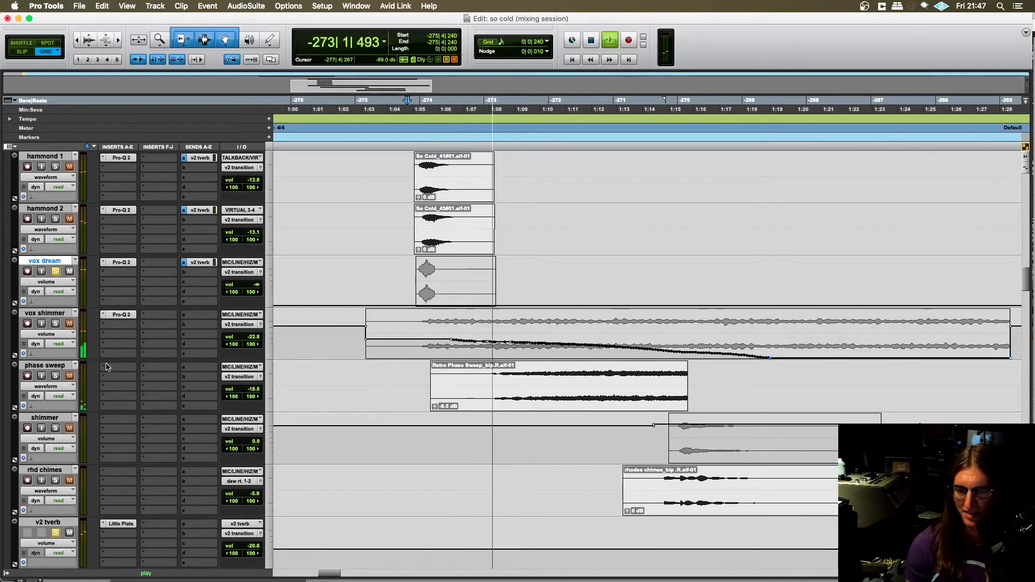
key("space")
scroll(242, 346, "up", 1)
scroll(243, 345, "up", 1)
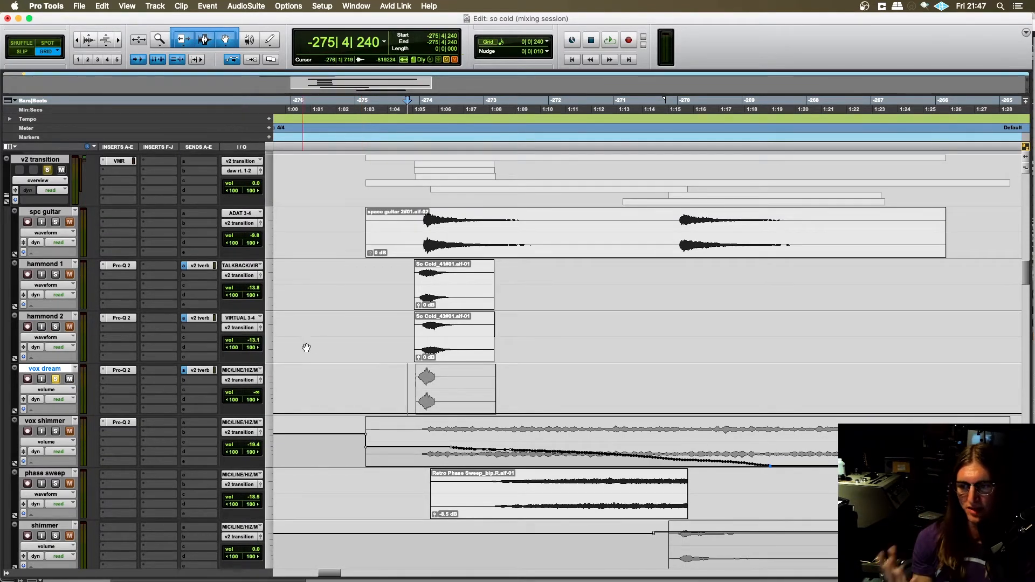
- Inspect the Pro-Q 2 equalizer curve on the vox dream track and close the plug-in window
scroll(307, 369, "down", 1)
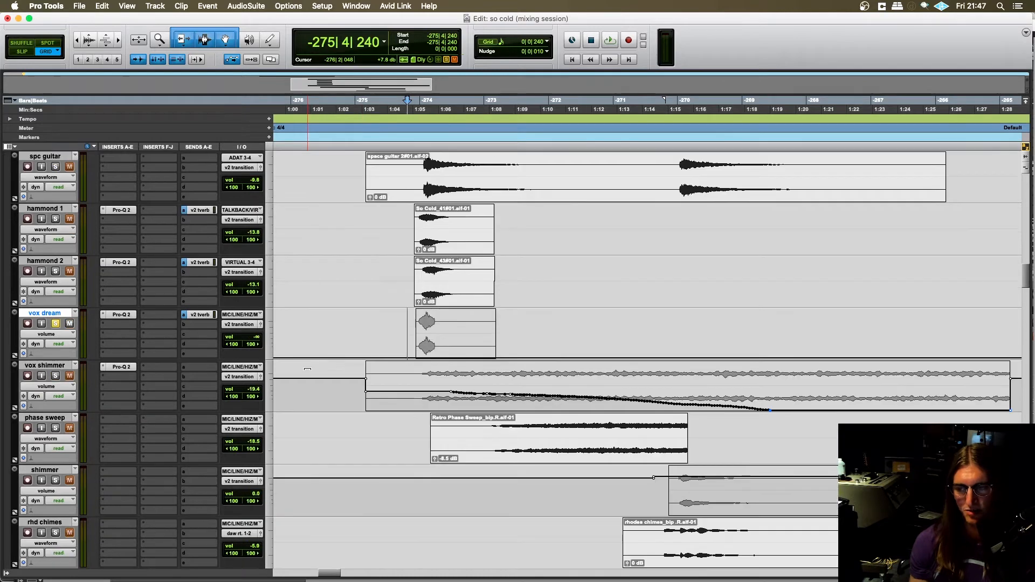
left_click(121, 315)
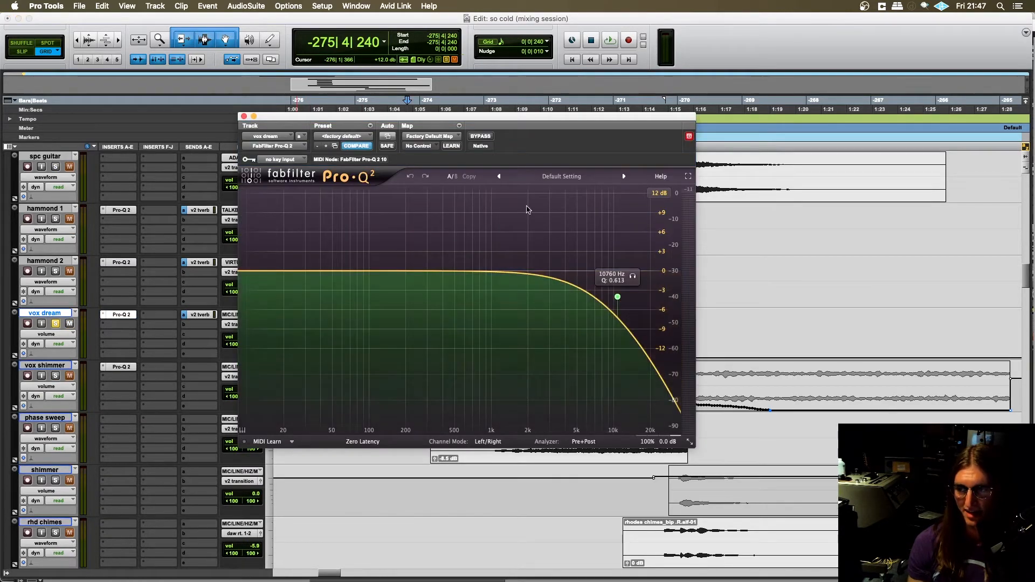
left_click(244, 117)
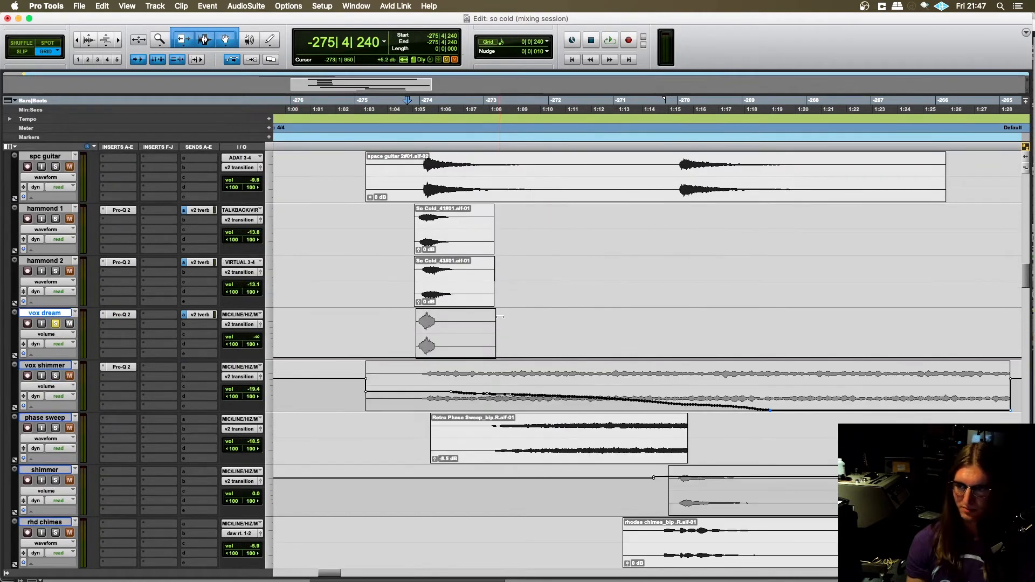
- Solo the spc guitar, hammond 1, hammond 2 and vox dream tracks together
left_click(56, 323)
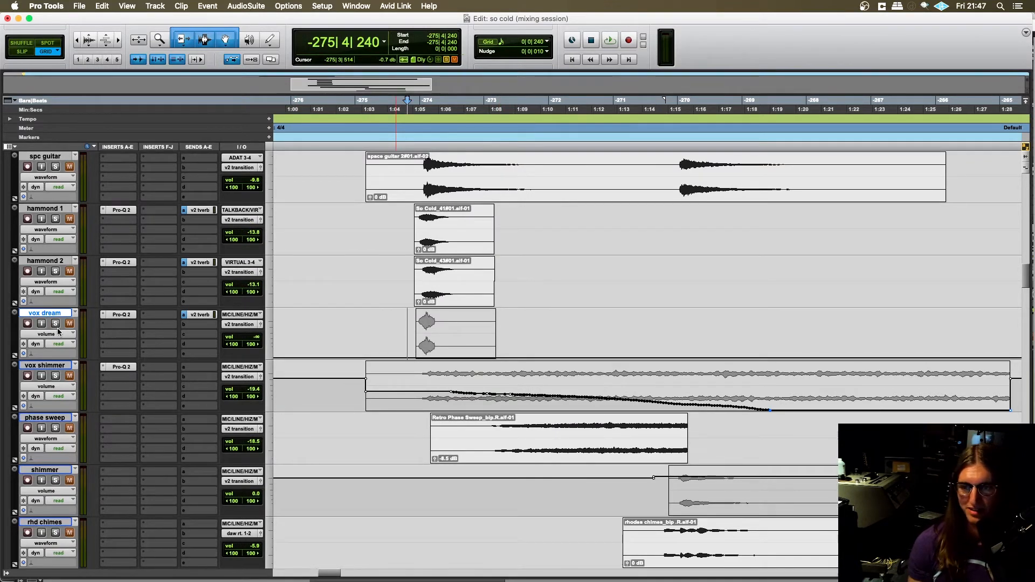
left_click(56, 271)
scroll(64, 287, "up", 1)
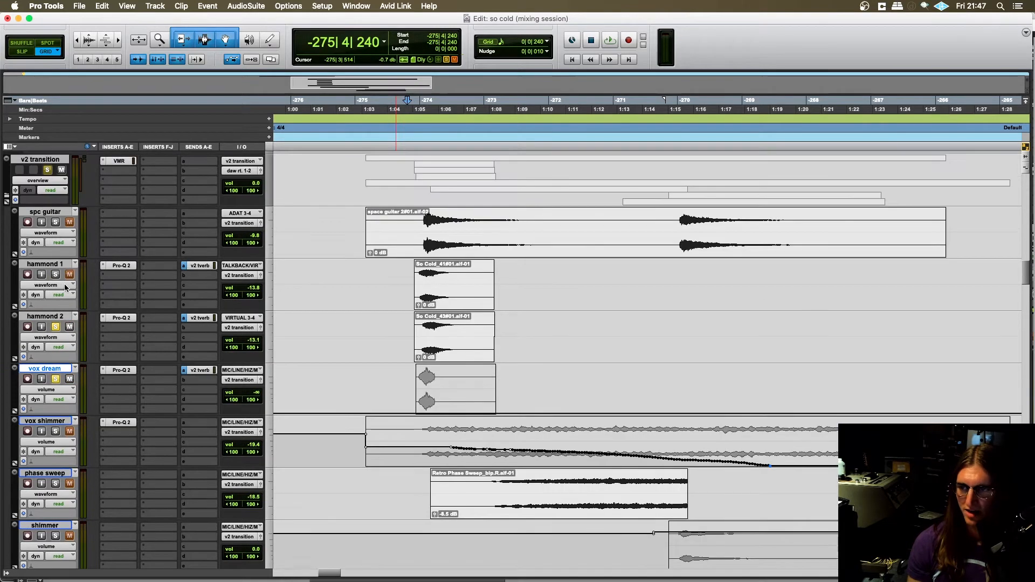
left_click(56, 274)
left_click(55, 222)
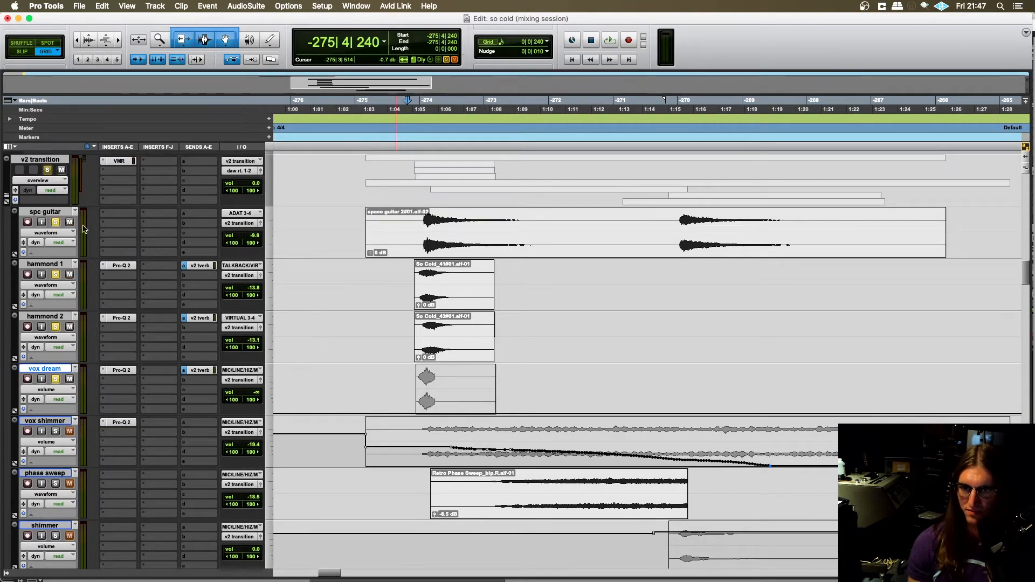
- Place the edit cursor at -275|3|720 on hammond 1, just before its clip
left_click(407, 232)
scroll(389, 280, "down", 1)
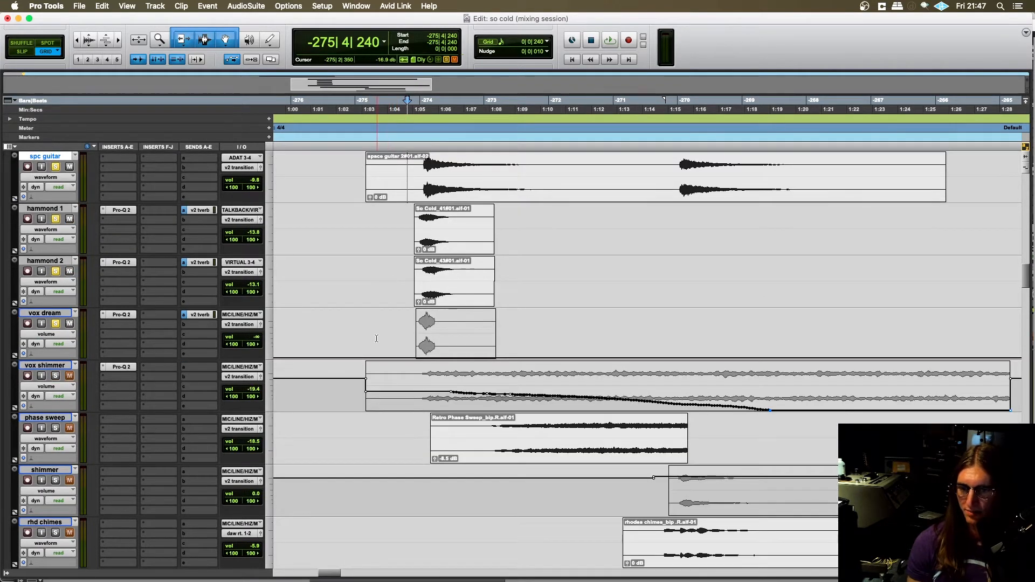
scroll(374, 291, "right", 2)
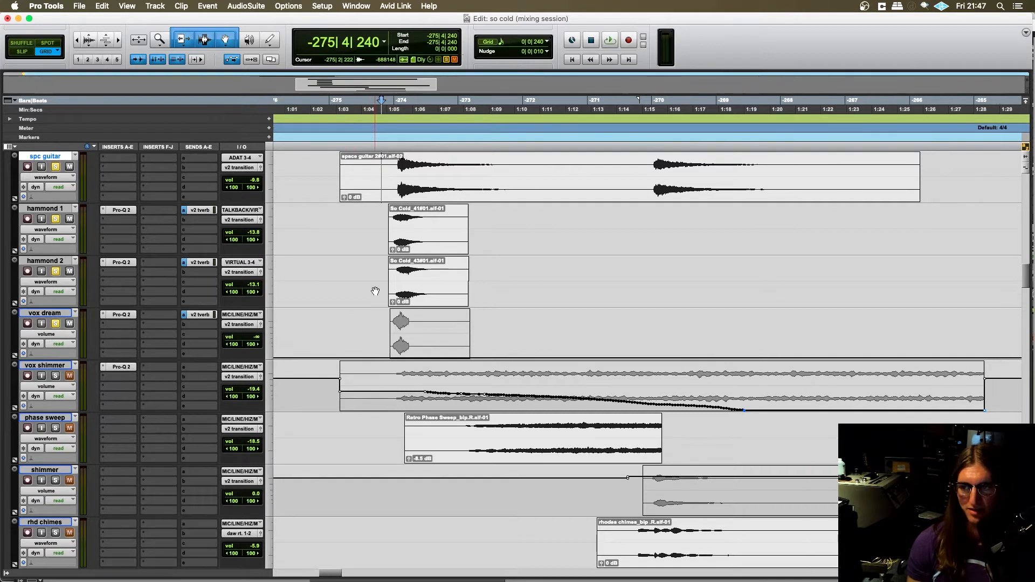
left_click(336, 218)
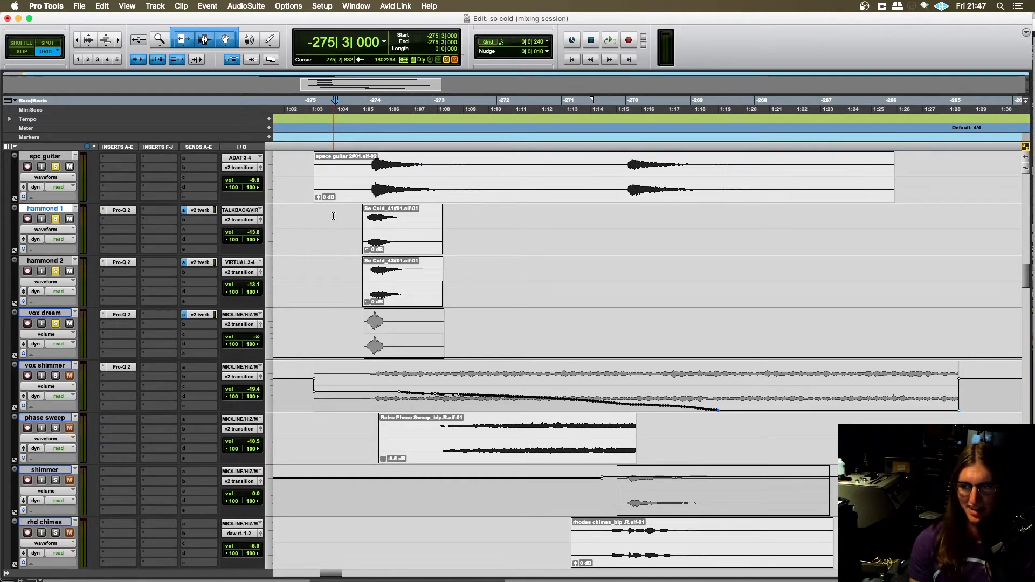
left_click(319, 237)
scroll(356, 256, "up", 3)
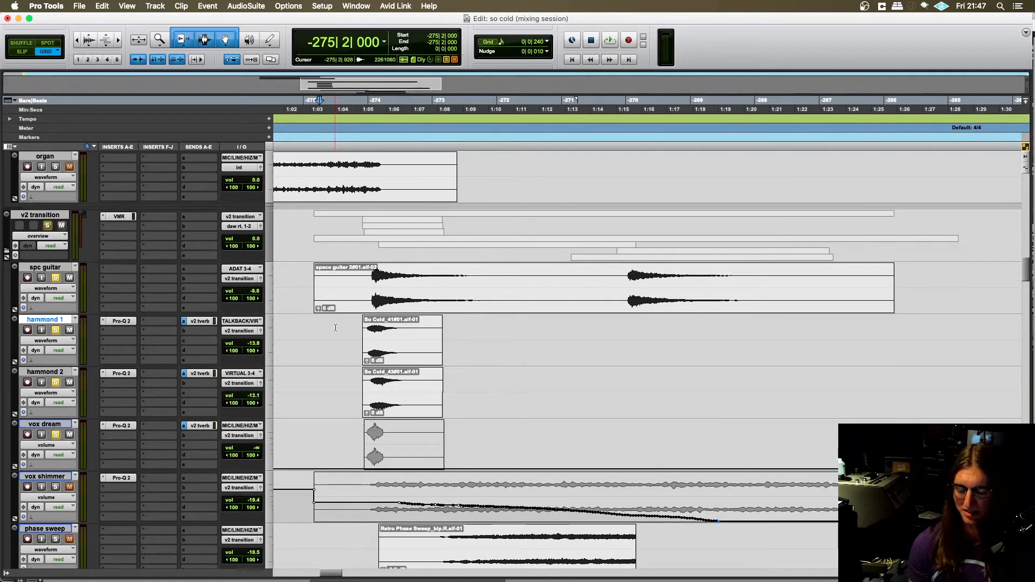
scroll(335, 328, "right", 2)
left_click(322, 324)
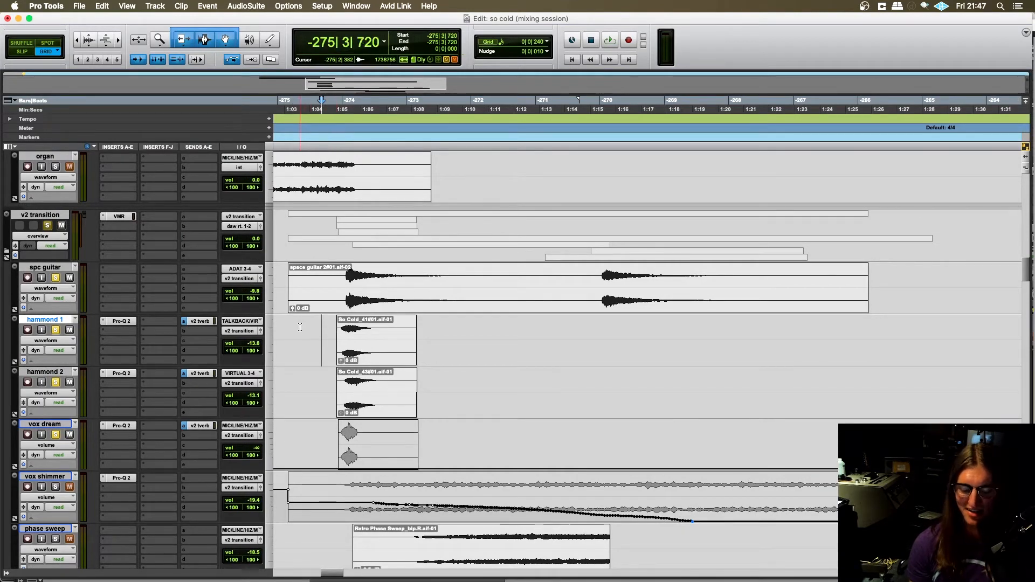
- Audition the soloed transition layers with vox shimmer from -275|2|240, then place the edit cursor at -274|1|000 on vox shimmer
key("t")
scroll(361, 358, "right", 5)
scroll(372, 359, "down", 3)
scroll(373, 359, "right", 4)
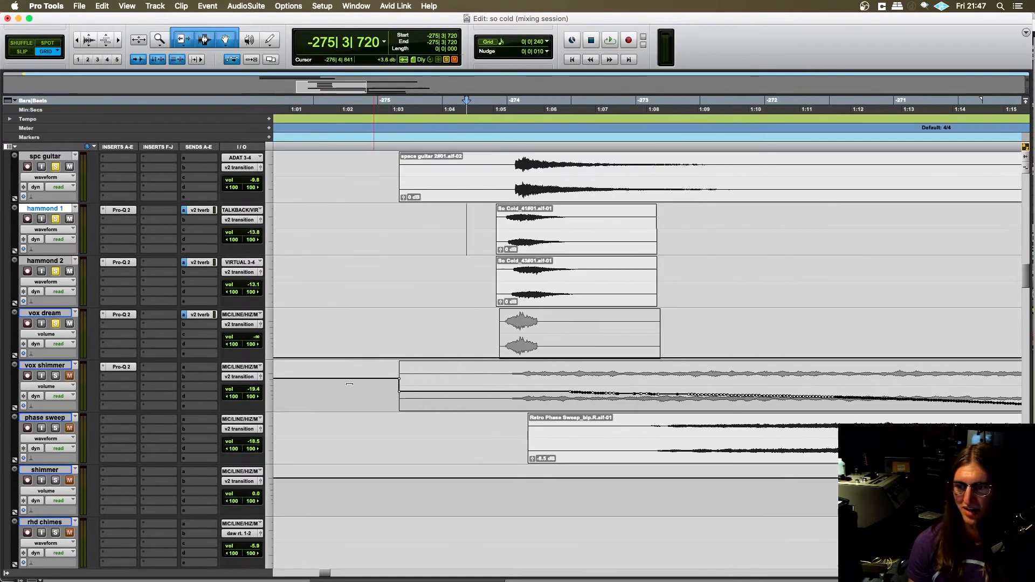
scroll(459, 350, "up", 2)
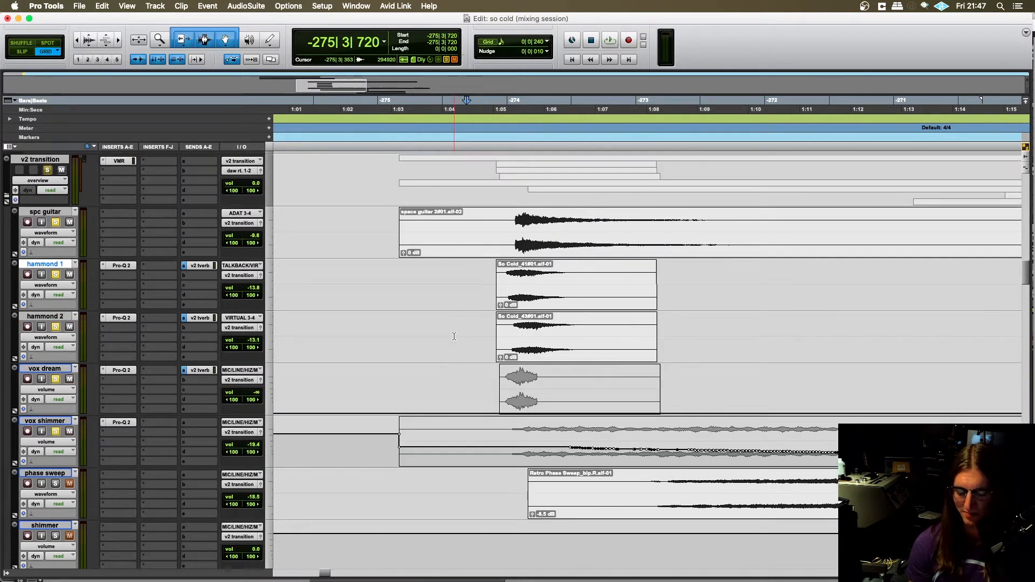
key("r")
scroll(477, 353, "right", 6)
left_click(428, 275)
scroll(428, 275, "right", 6)
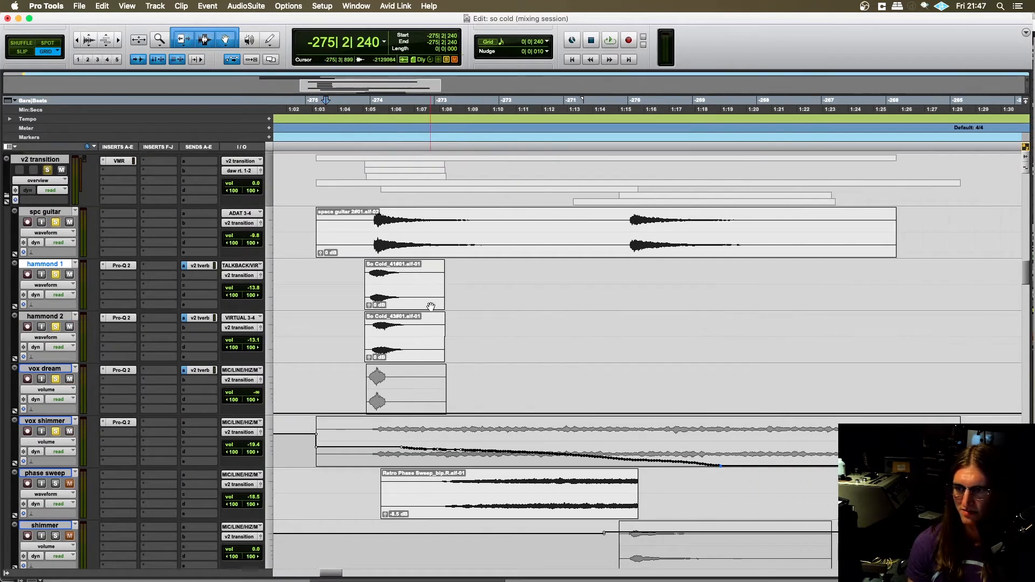
key("space")
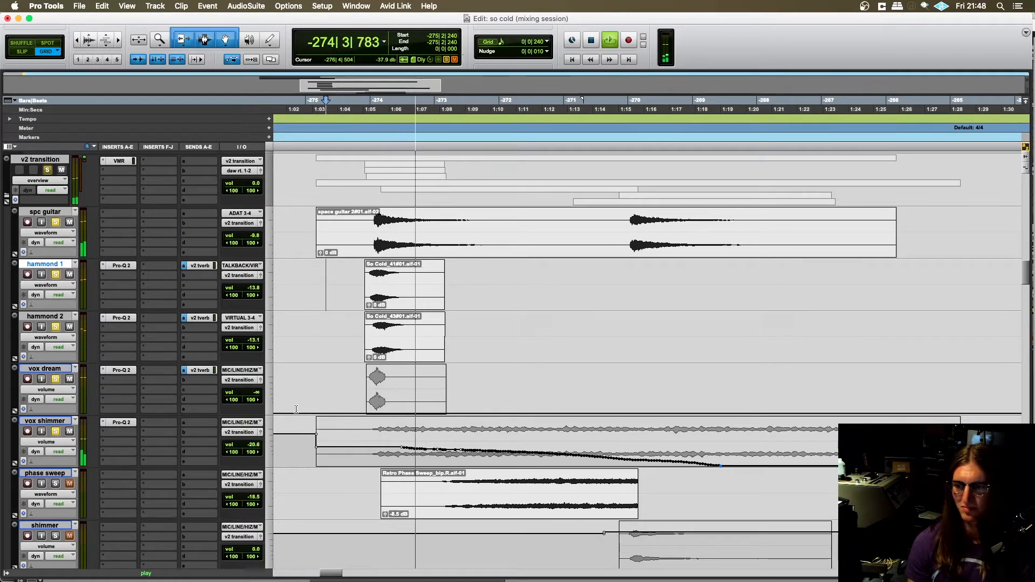
scroll(300, 404, "down", 3)
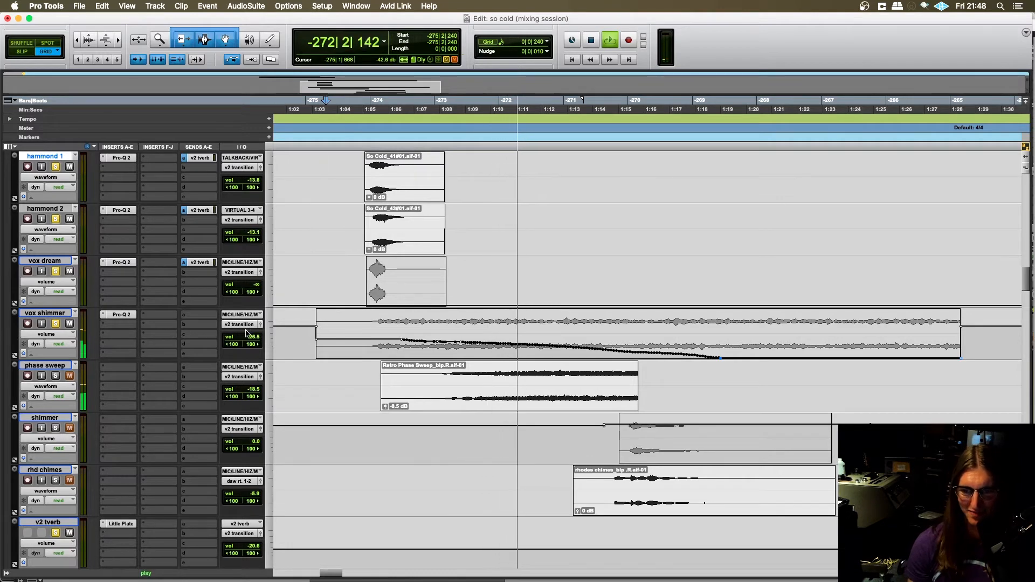
key("space")
left_click(369, 343)
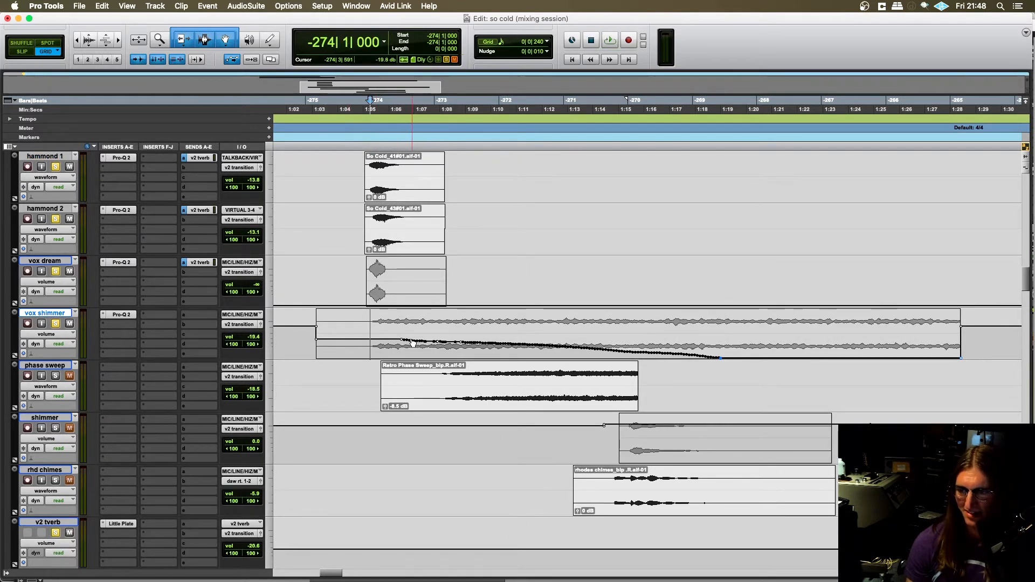
- Find the chorus organ track further up the session and solo it
scroll(665, 353, "up", 5)
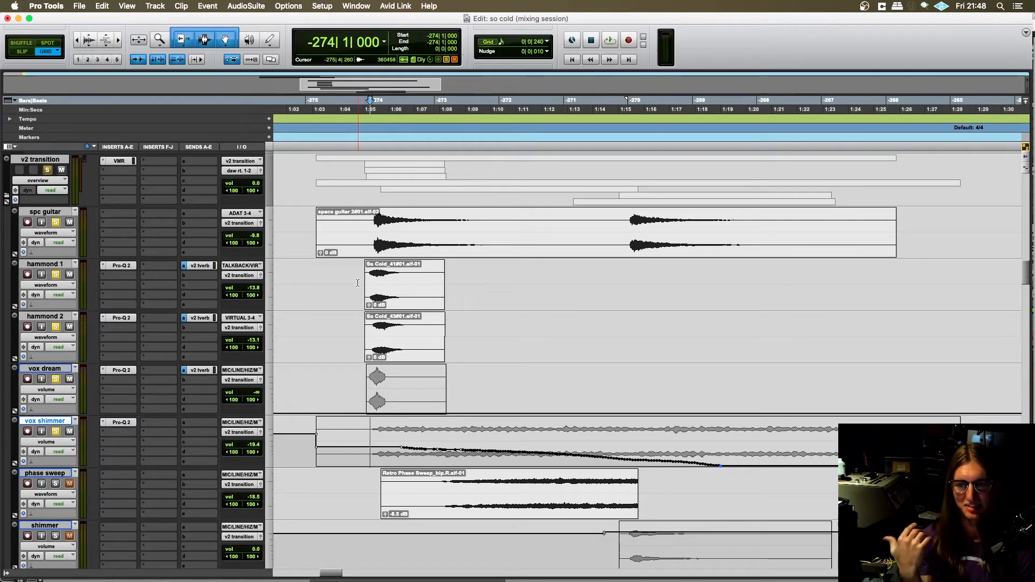
scroll(343, 273, "up", 2)
scroll(325, 280, "up", 12)
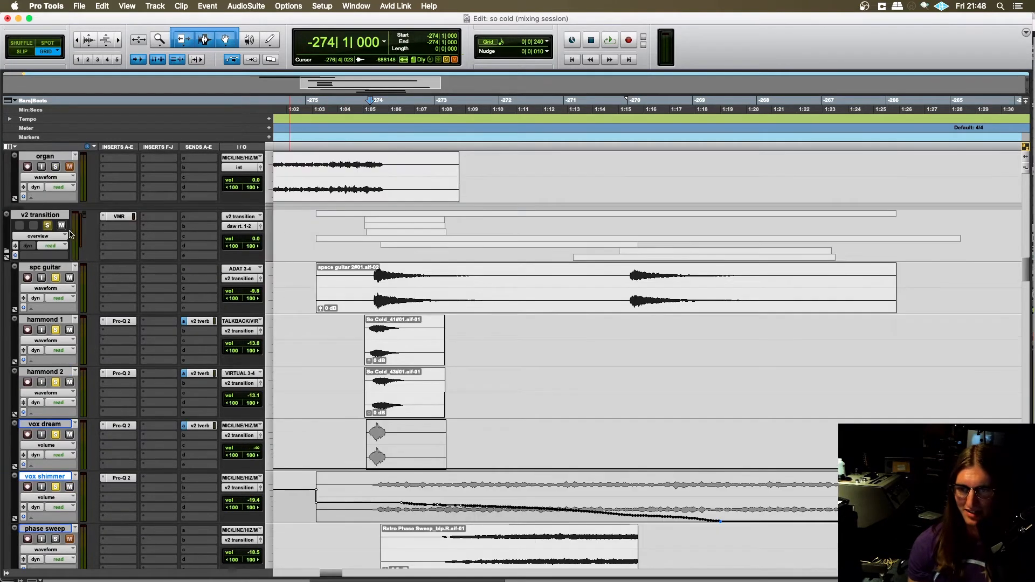
scroll(108, 345, "up", 18)
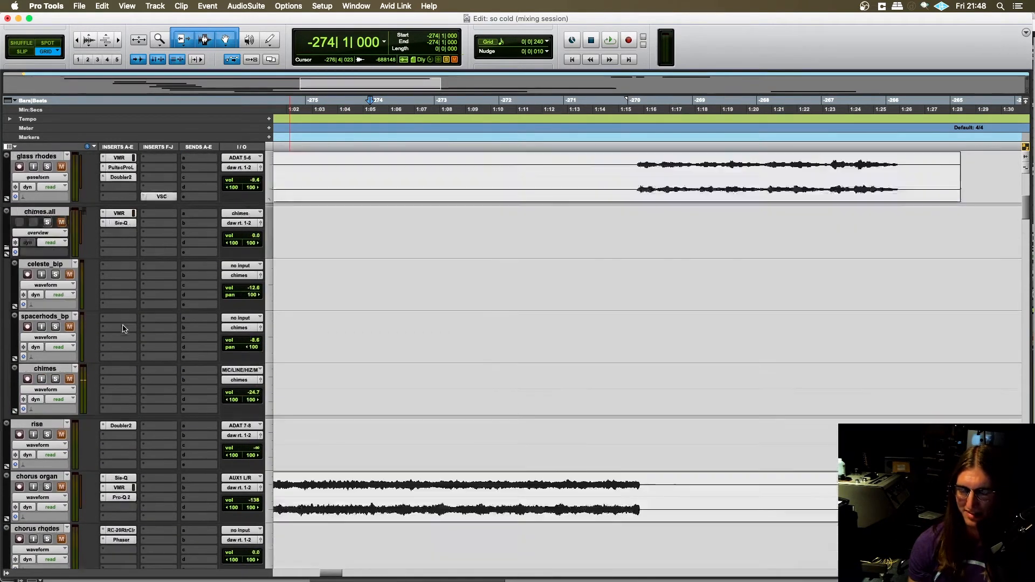
scroll(66, 395, "up", 15)
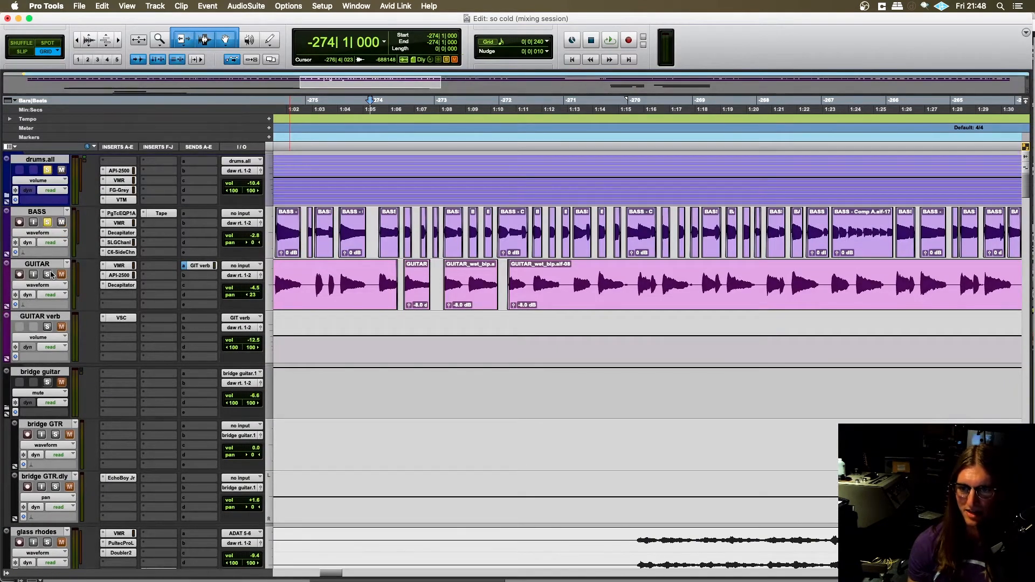
scroll(53, 324, "down", 18)
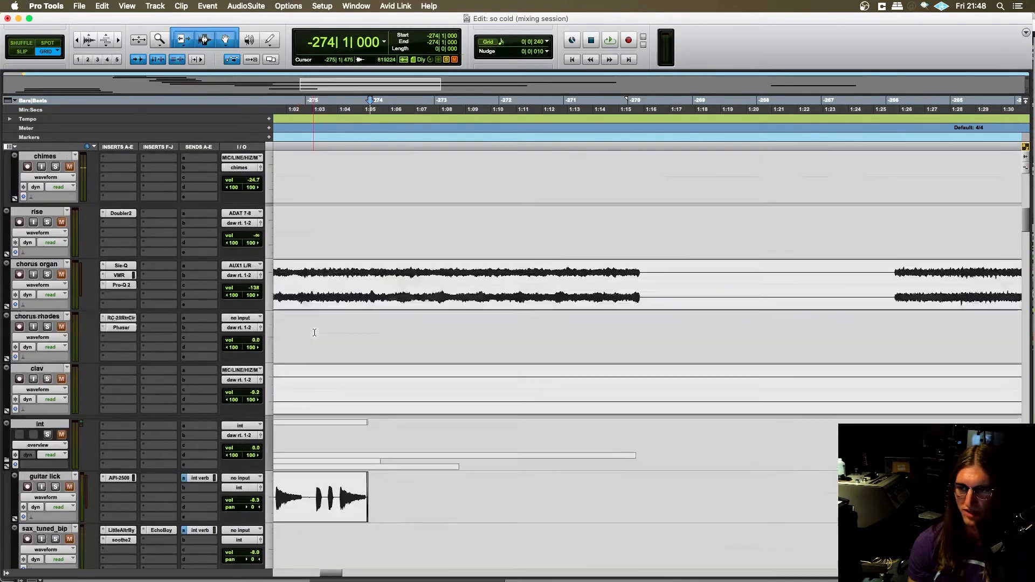
left_click(47, 379)
scroll(323, 377, "left", 2)
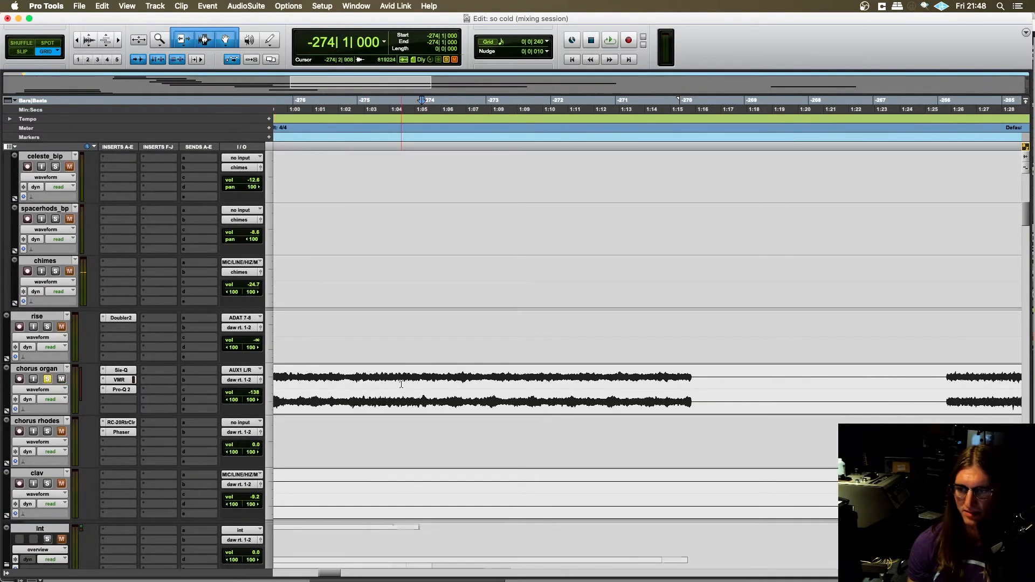
- Place the edit cursor at -275|2|000 on chorus organ, switch the track view to volume, and inspect its fade-out automation
left_click(373, 373)
left_click(44, 390)
left_click(42, 401)
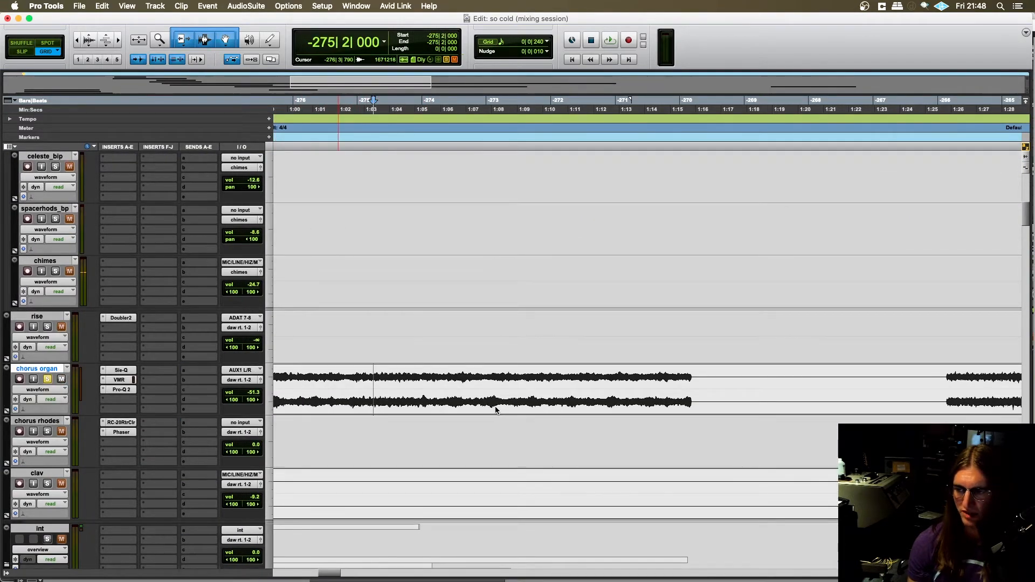
scroll(497, 412, "down", 3)
scroll(499, 412, "left", 4)
key("r")
scroll(486, 351, "left", 5)
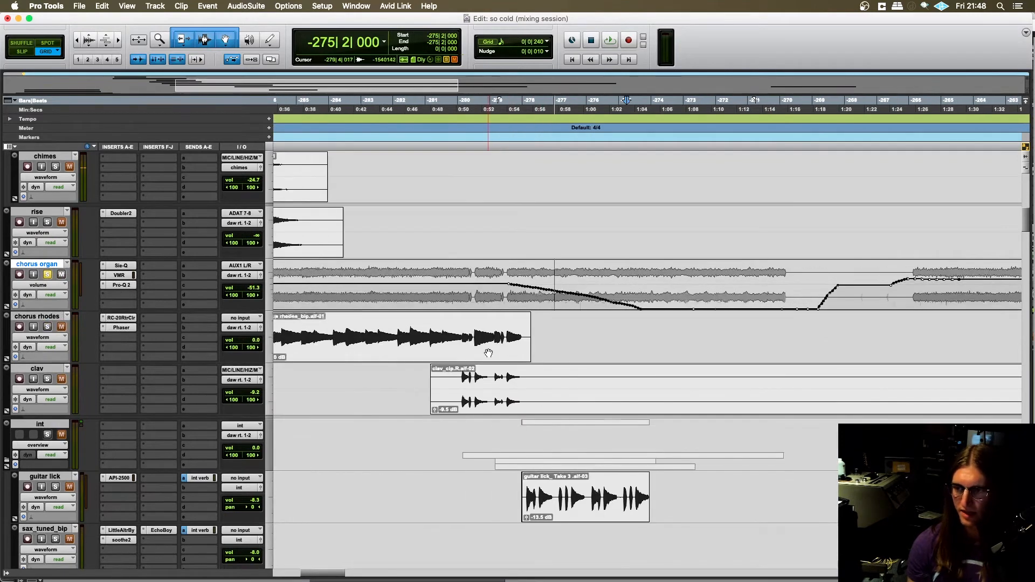
scroll(494, 278, "right", 4)
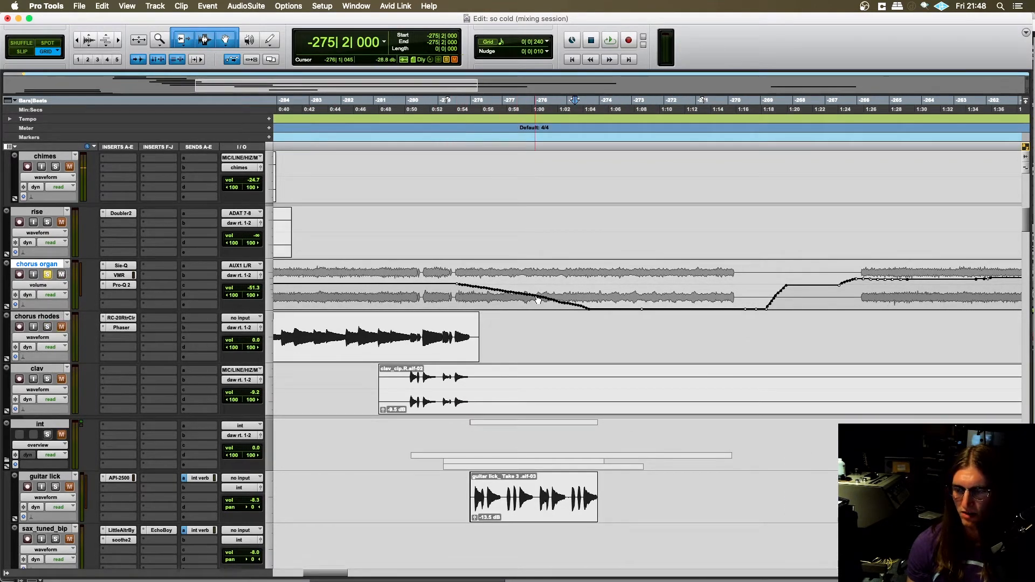
scroll(584, 300, "left", 2)
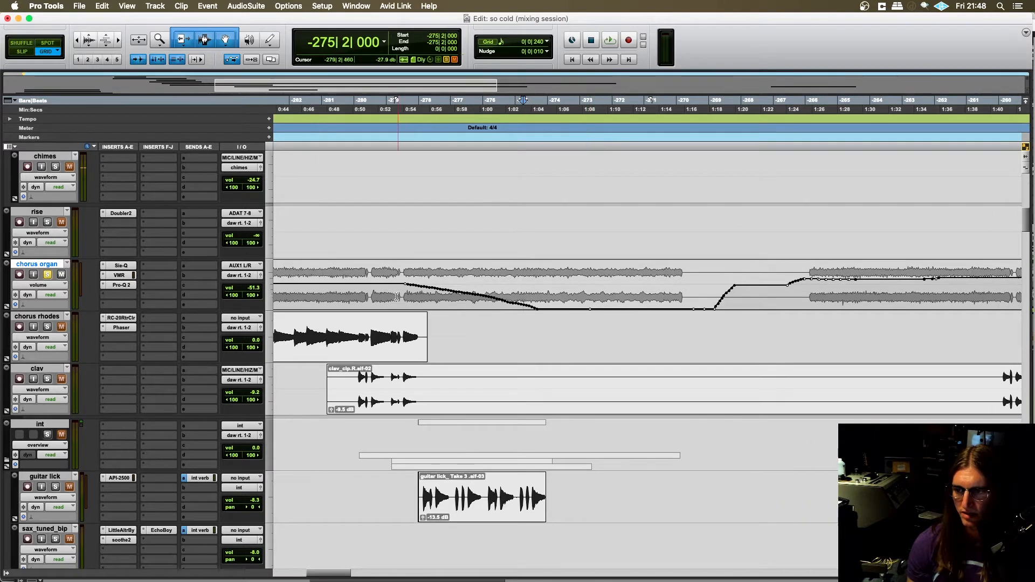
- Place the edit cursor at -279|3|240 where the chorus organ's fade-out starts, and solo the int track
left_click(406, 293)
scroll(144, 344, "down", 3)
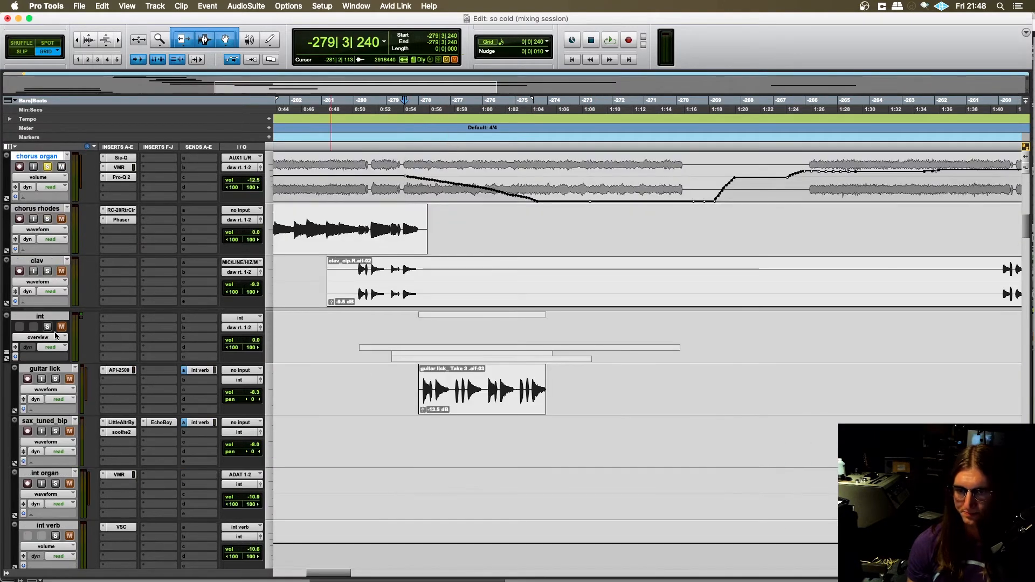
scroll(56, 335, "up", 3)
scroll(391, 358, "right", 2)
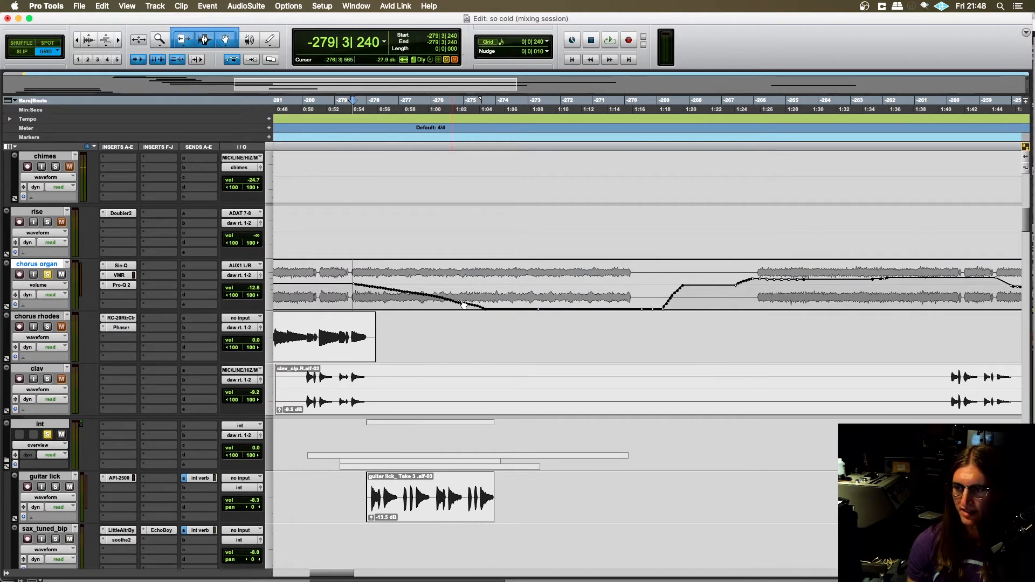
scroll(480, 284, "right", 1)
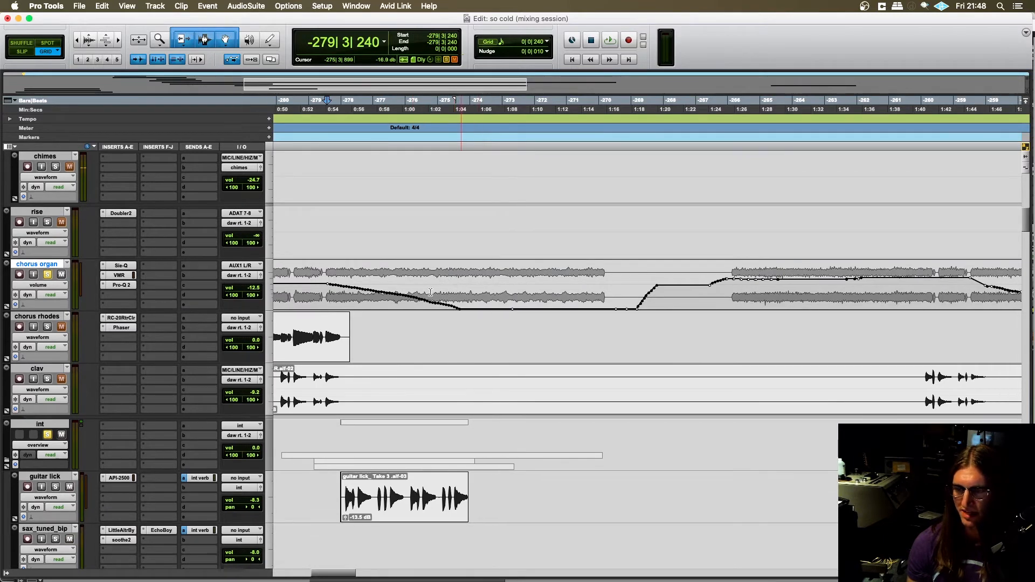
- Audition the soloed chorus organ and int tracks from -280|3|240 through the chorus organ's volume fade-out
left_click(325, 289)
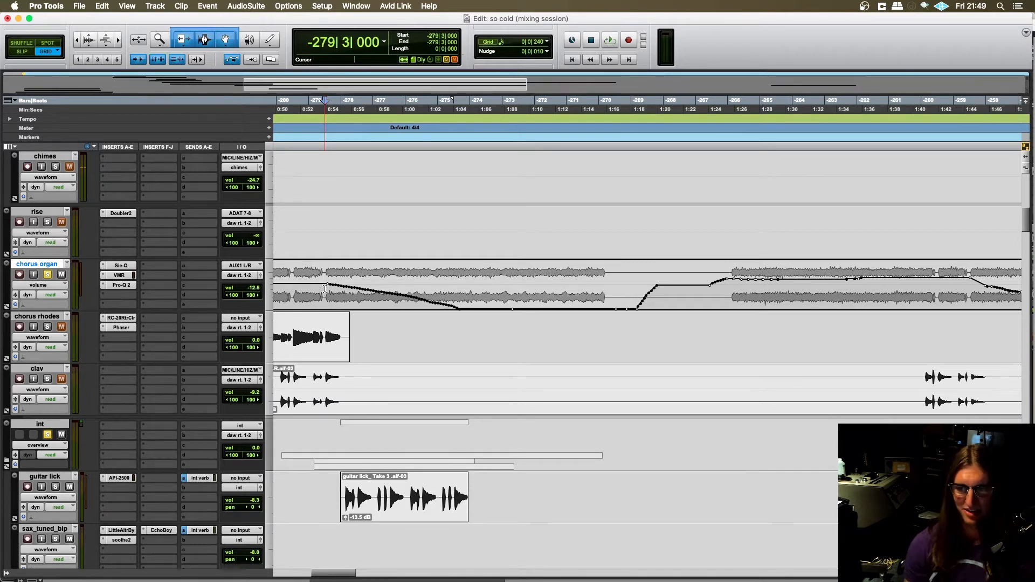
left_click(295, 289)
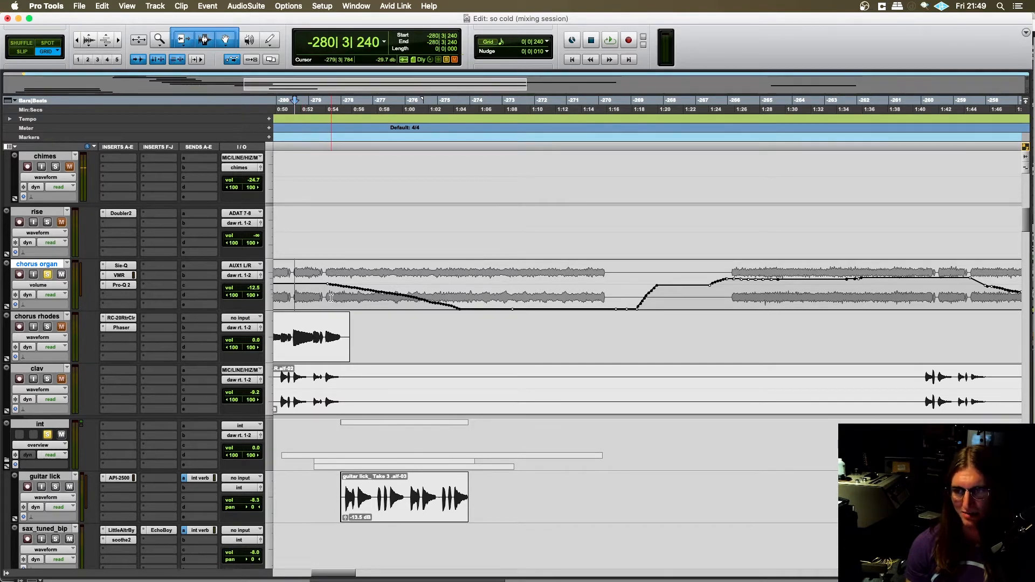
scroll(330, 297, "up", 1)
key("space")
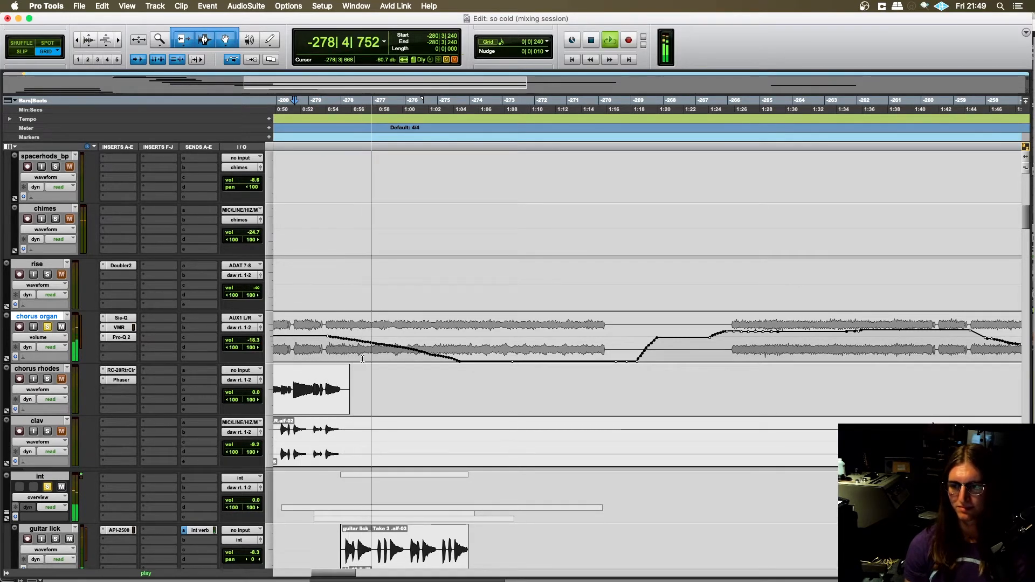
scroll(416, 424, "right", 2)
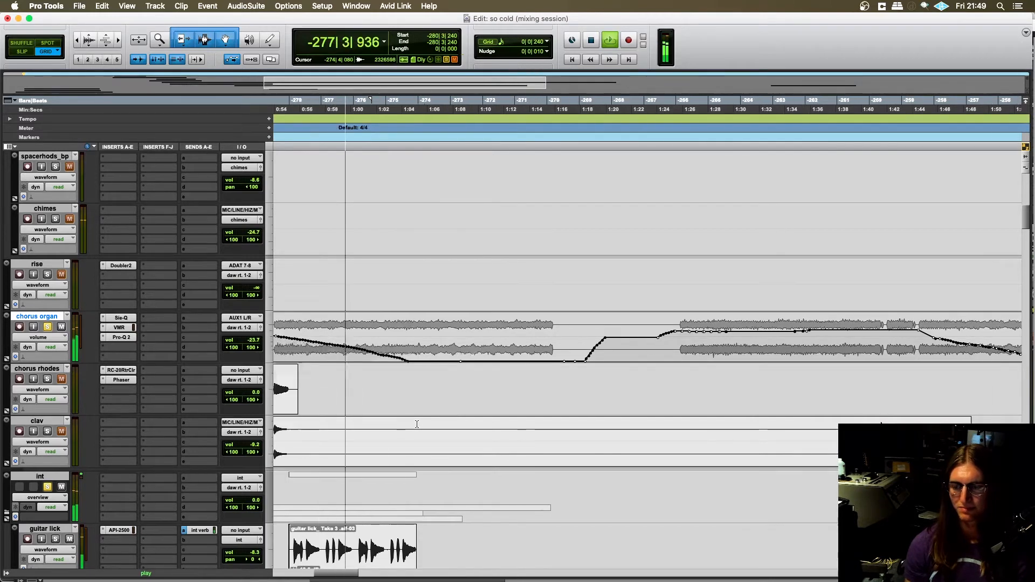
scroll(416, 425, "down", 5)
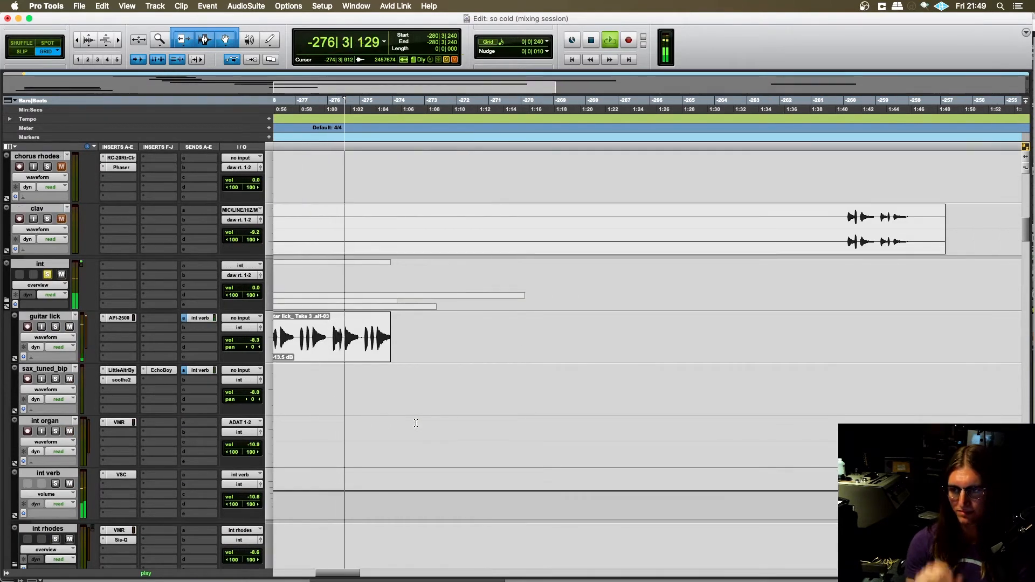
scroll(416, 422, "up", 3)
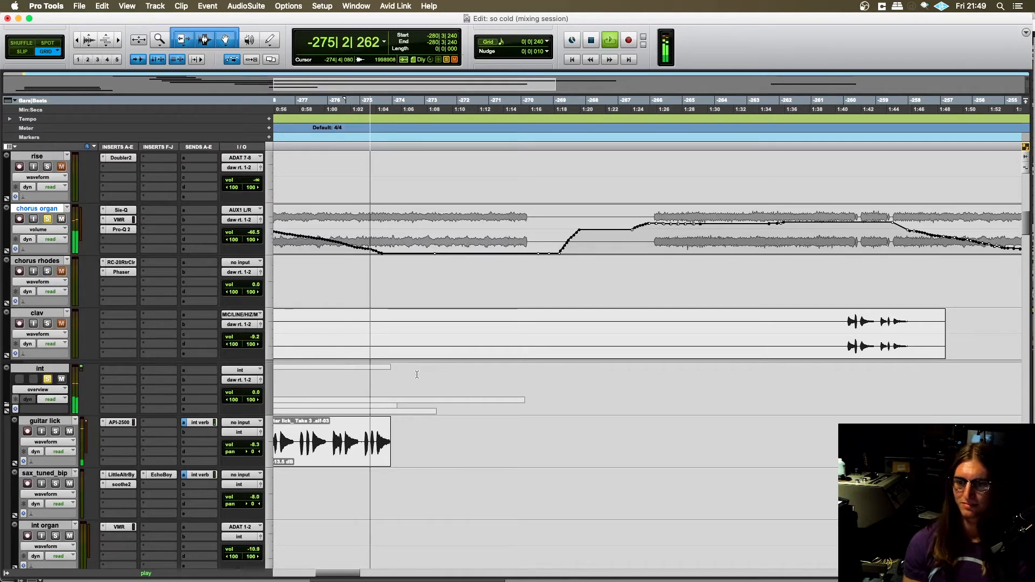
scroll(417, 409, "left", 1)
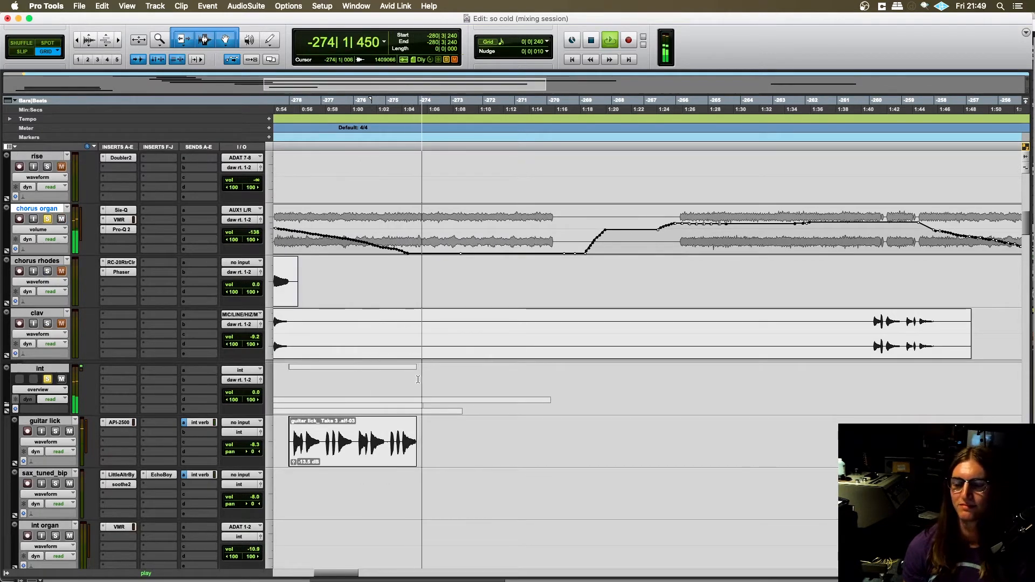
- Follow the playback into the v2 transition tracks, examine the vox shimmer and phase sweep clips, and stop playback
scroll(416, 376, "right", 1)
scroll(417, 367, "down", 8)
scroll(418, 366, "down", 10)
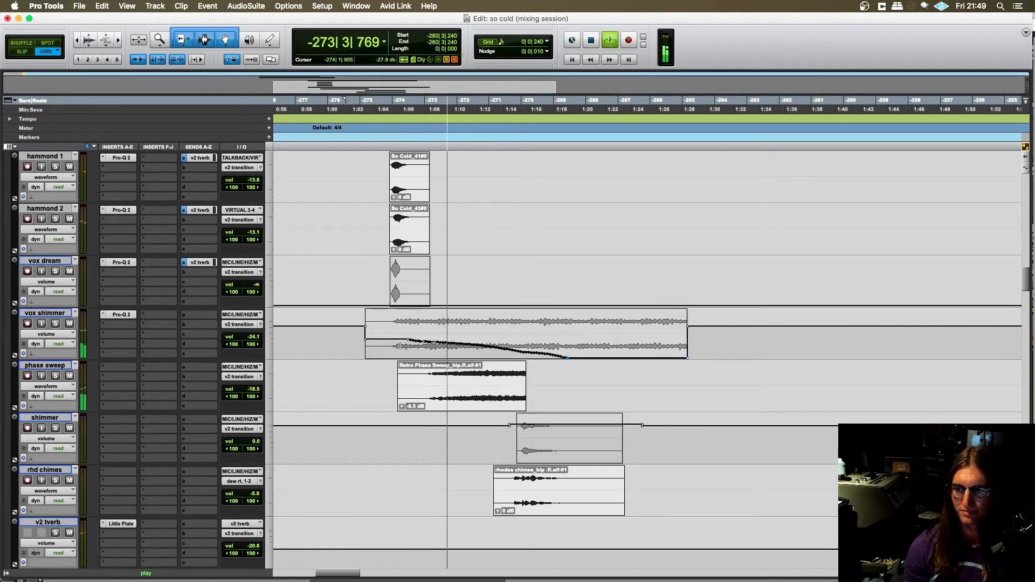
scroll(400, 348, "down", 1)
scroll(397, 348, "up", 1)
key("t")
scroll(396, 353, "right", 1)
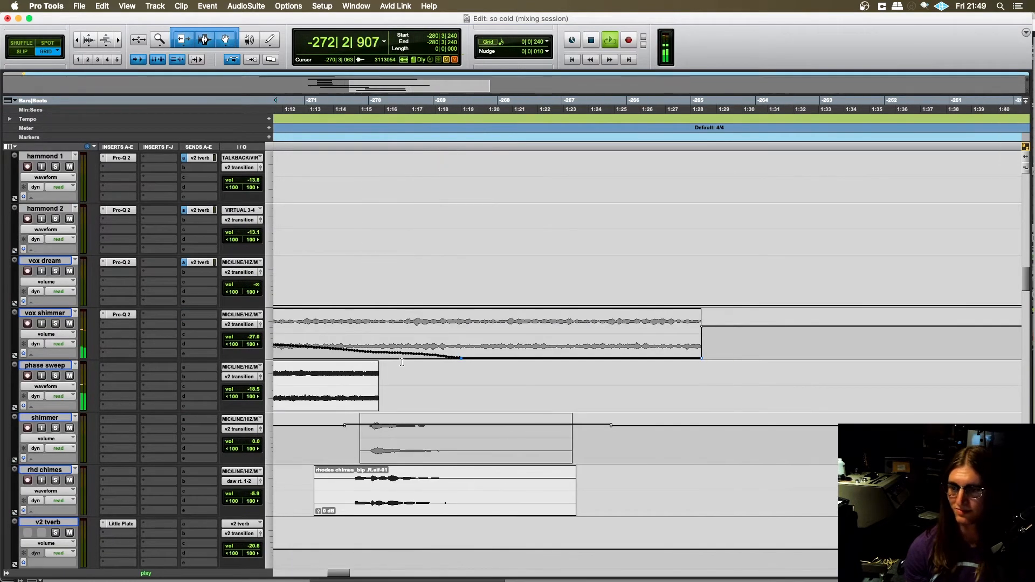
scroll(397, 356, "left", 10)
scroll(396, 357, "right", 1)
scroll(396, 358, "left", 1)
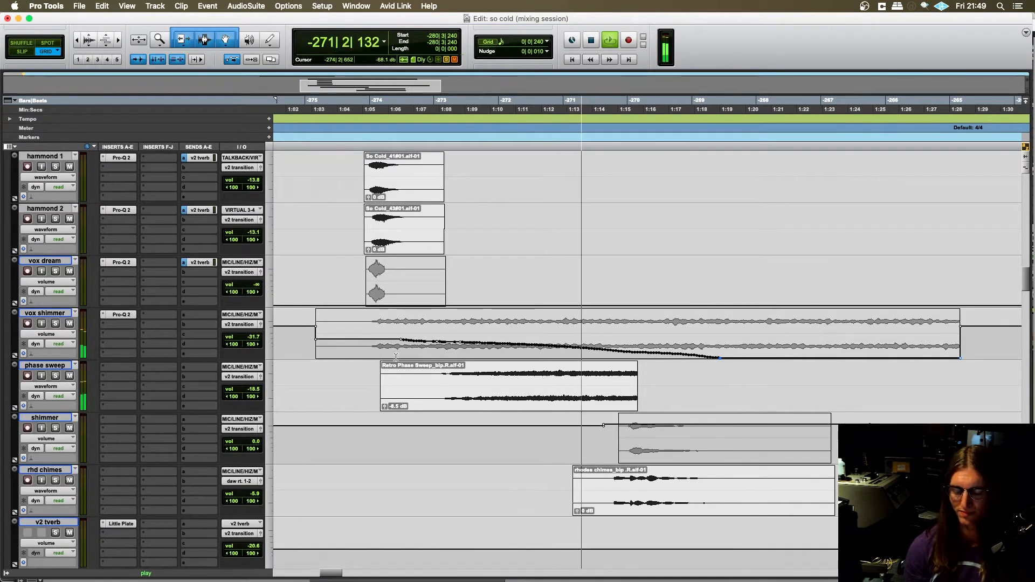
key("space")
- Solo vox shimmer, switch the solo to phase sweep, and place the edit cursor at -275|1|720 on phase sweep
left_click(55, 324)
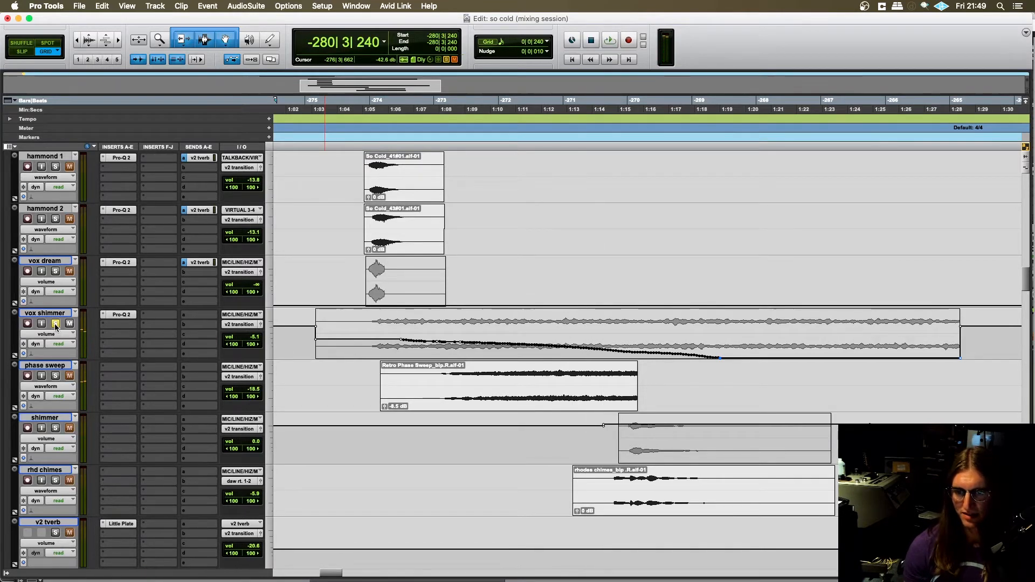
scroll(59, 332, "up", 1)
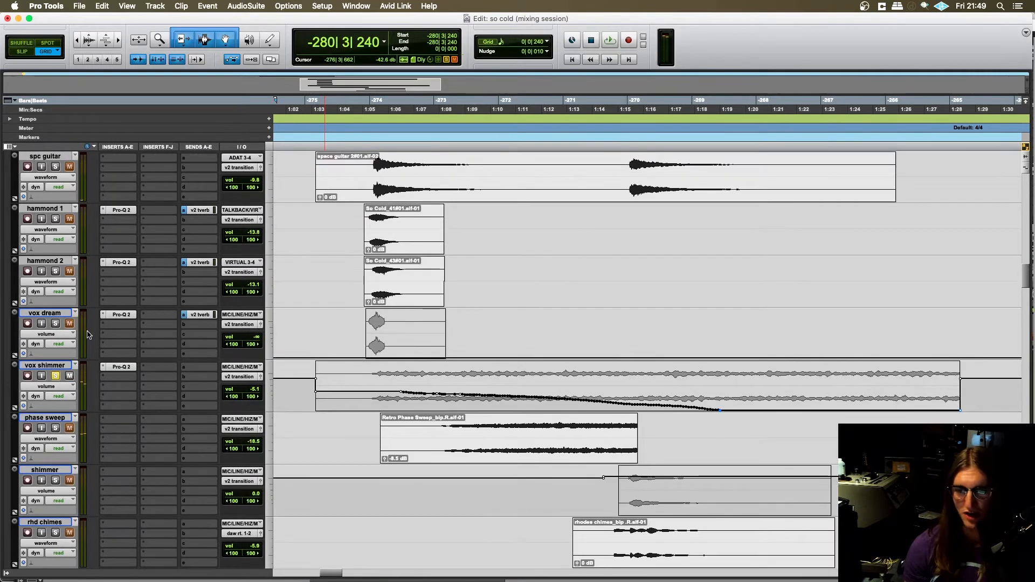
left_click(56, 429)
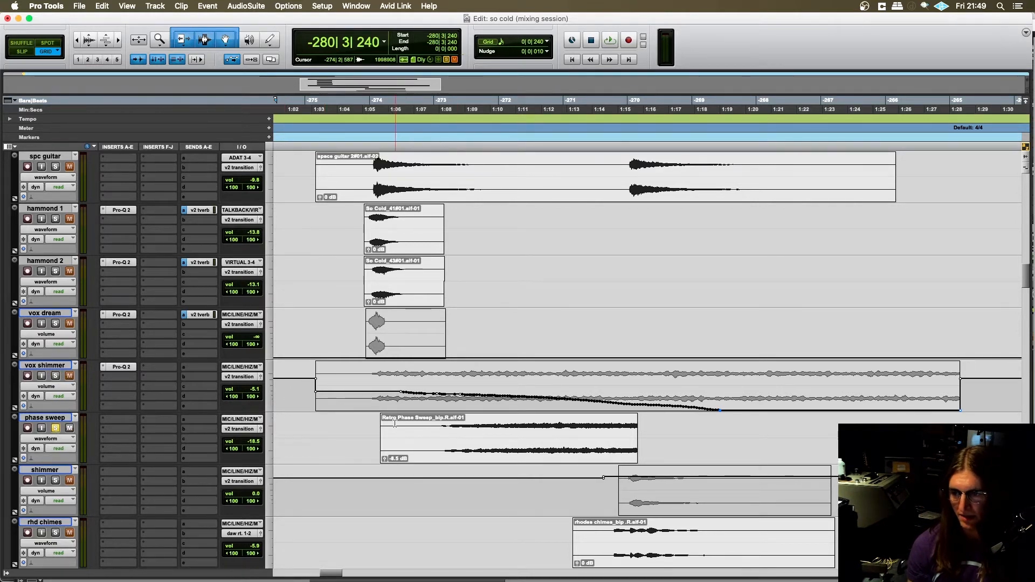
left_click(316, 422)
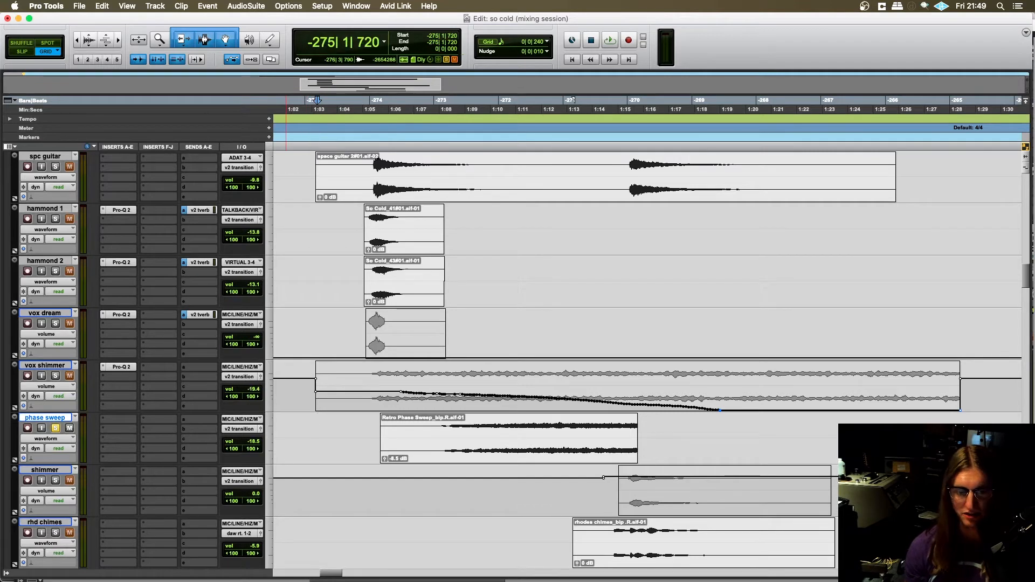
- Switch to the So Cold (revision) project in Logic Pro X and reveal its hidden tracks
key("super+Tab")
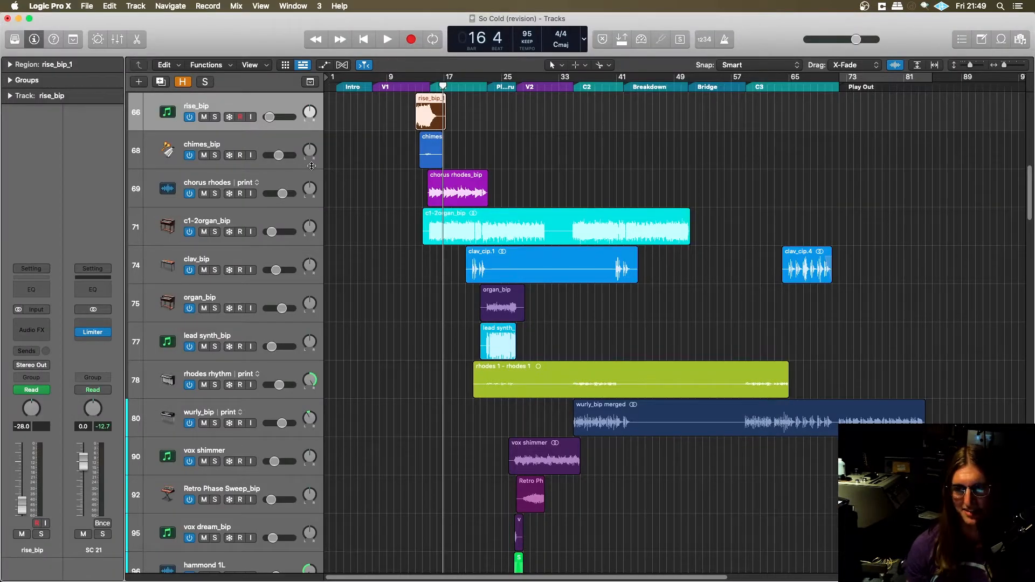
scroll(353, 210, "up", 1)
scroll(353, 216, "up", 1)
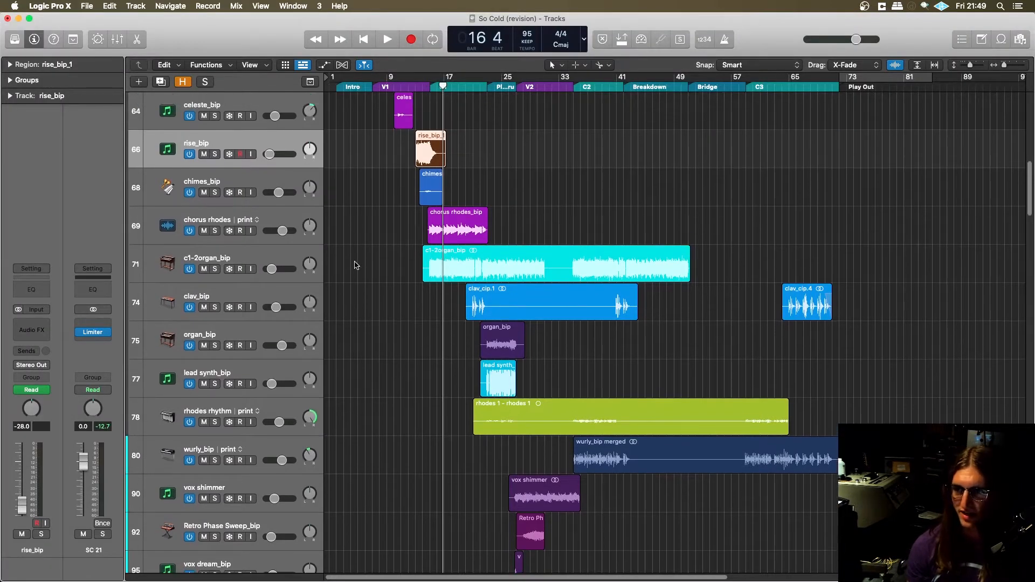
scroll(355, 264, "up", 4)
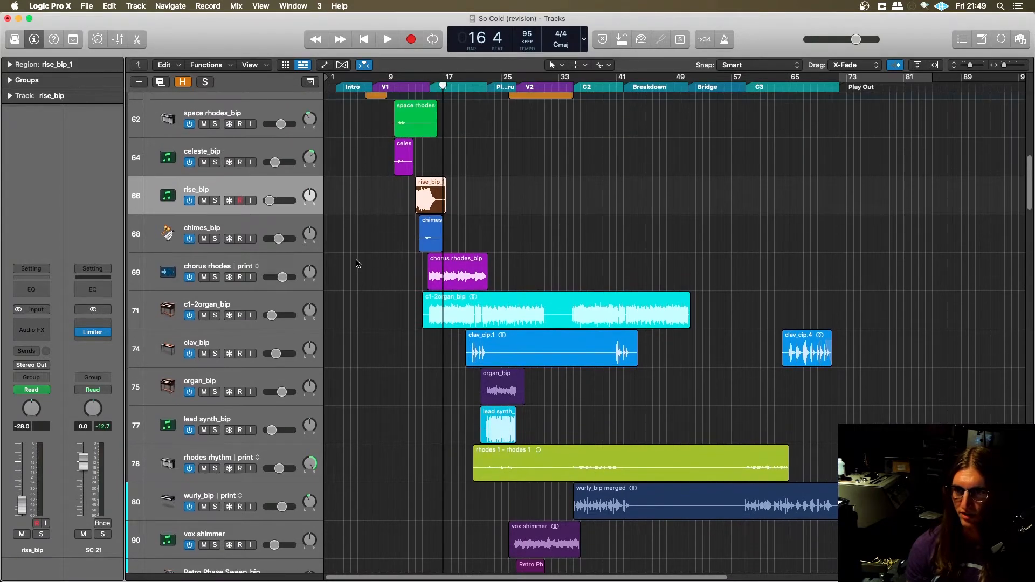
key("h")
scroll(285, 288, "down", 10)
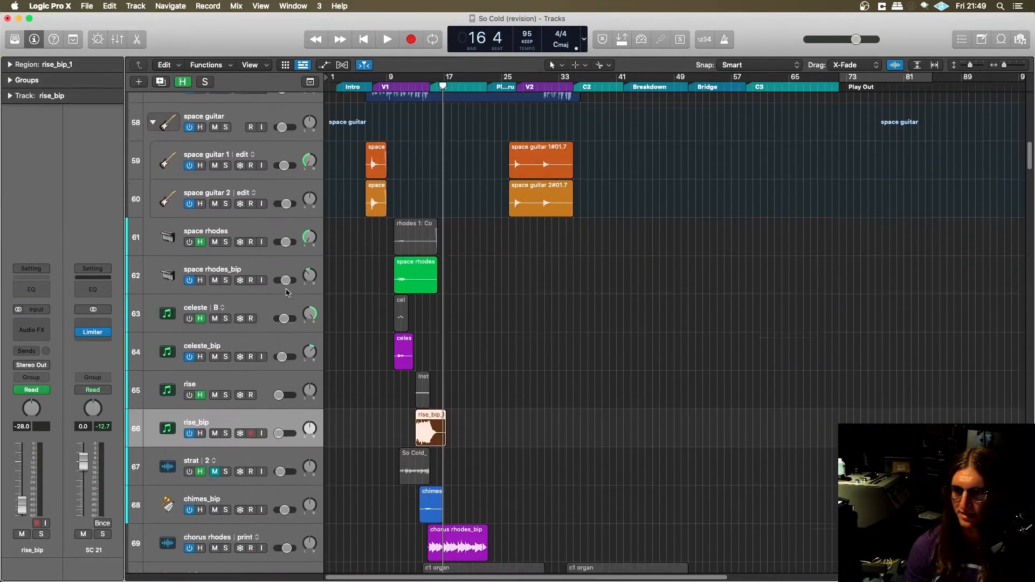
scroll(261, 343, "down", 4)
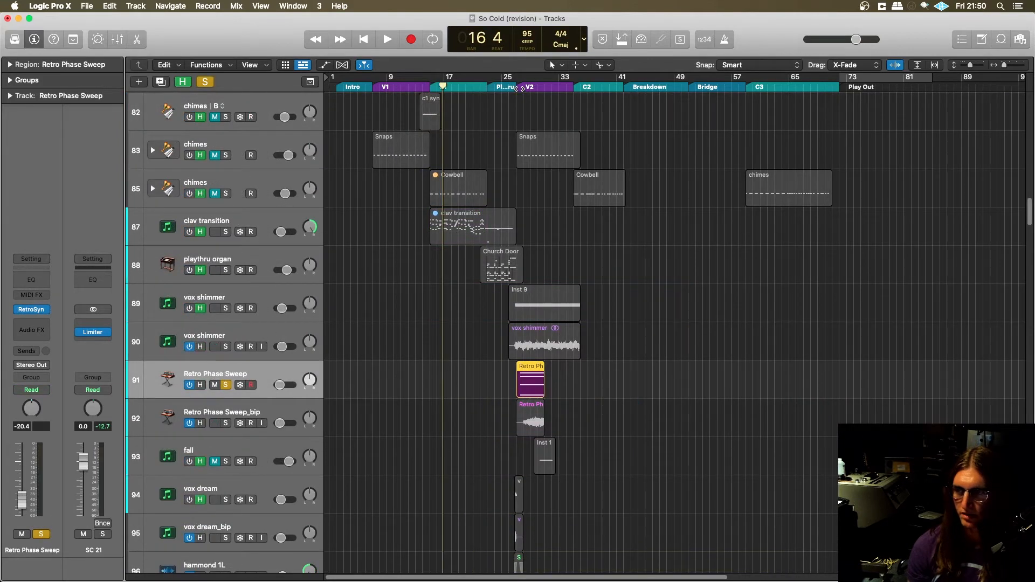
- Play the soloed Retro Phase Sweep track from bar 27, inspect its Retro Synth instrument while it sounds, and close the plug-in
left_click(517, 88)
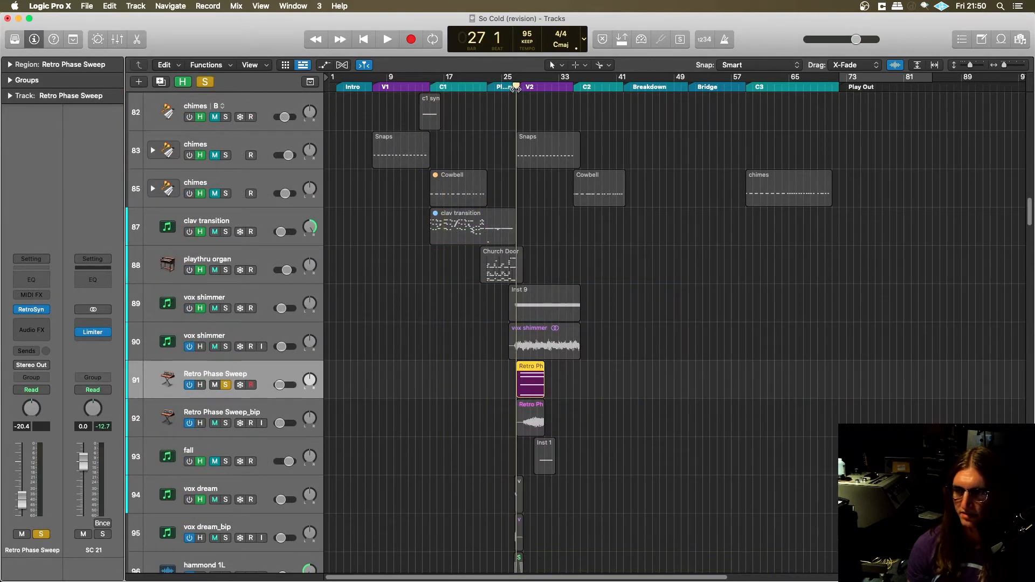
key("space")
left_click(31, 309)
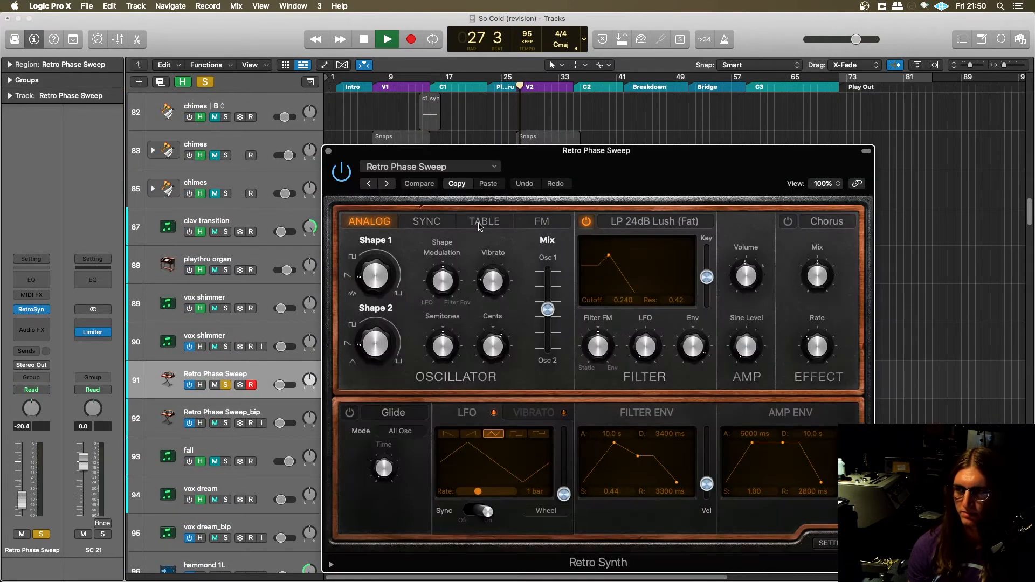
left_click_drag(589, 164, 322, 42)
scroll(666, 404, "up", 5)
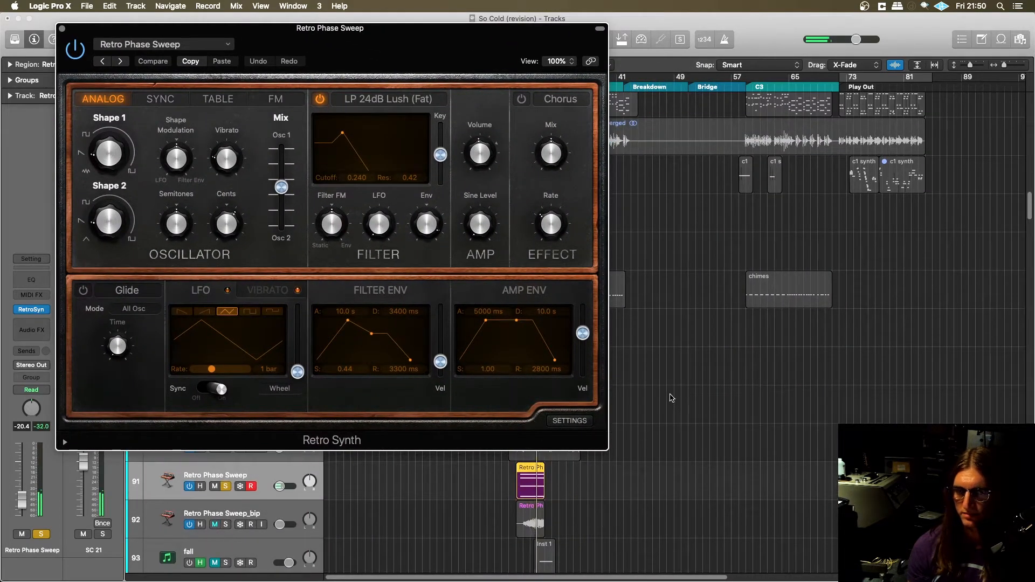
scroll(679, 413, "up", 1)
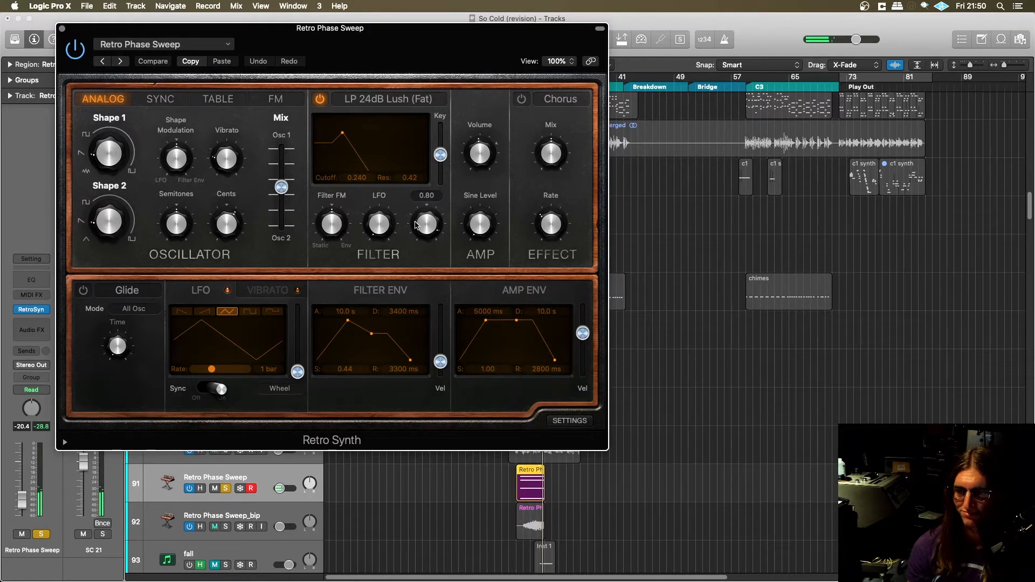
left_click_drag(207, 66, 264, 75)
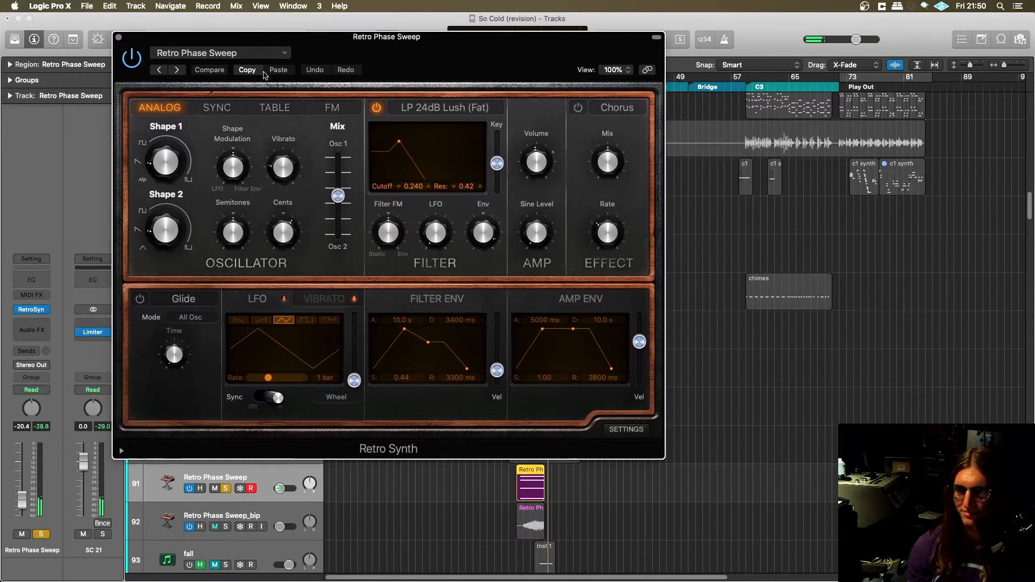
left_click(119, 38)
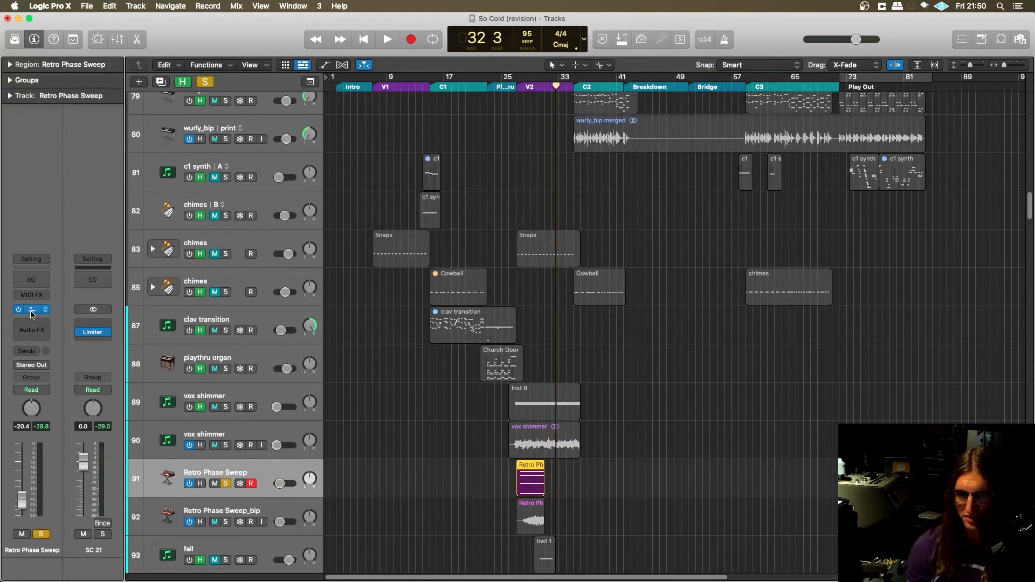
- Reopen Retro Synth on the Retro Phase Sweep track, examine its filter and envelope settings, and close it
left_click(32, 312)
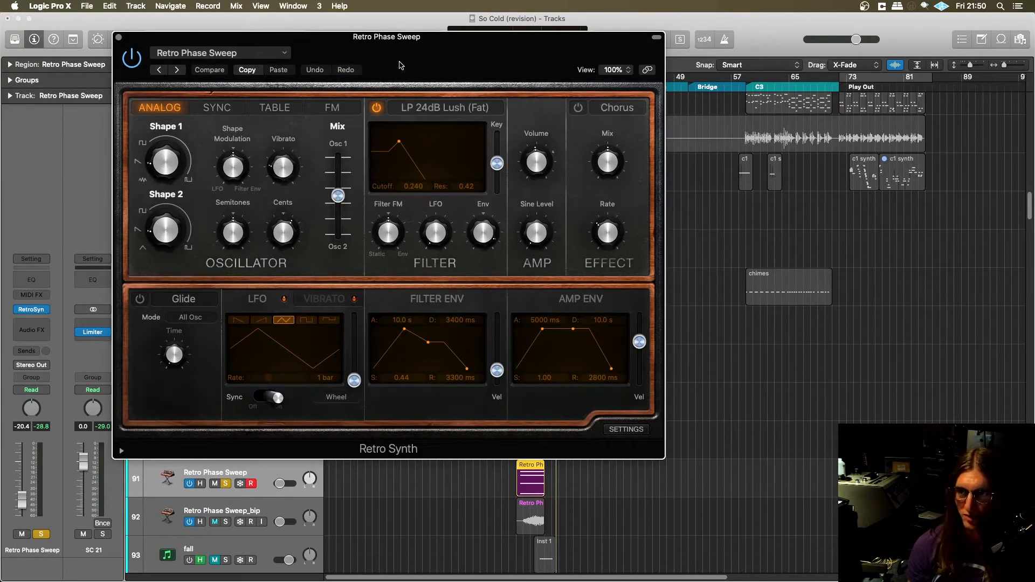
left_click_drag(394, 34, 484, 71)
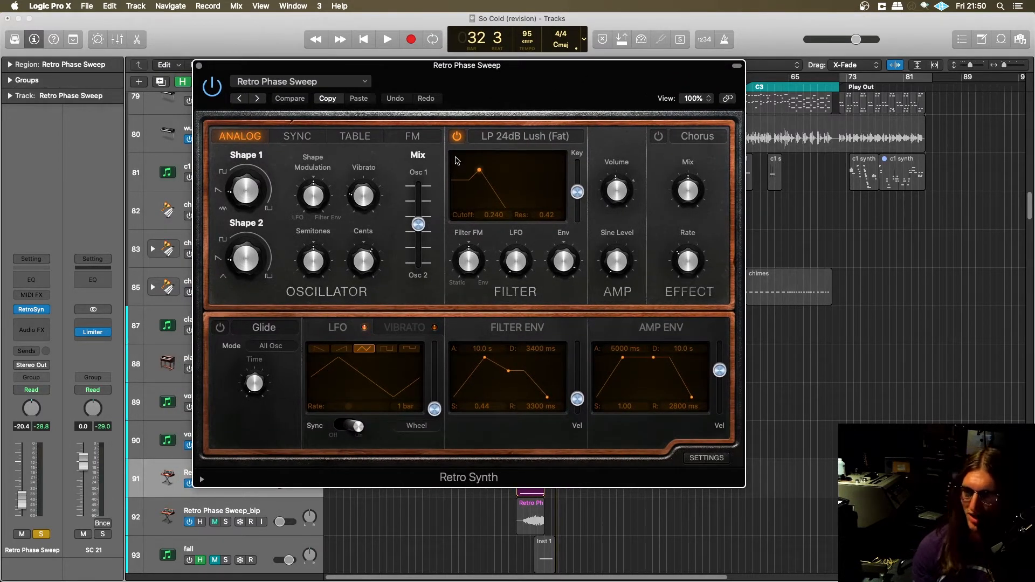
left_click_drag(483, 82, 466, 80)
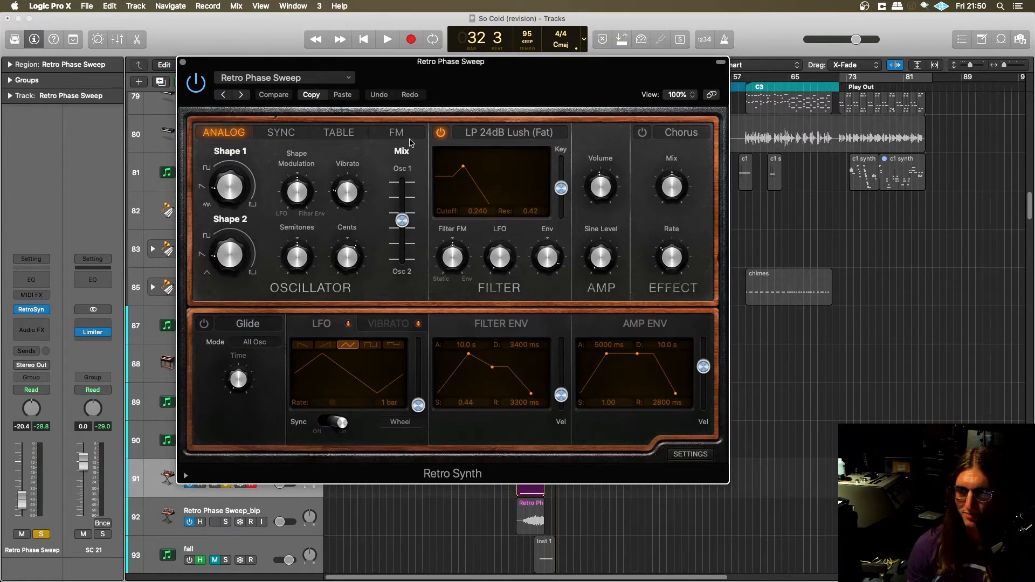
left_click(183, 63)
- Unsolo the Retro Phase Sweep track and switch back to the so cold mixing session in Pro Tools
scroll(300, 381, "down", 1)
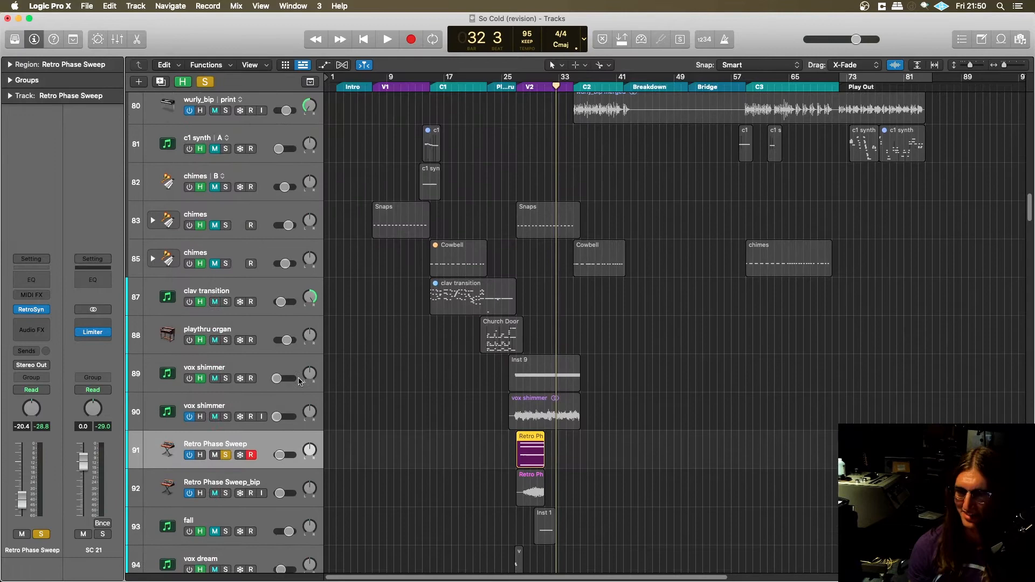
left_click(227, 455)
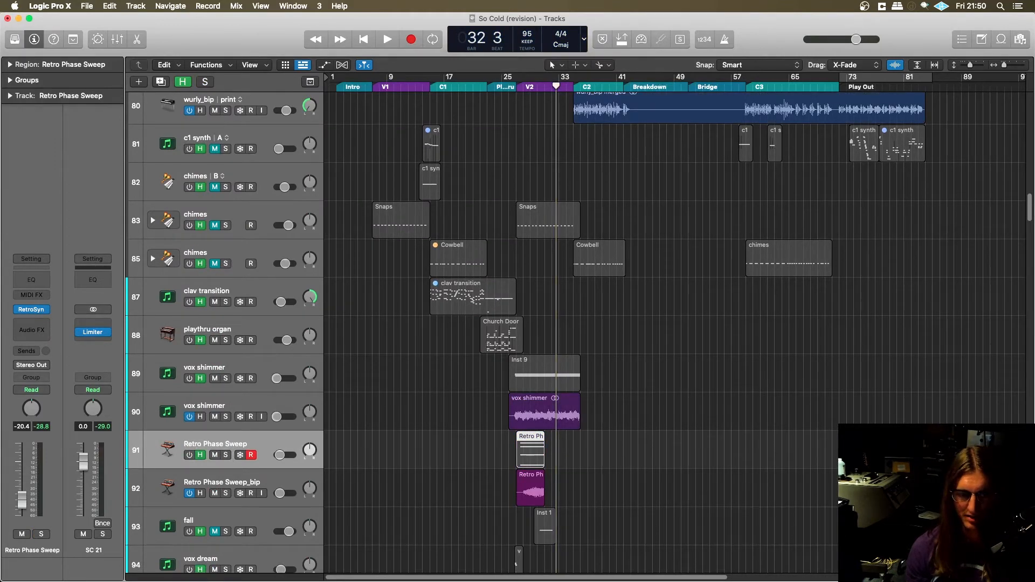
key("super+Tab")
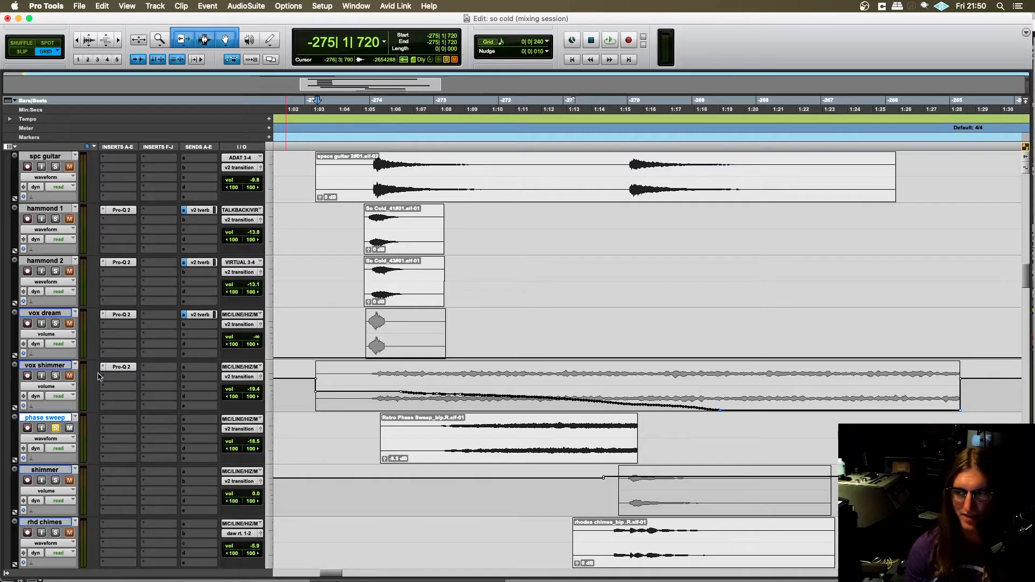
- Solo vox shimmer alongside phase sweep and place the edit cursor at -275|4|720 on vox shimmer for playback
scroll(432, 318, "down", 2)
left_click(372, 292)
scroll(174, 342, "up", 1)
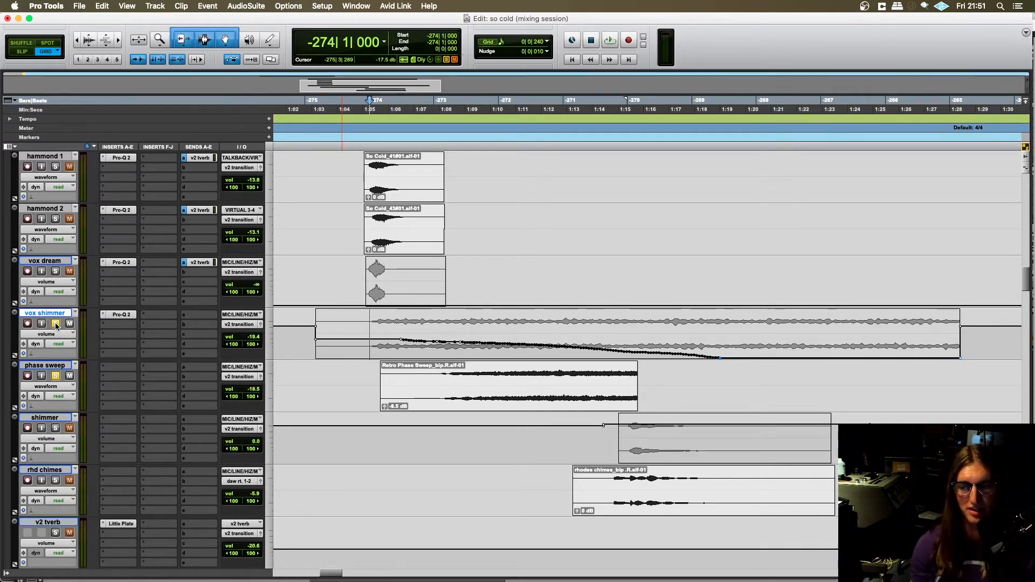
scroll(274, 319, "down", 1)
left_click(363, 321)
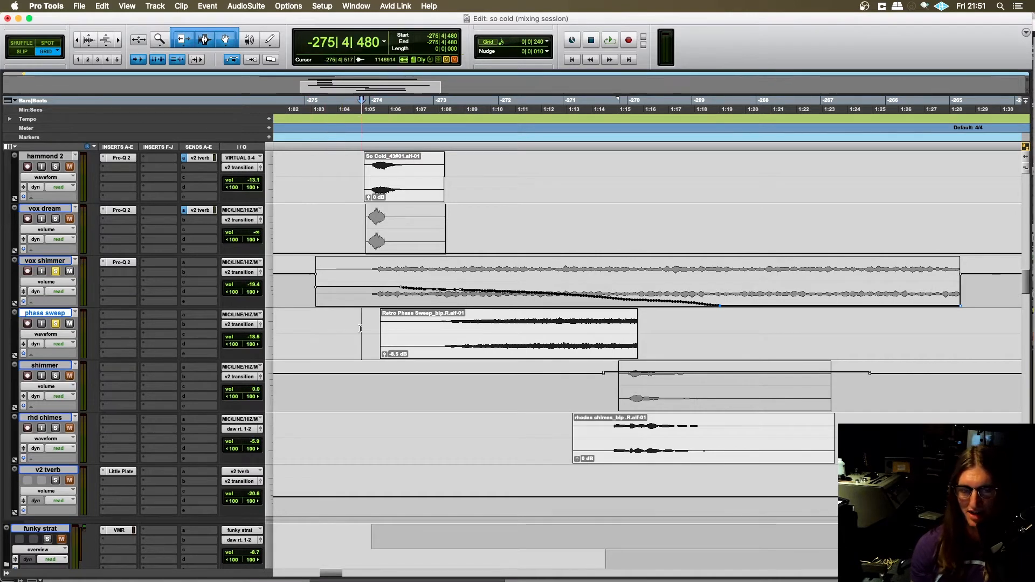
scroll(252, 338, "up", 1)
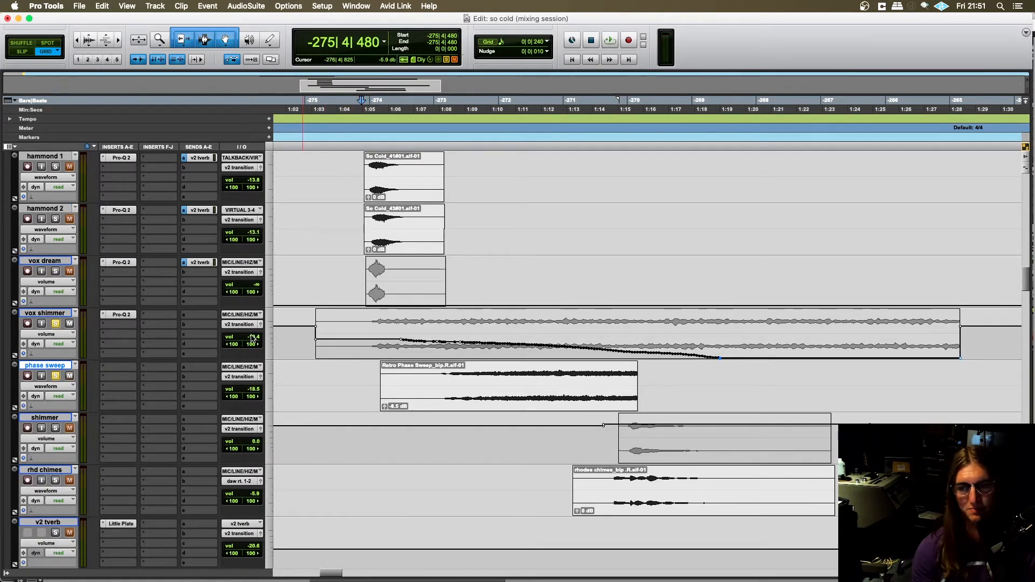
left_click(366, 337)
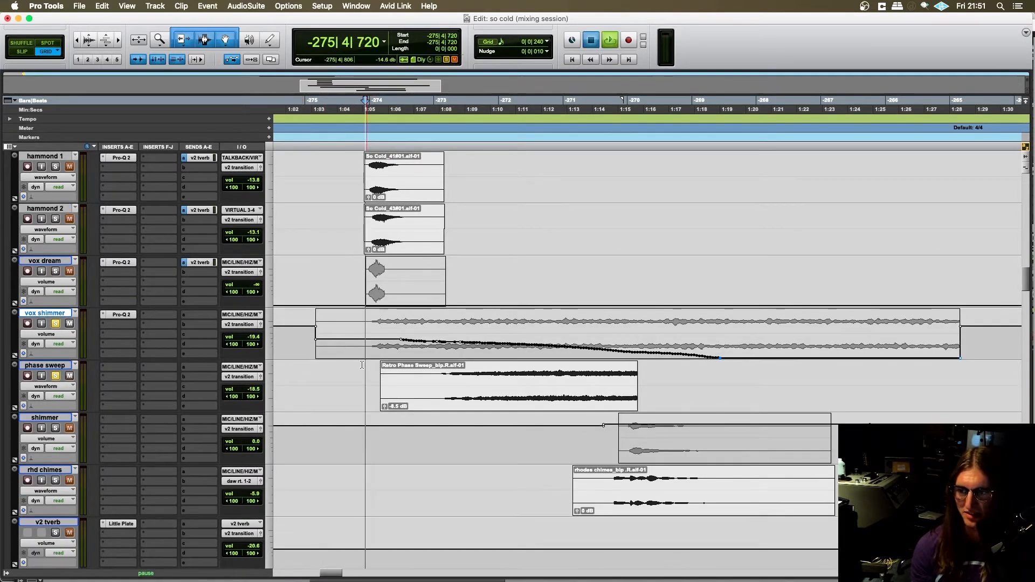
- Play the soloed vox shimmer and phase sweep tracks from -275|4|720, stop playback, and unsolo both tracks
key("space")
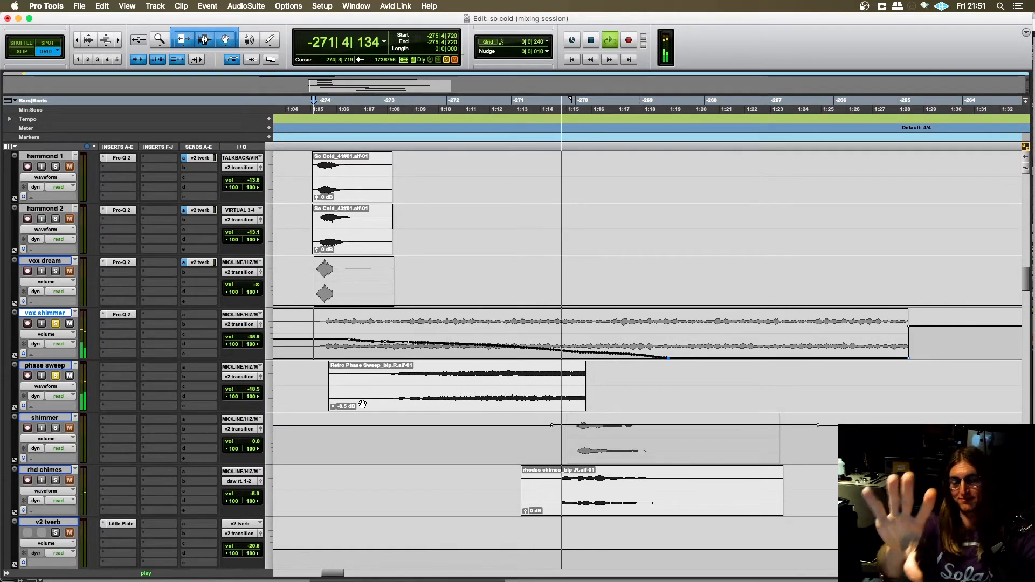
scroll(410, 332, "down", 1)
scroll(410, 332, "up", 1)
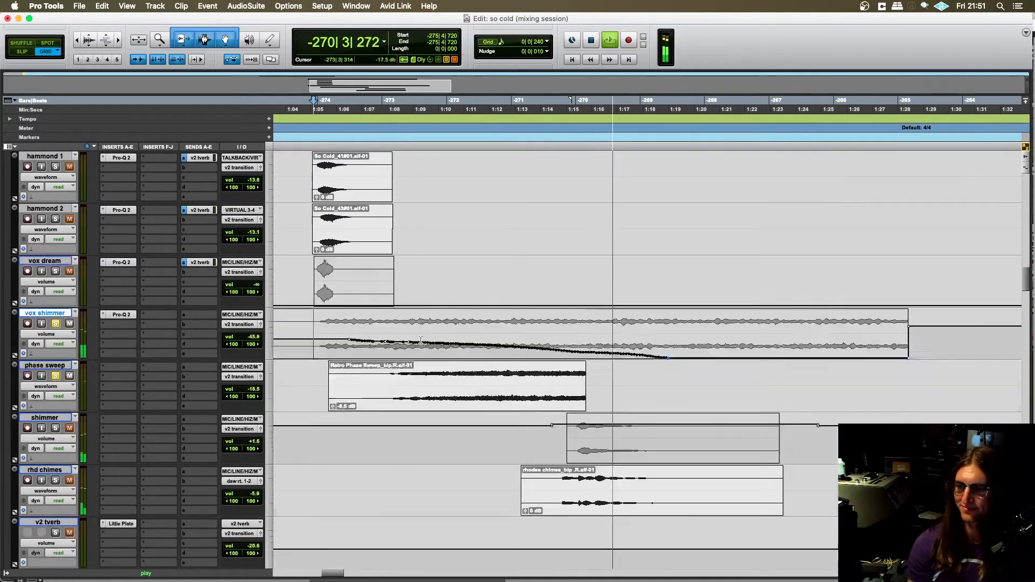
scroll(410, 332, "down", 2)
scroll(410, 332, "up", 1)
scroll(284, 361, "up", 2)
scroll(83, 289, "down", 2)
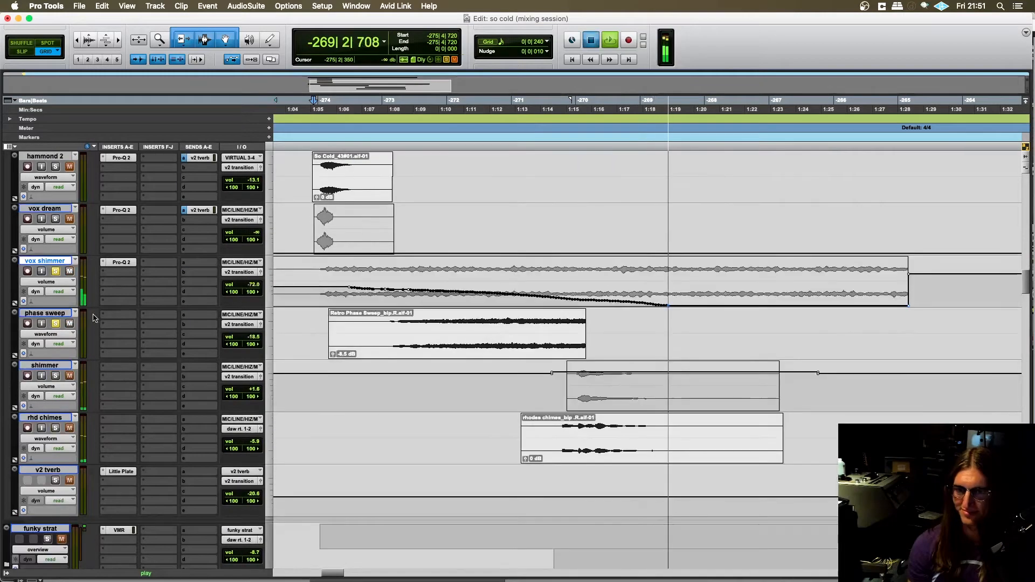
key("space")
left_click(56, 323)
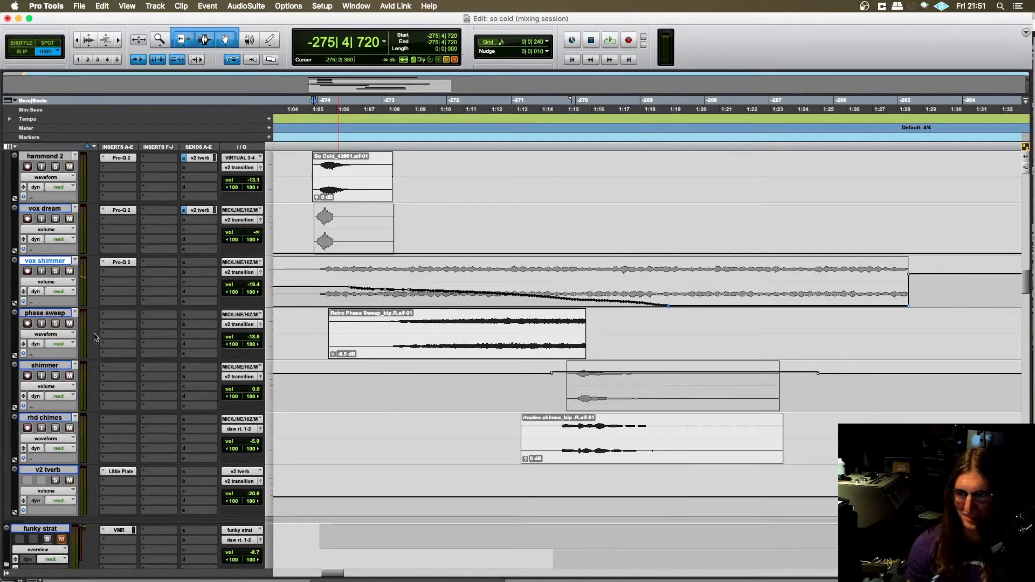
- Solo the shimmer and rhd chimes tracks together with vox shimmer and phase sweep
scroll(425, 386, "right", 2)
left_click(446, 389)
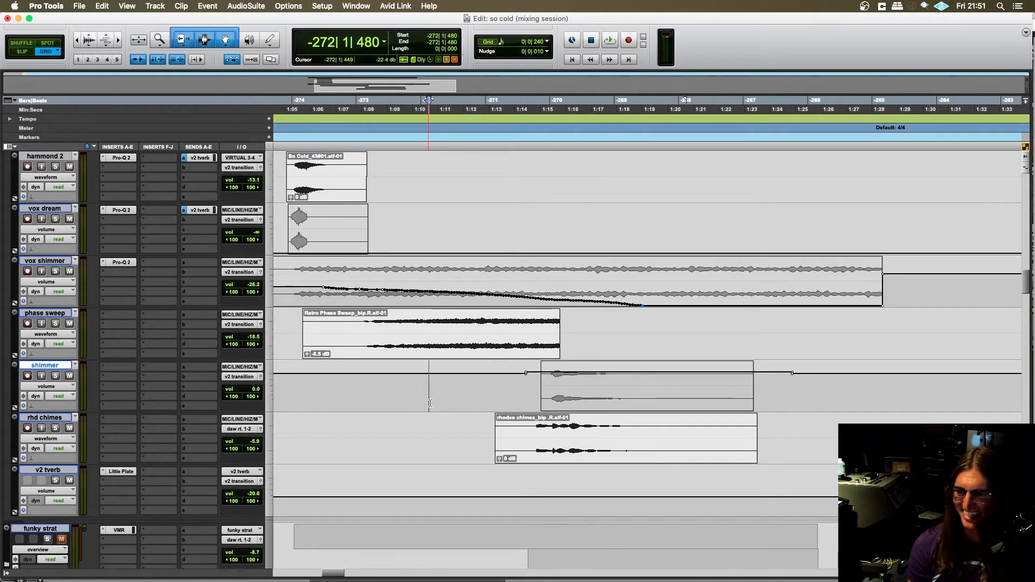
scroll(439, 401, "right", 5)
key("r")
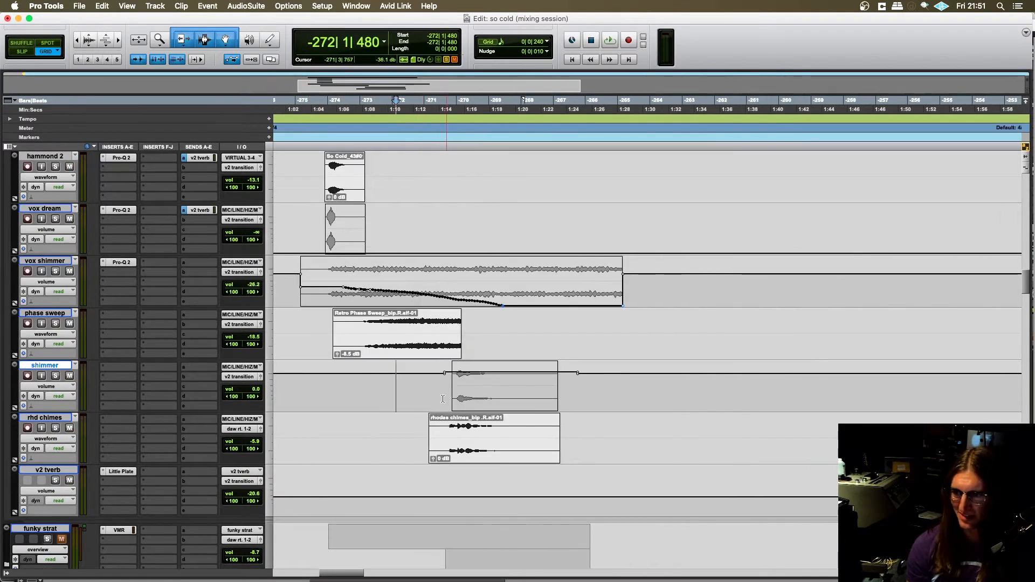
scroll(252, 371, "up", 1)
scroll(219, 376, "down", 1)
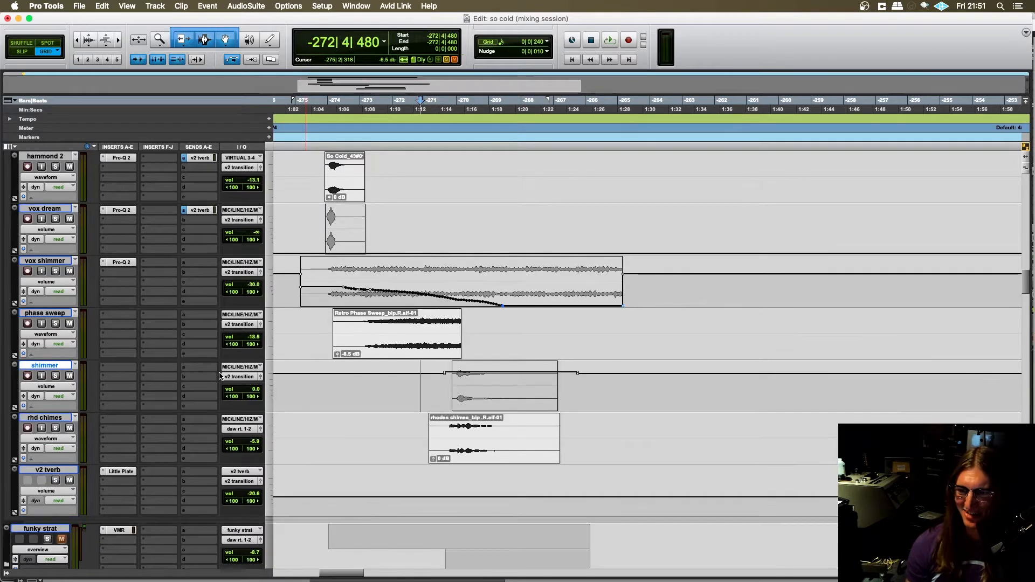
left_click(56, 376)
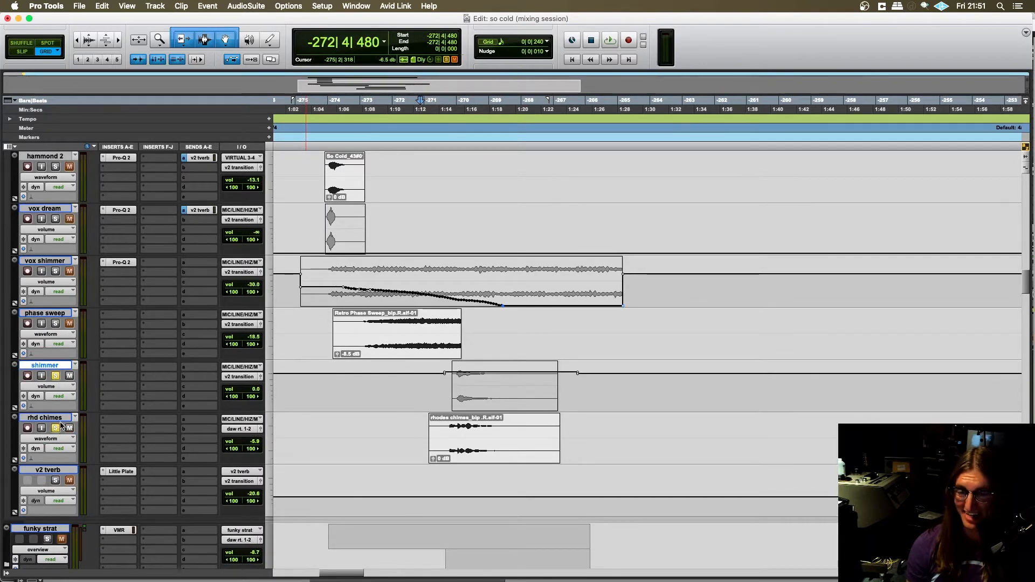
left_click(342, 293)
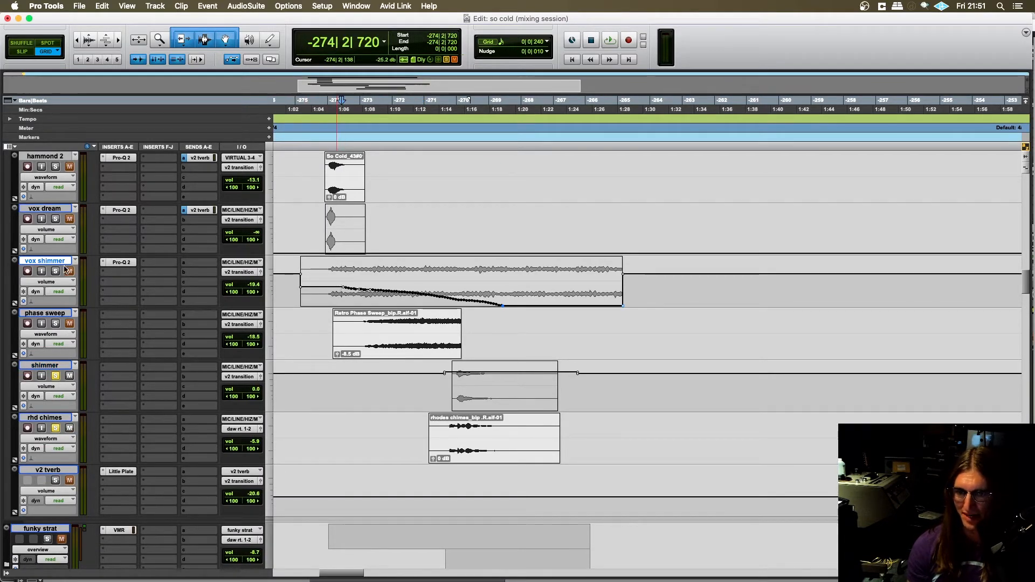
left_click(56, 376, "alt")
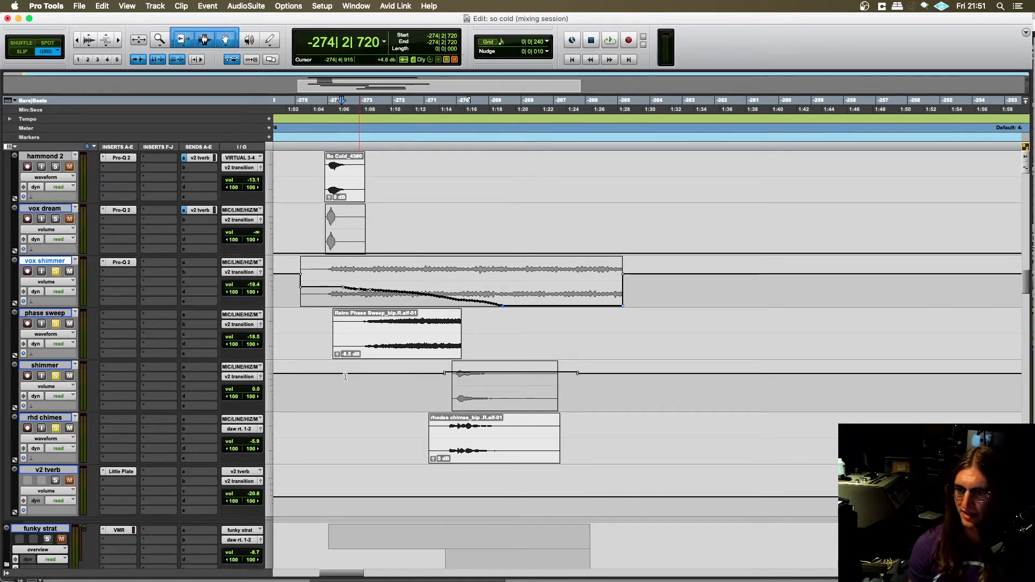
- Play the soloed transition layers from -274|1|240 through the shimmer and rhodes chimes clips, then stop
left_click(328, 388)
key("t")
scroll(443, 412, "right", 7)
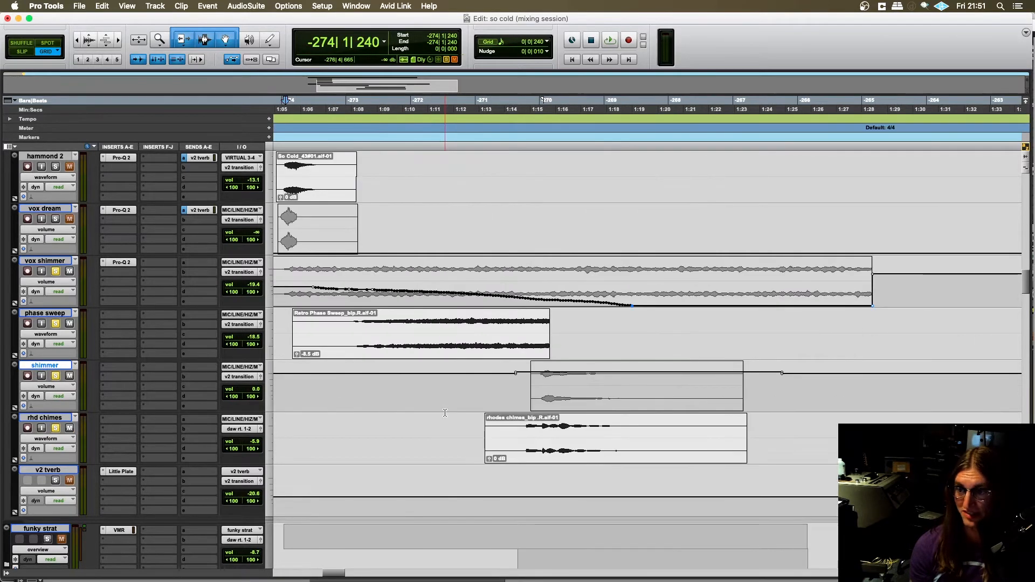
key("space")
scroll(445, 413, "right", 1)
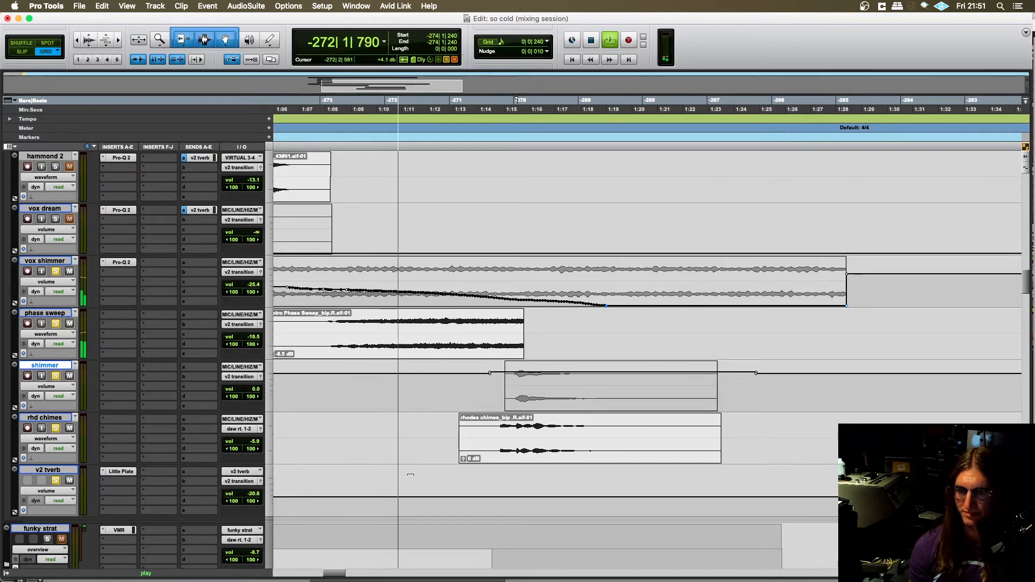
scroll(431, 458, "right", 5)
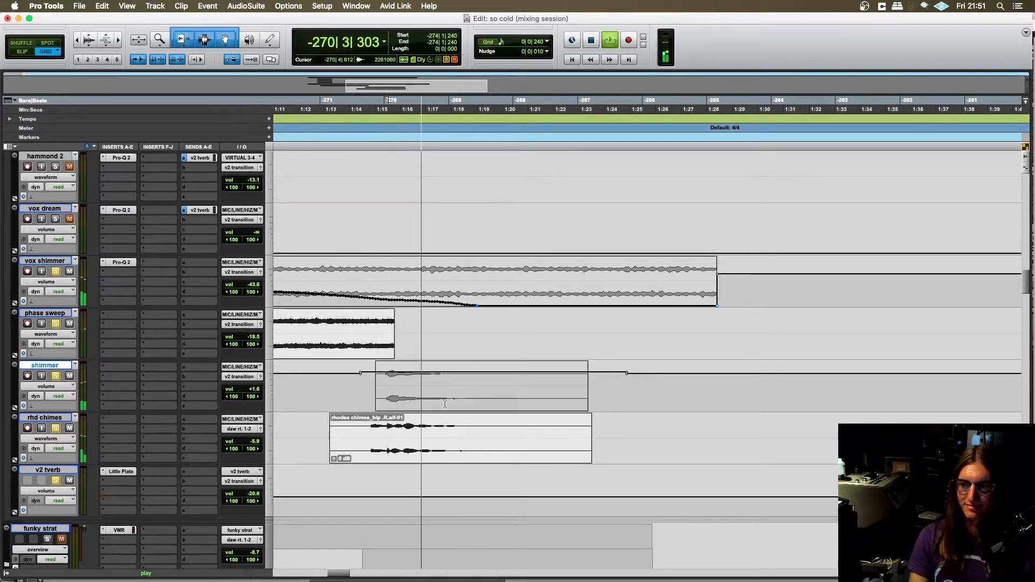
scroll(452, 380, "down", 1)
scroll(452, 380, "up", 1)
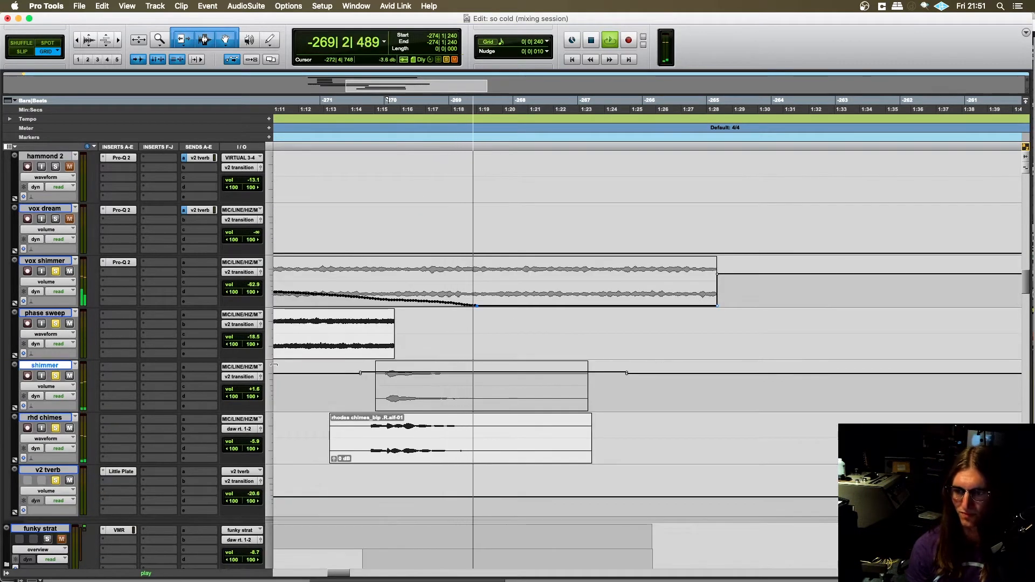
key("space")
- Audition rhd chimes alone from -271|4|000 and add the shimmer track to the solo
left_click(368, 426)
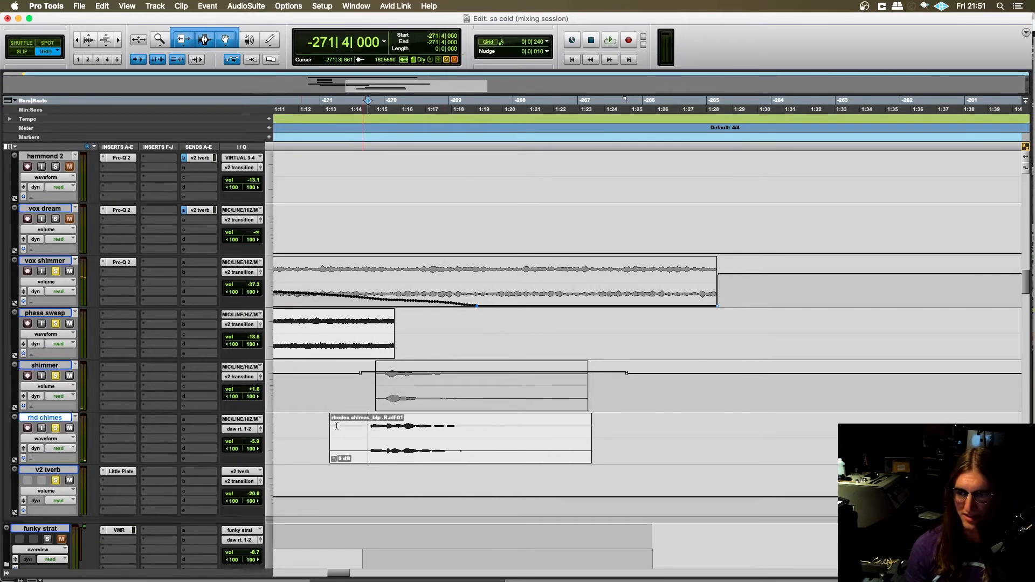
left_click(54, 429, "alt")
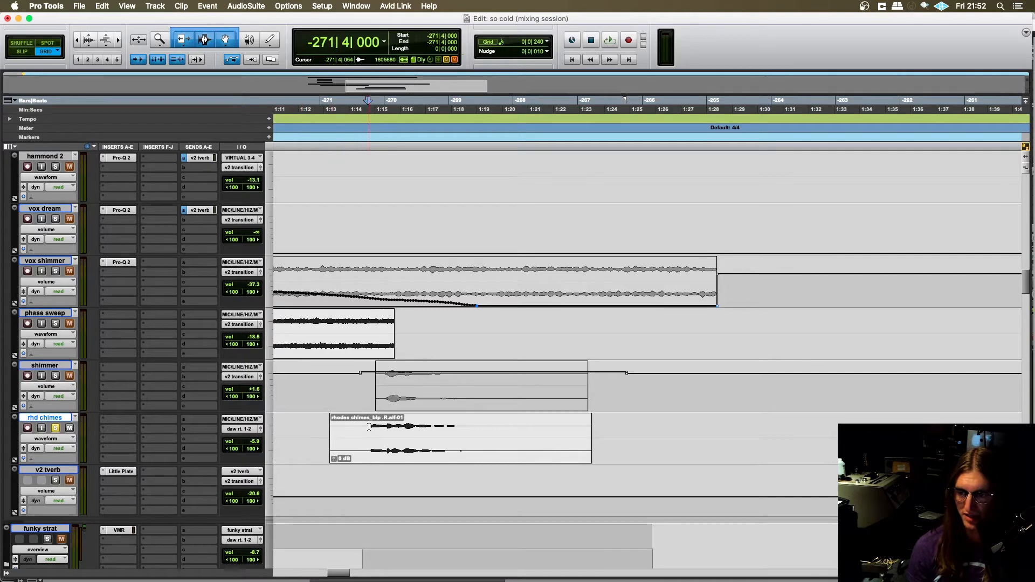
key("space")
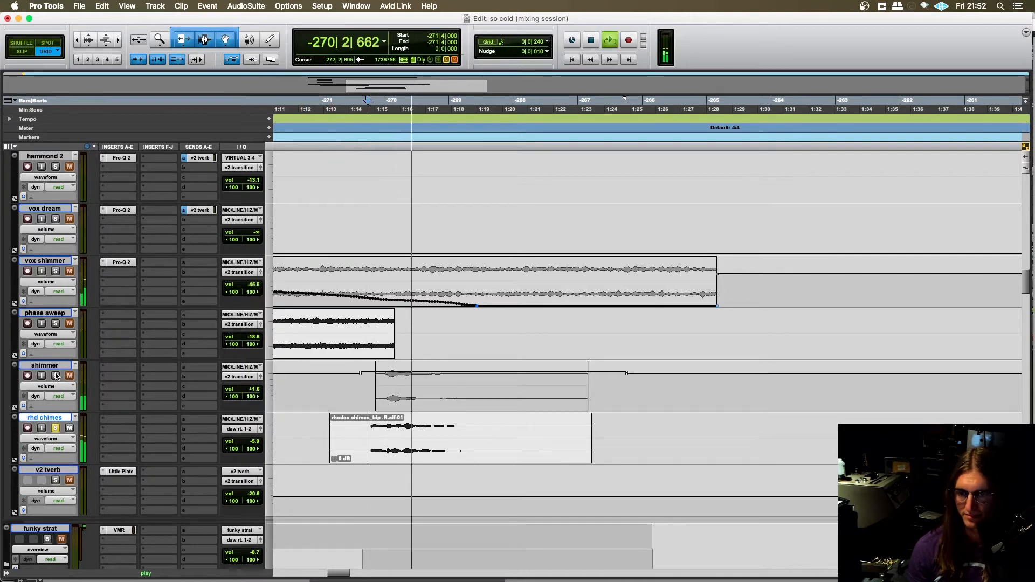
left_click(55, 375)
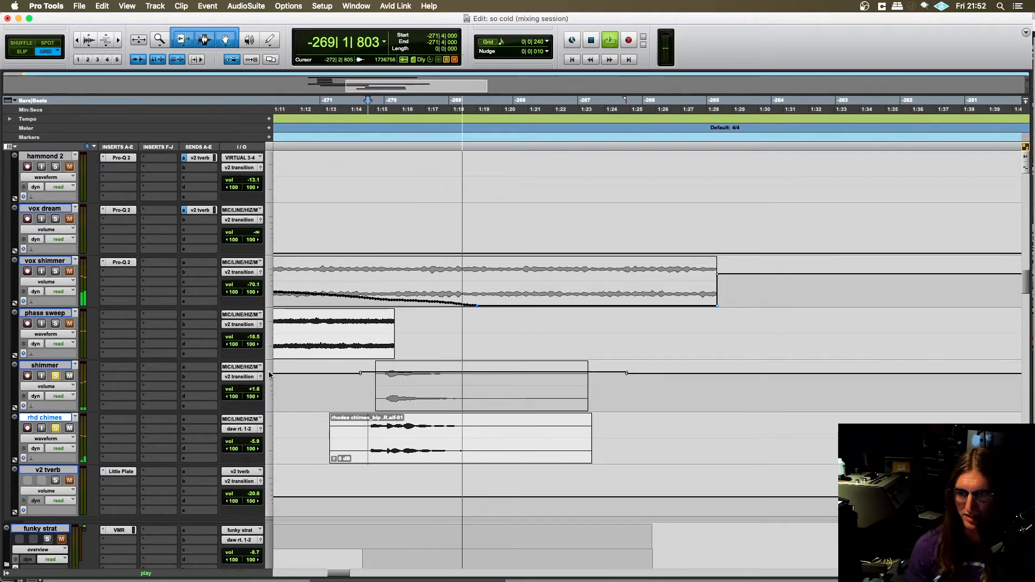
- Play the shimmer layer from -271|3|720, stop playback, and clear the solos on rhd chimes and shimmer
left_click(364, 387)
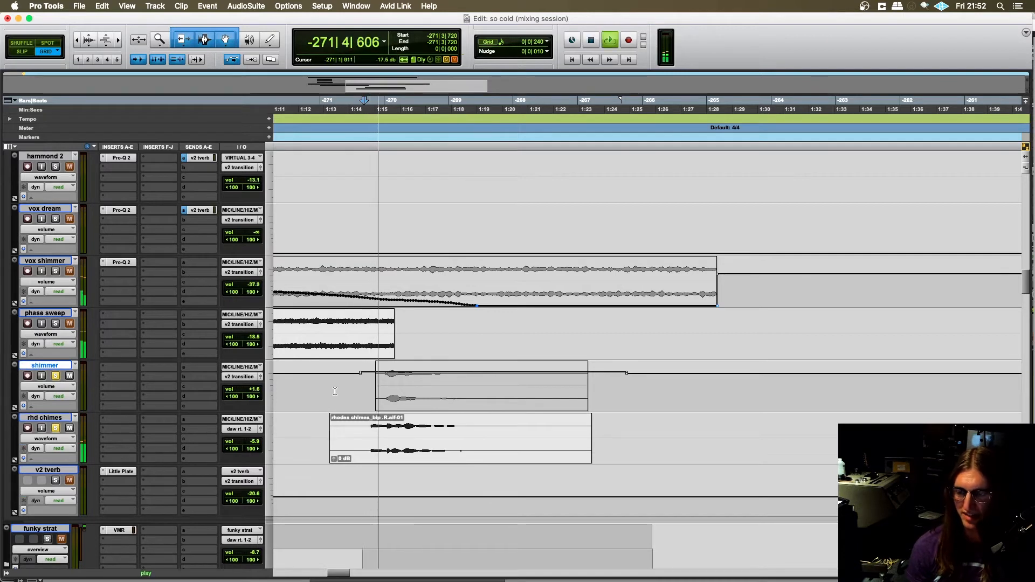
key("space")
left_click(55, 428)
left_click(55, 376)
- Play the transition without any solos from -273|1|480, following it to the shaker and funky strat tracks, and stop
scroll(368, 387, "left", 2)
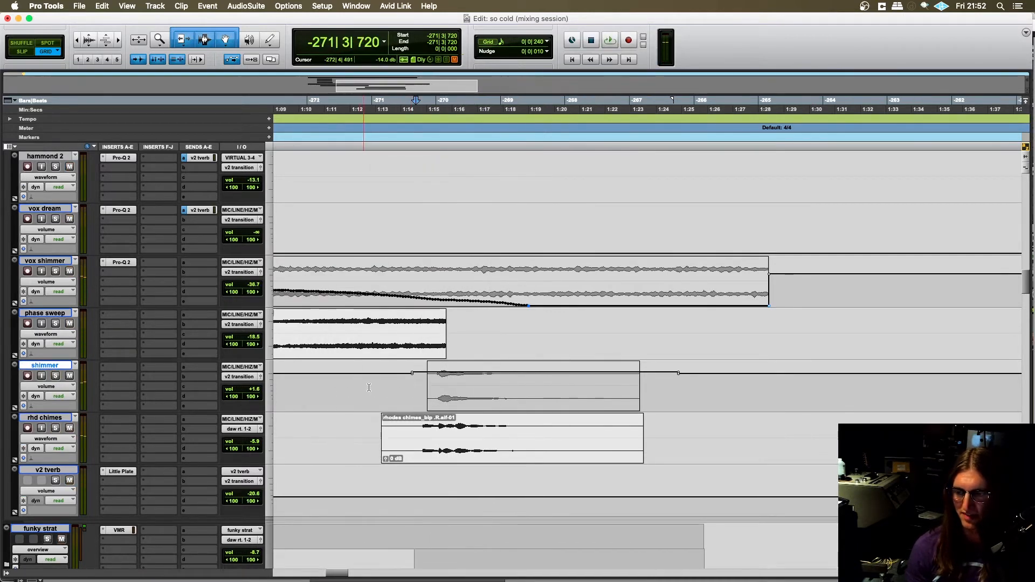
scroll(369, 387, "left", 2)
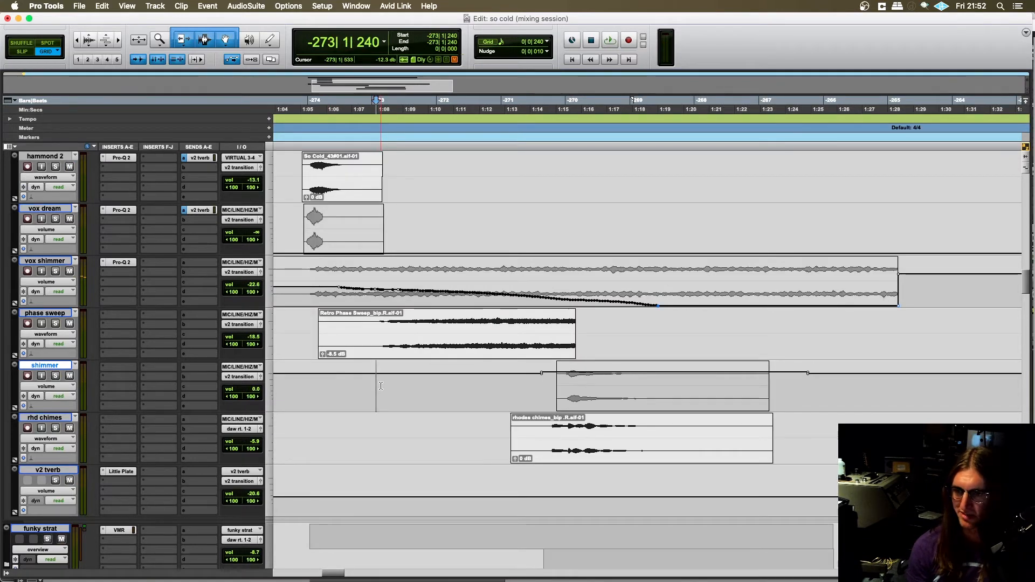
key("r")
scroll(371, 385, "right", 4)
scroll(325, 388, "left", 1)
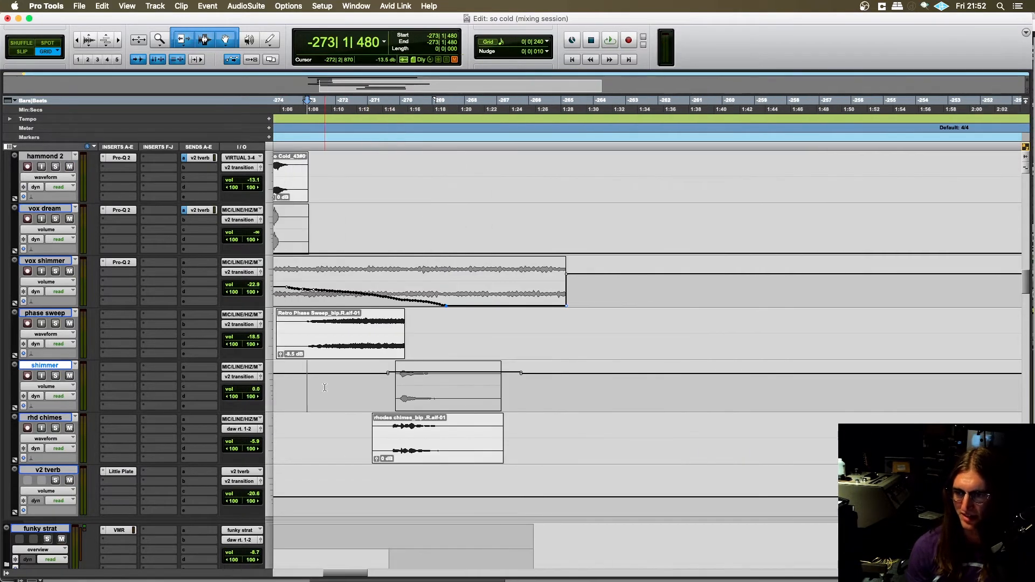
key("t")
key("space")
scroll(402, 392, "right", 4)
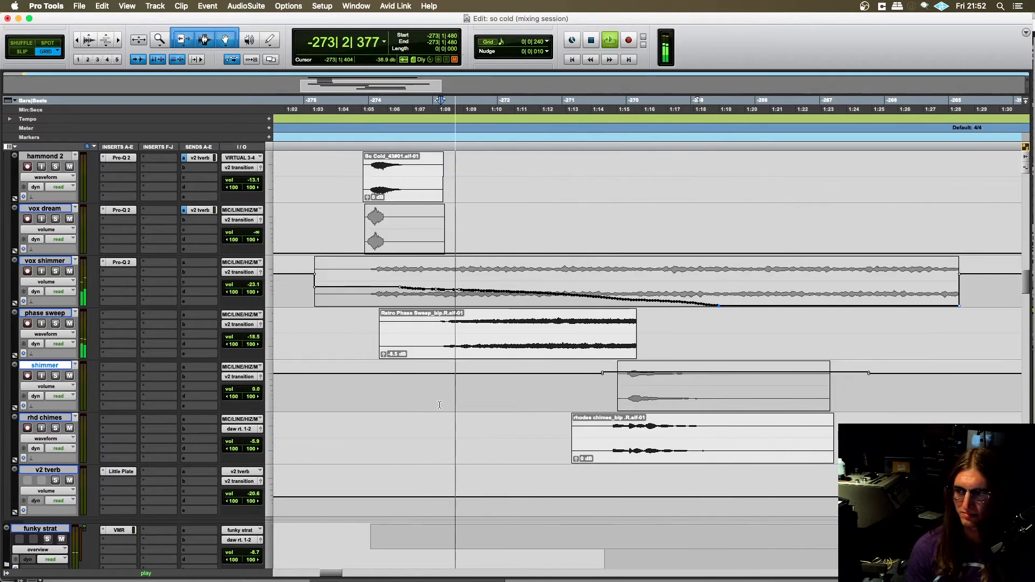
scroll(442, 406, "right", 2)
scroll(445, 409, "left", 1)
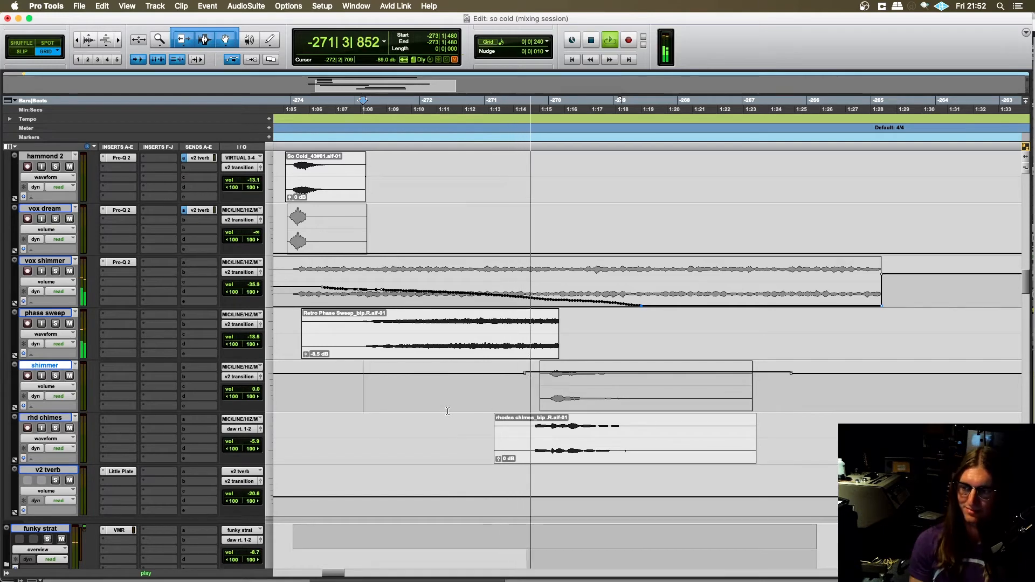
scroll(444, 407, "down", 5)
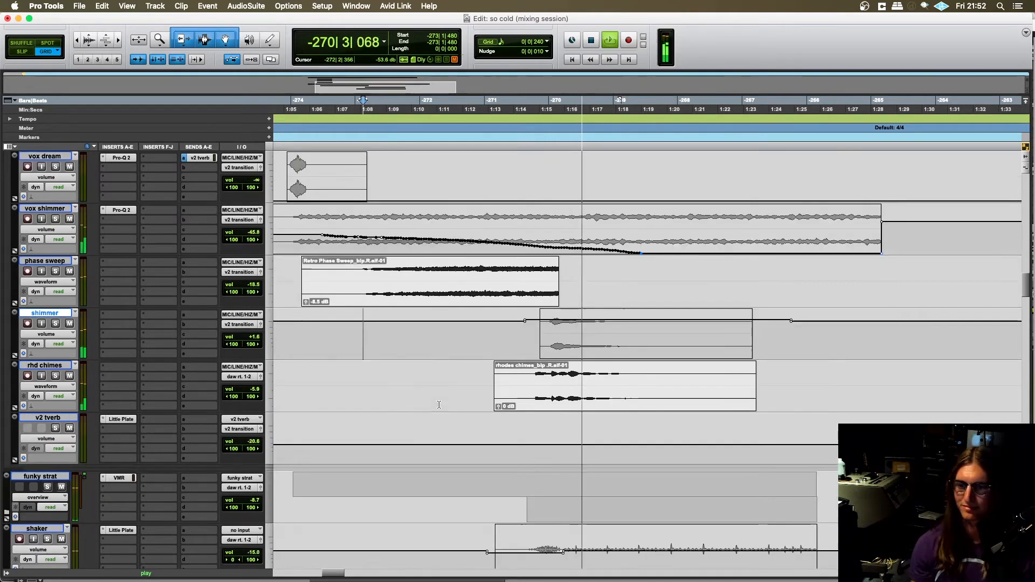
scroll(434, 386, "up", 2)
scroll(434, 386, "down", 2)
scroll(399, 392, "right", 3)
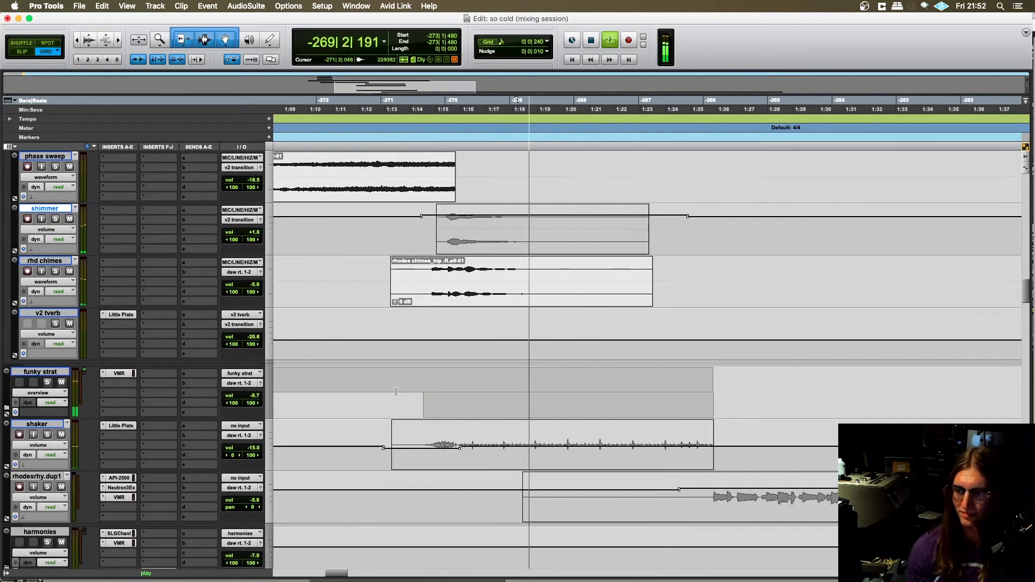
key("space")
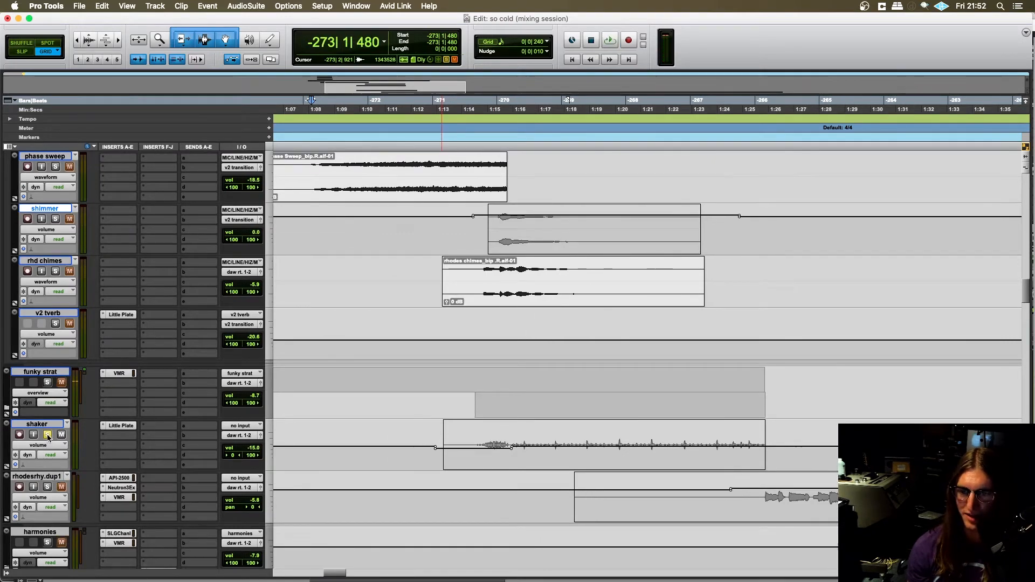
- Solo the shaker, rhd chimes, shimmer, phase sweep and vox shimmer tracks together
scroll(151, 404, "up", 5)
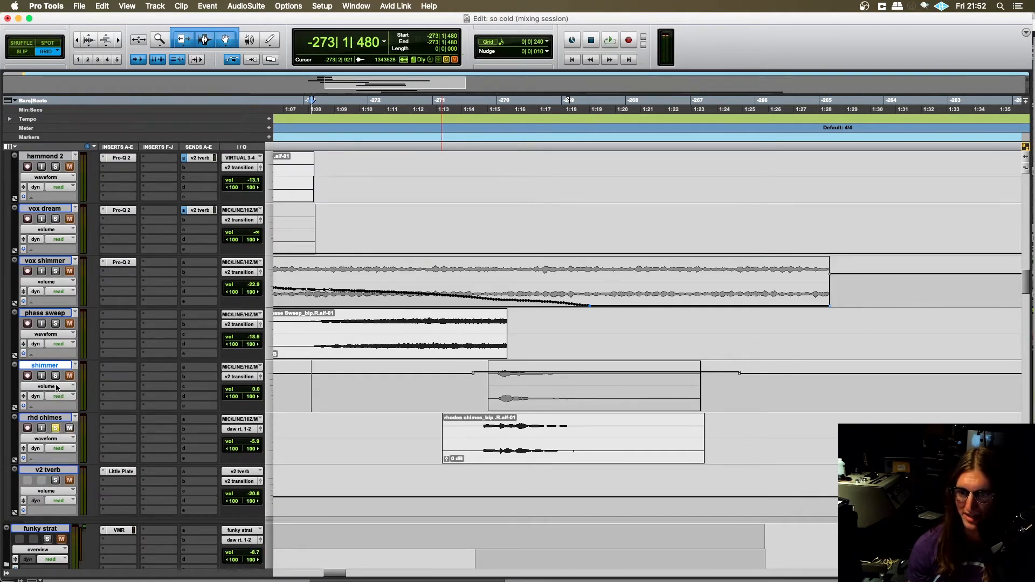
left_click(56, 323)
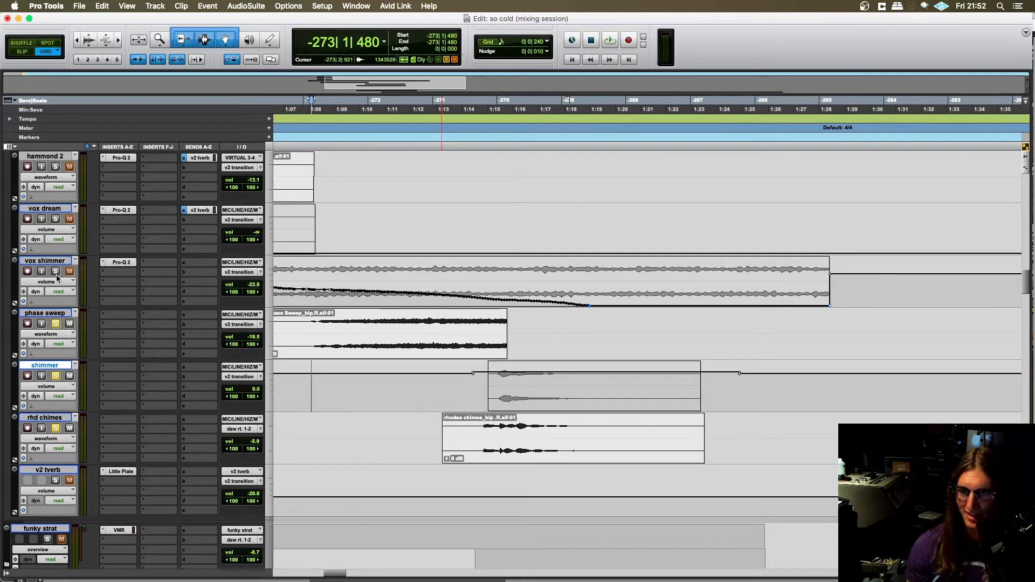
key("r")
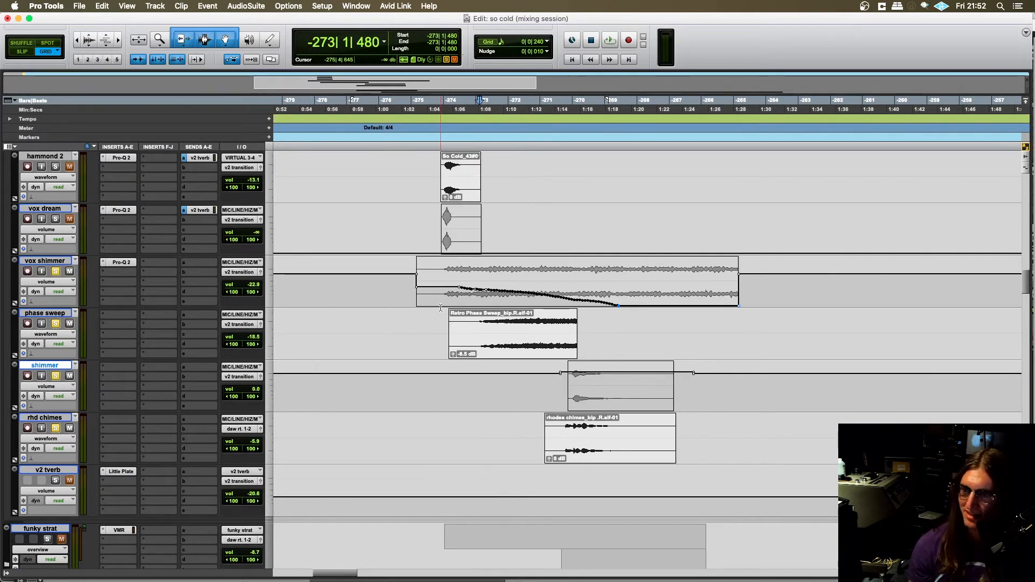
- Play the soloed transition layers with the shaker from -275|4|720 and follow playback down to the shaker clip
left_click(441, 308)
scroll(443, 345, "right", 3)
scroll(445, 373, "right", 2)
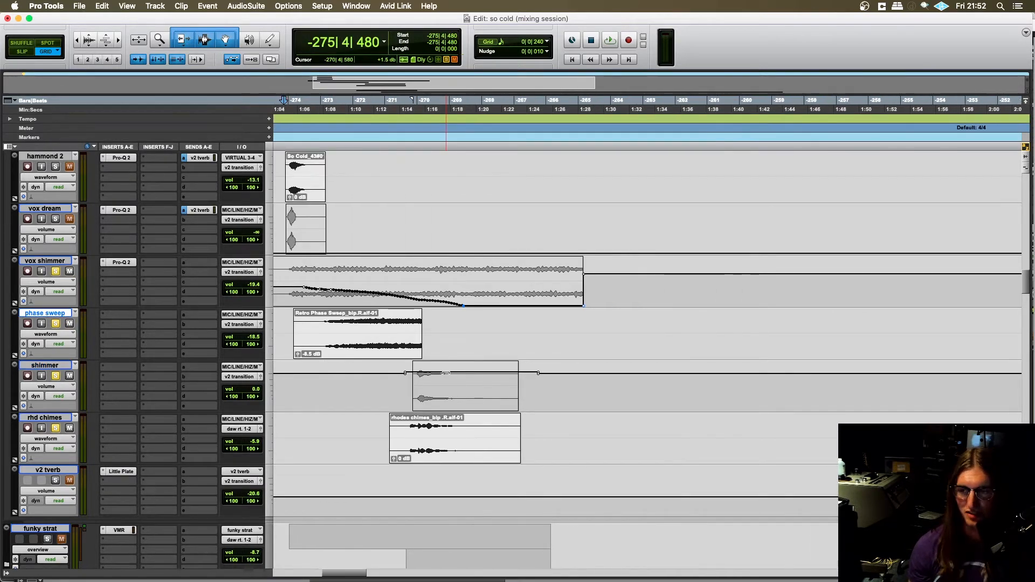
scroll(356, 319, "down", 1)
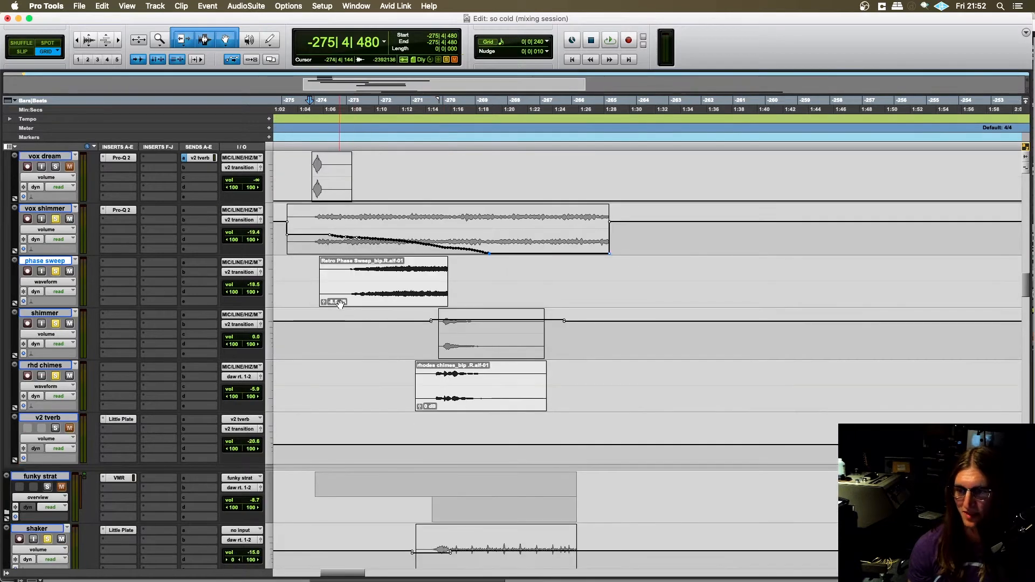
key("space")
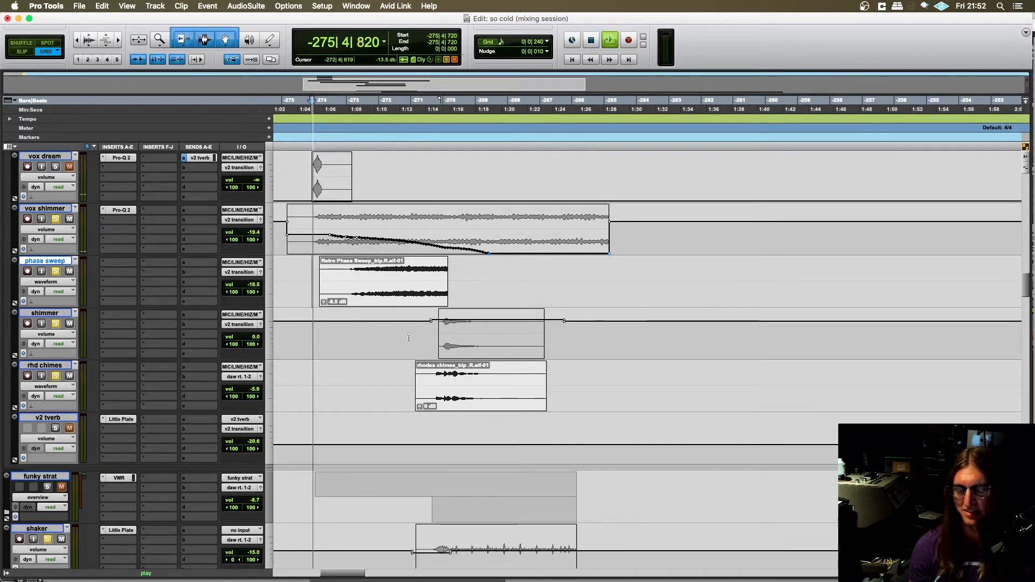
scroll(377, 334, "down", 3)
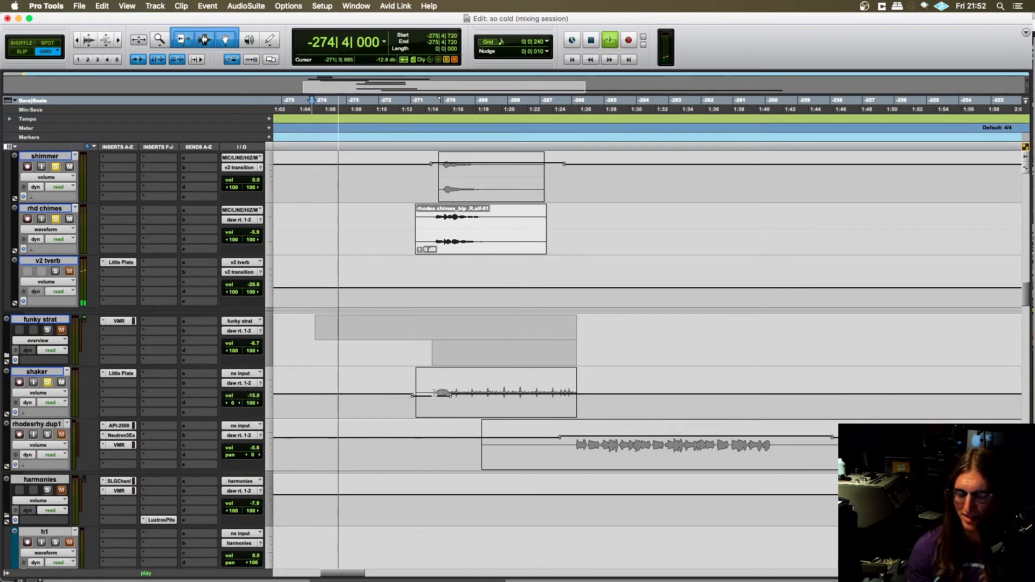
key("t")
scroll(445, 401, "right", 9)
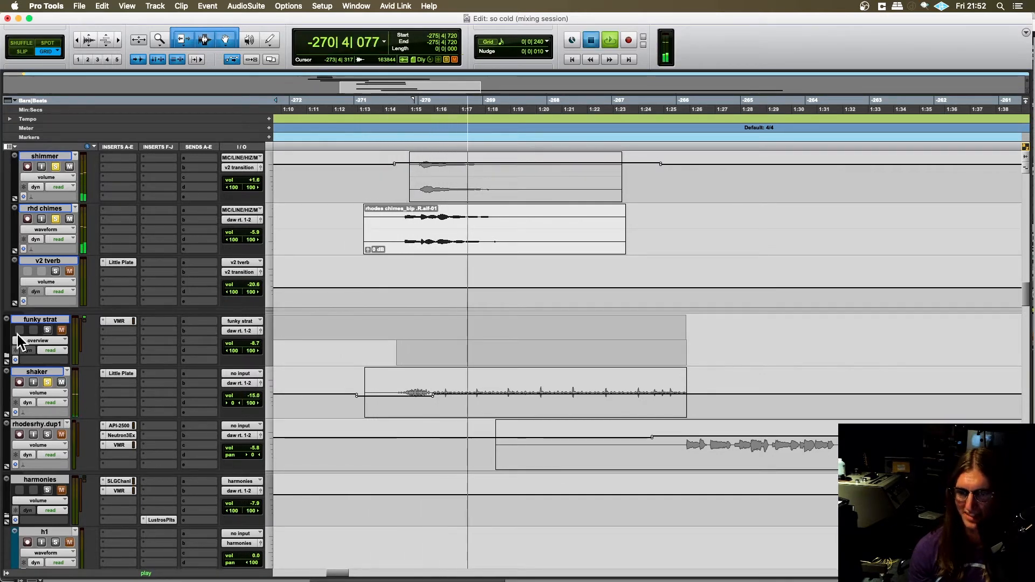
- Stop playback and expand the funky strat folder to view its two guitar tracks and the funk verb
key("space")
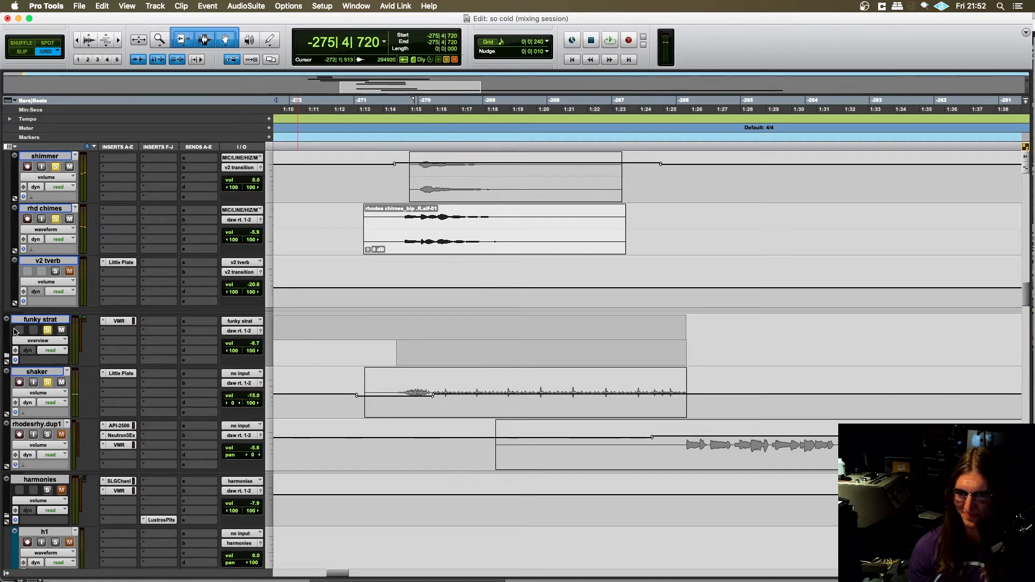
left_click(9, 357)
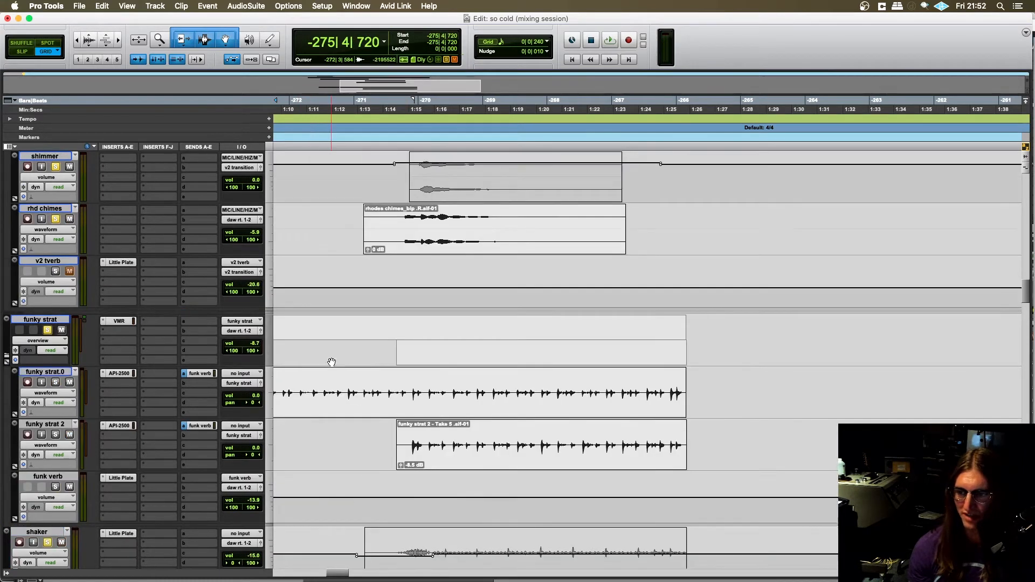
key("r")
scroll(411, 373, "left", 1)
scroll(411, 373, "right", 1)
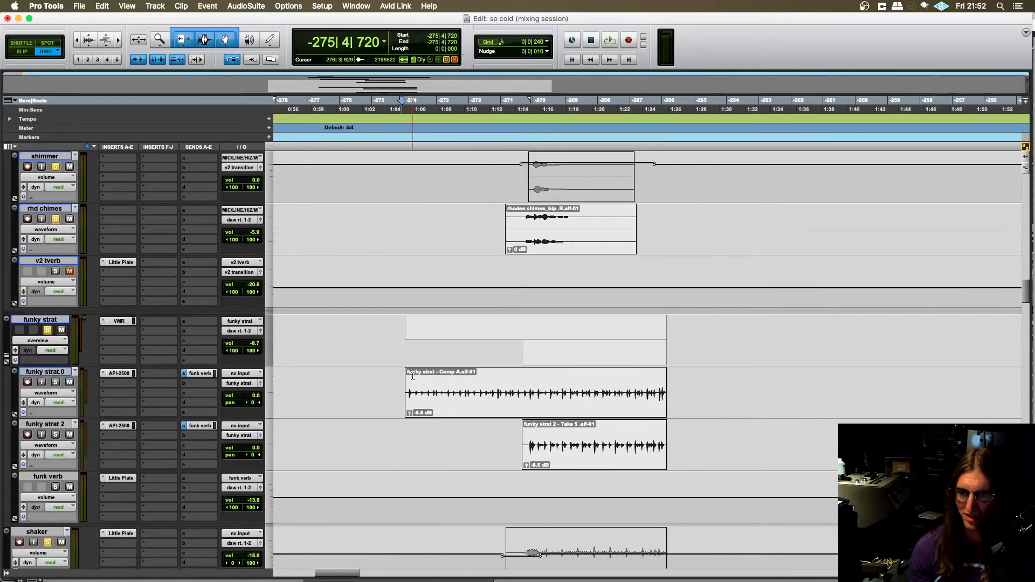
scroll(412, 366, "up", 1)
scroll(415, 364, "right", 1)
scroll(415, 364, "down", 3)
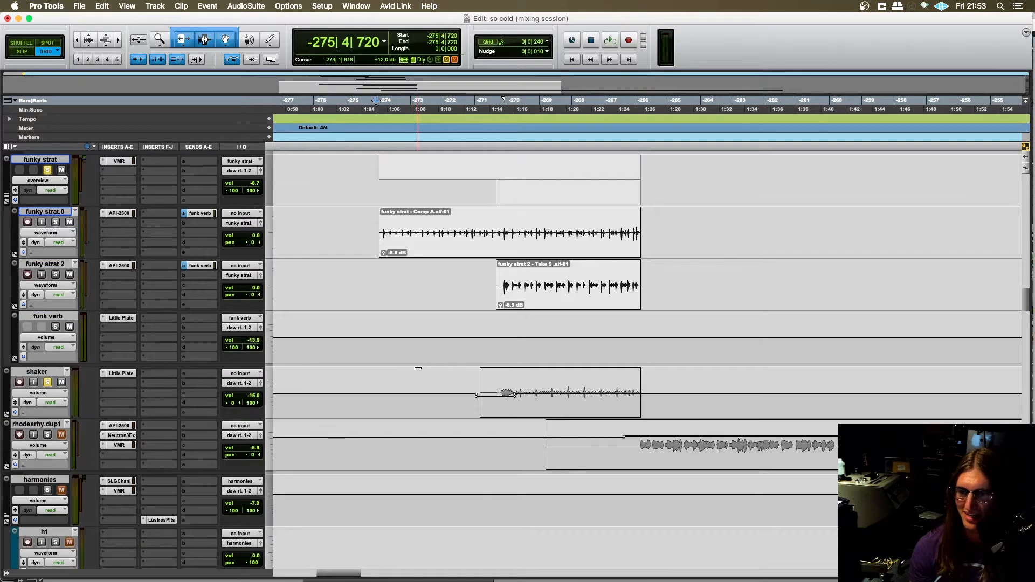
scroll(415, 364, "up", 1)
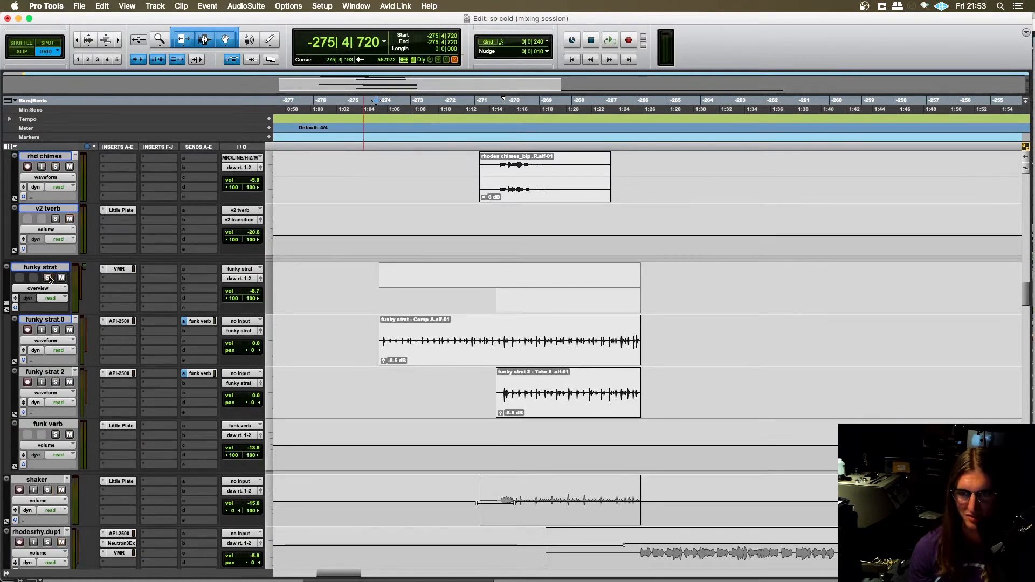
- Clear the solos and set the playback start at -275|4|000, just ahead of the funky strat Comp A clip
left_click(363, 327)
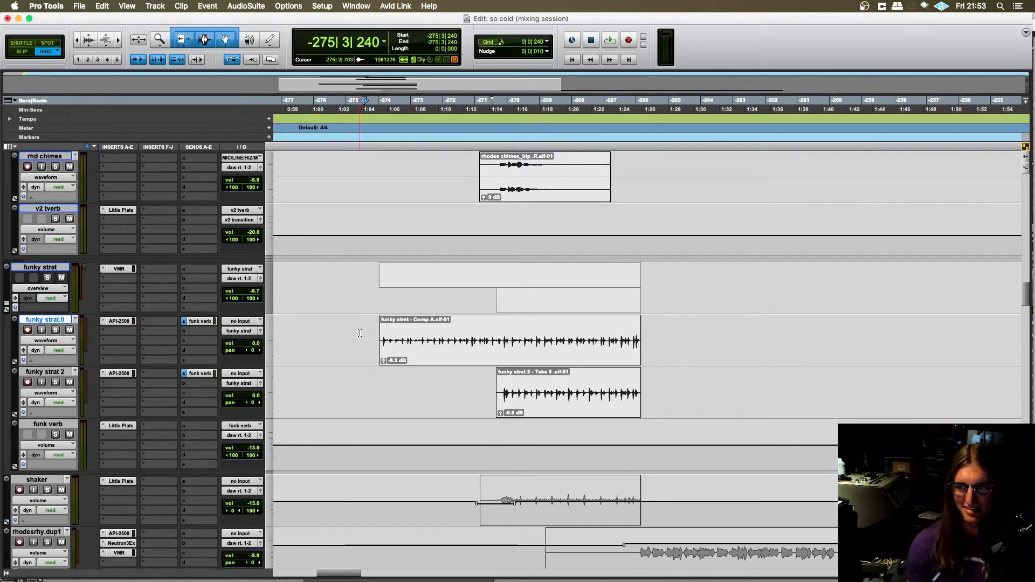
key("t")
scroll(381, 351, "right", 6)
key("r")
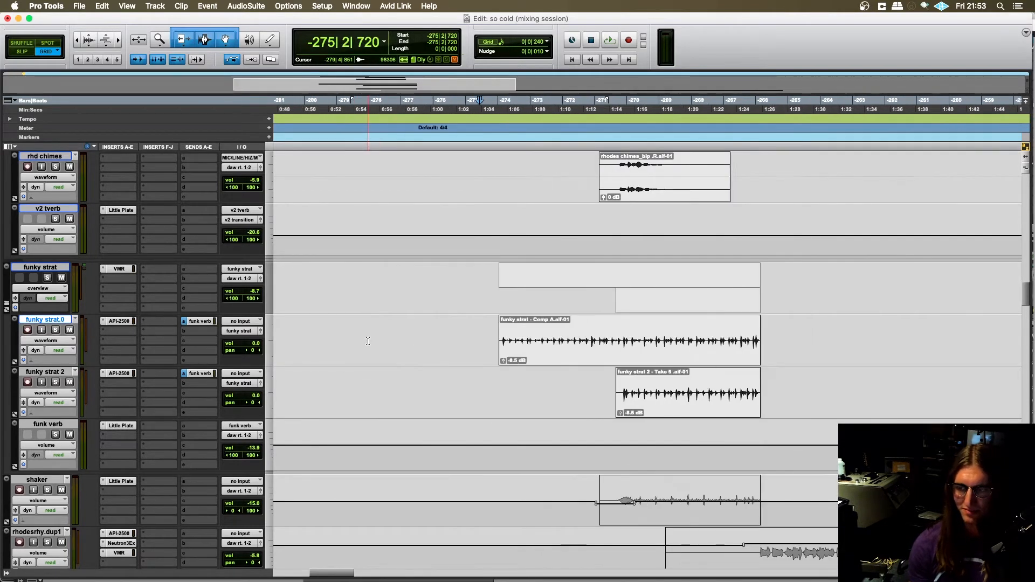
scroll(395, 347, "right", 2)
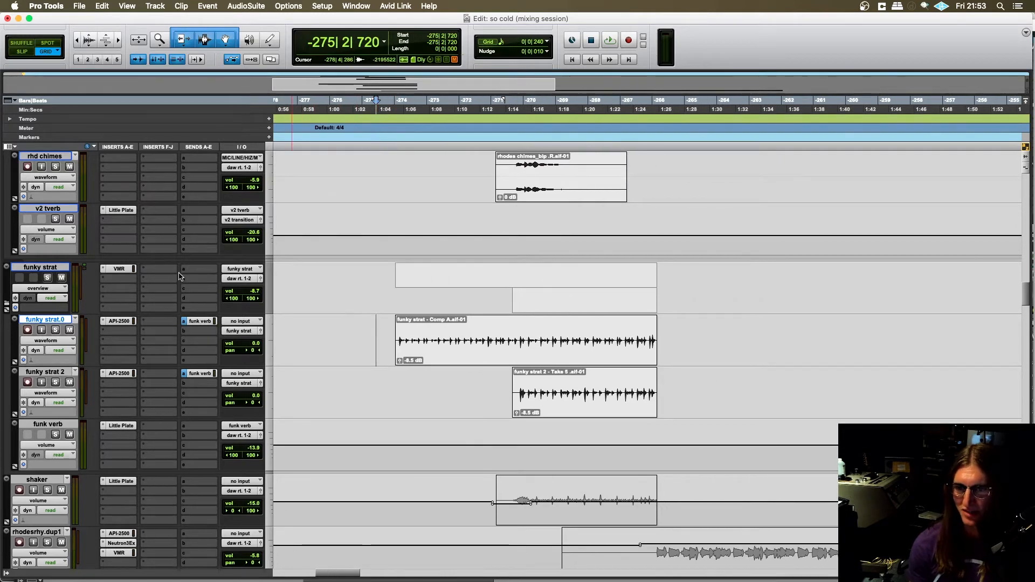
left_click(378, 280)
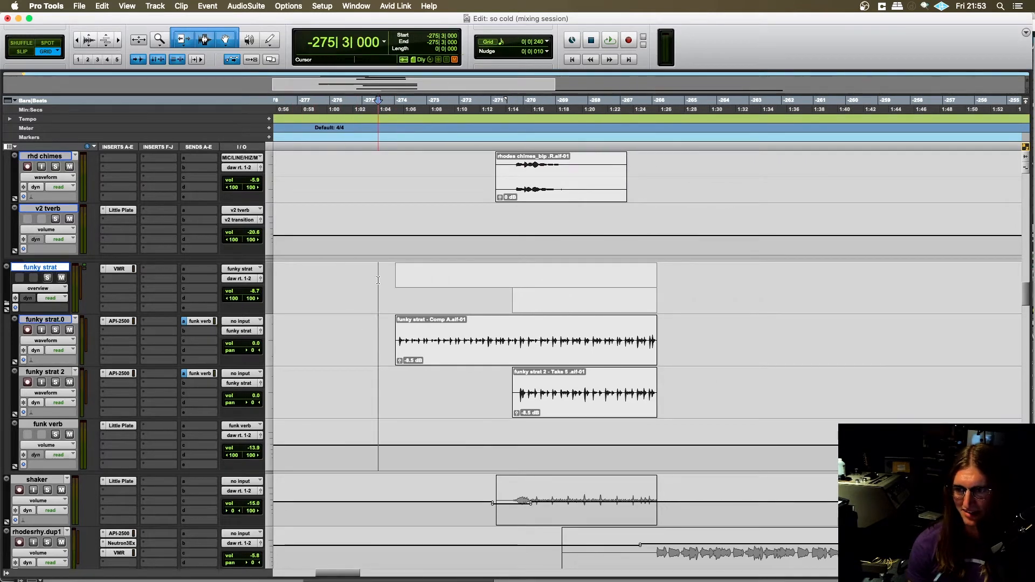
left_click(387, 326)
- Play funky strat.0 in solo from -275|4|720, add the funk verb to the solo, and stop playback
left_click(57, 329)
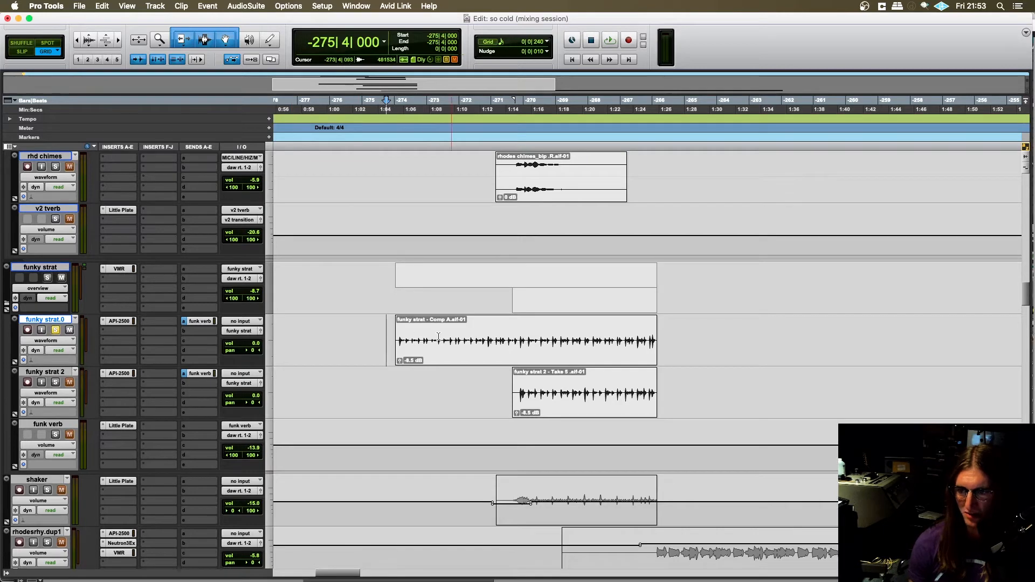
key("space")
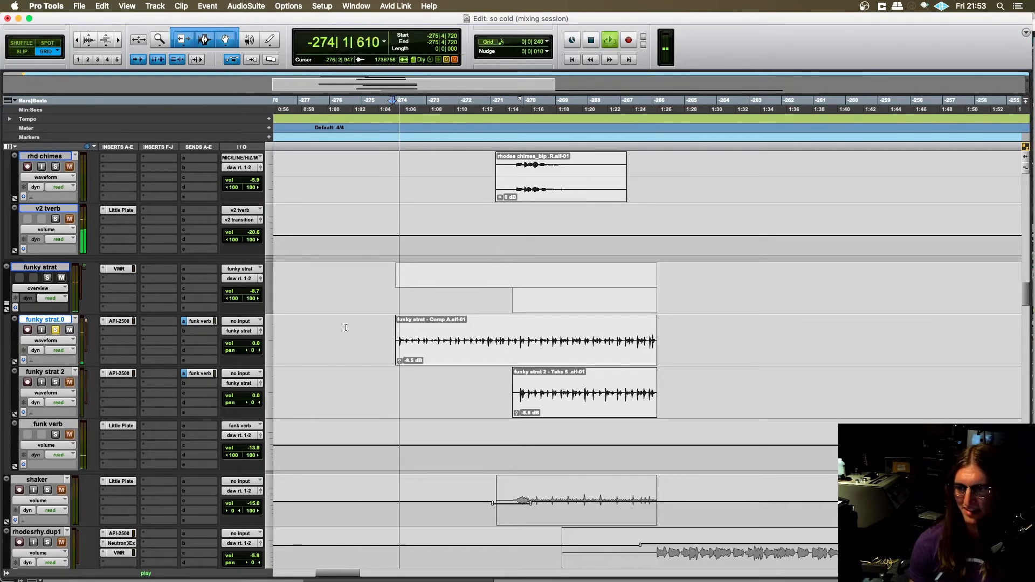
left_click(55, 434)
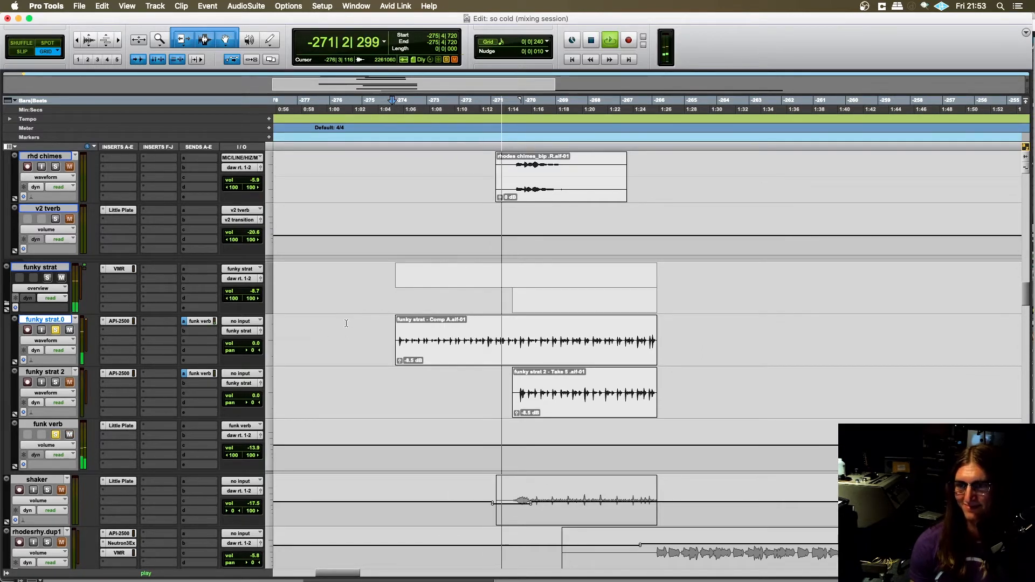
key("space")
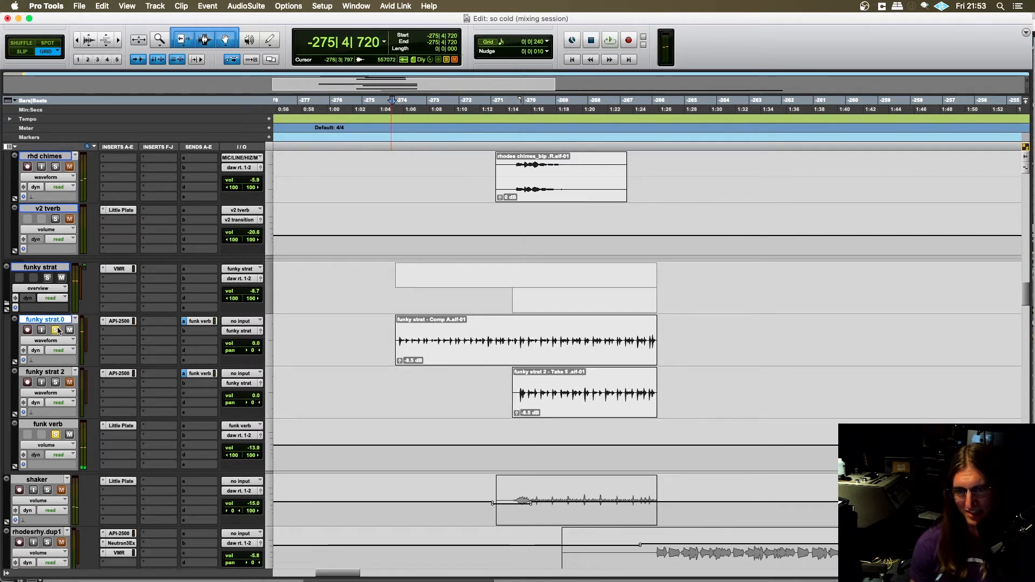
- Clear the solos and play the full mix from -276|1|000 through the funky strat entry, viewing the tracks from shimmer to harmonies
scroll(410, 312, "up", 2)
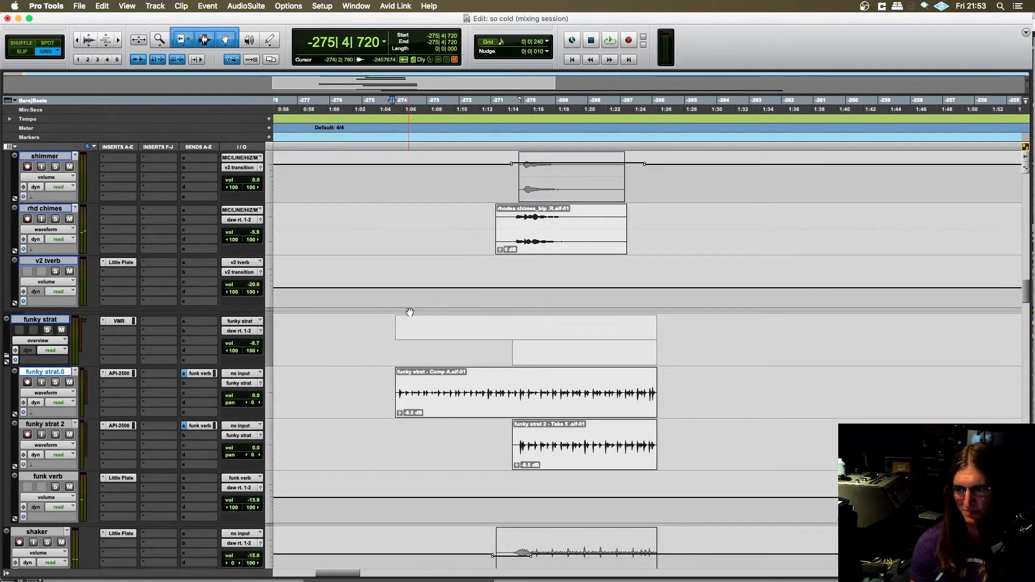
left_click(387, 336)
scroll(334, 345, "right", 2)
left_click(318, 344)
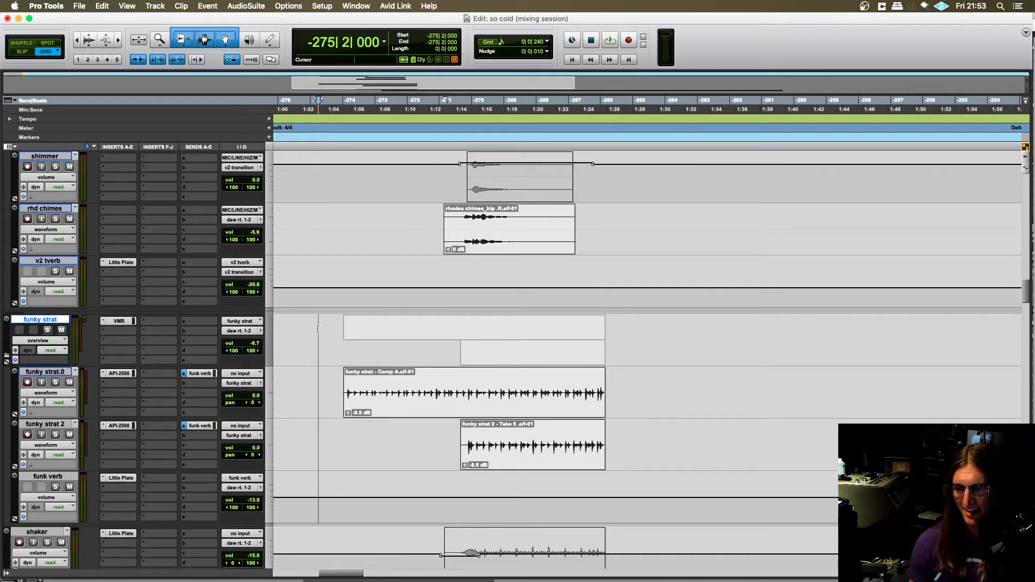
scroll(339, 340, "left", 1)
left_click(326, 328)
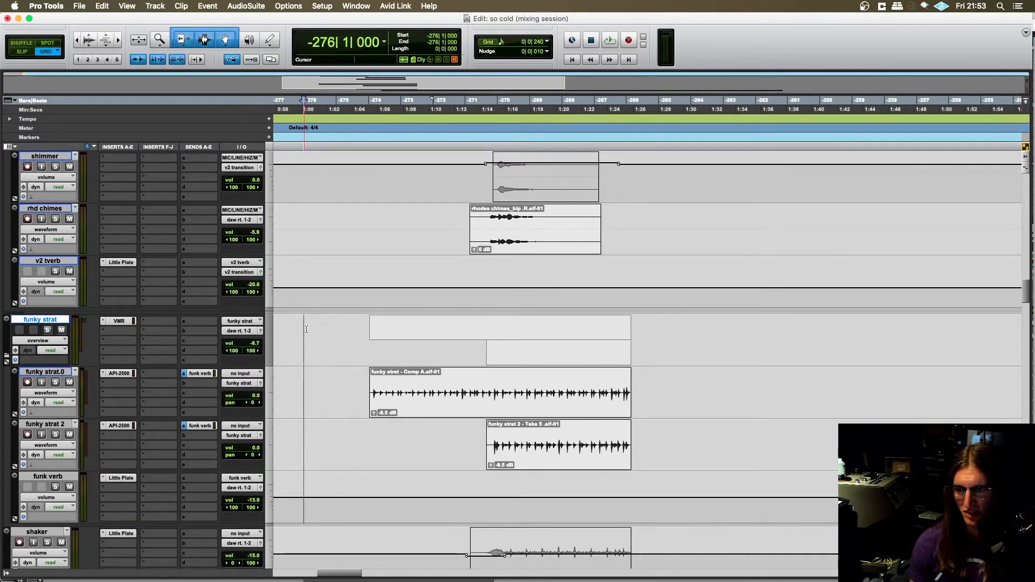
key("space")
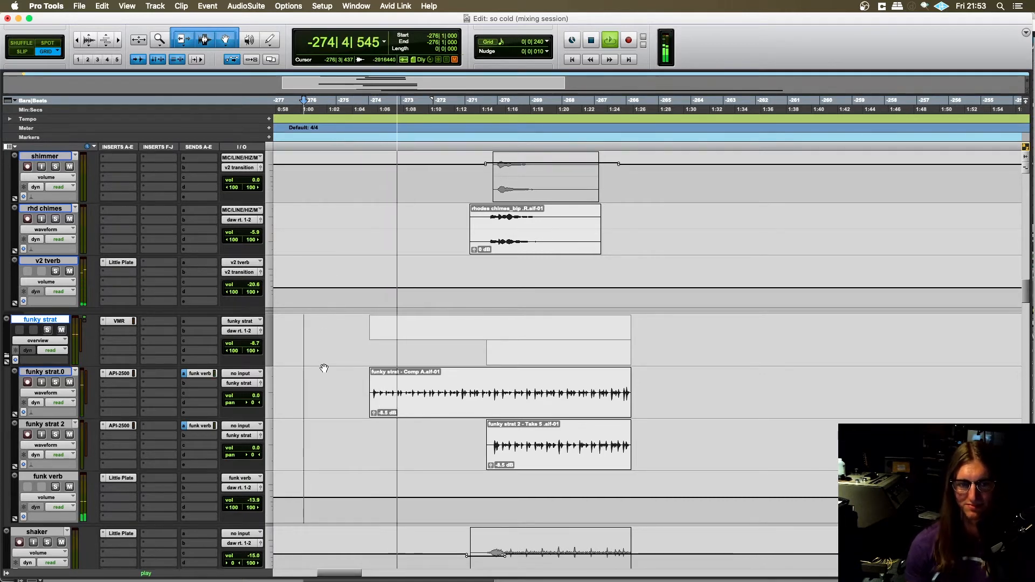
scroll(326, 368, "down", 3)
scroll(326, 367, "up", 2)
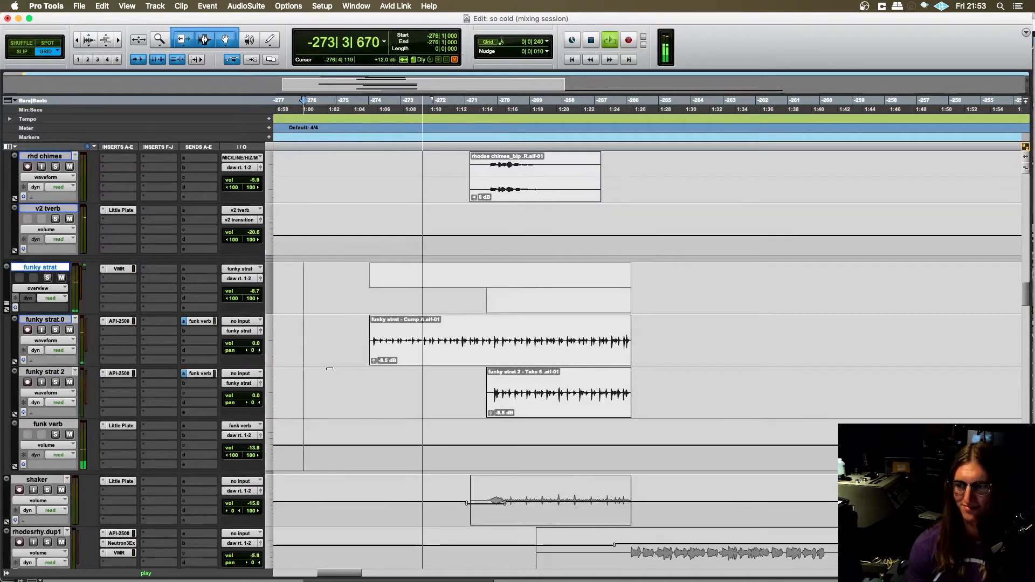
scroll(331, 364, "down", 2)
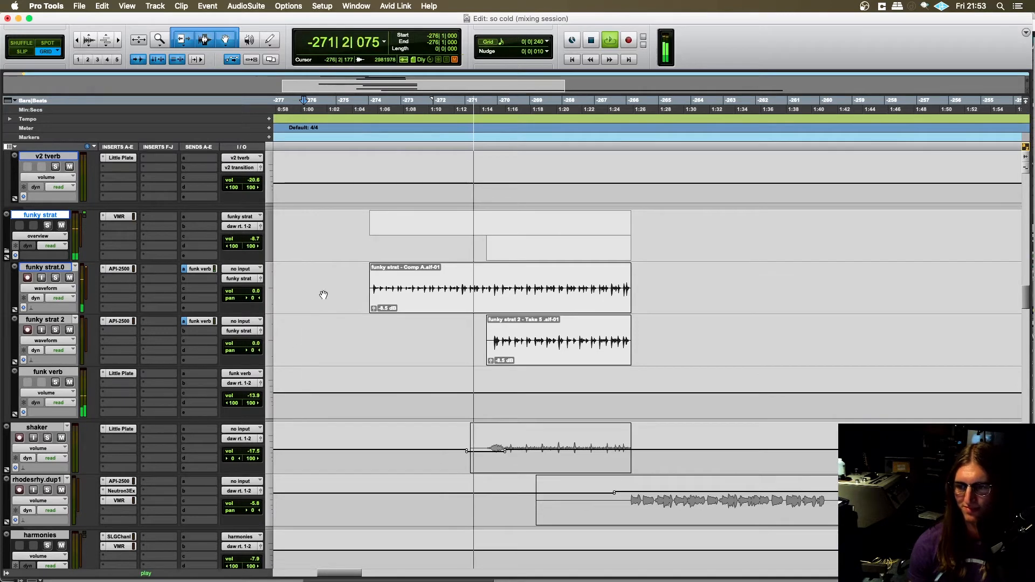
- Stop playback, set the start at -275|4|720 on funky strat.0, and examine the funky strat clips alongside the surrounding tracks
left_click(375, 307)
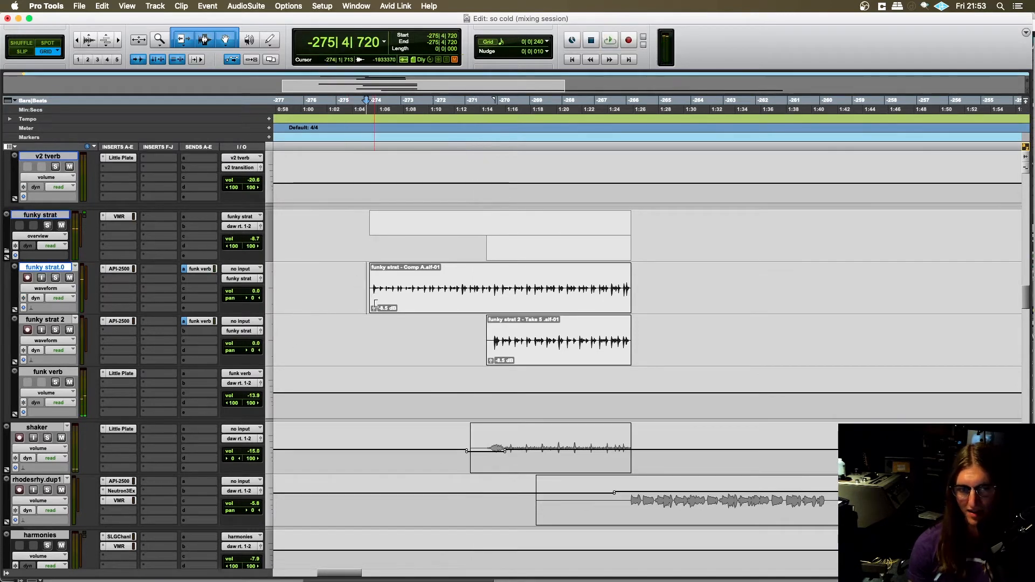
scroll(372, 318, "down", 2)
scroll(367, 326, "up", 4)
scroll(363, 333, "down", 2)
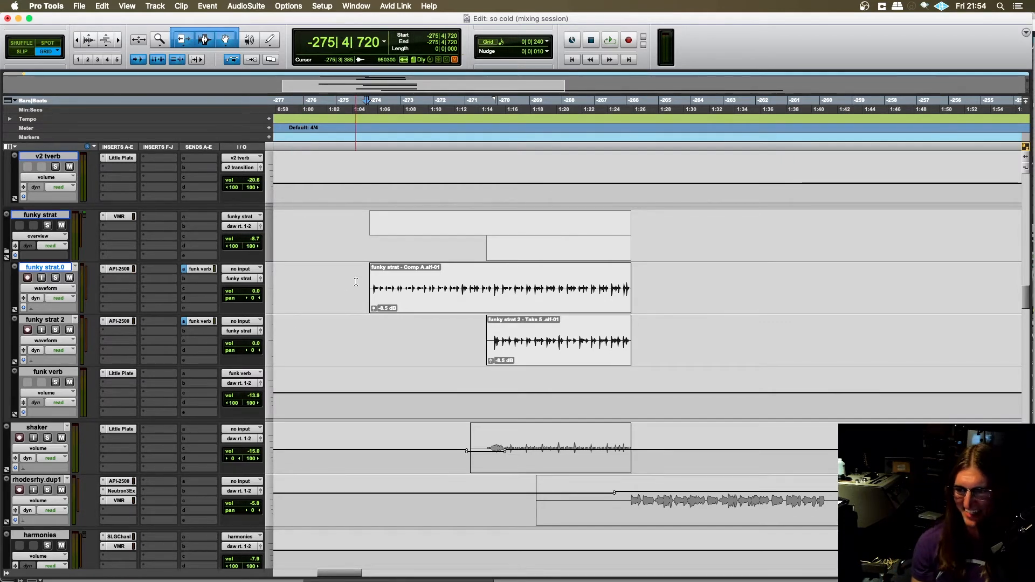
key("super+bracketright")
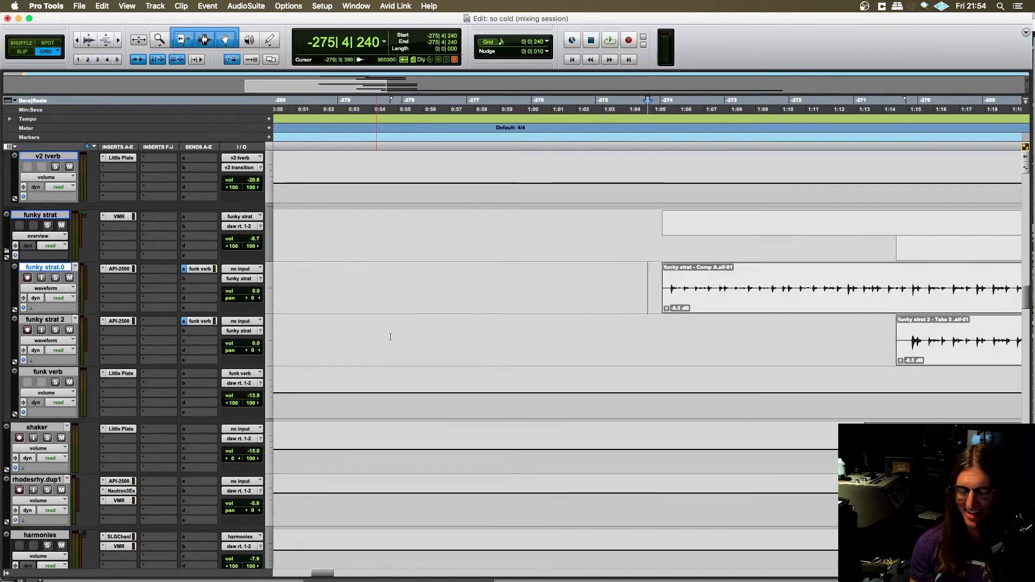
key("super+bracketleft")
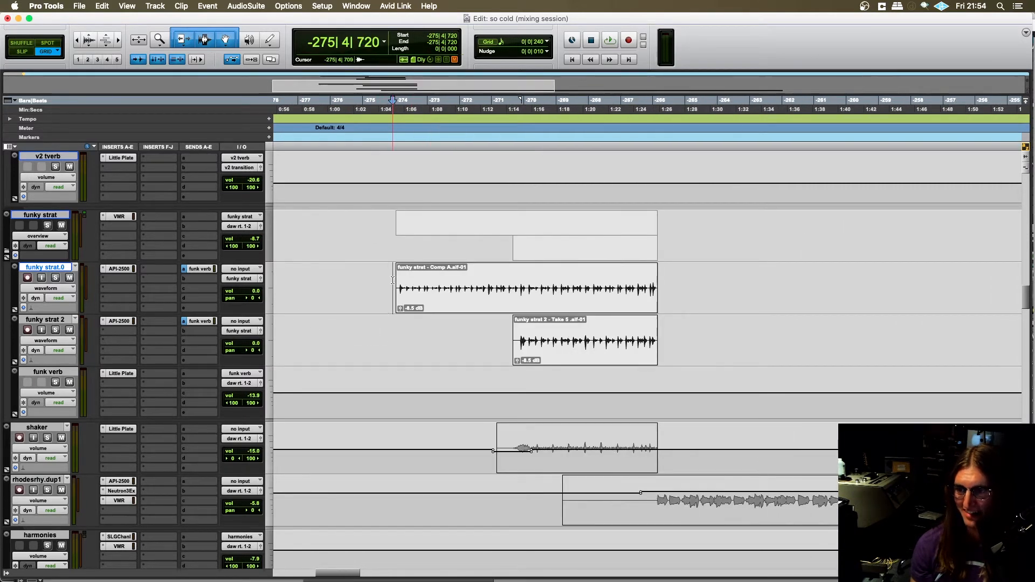
scroll(415, 345, "right", 3)
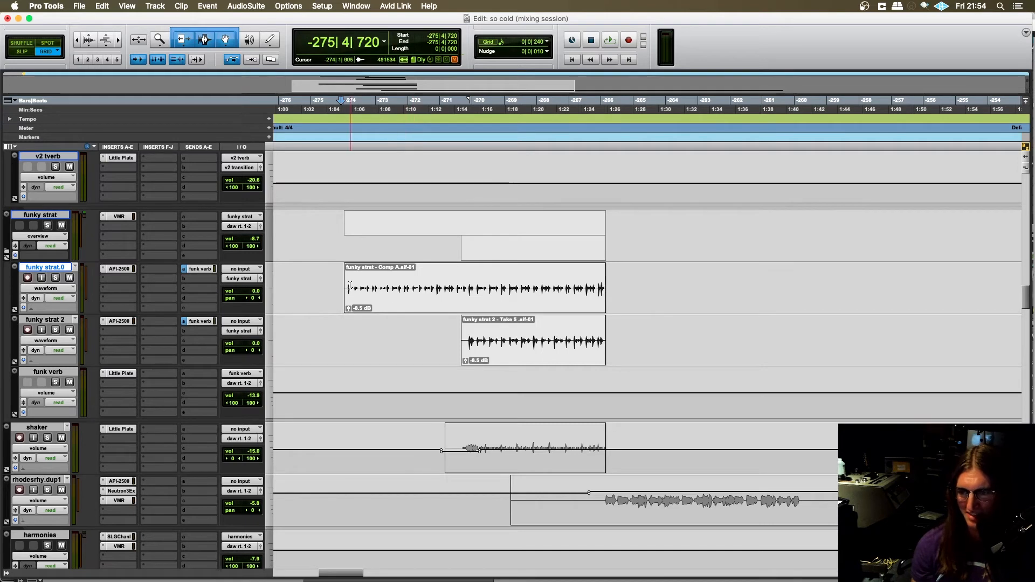
scroll(148, 339, "up", 2)
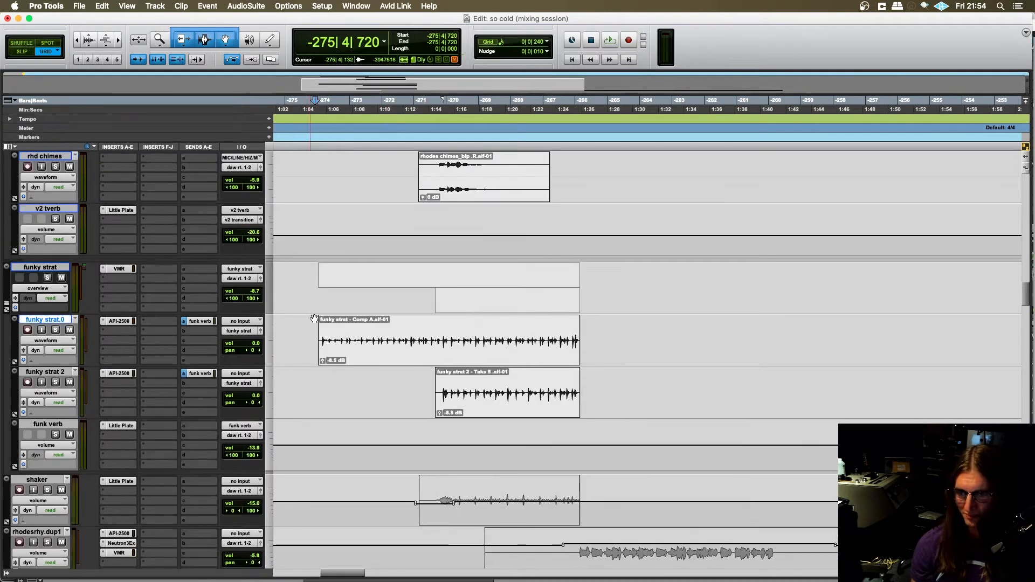
- Open the API-2500 compressor on funky strat.0 and play the track in solo from -275|4|720
left_click(120, 321)
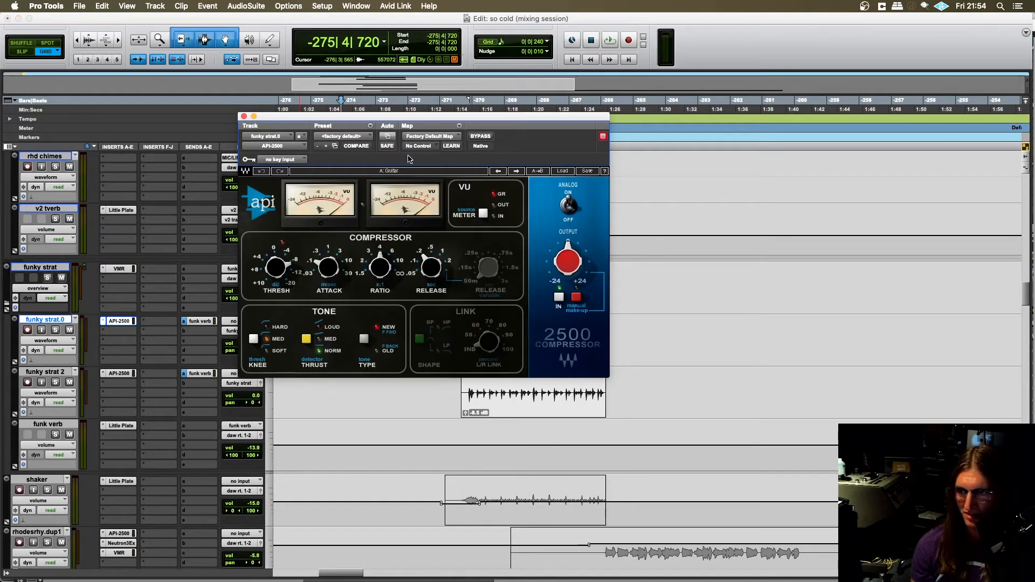
scroll(449, 391, "up", 4)
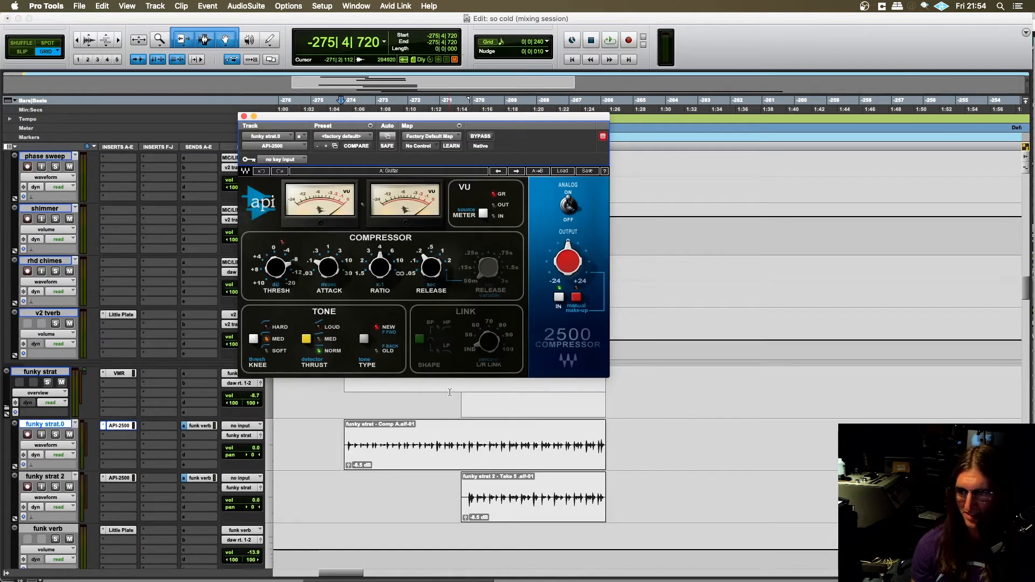
left_click(341, 438)
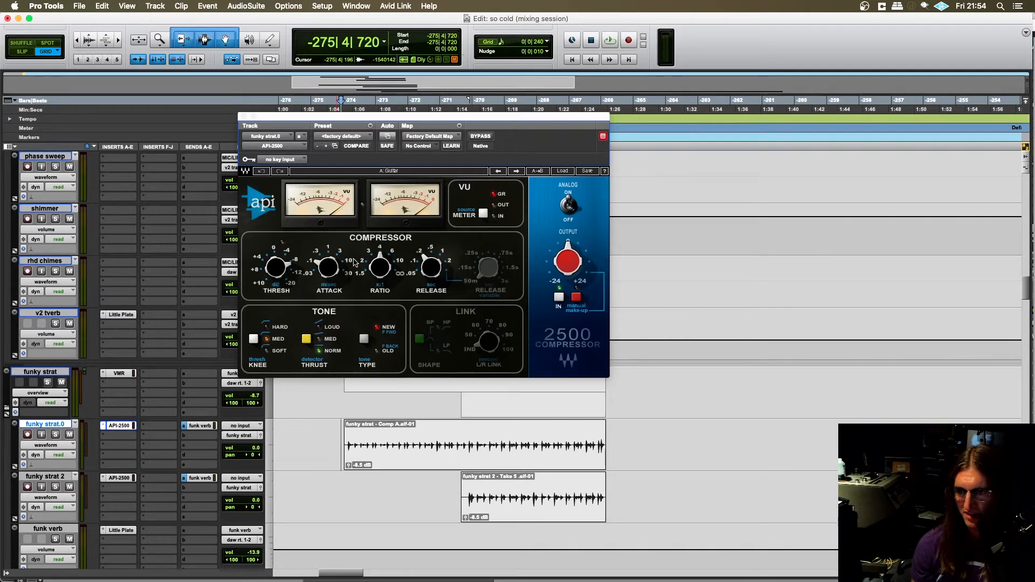
key("space")
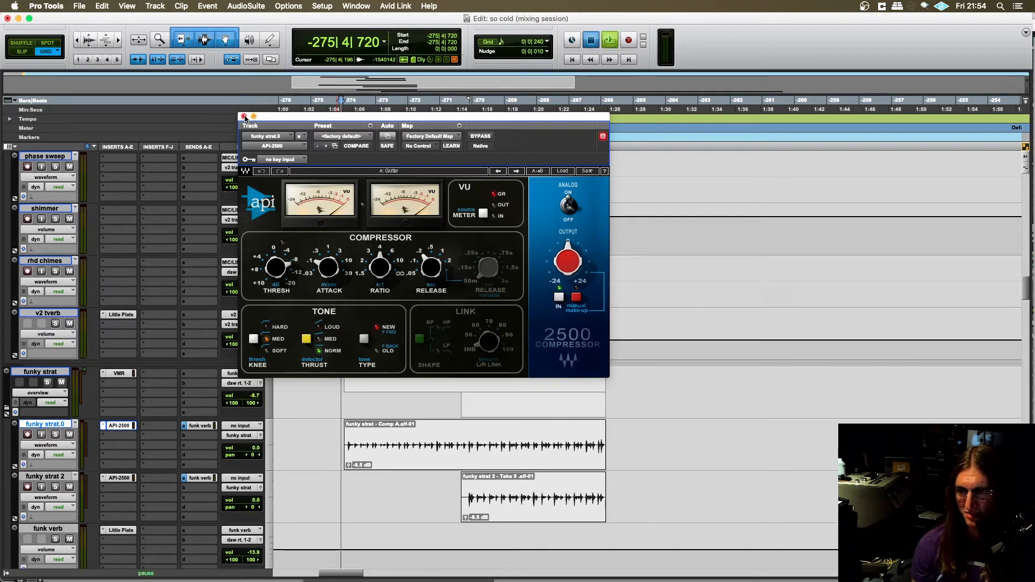
left_click(55, 435)
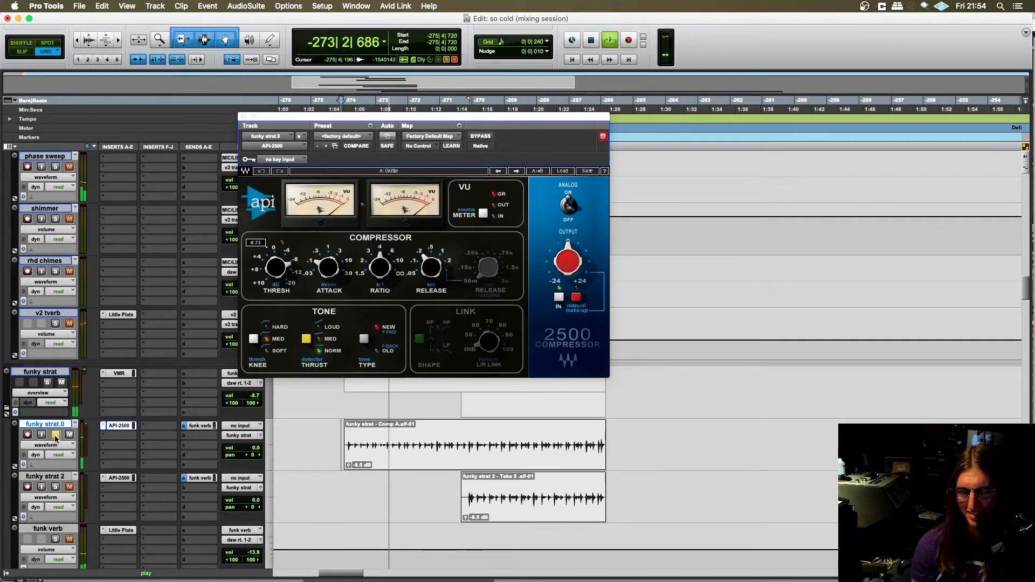
- Close the compressor window, audition the funky strat folder in solo and within the full mix, and stop playback
scroll(63, 436, "down", 2)
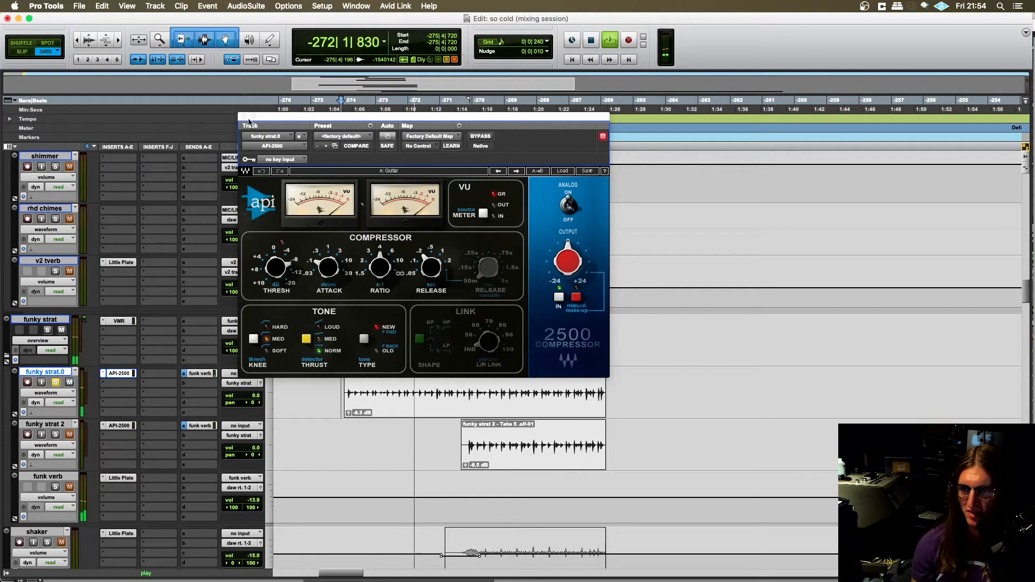
left_click(244, 116)
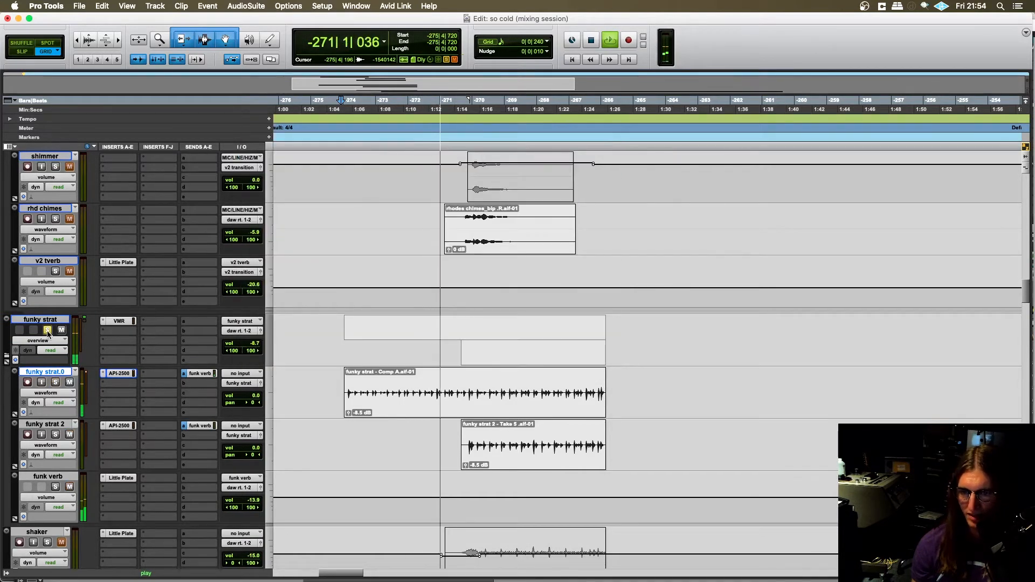
scroll(233, 471, "down", 2)
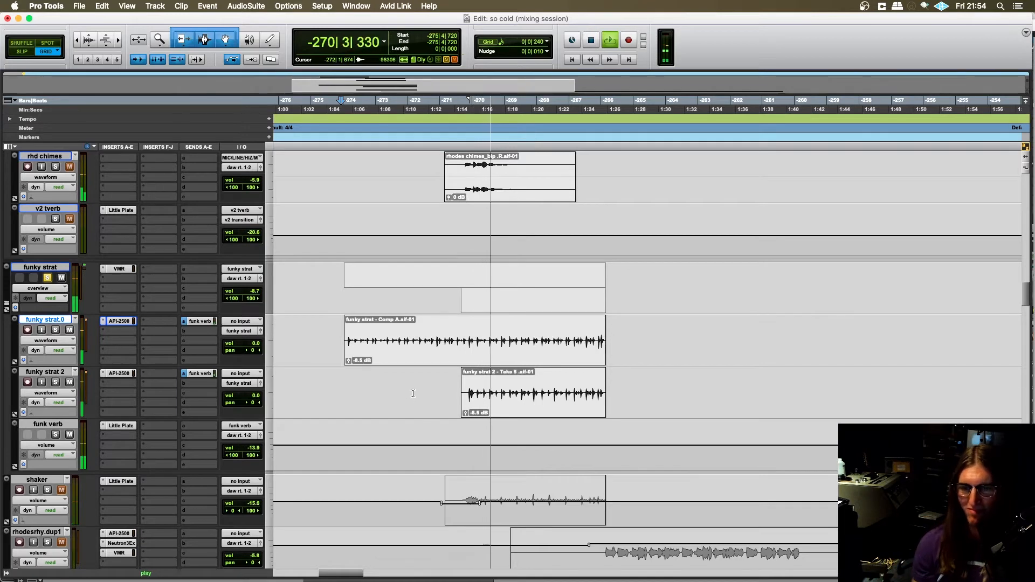
left_click(47, 277)
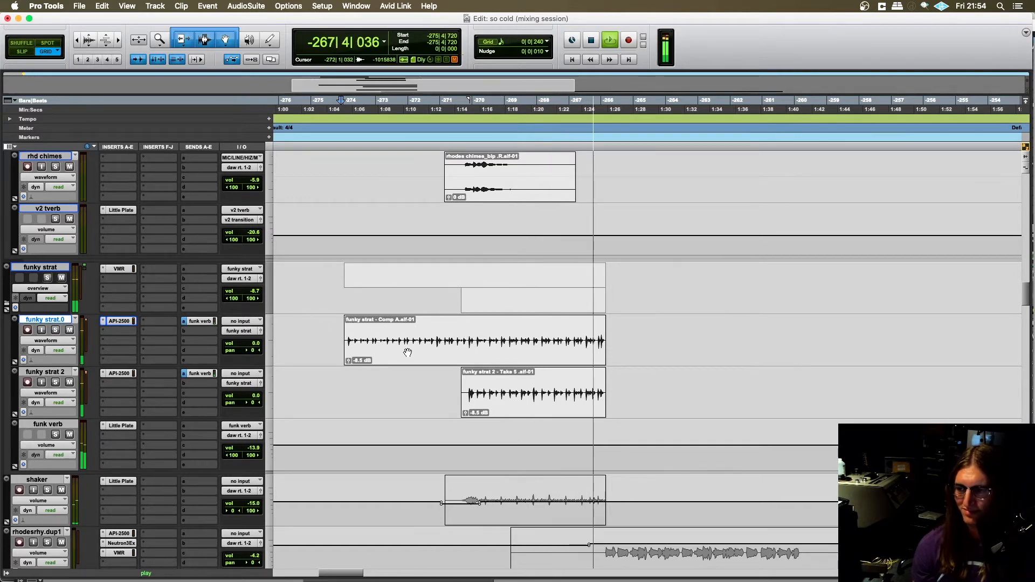
key("space")
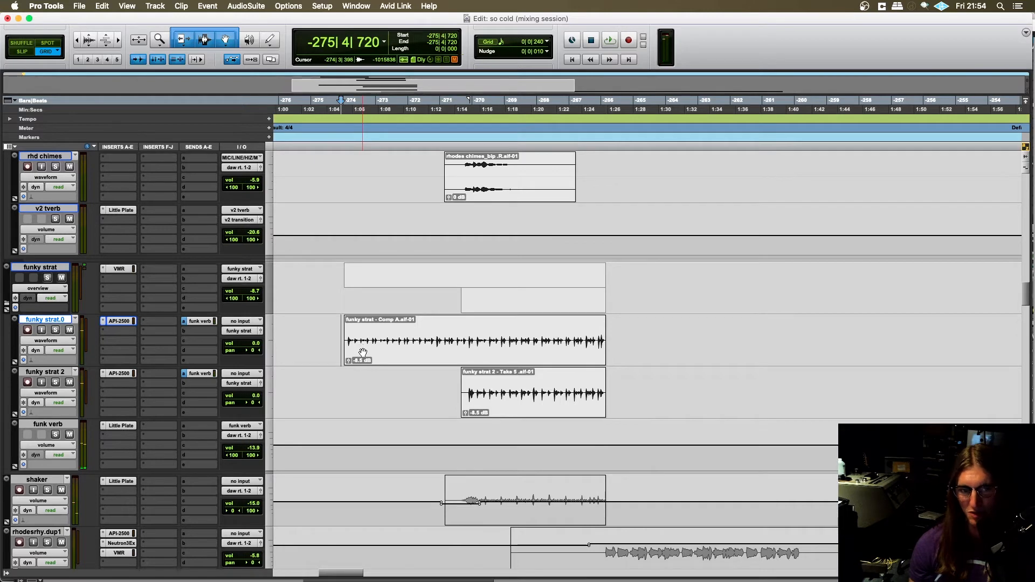
- Examine the tracks from the funky strat clips up through v2 transition, clav and chorus organ to glass rhodes
scroll(364, 352, "right", 2)
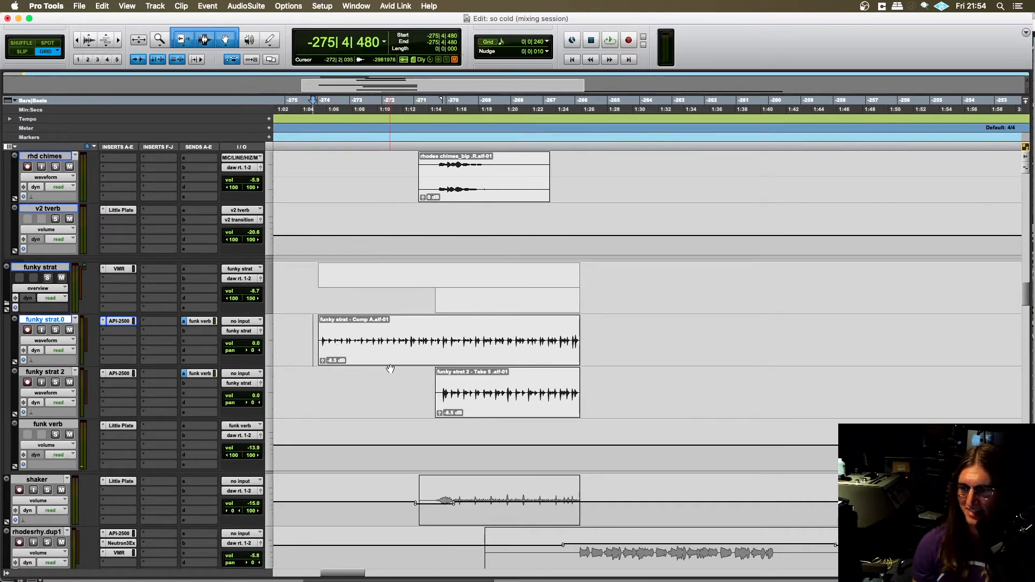
scroll(390, 368, "left", 4)
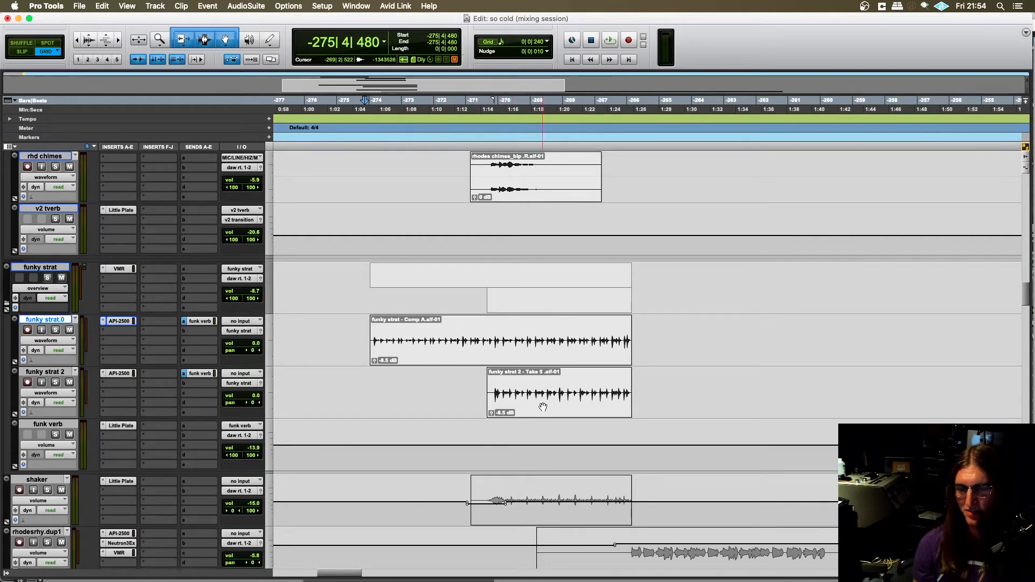
scroll(498, 381, "right", 2)
scroll(476, 370, "left", 2)
scroll(440, 353, "up", 6)
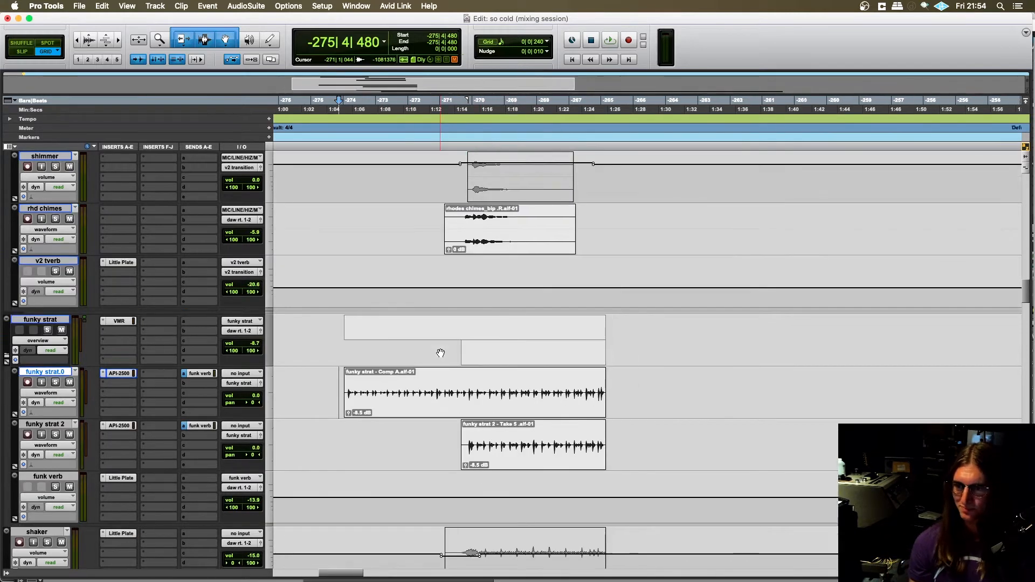
scroll(443, 358, "up", 10)
scroll(445, 361, "right", 2)
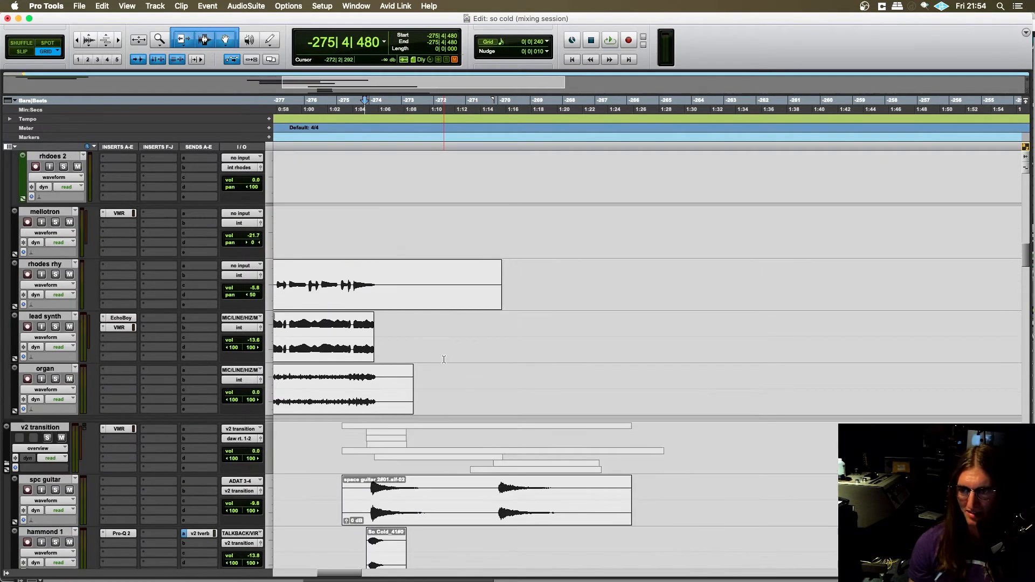
scroll(445, 362, "up", 10)
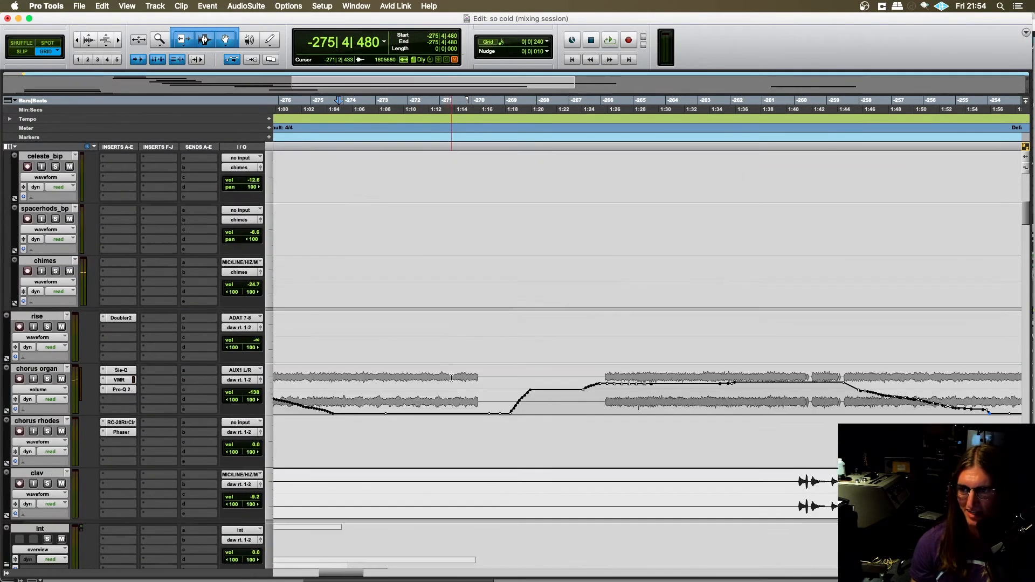
scroll(450, 379, "up", 12)
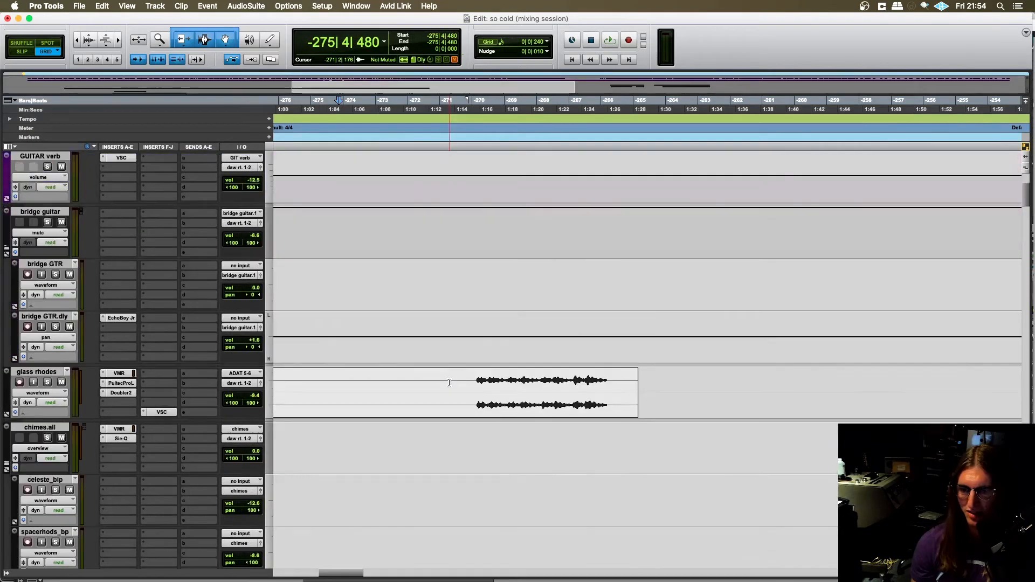
- Set the start at -273|2|480 on glass rhodes, play the mix briefly ahead of its phrase, and stop
scroll(449, 382, "right", 4)
scroll(425, 374, "left", 20)
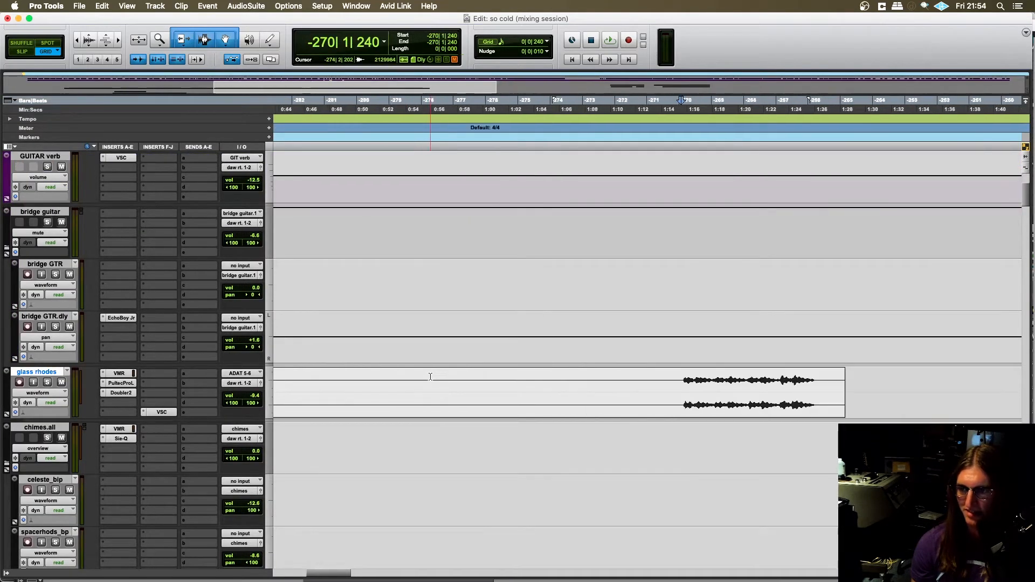
scroll(430, 374, "right", 10)
key("r")
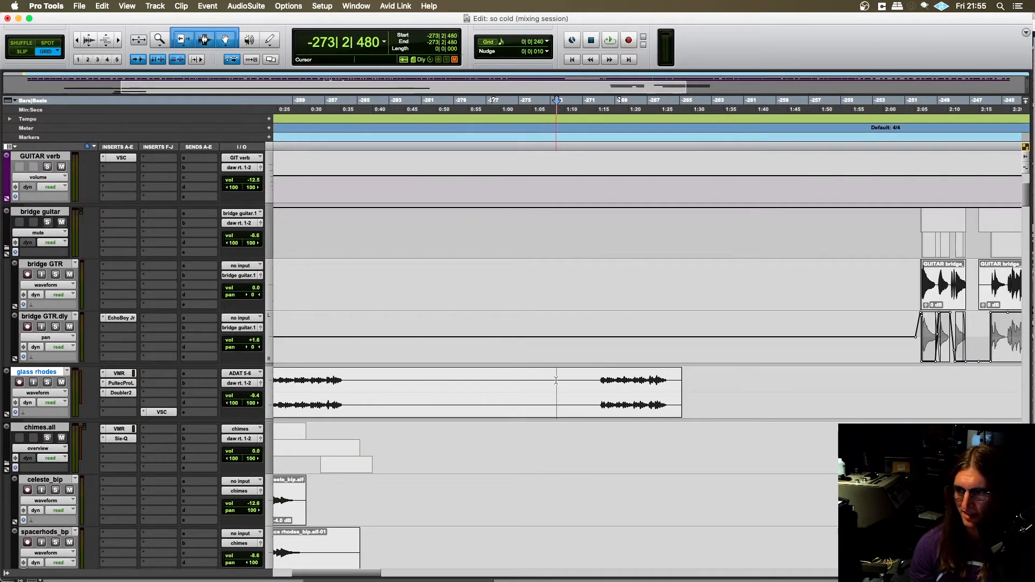
key("space")
key("t")
key("t")
scroll(505, 410, "right", 20)
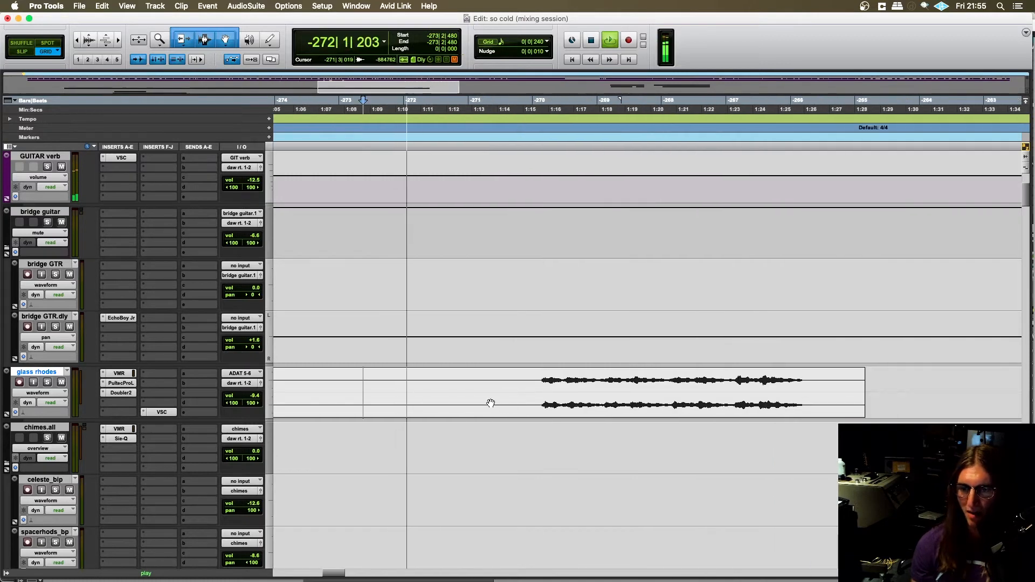
key("space")
key("r")
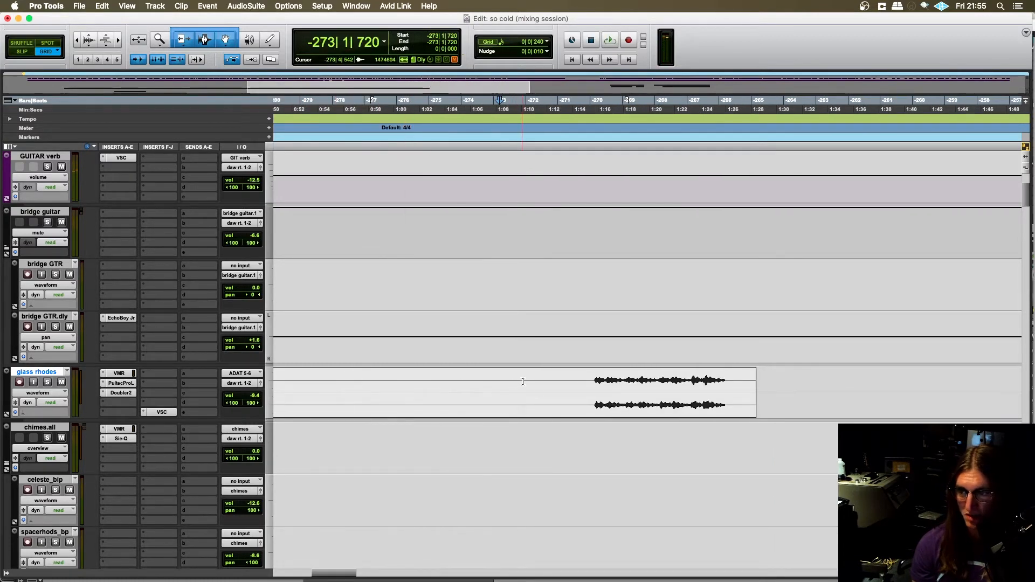
- Highlight the glass rhodes phrase from -270|1|480 to -266|2|480, and move the start point ahead of it
left_click_drag(596, 380, 731, 382)
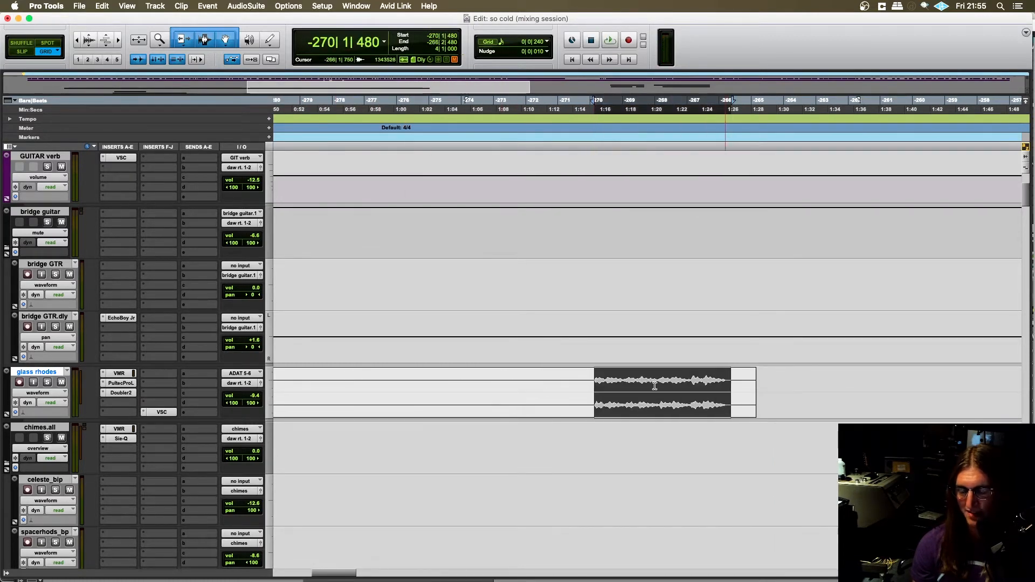
left_click(448, 379)
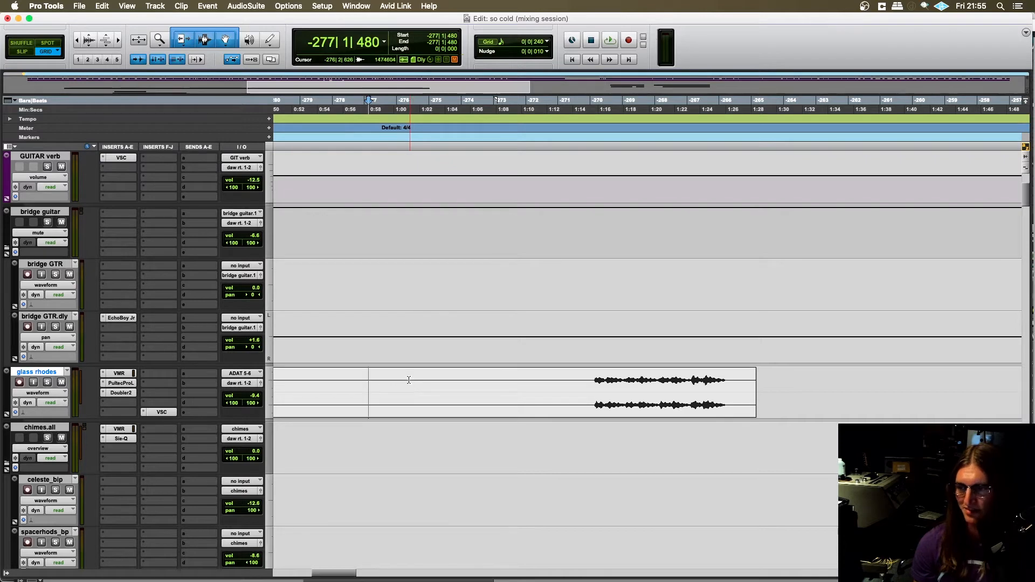
scroll(409, 380, "right", 2)
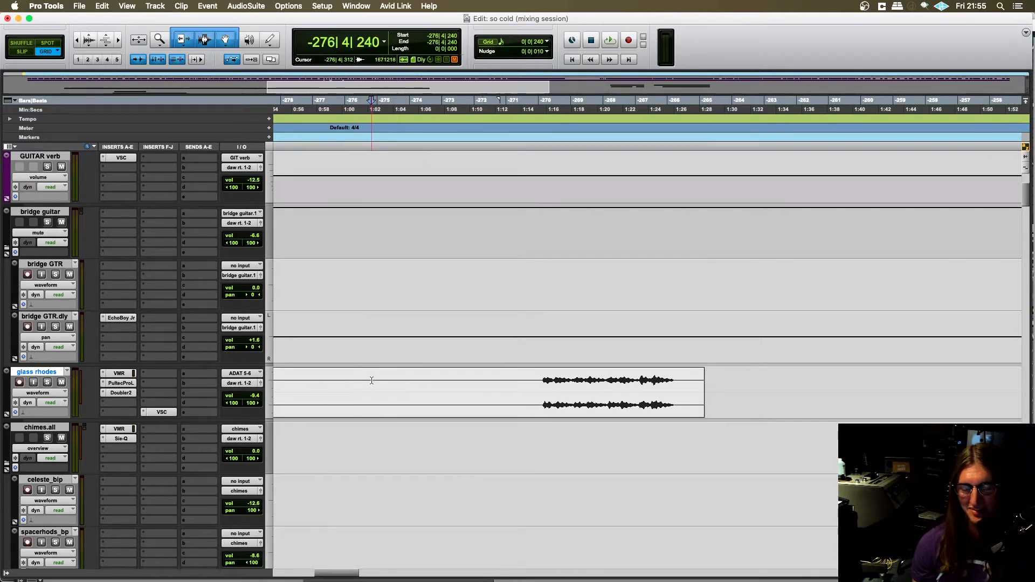
scroll(371, 382, "right", 2)
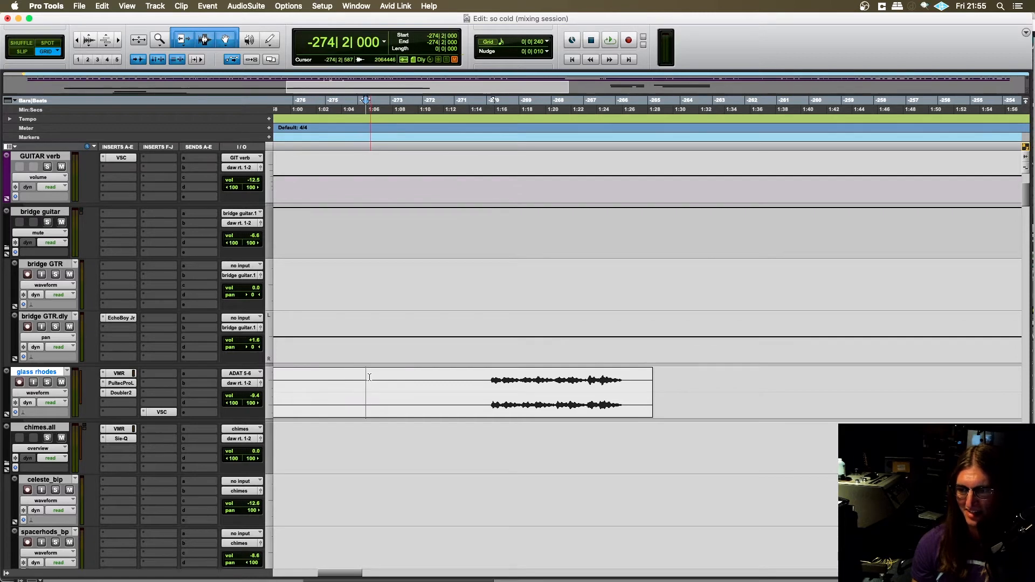
- Play the full mix from -274|2|480 through the glass rhodes phrase, and stop playback
key("space")
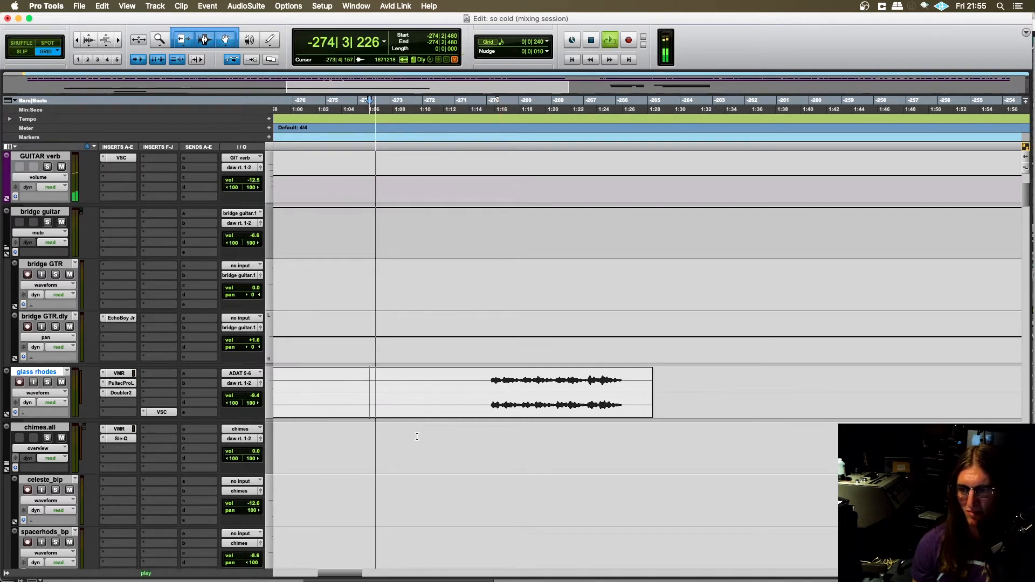
scroll(435, 431, "right", 1)
scroll(436, 428, "right", 1)
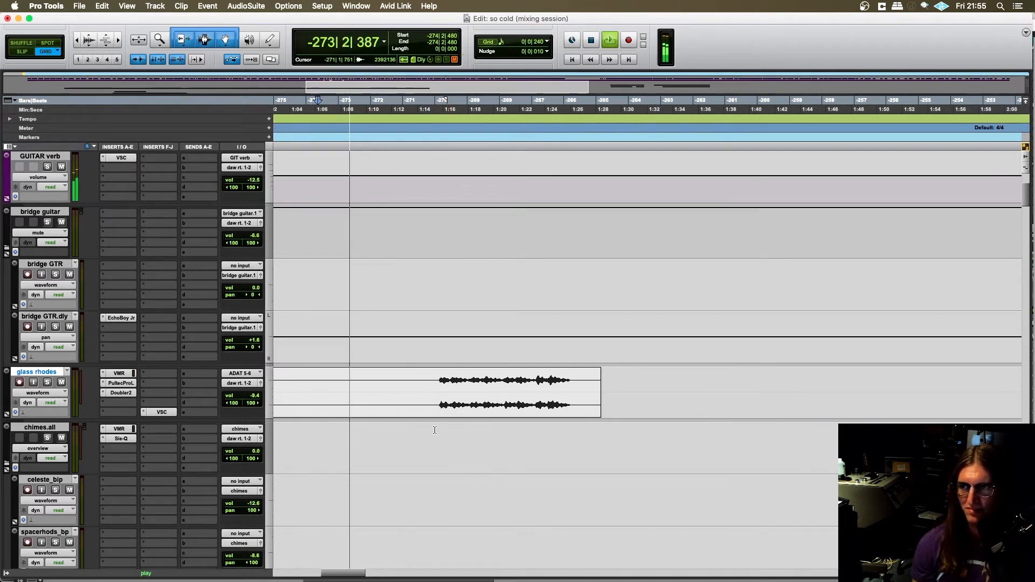
scroll(438, 424, "left", 1)
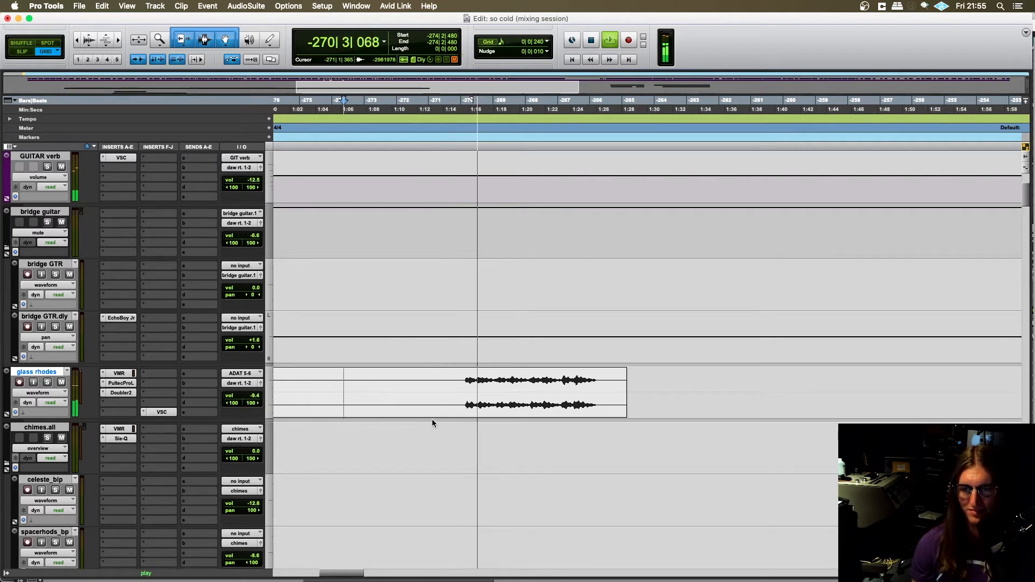
scroll(433, 419, "right", 2)
scroll(432, 419, "left", 1)
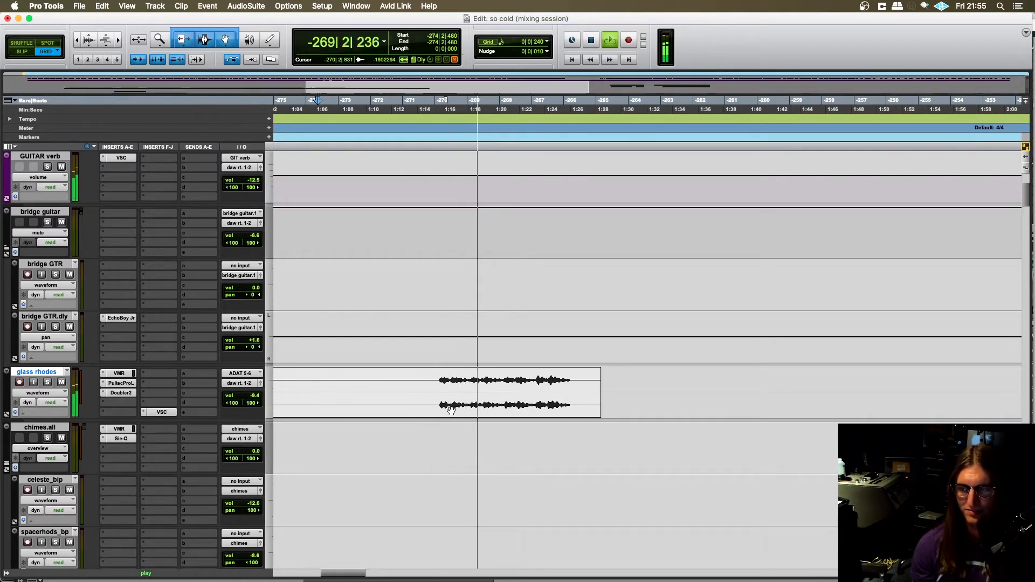
key("t")
scroll(458, 410, "right", 10)
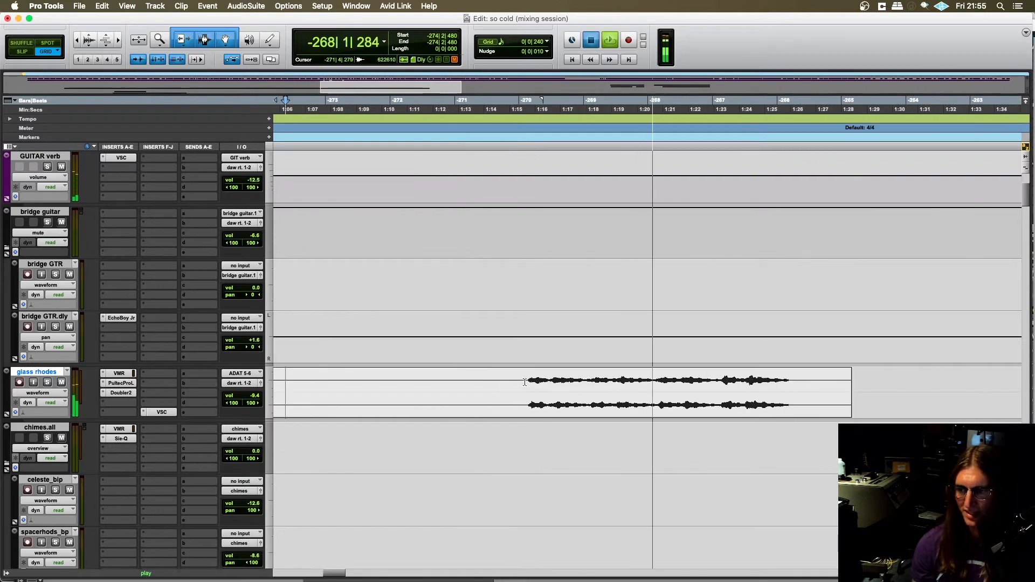
key("space")
- Survey the tracks from chimes.all down through chorus organ, v2 transition, funky strat and shaker to the harmonies stack
key("r")
key("r")
scroll(527, 422, "right", 6)
scroll(527, 423, "down", 5)
scroll(496, 423, "right", 4)
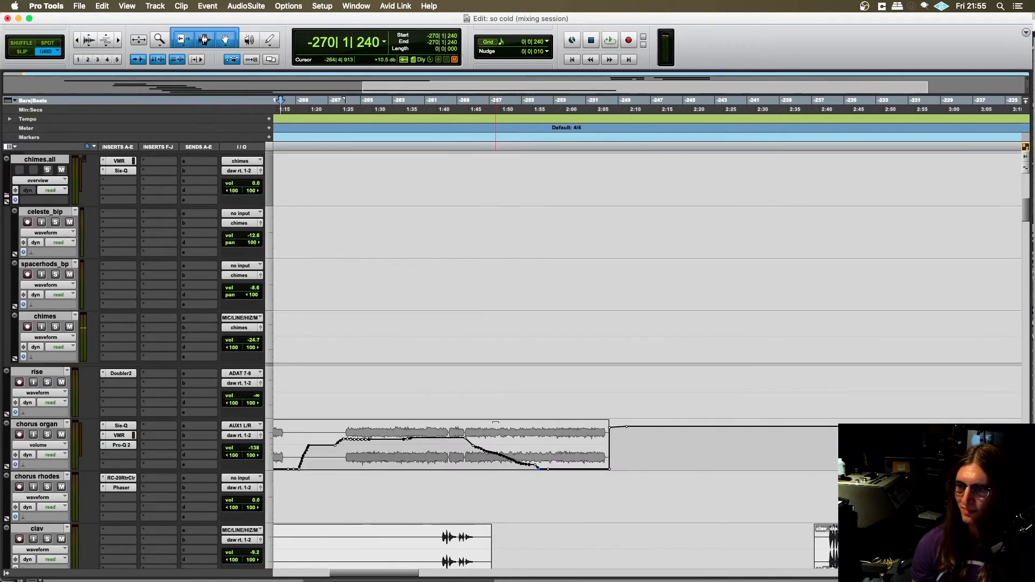
scroll(496, 423, "left", 2)
scroll(495, 423, "right", 2)
scroll(496, 423, "down", 4)
scroll(496, 423, "down", 20)
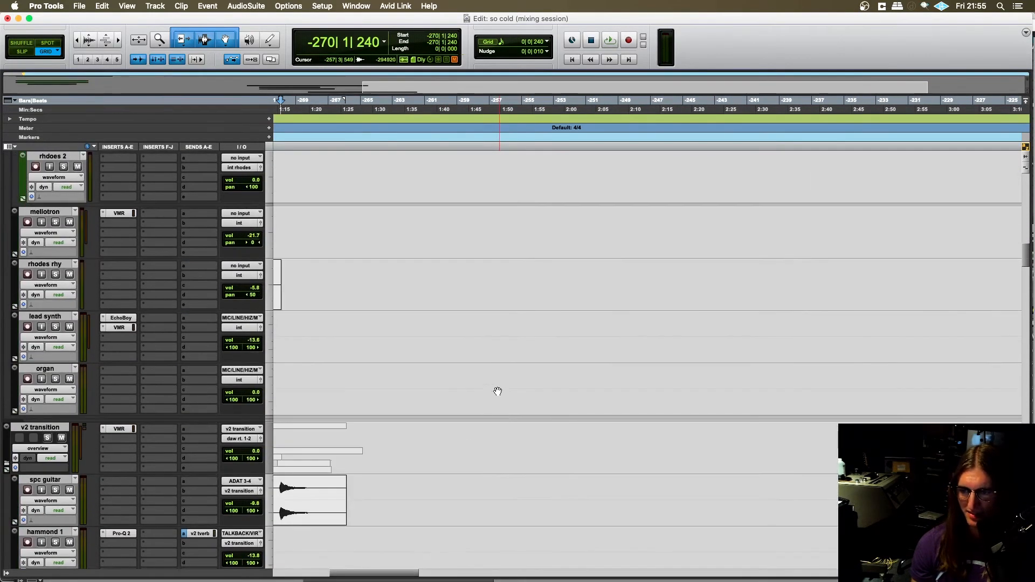
key("r")
scroll(471, 416, "right", 4)
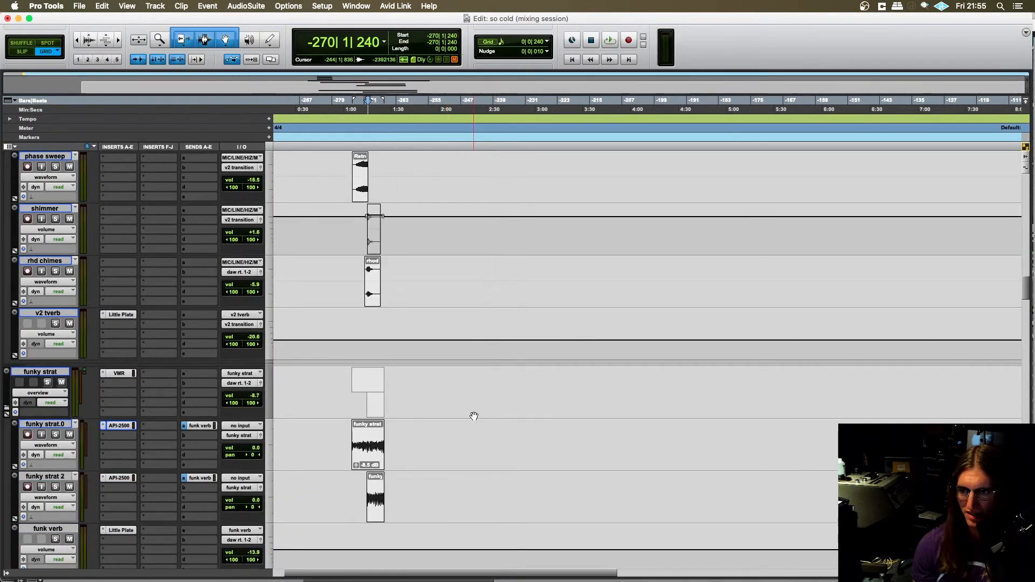
scroll(471, 415, "down", 6)
key("r")
scroll(435, 361, "down", 5)
scroll(439, 363, "up", 3)
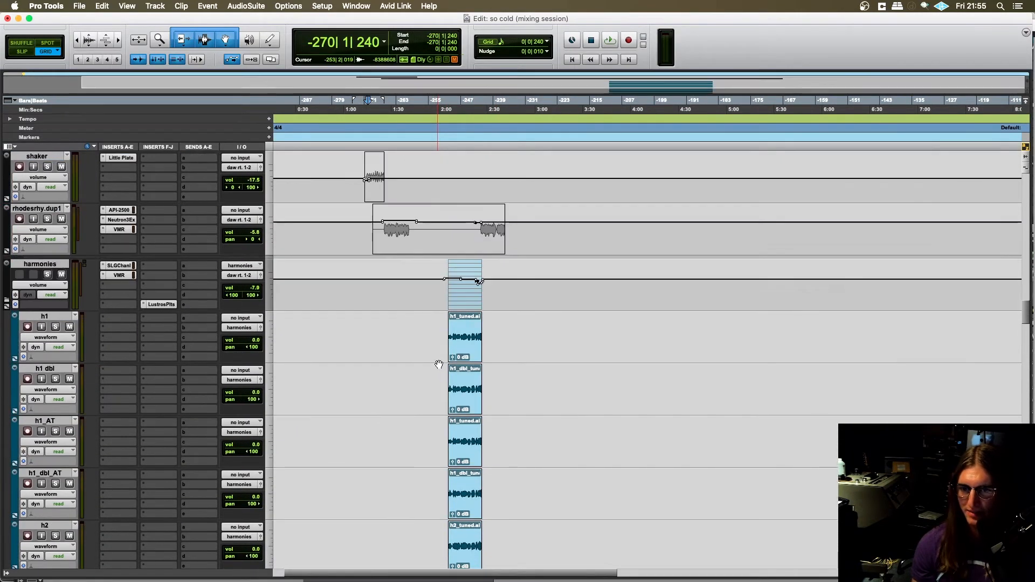
- Set the start at -258|1|240 on the harmonies folder, and examine the stacked harmony tracks down to horns.all
scroll(424, 327, "up", 2)
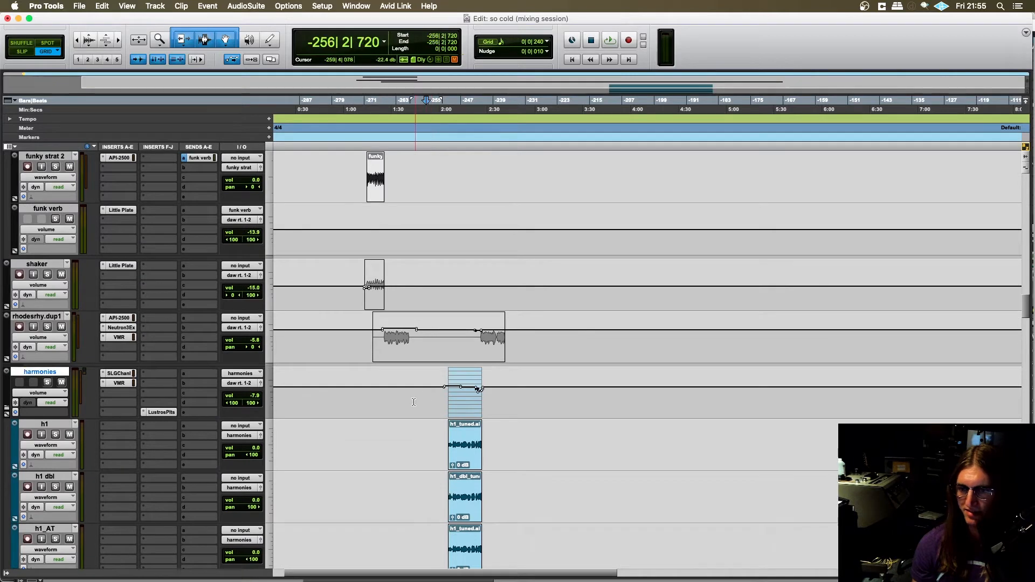
scroll(414, 402, "right", 1)
scroll(403, 395, "right", 3)
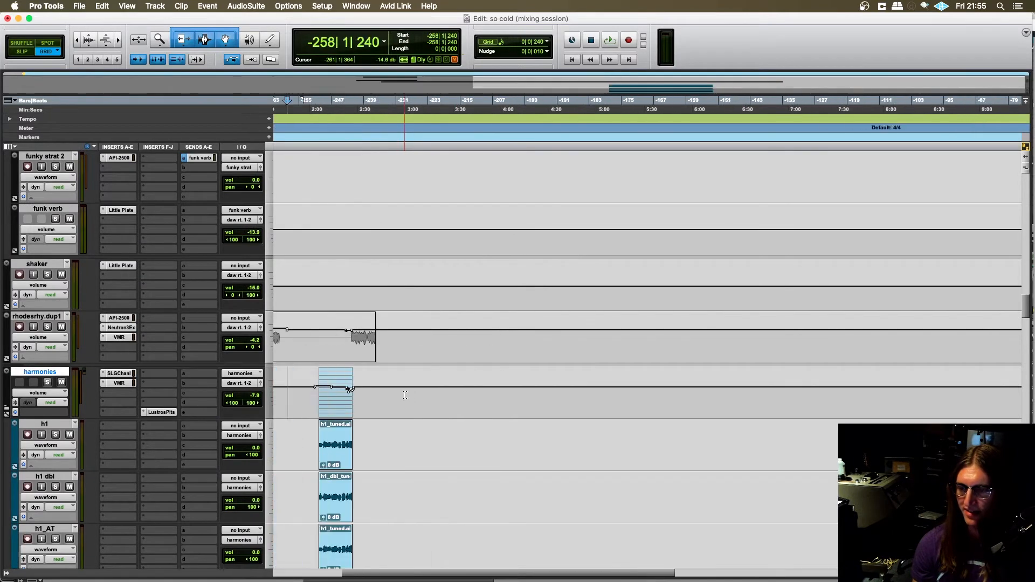
scroll(405, 395, "left", 5)
scroll(408, 395, "right", 2)
scroll(407, 396, "down", 10)
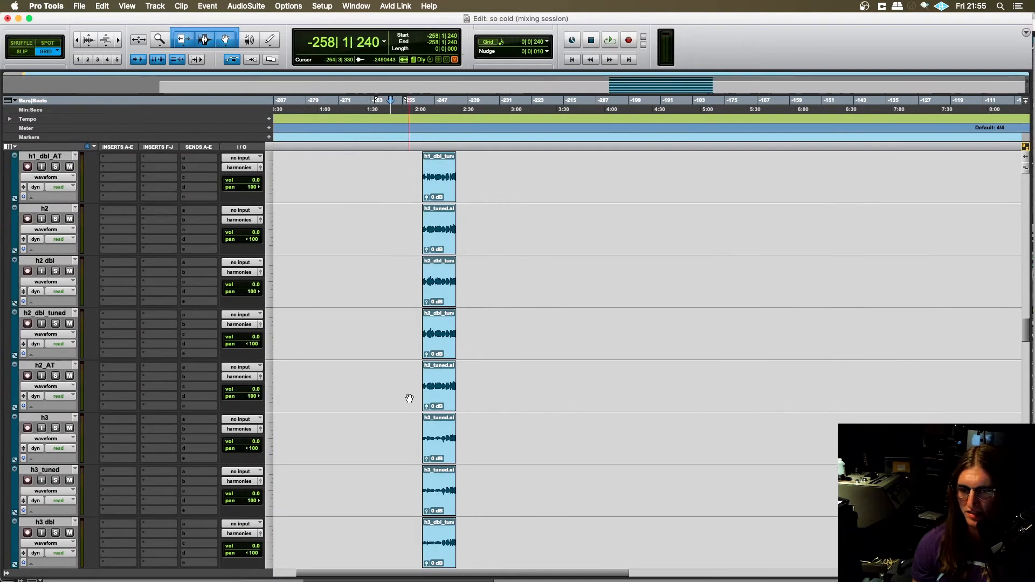
key("t")
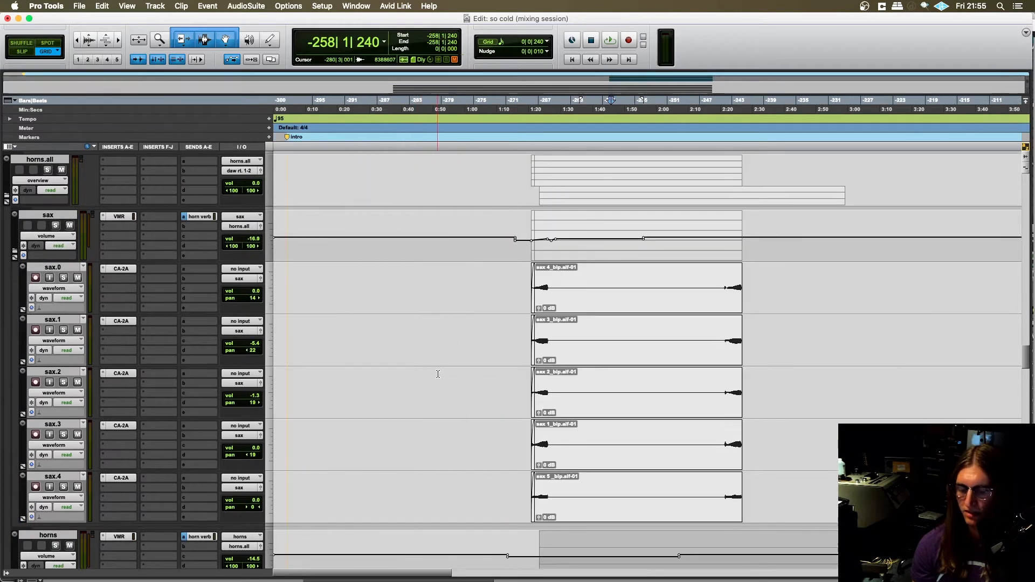
- Set the start at -275|1|720 on the sax folder, play the mix briefly, and stop
key("t")
scroll(439, 377, "right", 1)
scroll(446, 380, "left", 1)
left_click(375, 249)
scroll(435, 309, "left", 5)
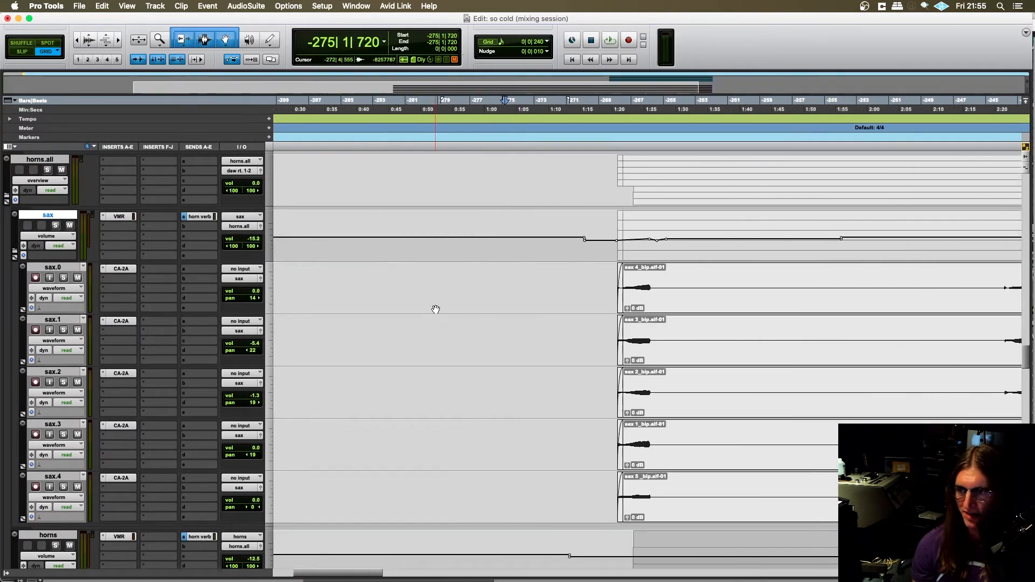
scroll(435, 307, "right", 3)
scroll(429, 307, "up", 3)
scroll(414, 300, "down", 2)
key("space")
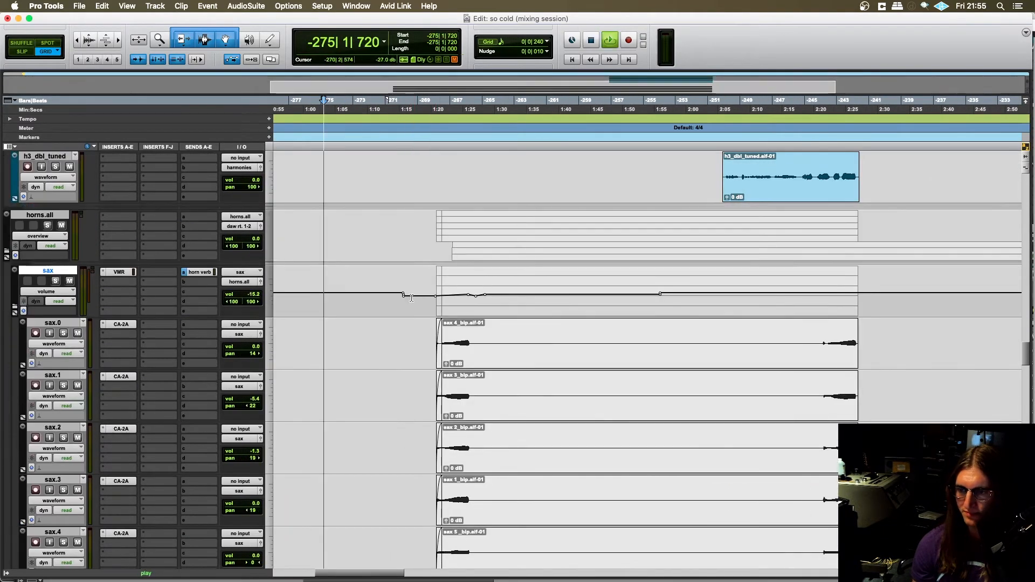
scroll(409, 298, "left", 1)
scroll(408, 298, "right", 1)
key("space")
- Move the start to -271|4|240 on the sax folder, play briefly toward the horn entry, and stop
left_click(397, 304)
scroll(400, 305, "right", 1)
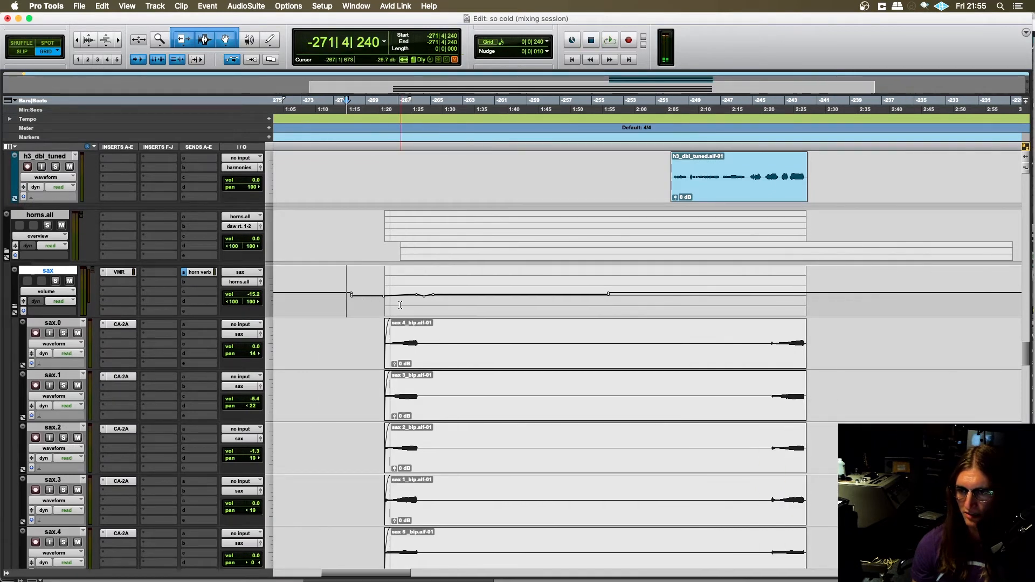
key("t")
scroll(378, 306, "right", 6)
key("space")
scroll(376, 305, "left", 1)
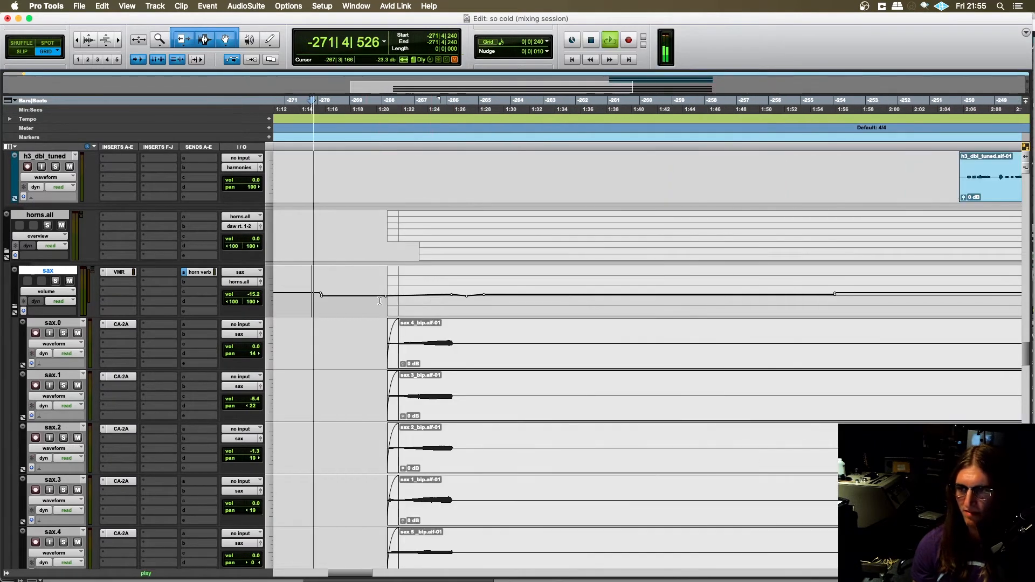
key("space")
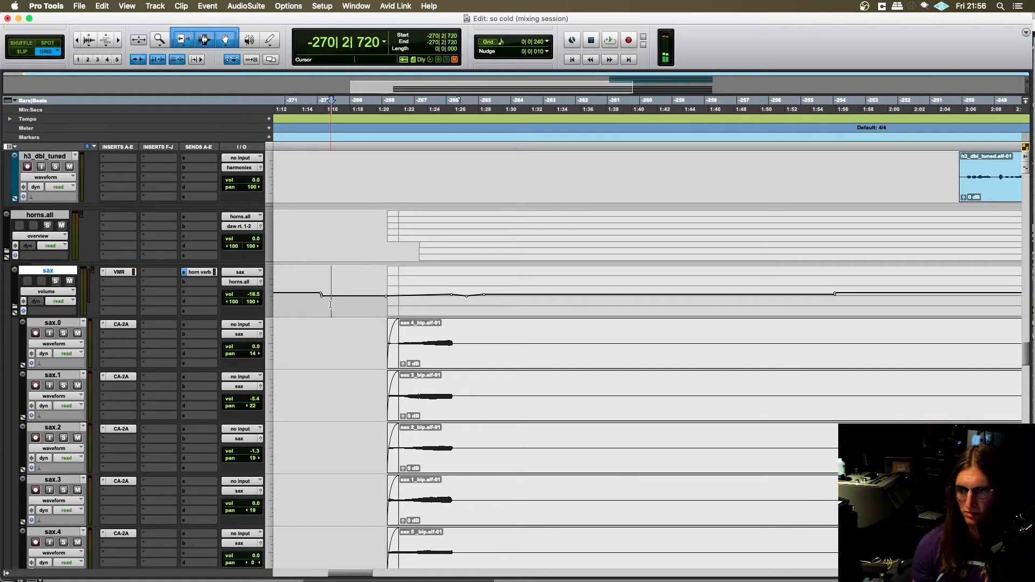
- Set the start at -270|1|240 on the sax folder and play the mix toward the sax entry
scroll(330, 309, "up", 2)
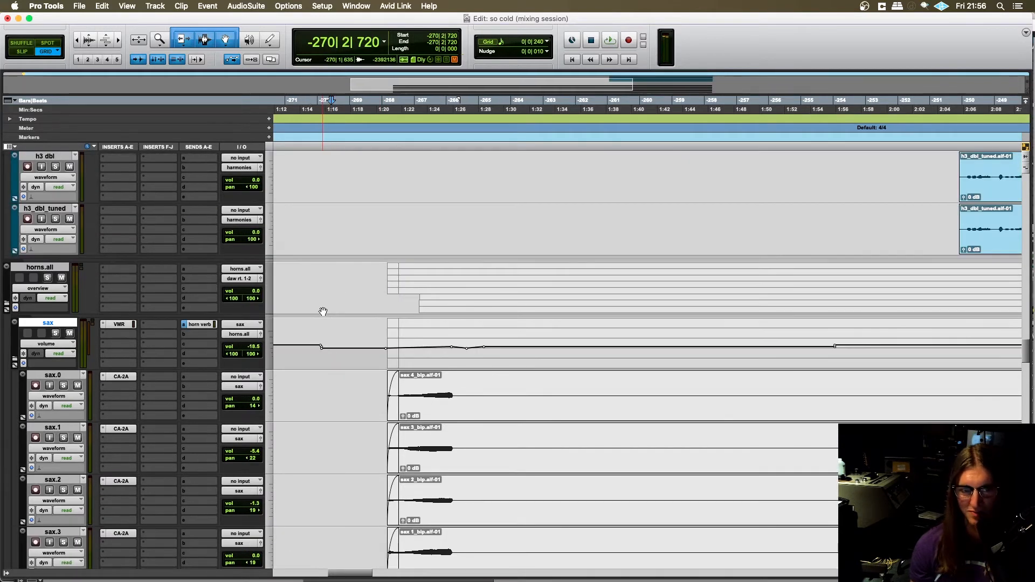
scroll(326, 323, "down", 2)
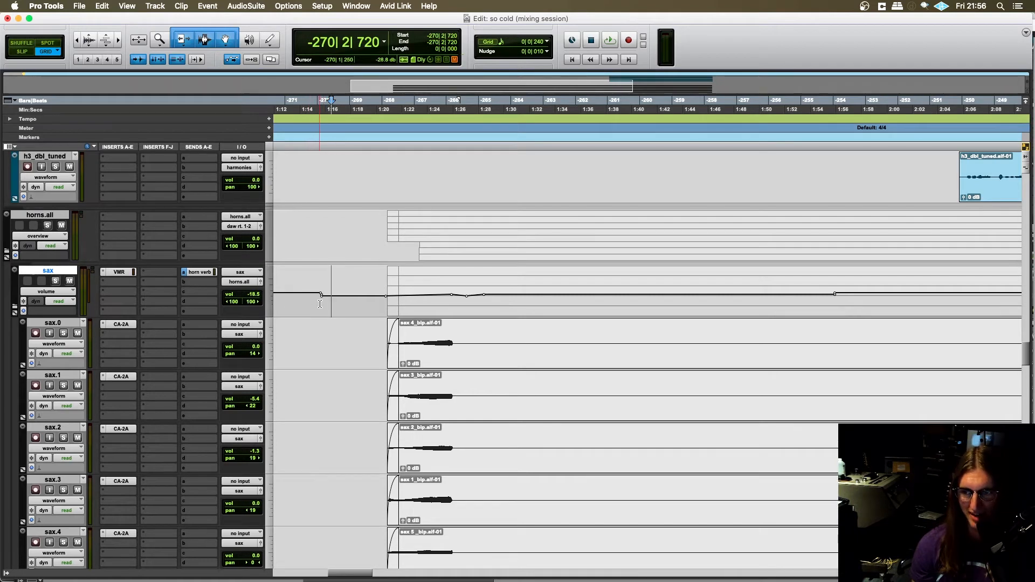
left_click(320, 304)
key("space")
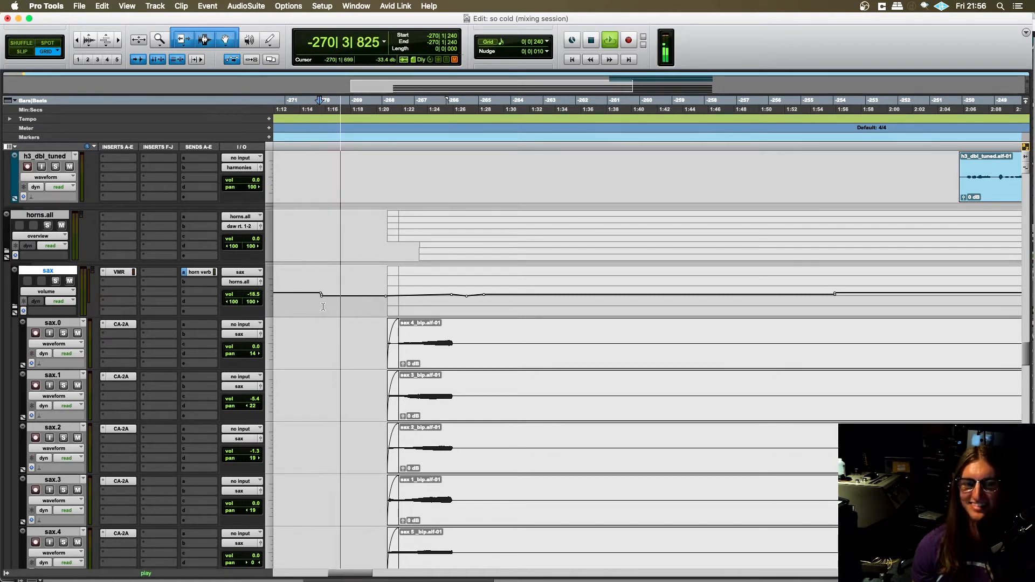
- Stop playback, set the start at -269|1|000 on the sax.0 track, and examine the opening of the sax clips
key("space")
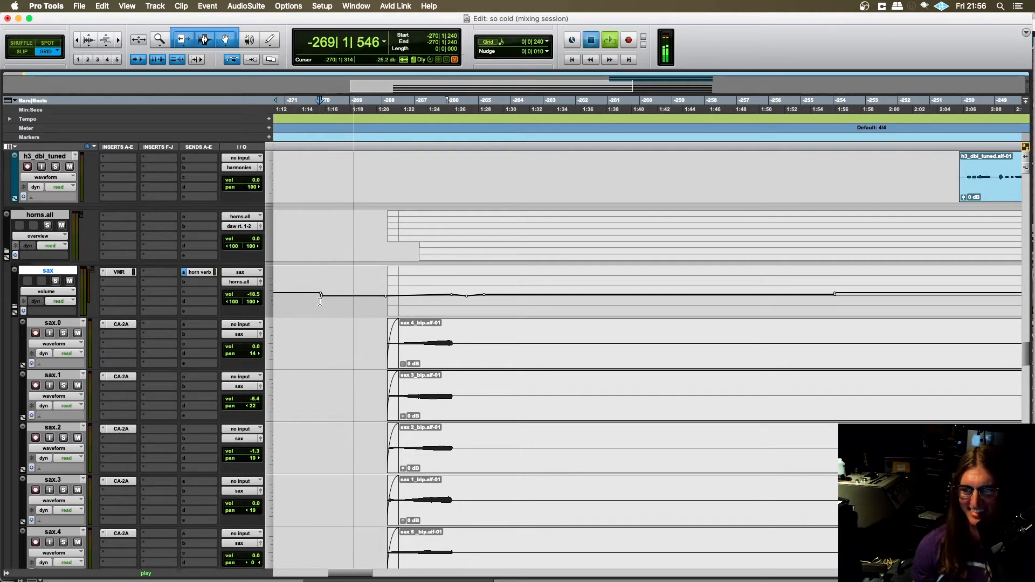
scroll(327, 312, "down", 3)
scroll(327, 312, "right", 2)
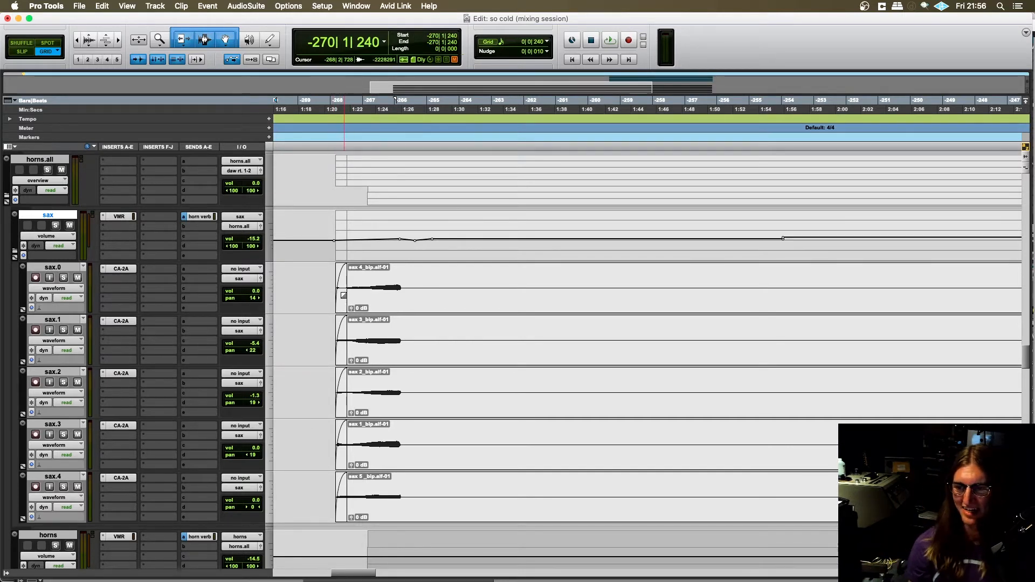
scroll(330, 281, "left", 4)
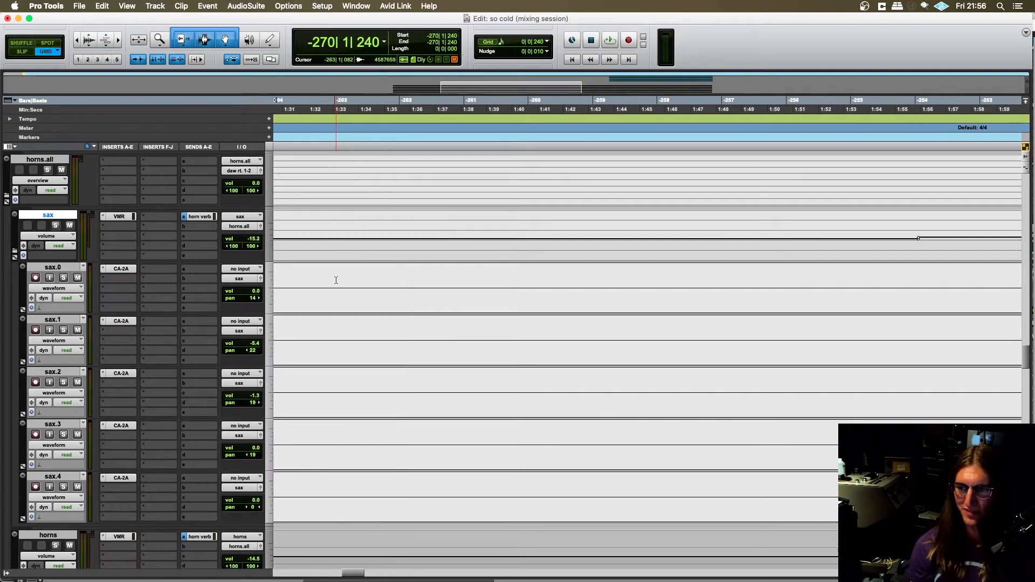
scroll(380, 279, "left", 2)
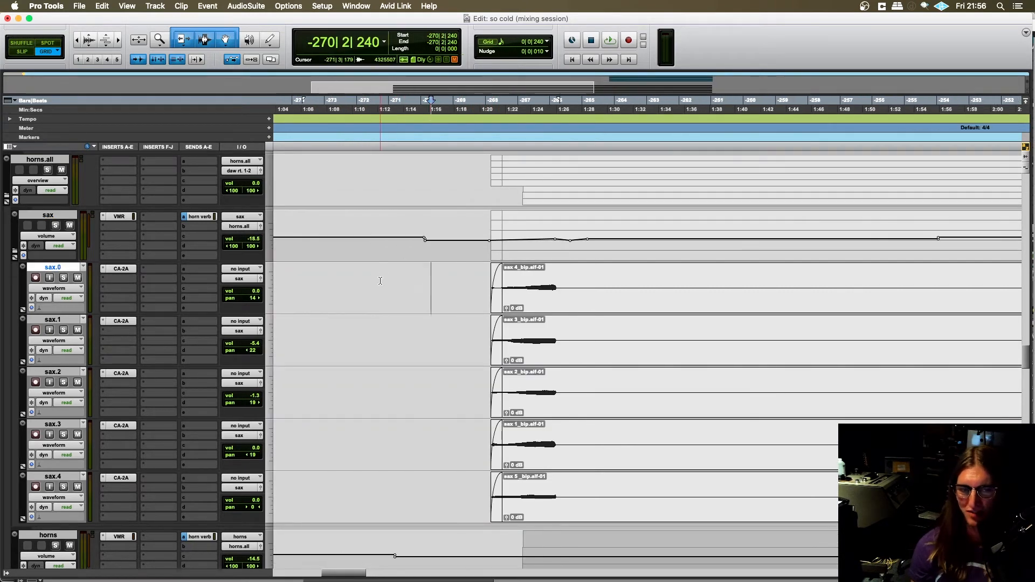
scroll(373, 289, "right", 3)
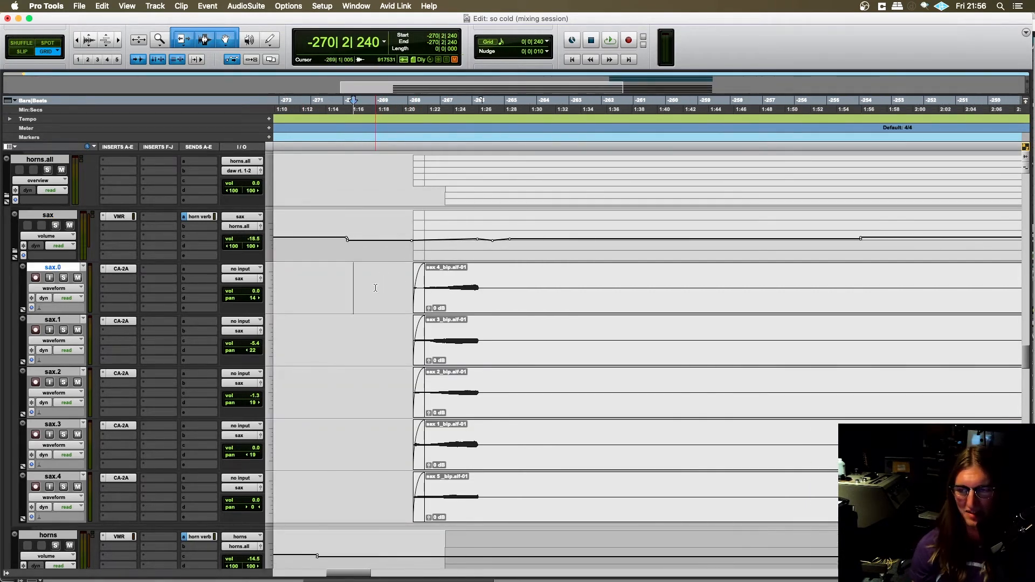
left_click(375, 287)
scroll(375, 286, "down", 1)
key("t")
scroll(375, 289, "right", 13)
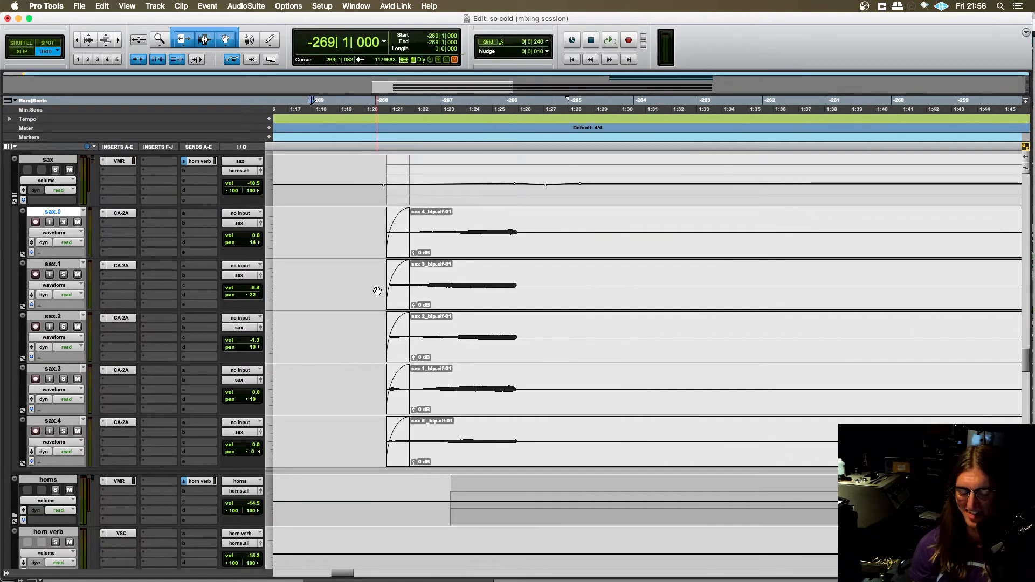
key("r")
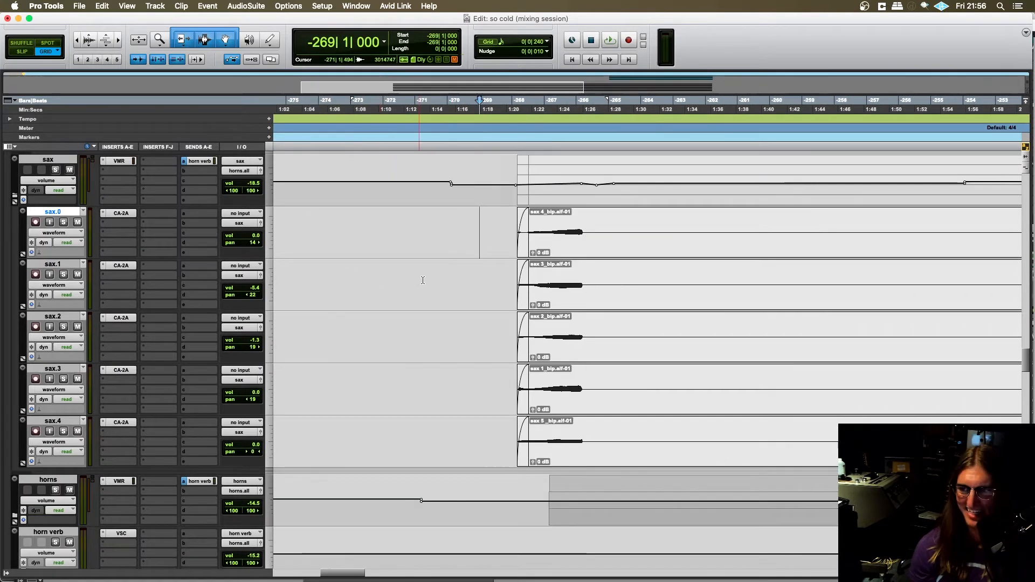
- Set the start at -270|1|720 on the sax.0 track, play the mix through the sax and horn entries, and stop
left_click(454, 235)
key("space")
scroll(440, 306, "right", 7)
scroll(440, 307, "up", 3)
scroll(440, 306, "left", 2)
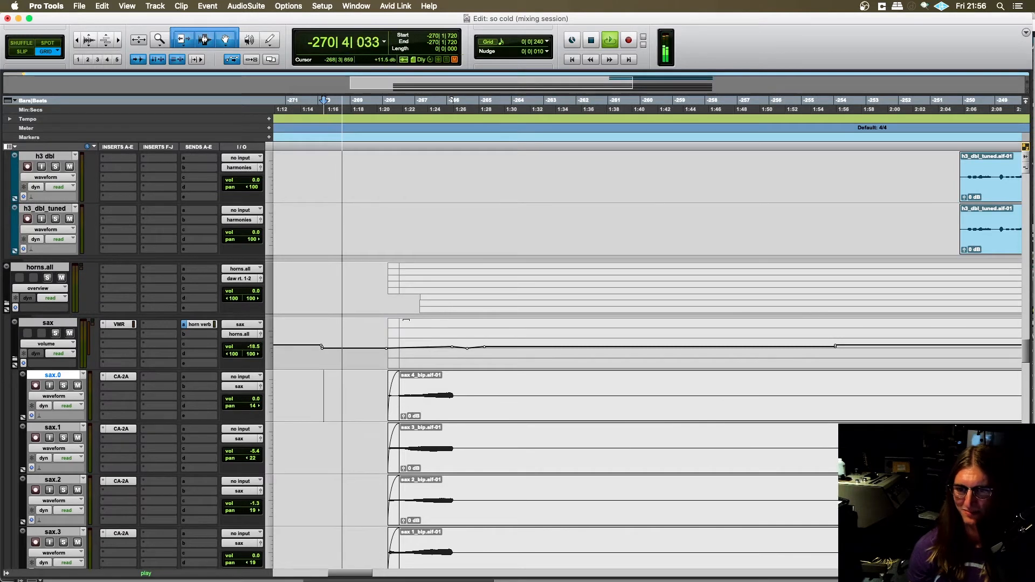
scroll(408, 307, "left", 2)
scroll(414, 304, "down", 1)
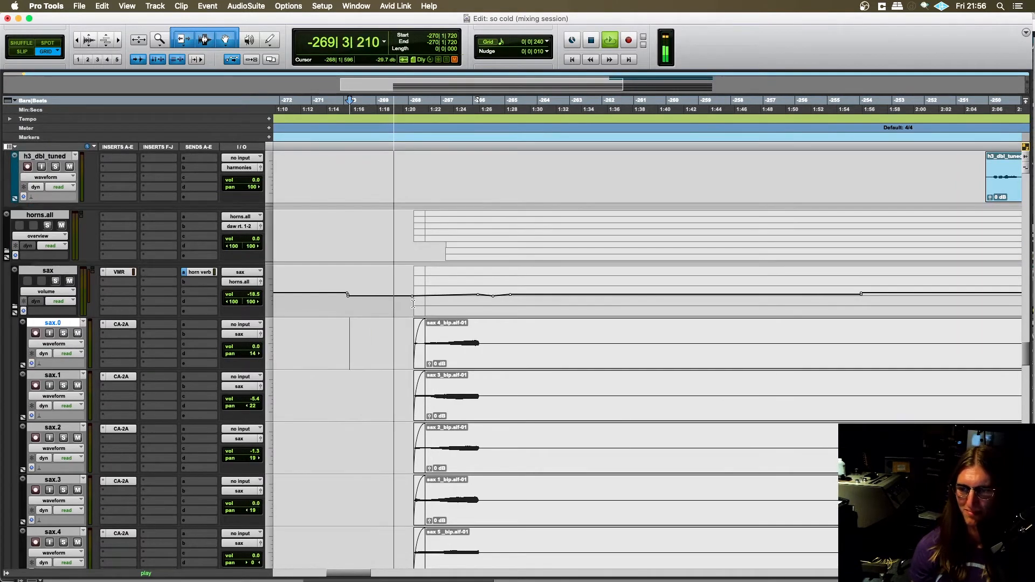
scroll(414, 303, "down", 1)
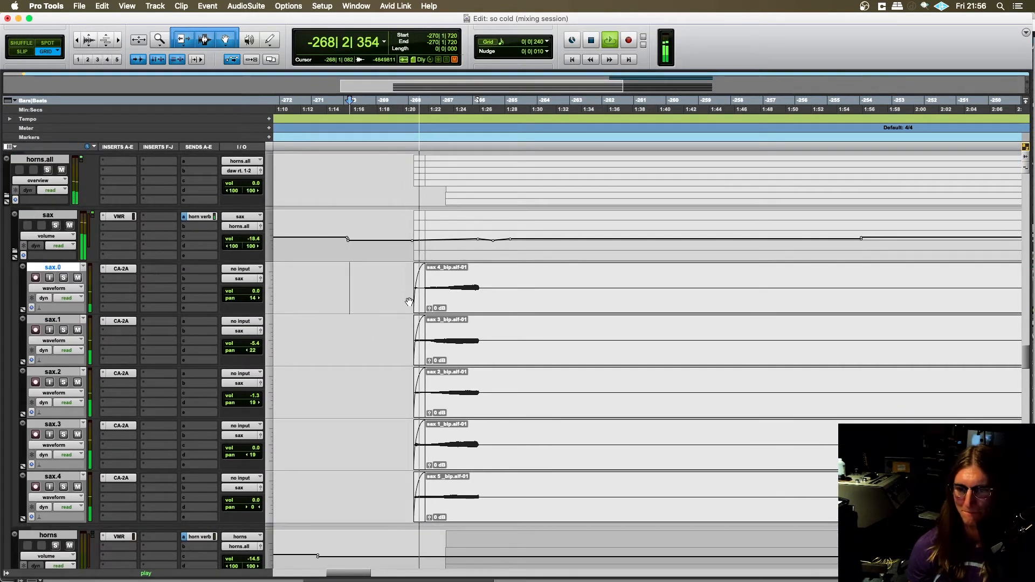
scroll(377, 300, "right", 1)
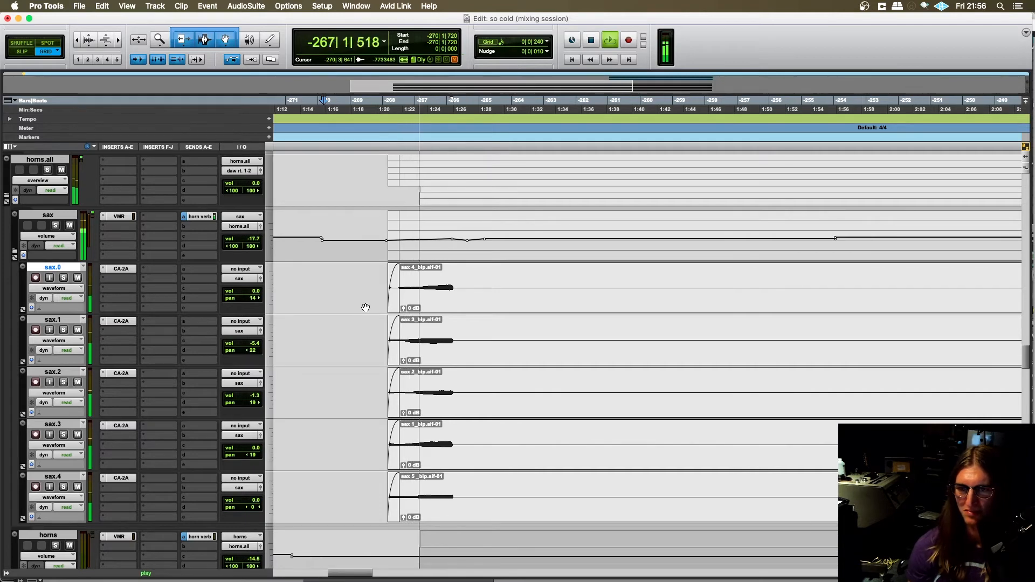
scroll(352, 306, "up", 1)
scroll(351, 304, "down", 2)
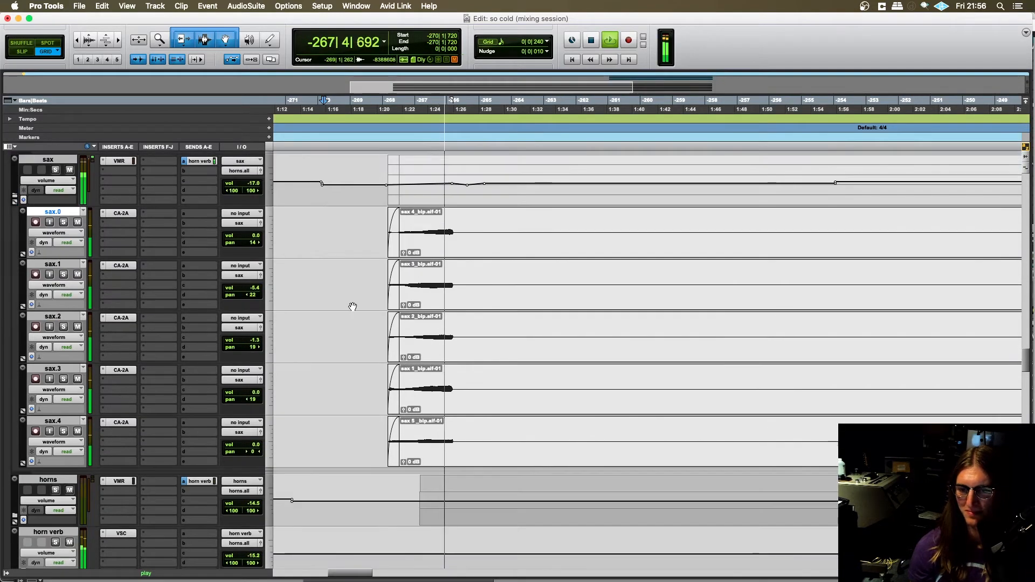
scroll(351, 304, "up", 2)
scroll(349, 305, "down", 3)
scroll(348, 302, "up", 4)
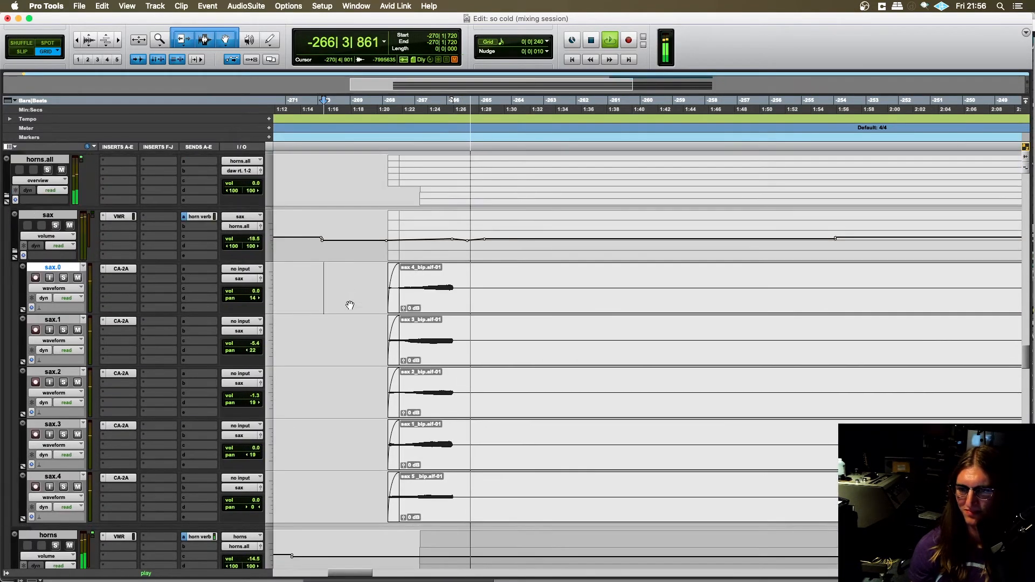
key("space")
- Examine the tracks around this passage from the bass and glass rhodes down to the horns.all folder
scroll(348, 301, "up", 4)
scroll(348, 300, "left", 2)
scroll(388, 313, "up", 4)
scroll(424, 320, "up", 6)
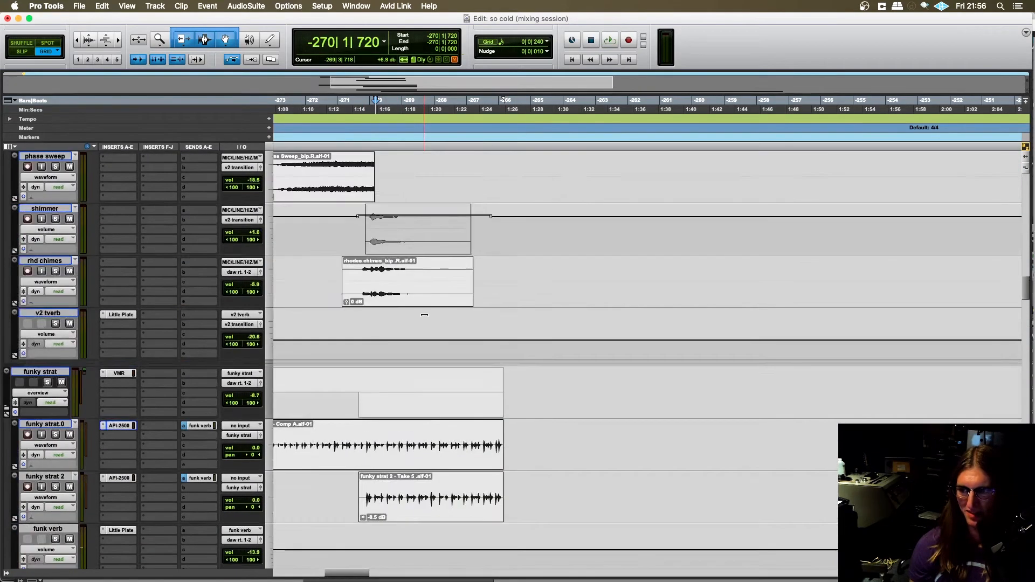
scroll(442, 361, "up", 5)
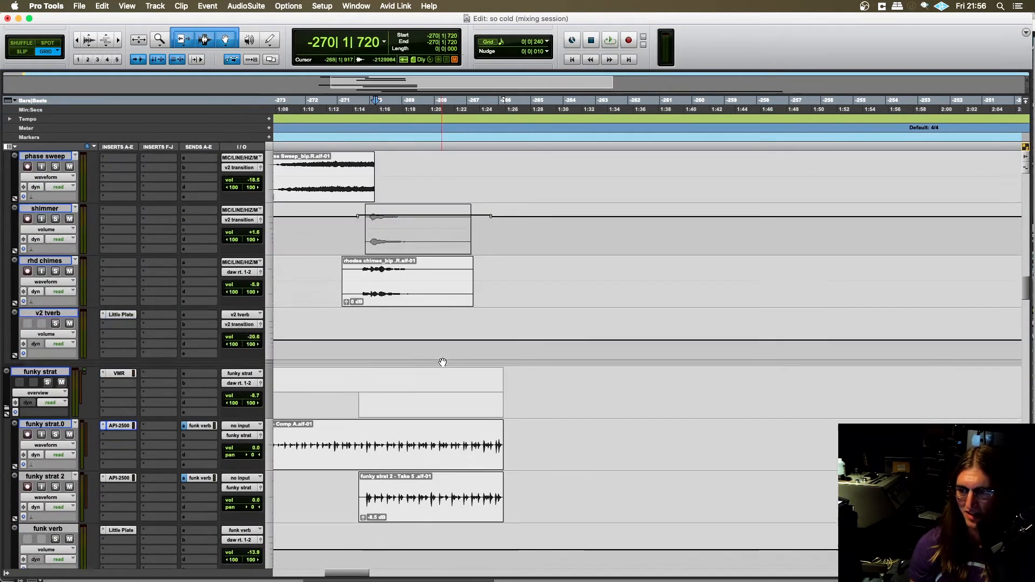
scroll(441, 360, "up", 15)
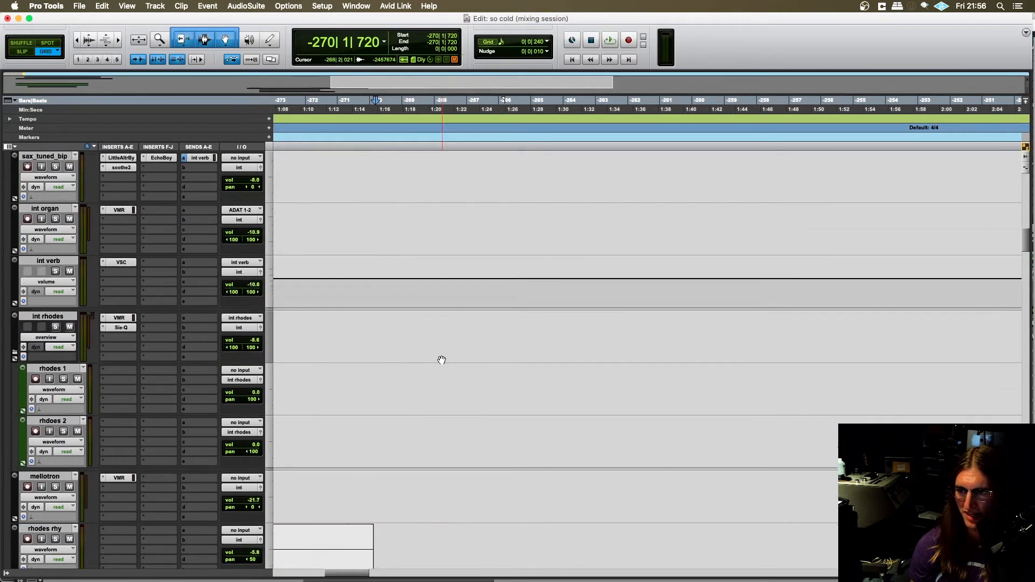
scroll(440, 359, "up", 7)
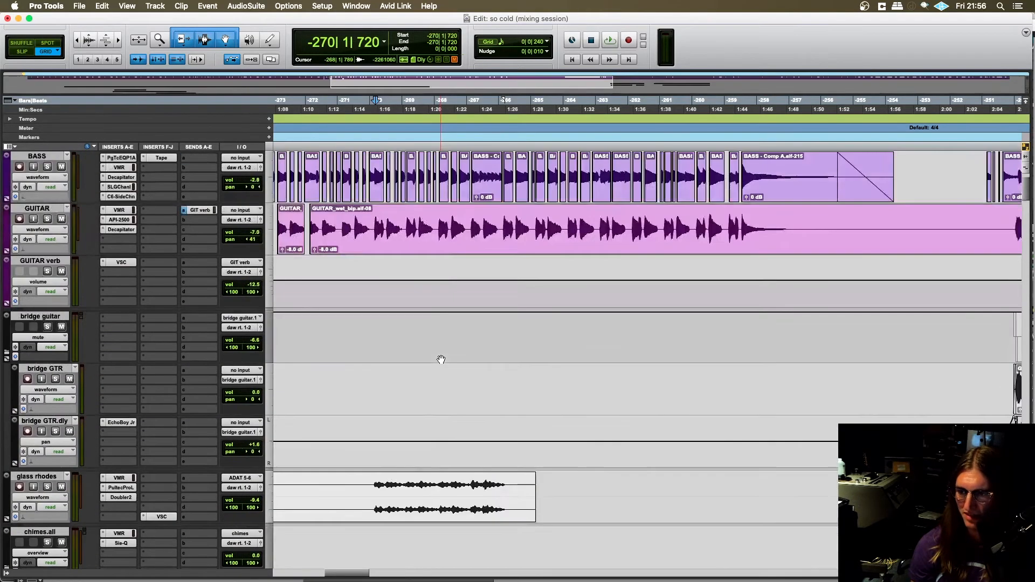
scroll(440, 360, "down", 9)
scroll(443, 376, "down", 10)
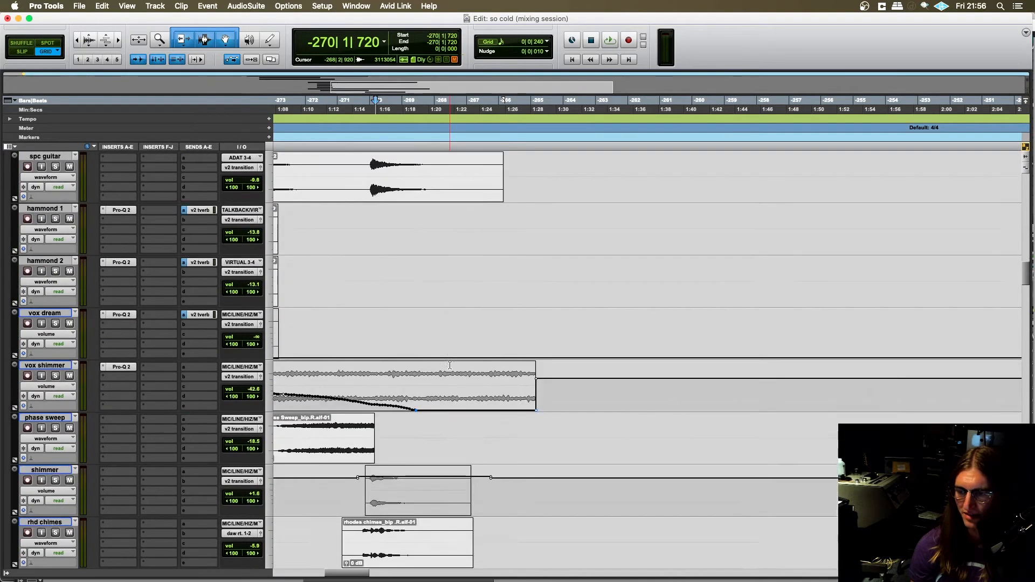
scroll(445, 370, "down", 4)
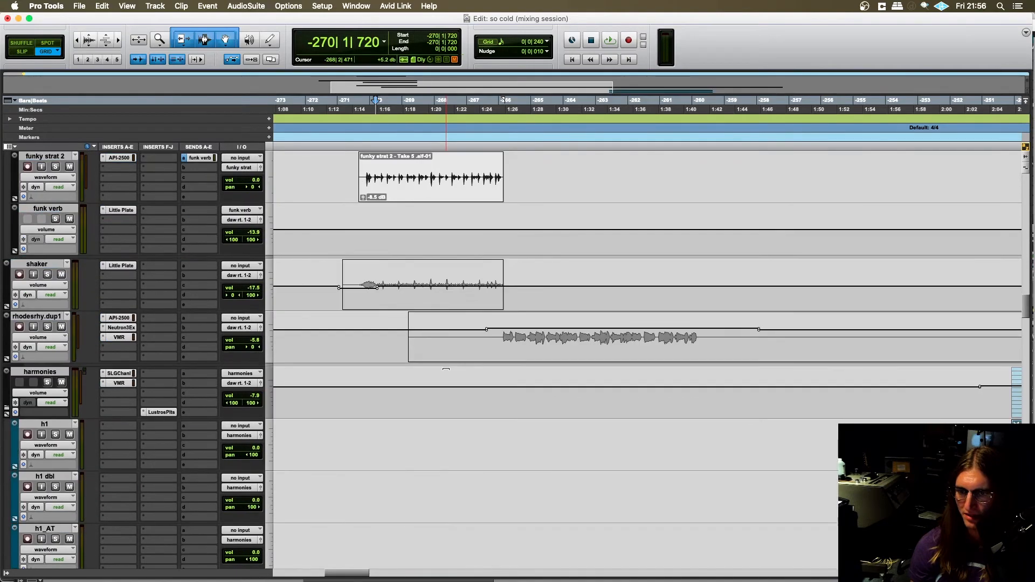
scroll(445, 370, "down", 1)
scroll(425, 233, "down", 10)
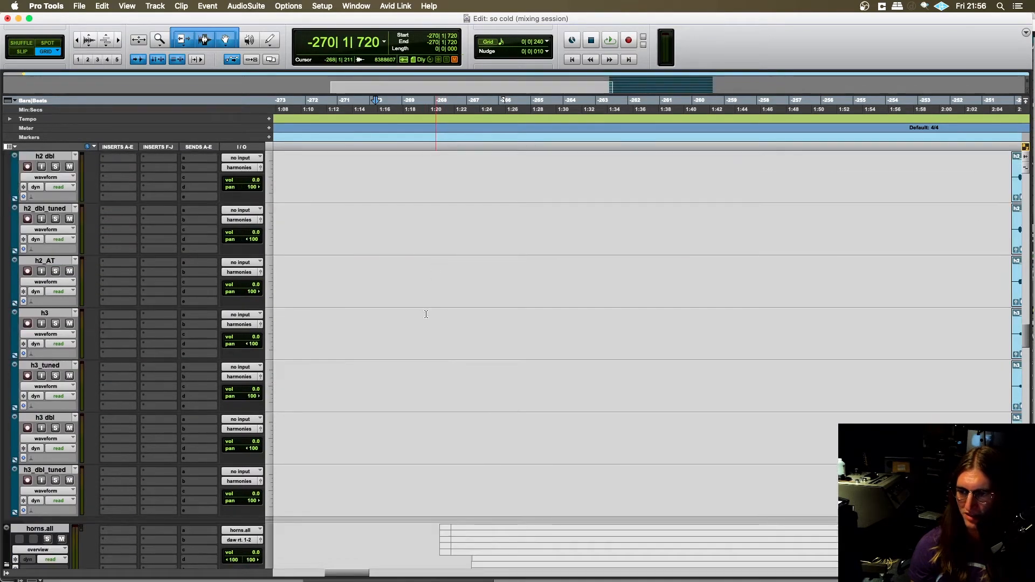
scroll(419, 324, "up", 5)
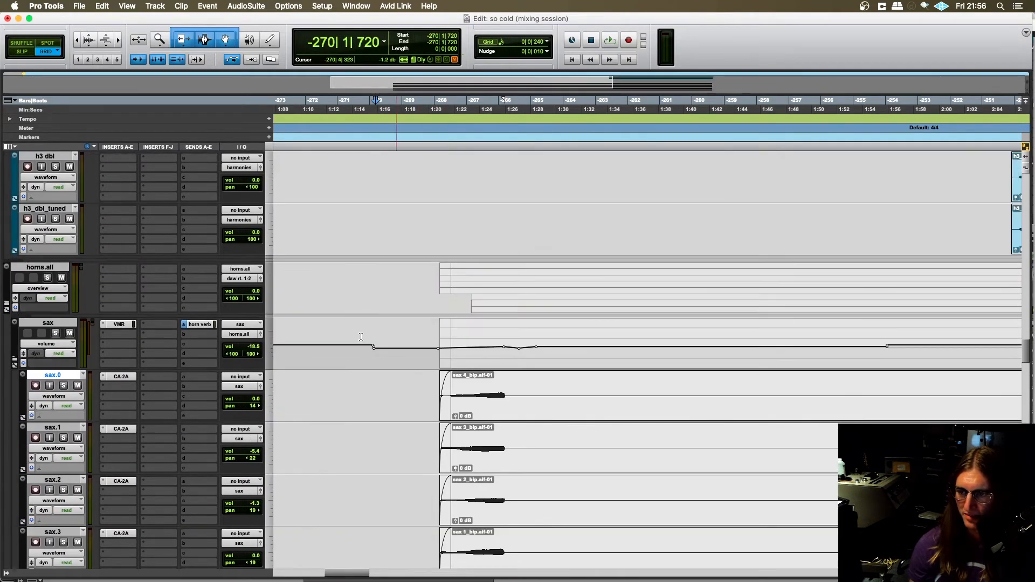
- Solo the horns.all folder, play it from -269|1|240 through the sax entry, and stop
left_click(400, 278)
key("space")
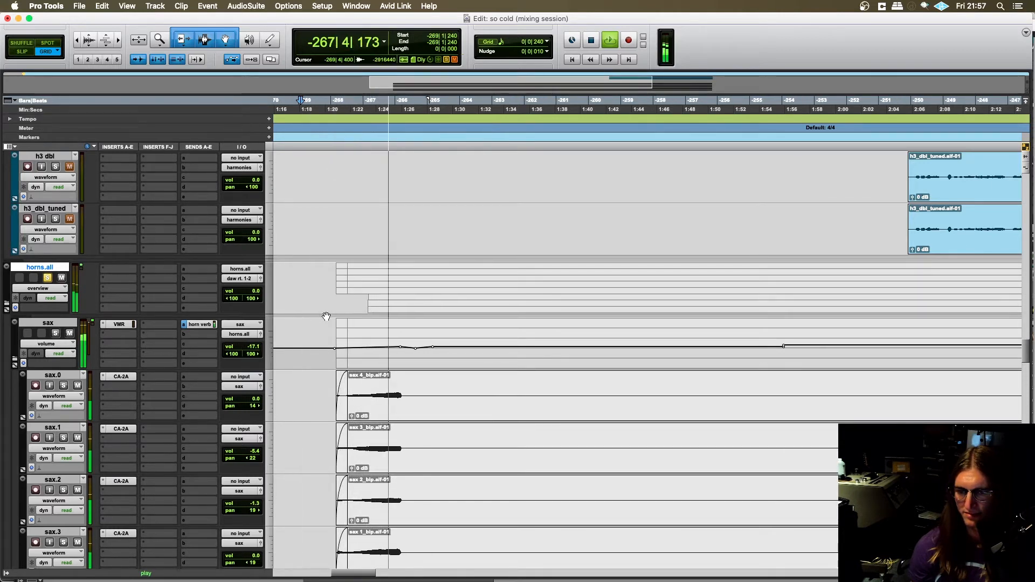
key("space")
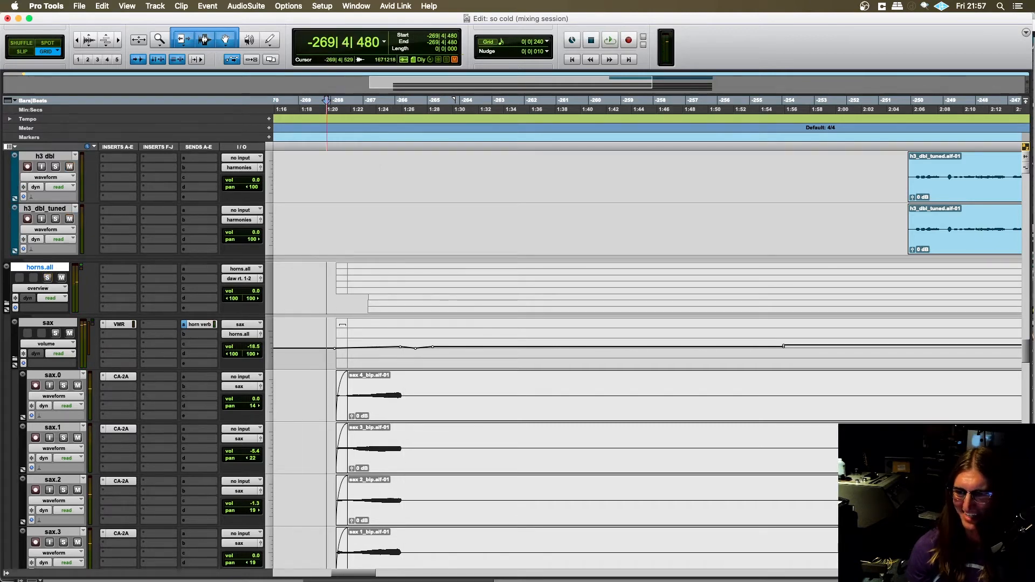
- Solo the sax folder and set the start at -269|4|480 on the sax.0 track, just before the clips
scroll(326, 335, "down", 3)
key("t")
scroll(391, 355, "right", 7)
scroll(390, 358, "left", 1)
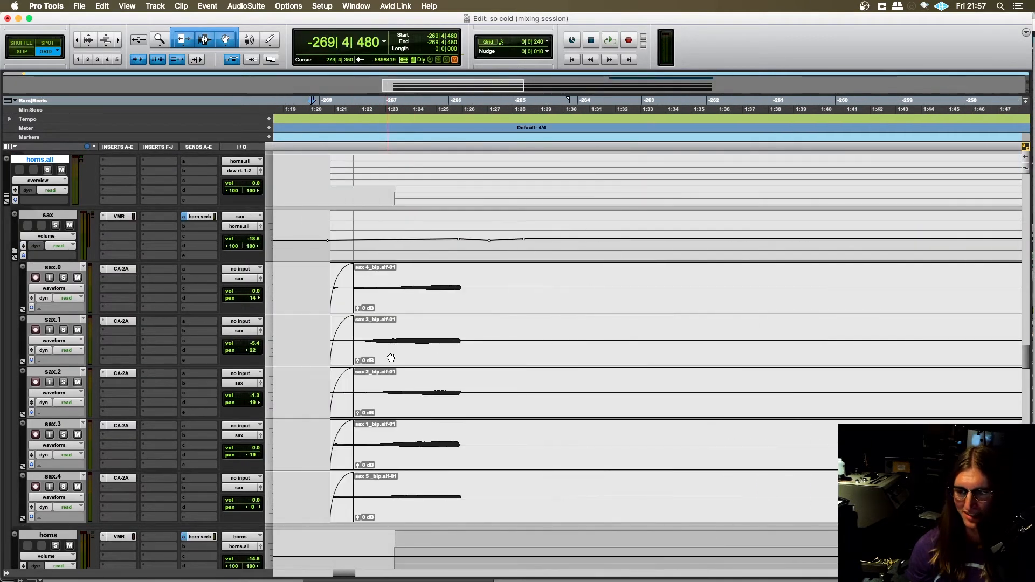
left_click(55, 225)
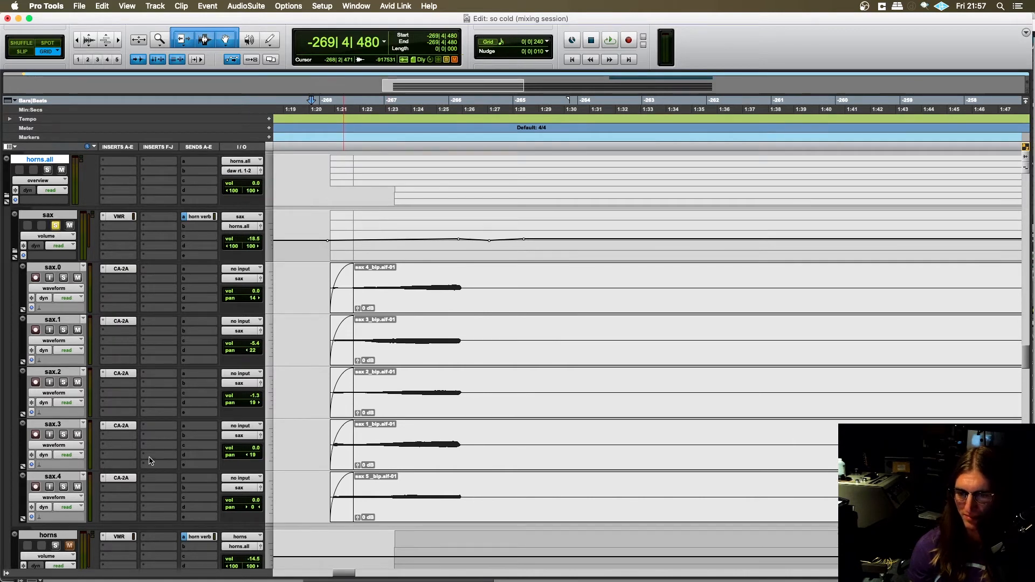
left_click(324, 279)
scroll(331, 321, "right", 2)
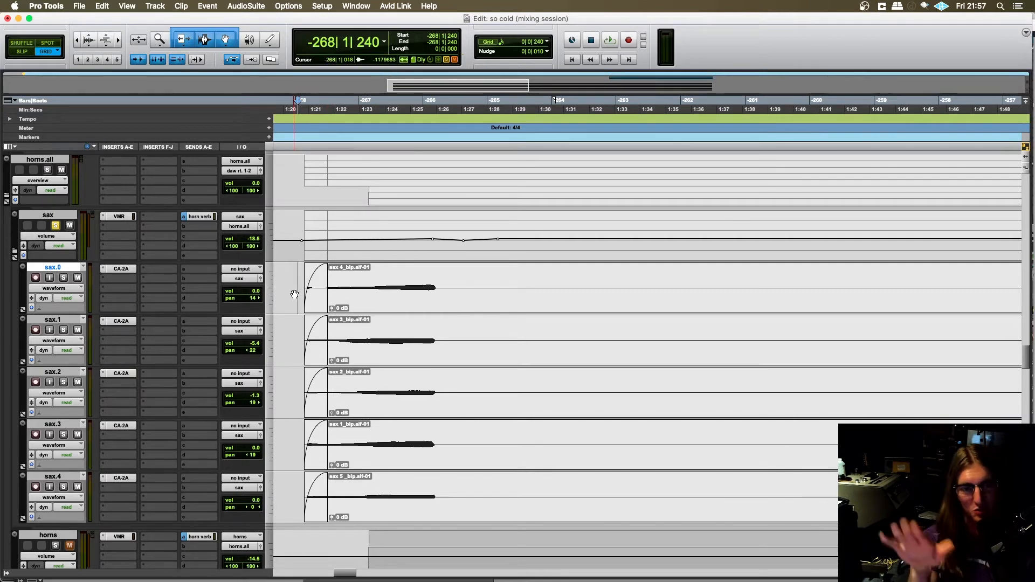
scroll(338, 316, "left", 4)
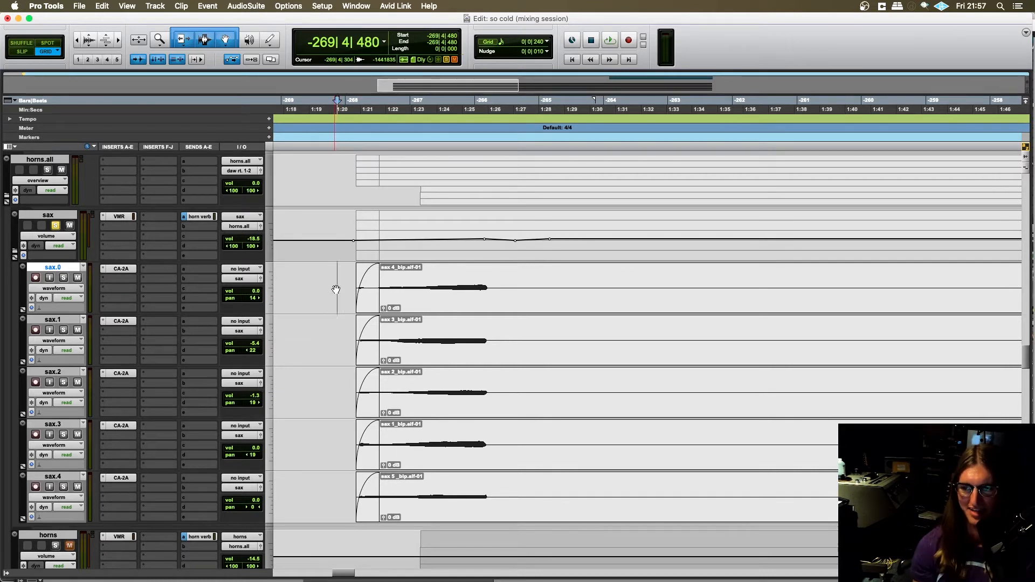
- Play the soloed sax parts through their swell and stop
key("space")
scroll(299, 320, "right", 4)
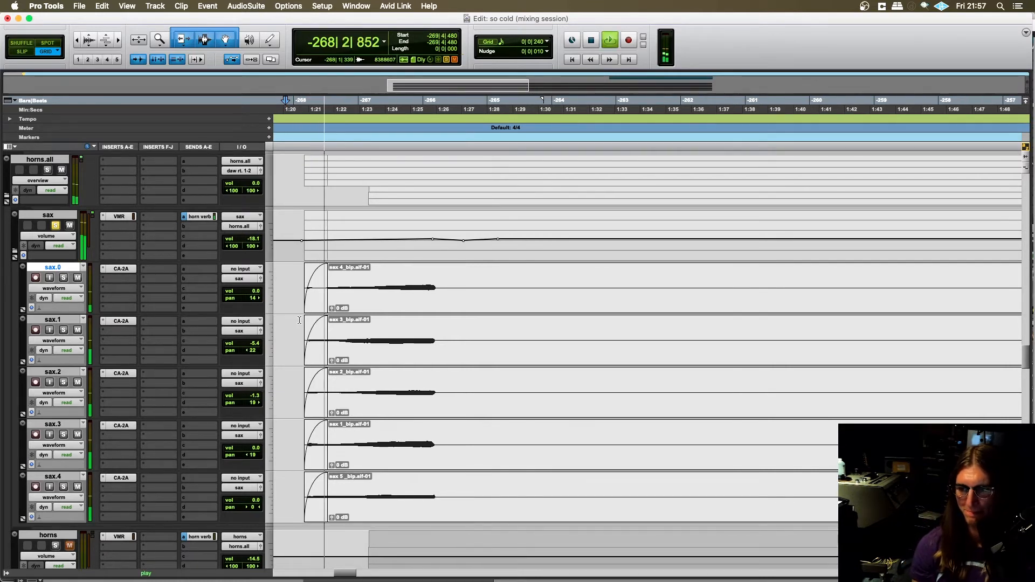
scroll(299, 320, "left", 2)
scroll(299, 320, "down", 4)
scroll(299, 320, "up", 4)
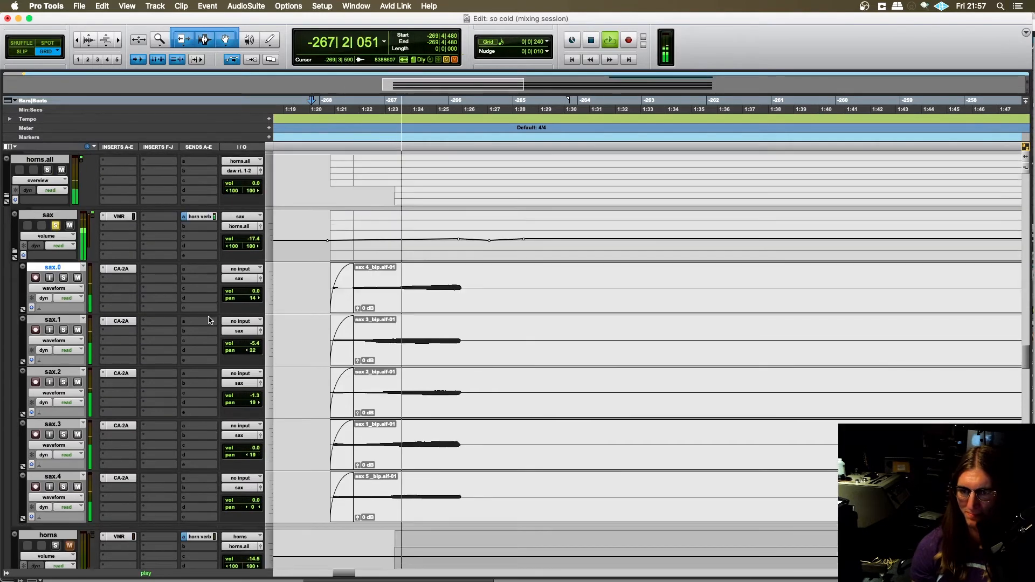
scroll(209, 320, "up", 4)
scroll(162, 313, "down", 8)
scroll(75, 293, "up", 6)
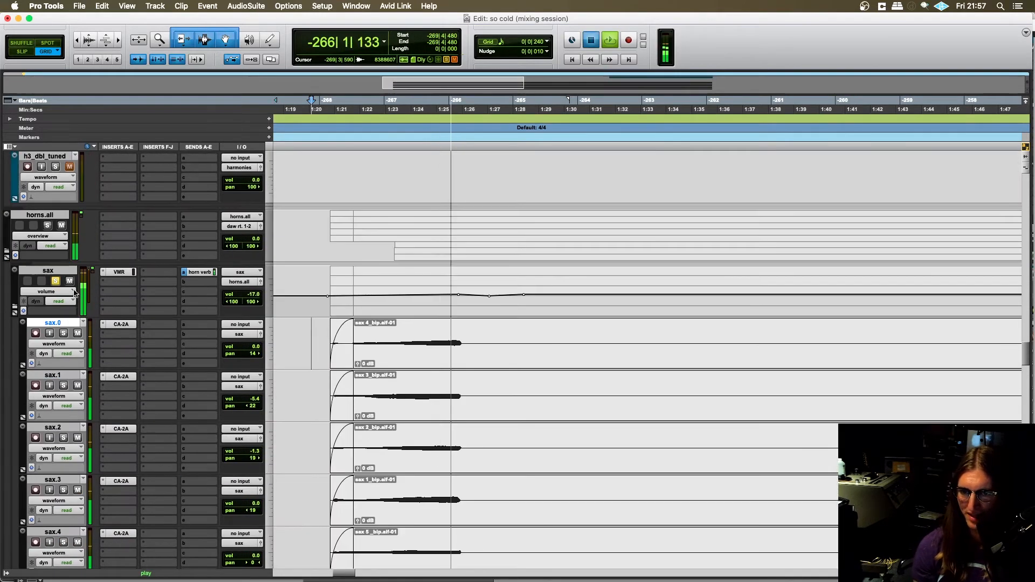
key("space")
- Collapse the sax folder, solo and expand the horns folder, and set the start at -267|2|480 on the alto track
left_click(14, 308)
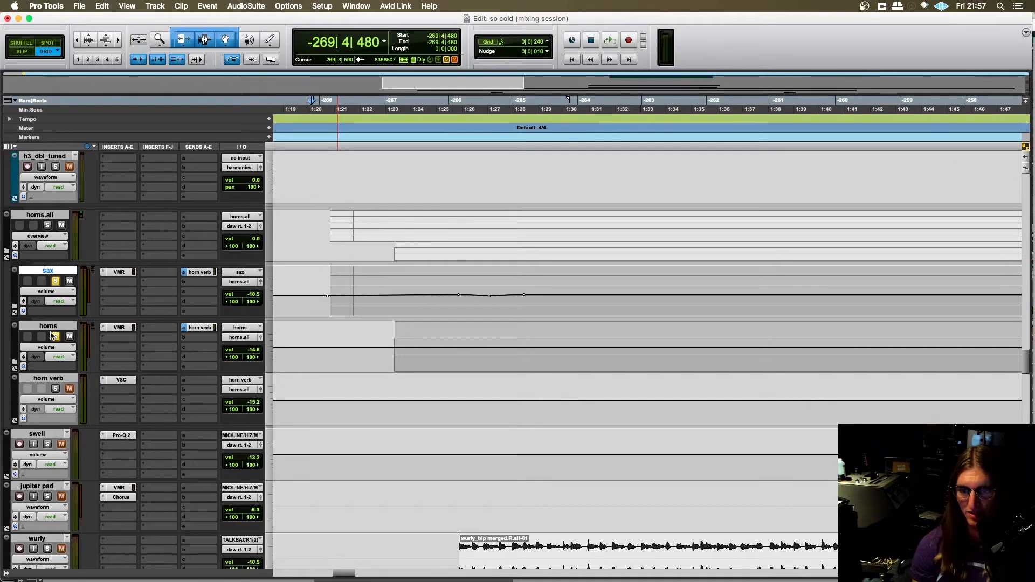
left_click(15, 362)
scroll(63, 328, "down", 3)
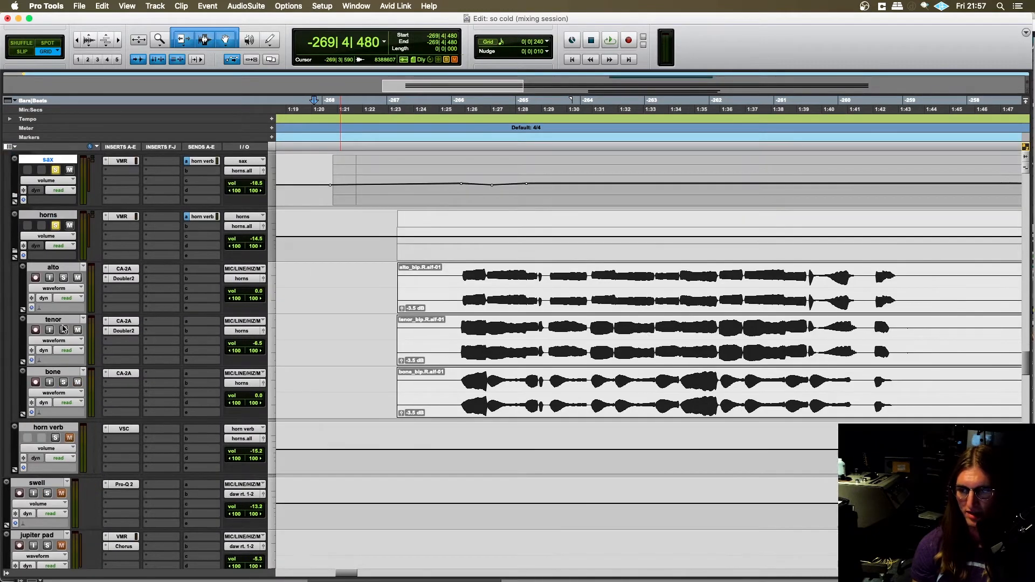
left_click(413, 273)
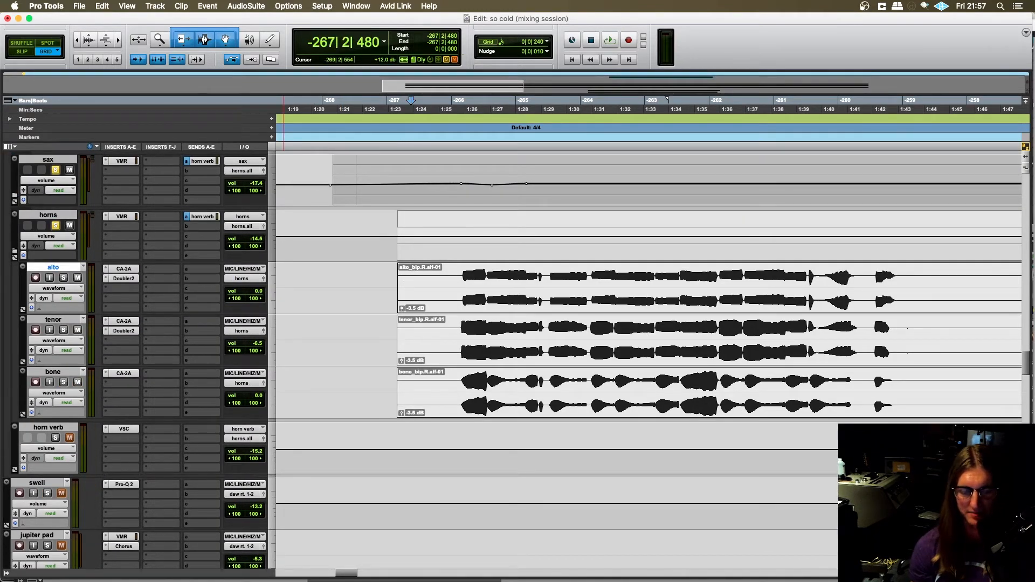
- Switch to the So Cold project in Logic Pro X and locate the sax stack and horn chords tracks
key("super+Tab")
scroll(317, 372, "down", 3)
scroll(380, 340, "down", 15)
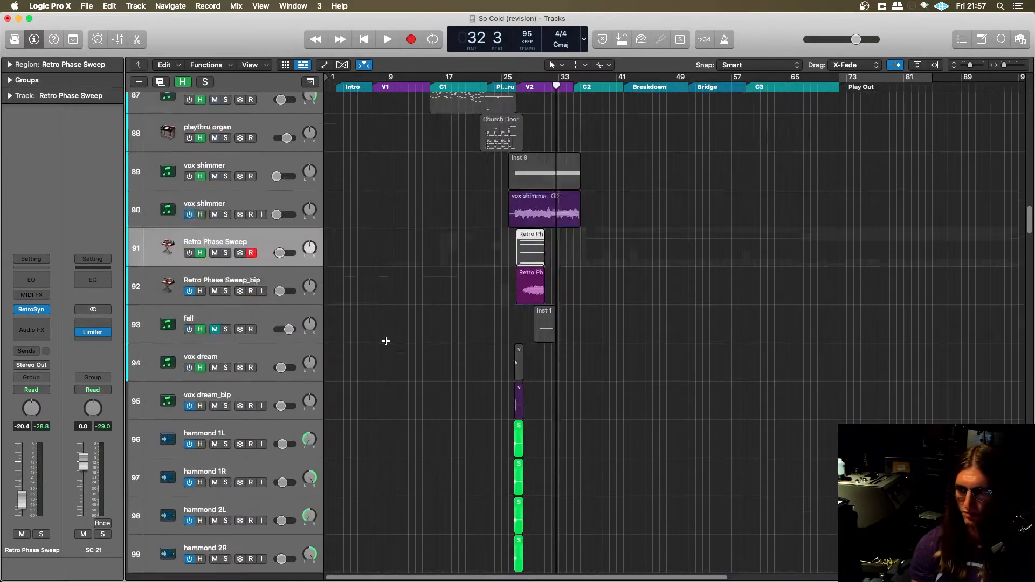
scroll(380, 339, "down", 10)
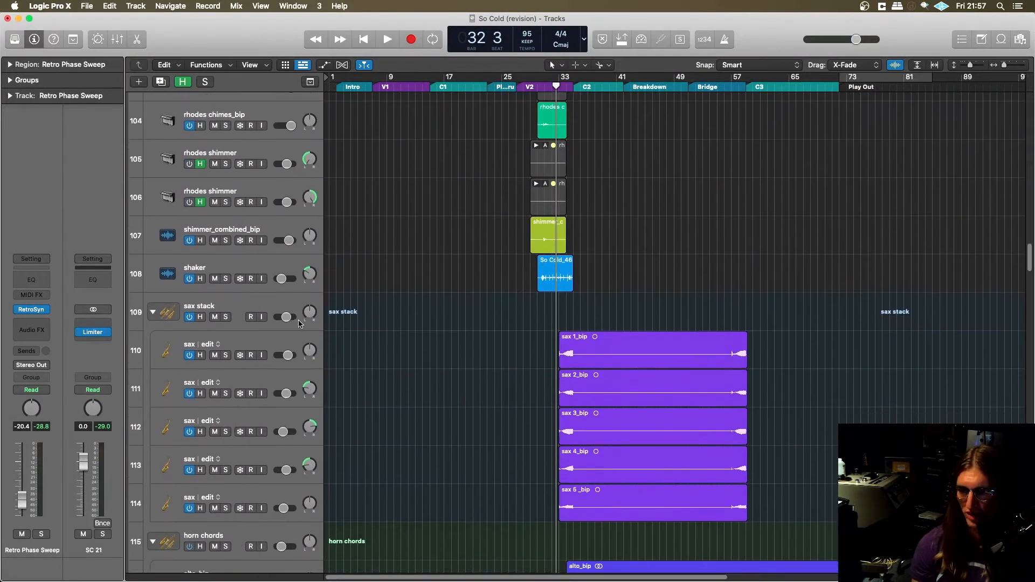
- Select the horn chords stack and marquee-select the MIDI regions on the tracks from alto - scoop down to tenor - doit
left_click(242, 244)
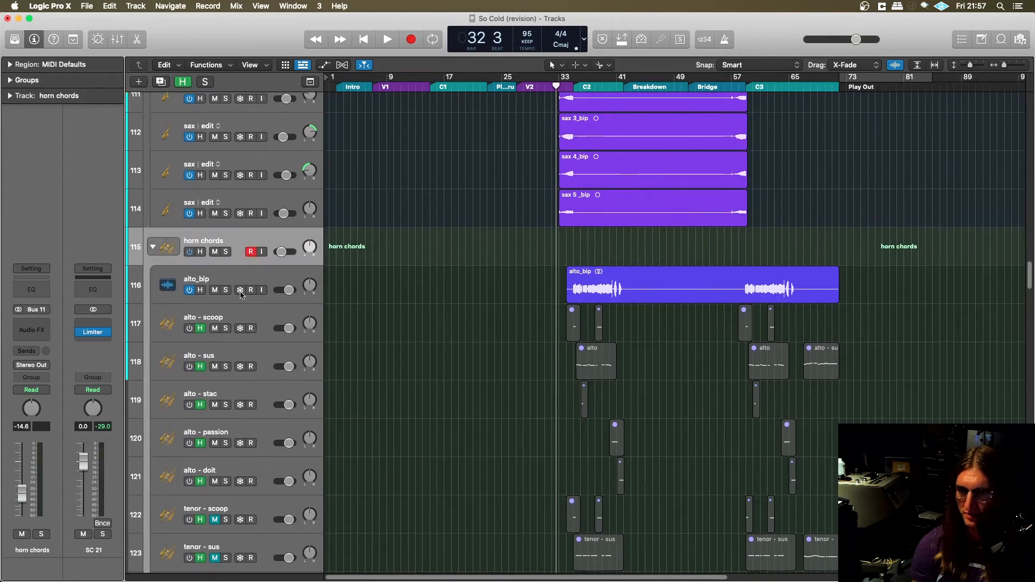
scroll(250, 272, "down", 2)
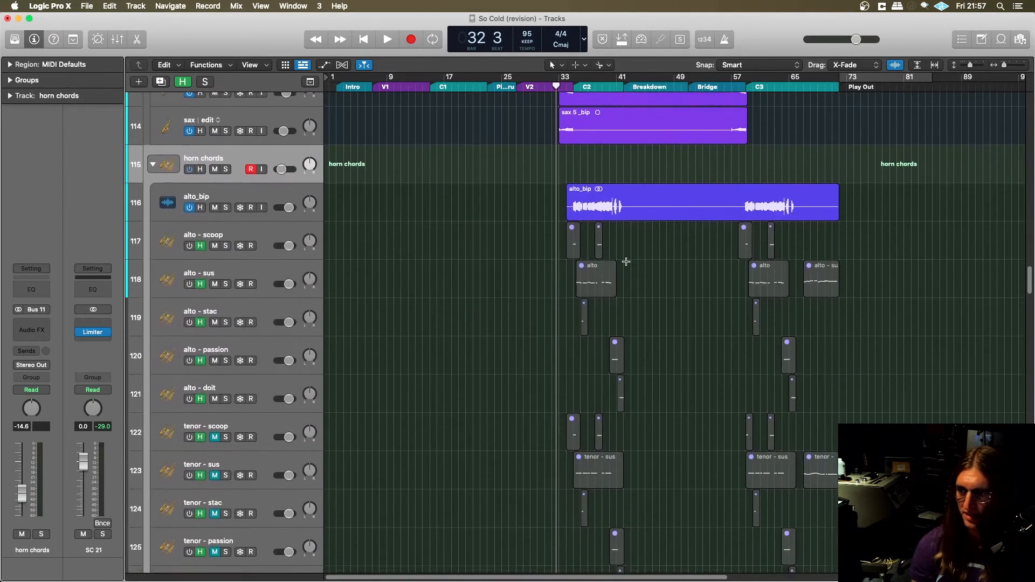
scroll(333, 218, "down", 1)
scroll(496, 253, "right", 5)
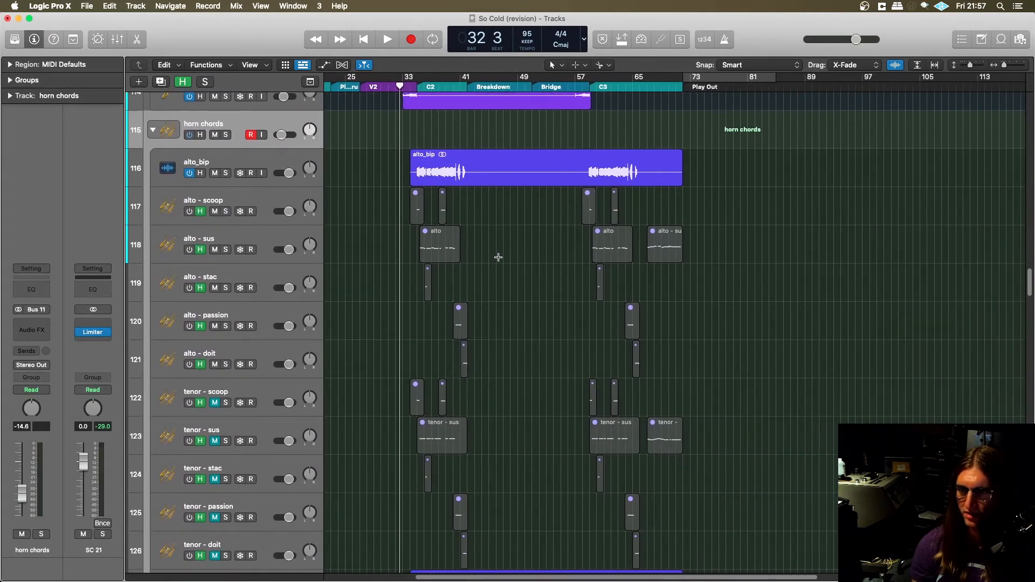
scroll(498, 257, "down", 1)
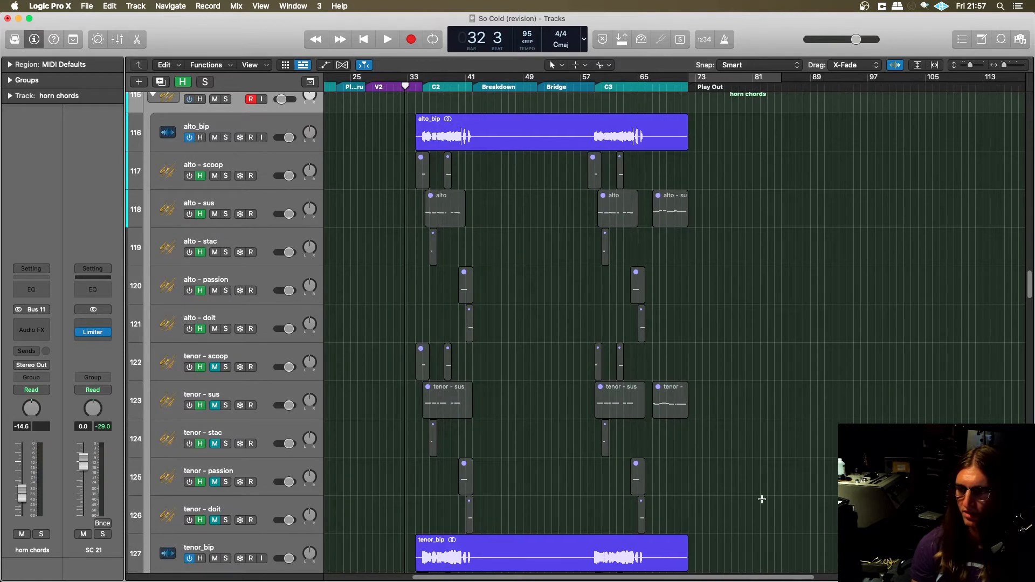
left_click_drag(774, 533, 357, 150)
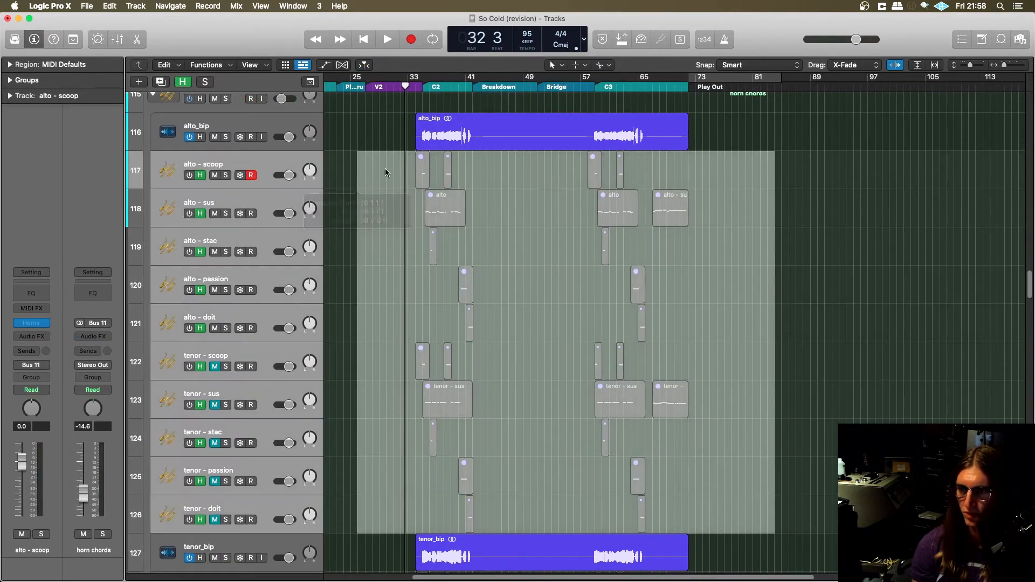
- Select the alto - scoop track, check the so cold mixing session in Pro Tools and return to Logic Pro X
left_click(306, 140)
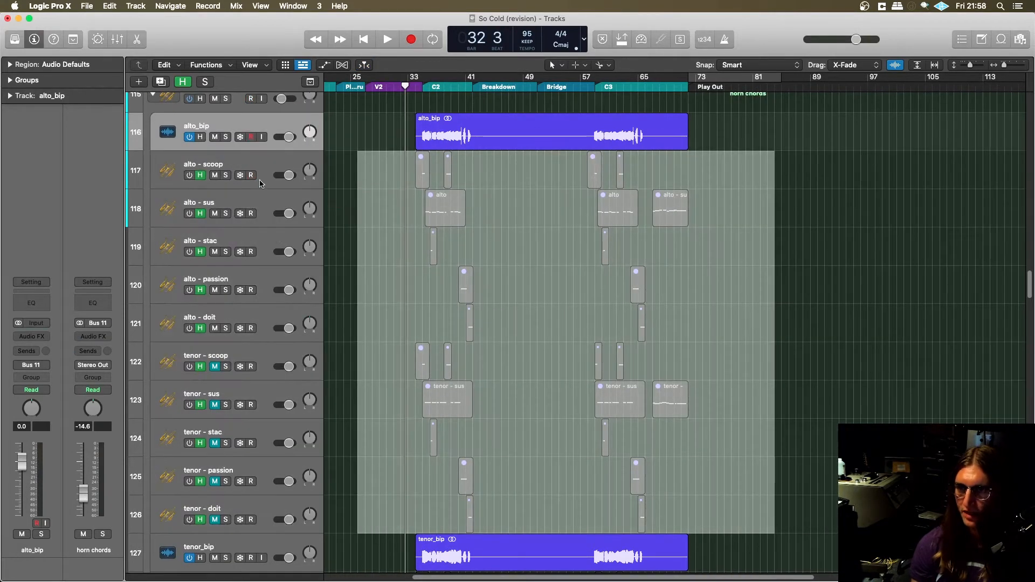
left_click(264, 158)
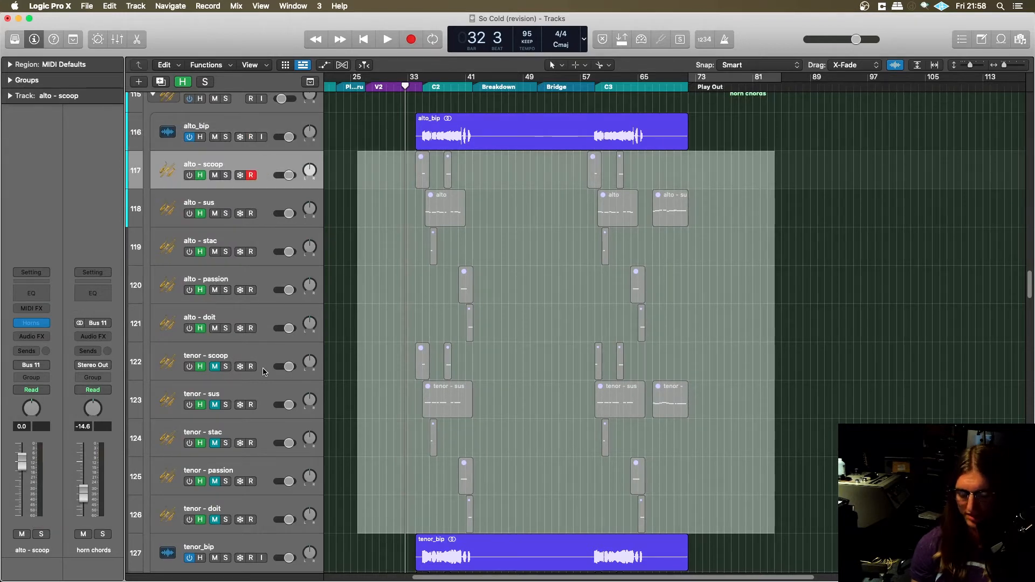
key("super+Tab")
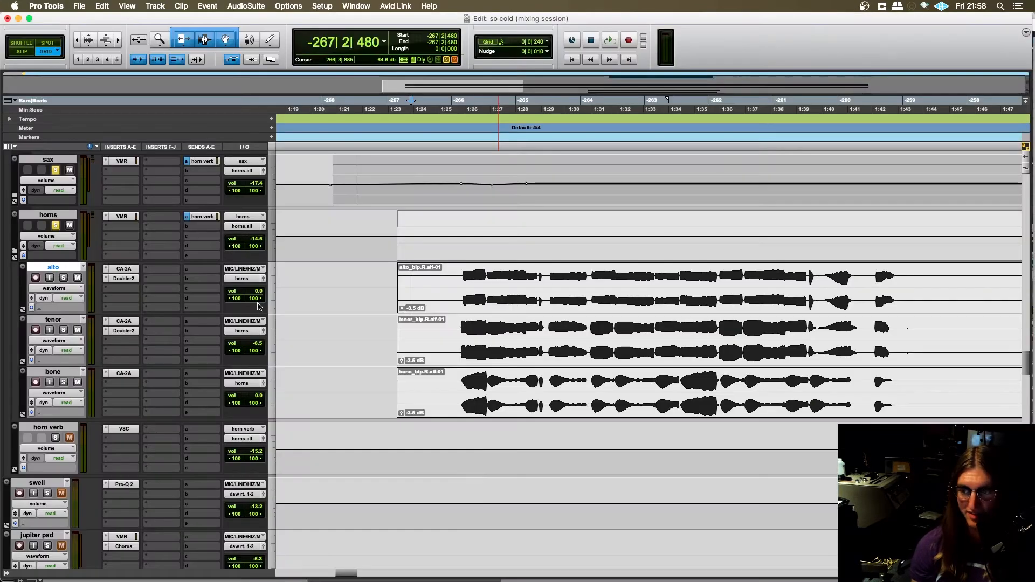
left_click(552, 573)
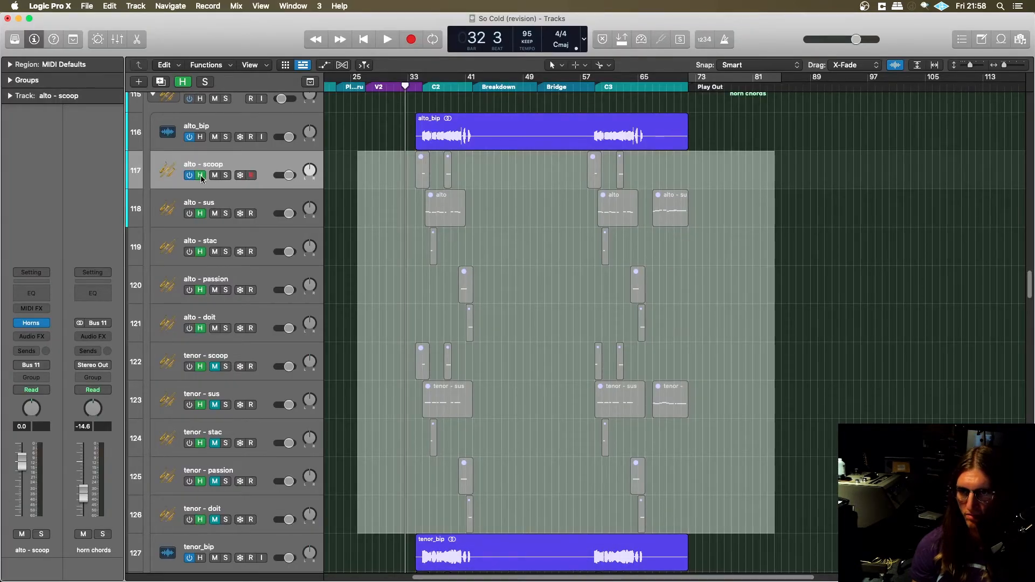
- Open the alto - scoop track's Studio Horns instrument, view its list of articulations and close it
left_click(32, 324)
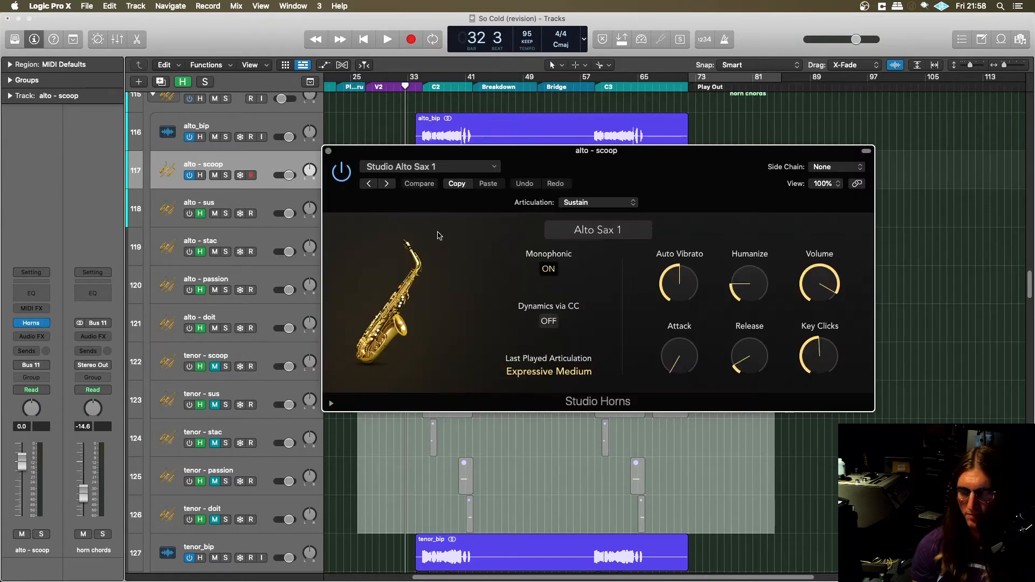
left_click_drag(557, 157, 543, 148)
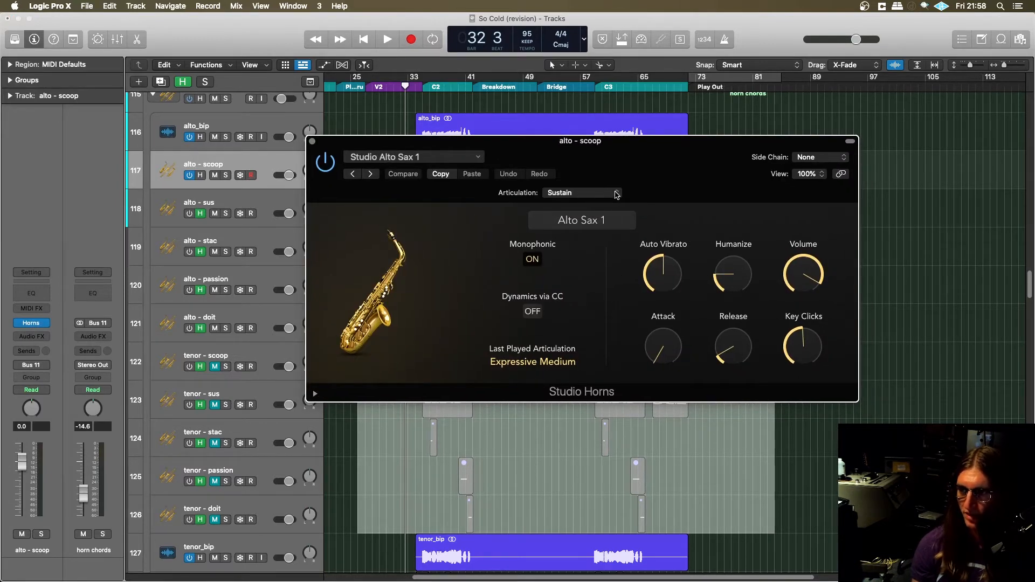
left_click(618, 194)
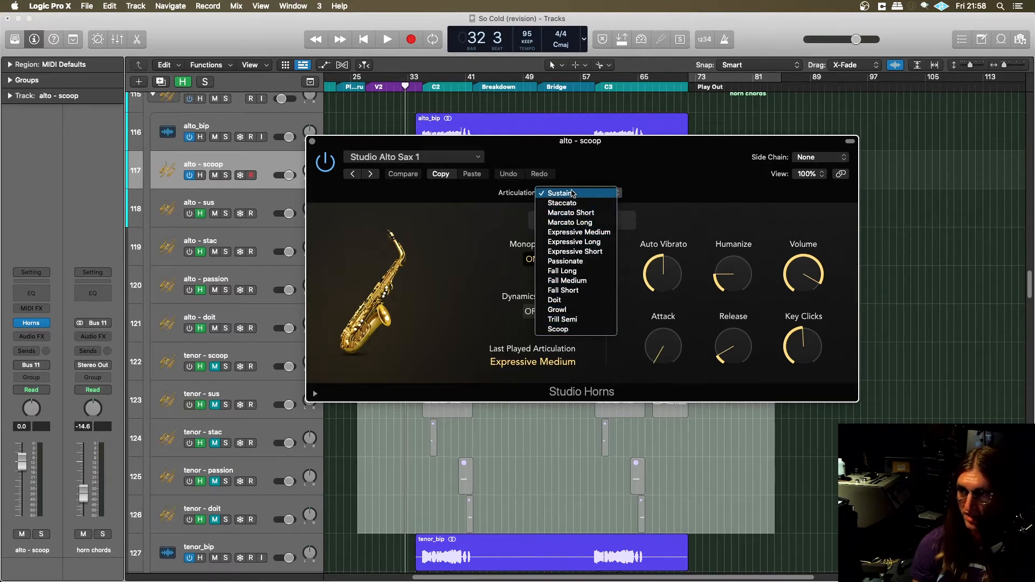
left_click_drag(528, 143, 511, 142)
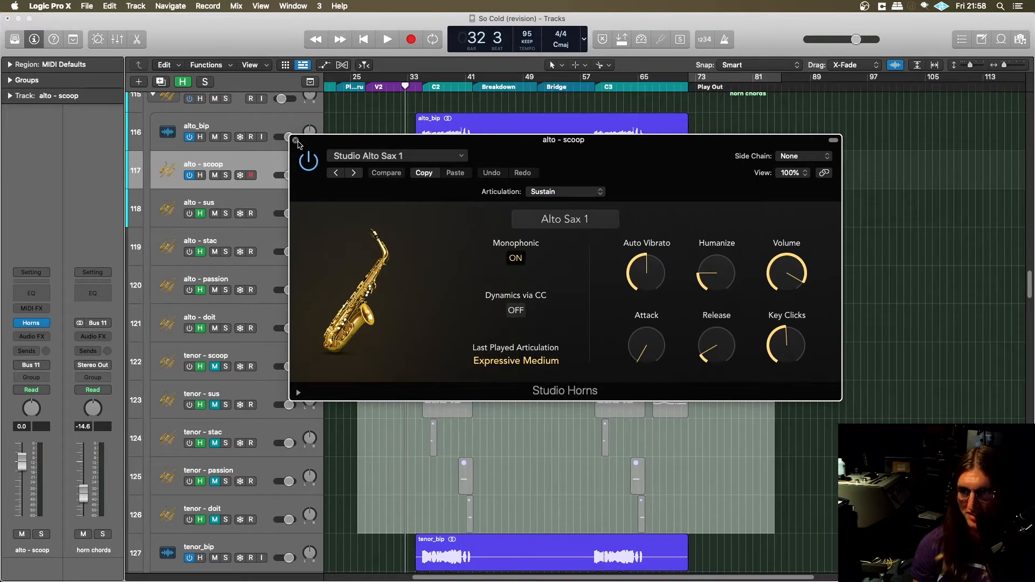
left_click(296, 141)
scroll(246, 207, "up", 1)
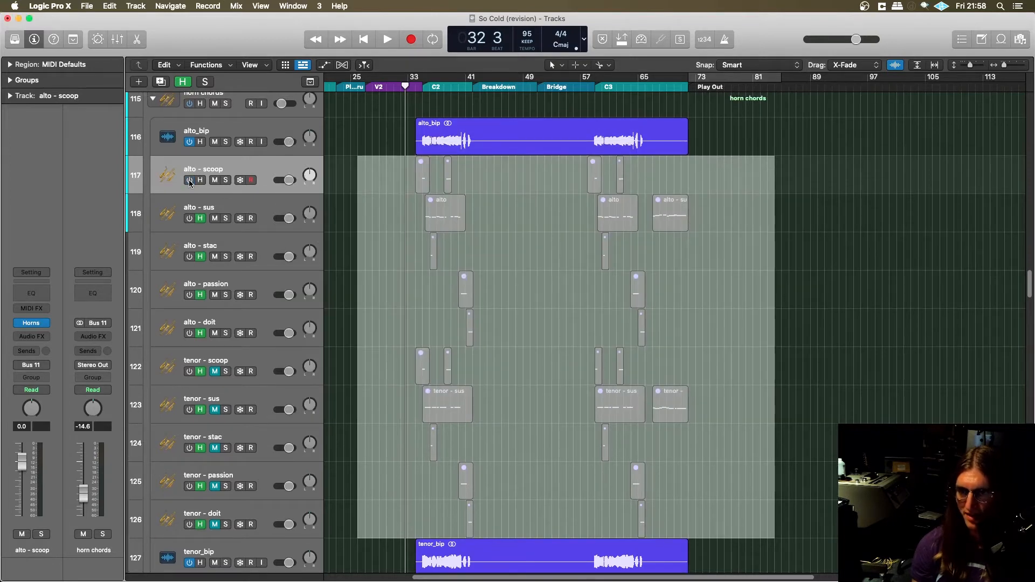
- Switch to Pro Tools, highlight the tenor clip's chord passage from -266|1|480, and set the start there on the bone track
key("super+Tab")
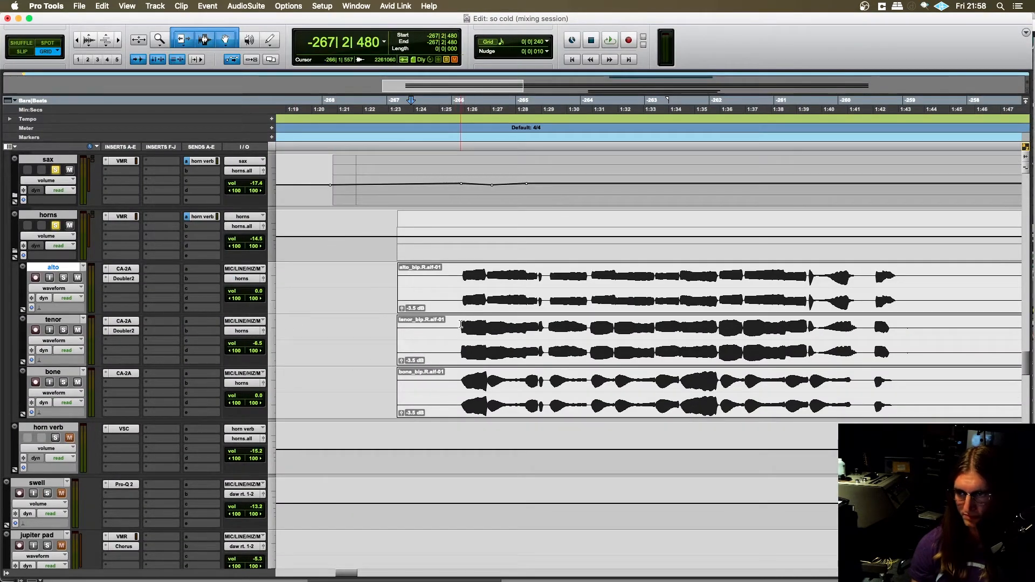
left_click_drag(462, 325, 822, 339)
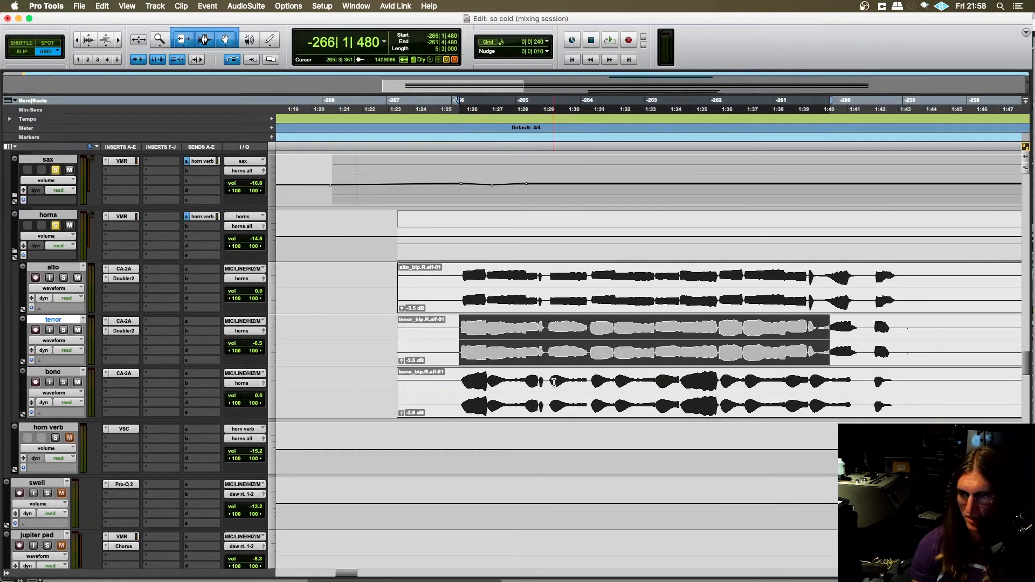
left_click(457, 383)
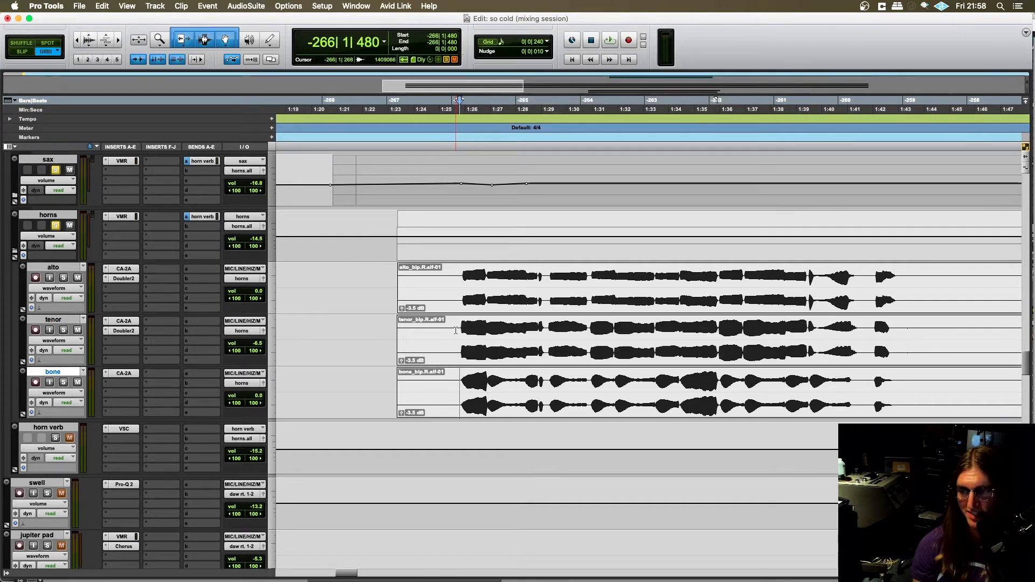
scroll(445, 332, "right", 3)
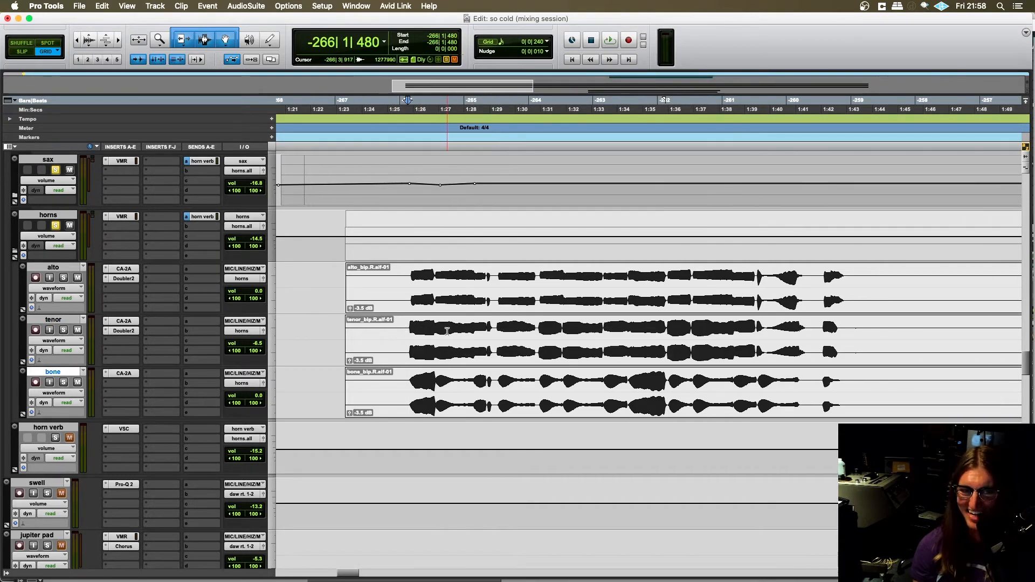
scroll(446, 330, "right", 3)
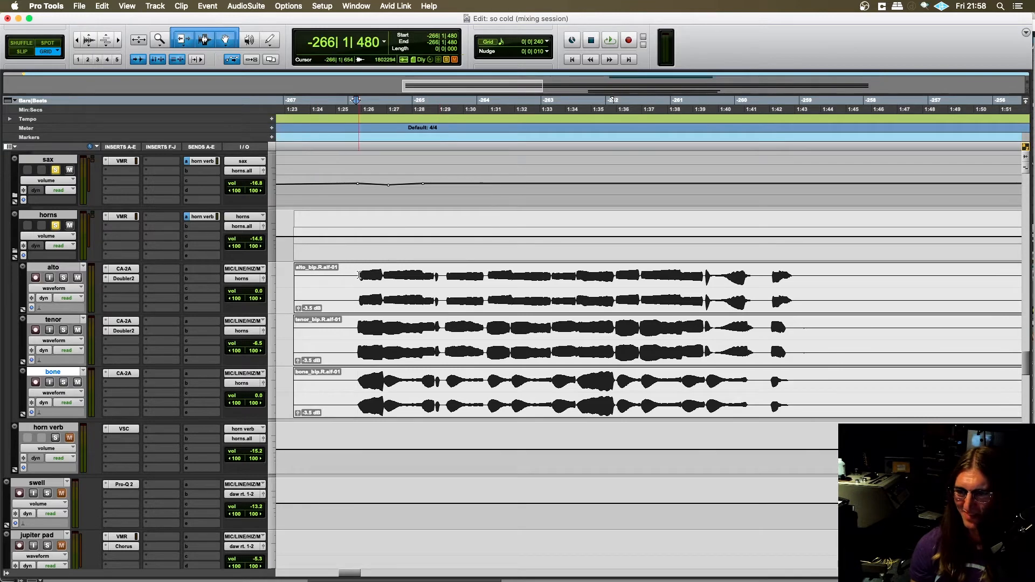
- Set the start at -267|4|720 on the alto track and play the soloed horns to about -263|4 before stopping
left_click(360, 275)
scroll(313, 274, "left", 2)
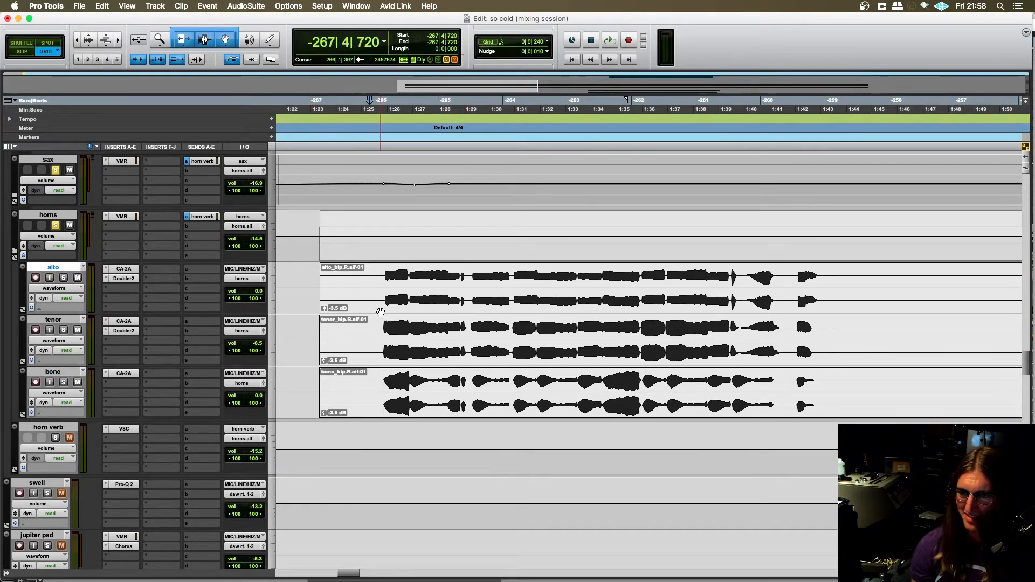
scroll(381, 311, "right", 2)
scroll(380, 313, "up", 2)
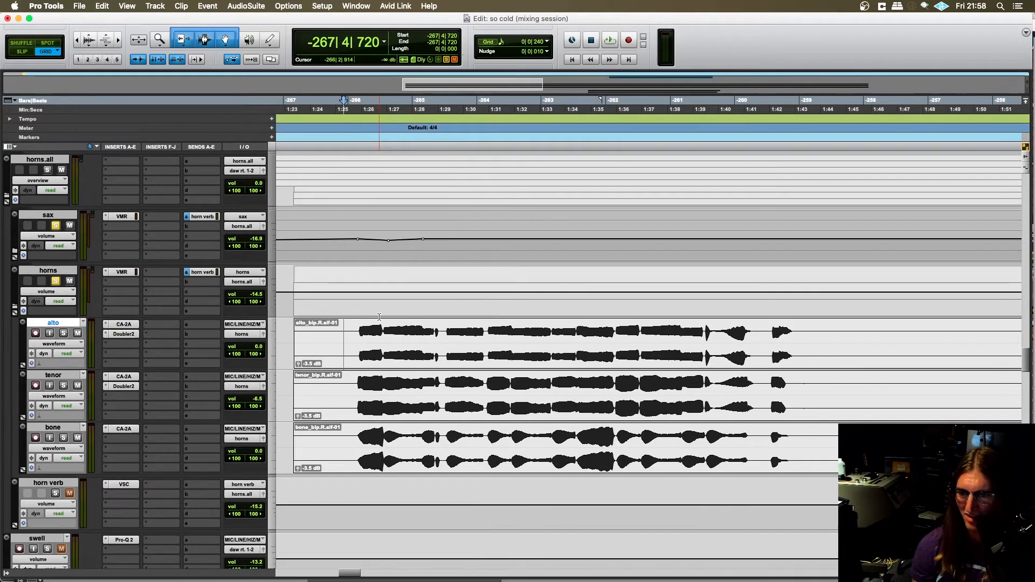
scroll(379, 317, "down", 2)
scroll(379, 316, "left", 2)
key("space")
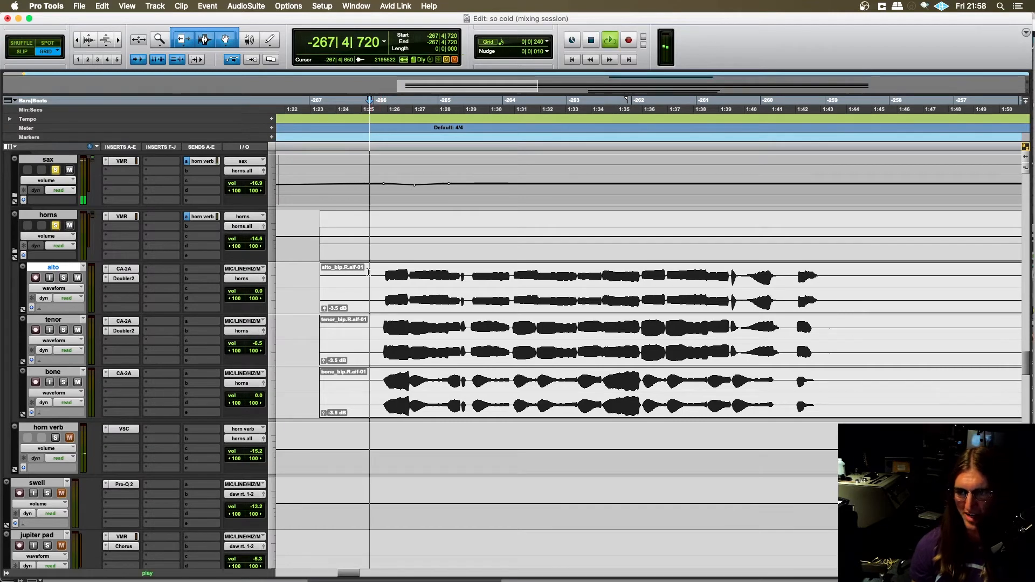
scroll(365, 278, "left", 2)
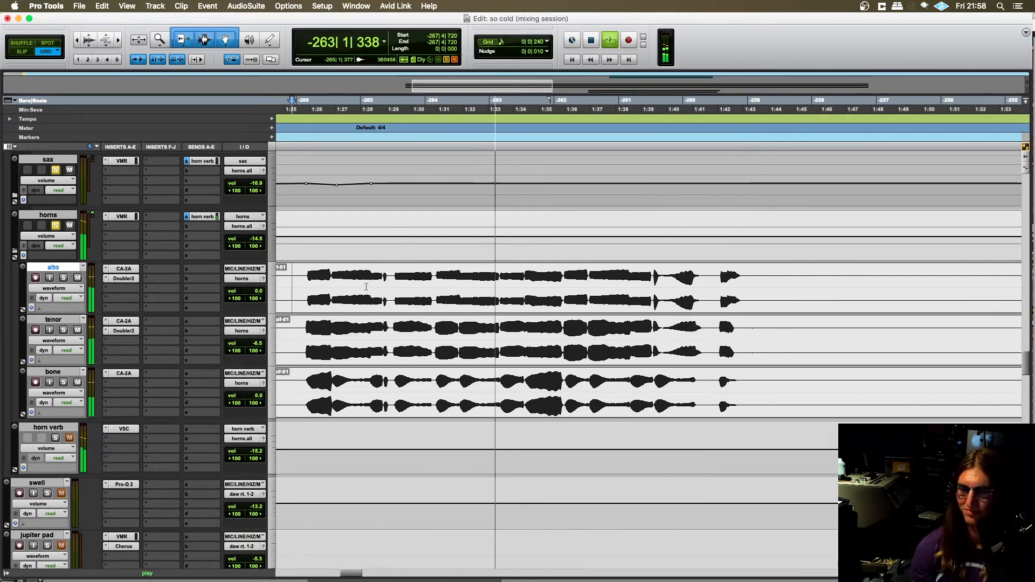
scroll(253, 397, "up", 2)
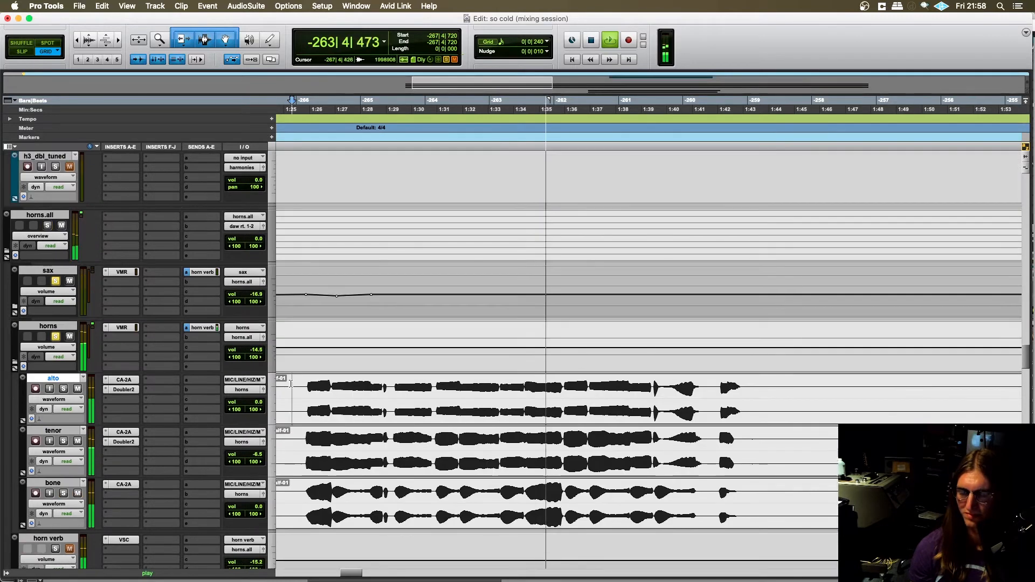
key("space")
- Solo the horns.all folder instead of the separate sax and horns folders, and set the start at -268|1|480
scroll(63, 436, "down", 2)
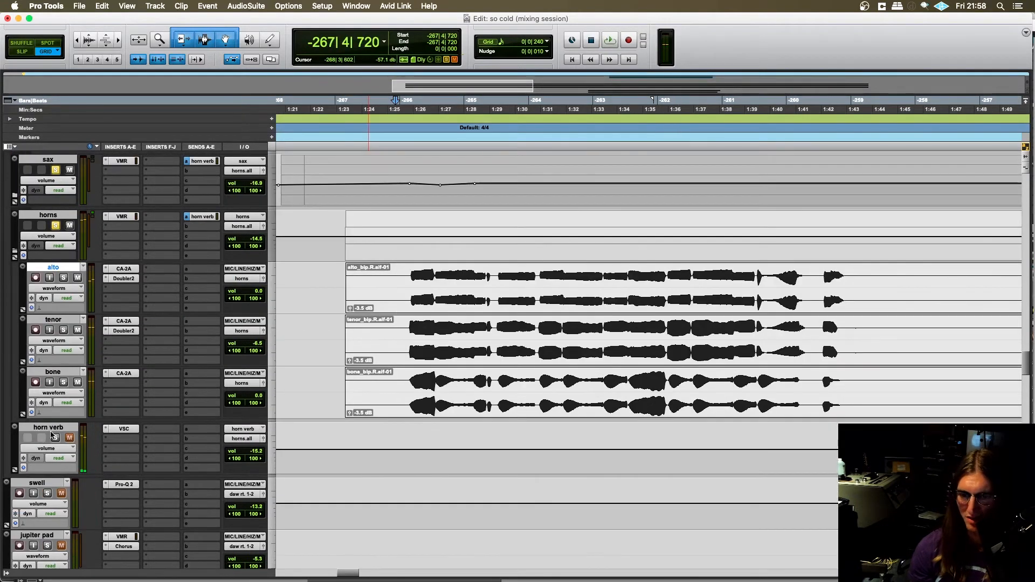
scroll(73, 339, "up", 3)
left_click(47, 277)
scroll(341, 316, "left", 3)
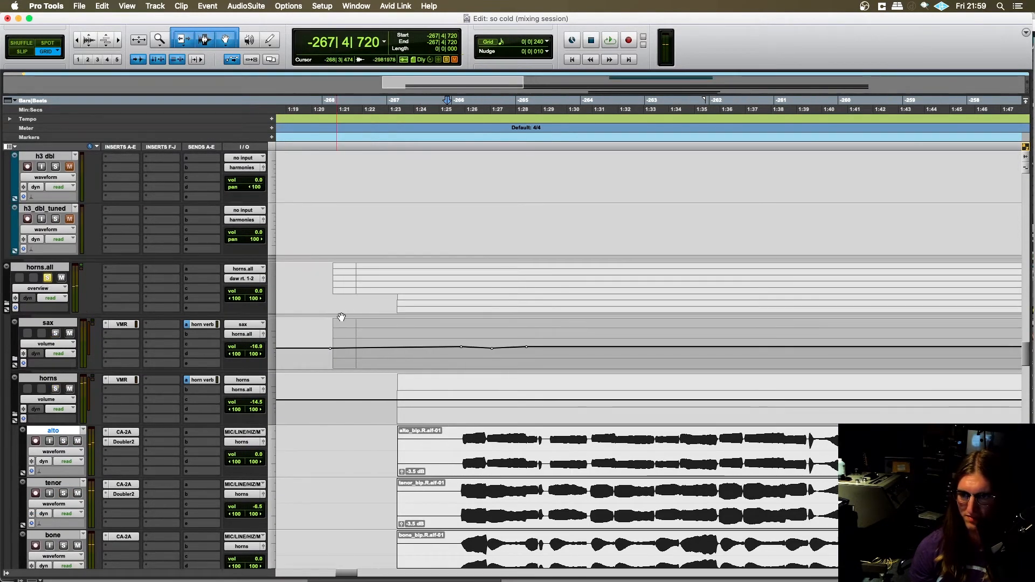
left_click(331, 273)
scroll(413, 341, "down", 2)
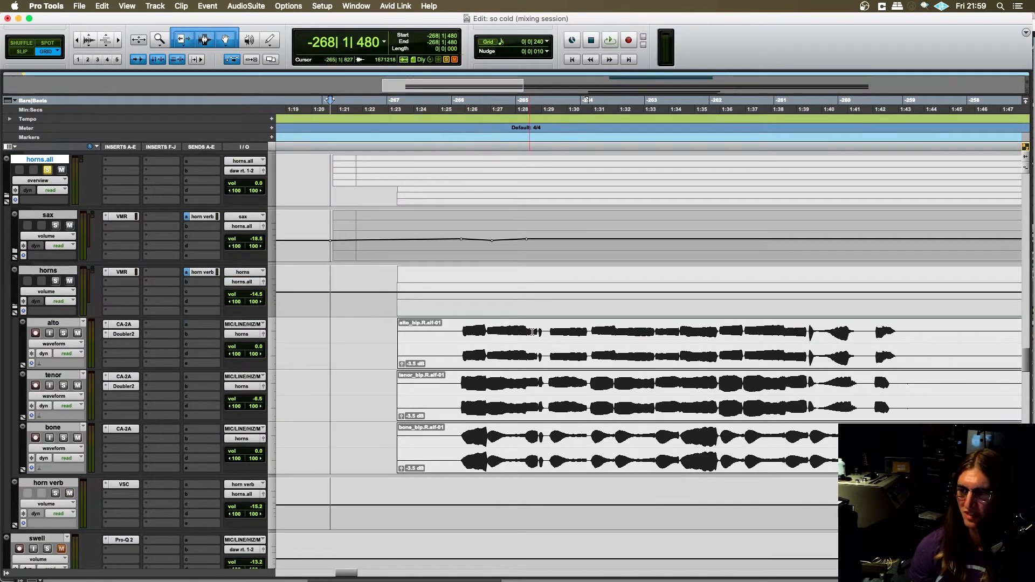
- Switch back to the So Cold project in Logic Pro X
scroll(563, 344, "up", 1)
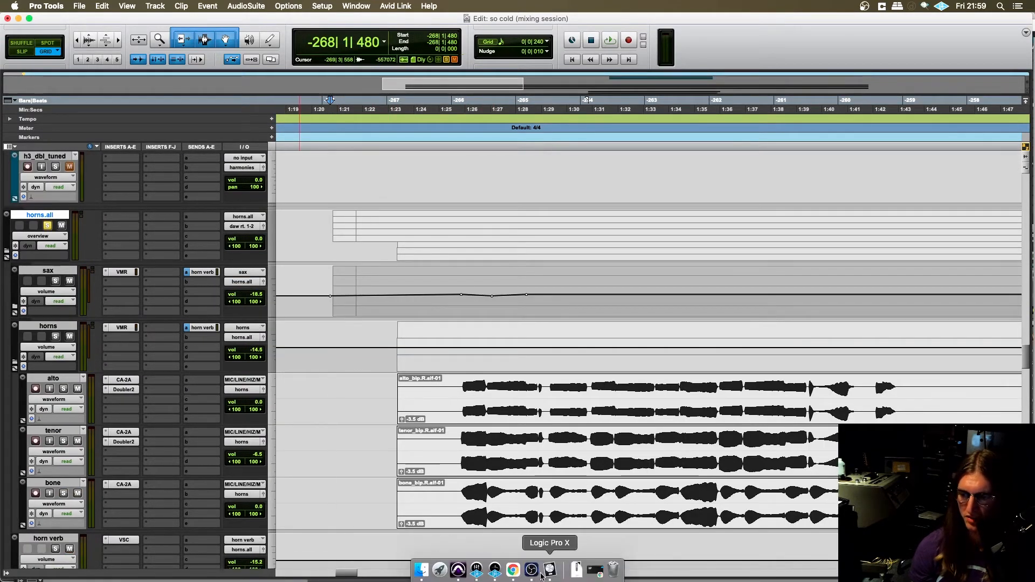
left_click(550, 572)
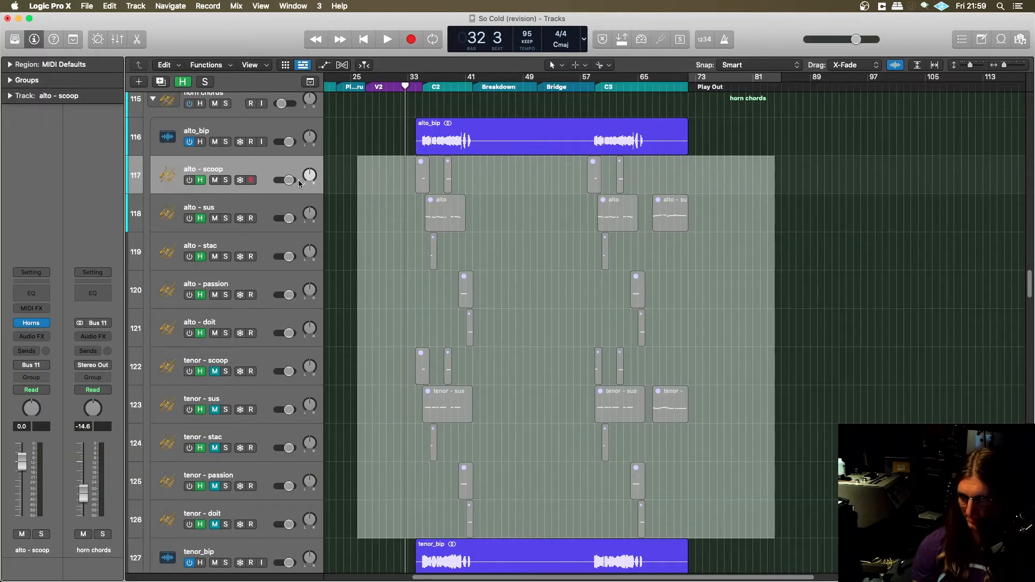
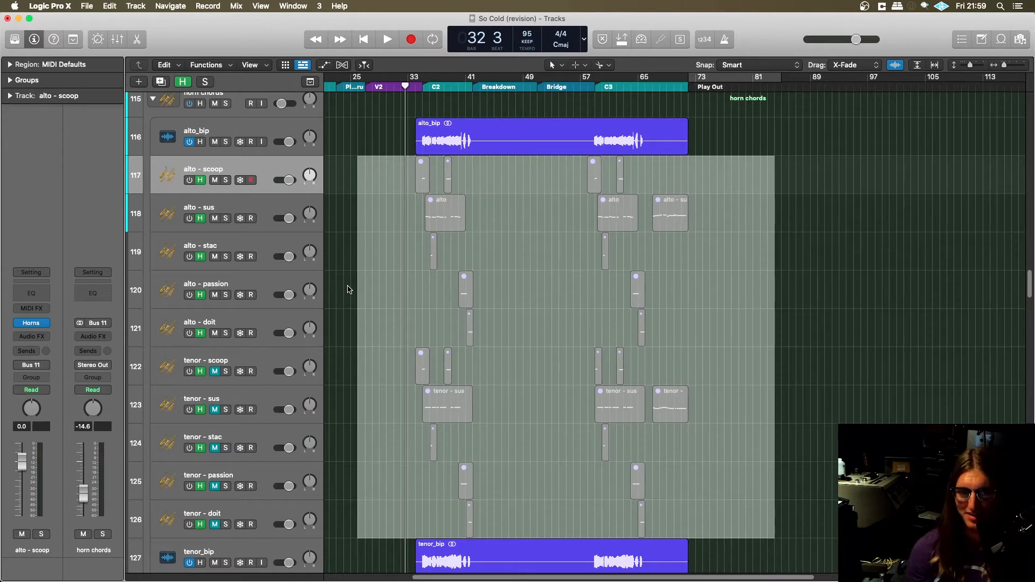
- Switch to Pro Tools and play the horns from bar -267 through the end of the phrase
key("super+Tab")
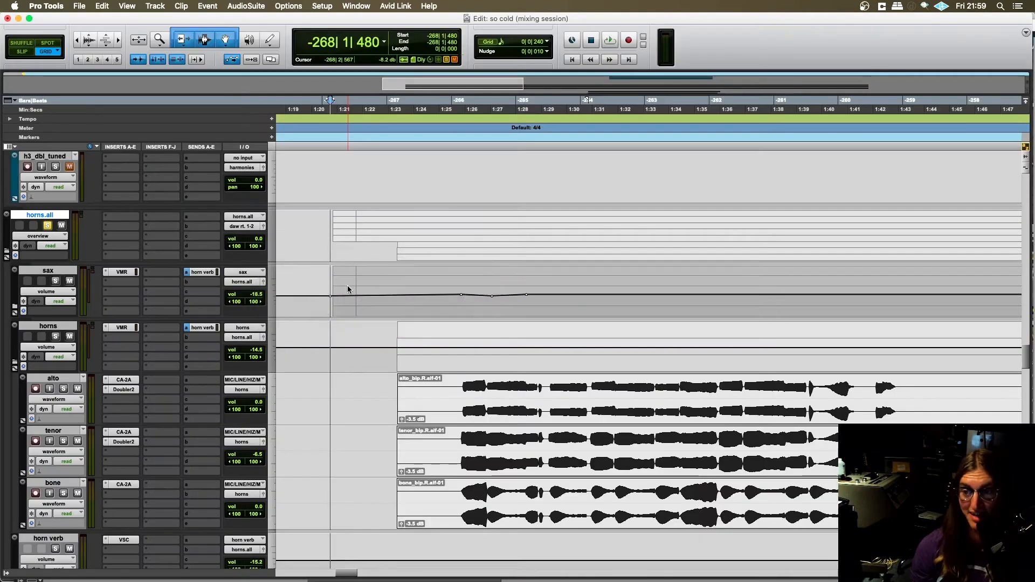
left_click(385, 397)
key("space")
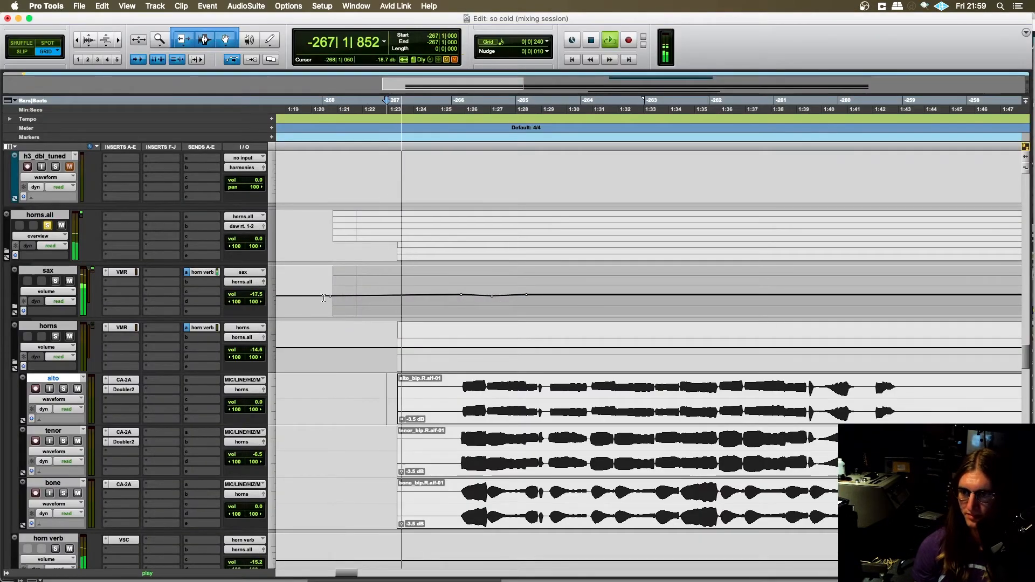
scroll(359, 375, "right", 5)
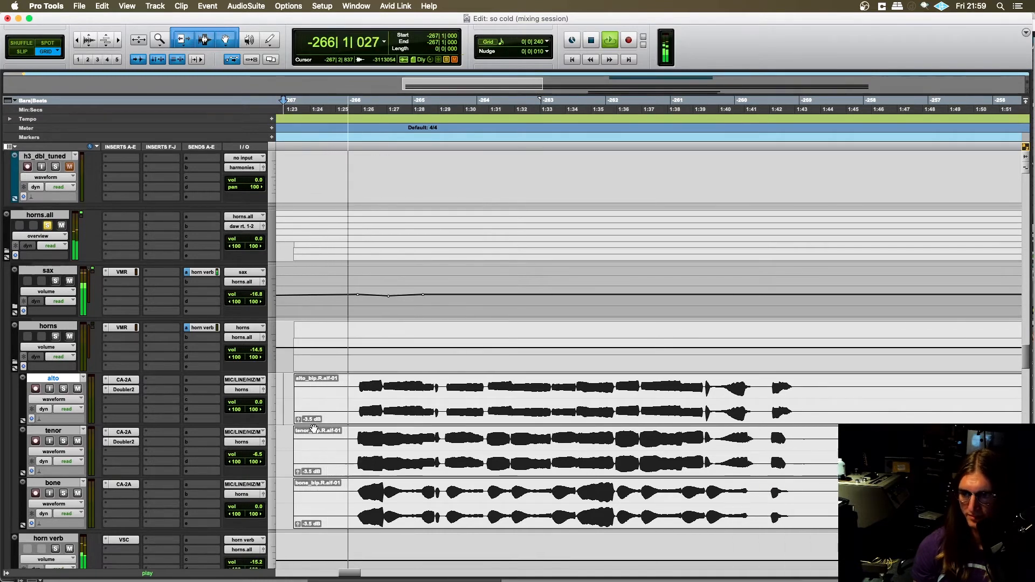
scroll(315, 429, "left", 1)
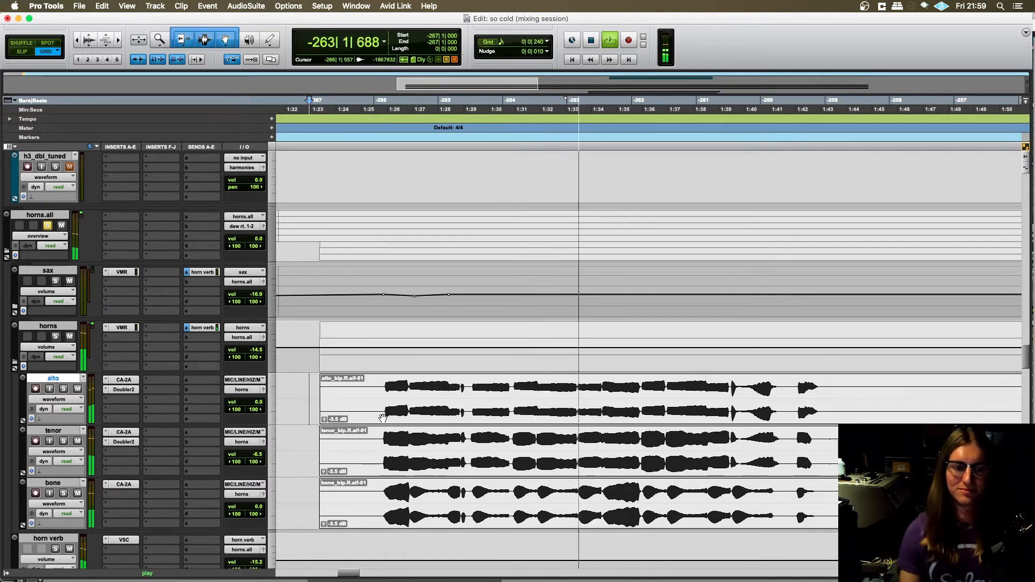
scroll(409, 398, "down", 2)
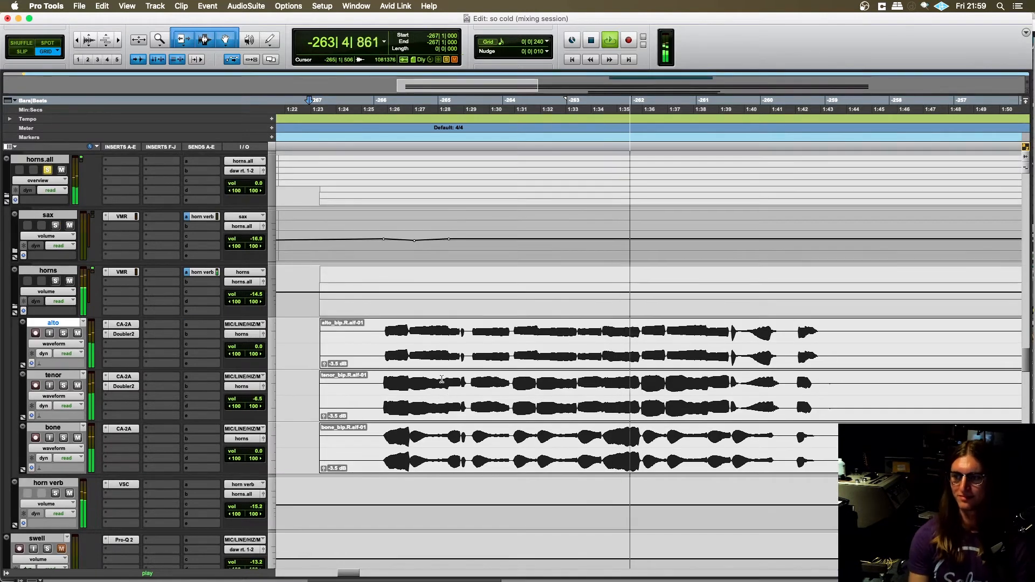
scroll(446, 376, "right", 2)
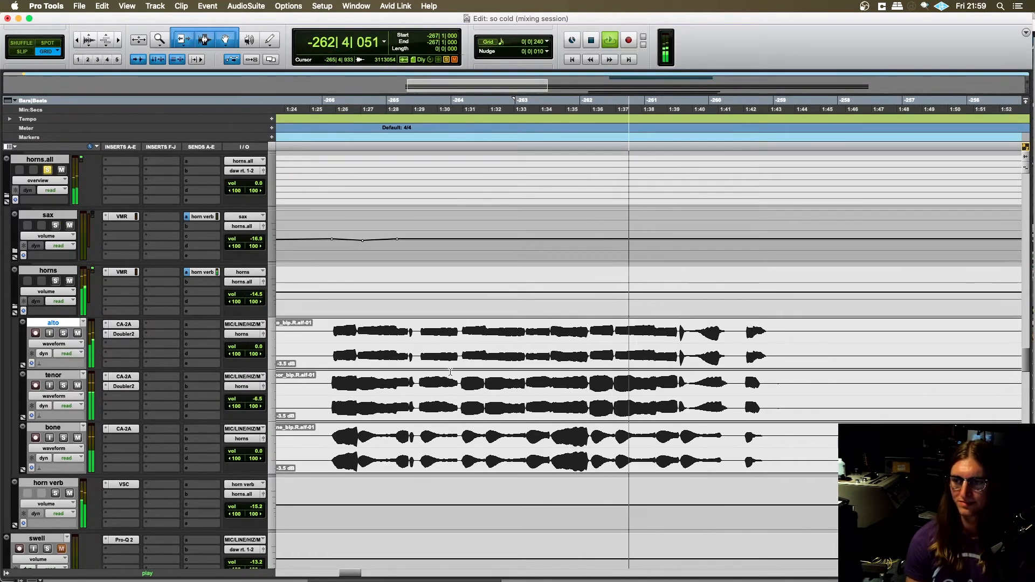
scroll(452, 371, "left", 2)
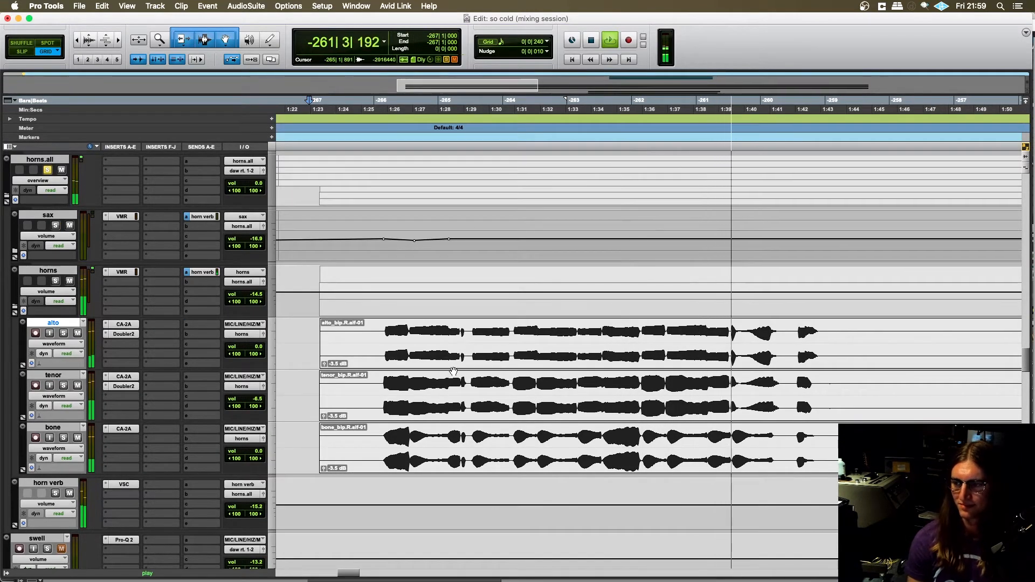
scroll(452, 369, "right", 2)
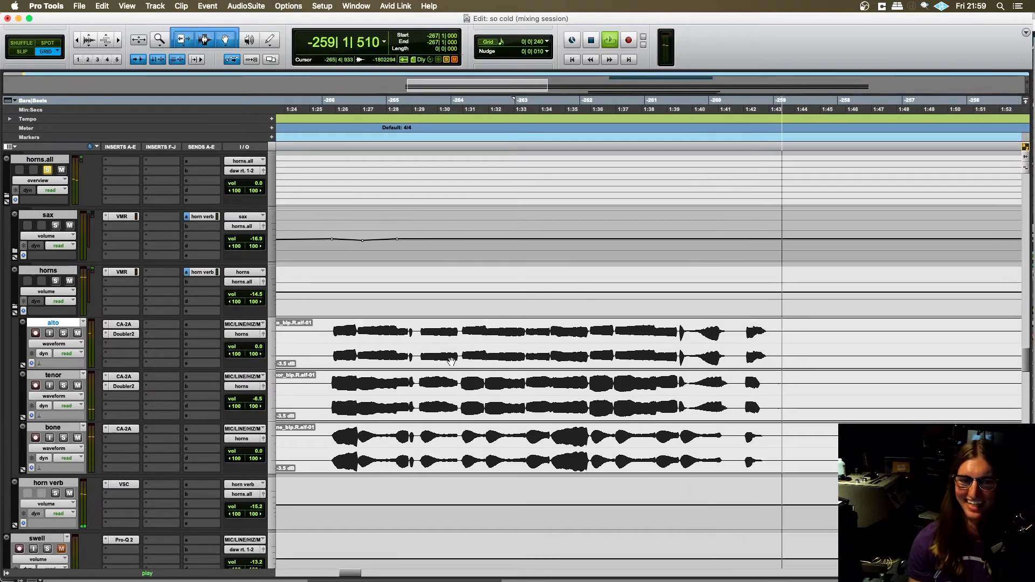
key("space")
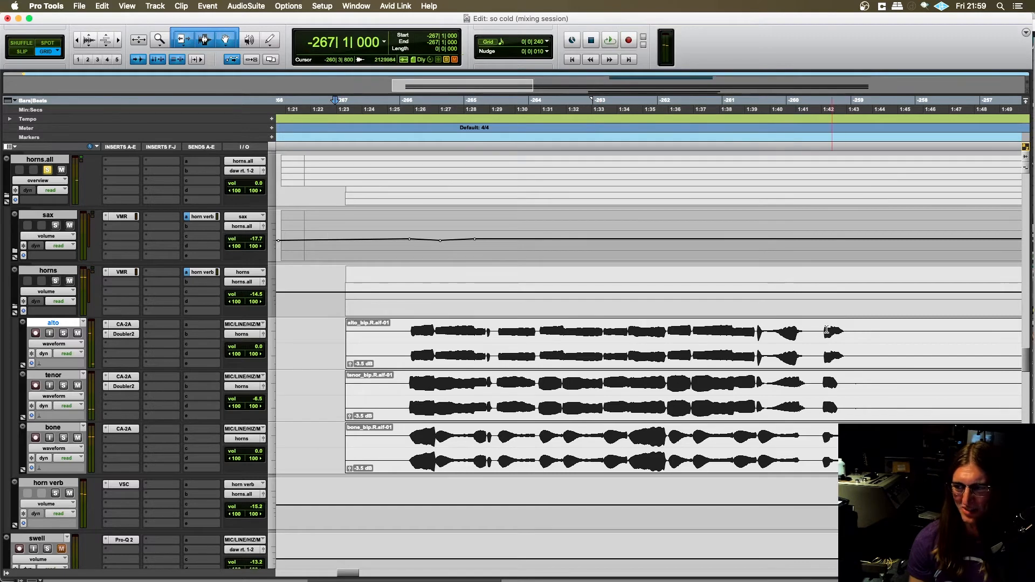
- Replay the final short horn hit of the alto, tenor and bone clips from bar -260
scroll(819, 329, "right", 5)
key("space")
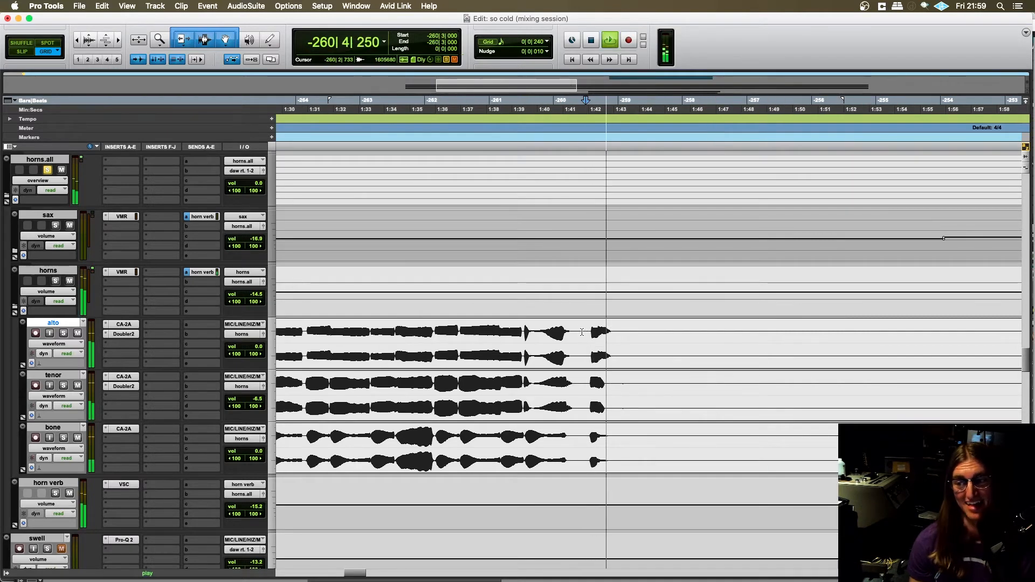
left_click(580, 328)
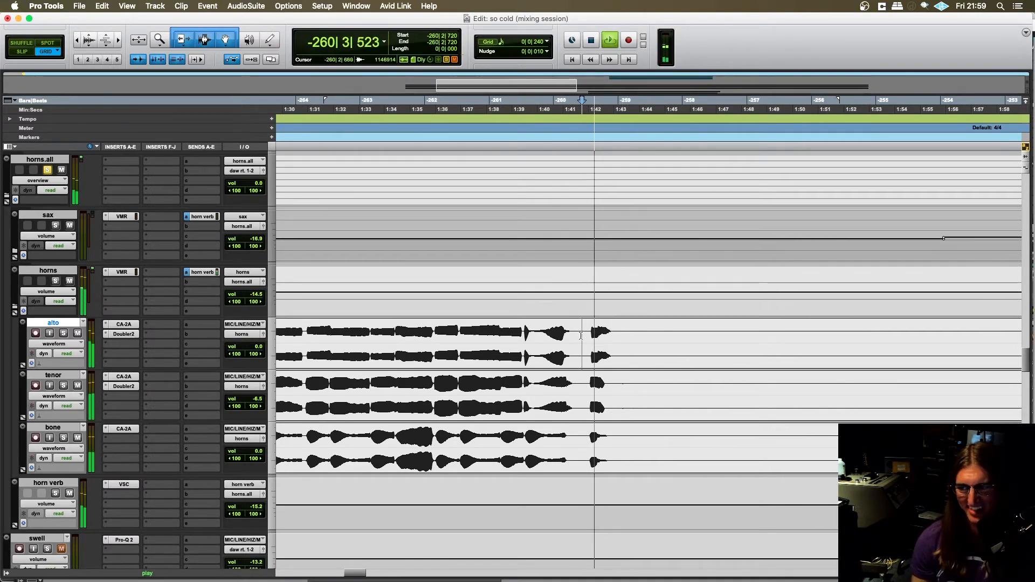
scroll(580, 327, "left", 3)
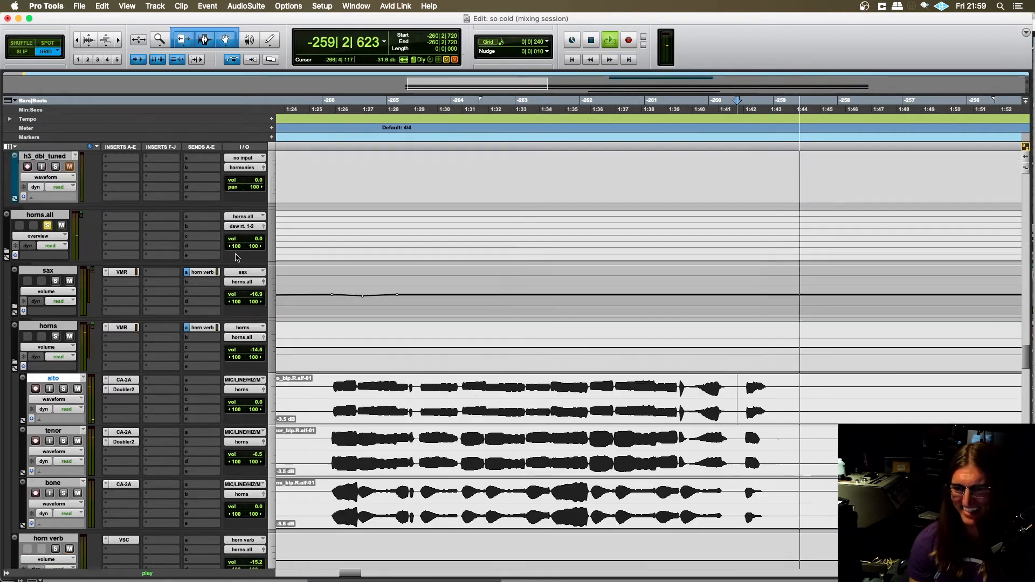
key("r")
scroll(391, 327, "down", 1)
scroll(402, 327, "left", 1)
scroll(402, 327, "right", 2)
scroll(402, 324, "left", 1)
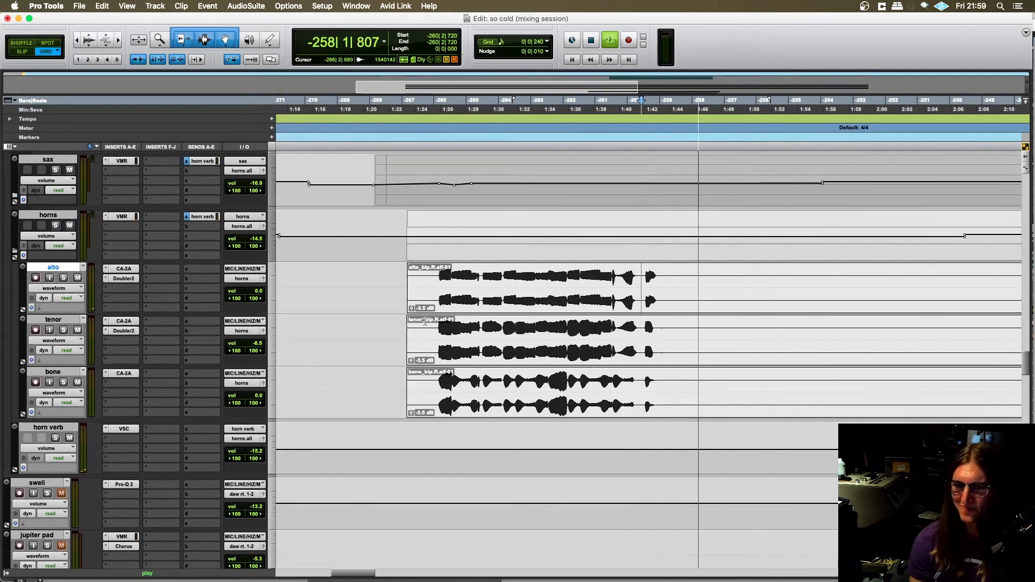
scroll(402, 310, "up", 1)
key("space")
- Unsolo the horns.all track and place the edit cursor at -271|4|720, ahead of its clips
scroll(54, 225, "up", 2)
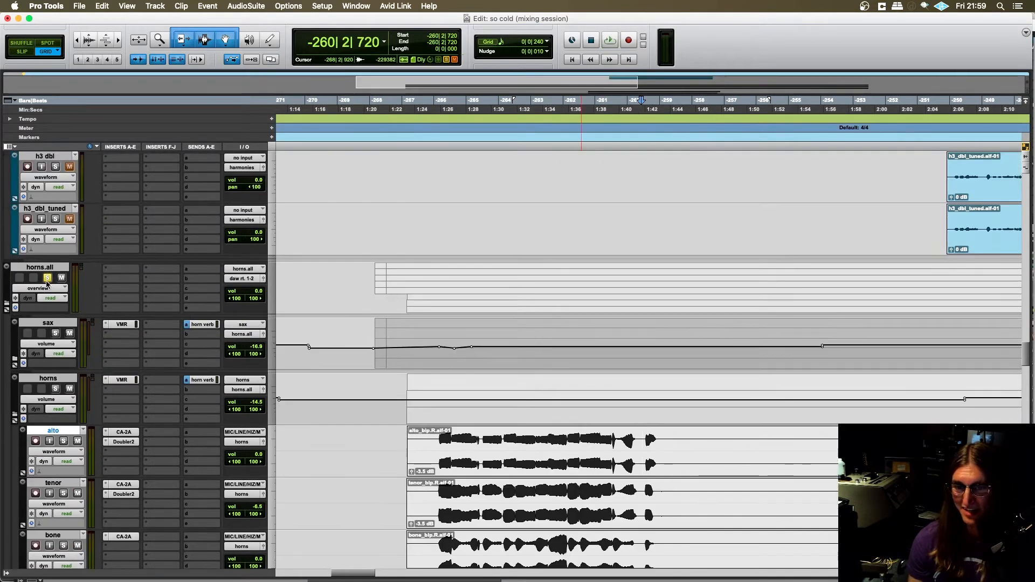
scroll(345, 277, "left", 1)
left_click(355, 277)
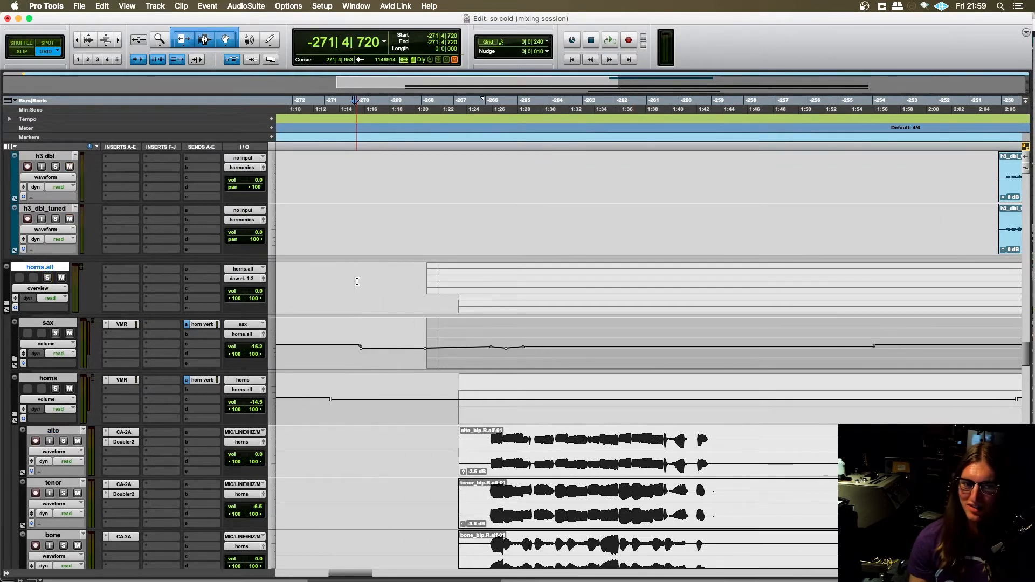
- Solo the c2 synth track and place the edit cursor at -266|1|240, just before its clip
scroll(357, 282, "down", 1)
scroll(358, 272, "right", 2)
scroll(360, 264, "left", 1)
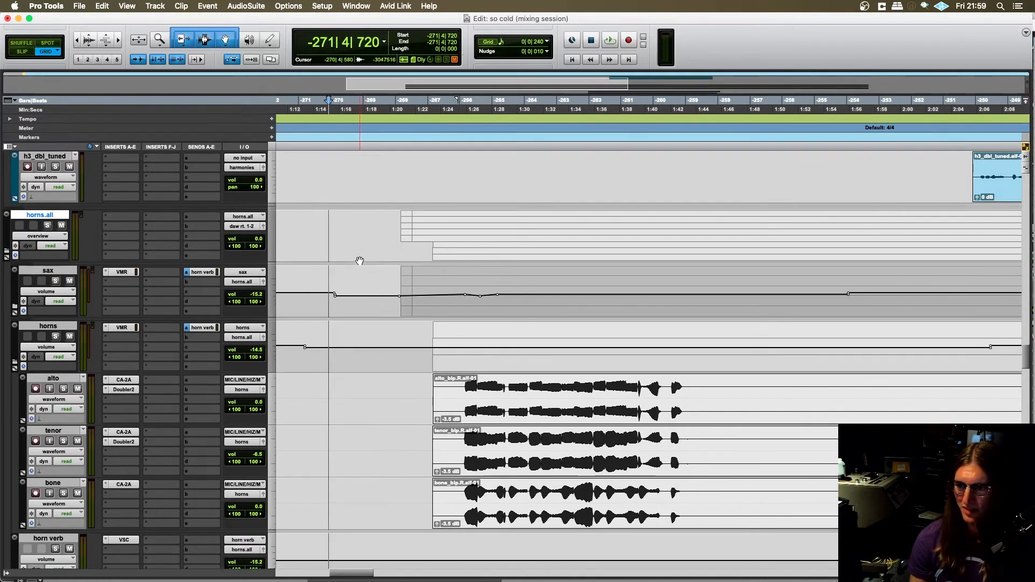
scroll(358, 250, "right", 2)
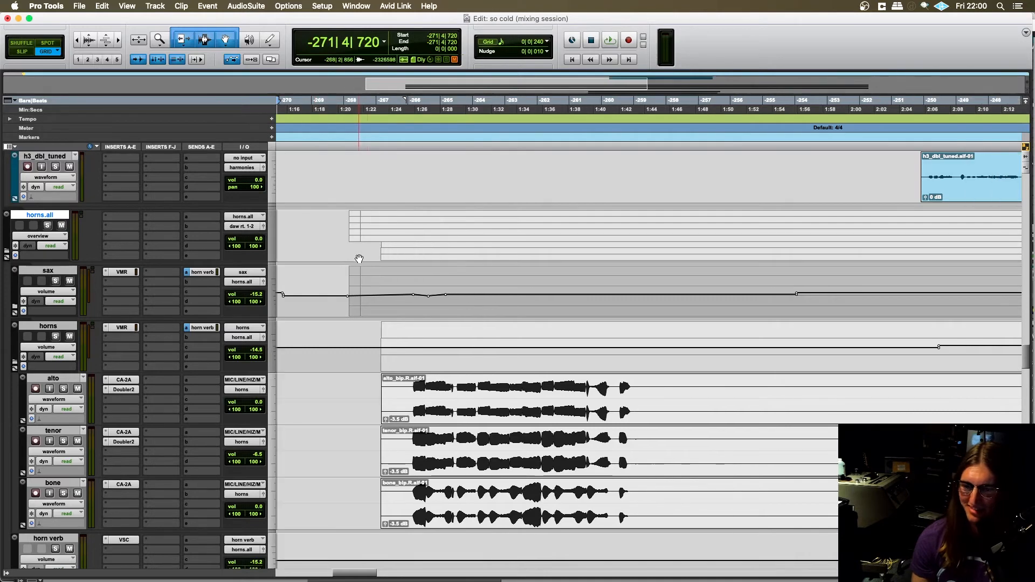
scroll(359, 250, "down", 4)
scroll(378, 269, "left", 1)
scroll(398, 293, "down", 5)
scroll(404, 299, "left", 1)
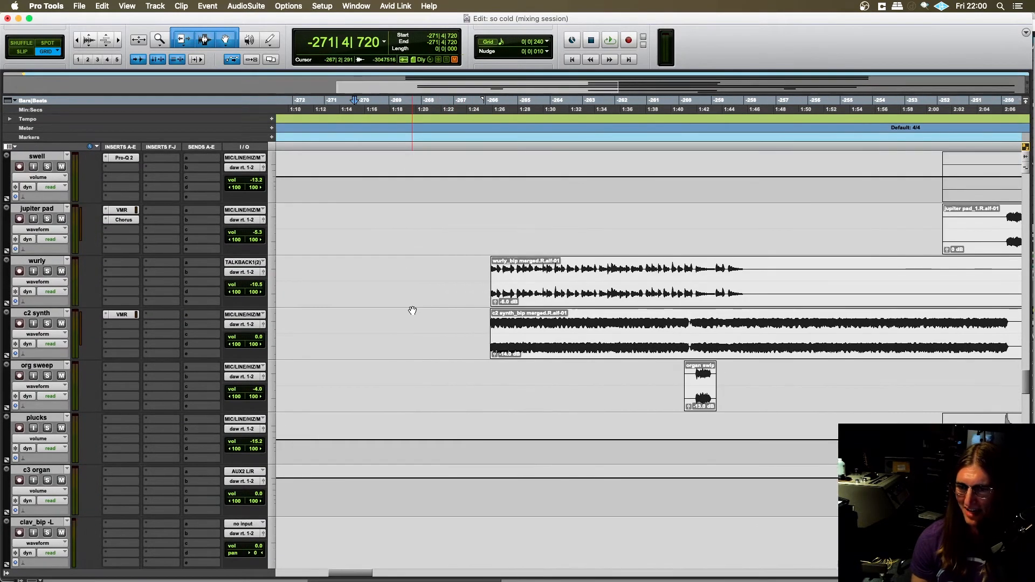
scroll(412, 307, "up", 1)
scroll(416, 308, "right", 2)
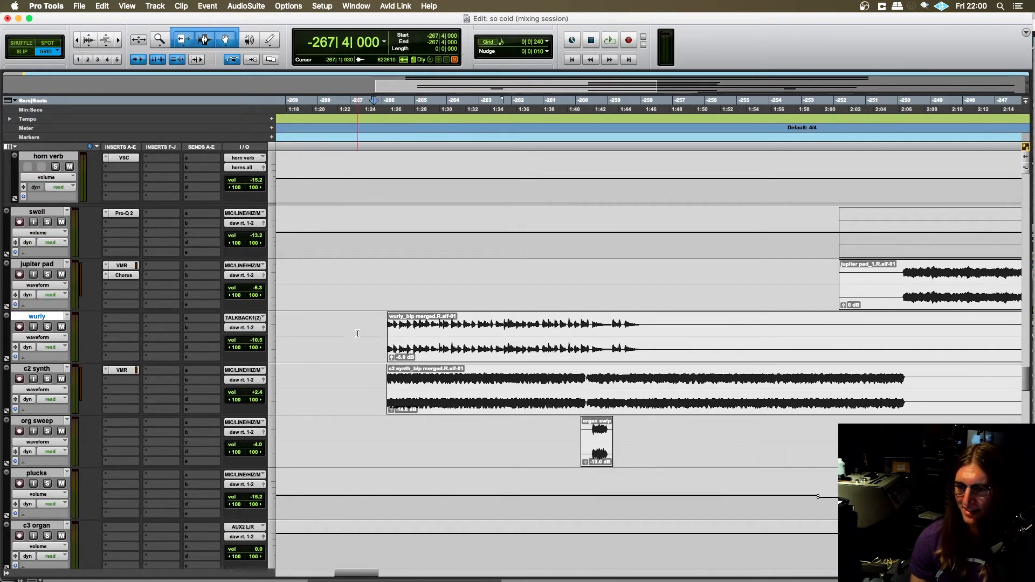
scroll(317, 389, "up", 2)
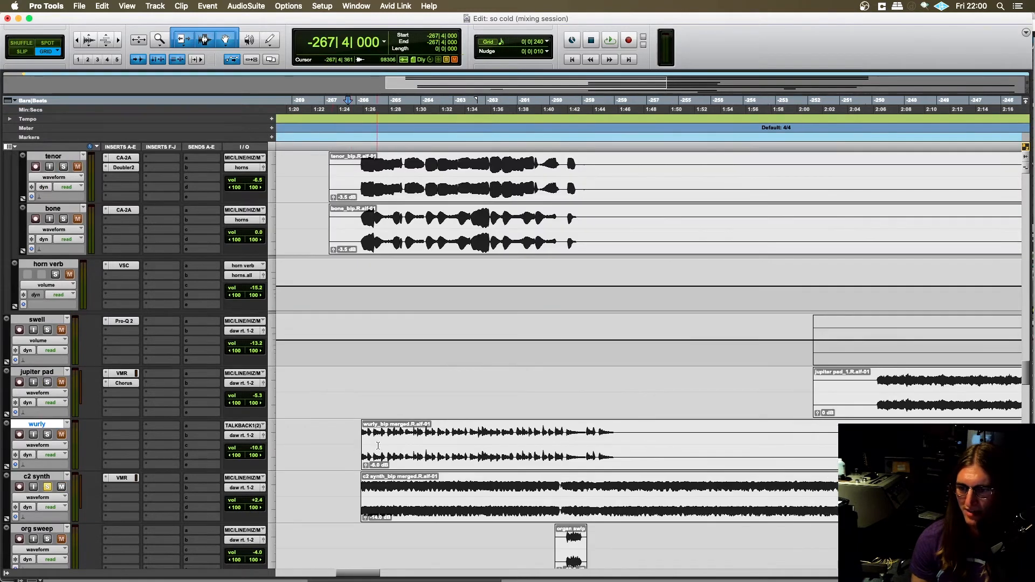
scroll(340, 420, "left", 1)
scroll(361, 458, "right", 1)
scroll(380, 486, "down", 3)
left_click(383, 330)
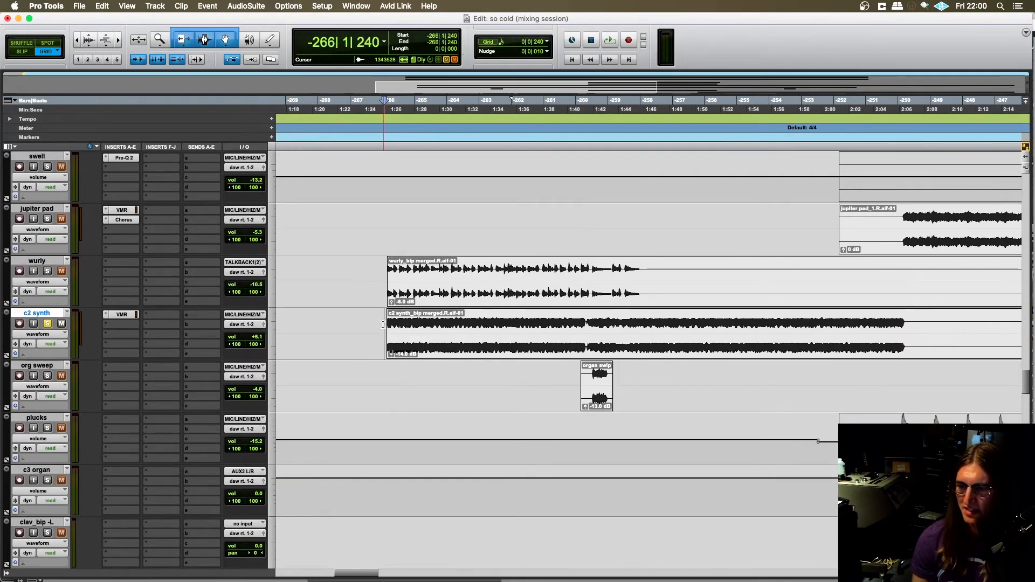
- Play the soloed c2 synth, add the horns track to the solo, and stop playback
scroll(384, 328, "left", 2)
scroll(426, 339, "up", 2)
scroll(415, 350, "right", 2)
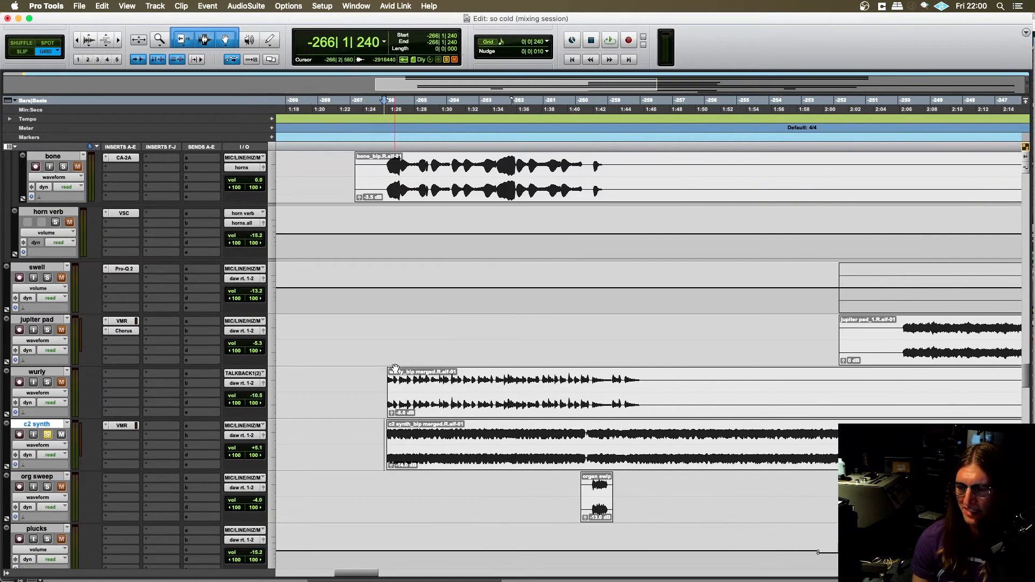
scroll(393, 364, "left", 1)
key("space")
scroll(392, 377, "down", 1)
scroll(378, 372, "up", 6)
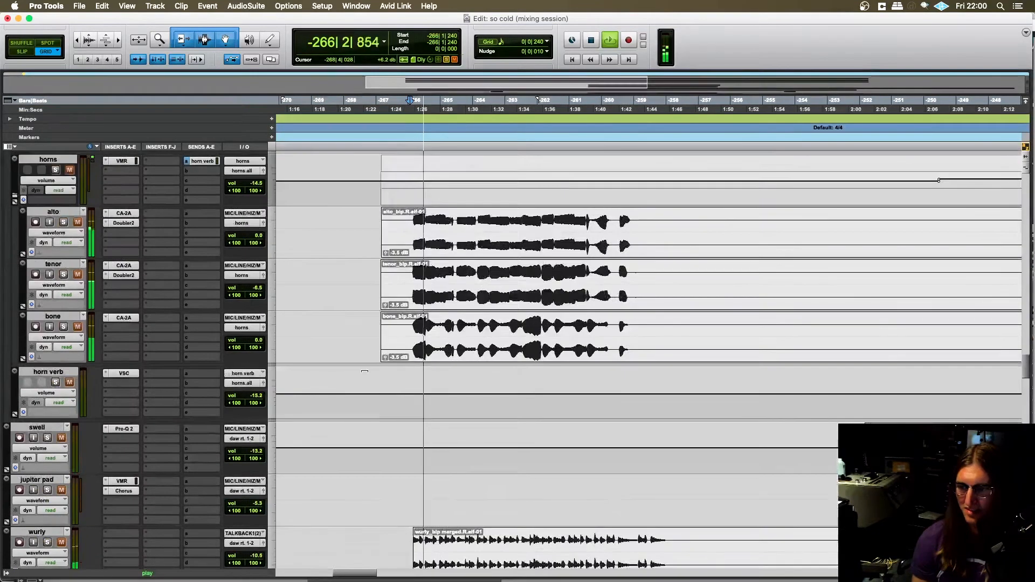
scroll(347, 381, "down", 1)
left_click(56, 225)
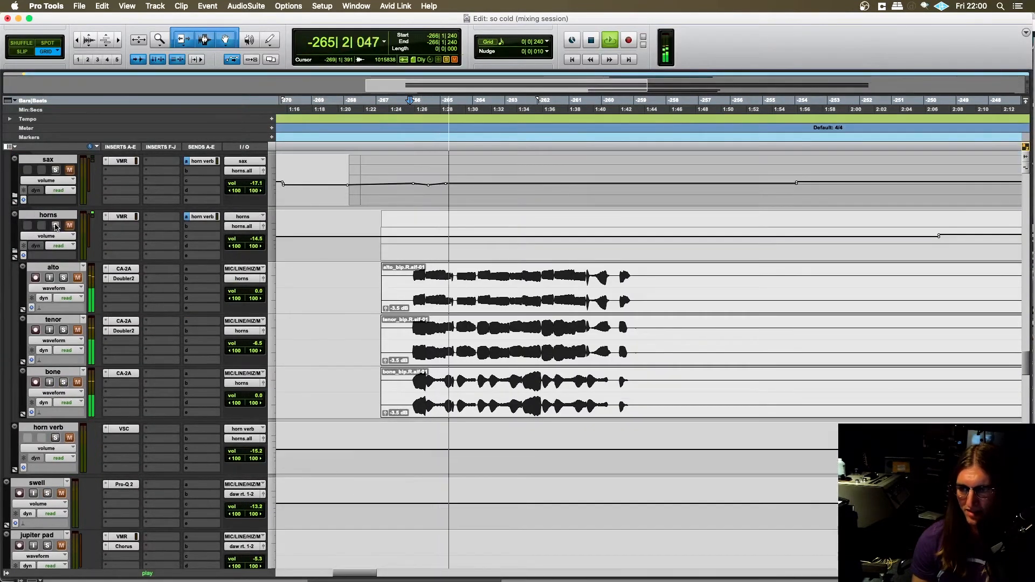
key("space")
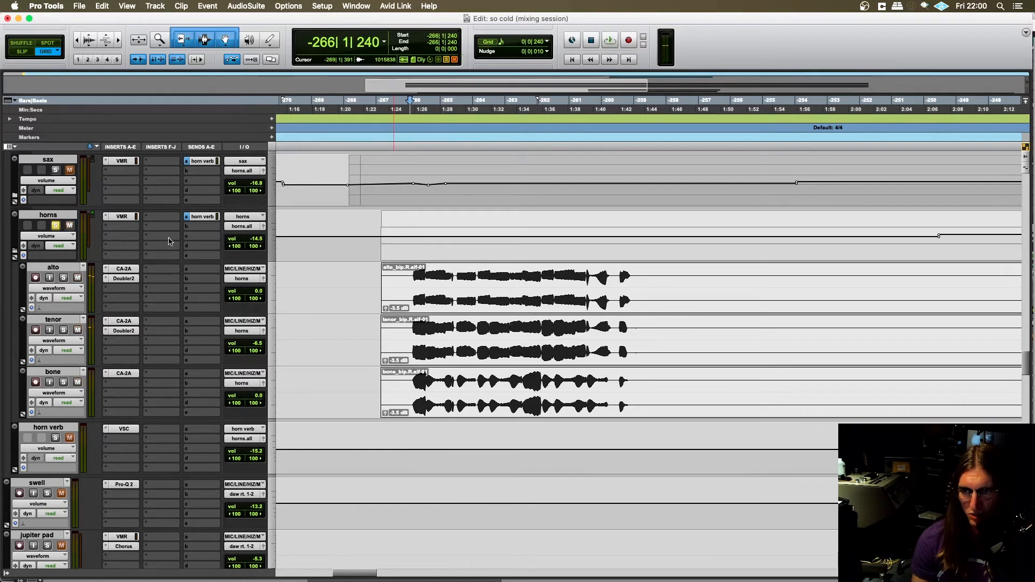
- Play the horns together with the c2 synth from -266|1|240 to hear how they combine
key("space")
scroll(340, 302, "down", 3)
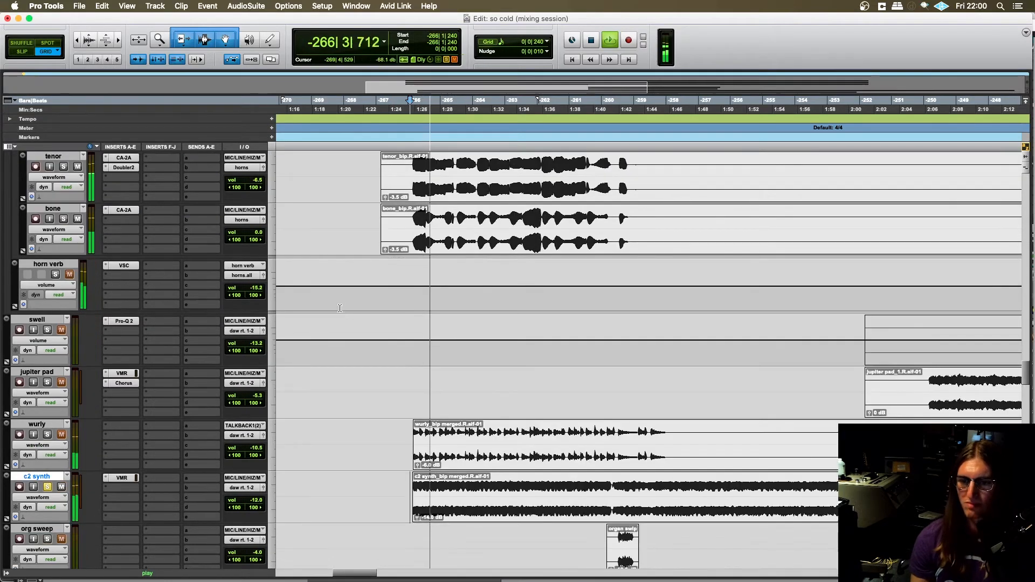
scroll(339, 297, "down", 1)
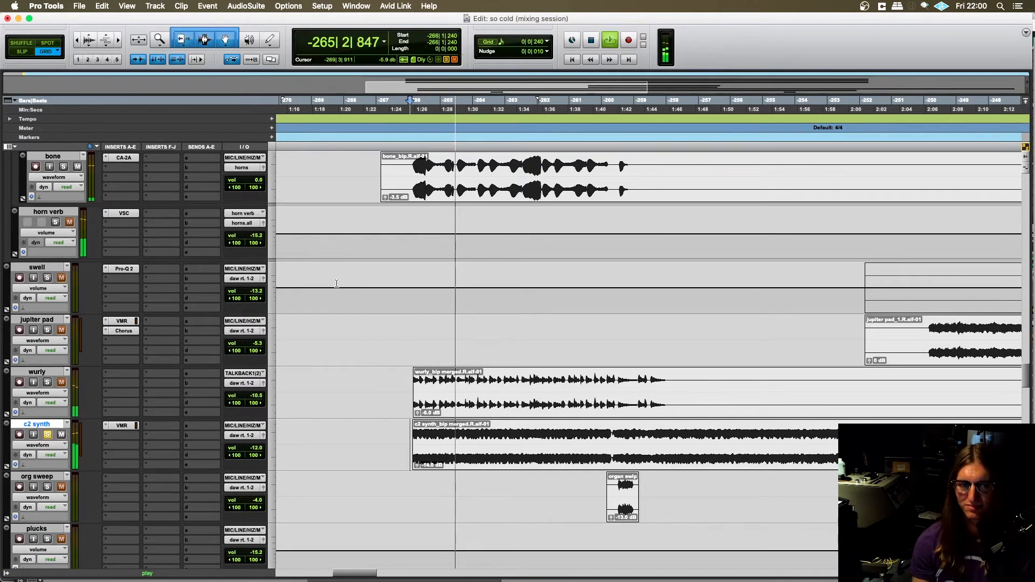
scroll(377, 323, "down", 2)
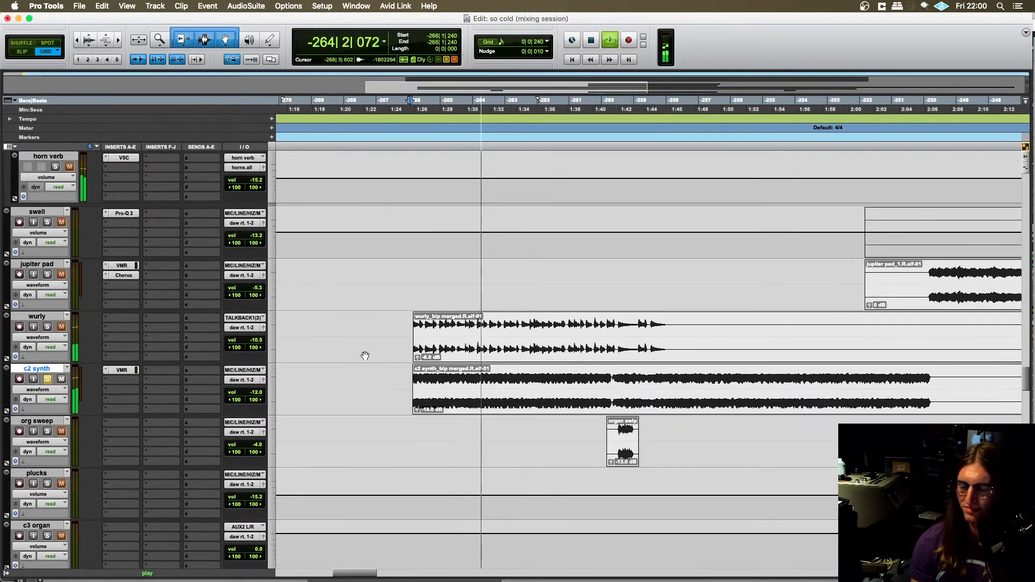
scroll(345, 348, "up", 2)
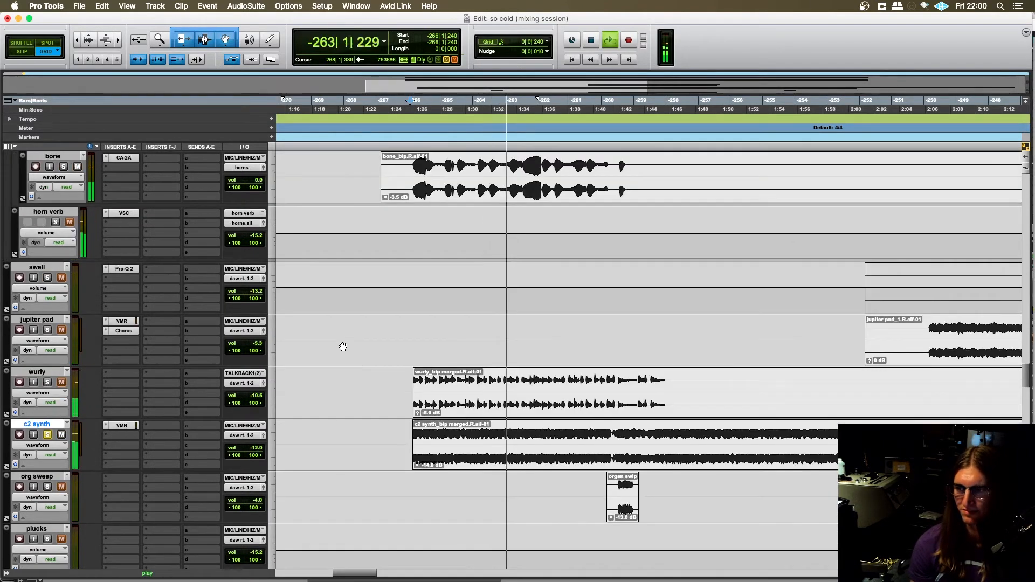
scroll(344, 367, "right", 1)
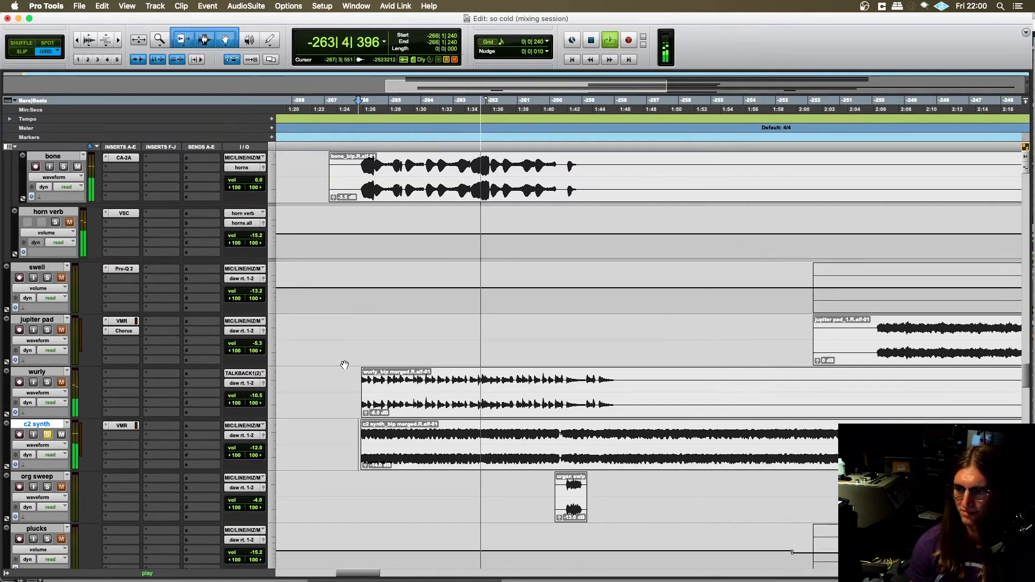
scroll(344, 363, "left", 2)
key("space")
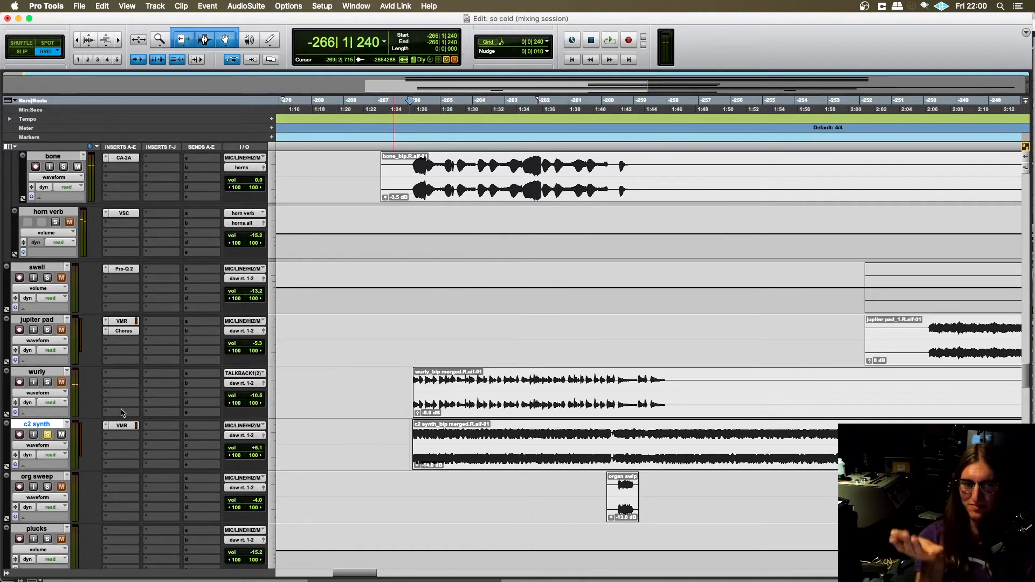
- Place the edit cursor at -266|1|000 on the wurly track, just before its clip
scroll(284, 393, "up", 1)
scroll(392, 392, "down", 1)
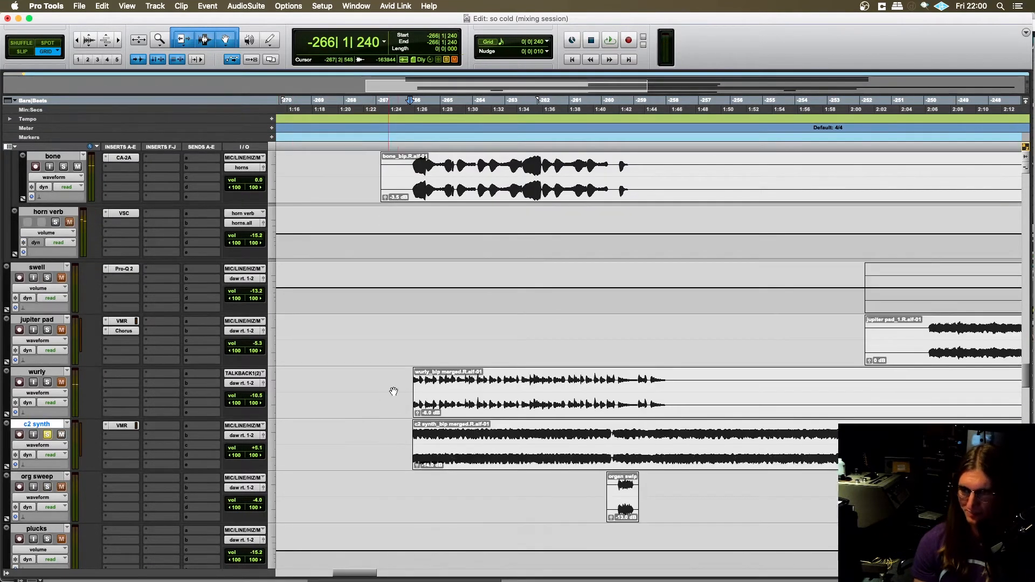
left_click(408, 377)
scroll(349, 352, "down", 2)
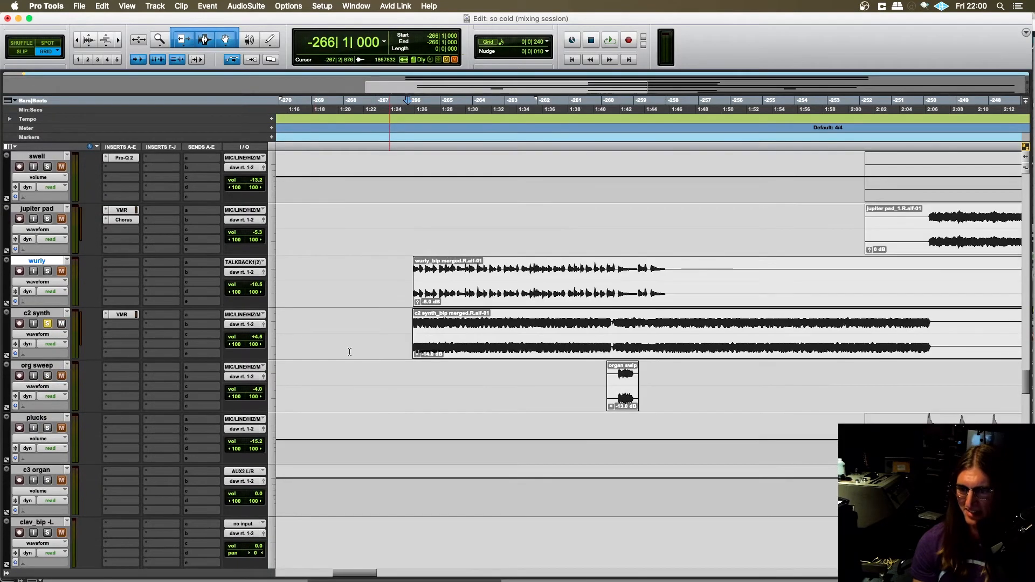
- Switch to Logic Pro X and collapse the sax stack and horn chords track stacks
key("super+Tab")
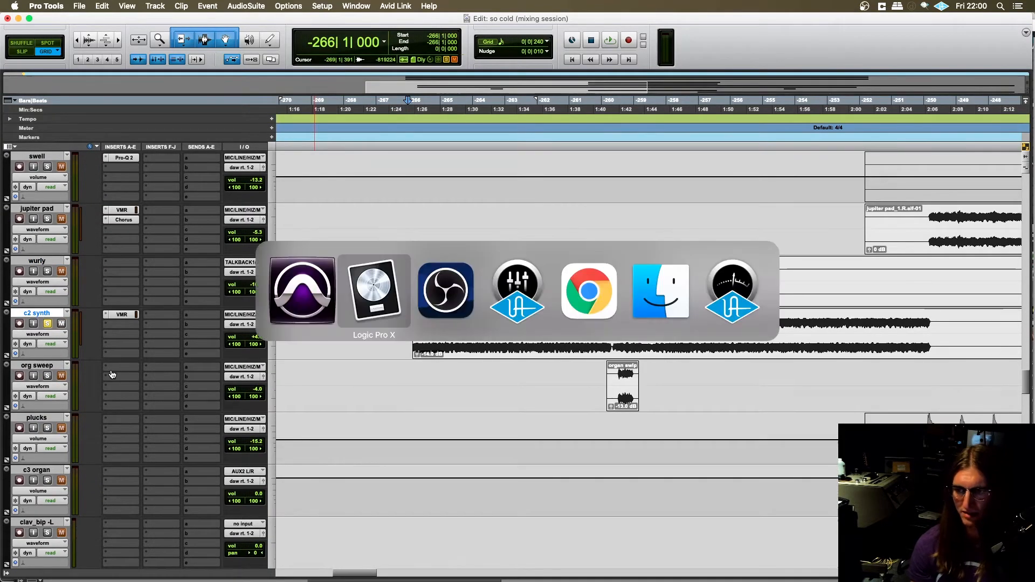
scroll(276, 314, "up", 7)
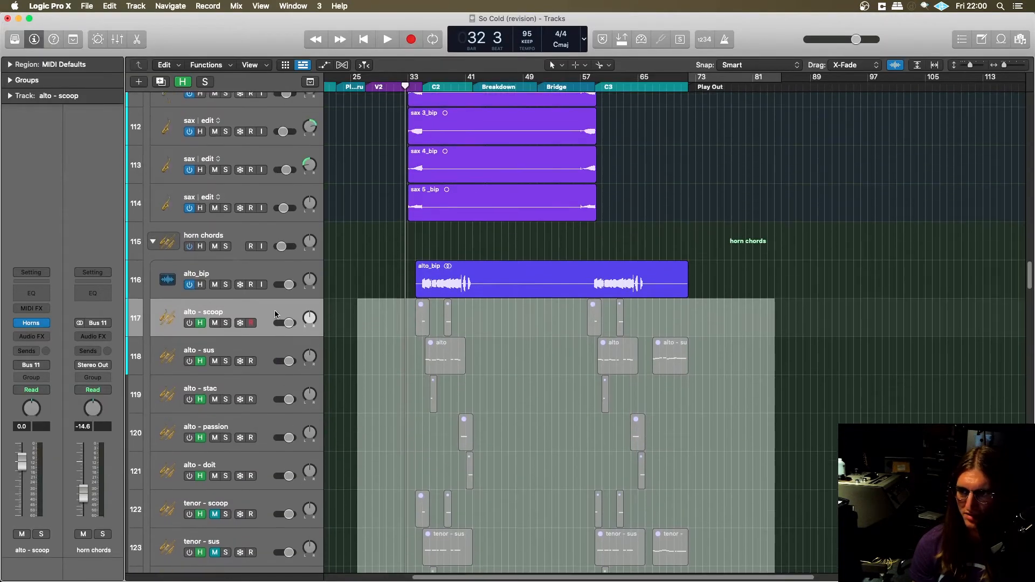
scroll(276, 314, "up", 5)
left_click(153, 312)
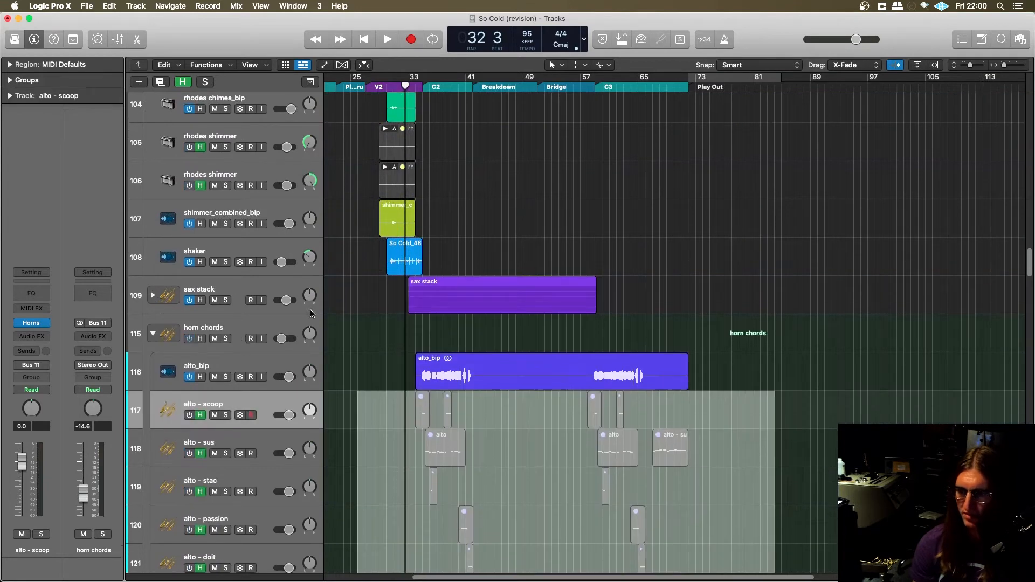
left_click(244, 364)
left_click(153, 333)
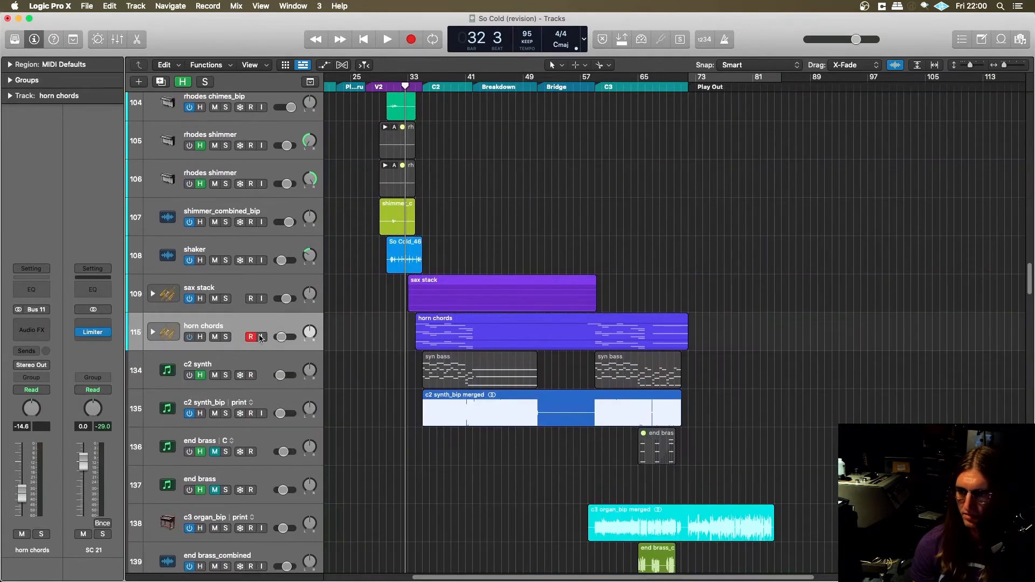
- Turn on the c2 synth track that holds the syn bass regions and open its Syntronik instrument
left_click(276, 402)
left_click(251, 363)
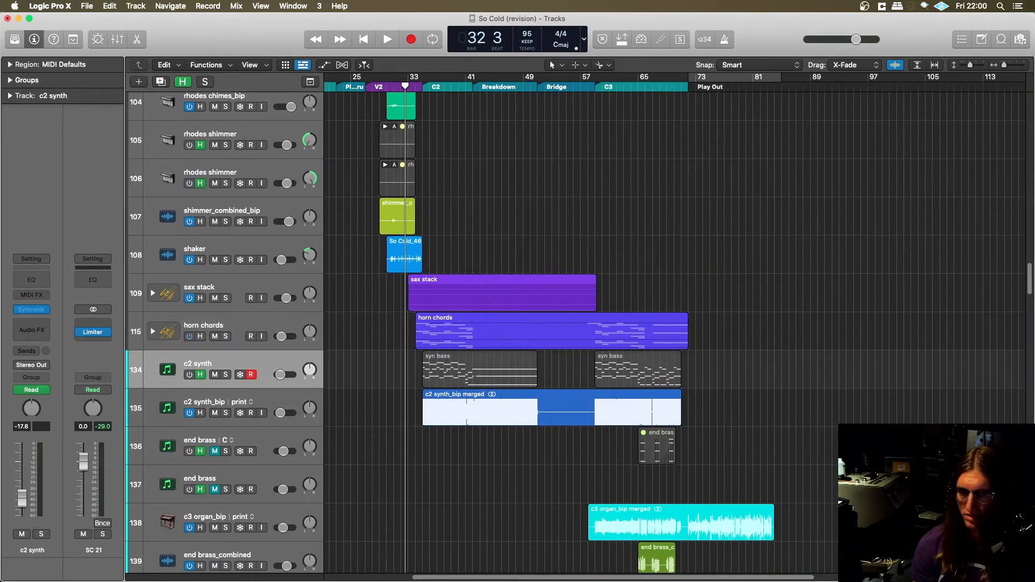
left_click(185, 374)
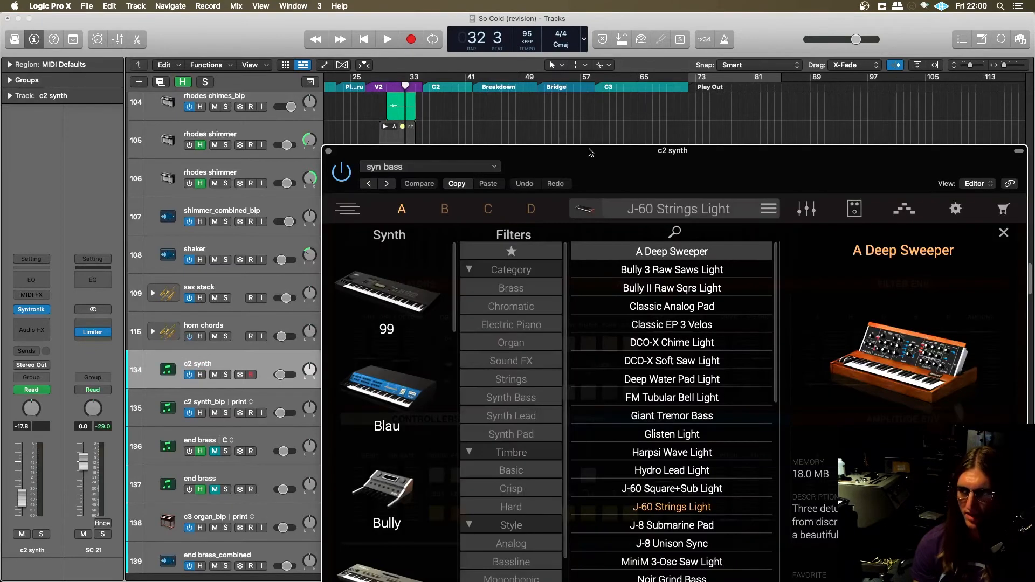
left_click_drag(589, 150, 408, 45)
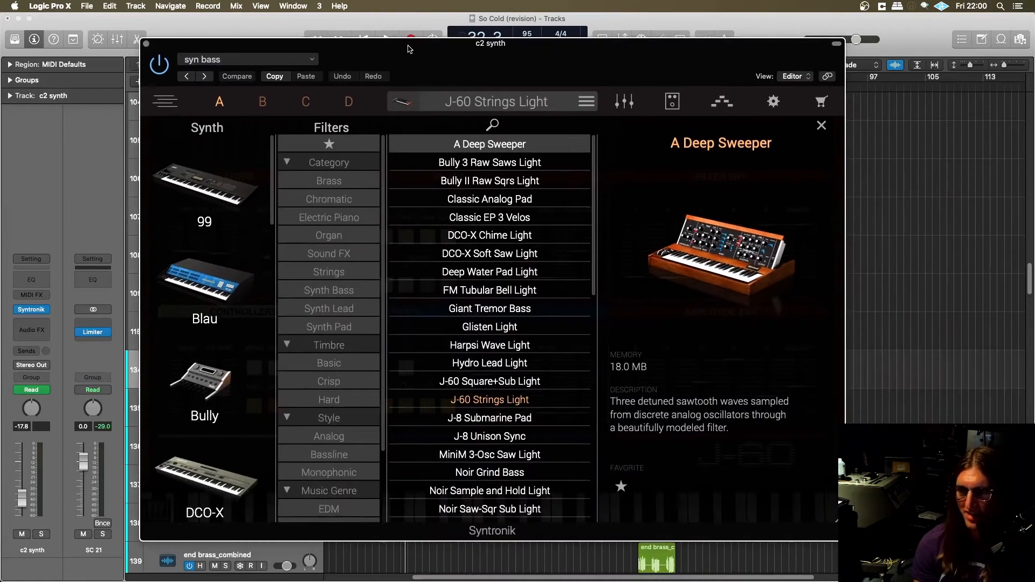
- Look through the Syntronik preset list around J-60 Strings Light and close the instrument window
scroll(515, 346, "down", 10)
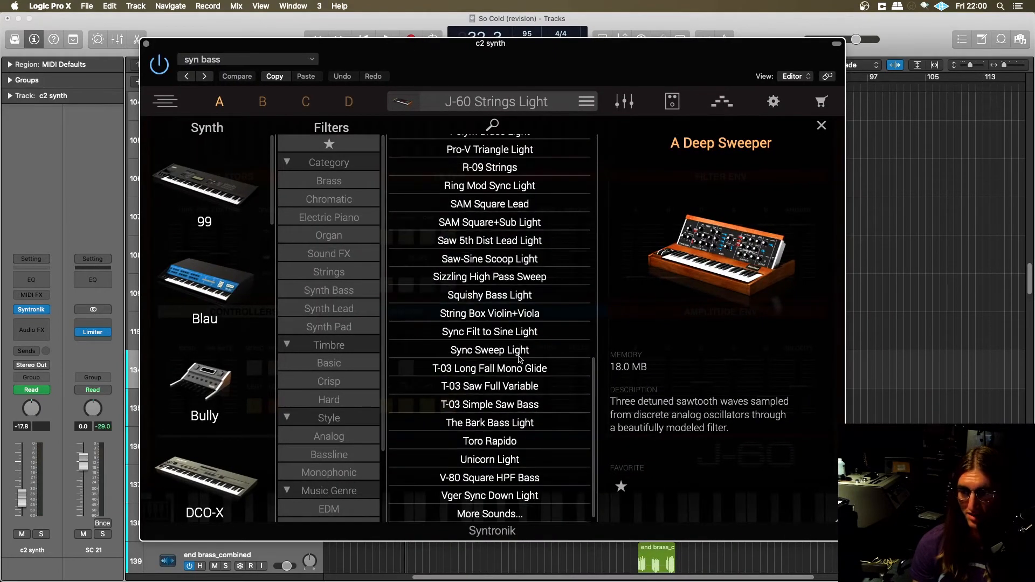
scroll(517, 339, "up", 8)
scroll(522, 325, "up", 2)
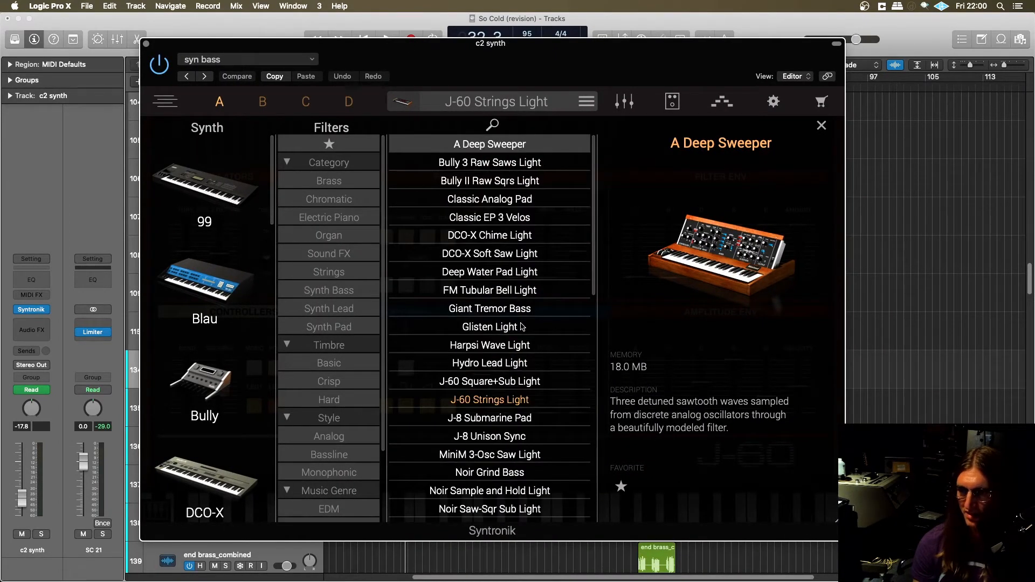
left_click_drag(475, 70, 485, 67)
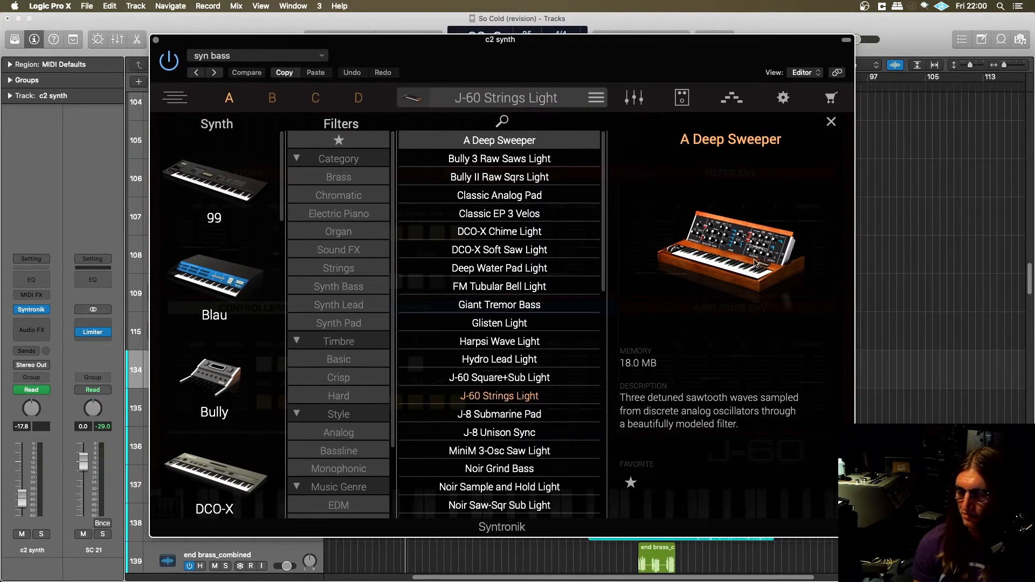
left_click(157, 41)
- Switch to Pro Tools and open the Virtual Mix Rack insert on the c2 synth track, keeping the track soloed
key("super+Tab")
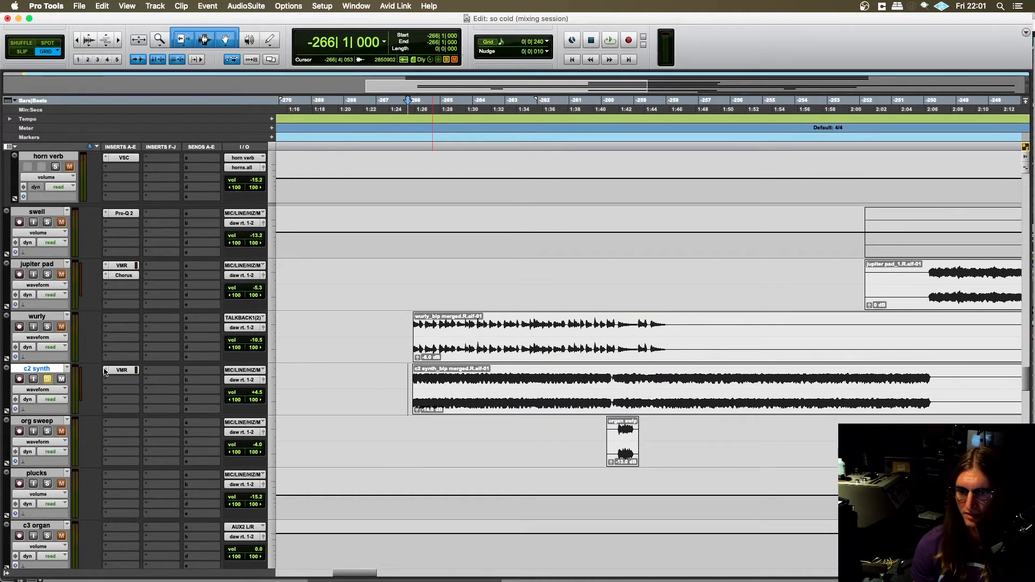
left_click(122, 369)
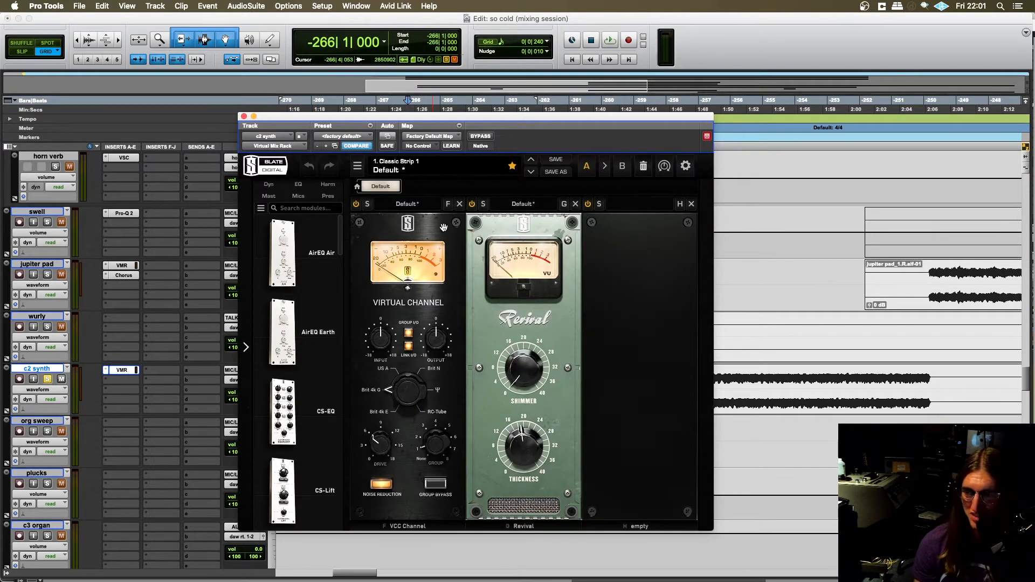
left_click_drag(473, 121, 493, 99)
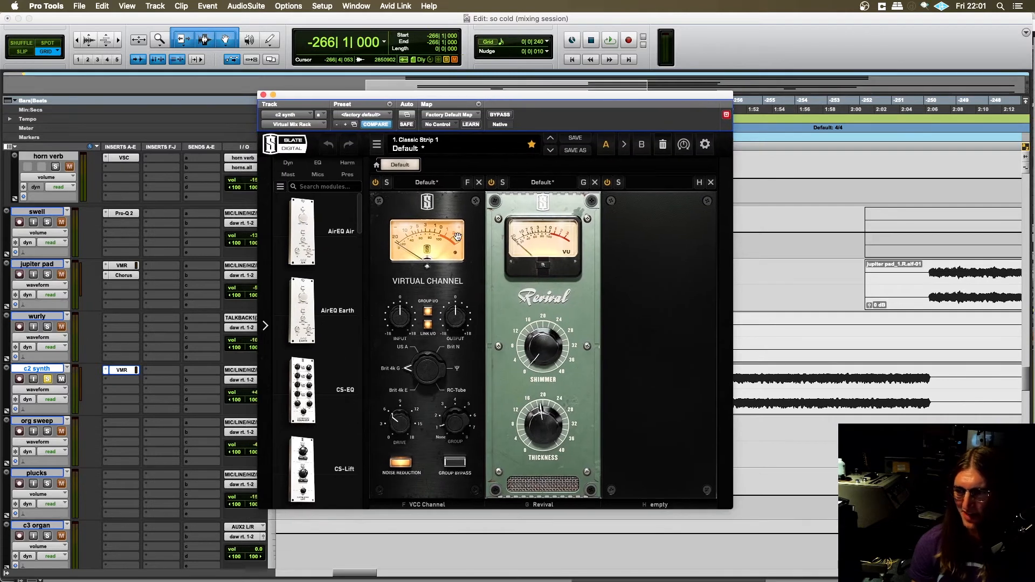
left_click_drag(550, 302, 547, 297)
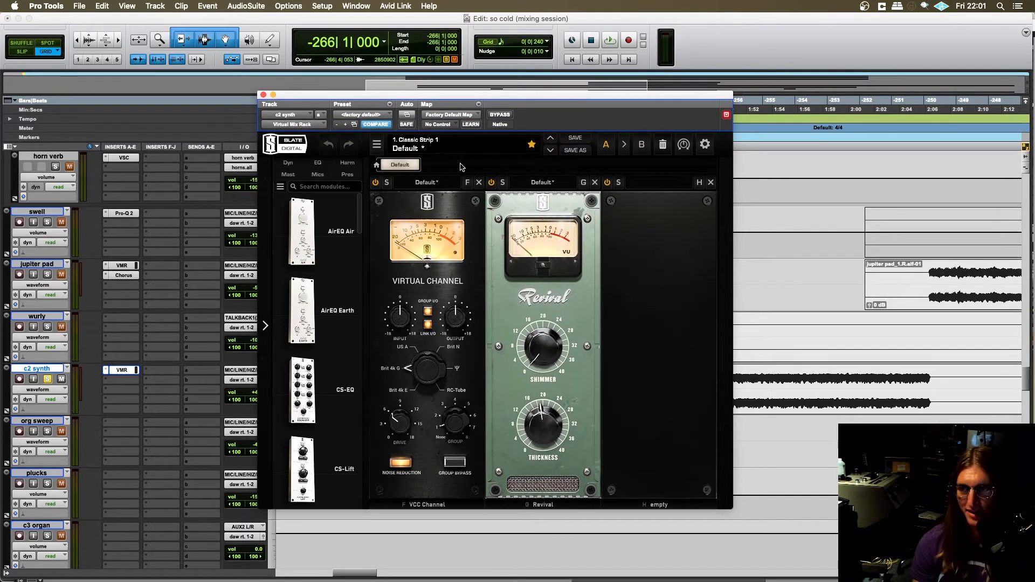
left_click_drag(453, 101, 458, 93)
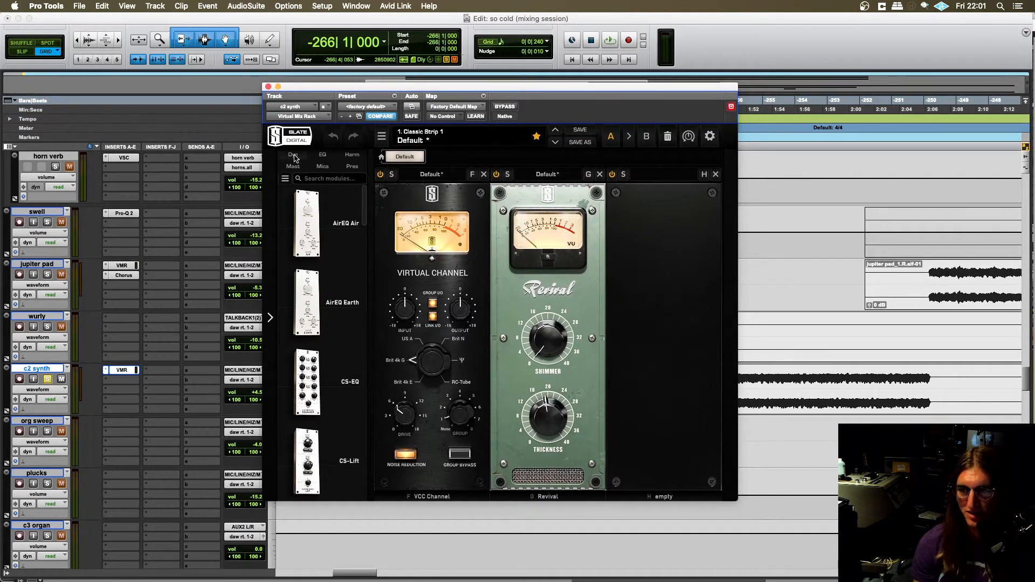
left_click(49, 380)
left_click(47, 381)
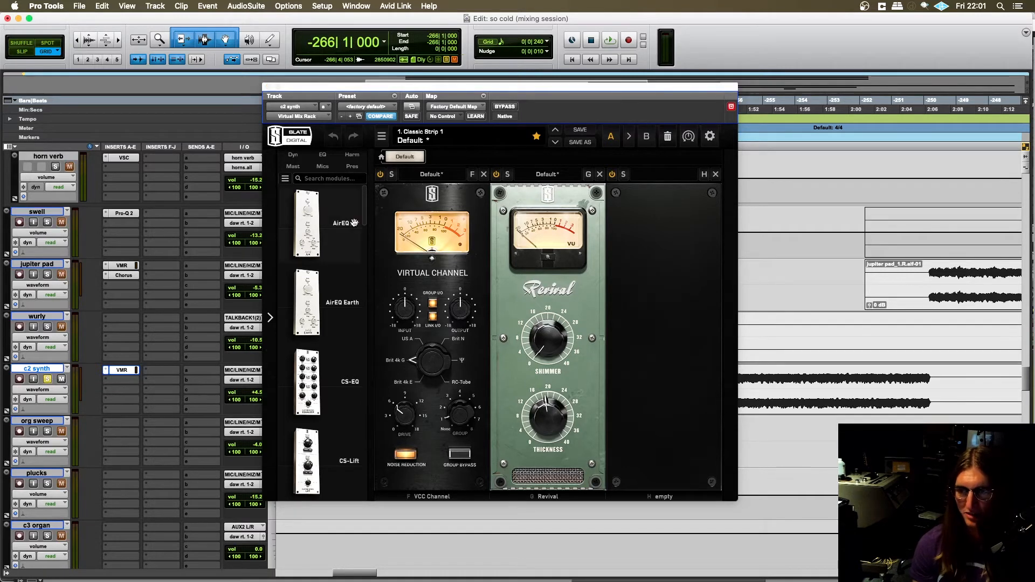
left_click_drag(423, 86, 444, 78)
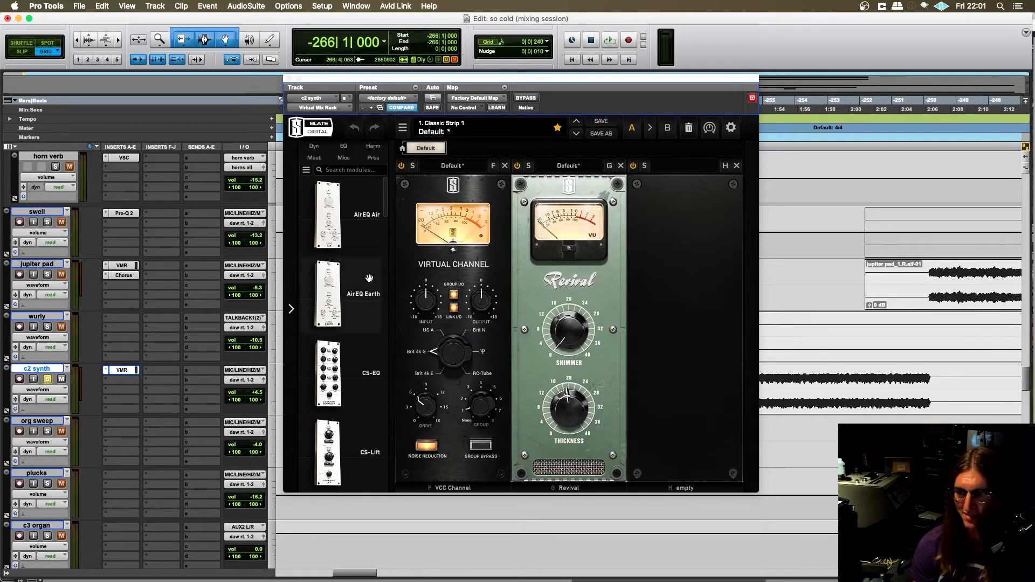
- Play the soloed c2 synth while toggling the Revival module off and on, stop playback, and close the plug-in
key("space")
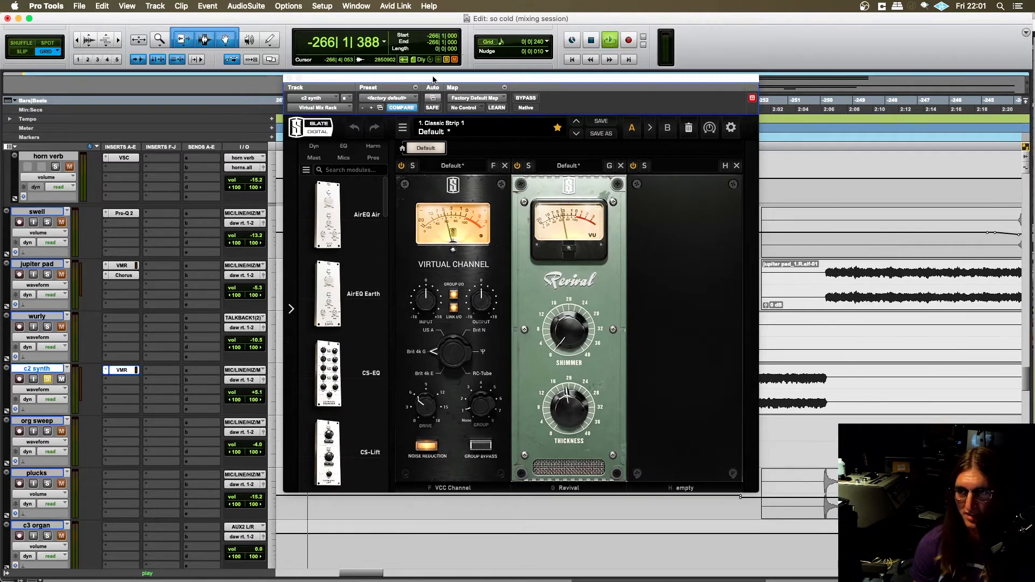
left_click_drag(425, 79, 227, 59)
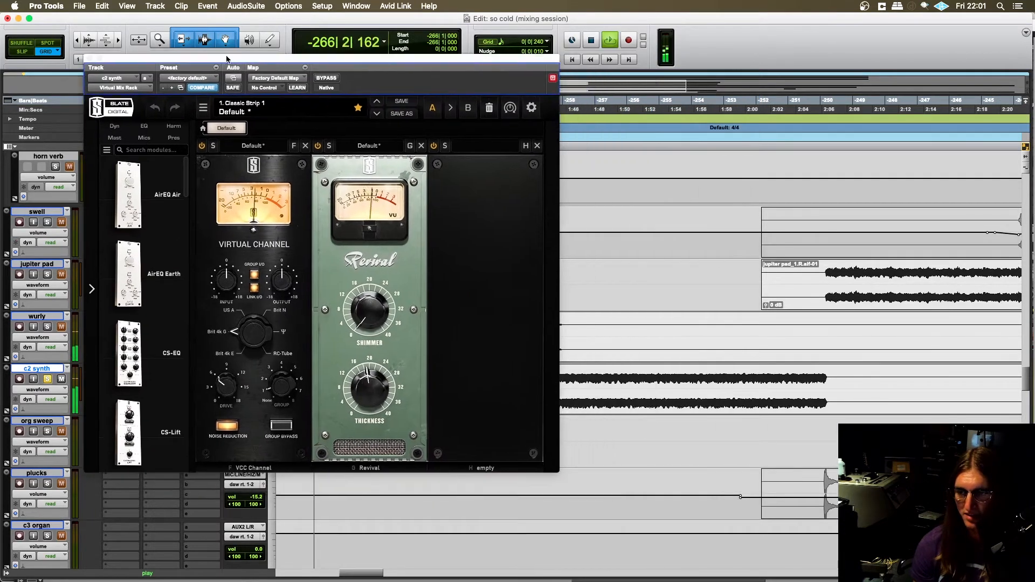
left_click(318, 147)
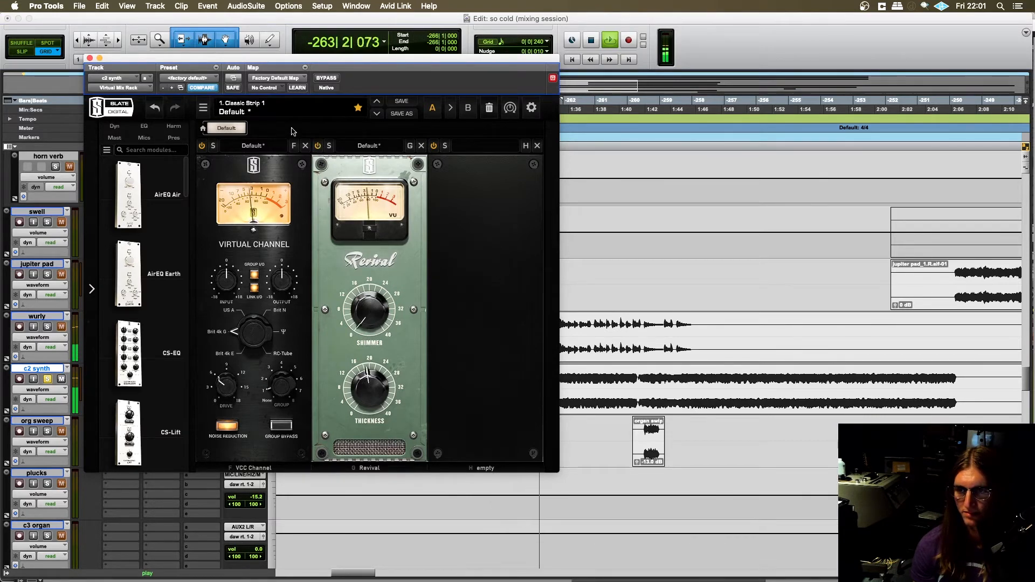
key("space")
key("super+w")
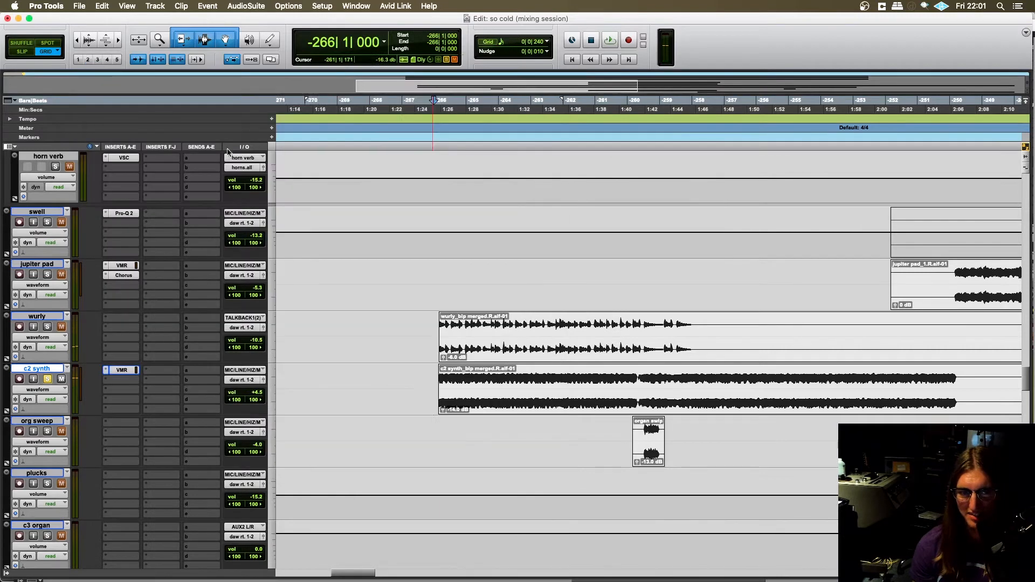
- Remove the solo from c2 synth and place the edit cursor at -266|1|240 on the wurly track
left_click(46, 379)
scroll(425, 390, "right", 3)
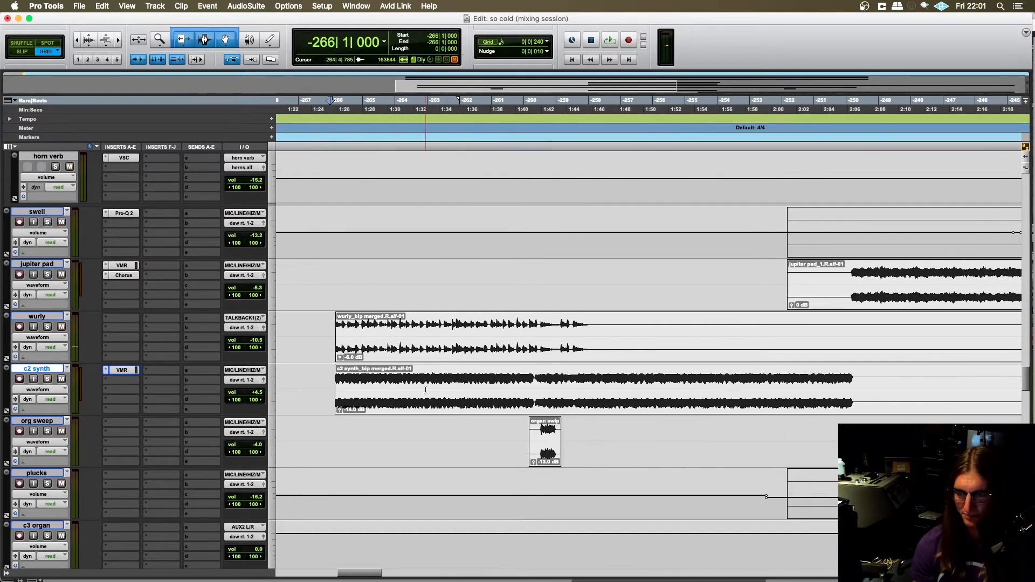
left_click(323, 375)
scroll(318, 350, "left", 1)
scroll(313, 335, "right", 2)
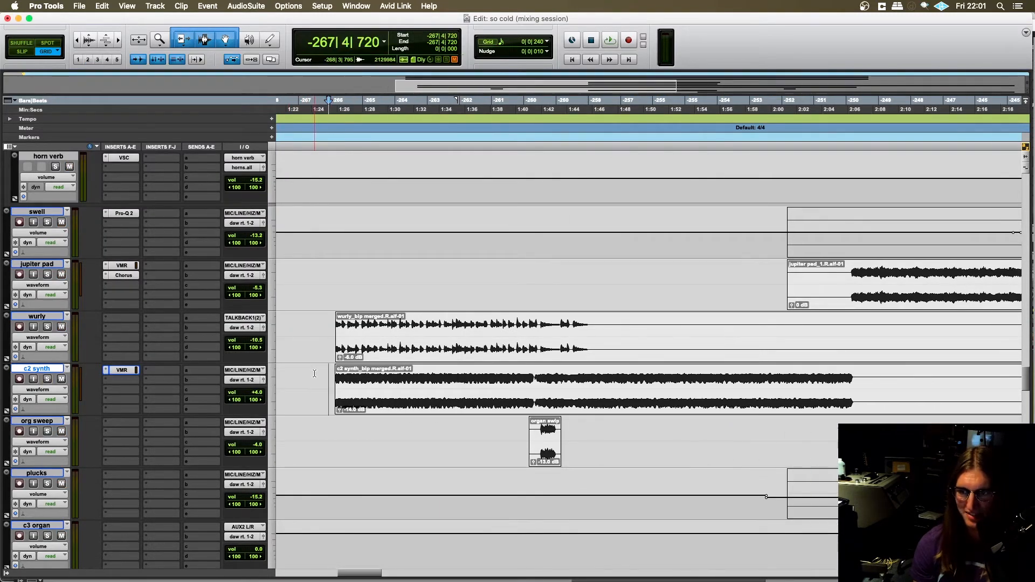
left_click(312, 330)
scroll(324, 334, "left", 2)
scroll(386, 349, "up", 1)
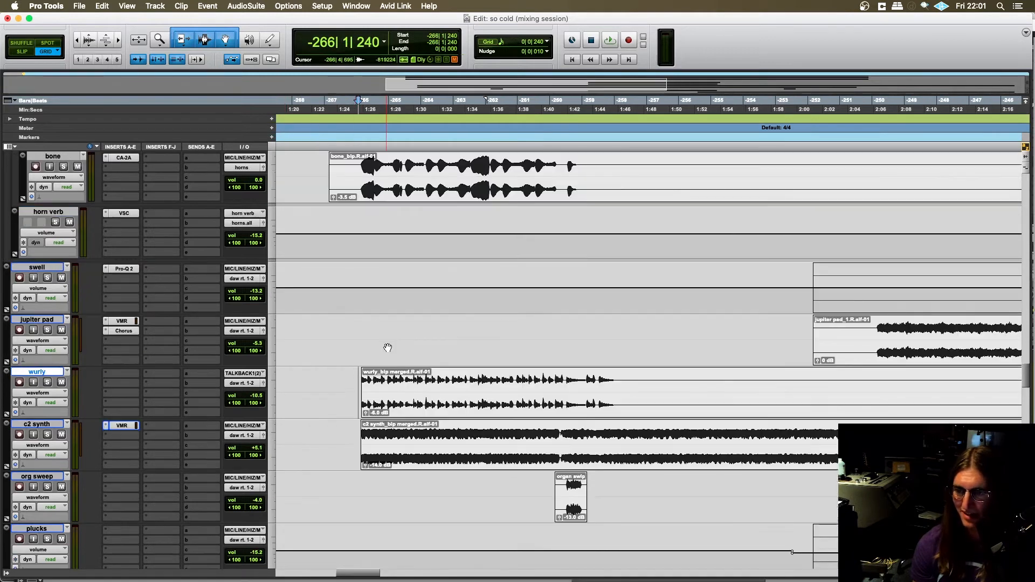
scroll(377, 351, "left", 1)
scroll(373, 354, "left", 1)
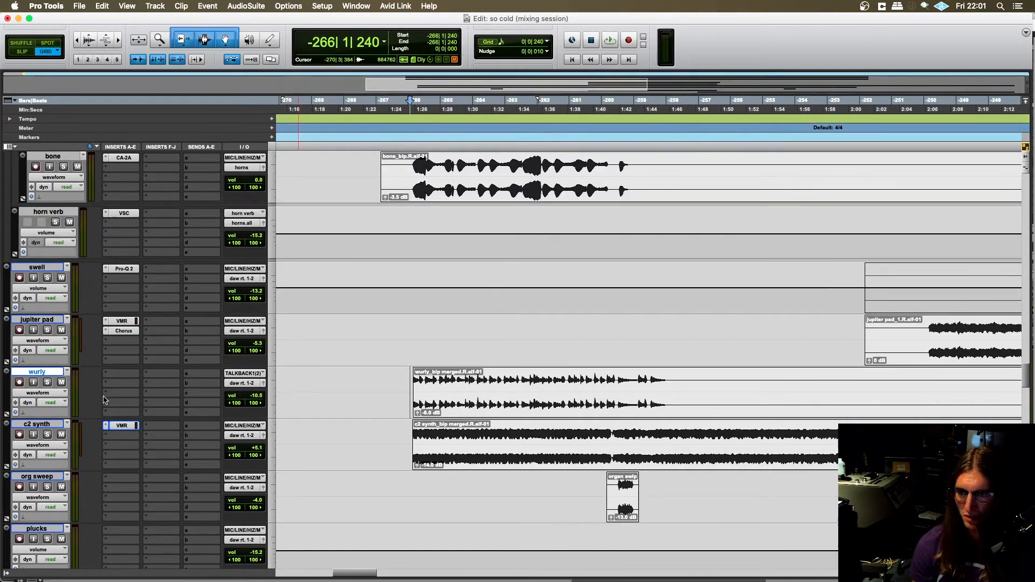
- Solo the wurly track and play it from -266|1|480, at the start of its clip
left_click(47, 382)
scroll(355, 388, "right", 2)
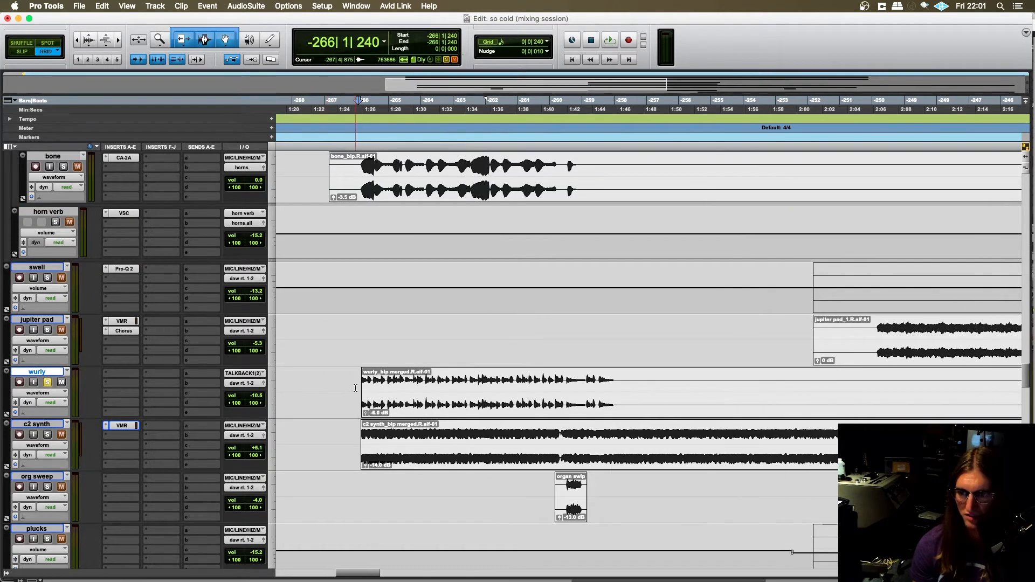
left_click(361, 381)
key("space")
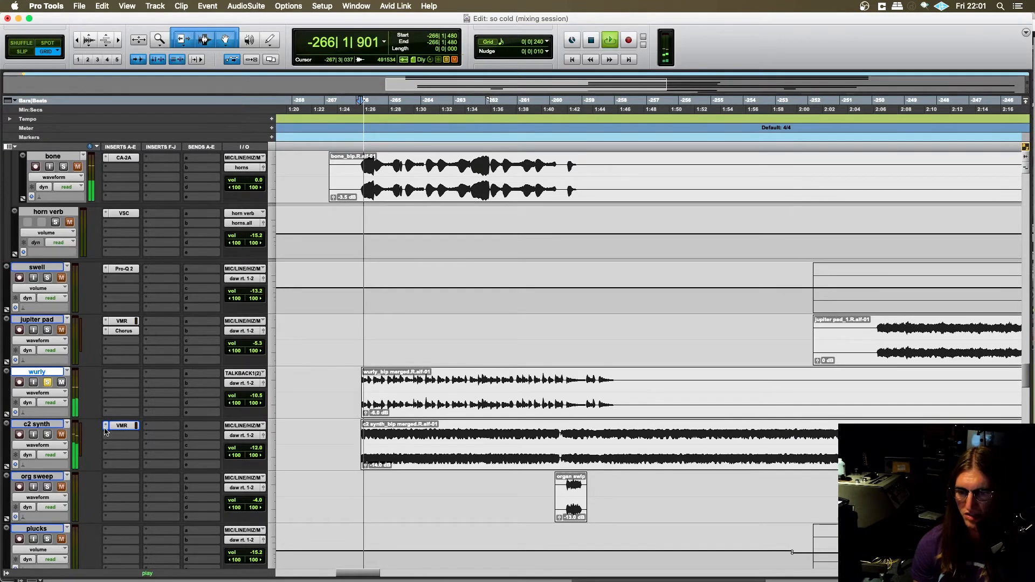
- Add the rhodesrhy.dup1 track to the solo during playback, listen to it with the wurly, and stop playback
scroll(167, 398, "up", 3)
scroll(166, 398, "up", 3)
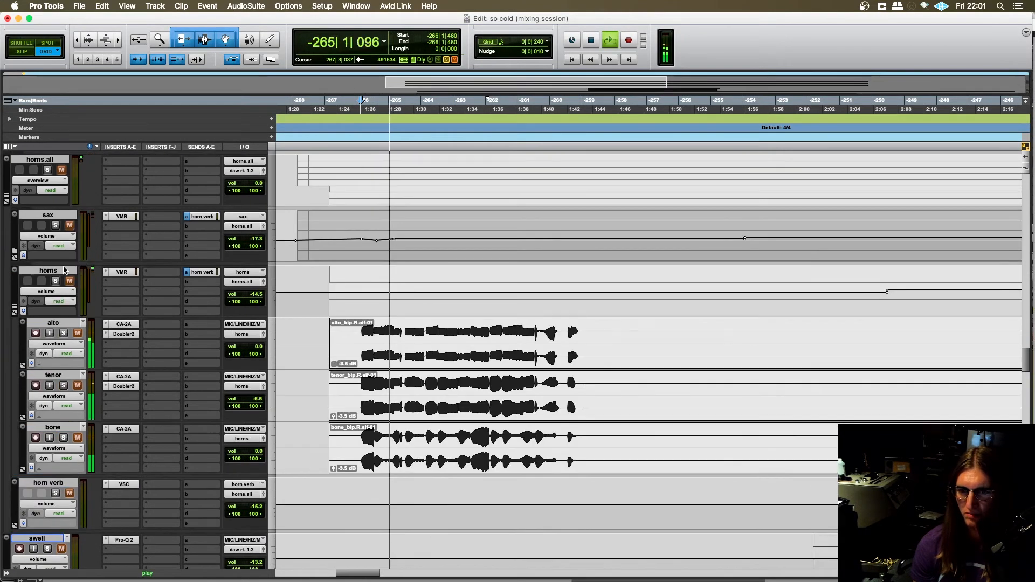
scroll(66, 277, "up", 3)
scroll(65, 276, "up", 10)
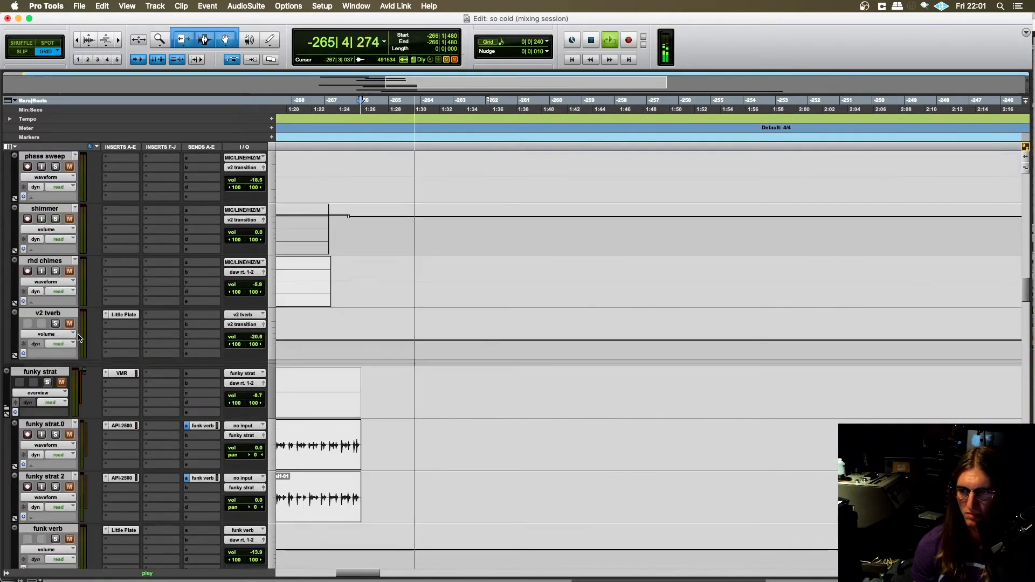
left_click(47, 379)
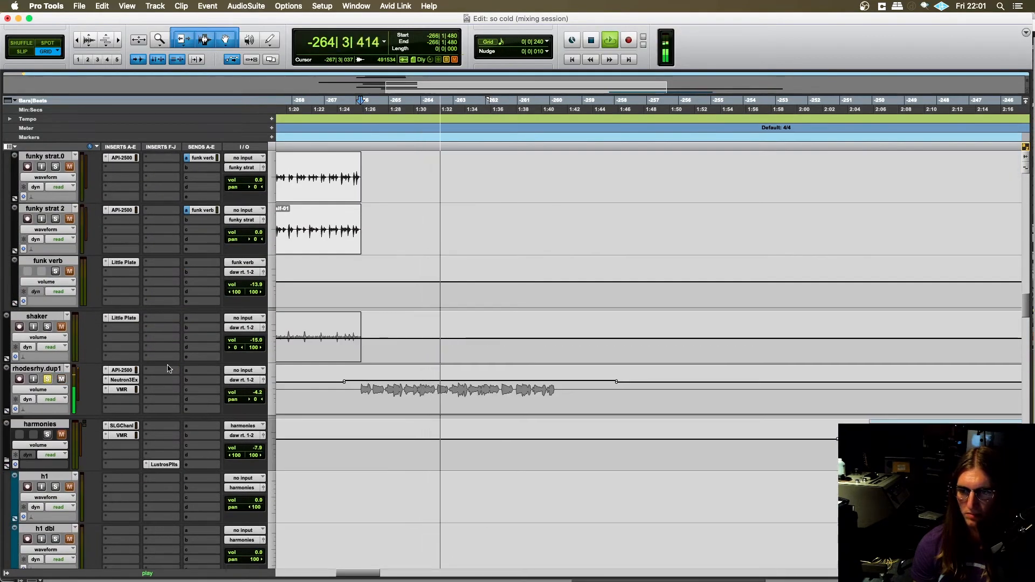
scroll(374, 367, "up", 1)
scroll(373, 367, "down", 2)
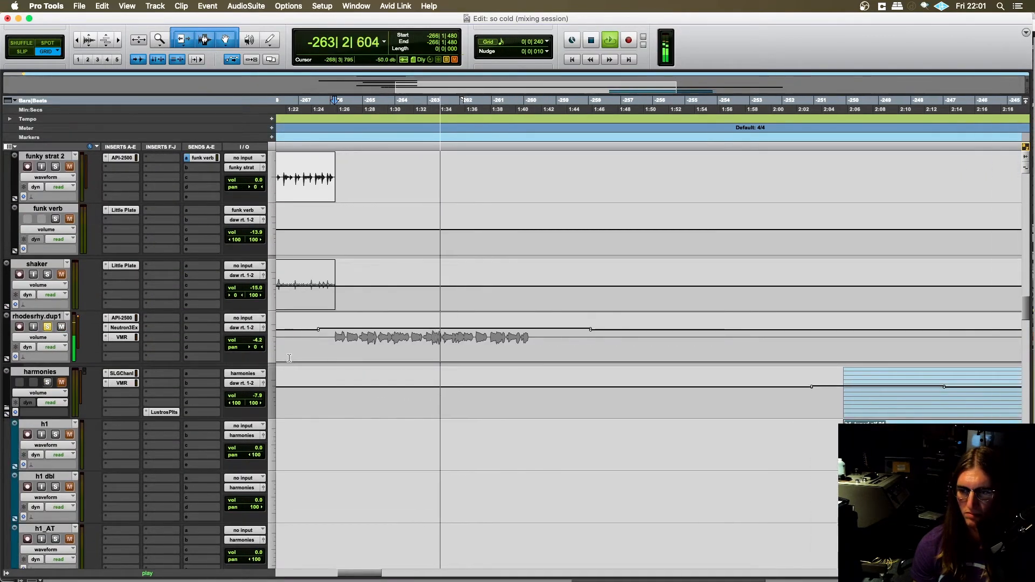
scroll(136, 337, "down", 2)
key("space")
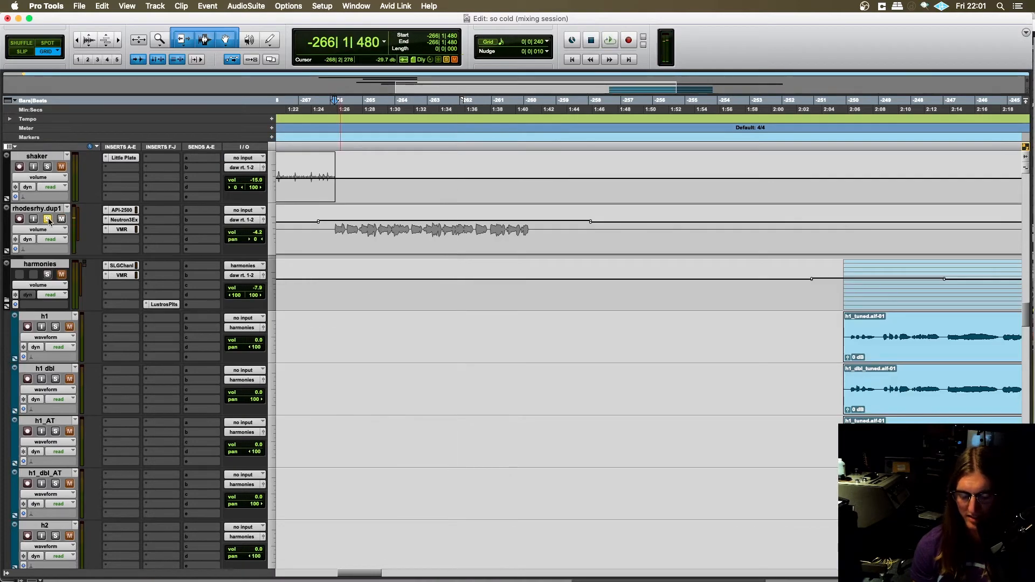
- Go back to the wurly track and solo it again
scroll(141, 337, "down", 10)
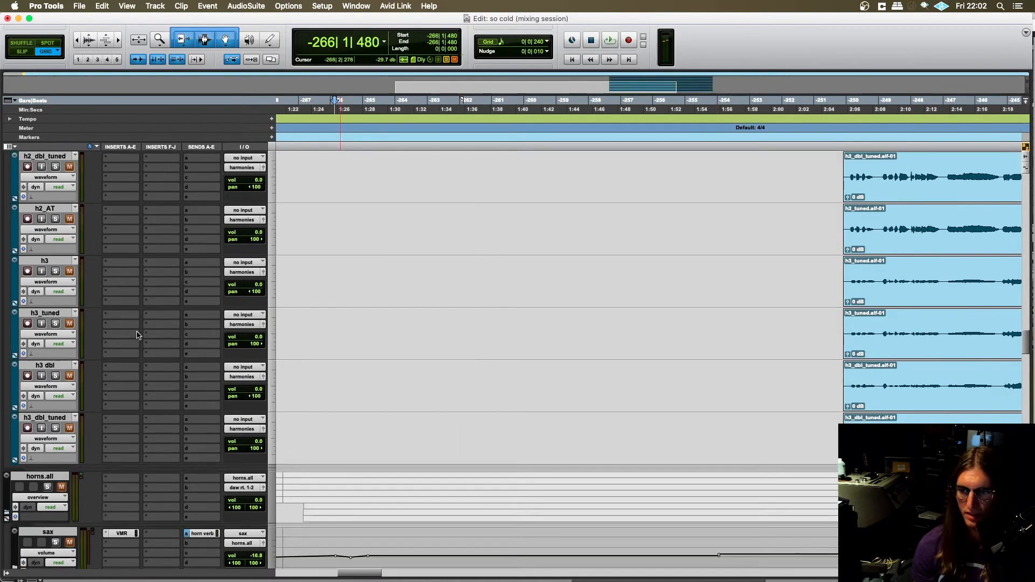
scroll(142, 337, "down", 10)
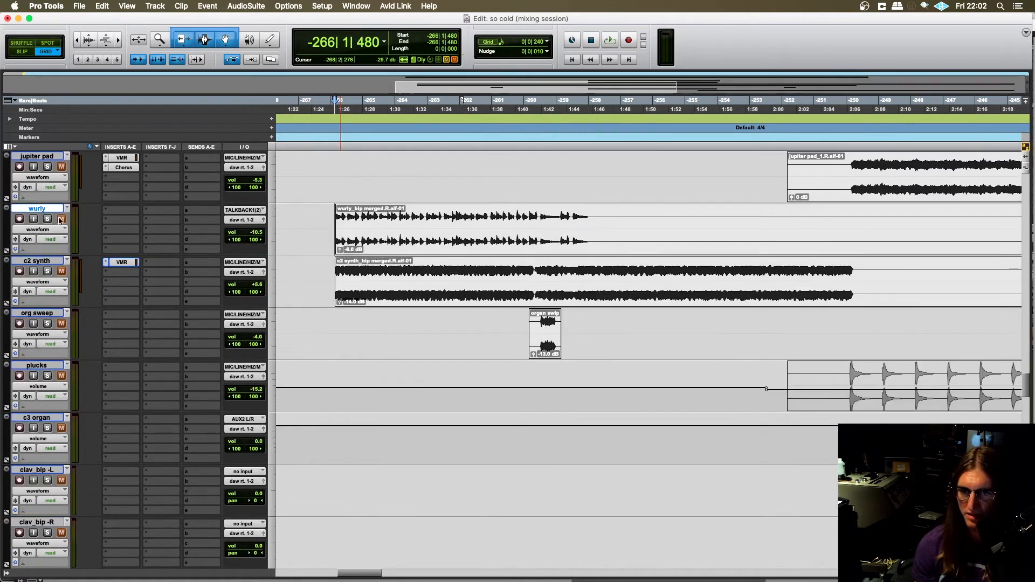
left_click(47, 218)
scroll(318, 281, "up", 2)
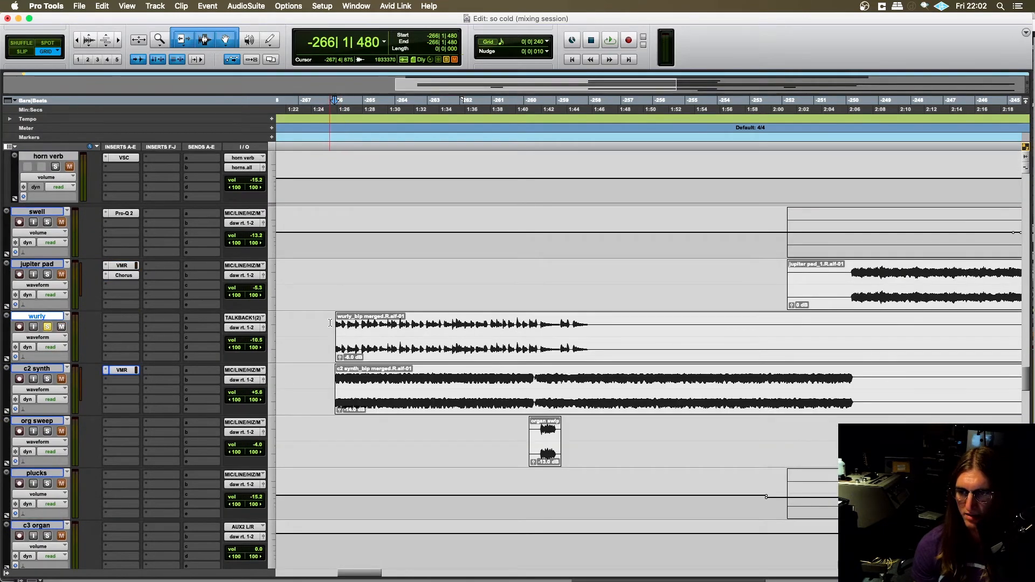
- Play the soloed wurly from -266|1|000 and add the c2 synth track to the solo during playback
scroll(340, 323, "right", 1)
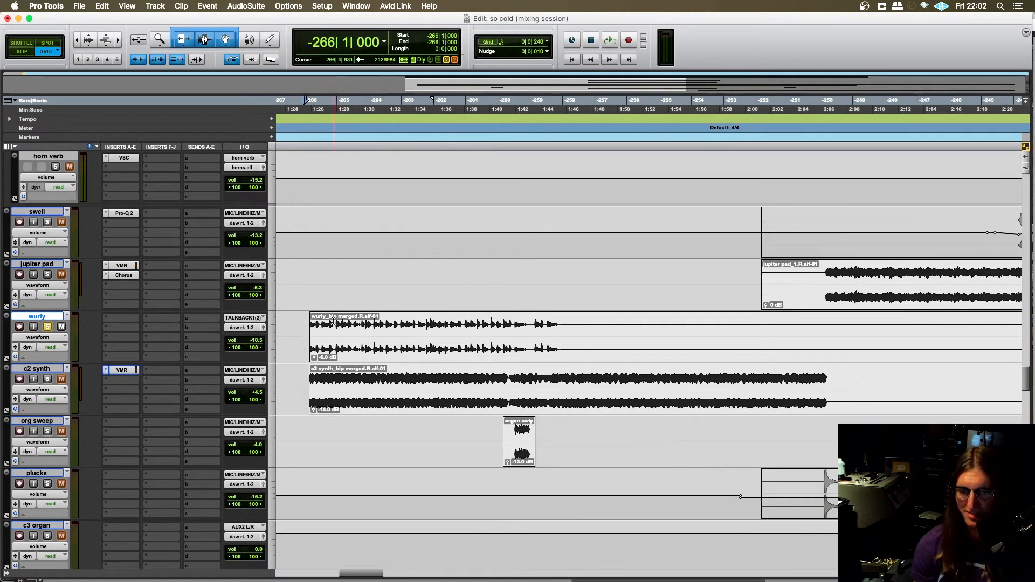
scroll(340, 324, "up", 1)
key("space")
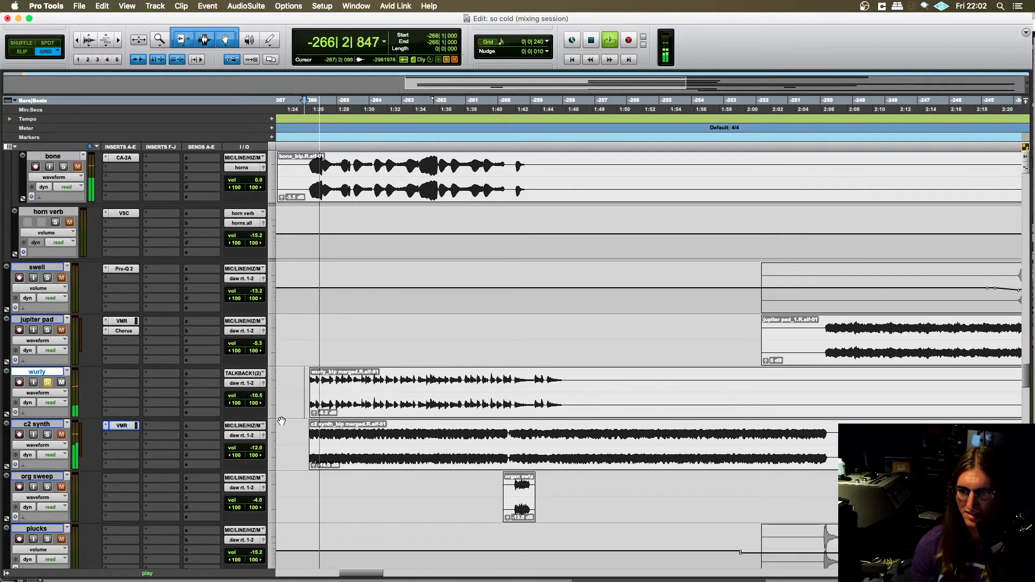
scroll(283, 416, "up", 1)
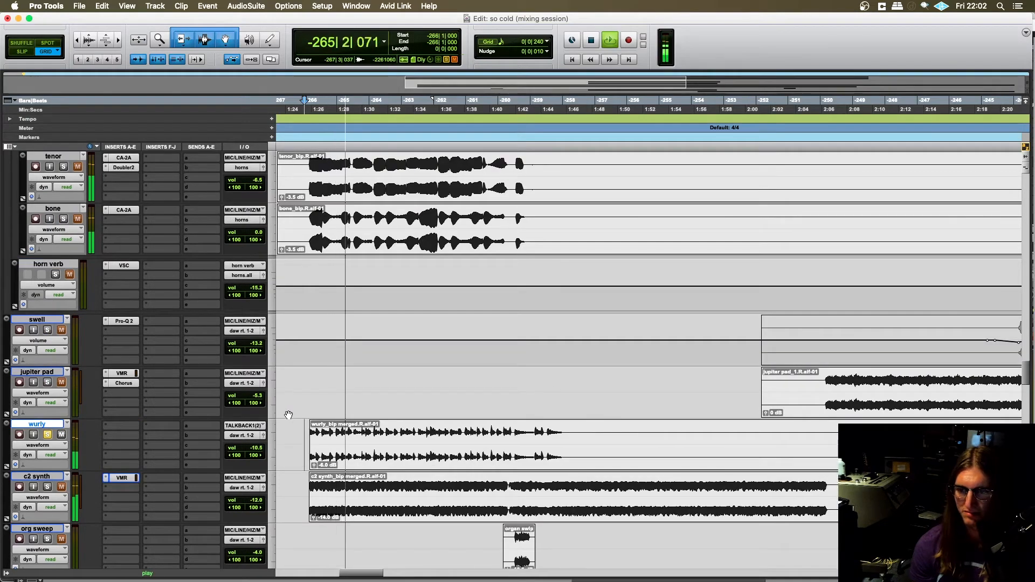
scroll(284, 416, "down", 2)
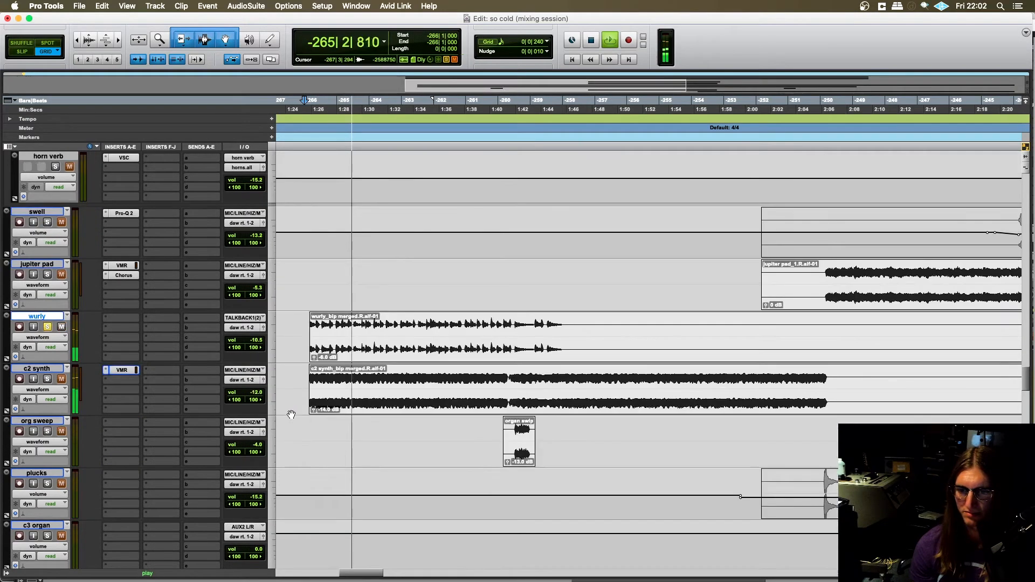
left_click(47, 380)
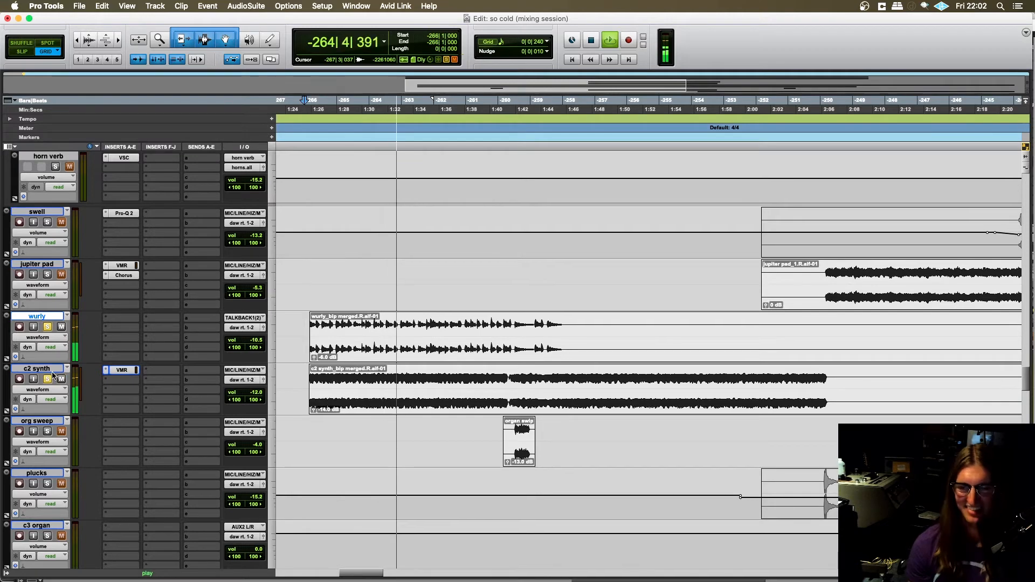
- Listen to the soloed parts while browsing up past the horns and rhodesrhy.dup1 tracks, and stop playback near the clav
scroll(129, 234, "up", 3)
scroll(129, 235, "up", 4)
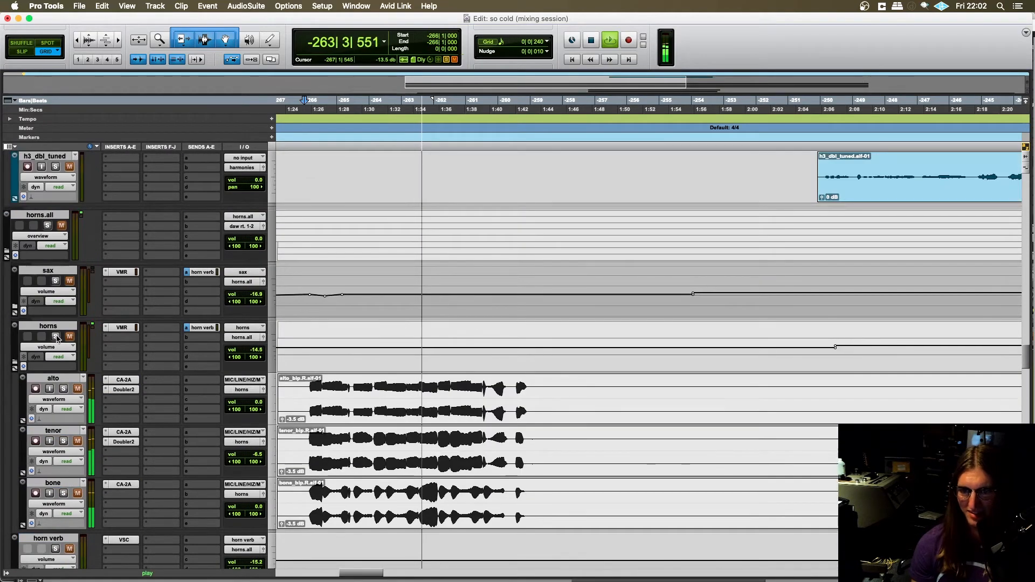
scroll(311, 340, "up", 8)
scroll(312, 340, "up", 10)
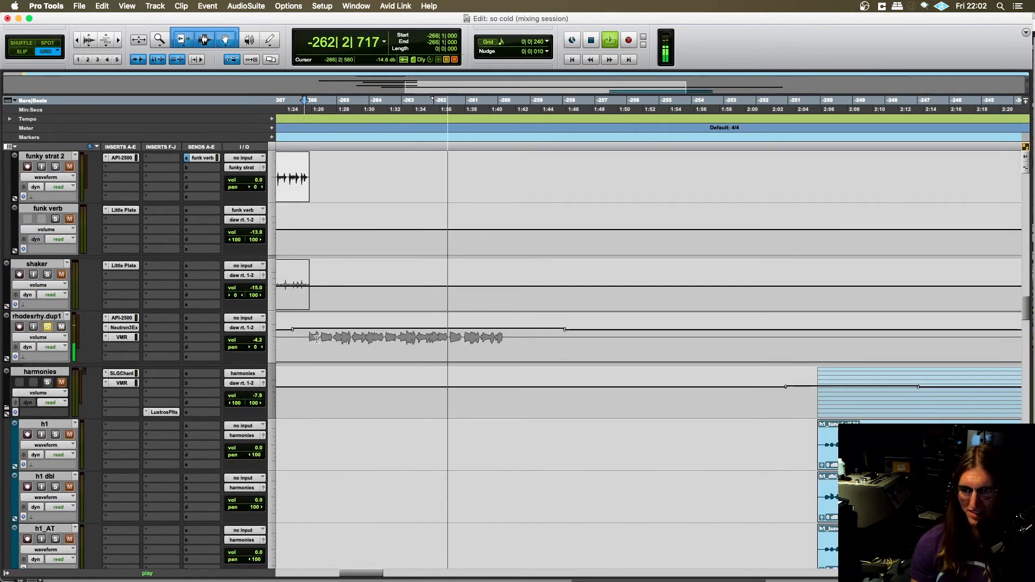
scroll(329, 338, "up", 2)
scroll(328, 338, "up", 12)
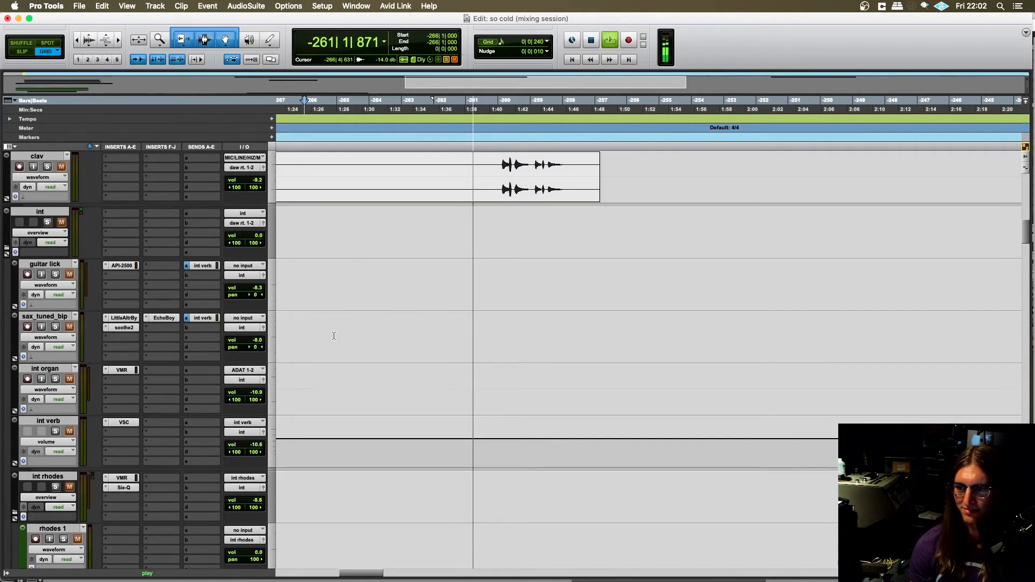
key("space")
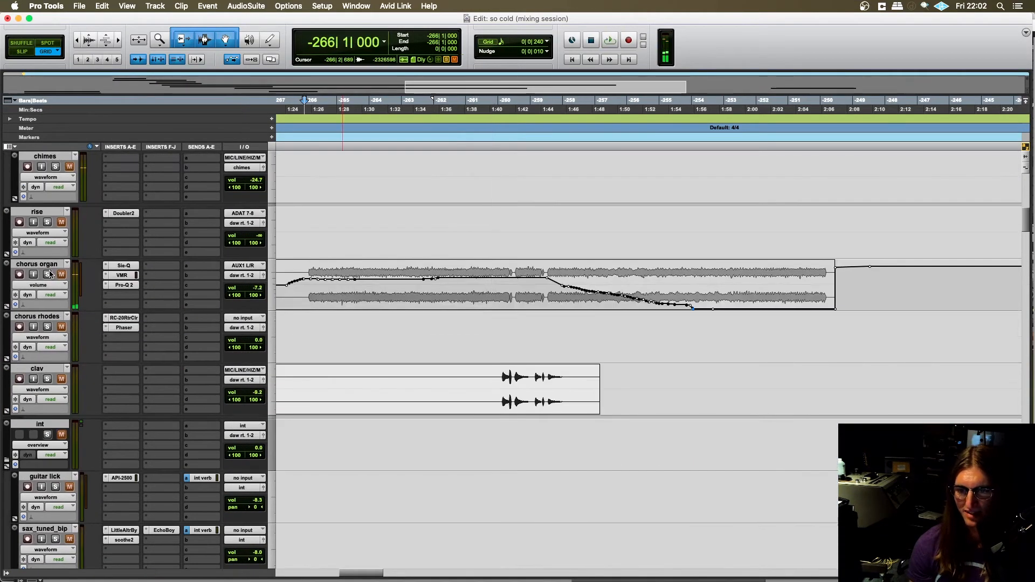
- Solo the chorus organ track, listen to it from -266|1|480, and stop playback
left_click(309, 280)
key("space")
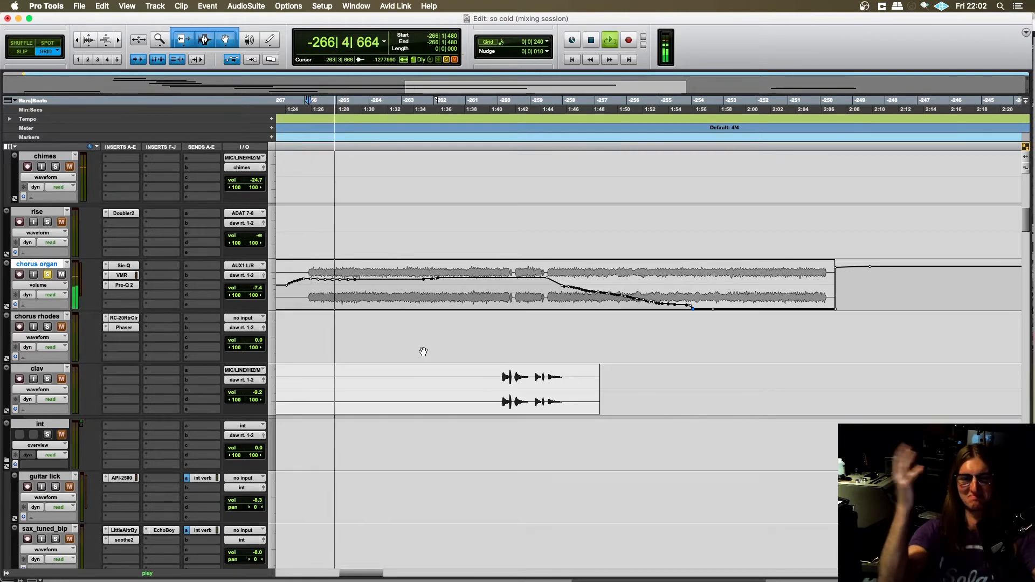
scroll(423, 351, "up", 5)
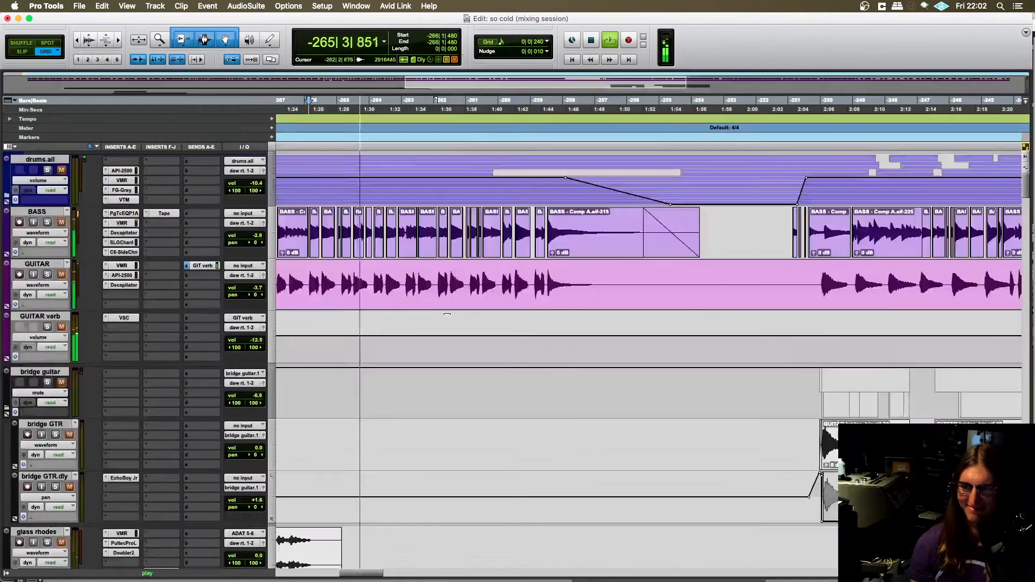
scroll(448, 316, "down", 6)
key("space")
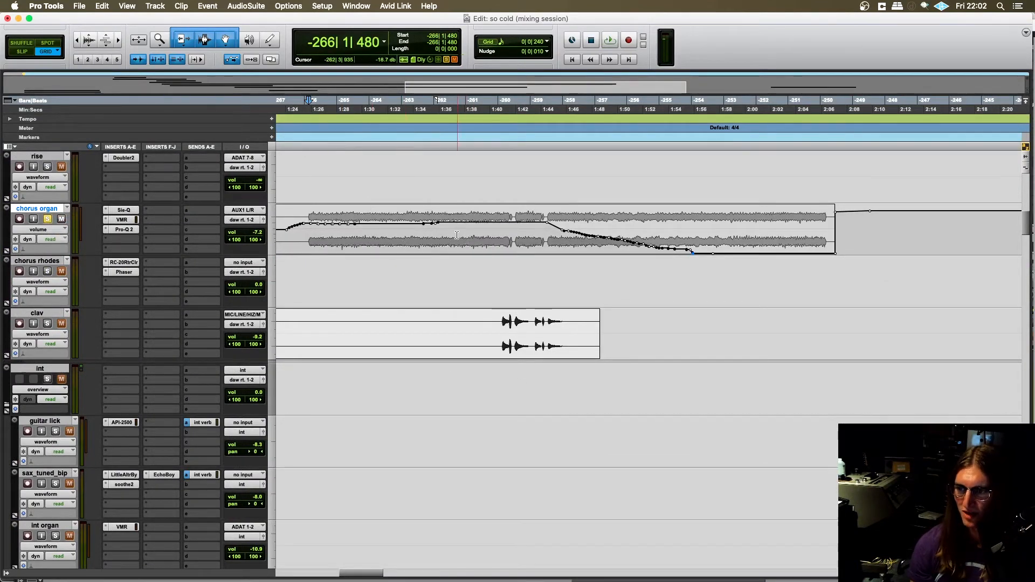
- Remove the solo from chorus organ and play the mix from -262|3|480 through the end of the clav part
left_click(440, 230)
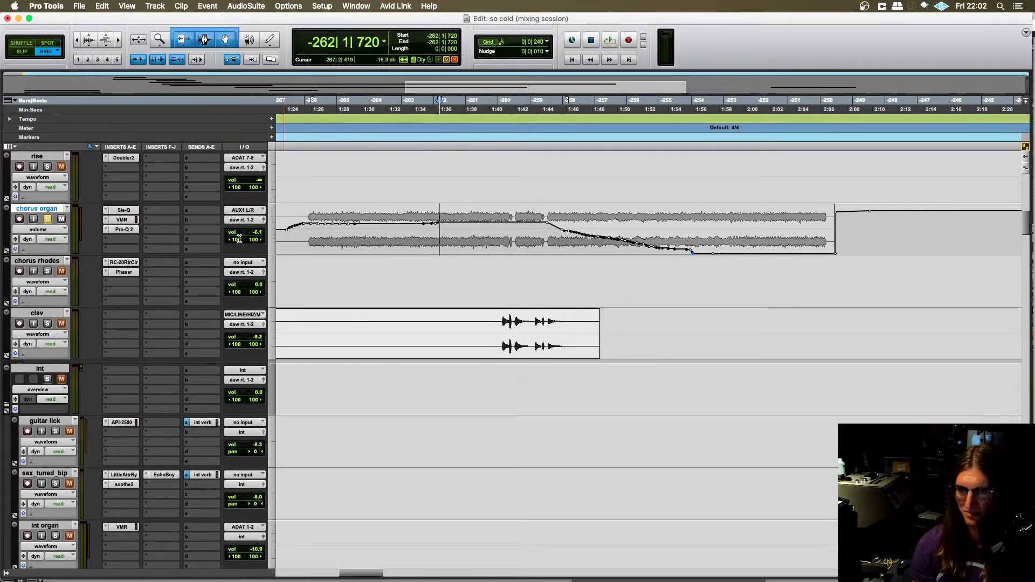
left_click(47, 219)
left_click(408, 232)
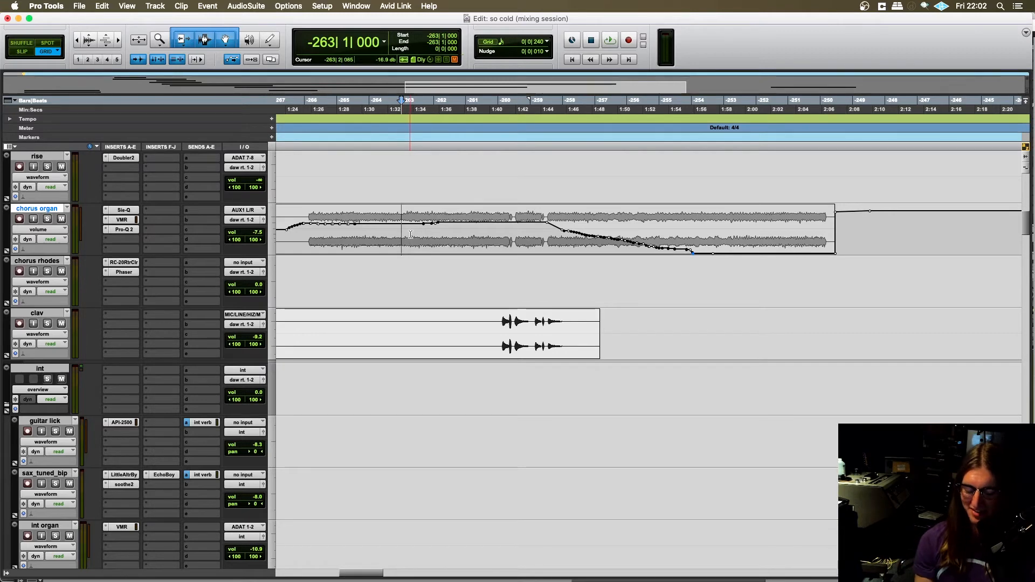
left_click(454, 231)
key("space")
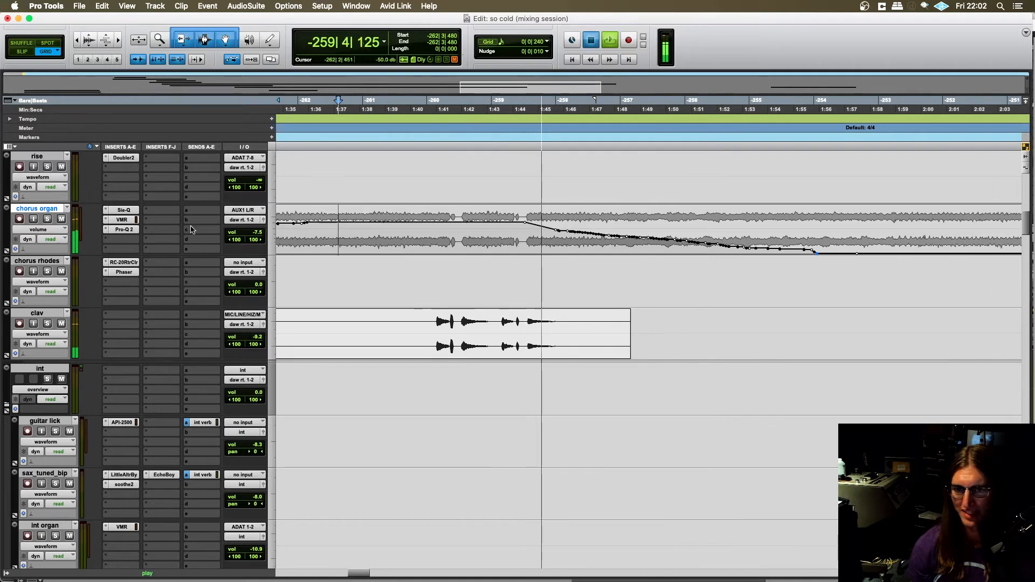
key("space")
- Replay the passage from -261|1|480 to hear the organ and clav stops, and stop playback
left_click(370, 225)
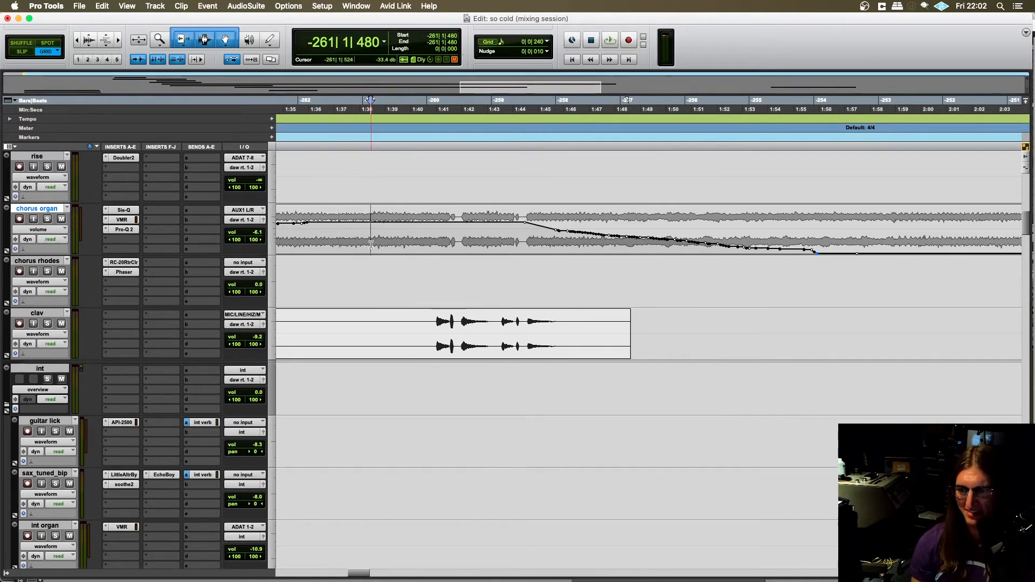
scroll(334, 226, "right", 2)
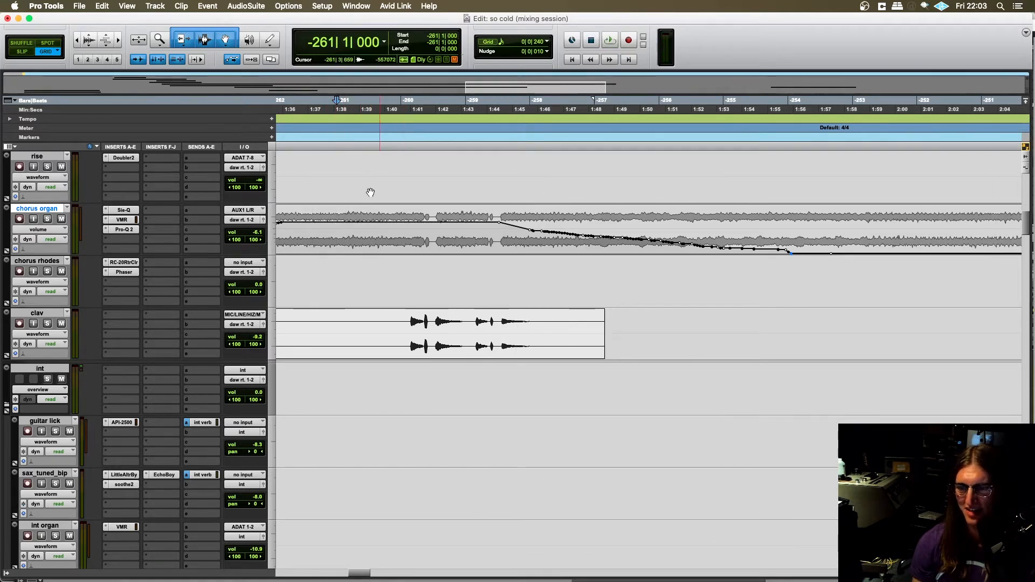
scroll(337, 226, "right", 2)
scroll(329, 232, "left", 2)
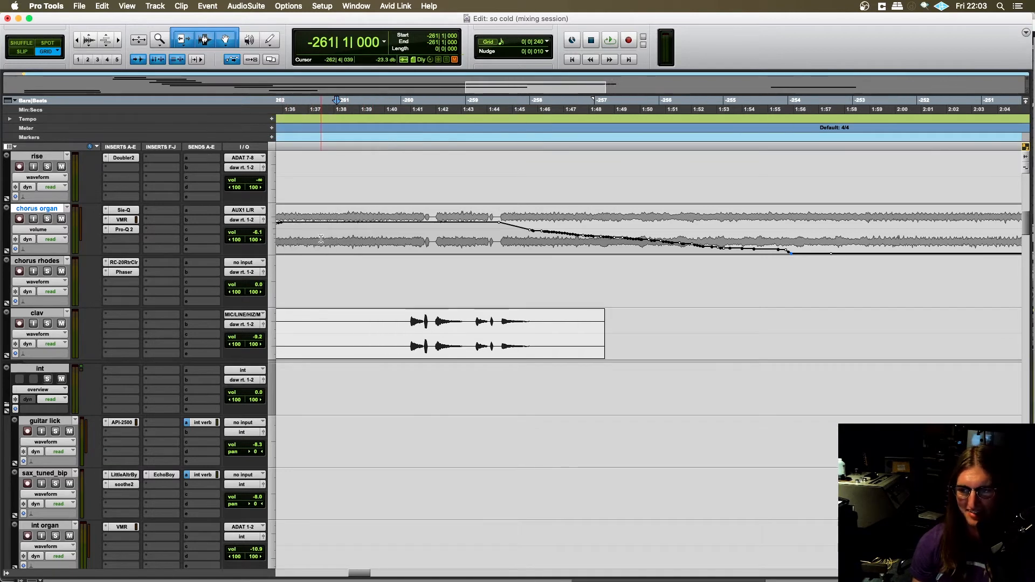
key("space")
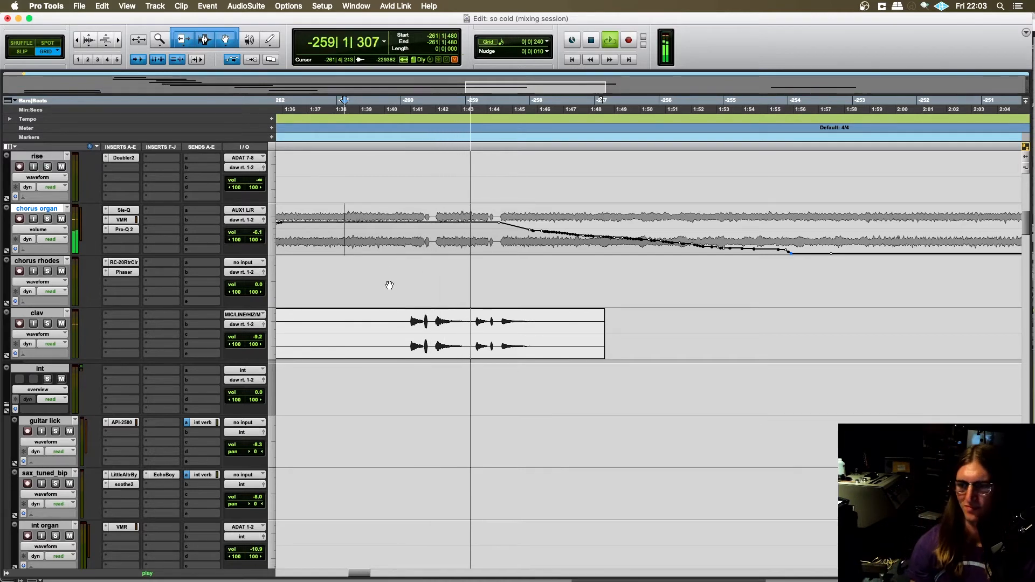
scroll(388, 262, "up", 2)
key("space")
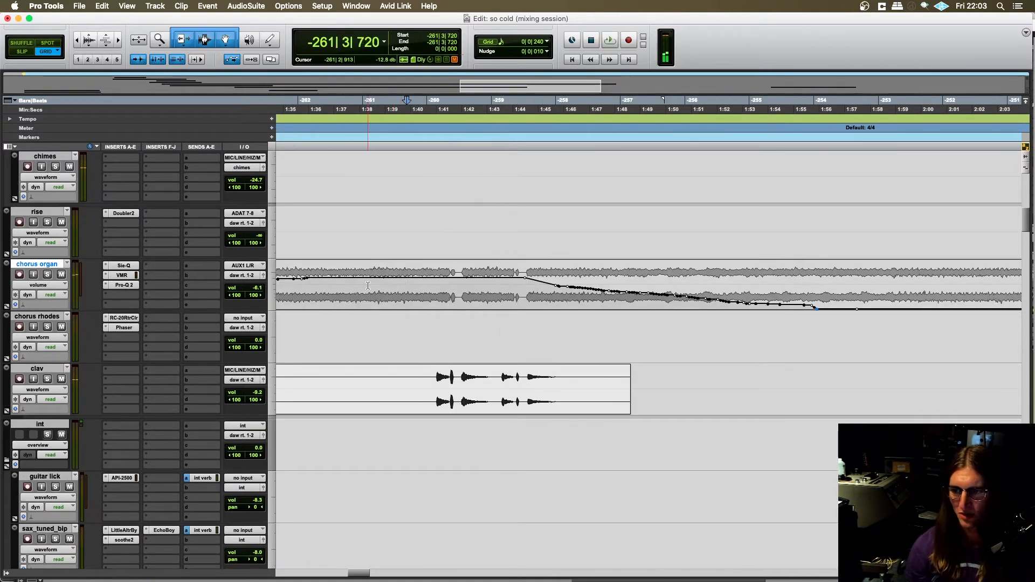
- Place the edit cursor at -261|3|240 on the chorus organ track and switch to Logic Pro X
scroll(319, 289, "up", 2)
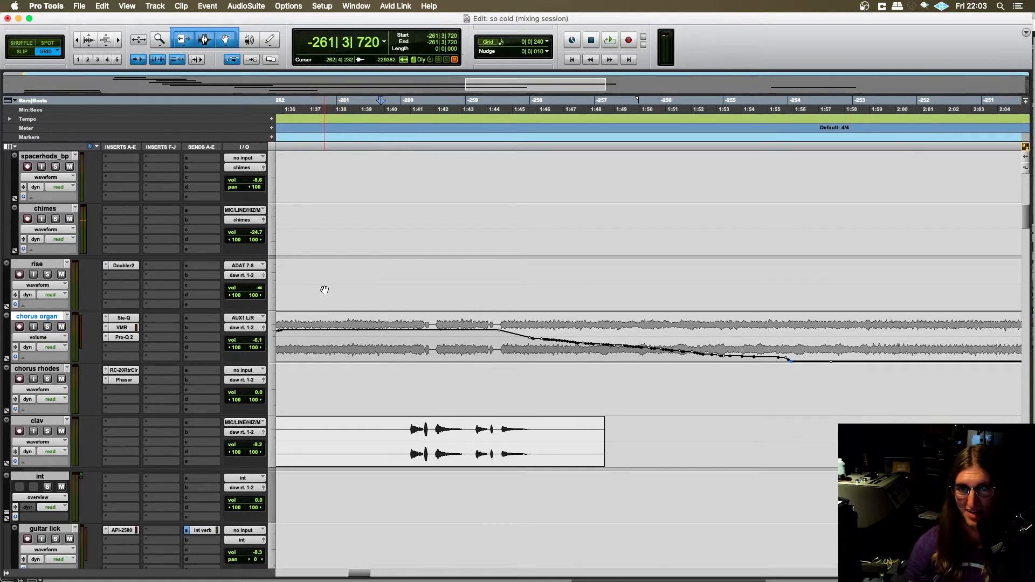
scroll(344, 293, "down", 2)
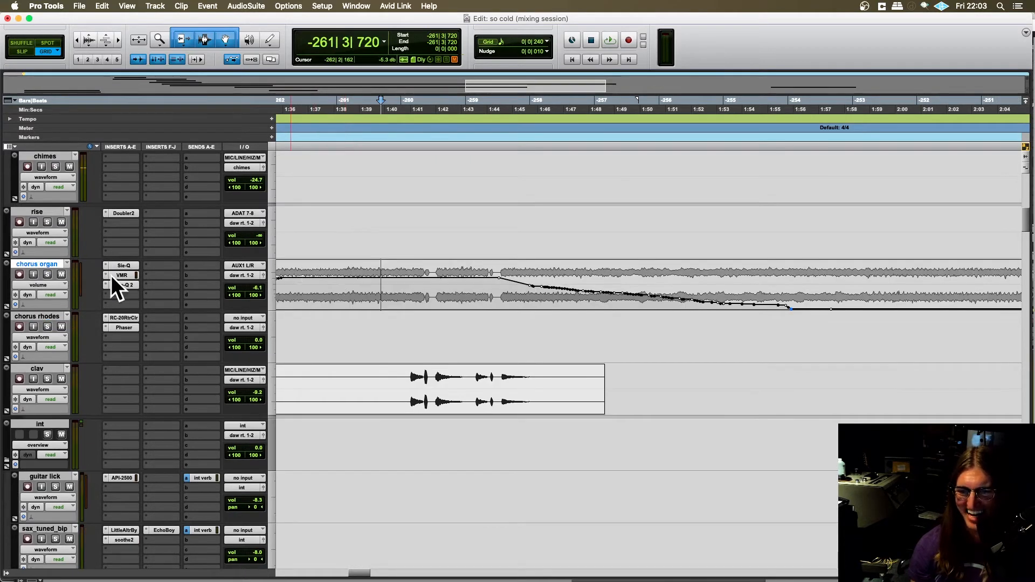
scroll(295, 284, "left", 1)
left_click(394, 289)
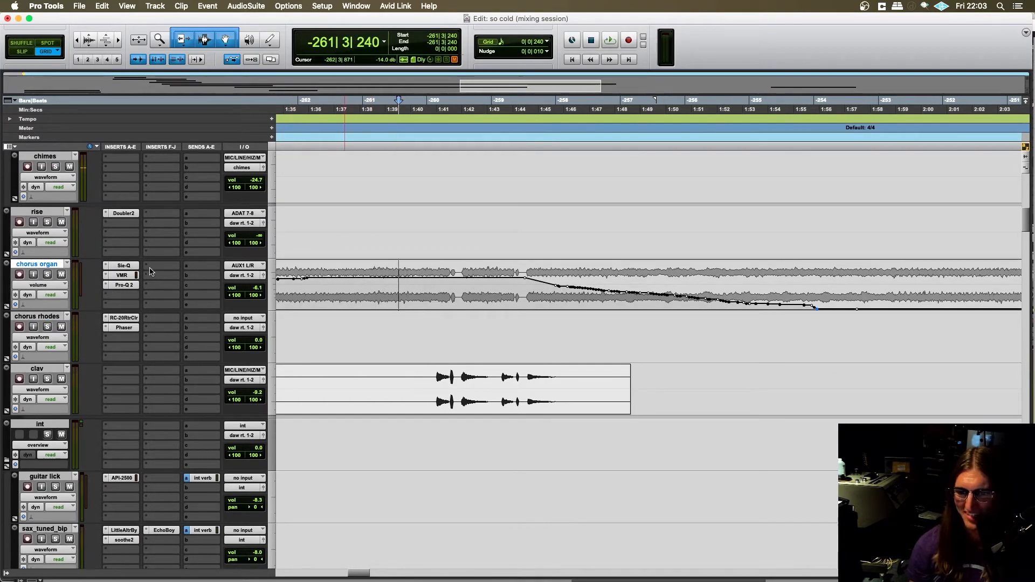
mouse_move(411, 578)
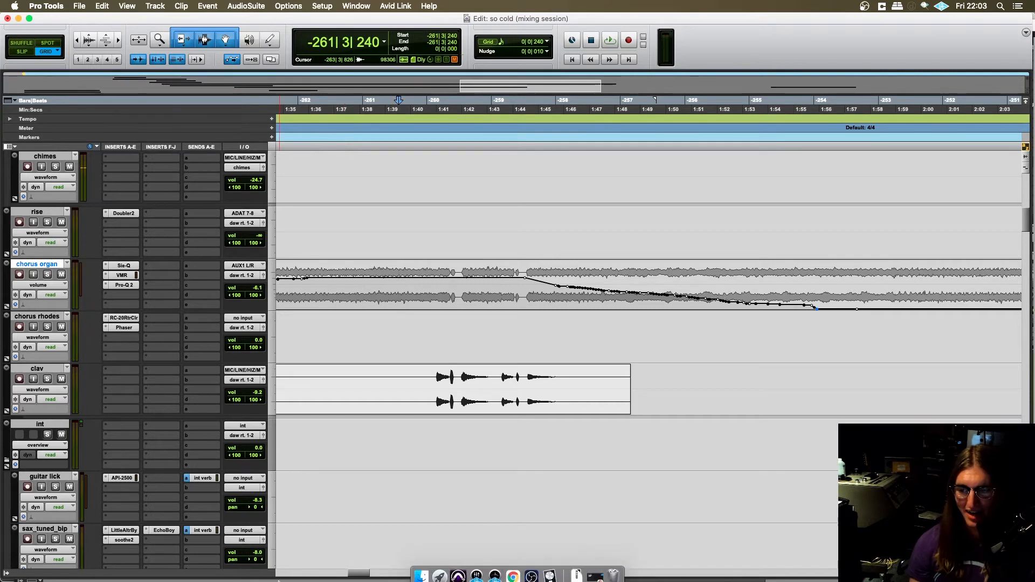
left_click(550, 570)
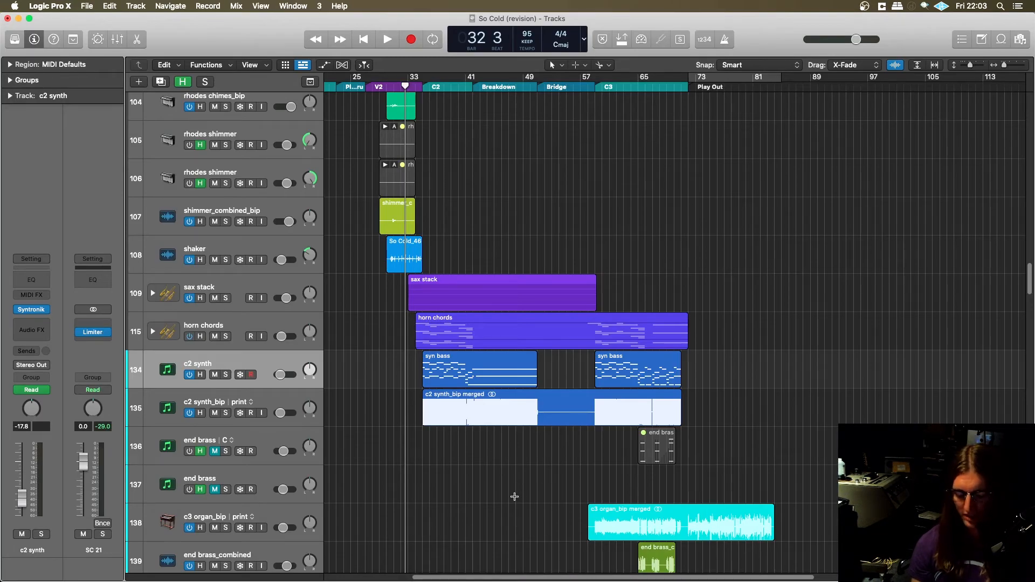
- Return to Pro Tools, try a fade-out on the clav clip's tail from -258|1|240 to its end, and select the whole clip
key("super+Tab")
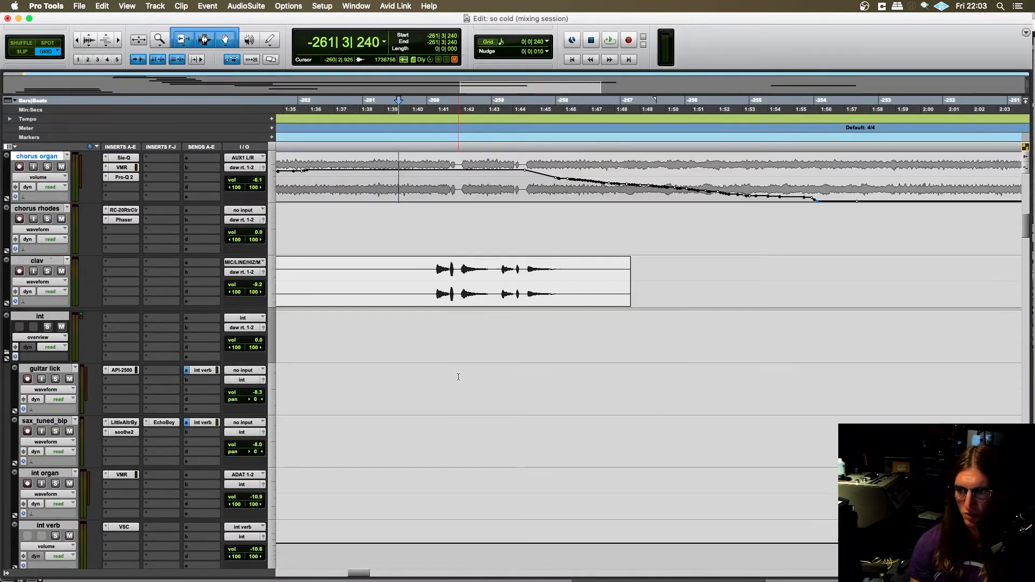
scroll(576, 280, "up", 2)
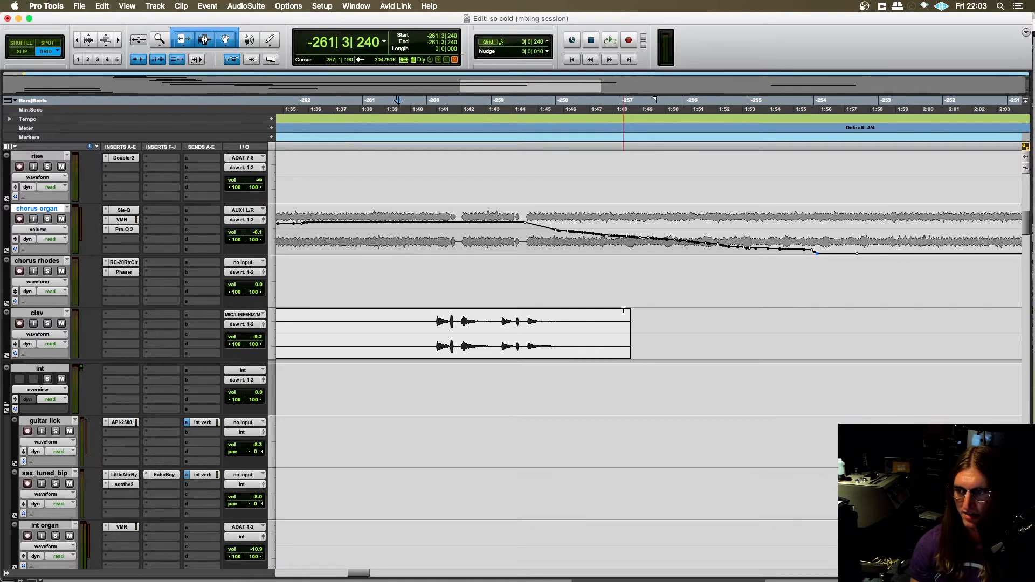
left_click_drag(628, 312, 560, 314)
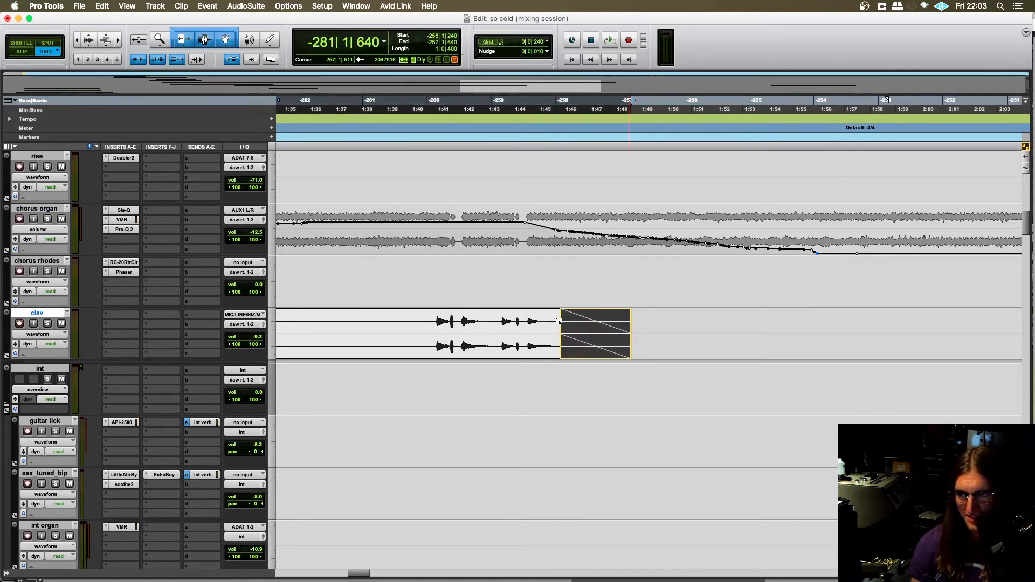
double_click(470, 322)
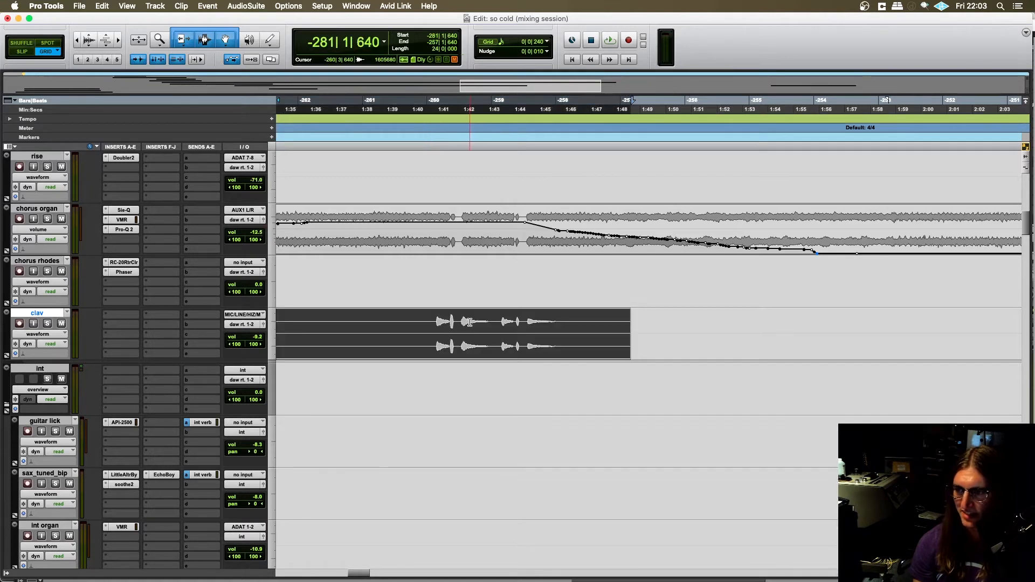
- Switch to Logic Pro X, select the c2 synth_bip track, and examine its merged region through the Bridge
key("super+Tab")
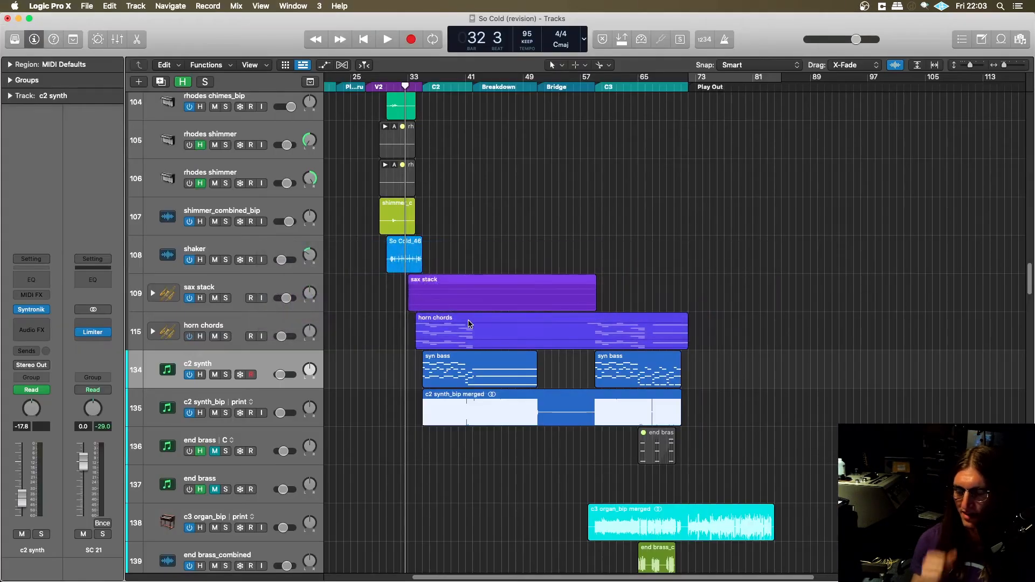
scroll(448, 331, "down", 1)
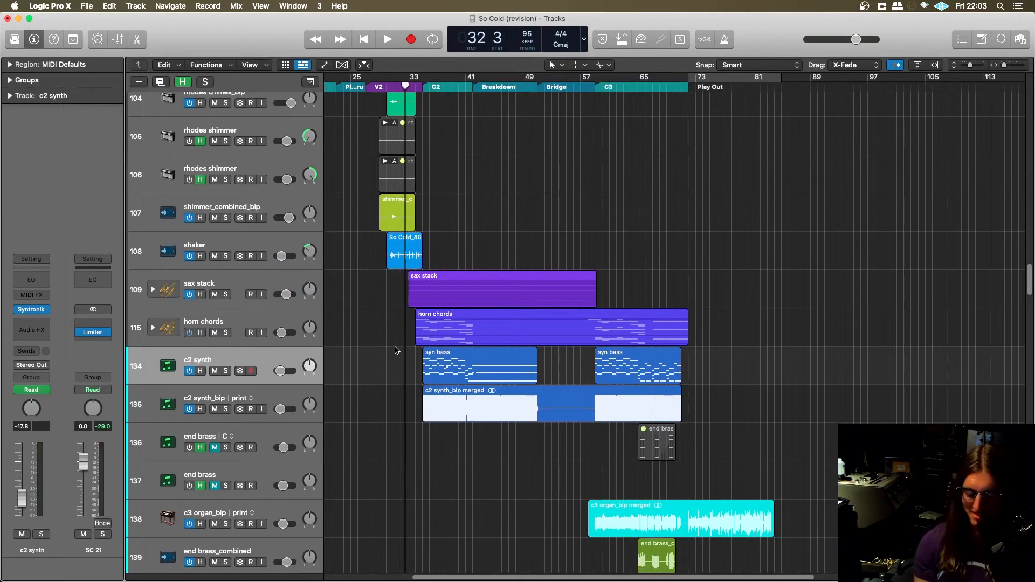
scroll(506, 395, "up", 5)
left_click(259, 398)
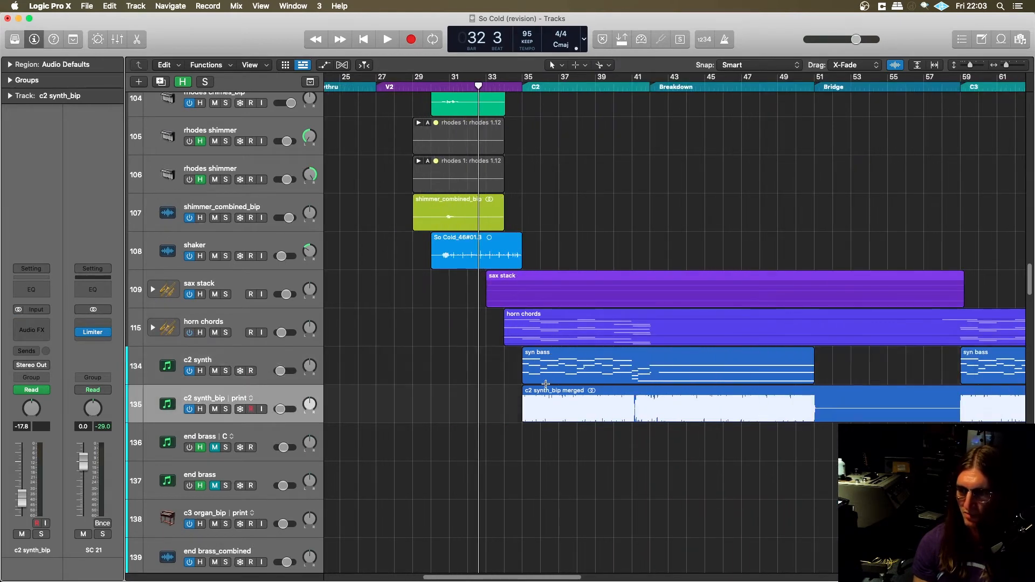
scroll(531, 381, "up", 3)
scroll(549, 443, "right", 10)
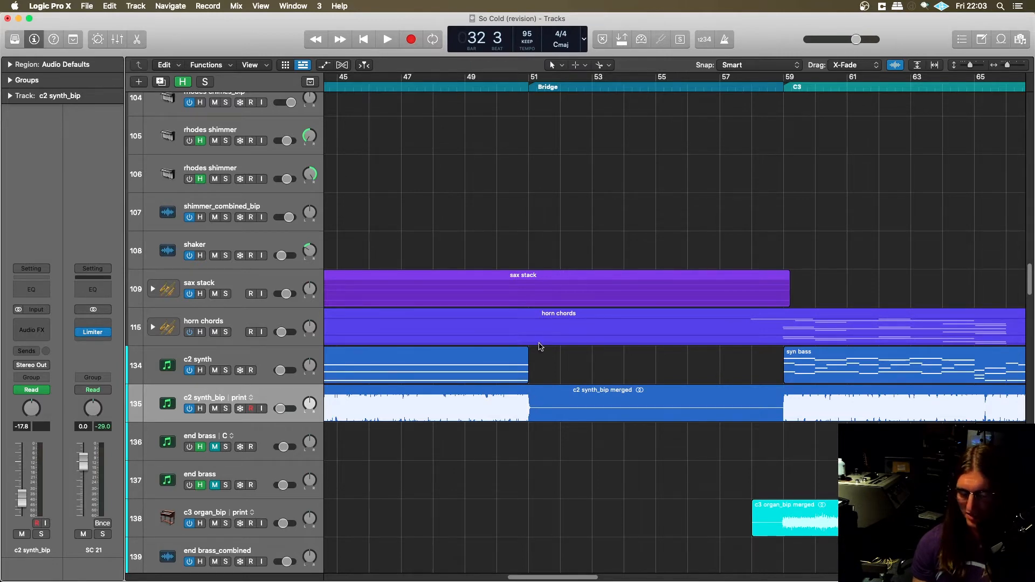
- Select the c2 synth_bip merged.3 region and play its ending from bar 38 beat 3, stopping past the cut
left_click(515, 81)
key("super+space")
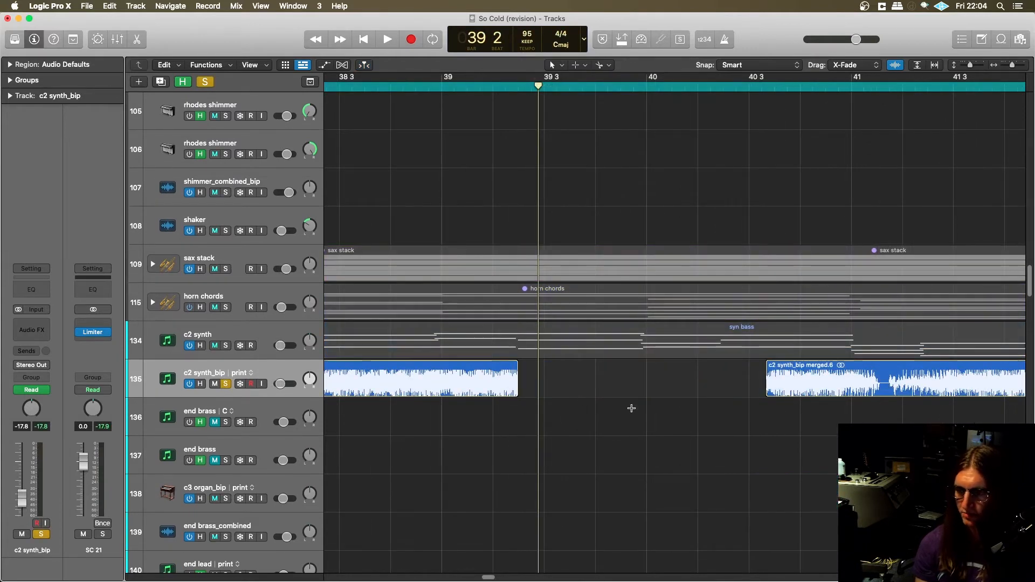
scroll(679, 252, "left", 5)
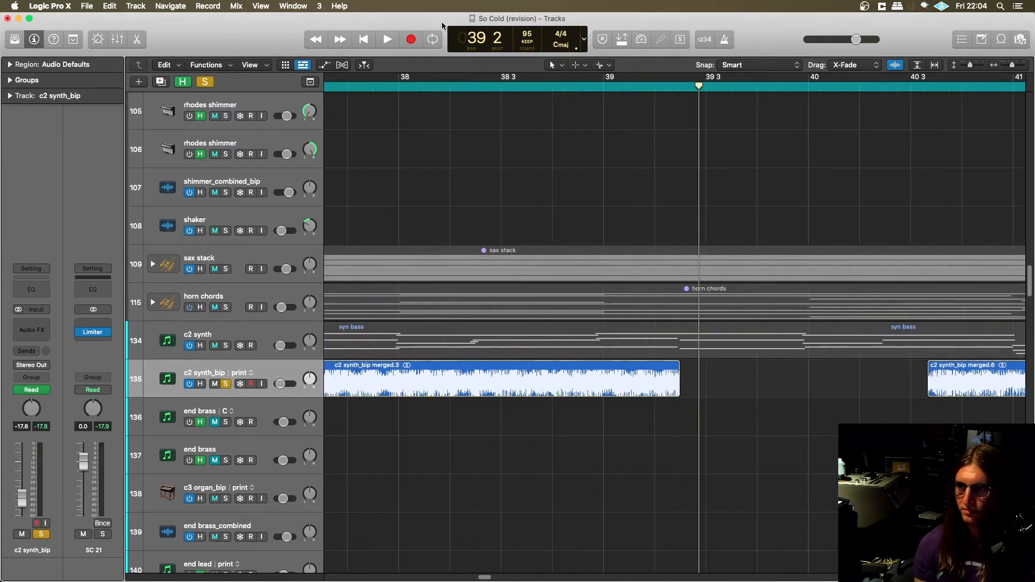
left_click(677, 367)
left_click(499, 86)
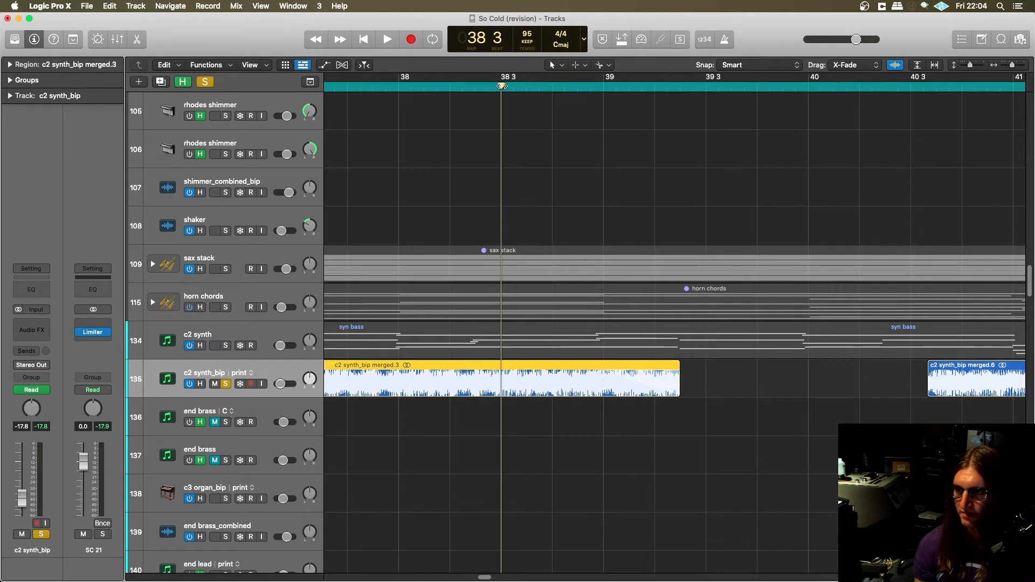
key("space")
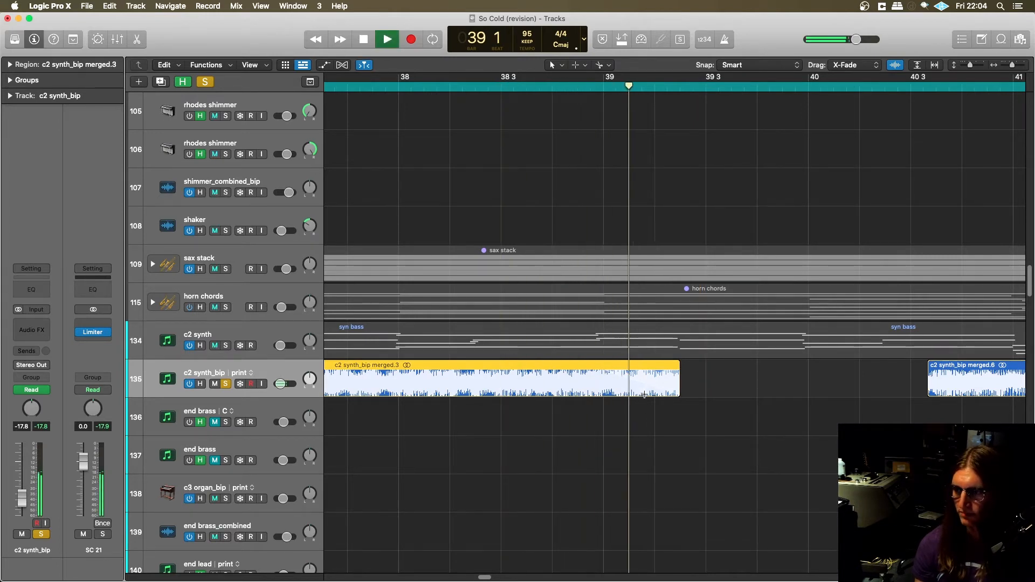
key("space")
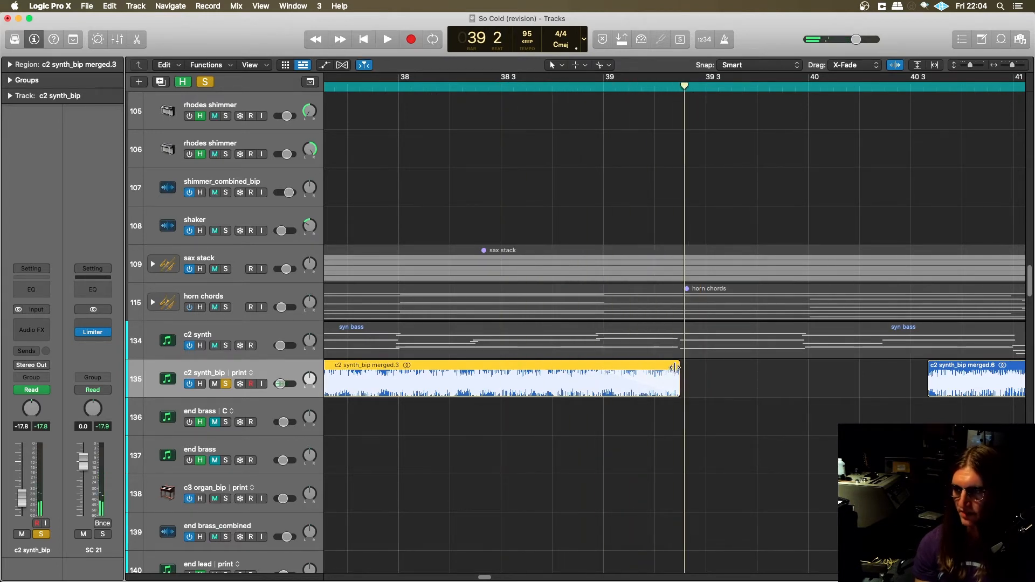
- Try a Slow Down fade on the end of the c2 synth_bip merged.3 region, audition it, and restore the uncut merged region
right_click(674, 375)
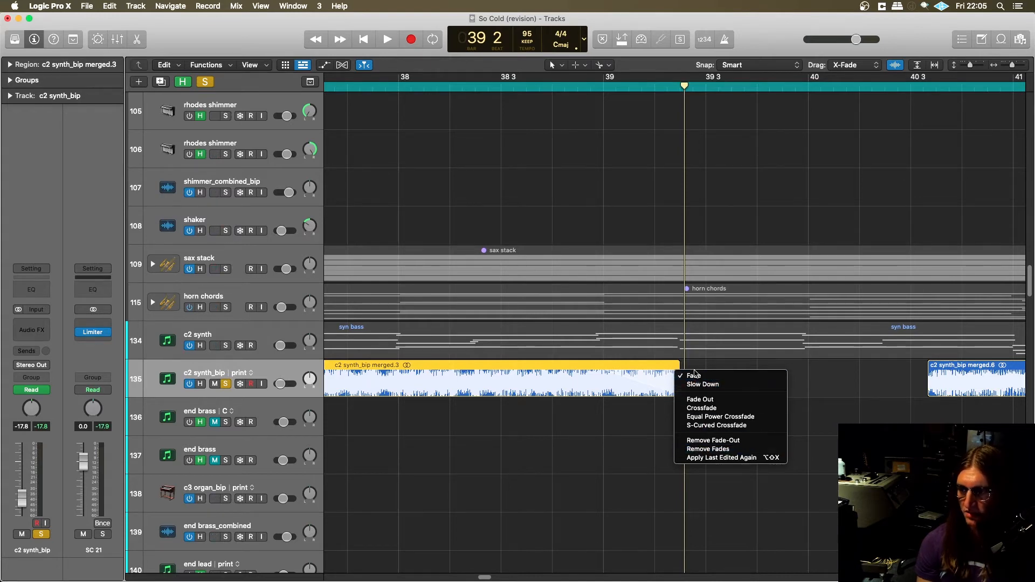
left_click(695, 383)
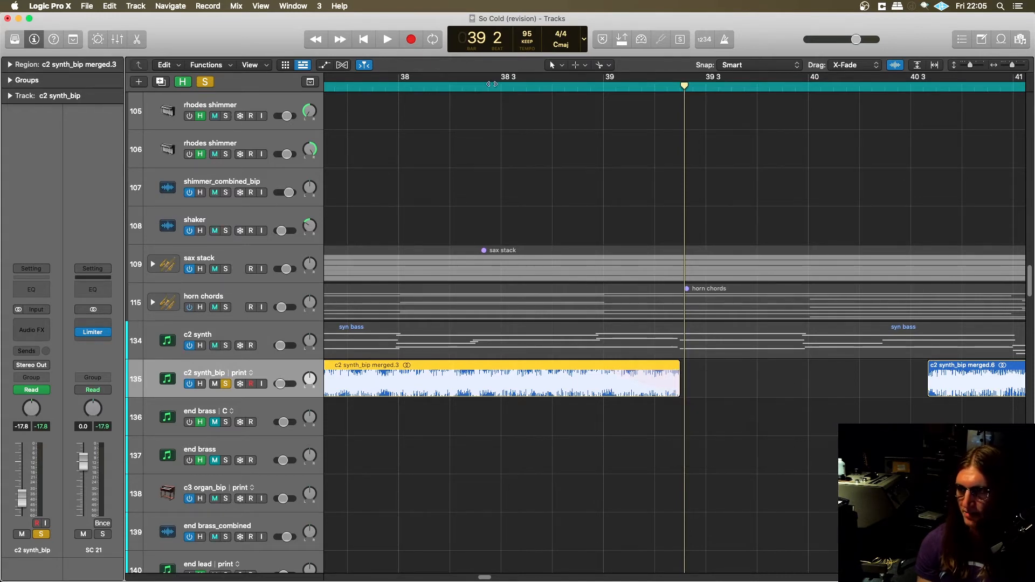
key("space")
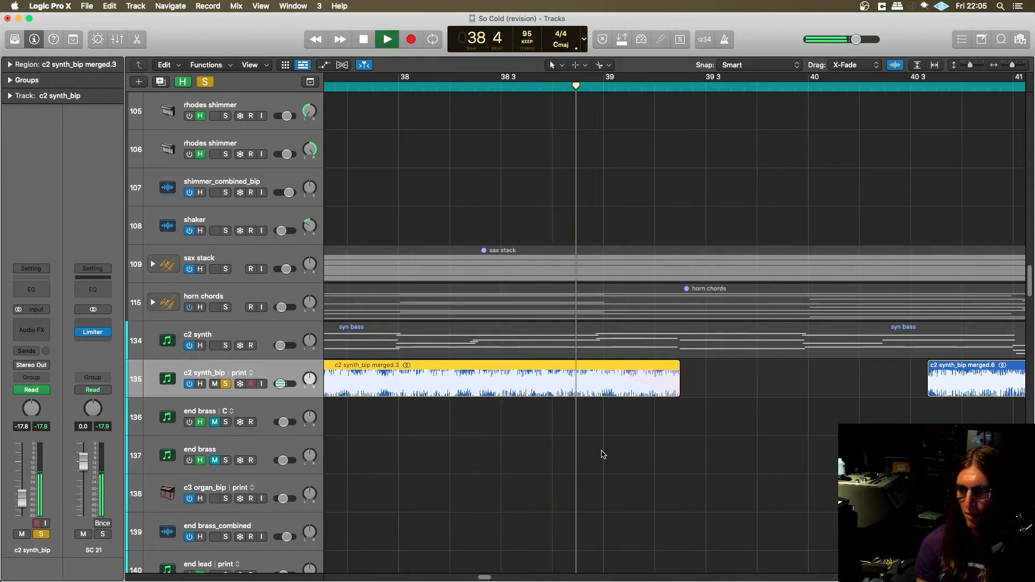
key("space")
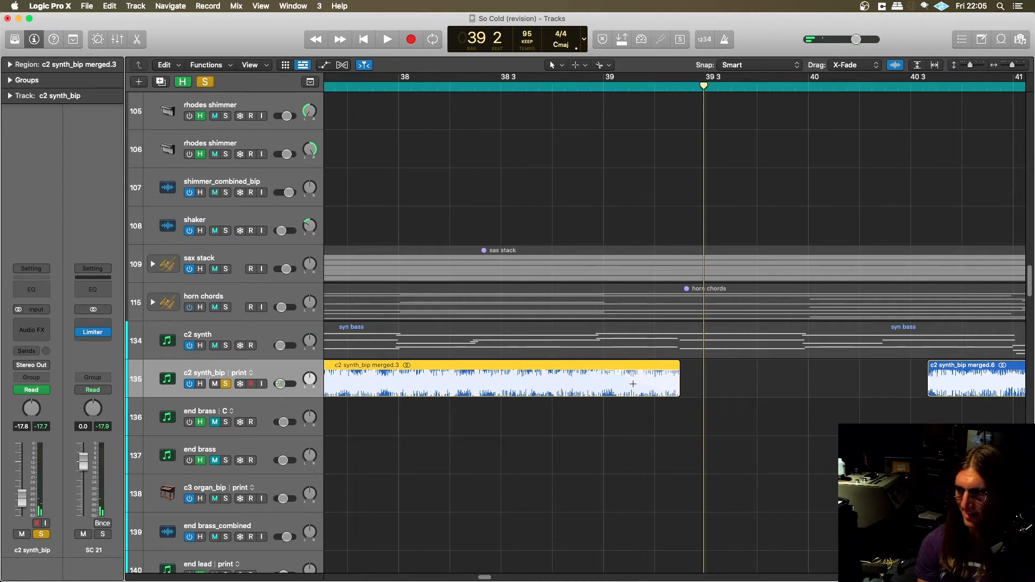
key("super+r")
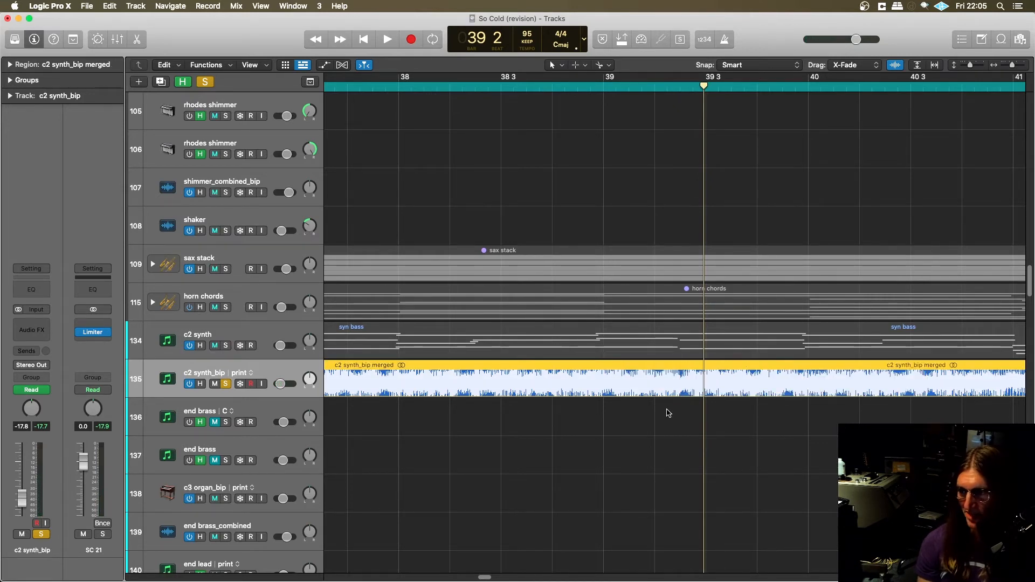
- Switch to Pro Tools, solo the chorus organ, and play its fade-out passage from -261|4|240
key("super+Tab")
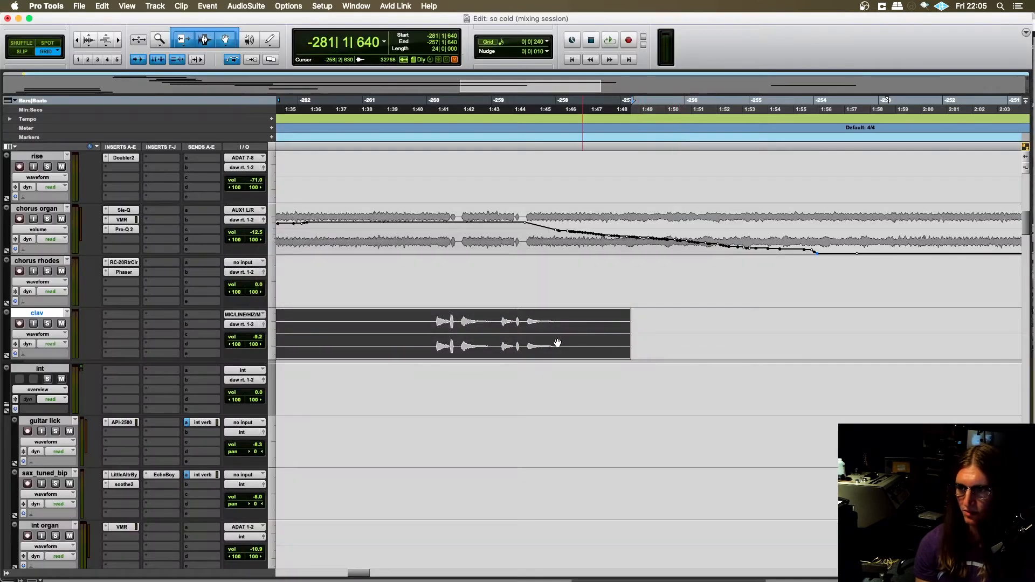
scroll(527, 333, "up", 4)
left_click(360, 323)
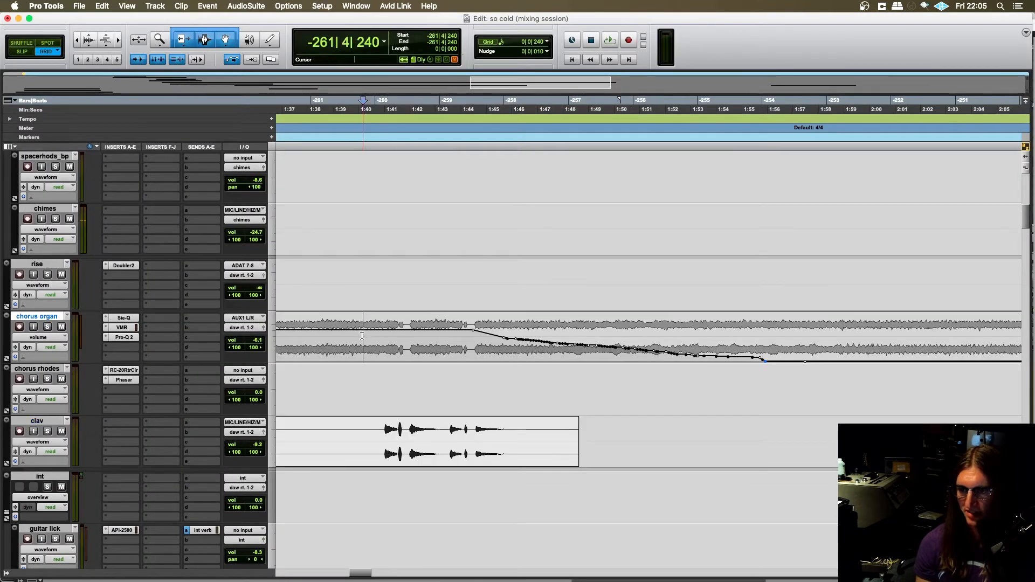
scroll(371, 341, "left", 2)
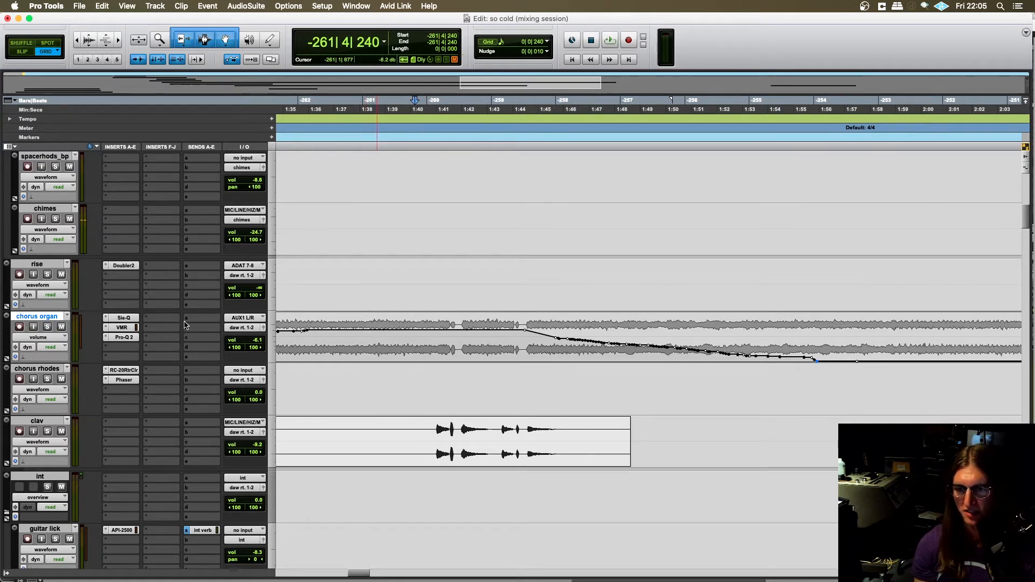
left_click(48, 327)
key("space")
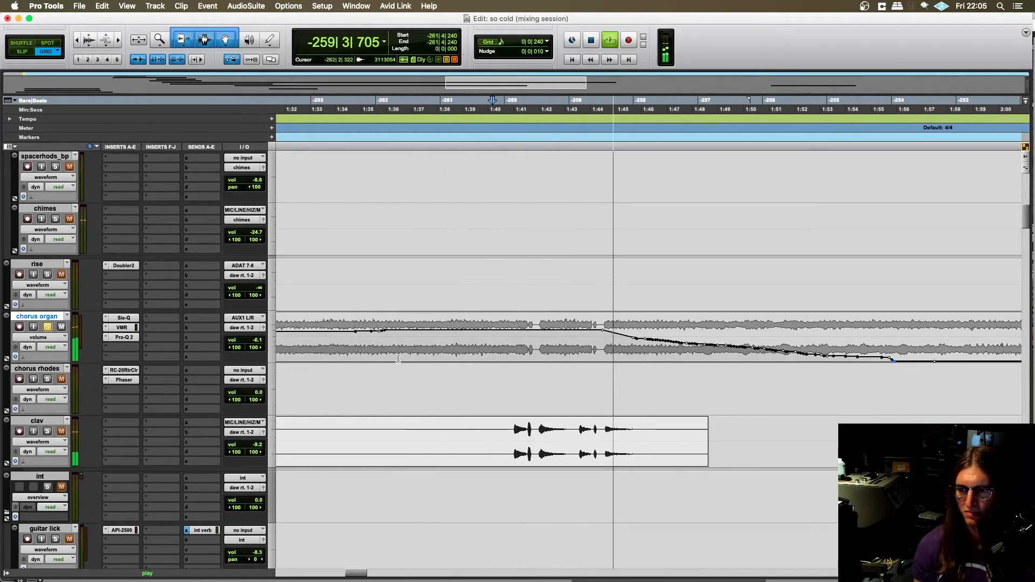
scroll(415, 339, "left", 4)
key("space")
- Solo drums.all and BASS alongside the chorus organ, play from -262|3|720, and stop playback
scroll(431, 345, "up", 10)
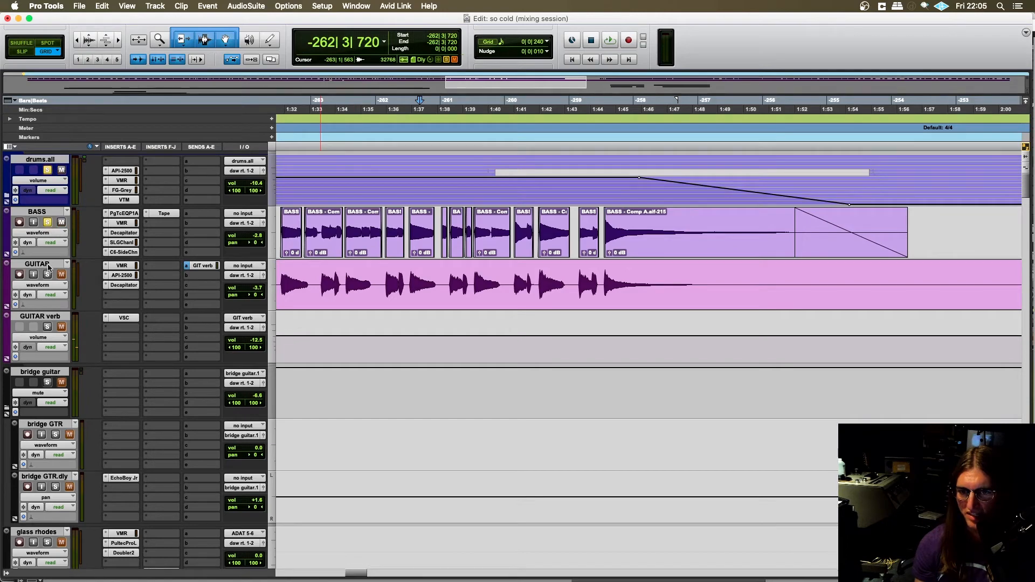
key("space")
scroll(446, 391, "down", 15)
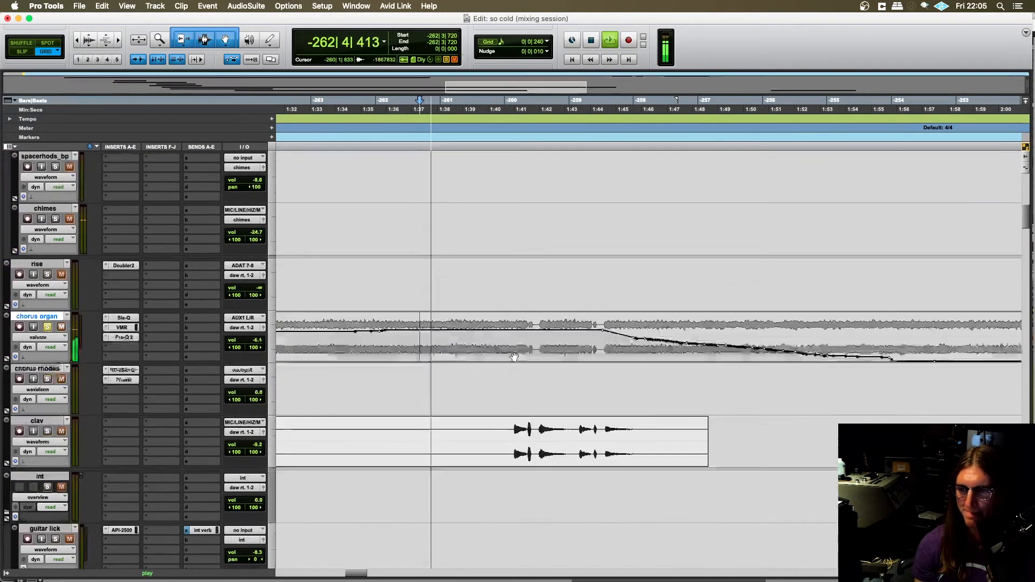
scroll(479, 371, "right", 3)
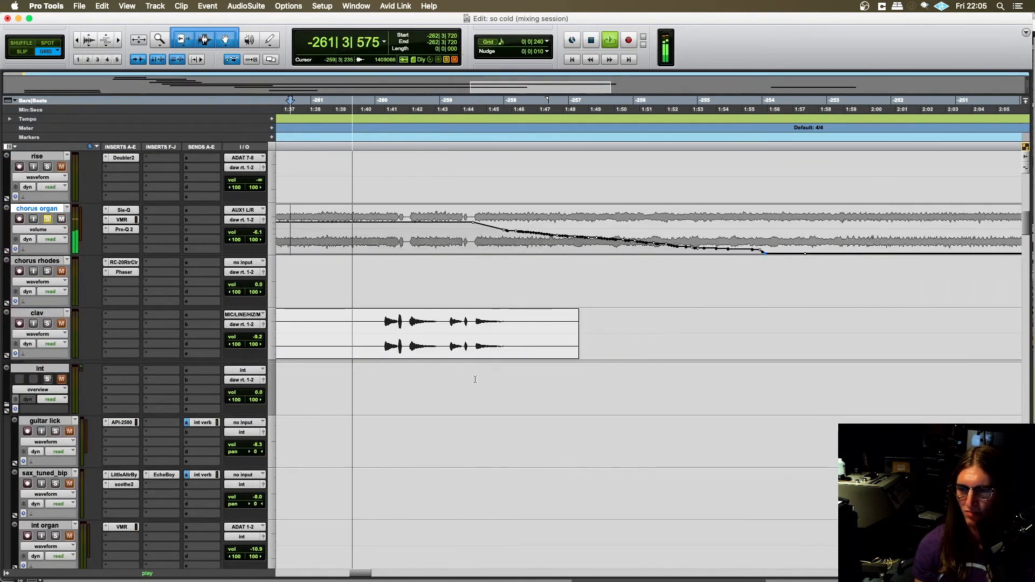
scroll(470, 373, "left", 5)
scroll(419, 370, "down", 10)
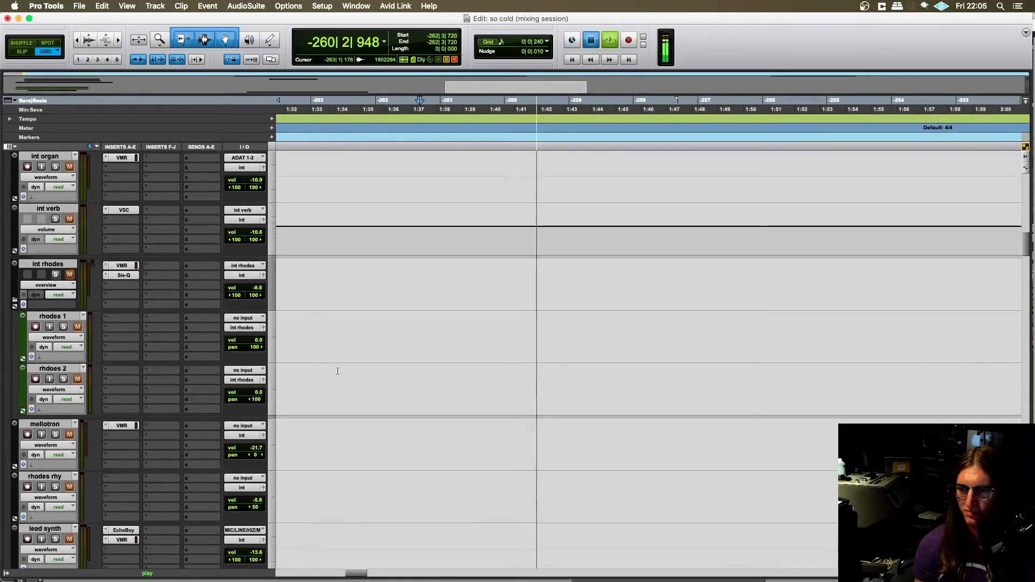
key("space")
- Solo the c2 synth track and play the passage from -262|1|480, stopping after the synth's gap
scroll(426, 375, "down", 15)
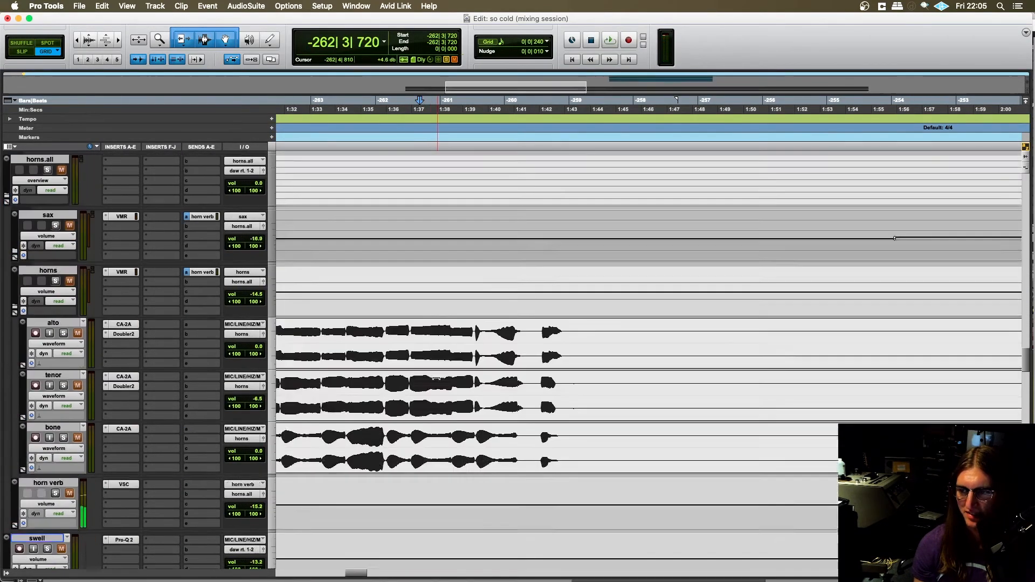
scroll(431, 378, "up", 2)
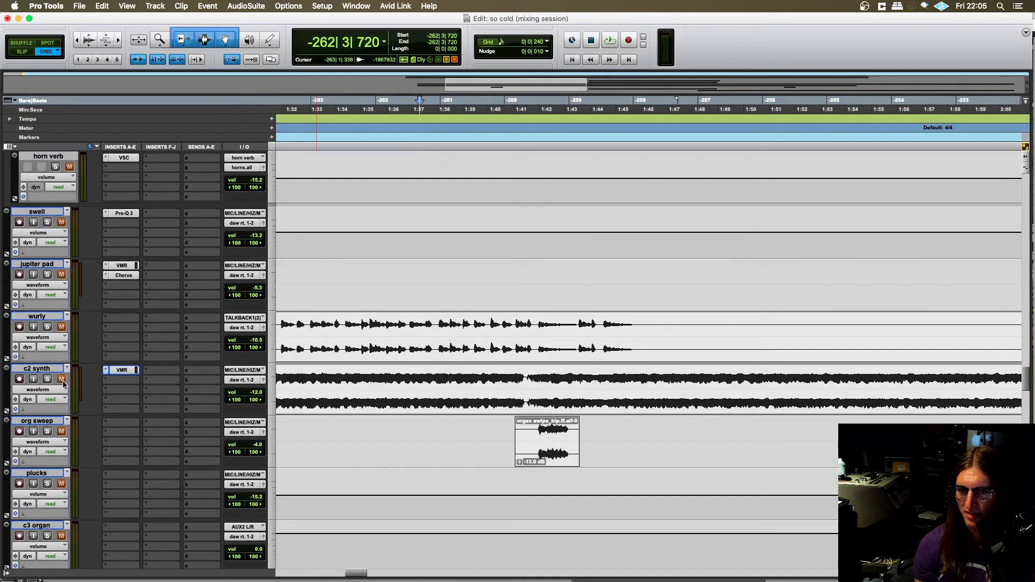
left_click(383, 384)
key("space")
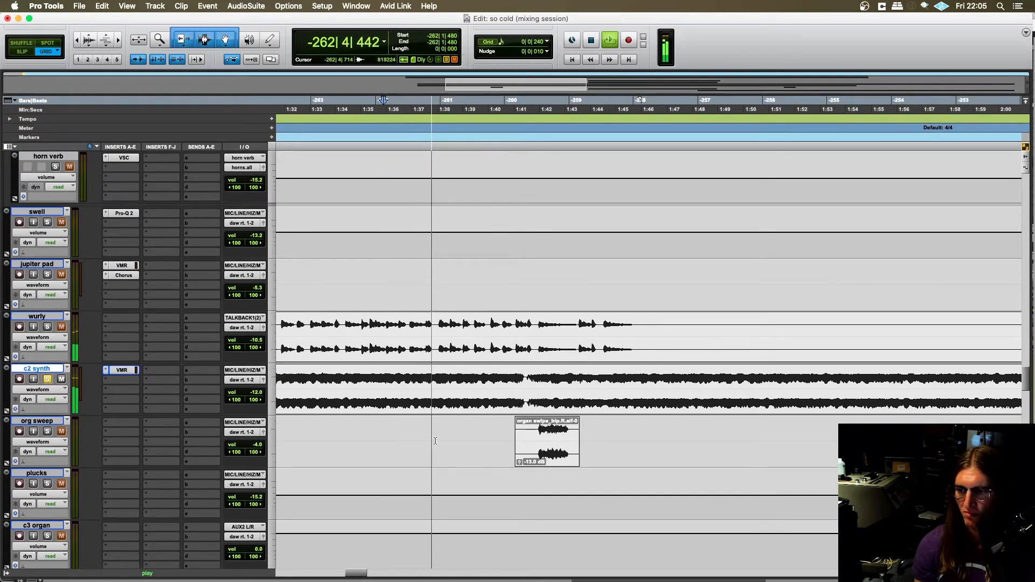
scroll(434, 445, "right", 2)
scroll(429, 446, "left", 2)
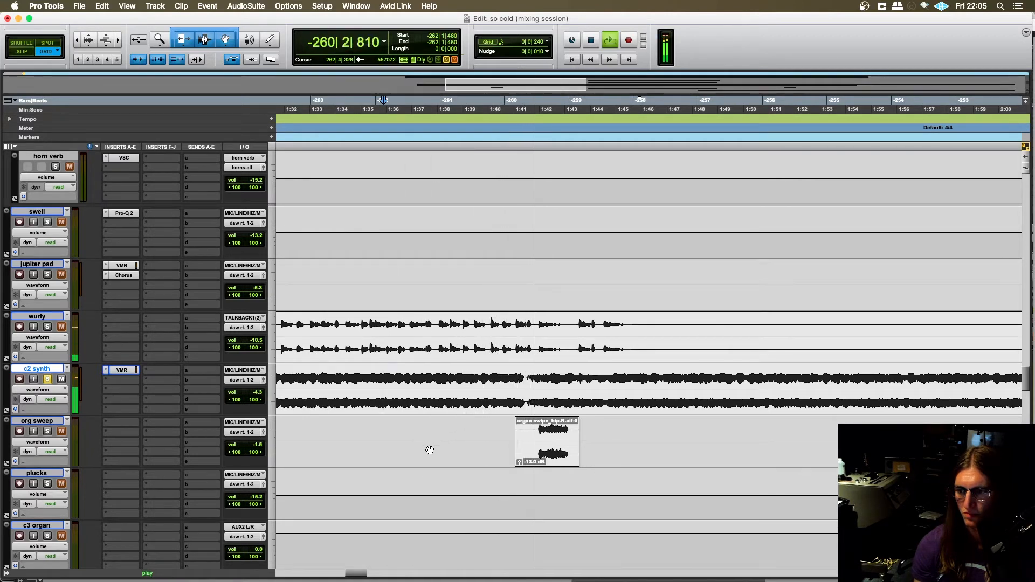
key("space")
- Place the edit cursor at -262|4|480, take the chorus organ out of solo, and return to the c2 synth track
left_click(431, 376)
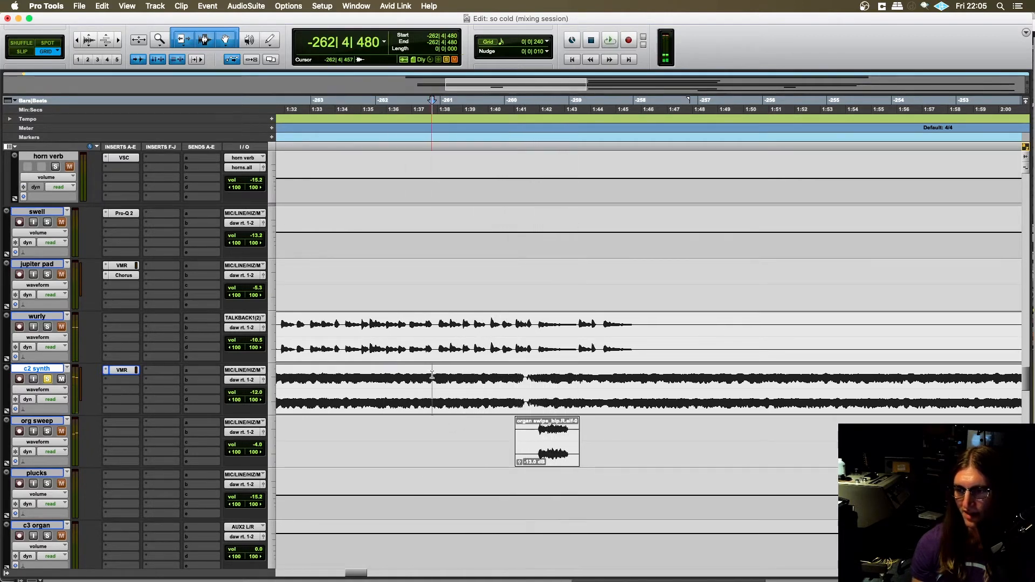
scroll(68, 301, "up", 15)
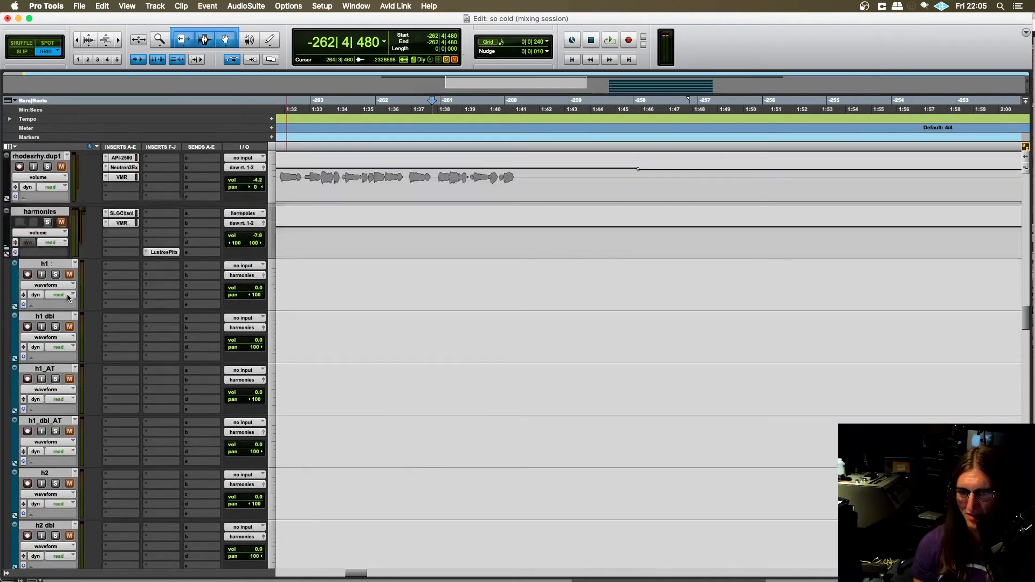
scroll(68, 302, "up", 15)
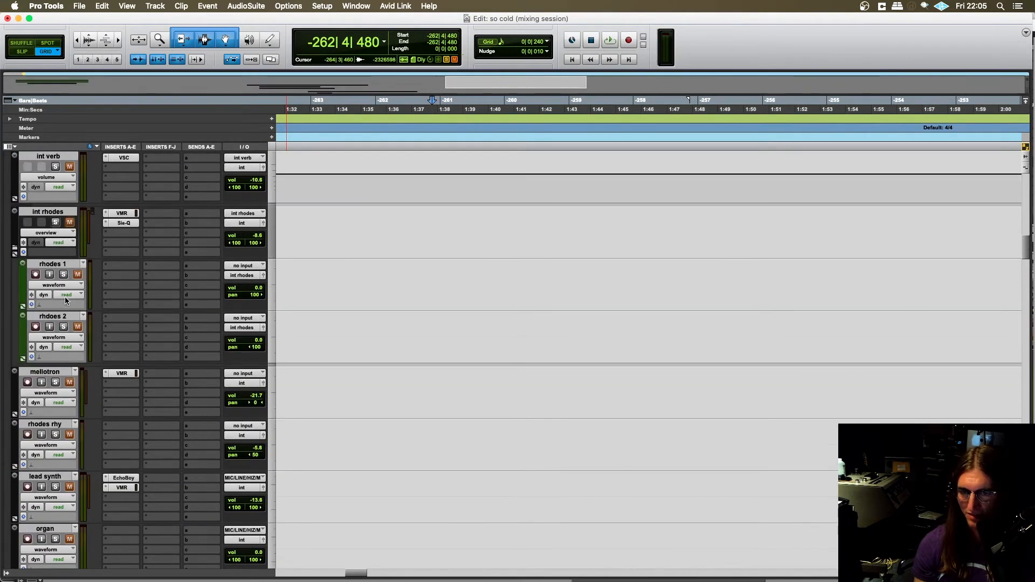
scroll(67, 302, "up", 5)
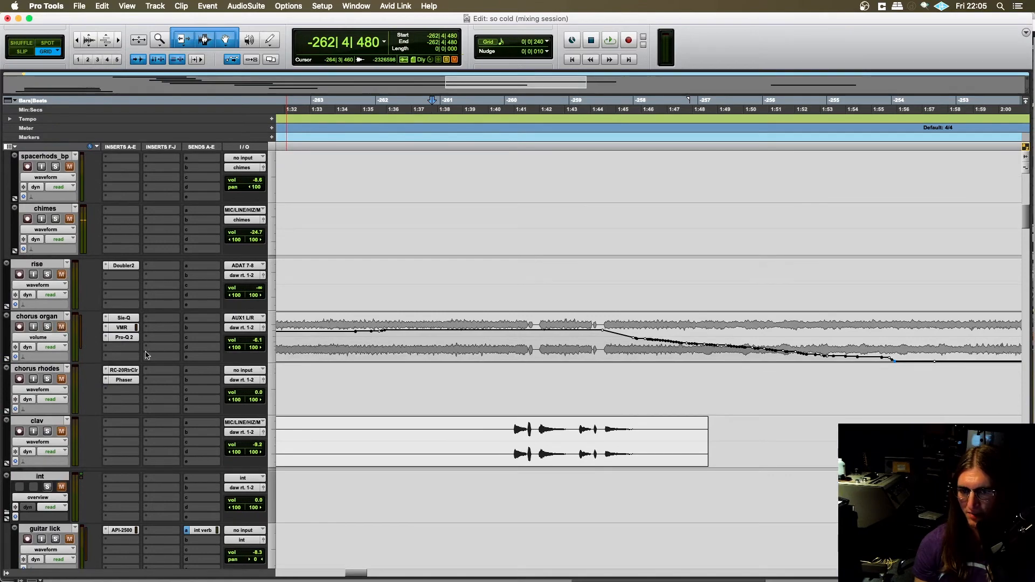
scroll(296, 374, "down", 20)
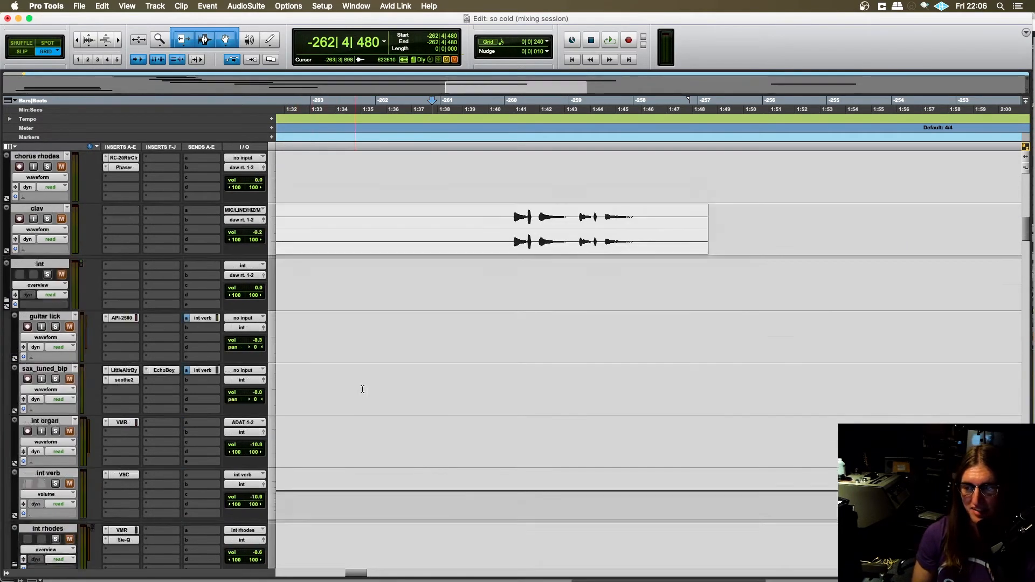
scroll(519, 380, "down", 15)
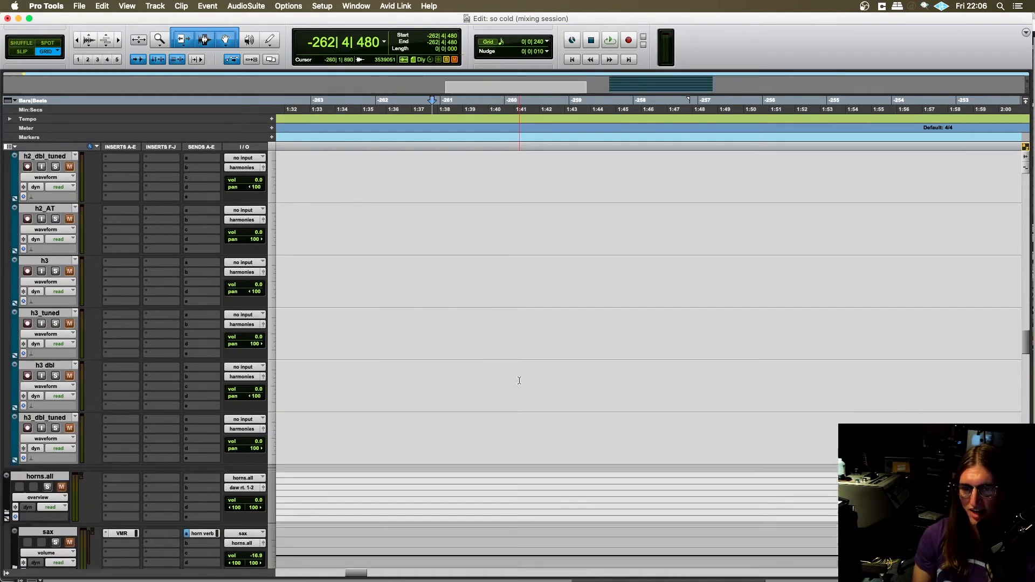
scroll(517, 380, "up", 3)
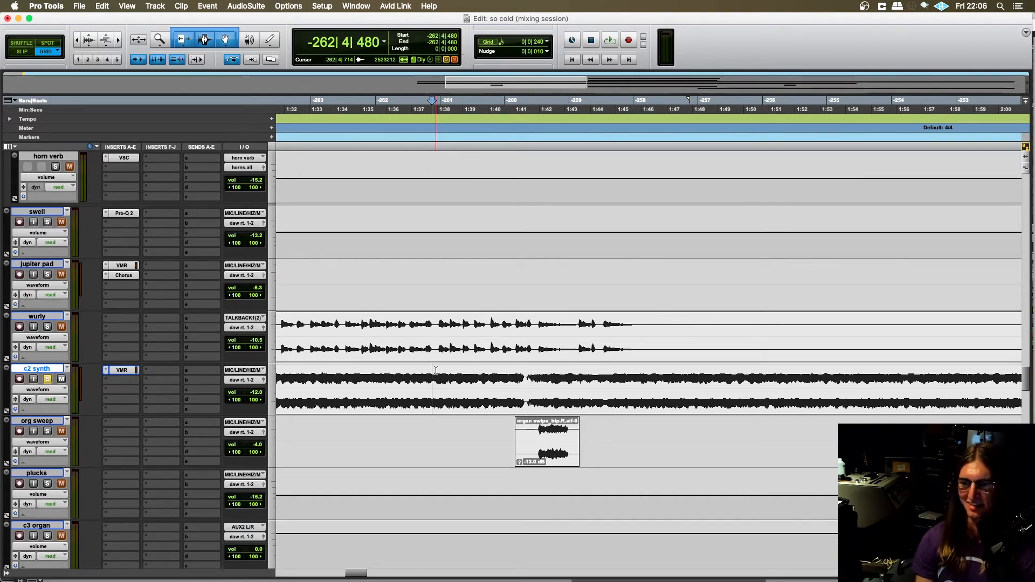
- Place the edit cursor at -262|2|480 and play the soloed c2 synth with the drums and bass through its gap
scroll(412, 375, "right", 2)
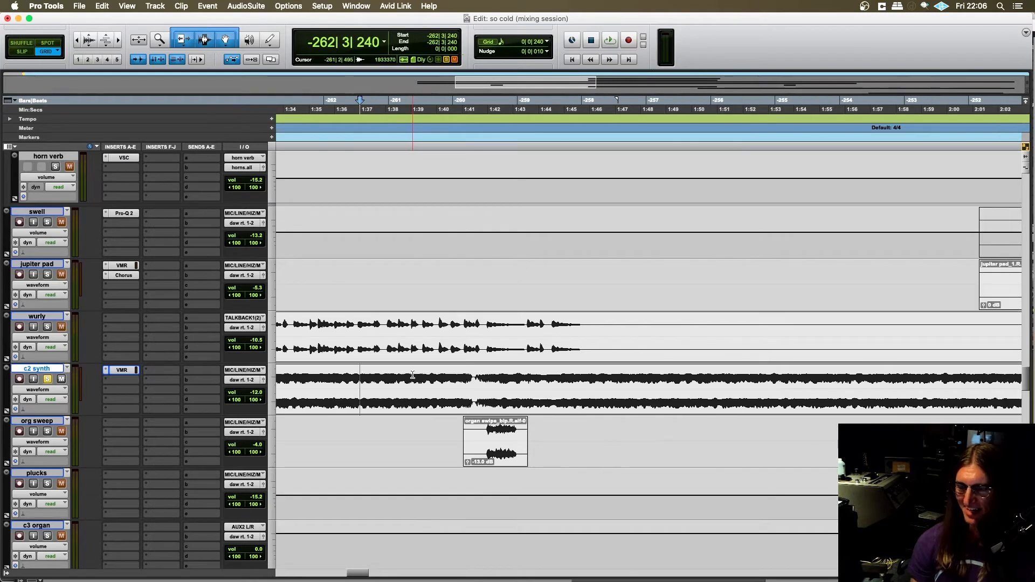
scroll(409, 378, "left", 4)
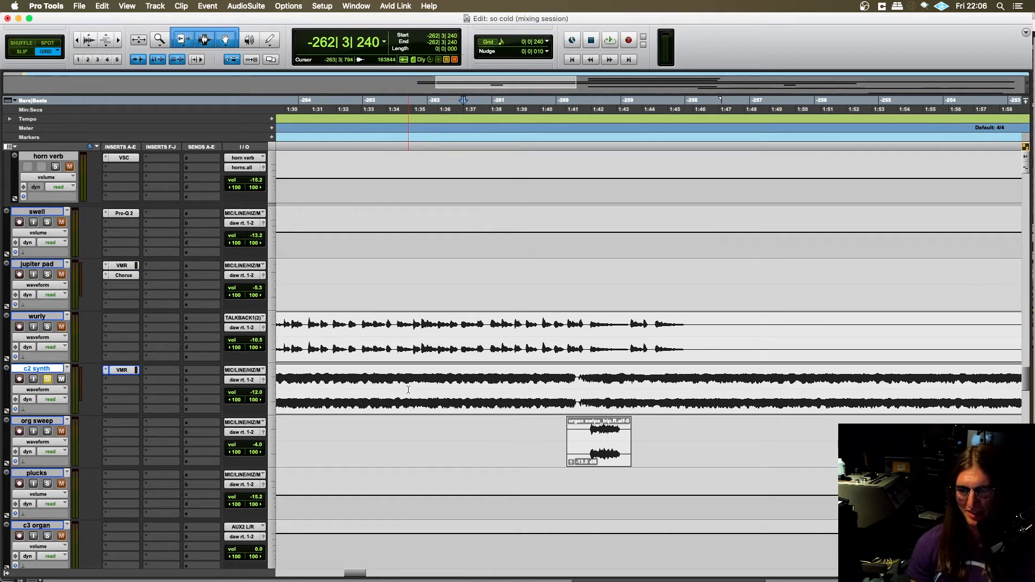
left_click(451, 377)
scroll(451, 388, "right", 4)
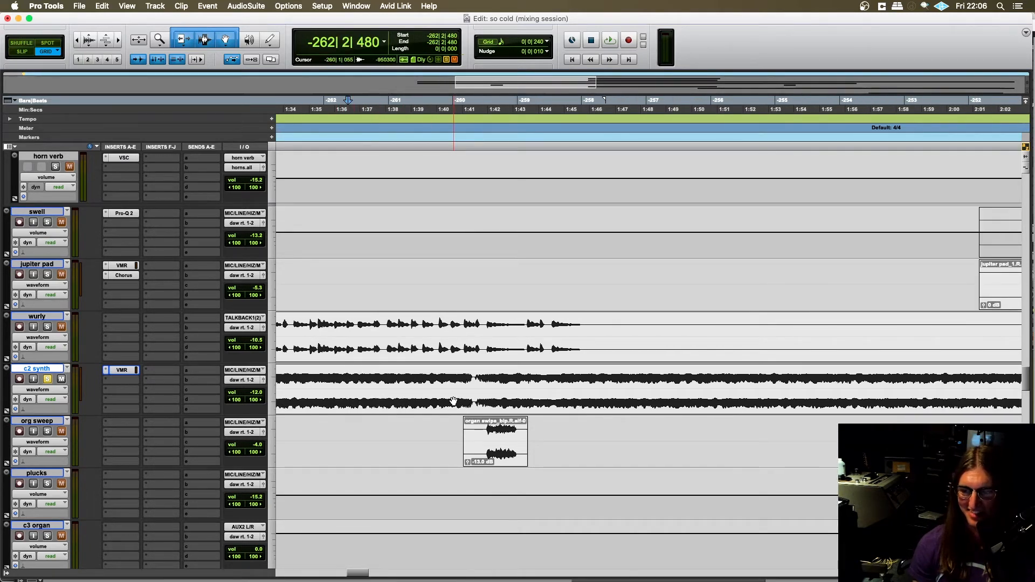
left_click(47, 379)
key("space")
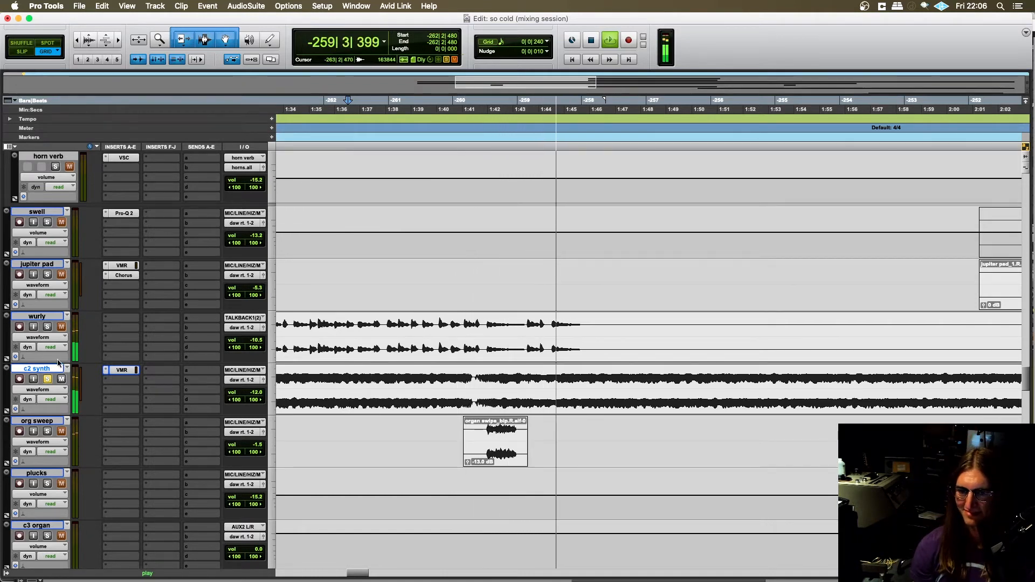
key("space")
- Solo the wurly as well and play it together with the c2 synth from -262|3|000
left_click(47, 328)
left_click(355, 334)
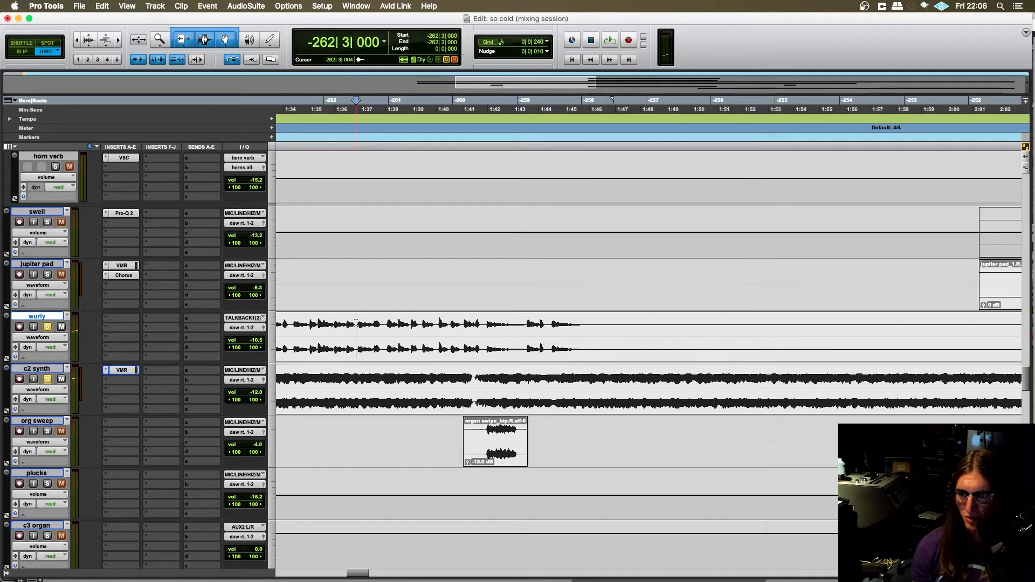
key("space")
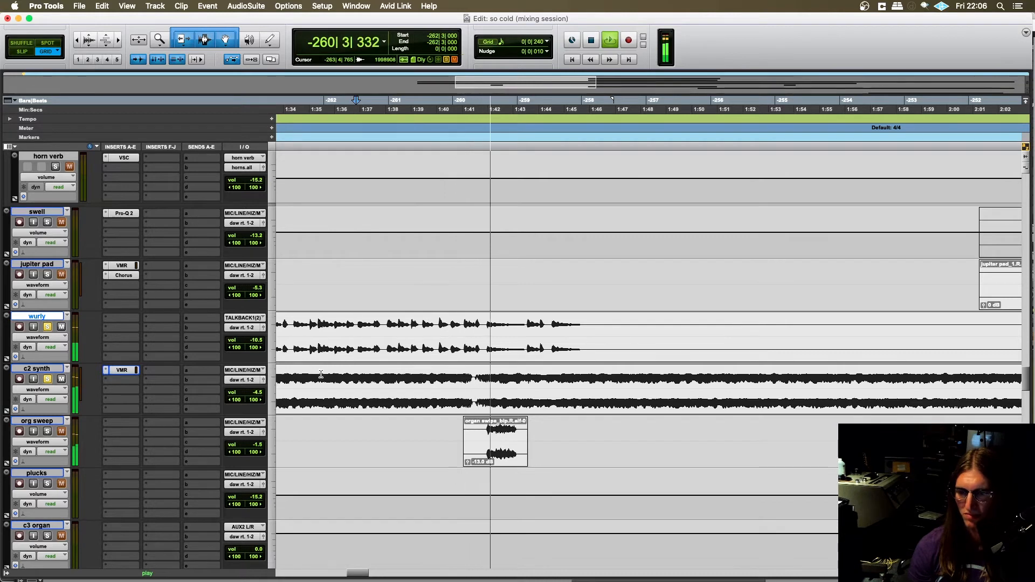
- Stop playback and place the edit cursor on the org sweep track at -262|4|720, ahead of the organ clip
key("space")
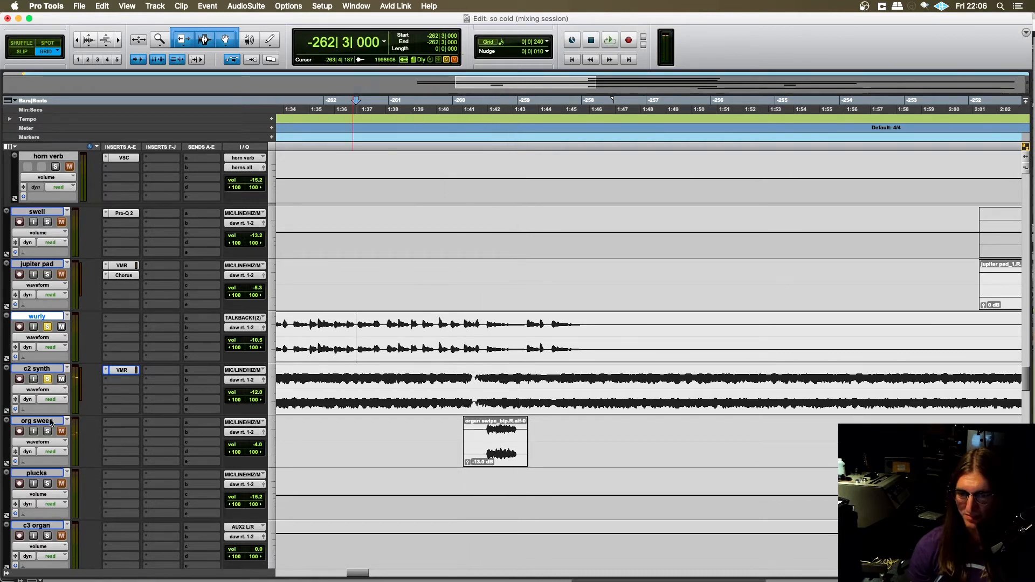
left_click(355, 426)
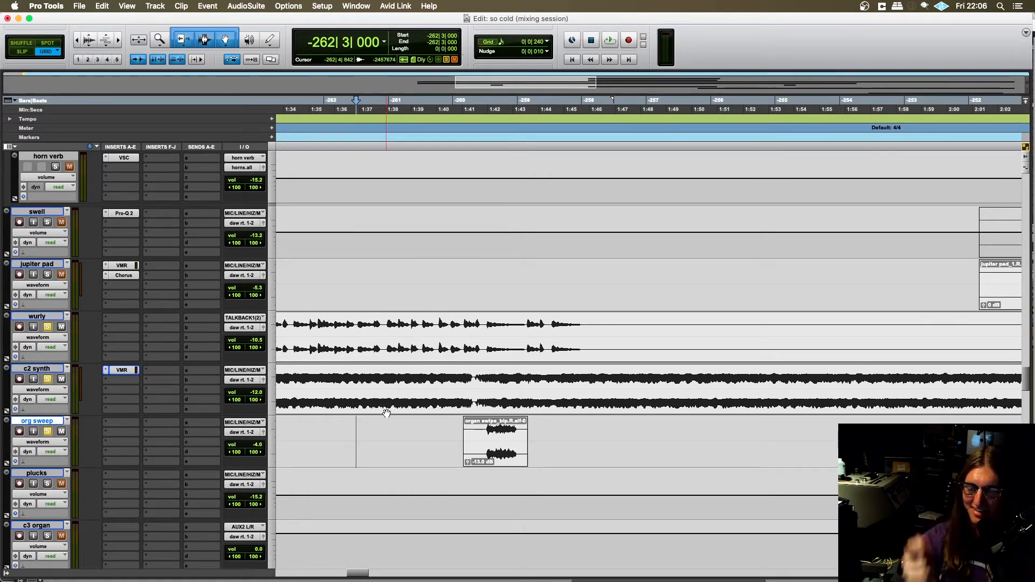
left_click(360, 423)
scroll(368, 423, "down", 1)
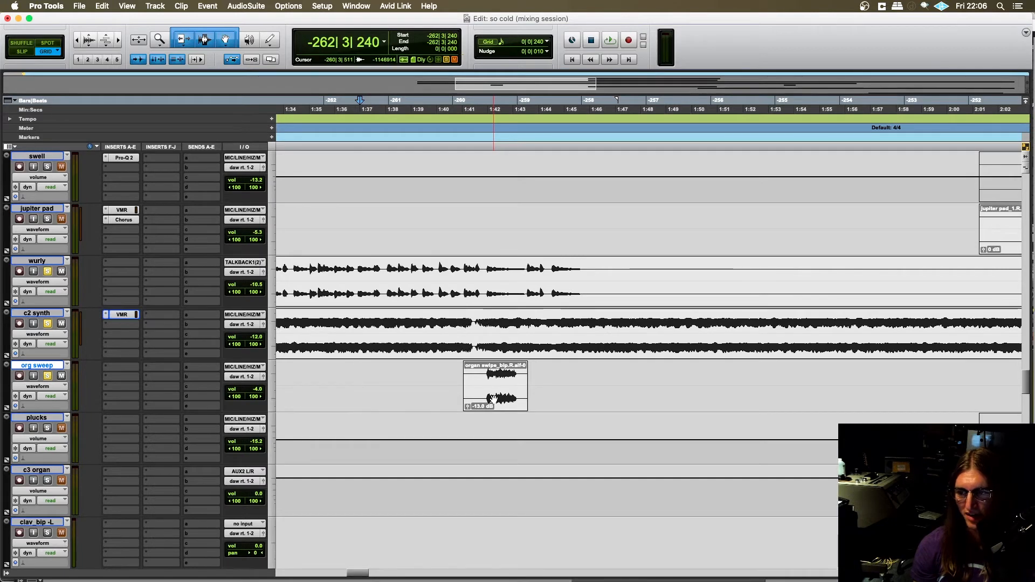
left_click(379, 376)
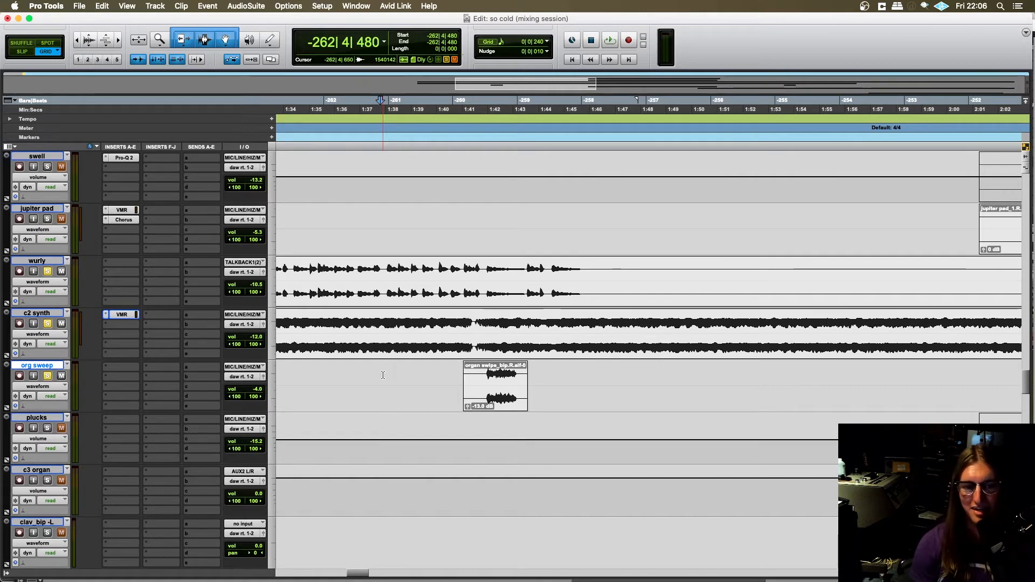
left_click(377, 368)
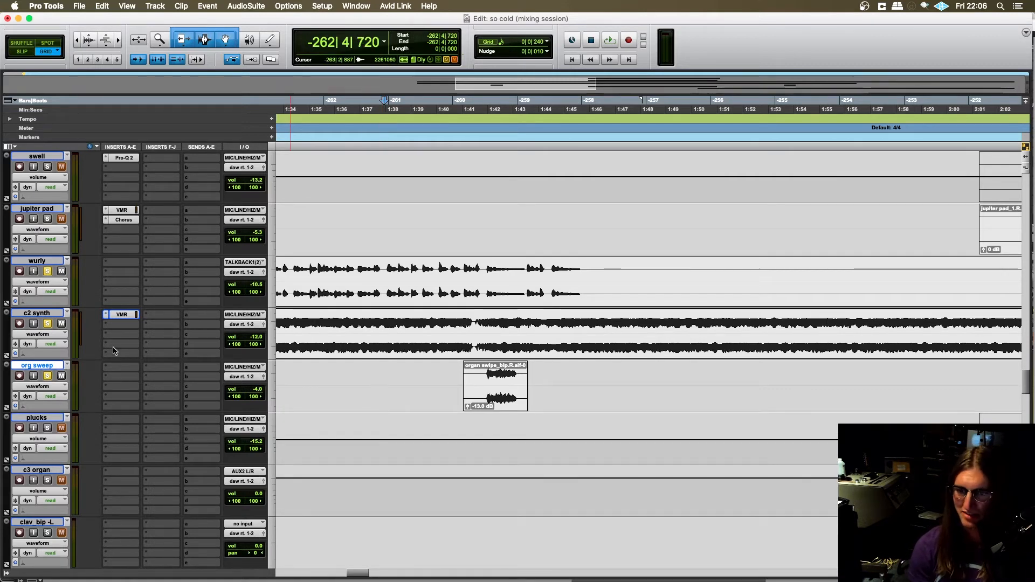
- Solo only the org sweep among the chorus keys and play its clip from -261|4|480
left_click(49, 323)
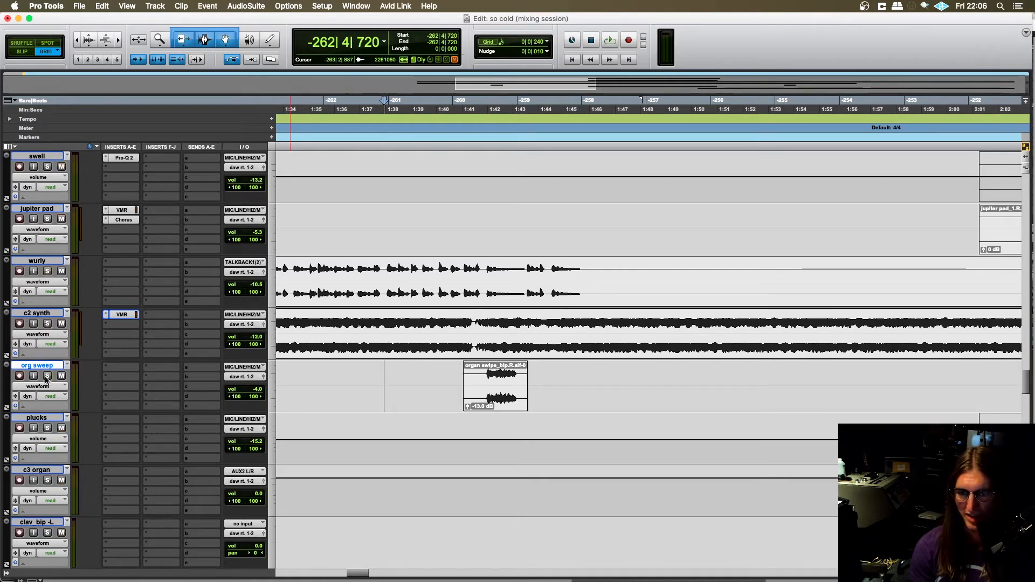
left_click(443, 368)
key("space")
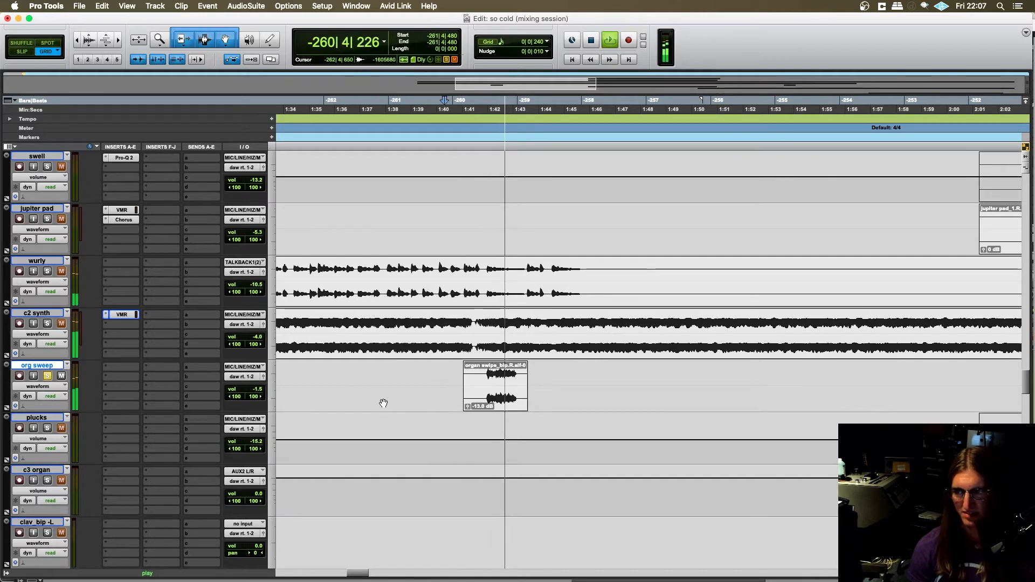
key("space")
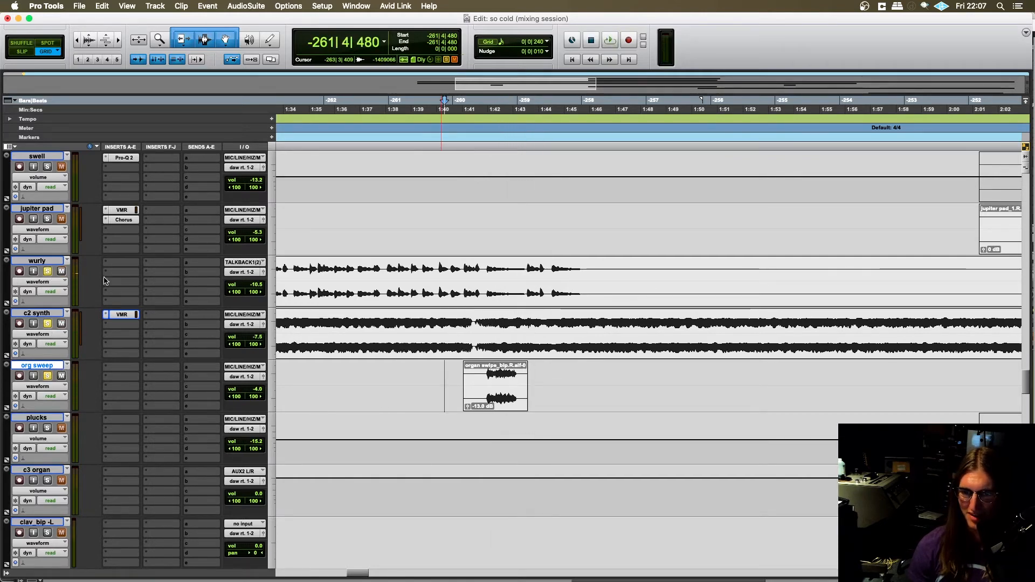
- Play the soloed wurly, c2 synth and org sweep together with the rhythm tracks from -263|3|000, and return the edit cursor to -261|4|480
scroll(399, 334, "up", 15)
scroll(365, 307, "up", 15)
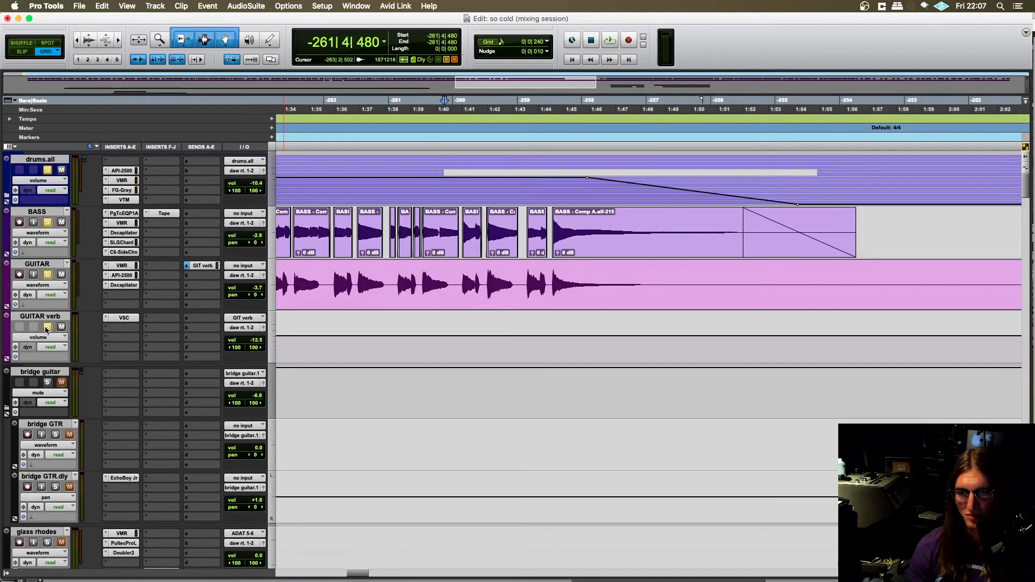
left_click(293, 338)
scroll(299, 329, "down", 15)
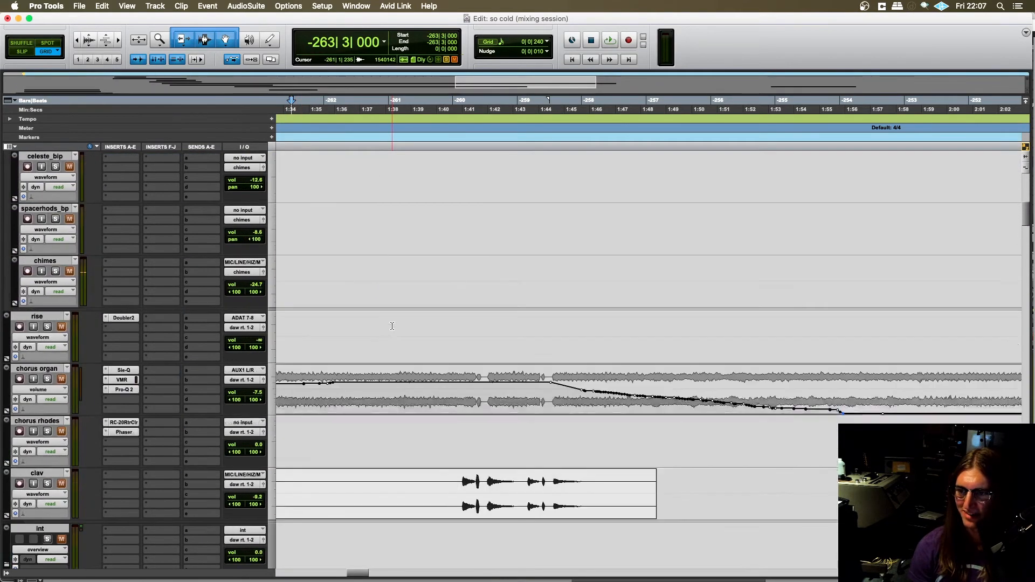
scroll(388, 359, "down", 3)
scroll(334, 324, "down", 20)
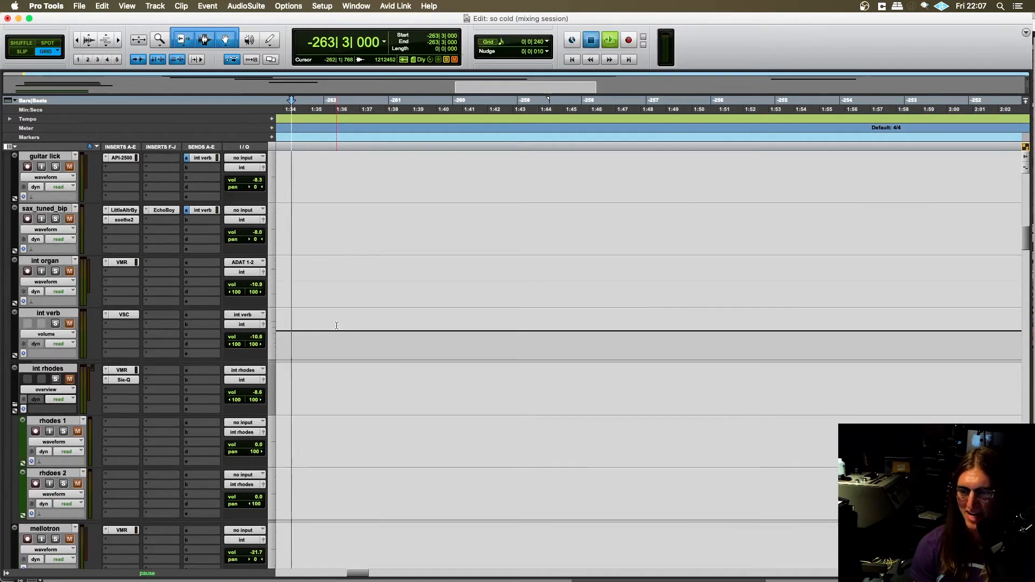
key("space")
scroll(453, 367, "up", 20)
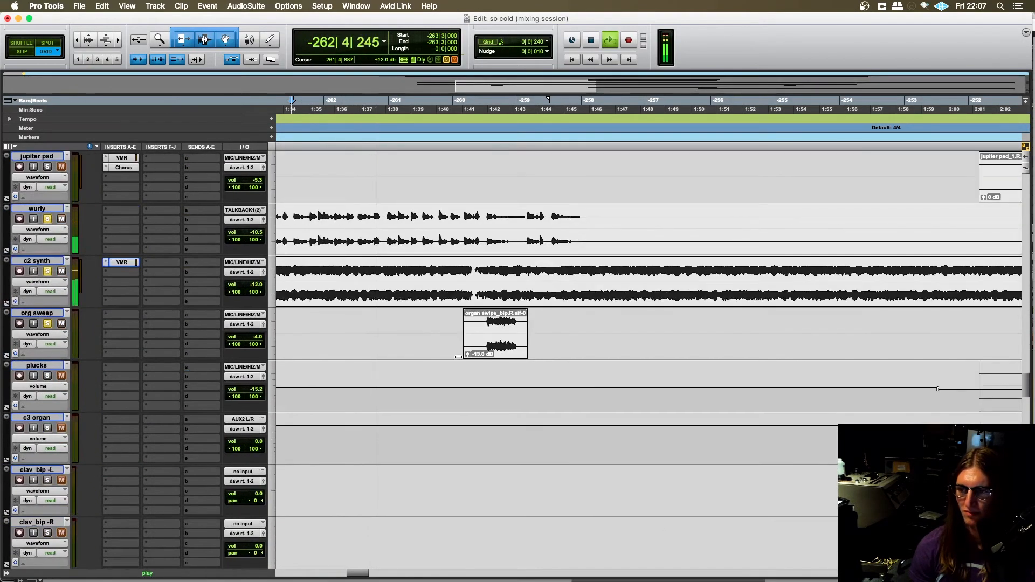
left_click(499, 346)
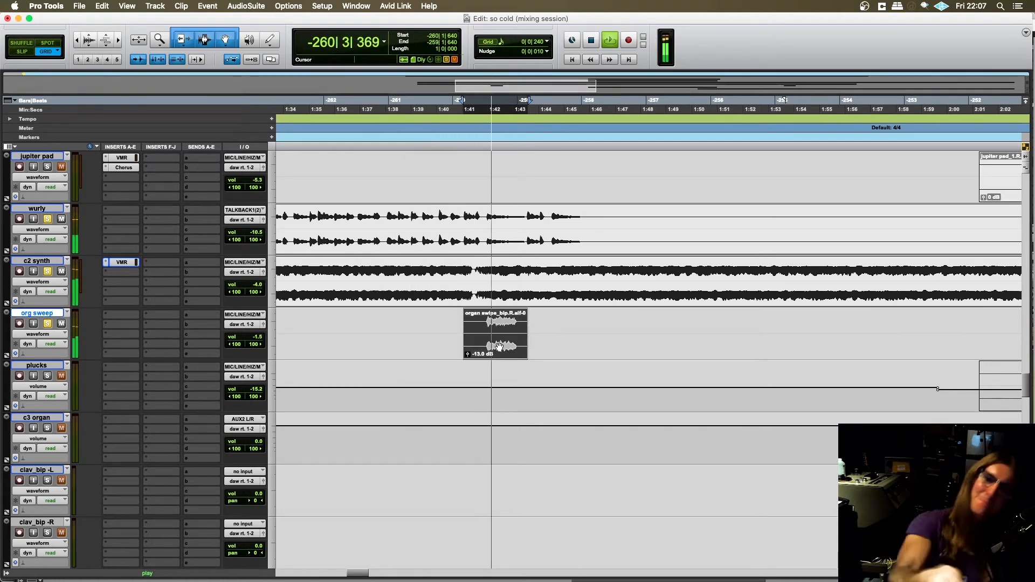
left_click(442, 322)
- Zoom out the timeline and look through the tracks after the first chorus to examine the bridge section's layers
key("r")
scroll(516, 314, "down", 1)
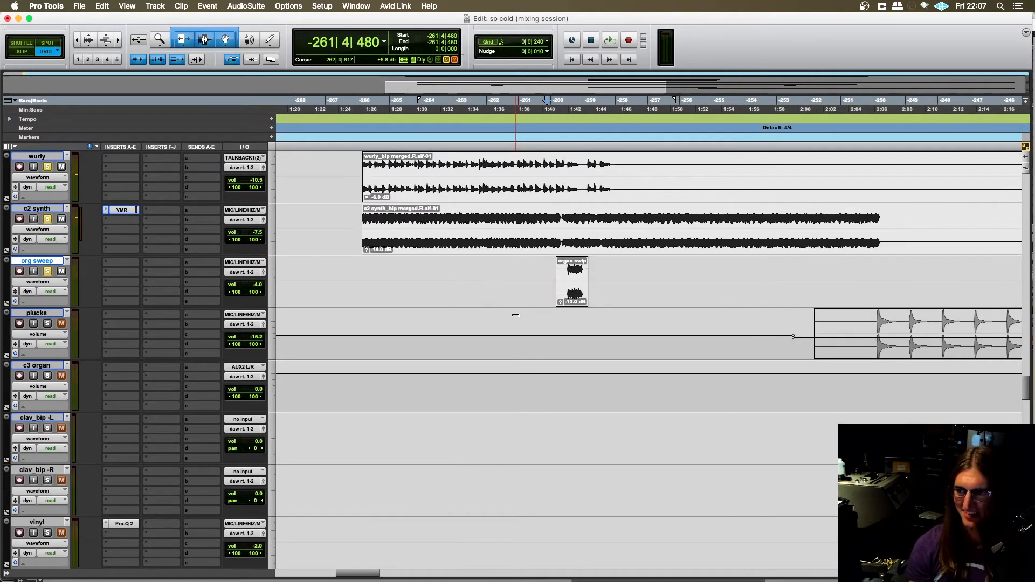
scroll(489, 359, "up", 3)
scroll(484, 370, "right", 4)
scroll(484, 369, "right", 1)
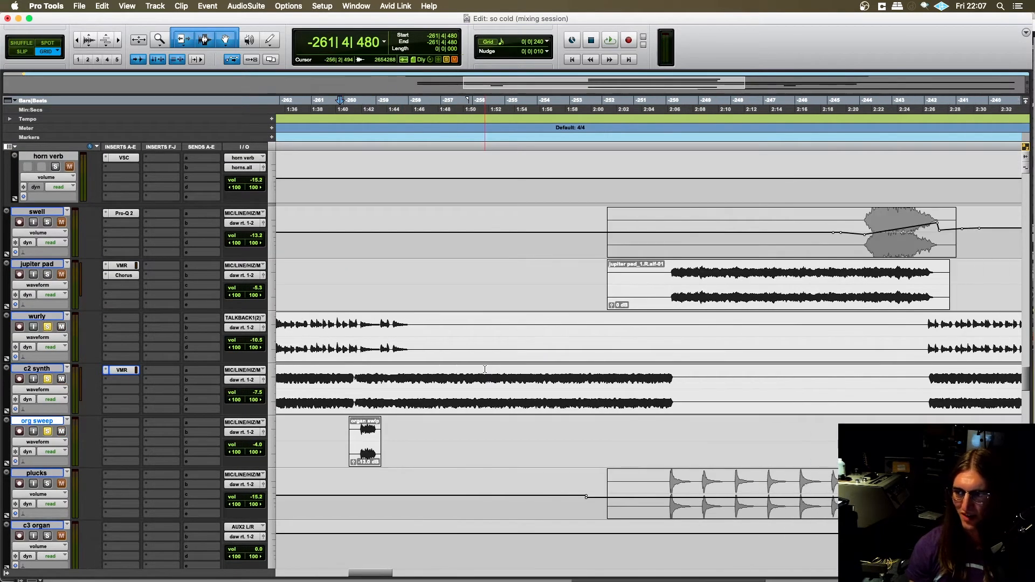
scroll(490, 363, "down", 5)
scroll(552, 372, "down", 20)
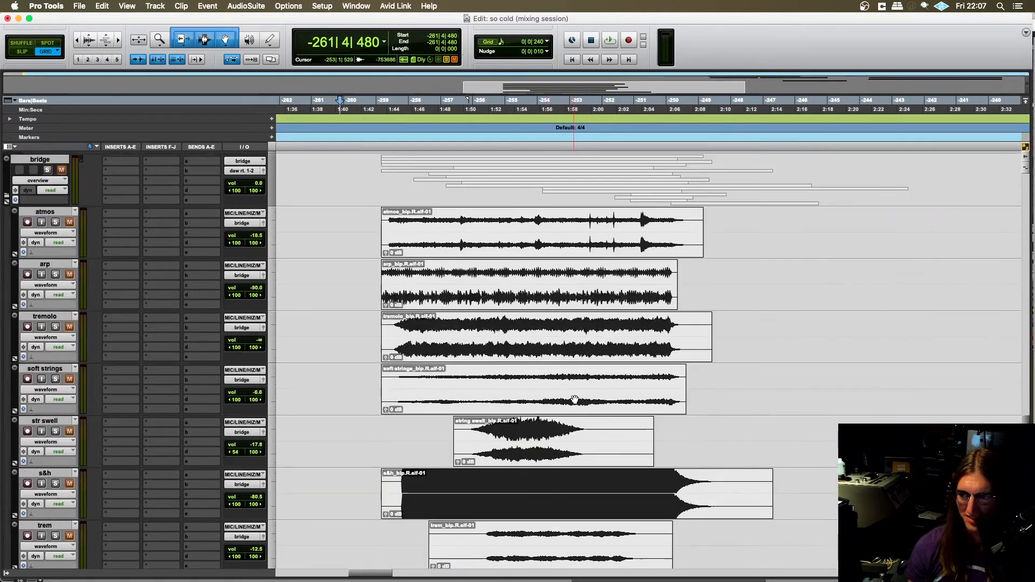
scroll(576, 399, "right", 6)
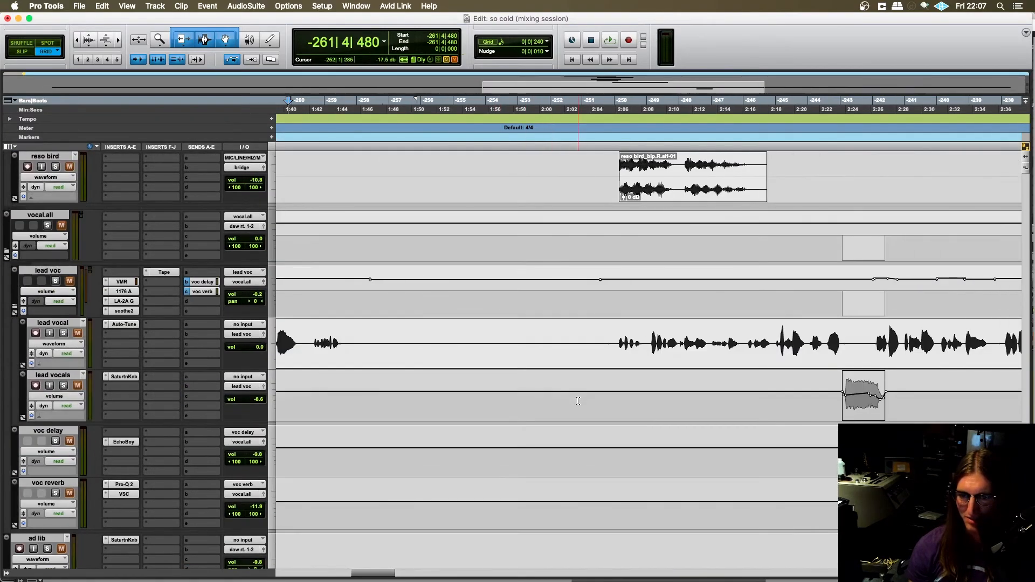
scroll(579, 403, "up", 5)
scroll(578, 404, "left", 4)
scroll(578, 403, "up", 10)
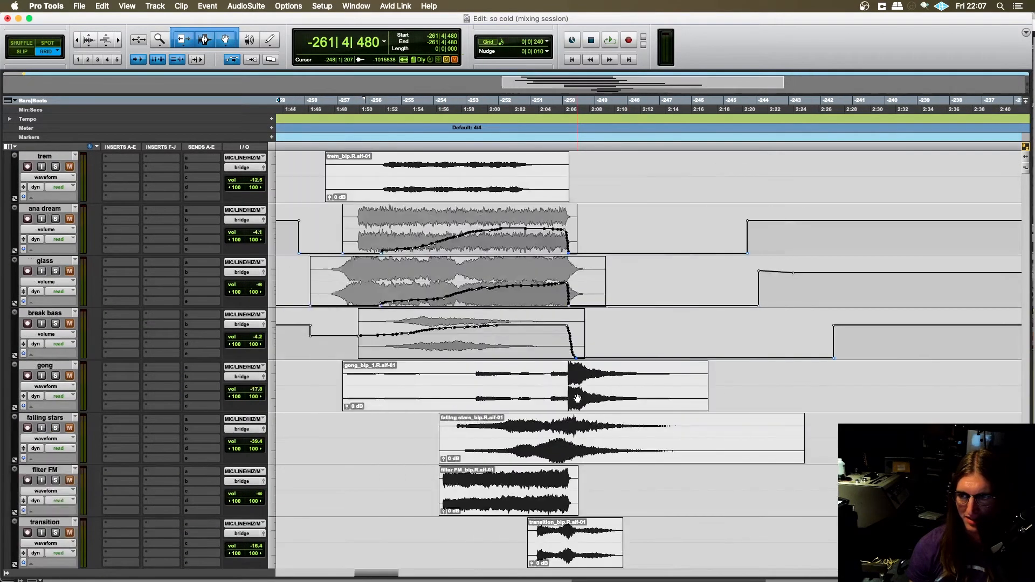
scroll(331, 357, "up", 3)
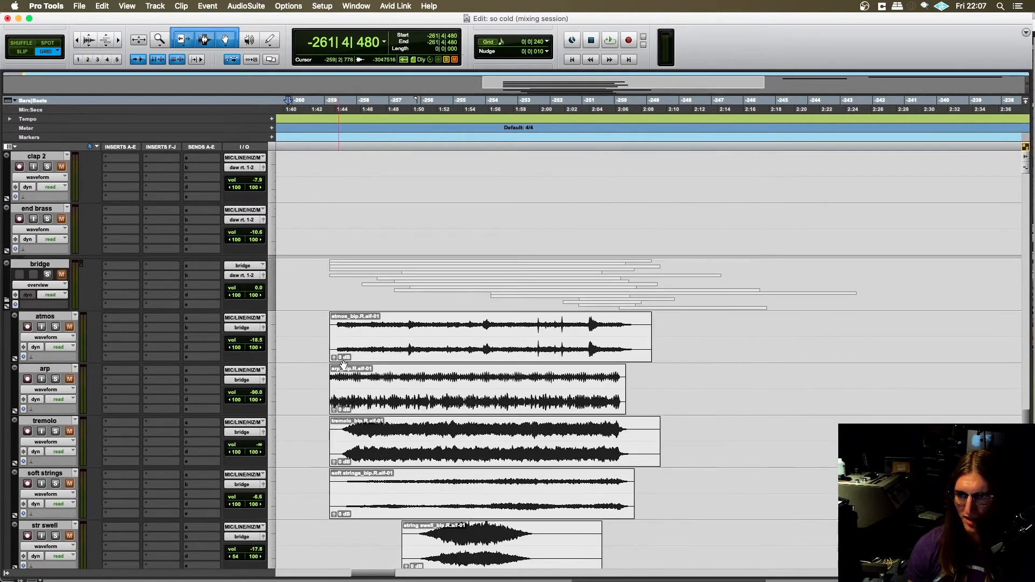
- Select the bridge folder with all its member tracks through reso bird and colour them magenta
left_click(46, 265)
scroll(15, 284, "down", 10)
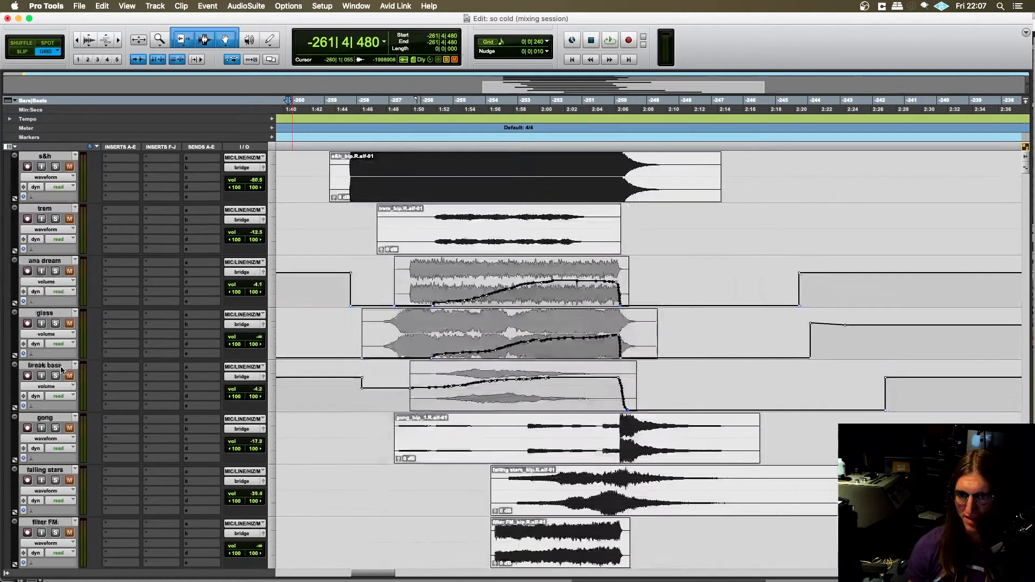
left_click(49, 366, "shift")
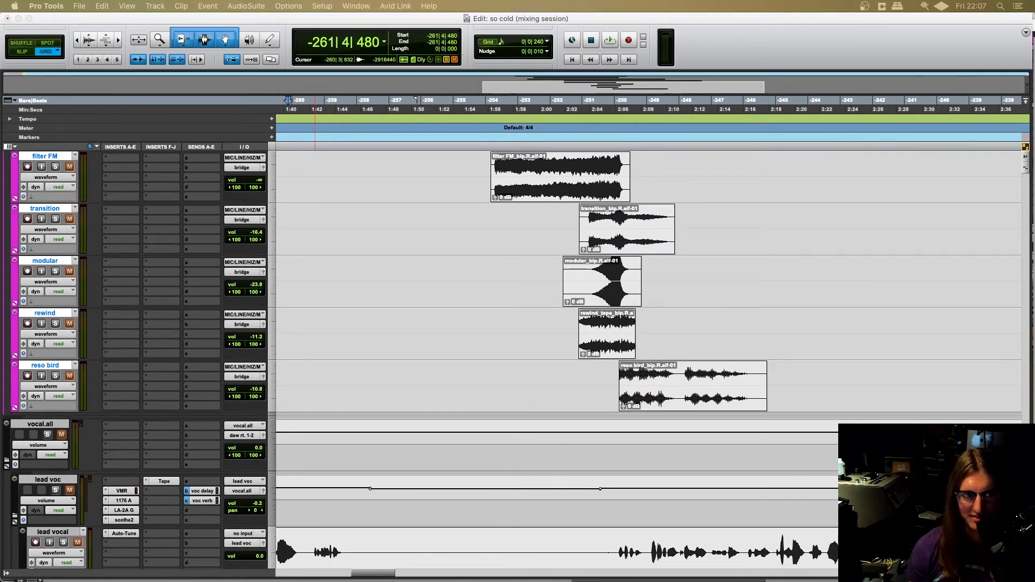
scroll(123, 307, "up", 17)
scroll(344, 319, "down", 3)
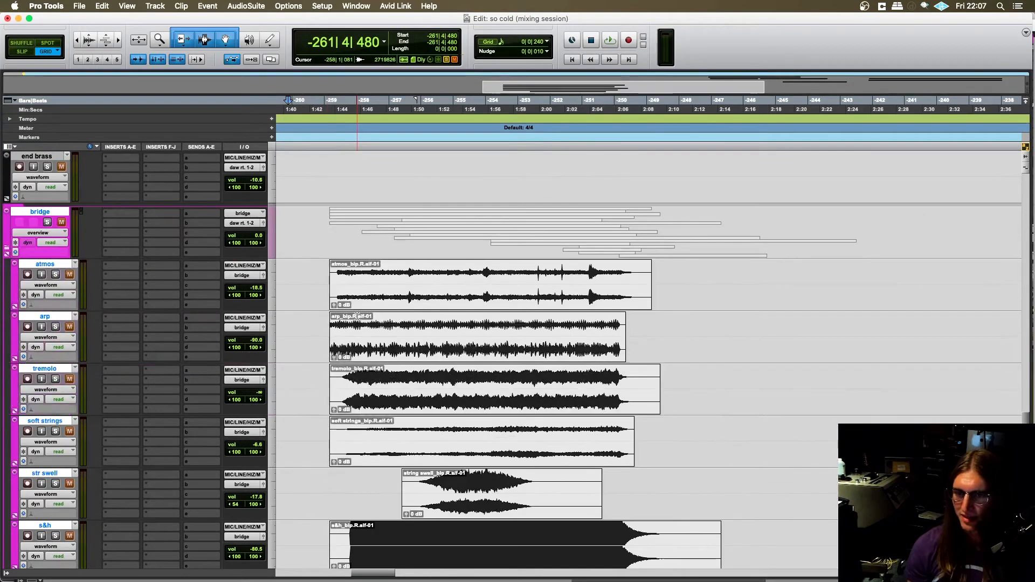
- Solo the bridge folder and switch the atmos, arp and tremolo tracks to volume view
left_click(47, 221)
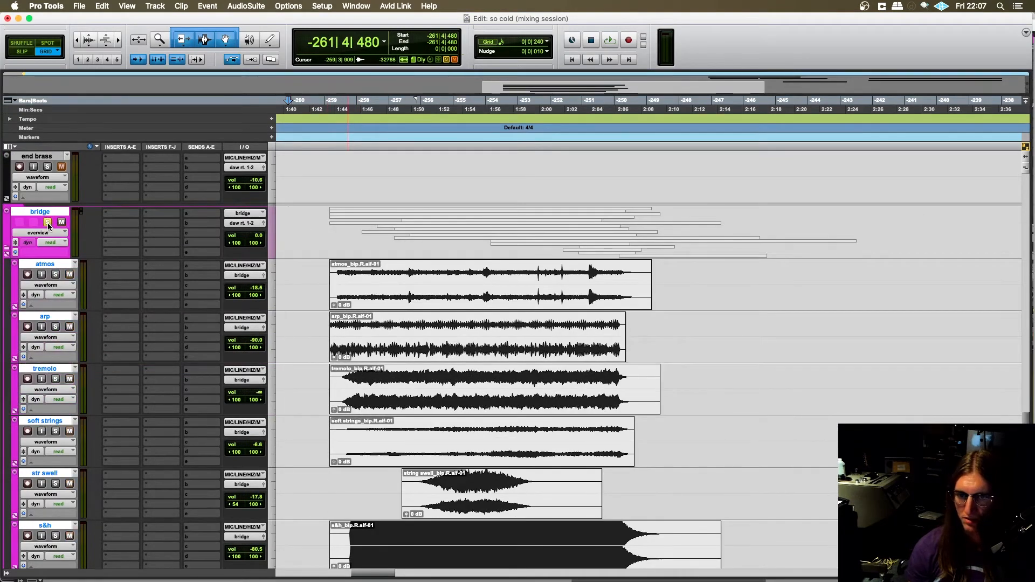
left_click(54, 285)
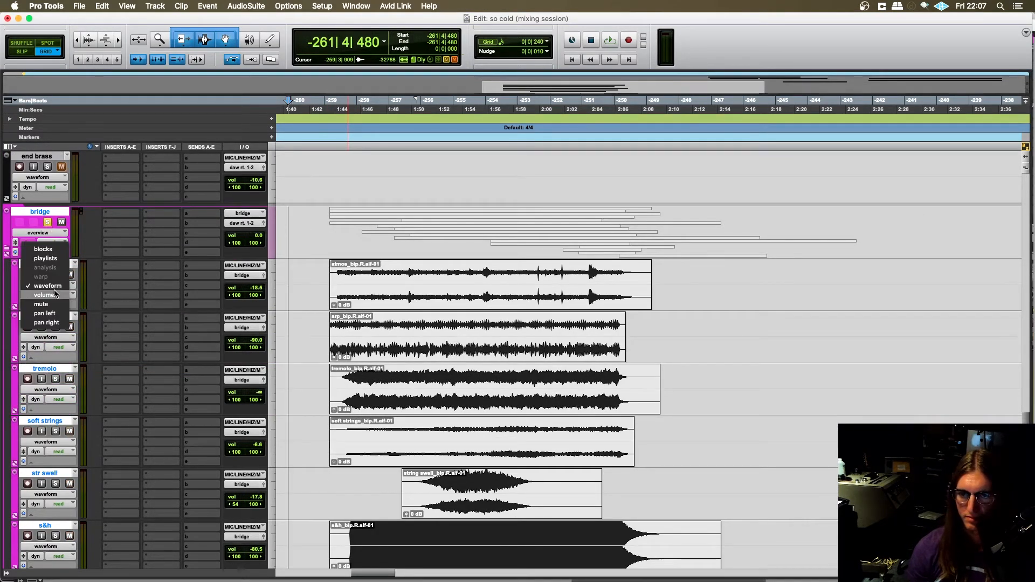
left_click(56, 298)
left_click(54, 338)
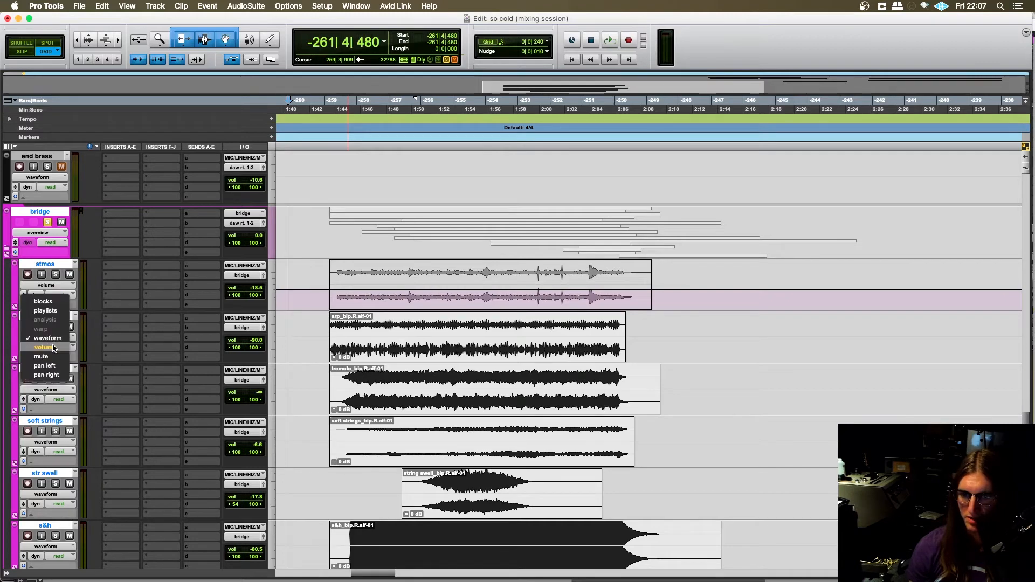
left_click(56, 349)
left_click(56, 391)
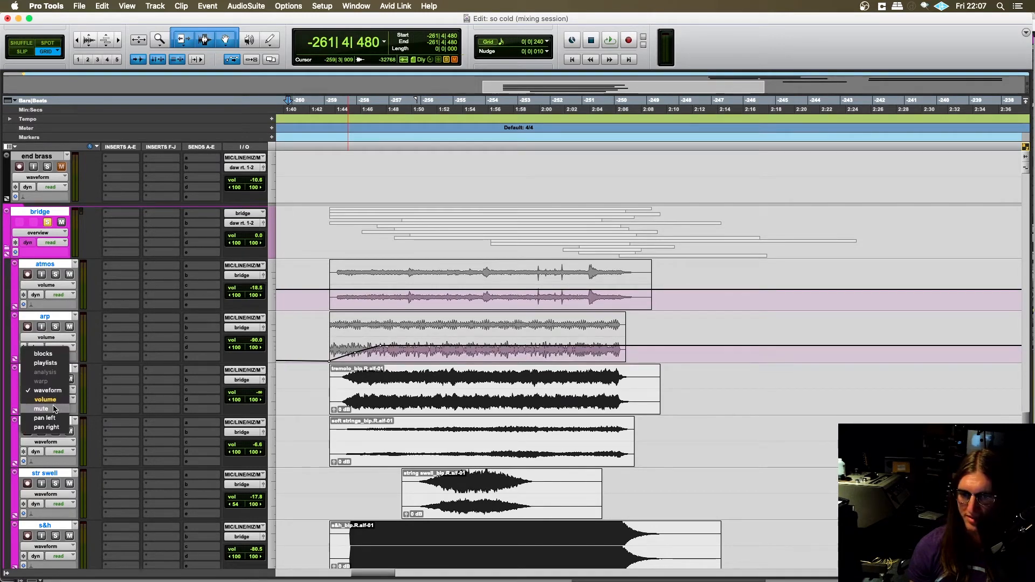
left_click(56, 401)
- Switch the soft strings and str swell tracks to volume view
scroll(132, 303, "down", 3)
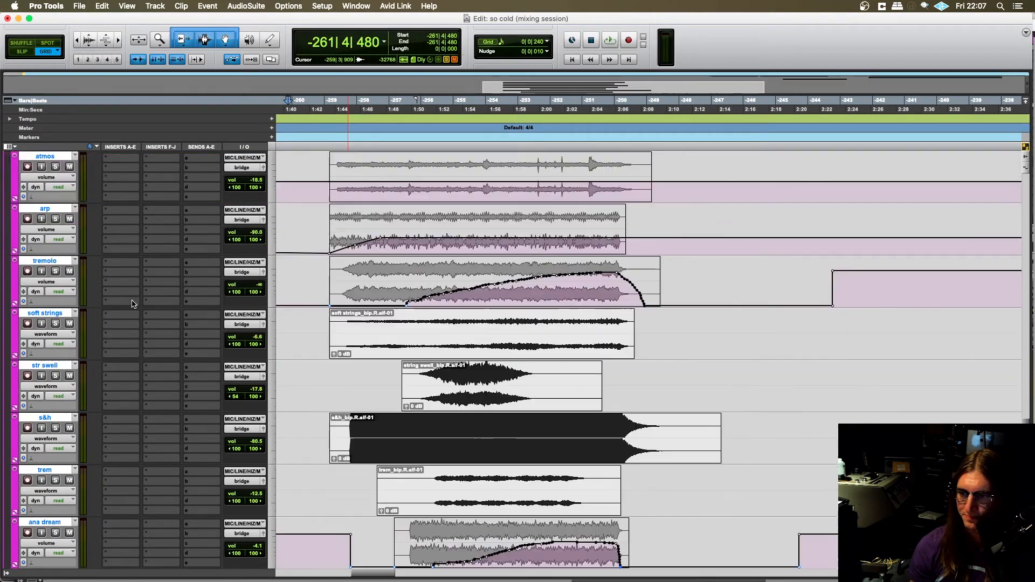
left_click(50, 334)
left_click(56, 344)
left_click(54, 386)
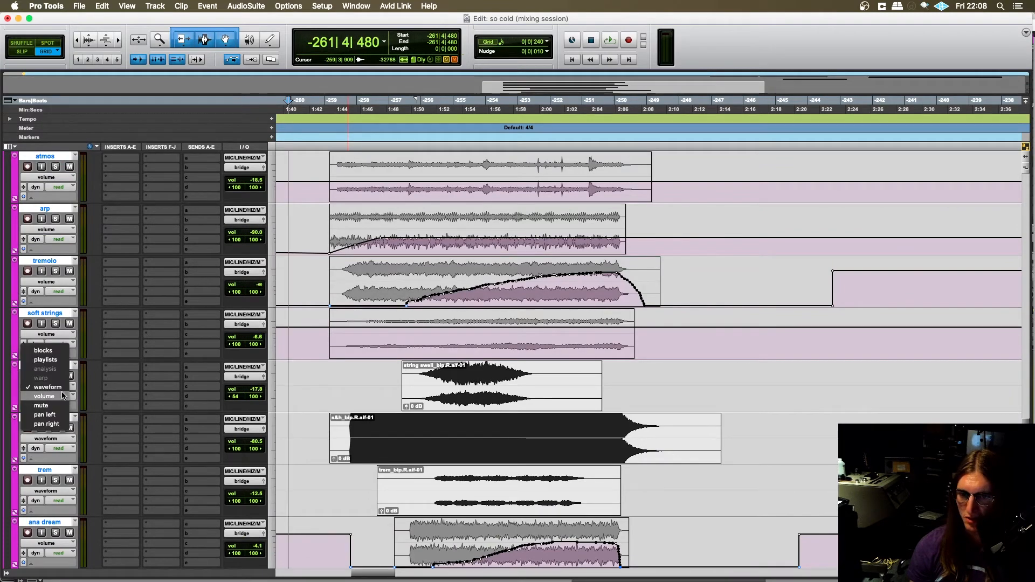
left_click(62, 396)
- Show the volume automation on the s&h and trem tracks
scroll(84, 337, "down", 3)
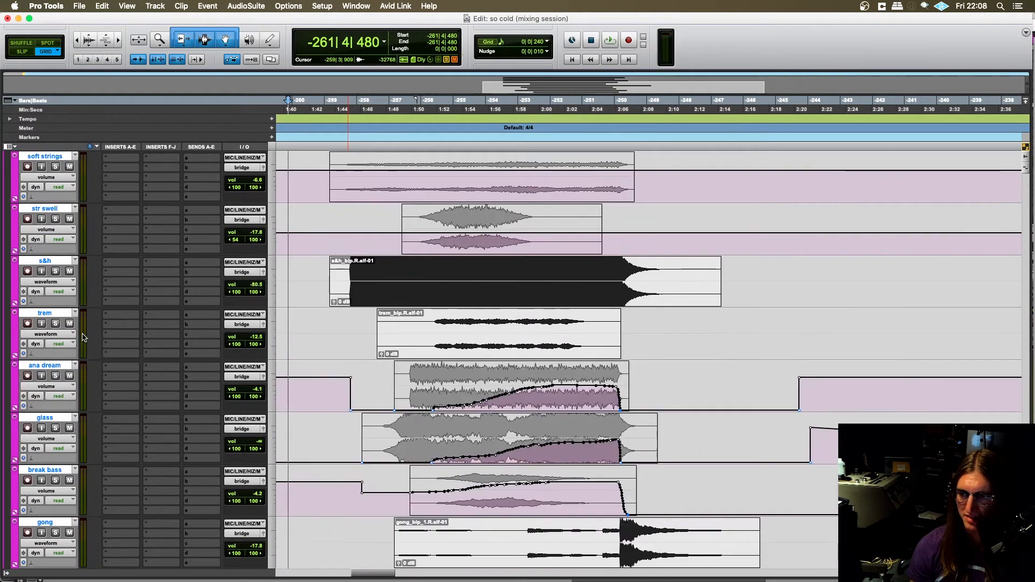
left_click(52, 283)
left_click(54, 293)
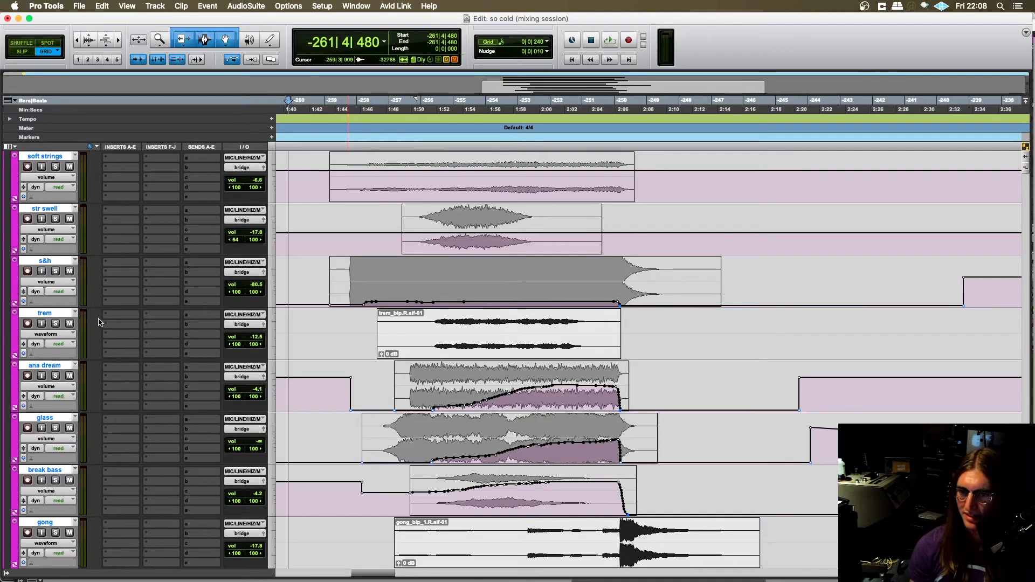
left_click(53, 334)
left_click(56, 344)
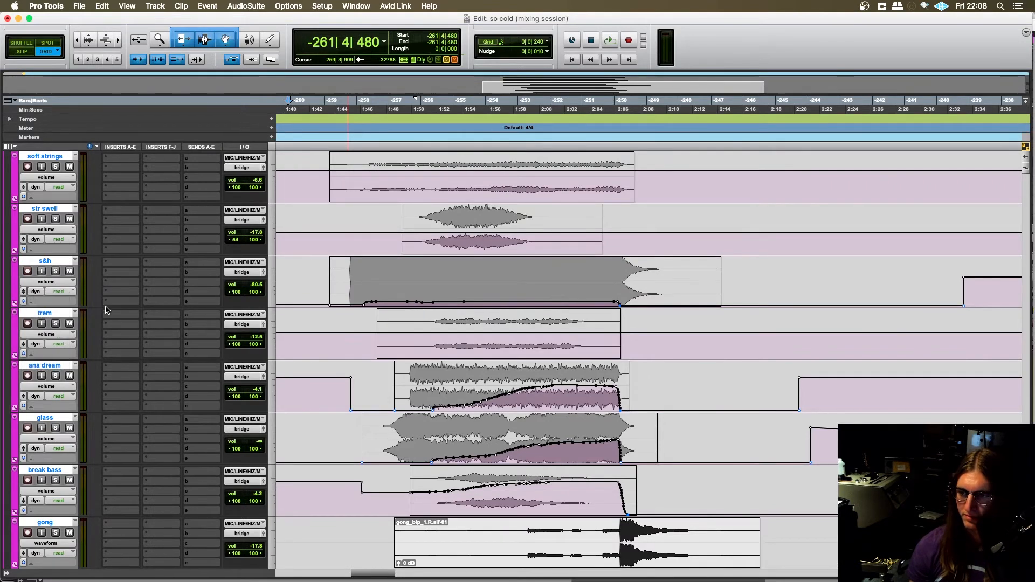
- Switch the gong track to volume view and look over the volume curves of the neighbouring bridge tracks
scroll(108, 329, "down", 2)
scroll(107, 330, "down", 2)
left_click(45, 334)
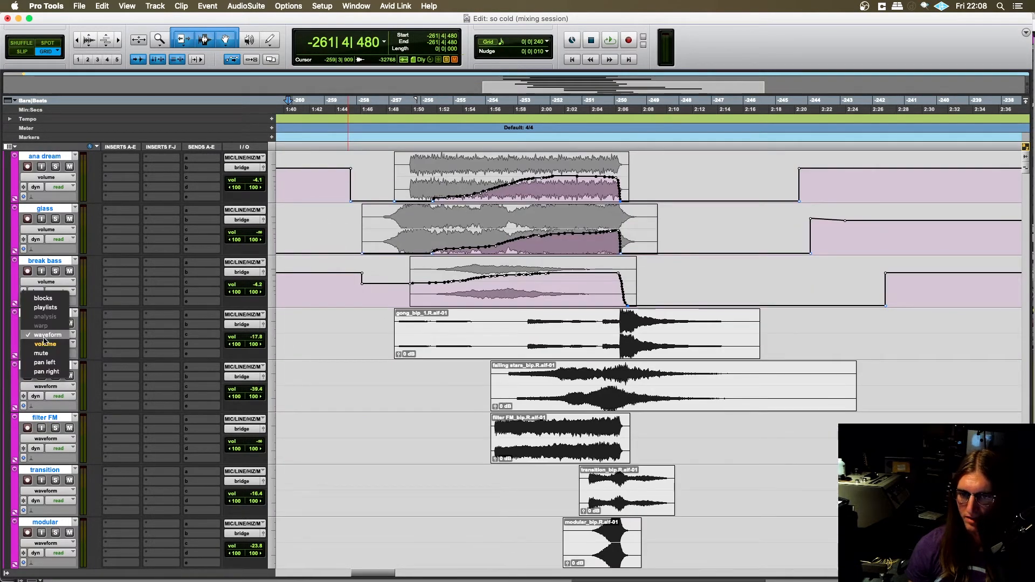
left_click(54, 345)
scroll(396, 324, "up", 2)
scroll(435, 325, "down", 1)
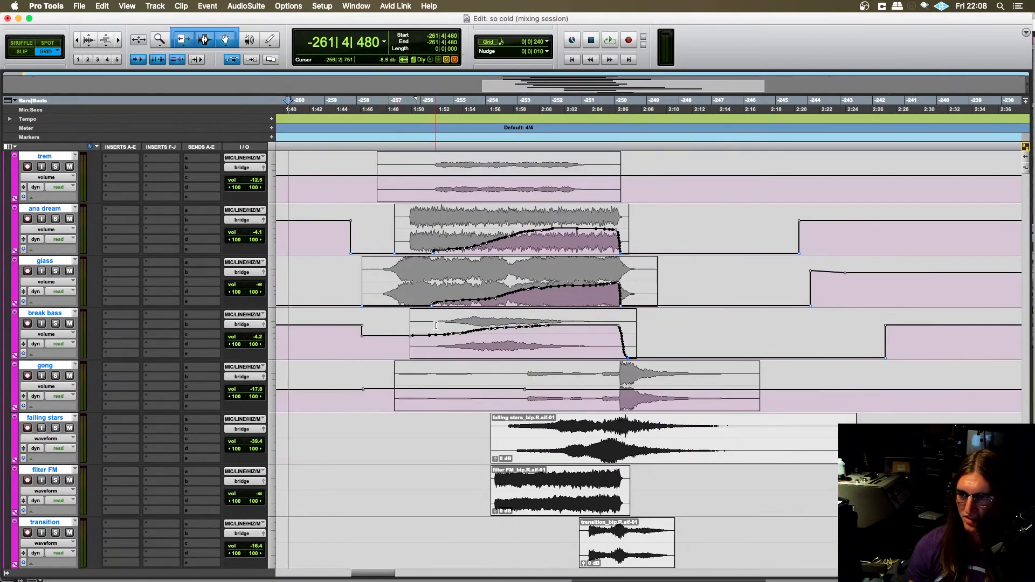
scroll(481, 288, "up", 1)
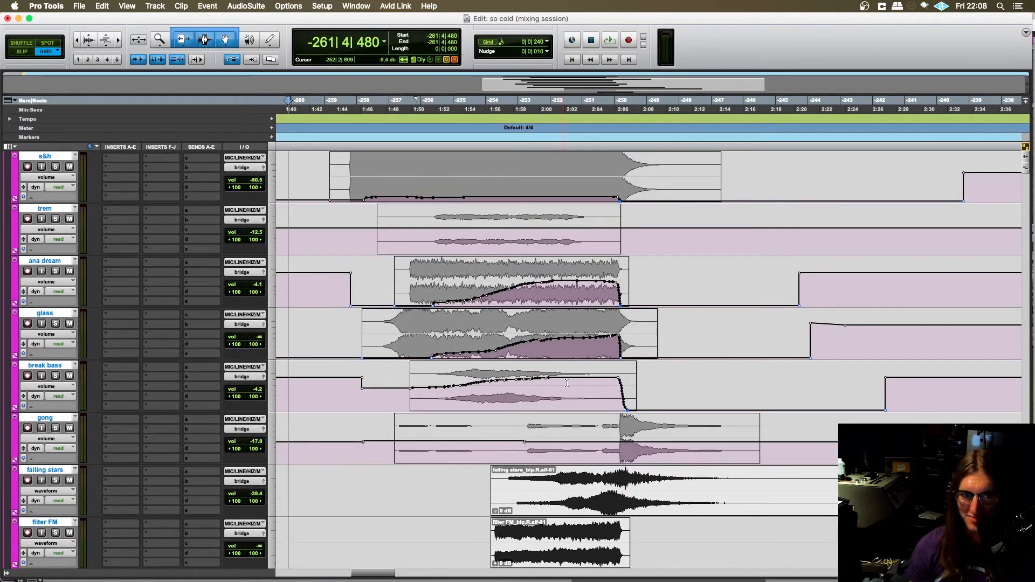
scroll(555, 391, "down", 1)
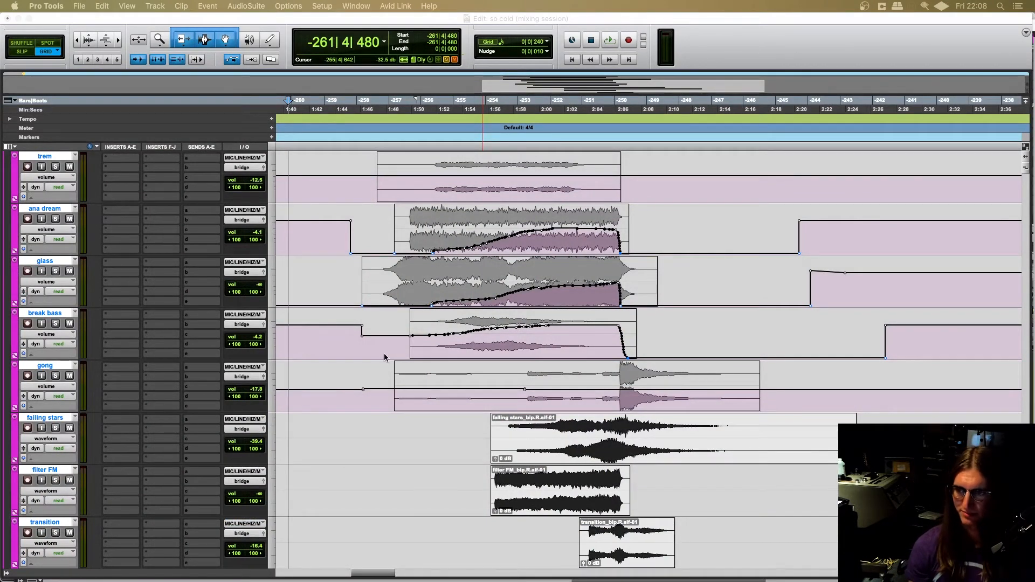
- Look over the volume curves and clip positions of the bridge tracks, from atmos down to modular
scroll(470, 402, "up", 2)
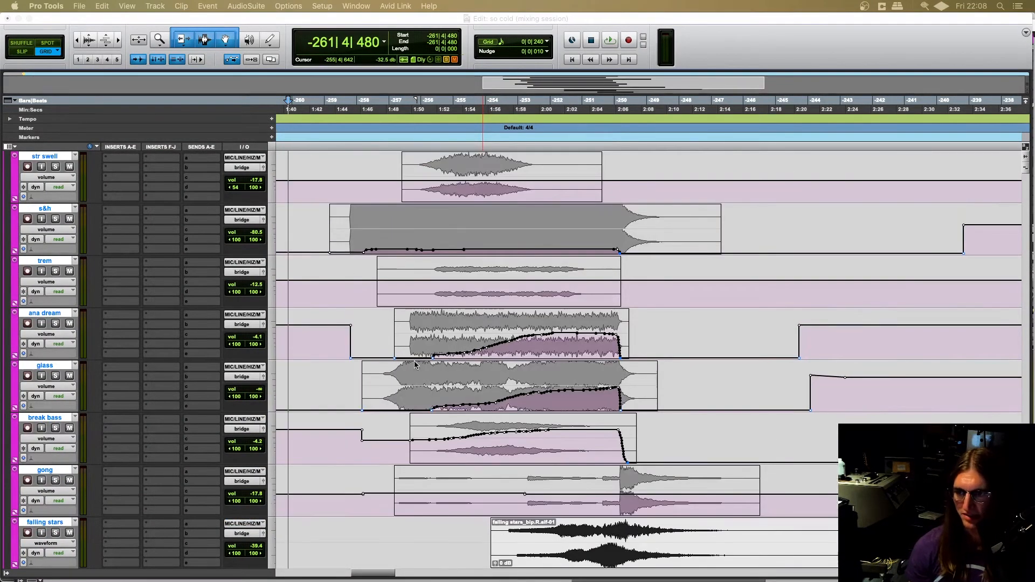
scroll(415, 365, "up", 6)
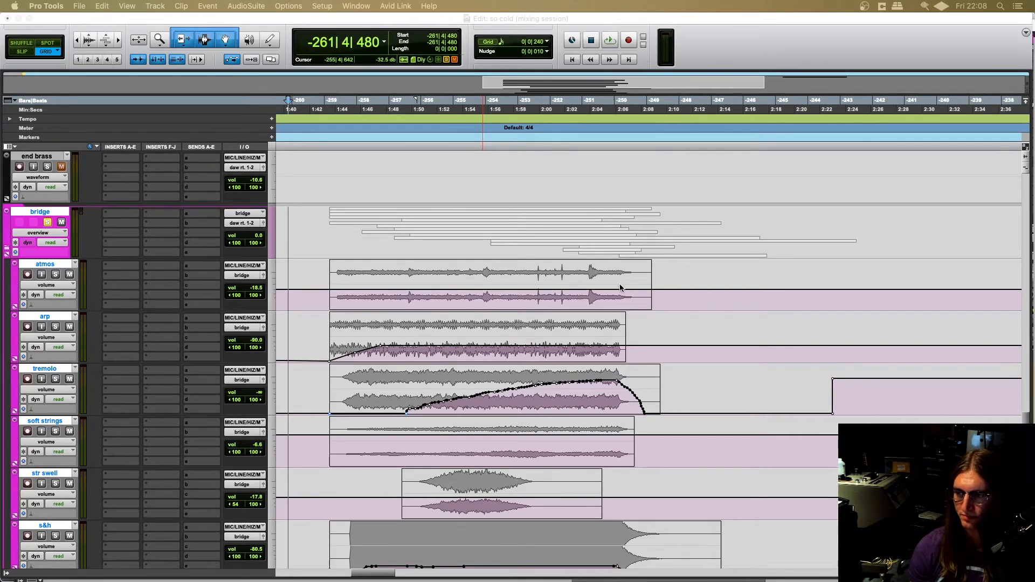
scroll(628, 345, "down", 2)
scroll(620, 343, "down", 7)
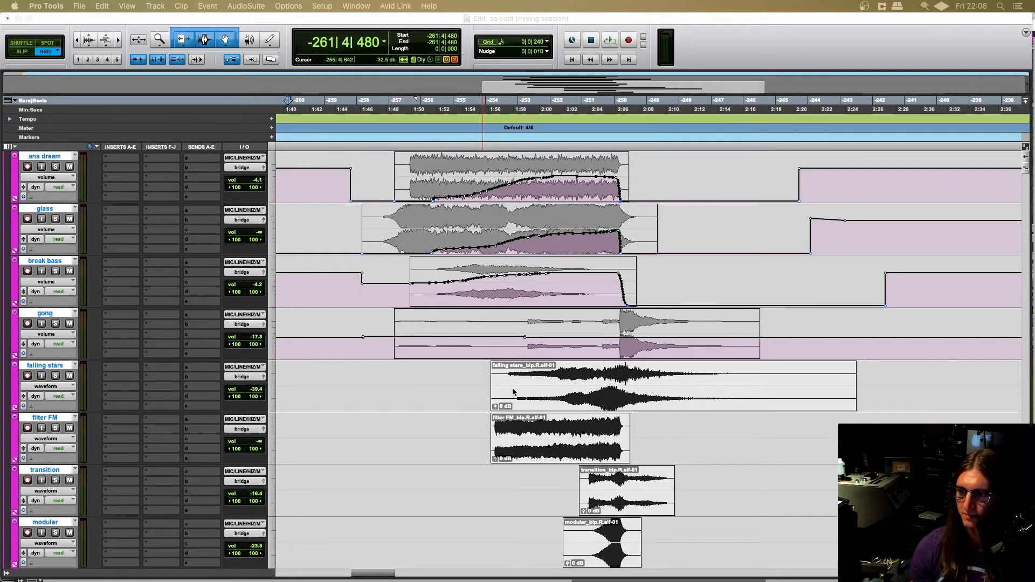
scroll(528, 377, "right", 2)
scroll(463, 397, "up", 1)
scroll(463, 398, "right", 2)
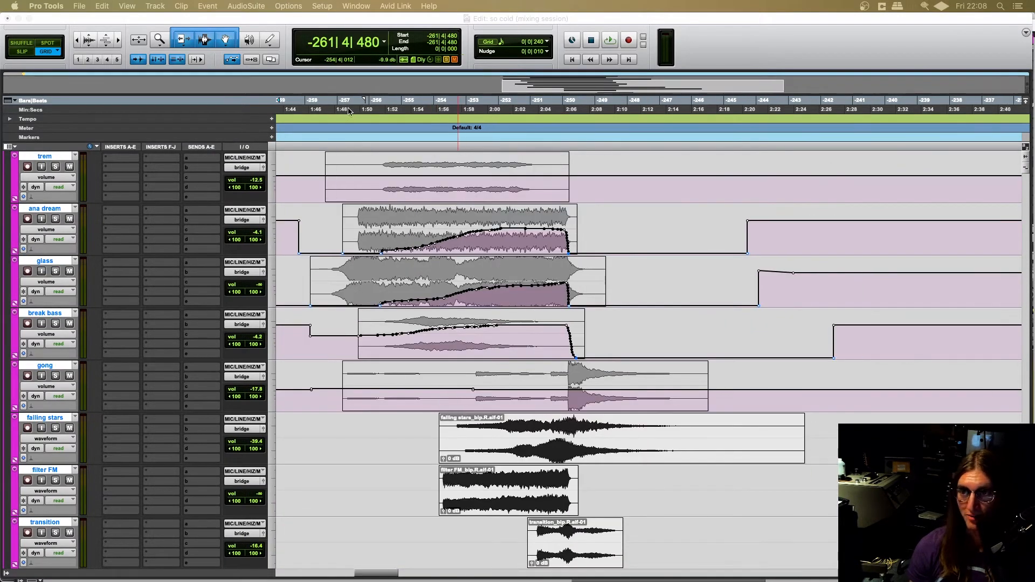
- Select only the falling stars track at -258|2|480 and switch it to volume view
left_click(370, 21)
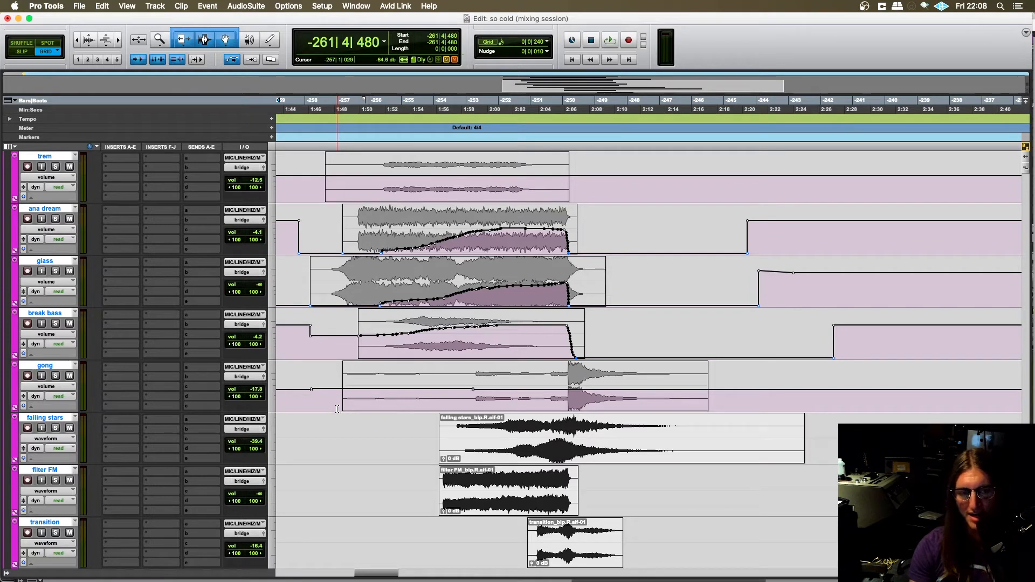
left_click(318, 433)
scroll(391, 456, "right", 3)
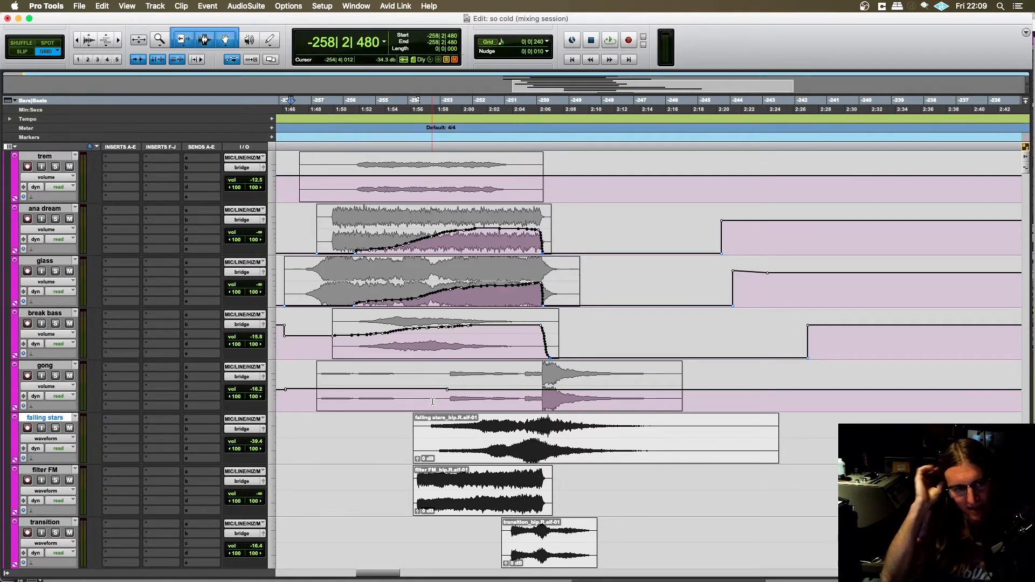
scroll(418, 415, "down", 2)
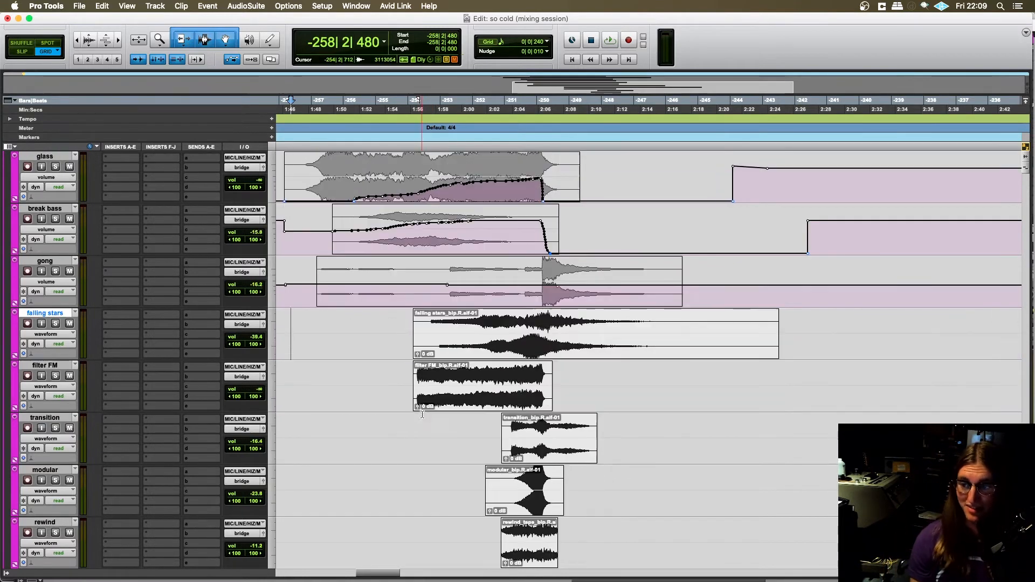
scroll(420, 415, "left", 2)
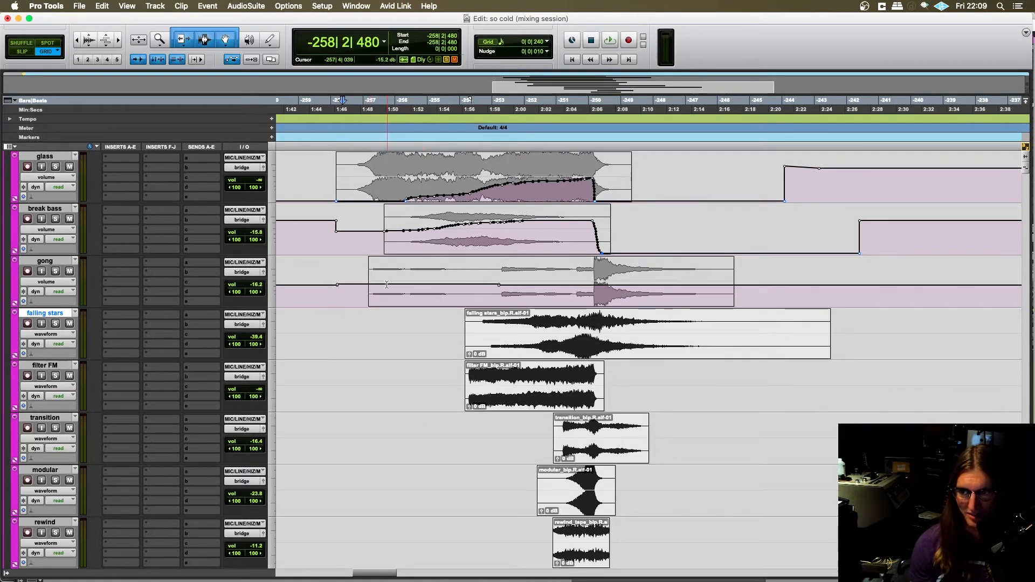
scroll(403, 346, "right", 2)
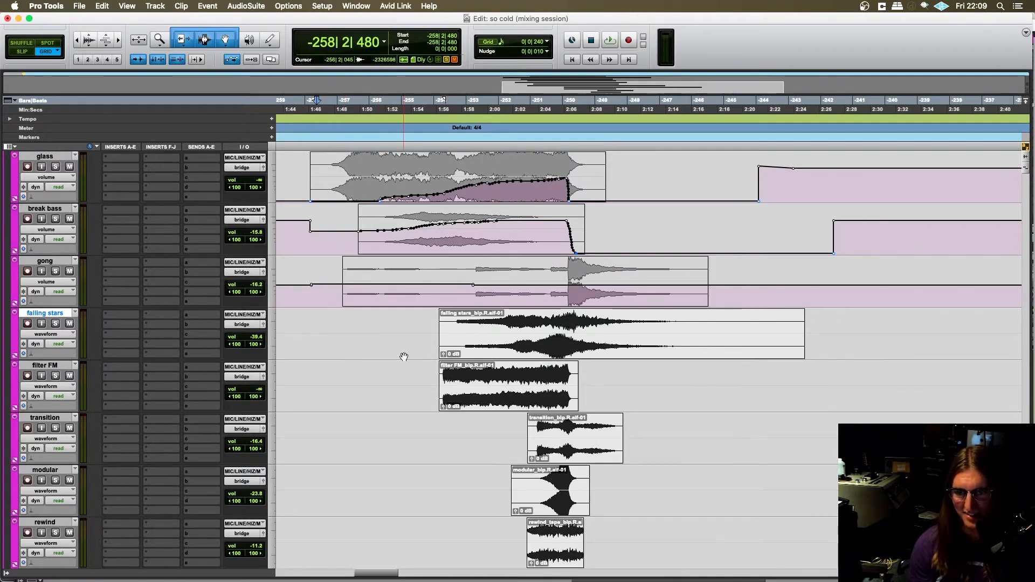
left_click(40, 335)
left_click(46, 344)
scroll(407, 371, "left", 1)
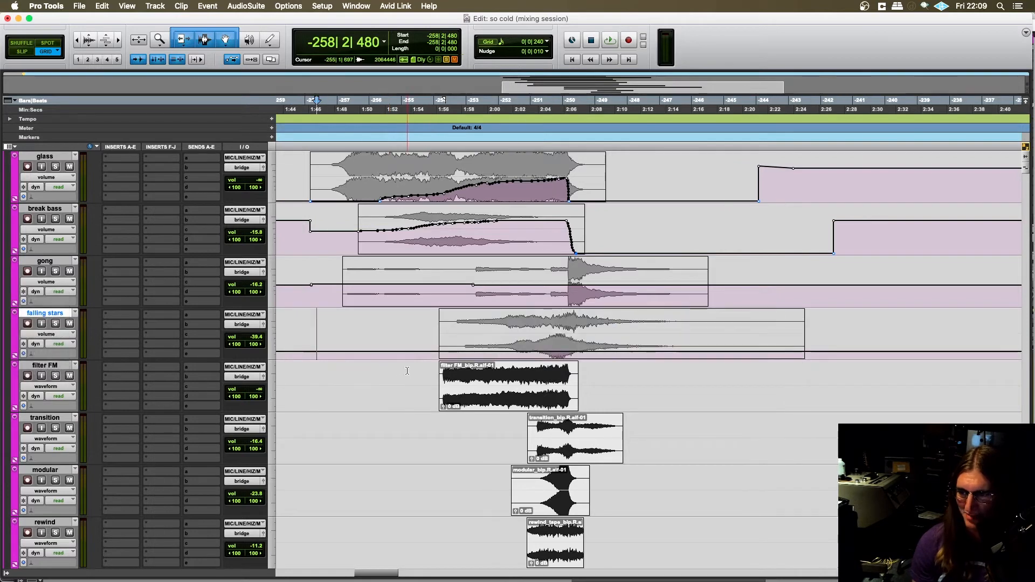
- Switch the filter FM and transition tracks to volume view
left_click(50, 388)
left_click(47, 399)
left_click(61, 438)
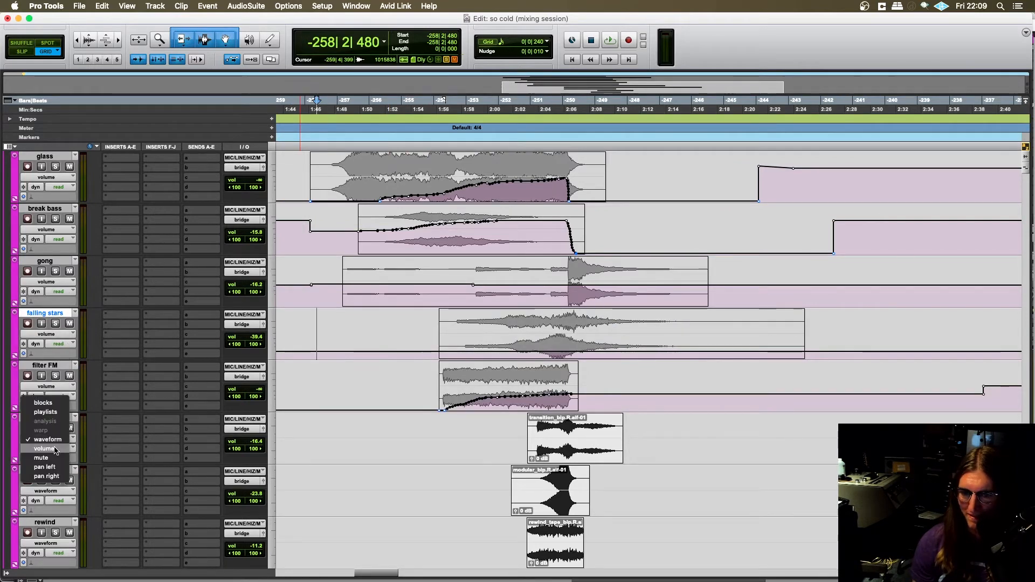
left_click(47, 450)
- Show the volume automation on the modular, rewind and reso bird tracks
scroll(242, 371, "down", 4)
left_click(45, 282)
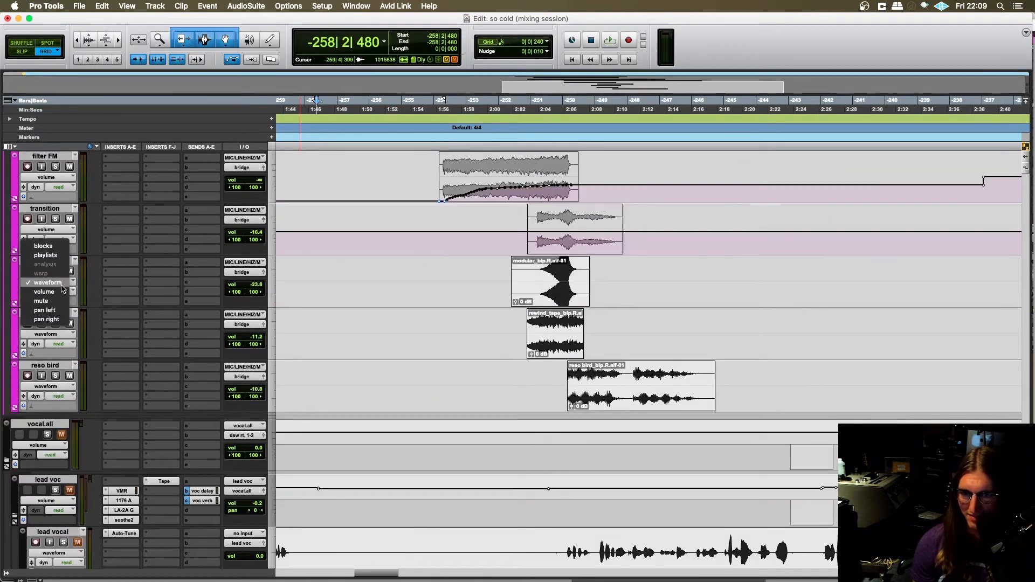
left_click(46, 292)
left_click(48, 334)
left_click(51, 345)
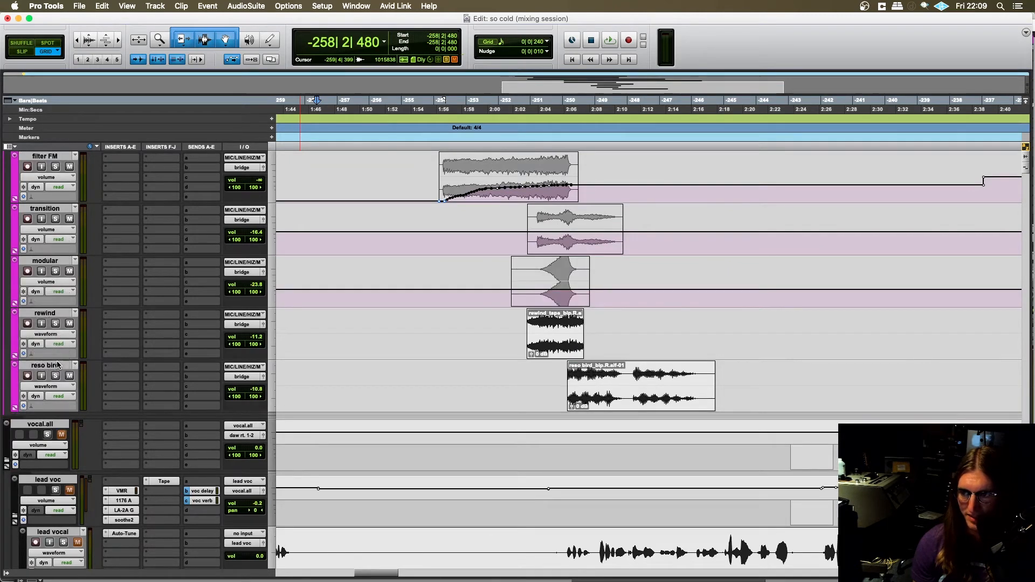
left_click(59, 387)
left_click(63, 396)
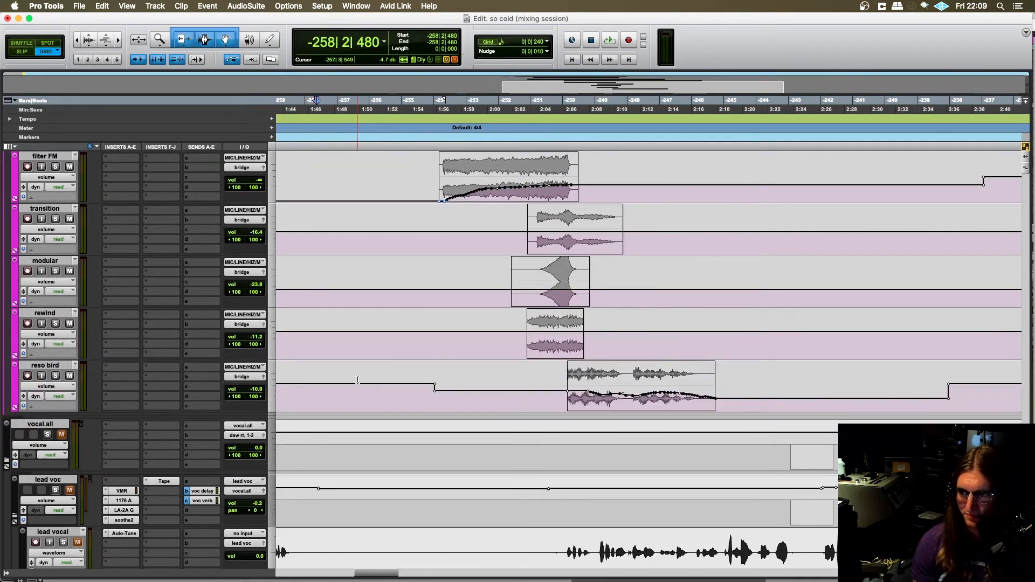
- Examine the volume automation across all the bridge tracks, from reso bird back up to atmos
scroll(359, 383, "right", 2)
scroll(359, 383, "left", 3)
scroll(370, 386, "up", 3)
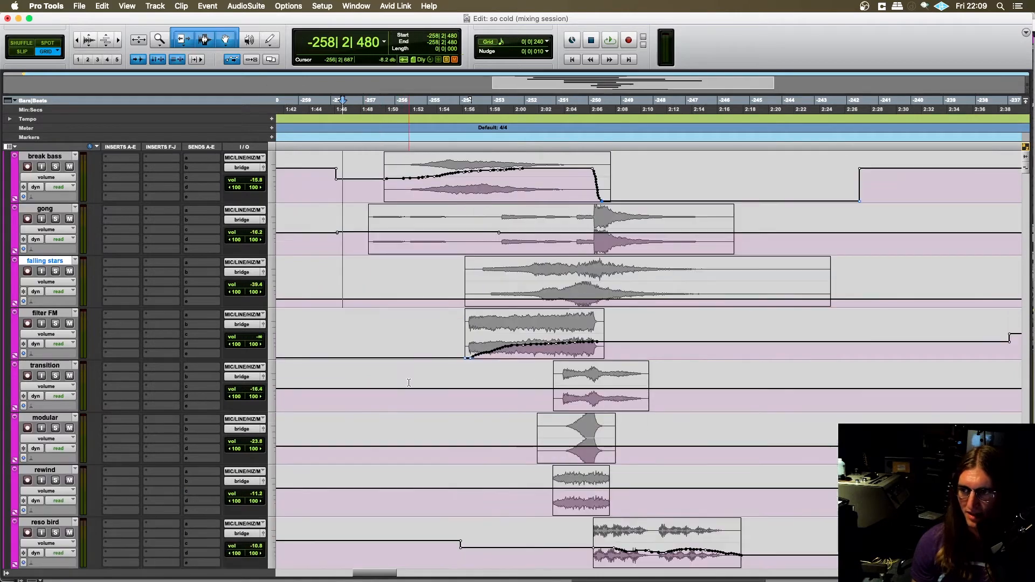
scroll(448, 353, "right", 1)
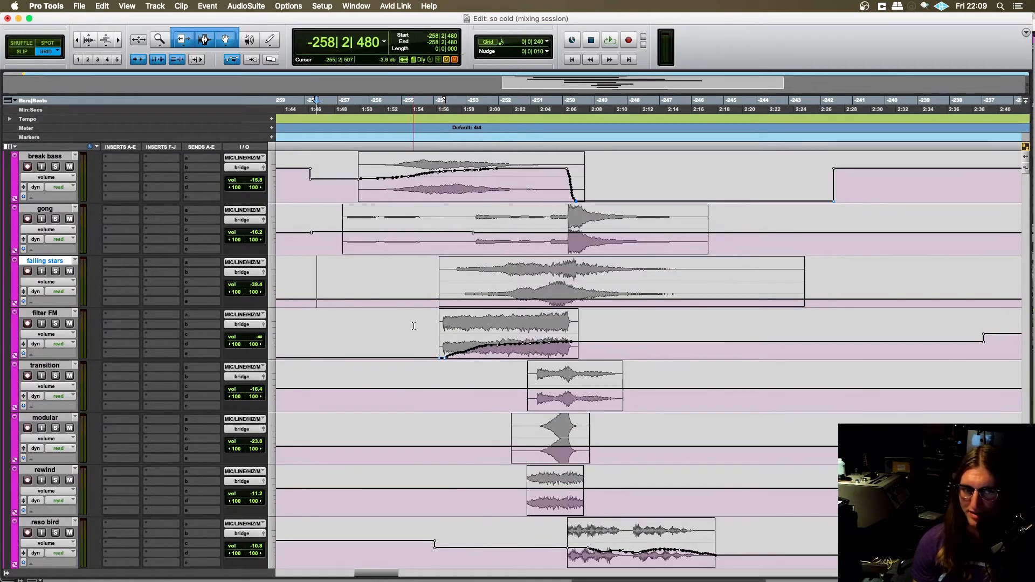
scroll(394, 328, "up", 5)
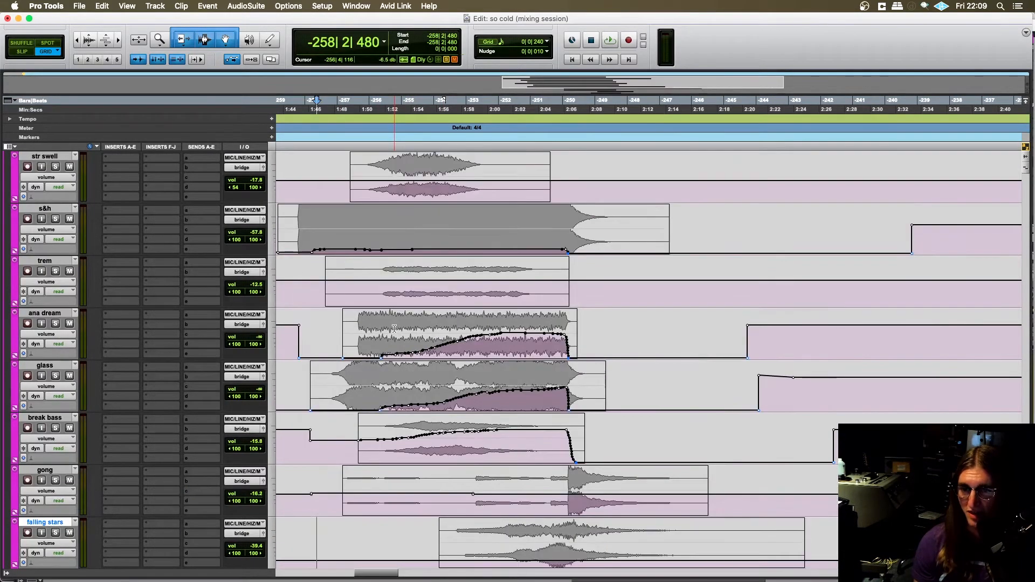
scroll(394, 329, "left", 1)
scroll(394, 329, "up", 3)
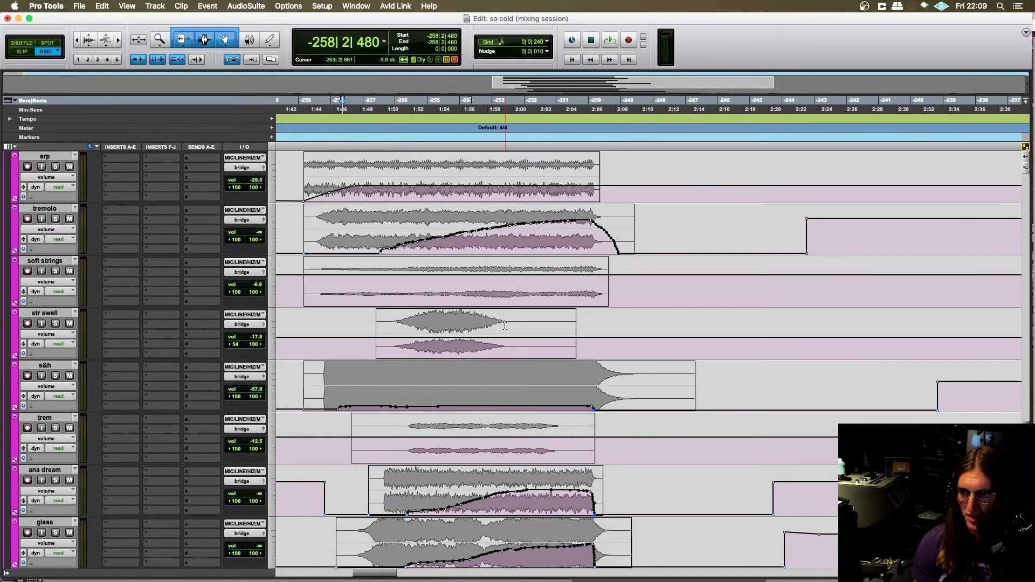
scroll(384, 307, "up", 8)
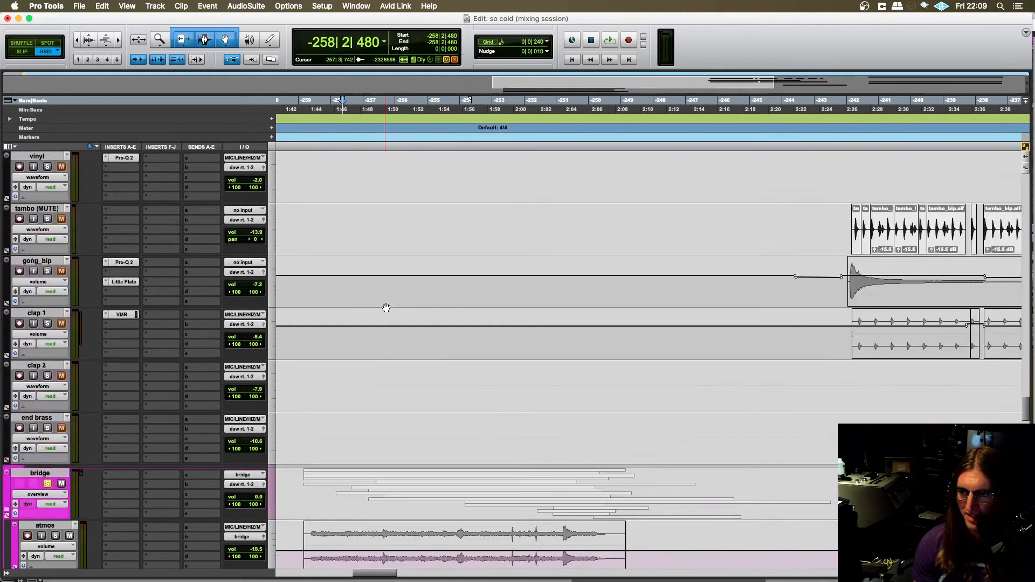
scroll(385, 306, "down", 5)
scroll(385, 306, "left", 2)
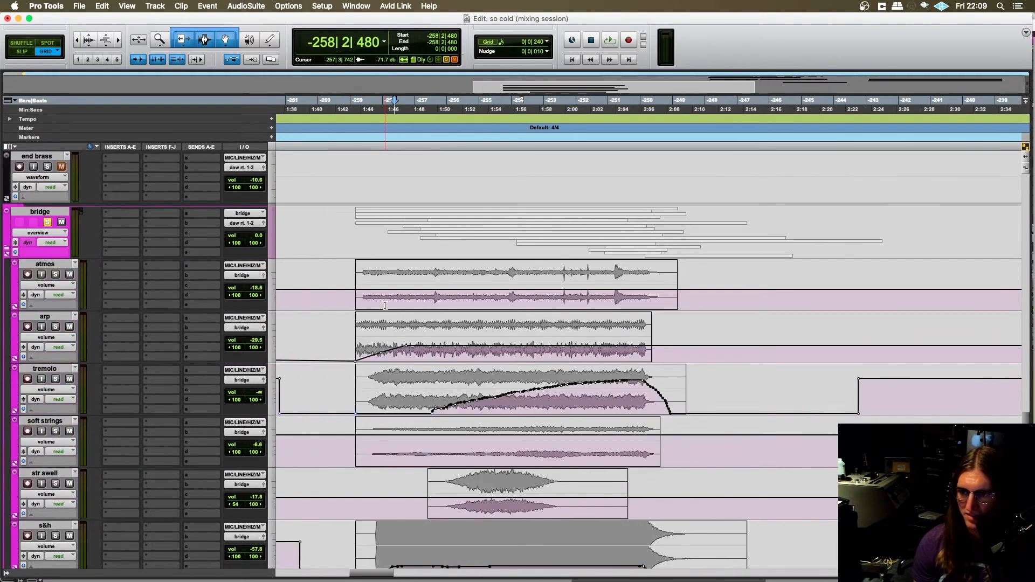
- Play the soloed bridge from the start of the atmos clip at -259|1|480 and listen to how its layers build up
left_click(353, 280)
key("space")
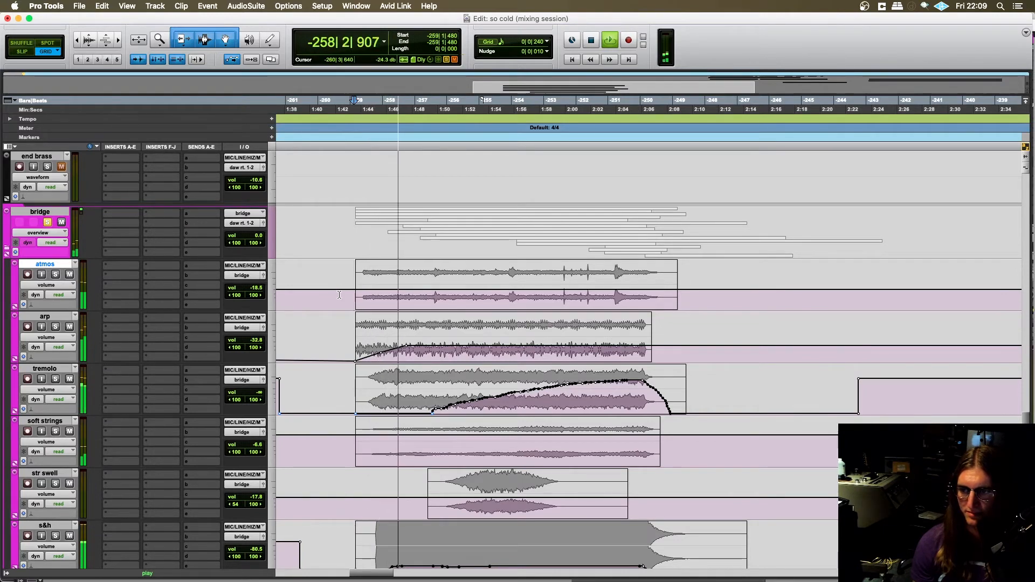
scroll(337, 295, "down", 2)
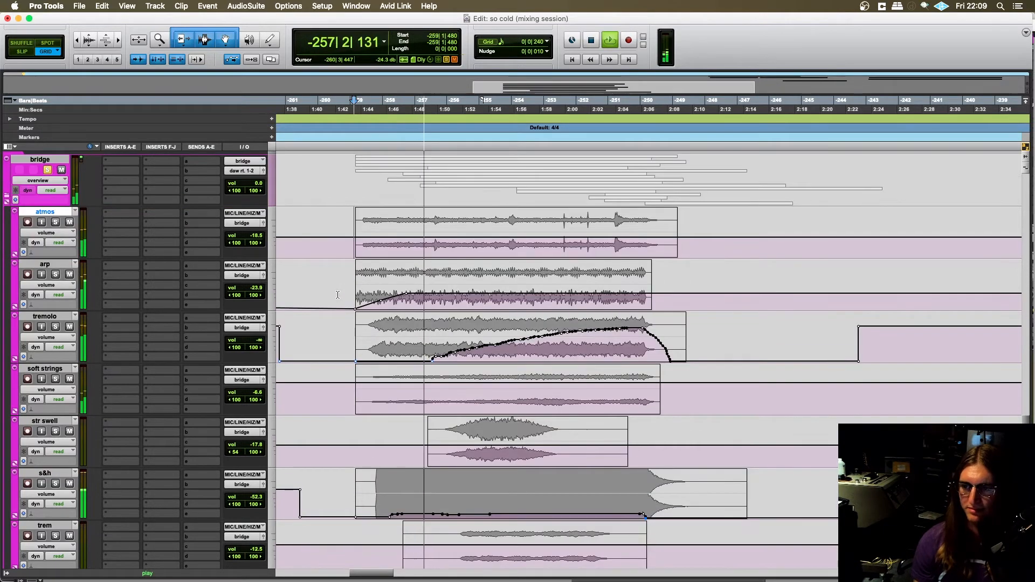
scroll(355, 299, "left", 2)
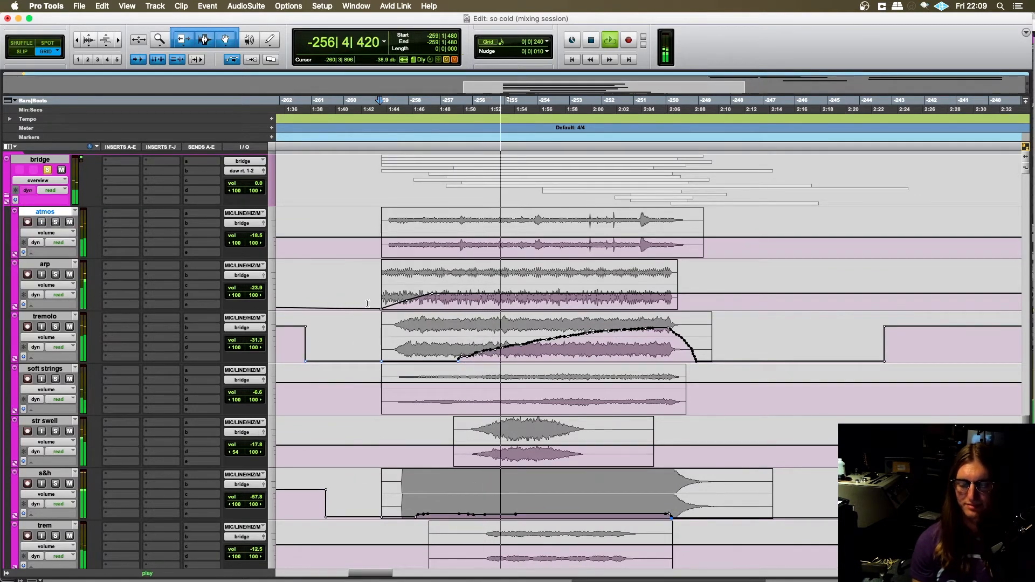
scroll(367, 303, "right", 2)
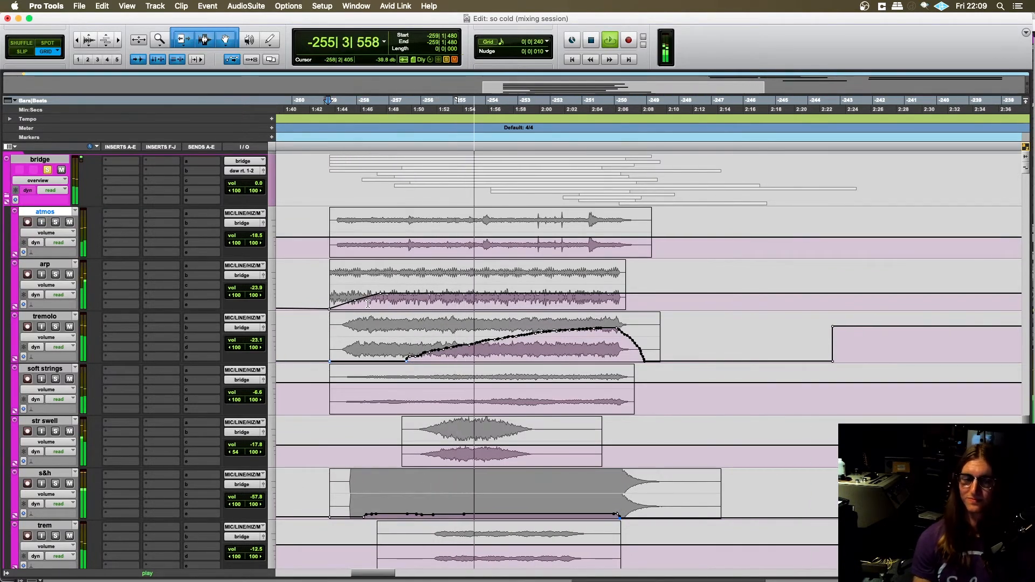
scroll(364, 306, "left", 2)
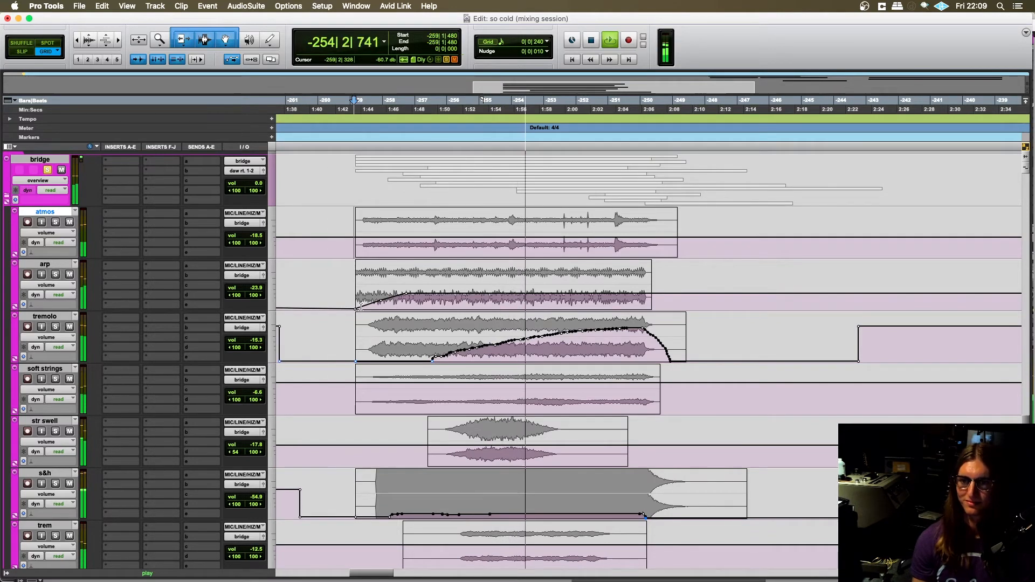
scroll(359, 306, "right", 1)
scroll(359, 306, "left", 1)
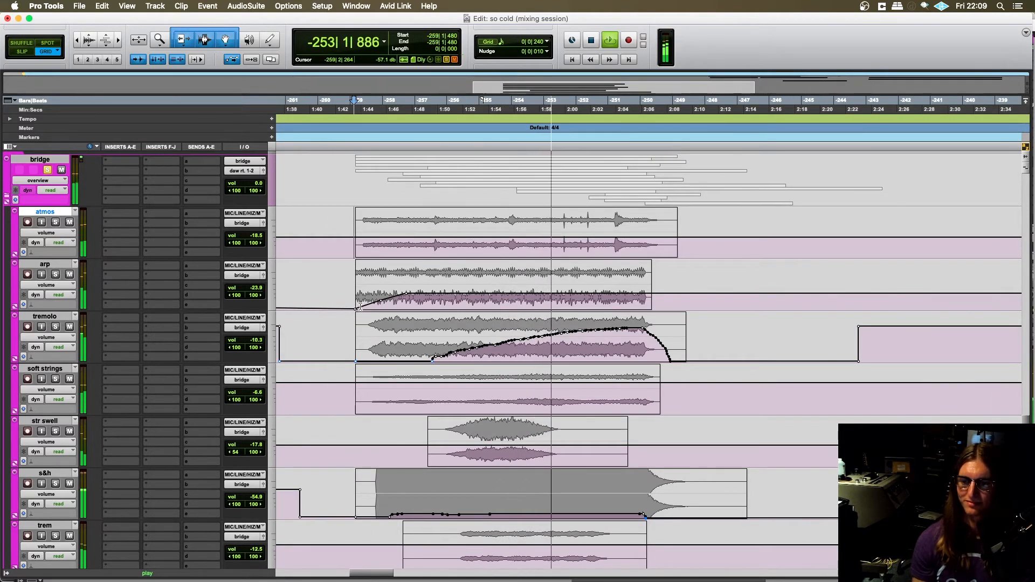
scroll(359, 305, "right", 1)
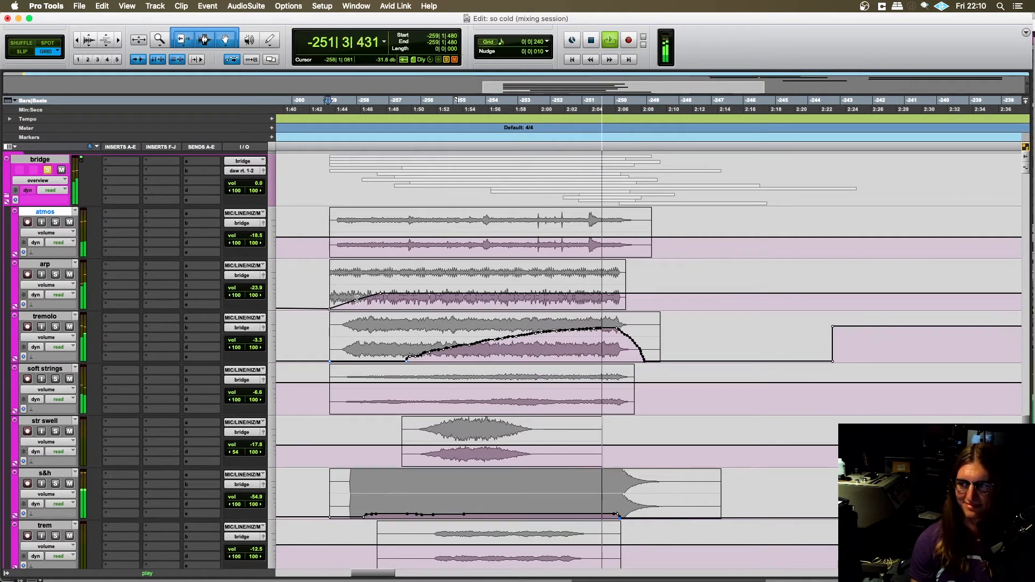
key("space")
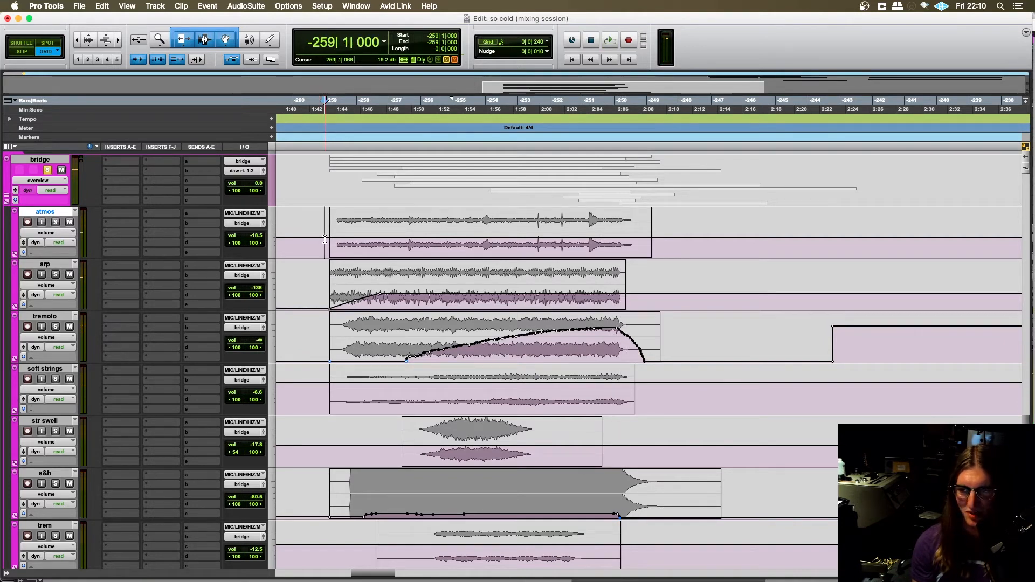
- Unsolo the bridge folder and play the full mix from -262|4|240, ahead of the bridge
scroll(283, 244, "right", 2)
scroll(283, 243, "left", 4)
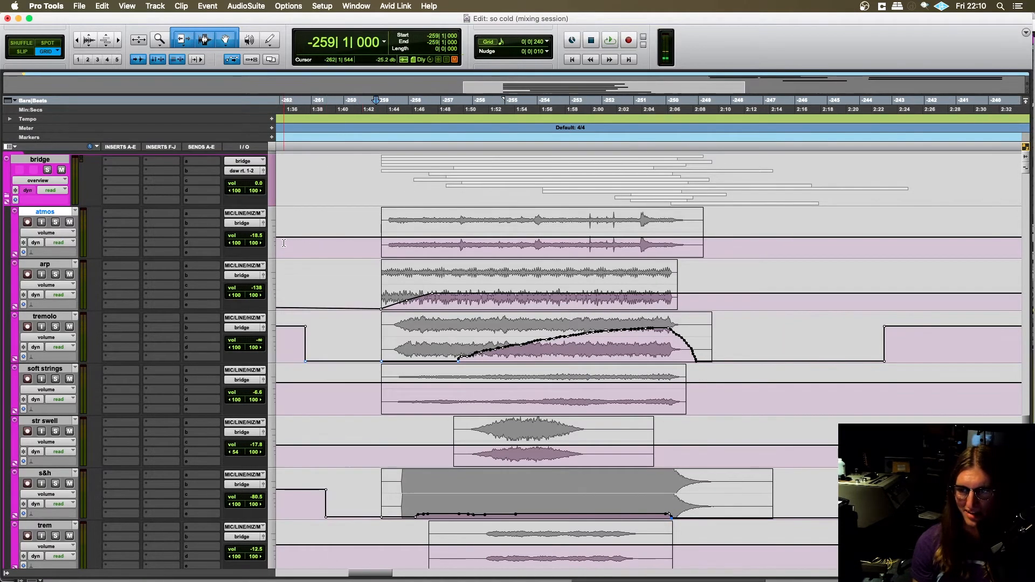
left_click(366, 238)
scroll(362, 239, "right", 2)
scroll(353, 239, "left", 4)
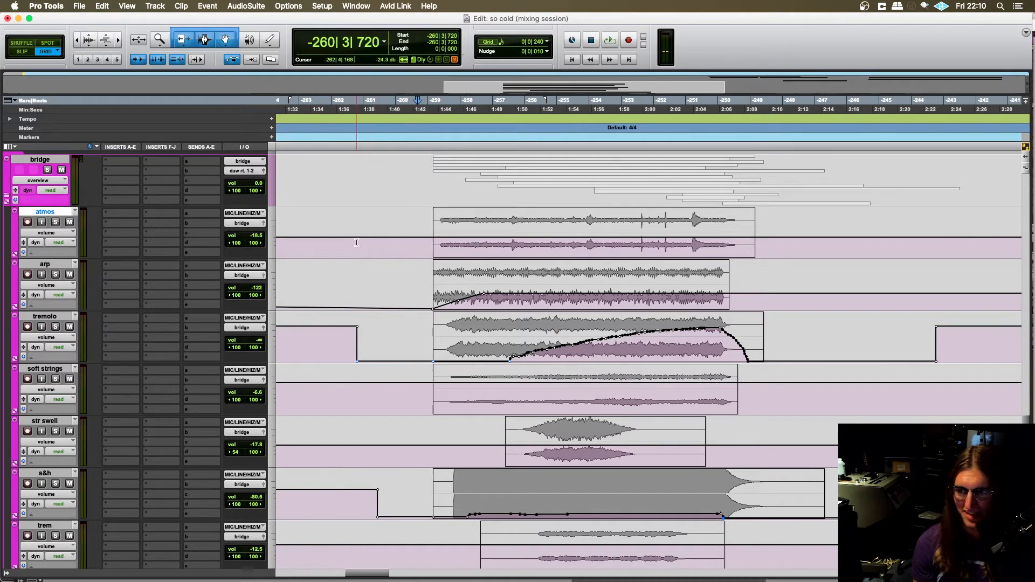
left_click(357, 242)
scroll(372, 250, "right", 2)
key("space")
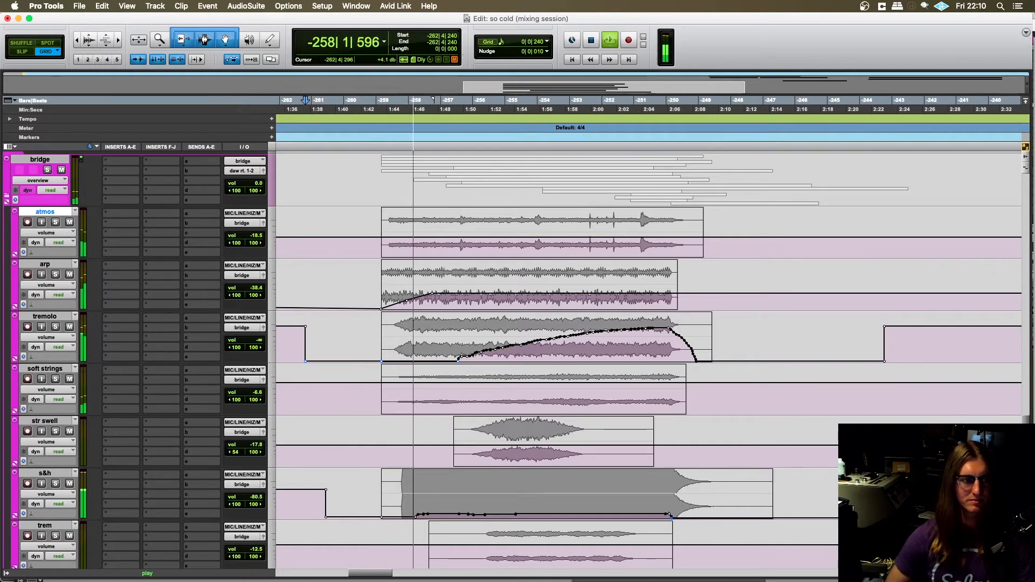
- Switch to Console and back, stop the playback and place the edit cursor on the bridge folder at -260|4|240
key("super+Tab")
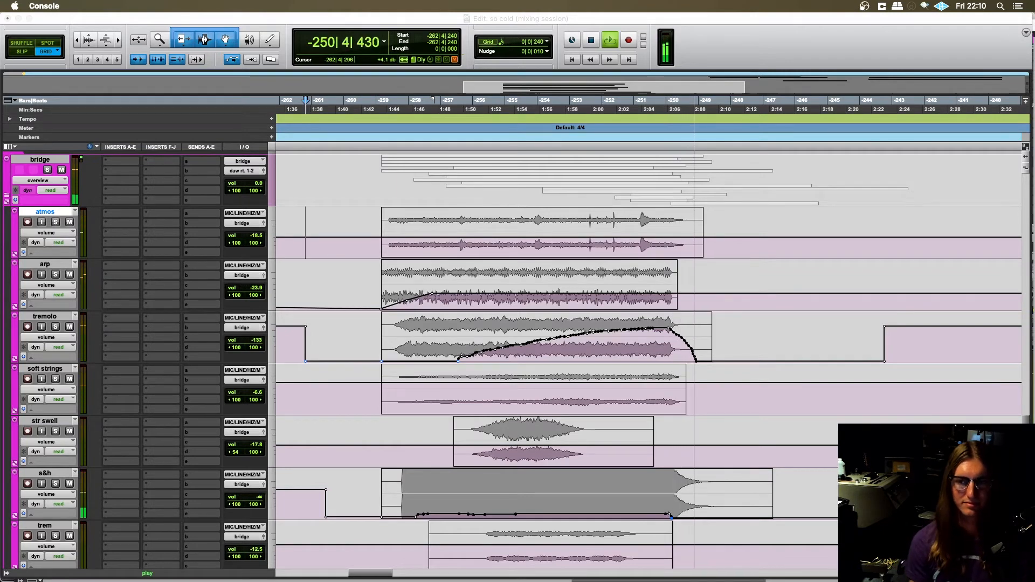
left_click(166, 27)
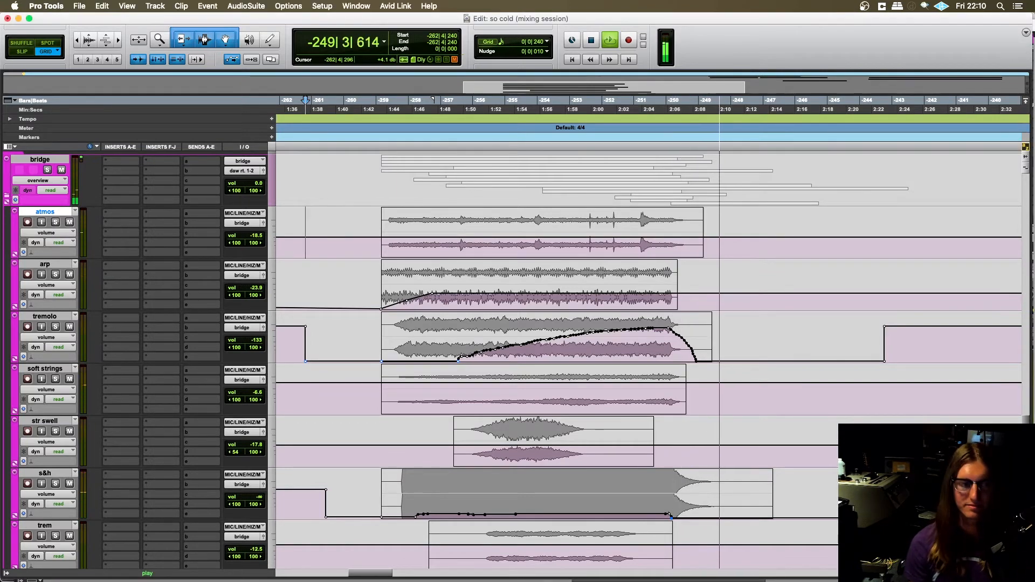
key("space")
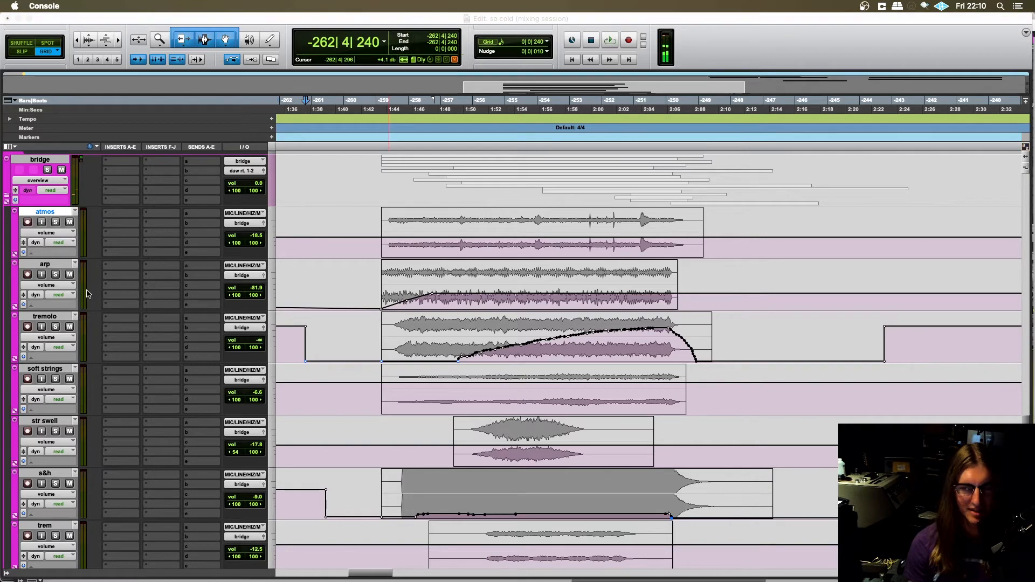
scroll(375, 309, "up", 3)
left_click(369, 323)
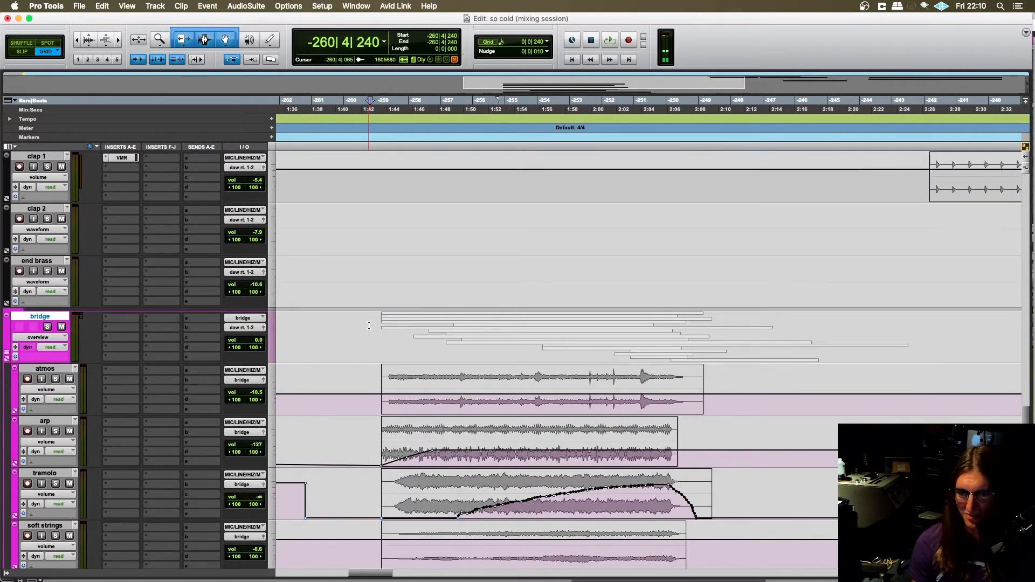
scroll(368, 323, "down", 1)
left_click(359, 334)
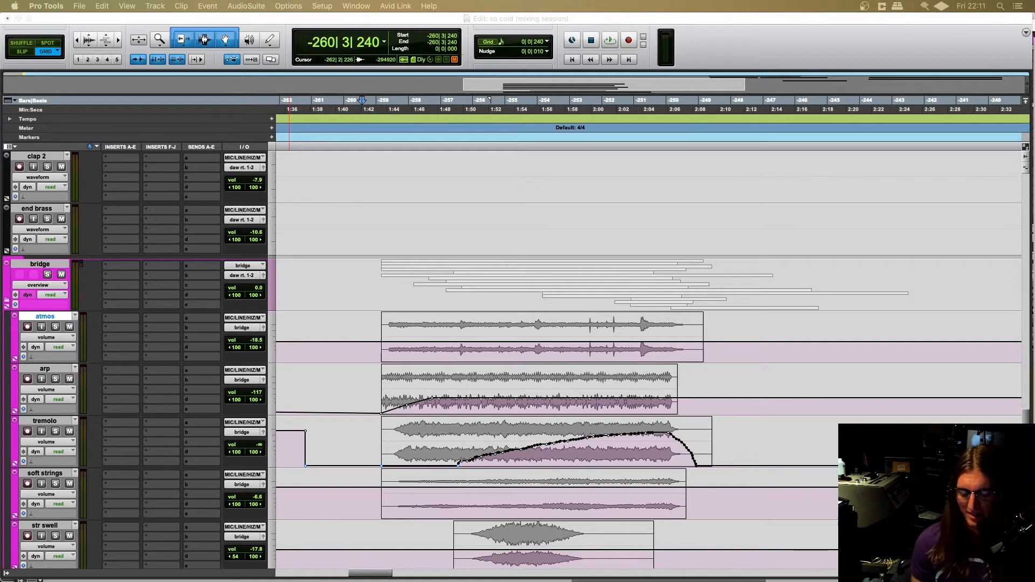
left_click(373, 373)
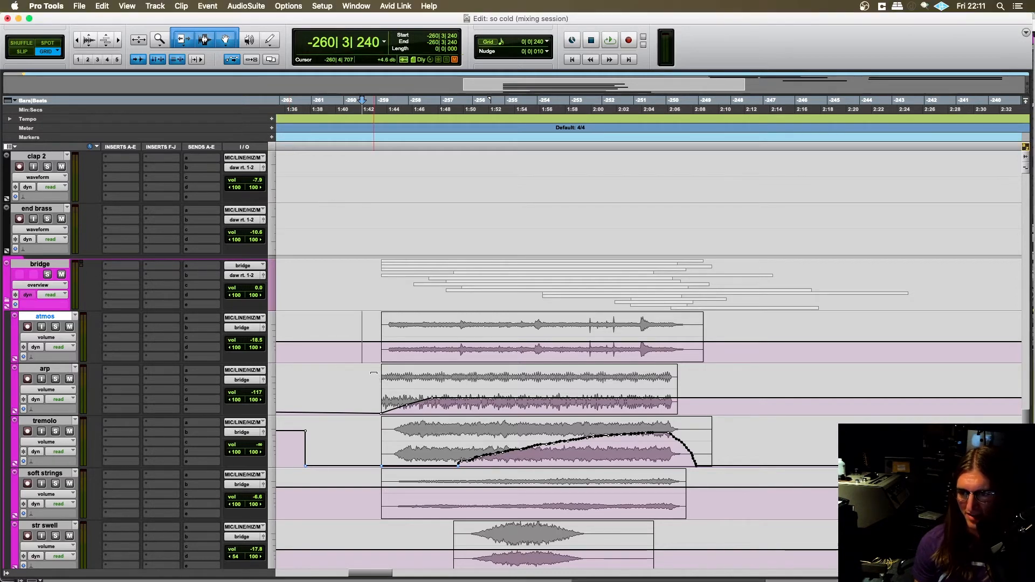
left_click(371, 379)
key("t")
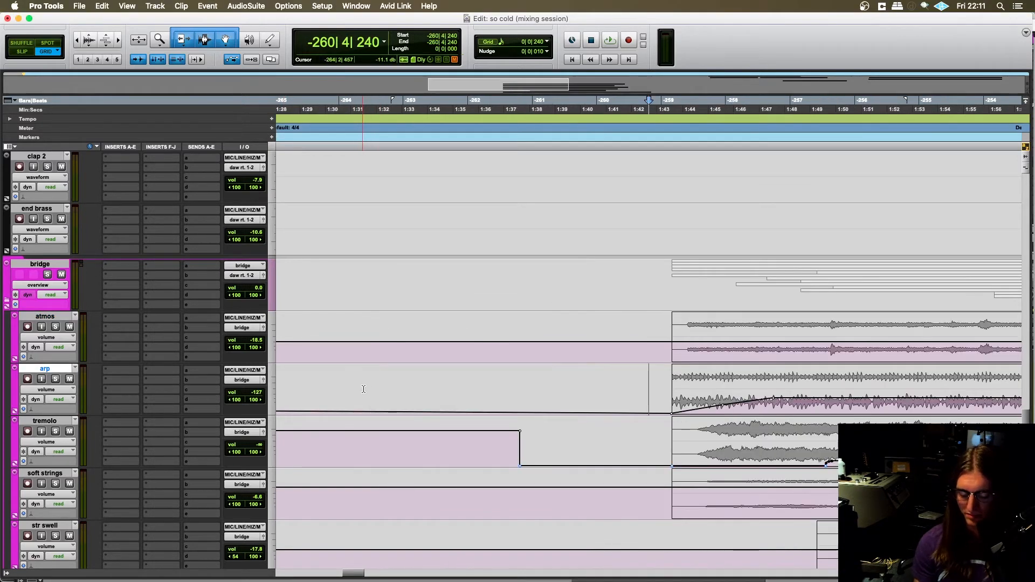
key("r")
scroll(408, 423, "right", 10)
scroll(409, 424, "left", 3)
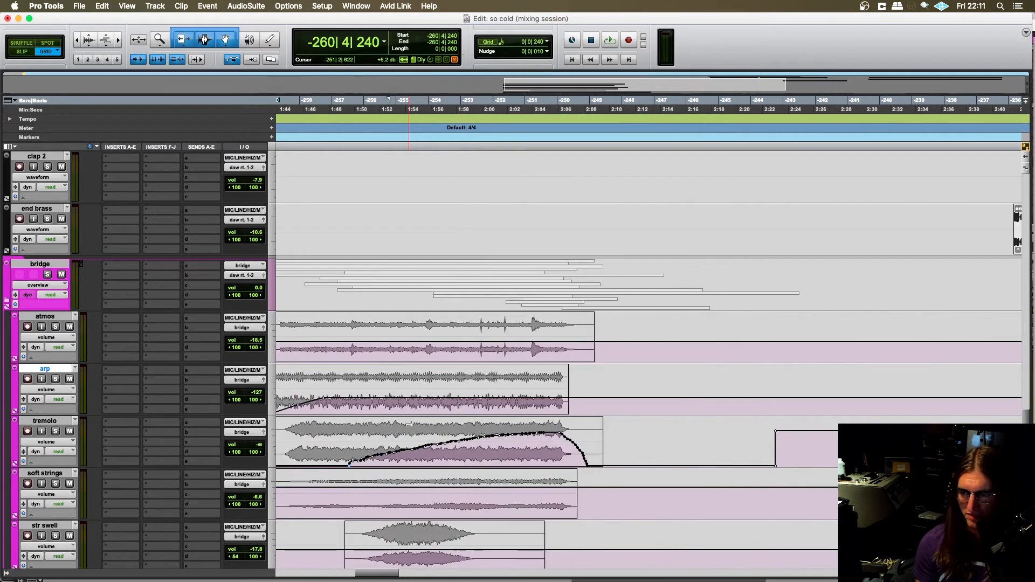
scroll(408, 423, "left", 4)
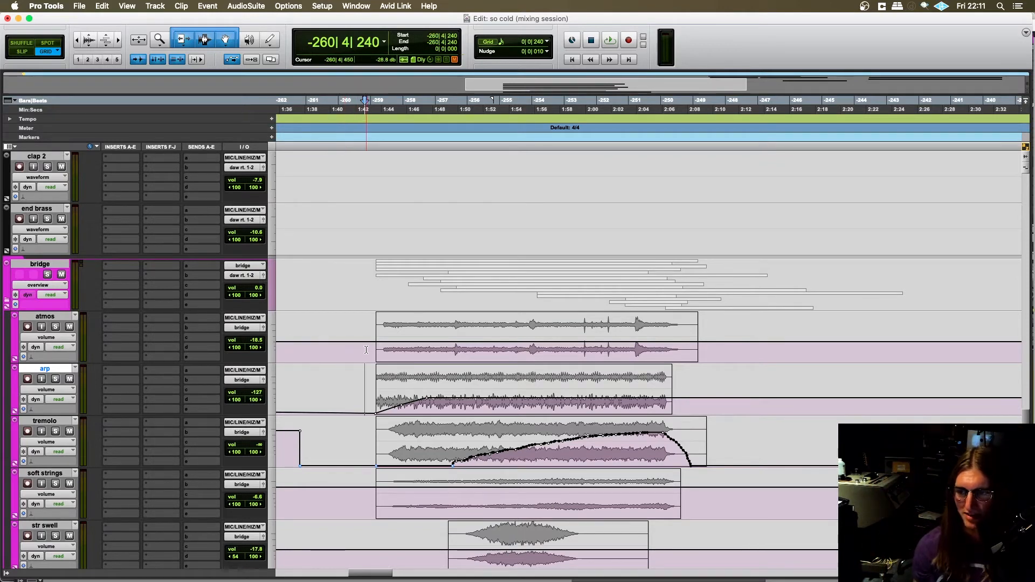
left_click(366, 350)
scroll(366, 350, "right", 4)
scroll(361, 351, "left", 3)
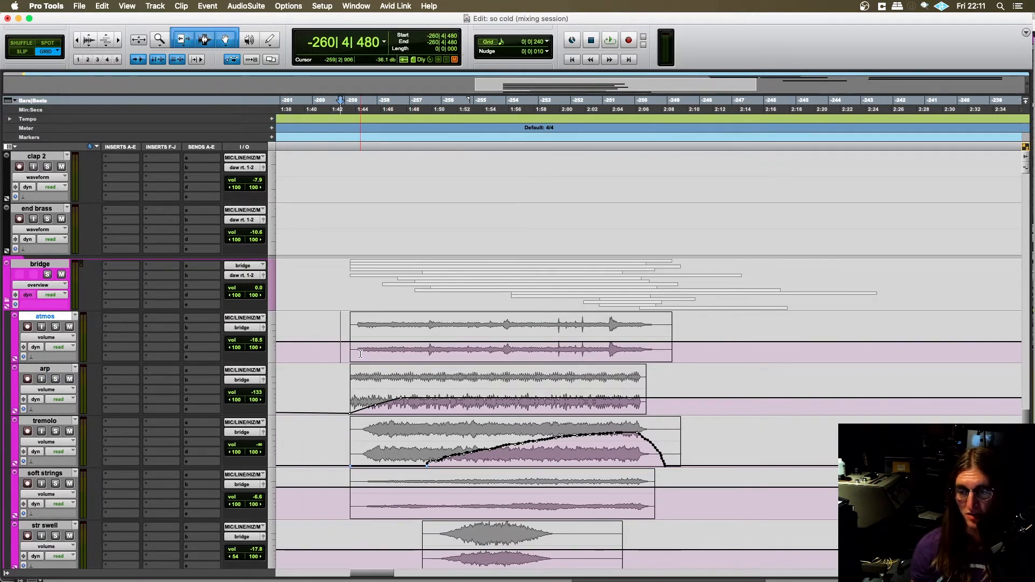
left_click(330, 347)
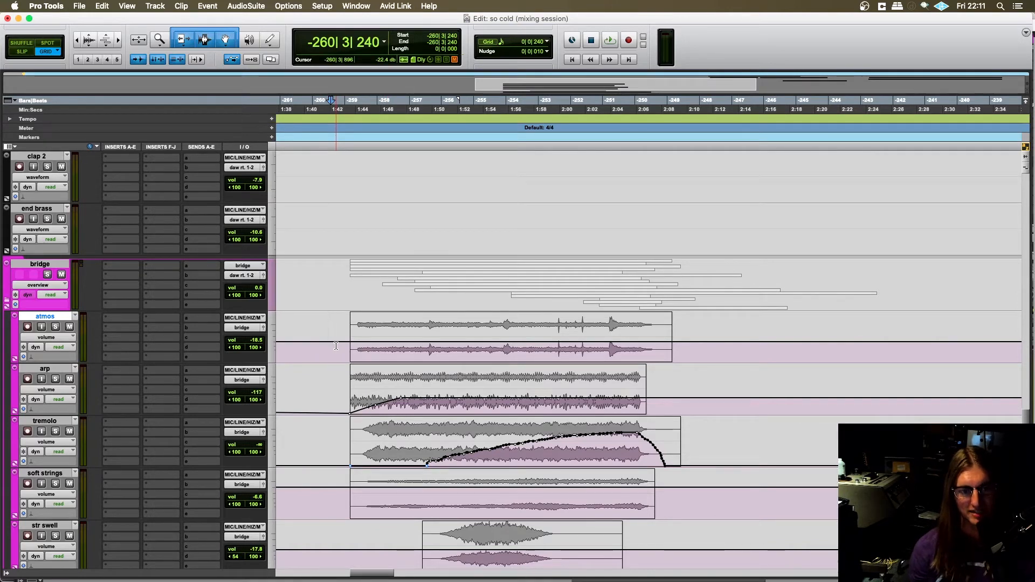
scroll(336, 346, "right", 2)
key("t")
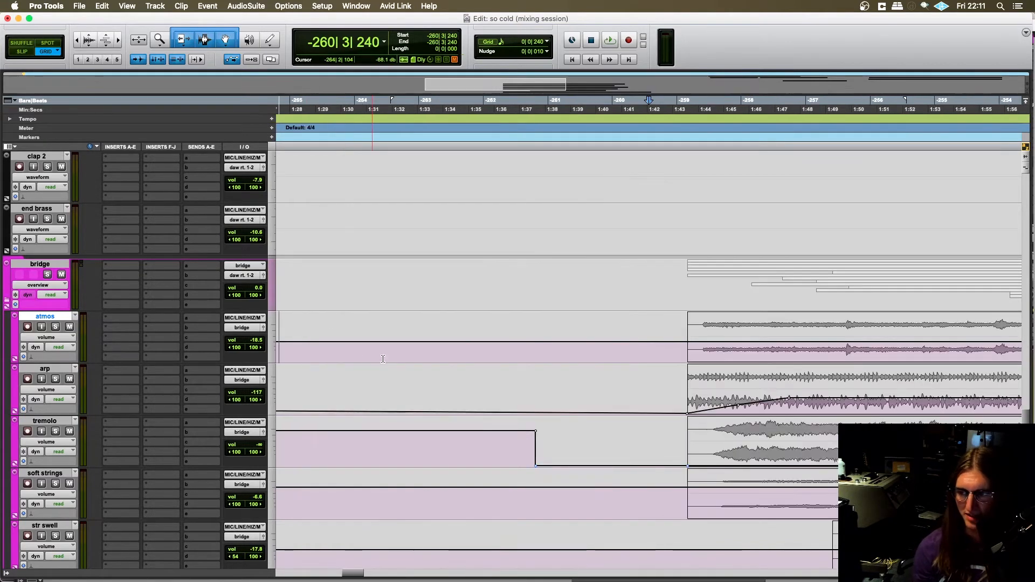
scroll(398, 359, "right", 10)
key("r")
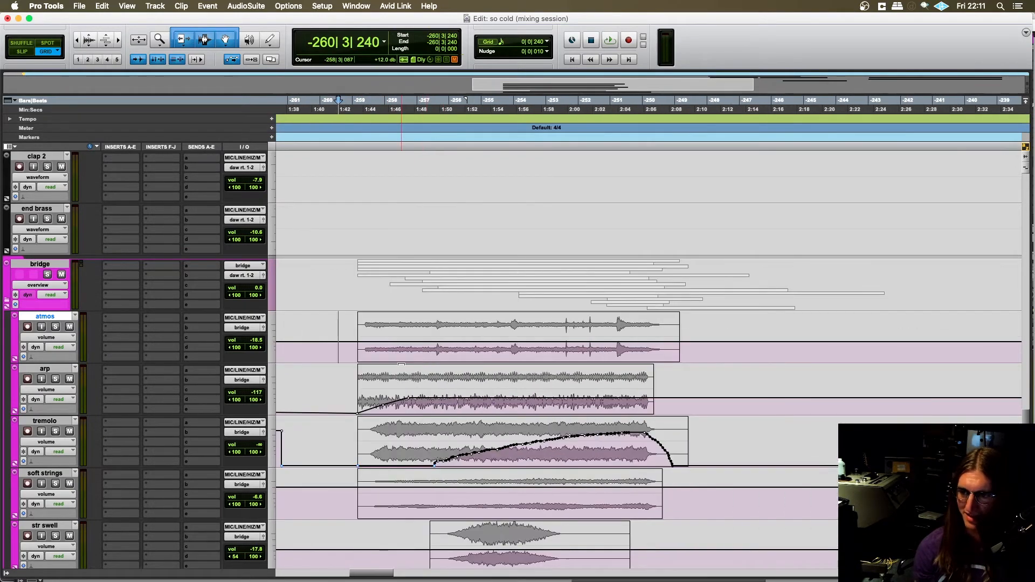
left_click(327, 353)
scroll(334, 356, "right", 1)
scroll(350, 360, "left", 2)
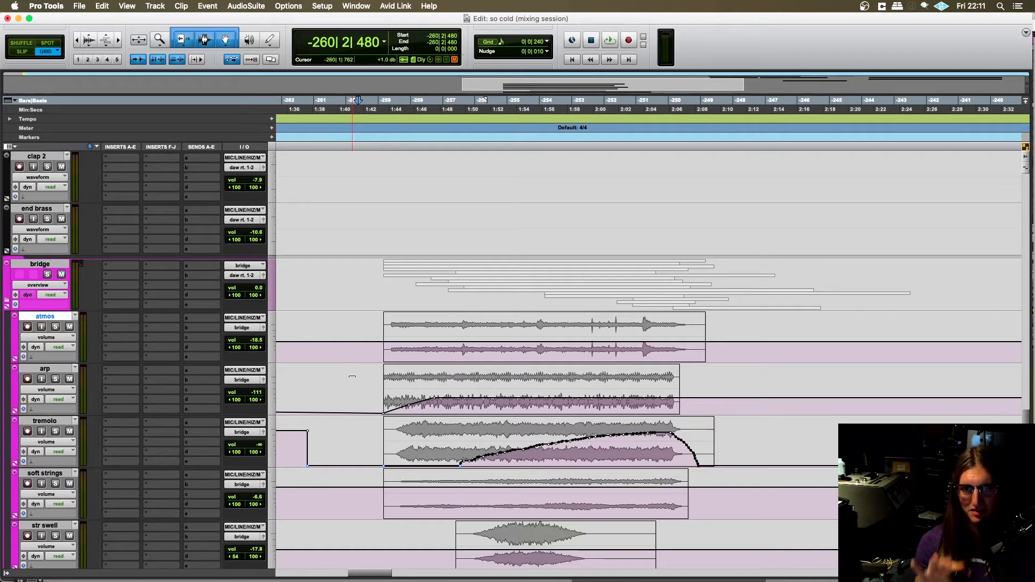
left_click(372, 350)
scroll(371, 354, "right", 2)
scroll(371, 354, "left", 2)
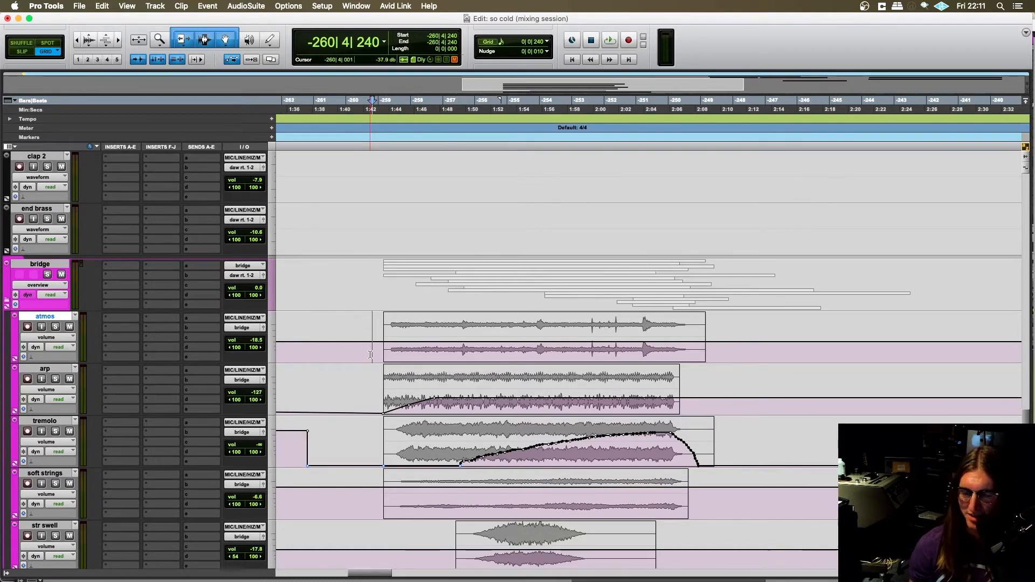
scroll(372, 354, "left", 1)
left_click(376, 354)
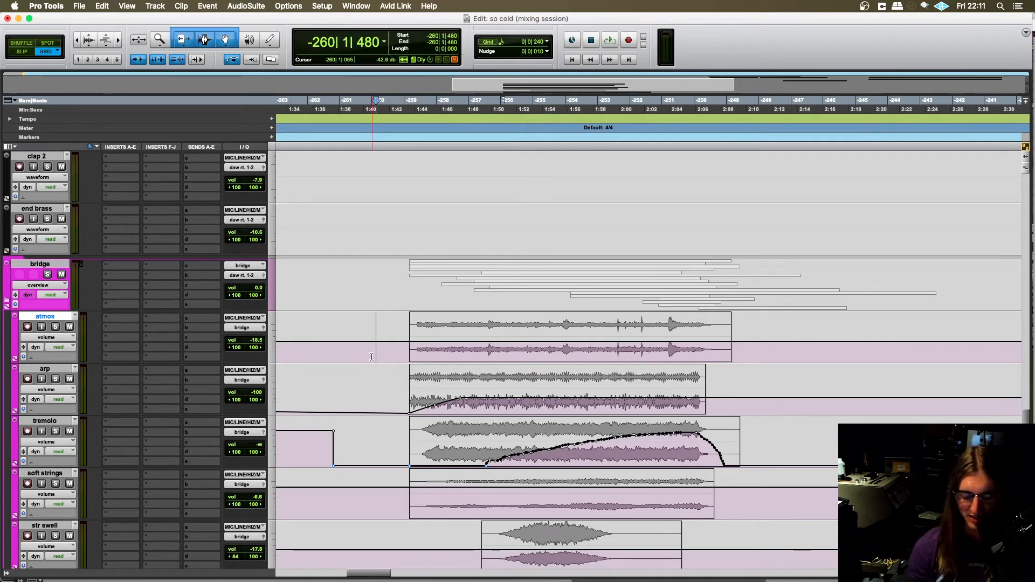
scroll(375, 356, "right", 3)
key("super+bracketright")
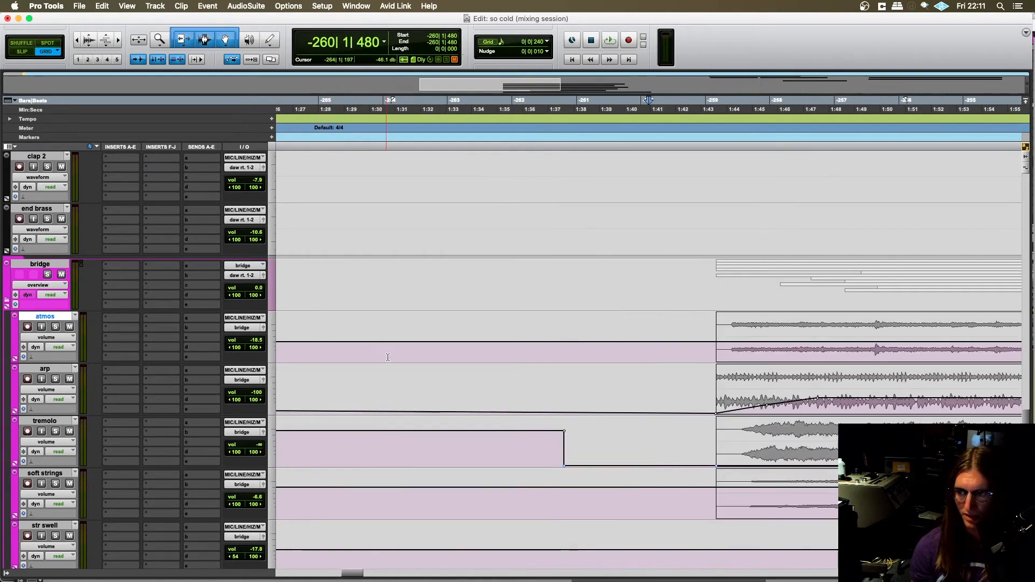
scroll(387, 358, "right", 5)
key("super+bracketleft")
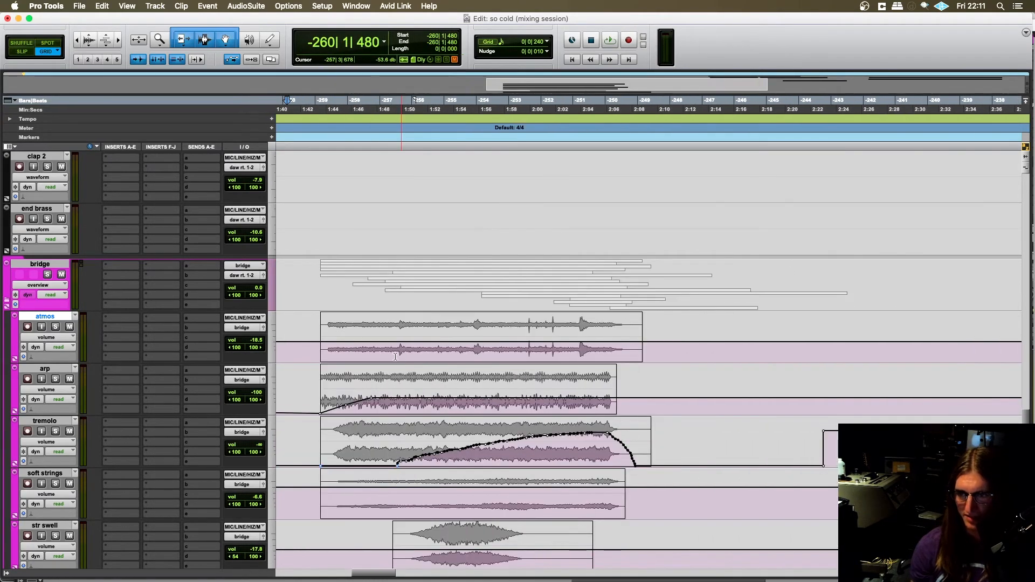
- Solo the atmos track and place the edit cursor on it at -259|1|240, just before its clip
left_click(314, 344)
scroll(314, 345, "left", 1)
scroll(232, 326, "down", 1)
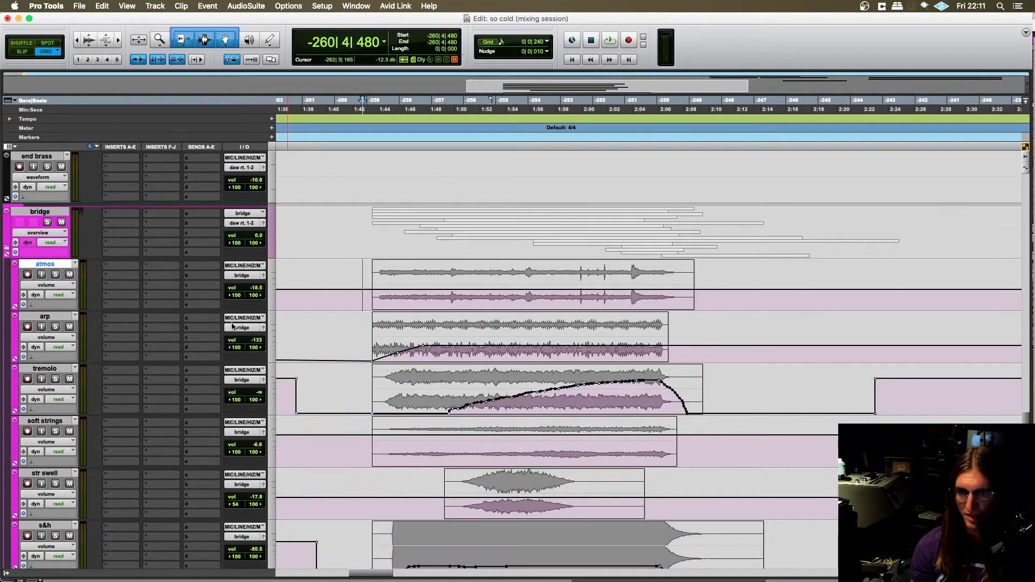
left_click(55, 273)
scroll(214, 300, "up", 2)
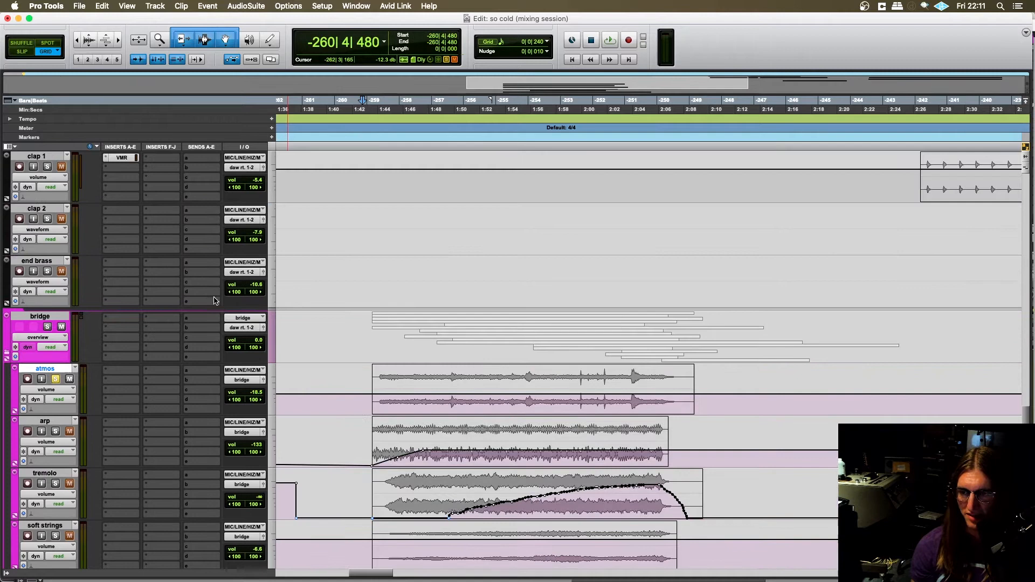
left_click(369, 401)
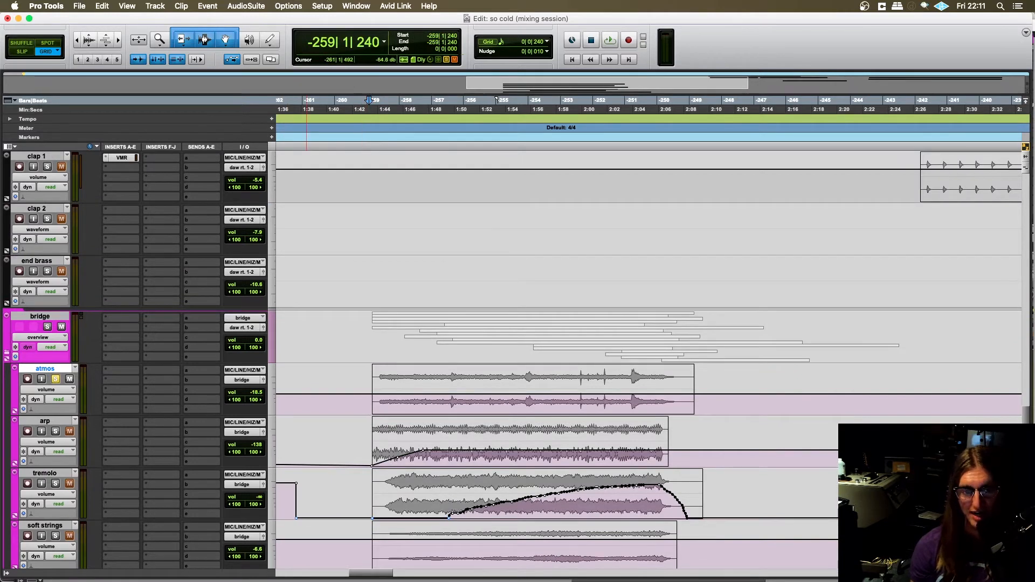
- Search the plug-ins for LABS and insert Spitfire LABS (stereo) in the atmos track's first insert slot
scroll(139, 353, "down", 1)
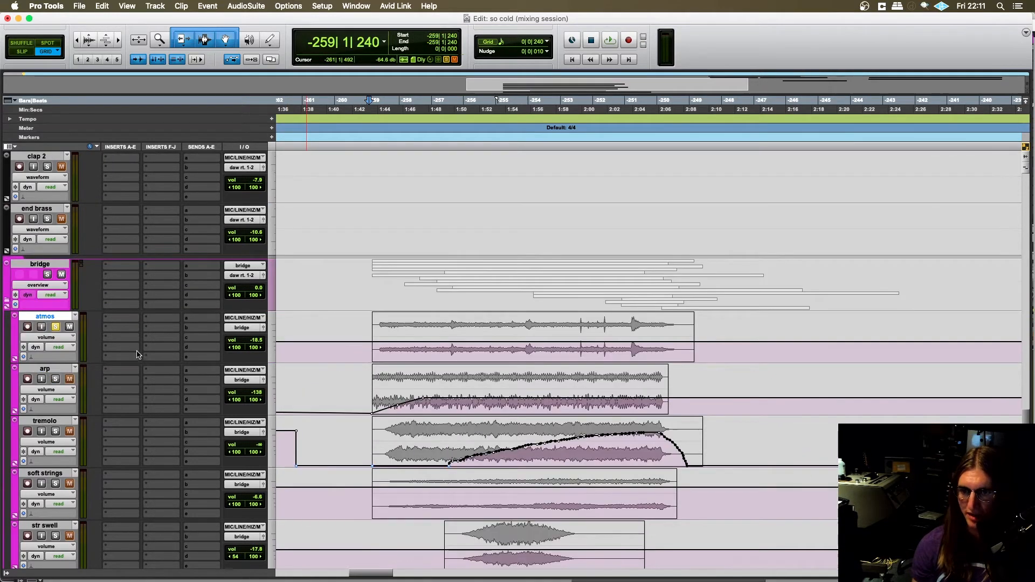
left_click(125, 321)
type("spa")
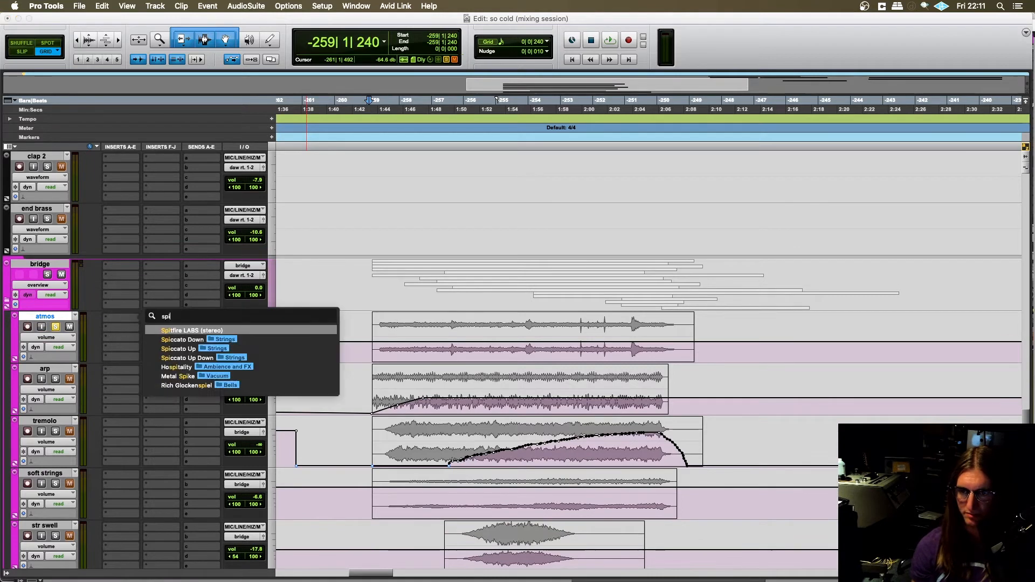
key("BackSpace")
key("BackSpace")
key("BackSpace")
type("LABS")
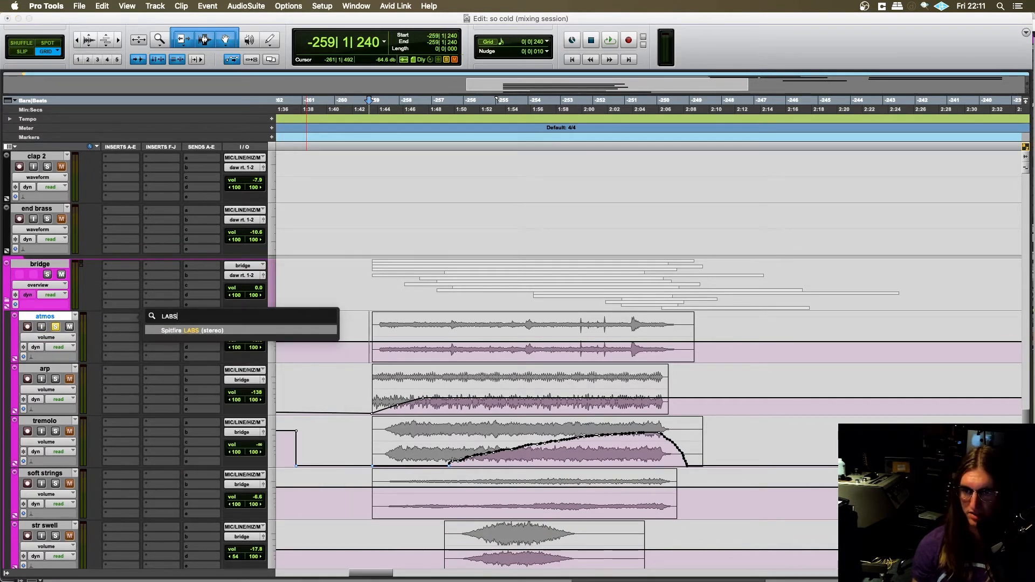
left_click(197, 330)
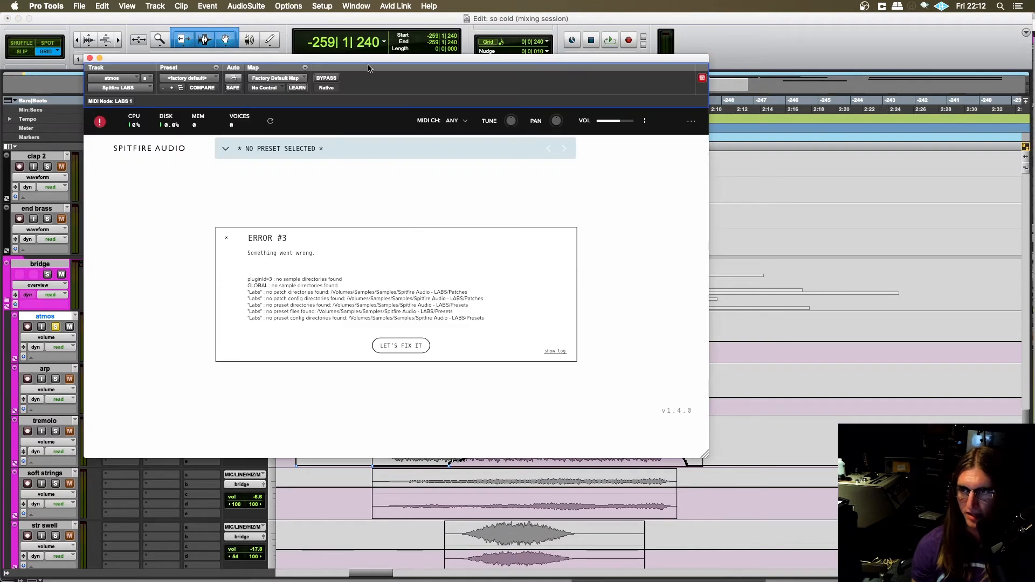
- Dismiss the LABS error message, look through the plug-in's preset browser and close the plug-in window
left_click_drag(369, 69, 571, 83)
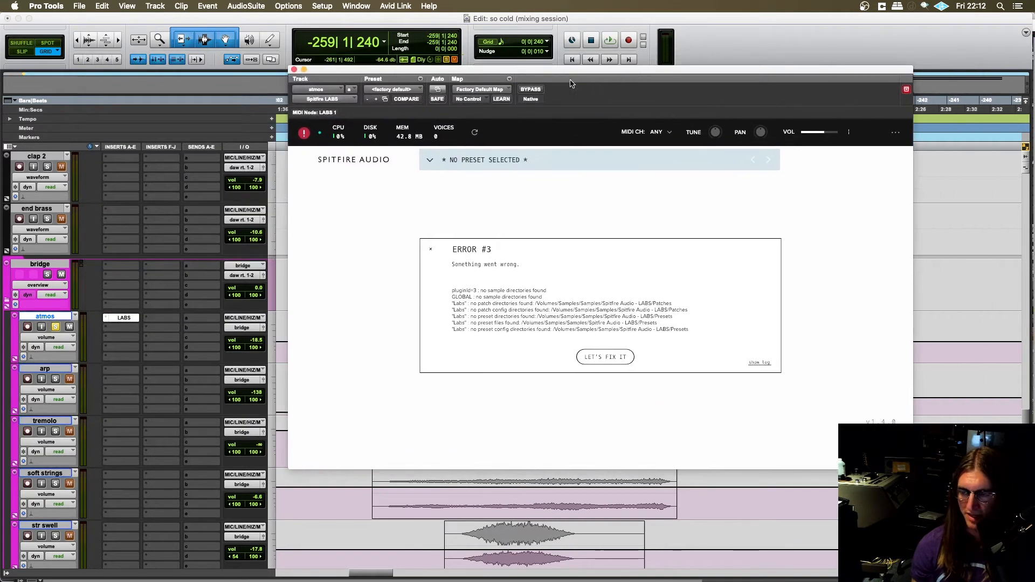
left_click(430, 251)
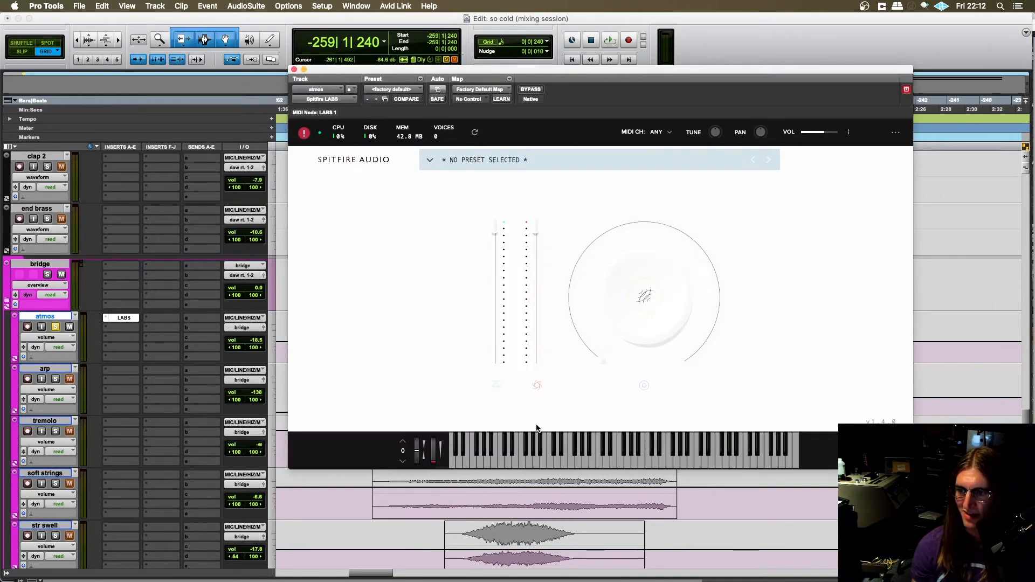
left_click(431, 163)
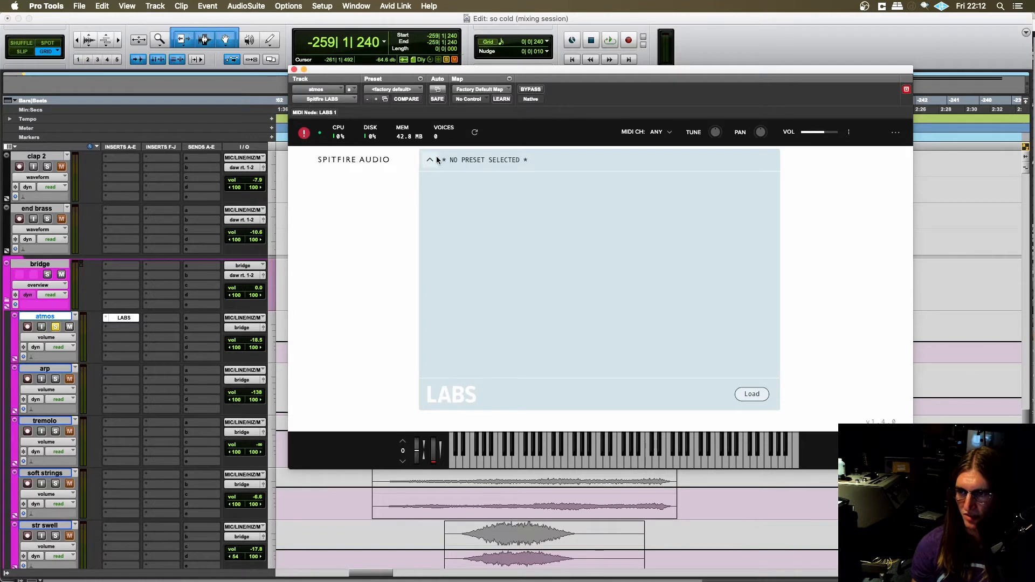
left_click(504, 157)
left_click(505, 157)
left_click(431, 158)
left_click(430, 159)
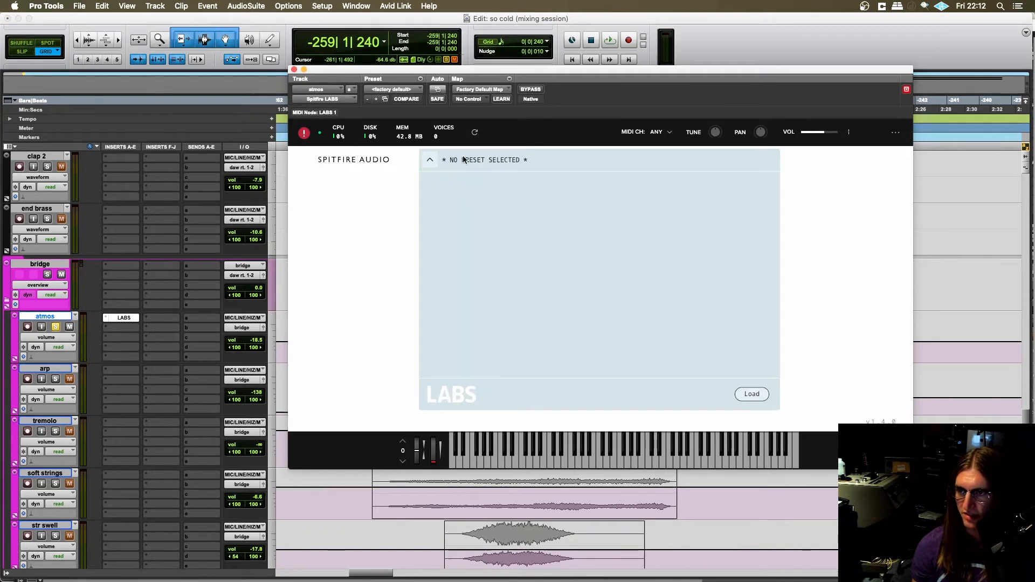
left_click(467, 159)
left_click(466, 160)
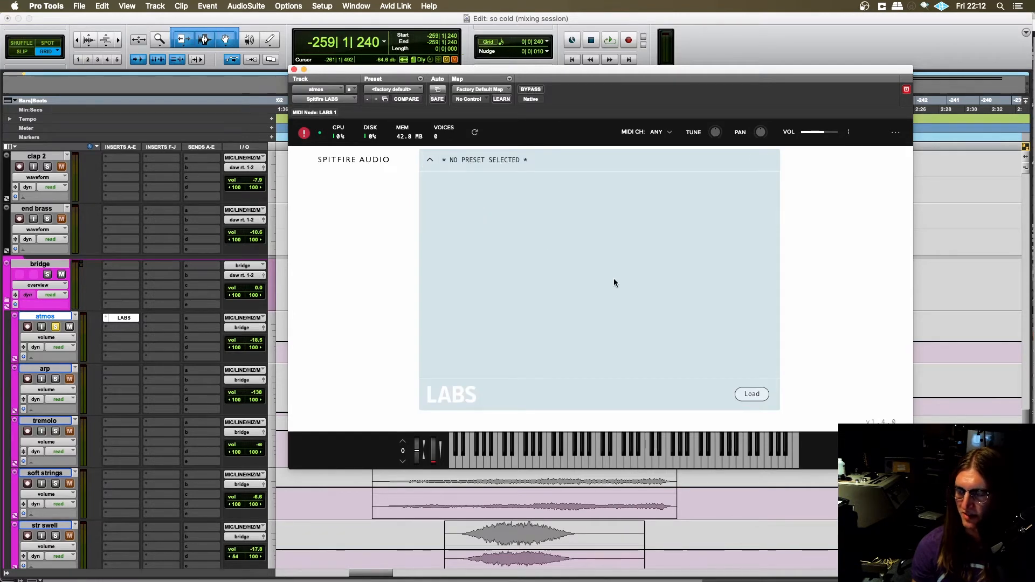
left_click(294, 70)
- Switch the solo from the atmos track to the arp track, with the edit cursor at -260|4|720
scroll(328, 297, "down", 2)
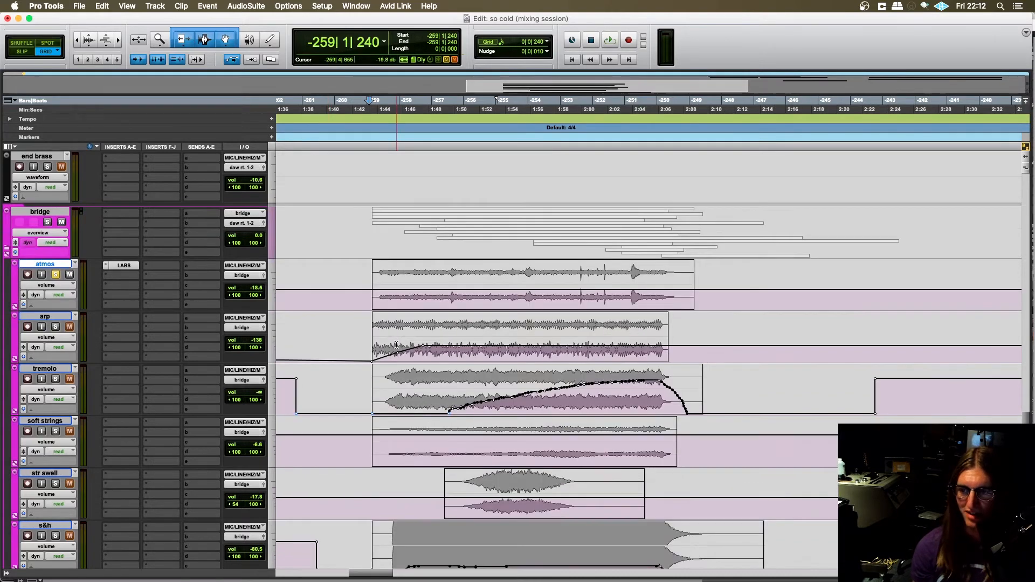
scroll(361, 411, "up", 4)
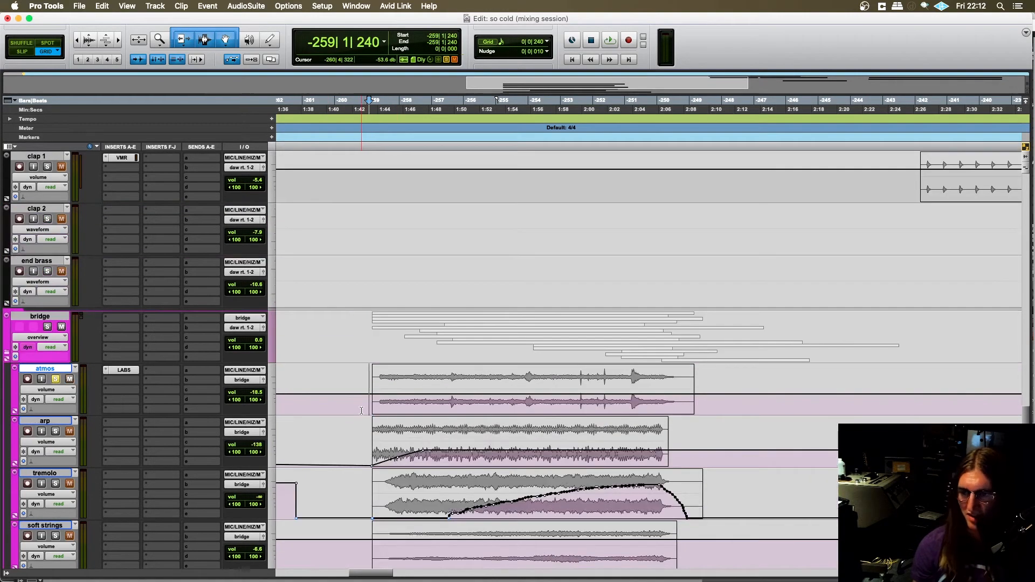
left_click(364, 401)
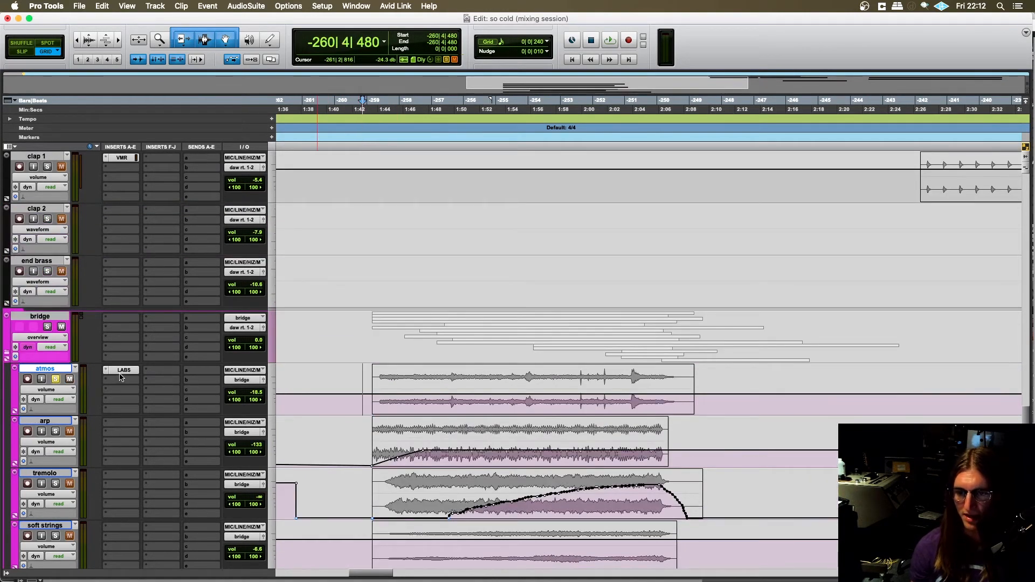
left_click(382, 386)
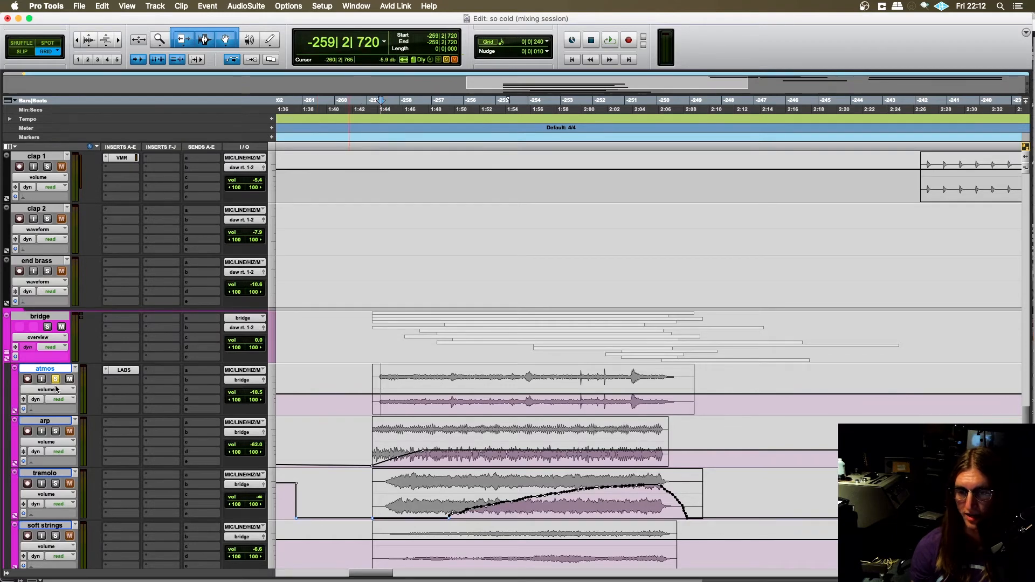
key("space")
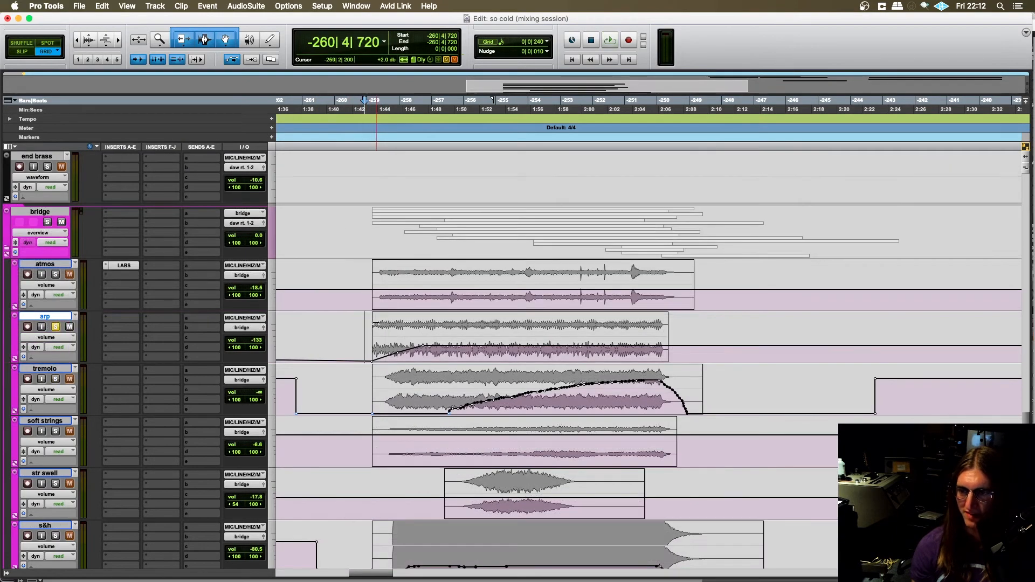
- Play the soloed arp from -259|1|240, stop the playback and solo the tremolo track as well
left_click(369, 329)
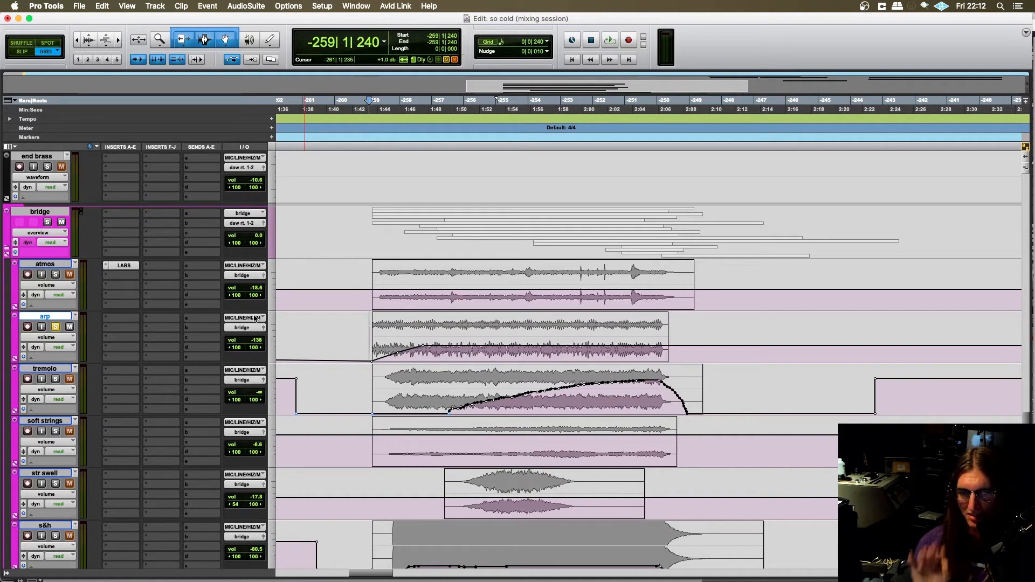
key("space")
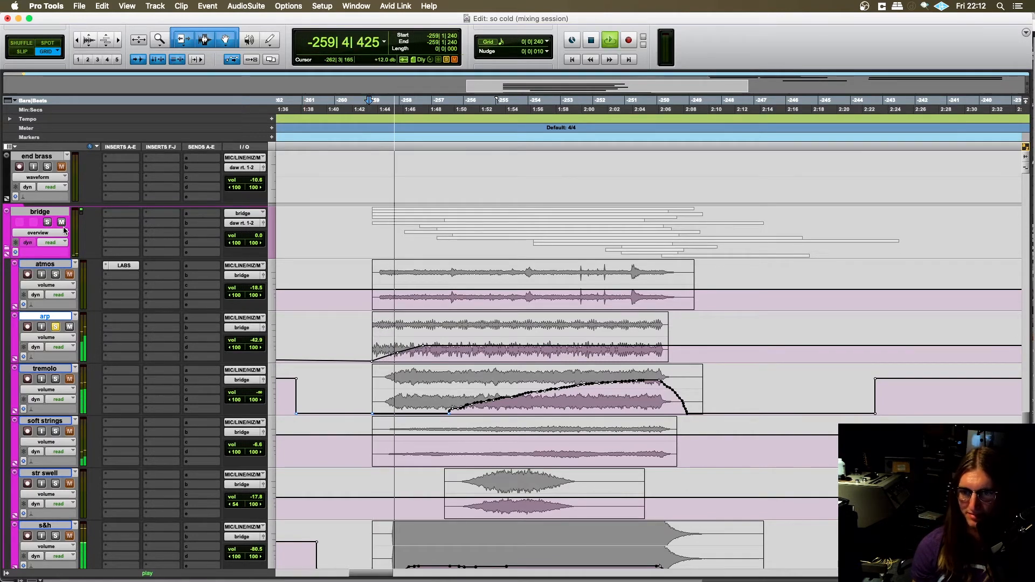
scroll(356, 305, "down", 2)
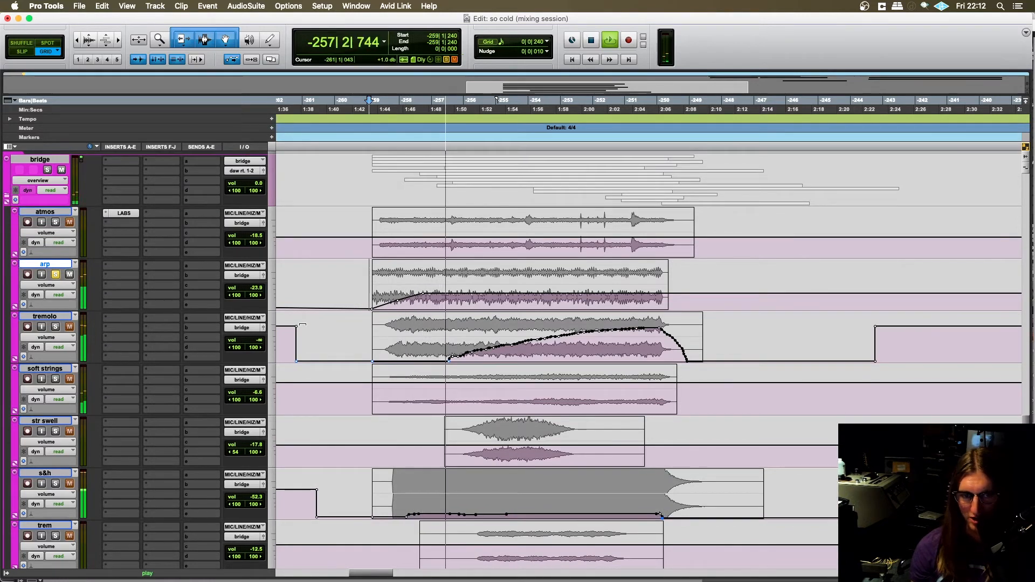
key("space")
left_click(54, 326)
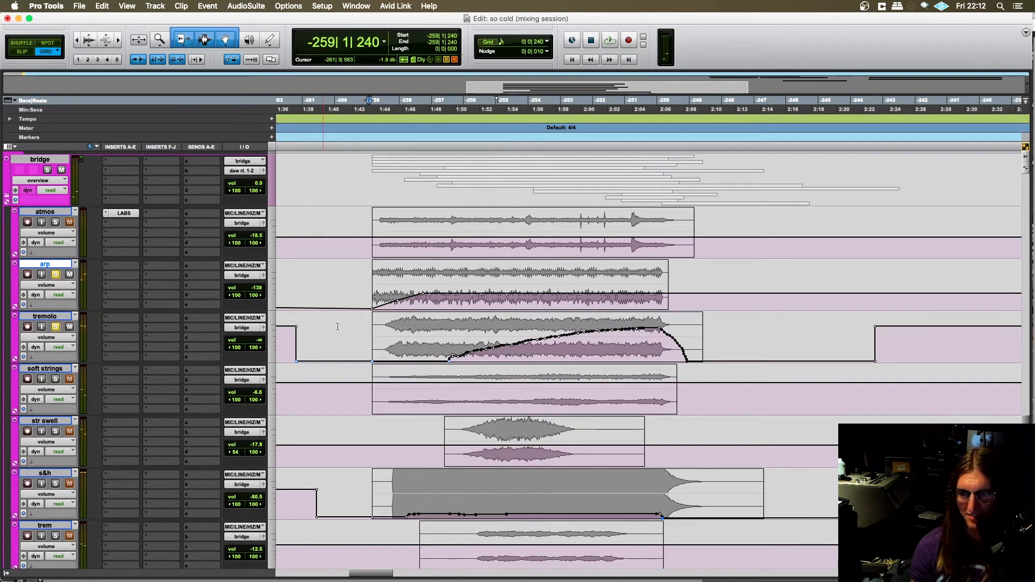
- Set the edit cursor at -259|1|480, remove the arp from the solo, and solo soft strings, str swell and trem alongside tremolo
left_click(372, 332)
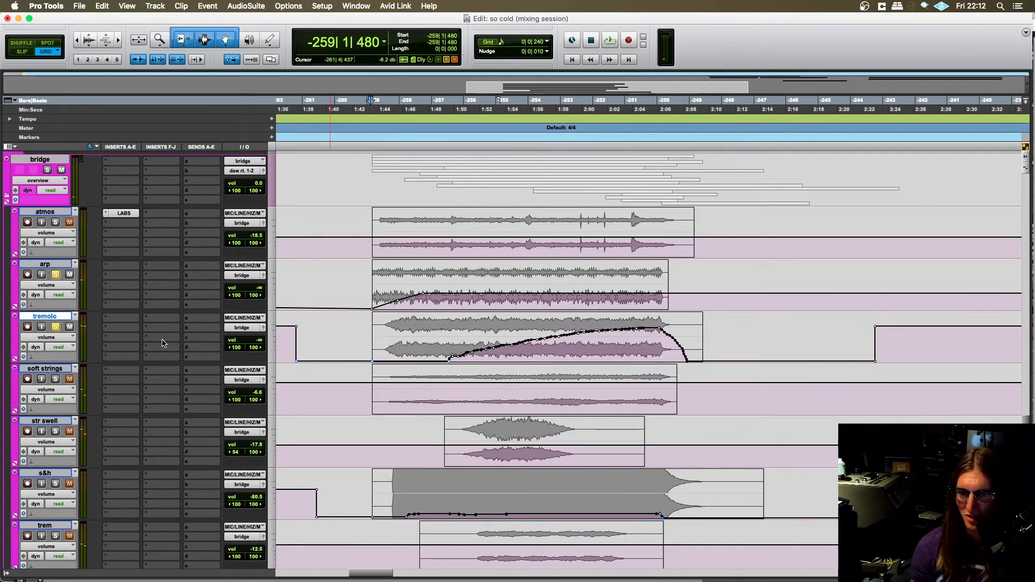
scroll(56, 275, "down", 4)
left_click(56, 272)
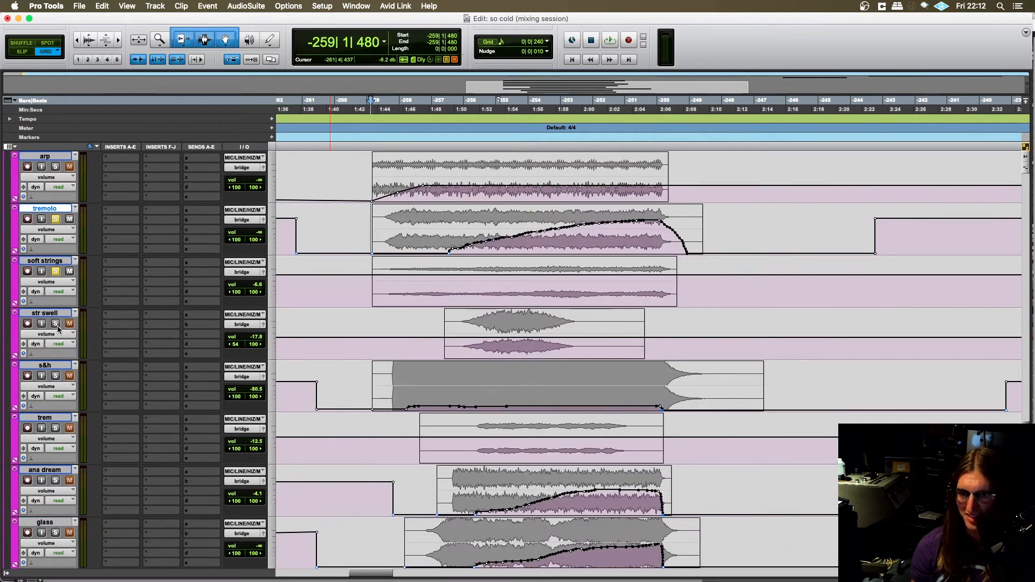
left_click(56, 324)
scroll(57, 329, "down", 4)
left_click(56, 324)
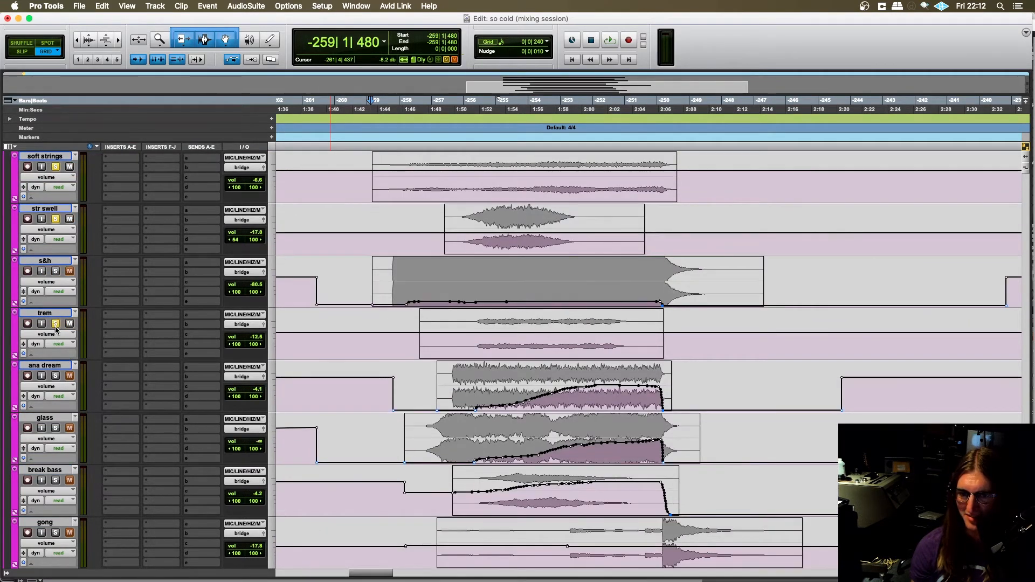
scroll(62, 334, "down", 4)
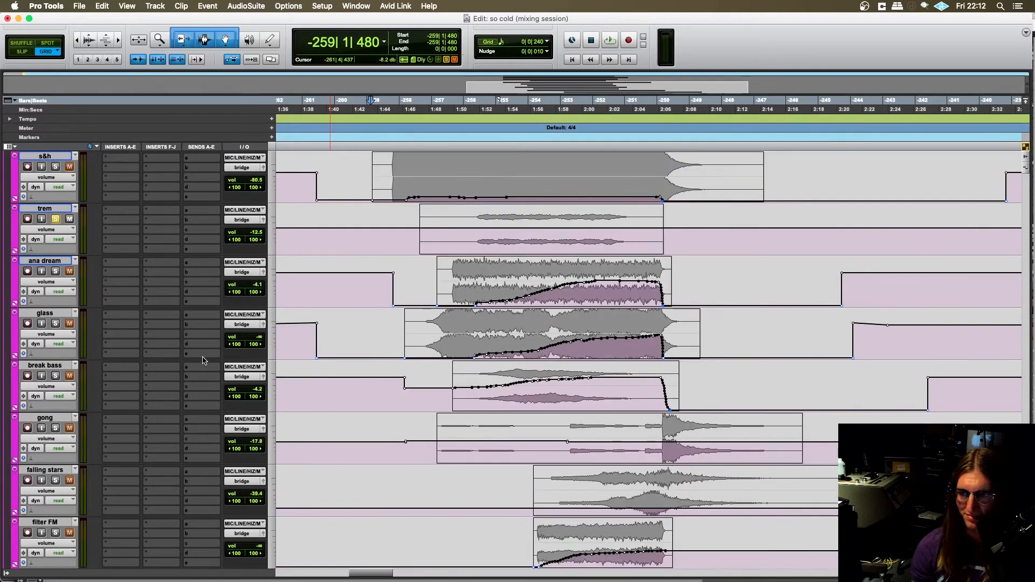
- Play the soloed string tracks from -259|1|480, look over the bridge tracks' volume automation meanwhile, and stop the playback
key("space")
scroll(204, 360, "up", 12)
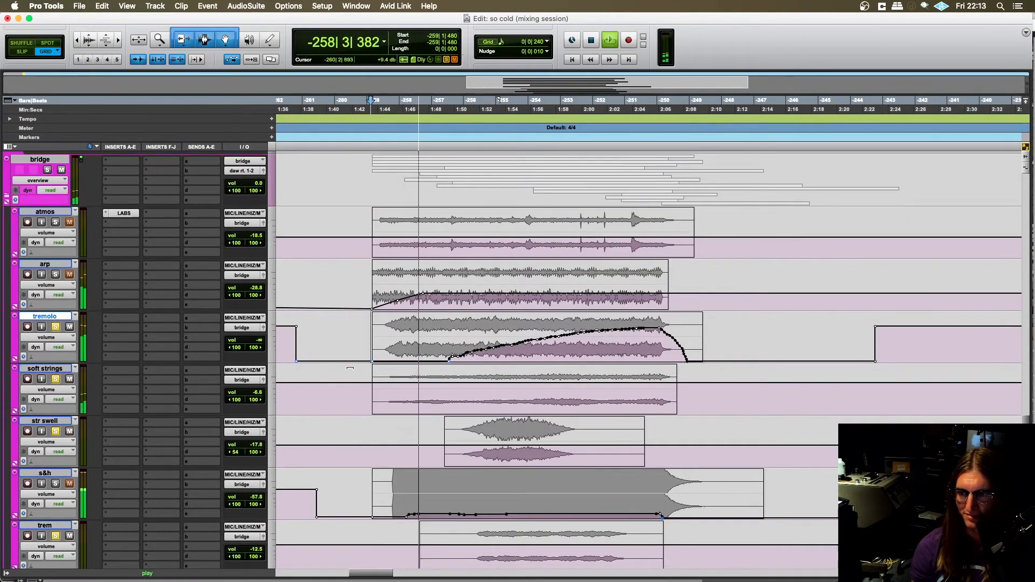
scroll(322, 335, "down", 2)
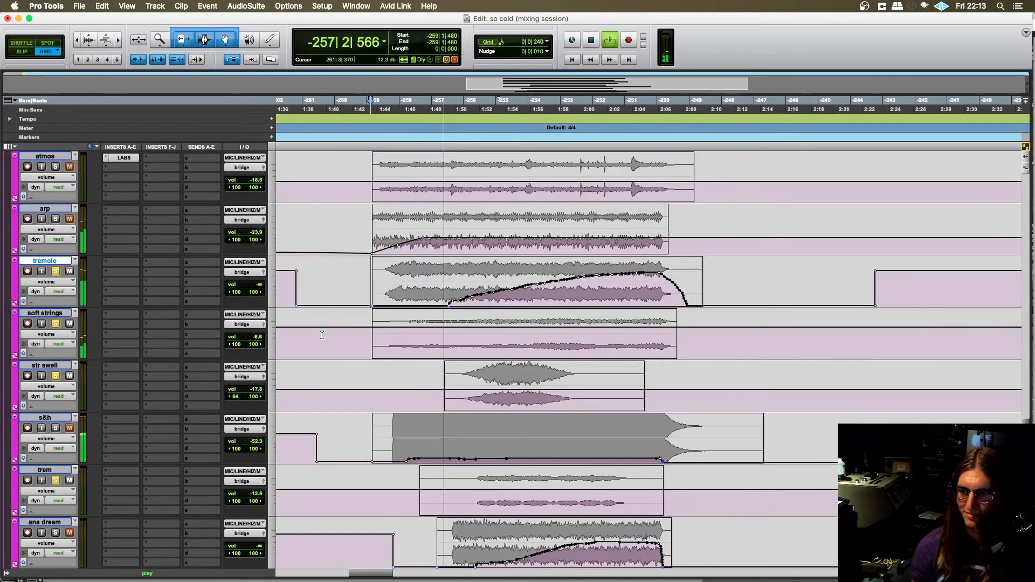
scroll(323, 336, "down", 3)
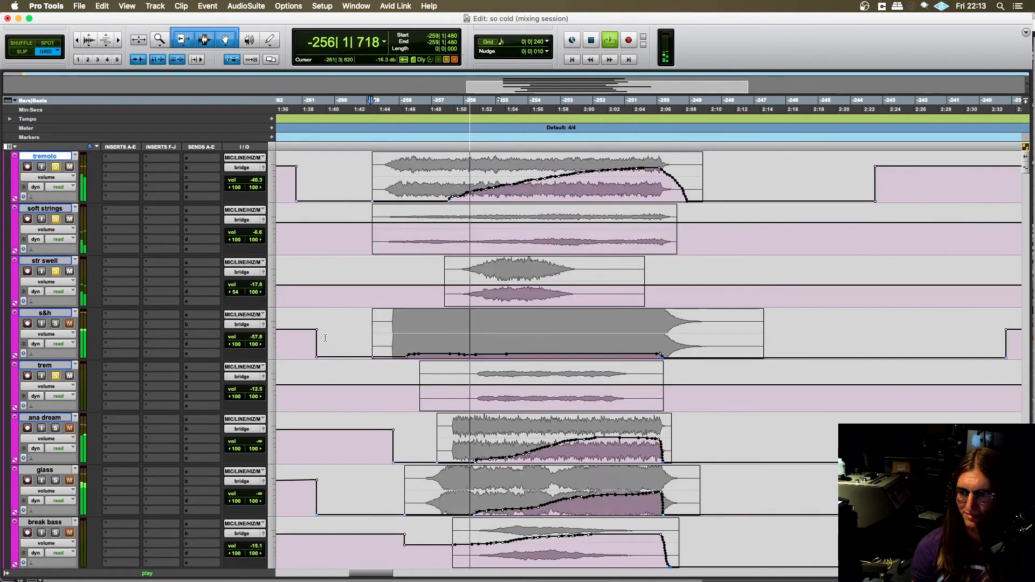
scroll(325, 339, "down", 1)
scroll(327, 339, "down", 1)
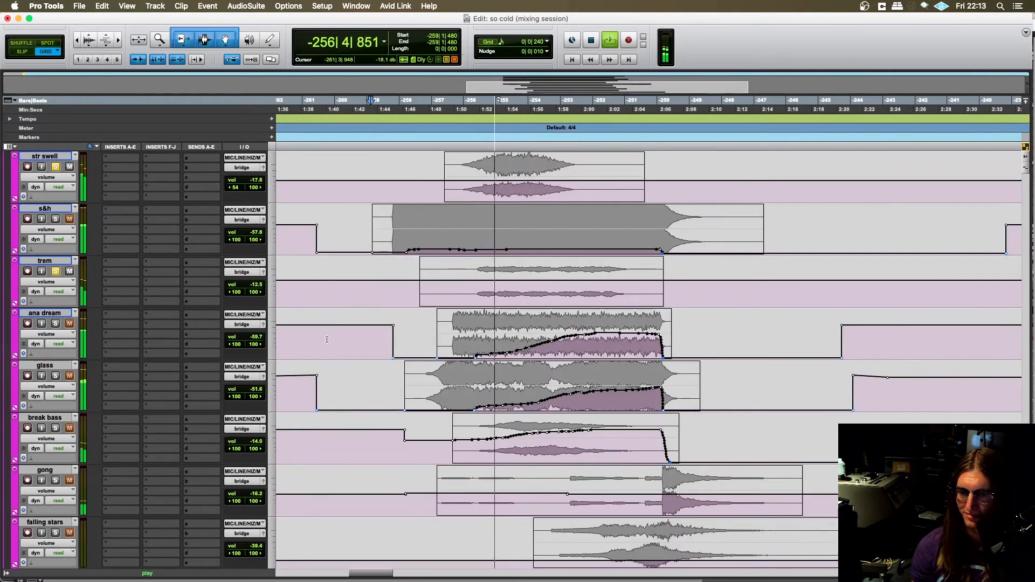
scroll(326, 340, "down", 2)
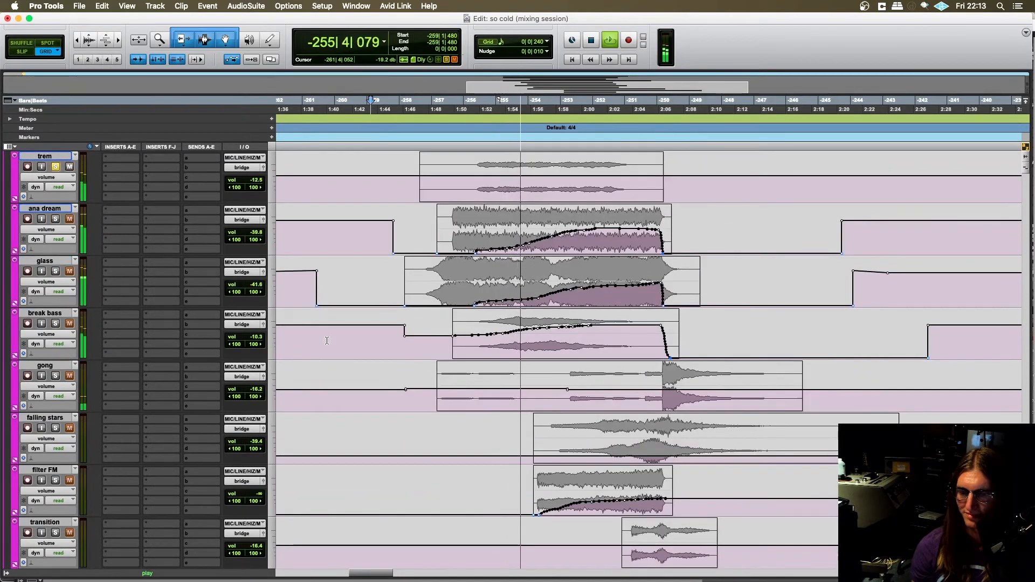
scroll(326, 340, "up", 4)
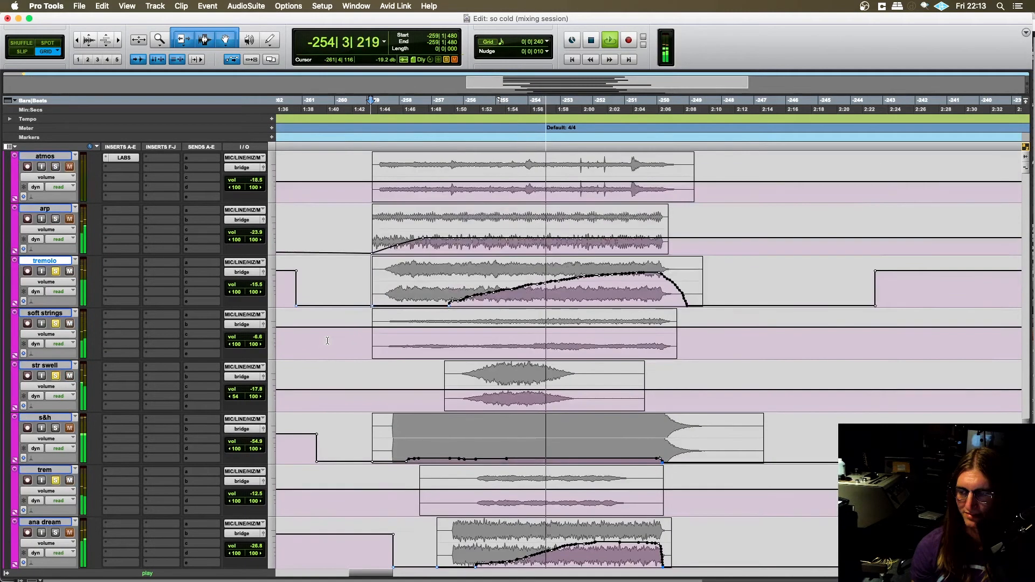
scroll(331, 340, "up", 2)
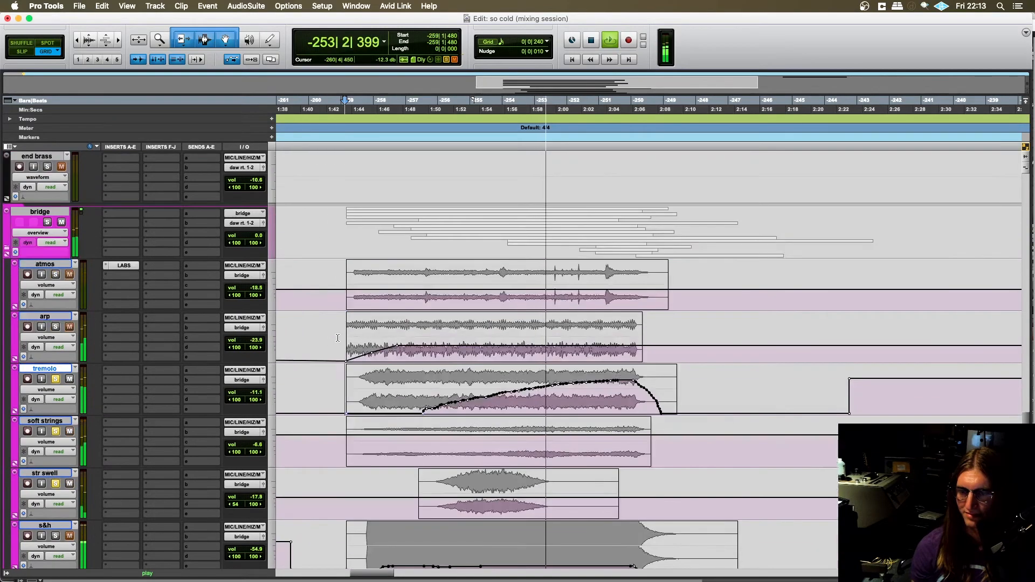
scroll(337, 338, "up", 1)
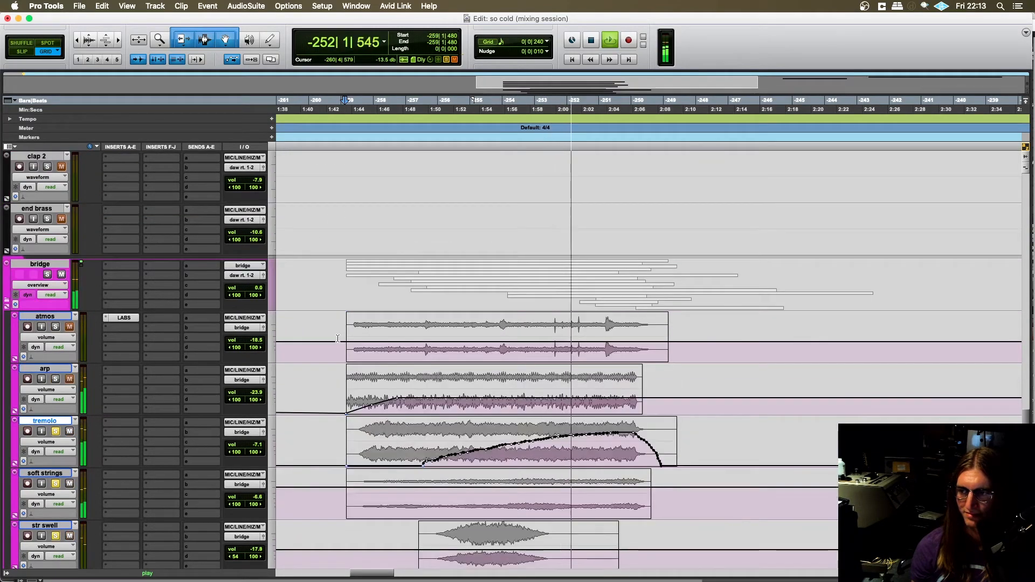
scroll(336, 337, "down", 2)
key("space")
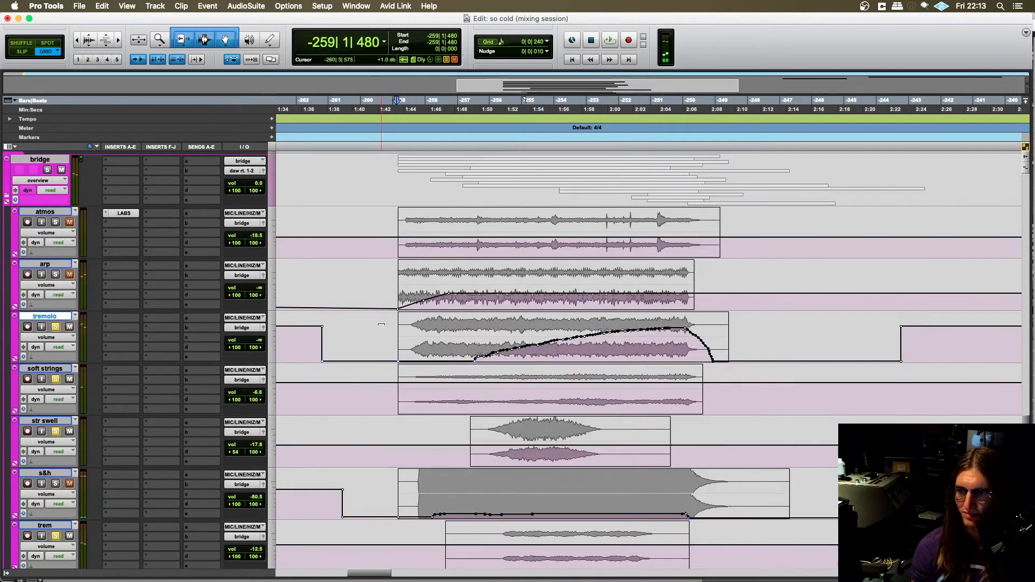
- Move the edit cursor back to -260|4|480 and take the soft strings track out of solo
left_click(393, 336)
scroll(353, 312, "down", 1)
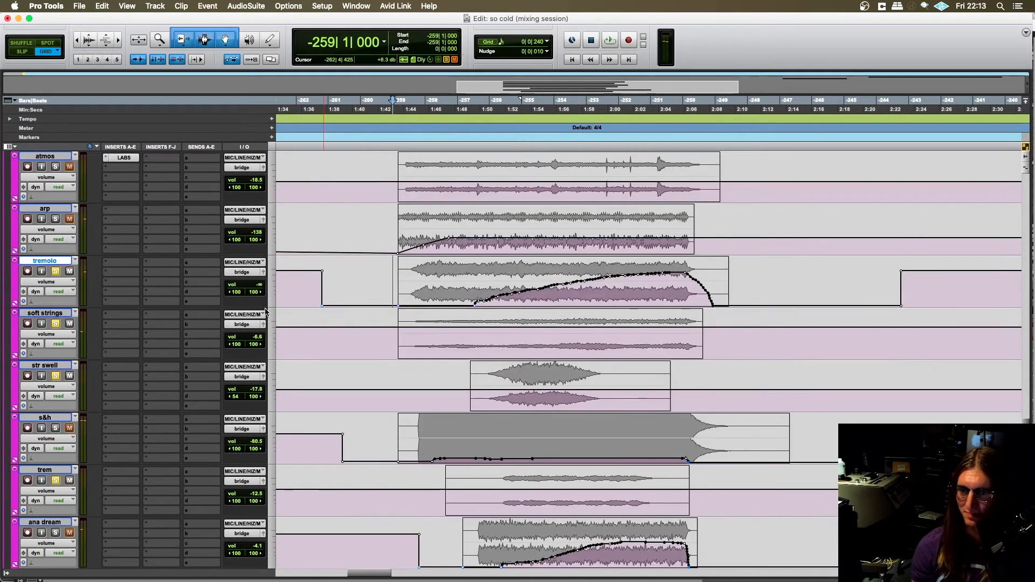
left_click(388, 275)
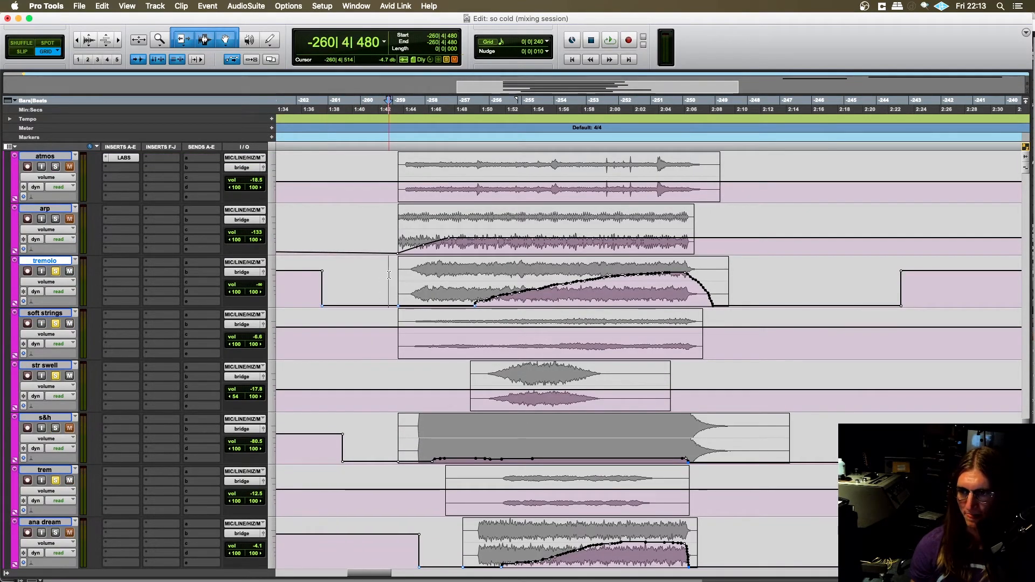
left_click(57, 325)
- Search the plug-ins for "bb" and insert BBC Symphony Orchestra (stereo) in the tremolo track's first insert slot
left_click(123, 265)
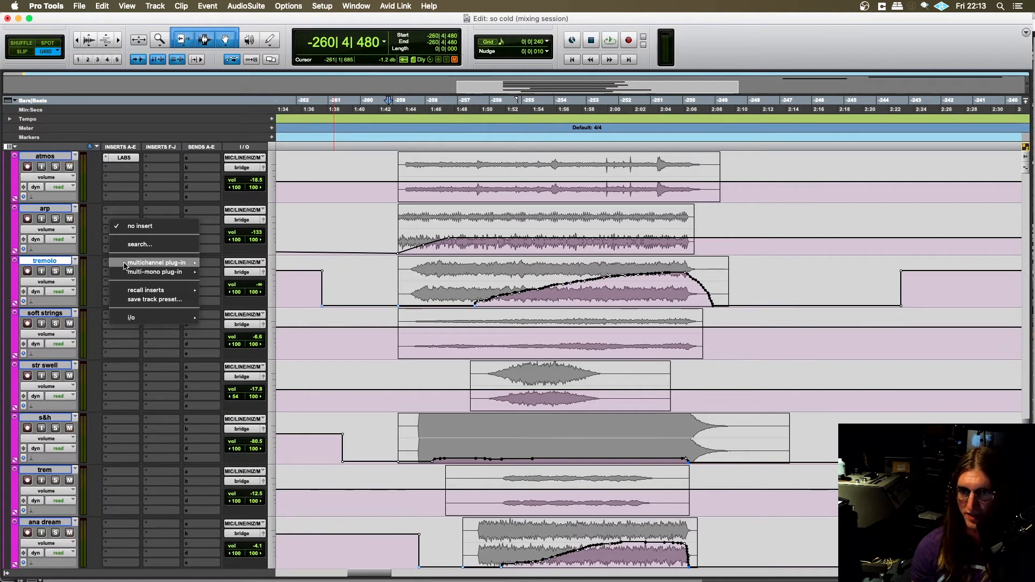
mouse_move(136, 265)
left_click(139, 244)
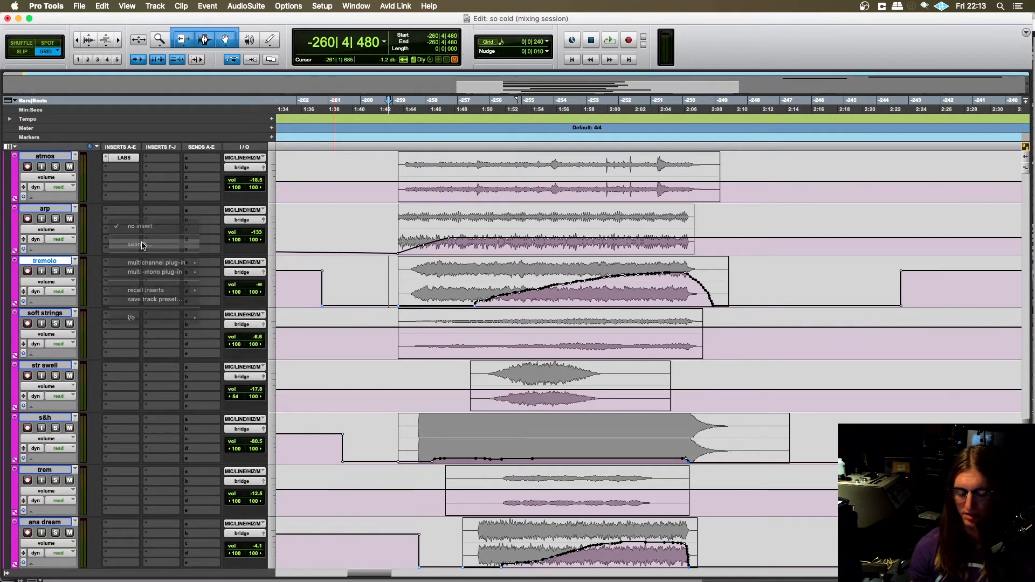
type("spitf")
key("BackSpace")
key("BackSpace")
key("BackSpace")
key("BackSpace")
key("BackSpace")
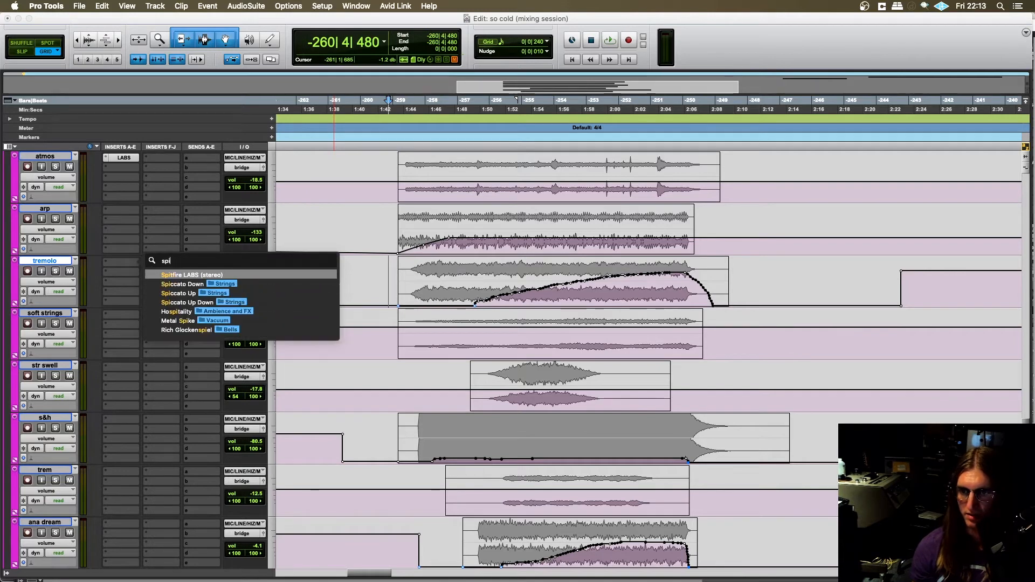
type("bb")
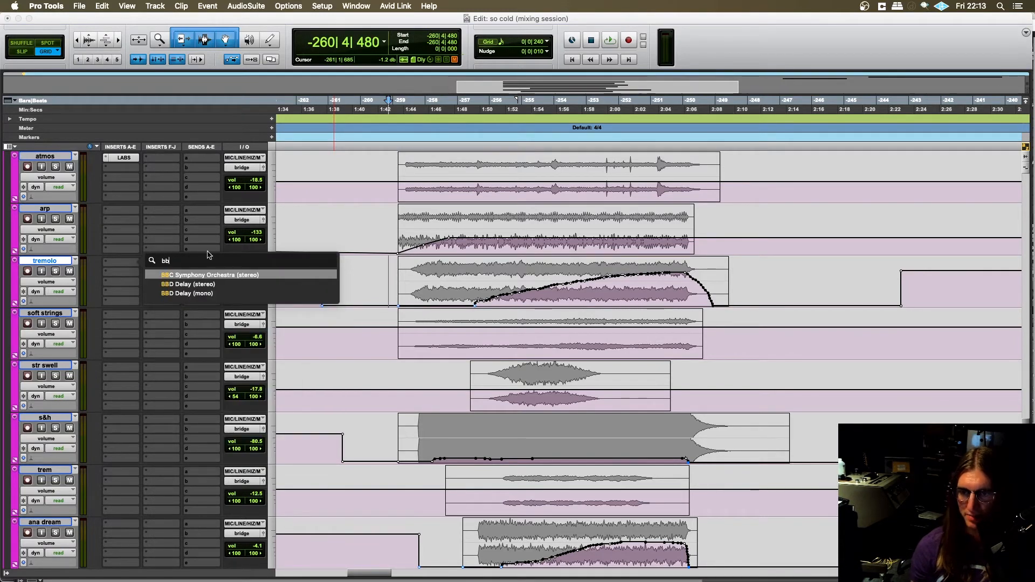
left_click(214, 278)
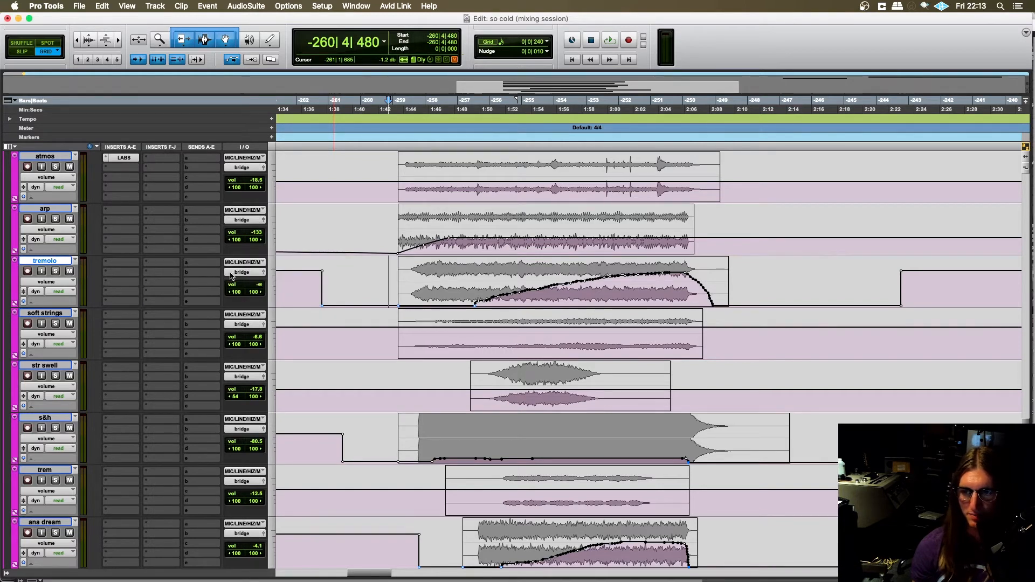
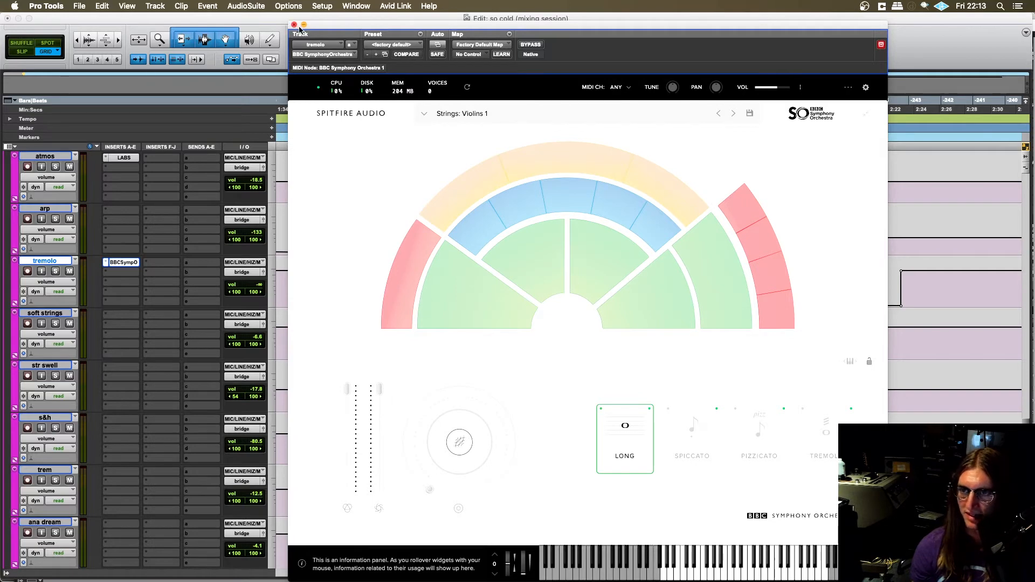
- Close the BBC Symphony Orchestra window and set the edit cursor at -260|4|240 on the soft strings track
left_click_drag(336, 27, 259, 4)
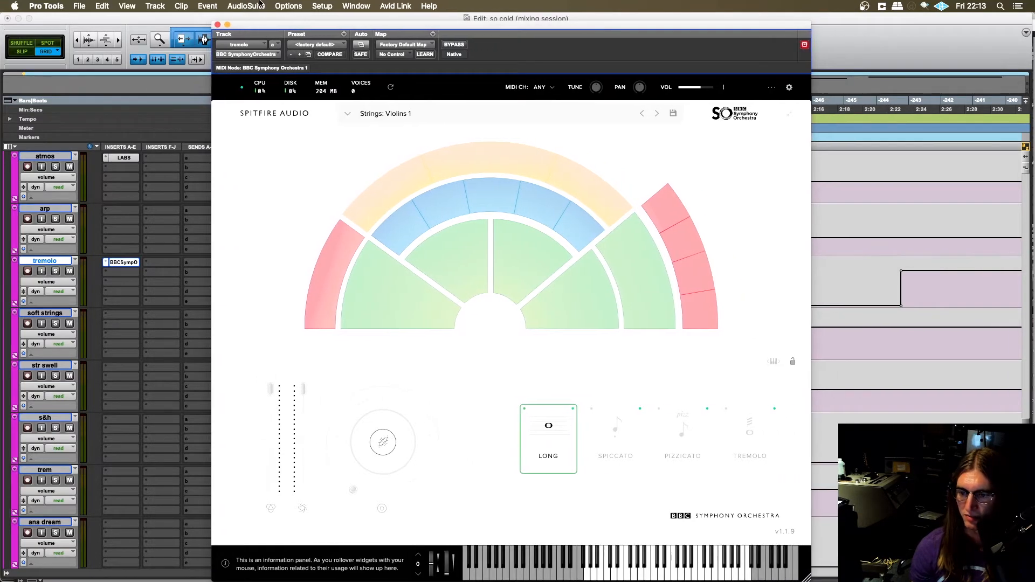
left_click(217, 25)
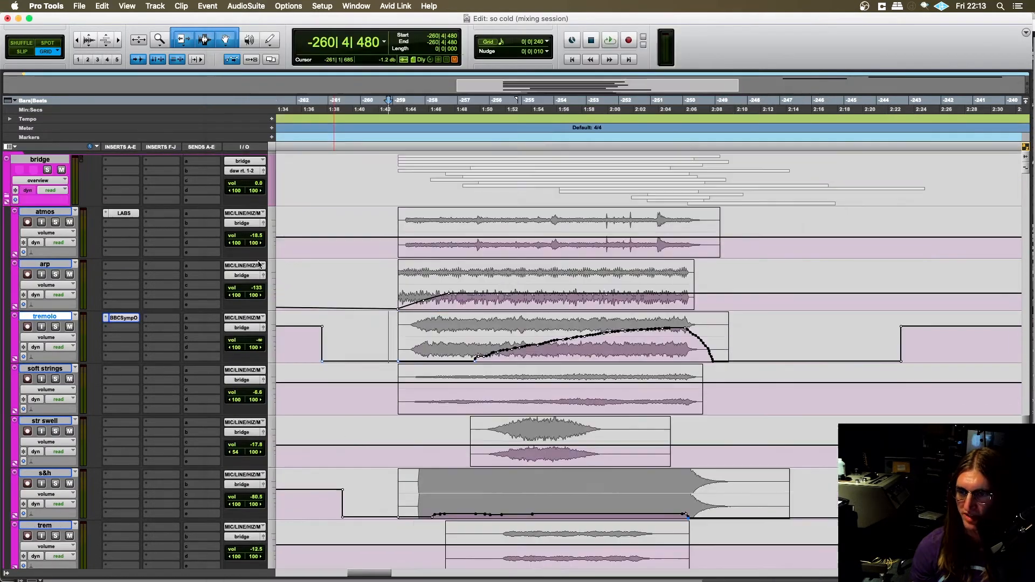
left_click(387, 380)
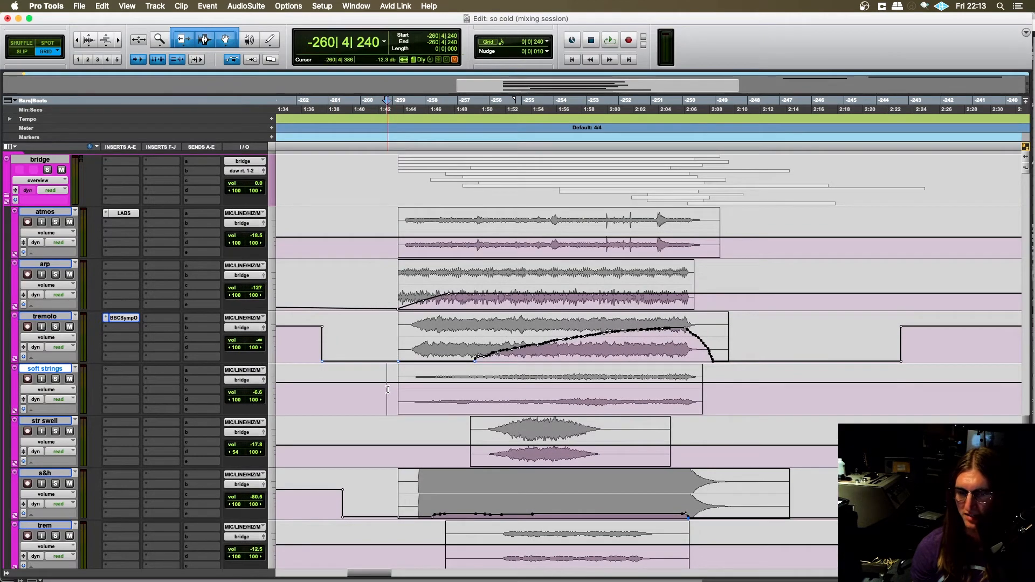
scroll(377, 388, "up", 2)
scroll(379, 355, "down", 2)
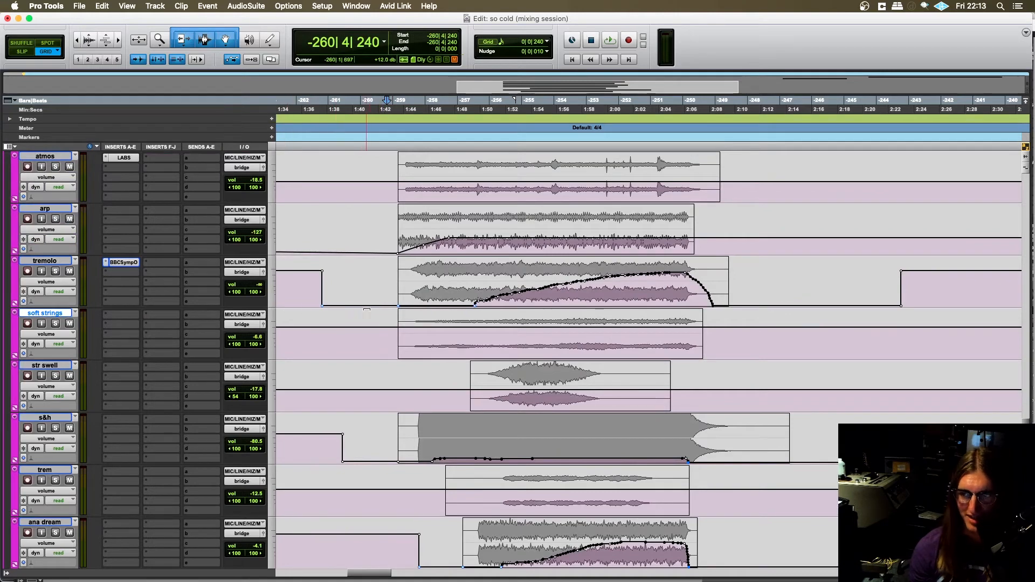
scroll(370, 313, "up", 1)
scroll(373, 315, "down", 1)
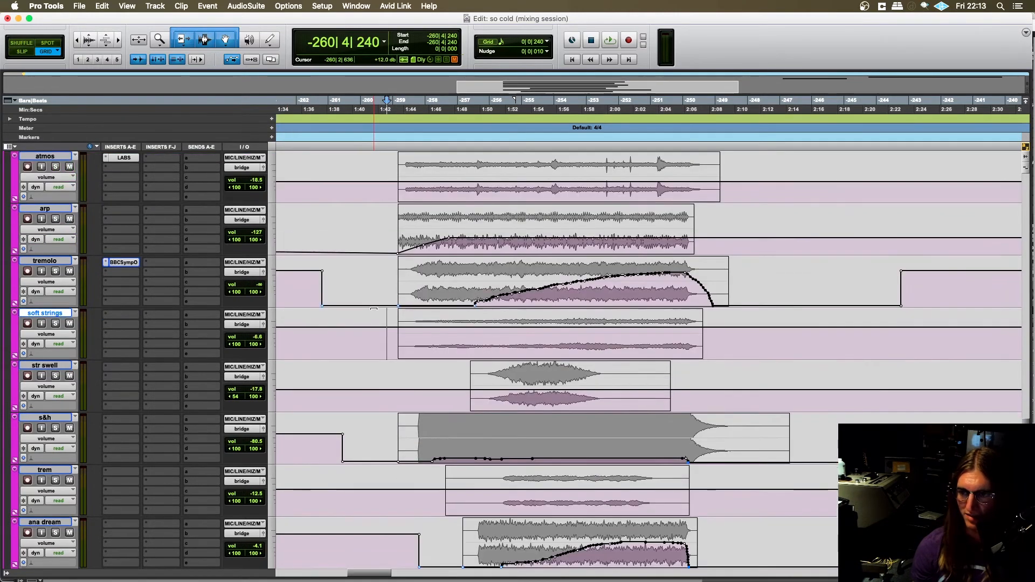
- Remove BBC Symphony Orchestra from the tremolo track's first insert slot
left_click(106, 263)
left_click(123, 227)
left_click(106, 263)
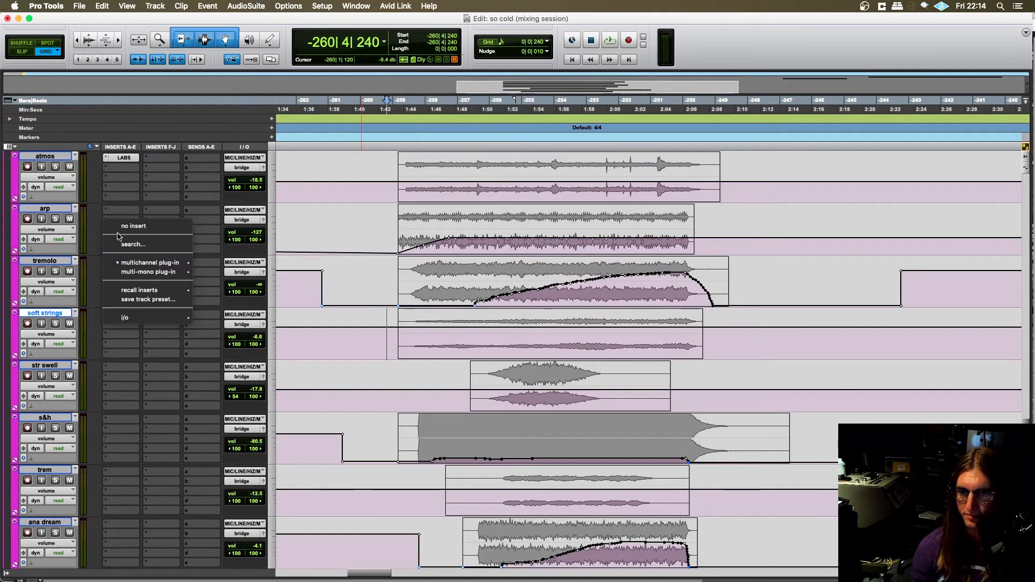
left_click(127, 227)
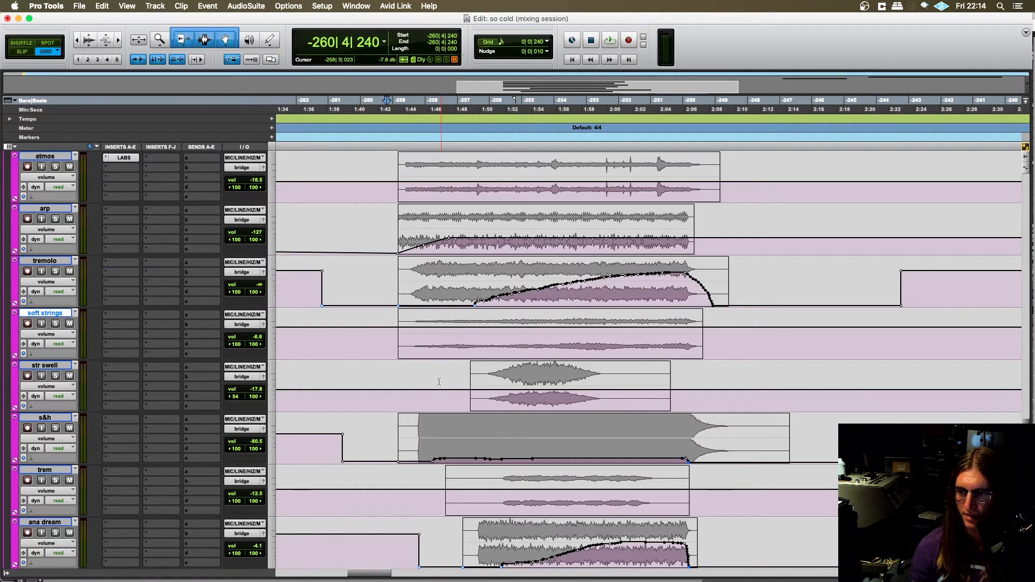
- Set the edit cursor at -260|4|720 on the s&h track and switch the atmos track's solo on and off again
left_click(381, 337)
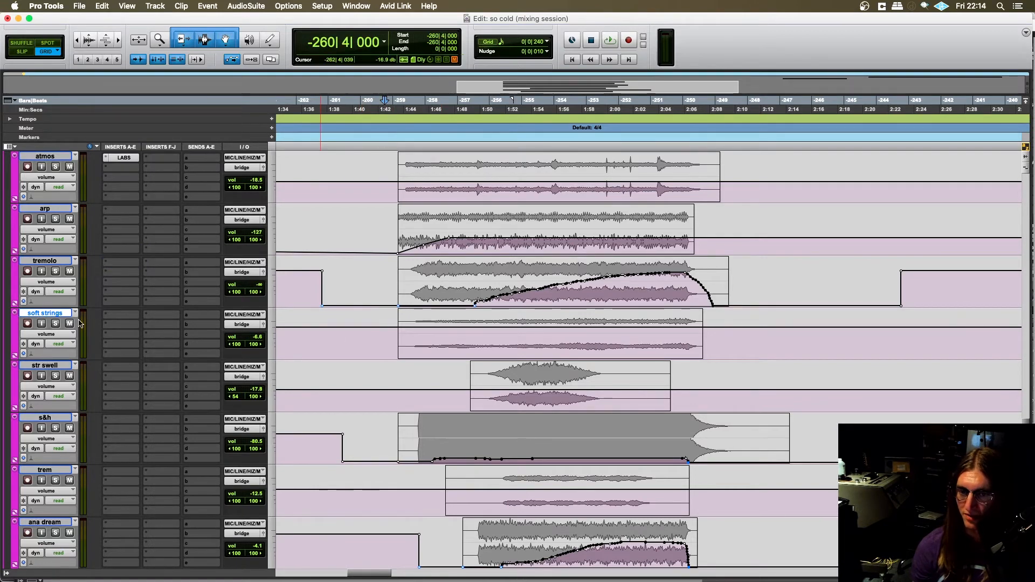
scroll(79, 322, "down", 1)
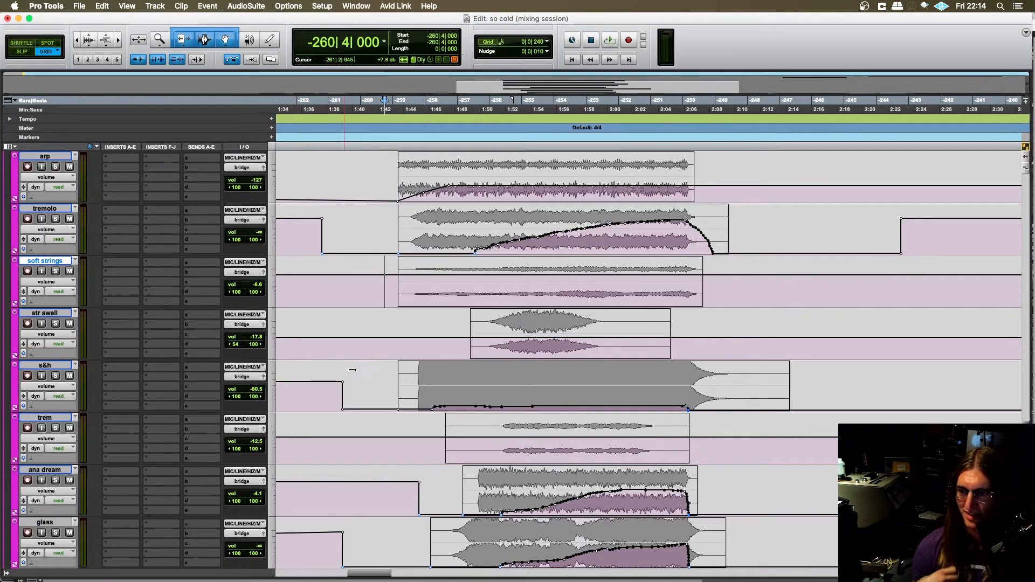
left_click(390, 377)
scroll(391, 378, "up", 3)
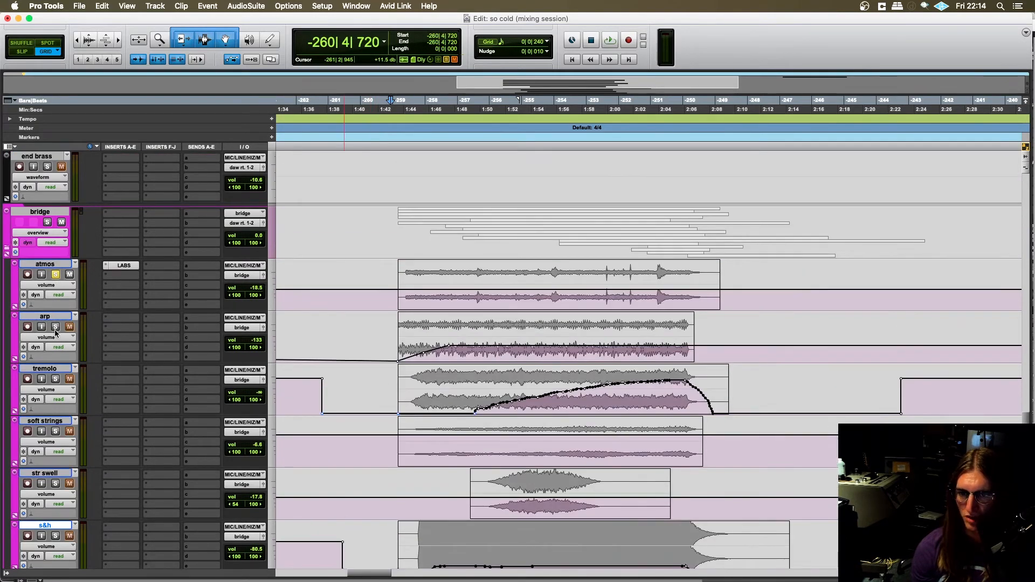
scroll(372, 312, "down", 4)
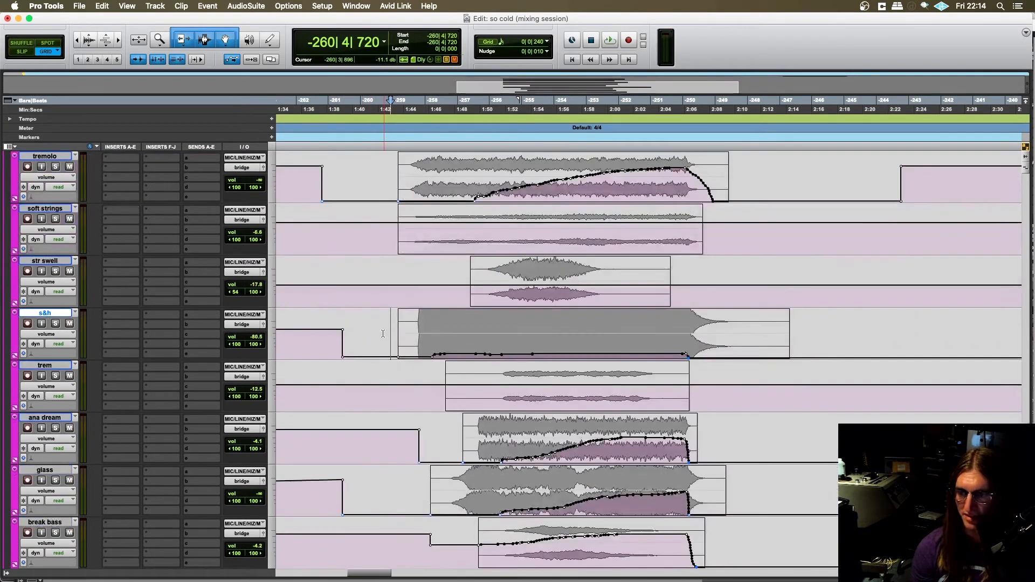
- Set the edit cursor at -258|4|000 on the ana dream track and solo that track
left_click(385, 332)
scroll(385, 333, "down", 2)
left_click(402, 336)
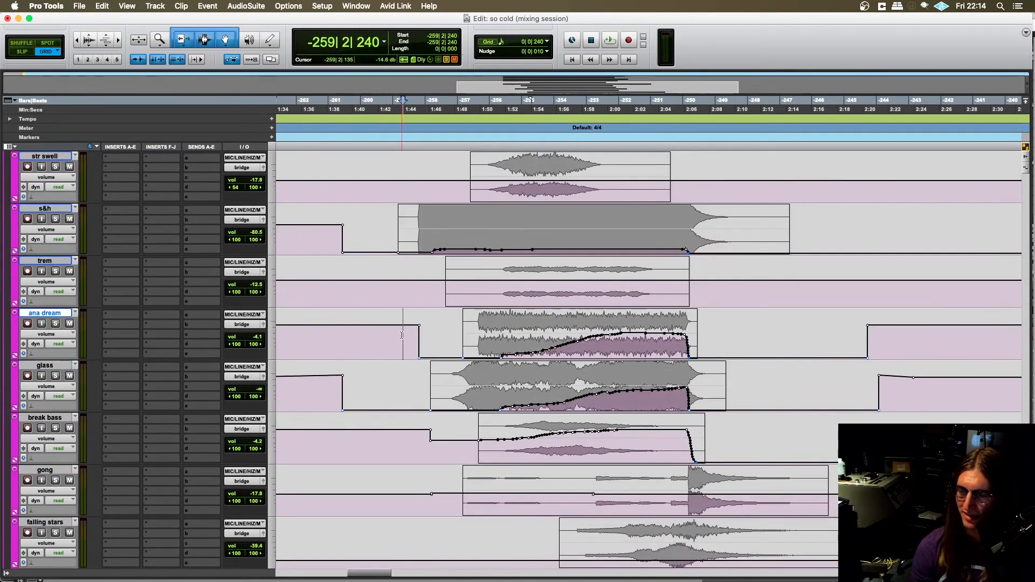
scroll(402, 336, "right", 1)
left_click(423, 337)
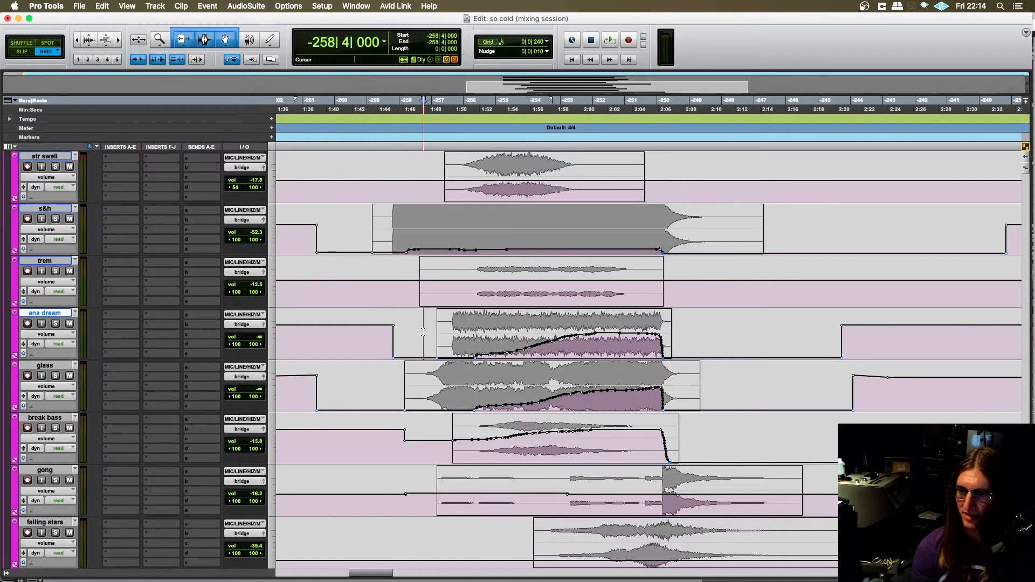
left_click(56, 323)
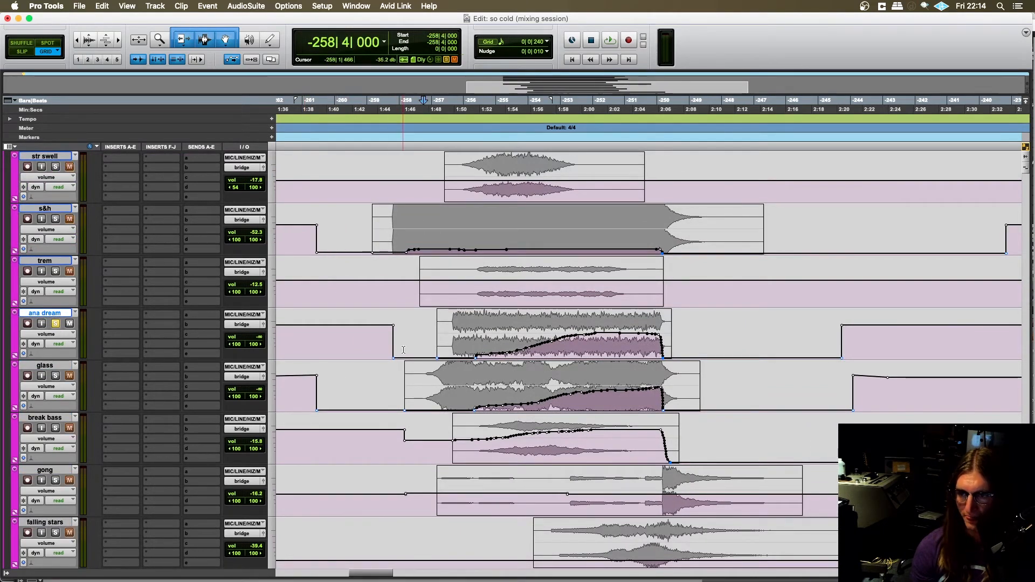
- Move the edit cursor to -258|4|480, just ahead of the ana dream clip
left_click(386, 337)
left_click(410, 336)
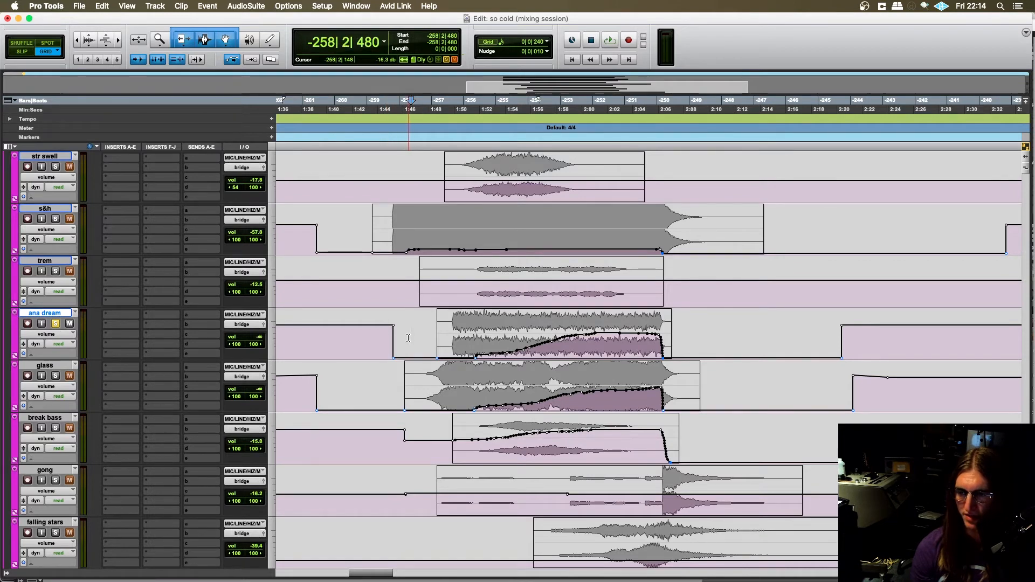
scroll(408, 338, "right", 2)
left_click(369, 333)
scroll(369, 332, "right", 1)
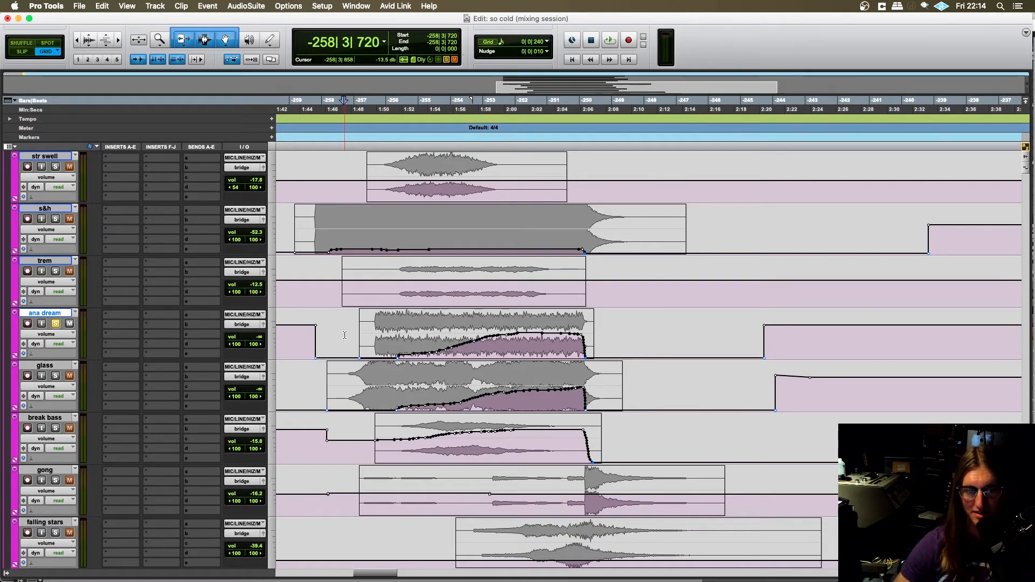
left_click(351, 326)
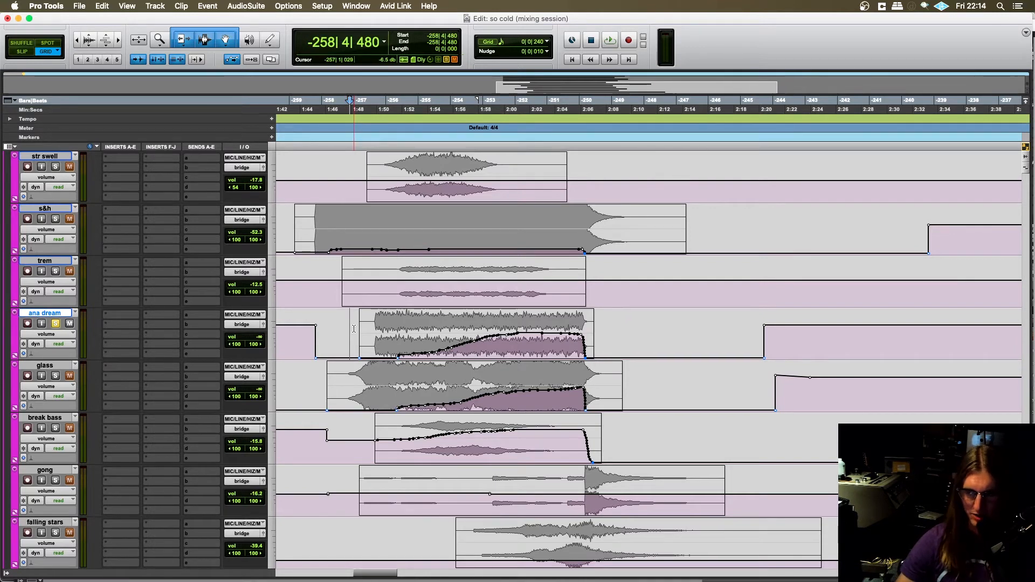
- Play the soloed ana dream track from -258|4|480, look over the bridge tracks' volume automation meanwhile, and stop the playback
key("space")
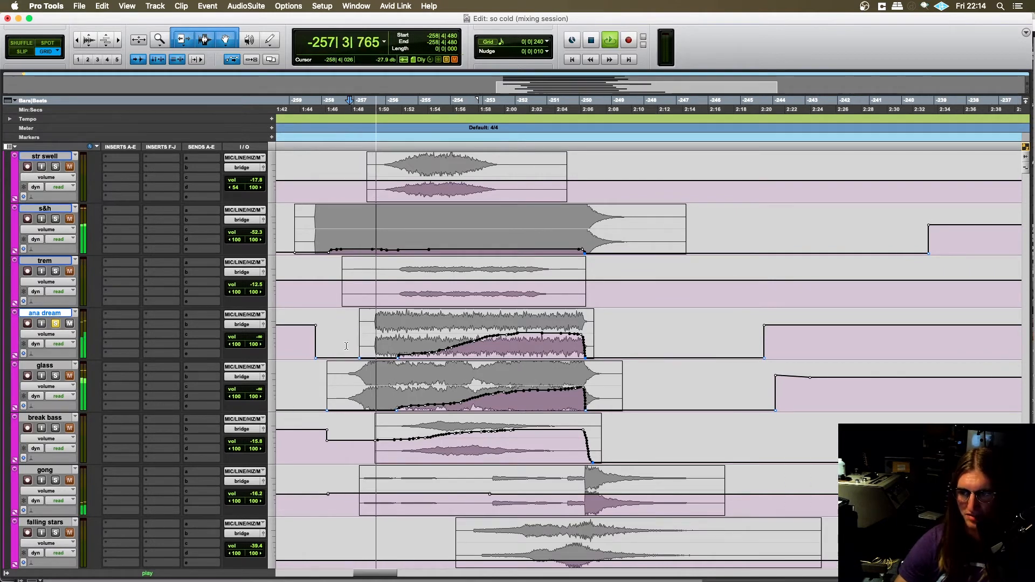
scroll(345, 347, "up", 2)
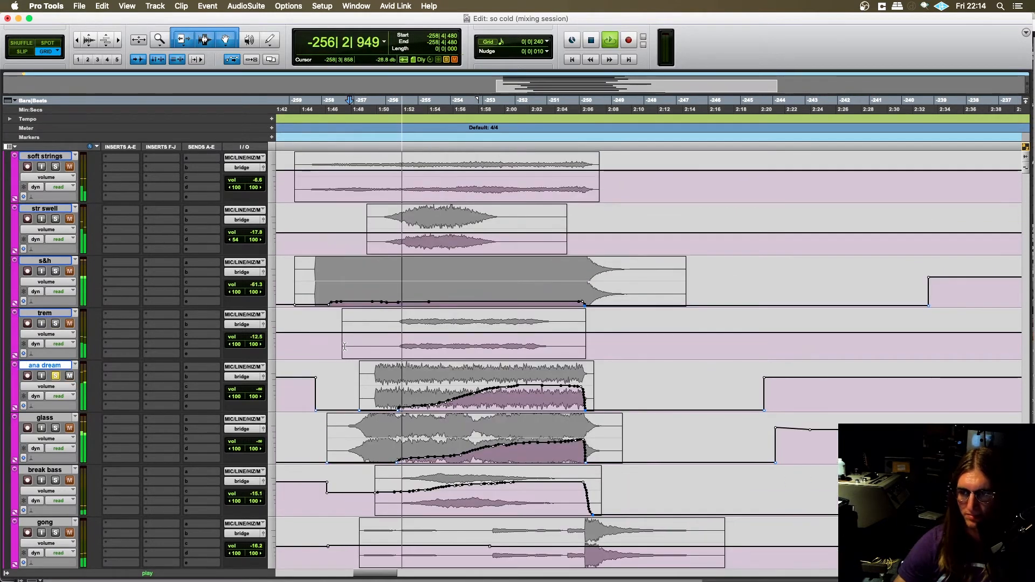
scroll(345, 347, "left", 2)
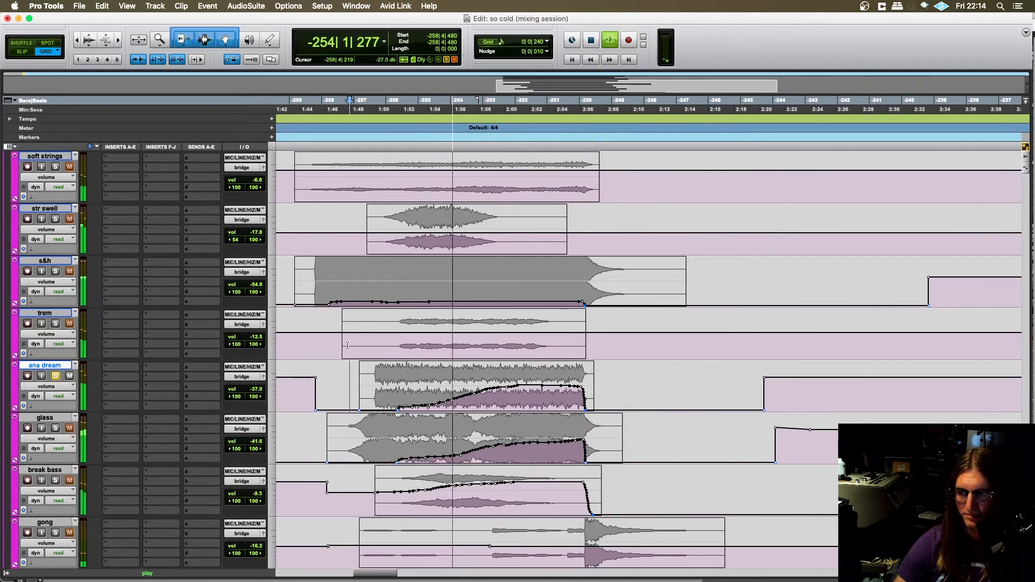
scroll(332, 347, "up", 3)
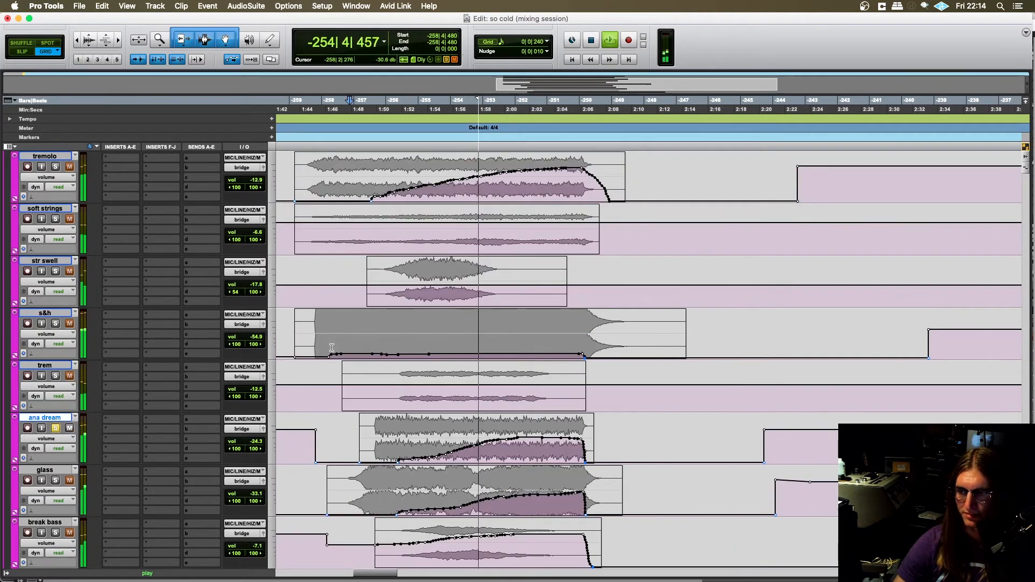
scroll(332, 347, "up", 3)
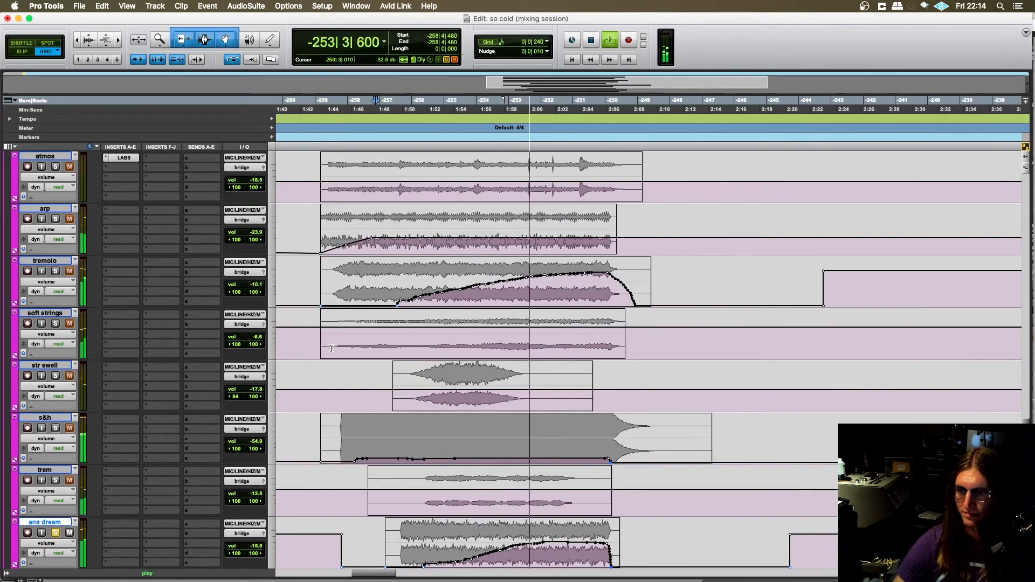
scroll(331, 349, "up", 3)
scroll(331, 349, "down", 6)
scroll(331, 349, "down", 2)
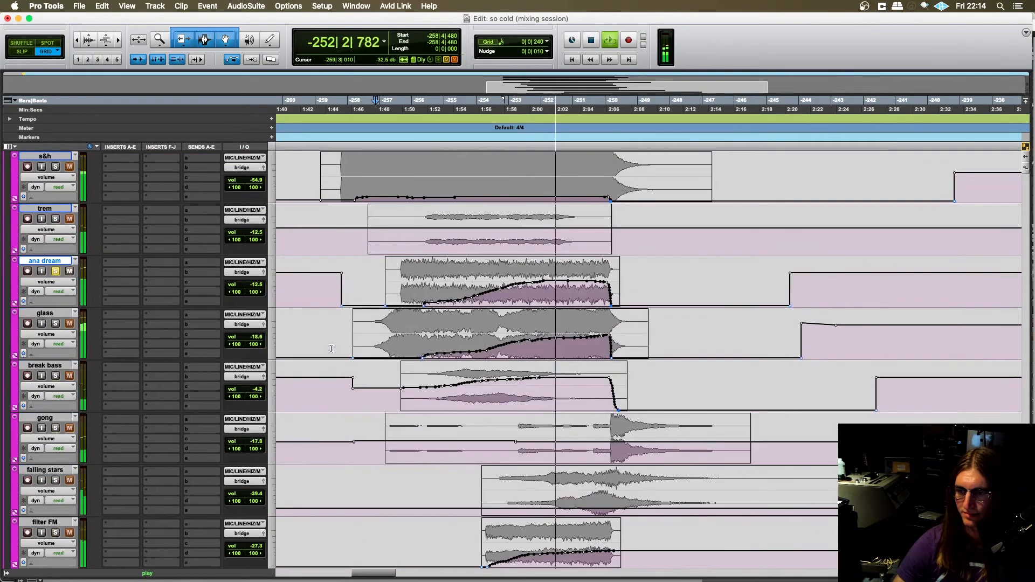
scroll(331, 349, "up", 2)
key("space")
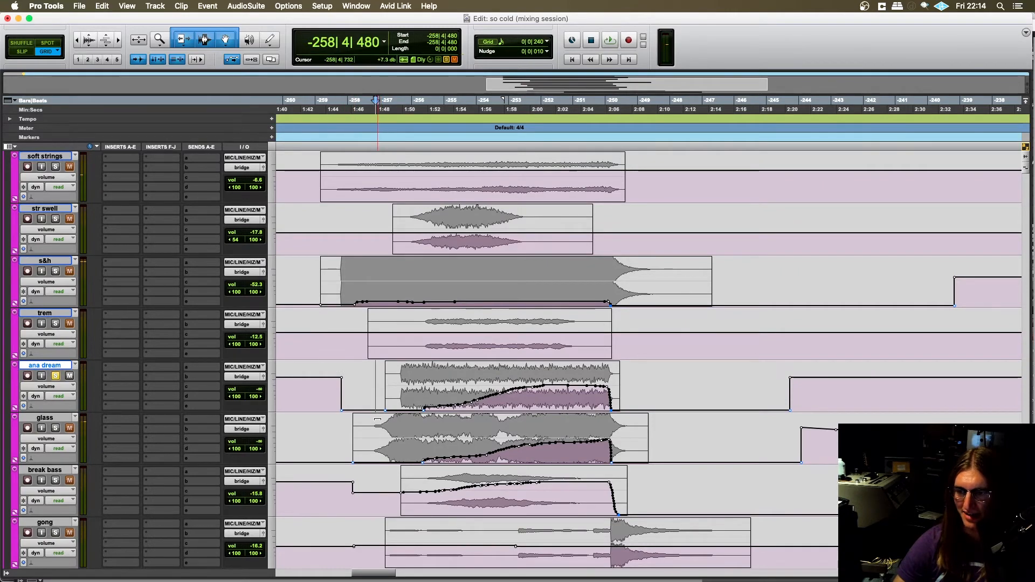
- Set the edit cursor at -258|4|240 on the glass track and look through the bridge tracks from atmos down to reso bird
left_click(373, 427)
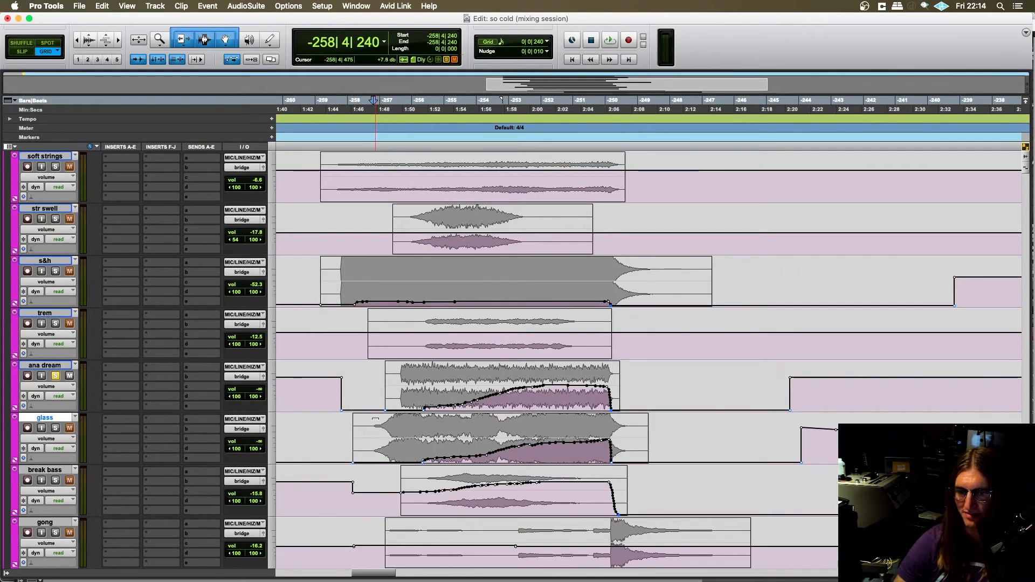
scroll(375, 419, "down", 3)
scroll(376, 411, "up", 2)
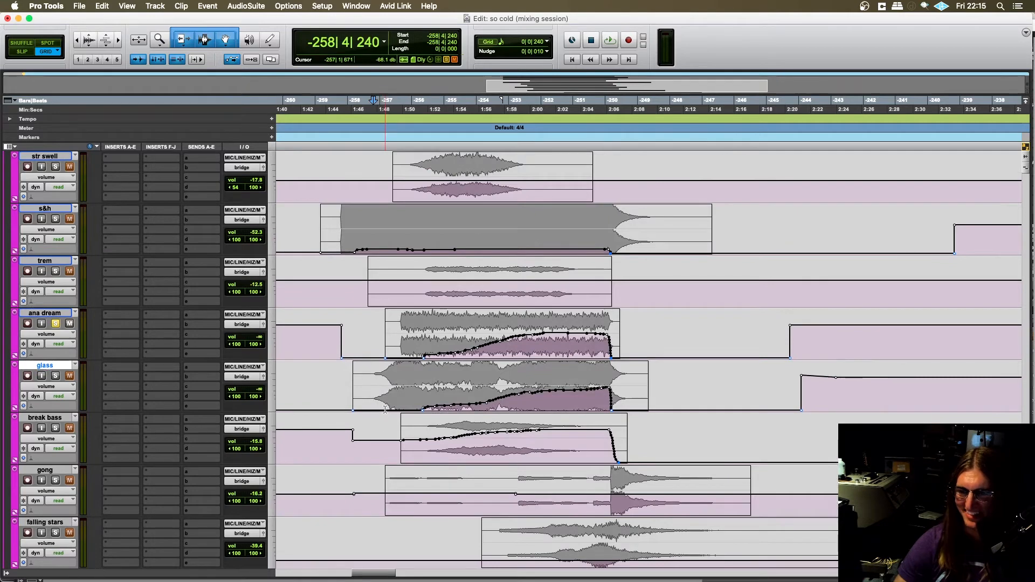
scroll(385, 409, "up", 2)
scroll(384, 407, "down", 2)
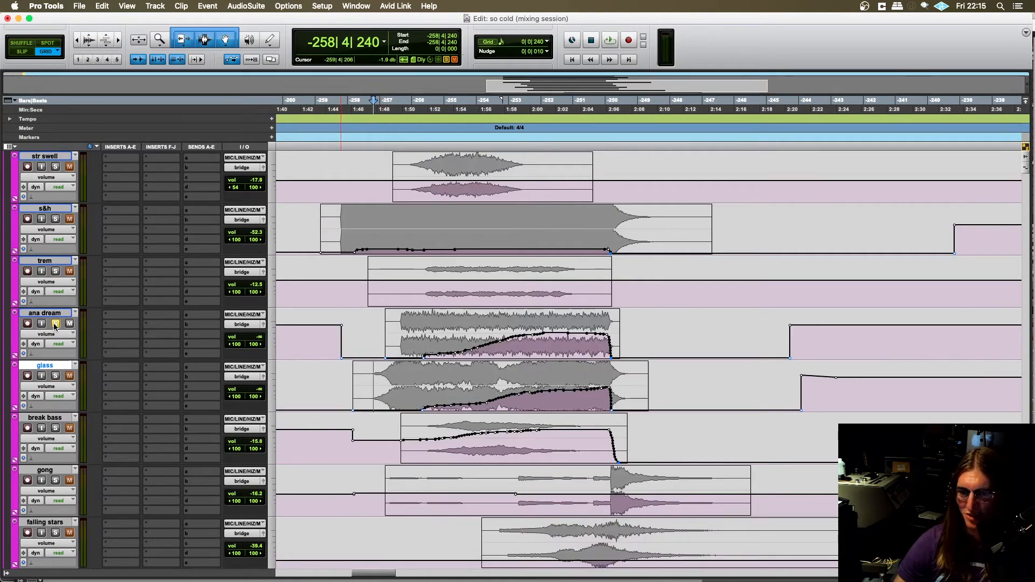
scroll(402, 386, "down", 3)
scroll(410, 412, "down", 10)
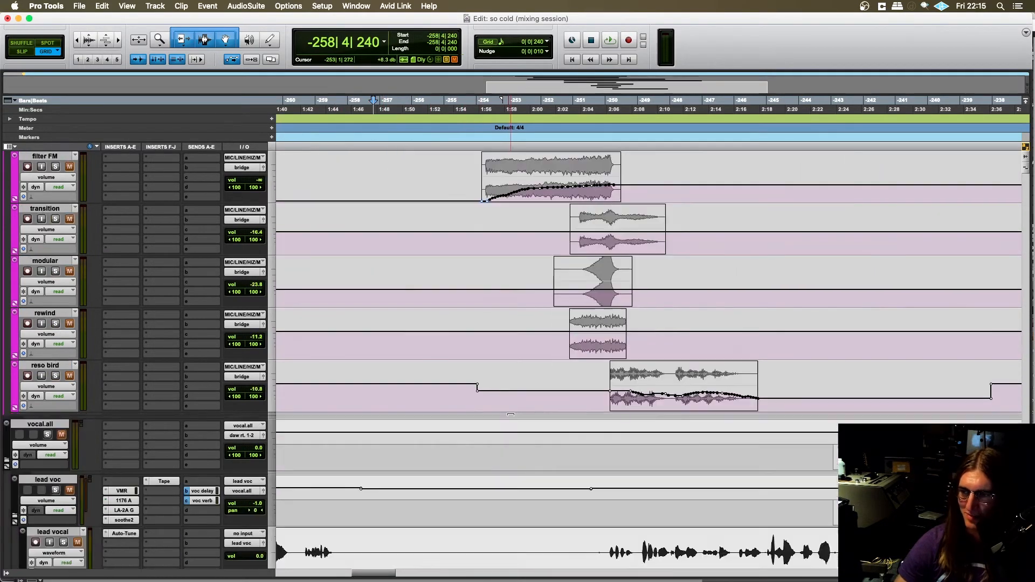
scroll(485, 409, "up", 15)
scroll(504, 405, "up", 3)
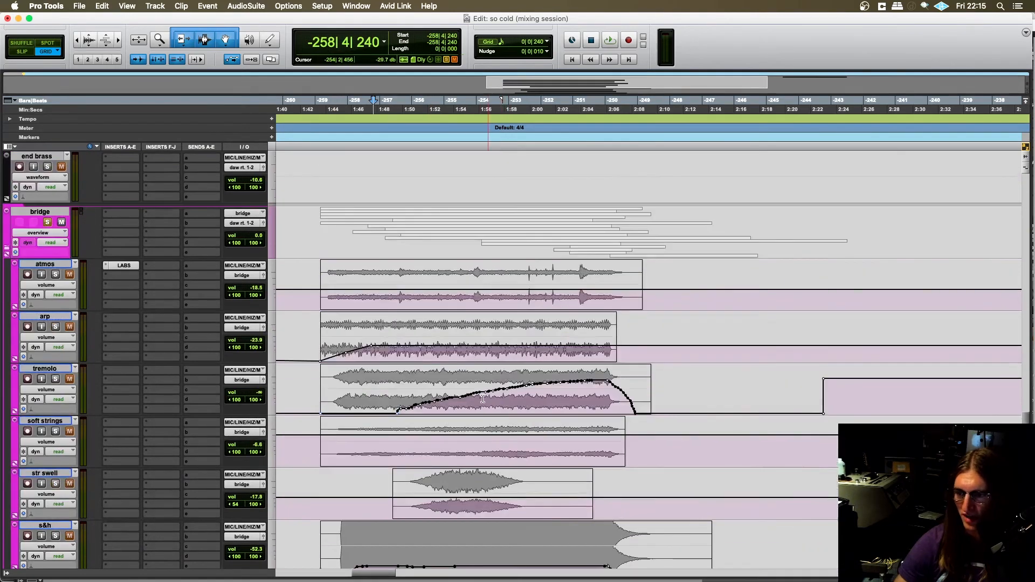
scroll(418, 369, "down", 1)
scroll(412, 361, "up", 1)
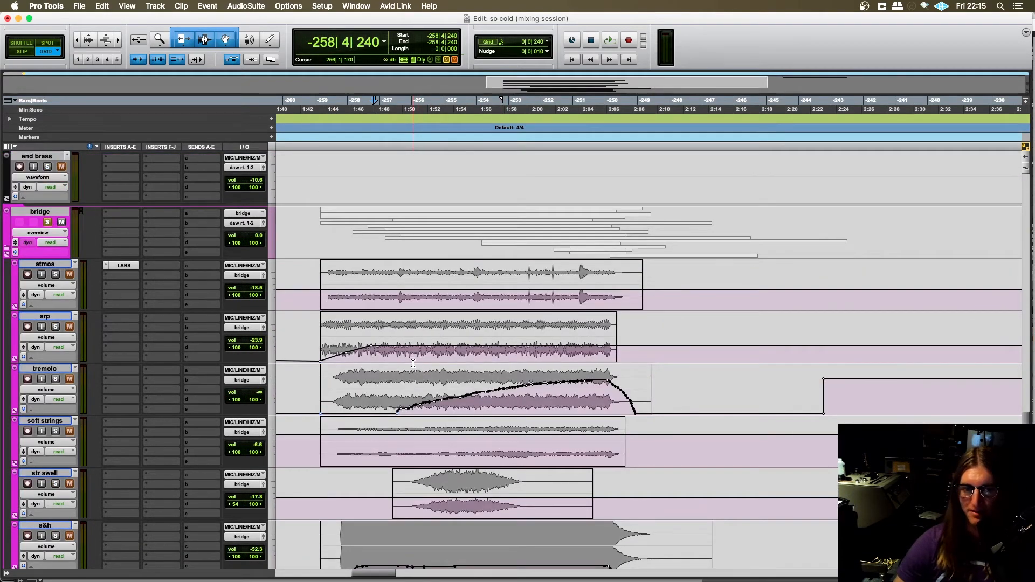
- Switch the c2 synth track's view from waveform to volume to show its automation across the bridge
scroll(413, 363, "up", 15)
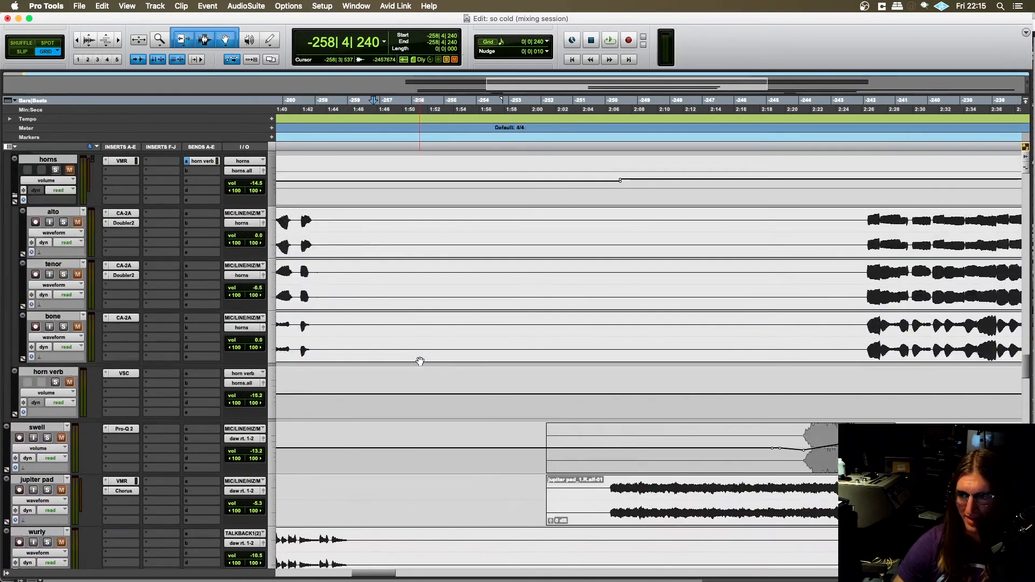
scroll(420, 362, "down", 5)
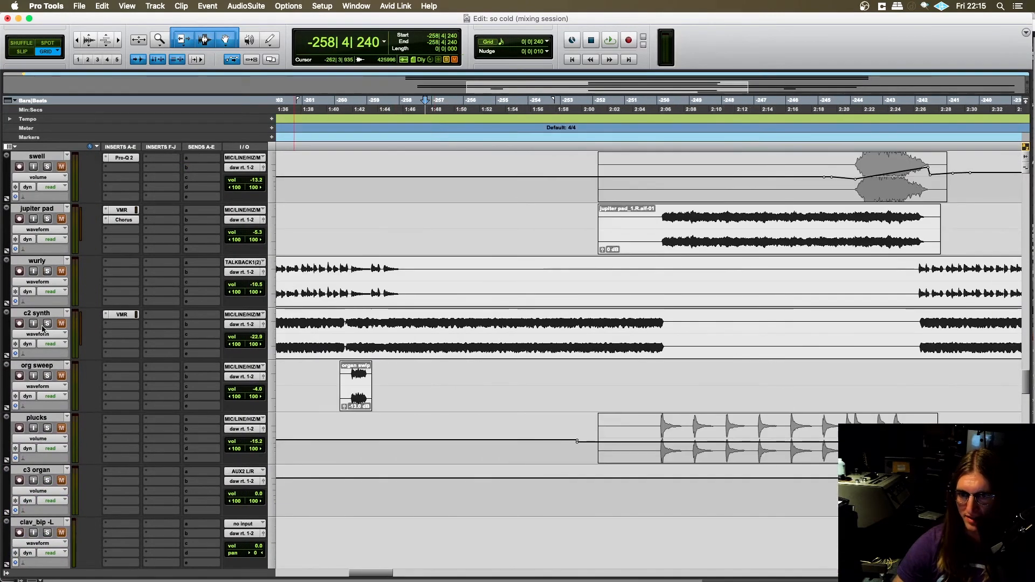
left_click(43, 329)
left_click(41, 340)
scroll(432, 339, "right", 2)
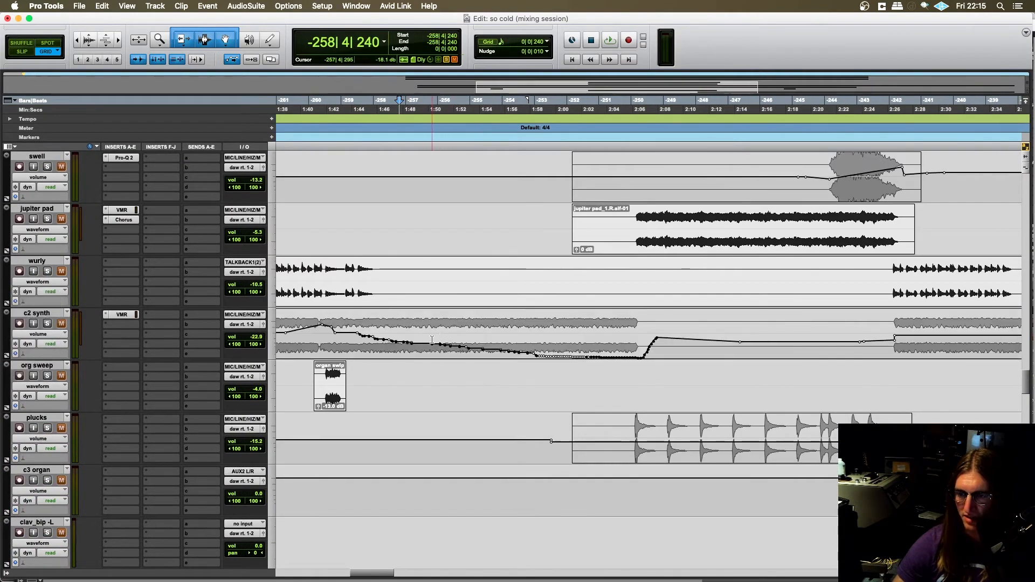
- Look through the session's tracks from the bridge guitar down to the bridge group, examining which parts and volume automation lead into the bridge
scroll(327, 326, "up", 10)
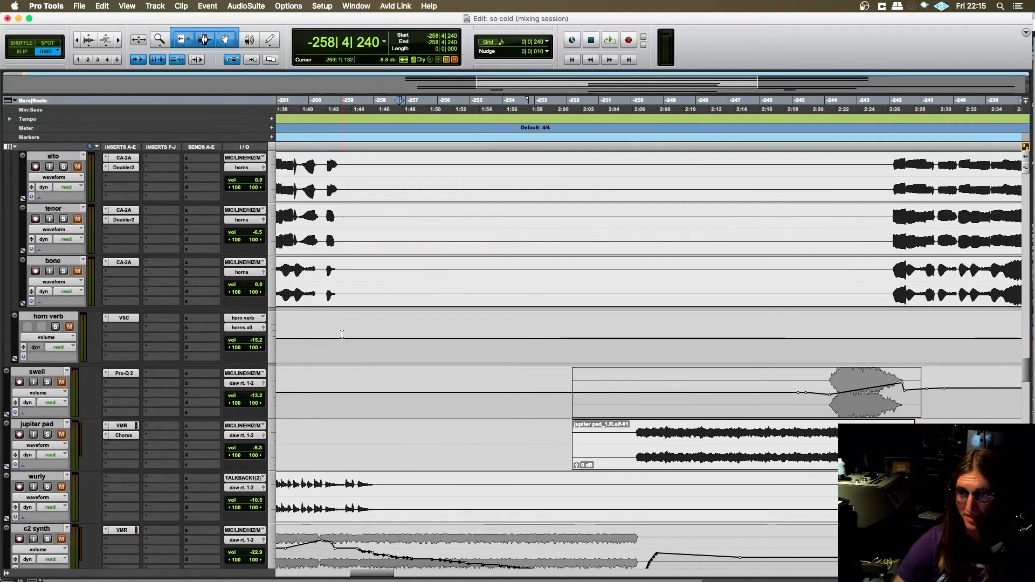
scroll(342, 334, "up", 10)
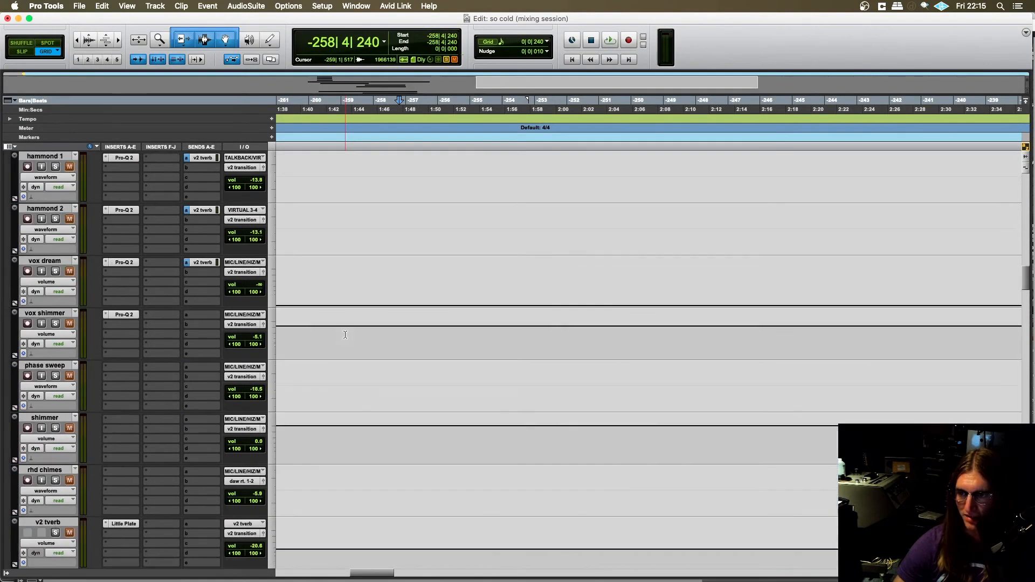
scroll(343, 330, "up", 5)
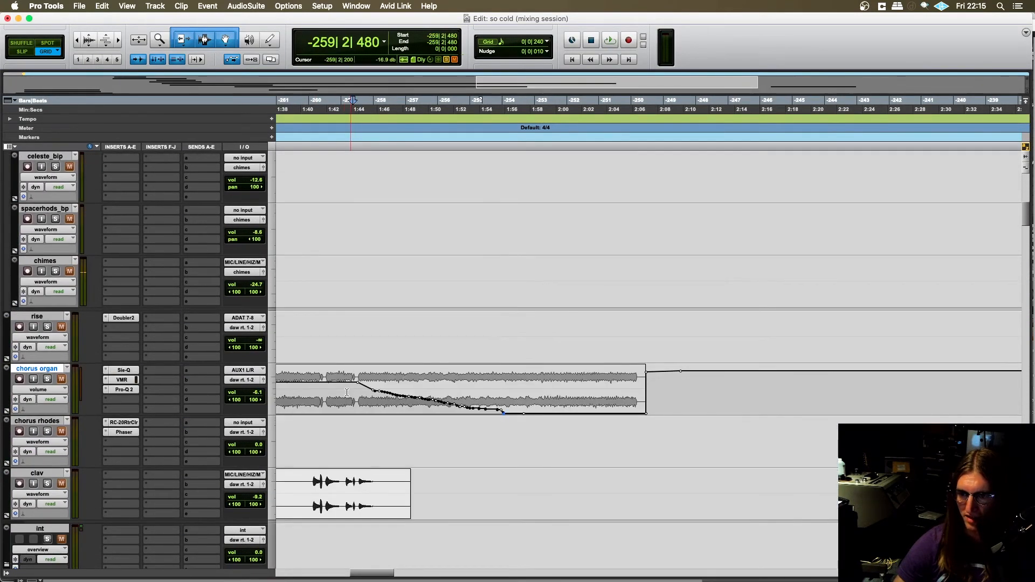
scroll(349, 351, "up", 8)
scroll(345, 302, "down", 15)
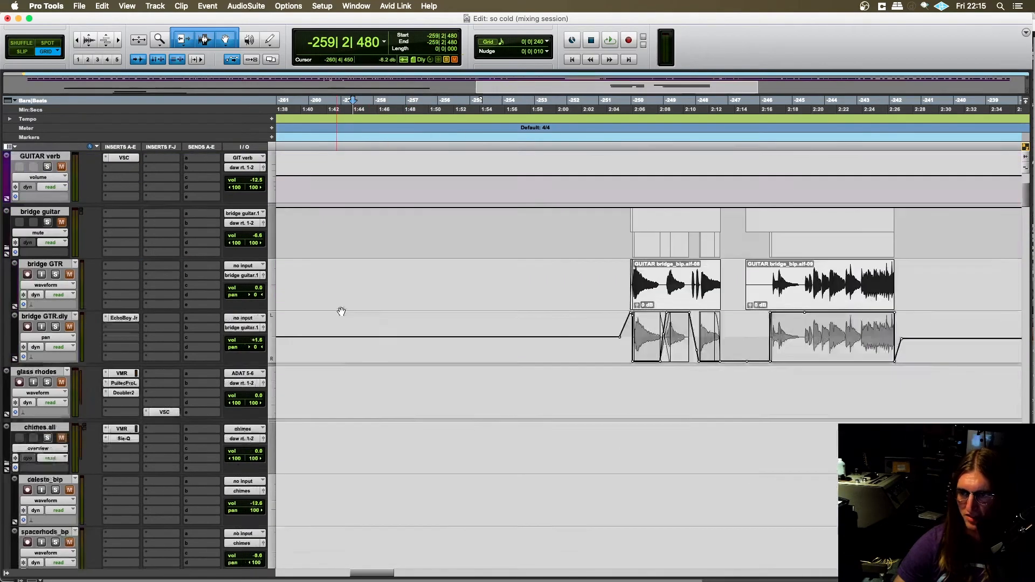
scroll(350, 333, "down", 15)
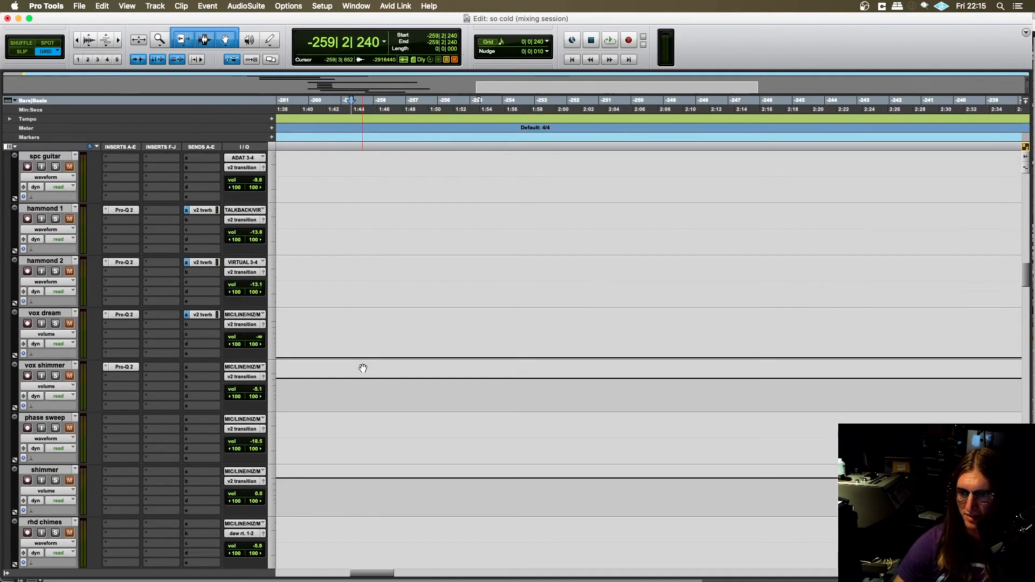
scroll(352, 327, "down", 15)
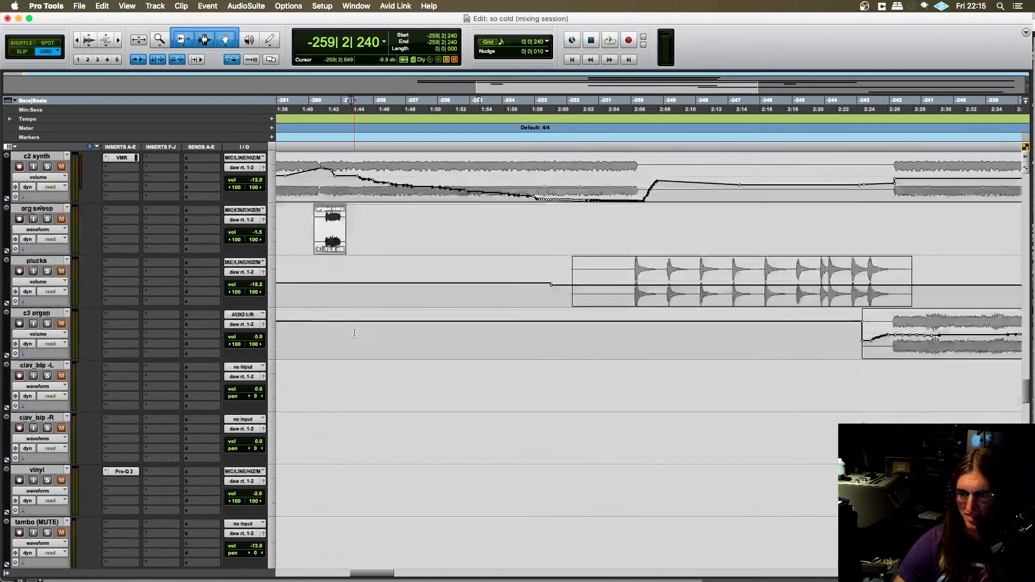
scroll(364, 331, "up", 10)
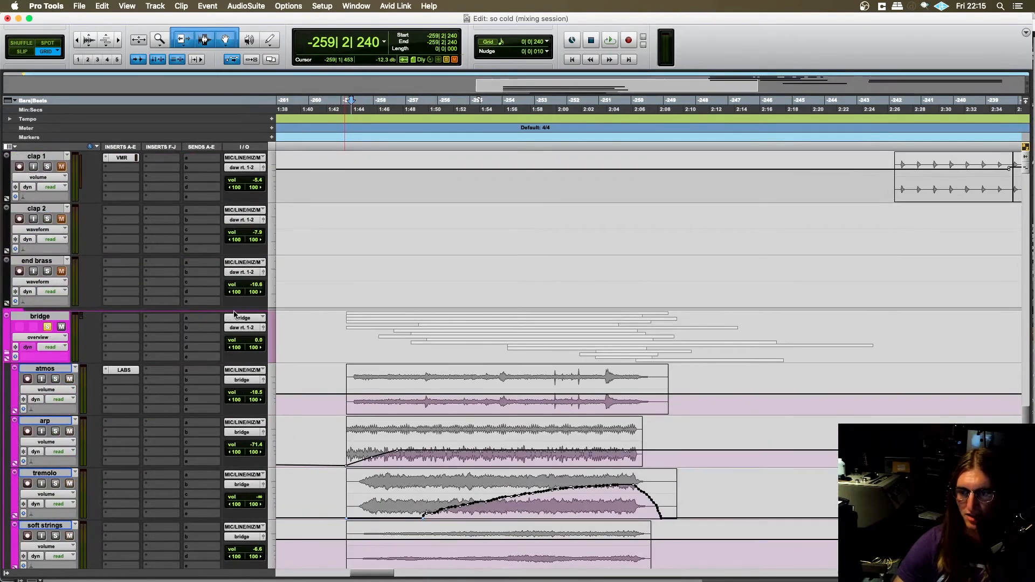
scroll(234, 314, "down", 12)
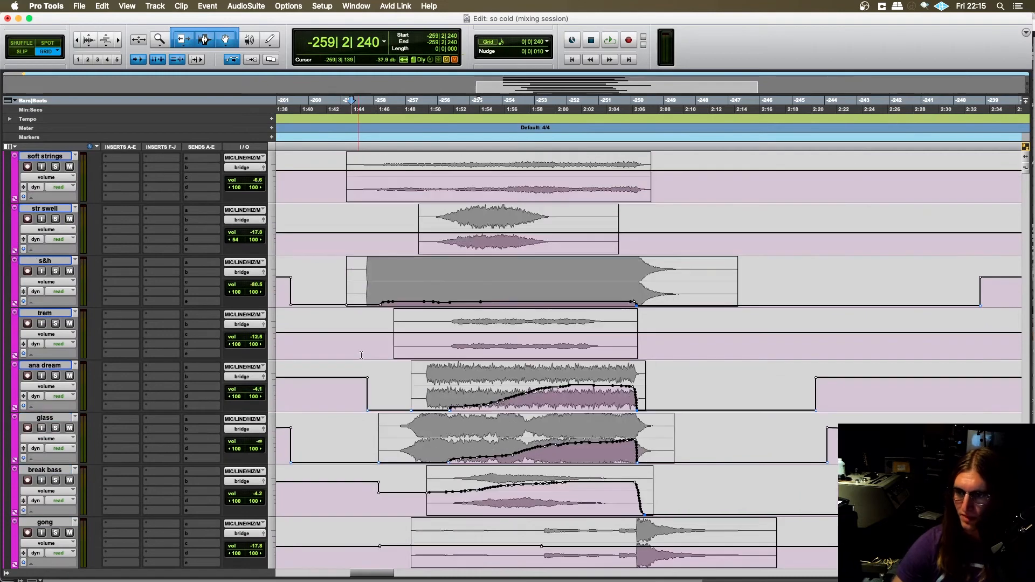
- Solo the glass track and place the edit cursor at -258|4|240, near the start of its clip
left_click(362, 337)
scroll(360, 350, "down", 4)
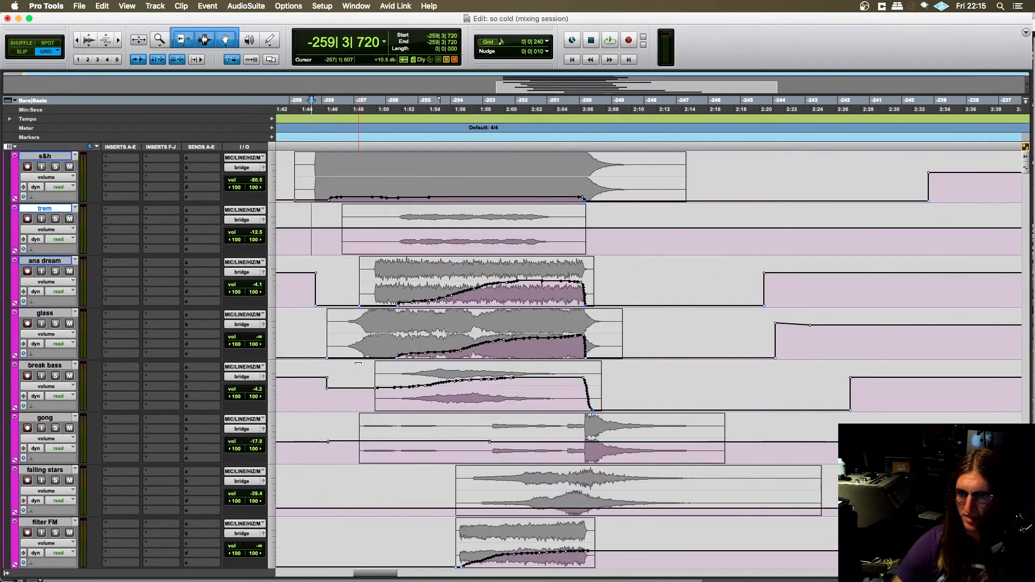
scroll(376, 304, "right", 2)
left_click(320, 322)
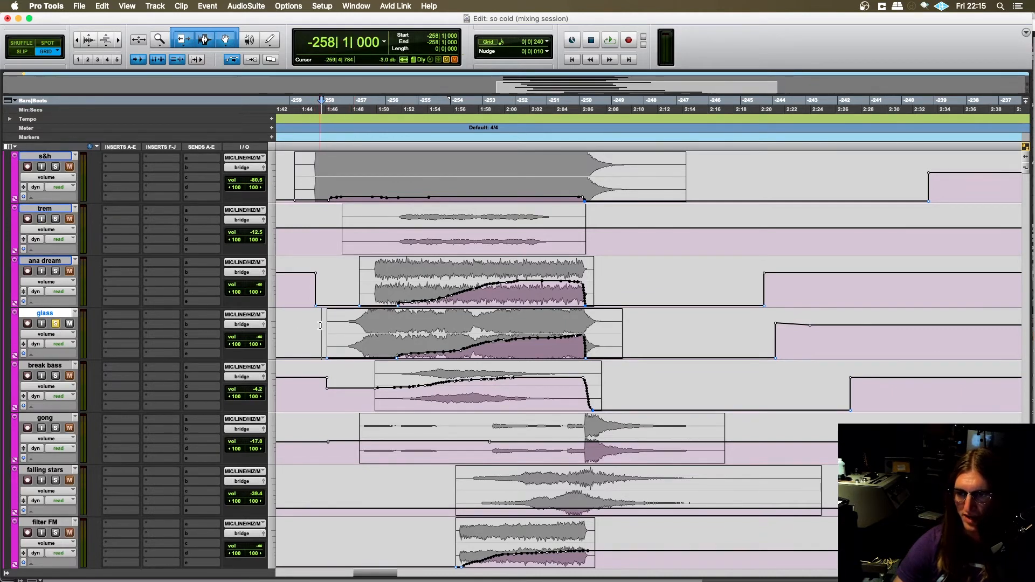
left_click(348, 325)
- Play the soloed glass track, look over the volume automation of the surrounding bridge tracks, and stop the playback
key("space")
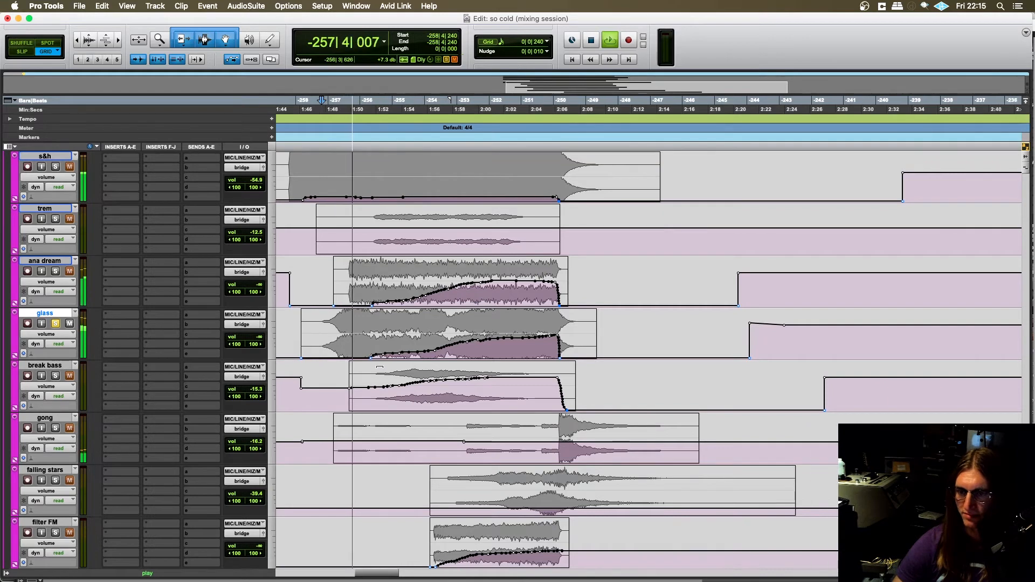
scroll(361, 357, "up", 2)
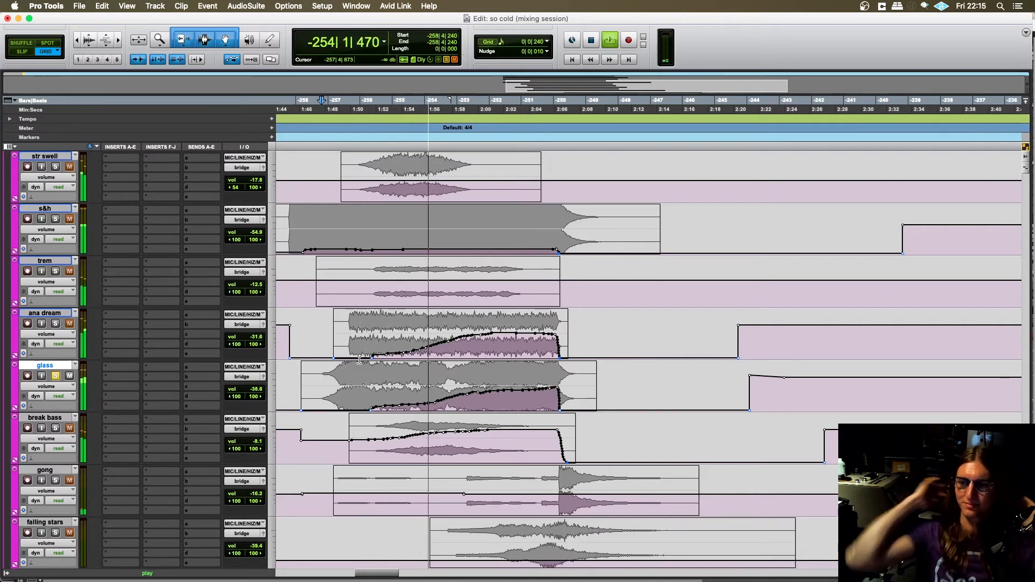
scroll(189, 296, "down", 3)
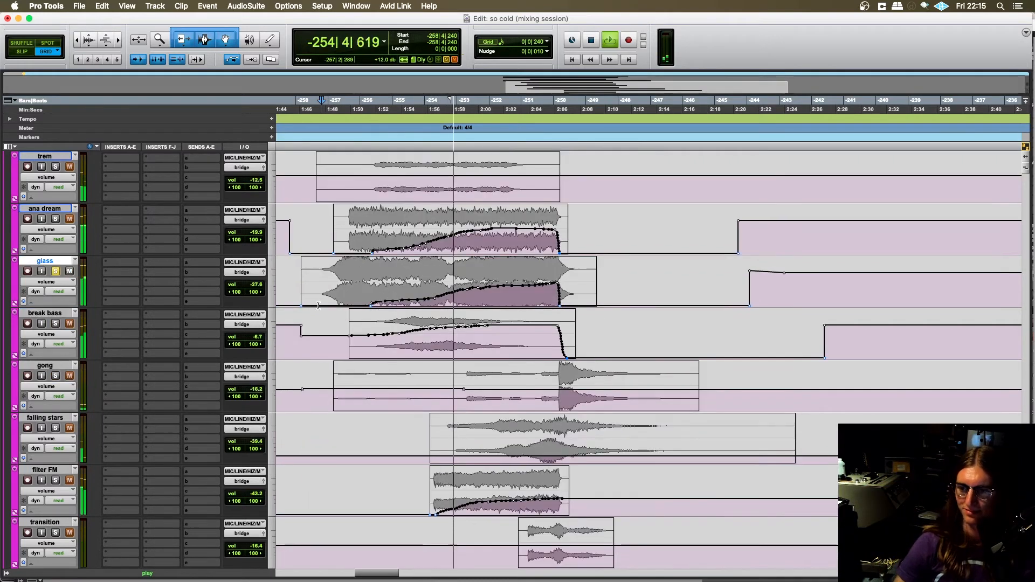
scroll(189, 296, "up", 3)
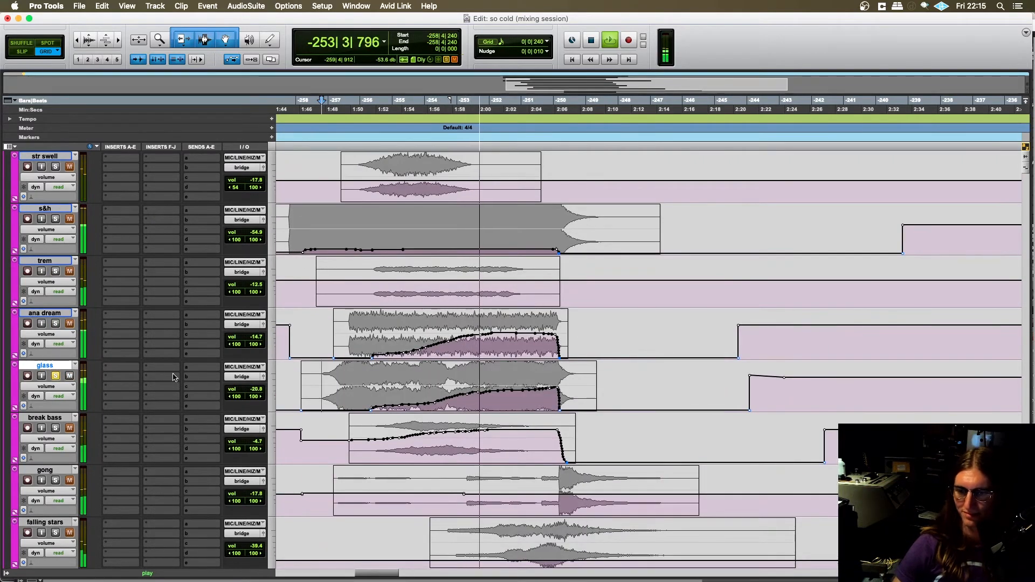
scroll(317, 350, "down", 2)
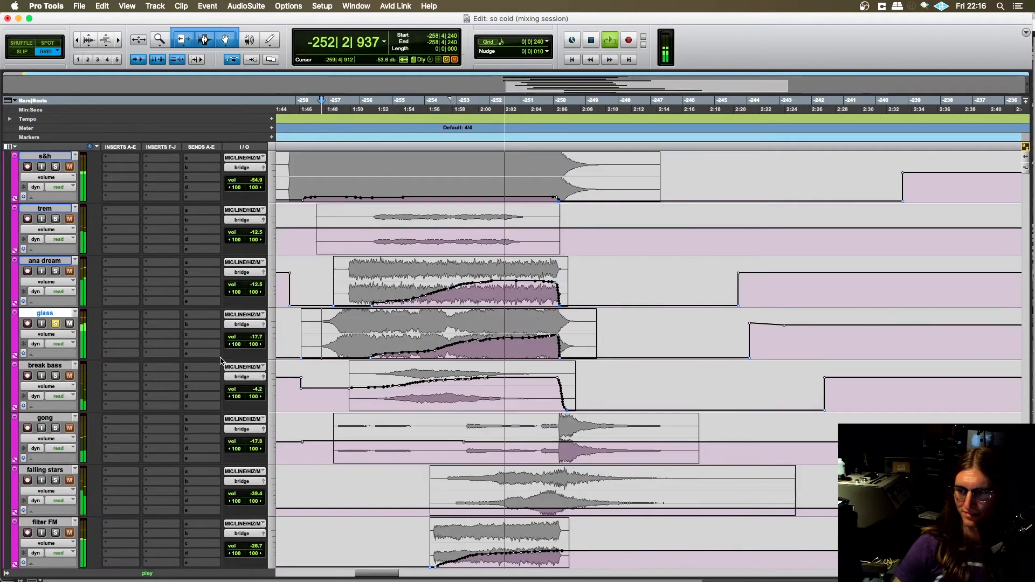
scroll(316, 350, "up", 1)
key("space")
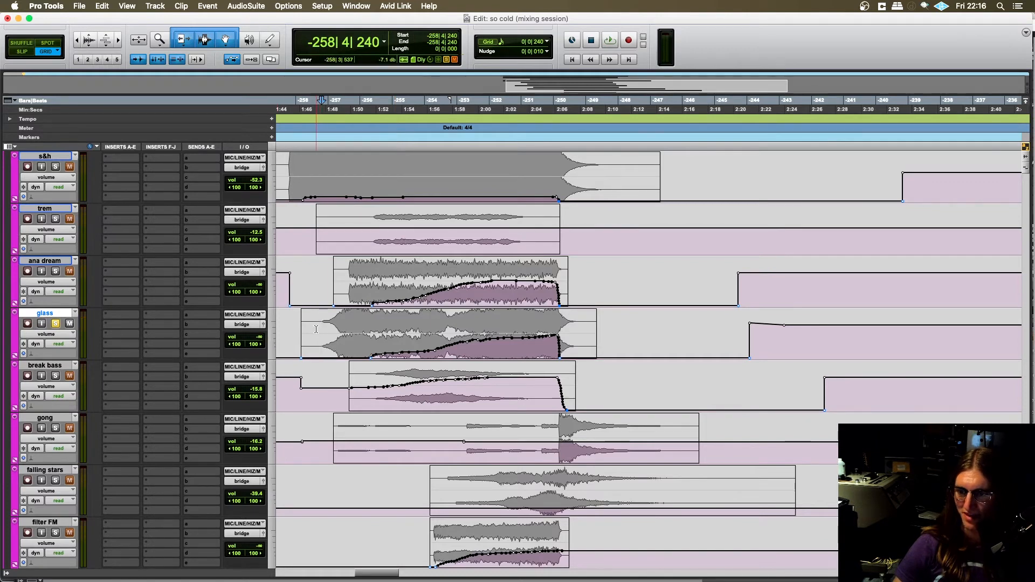
- Switch to the So Cold (revision) project in Logic Pro X, set the playhead to bar 41 beat 3, and select the atmos_bip track
mouse_move(458, 570)
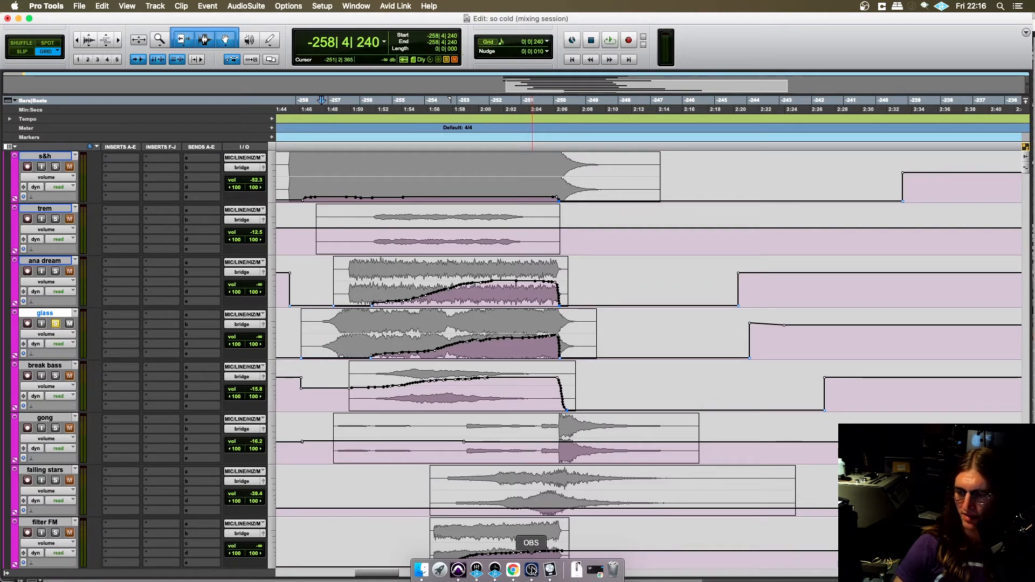
left_click(549, 570)
scroll(288, 335, "up", 2)
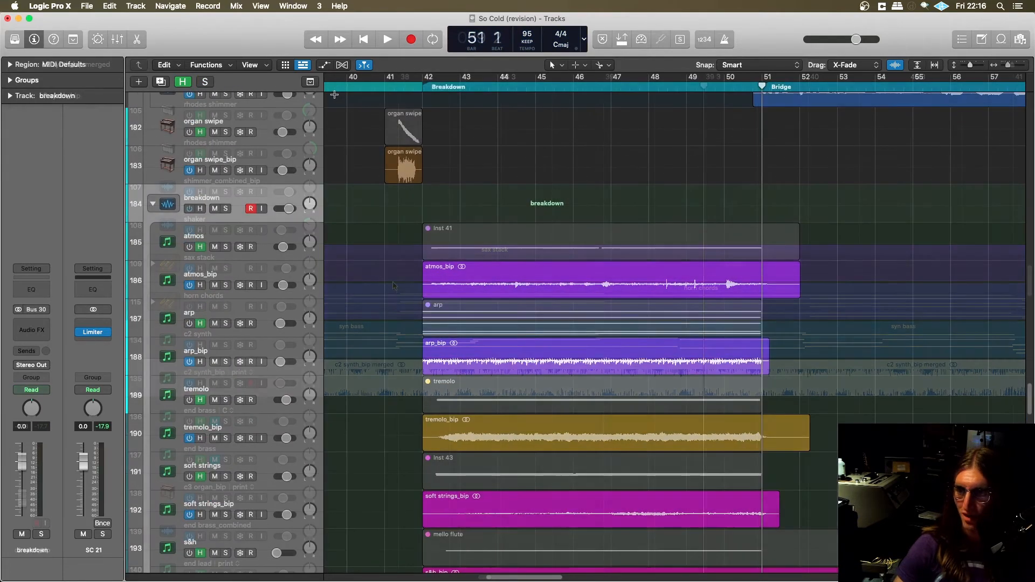
left_click(418, 81)
left_click_drag(411, 86, 404, 86)
left_click(270, 275)
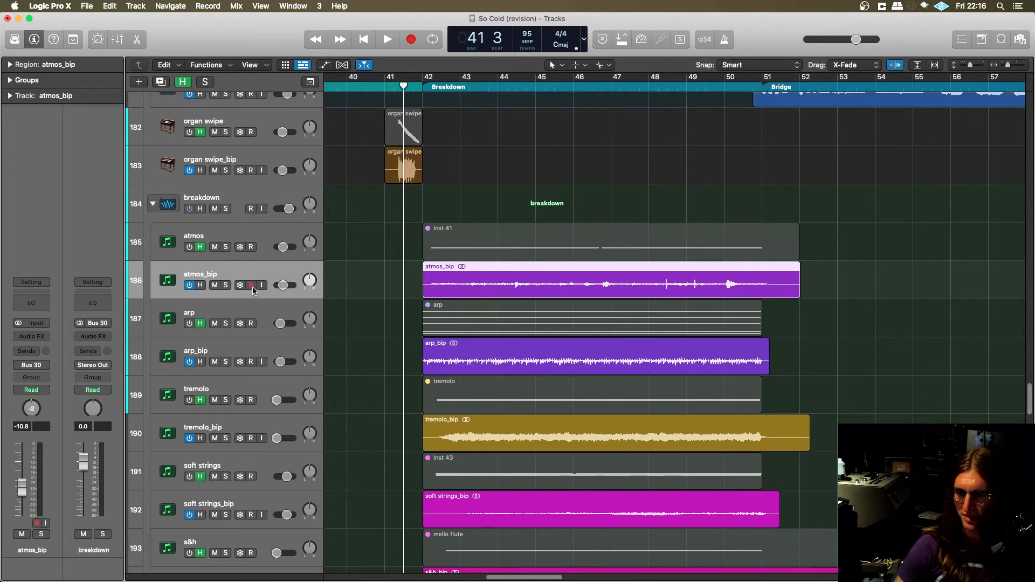
- Solo the atmos_bip track, play it into the breakdown, and stop and unsolo it after listening
left_click(226, 285)
key("space")
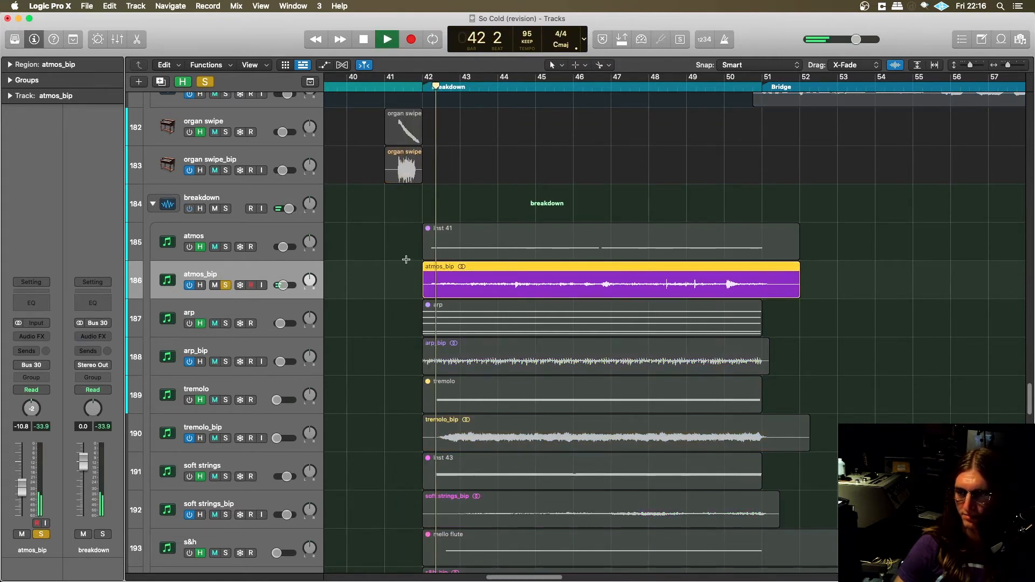
scroll(382, 314, "right", 1)
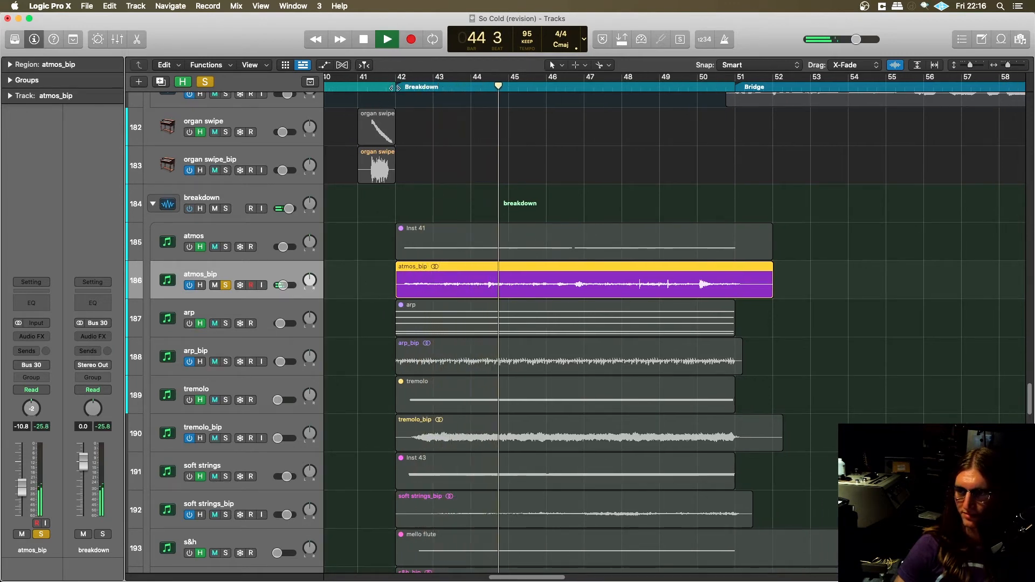
key("space")
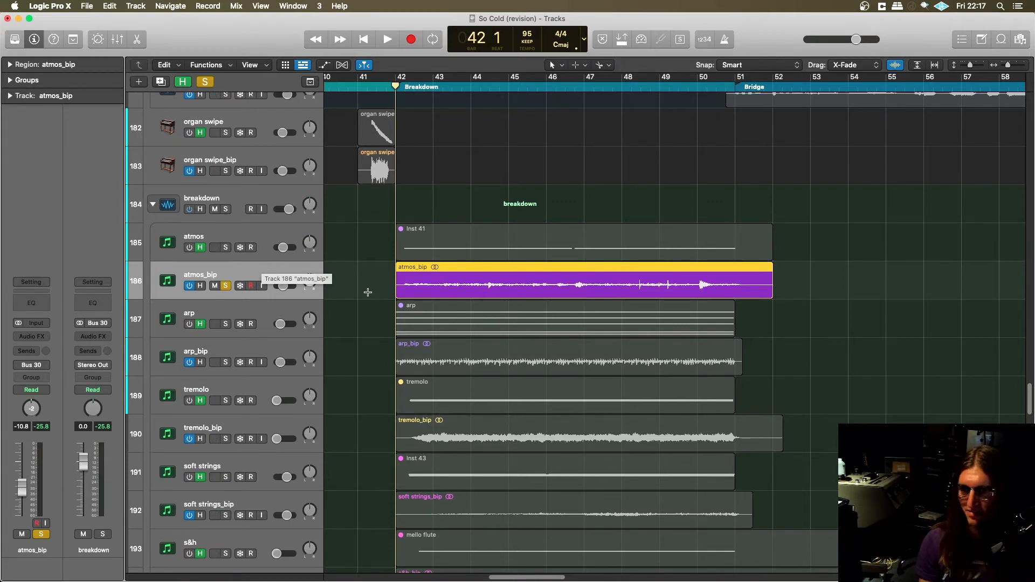
scroll(367, 291, "left", 2)
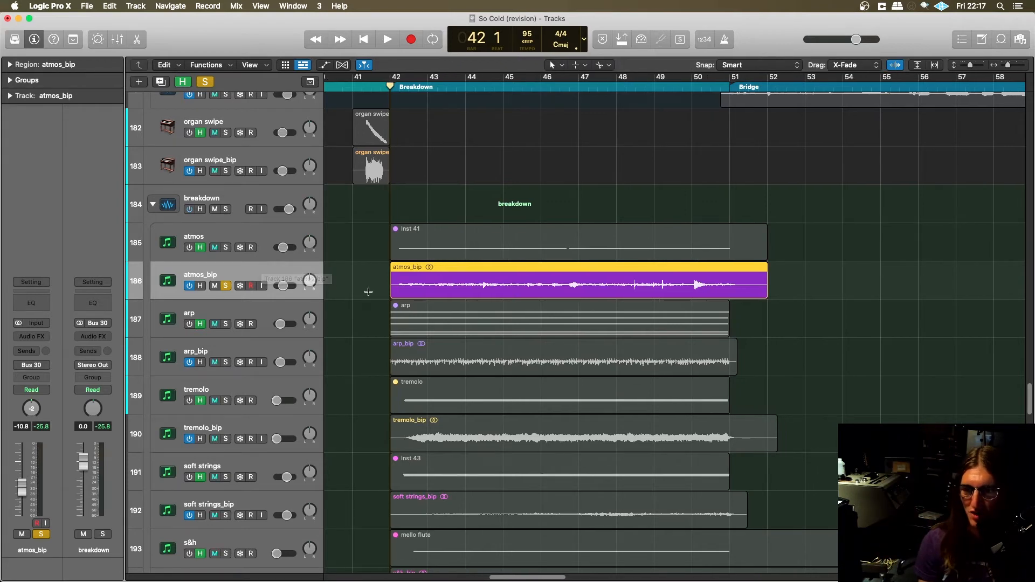
left_click(227, 285)
- Select the glass harmonica track in the breakdown stack and view its Kontakt instrument, closing the plug-in window after inspecting it
scroll(346, 315, "down", 3)
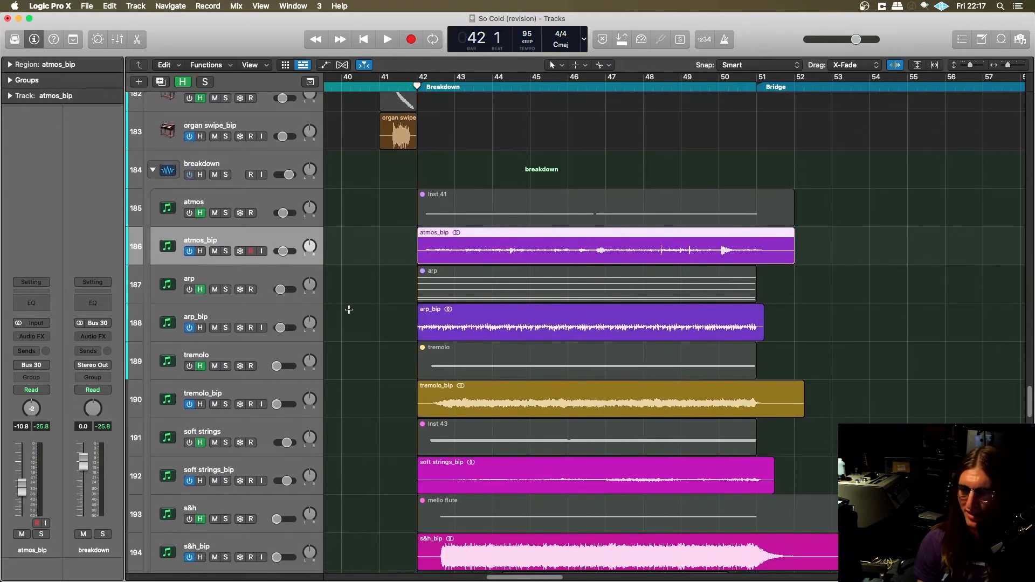
scroll(345, 319, "down", 9)
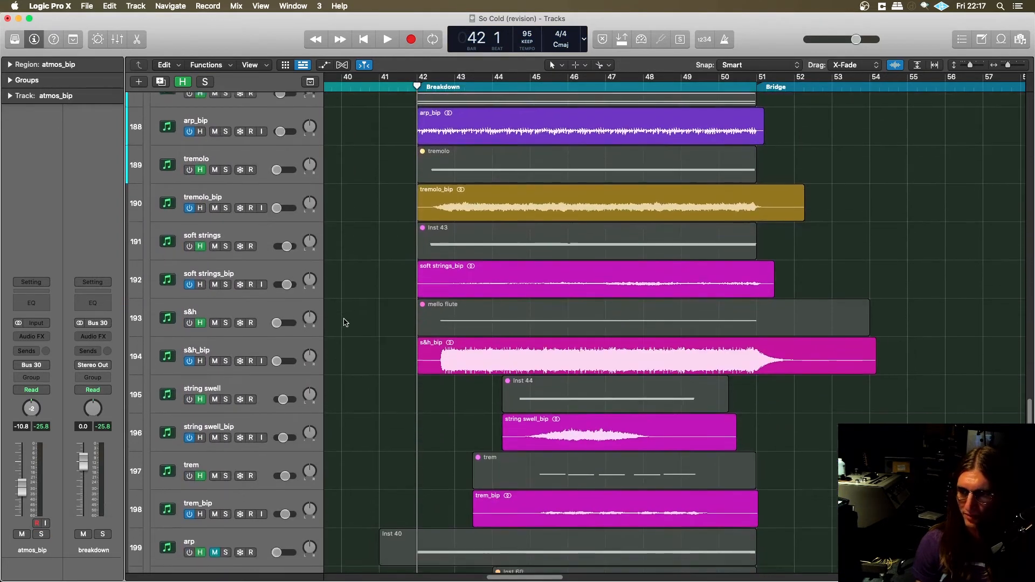
scroll(345, 322, "down", 2)
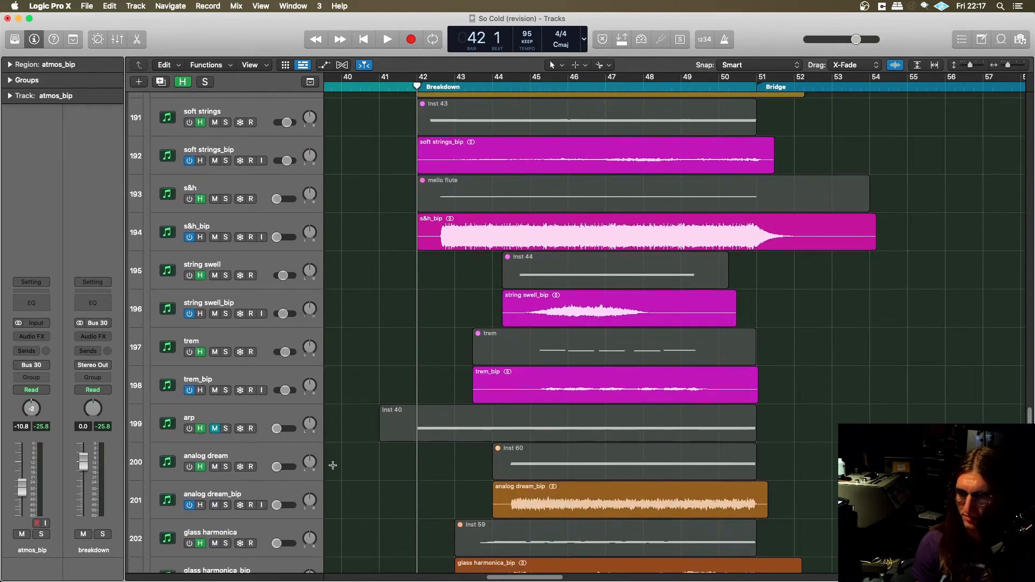
scroll(264, 537, "down", 3)
left_click(264, 459)
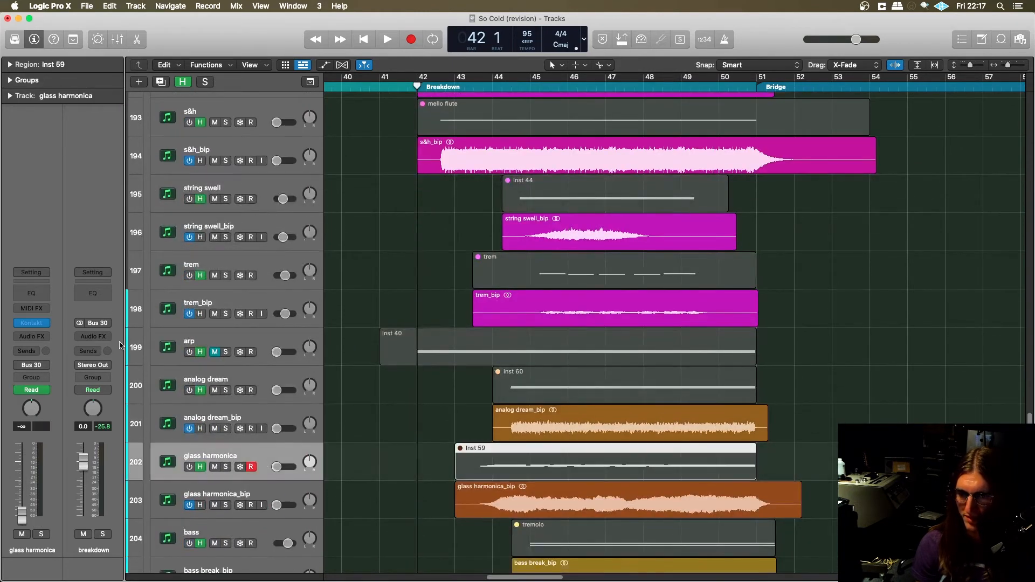
left_click(47, 323)
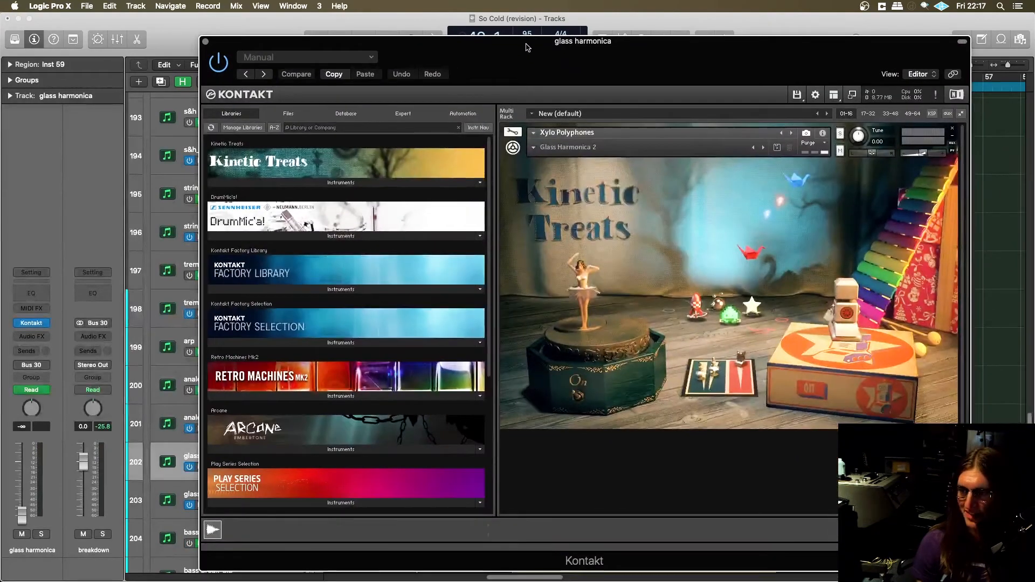
left_click_drag(527, 47, 562, 40)
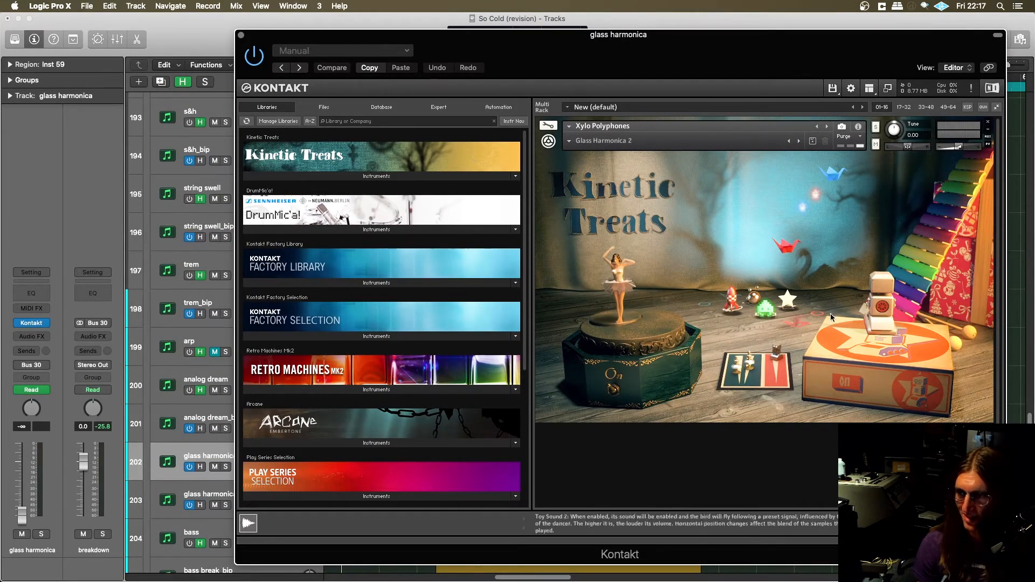
left_click(241, 35)
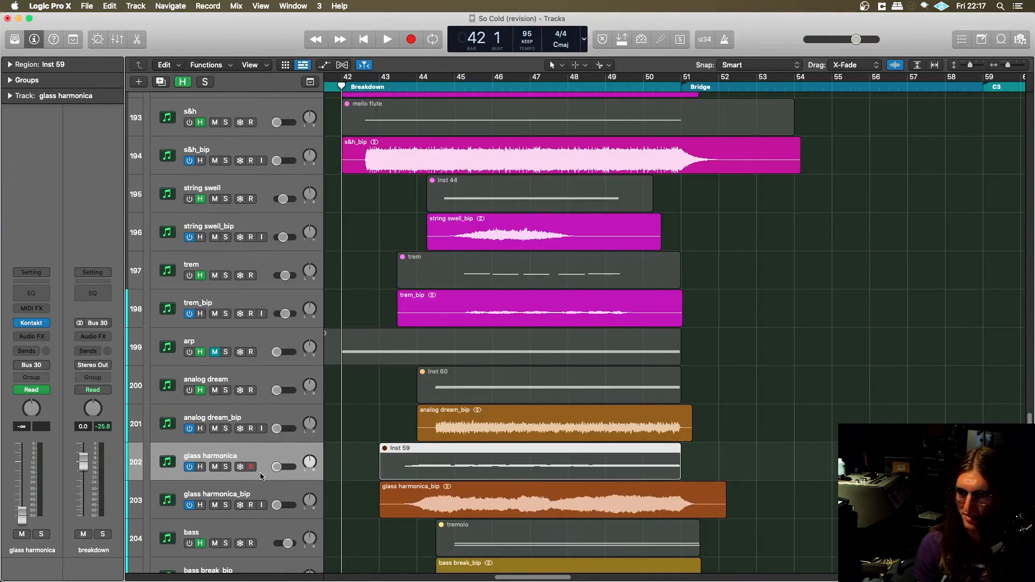
- Solo the glass harmonica track, show its Kontakt instrument again, and toggle the dancer's motion and the toy effects in Kinetic Treats
left_click(226, 468)
key("v")
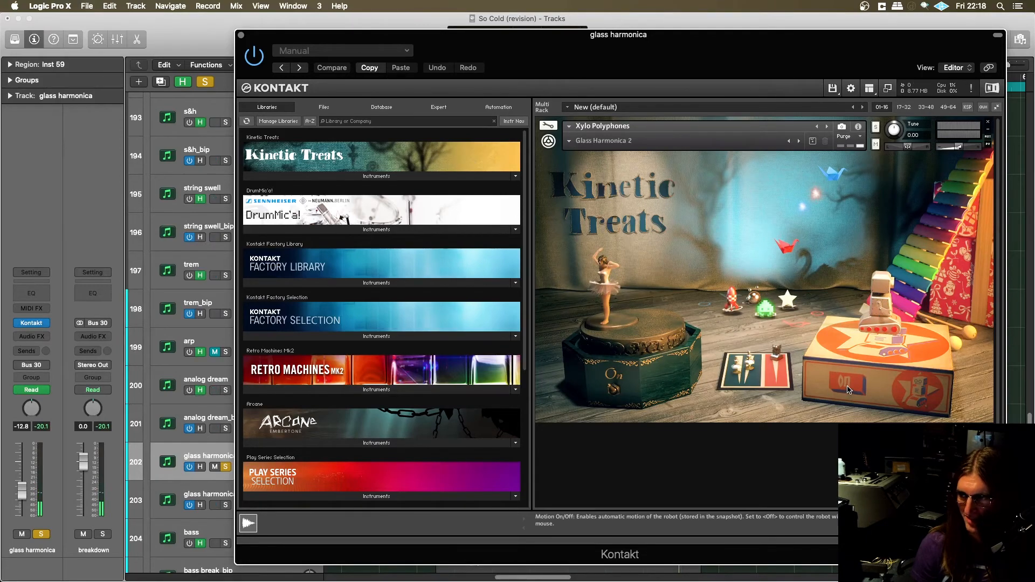
left_click(614, 391)
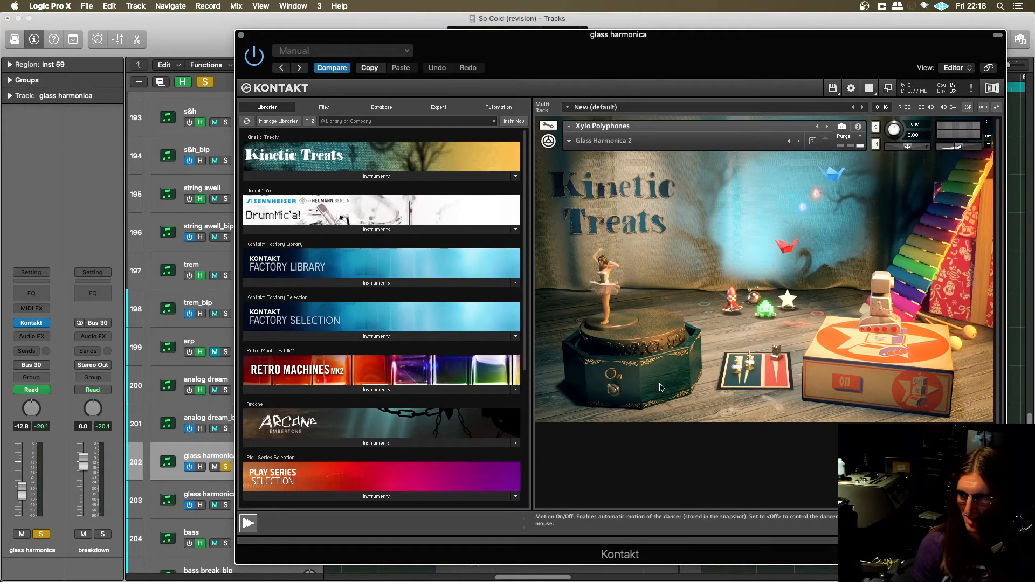
left_click(778, 303)
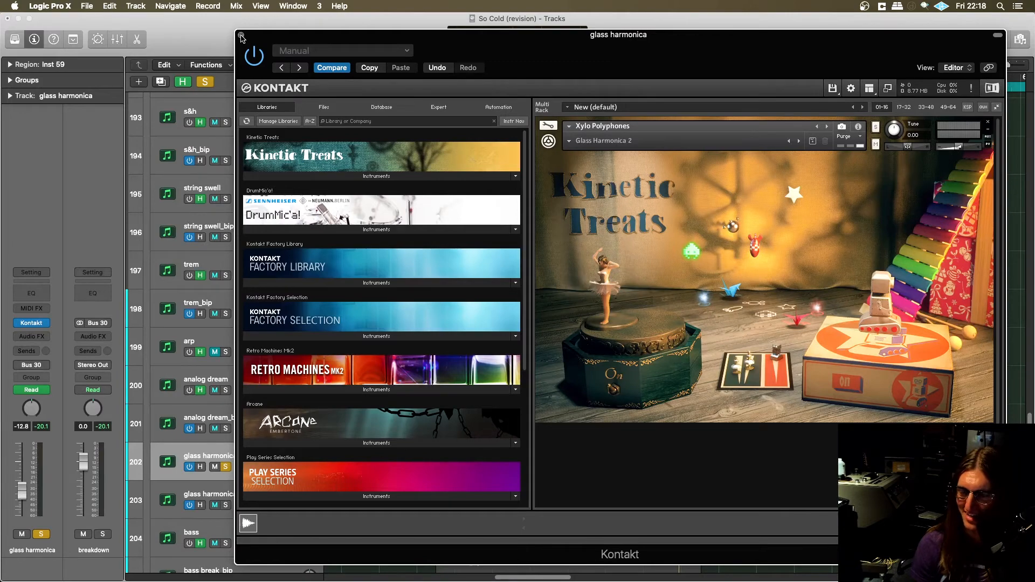
- Close the Kontakt window, unsolo the glass harmonica track, and switch back to the so cold mixing session in Pro Tools
left_click(240, 36)
scroll(226, 388, "down", 3)
left_click(226, 389)
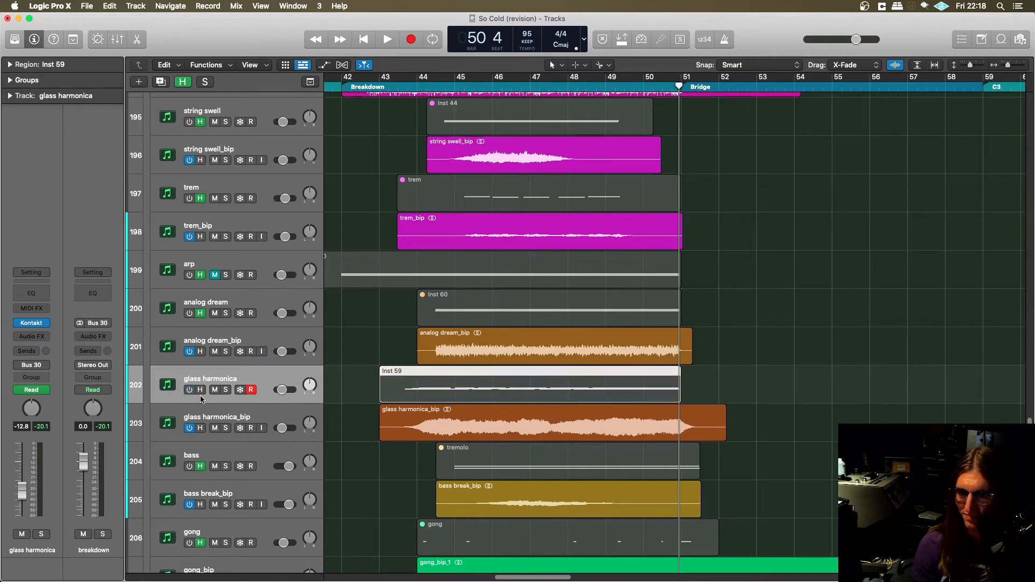
key("super+Tab")
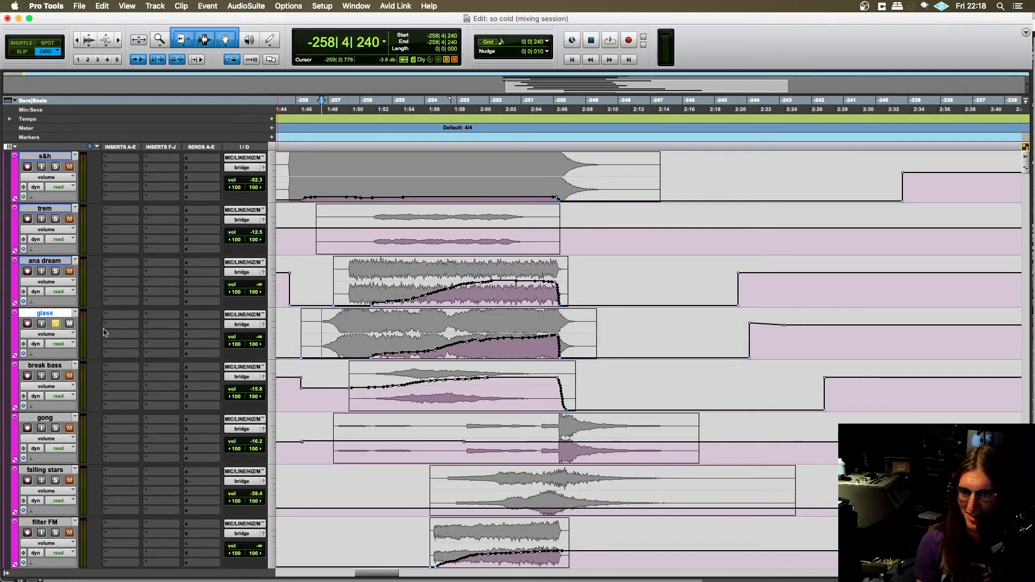
- Unsolo the glass track, audition the soloed break bass from its opening, and stop and unsolo it after listening
scroll(218, 318, "left", 2)
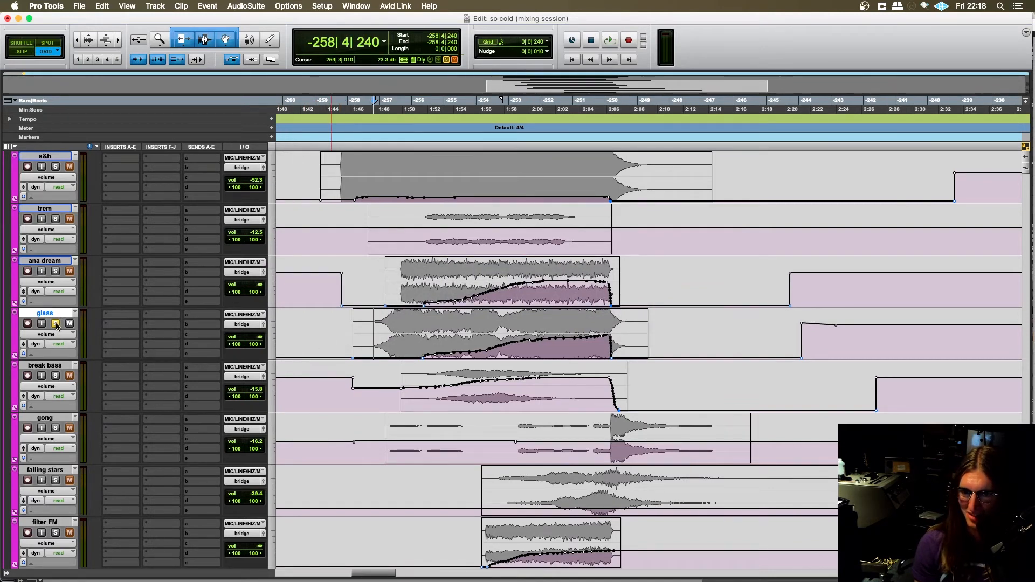
scroll(333, 334, "up", 1)
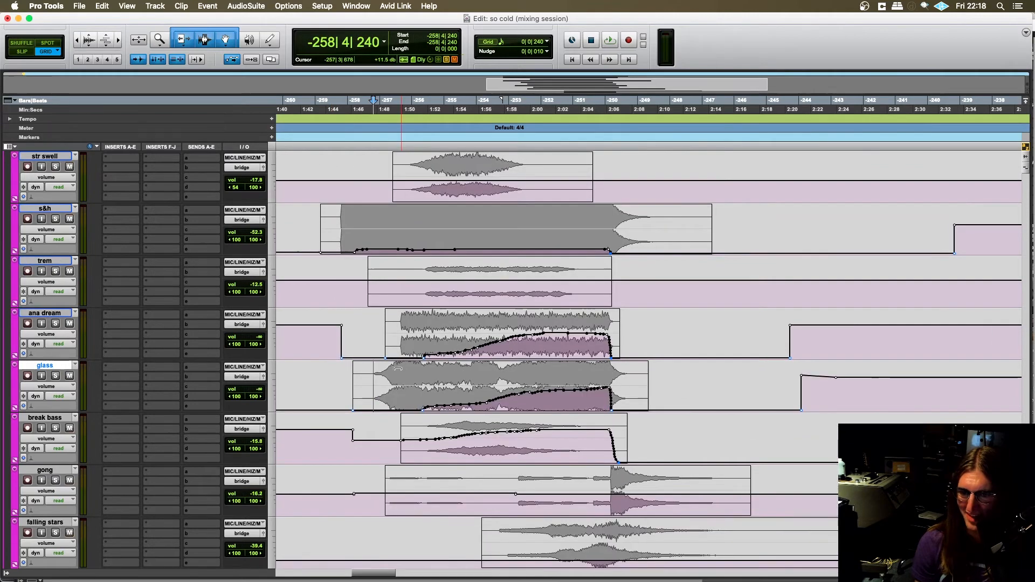
scroll(401, 334, "down", 2)
left_click(392, 335)
left_click(55, 323)
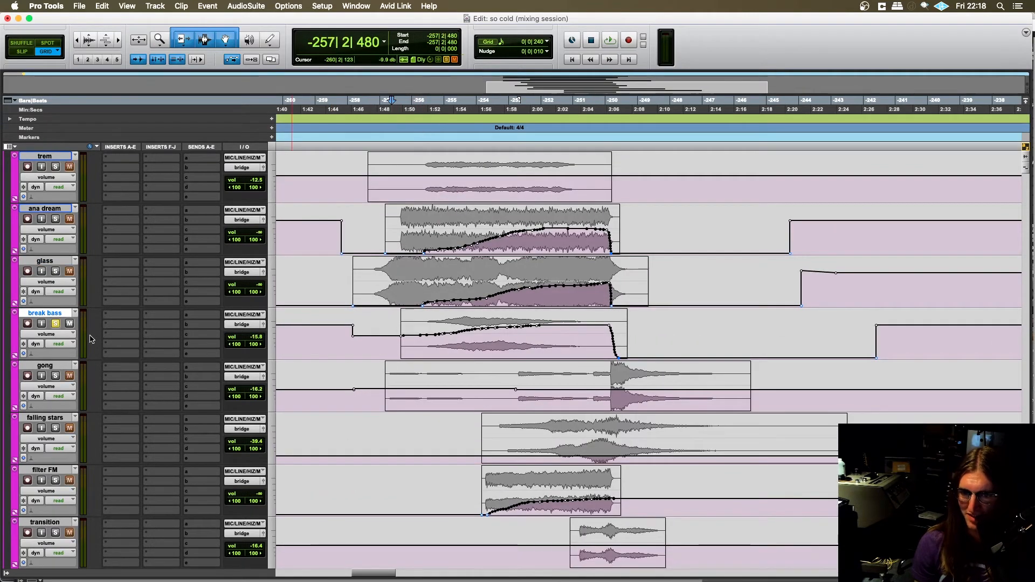
key("space")
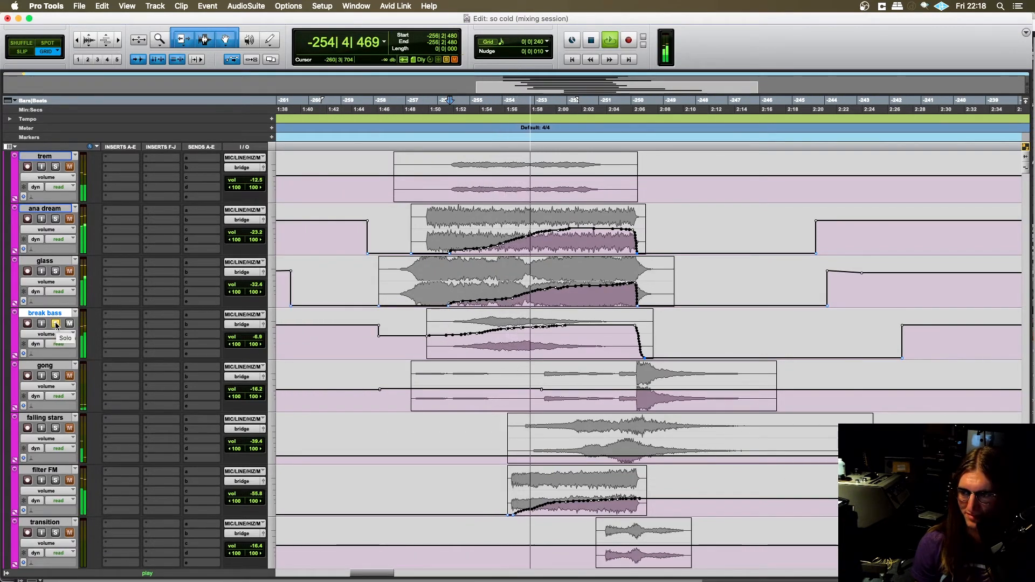
left_click(55, 324)
key("space")
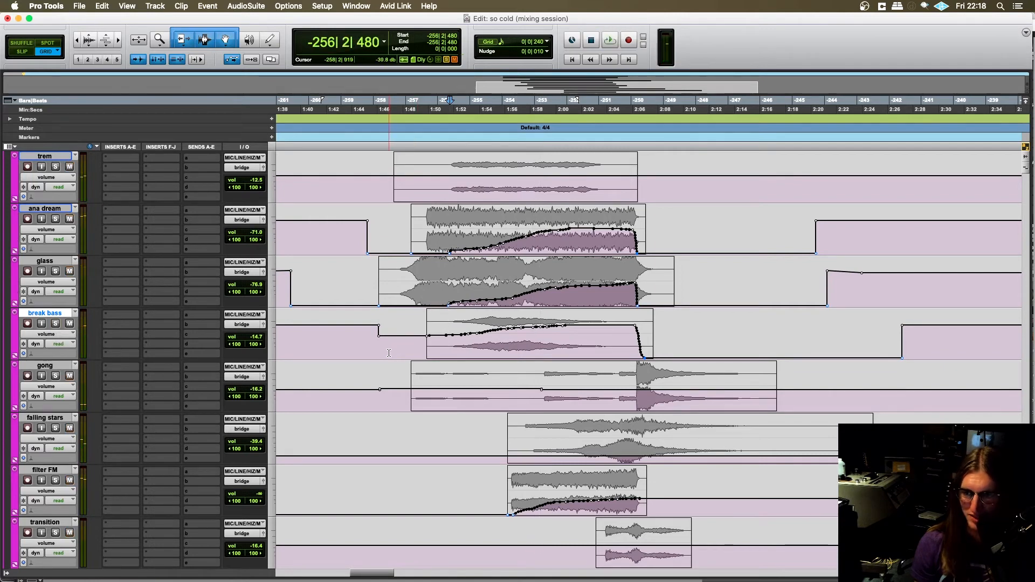
- Place the playback position at -256|2|720 in the break bass clip and examine its rising volume automation
left_click(451, 341)
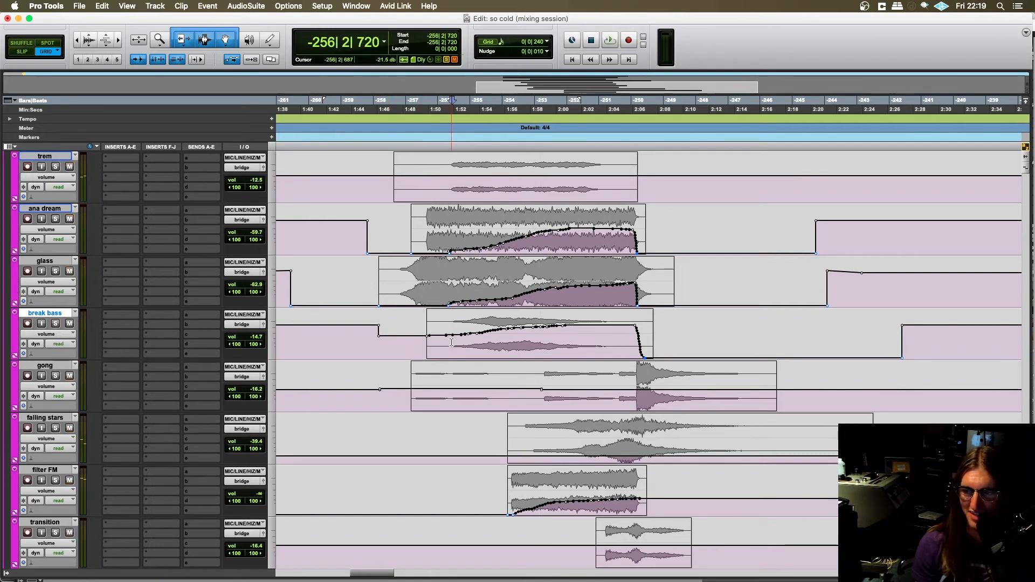
scroll(451, 341, "right", 2)
scroll(450, 341, "left", 1)
scroll(445, 343, "right", 2)
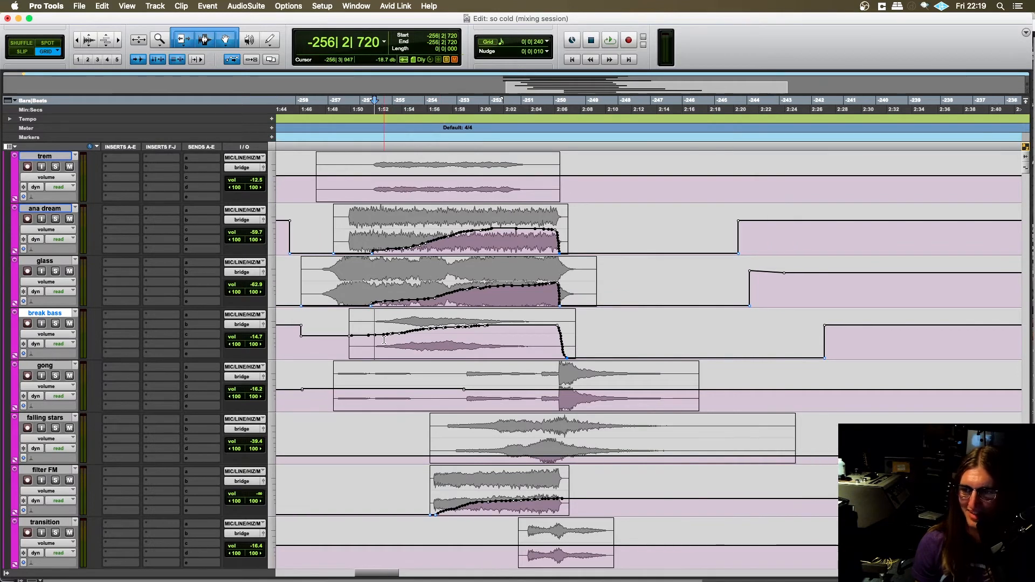
scroll(371, 337, "left", 1)
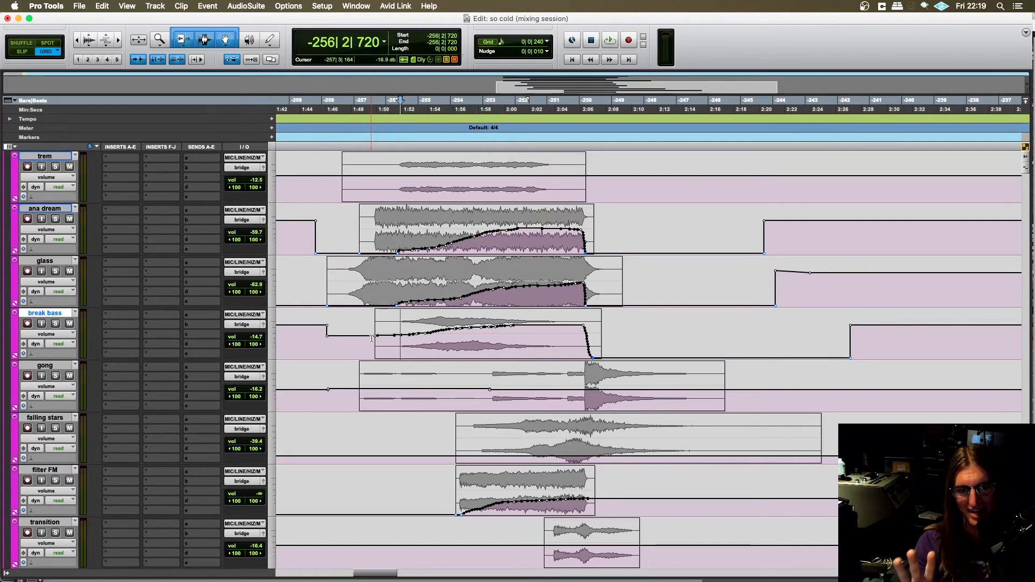
- Solo the gong track and place the playback position just before its clip, at -257|1|240
scroll(372, 338, "down", 1)
left_click(358, 332)
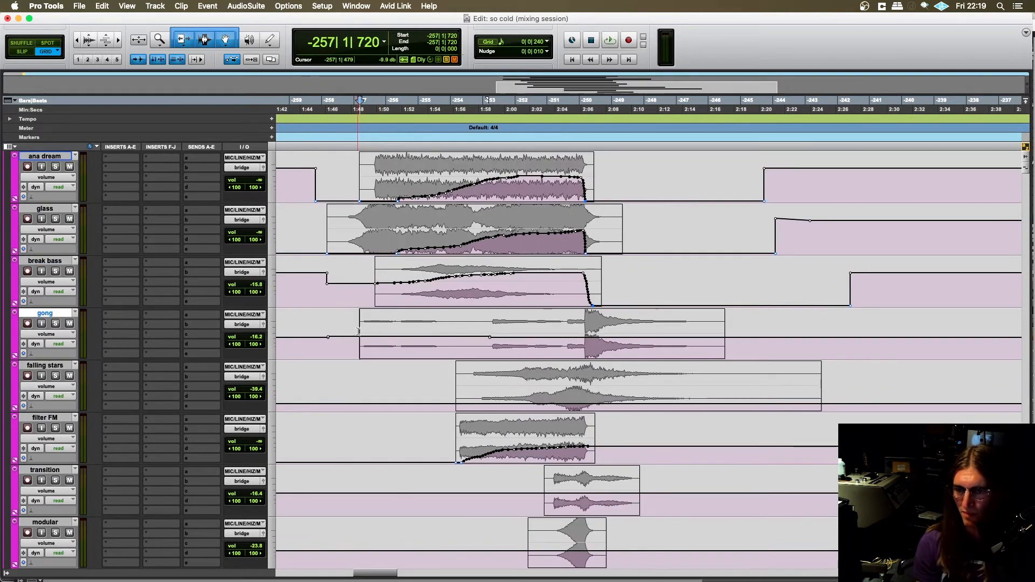
scroll(356, 334, "down", 1)
scroll(353, 335, "up", 2)
scroll(351, 337, "down", 1)
scroll(349, 337, "left", 2)
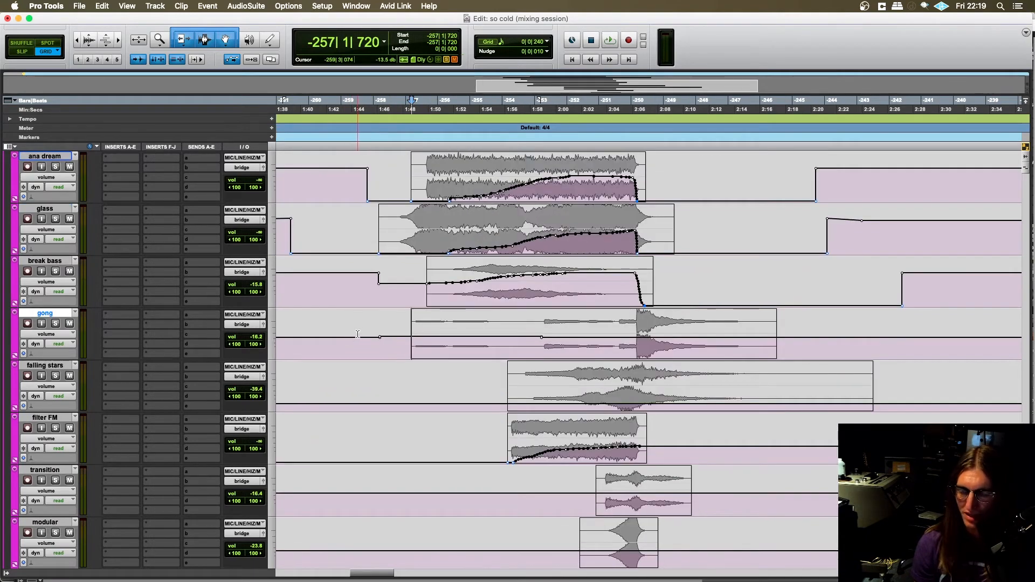
scroll(357, 334, "right", 2)
left_click(343, 341)
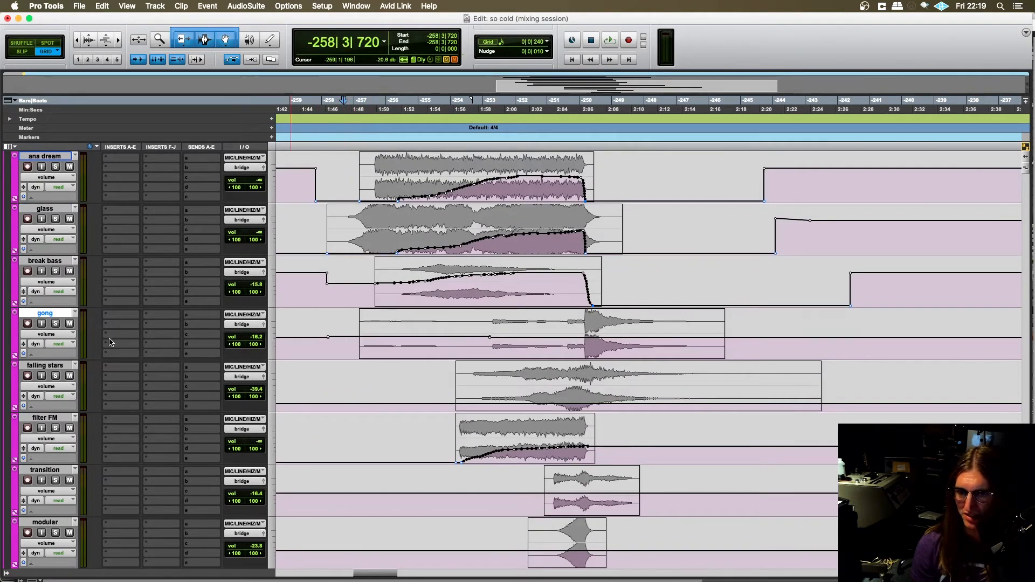
key("shift+s")
left_click(358, 344)
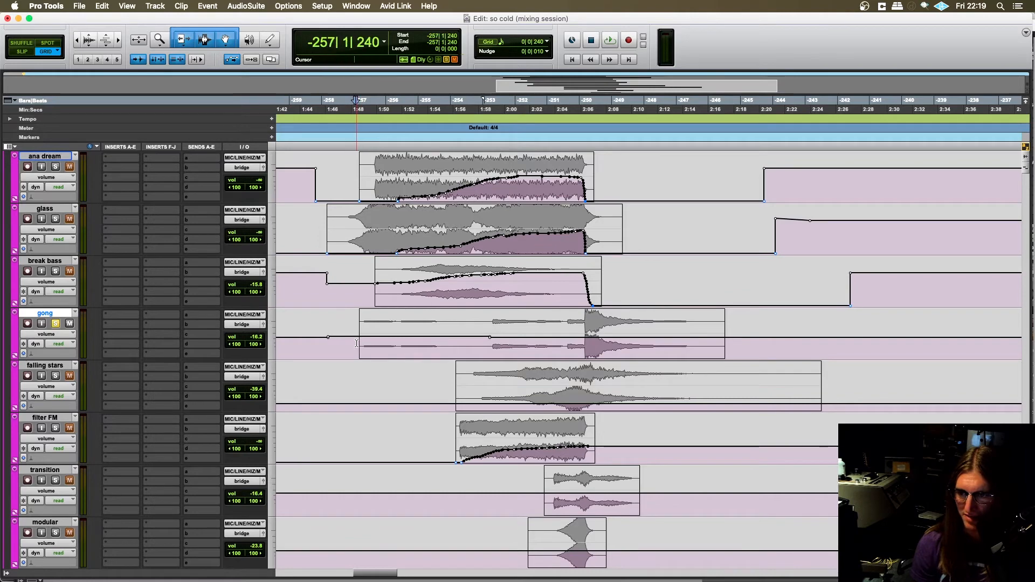
scroll(355, 348, "left", 2)
scroll(350, 353, "right", 2)
- Play the soloed gong part while looking over the other bridge tracks, and stop and unsolo it after listening
key("space")
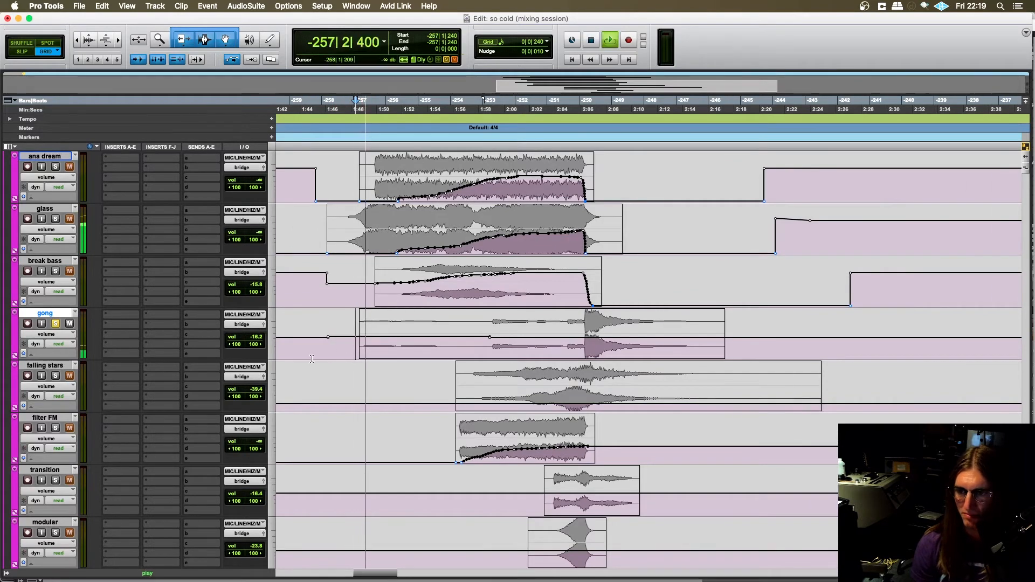
scroll(152, 341, "down", 10)
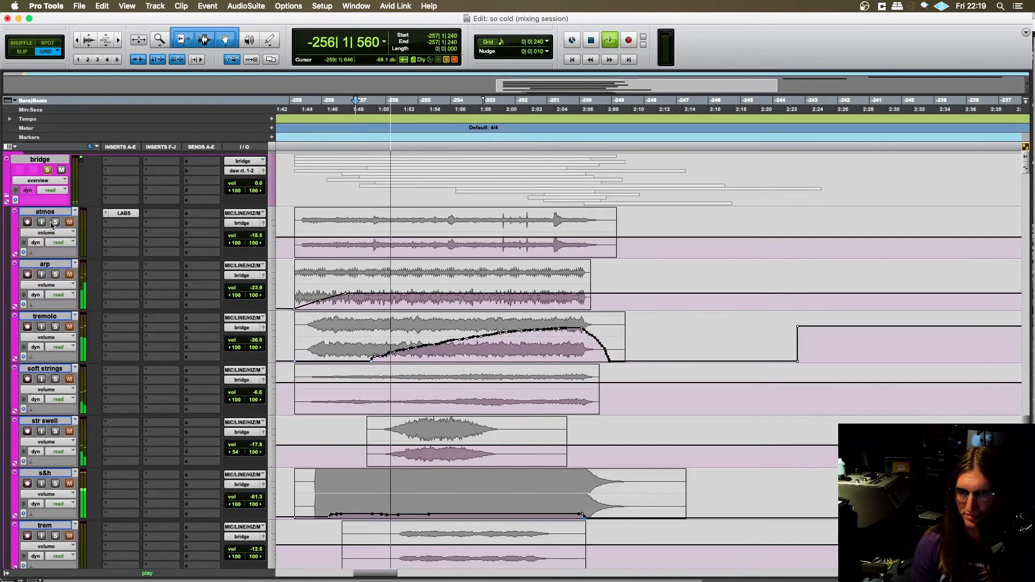
scroll(73, 216, "down", 6)
scroll(73, 215, "down", 10)
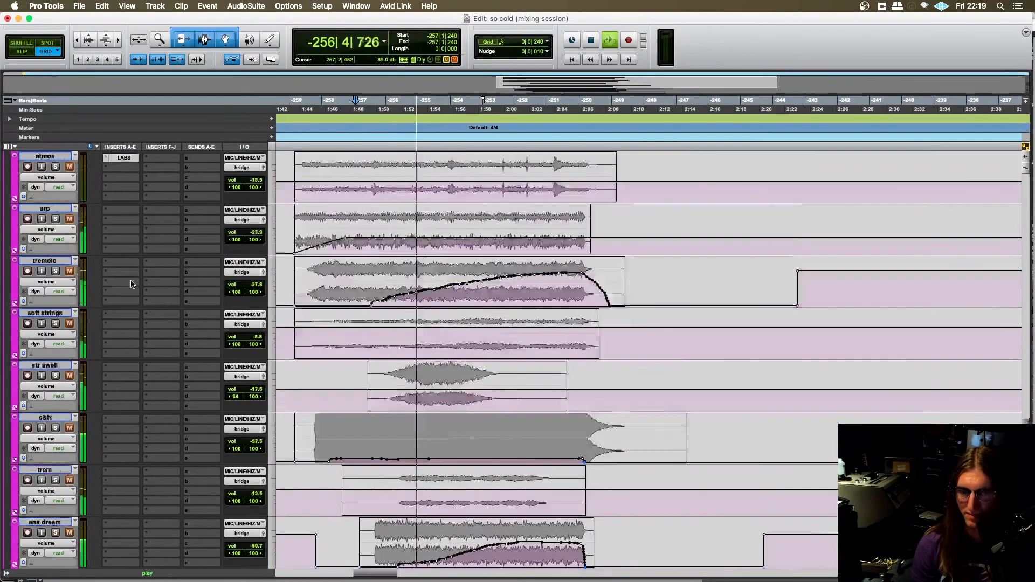
key("space")
scroll(62, 285, "up", 5)
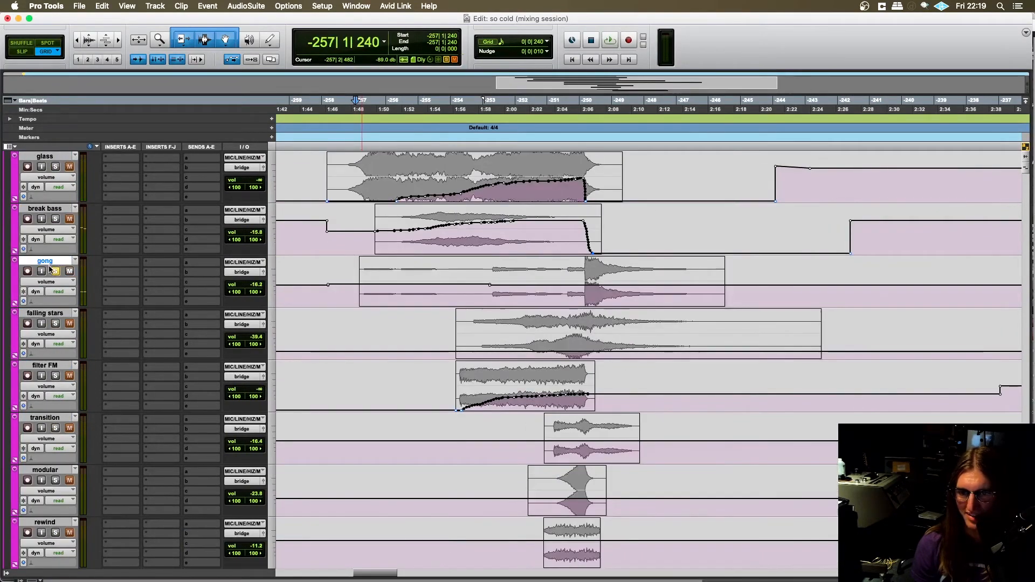
scroll(430, 431, "up", 3)
- Place the playback position on the falling stars track just before its clip, at -254|1|240
left_click(430, 431)
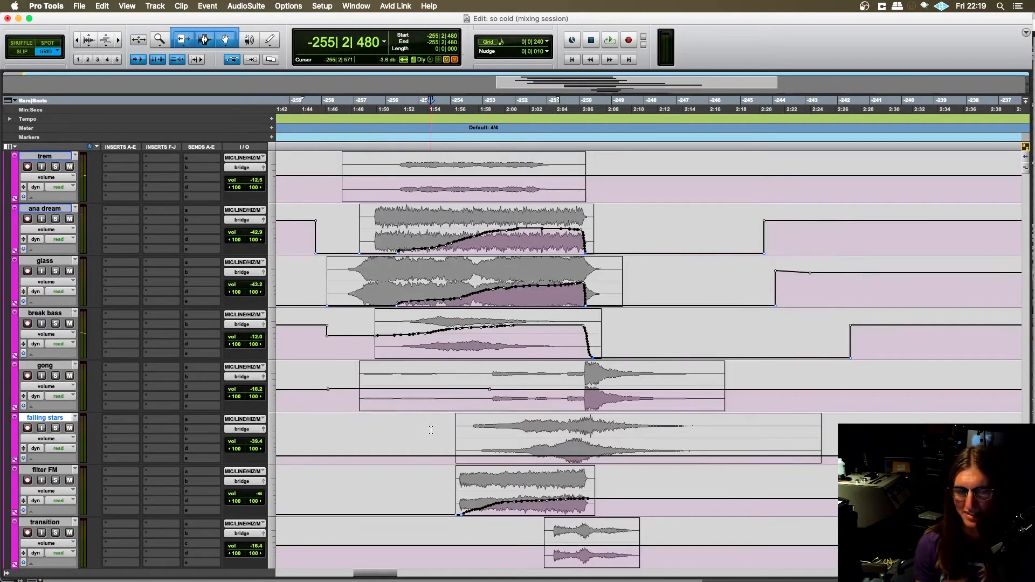
scroll(419, 425, "down", 3)
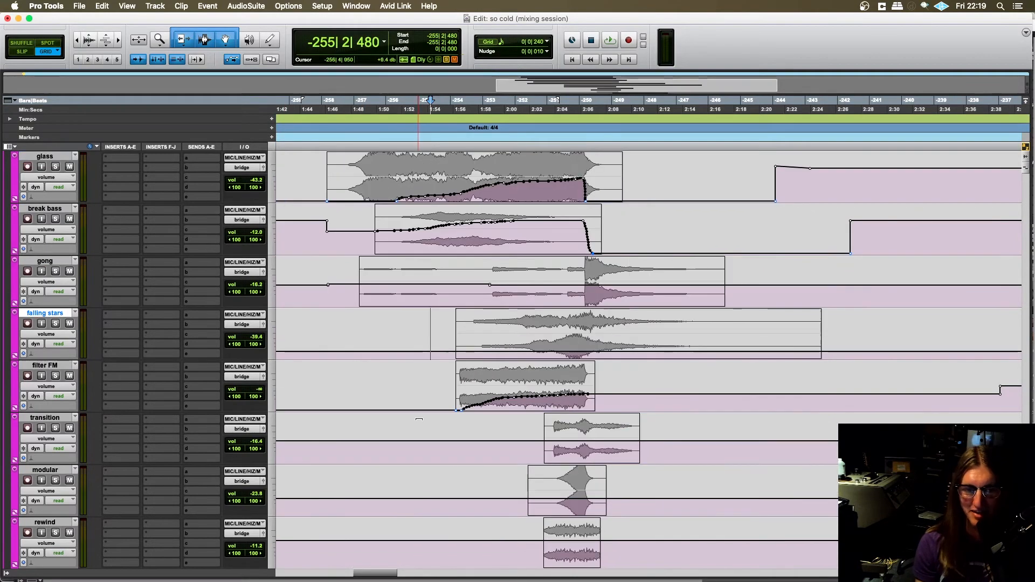
scroll(424, 415, "up", 5)
scroll(428, 404, "down", 7)
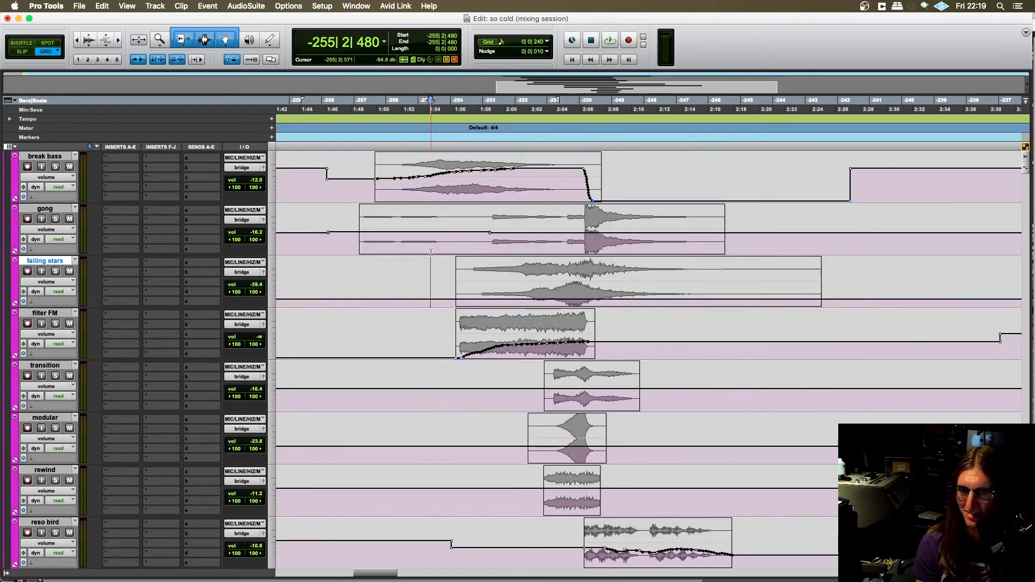
left_click(437, 281)
scroll(437, 283, "down", 3)
scroll(438, 286, "up", 4)
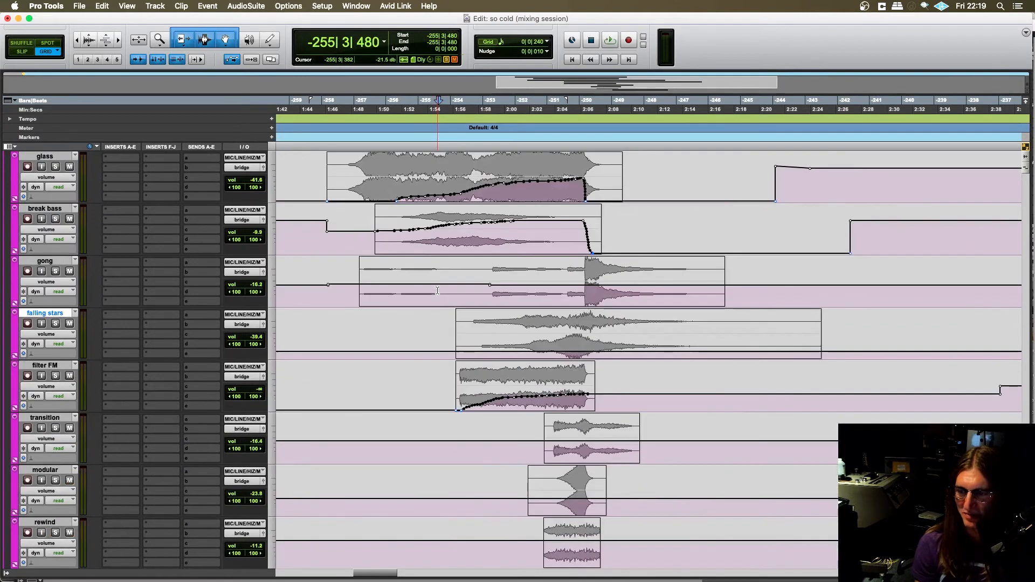
scroll(445, 403, "up", 2)
left_click(452, 438)
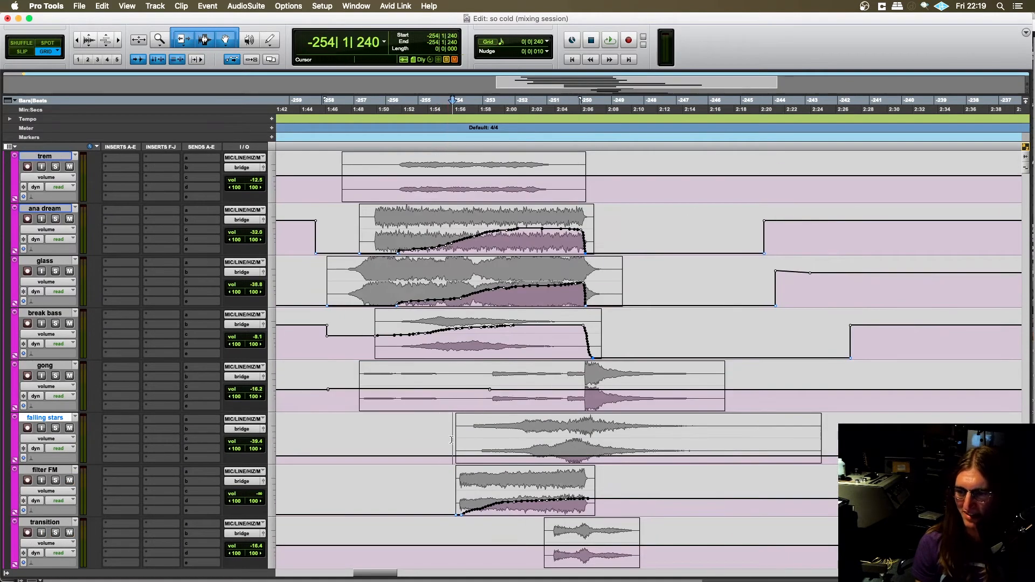
- Look over the bridge tracks from soft strings to reso bird, comparing where their clips enter and how their volume automation moves
scroll(450, 438, "right", 2)
scroll(443, 440, "left", 2)
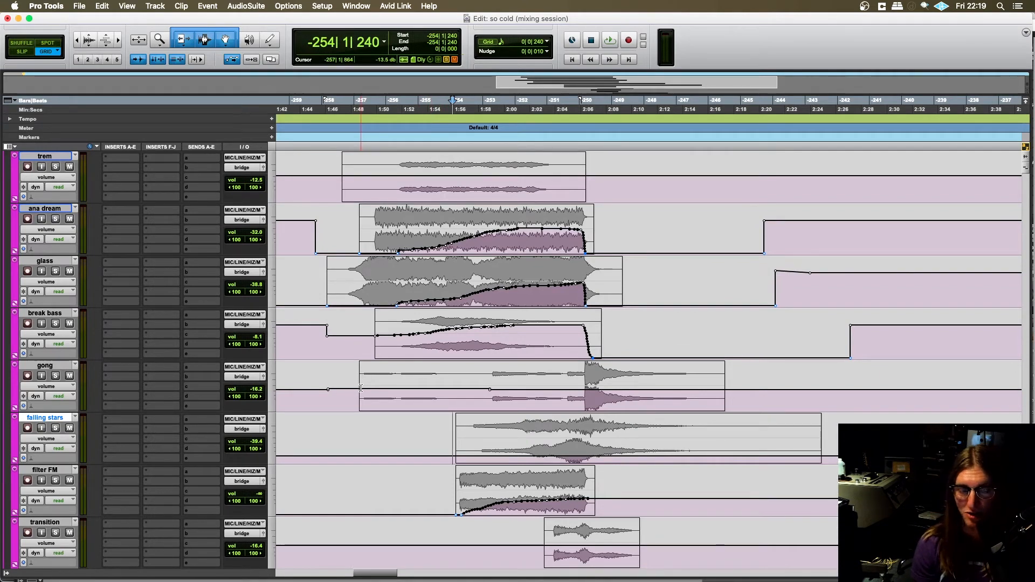
scroll(361, 388, "right", 4)
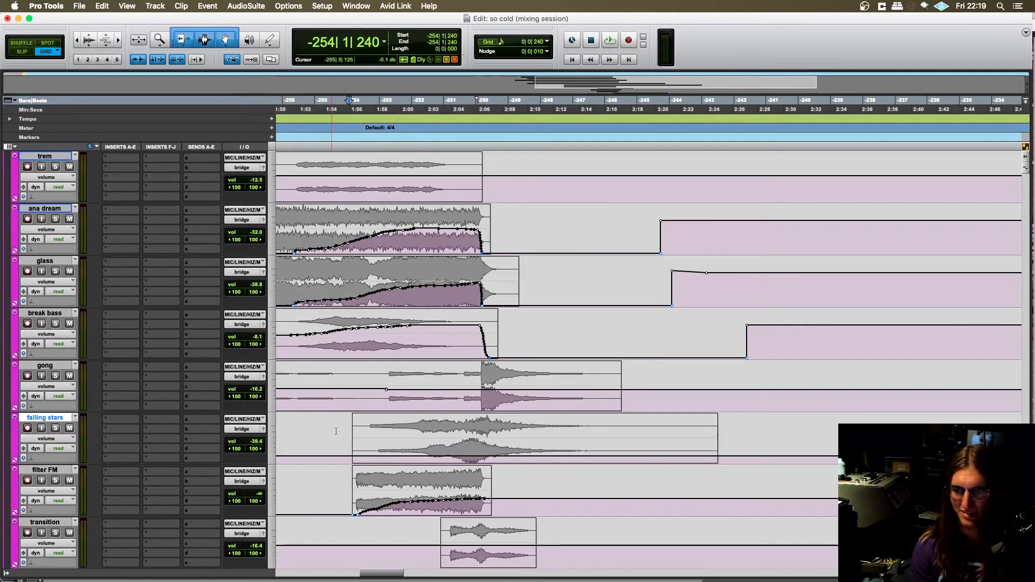
scroll(336, 431, "left", 7)
scroll(433, 411, "down", 3)
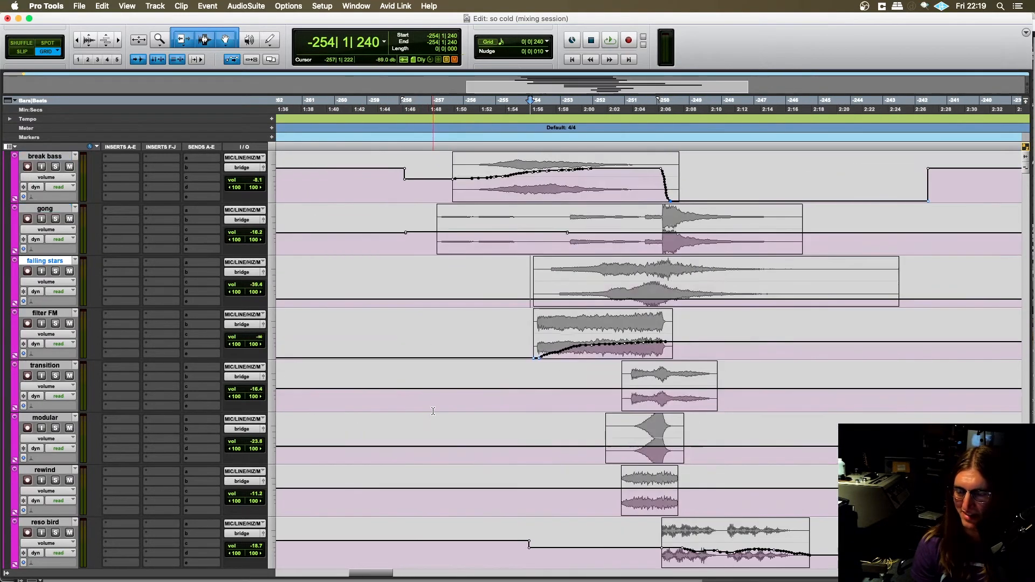
scroll(432, 411, "down", 1)
scroll(432, 412, "up", 1)
scroll(433, 411, "left", 5)
scroll(434, 410, "down", 1)
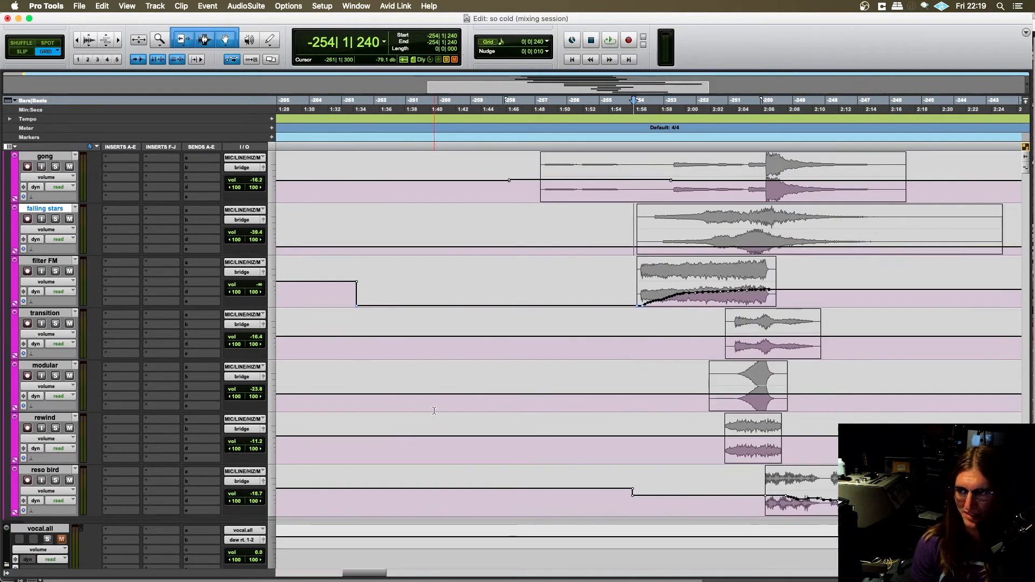
scroll(434, 411, "up", 7)
scroll(429, 410, "right", 8)
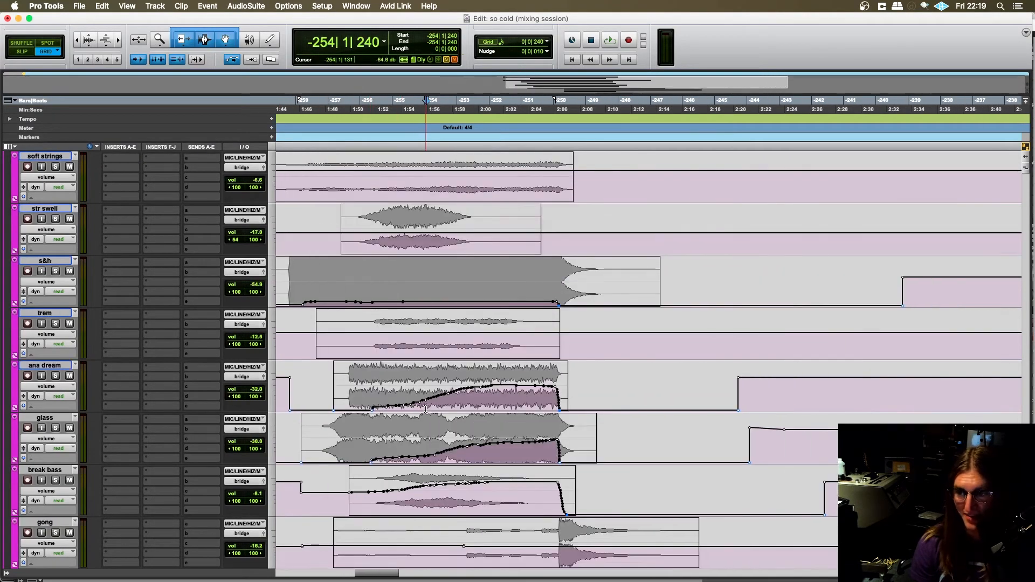
scroll(426, 409, "up", 8)
scroll(426, 409, "down", 13)
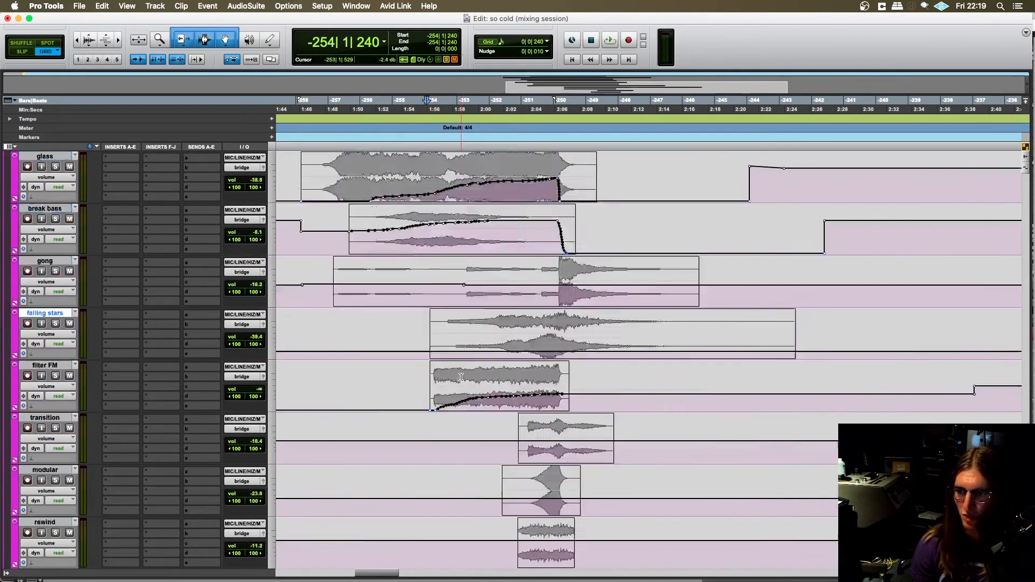
scroll(461, 377, "down", 2)
scroll(461, 377, "right", 2)
scroll(436, 365, "up", 3)
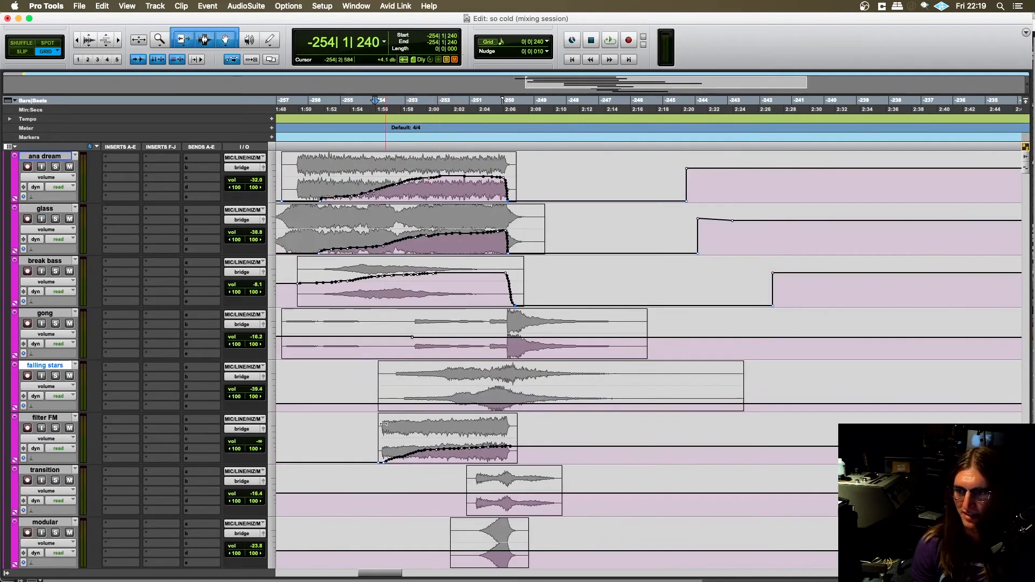
- Solo the gong track again with the playback position in bar -254, and unsolo it
left_click(375, 347)
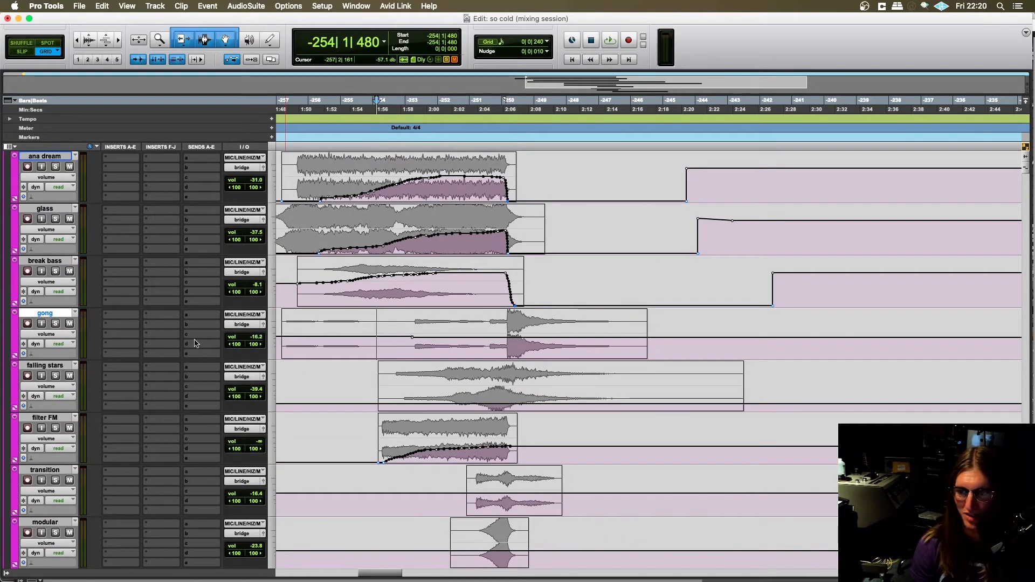
scroll(195, 343, "down", 1)
left_click(56, 273)
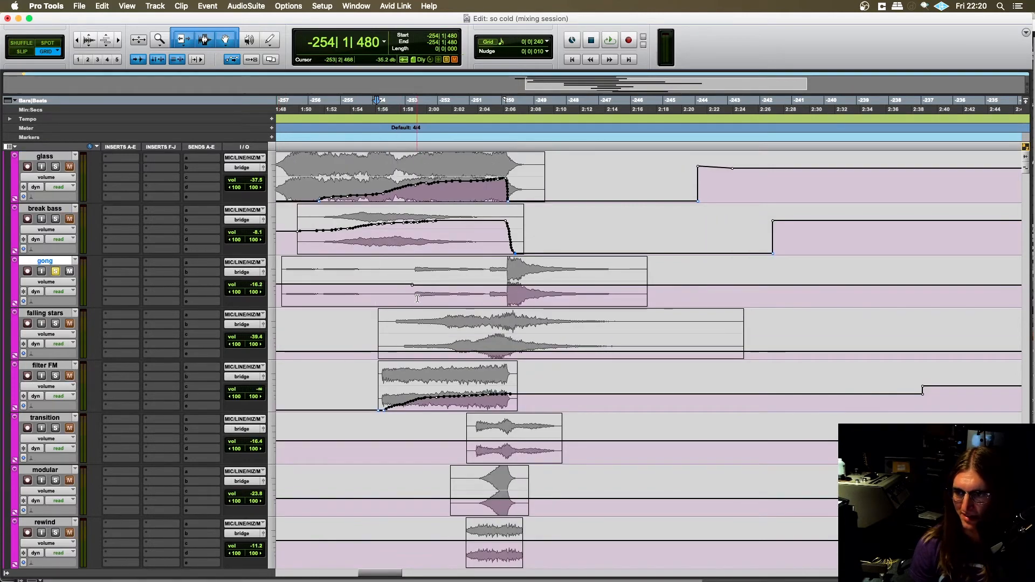
left_click(392, 291)
scroll(399, 302, "right", 2)
scroll(260, 377, "up", 2)
scroll(260, 377, "left", 2)
scroll(260, 377, "up", 9)
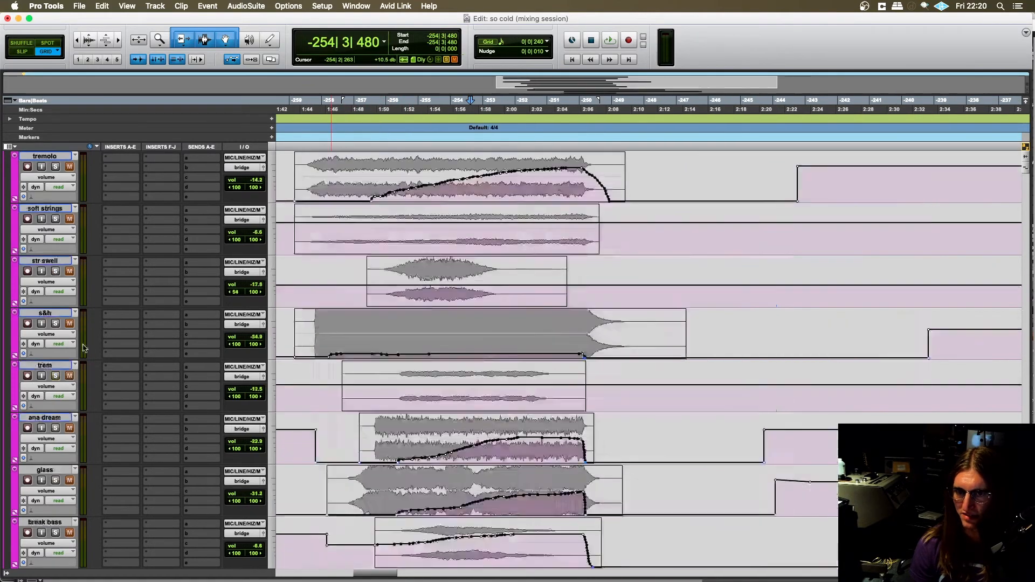
left_click(57, 276)
- Solo the falling stars track and play it from -254|4|480, near the start of its clip
scroll(59, 277, "down", 12)
scroll(180, 351, "down", 2)
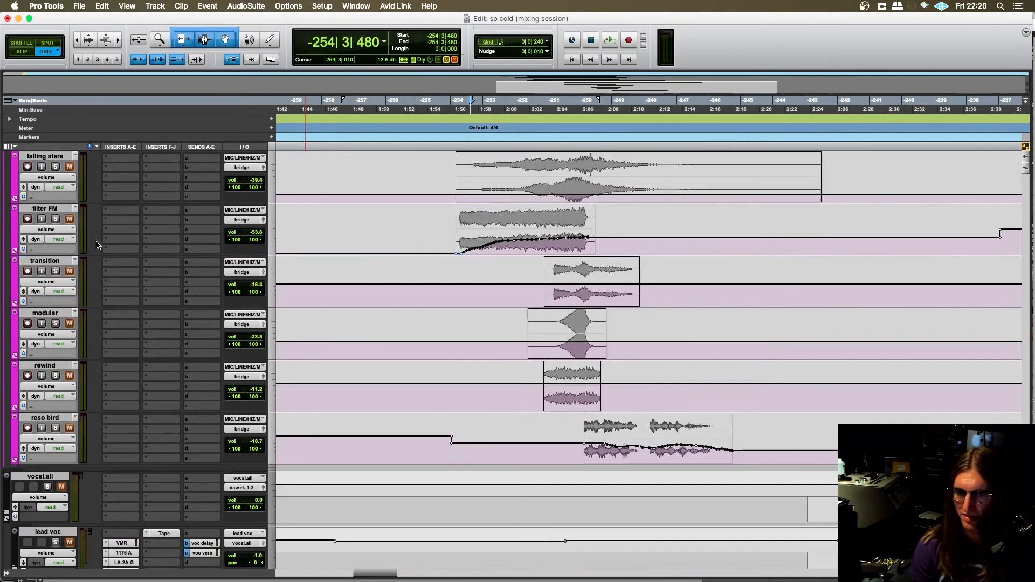
scroll(97, 269, "up", 3)
scroll(67, 320, "down", 1)
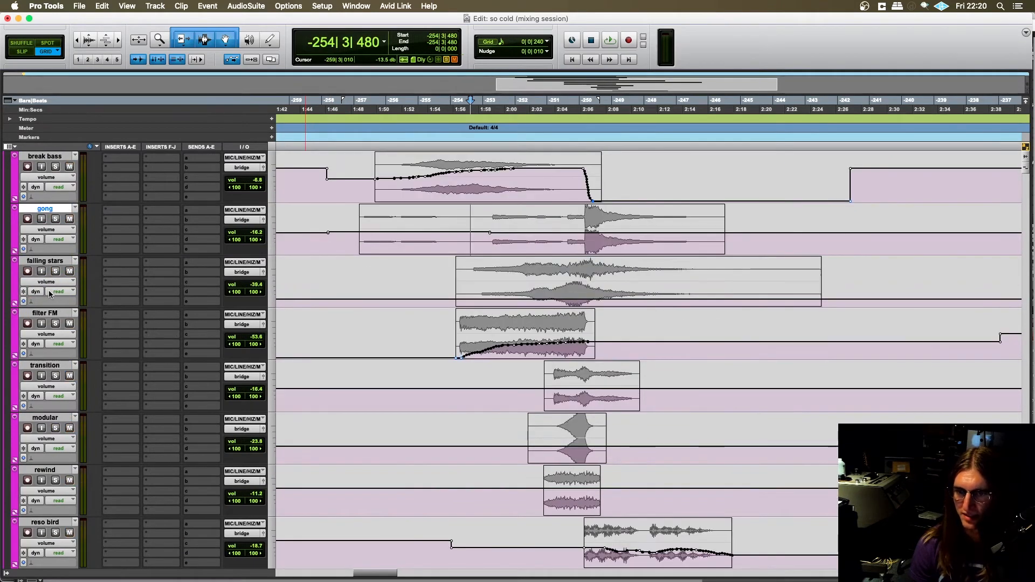
left_click(55, 270)
left_click(477, 287)
key("space")
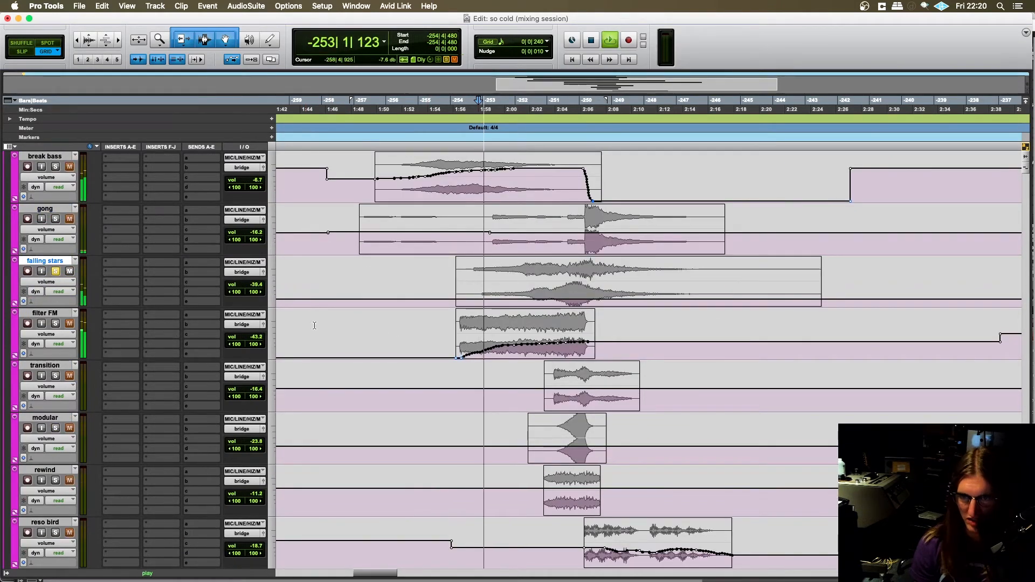
scroll(325, 334, "right", 2)
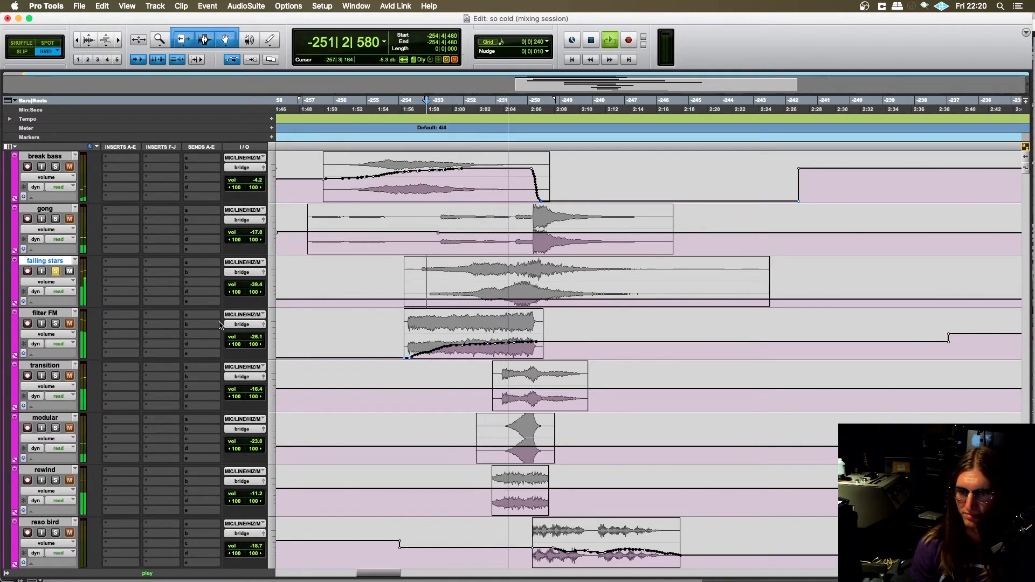
- Solo filter FM together with falling stars and play both from -254|1|480, stopping after listening
left_click(56, 323)
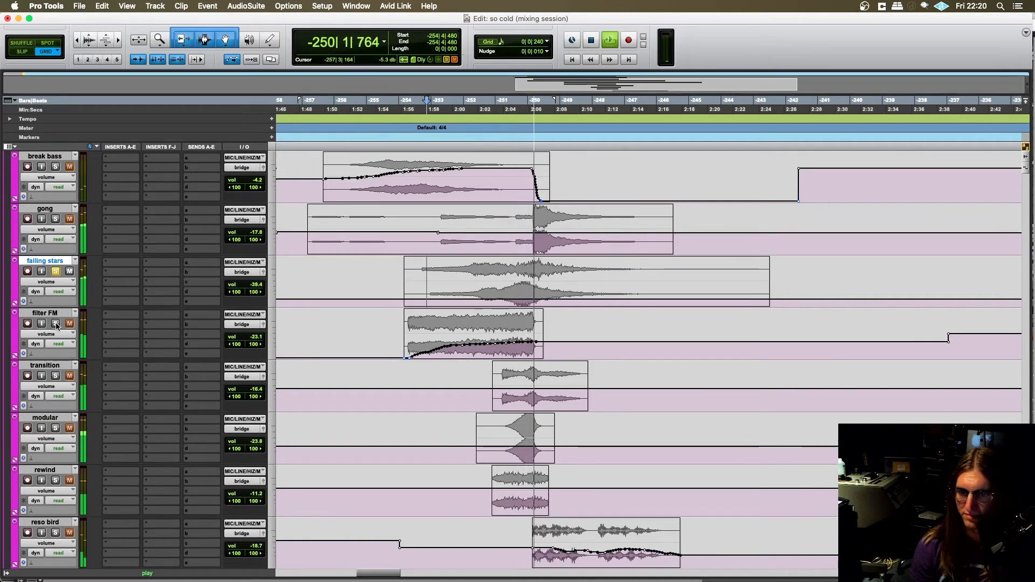
key("space")
left_click(404, 322)
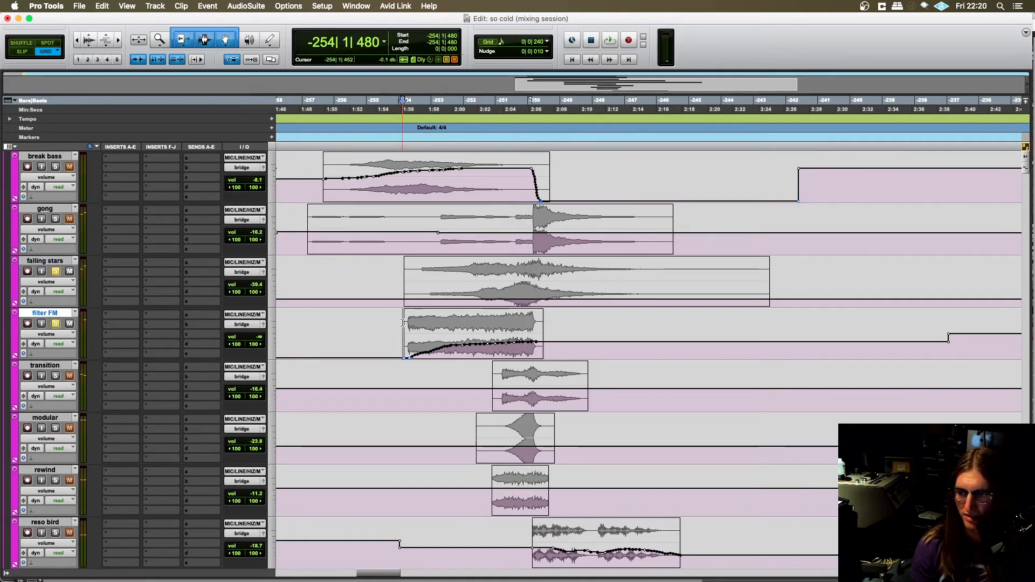
key("space")
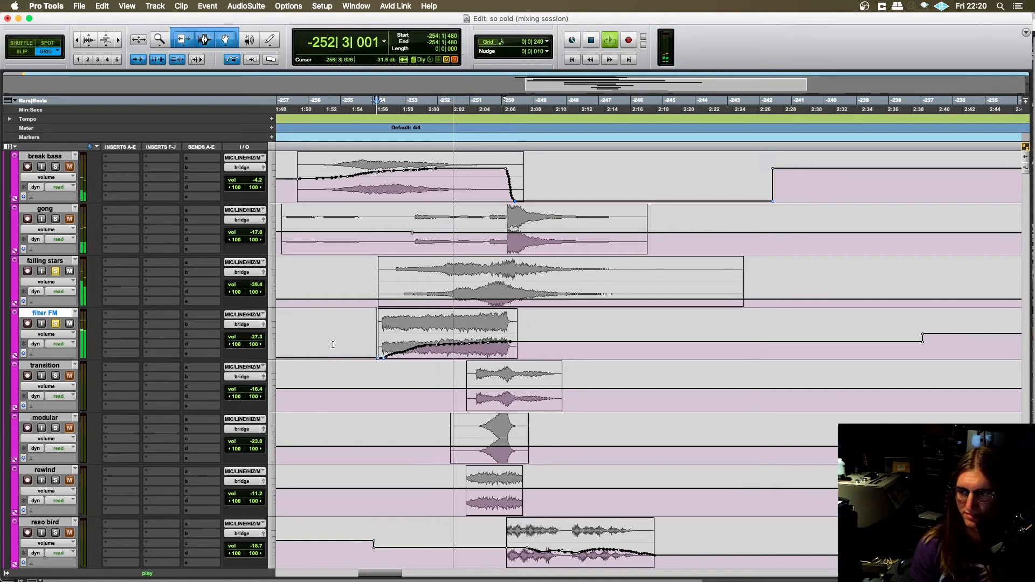
key("space")
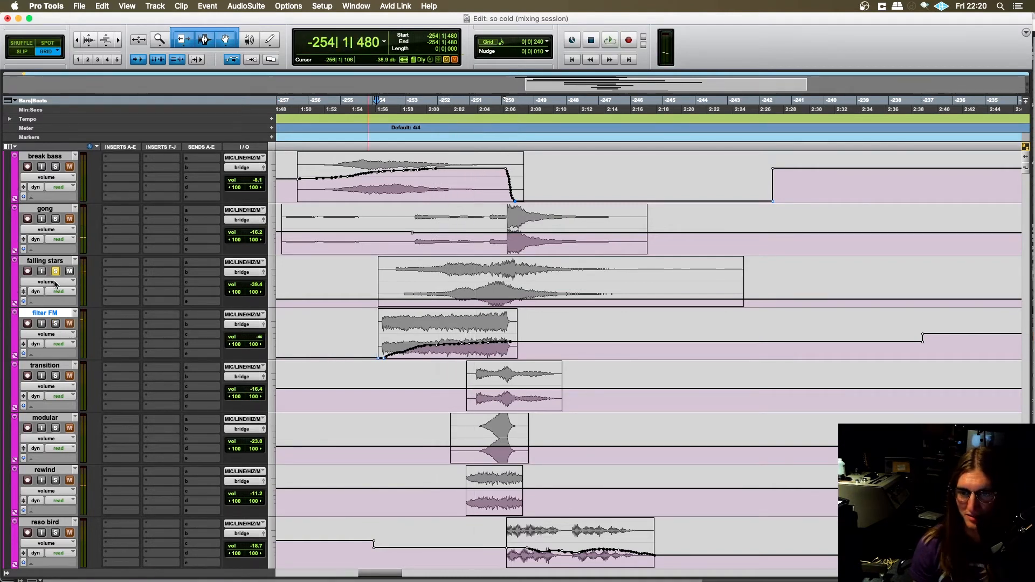
- Add the transition track to the soloed falling stars and filter FM, and audition them from -252|4|000
left_click(55, 271)
left_click(56, 271)
left_click(55, 323)
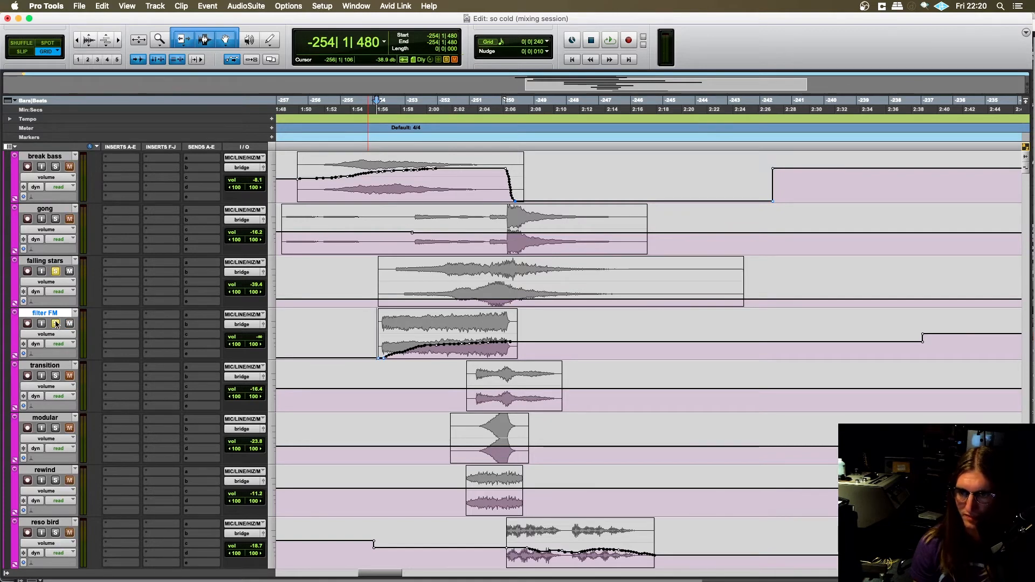
left_click(55, 376)
scroll(345, 367, "down", 3)
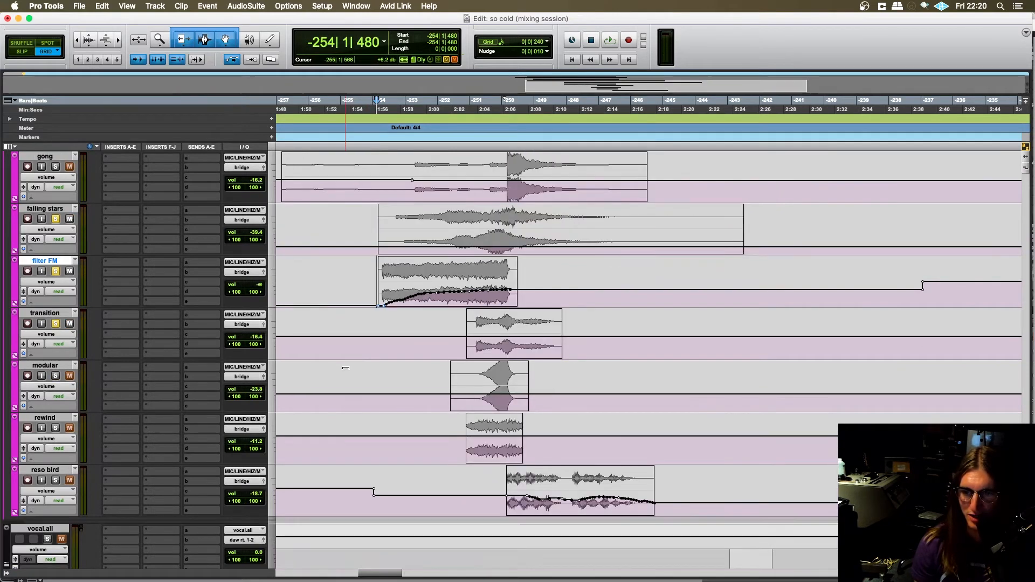
left_click(455, 336)
key("space")
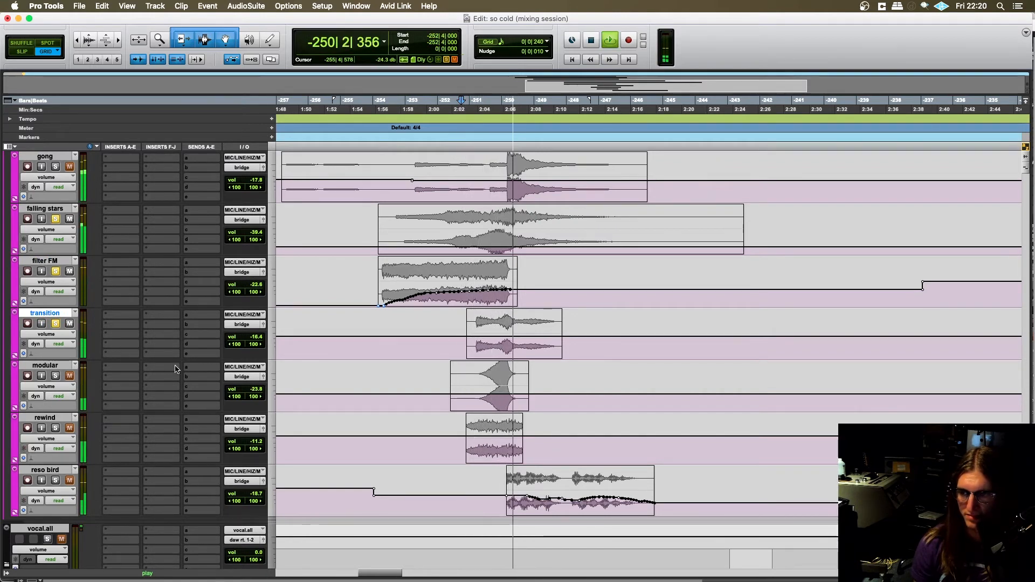
key("space")
- Add the modular track to the soloed tracks and audition them briefly from -252|3|720
left_click(56, 376)
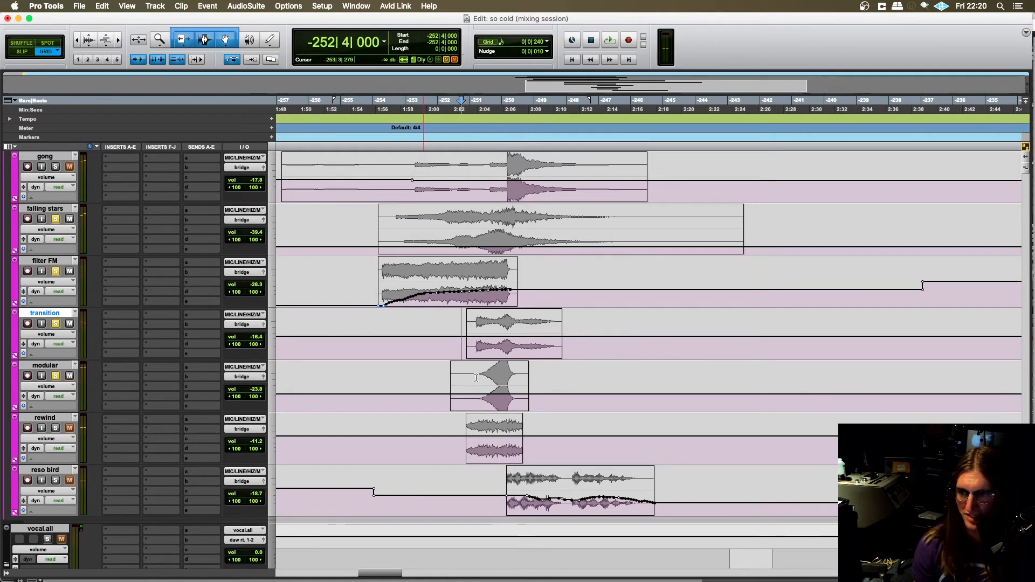
left_click(400, 389)
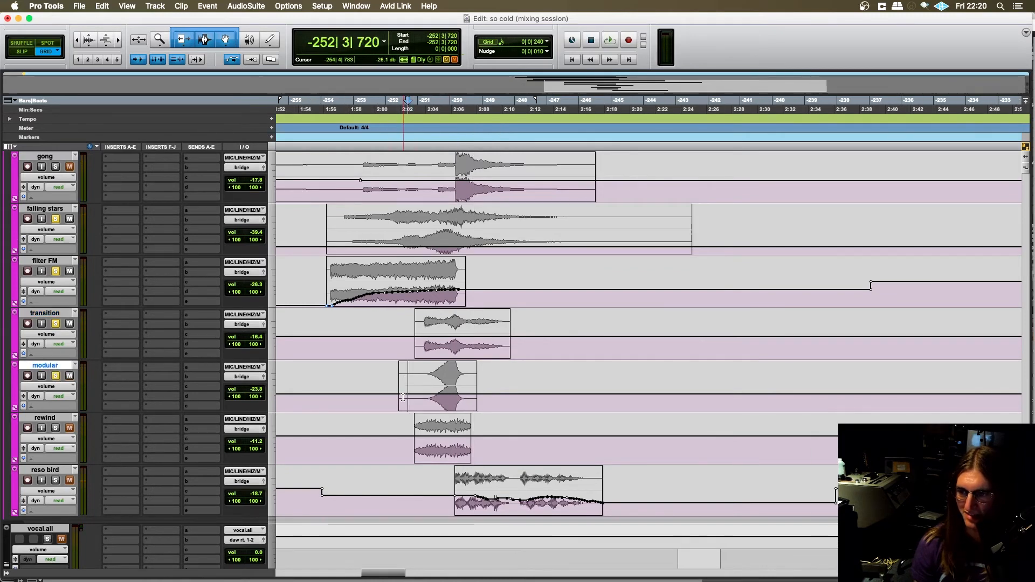
scroll(394, 390, "right", 2)
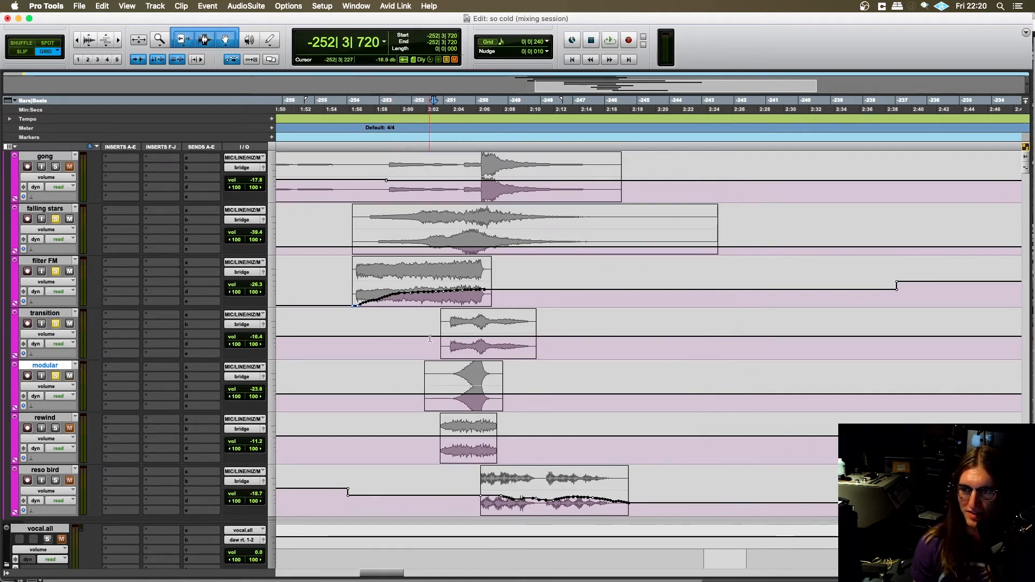
scroll(430, 338, "left", 10)
scroll(480, 308, "right", 4)
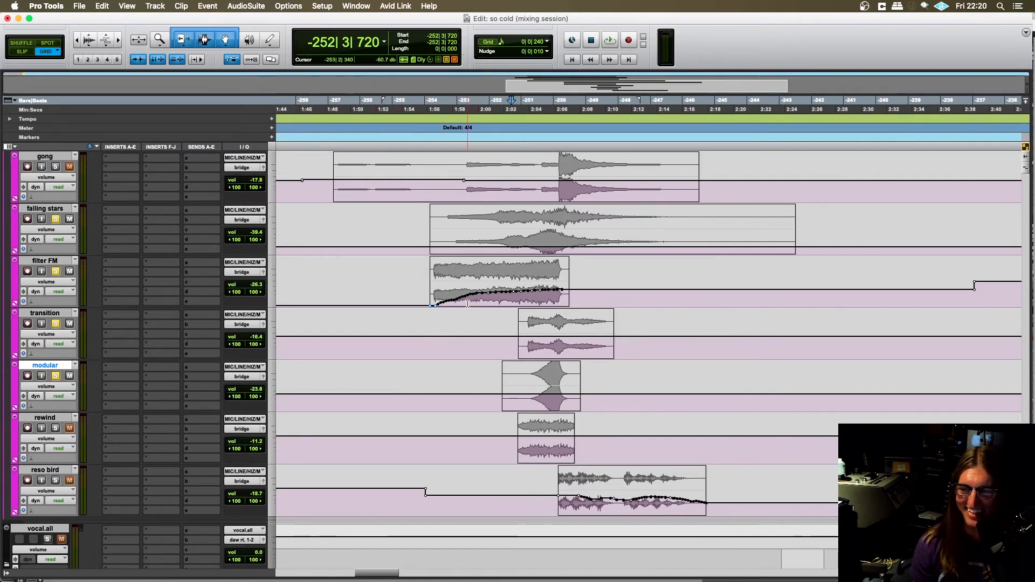
scroll(500, 372, "right", 4)
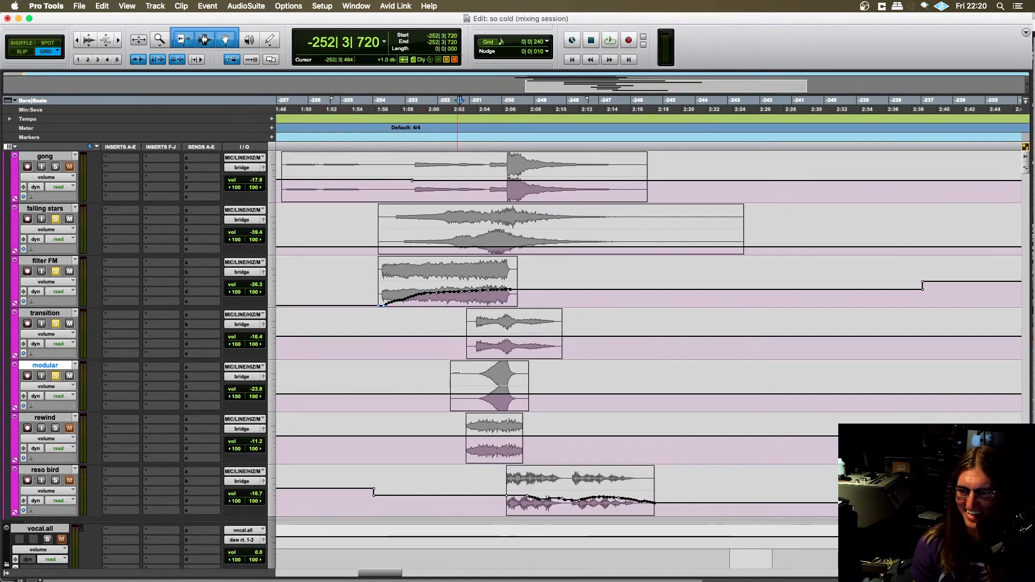
scroll(459, 398, "left", 4)
scroll(459, 398, "right", 4)
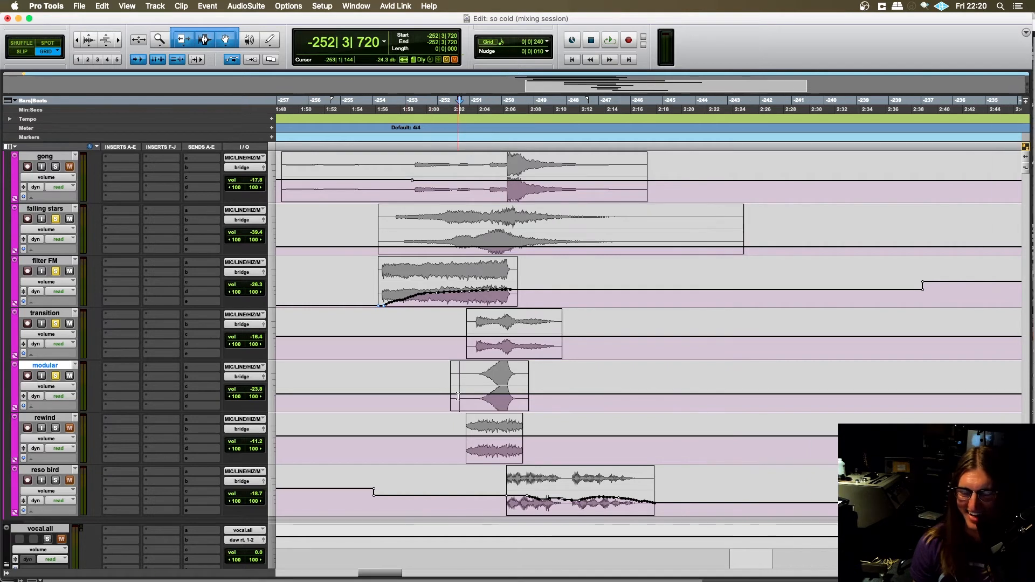
key("space")
key("space")
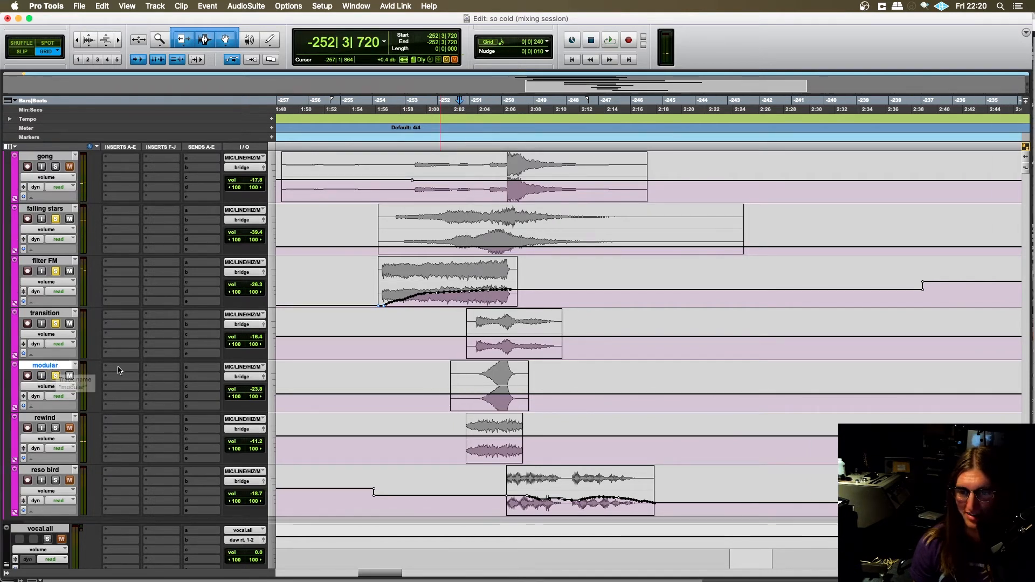
- Switch to the So Cold project in Logic Pro X and select the modular wind track
mouse_move(541, 571)
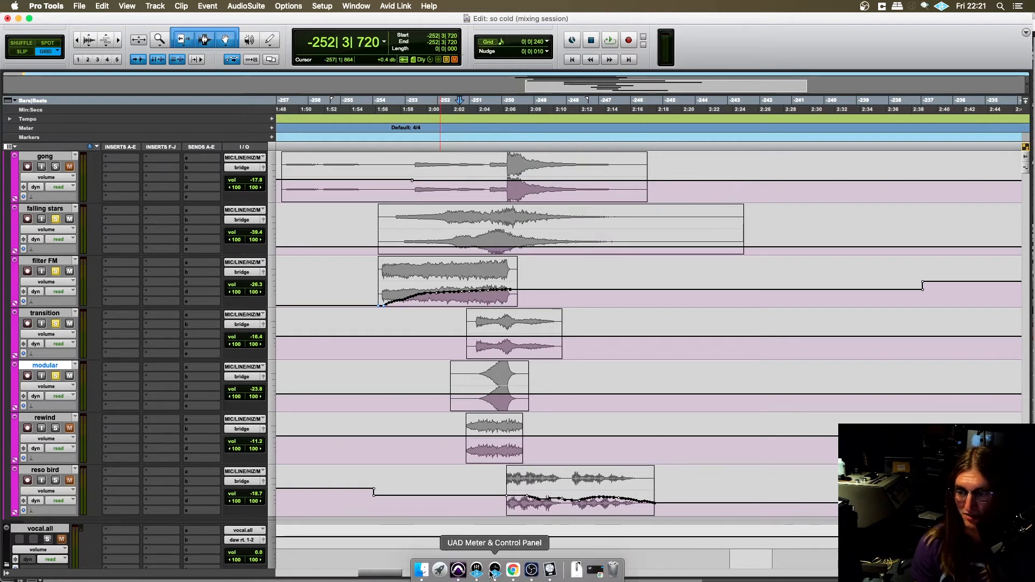
left_click(549, 571)
scroll(339, 348, "down", 6)
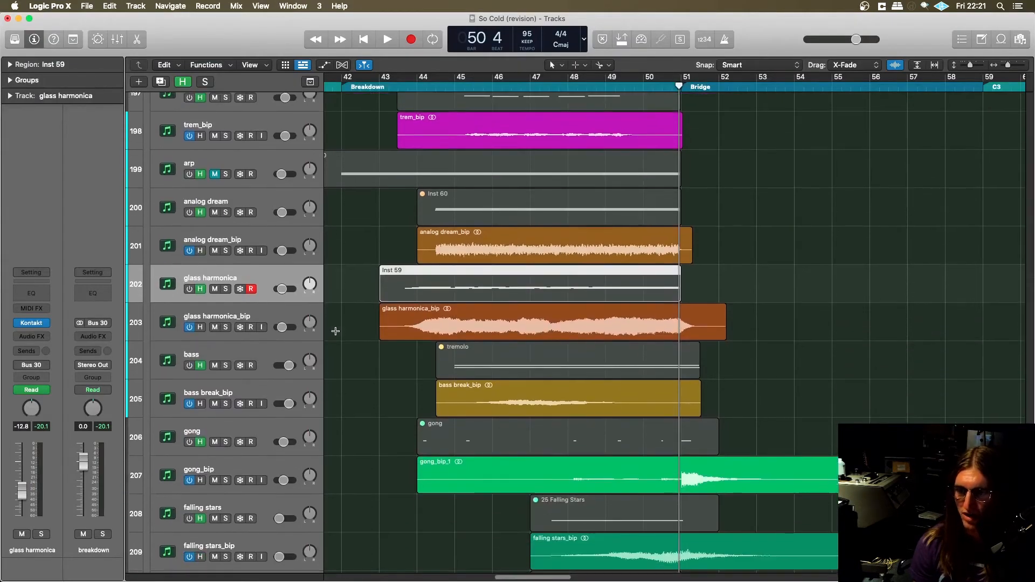
scroll(321, 346, "down", 5)
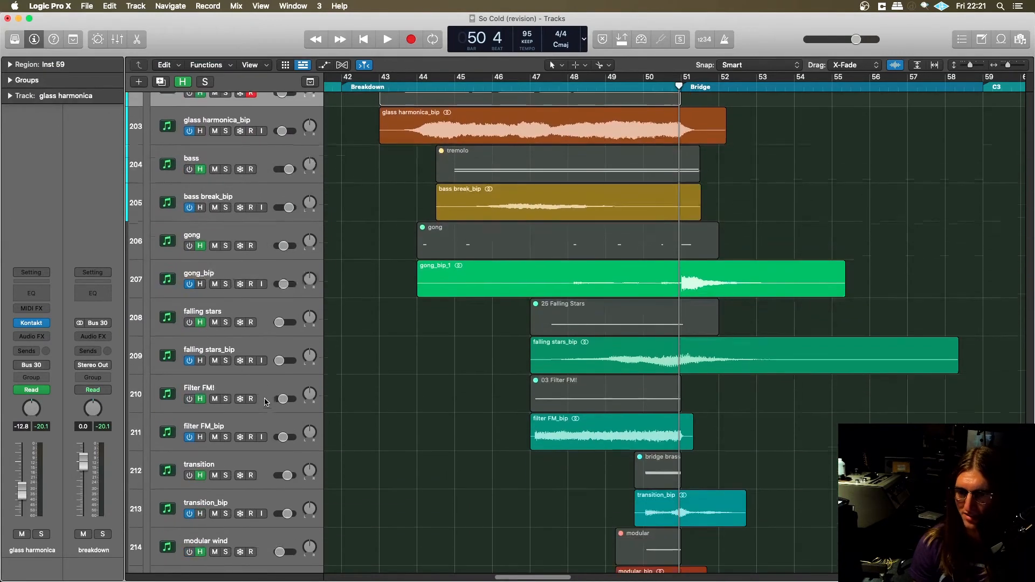
scroll(264, 401, "down", 3)
left_click(261, 362)
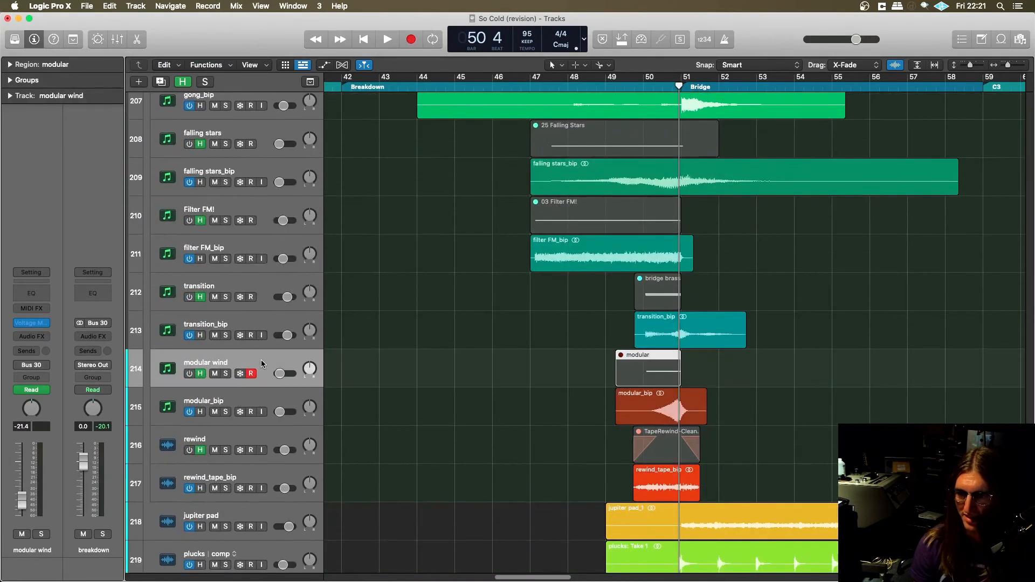
- Open the modular wind track's Voltage Modular instrument, dismissing the plug-in loading message and the update offer
left_click(29, 323)
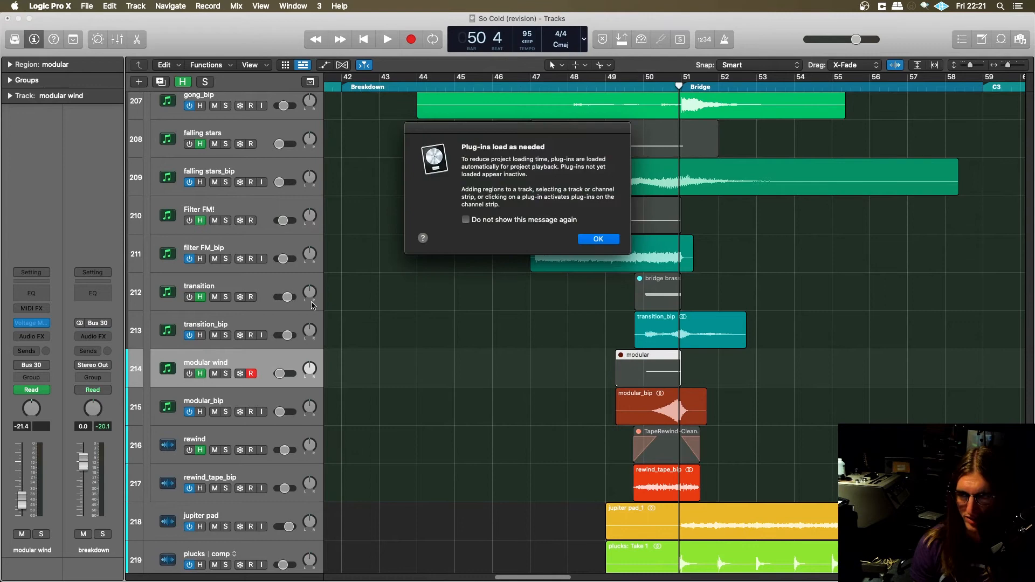
left_click(588, 238)
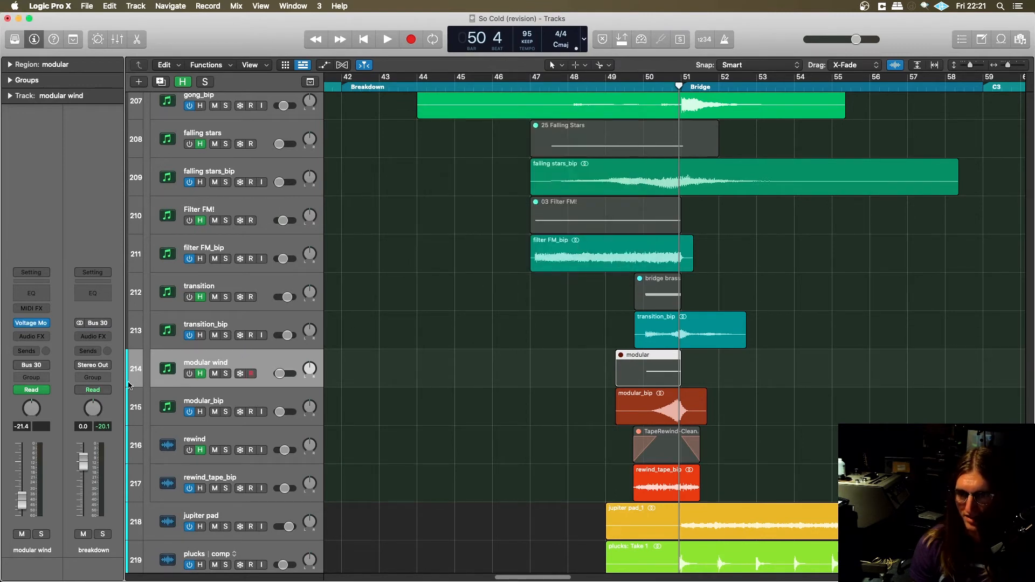
left_click(34, 324)
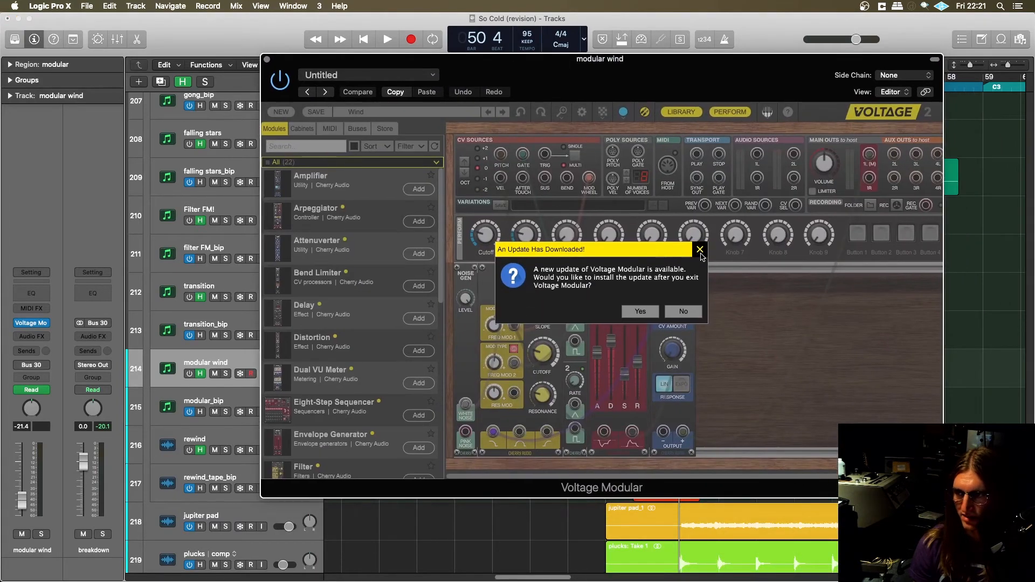
left_click(700, 252)
- Examine the Wind patch's modules and the module library in Voltage Modular, and close the instrument window
left_click_drag(626, 64, 579, 78)
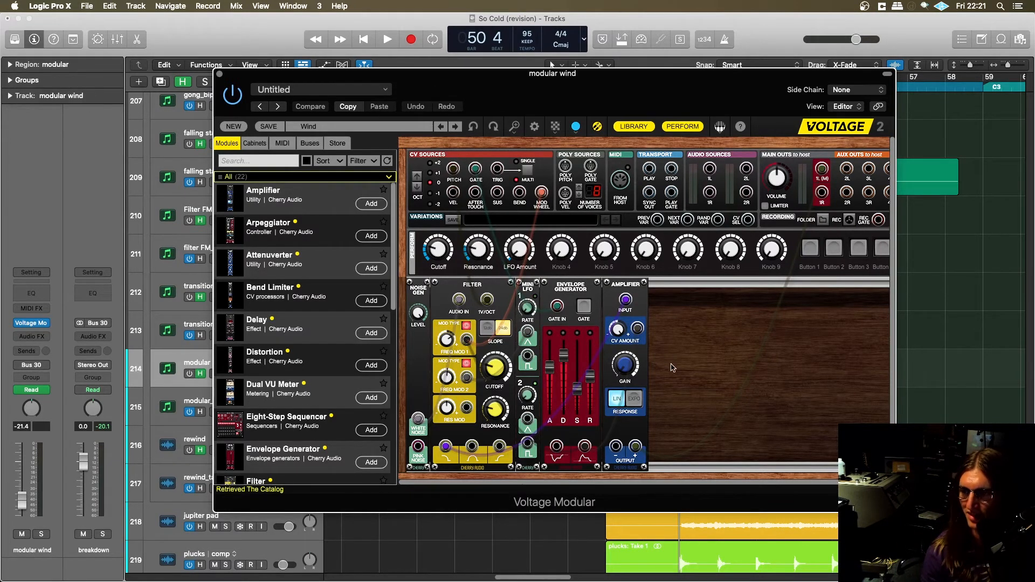
scroll(260, 234, "down", 1)
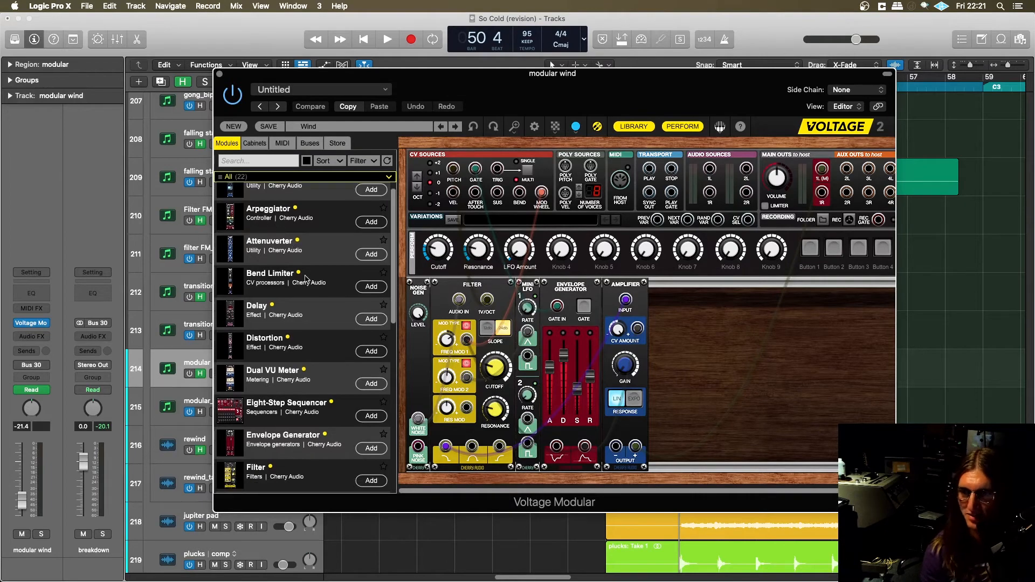
scroll(261, 234, "up", 1)
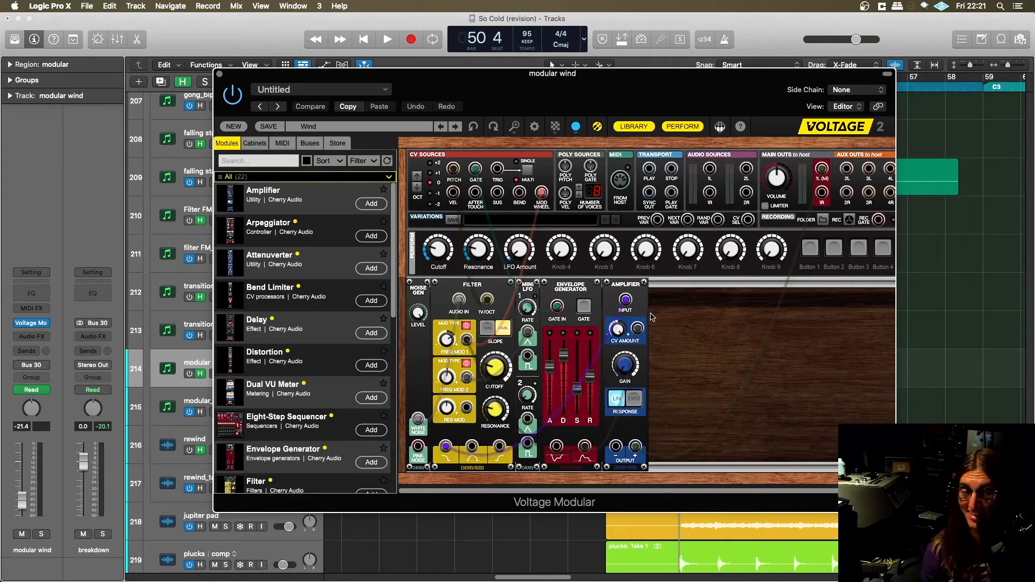
left_click_drag(640, 75, 600, 70)
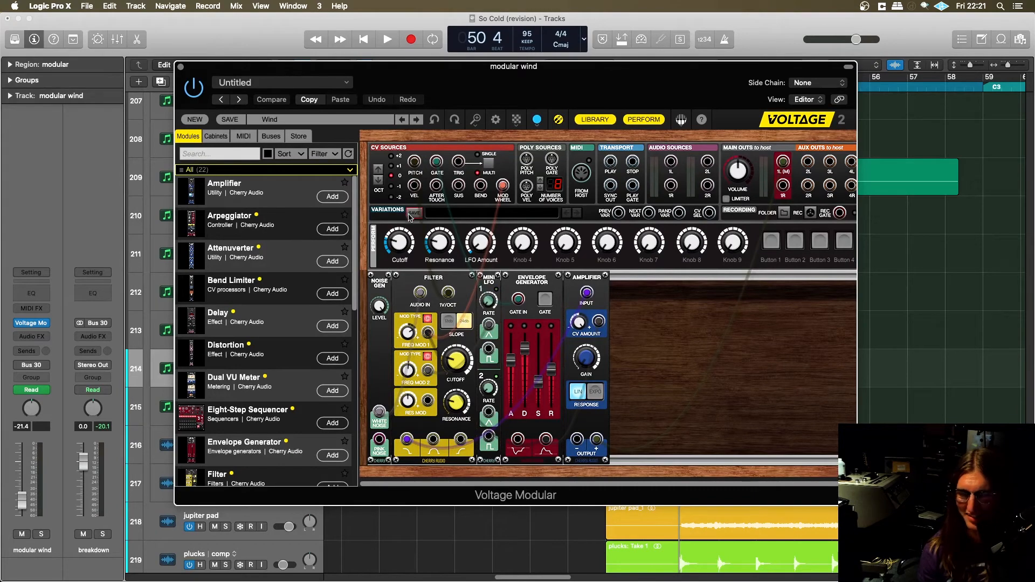
left_click(181, 67)
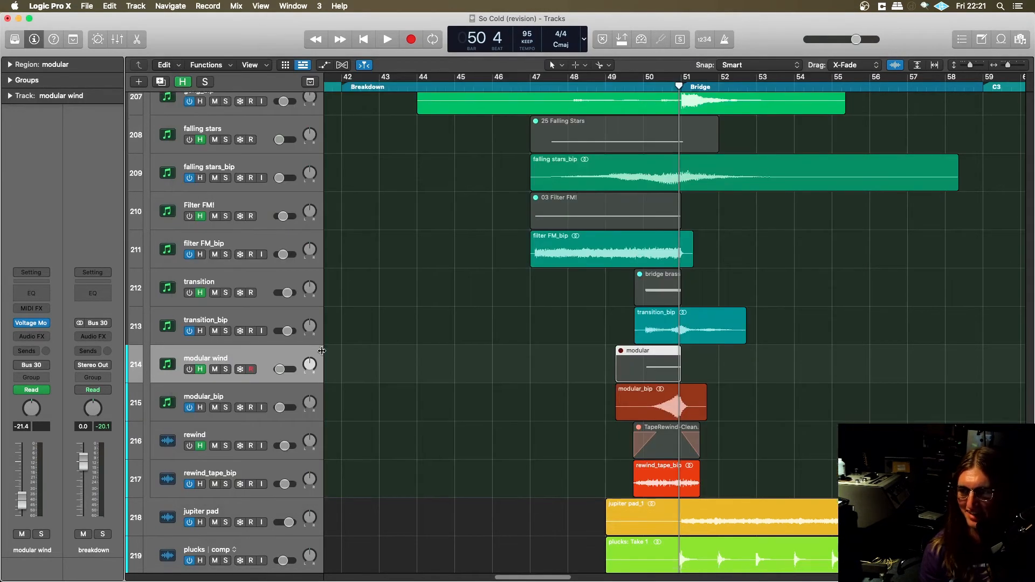
- Return to Pro Tools, replay the soloed tracks from -252|3|720 through the modular swell, and leave only rewind soloed
scroll(492, 363, "down", 2)
key("super+Tab")
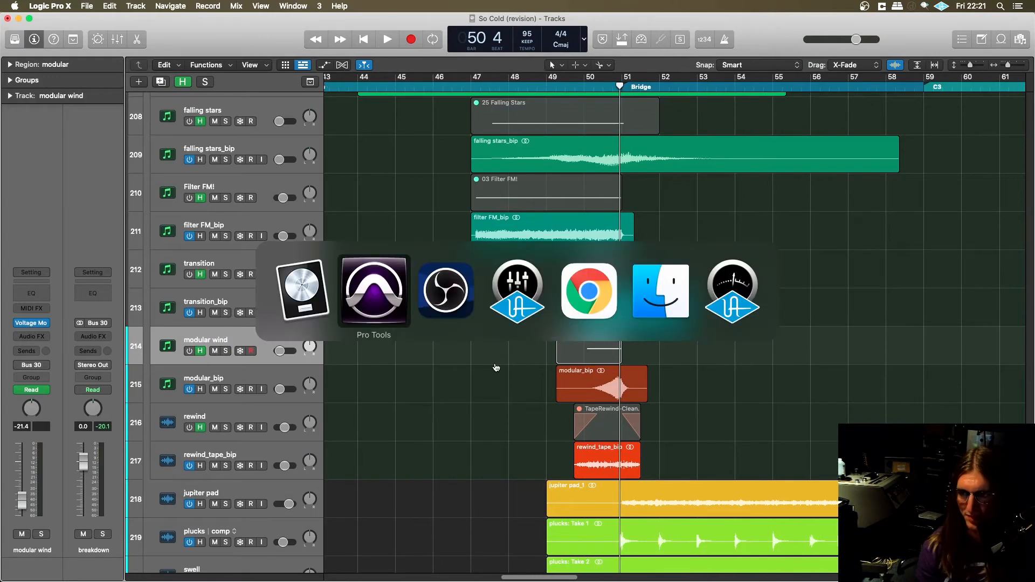
scroll(501, 371, "left", 5)
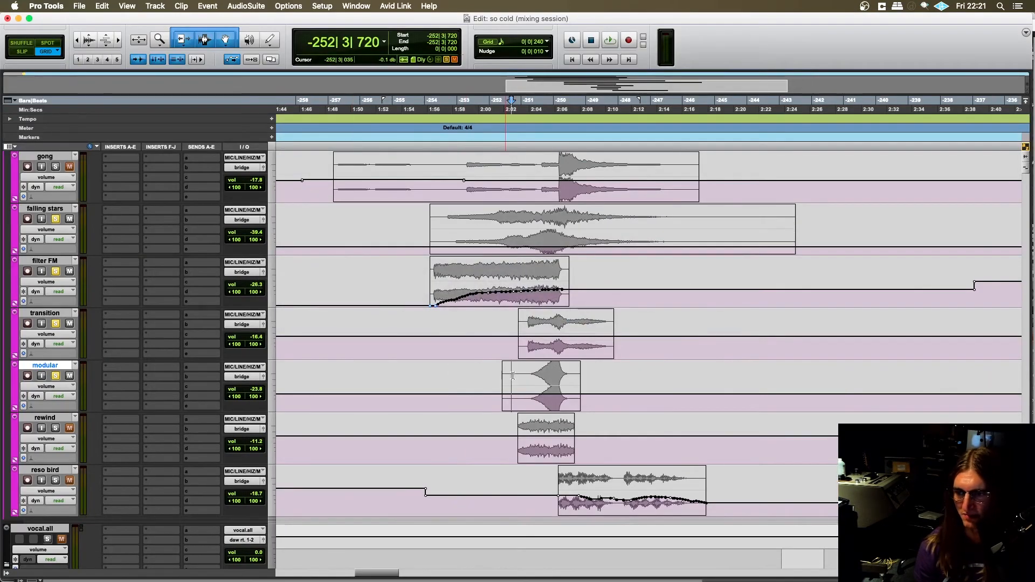
scroll(503, 376, "right", 3)
key("space")
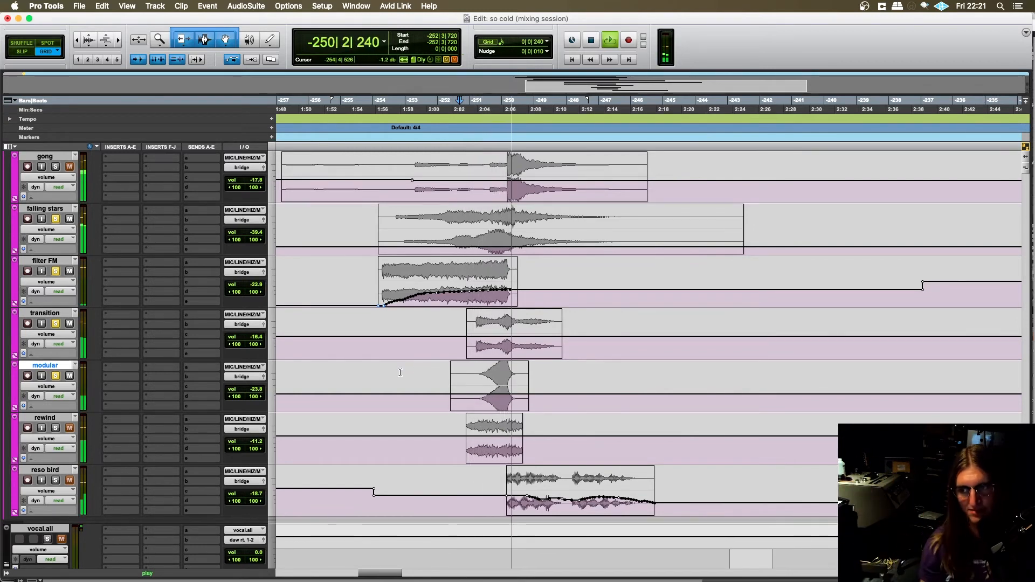
key("space")
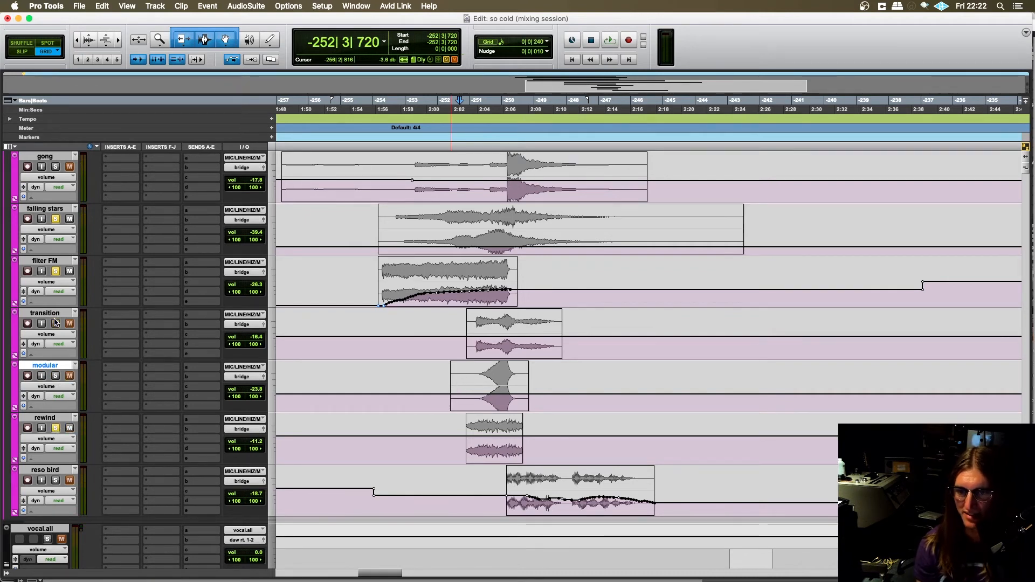
scroll(93, 325, "up", 10)
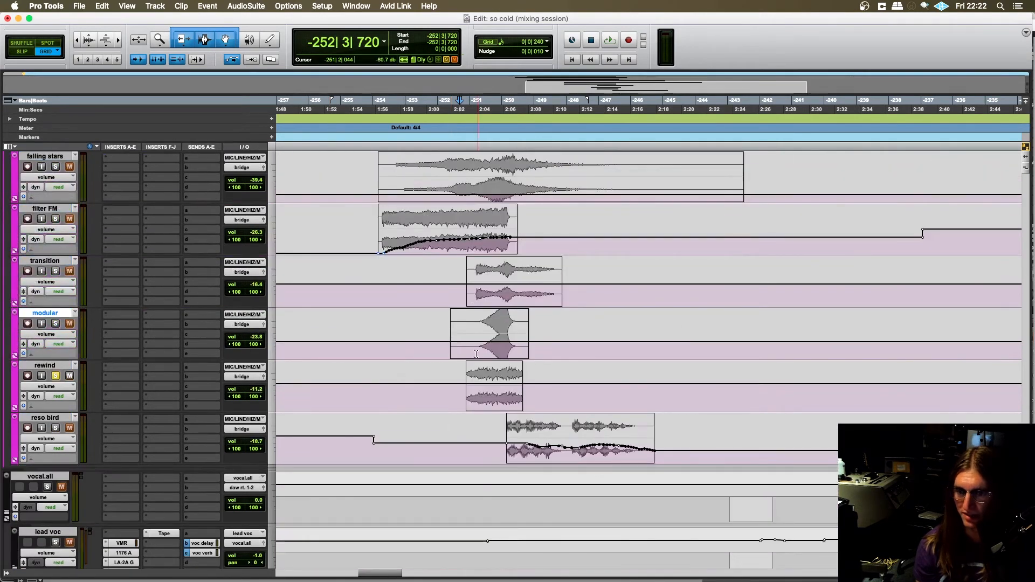
- Place the playback start just before the soloed rewind clip, at -252|2|240
left_click(449, 385)
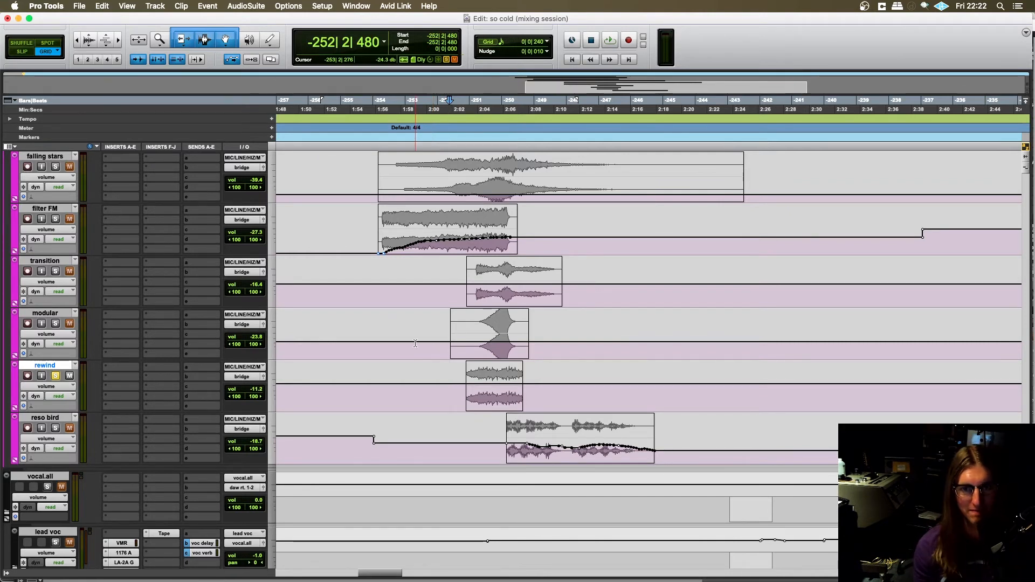
scroll(421, 326, "down", 1)
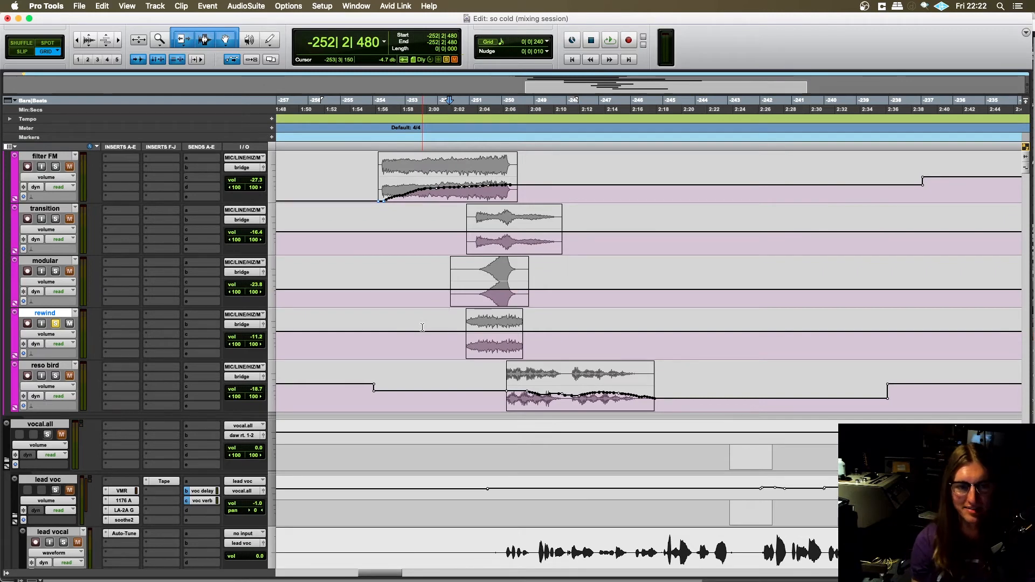
scroll(422, 327, "down", 2)
scroll(445, 327, "up", 4)
left_click(447, 387)
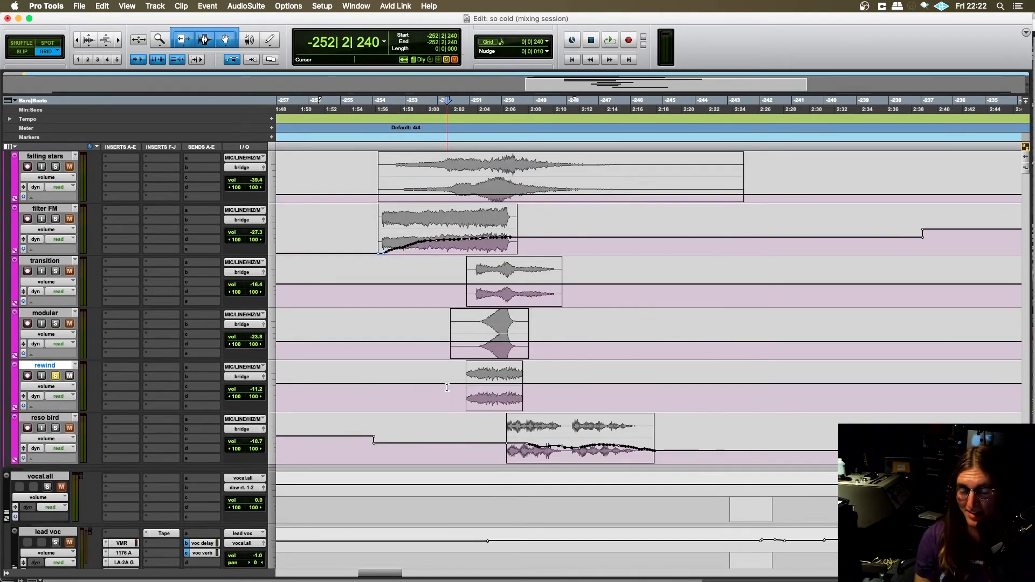
- Examine the rewind clip's placement against the neighbouring transition, modular and reso bird clips in the bridge
scroll(447, 386, "right", 2)
scroll(447, 387, "left", 2)
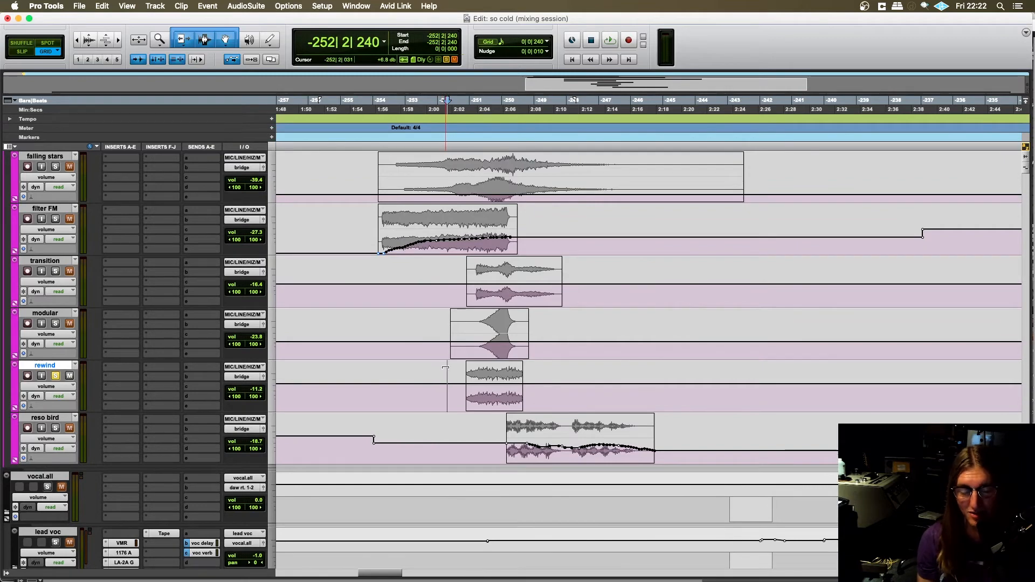
scroll(445, 367, "right", 2)
scroll(439, 367, "left", 1)
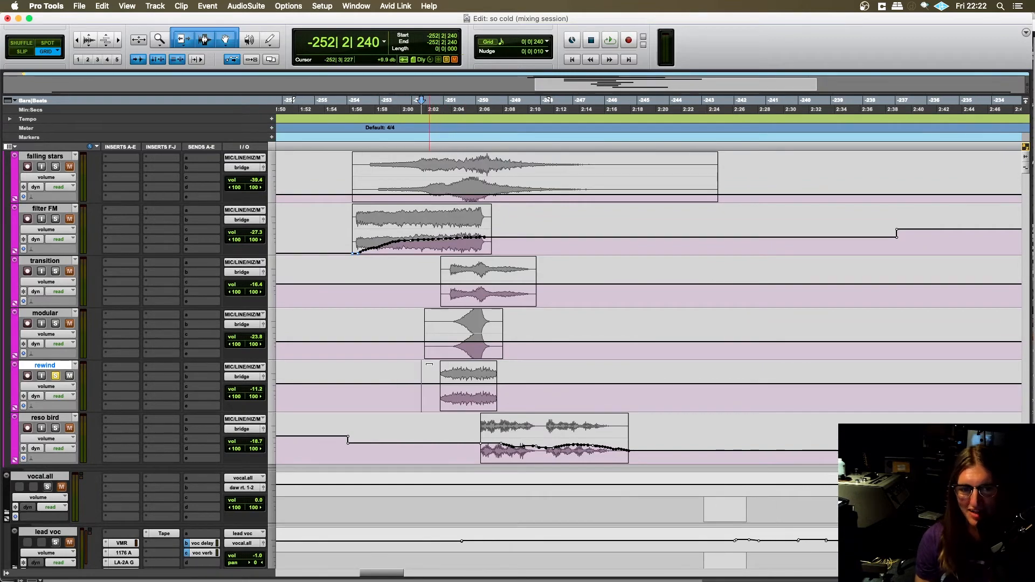
key("t")
scroll(430, 398, "right", 8)
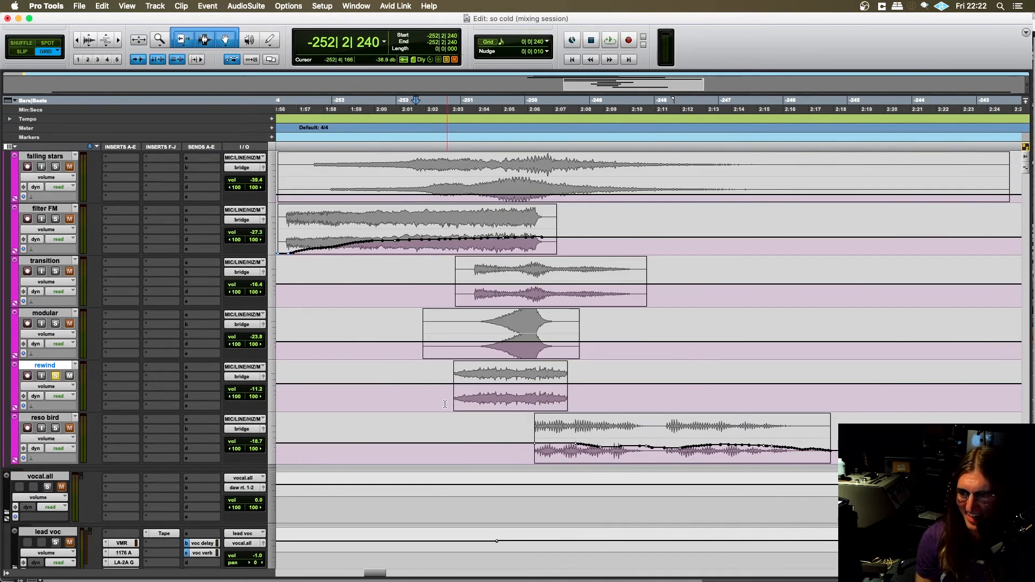
left_click(419, 390)
scroll(417, 390, "right", 2)
scroll(410, 394, "left", 2)
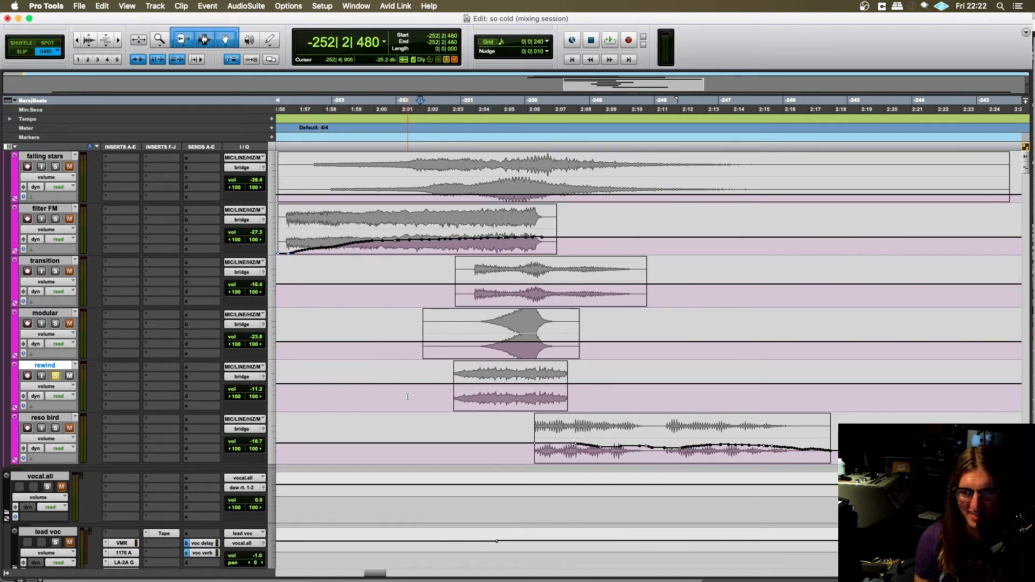
key("r")
scroll(410, 397, "right", 8)
scroll(418, 396, "left", 7)
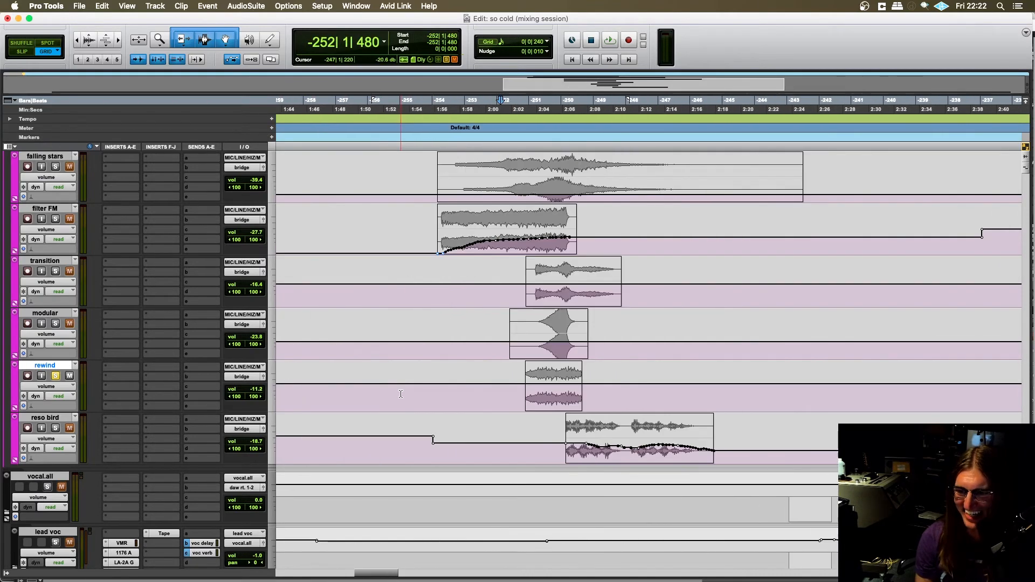
scroll(428, 394, "right", 3)
scroll(431, 394, "down", 3)
scroll(430, 377, "right", 1)
scroll(431, 344, "left", 2)
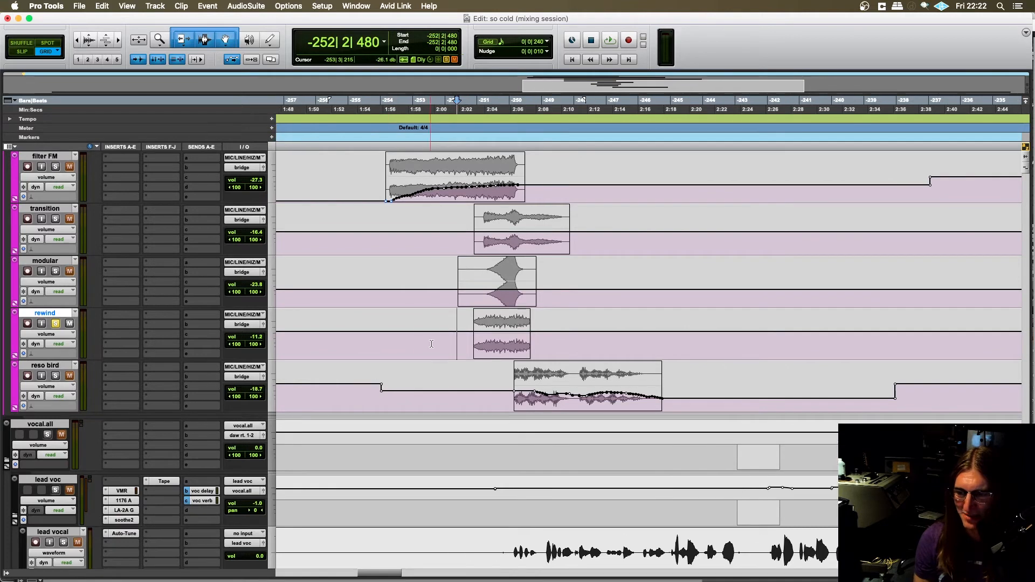
scroll(445, 352, "up", 3)
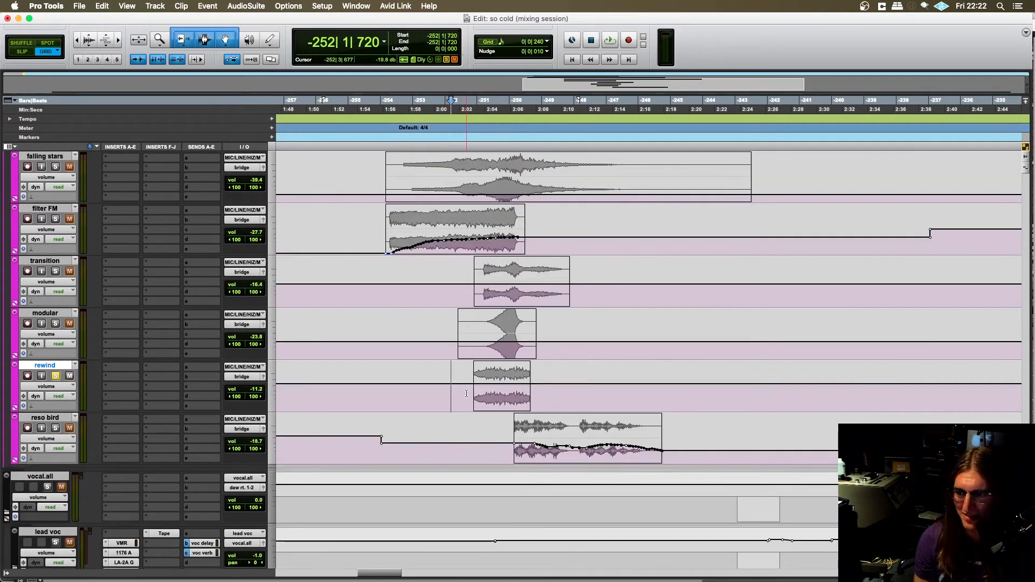
scroll(432, 399, "left", 2)
scroll(433, 397, "right", 4)
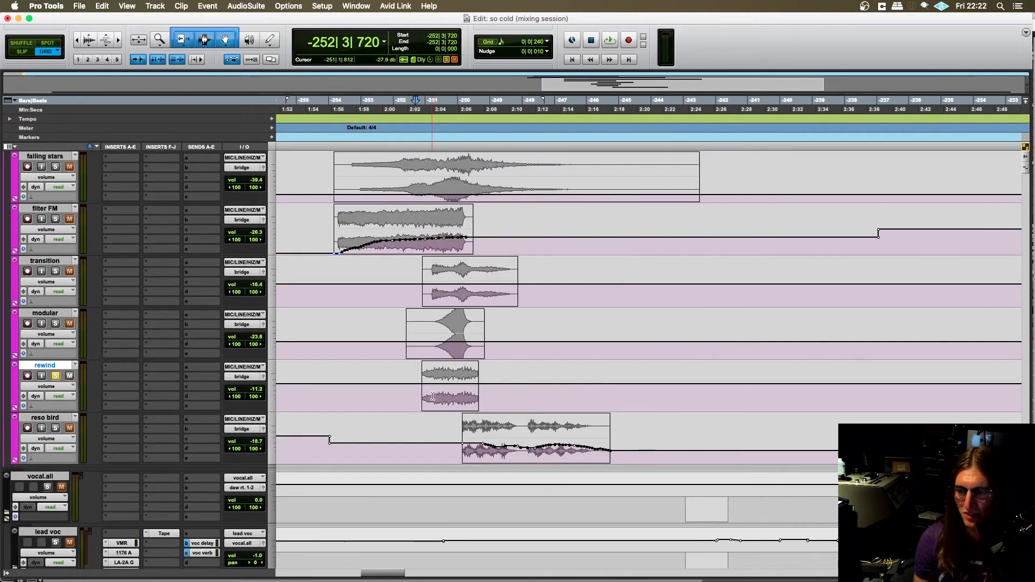
scroll(445, 347, "left", 2)
scroll(444, 351, "up", 3)
scroll(447, 377, "down", 3)
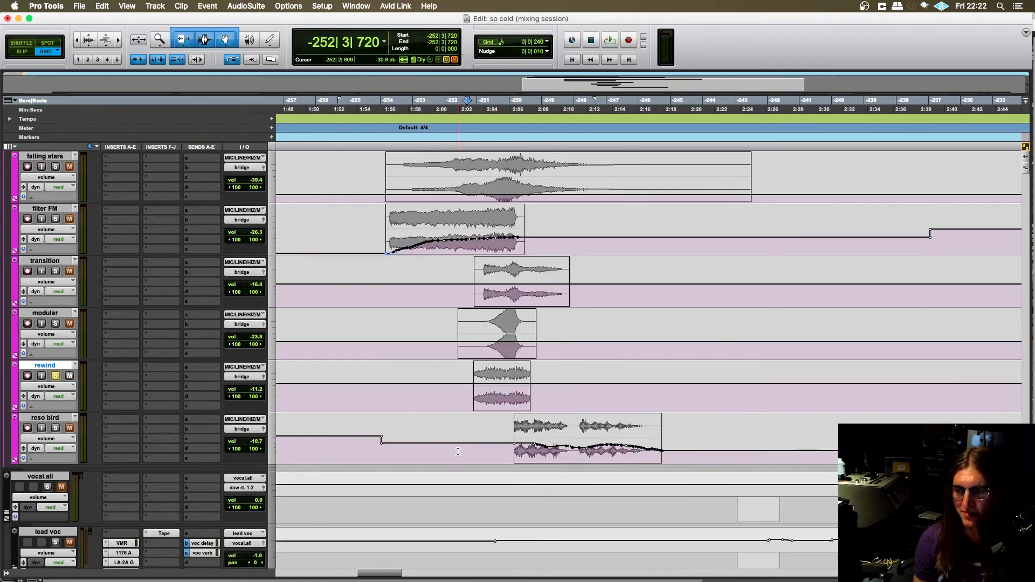
- Play the soloed rewind track from -252|4|000 through the clip and stop playback
left_click(458, 387)
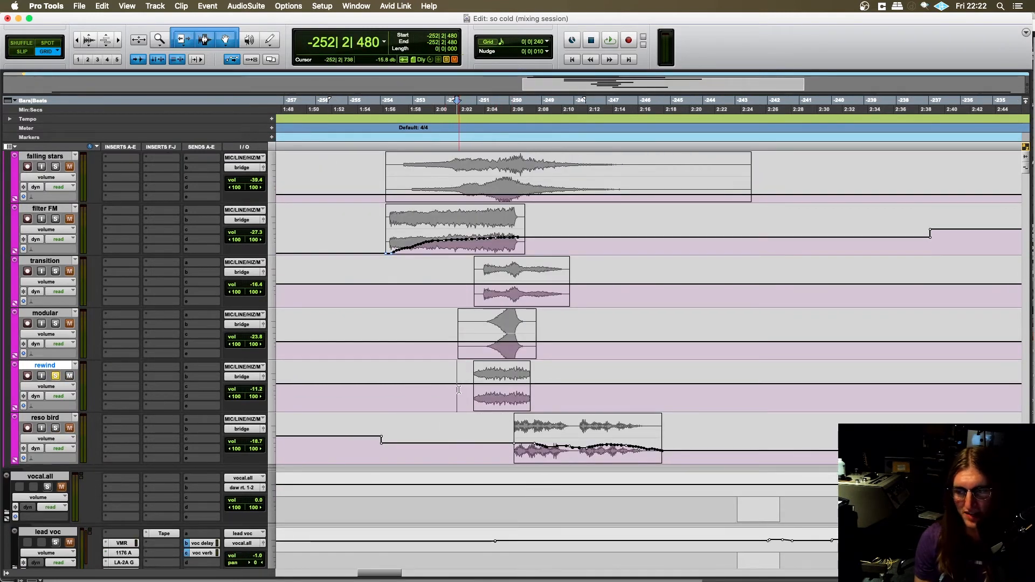
scroll(476, 388, "down", 3)
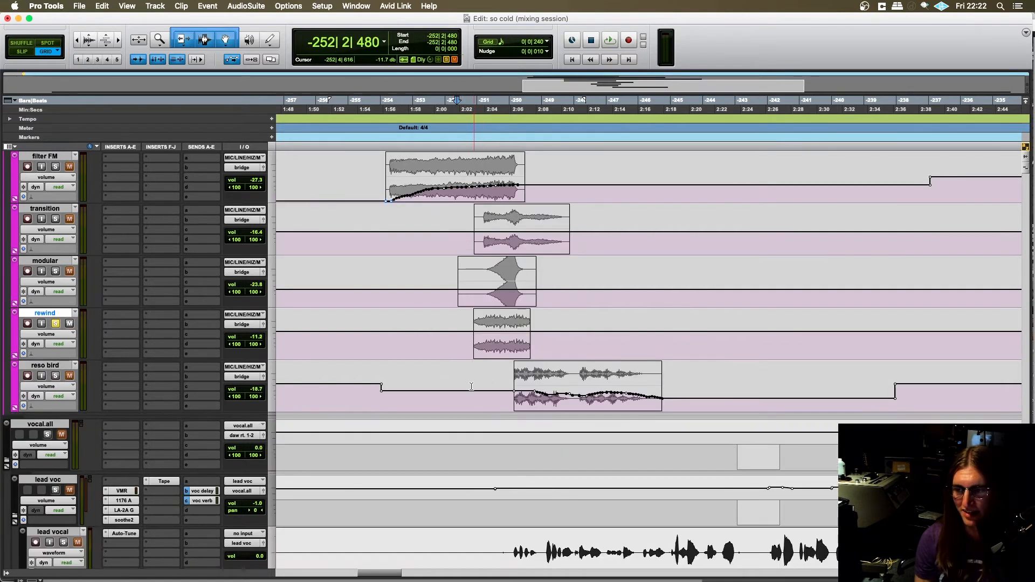
left_click(468, 343)
key("space")
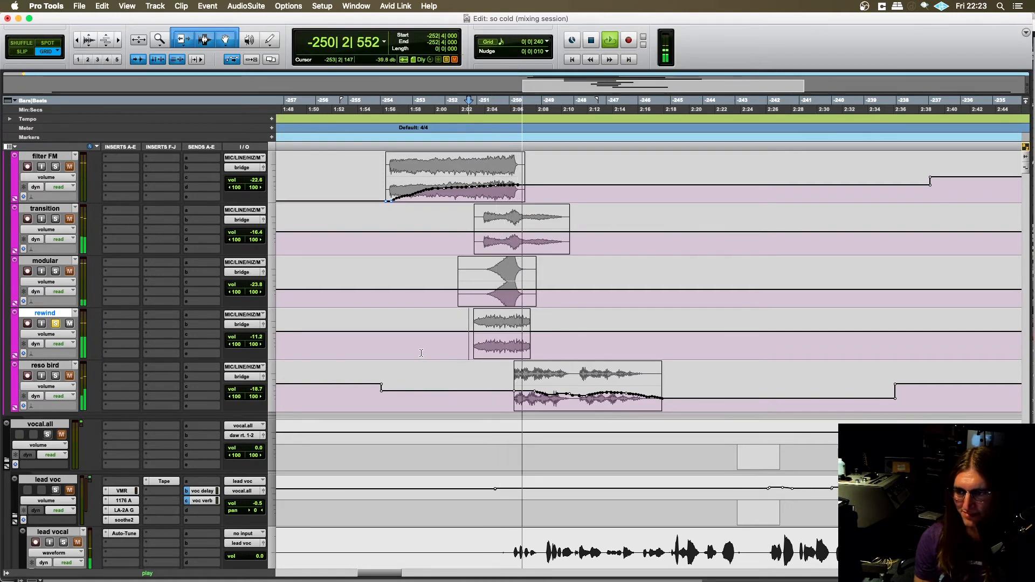
key("space")
- Add the gong, falling stars, filter FM, transition, modular and reso bird tracks to the soloed rewind track
scroll(120, 341, "up", 3)
scroll(121, 341, "up", 5)
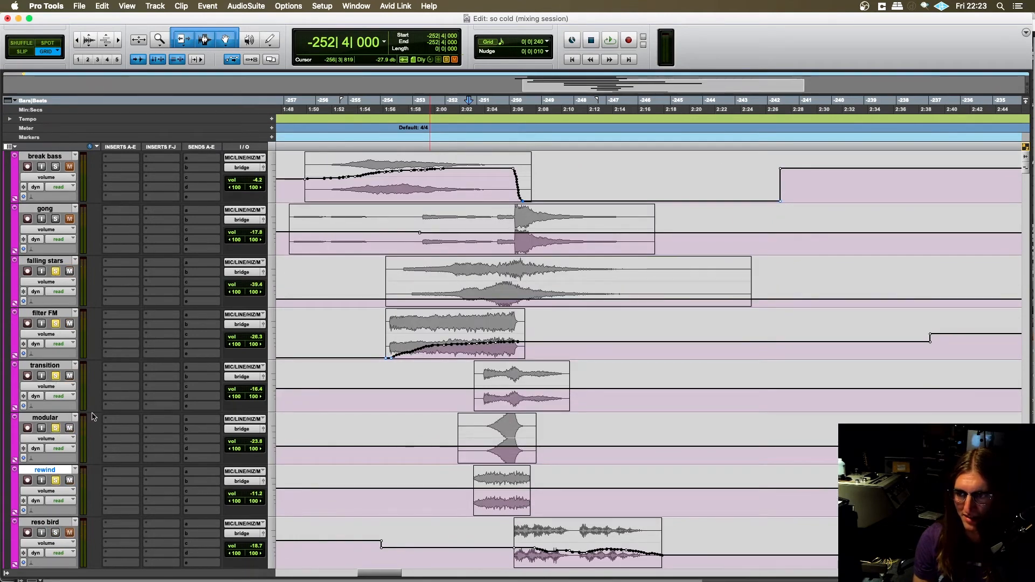
scroll(92, 416, "up", 2)
scroll(65, 279, "down", 8)
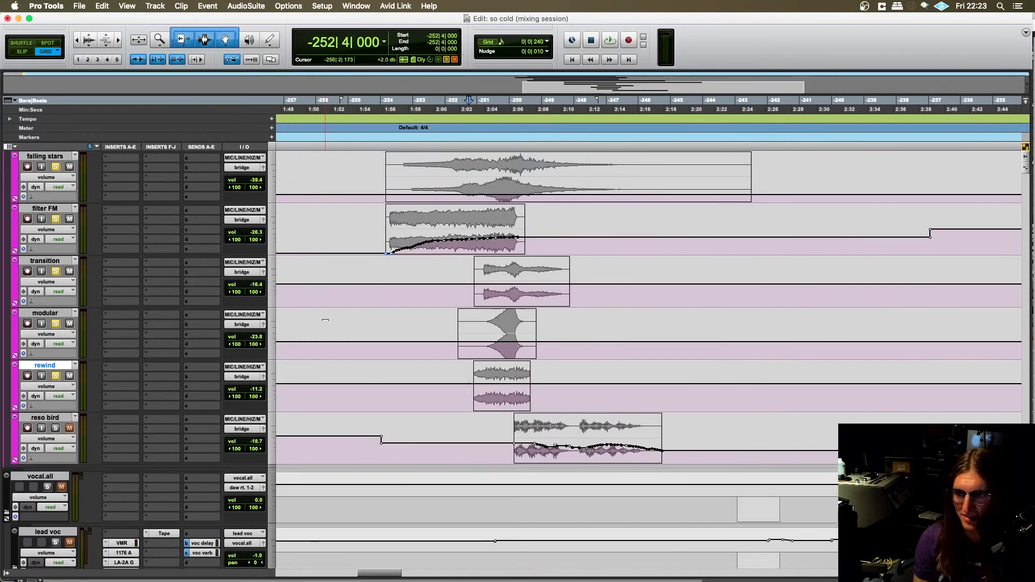
scroll(489, 324, "up", 6)
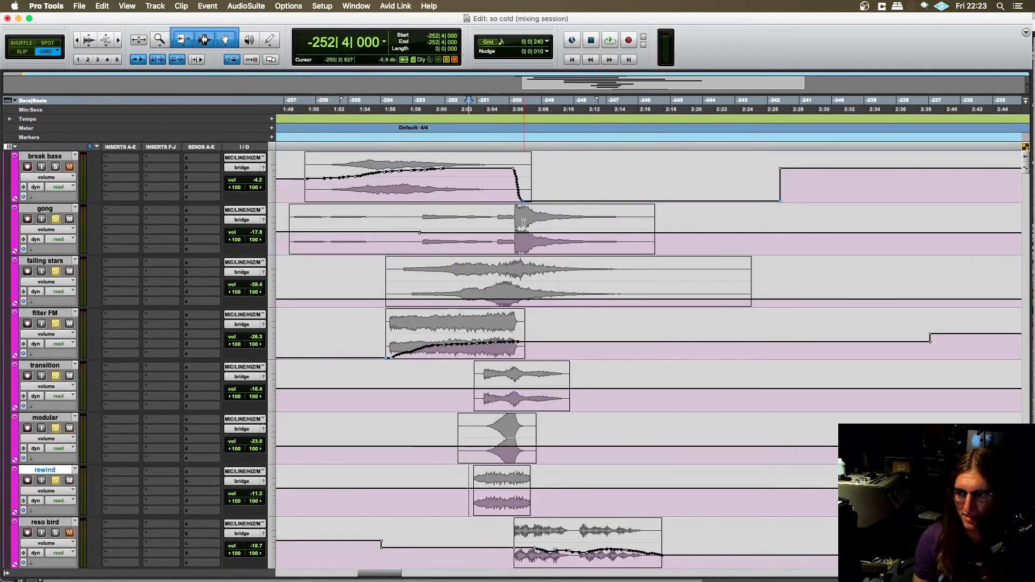
scroll(123, 385, "down", 8)
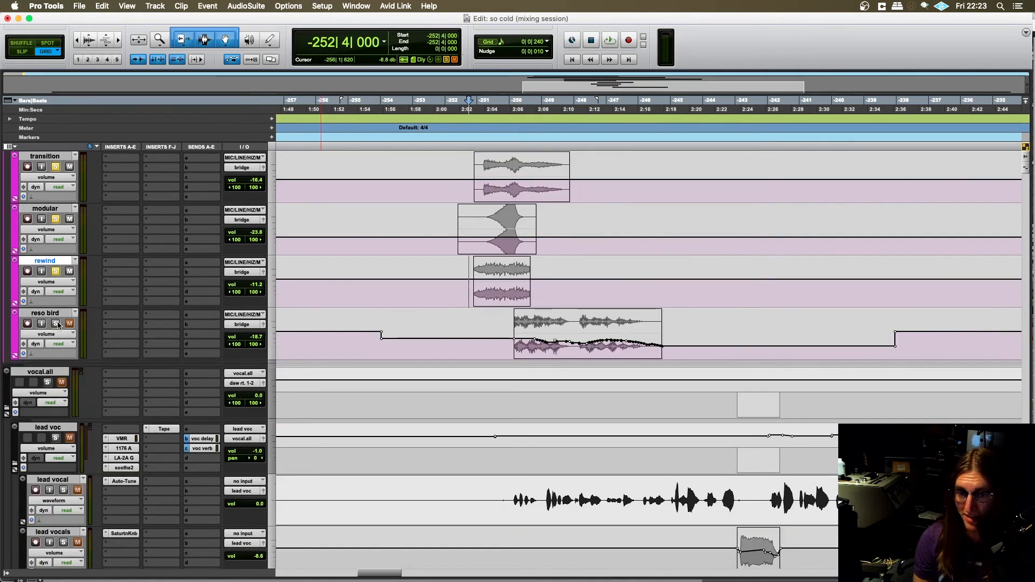
scroll(510, 276, "up", 10)
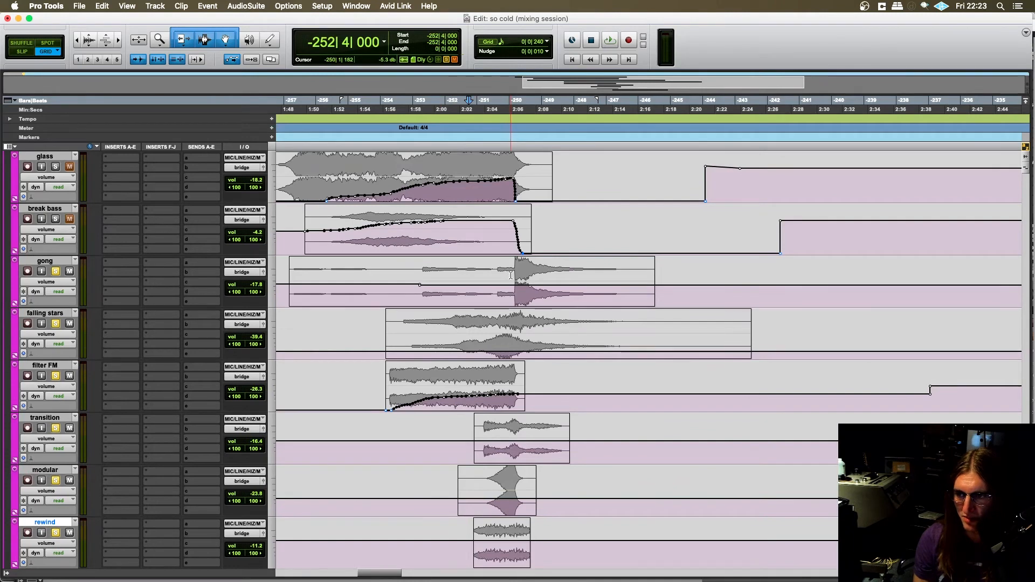
scroll(511, 275, "down", 6)
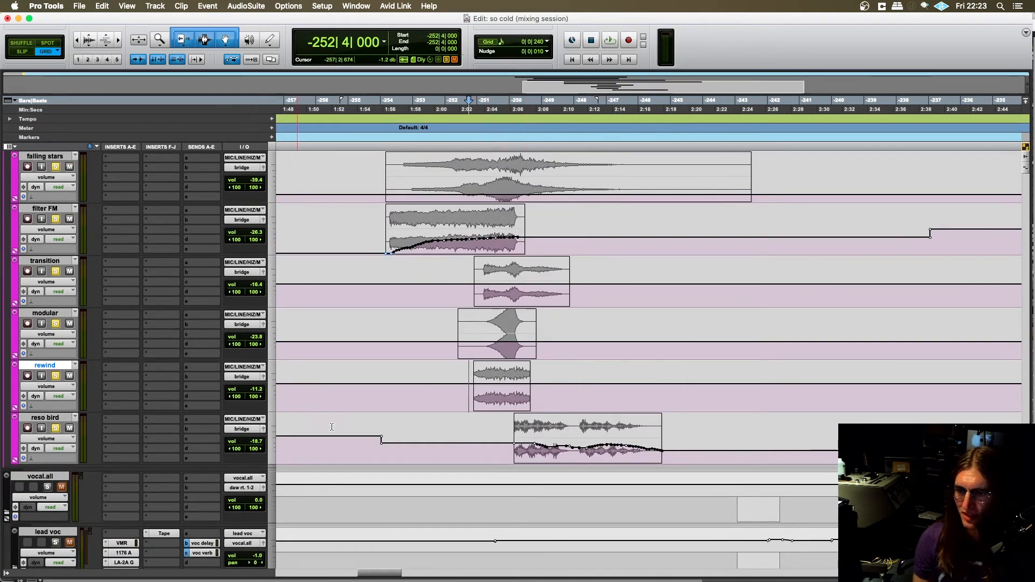
scroll(469, 441, "right", 5)
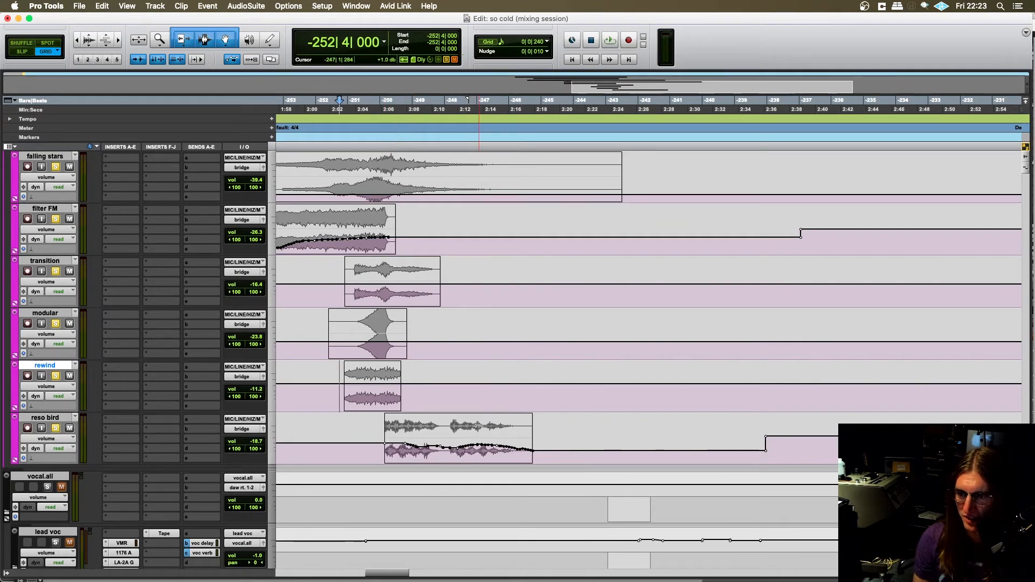
- Play the soloed group from -254|1|000 through the gong hit and the reso bird clip, and stop playback
scroll(478, 426, "left", 4)
left_click(354, 403)
scroll(361, 406, "right", 1)
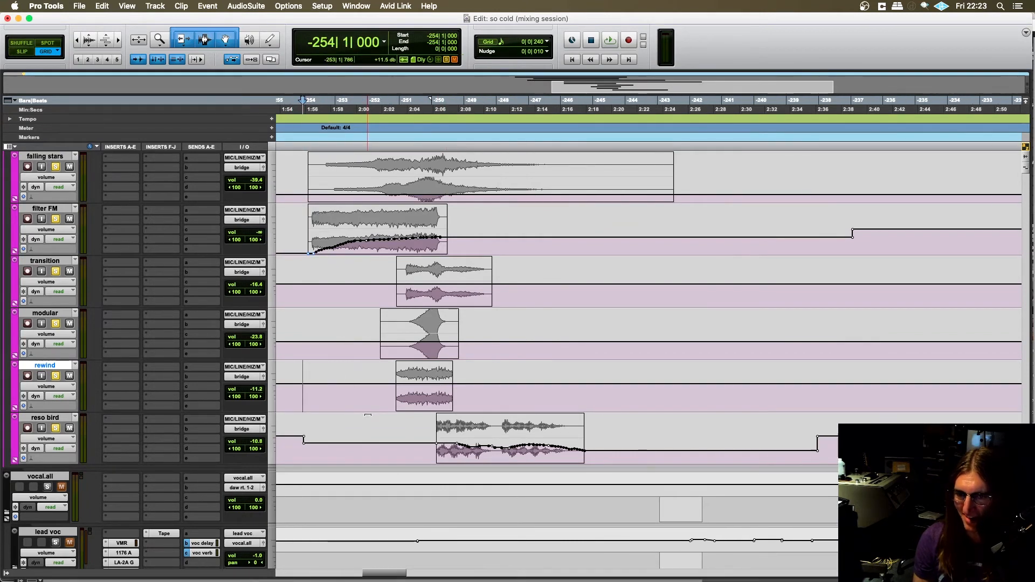
scroll(515, 415, "down", 1)
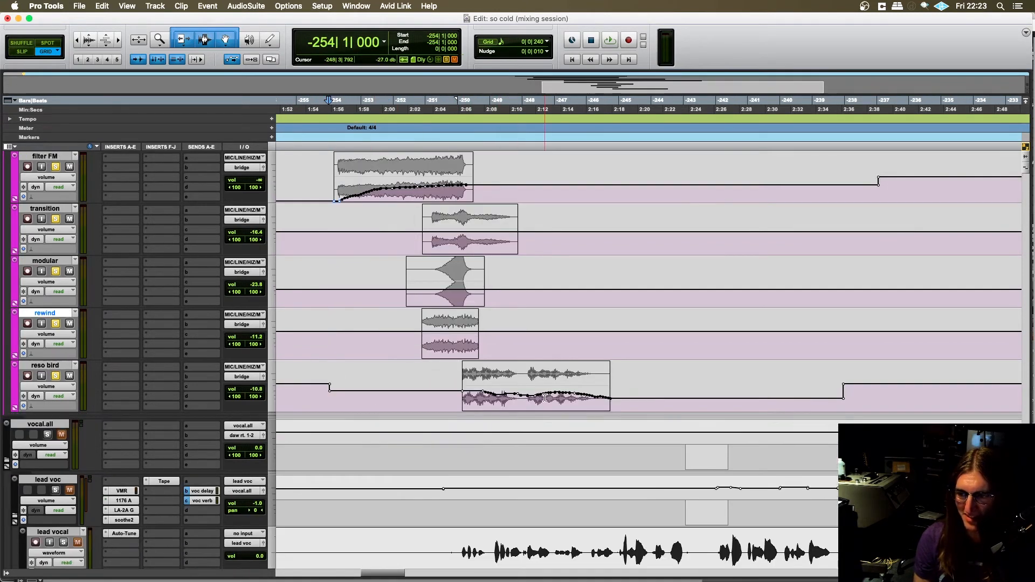
scroll(433, 405, "left", 1)
key("space")
scroll(426, 396, "up", 2)
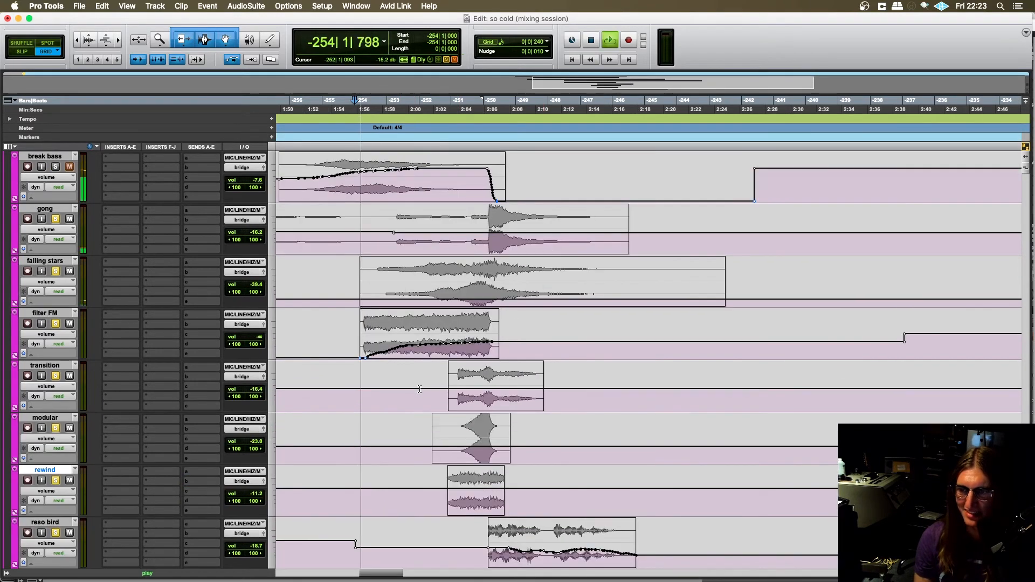
scroll(423, 388, "up", 1)
scroll(423, 389, "right", 2)
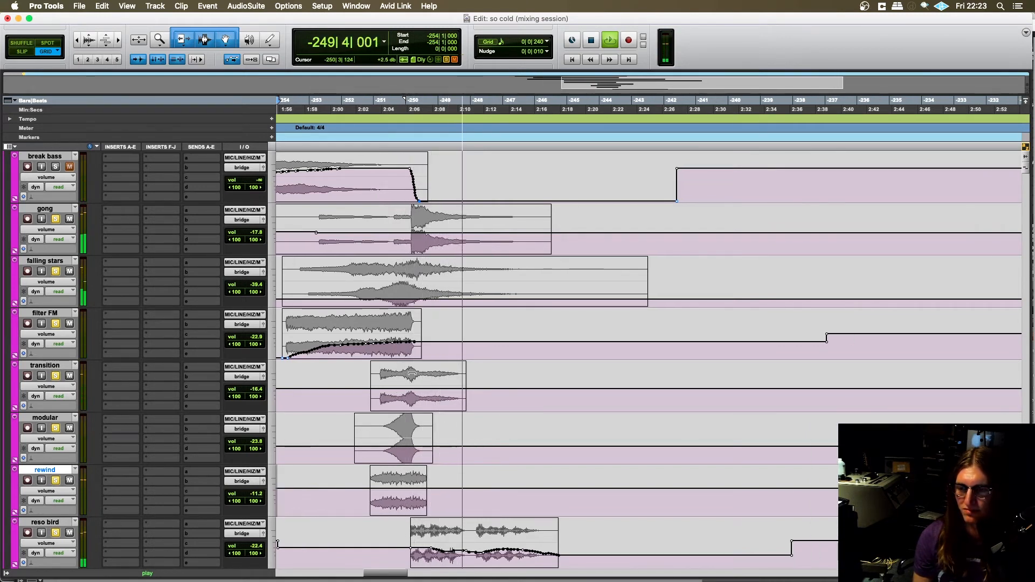
scroll(410, 373, "down", 4)
scroll(411, 373, "up", 1)
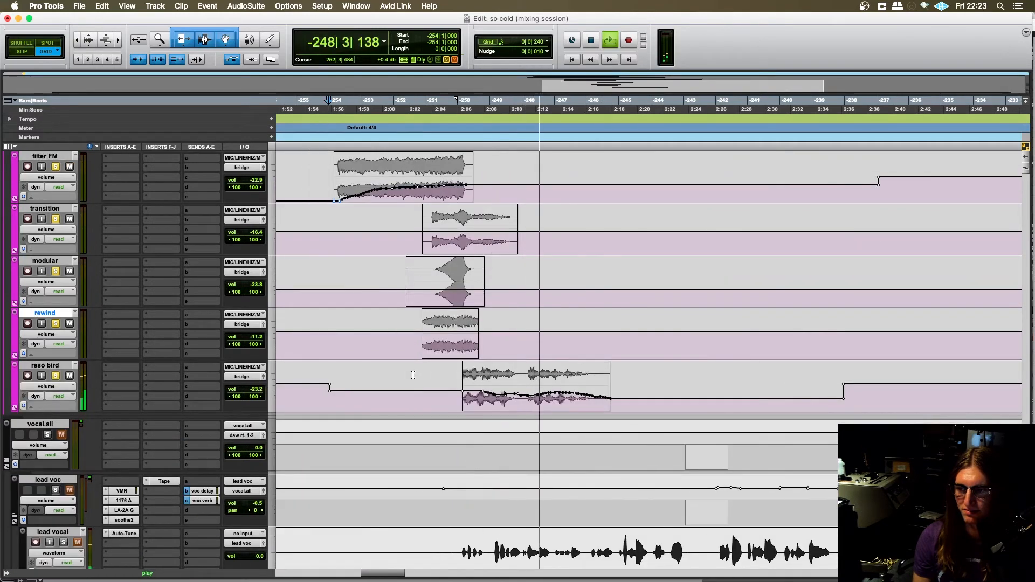
scroll(409, 374, "up", 1)
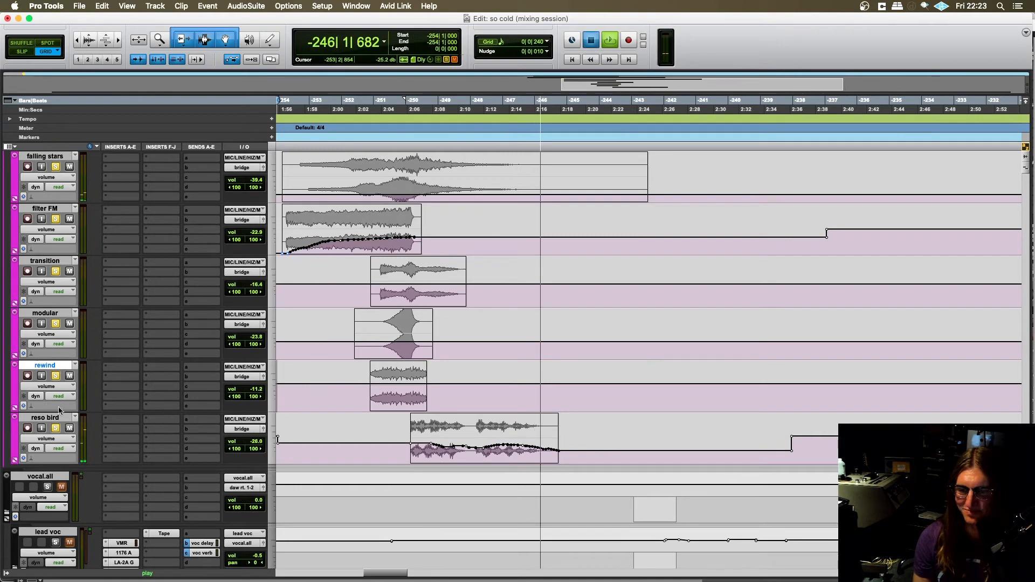
key("space")
- Clear the individual track solos, solo the whole bridge folder, and place the playback start at -255|4|720
left_click(56, 429, "alt")
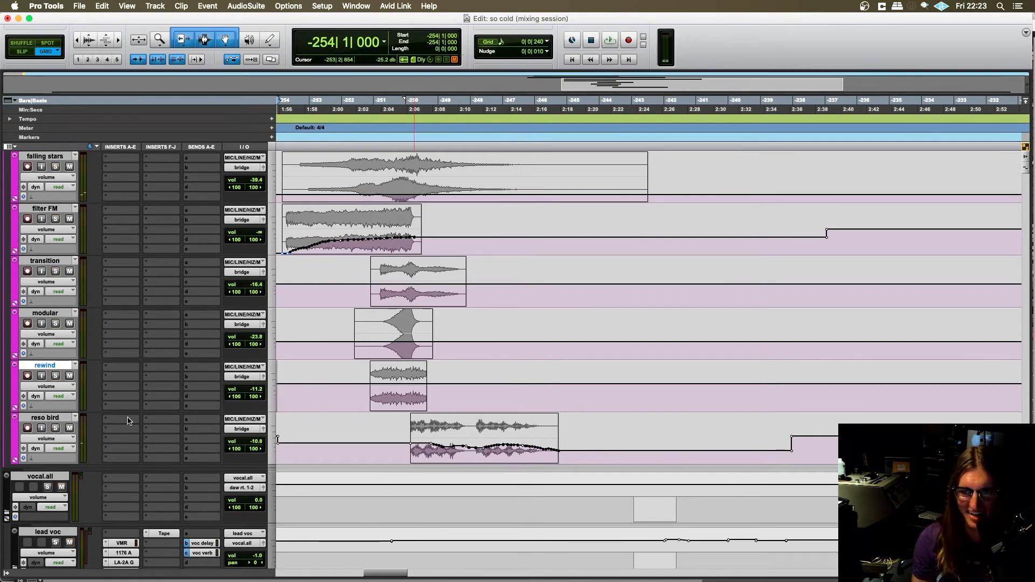
scroll(378, 389, "left", 10)
scroll(378, 389, "right", 5)
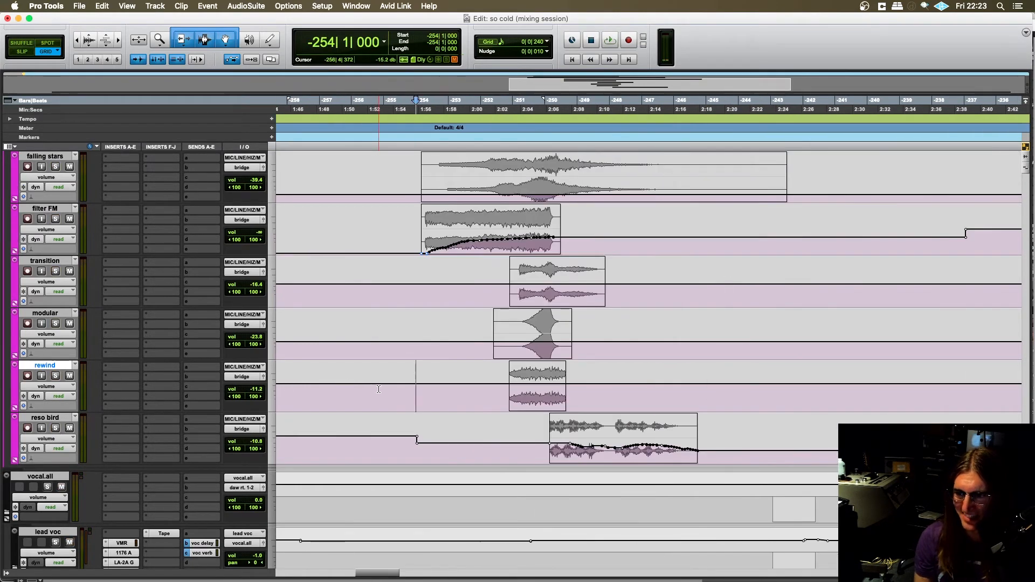
scroll(160, 304, "up", 10)
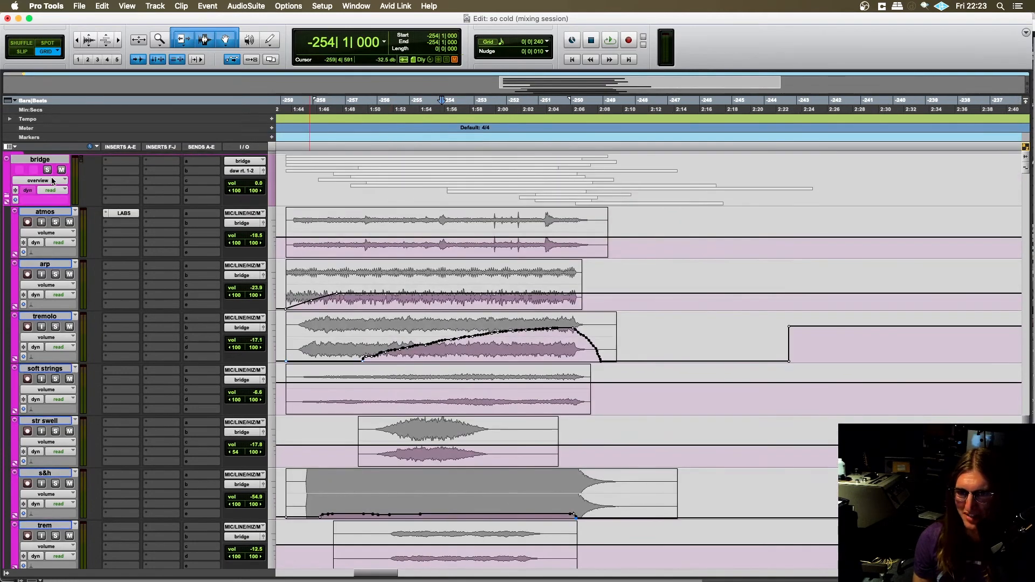
left_click(47, 170)
scroll(424, 258, "right", 2)
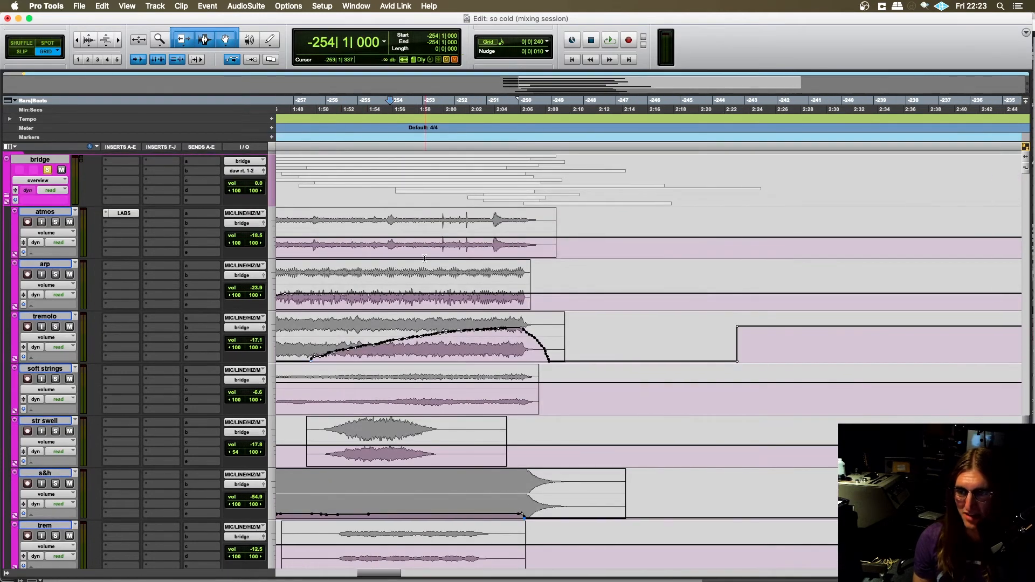
left_click(388, 245)
- Play the soloed bridge folder from -255|4|720 past the start of the reso bird clip and stop playback
scroll(410, 323, "down", 15)
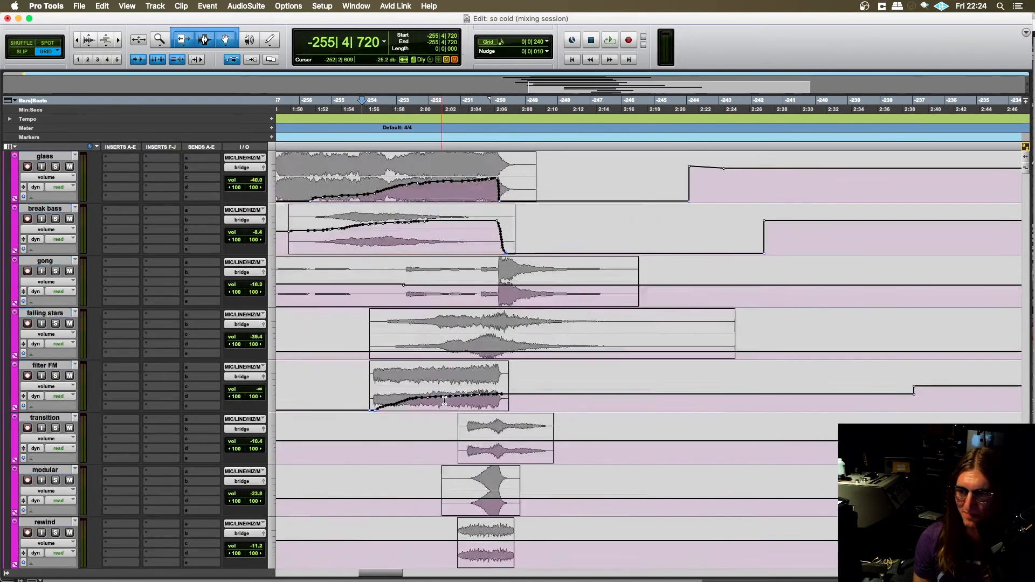
scroll(445, 400, "down", 8)
scroll(502, 389, "up", 3)
key("space")
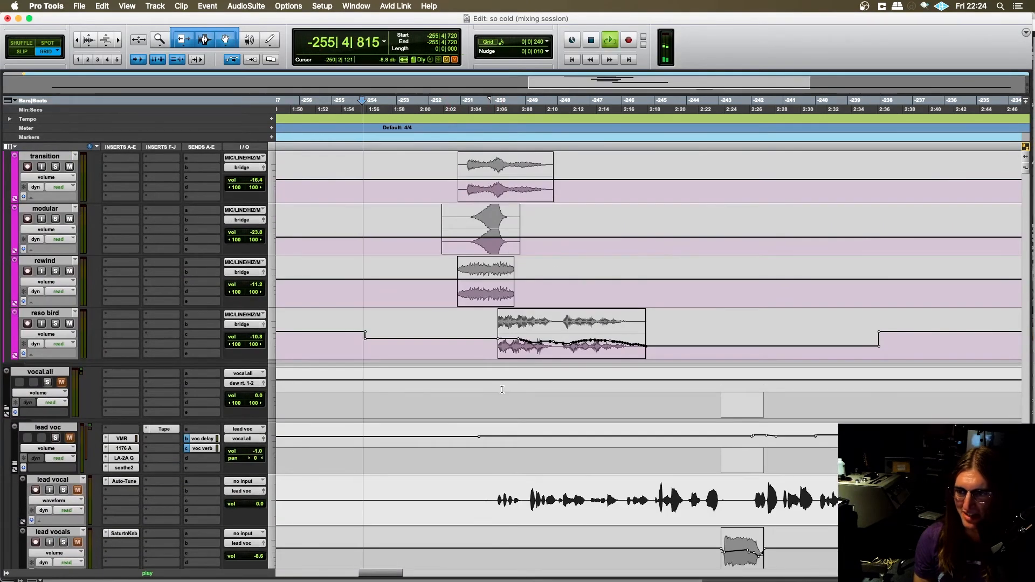
scroll(502, 389, "up", 4)
scroll(440, 385, "left", 1)
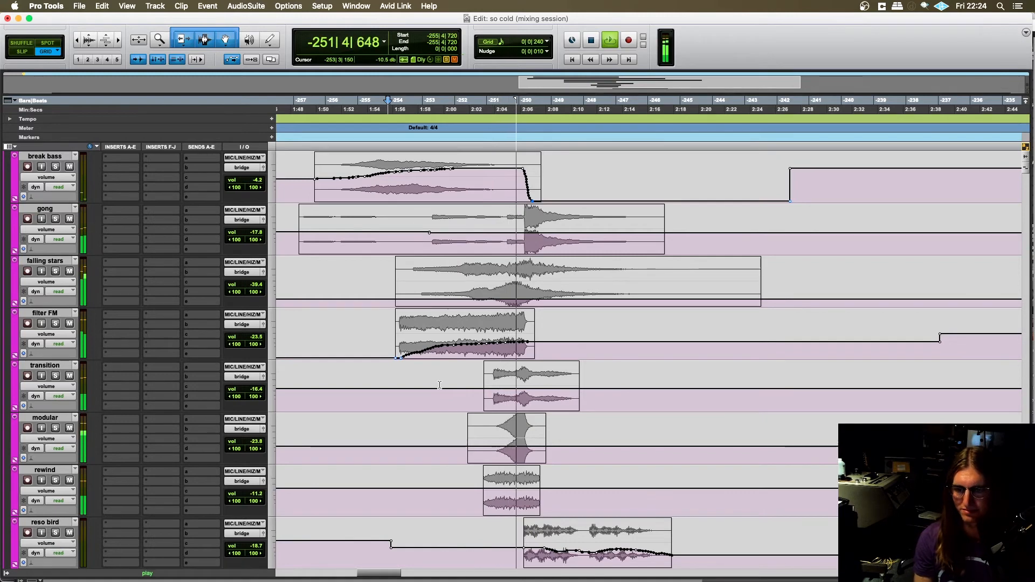
scroll(425, 398, "right", 3)
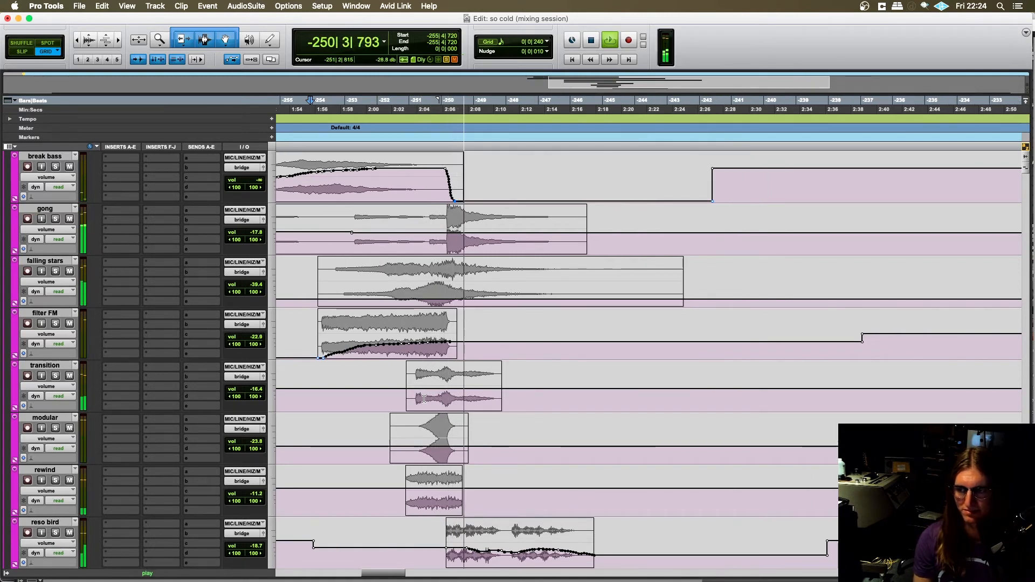
scroll(424, 398, "down", 3)
scroll(424, 398, "right", 2)
scroll(424, 398, "left", 2)
scroll(424, 399, "up", 5)
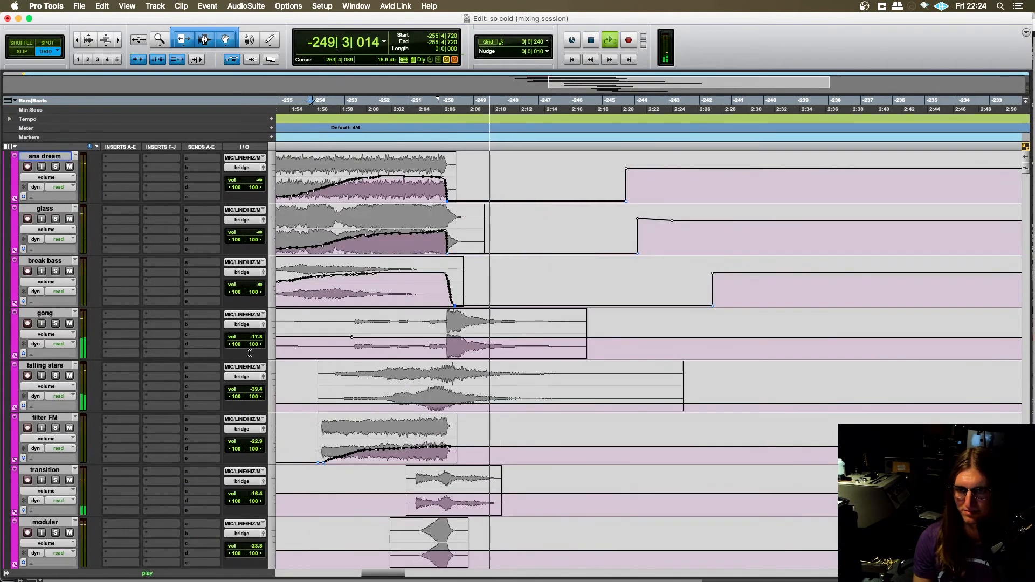
scroll(204, 295, "up", 10)
key("space")
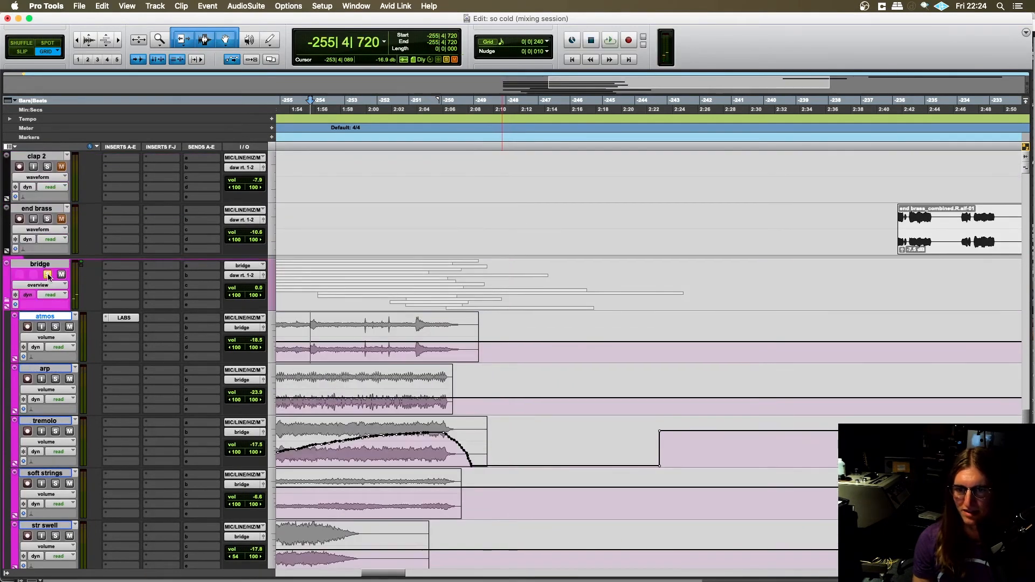
- Clear the solo on the bridge folder so its parts play within the full mix
left_click(48, 274)
left_click(39, 264)
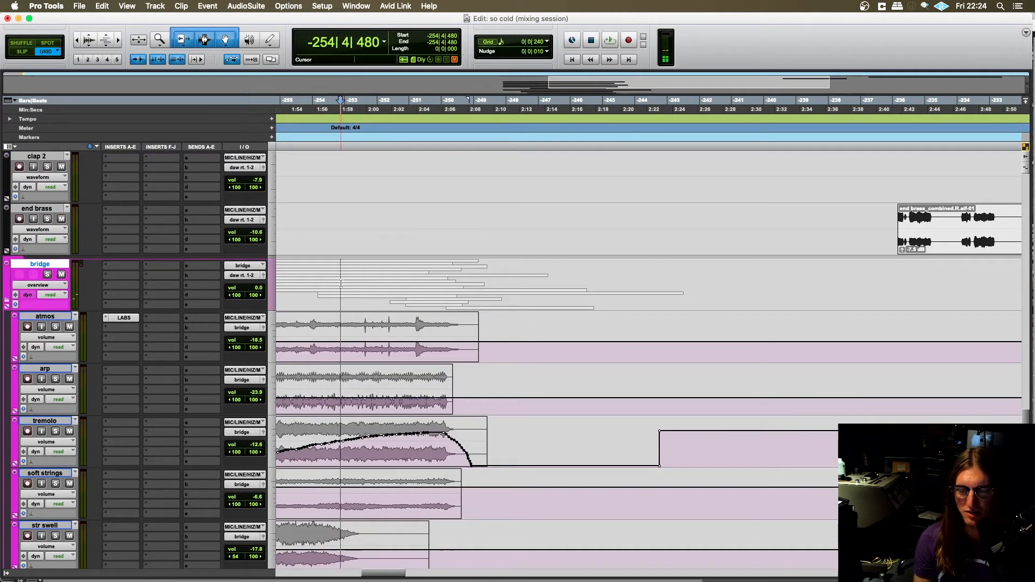
left_click(47, 274)
scroll(394, 345, "left", 3)
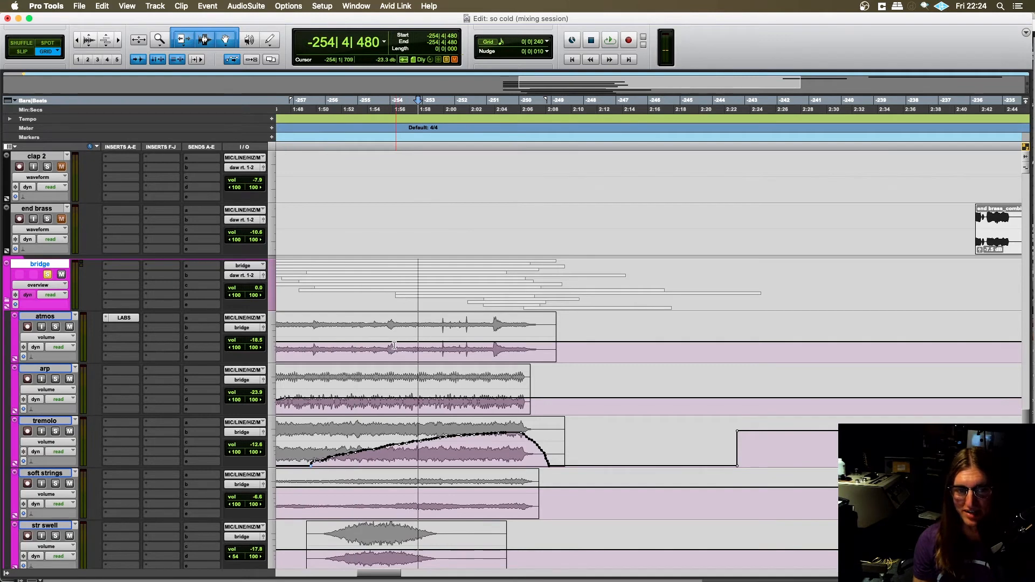
scroll(394, 345, "right", 2)
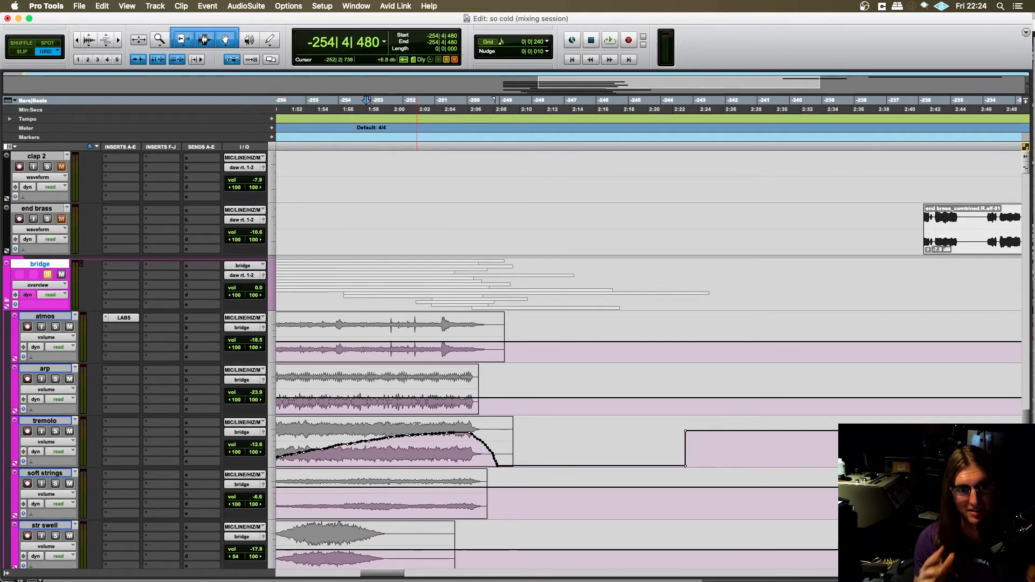
scroll(384, 402, "down", 2)
scroll(384, 402, "left", 1)
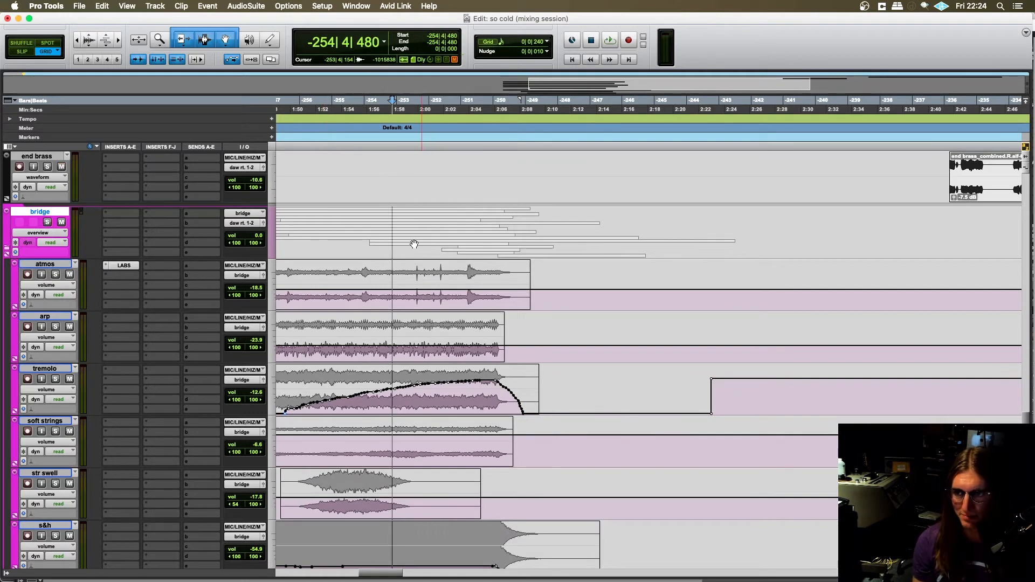
- Play the full mix from -253|3|240 through the end of the bridge, place the playback start at -251|1|720, and stop playback
left_click(393, 240)
scroll(407, 243, "right", 2)
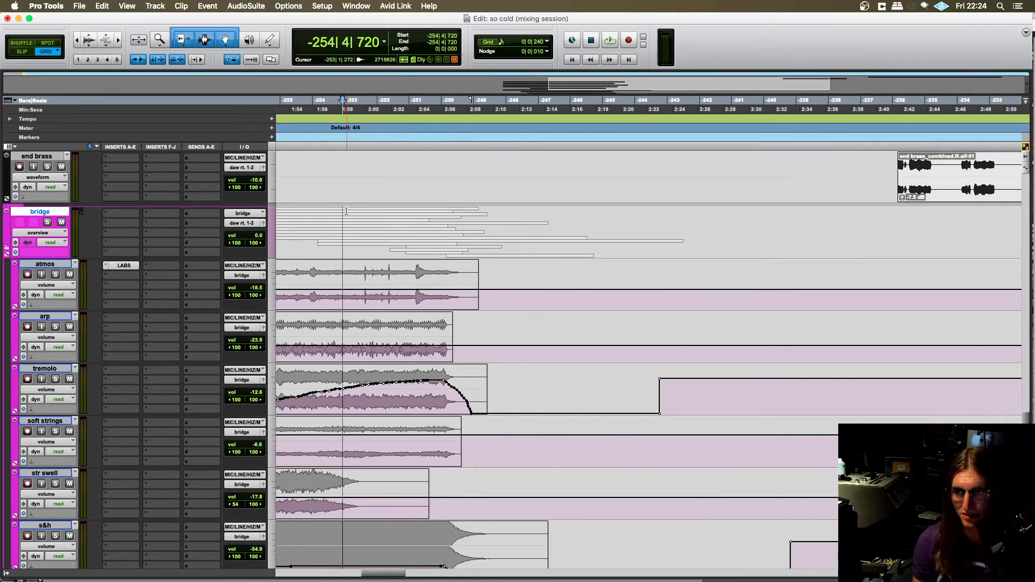
left_click(362, 220)
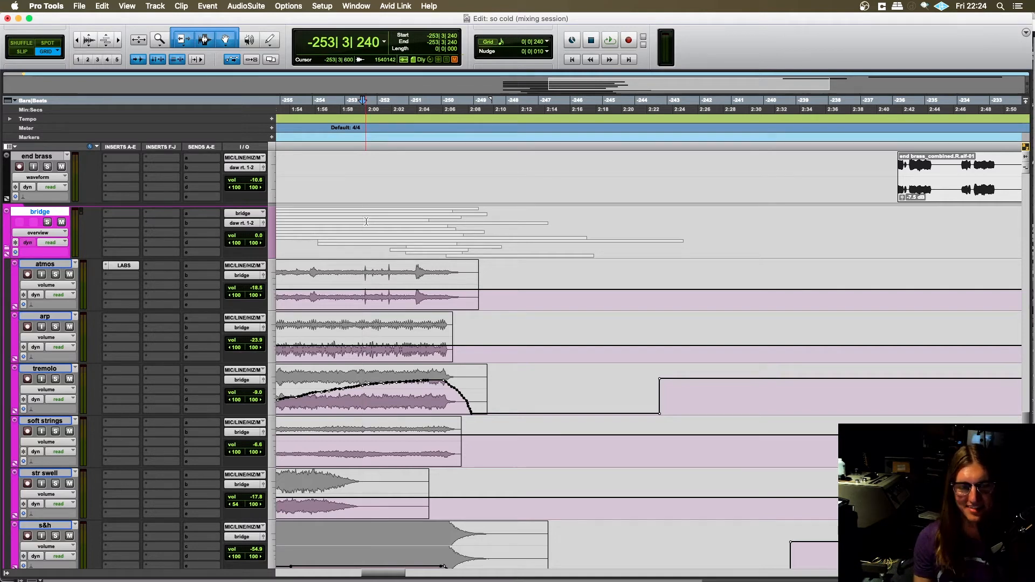
key("space")
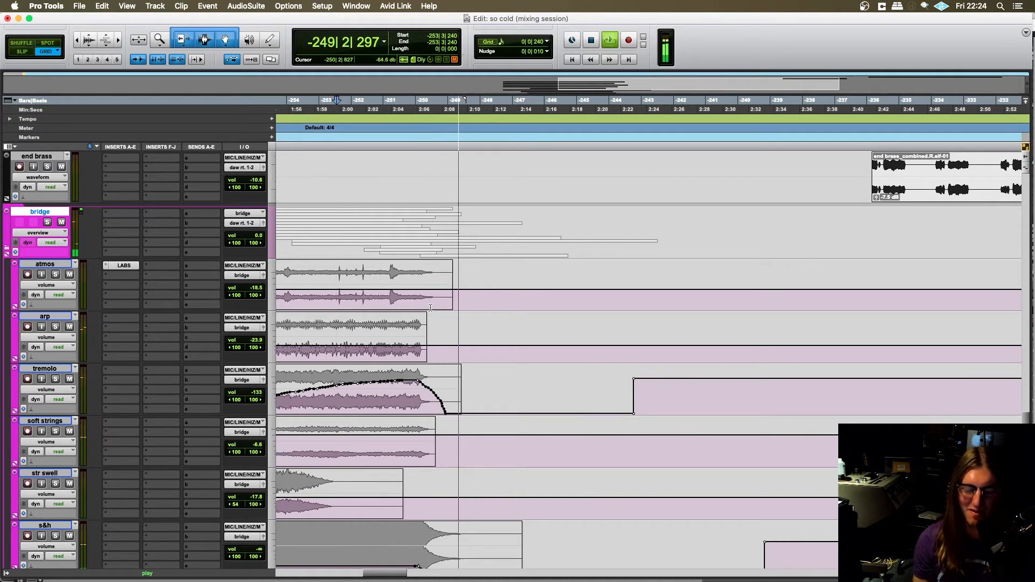
left_click(338, 274)
key("space")
- Look through the clap, horn, pad and synth tracks around the bridge and locate the harmonies folder
scroll(424, 311, "up", 1)
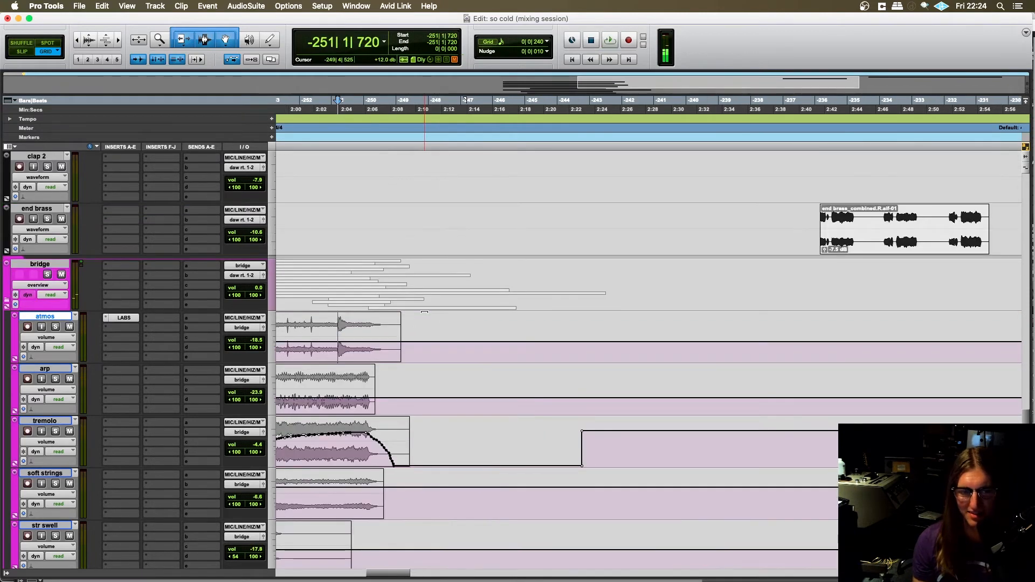
scroll(424, 311, "right", 1)
scroll(291, 309, "left", 5)
scroll(425, 291, "up", 1)
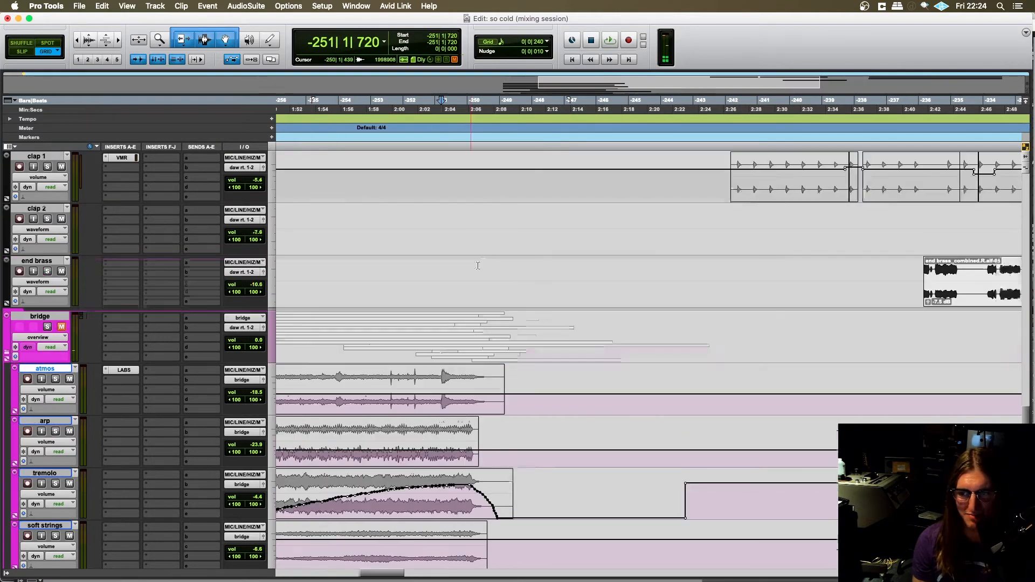
scroll(439, 289, "right", 4)
scroll(438, 288, "up", 5)
scroll(425, 291, "right", 1)
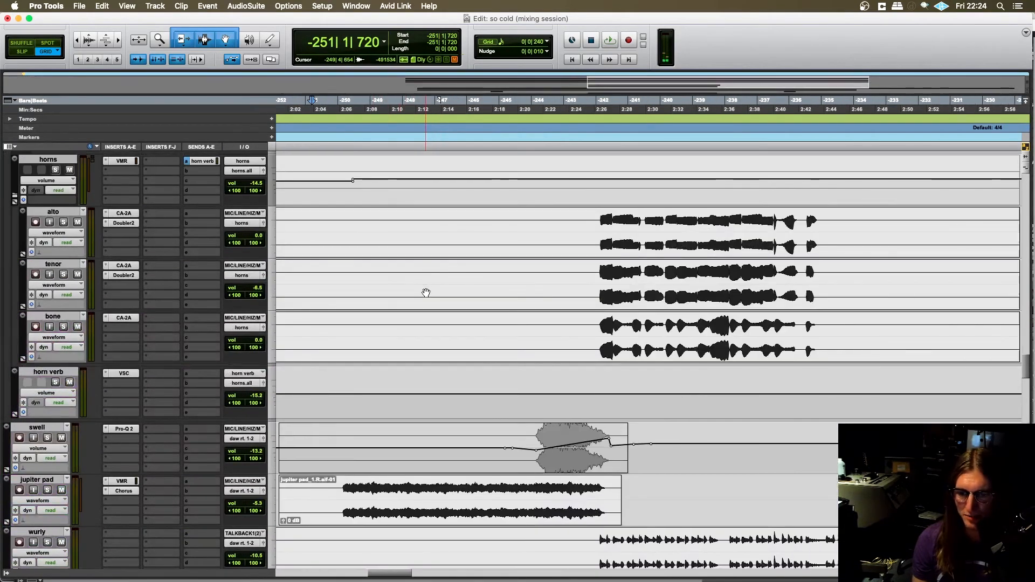
scroll(426, 292, "down", 5)
scroll(425, 292, "left", 2)
scroll(425, 292, "right", 2)
scroll(425, 293, "left", 2)
scroll(414, 296, "up", 10)
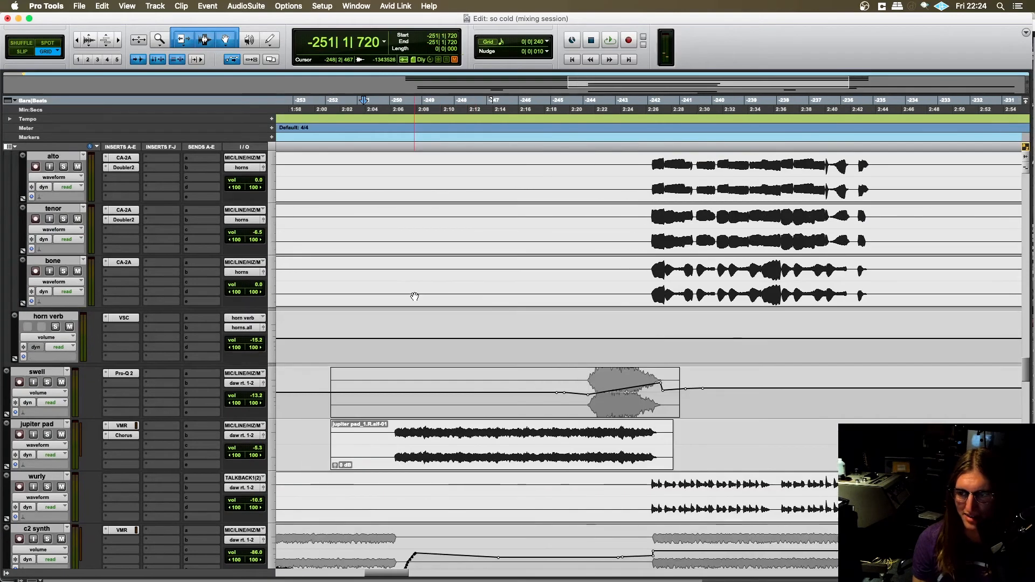
scroll(409, 297, "down", 3)
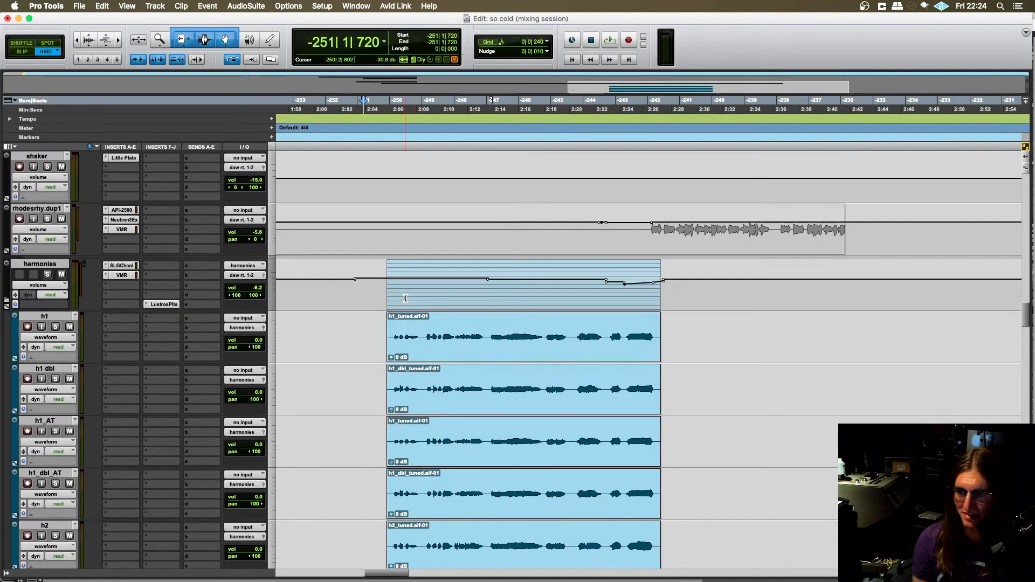
- Place the playback start at -251|3|480, just before the harmonies clips, and look over the h1 to h3 harmony tracks
left_click(375, 286)
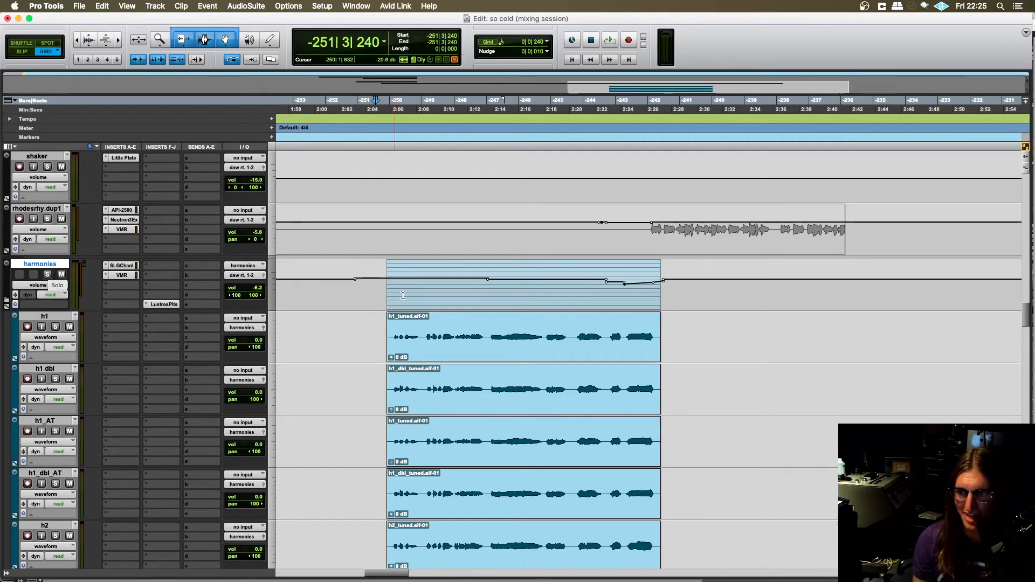
scroll(403, 296, "right", 2)
left_click(325, 291)
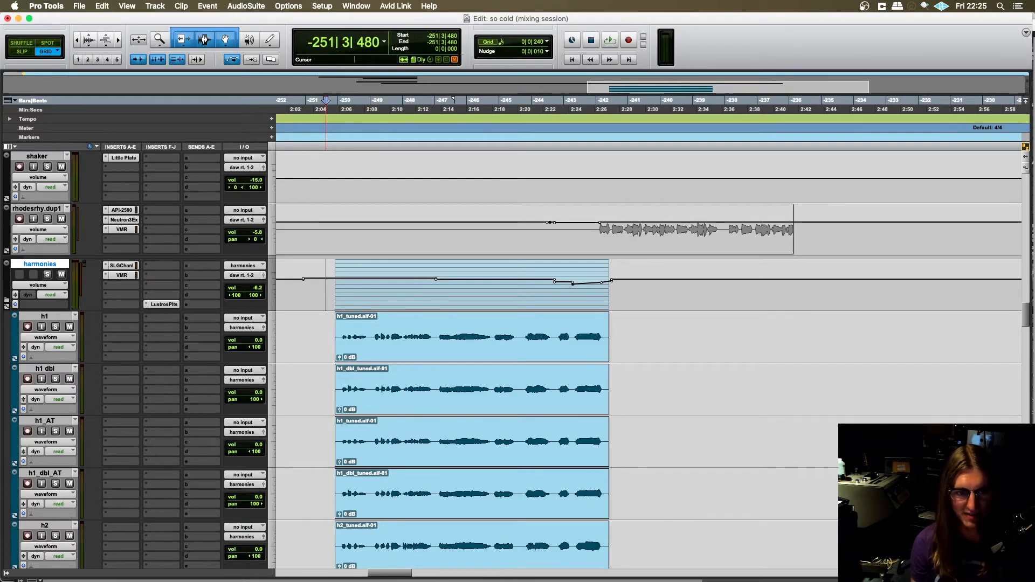
scroll(338, 324, "left", 1)
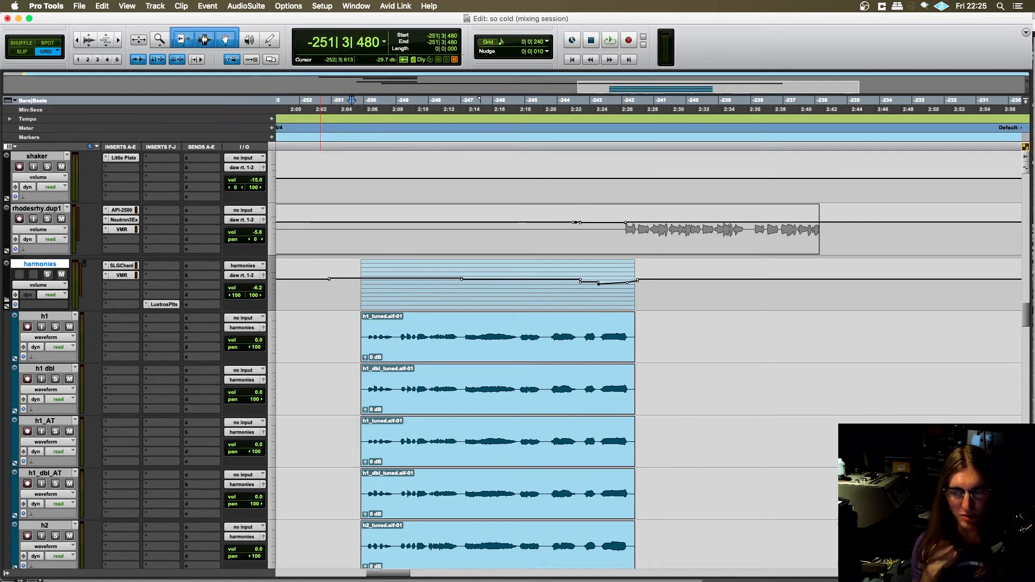
scroll(352, 337, "down", 10)
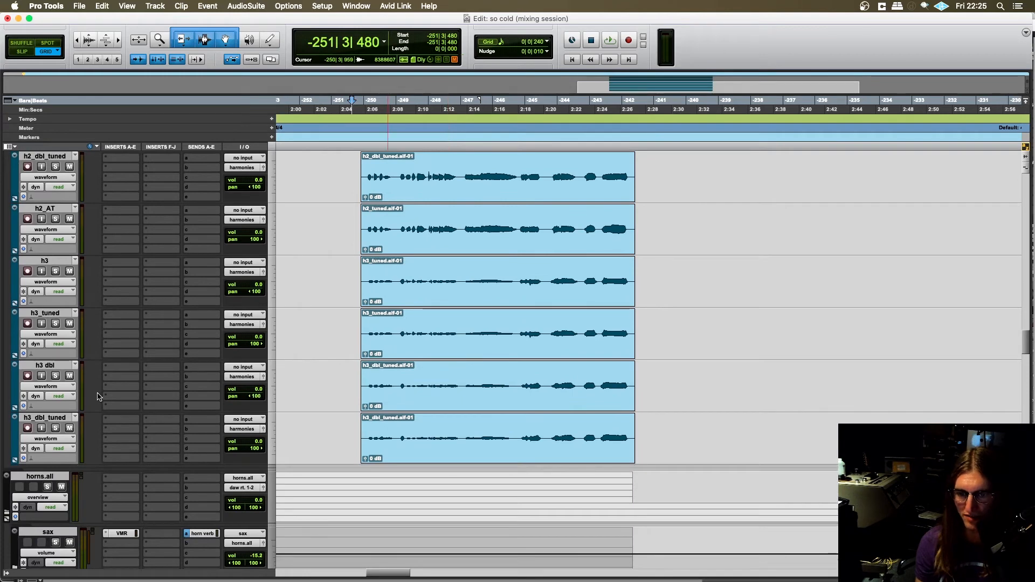
scroll(293, 349, "up", 10)
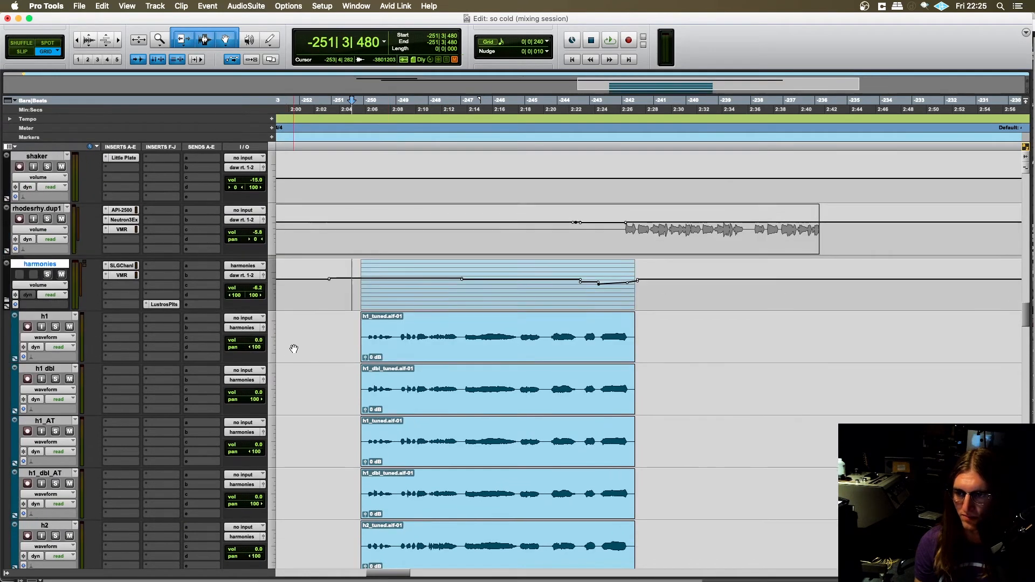
scroll(293, 349, "down", 1)
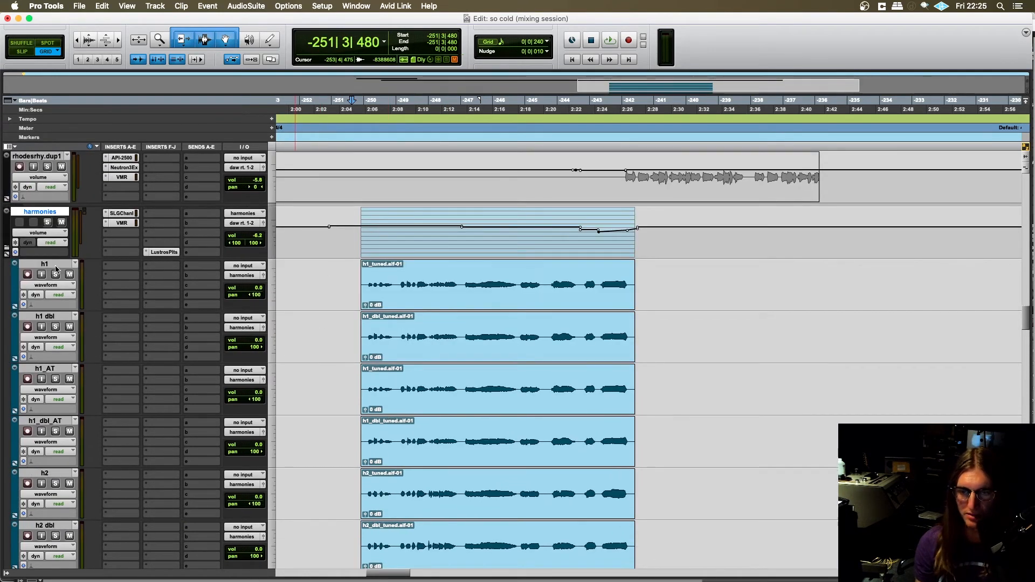
- Solo the harmonies folder, deselect its clips, and place the playback start at -251|3|480 on the h1 track
left_click(44, 318)
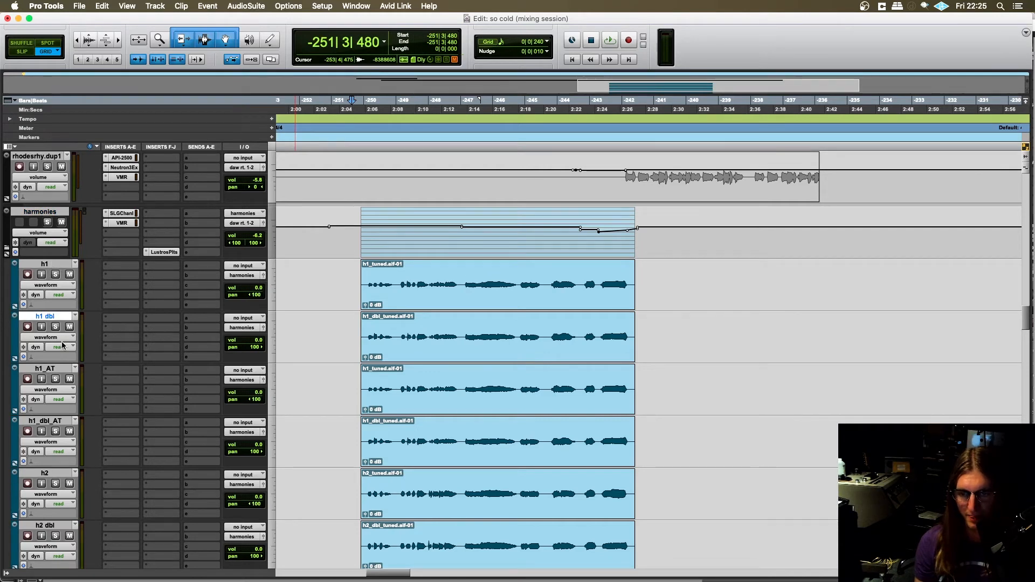
scroll(89, 343, "down", 1)
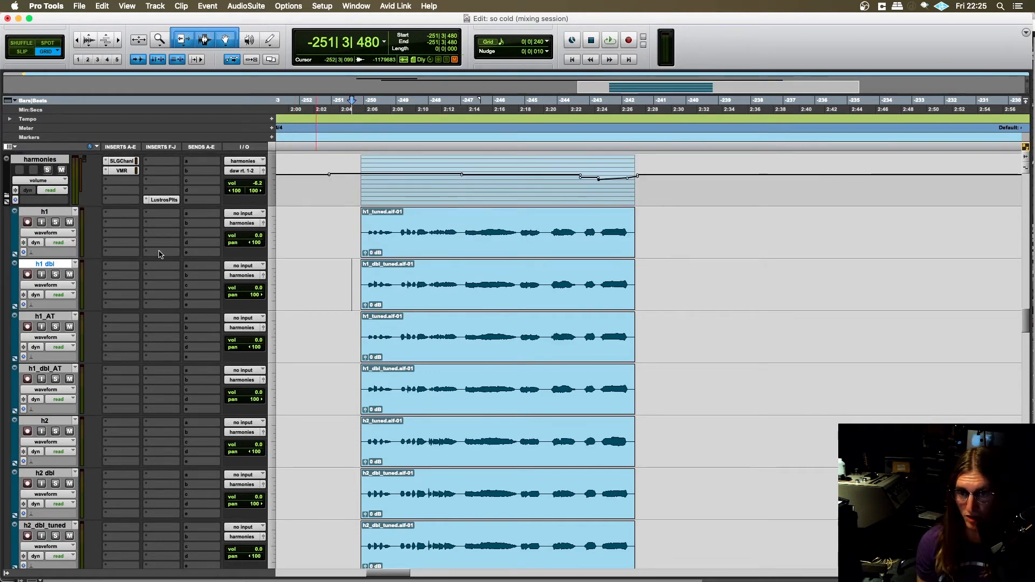
left_click(354, 281)
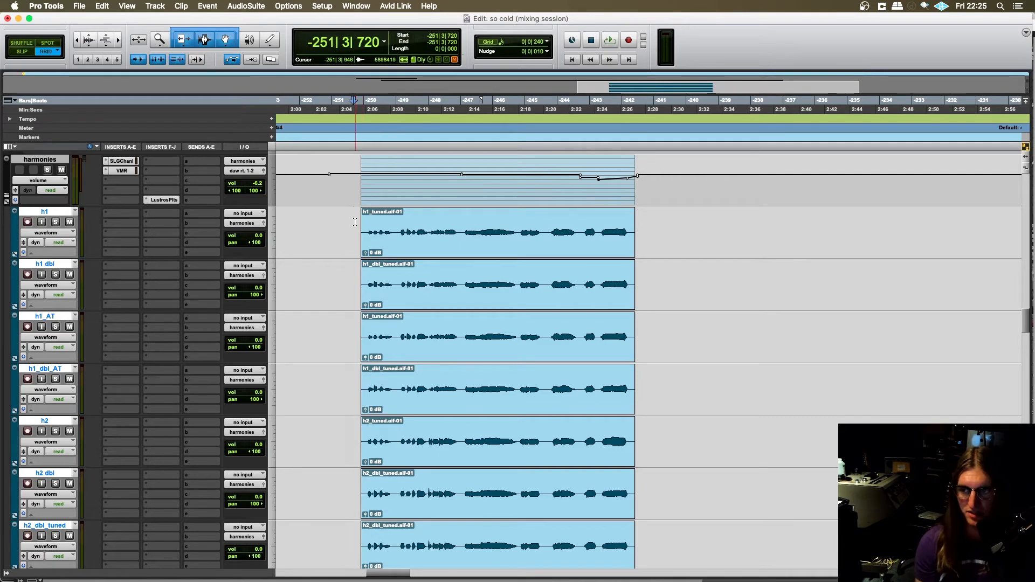
left_click(355, 221)
left_click(47, 170)
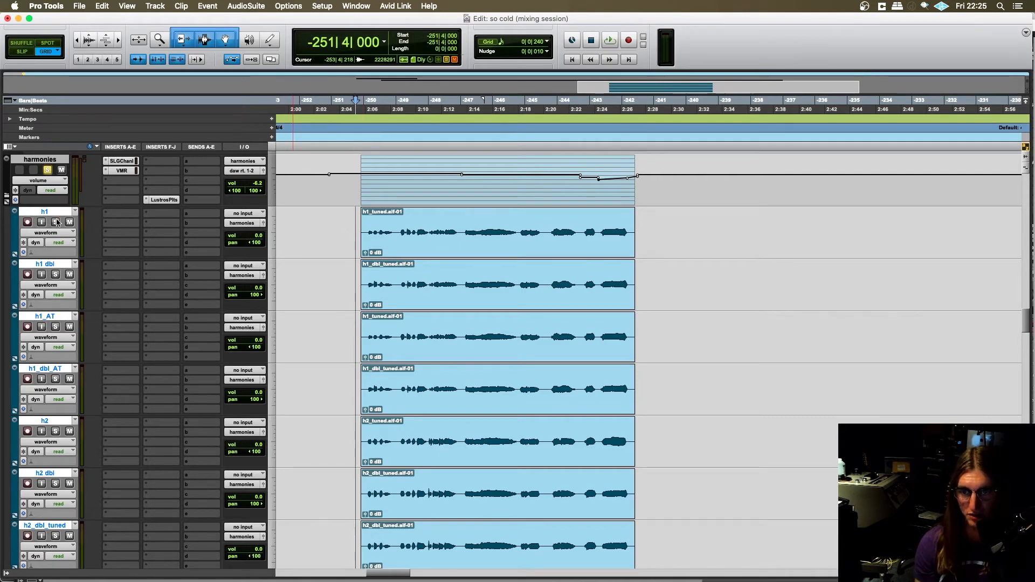
left_click(56, 277)
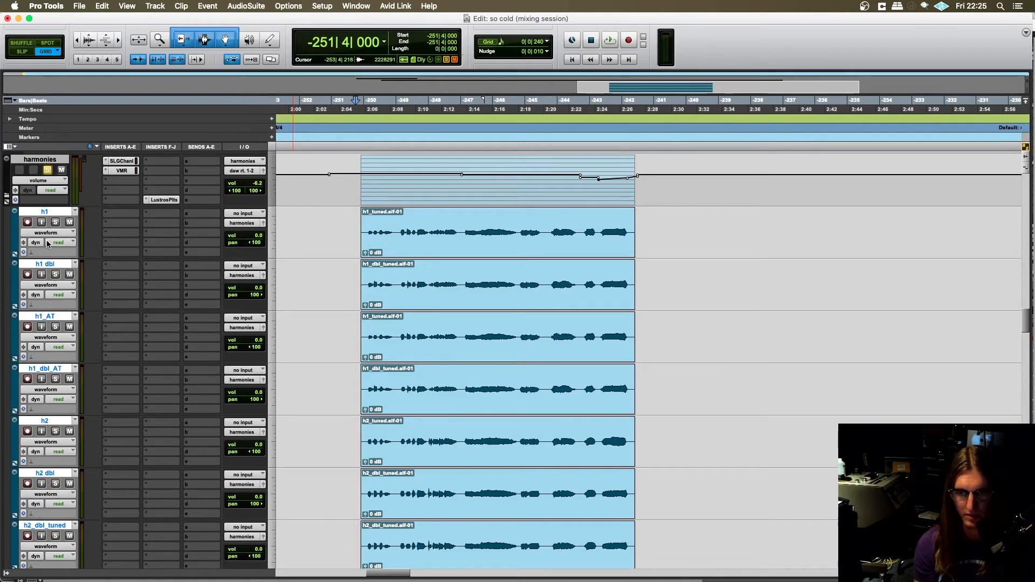
left_click(353, 231)
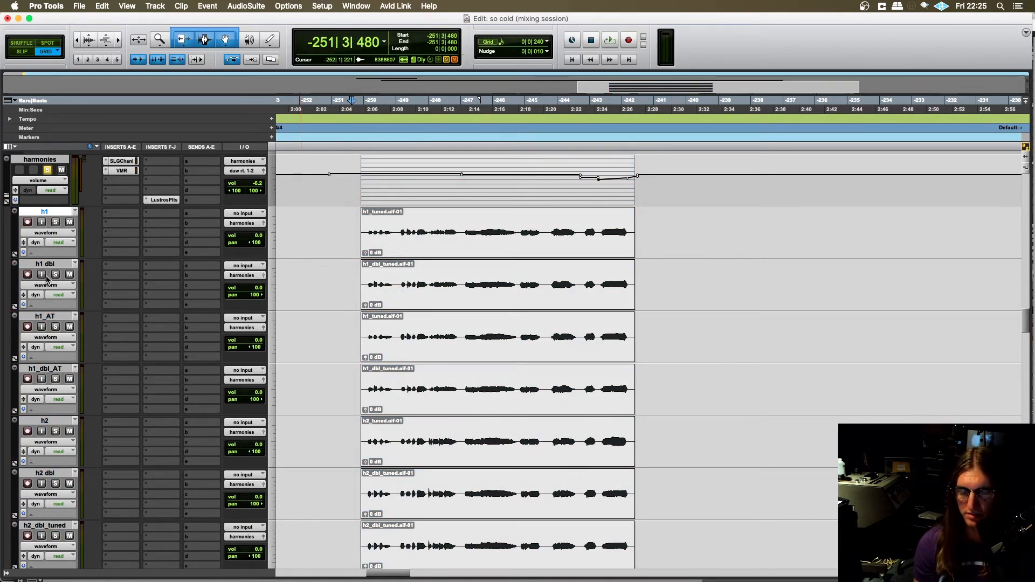
- Solo the h1 and h1 dbl tracks within the harmonies folder and play them from -250|1|480
left_click(56, 224)
left_click(55, 275)
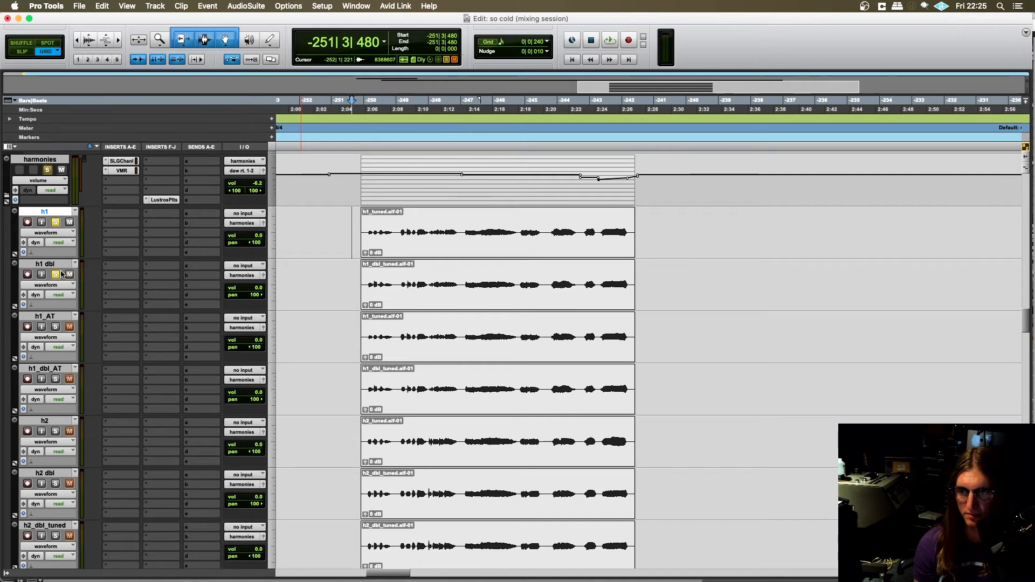
left_click(367, 222)
key("super+bracketright")
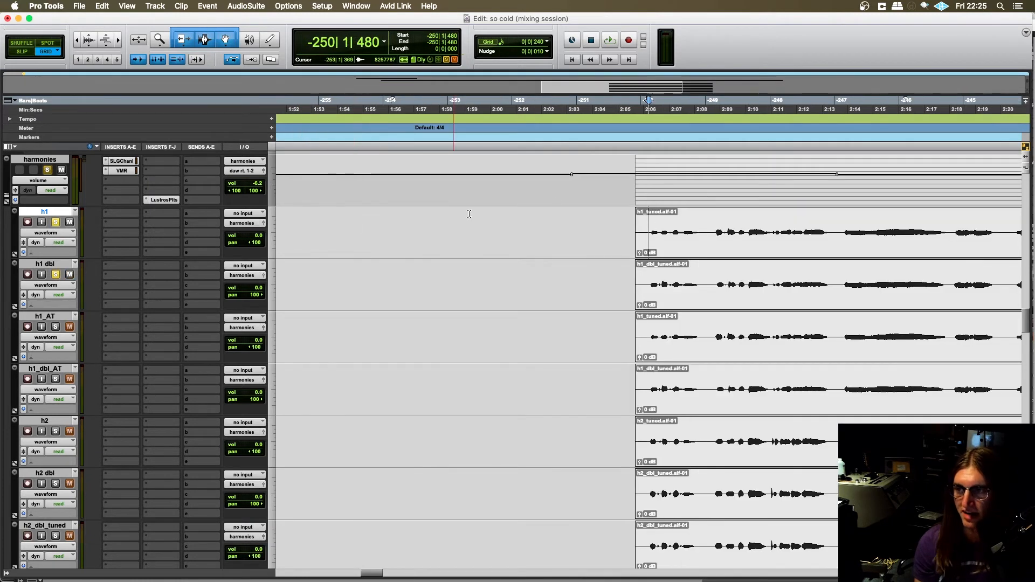
scroll(393, 293, "right", 5)
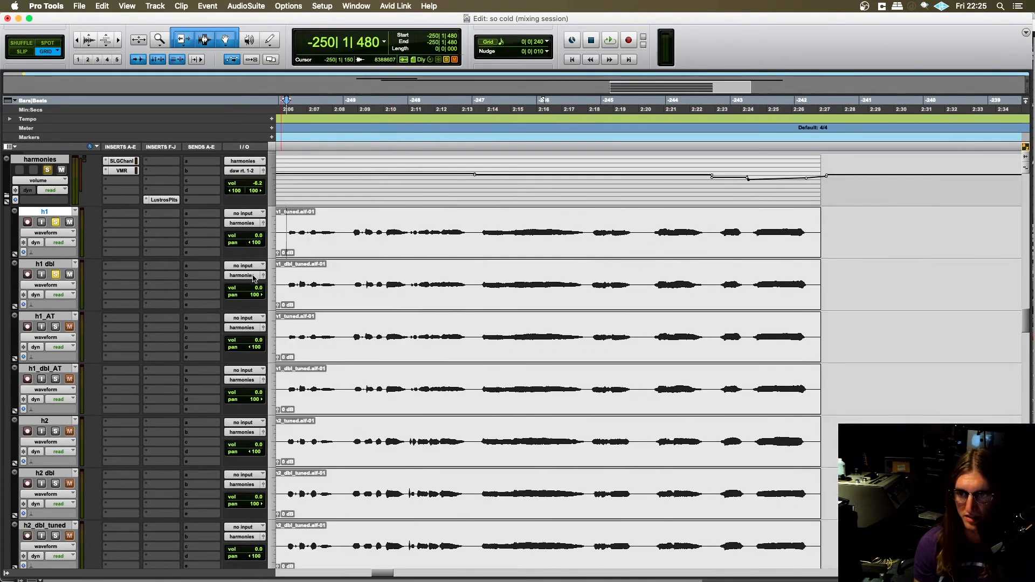
scroll(343, 276, "left", 3)
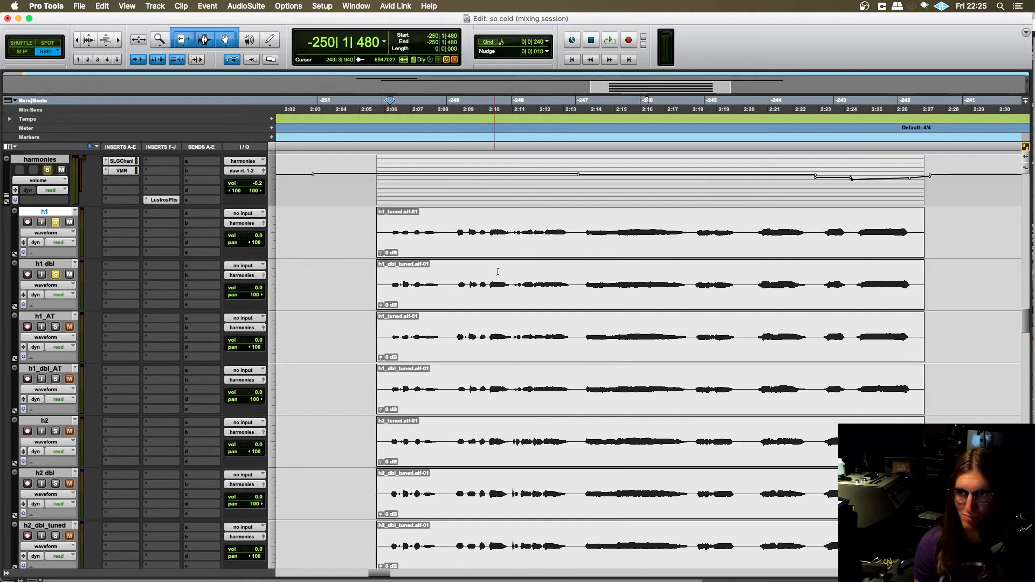
key("space")
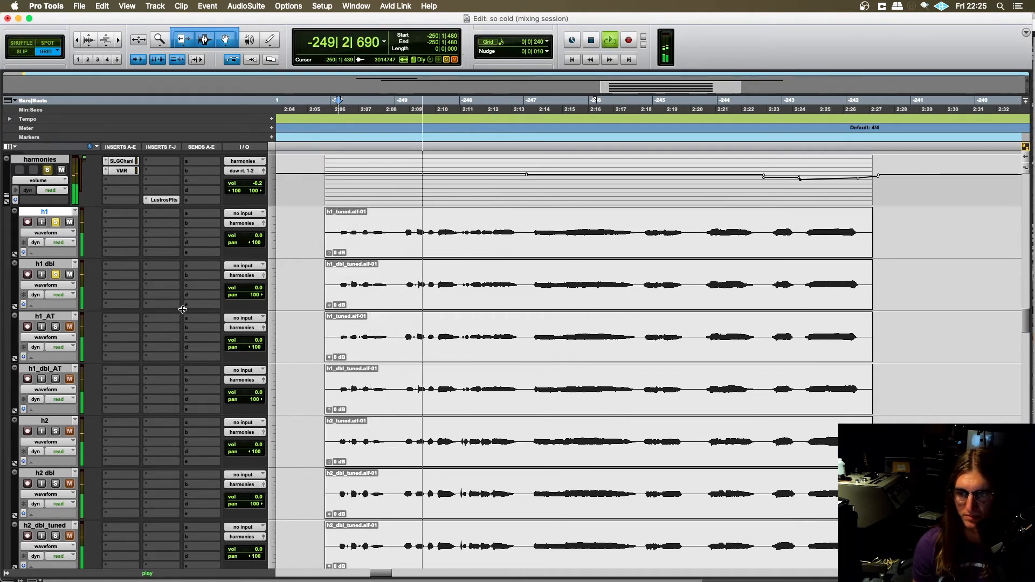
- Stop playback, solo only the h1 and h1_dbl_AT tracks within the harmonies folder, and audition them from -250|1|480
key("space")
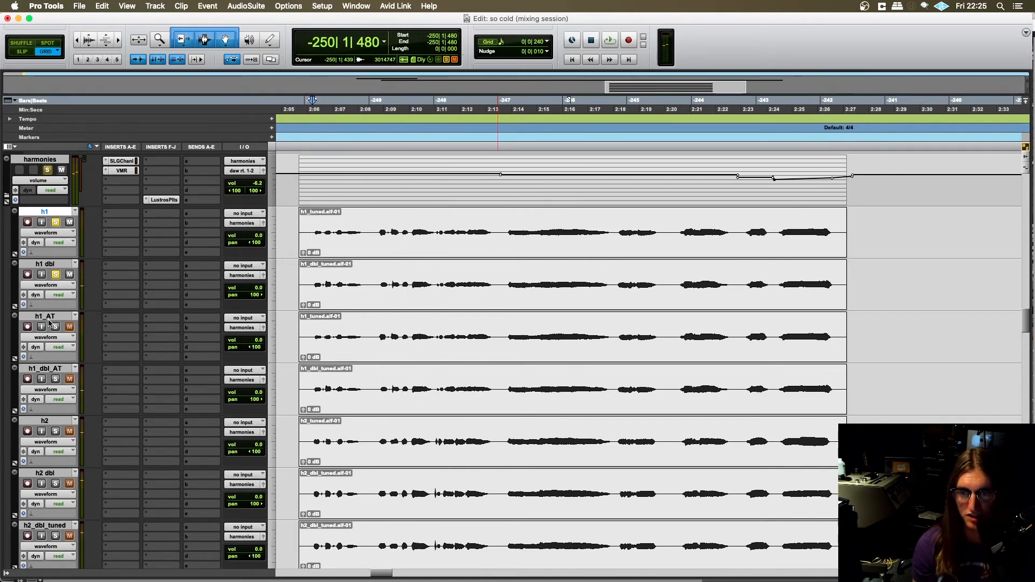
left_click(56, 379)
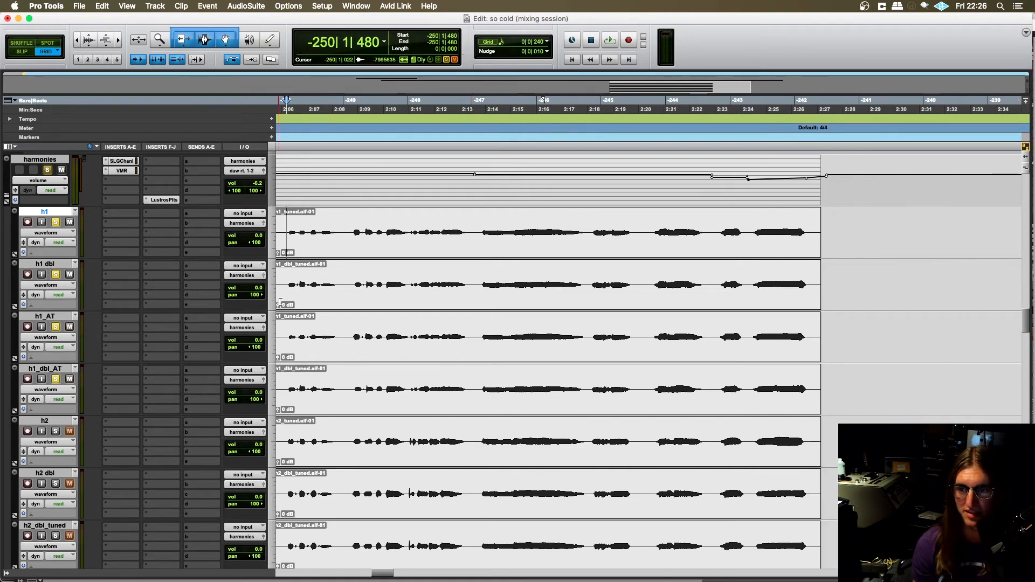
left_click(313, 278)
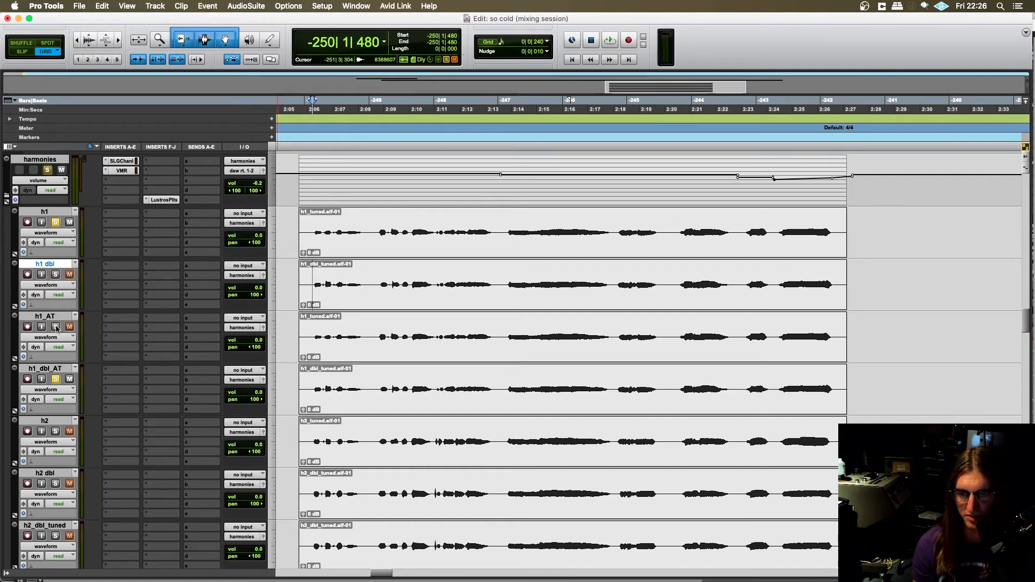
key("space")
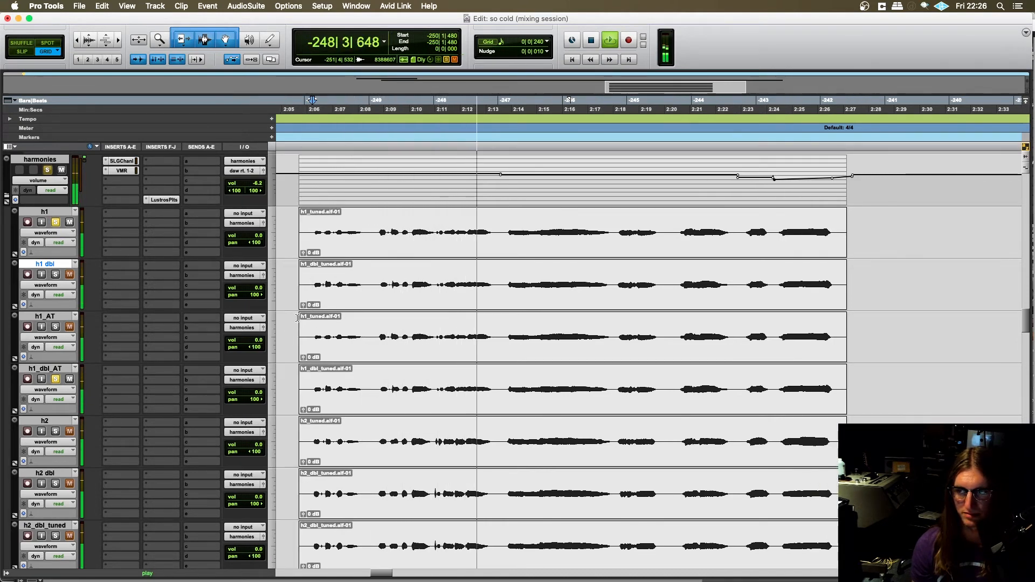
key("space")
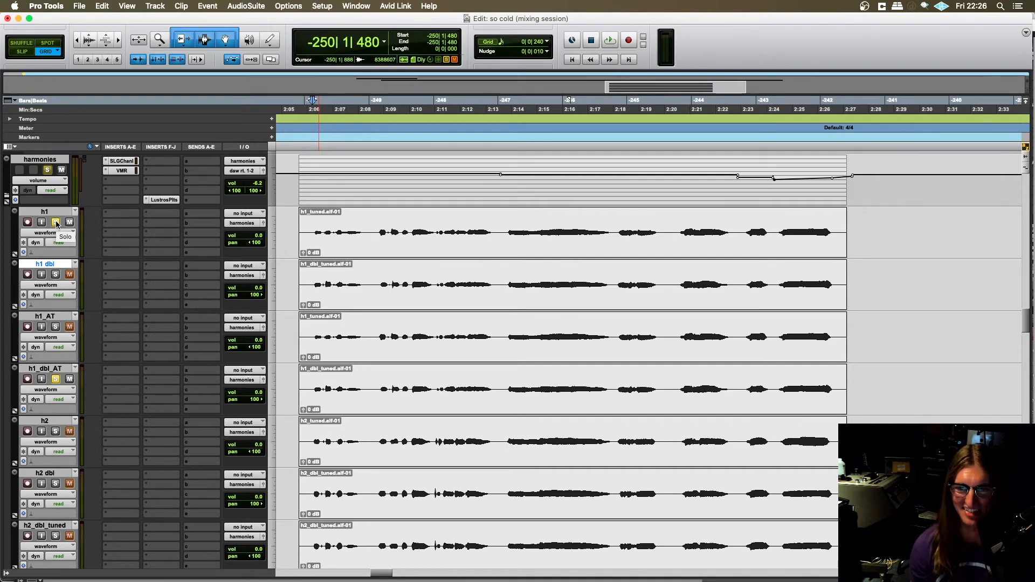
- Place the playback start at -250|1|480 on the h1 track and solo h1, h1 dbl, h1_AT and h1_dbl_AT together
left_click(56, 222)
left_click(56, 379)
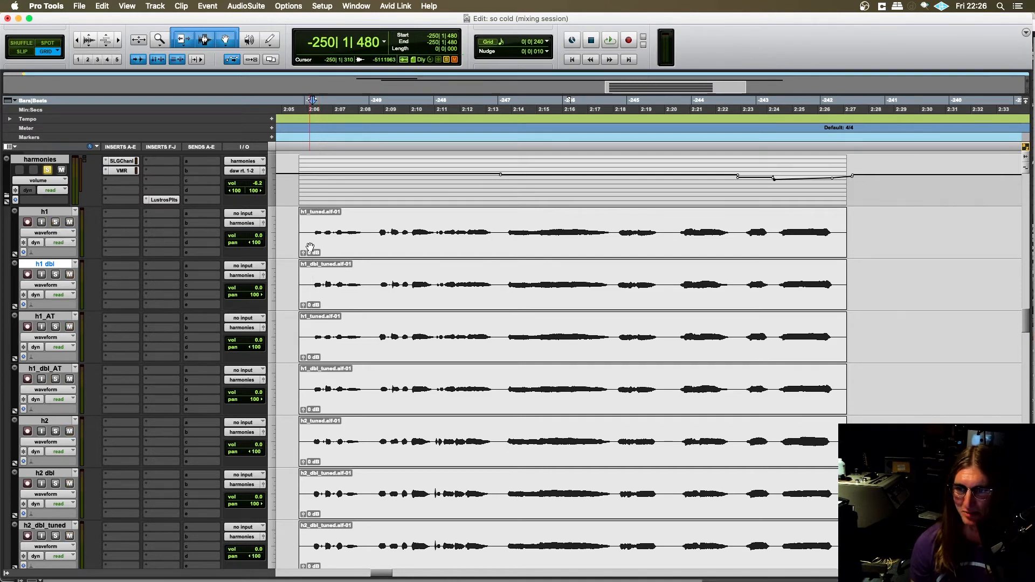
left_click(313, 226)
scroll(302, 227, "left", 1)
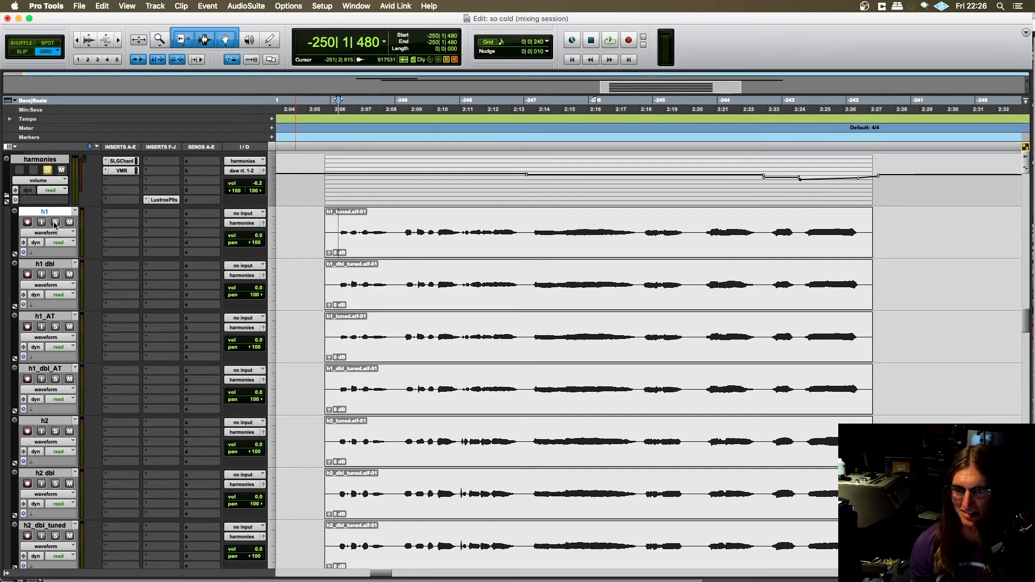
scroll(364, 231, "right", 1)
scroll(367, 231, "left", 2)
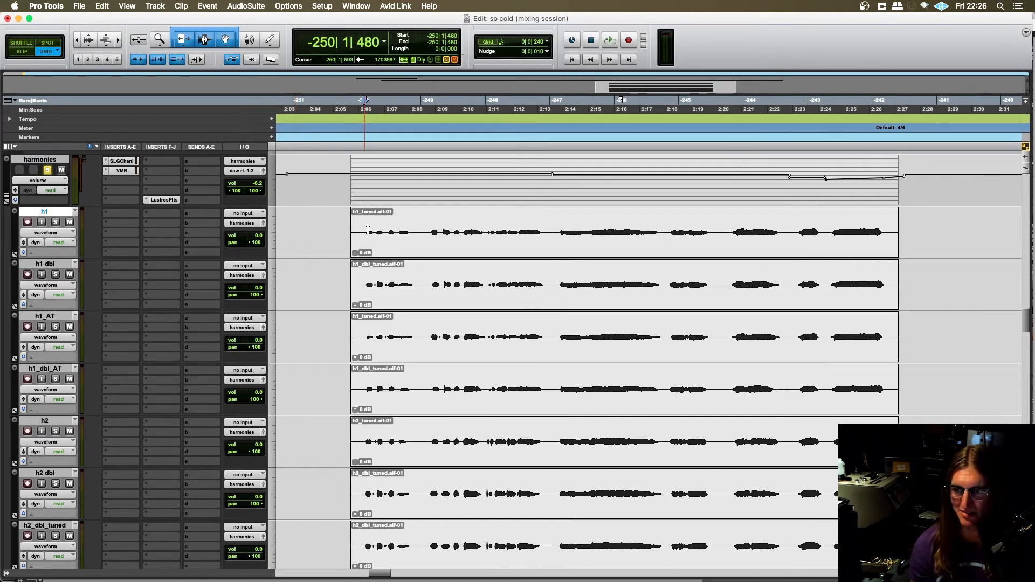
left_click(56, 223)
left_click(55, 327)
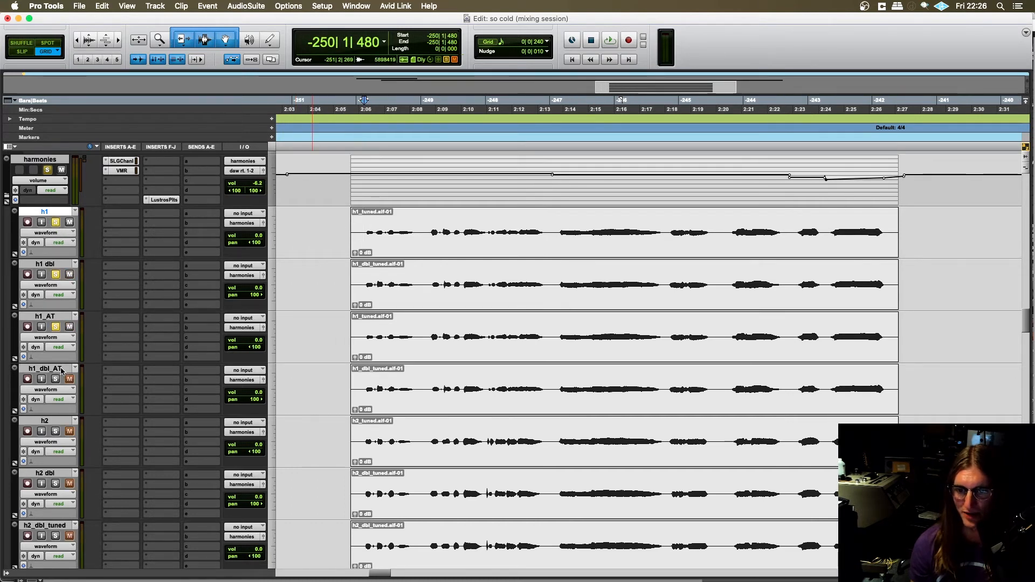
left_click(56, 380)
scroll(381, 296, "right", 1)
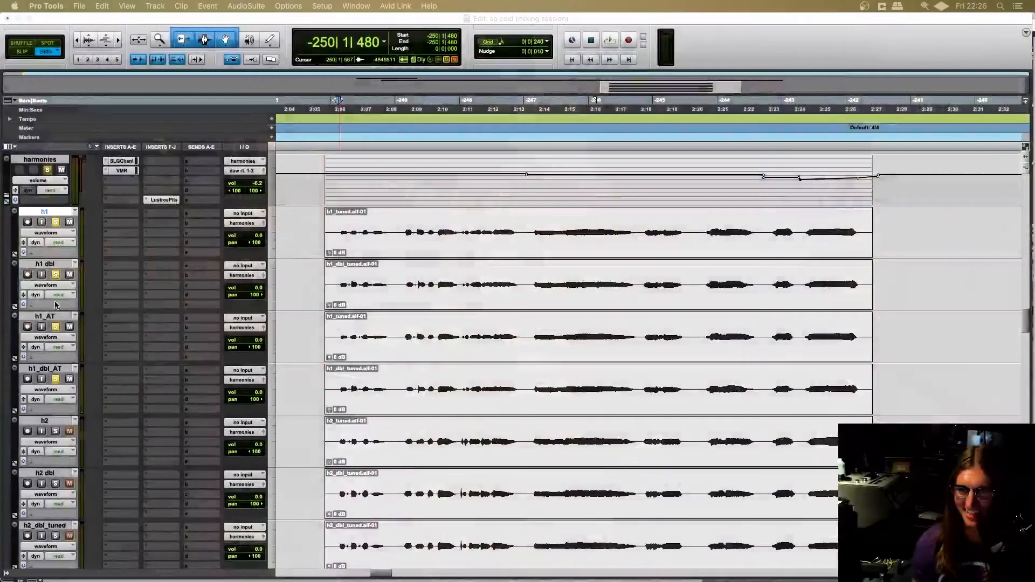
- Select the range -250|1|240 to -242|2|240 across h1, h1 dbl and h1_AT and play the four soloed h1 tracks
scroll(404, 260, "down", 6)
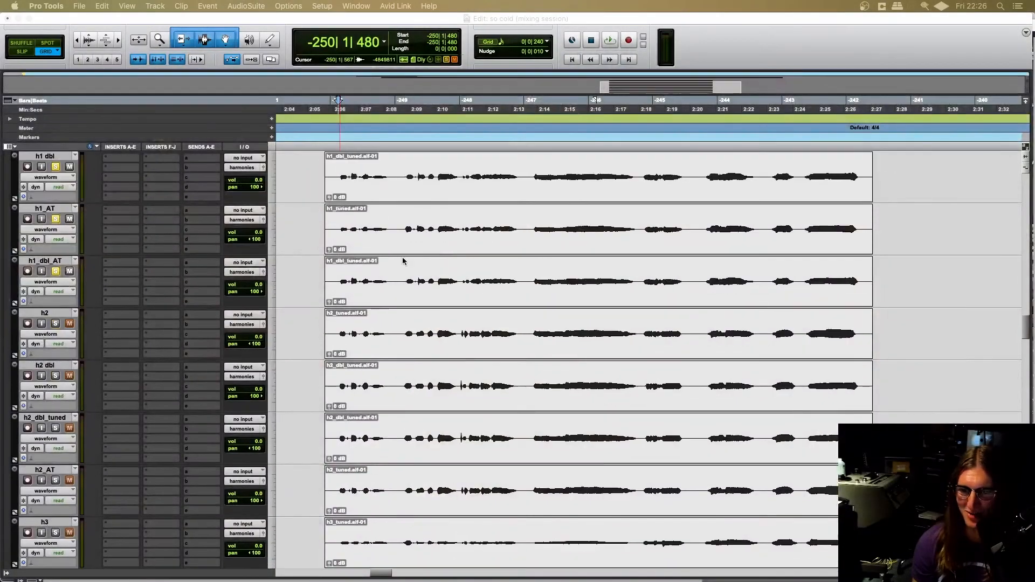
scroll(313, 320, "up", 6)
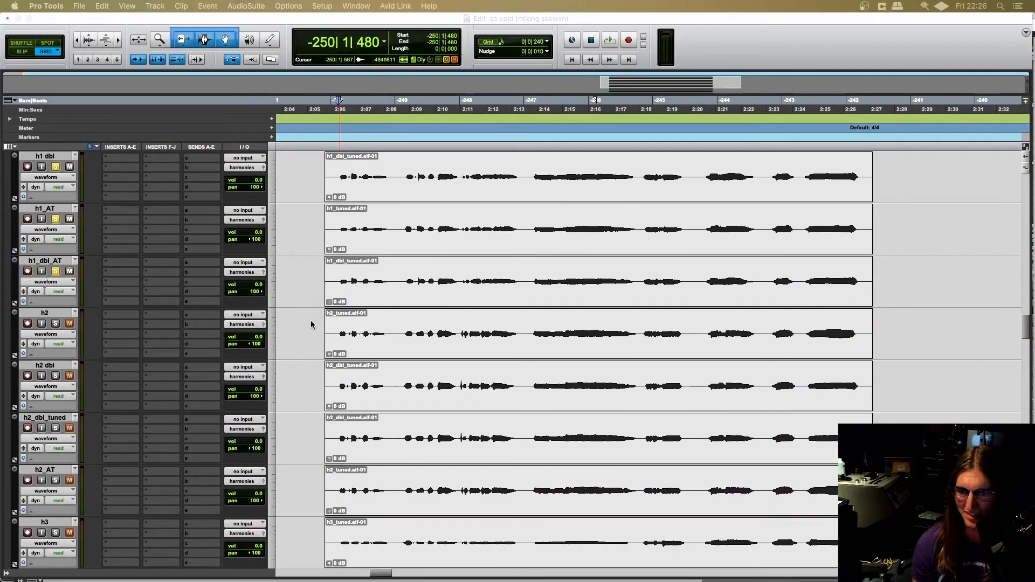
scroll(307, 320, "right", 1)
scroll(296, 328, "down", 2)
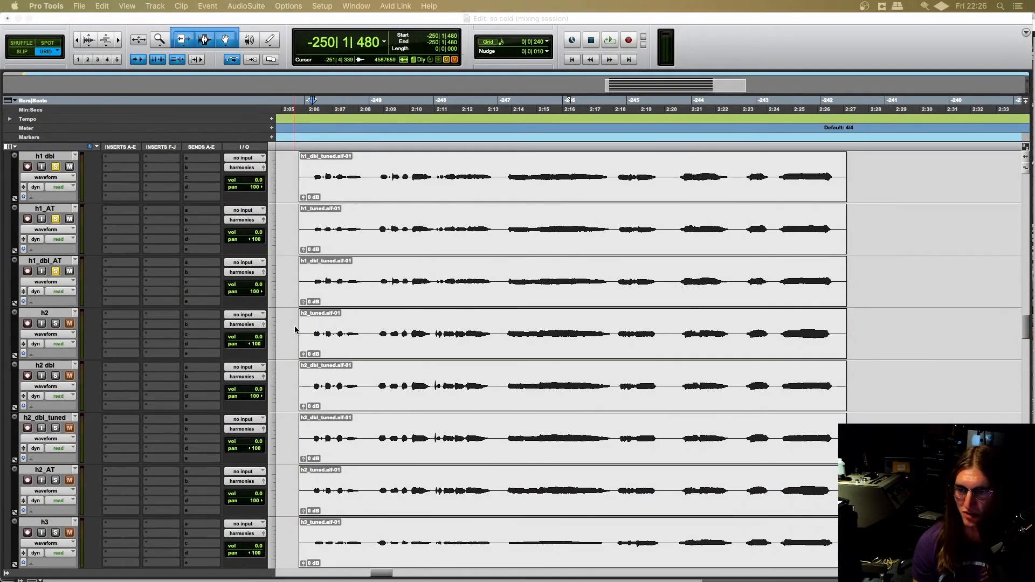
scroll(314, 204, "up", 3)
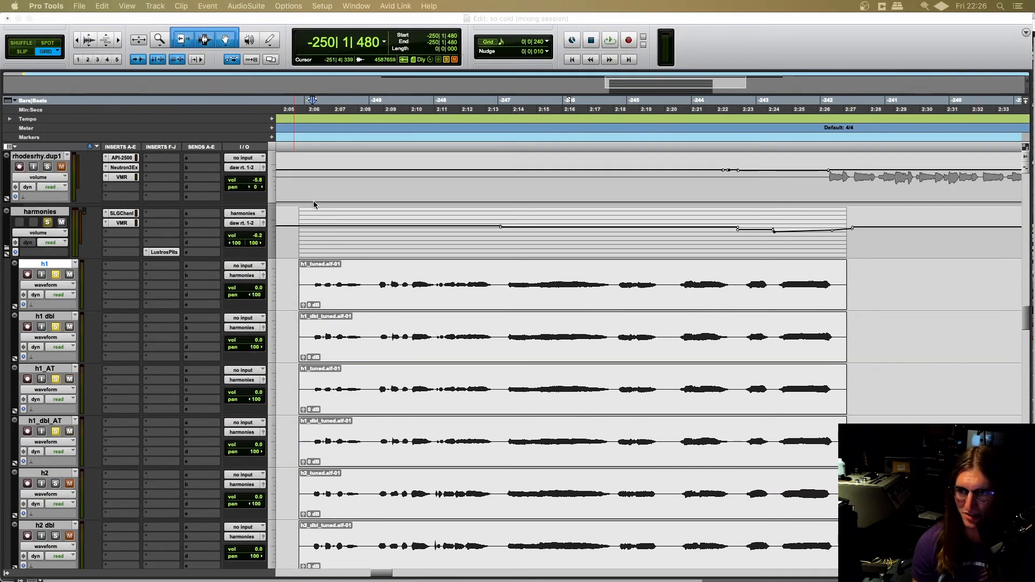
left_click(309, 285)
left_click_drag(311, 274, 840, 392)
key("space")
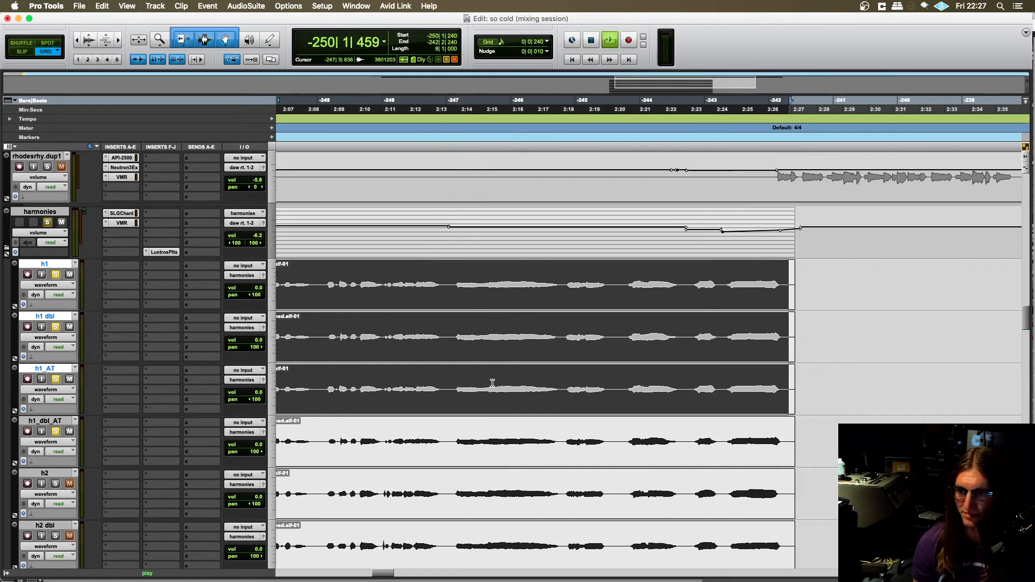
- Look over the harmonies folder and its h1 and h2 tracks during playback, and stop playback
scroll(493, 372, "down", 3)
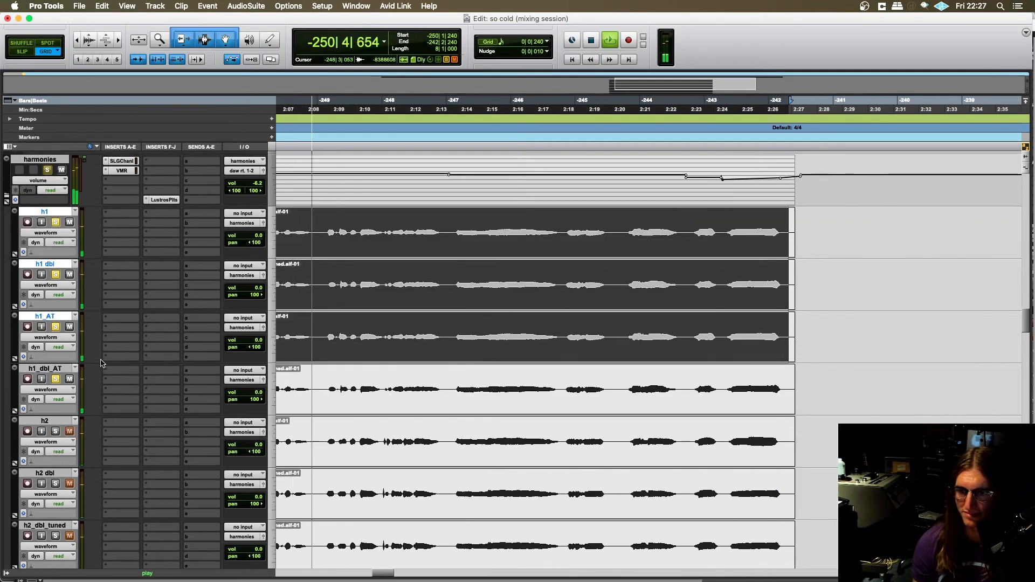
scroll(495, 371, "down", 3)
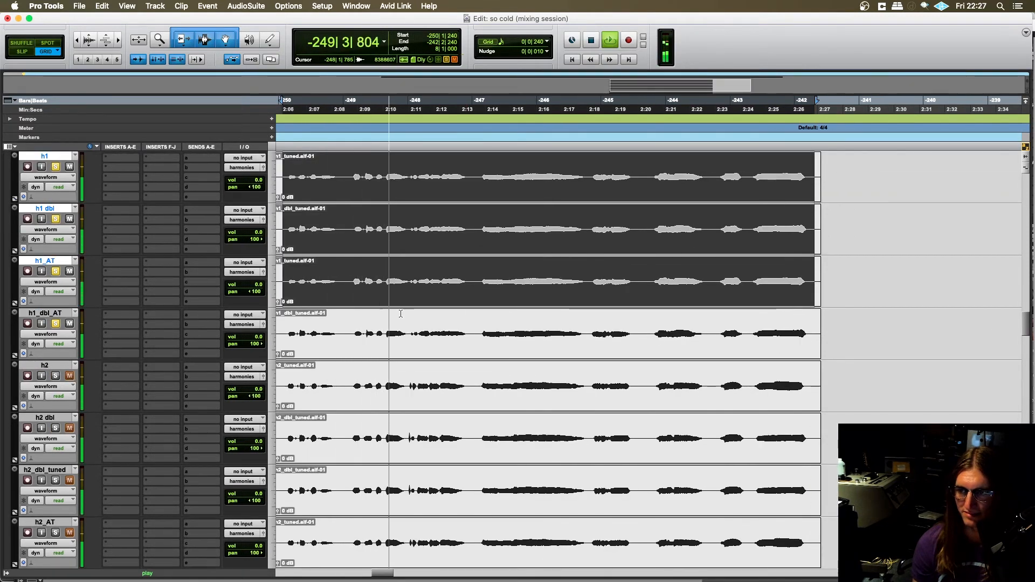
scroll(372, 329, "left", 4)
scroll(428, 311, "up", 6)
scroll(428, 311, "down", 6)
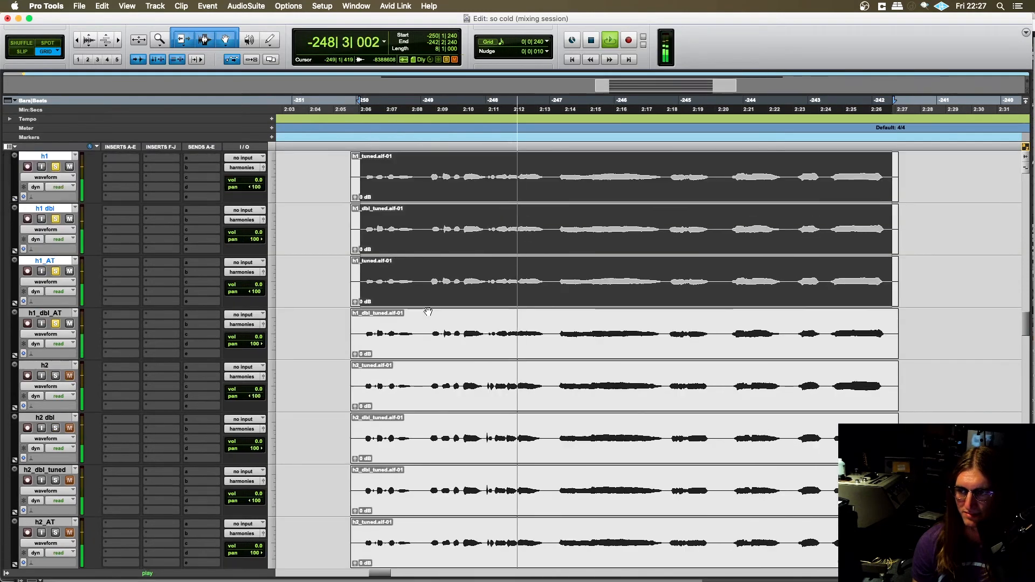
scroll(426, 310, "right", 4)
scroll(425, 308, "up", 3)
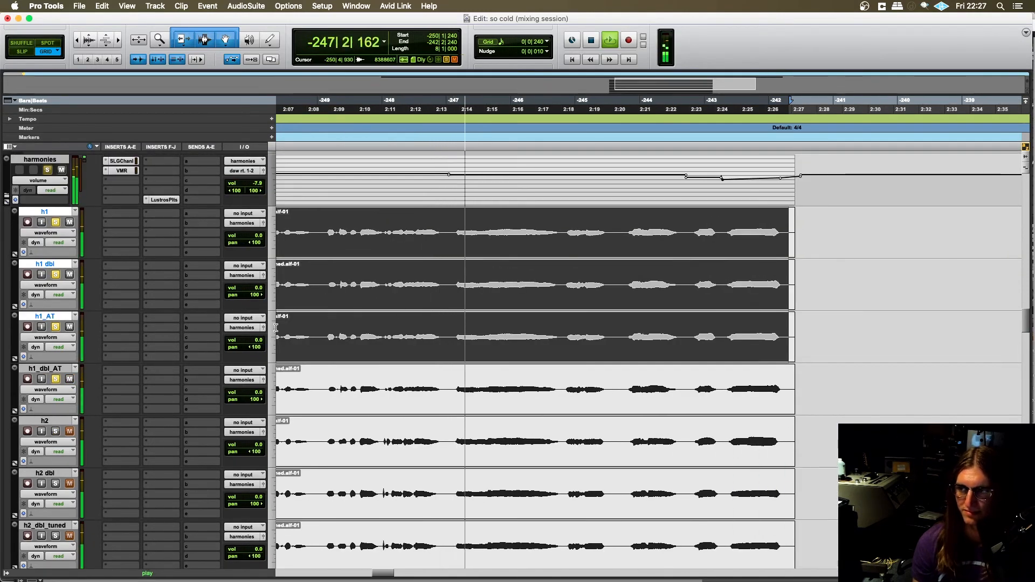
scroll(309, 331, "left", 3)
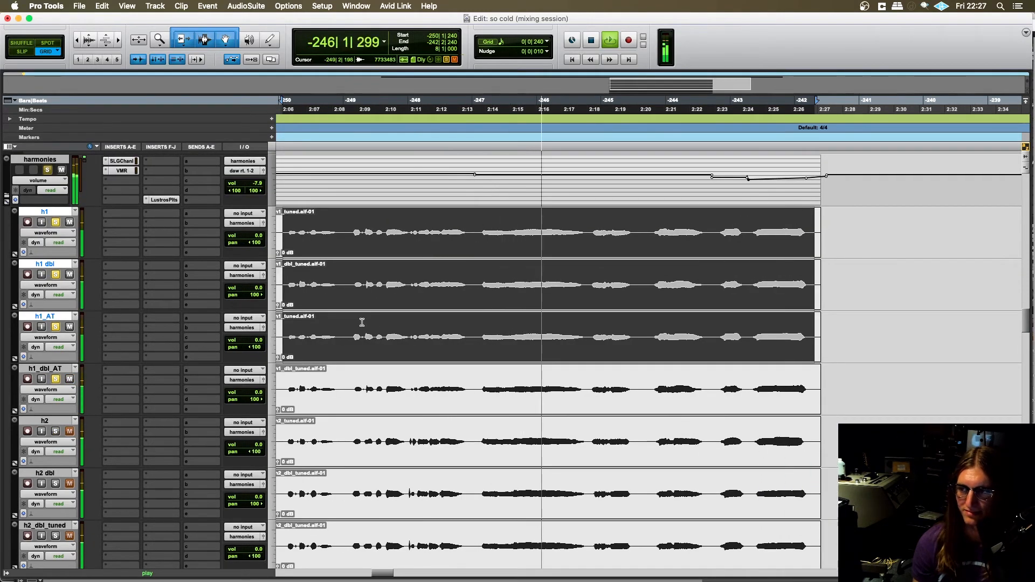
key("space")
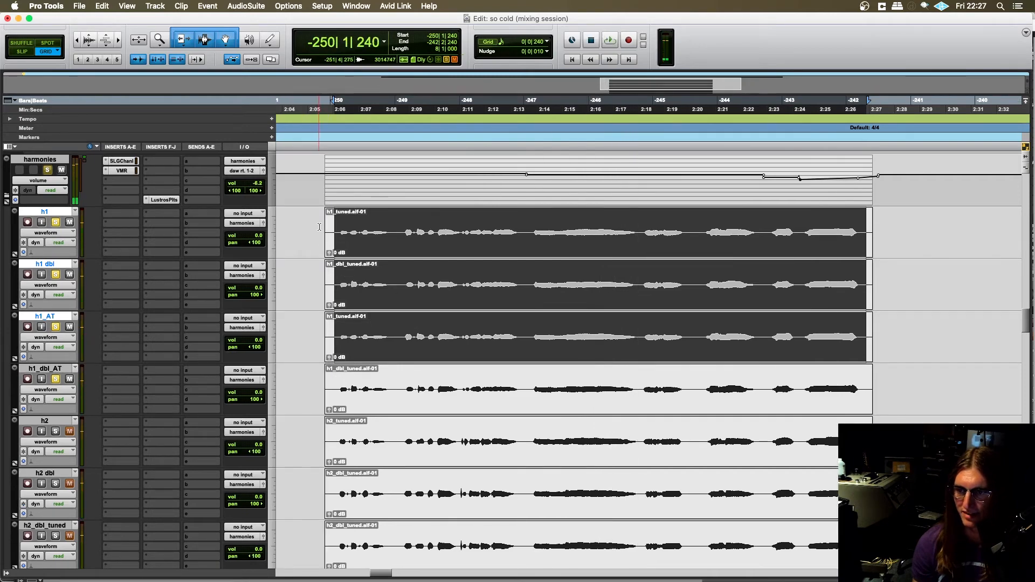
- Add the h2, h2 dbl, h2_dbl_tuned and h2_AT tracks to the solos and place the playback start at -251|4|480
left_click(319, 372)
scroll(62, 401, "down", 3)
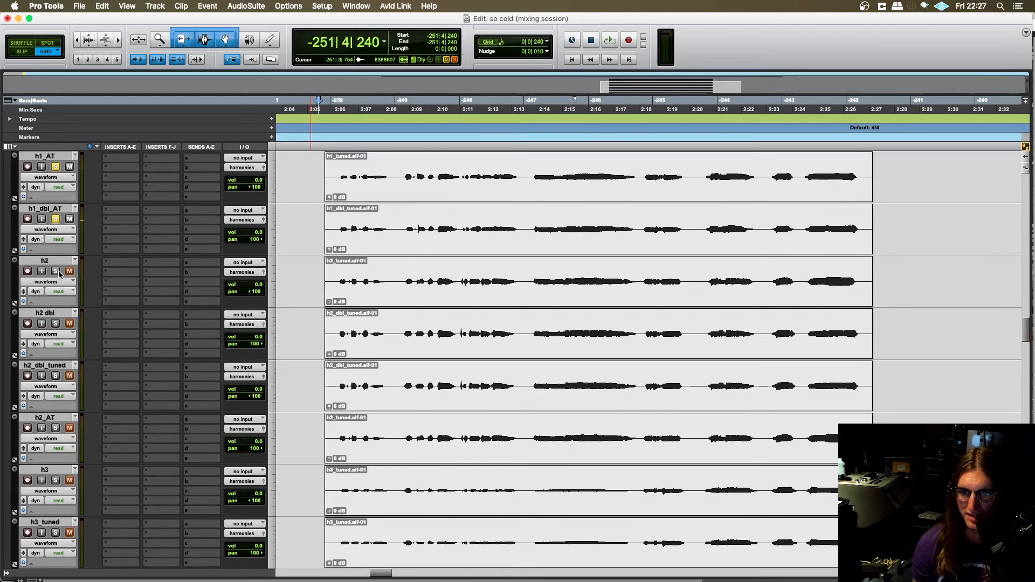
scroll(406, 264, "right", 1)
scroll(406, 264, "up", 3)
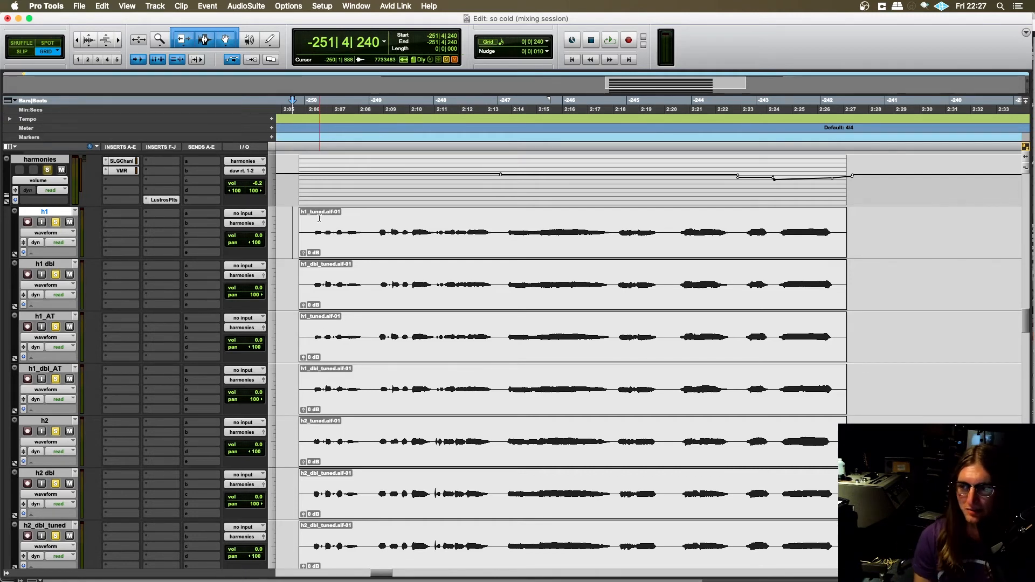
scroll(294, 224, "down", 2)
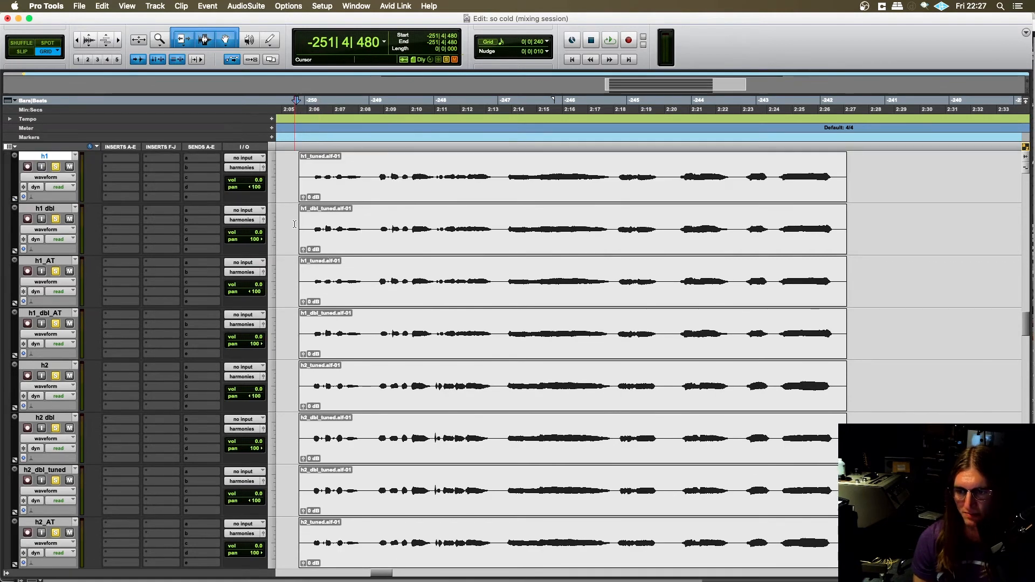
scroll(307, 224, "up", 2)
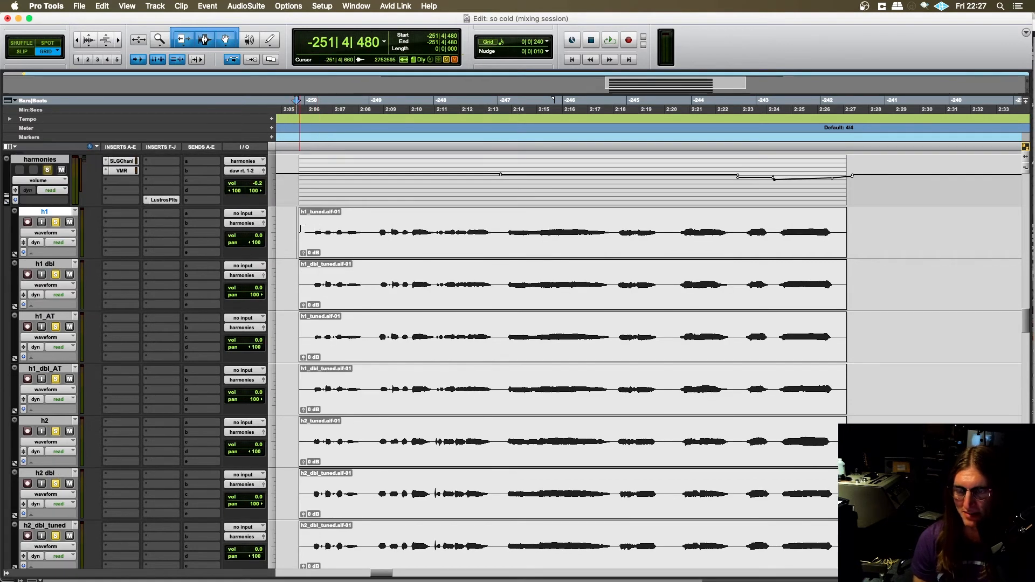
scroll(302, 229, "right", 2)
scroll(323, 231, "left", 3)
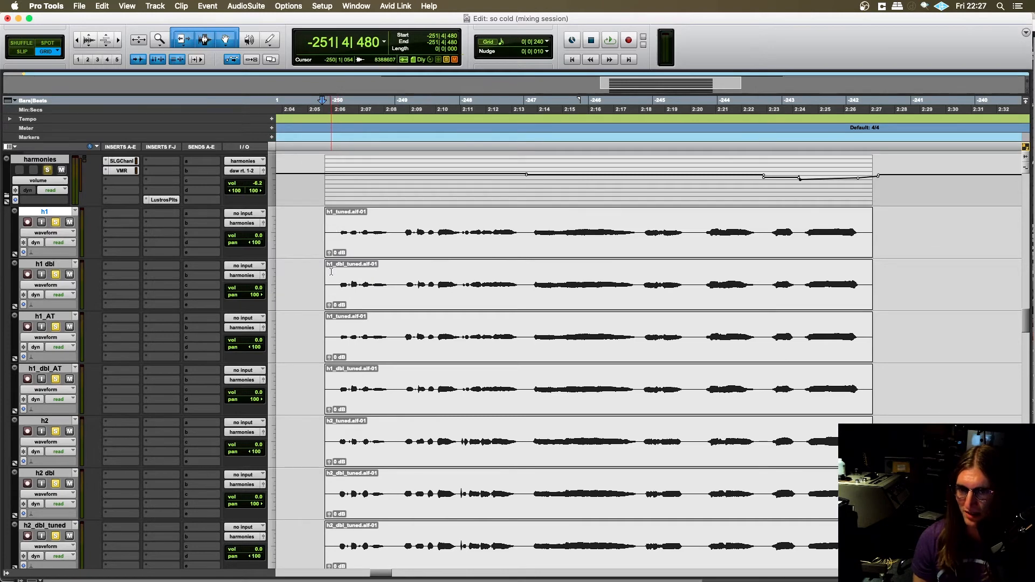
scroll(326, 248, "right", 2)
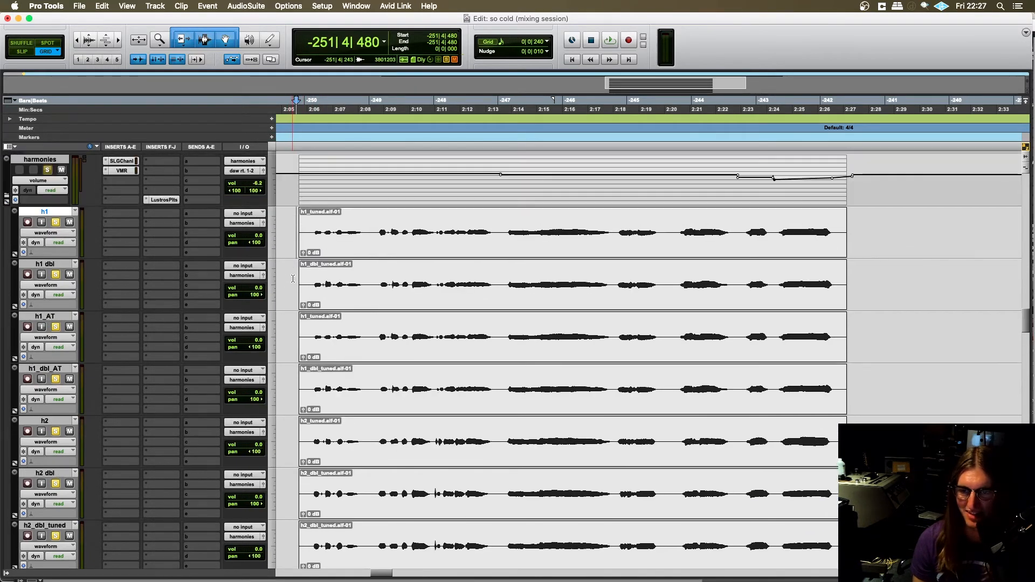
scroll(298, 272, "down", 1)
- Play the combined h1 and h2 harmonies from -251|4|480 while looking over the h1 to h3 tracks, and stop playback
key("space")
scroll(318, 276, "left", 2)
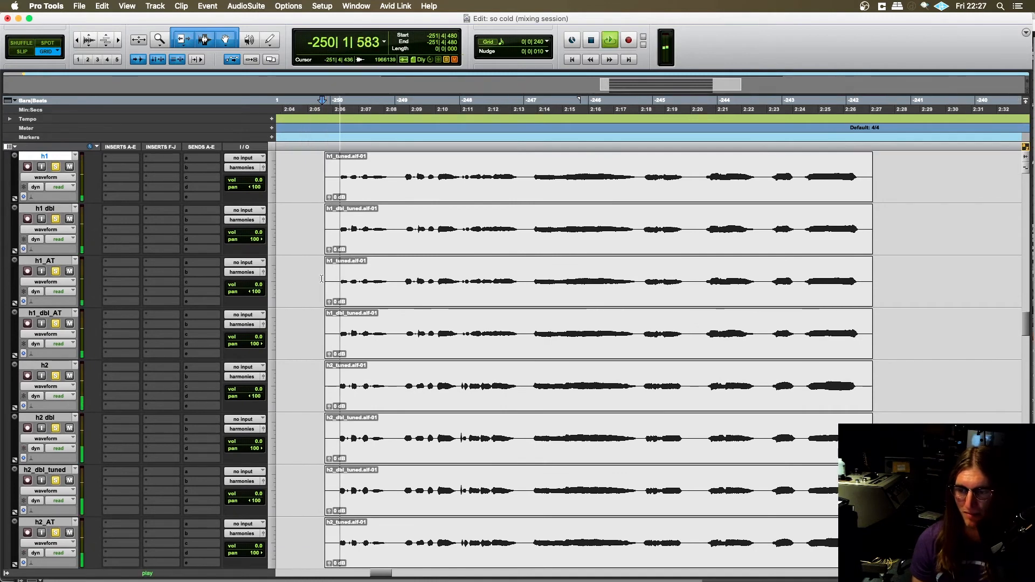
scroll(321, 277, "left", 2)
scroll(322, 278, "down", 5)
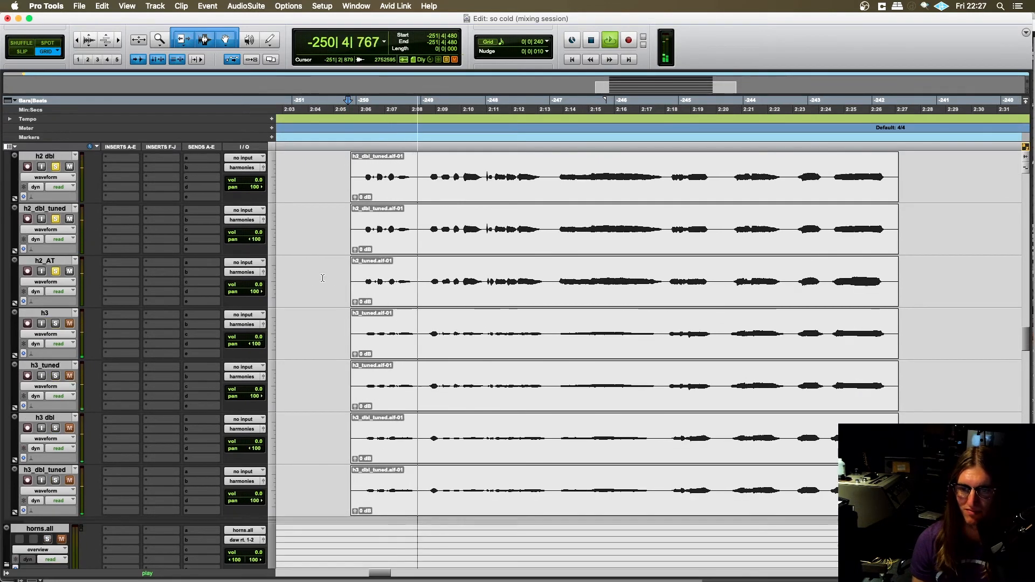
scroll(323, 279, "right", 4)
scroll(323, 279, "up", 1)
scroll(323, 279, "down", 2)
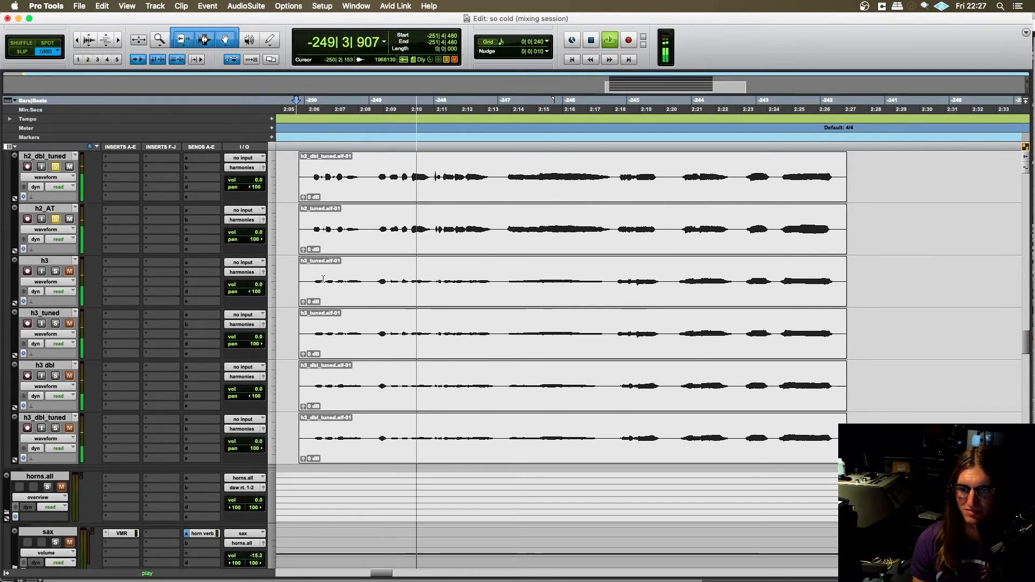
scroll(323, 279, "up", 2)
scroll(324, 279, "up", 5)
scroll(324, 280, "right", 2)
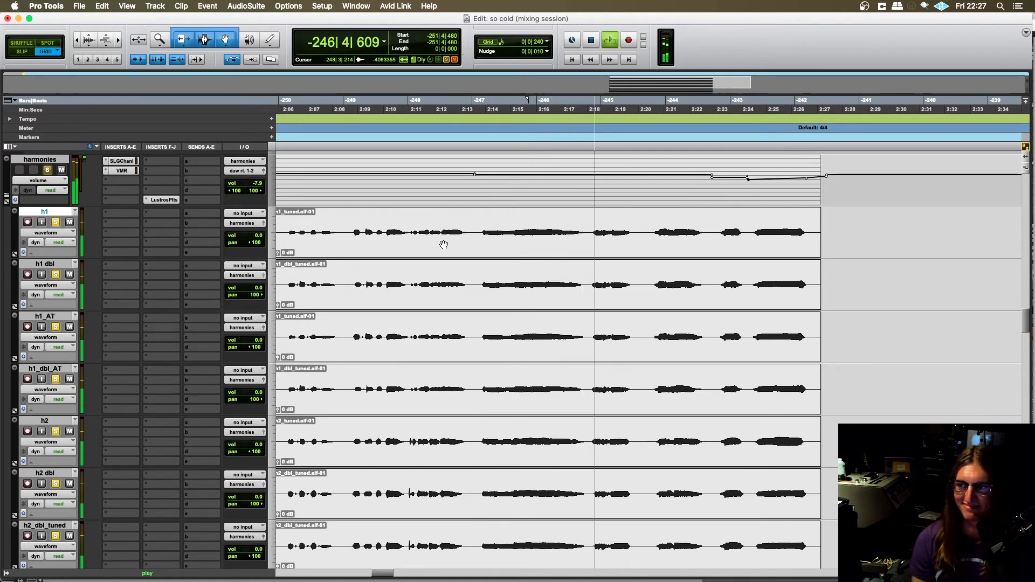
scroll(443, 242, "left", 4)
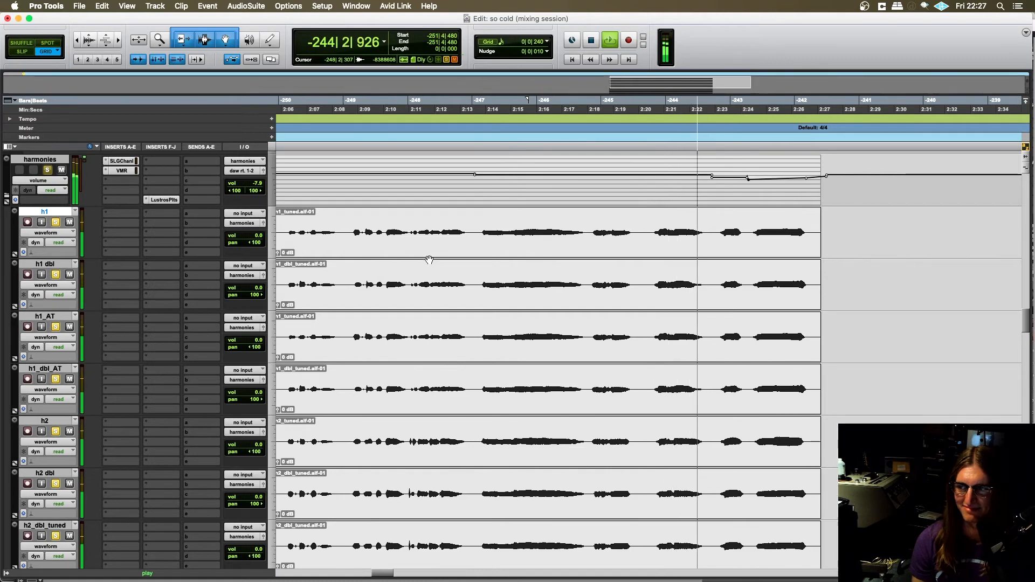
scroll(429, 260, "left", 2)
scroll(427, 260, "left", 2)
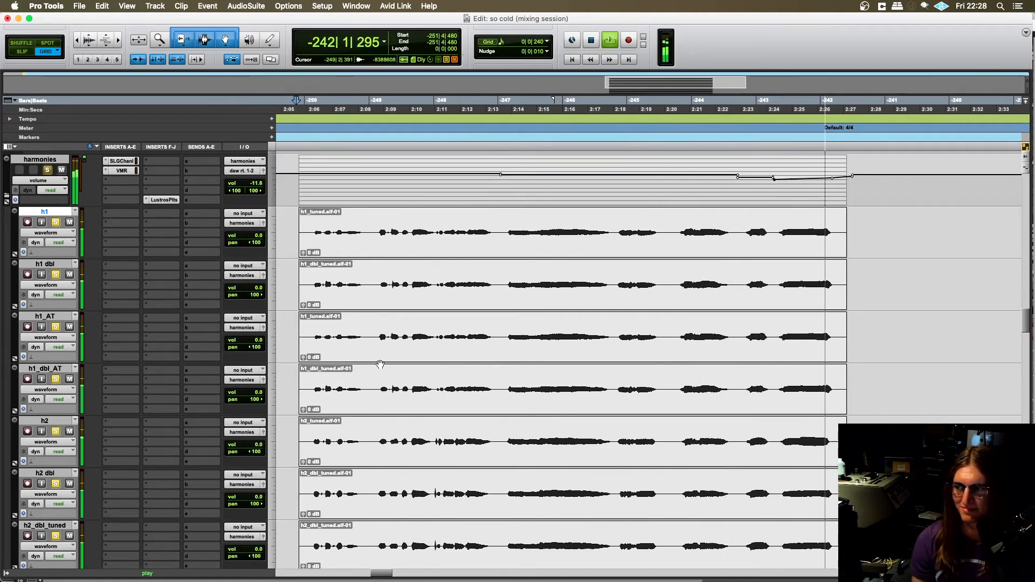
key("space")
- Place the edit cursor on the h3 track and add h3, h3_tuned, h3 dbl and h3_dbl_tuned to the solos
scroll(339, 361, "down", 6)
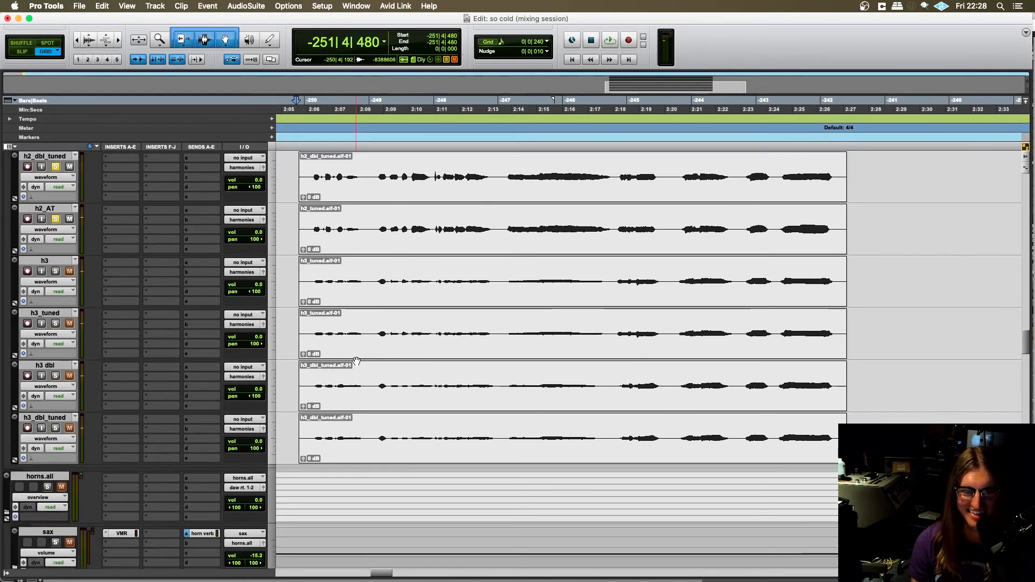
left_click(298, 324)
scroll(298, 325, "left", 1)
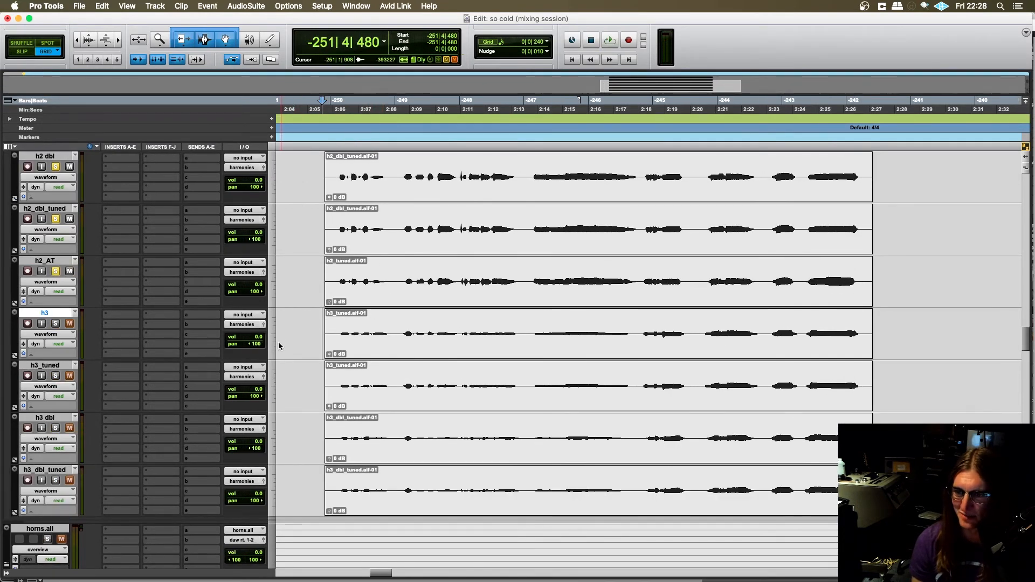
scroll(279, 346, "down", 2)
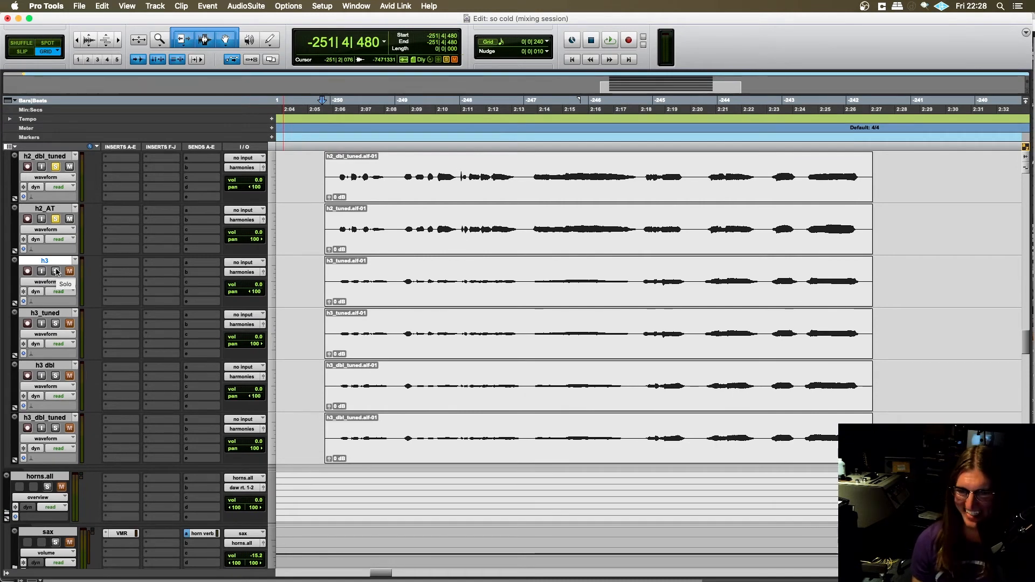
left_click(56, 271)
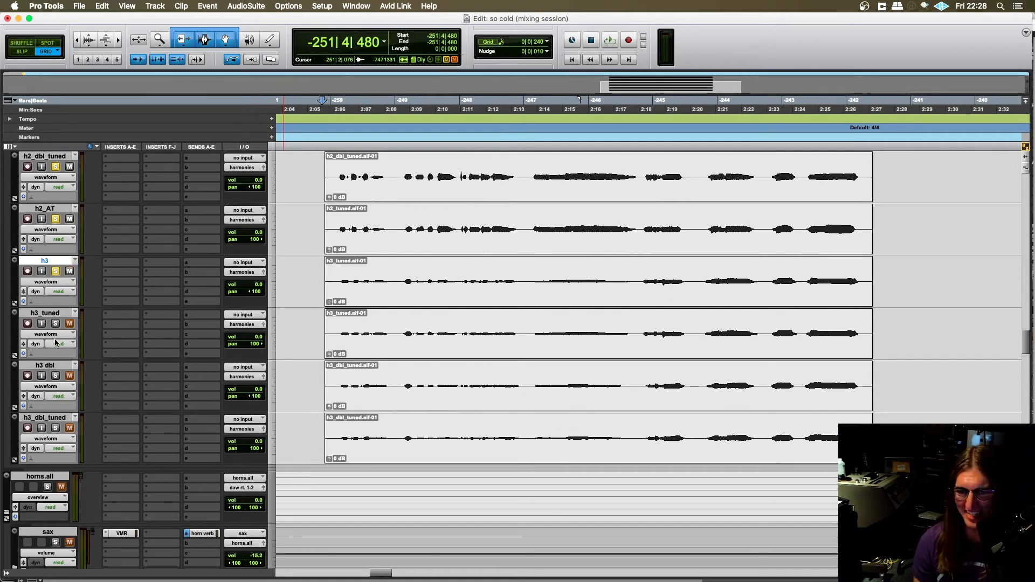
left_click(56, 375)
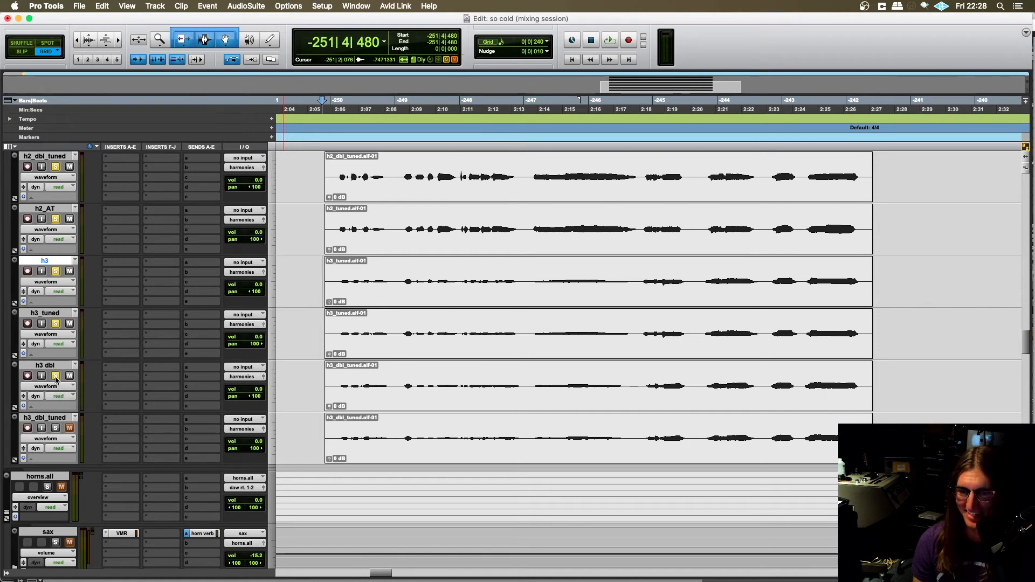
left_click(56, 427)
- Place the playback start at -250|1|240 on the h3_tuned track and play all the soloed h1, h2 and h3 harmonies
left_click(319, 282)
scroll(318, 284, "right", 2)
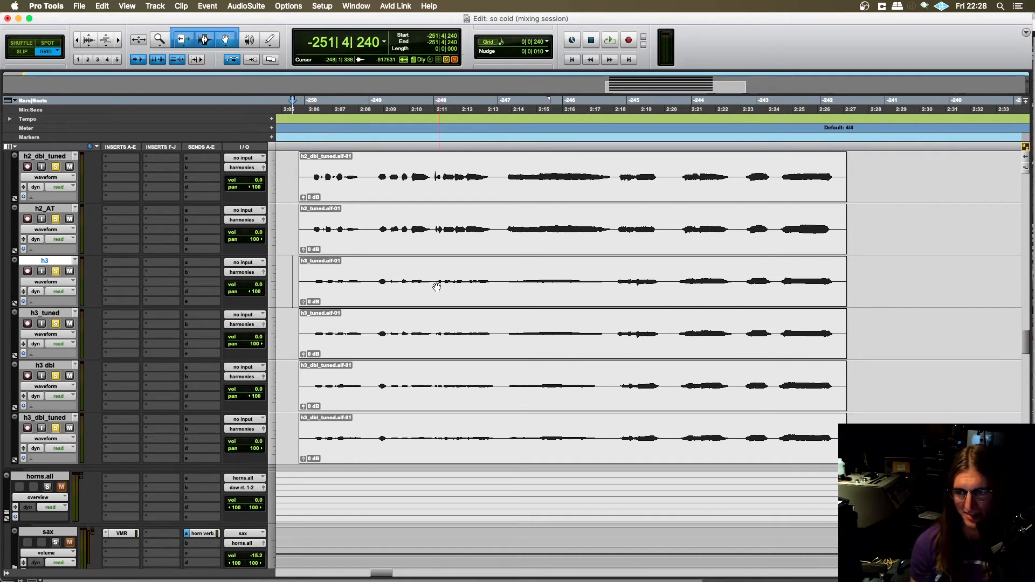
left_click(309, 326)
key("space")
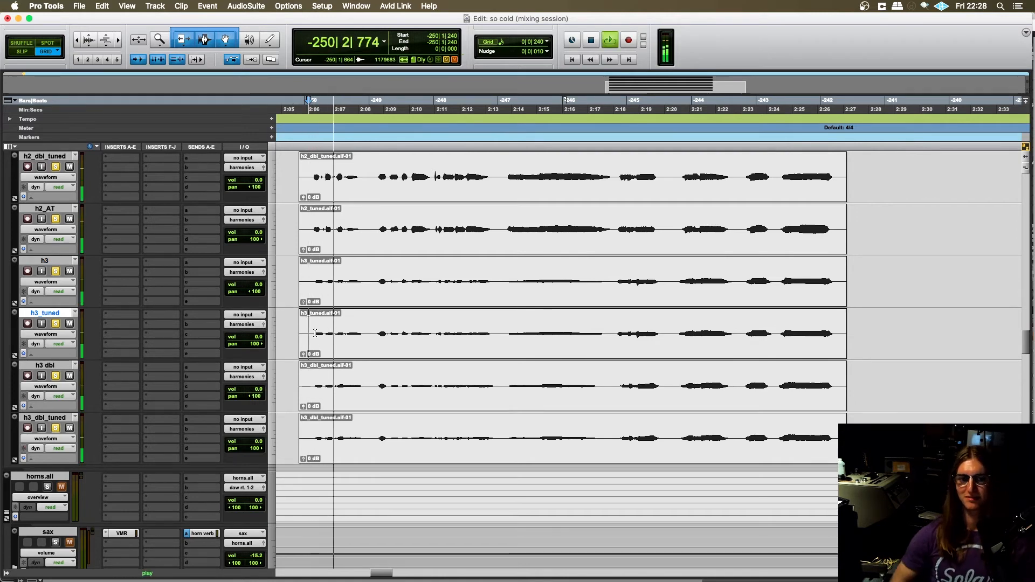
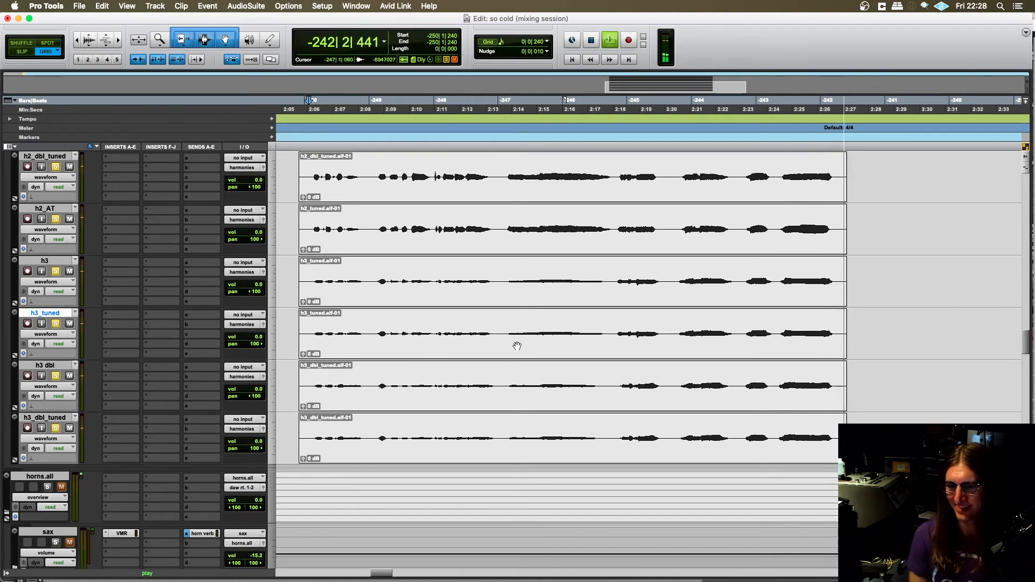
- Stop playback and clear the solos on all the h1, h2 and h3 harmony tracks
key("space")
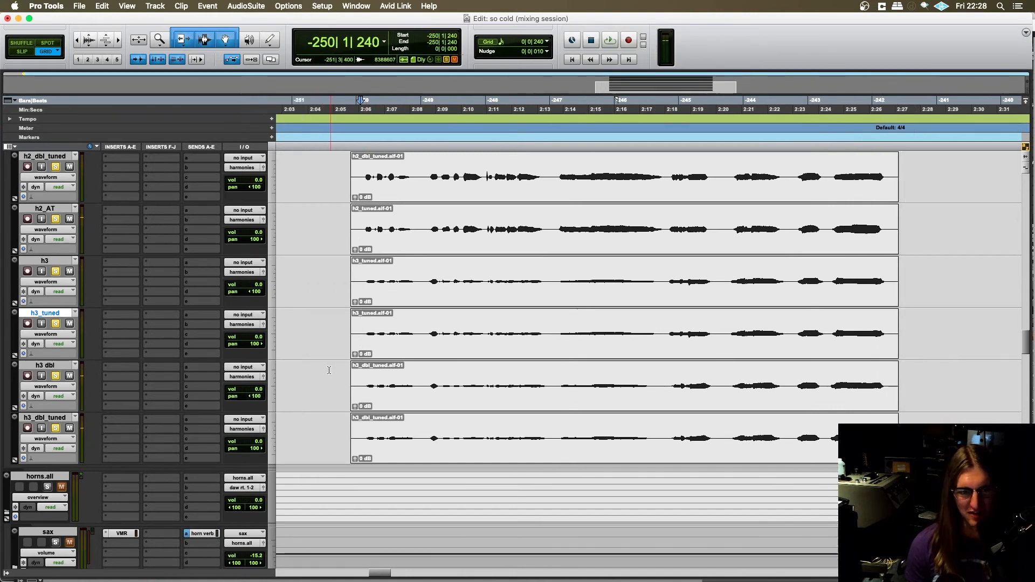
scroll(329, 370, "up", 10)
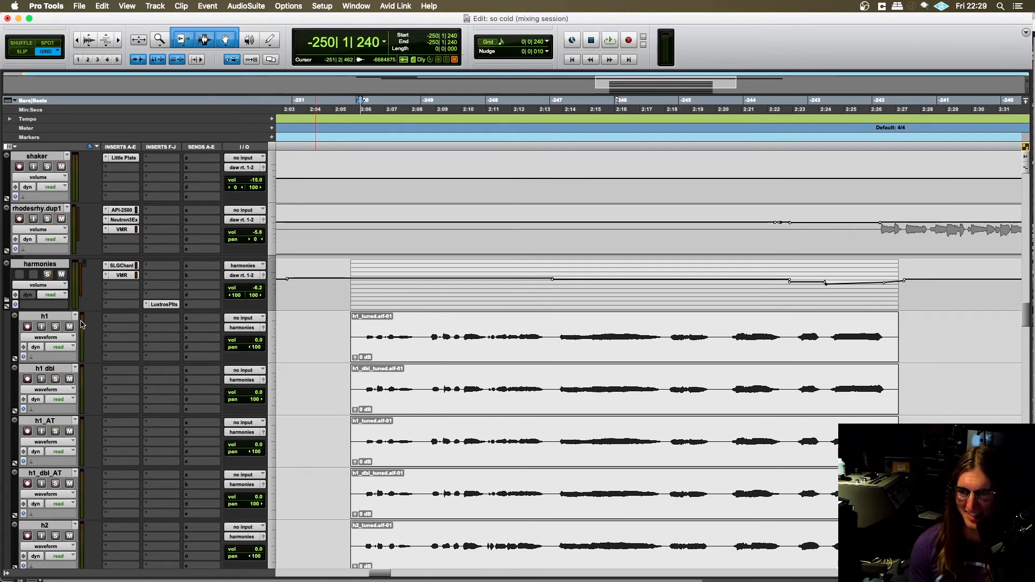
scroll(337, 306, "down", 15)
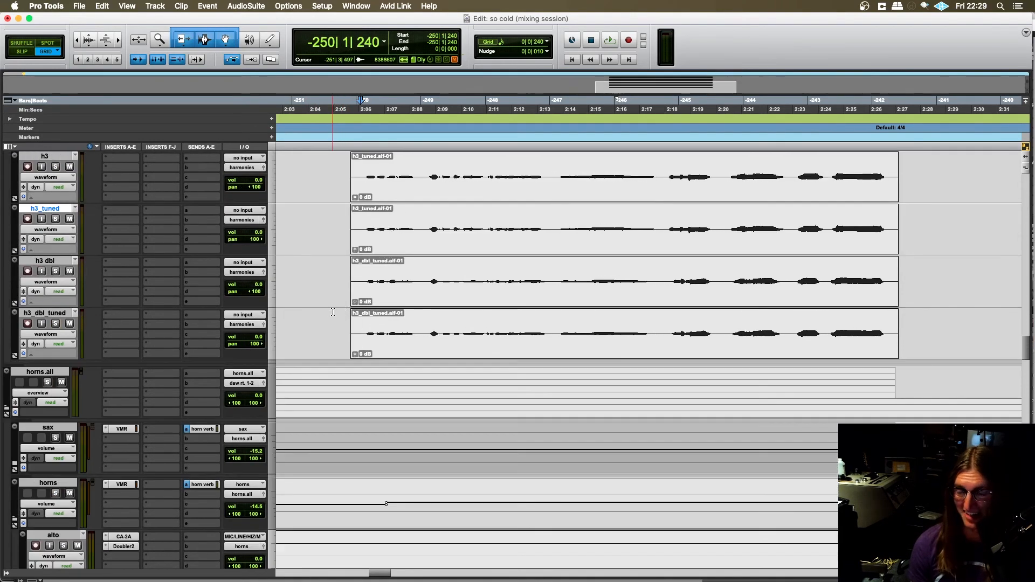
- Place the playback start at -251|3|720 on the lead vocal track and solo the vocal.all folder
scroll(333, 312, "down", 20)
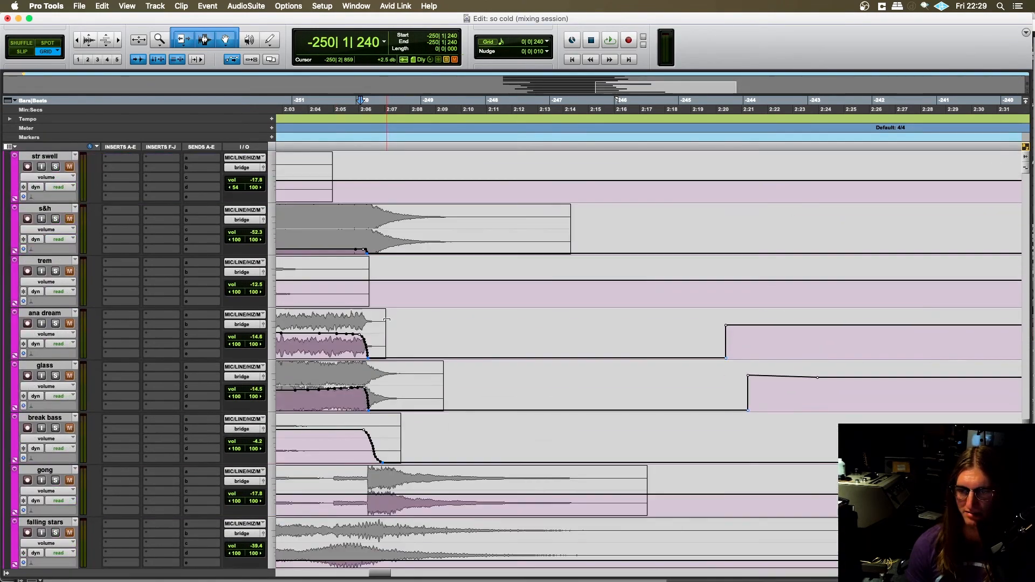
scroll(386, 320, "down", 10)
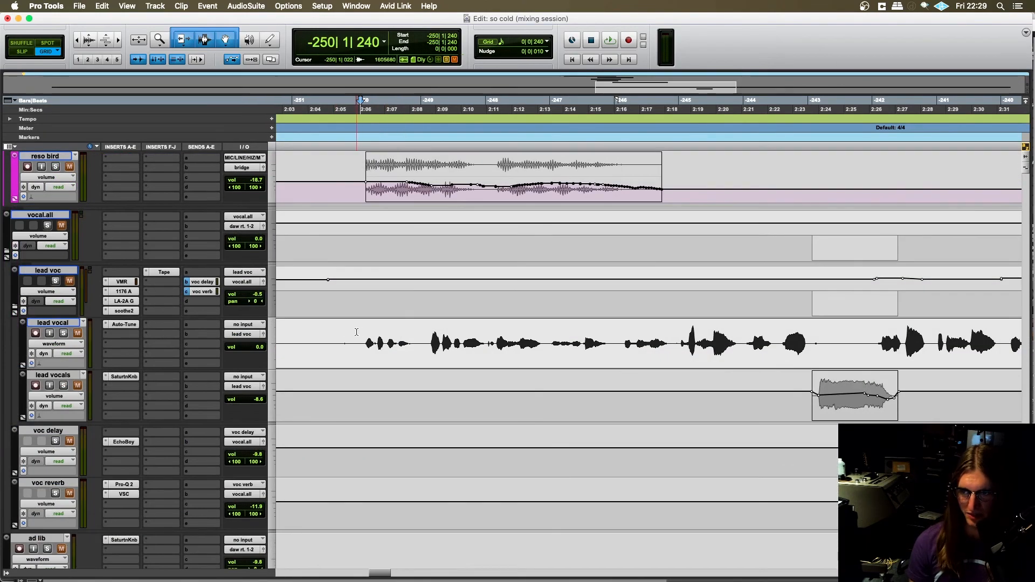
left_click(335, 342)
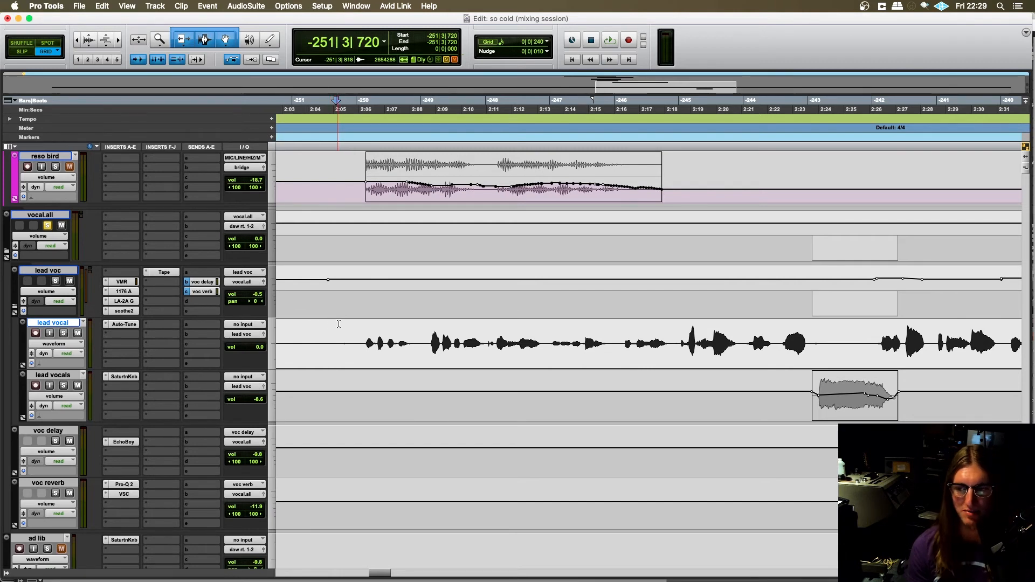
scroll(335, 347, "right", 2)
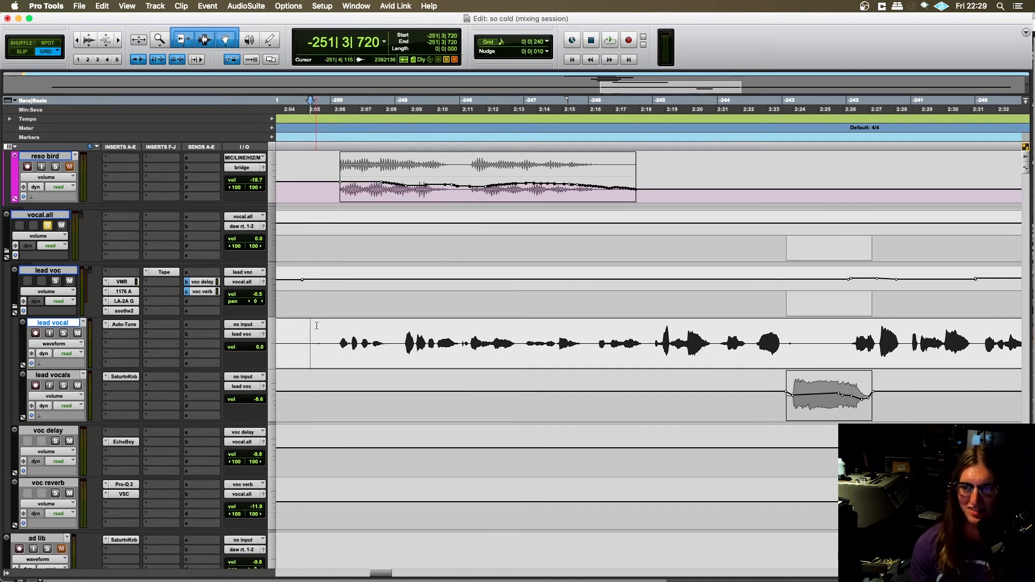
- Play the soloed vocal.all group from -251|3|720 through the bridge while looking over its tracks, and stop playback
key("space")
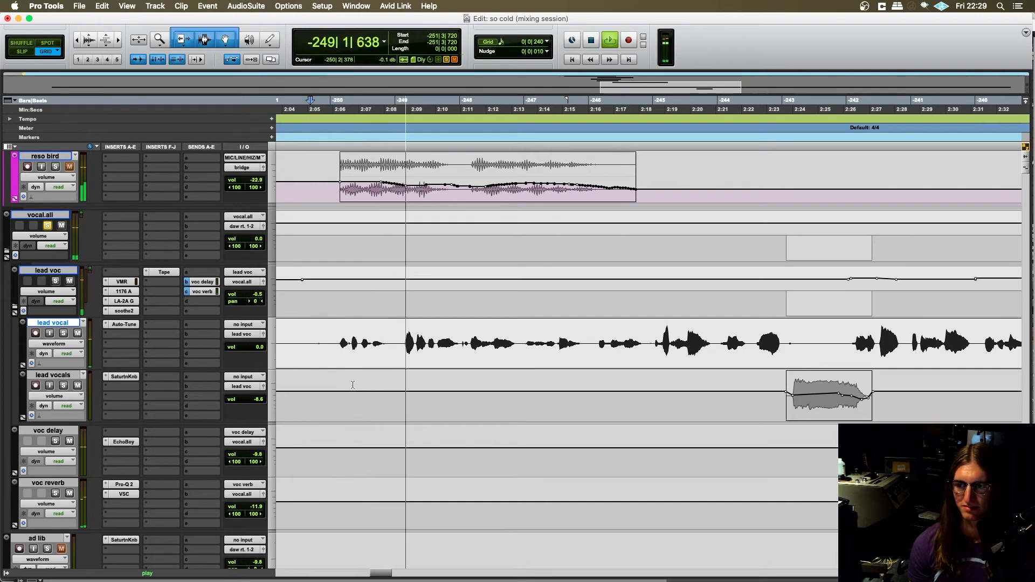
scroll(397, 384, "left", 1)
scroll(409, 396, "right", 2)
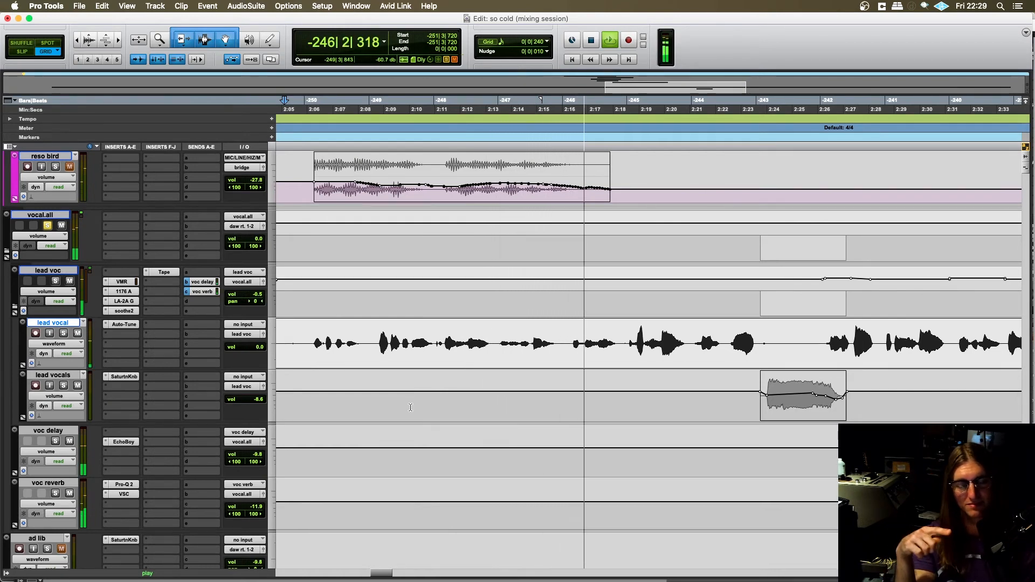
scroll(408, 403, "down", 2)
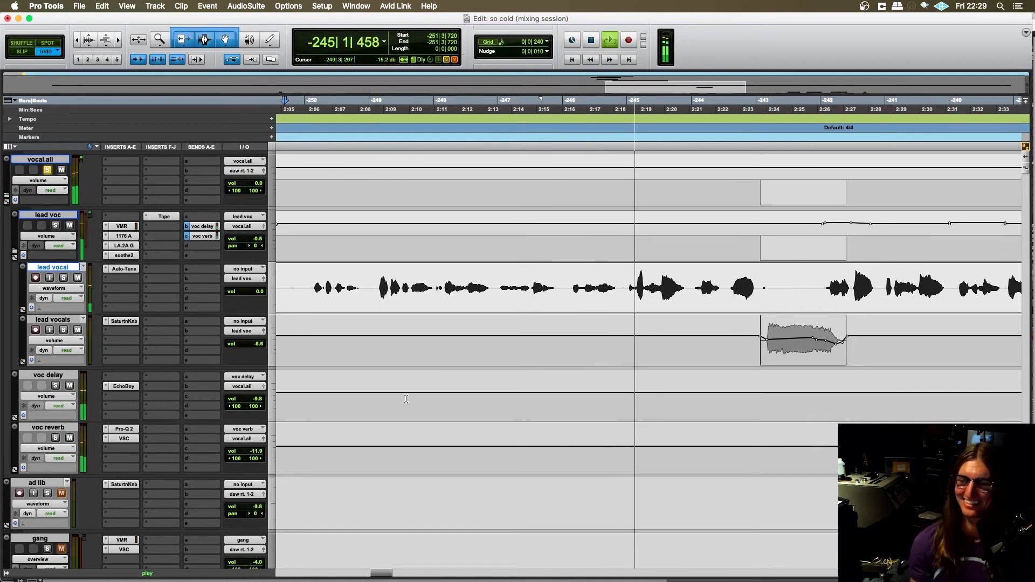
scroll(406, 400, "right", 1)
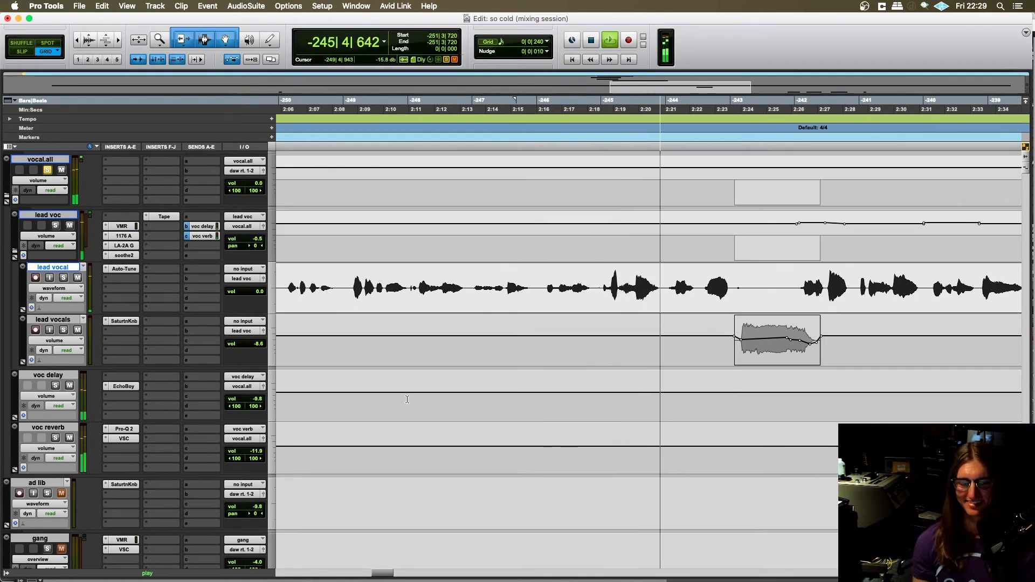
scroll(426, 401, "left", 1)
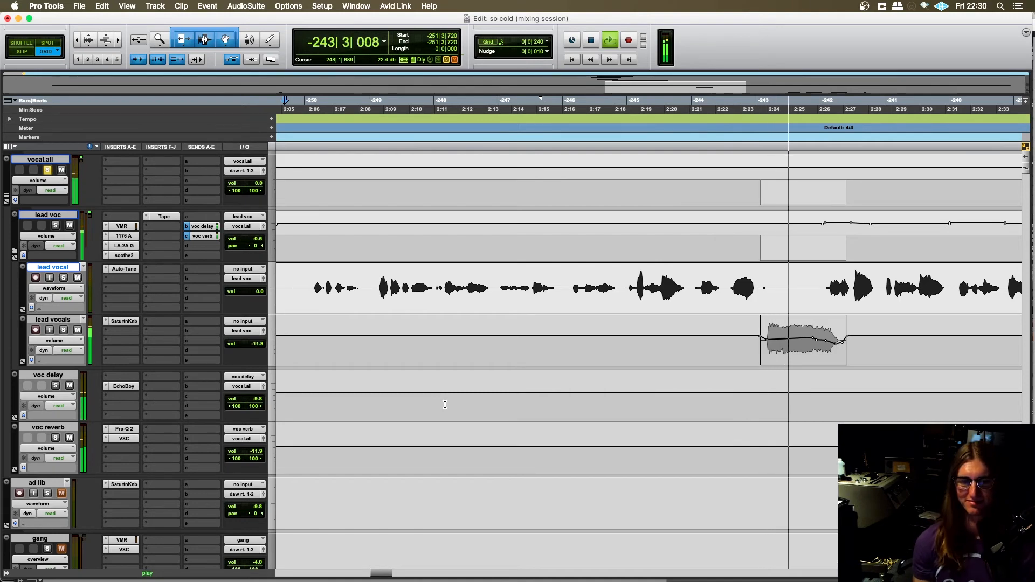
scroll(444, 404, "up", 1)
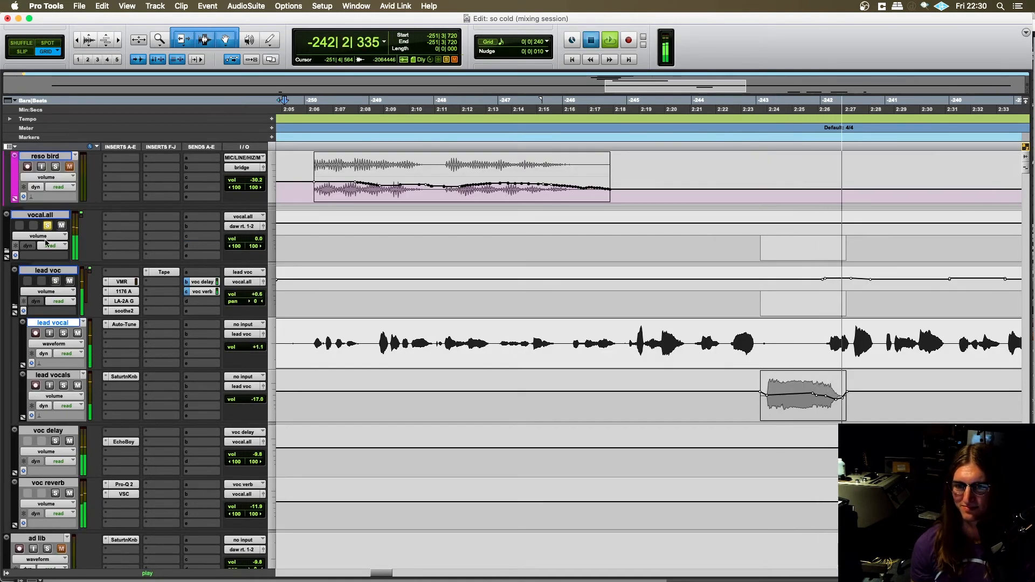
key("space")
- Clear the vocal.all solo, fold the harmonies folder closed and show a wider stretch of the timeline
scroll(154, 315, "down", 20)
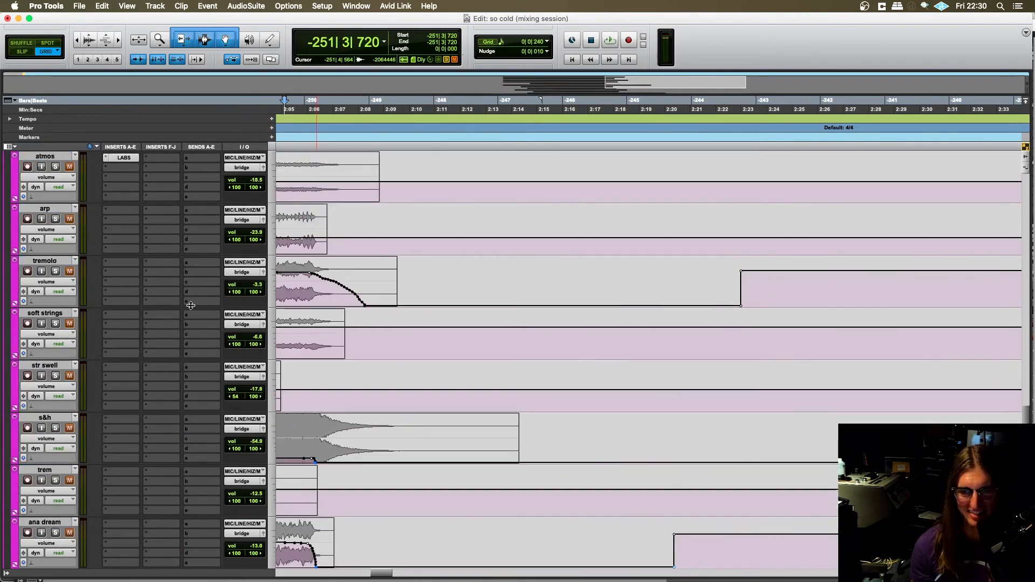
scroll(123, 328, "up", 10)
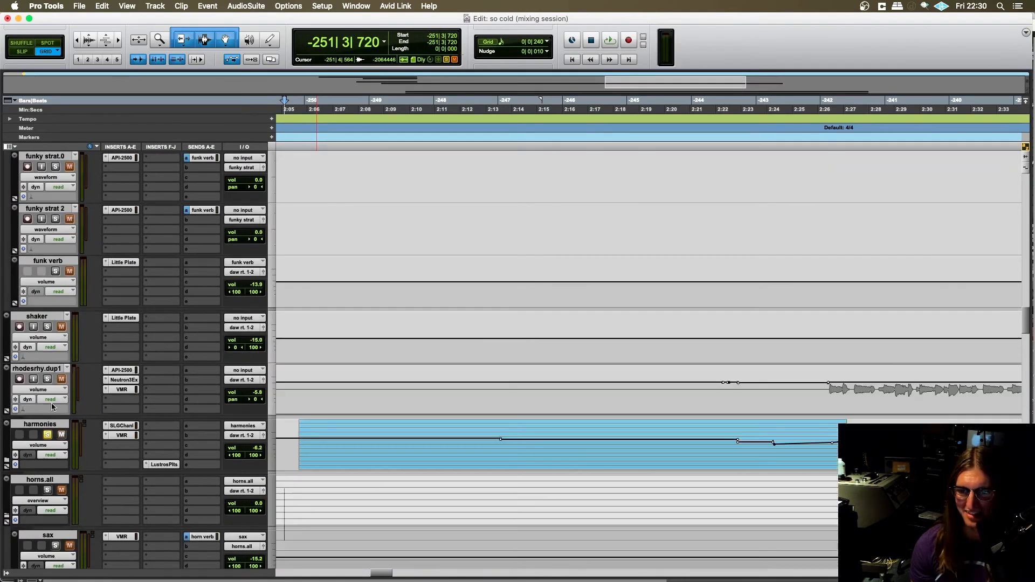
scroll(538, 313, "down", 3)
key("r")
key("r")
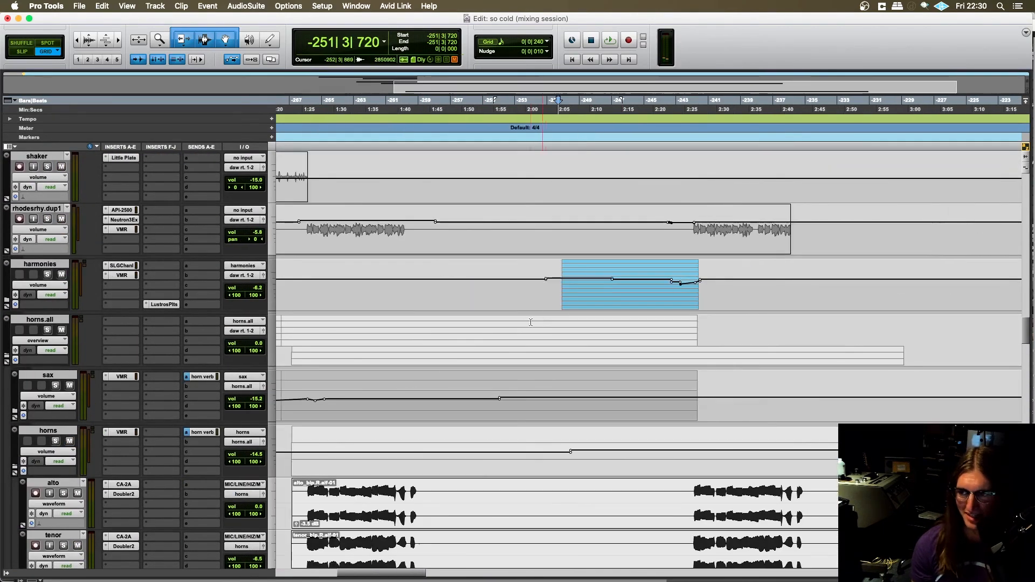
- Find the bass and guitar tracks at the bridge and place the playback start at -251|1|000 on the BASS track
scroll(539, 296, "right", 3)
scroll(463, 312, "up", 5)
scroll(457, 314, "down", 10)
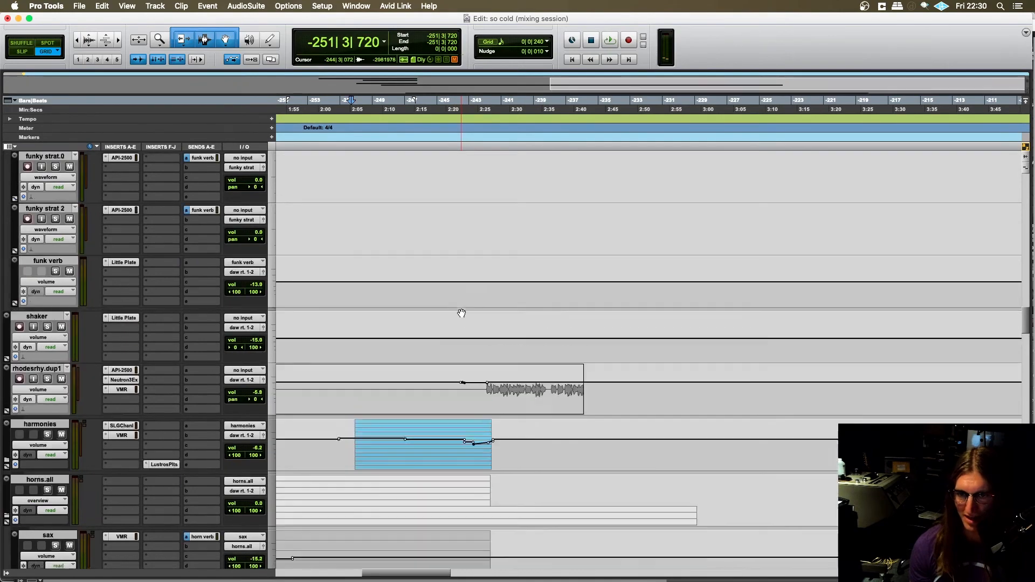
scroll(458, 315, "up", 10)
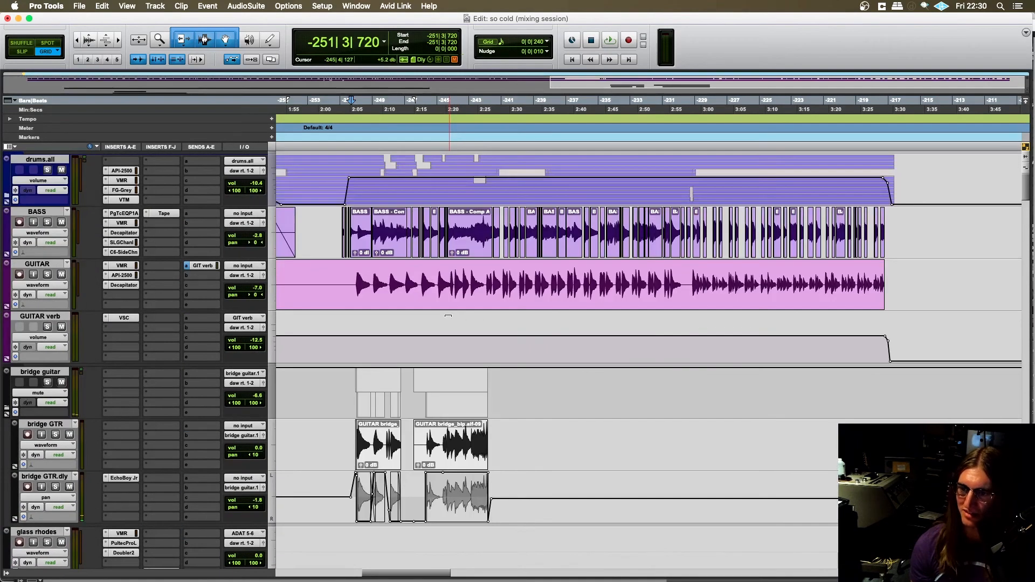
key("t")
key("t")
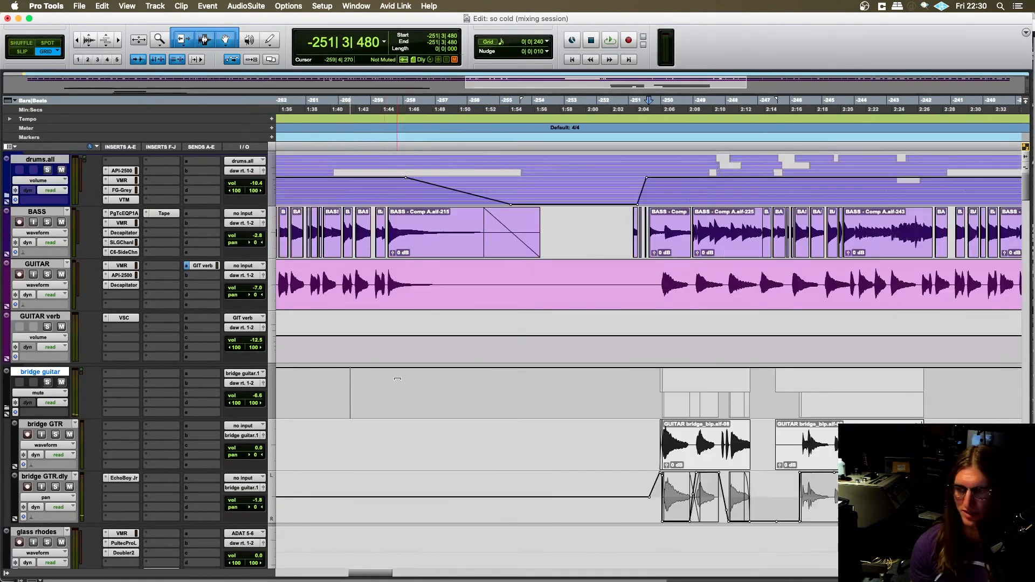
left_click(359, 283)
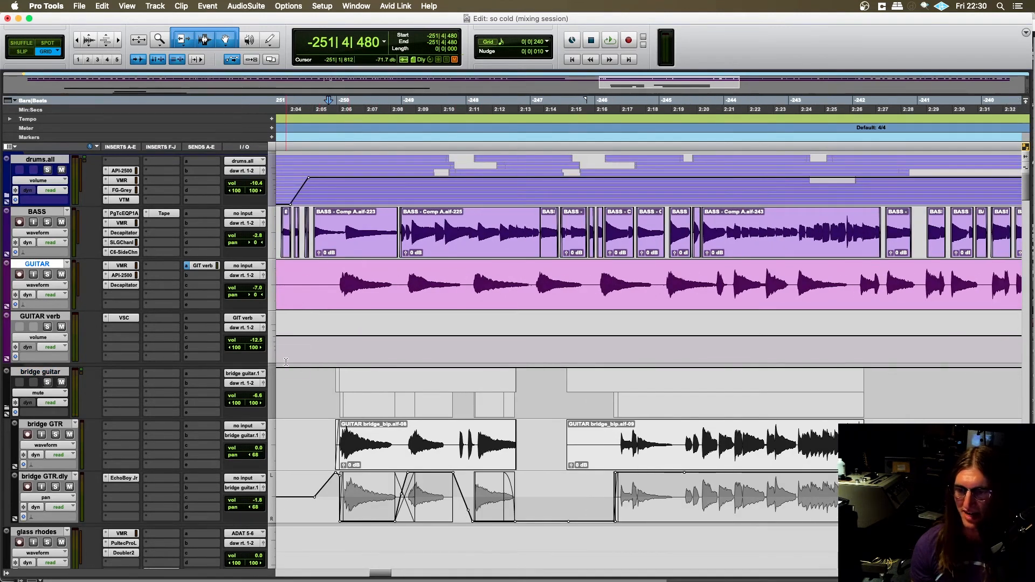
scroll(315, 354, "left", 2)
left_click(324, 220)
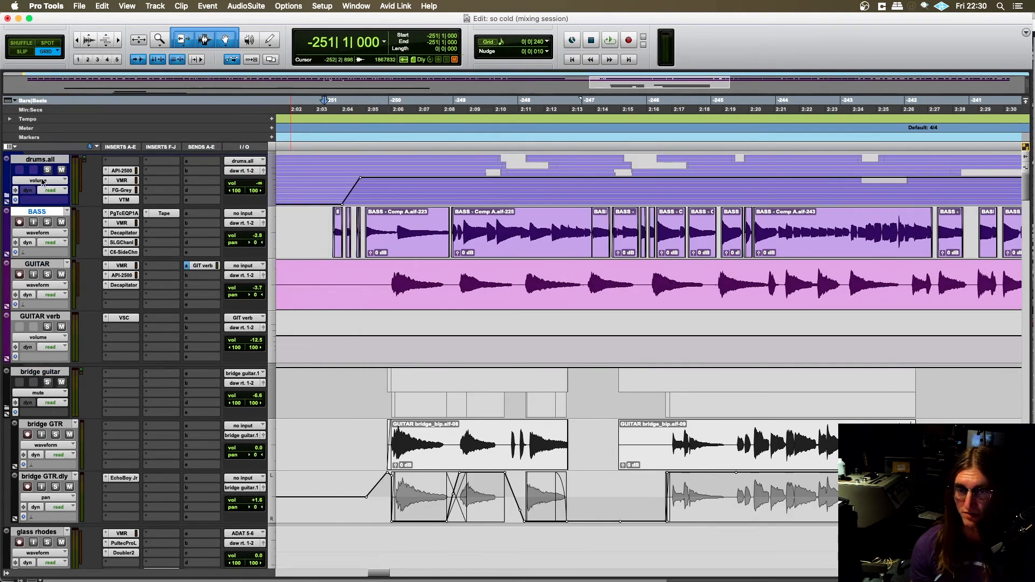
- Find the jupiter pad track and place the playback start on it at -250|1|480
scroll(309, 347, "down", 3)
scroll(325, 320, "down", 10)
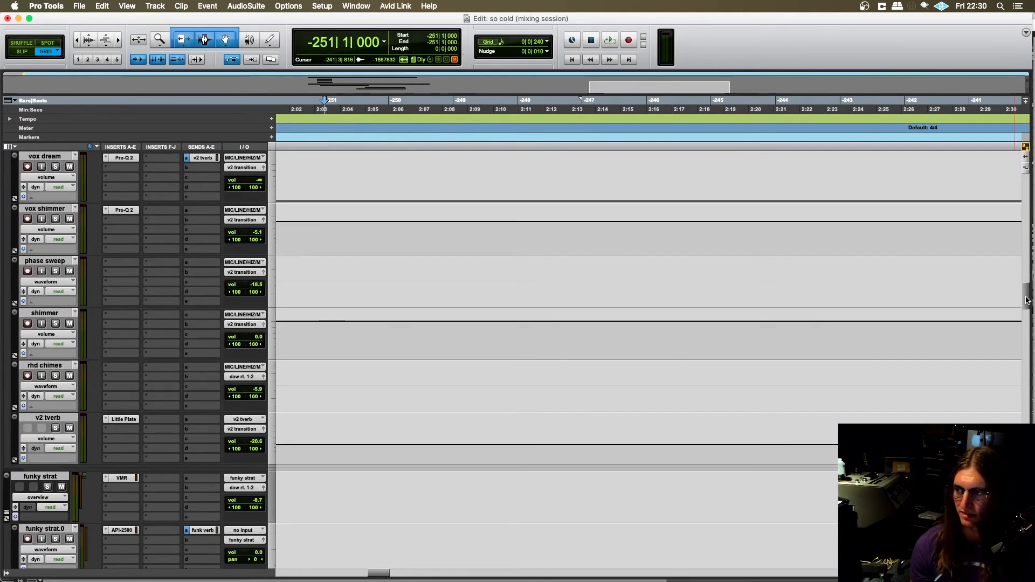
left_click_drag(1027, 300, 1027, 366)
scroll(751, 416, "right", 3)
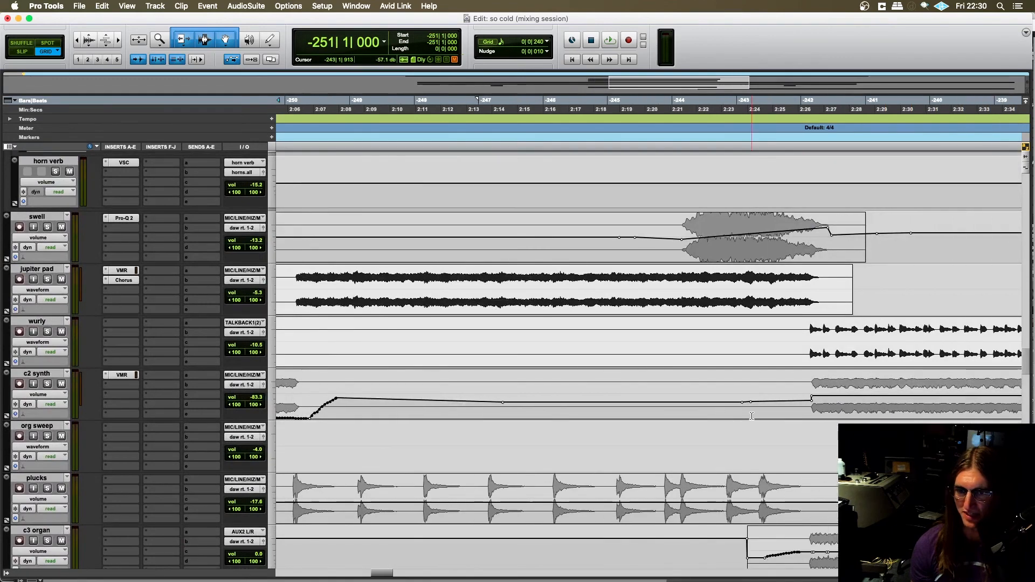
scroll(752, 416, "left", 5)
scroll(593, 351, "right", 5)
scroll(455, 290, "left", 3)
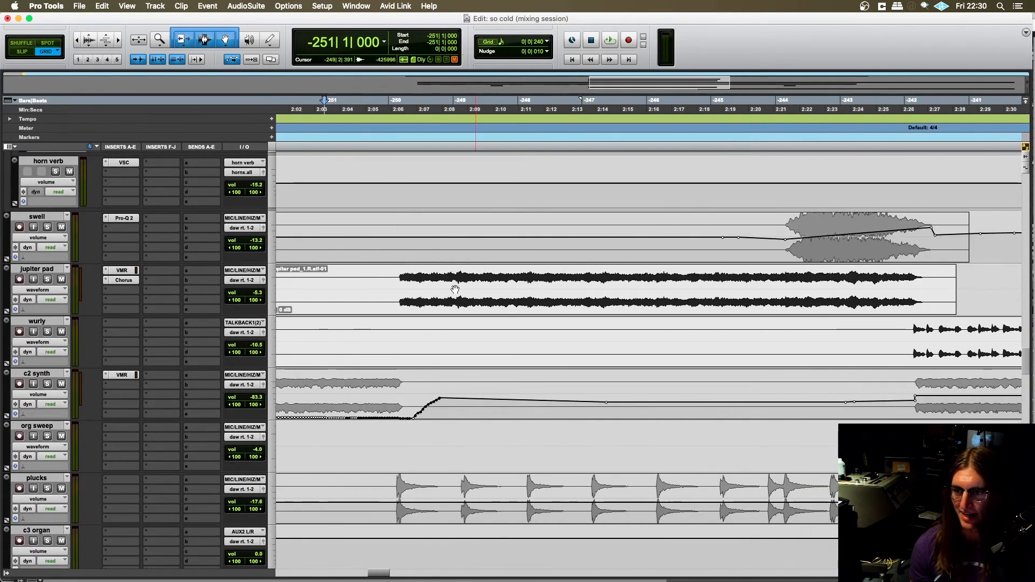
left_click(397, 273)
scroll(359, 317, "right", 3)
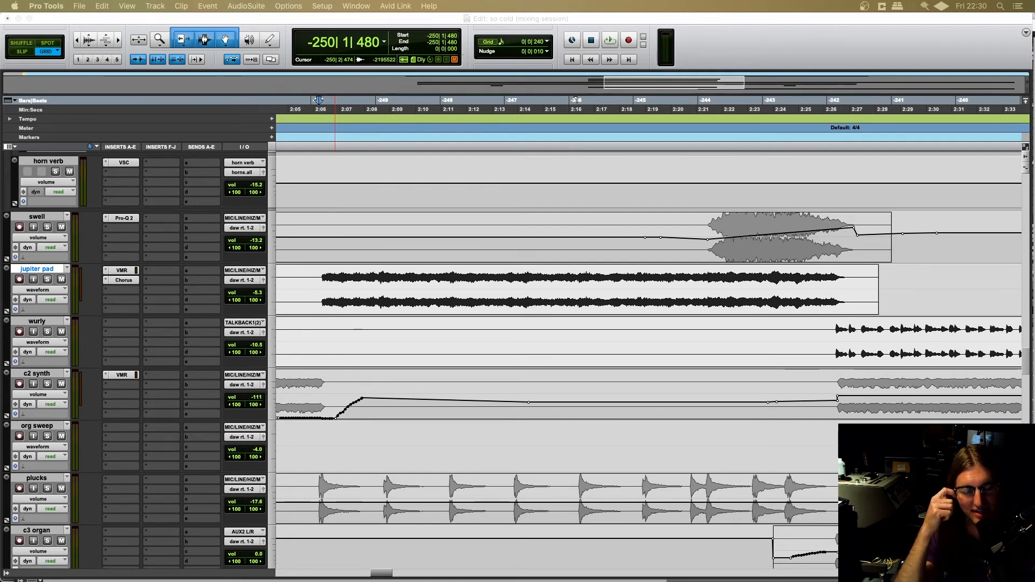
- Move the playback start on the jupiter pad track to -250|1|240, showing the whole pad clip
left_click(319, 274)
key("r")
scroll(365, 333, "right", 3)
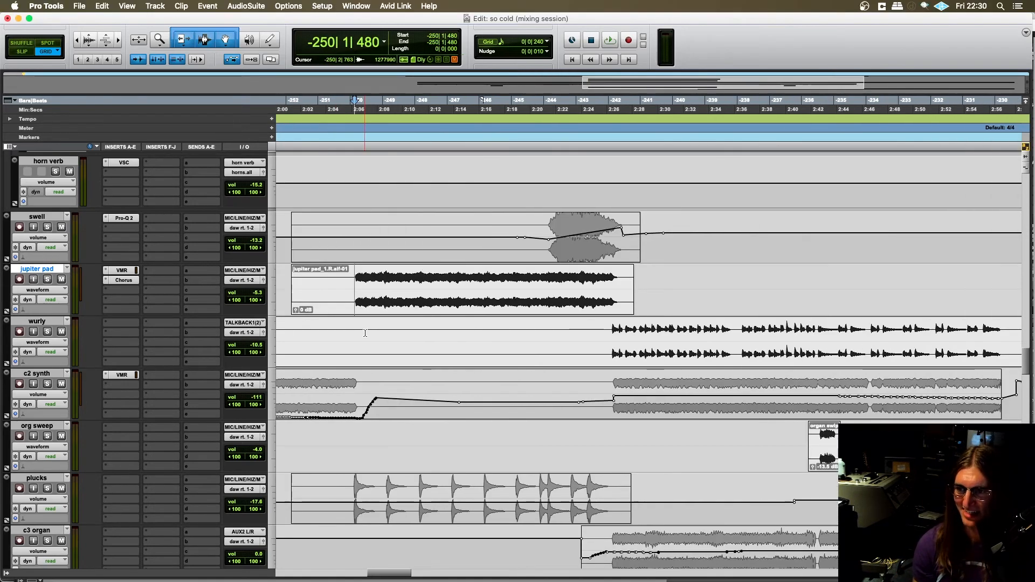
key("t")
scroll(360, 324, "right", 5)
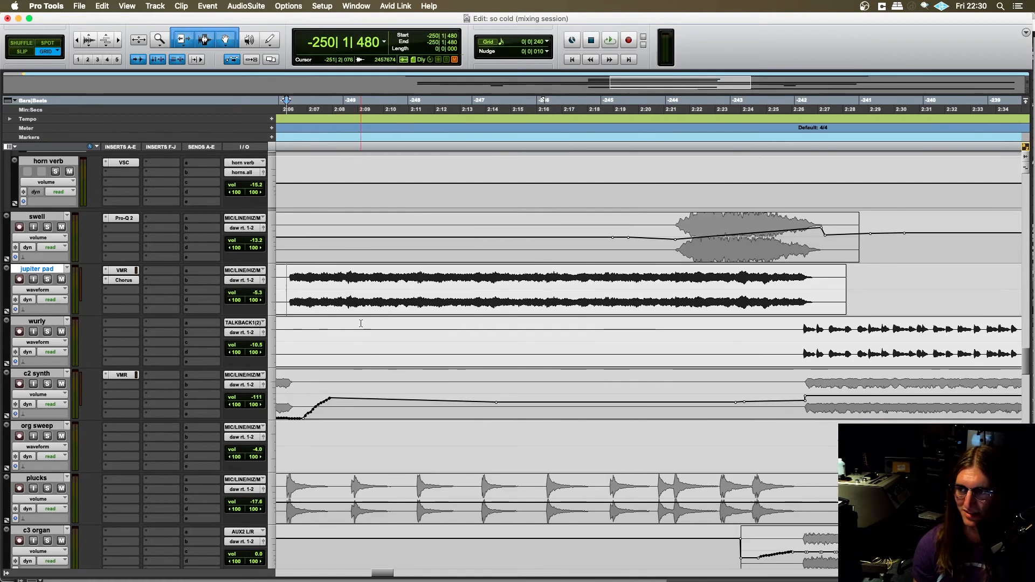
key("r")
scroll(364, 334, "right", 5)
scroll(367, 345, "left", 1)
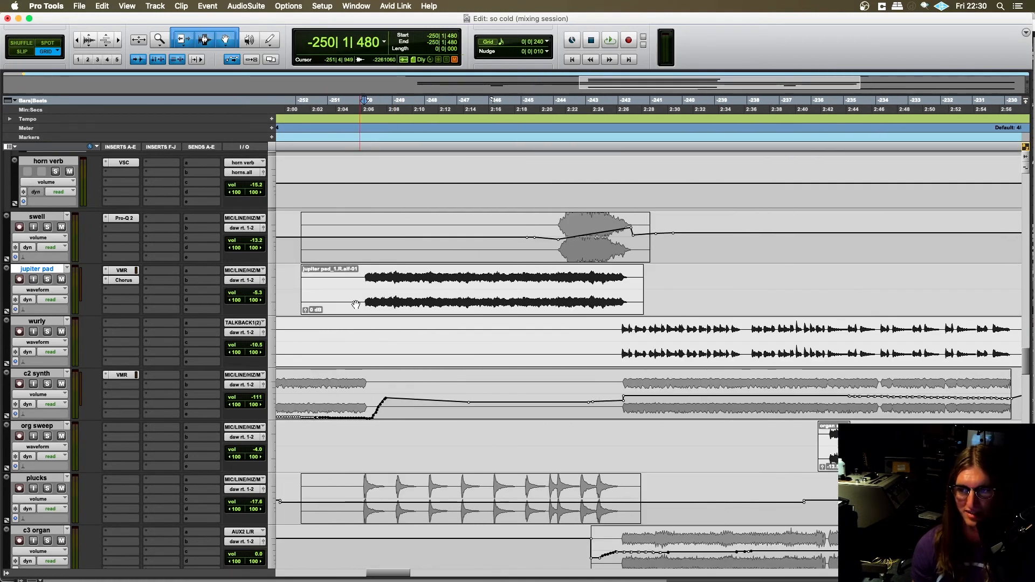
scroll(341, 311, "right", 2)
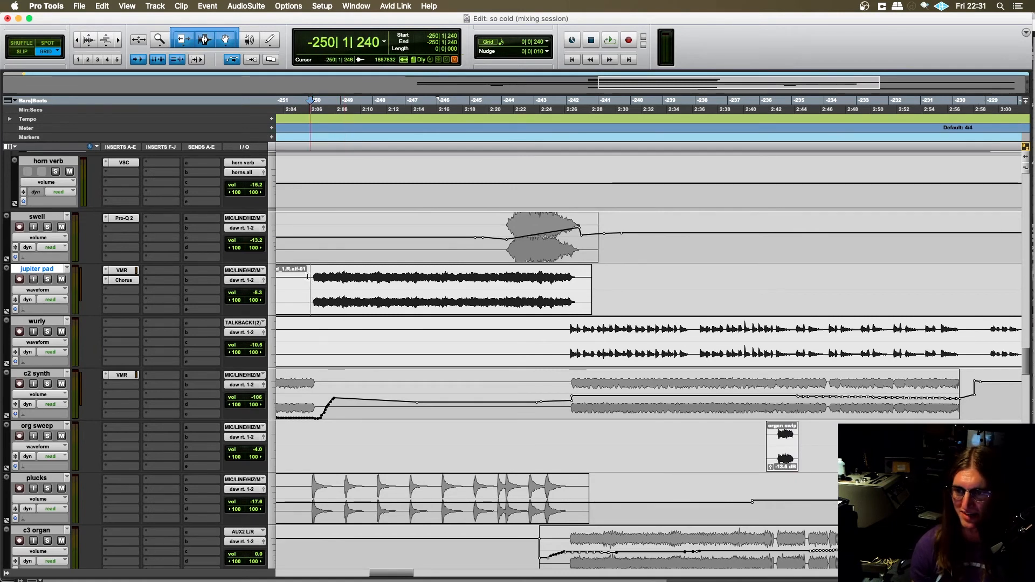
- Play the jupiter pad soloed from -250|1|240 and stop playback
key("space")
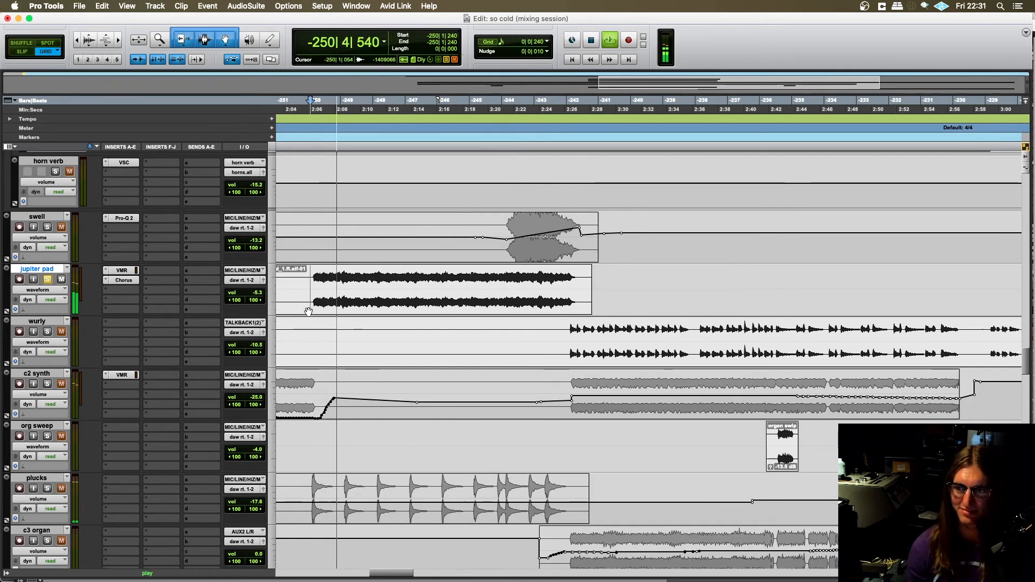
scroll(332, 306, "left", 1)
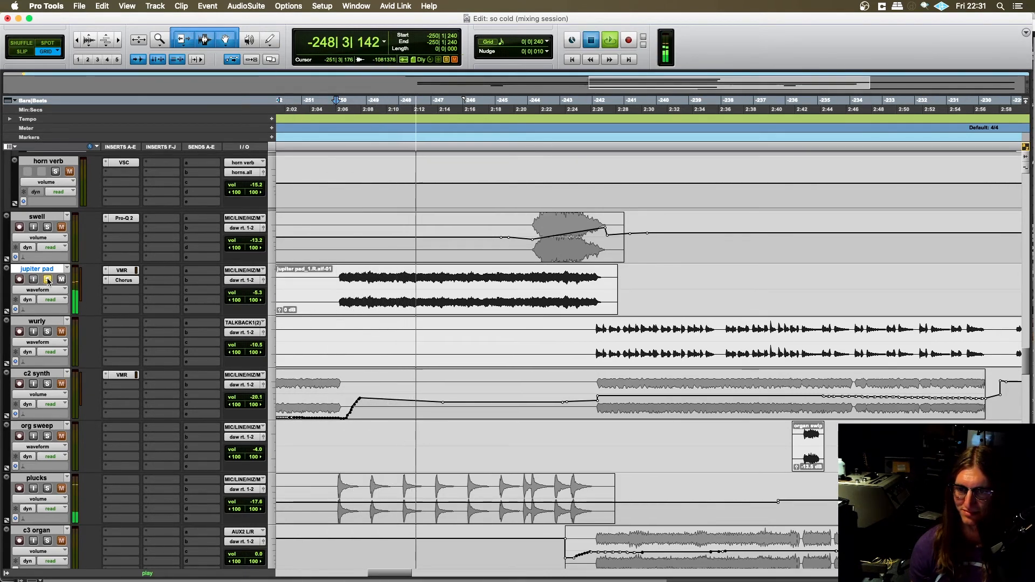
key("space")
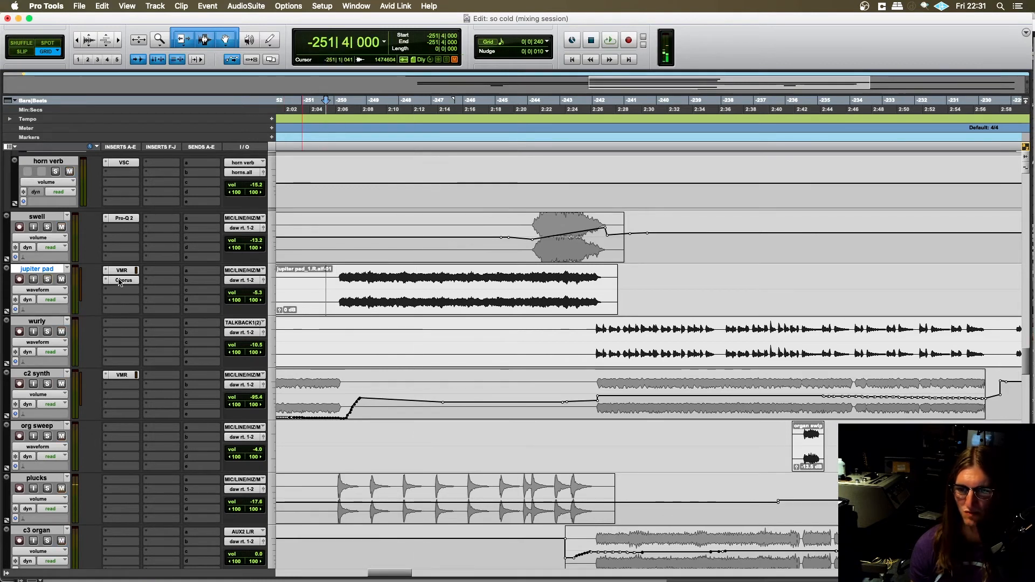
- Toggle the jupiter pad solo until it is off, and place the playback start at -250|1|240 on the plucks track
left_click(47, 279)
scroll(273, 356, "down", 2)
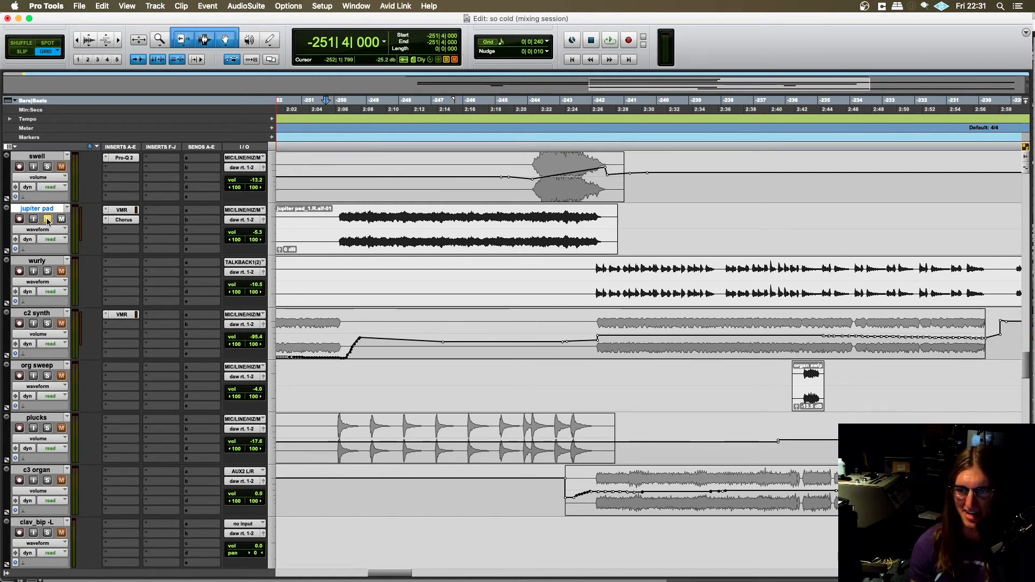
scroll(274, 393, "down", 2)
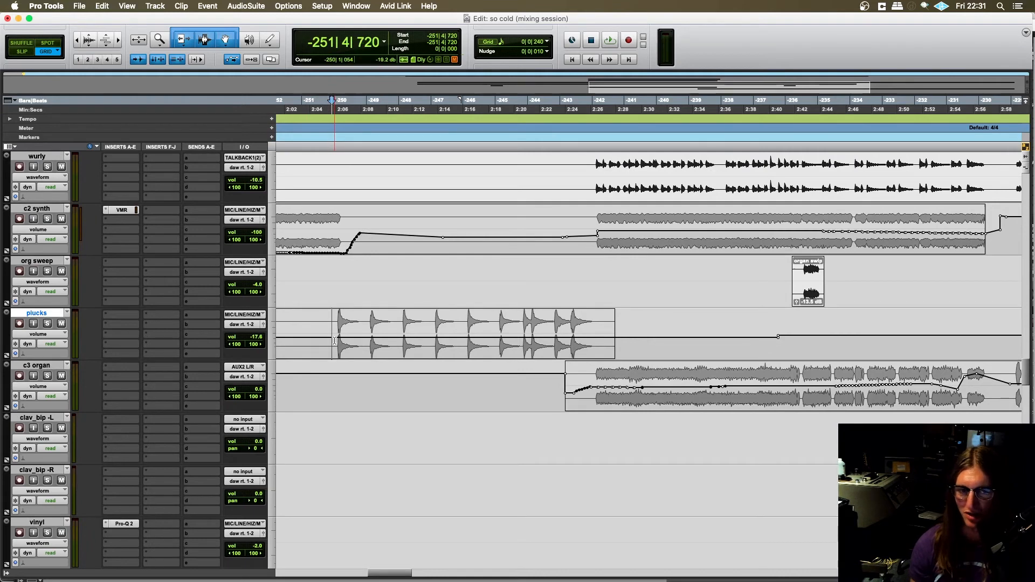
scroll(334, 341, "right", 2)
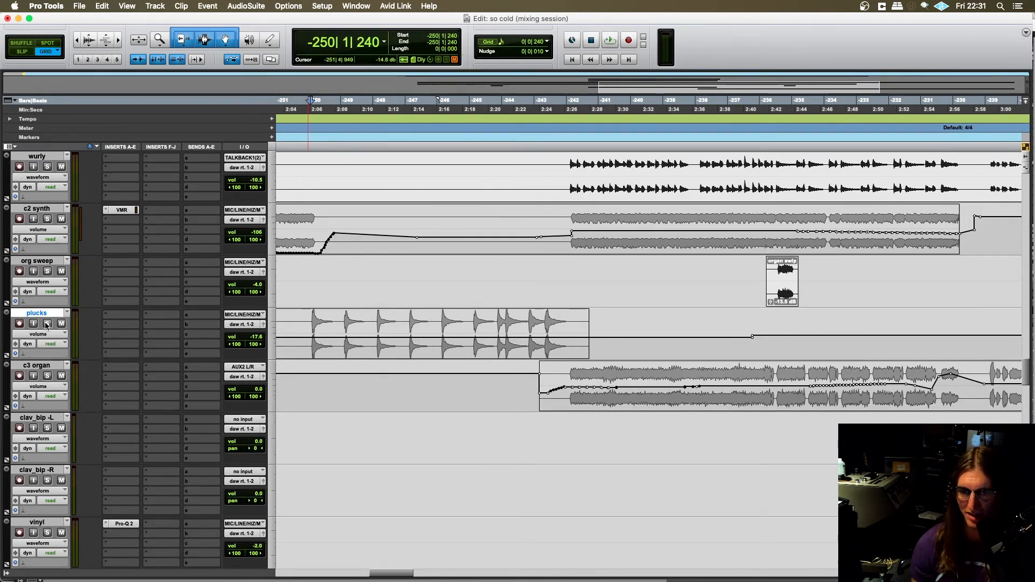
- Solo the plucks track, play its clip from -250|1|000, and turn the solo off after stopping playback
key("t")
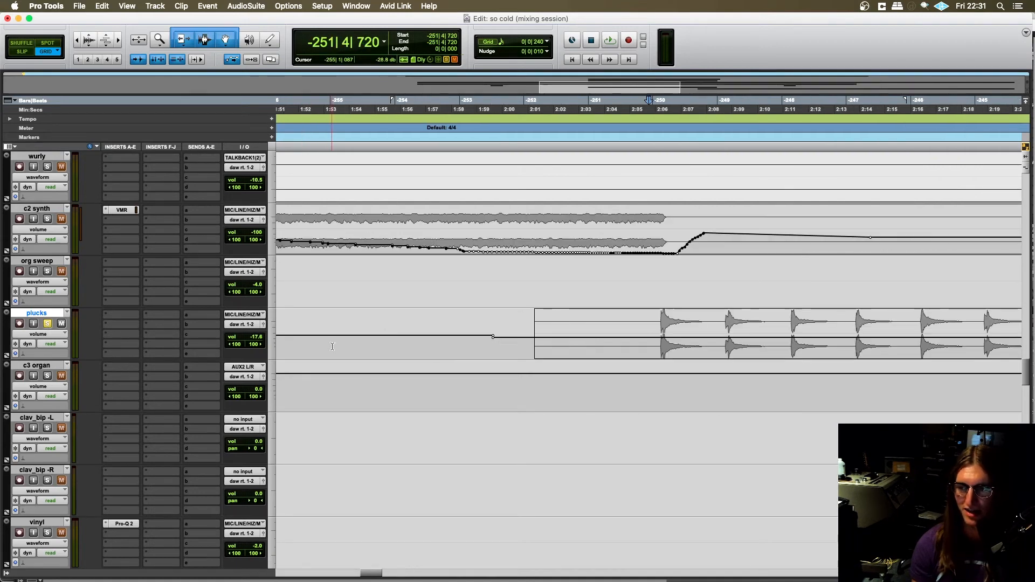
scroll(330, 346, "right", 5)
scroll(423, 344, "right", 4)
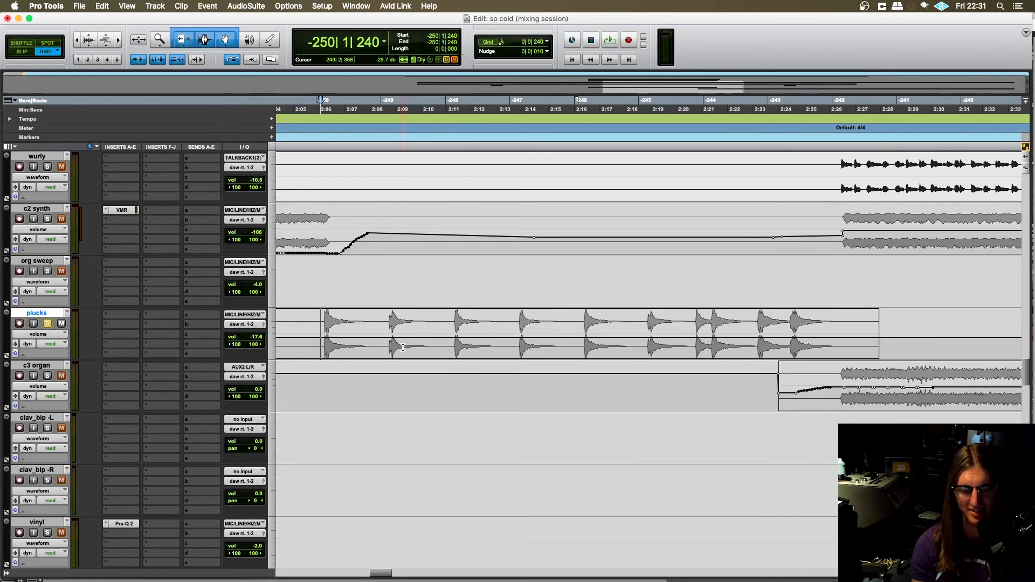
key("r")
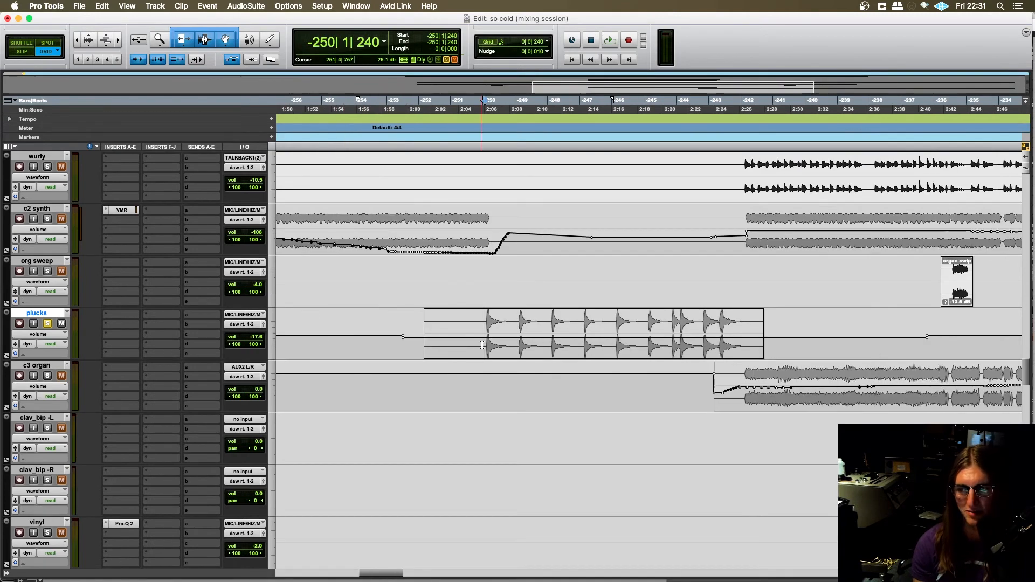
key("space")
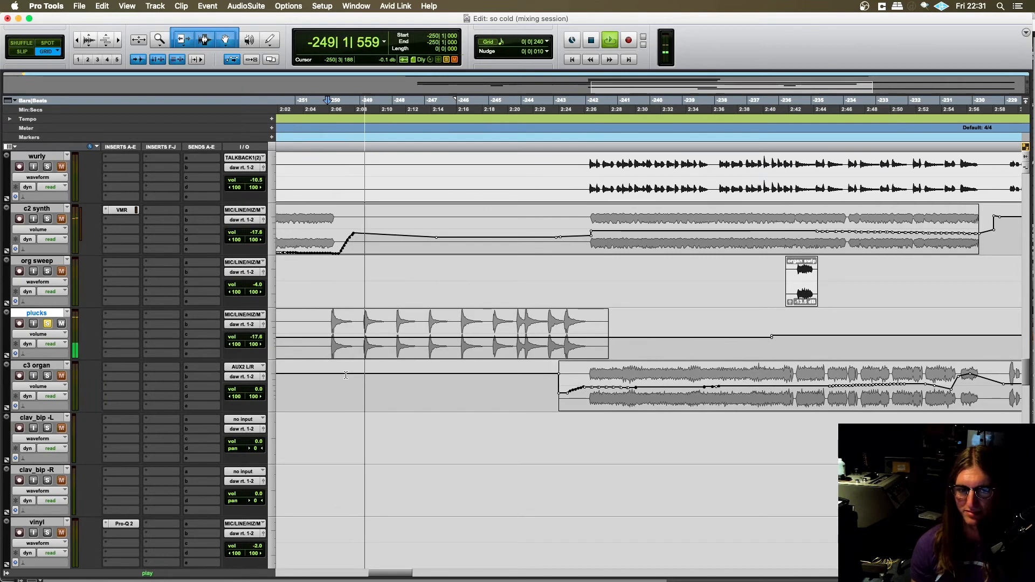
key("space")
left_click(48, 323)
- Place the playback start at -252|2|480 on the alto track and play the mix from there
scroll(411, 347, "right", 3)
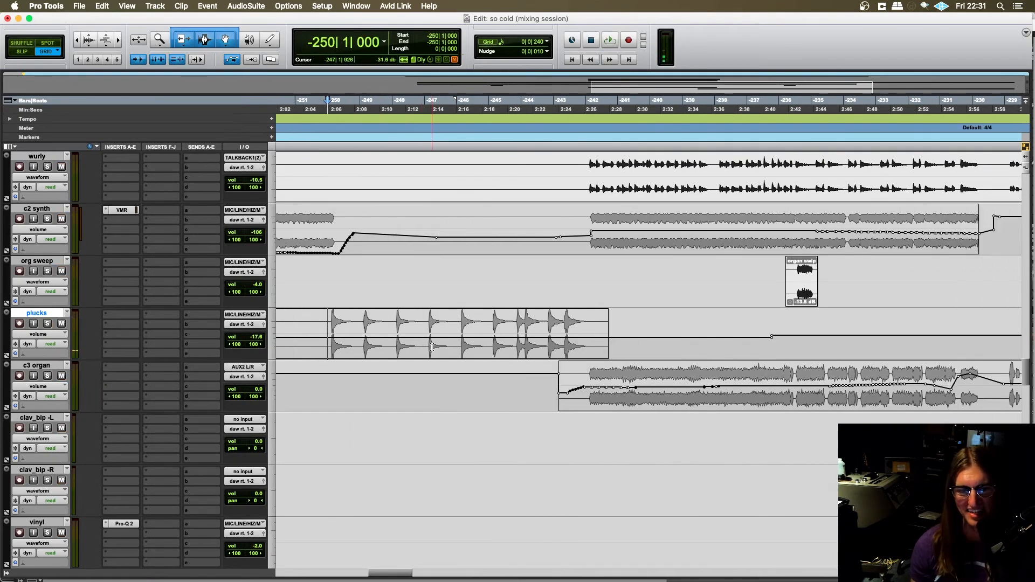
scroll(432, 346, "down", 15)
scroll(428, 341, "left", 1)
left_click(352, 274)
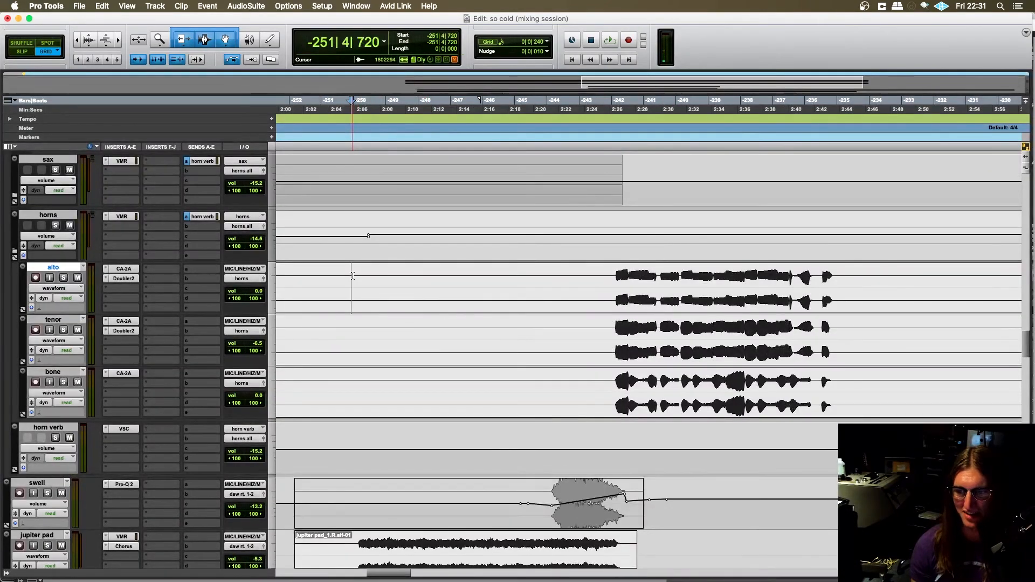
scroll(361, 301, "right", 1)
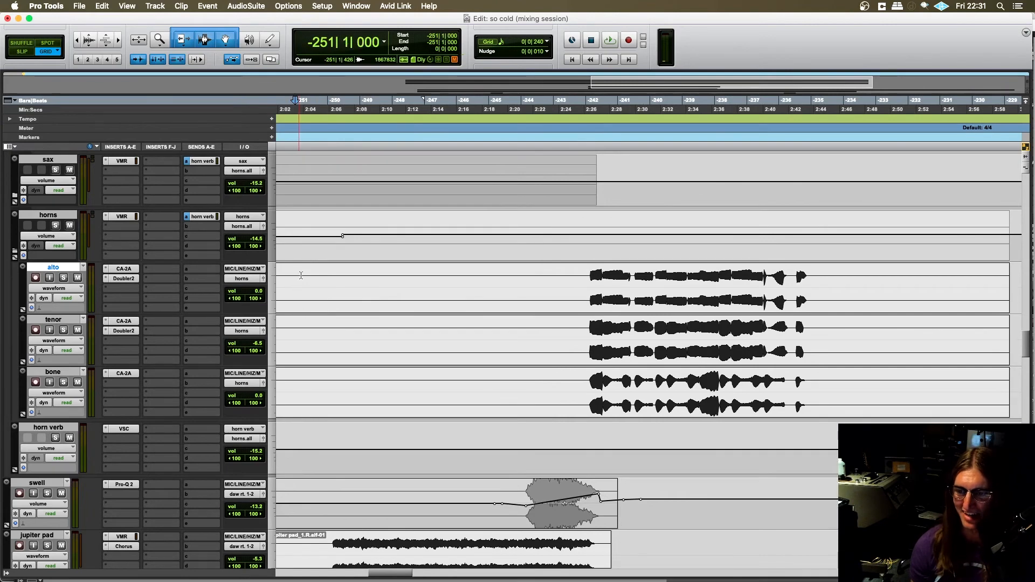
scroll(304, 276, "left", 1)
scroll(327, 274, "left", 1)
left_click(327, 273)
key("space")
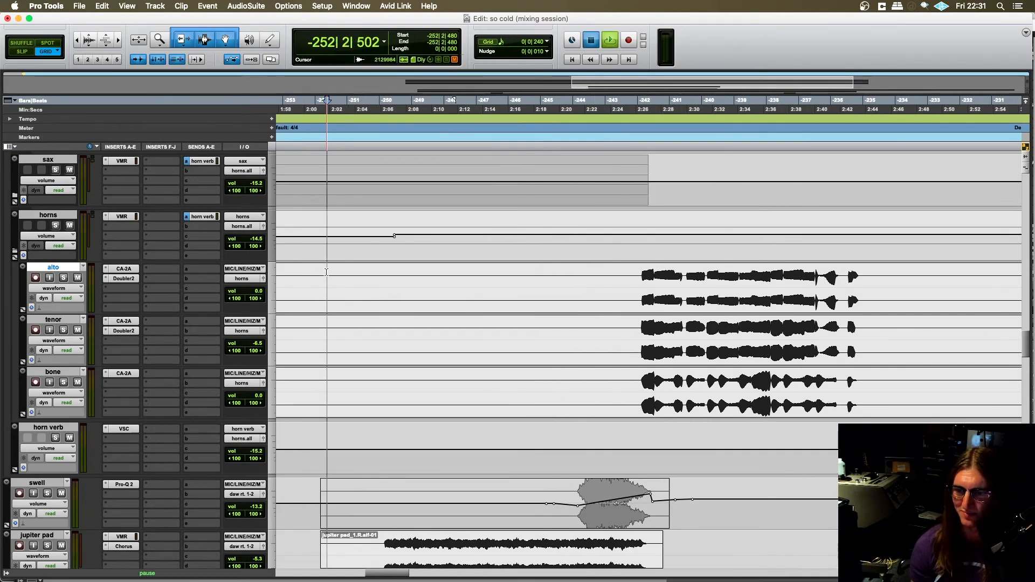
- Follow the playback through the tracks from the horns down to the lead vocals, and stop it
scroll(362, 320, "down", 3)
scroll(362, 312, "left", 2)
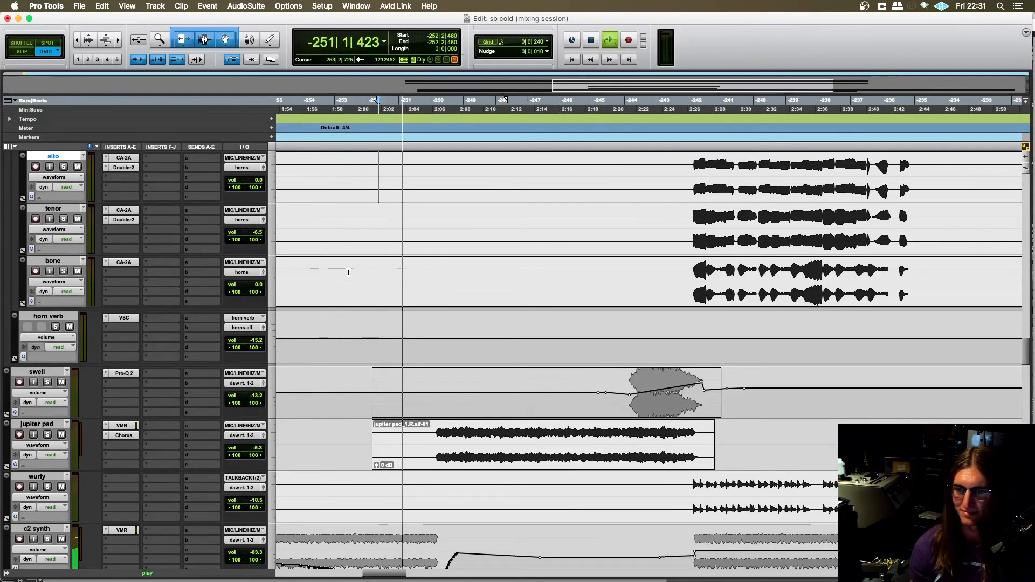
scroll(355, 298, "right", 2)
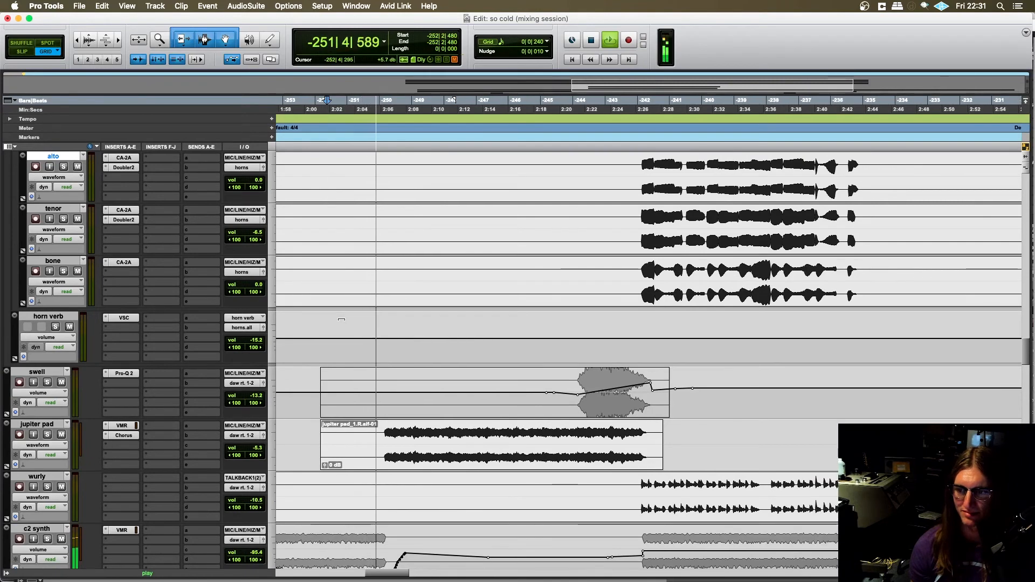
scroll(342, 337, "left", 1)
scroll(345, 338, "down", 15)
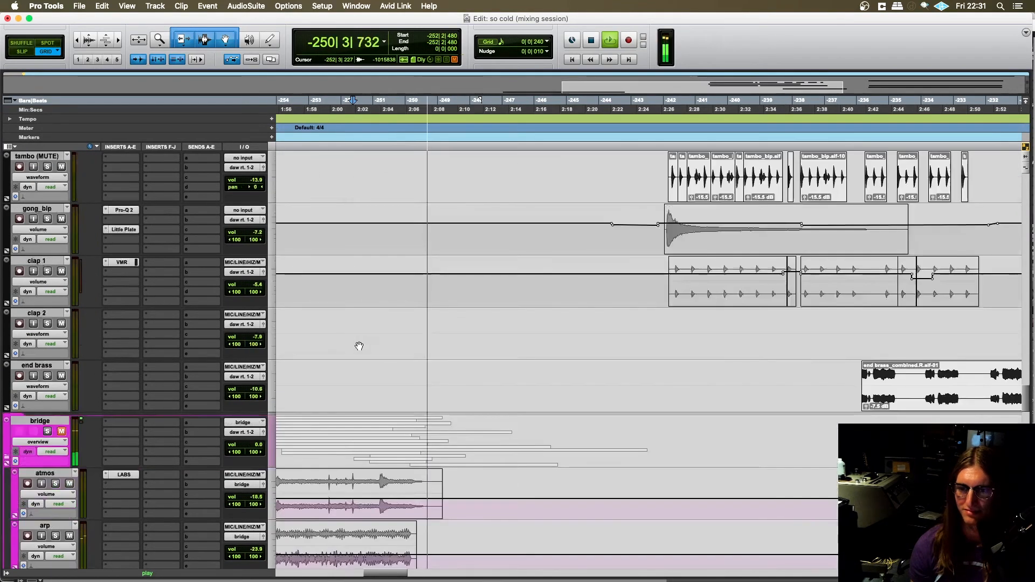
scroll(358, 344, "down", 4)
scroll(358, 339, "right", 2)
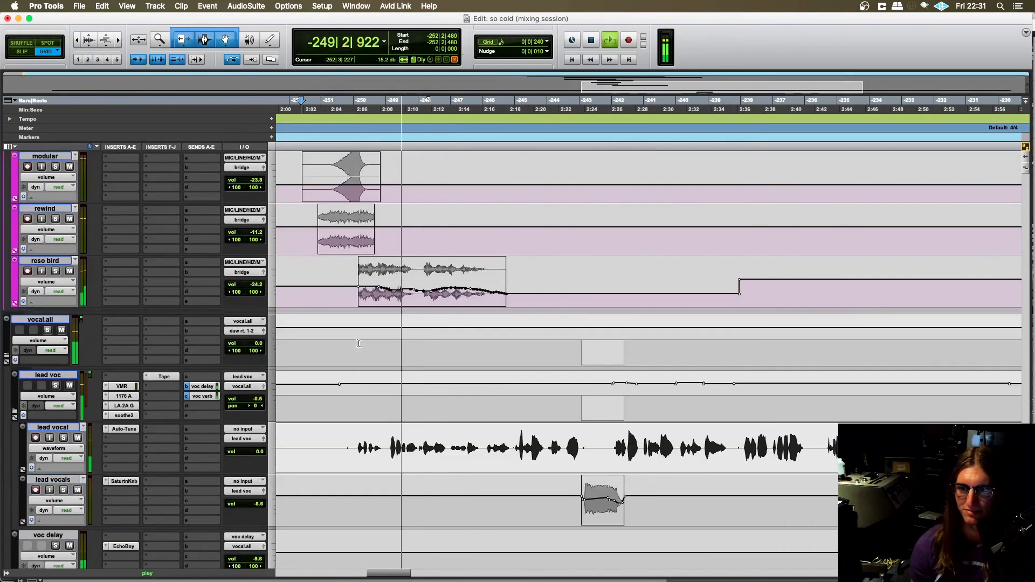
scroll(358, 337, "up", 9)
key("space")
- Unmute the bridge track, play the mix from -252|4|240 past the end of the bridge clips, and stop playback
scroll(358, 335, "up", 8)
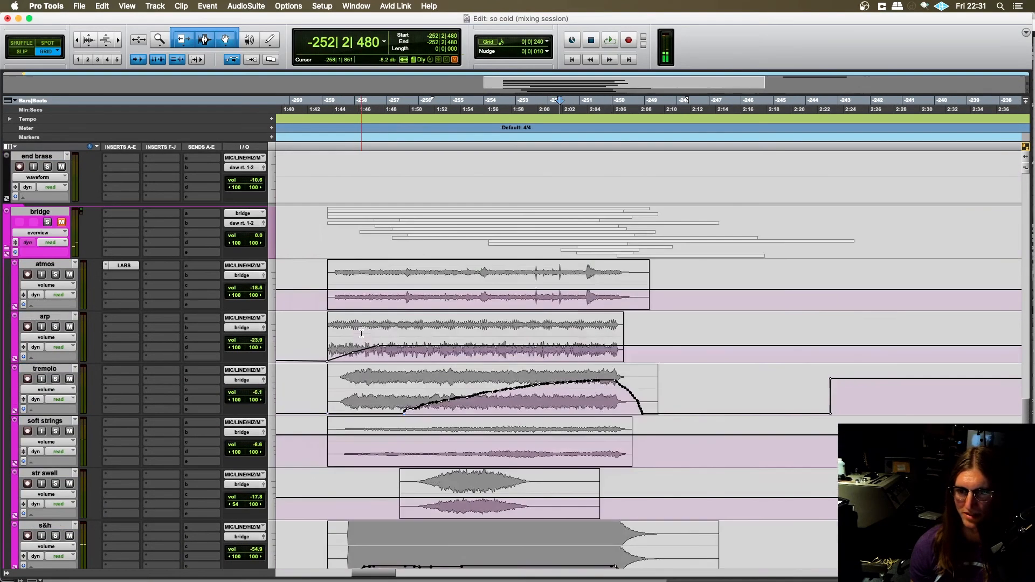
scroll(216, 269, "left", 1)
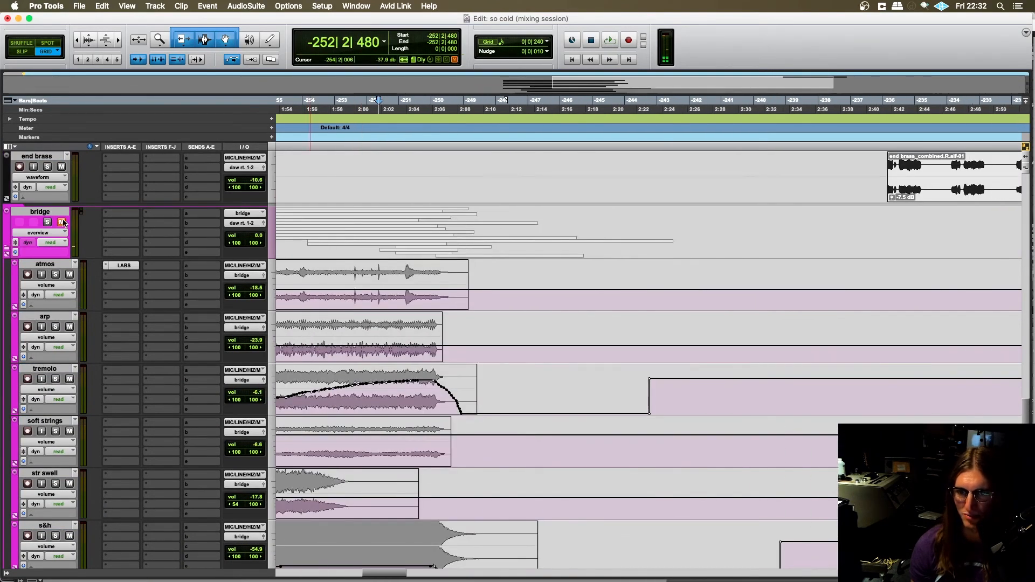
scroll(405, 284, "up", 1)
left_click(392, 274)
key("space")
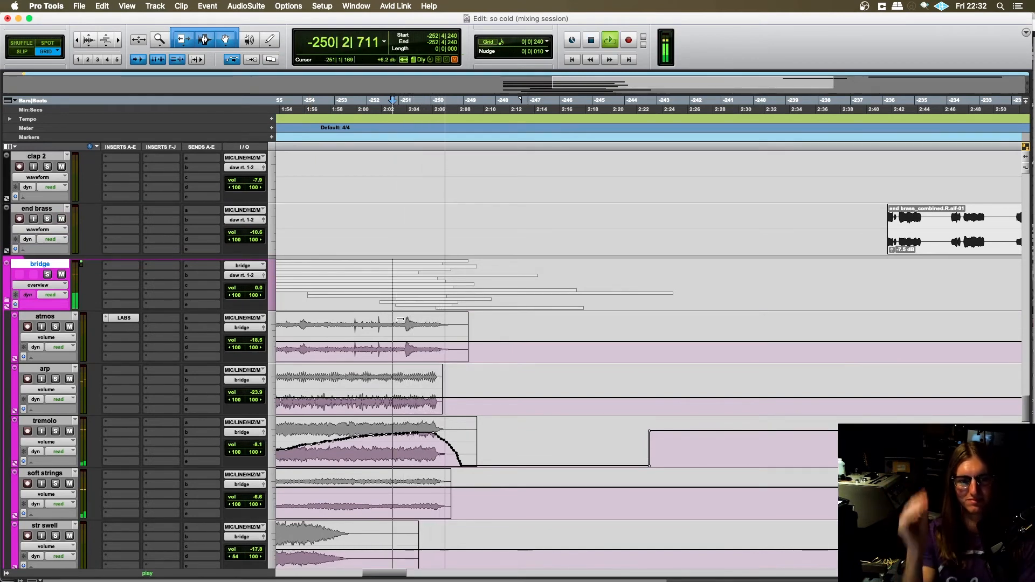
scroll(431, 317, "right", 3)
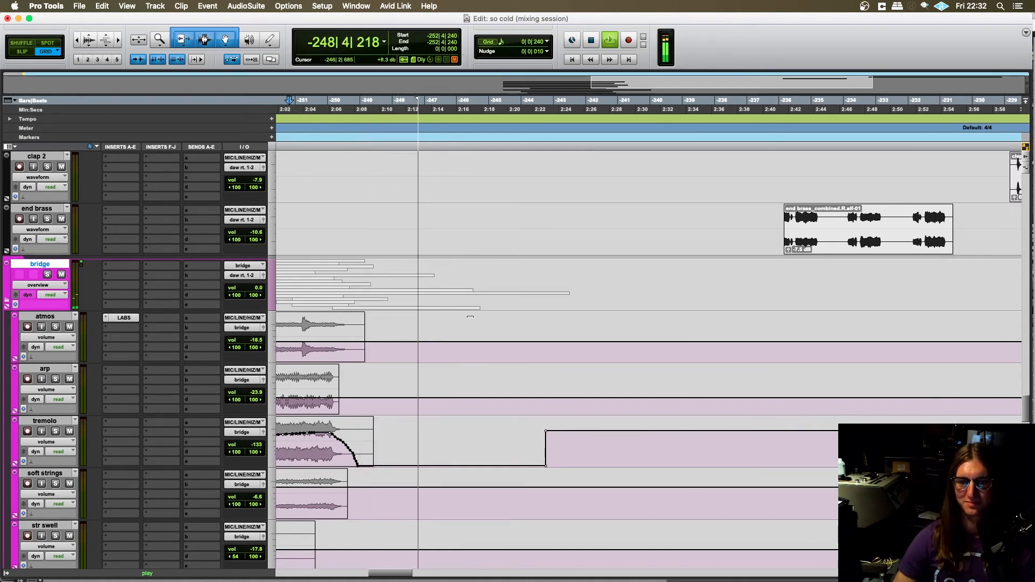
scroll(489, 239, "right", 2)
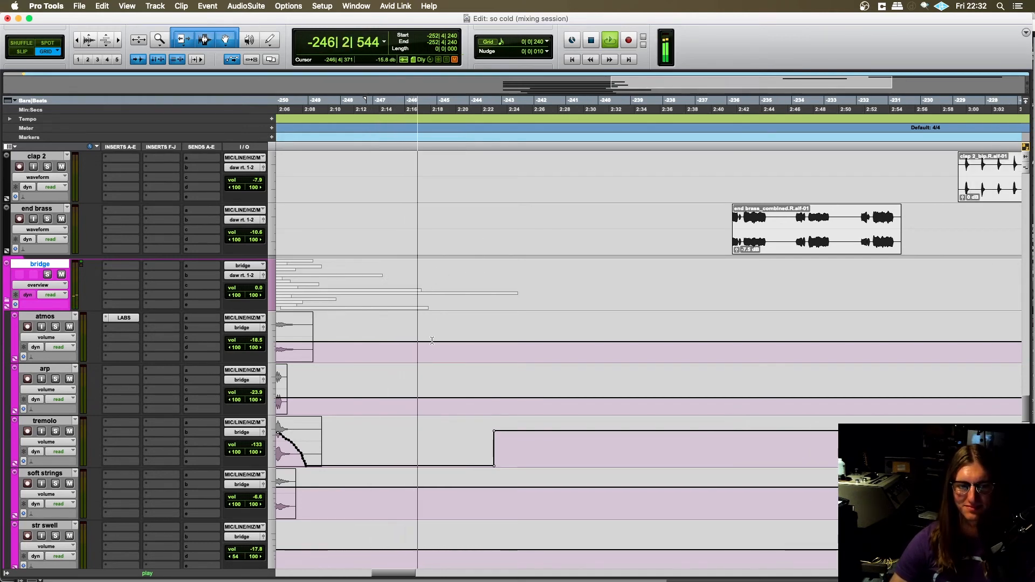
scroll(431, 340, "left", 1)
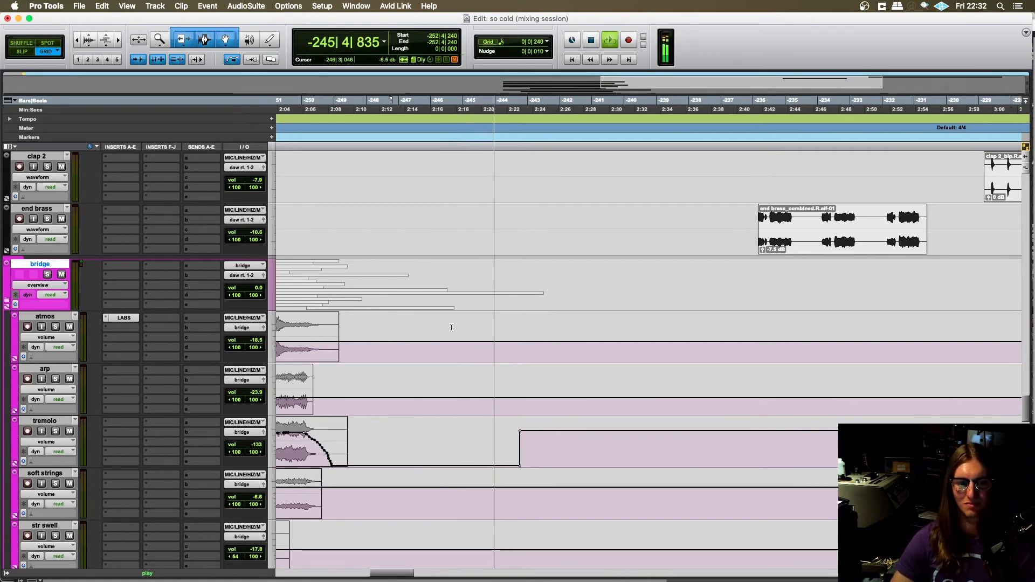
scroll(458, 353, "left", 5)
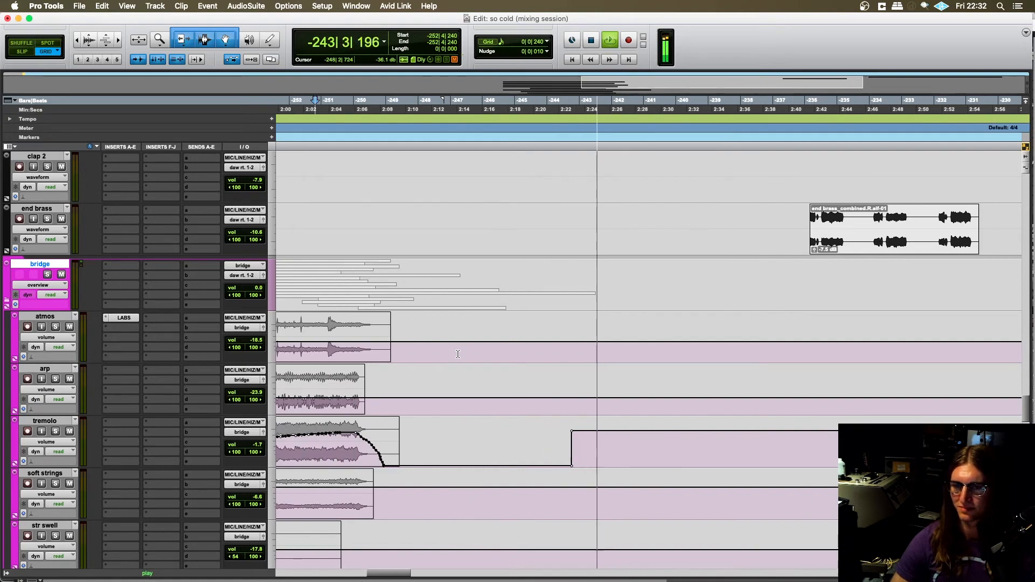
key("space")
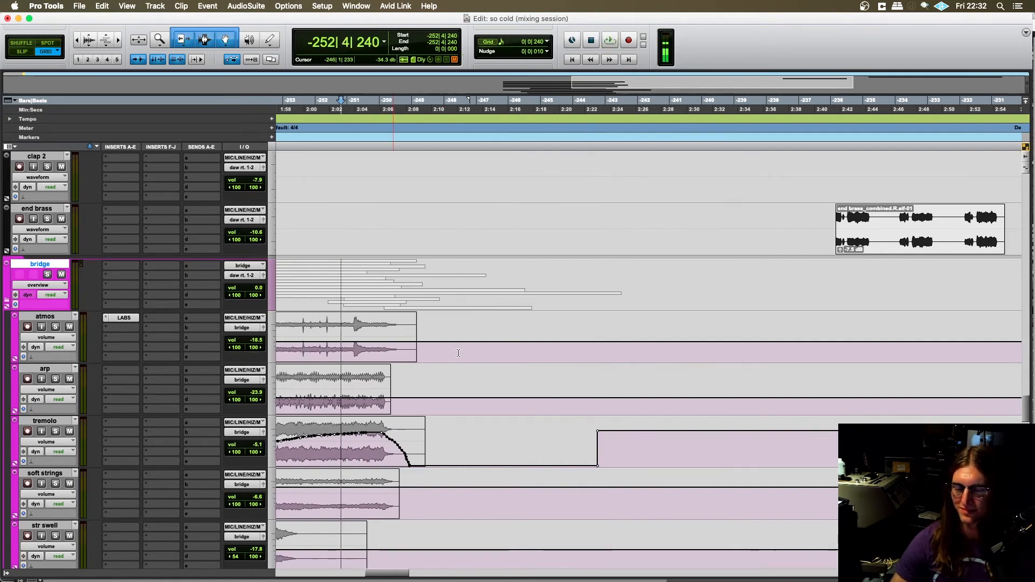
- Toggle the bridge track's solo on and back off
scroll(458, 352, "down", 4)
scroll(299, 367, "up", 6)
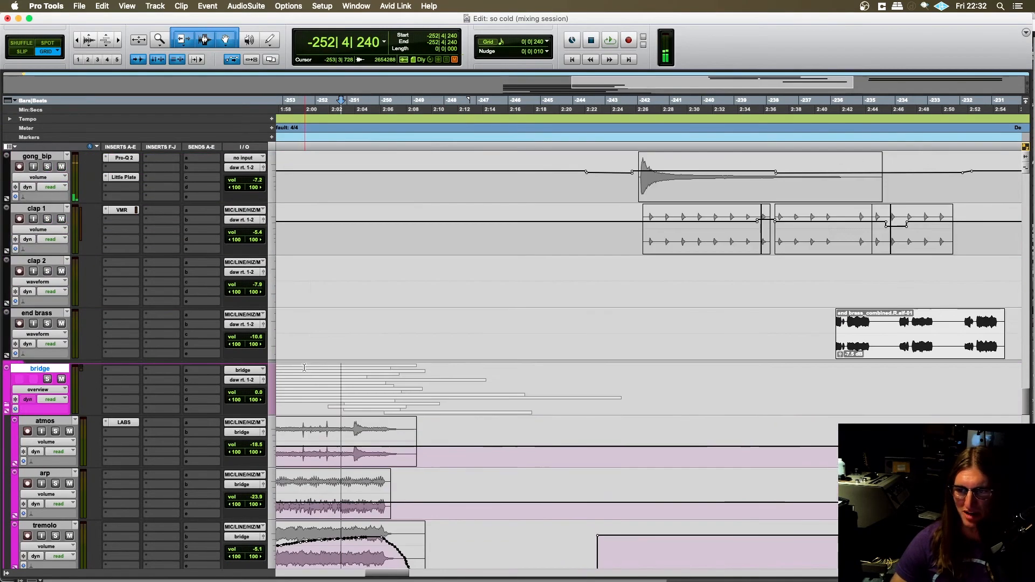
left_click(47, 380)
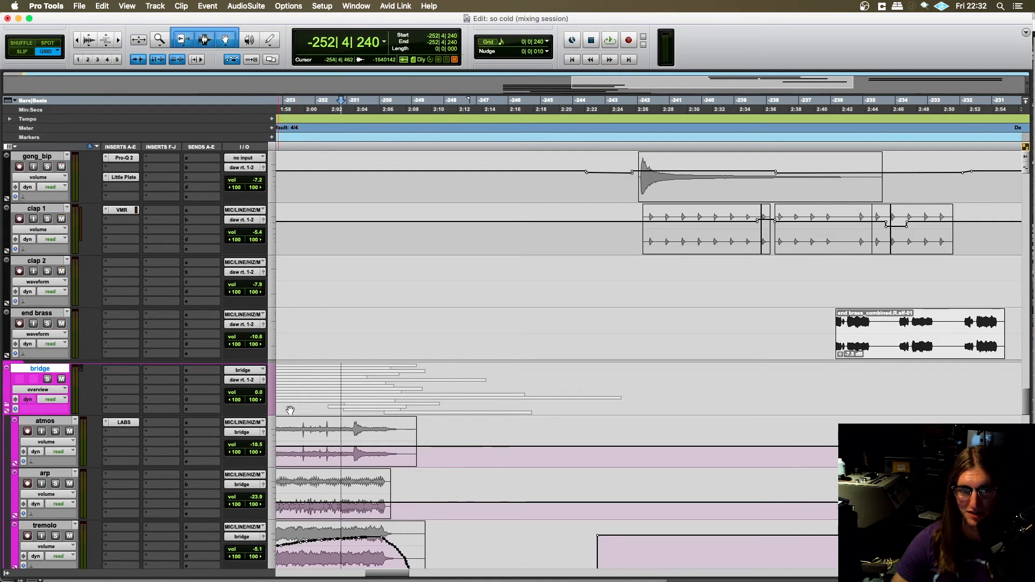
- Look over the bridge layers from atmos to reso bird and the lead vocals, returning to the swell track
scroll(342, 404, "right", 2)
scroll(480, 405, "down", 8)
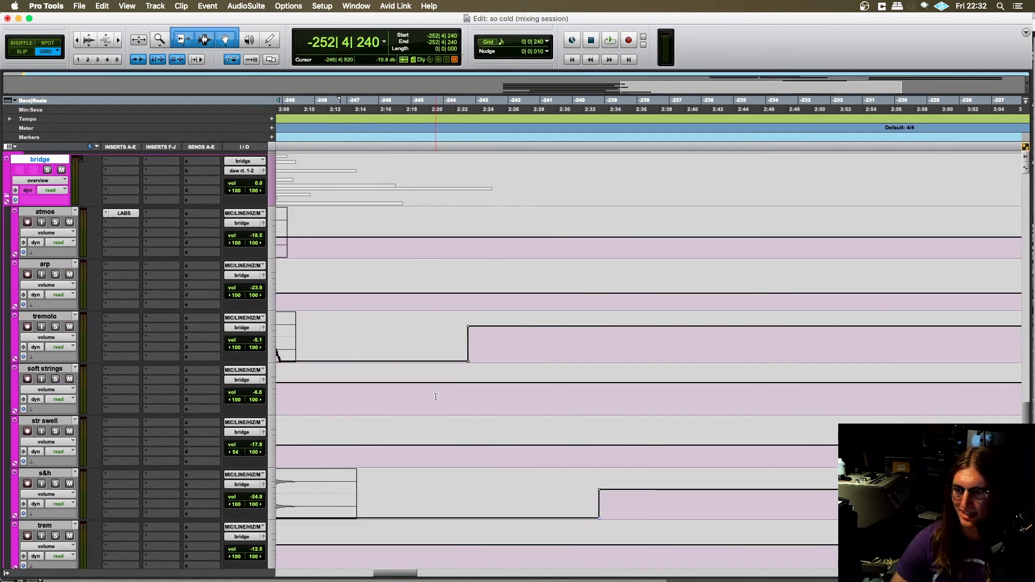
scroll(438, 394, "down", 10)
scroll(458, 394, "right", 1)
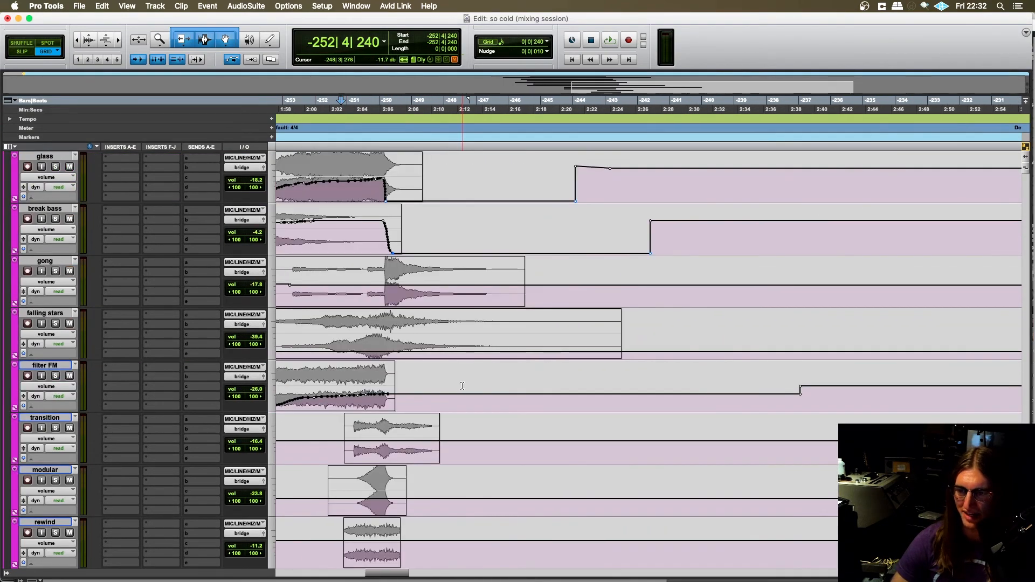
scroll(475, 380, "up", 10)
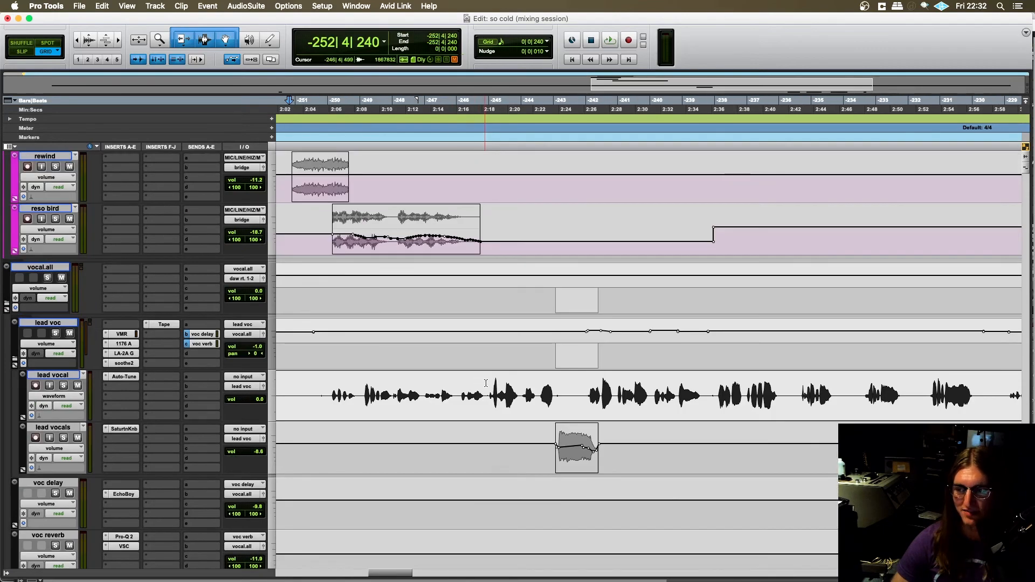
scroll(492, 385, "right", 2)
scroll(492, 386, "up", 12)
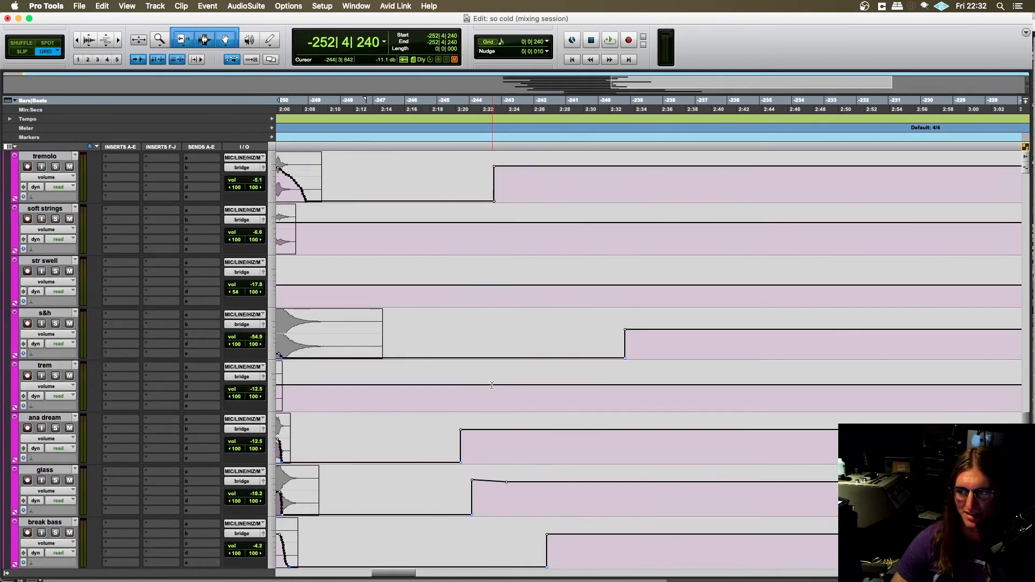
scroll(495, 391, "up", 6)
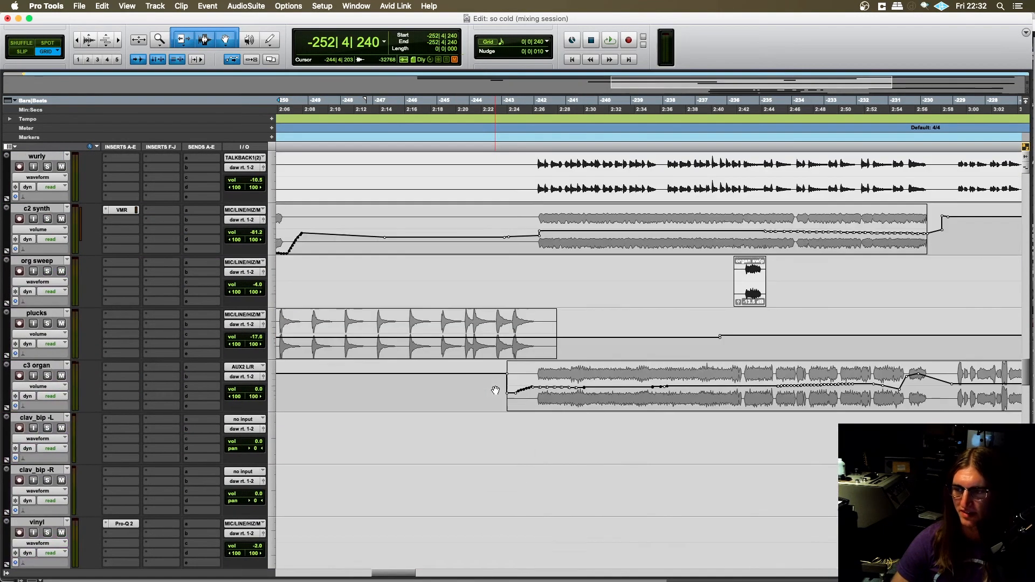
scroll(514, 344, "up", 2)
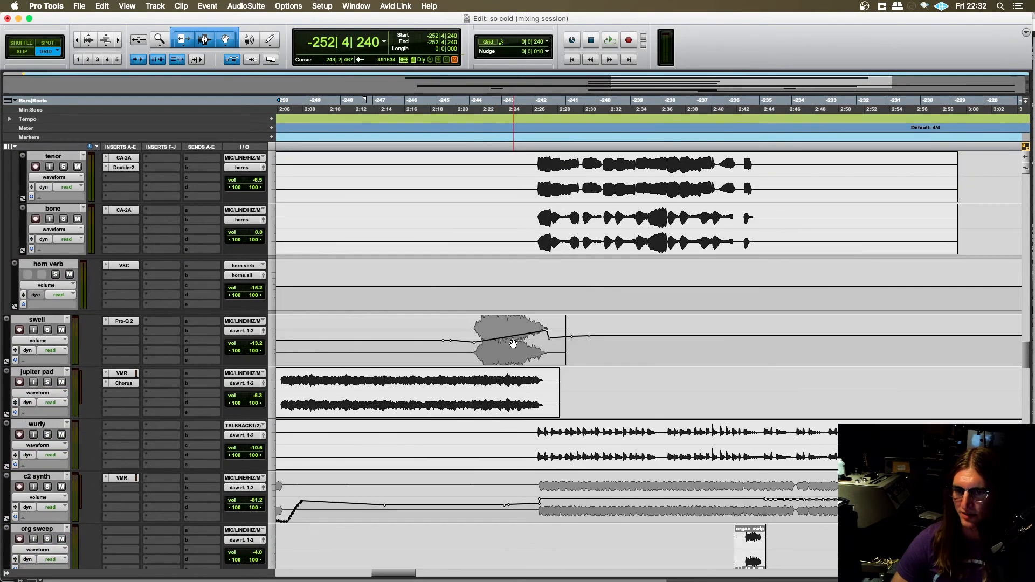
- Play the swell track soloed from -244|1|240, stop playback and turn its solo off
left_click(472, 343)
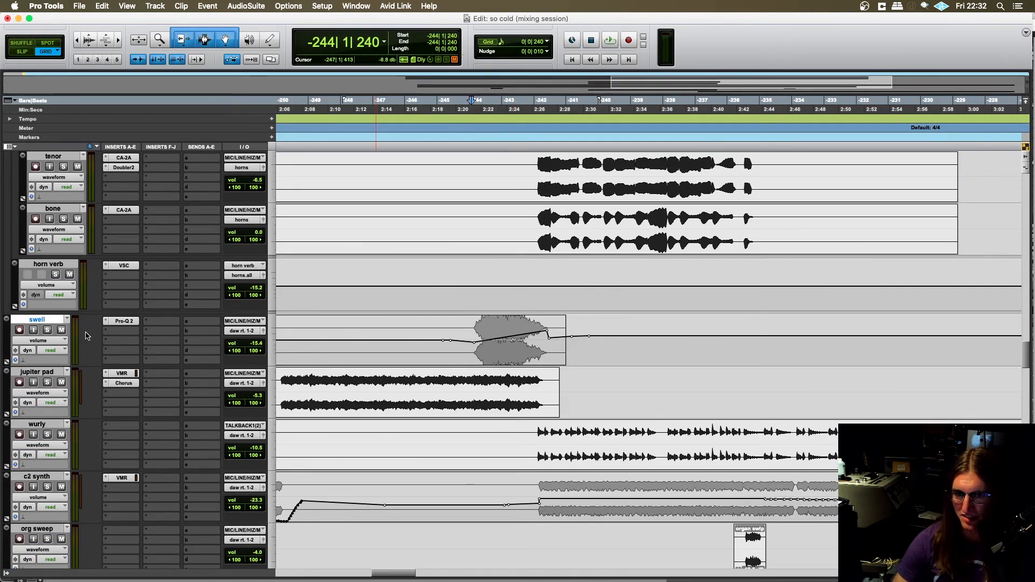
left_click(47, 329)
key("space")
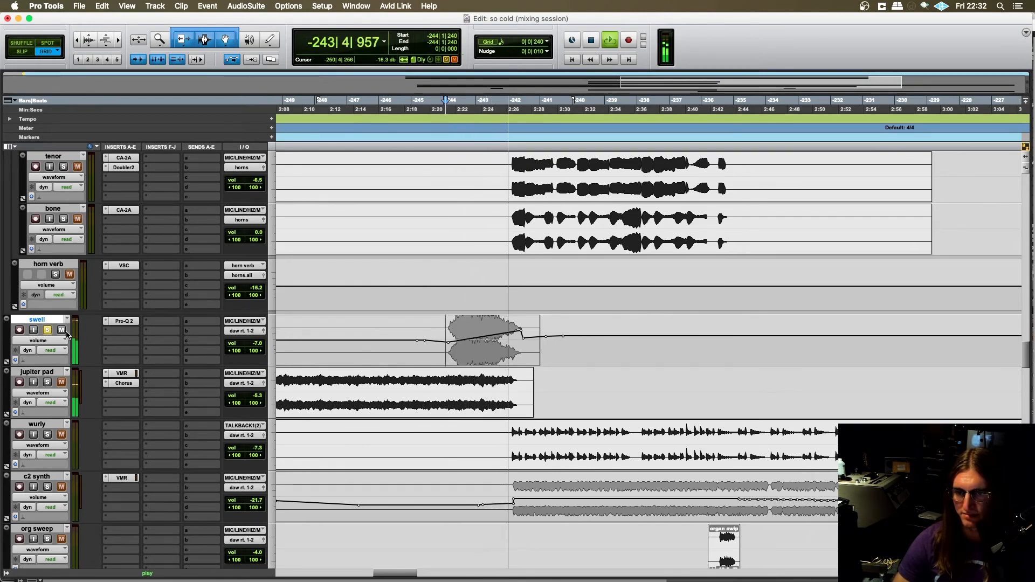
key("space")
left_click(48, 330)
- Find the gong_bip track, play it soloed from -243|4|480, and turn its solo off during playback
left_click(418, 376)
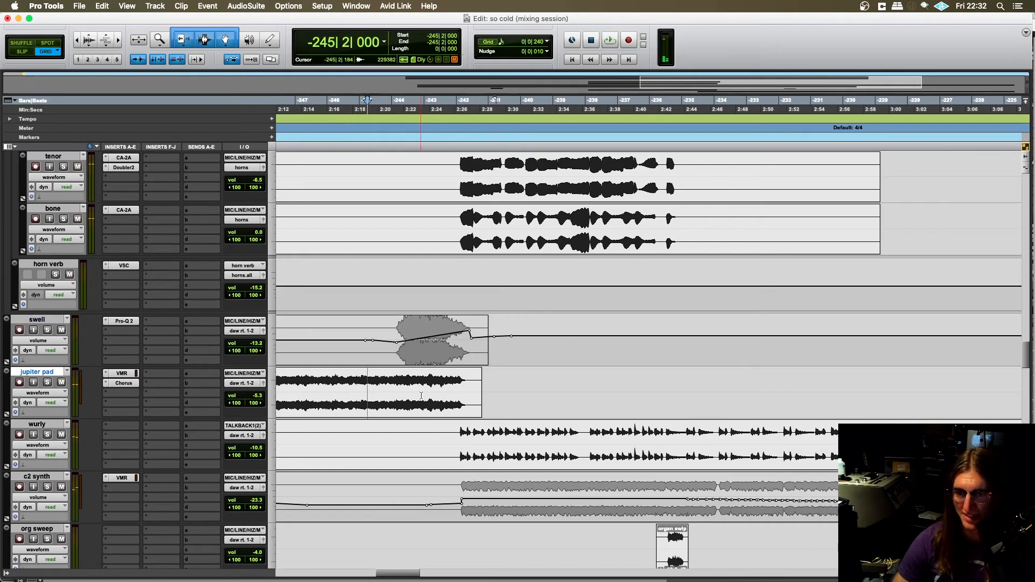
scroll(425, 391, "down", 4)
scroll(429, 390, "down", 12)
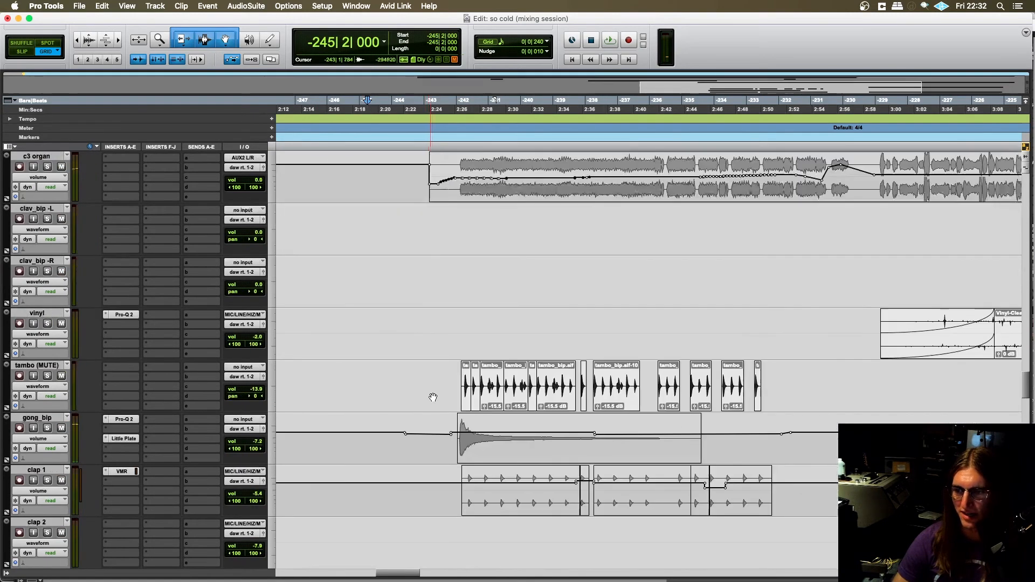
left_click(384, 346)
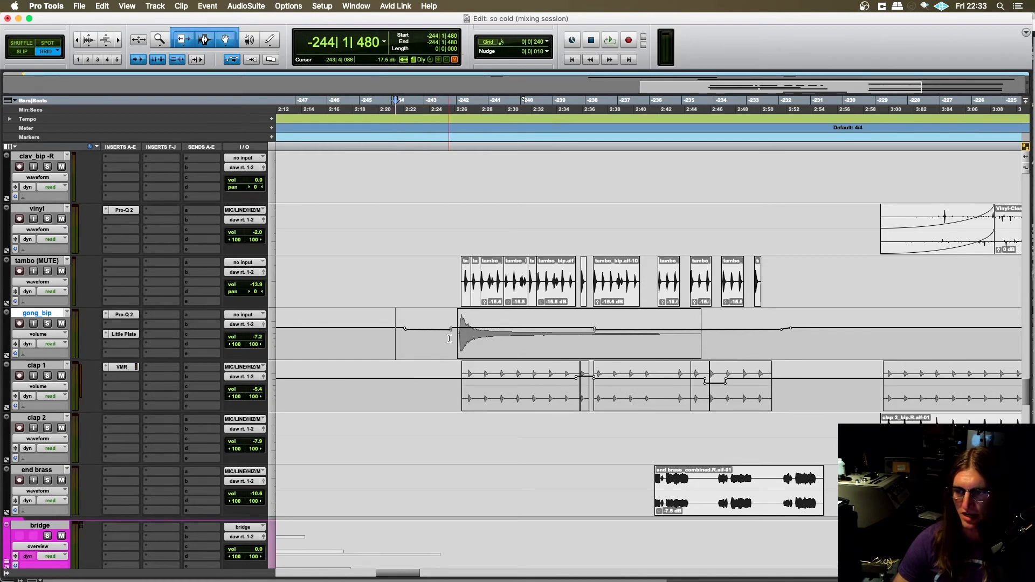
left_click(47, 323)
key("space")
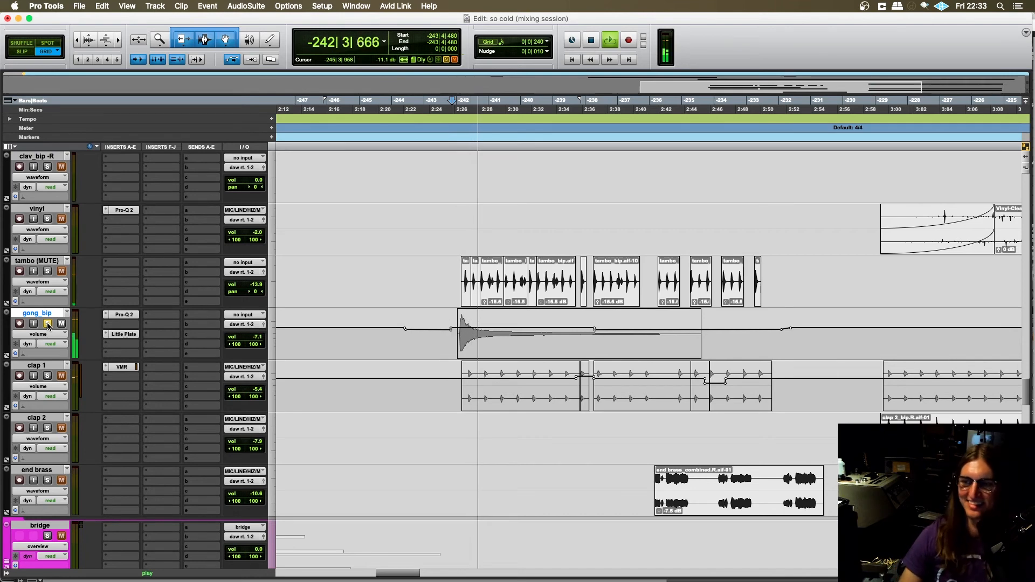
left_click(48, 323)
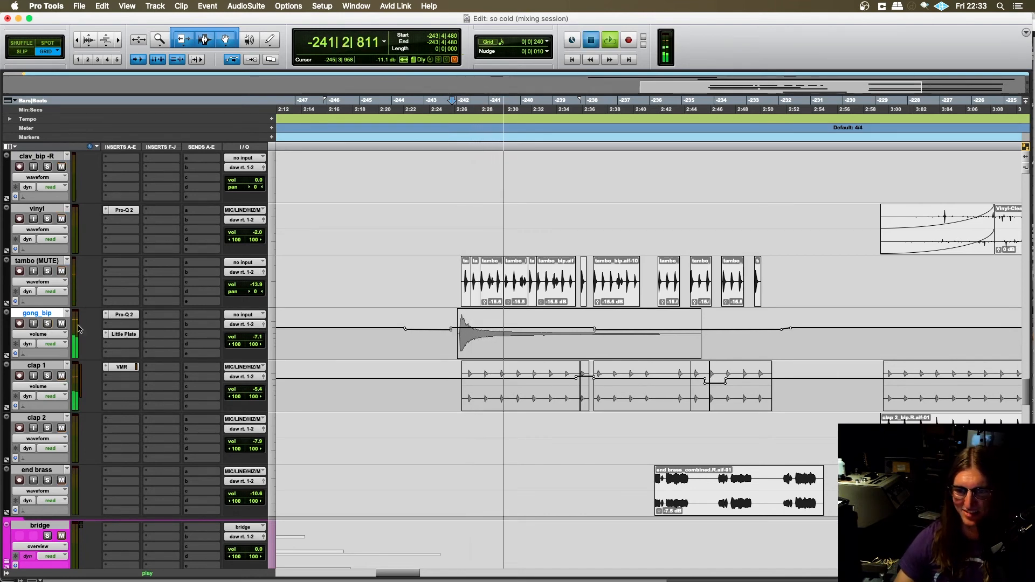
- Stop playback and place the edit cursor at -246|4|000, ahead of the gong_bip entrance
key("space")
left_click(321, 336)
scroll(323, 340, "up", 2)
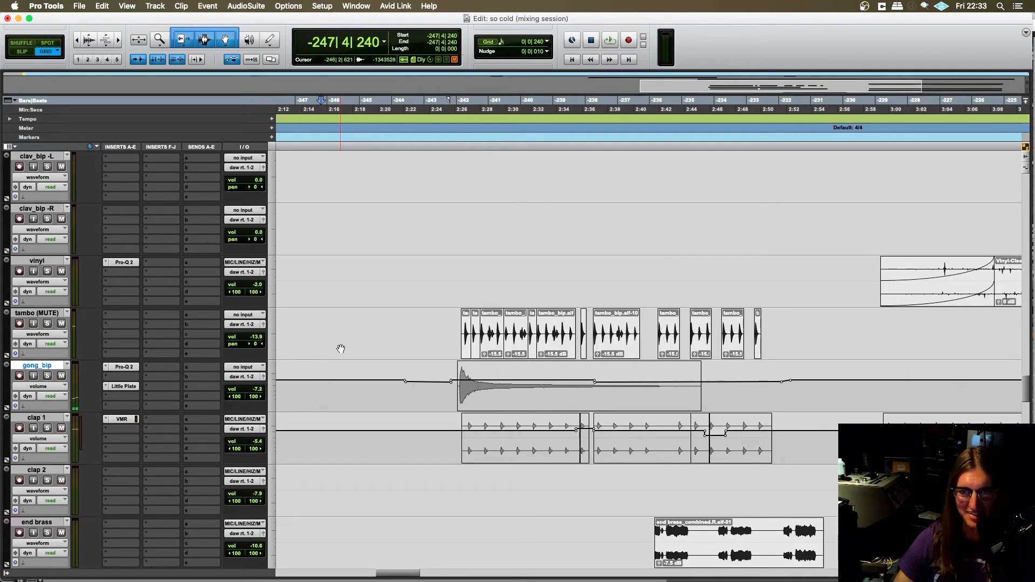
scroll(340, 349, "up", 2)
scroll(341, 347, "down", 2)
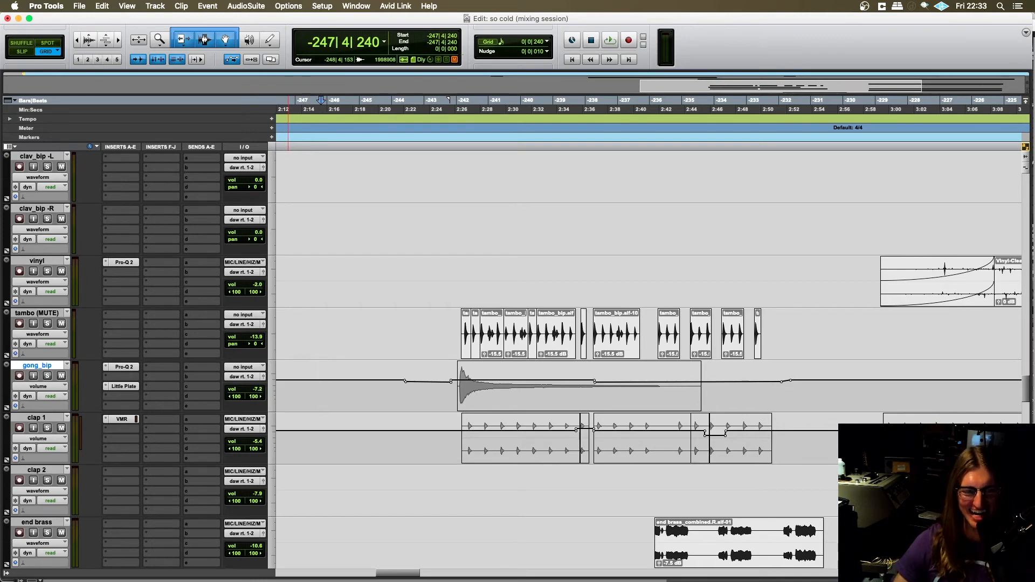
scroll(331, 396, "right", 2)
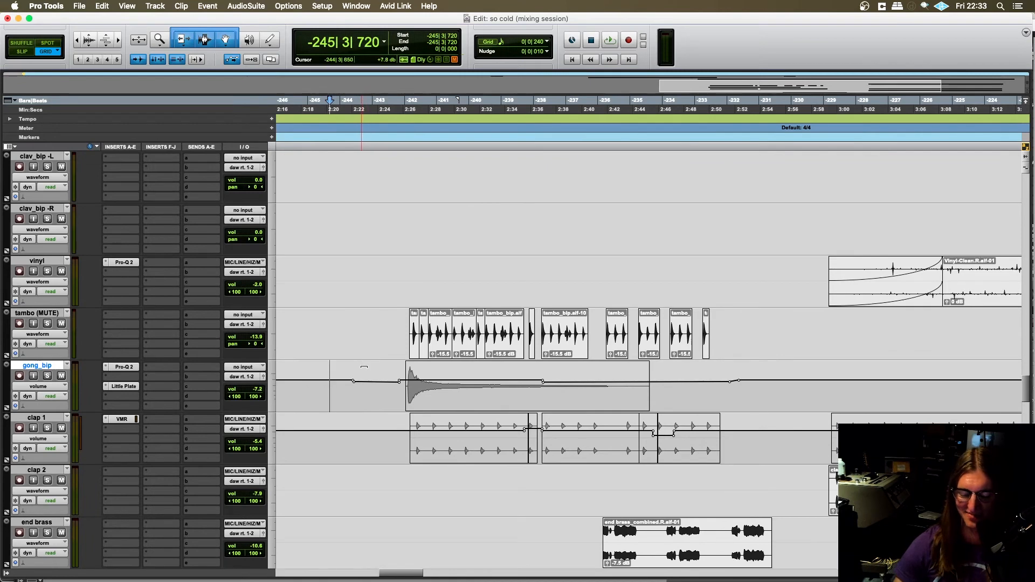
left_click(300, 313)
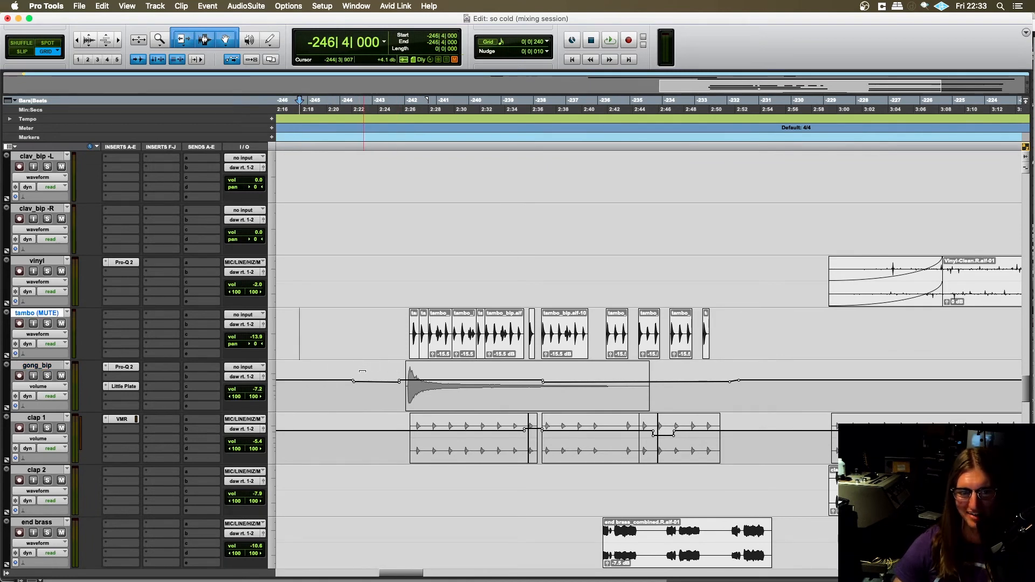
- Look over the bridge layers from the gong up through plucks and jupiter pad, then the v2 transition tracks
key("t")
scroll(414, 393, "right", 10)
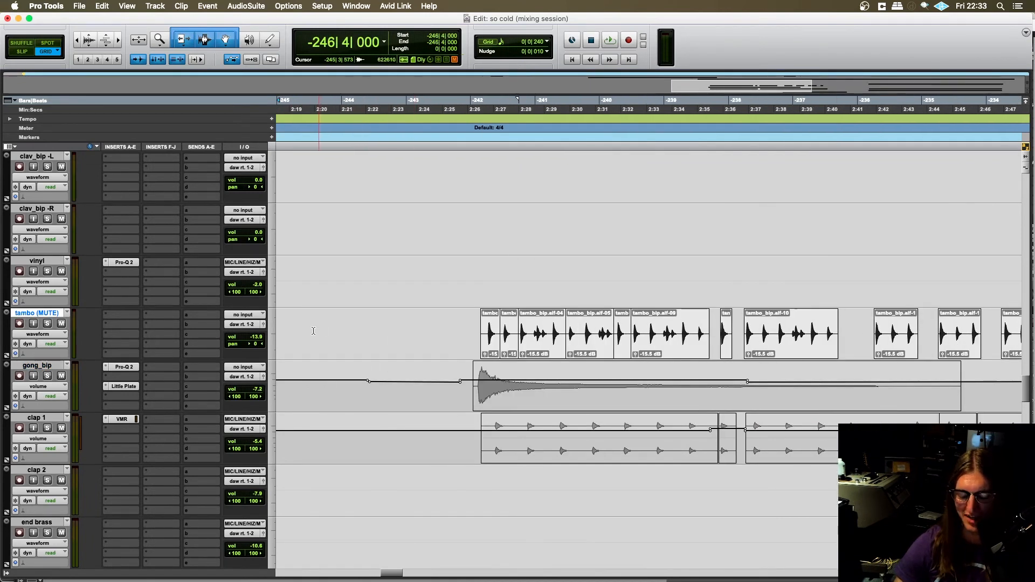
key("r")
scroll(346, 332, "right", 3)
scroll(372, 342, "left", 6)
scroll(431, 353, "up", 6)
scroll(478, 364, "right", 1)
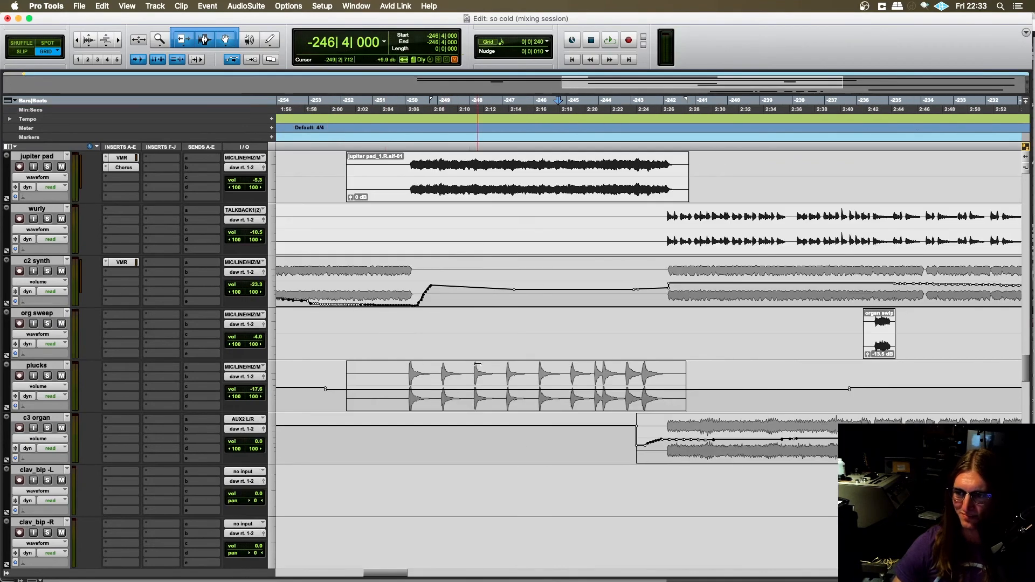
scroll(447, 364, "right", 1)
scroll(345, 323, "down", 15)
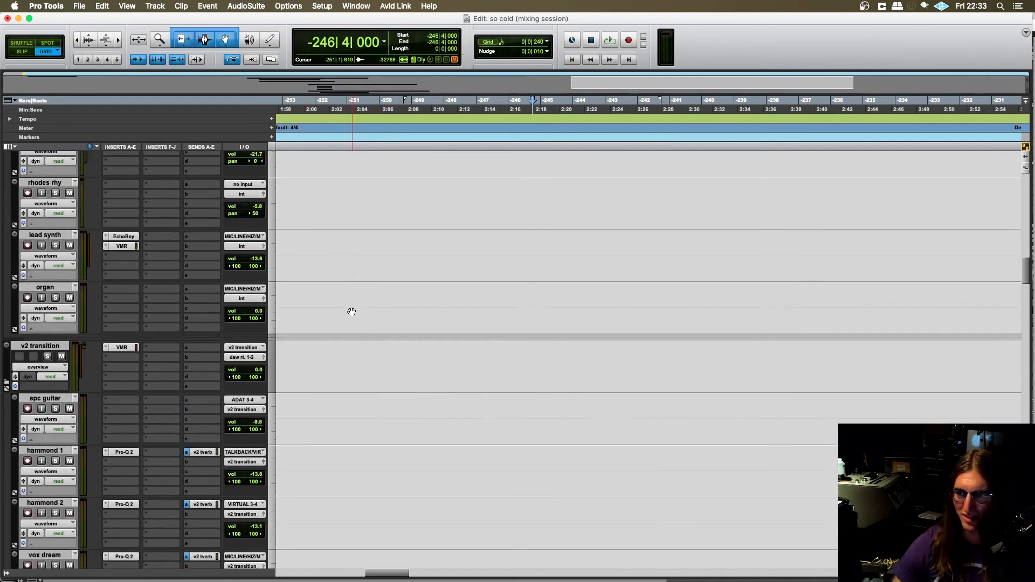
- Find the bridge guitar tracks, mute drums.all and BASS, and play the bridge from -251|2|000
scroll(351, 311, "up", 12)
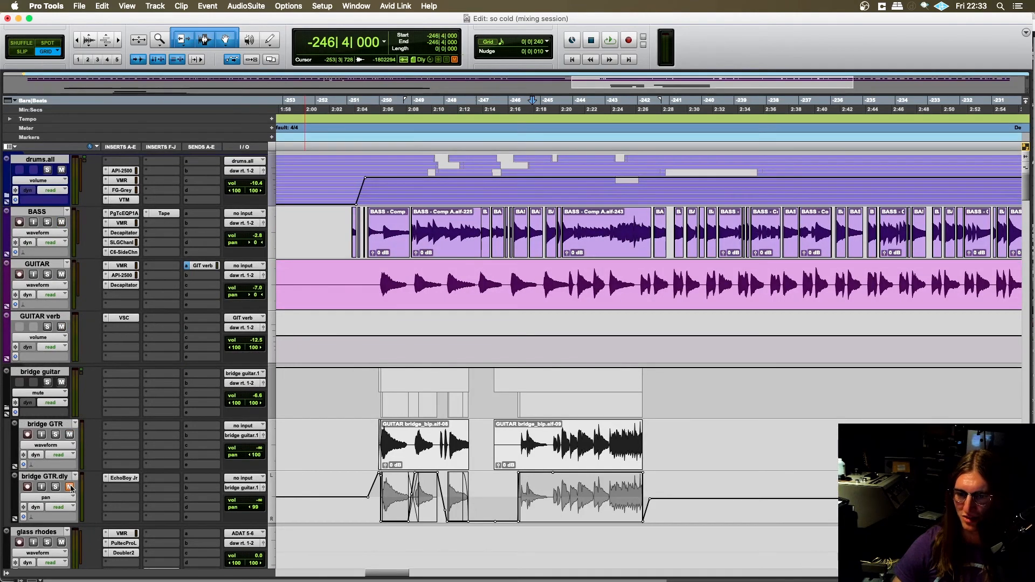
scroll(357, 383, "down", 1)
left_click(355, 330)
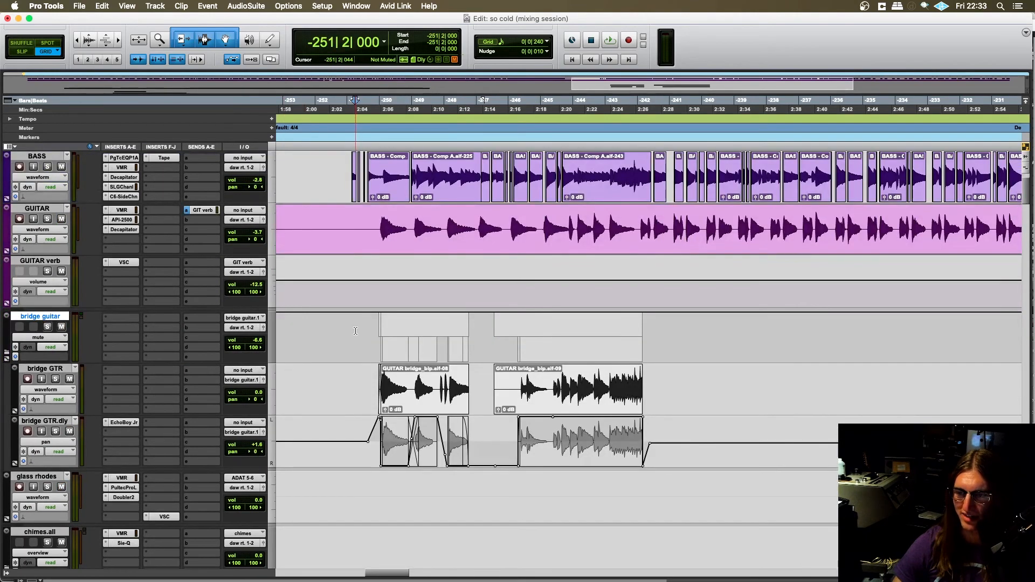
scroll(355, 327, "up", 1)
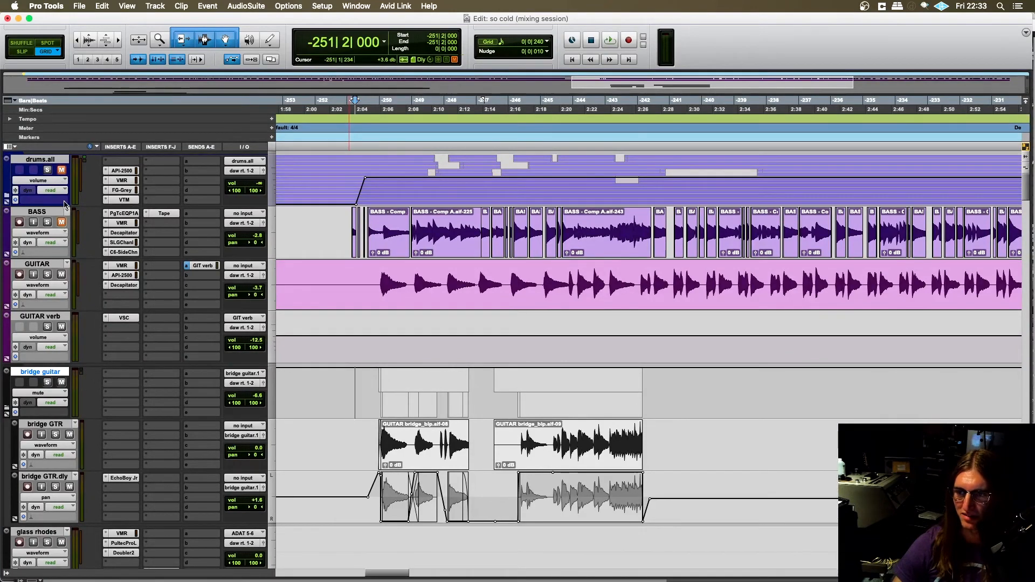
scroll(209, 322, "down", 1)
scroll(347, 359, "down", 2)
key("space")
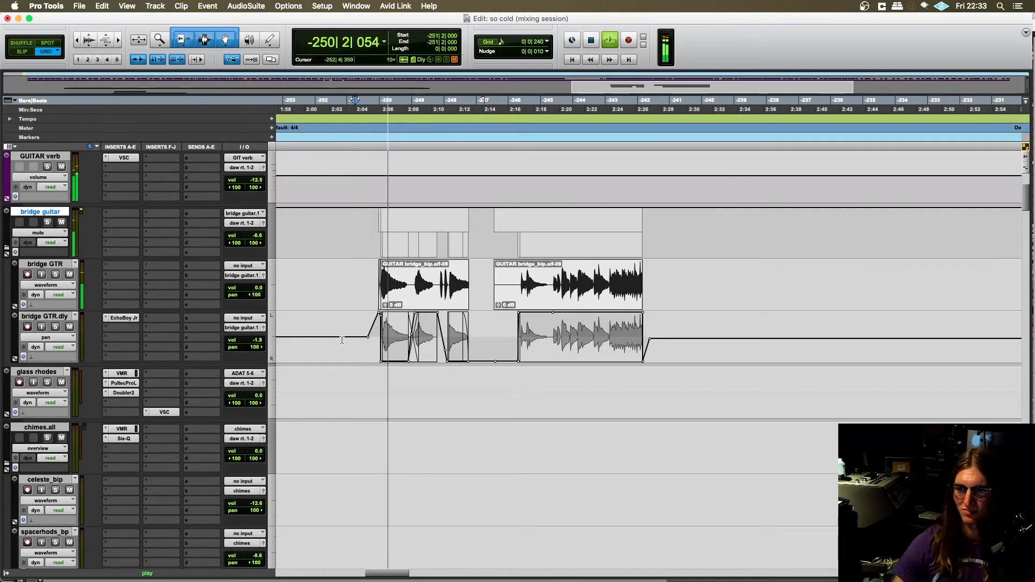
- Follow the playback through the lower tracks, from gong_bip and the bridge group to the horns, and return to drums.all
scroll(350, 355, "down", 10)
scroll(373, 374, "down", 10)
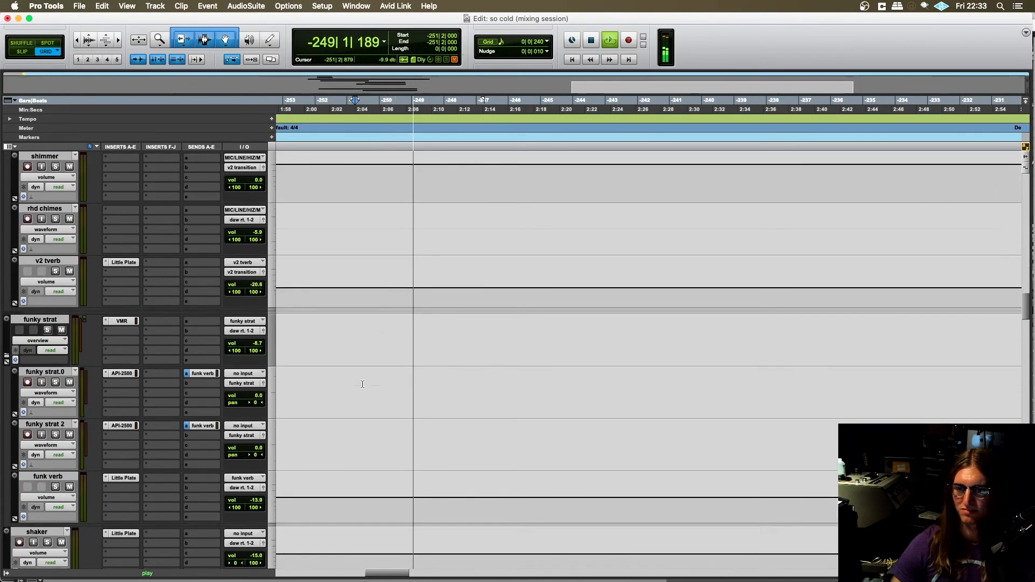
scroll(362, 383, "down", 10)
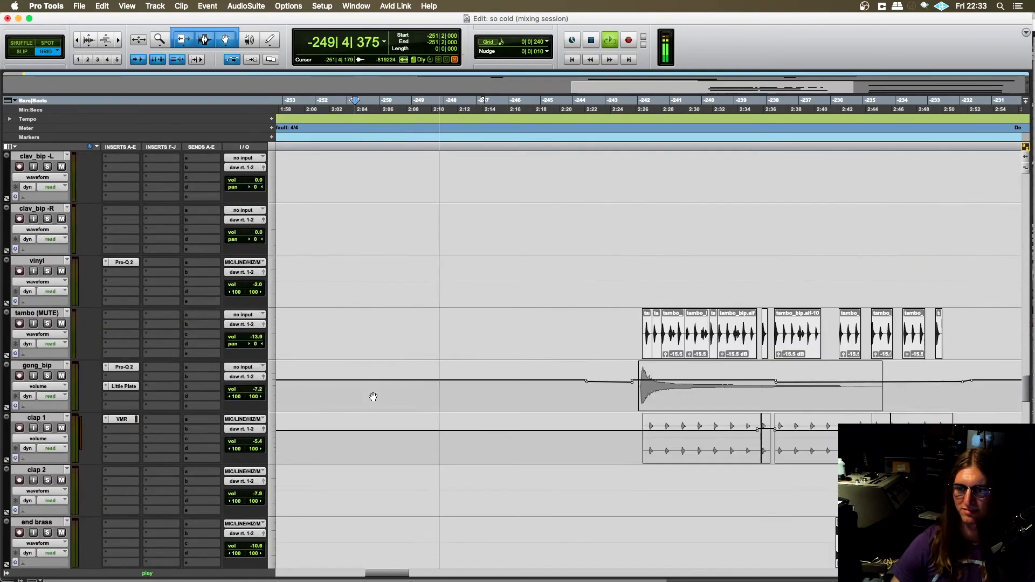
scroll(373, 393, "down", 10)
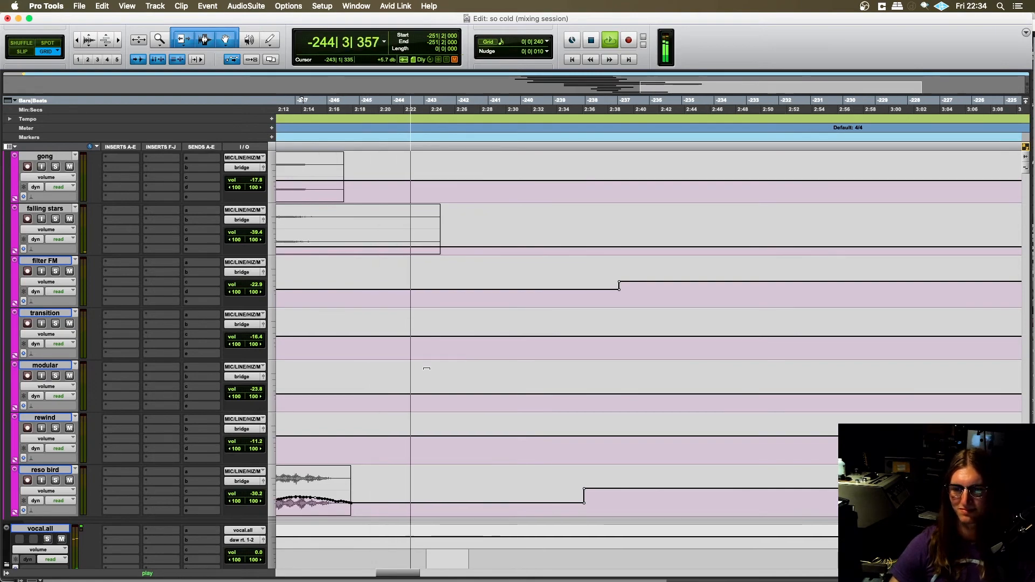
scroll(429, 367, "up", 15)
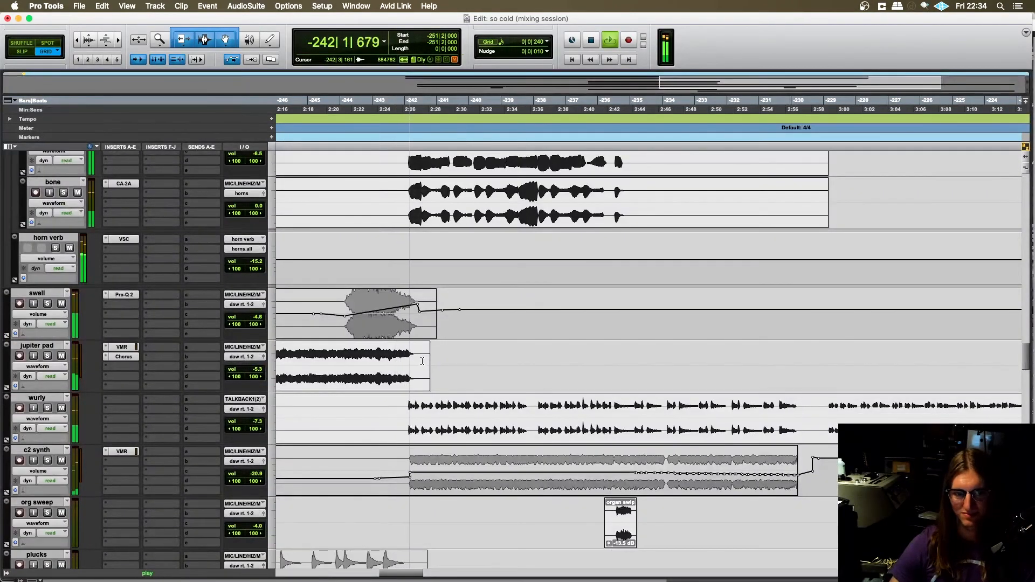
scroll(423, 356, "up", 8)
scroll(399, 323, "up", 10)
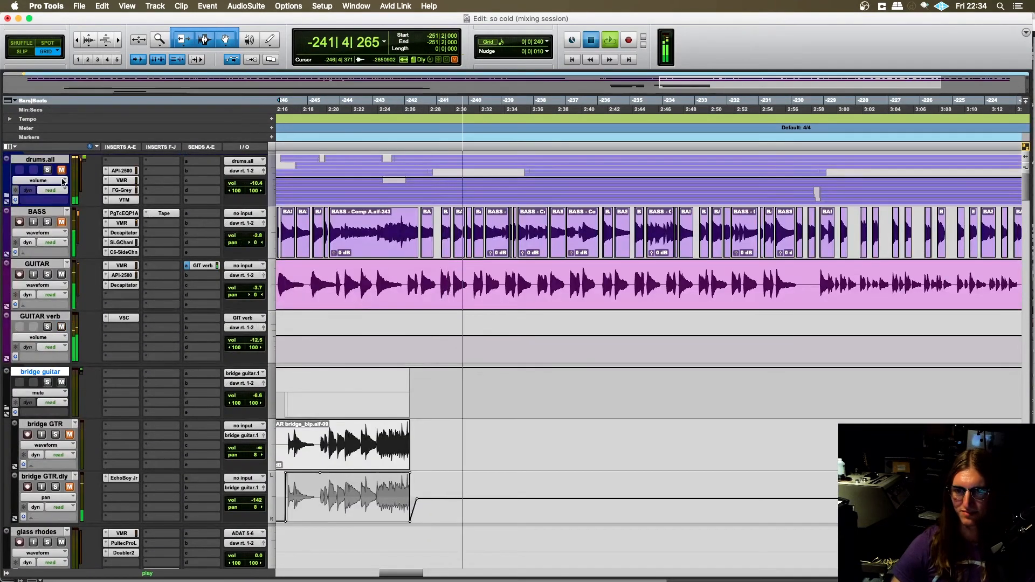
- Stop playback, unmute drums.all and BASS, and place the cursor at -245|1|480 on the GUITAR track
key("space")
left_click(61, 171)
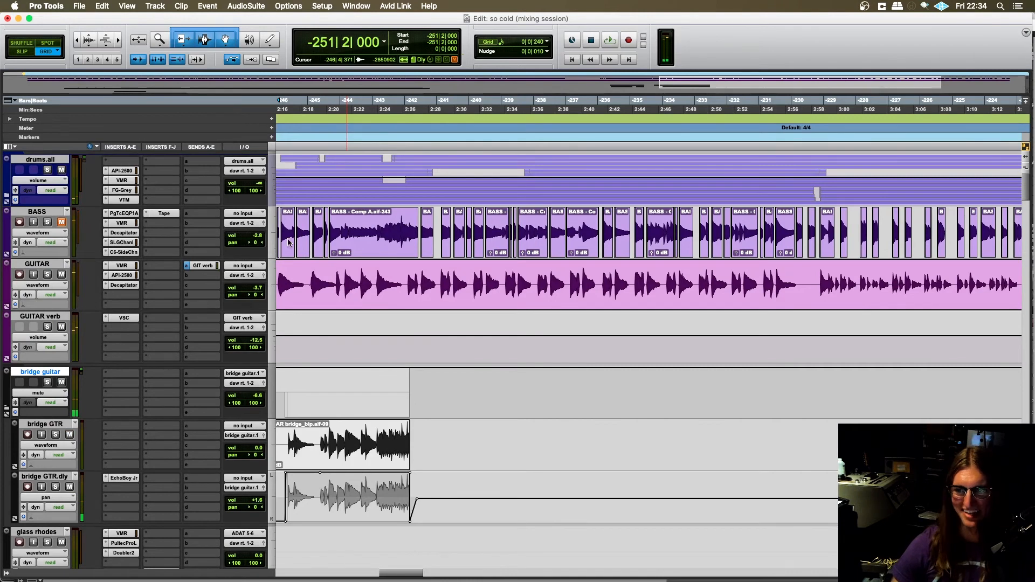
left_click(311, 284)
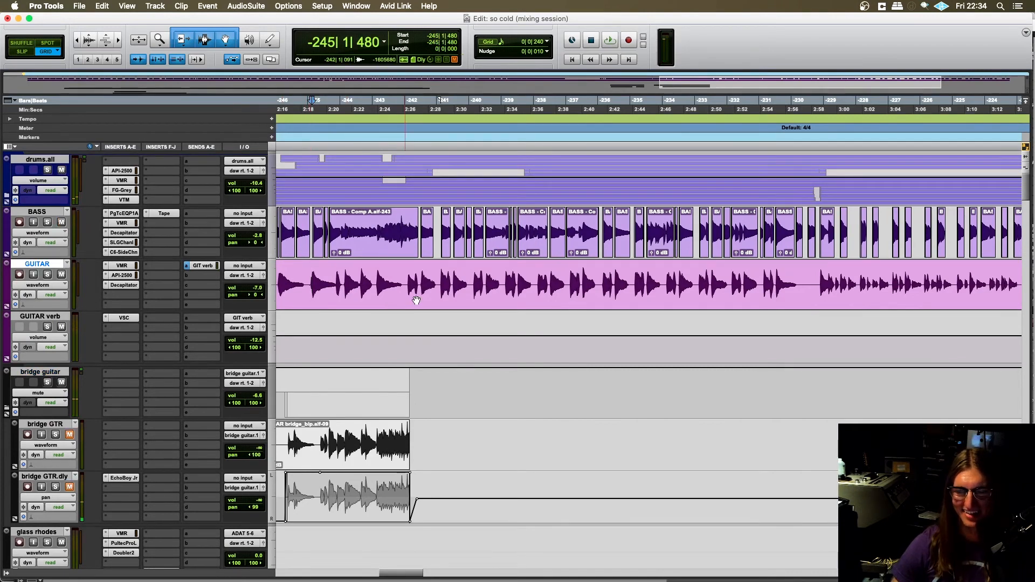
- Look over the section after the bridge on the clav and int tracks, then survey the wider arrangement around the guitars
scroll(416, 300, "right", 2)
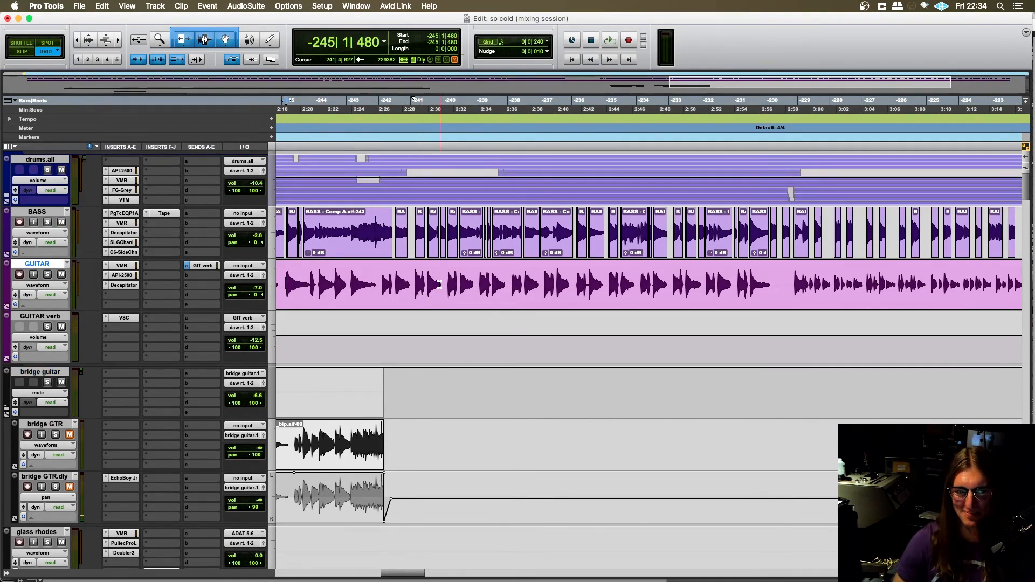
scroll(452, 307, "down", 15)
scroll(469, 334, "right", 3)
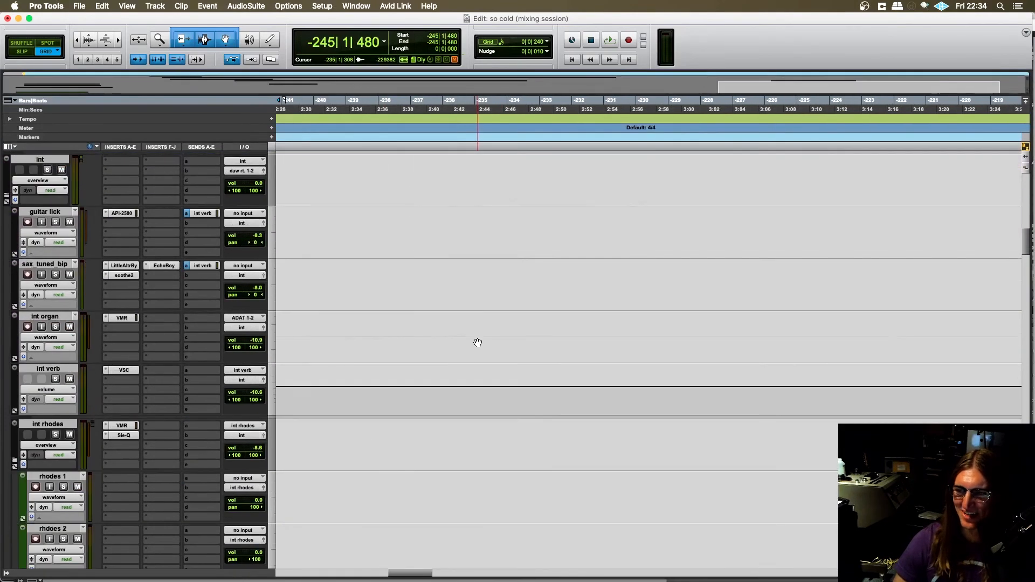
scroll(478, 343, "up", 4)
scroll(478, 343, "right", 2)
scroll(407, 323, "up", 1)
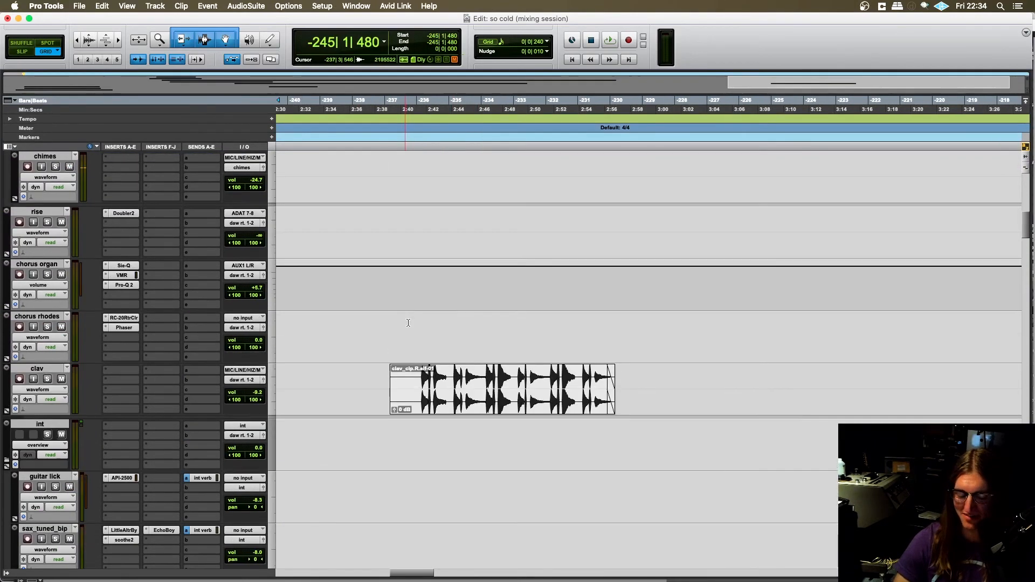
key("r")
key("r")
scroll(491, 342, "up", 7)
scroll(482, 349, "up", 4)
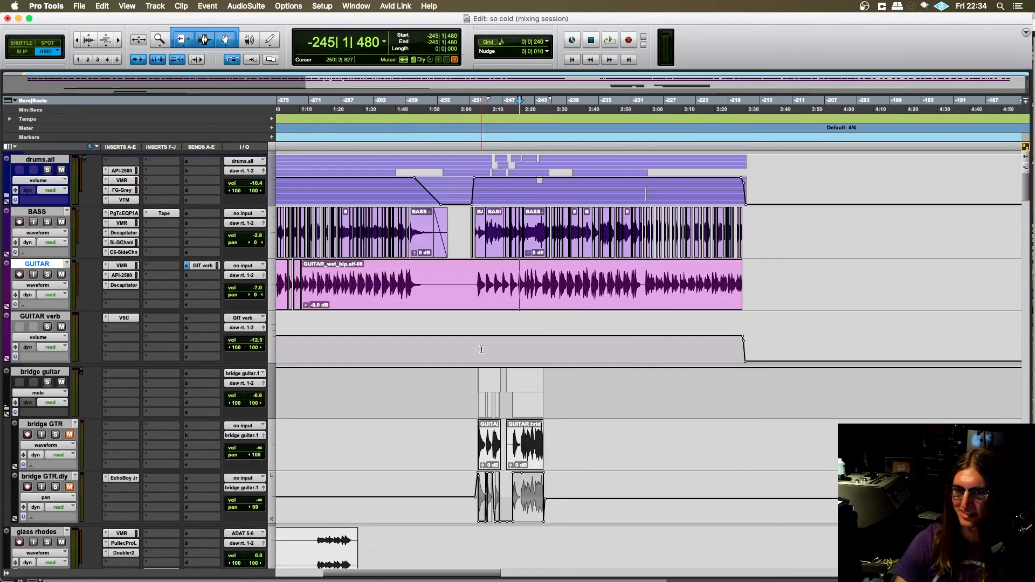
- Find the harmonies track and place the cursor at -251|1|000, just before its bridge clips
left_click(471, 372)
scroll(474, 375, "down", 15)
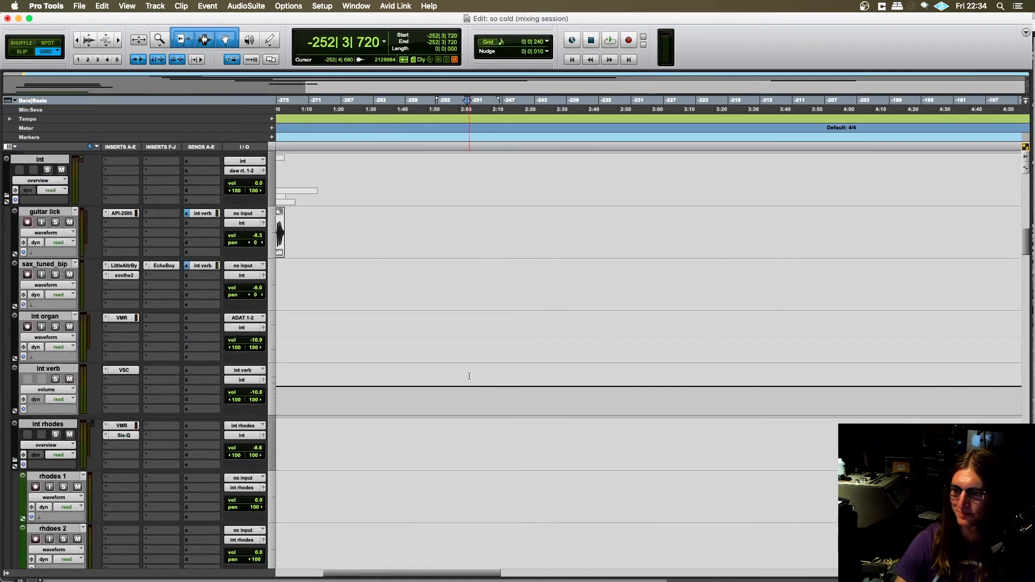
scroll(477, 379, "down", 10)
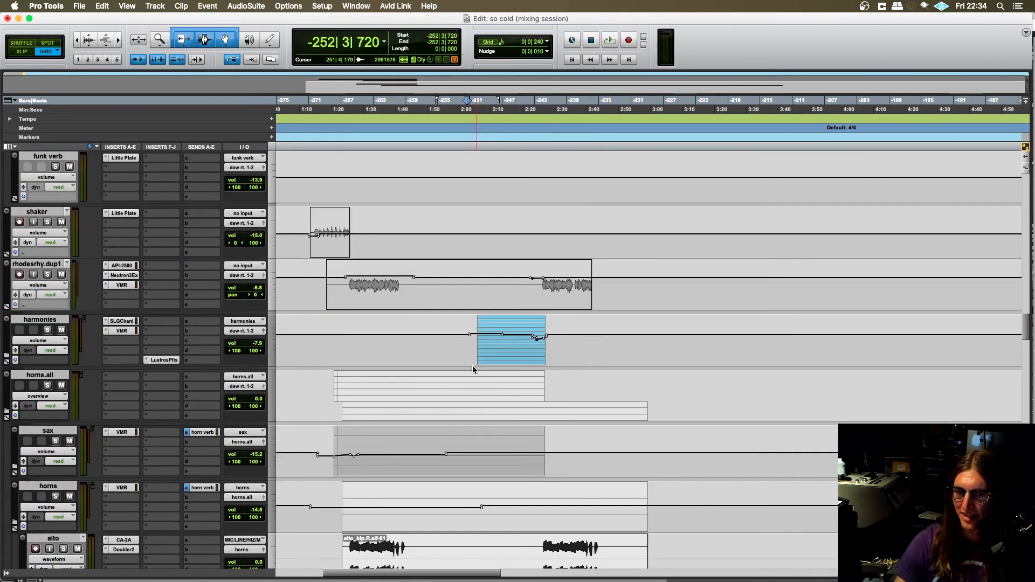
left_click(469, 349)
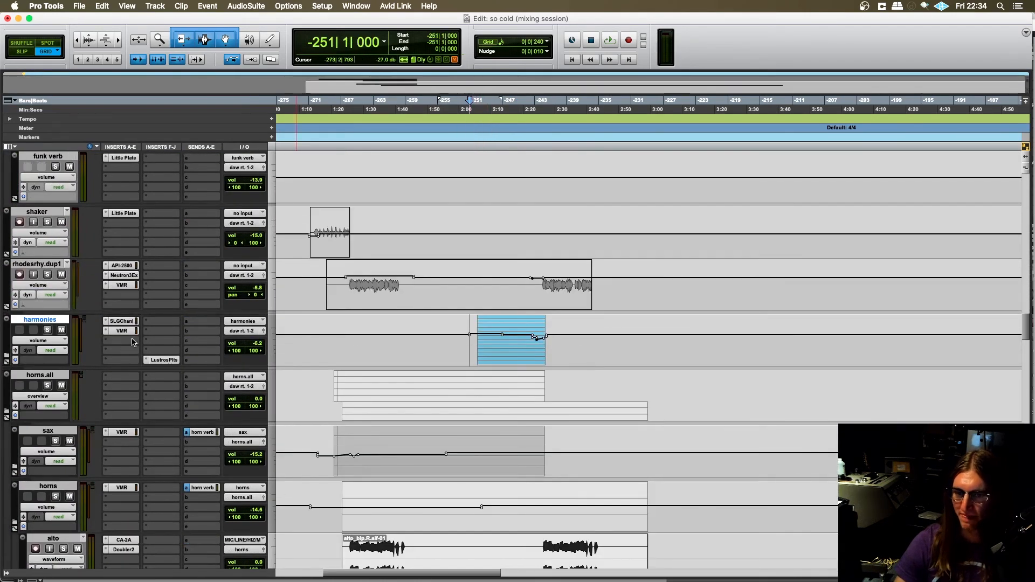
- Inspect the sax parts inside the horns.all folder, place the cursor at -245|4|240 on sax.0, and close the sax folder
left_click(6, 414)
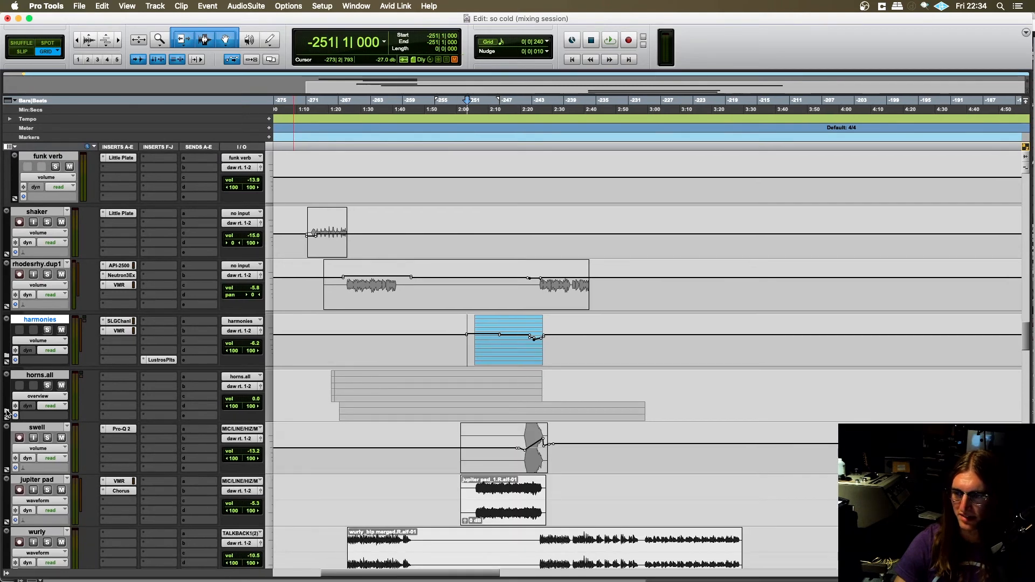
left_click(6, 414)
scroll(32, 410, "down", 1)
scroll(43, 405, "right", 2)
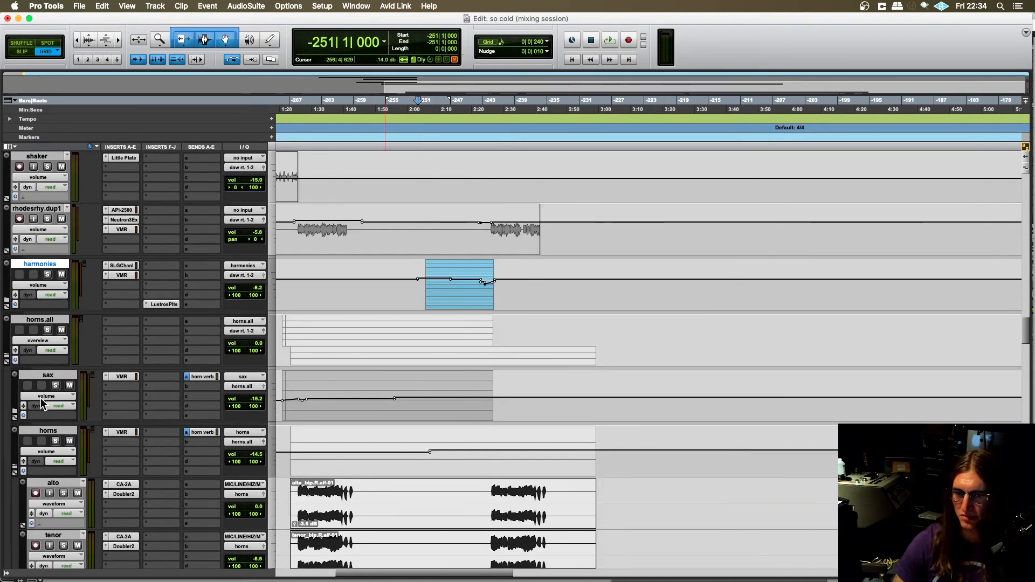
left_click(15, 374)
scroll(468, 411, "down", 3)
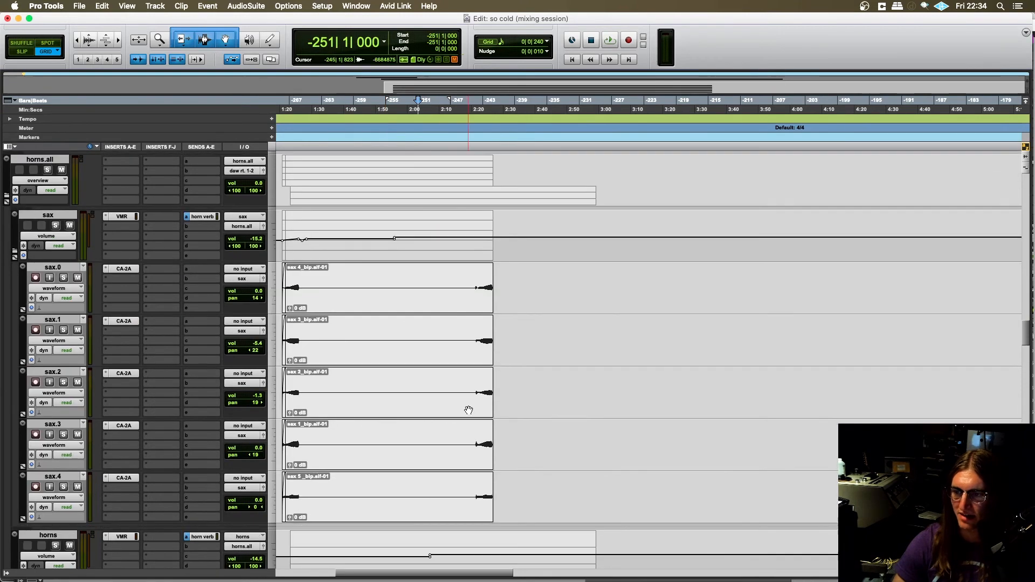
left_click(473, 282)
scroll(468, 308, "right", 3)
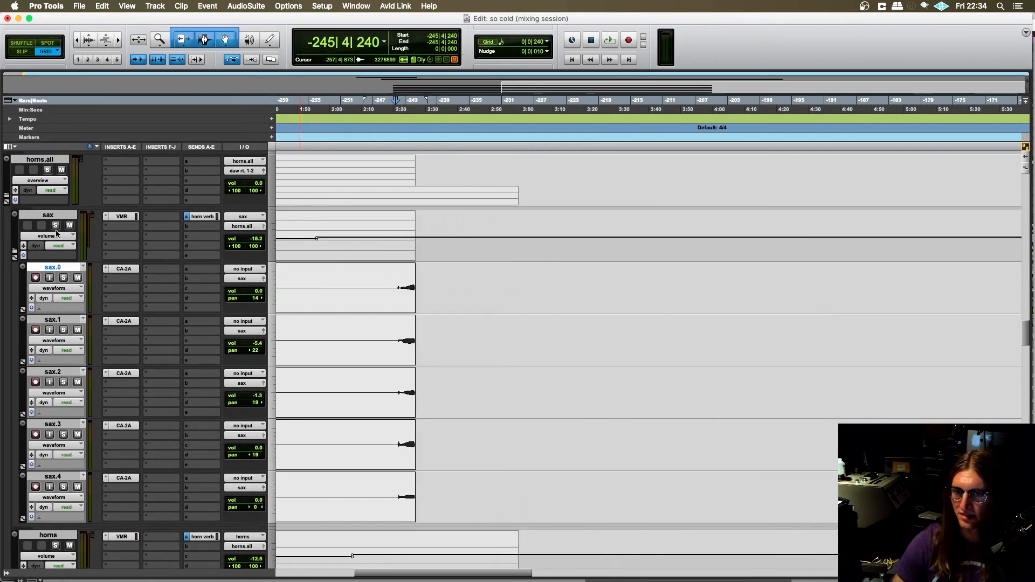
left_click(16, 251)
- Find the wurly track and place the cursor at -243|4|720, where its part re-enters after the bridge
scroll(342, 317, "down", 1)
scroll(382, 315, "left", 1)
scroll(386, 315, "down", 3)
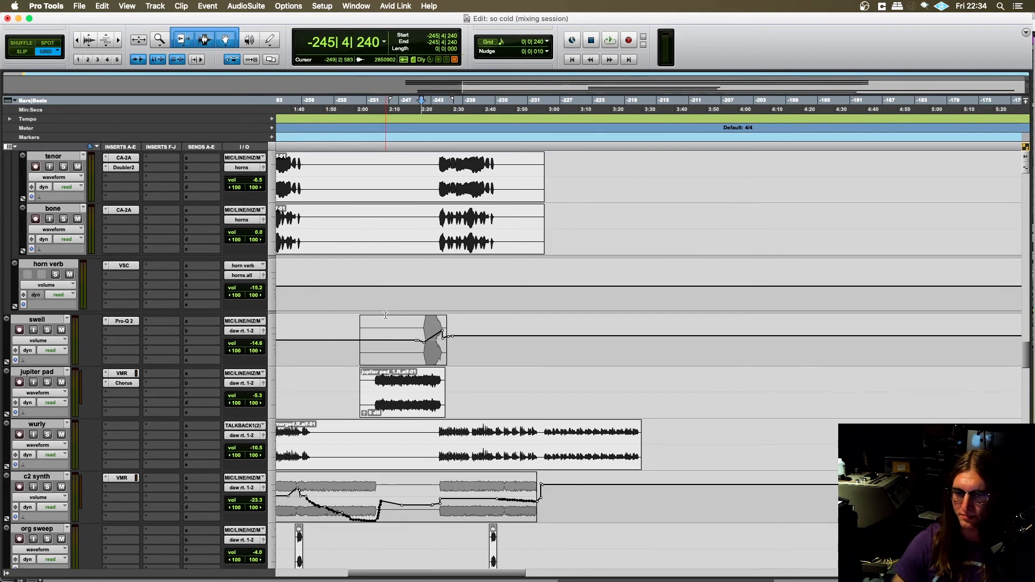
scroll(384, 314, "down", 3)
scroll(386, 314, "right", 2)
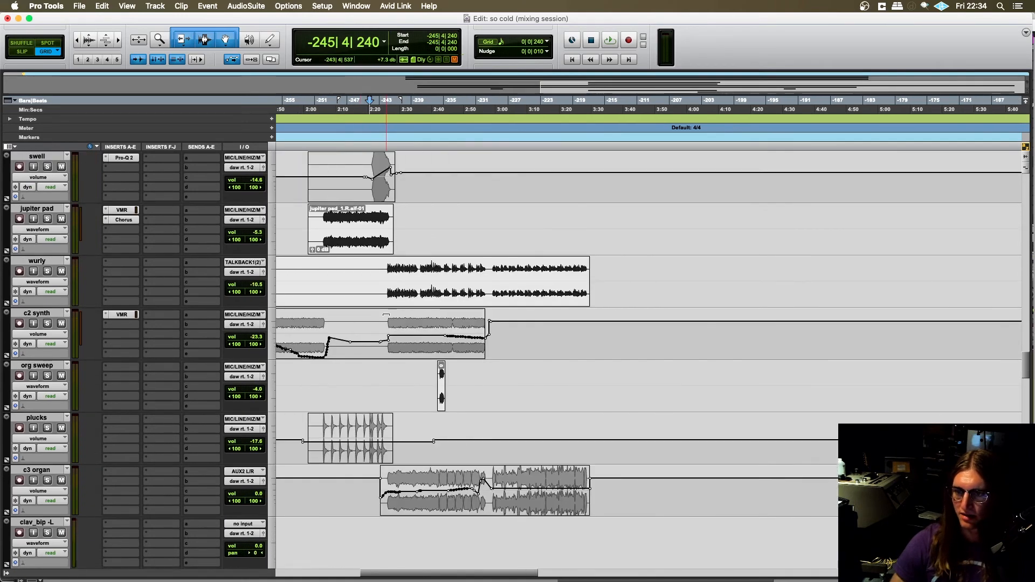
left_click(387, 267)
- Place the cursor at -243|4|240 on the c3 organ track, solo the track and start playback
scroll(410, 302, "down", 1)
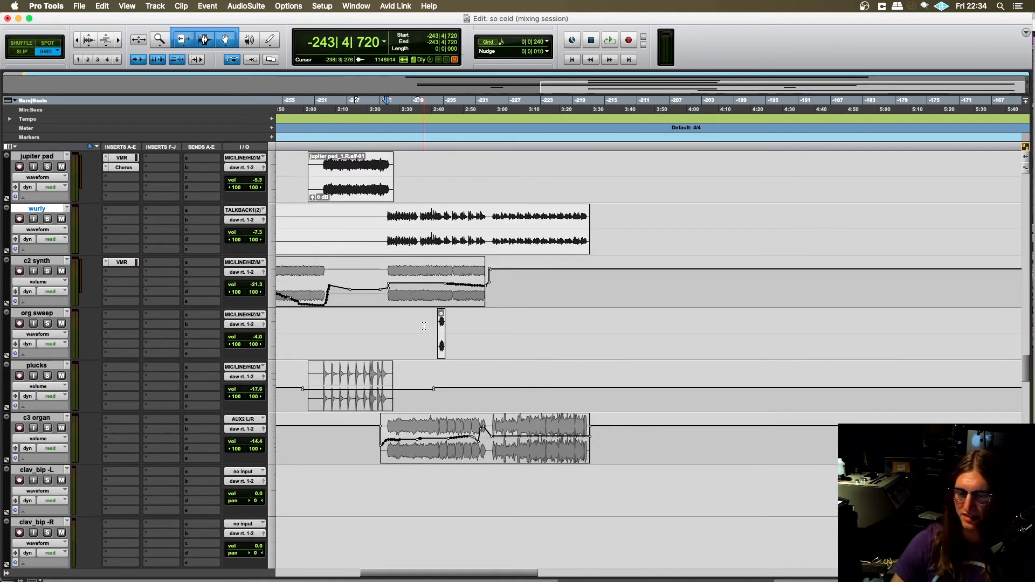
scroll(424, 326, "down", 4)
scroll(386, 292, "up", 1)
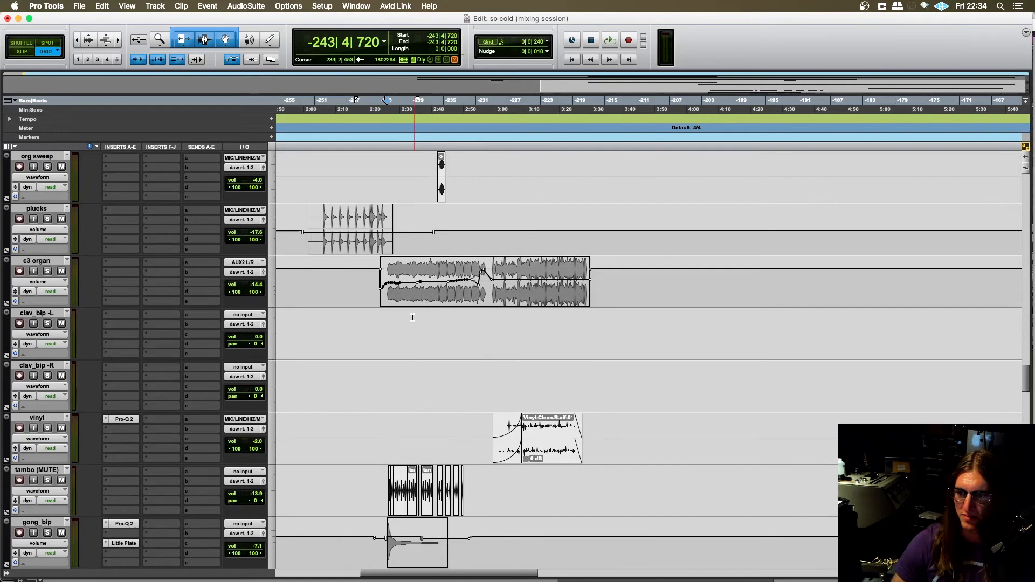
left_click(385, 292)
scroll(68, 261, "up", 2)
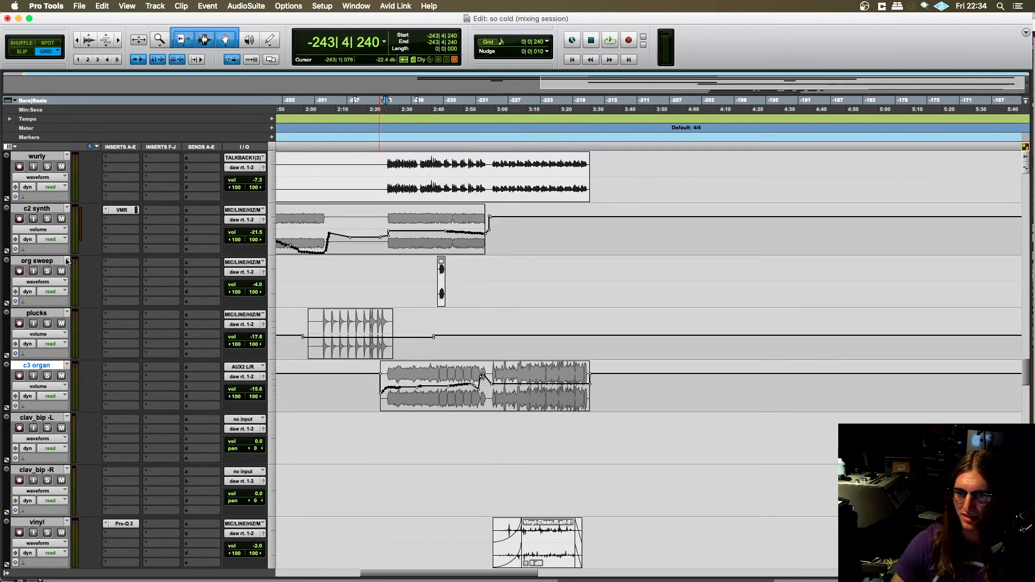
left_click(48, 376)
key("space")
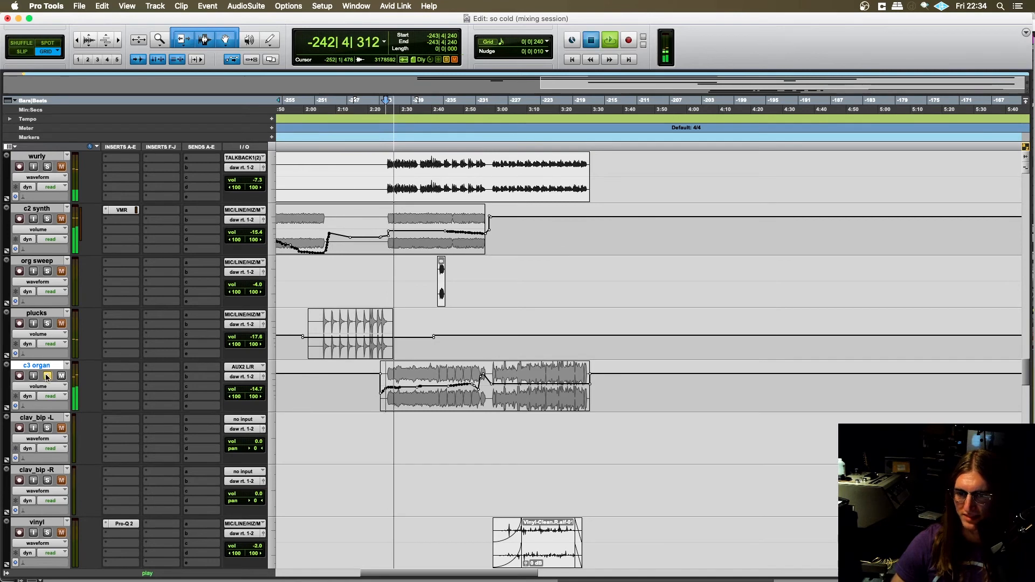
- Stop playback, find the percussion tracks below the organ, and place the cursor at -243|1|240 on clap 1
key("space")
scroll(409, 394, "down", 2)
scroll(409, 394, "down", 1)
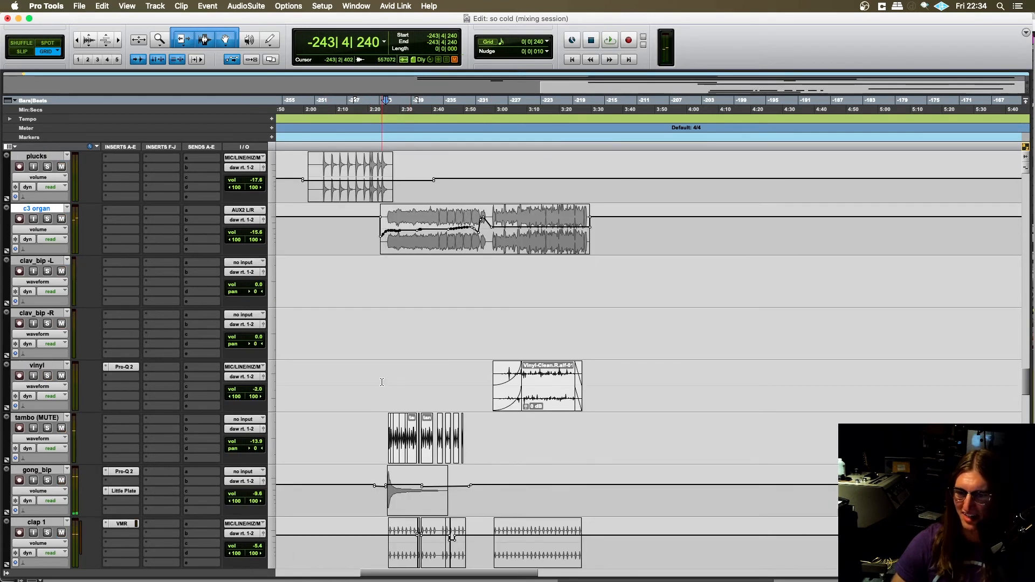
left_click(387, 381)
key("t")
scroll(418, 406, "right", 4)
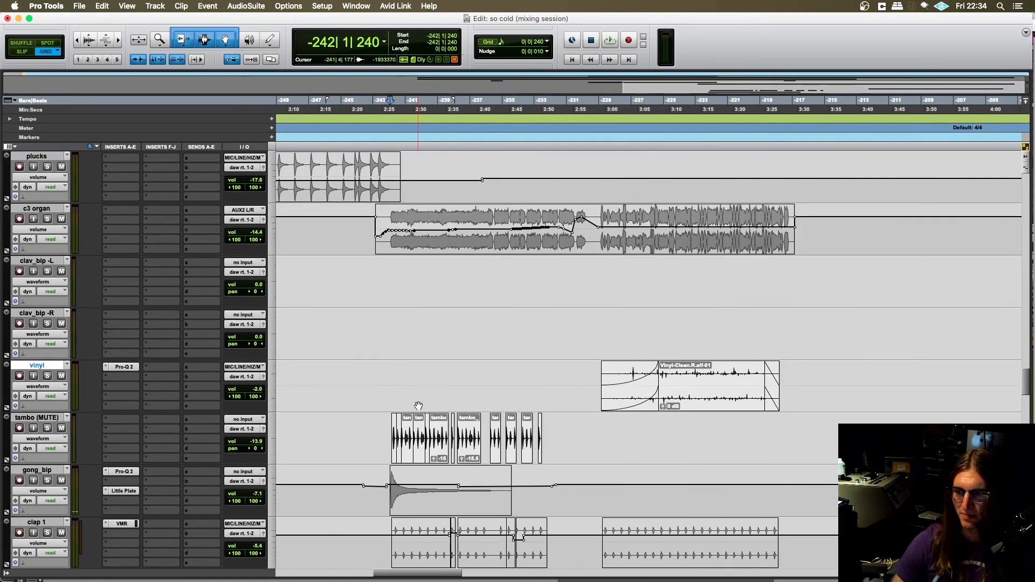
scroll(418, 405, "right", 1)
left_click(347, 389)
scroll(371, 389, "down", 3)
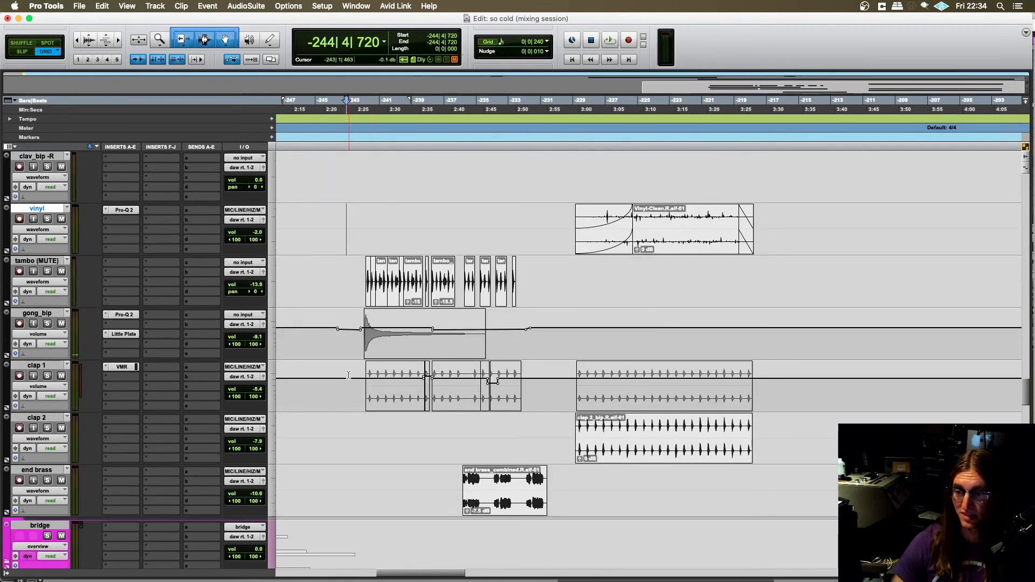
left_click(348, 376)
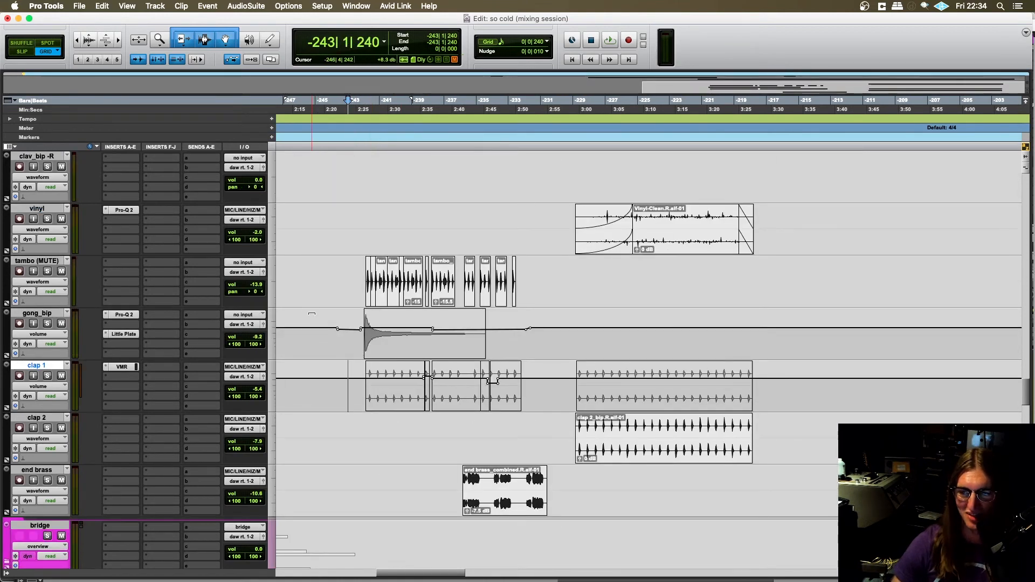
- Place the cursor at -245|1|480 on the tambo (MUTE) track and solo the track
left_click(315, 286)
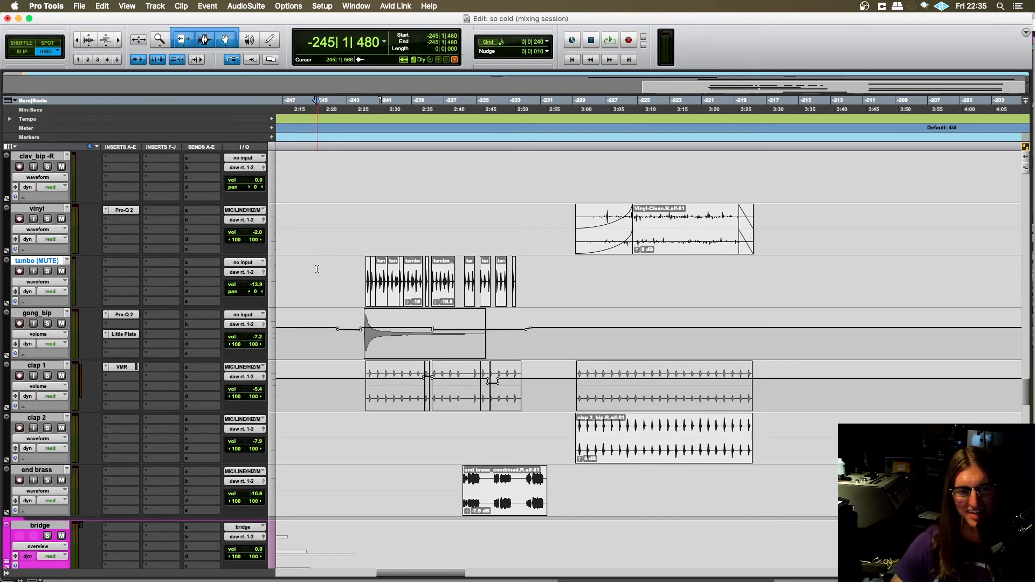
key("t")
scroll(361, 304, "right", 4)
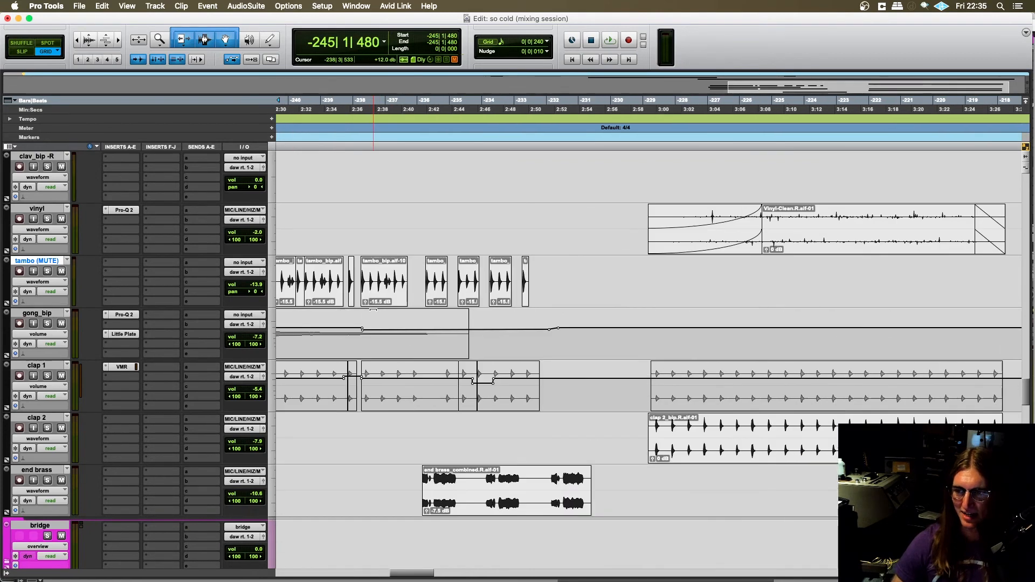
scroll(374, 310, "left", 1)
key("r")
scroll(419, 371, "right", 2)
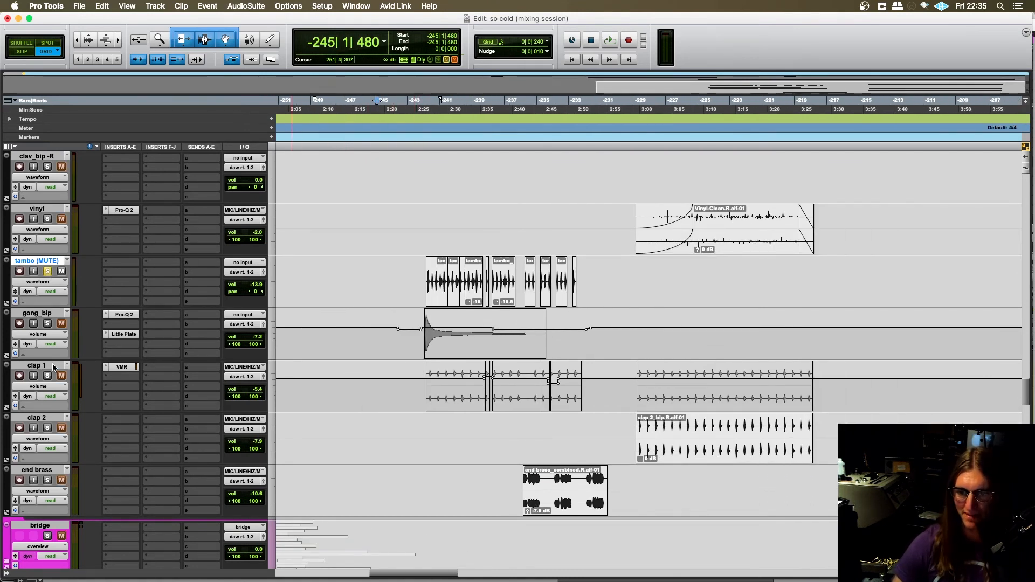
- Select the tambo clips from -244|3|480 to -231|4|480, and return the cursor to -245|3|480 on that track
left_click(403, 270)
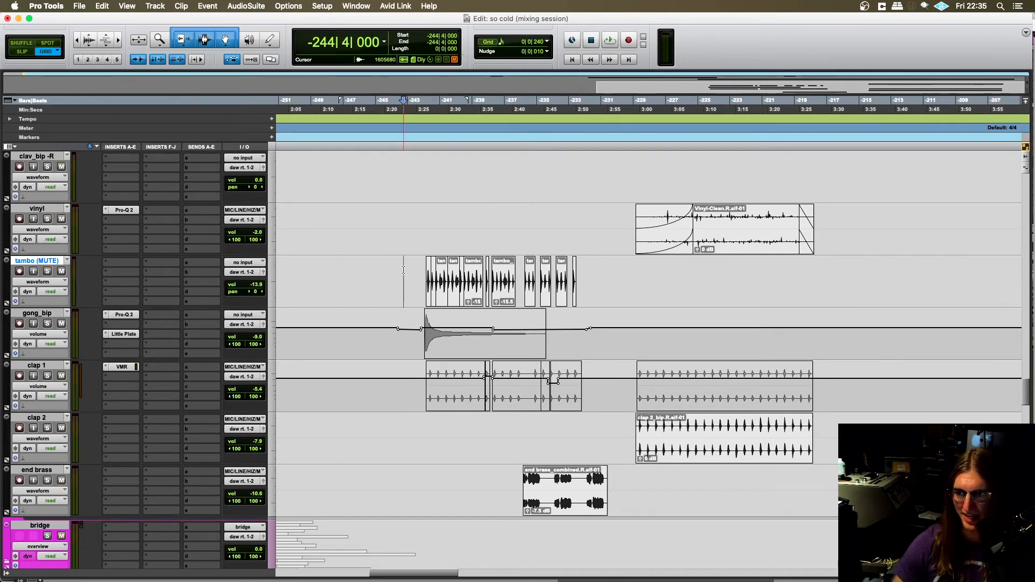
left_click_drag(396, 271, 614, 274)
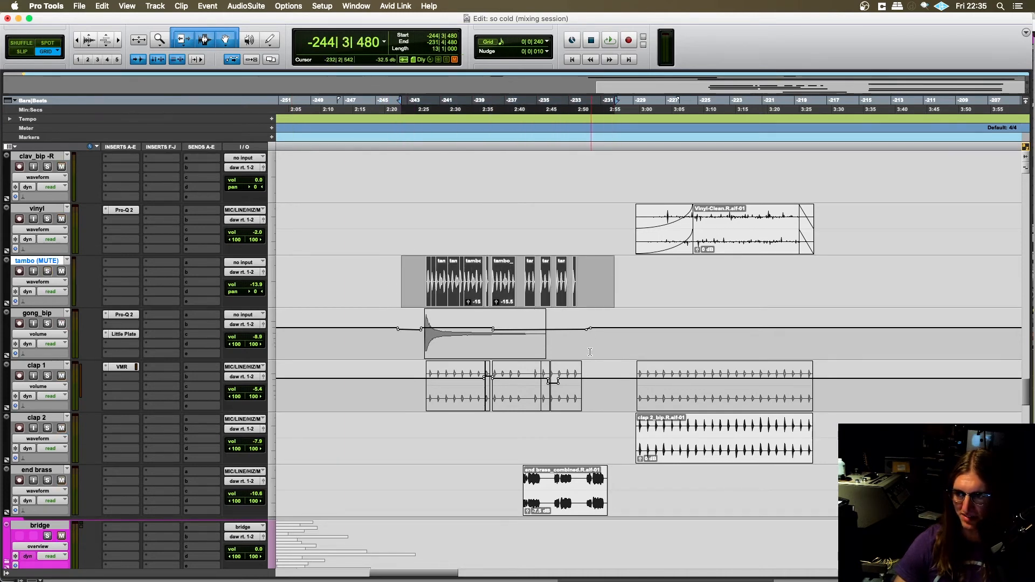
left_click_drag(591, 395, 415, 393)
left_click(415, 393)
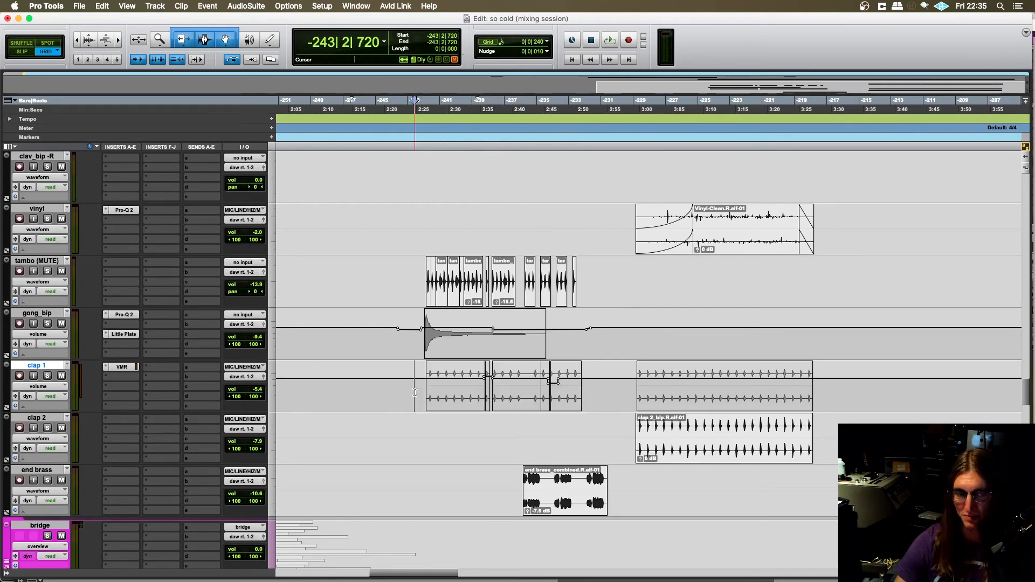
left_click(386, 268)
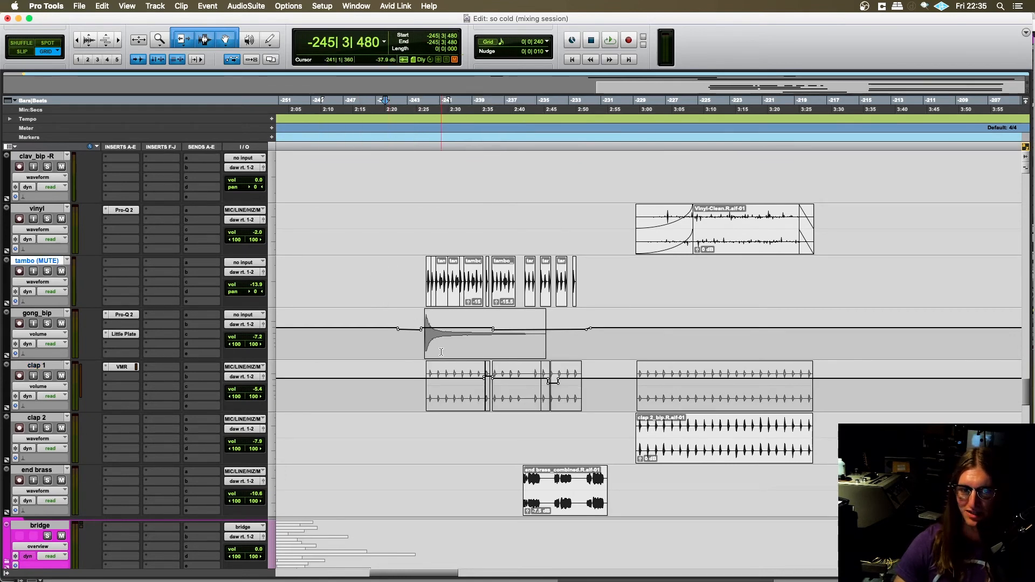
- Play the mix from -244|1|000 on the tambo track through the entry of tambourine, gong and claps, and stop playback
scroll(441, 352, "down", 2)
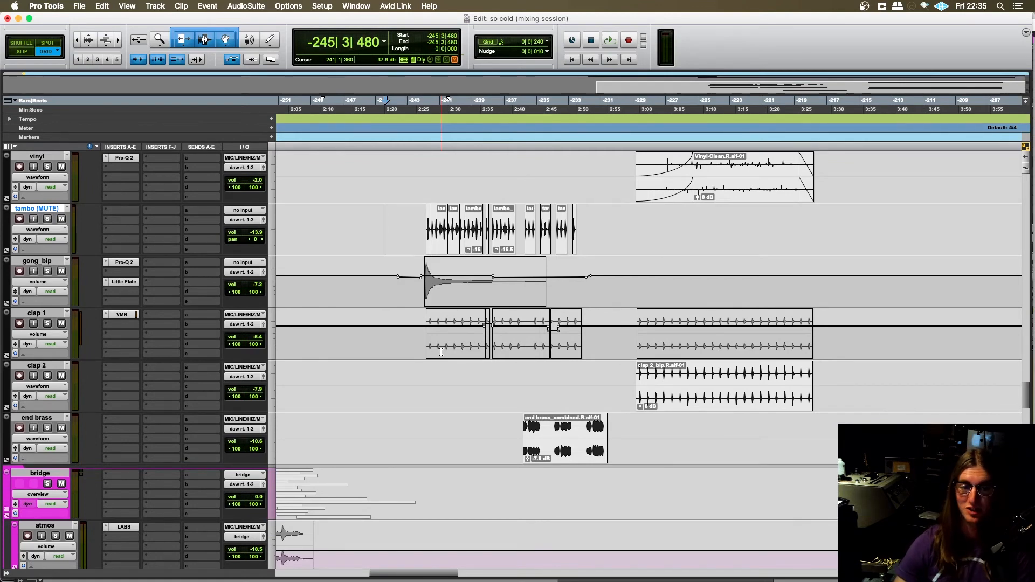
left_click(387, 213)
key("t")
scroll(469, 290, "right", 5)
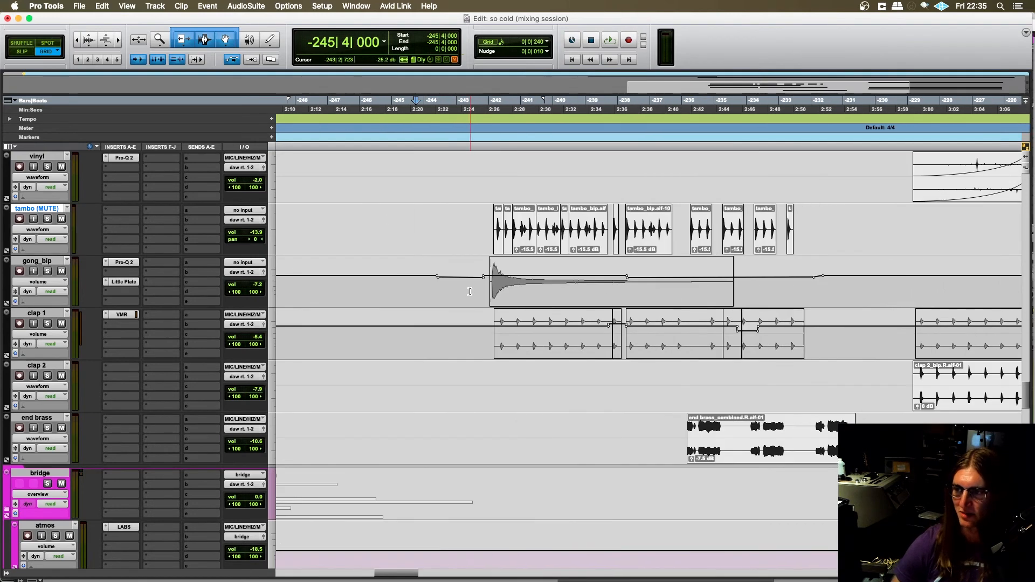
left_click(422, 215)
scroll(426, 232, "right", 3)
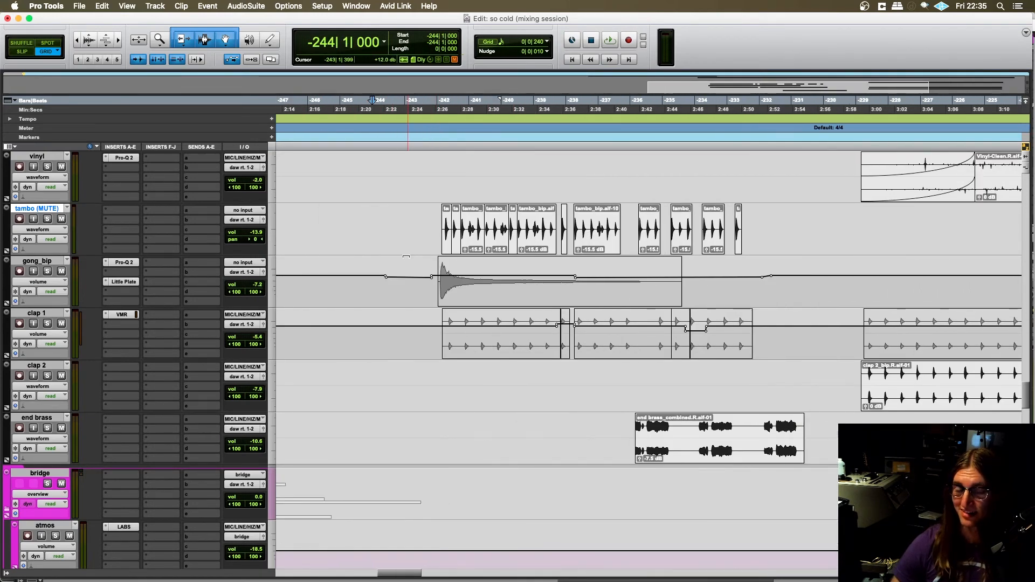
scroll(403, 259, "right", 6)
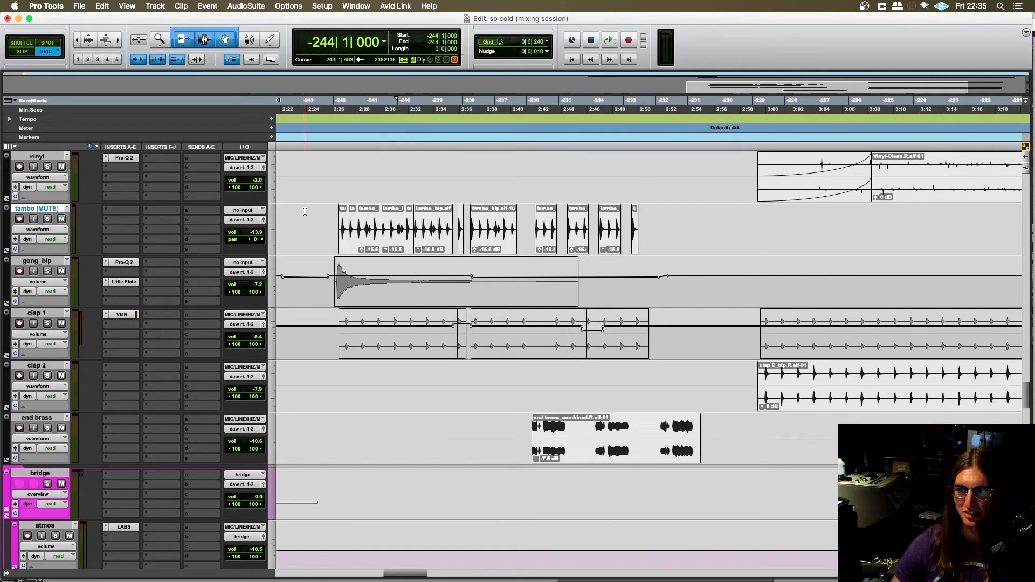
key("space")
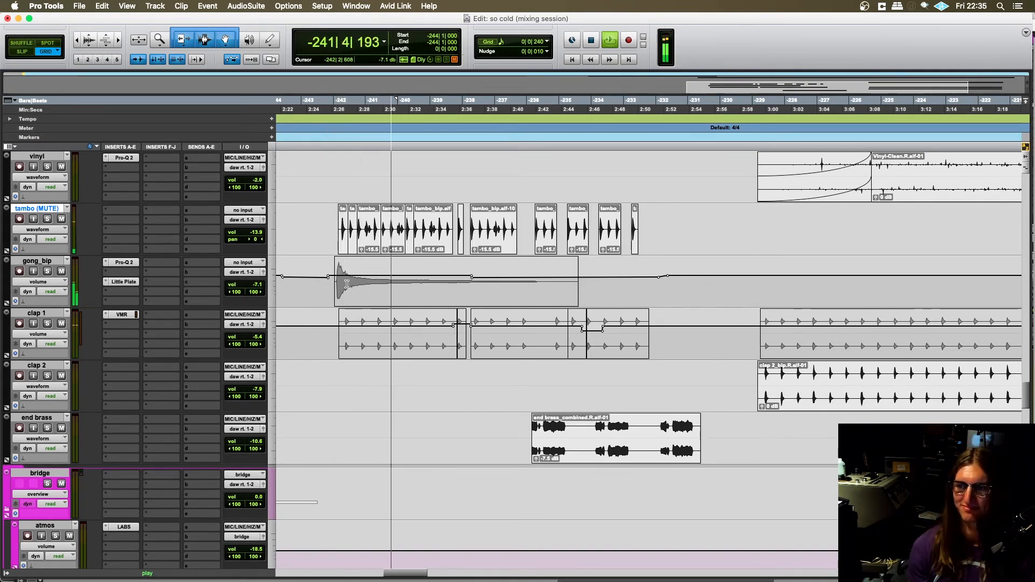
key("space")
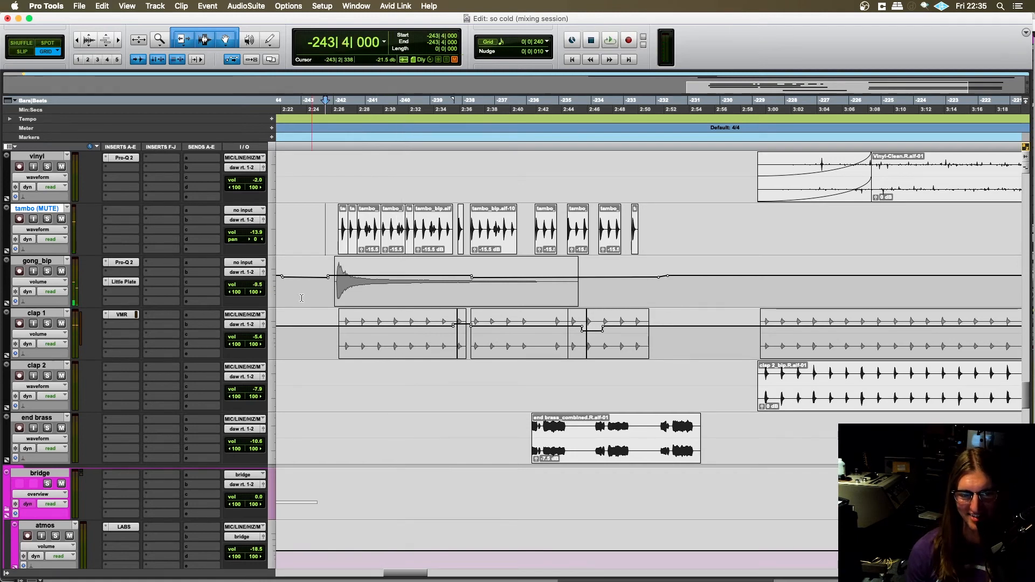
- Locate the end brass clip, placing the cursor at -237|3|480 on its track and at -239|2|000 on clap 2
scroll(350, 324, "right", 3)
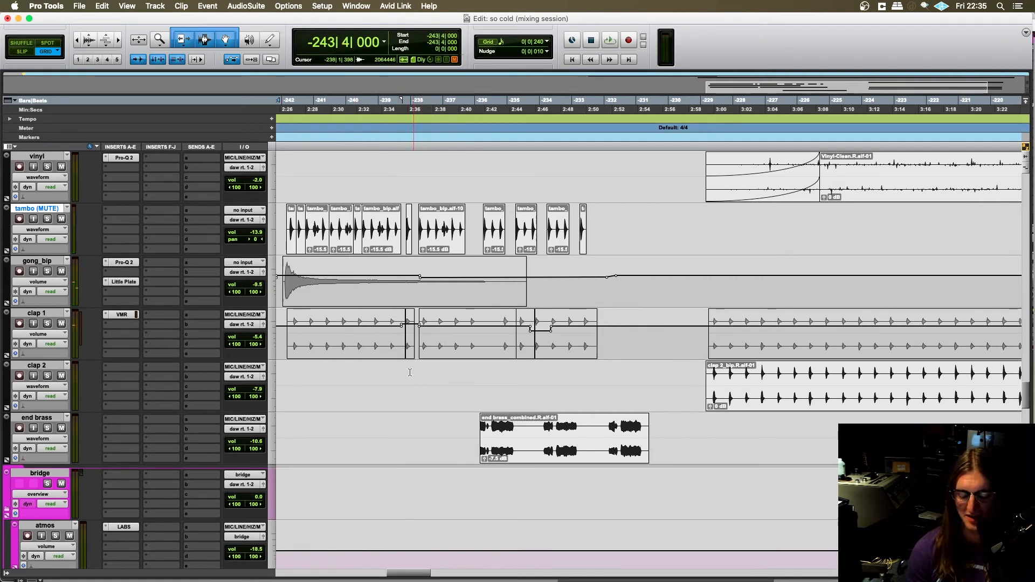
scroll(418, 377, "down", 4)
left_click(438, 425)
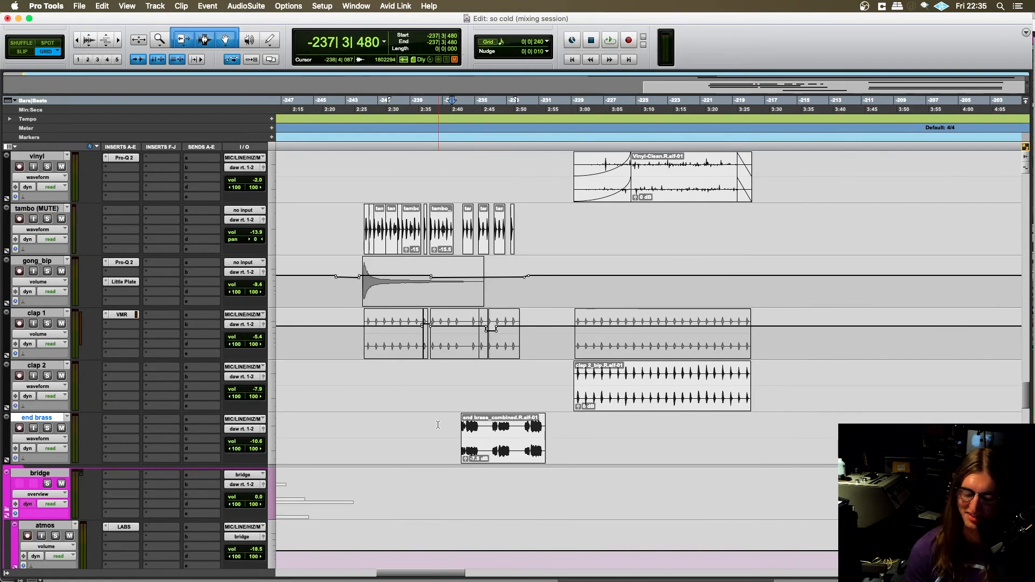
scroll(438, 425, "up", 4)
left_click(340, 383)
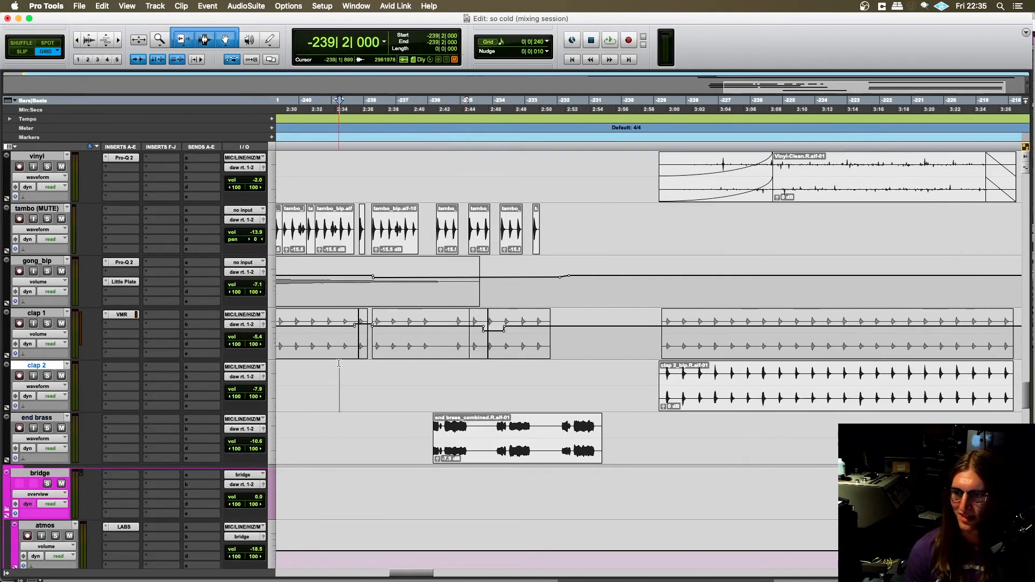
- Find the wurly track again, place the cursor at -238|1|240 on it, and examine the synth and organ parts below
scroll(372, 410, "right", 3)
scroll(387, 421, "up", 8)
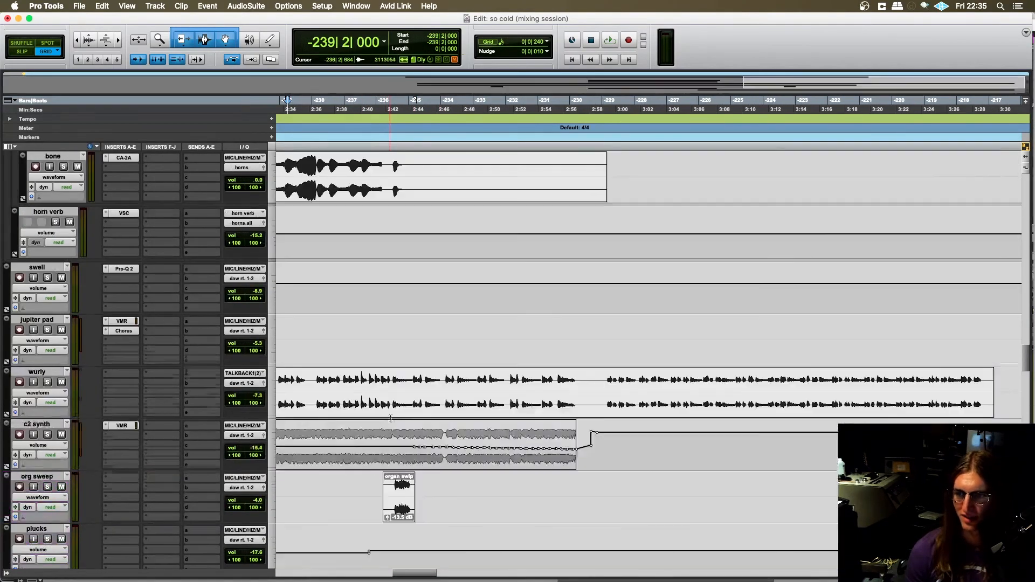
left_click(316, 382)
scroll(363, 407, "up", 5)
scroll(398, 423, "down", 6)
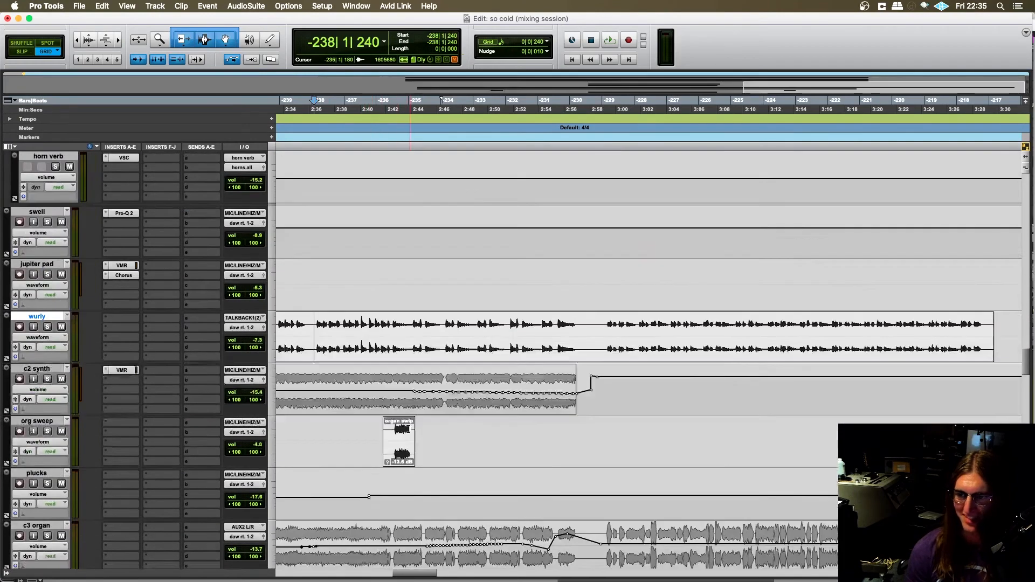
scroll(407, 425, "down", 1)
scroll(407, 425, "left", 4)
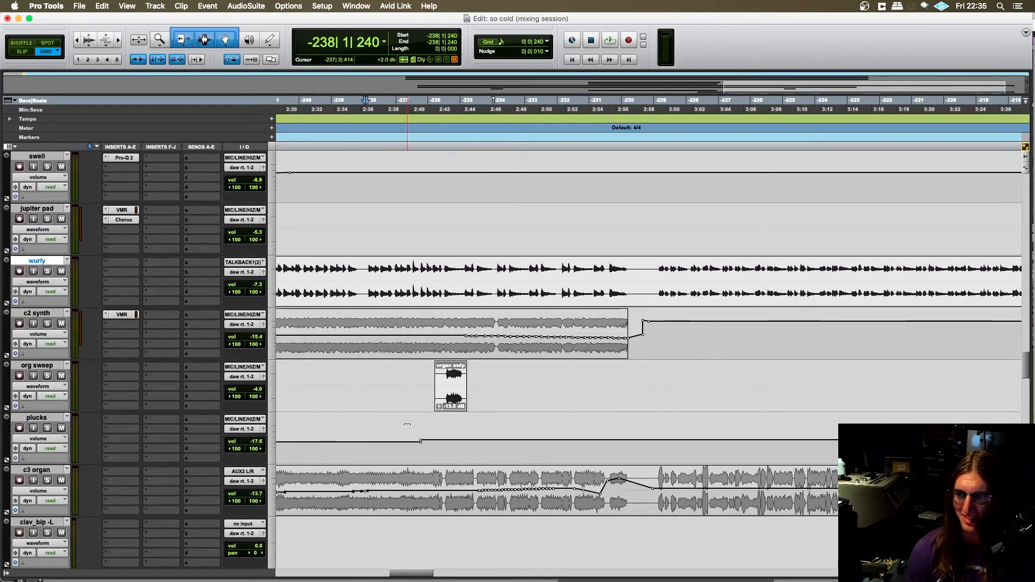
- Play wurly, c2 synth and c3 organ soloed together from -238|4|720, stop playback and clear the solos
left_click(451, 336)
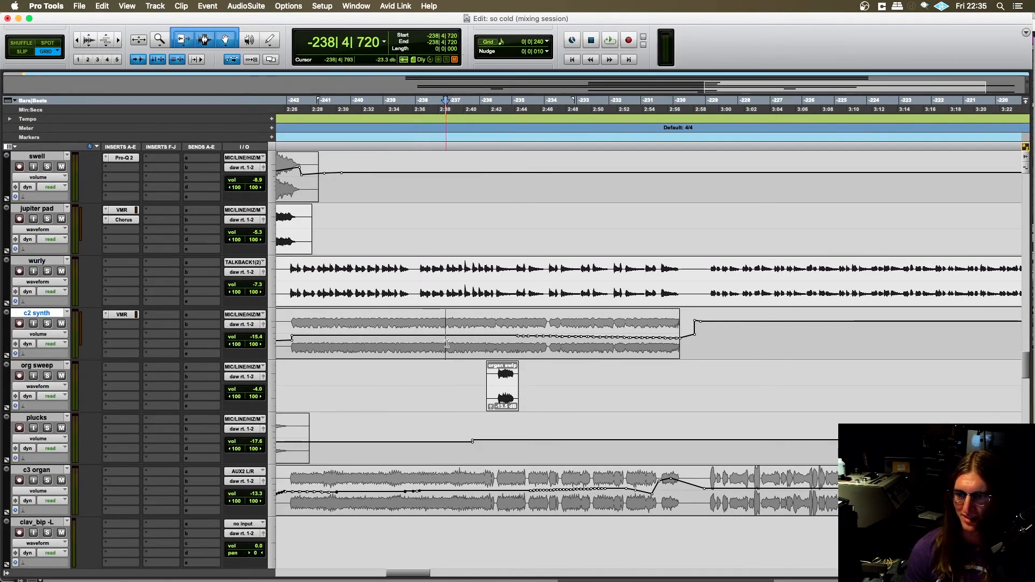
scroll(323, 345, "right", 1)
left_click(47, 324)
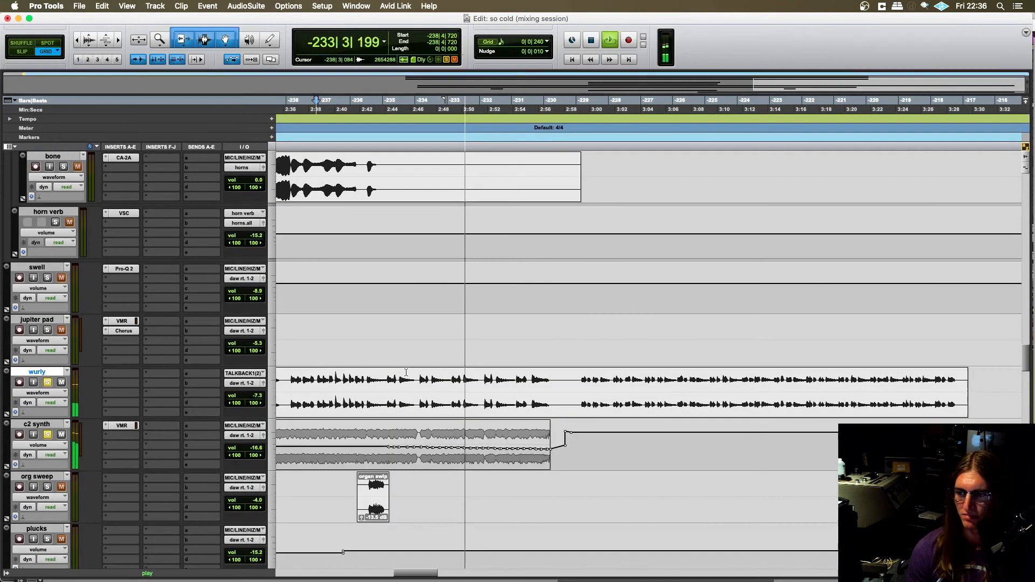
scroll(406, 371, "down", 2)
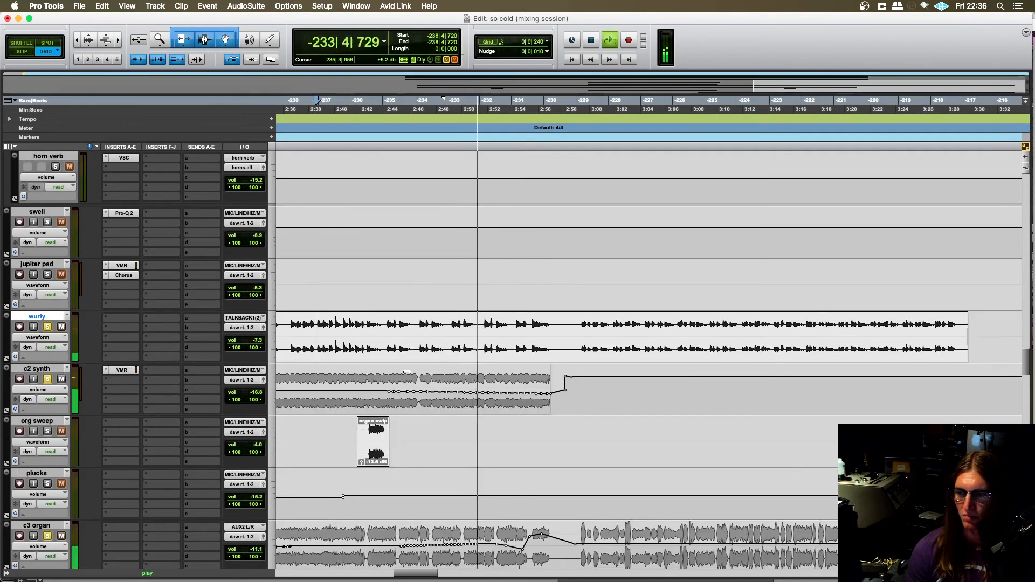
scroll(406, 372, "right", 4)
scroll(406, 372, "left", 2)
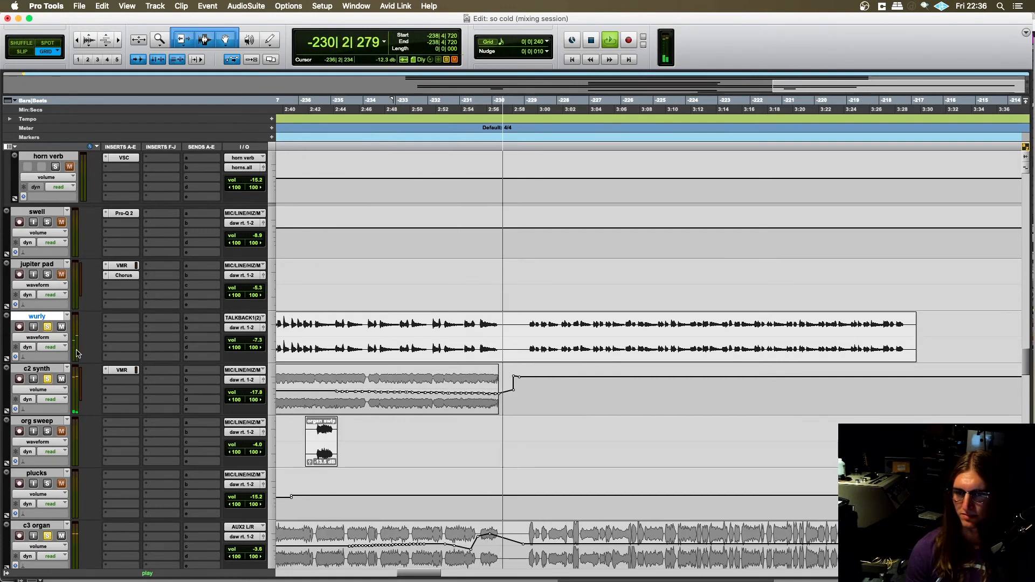
key("space")
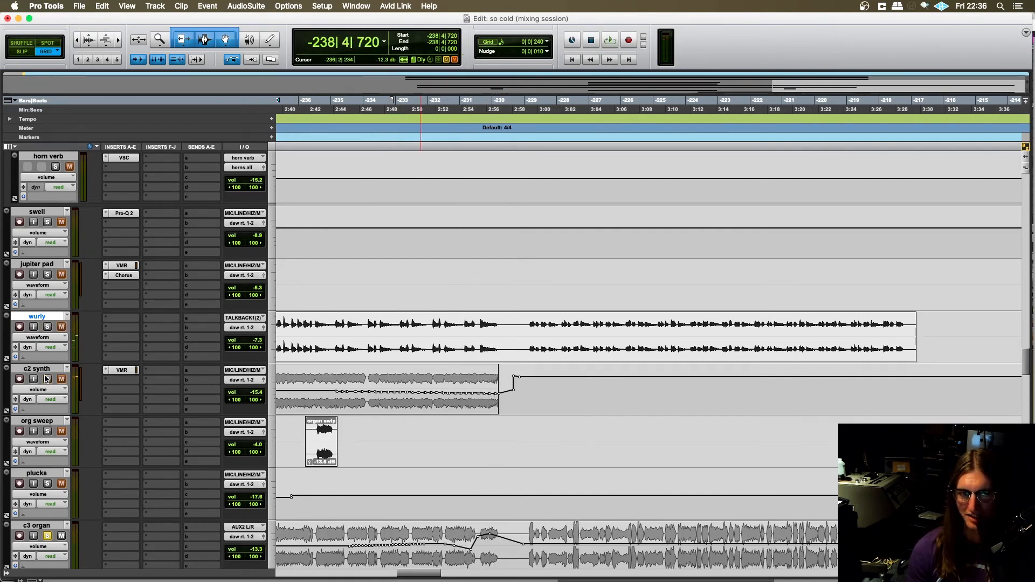
left_click(47, 536)
- Play the org sweep from -236|2|720 with its track soloed, clear the solo and stop playback
scroll(337, 449, "left", 2)
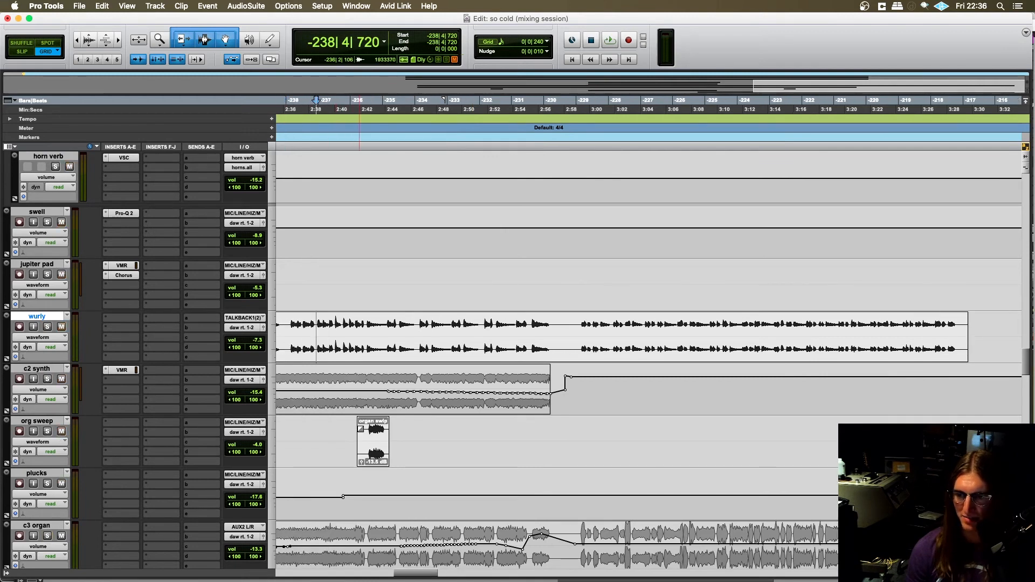
left_click(368, 429)
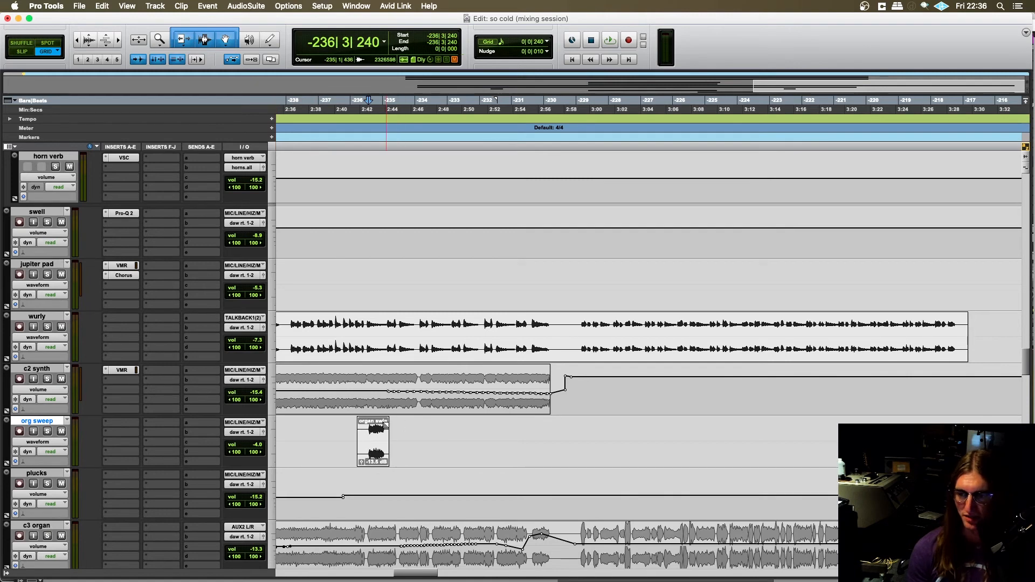
left_click(367, 429)
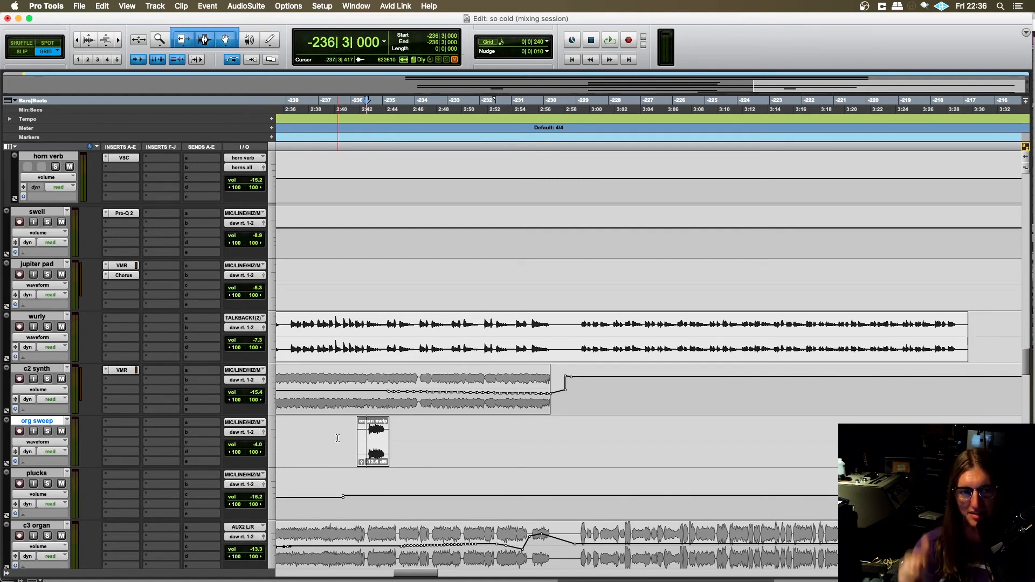
left_click(365, 401)
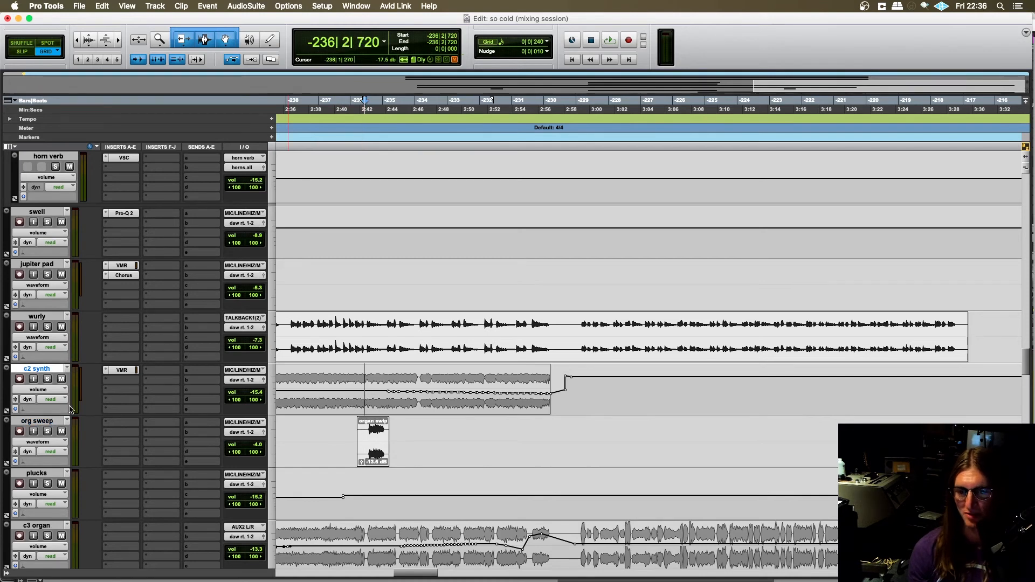
left_click(47, 432)
key("space")
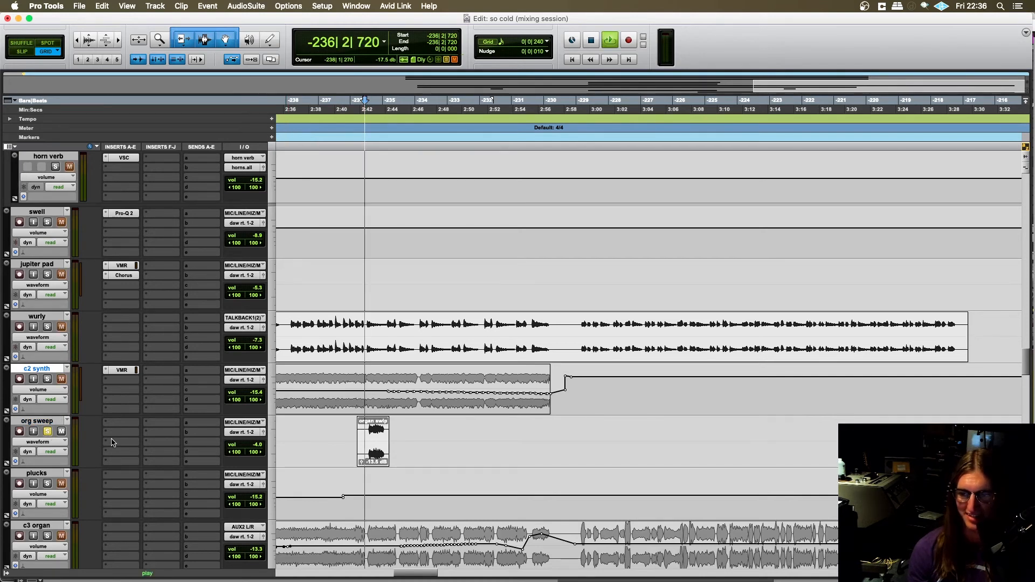
left_click(46, 431)
key("space")
- Examine the vinyl, gong, clap, end brass and bridge tracks around the section following the bridge
scroll(346, 413, "down", 3)
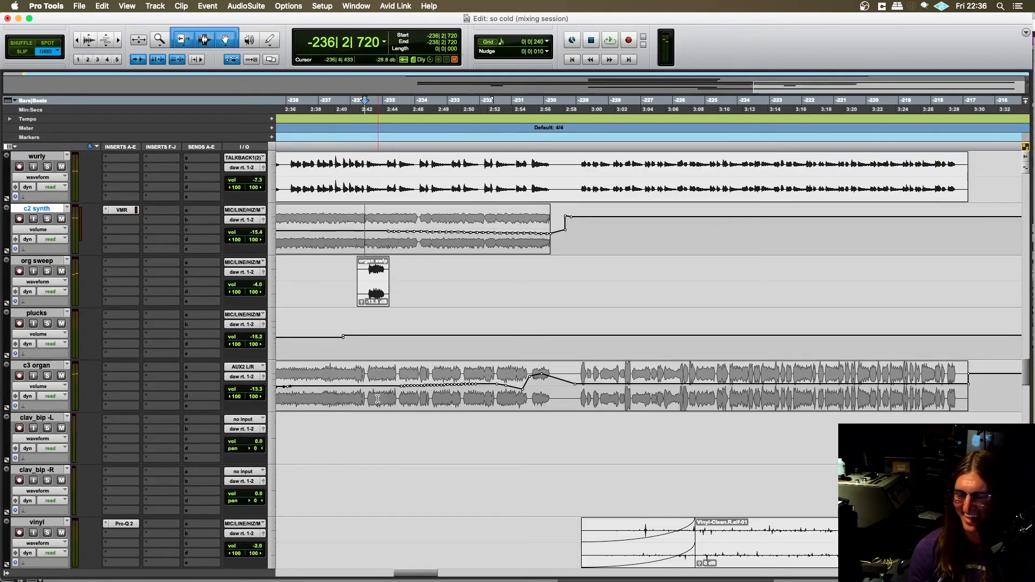
scroll(377, 399, "down", 5)
scroll(380, 402, "right", 5)
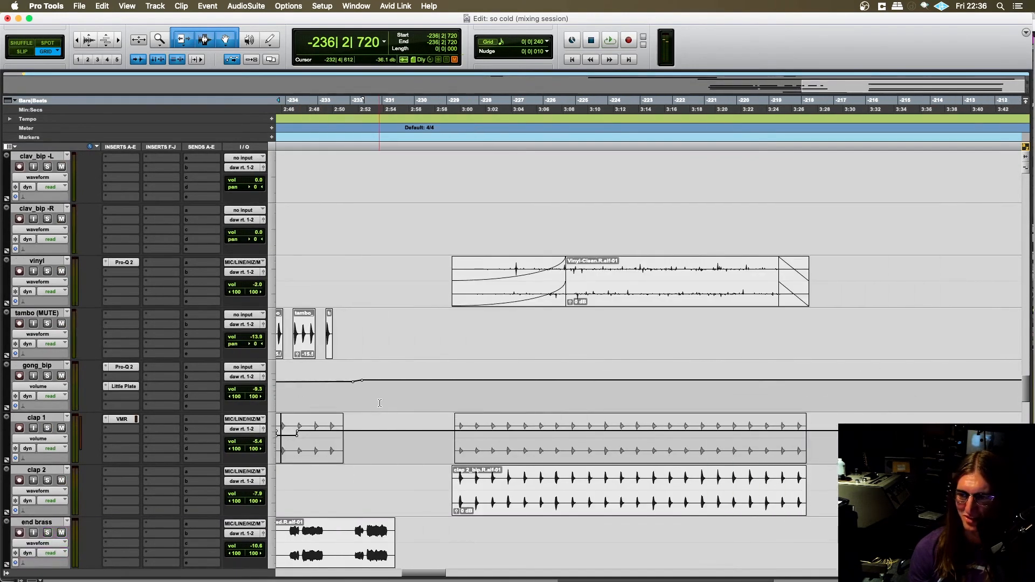
scroll(399, 401, "right", 2)
scroll(420, 399, "left", 5)
scroll(431, 396, "down", 15)
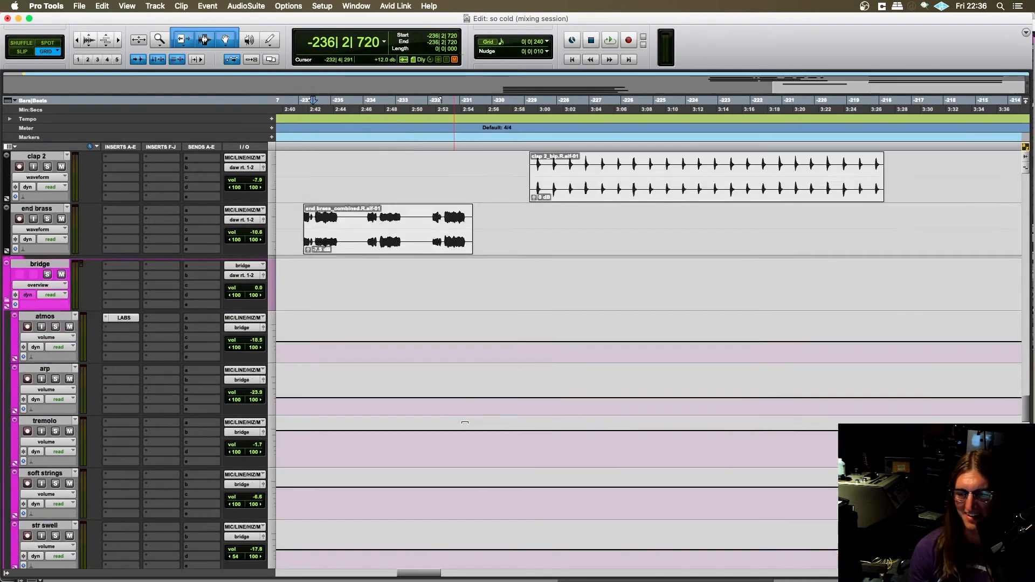
scroll(475, 391, "up", 3)
scroll(477, 390, "left", 2)
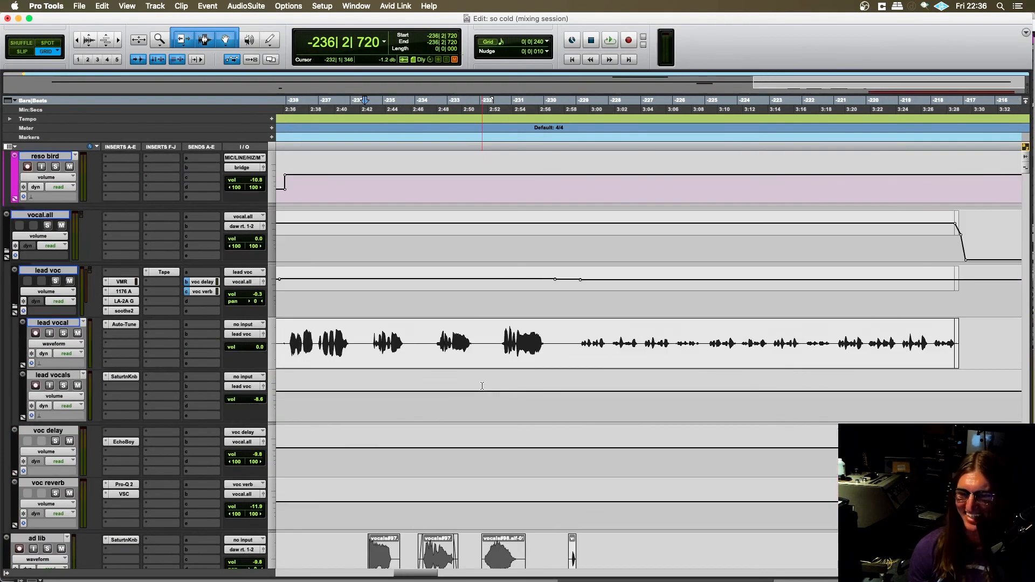
- Examine the vocal, gang vocal, big bend, horn band, shaker, cowbell and congas clips in the final section
scroll(480, 389, "down", 5)
scroll(480, 389, "right", 3)
scroll(483, 389, "left", 1)
scroll(483, 388, "down", 8)
scroll(483, 388, "right", 5)
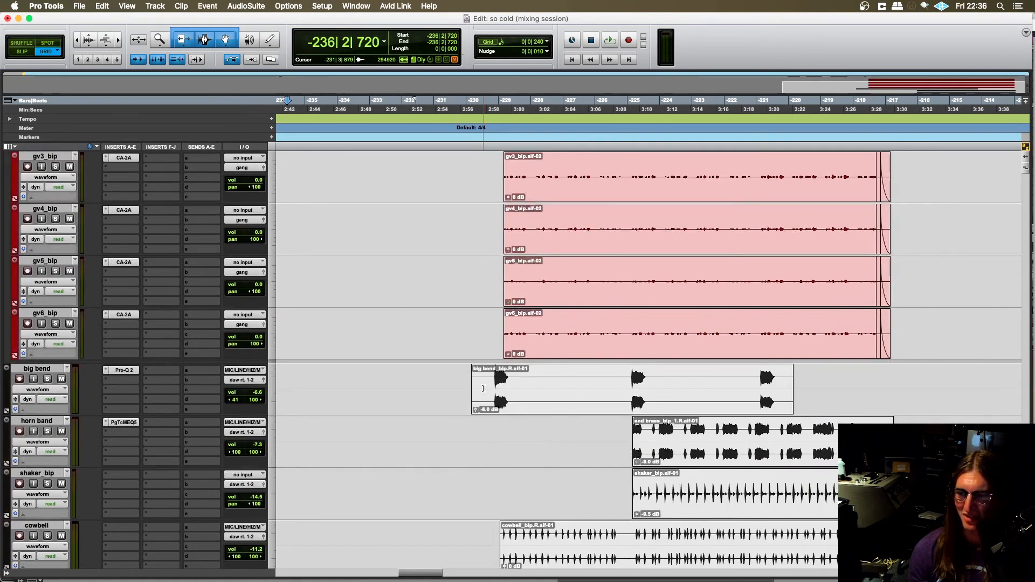
scroll(484, 388, "left", 1)
scroll(484, 388, "down", 3)
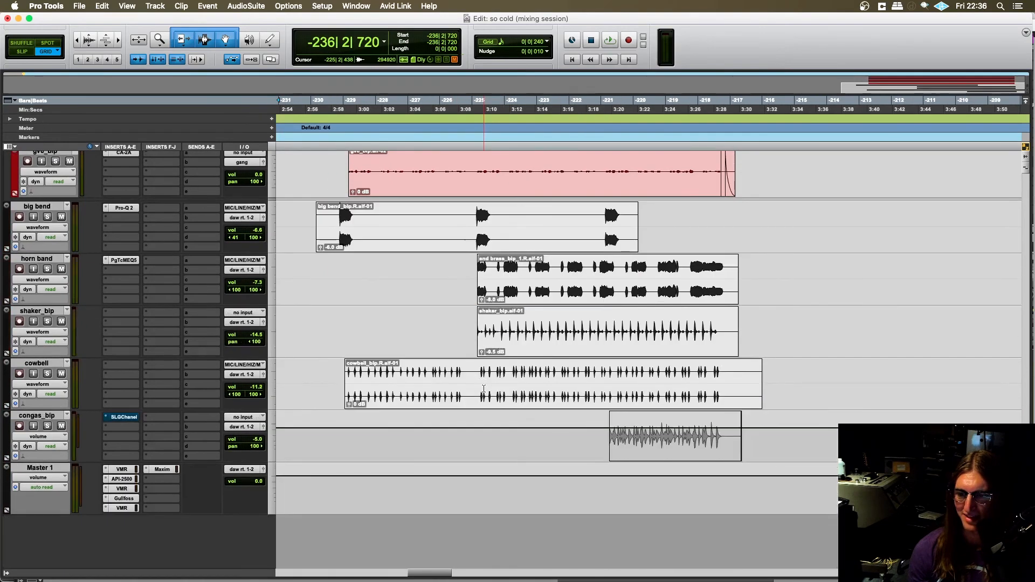
scroll(477, 390, "left", 1)
scroll(476, 390, "right", 1)
scroll(477, 389, "up", 2)
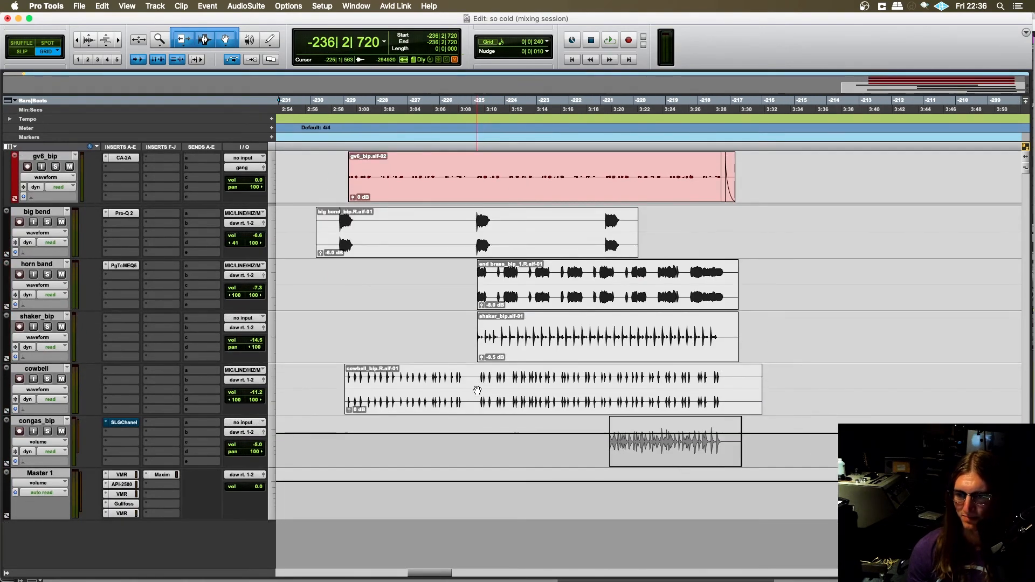
- Find the drums.all track, solo it, play it from -230|4|240 and stop playback
scroll(461, 374, "up", 1)
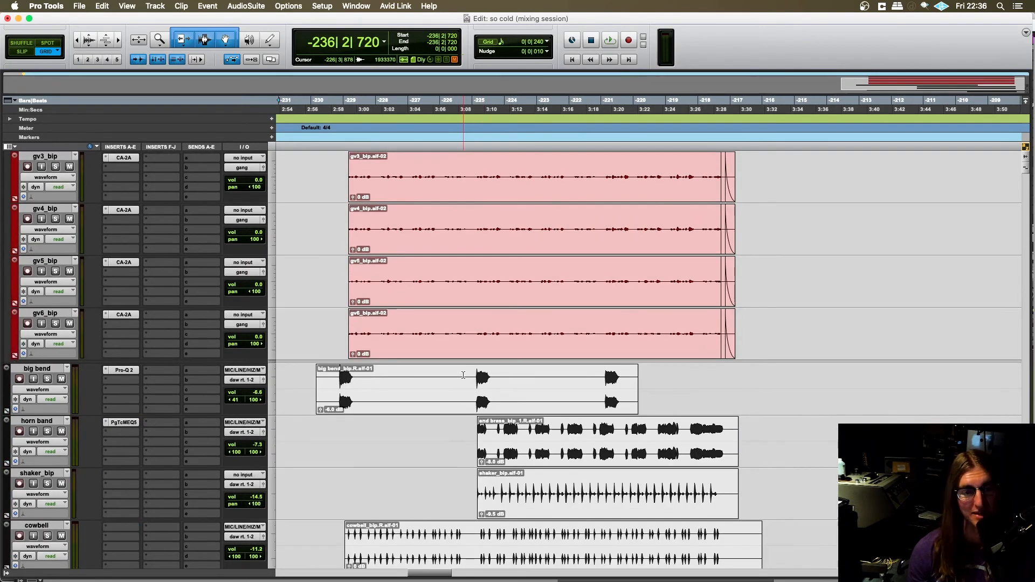
scroll(469, 371, "up", 4)
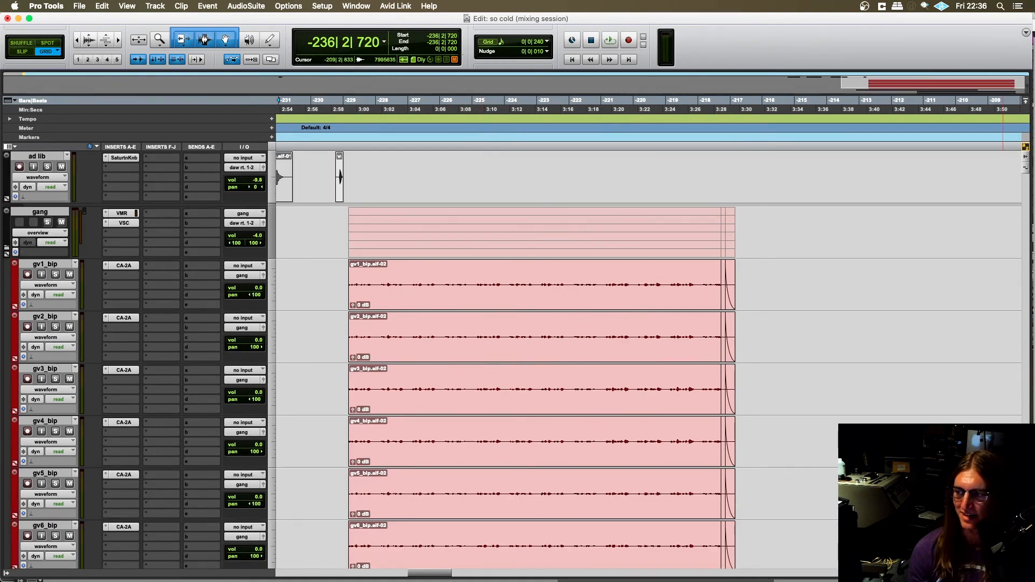
scroll(1019, 174, "up", 10)
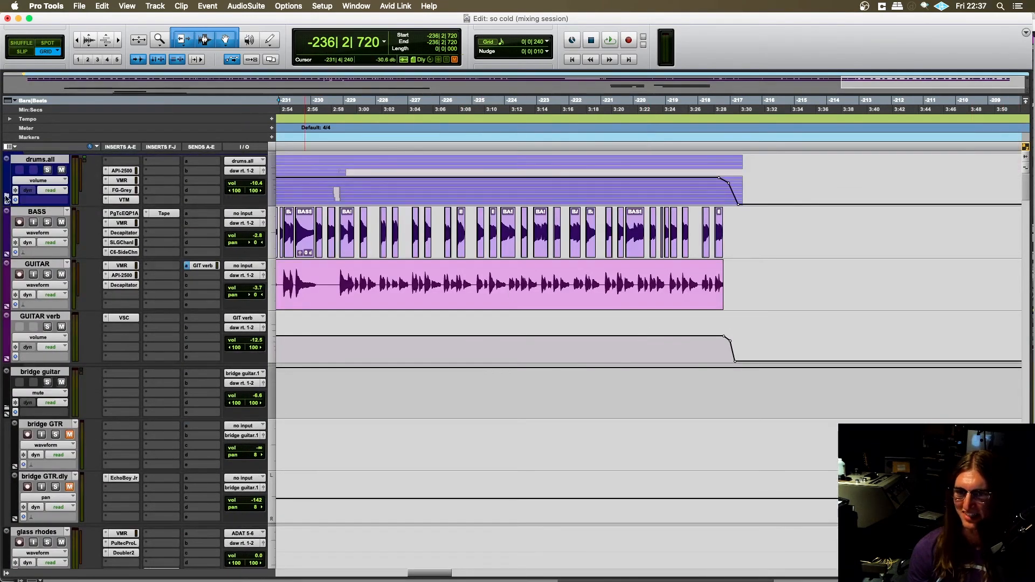
left_click(48, 170)
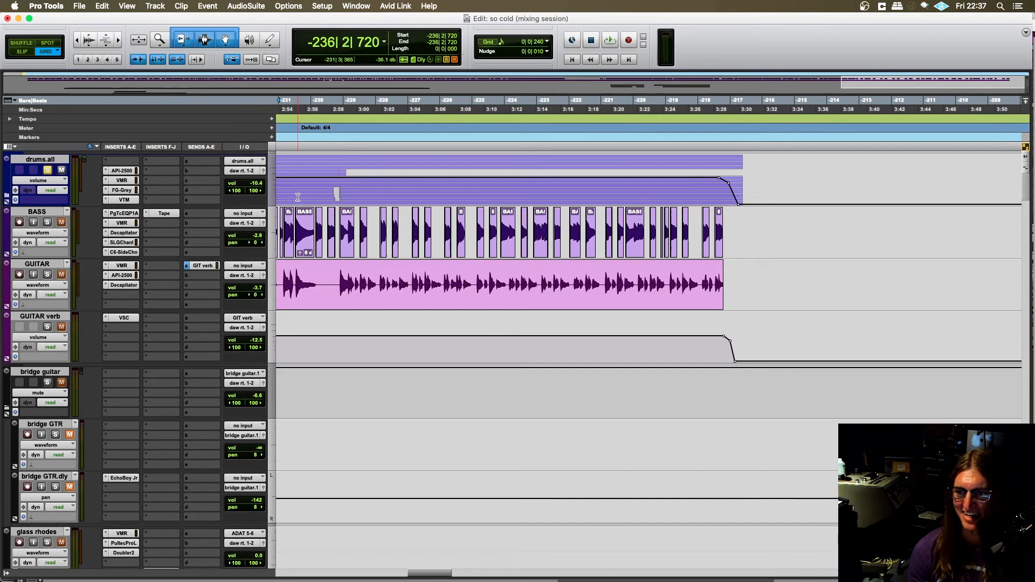
left_click(338, 190)
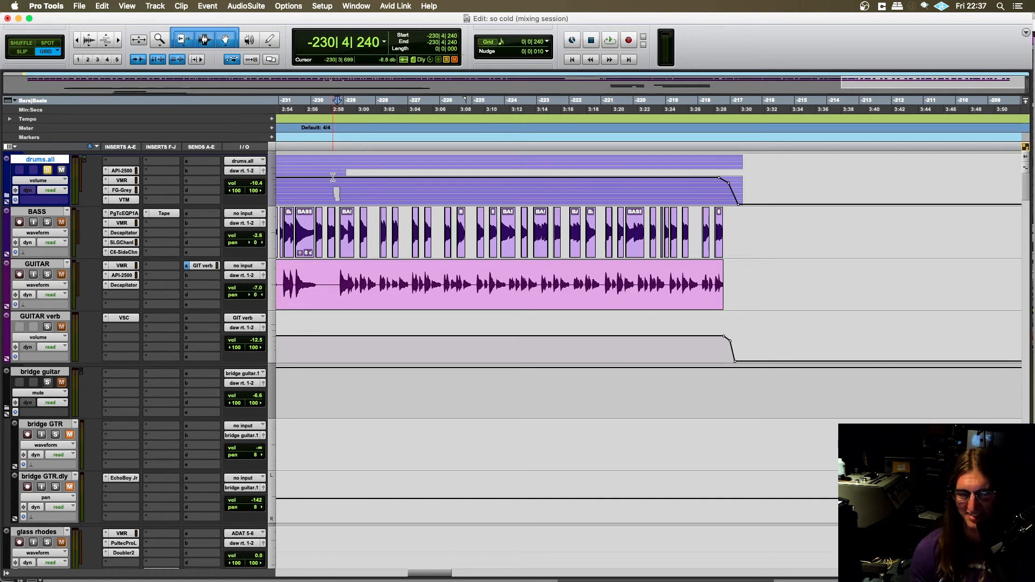
key("space")
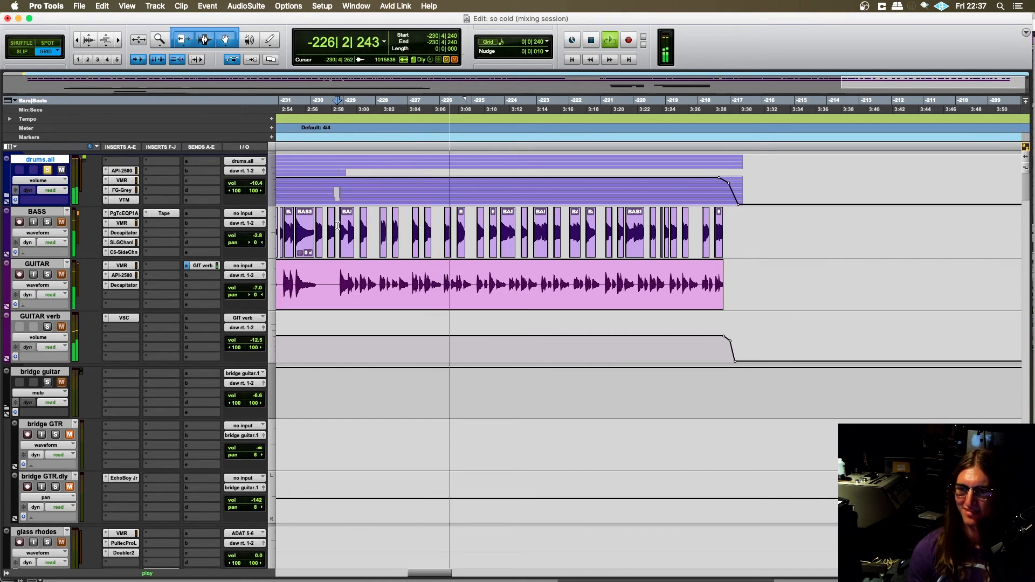
key("space")
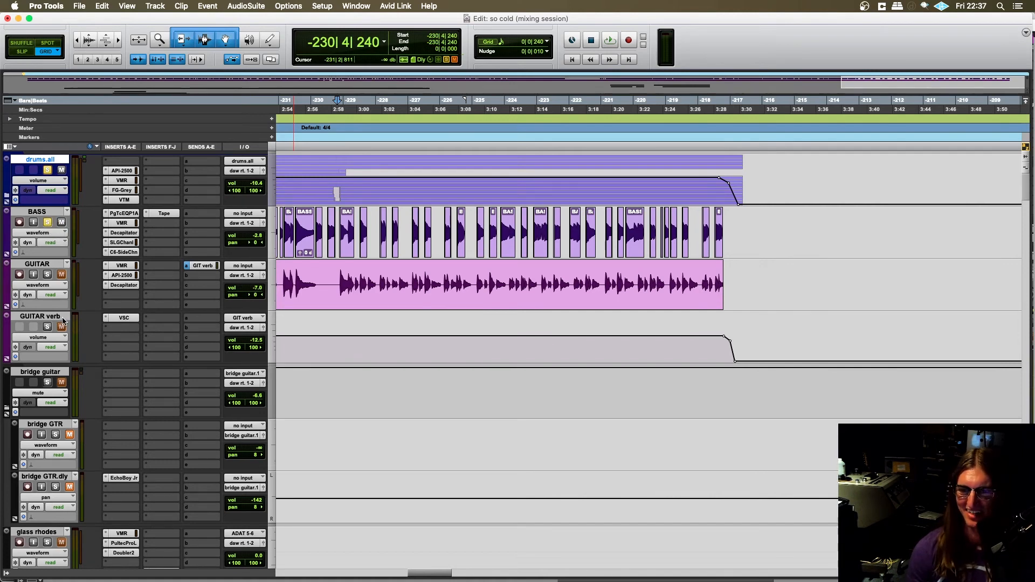
- Play drums, bass, guitar and guitar verb soloed from -230|4|480, add the wurly to the solos and stop playback
left_click(332, 280)
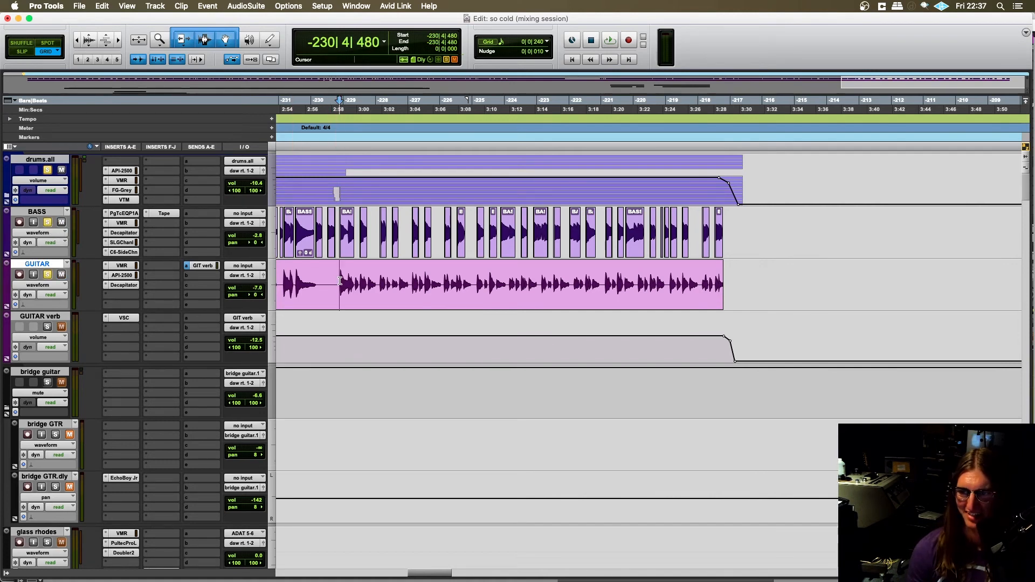
key("space")
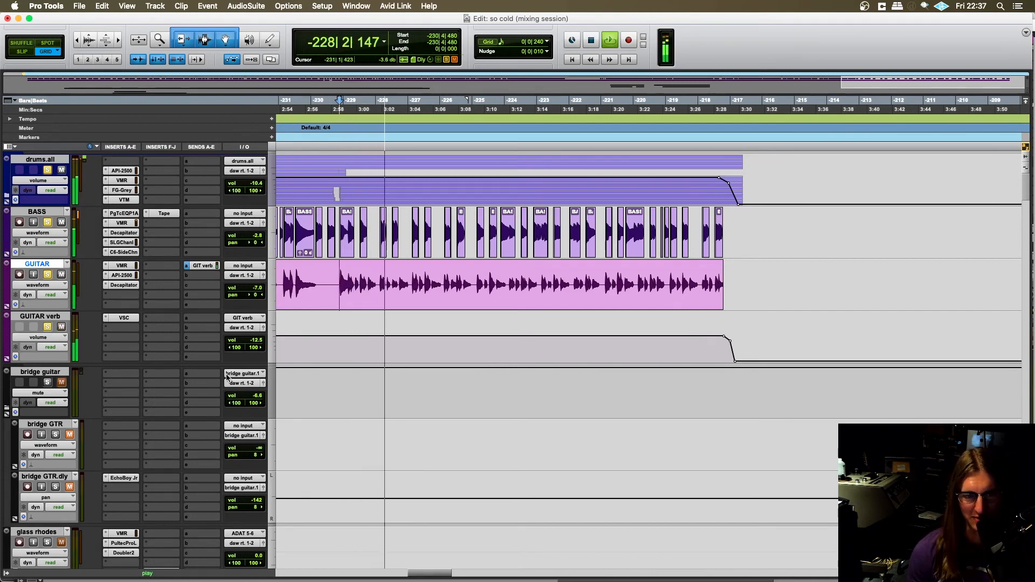
scroll(593, 432, "down", 5)
scroll(530, 426, "down", 15)
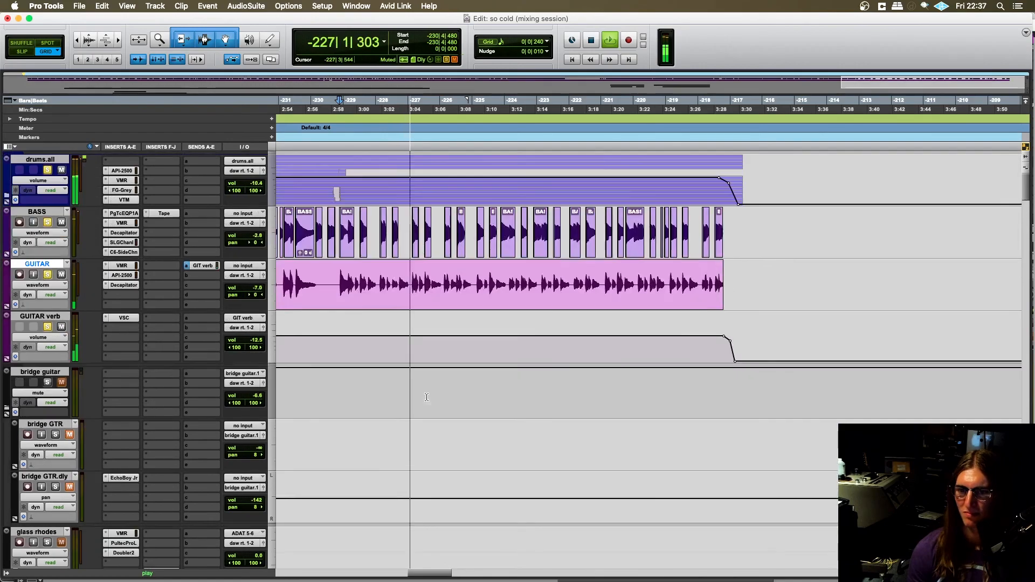
scroll(424, 397, "down", 15)
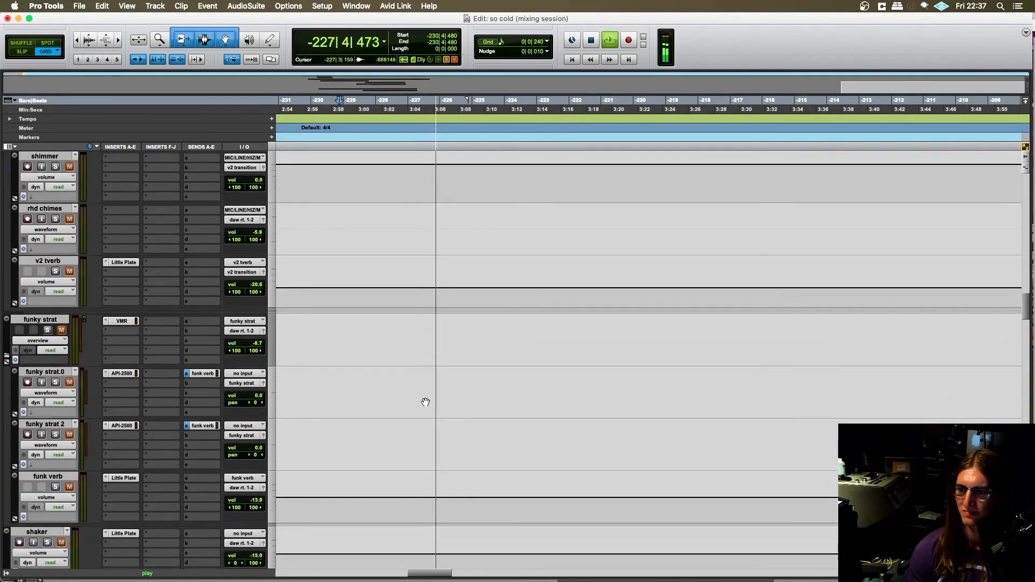
scroll(443, 401, "down", 5)
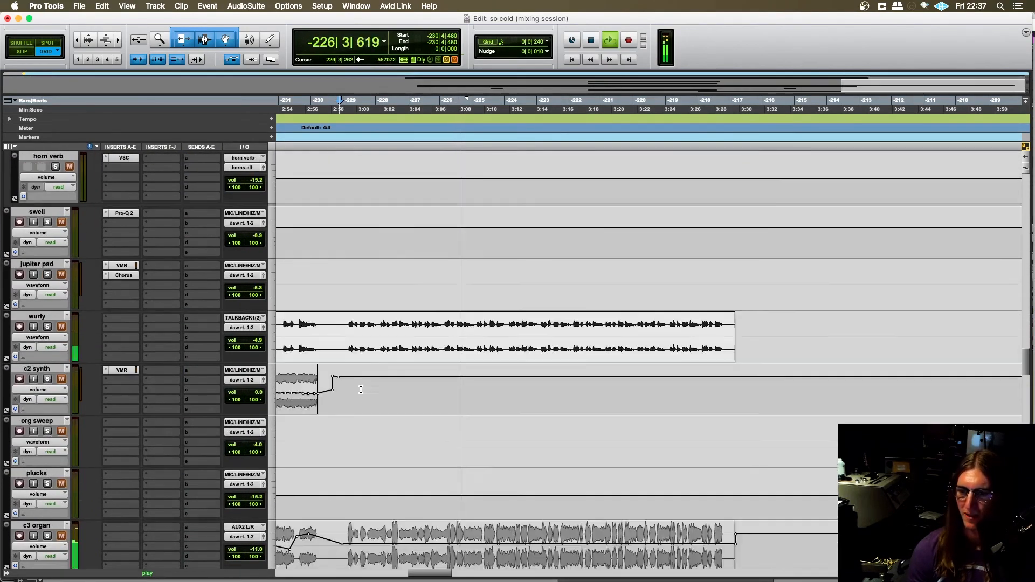
left_click(48, 271)
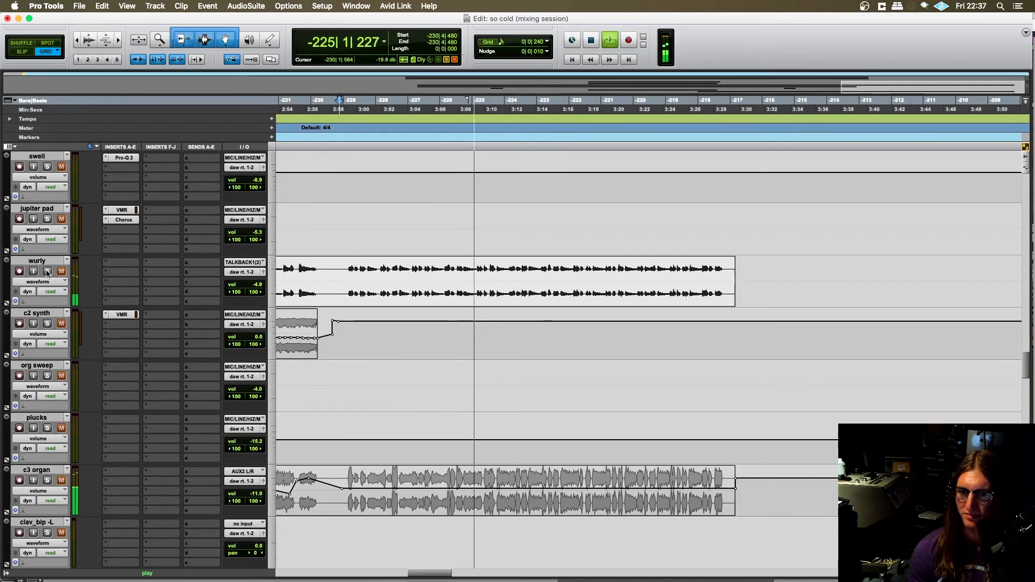
key("space")
- Play the section from -229|1|480 with the wurly soloed, solo the c3 organ as well and stop playback
left_click(346, 271)
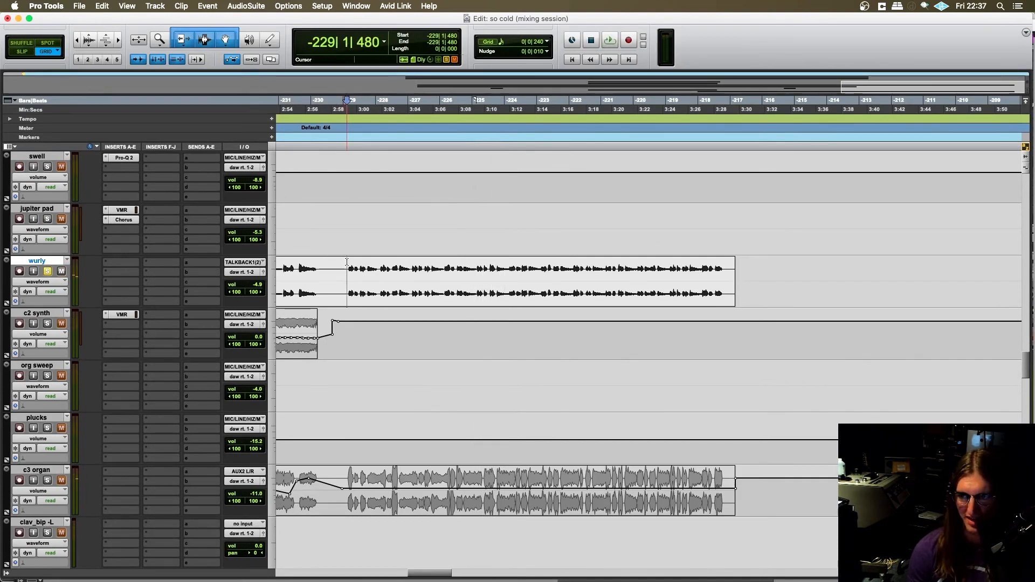
key("space")
scroll(394, 390, "down", 6)
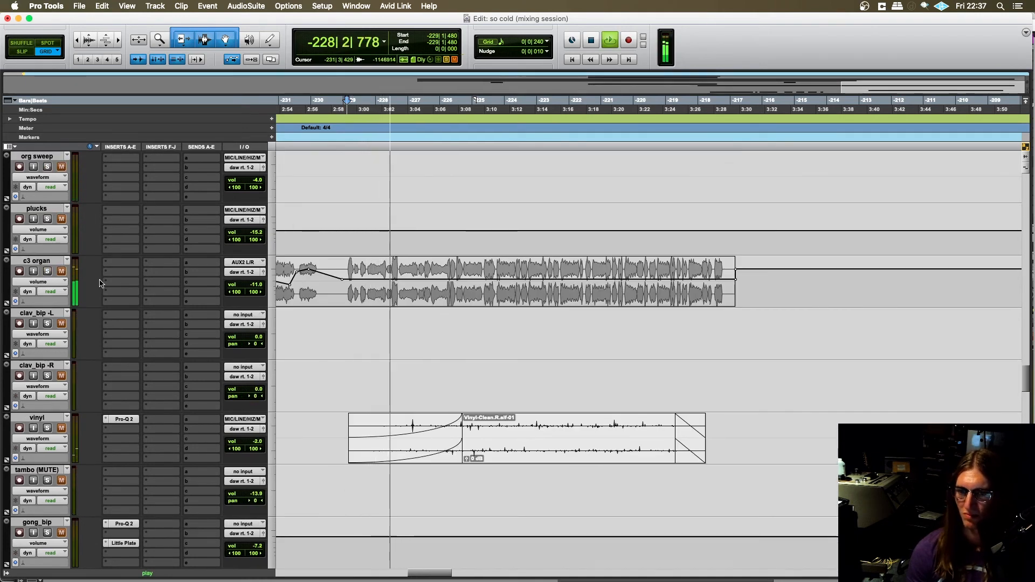
left_click(47, 271)
key("space")
- Play the section from -229|1|240 with the c3 organ soloed and follow its clip up close
scroll(308, 311, "up", 1)
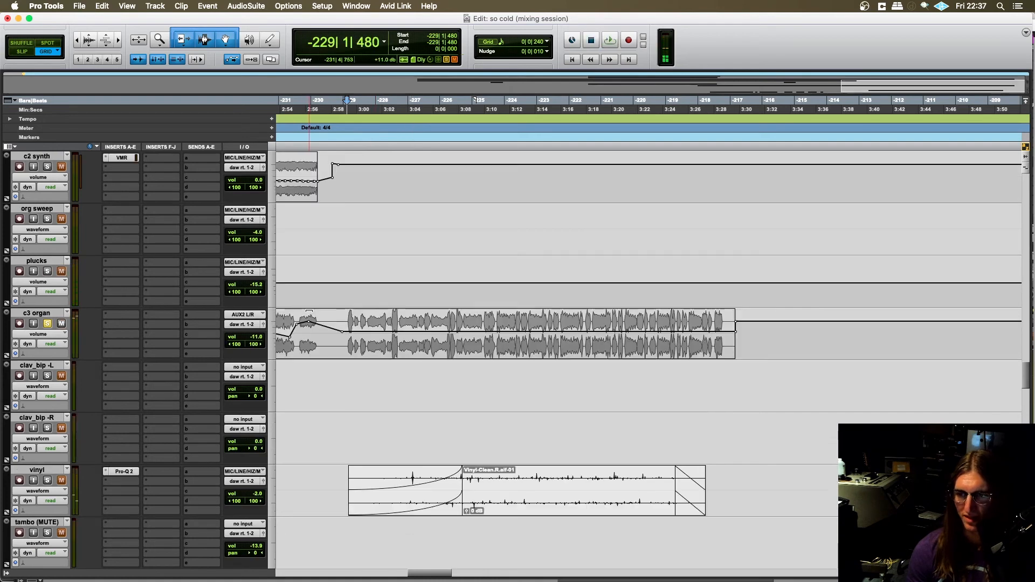
left_click(345, 336)
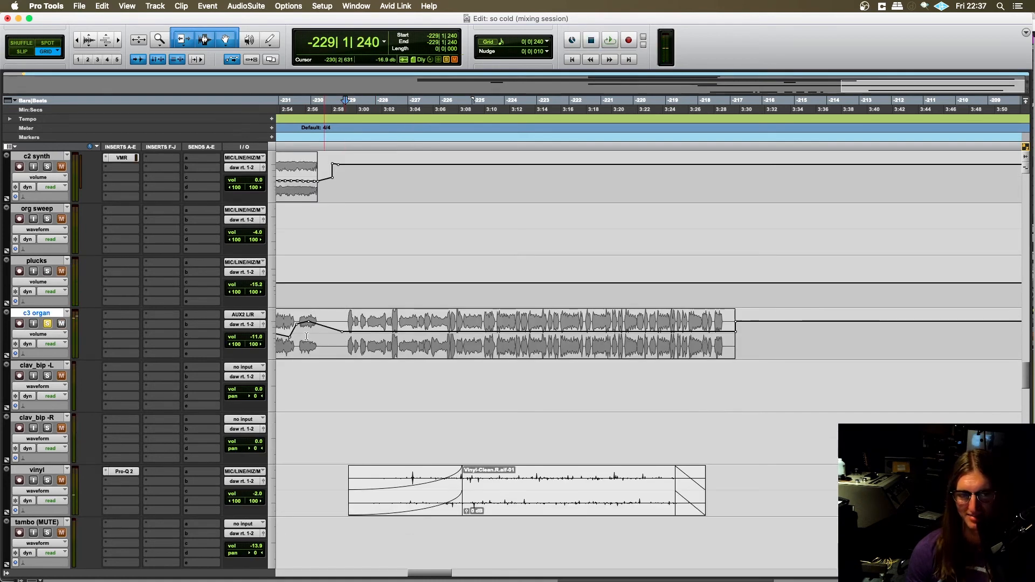
key("t")
key("space")
scroll(426, 372, "right", 5)
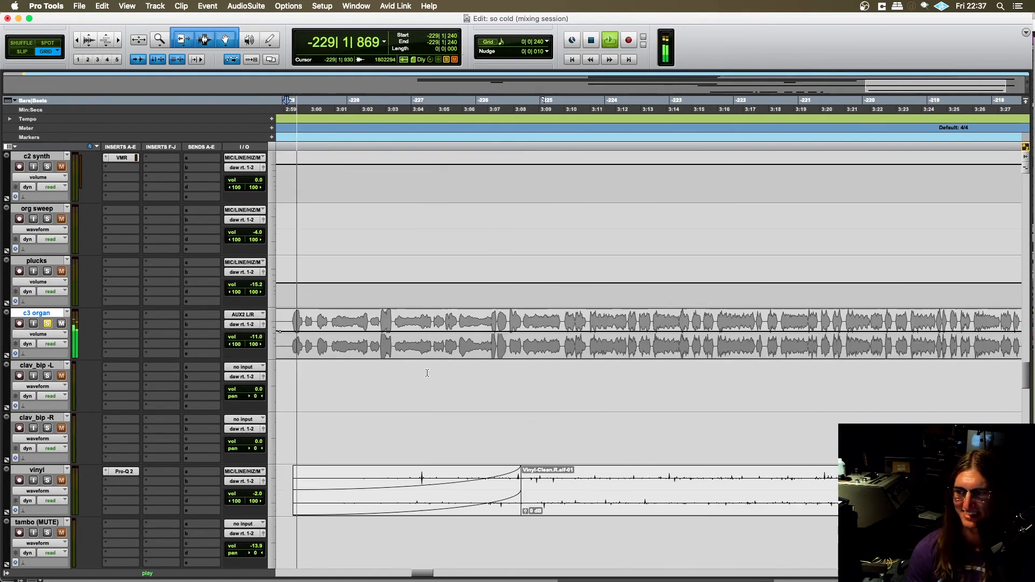
scroll(391, 400, "left", 2)
scroll(377, 399, "right", 2)
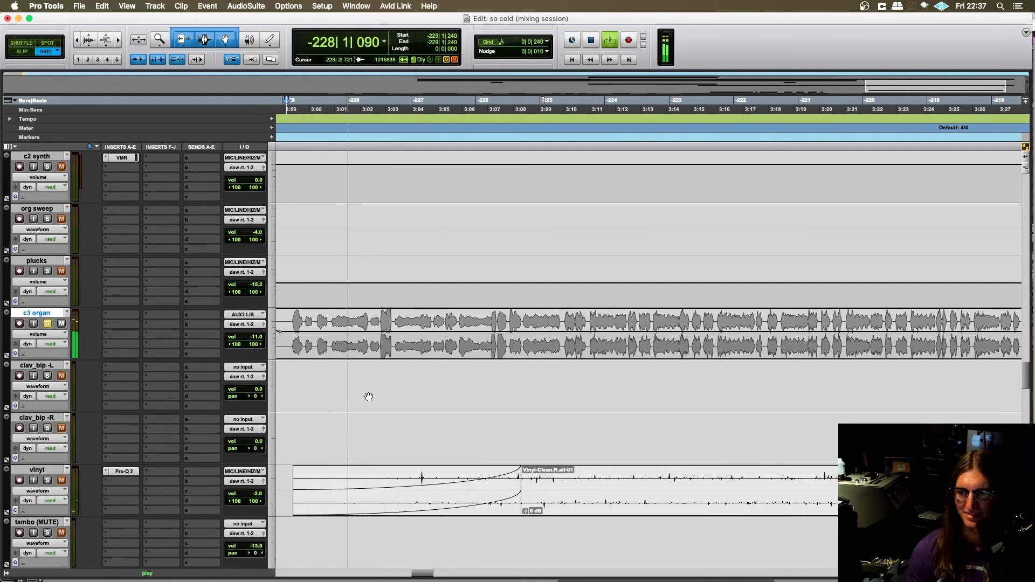
scroll(366, 395, "left", 1)
scroll(365, 395, "down", 2)
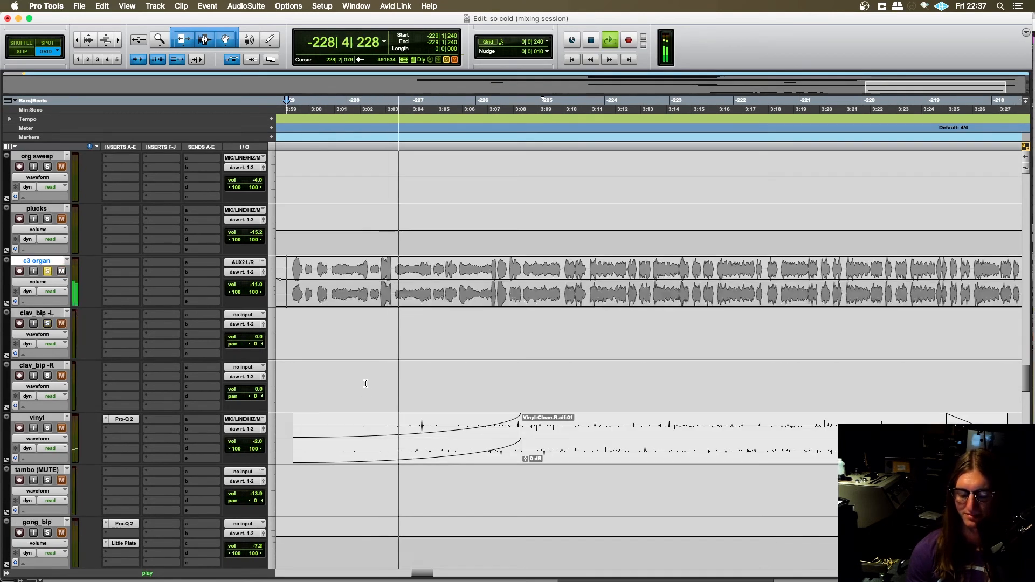
- Find the two clap tracks during playback, solo clap 1 and clap 2, and stop playback
key("r")
scroll(372, 395, "down", 8)
scroll(386, 396, "right", 2)
scroll(399, 399, "down", 1)
scroll(414, 402, "right", 2)
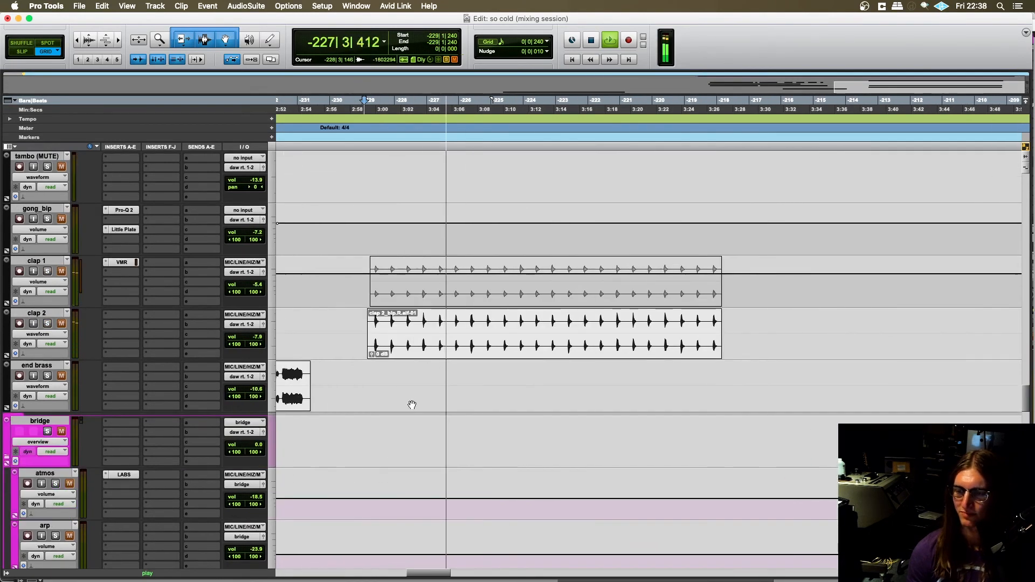
scroll(413, 403, "left", 3)
scroll(409, 403, "up", 3)
scroll(390, 404, "right", 2)
scroll(389, 404, "down", 2)
key("space")
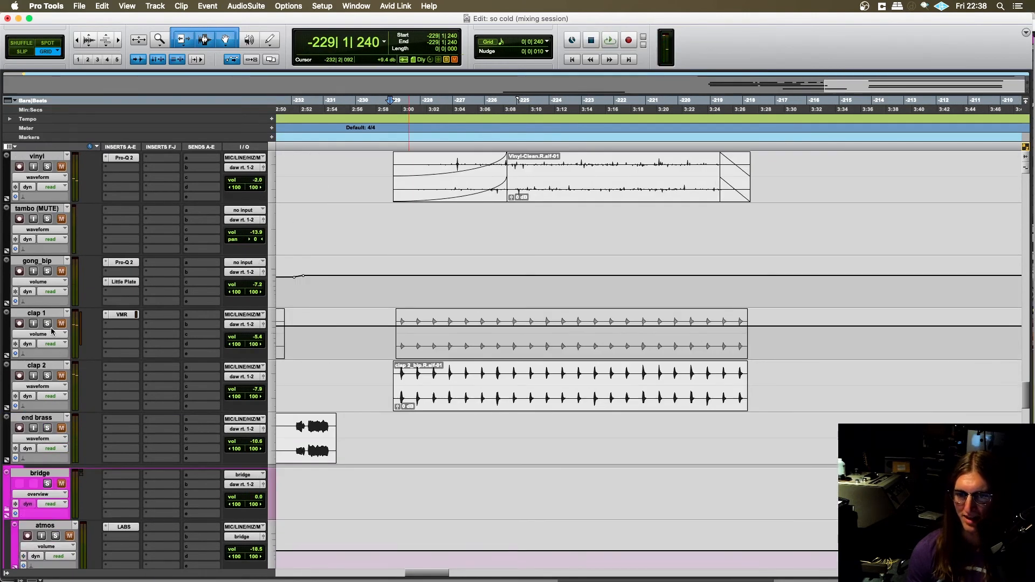
- Find the earlier clap 1 clips, play them from -242|1|480 and stop playback
left_click(391, 327)
scroll(383, 345, "right", 2)
scroll(367, 371, "left", 8)
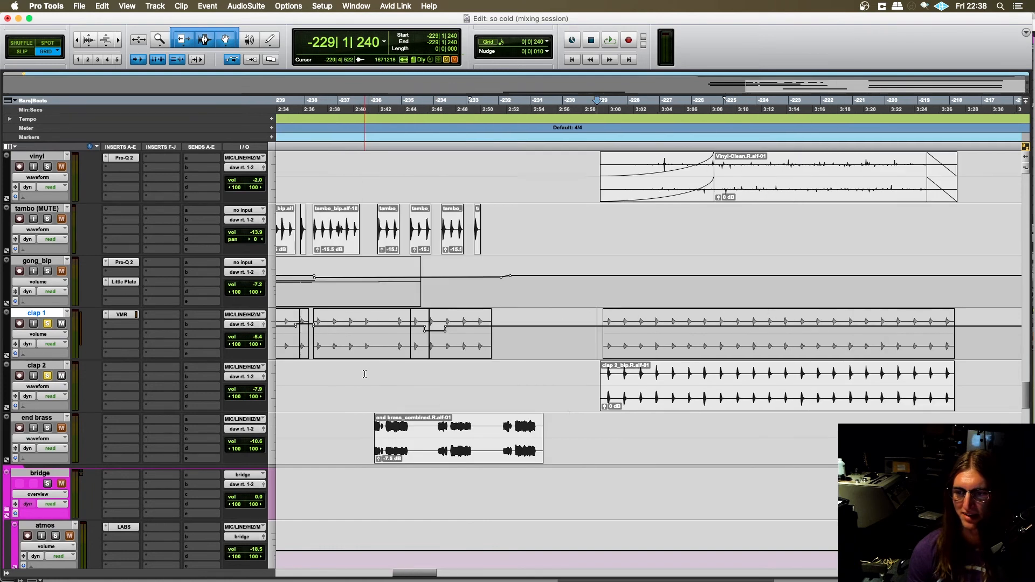
left_click(336, 328)
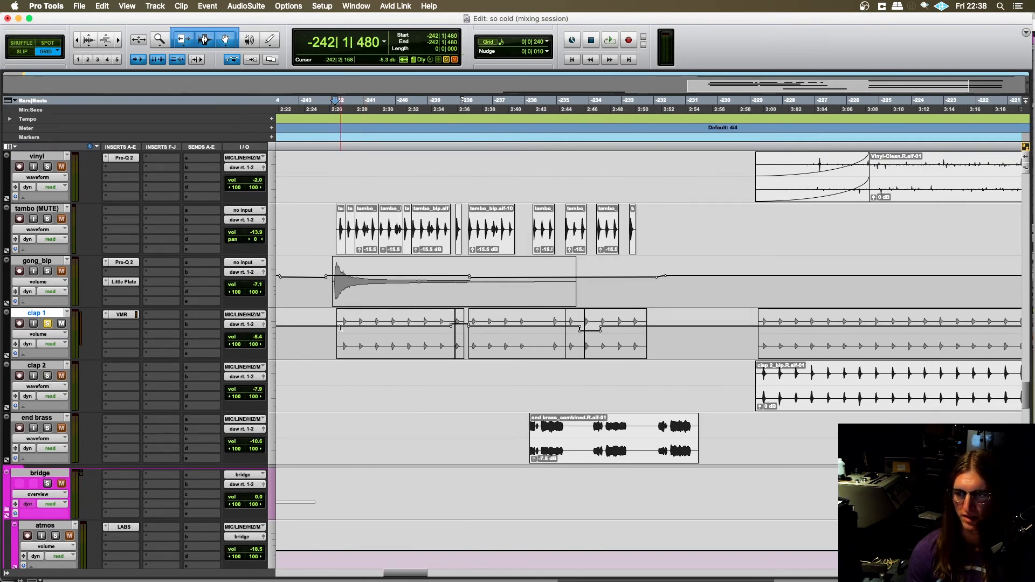
key("space")
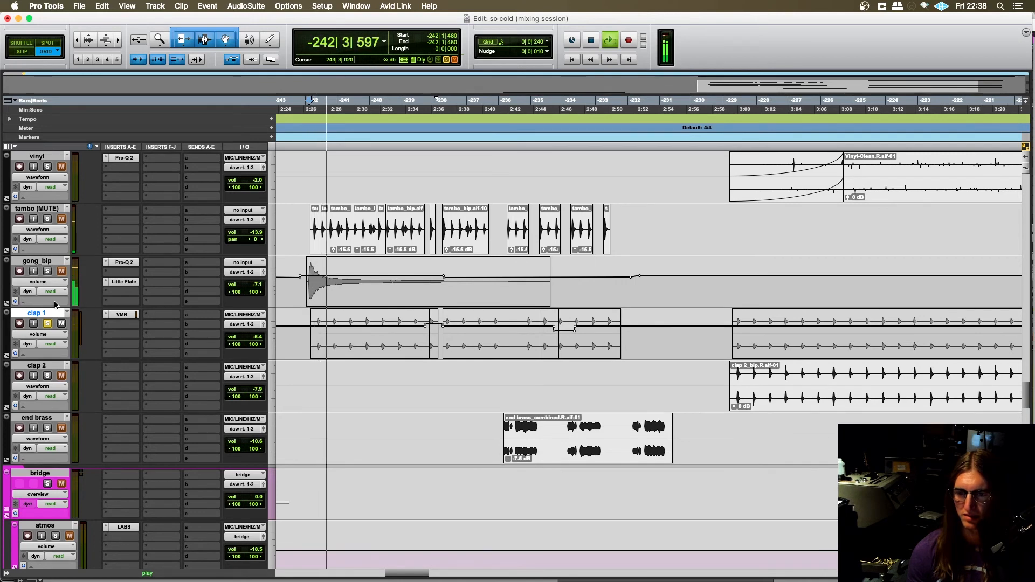
key("space")
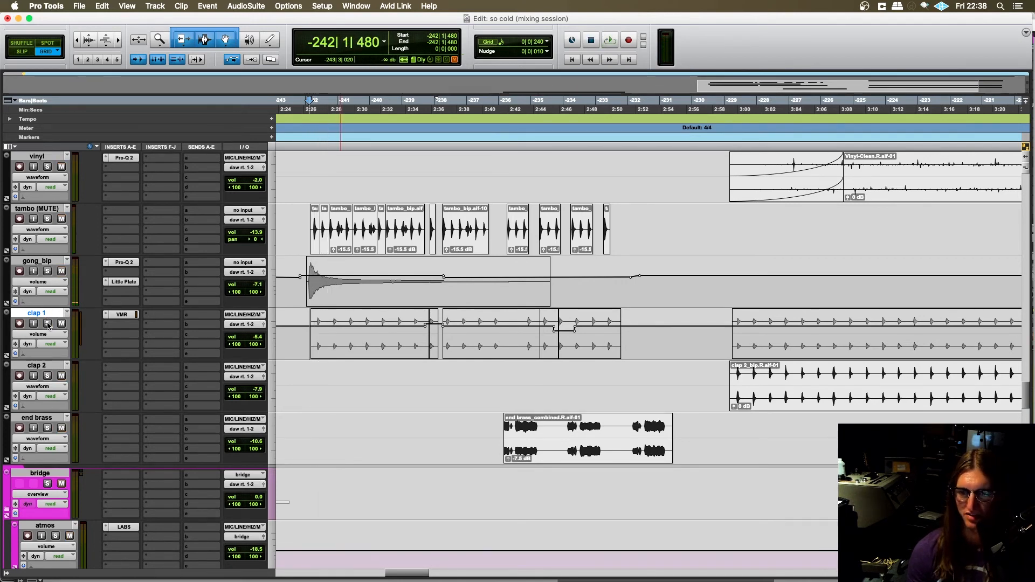
- Solo clap 1, play its earlier clips from -242|2|000 and stop playback
left_click(47, 323)
left_click(314, 340)
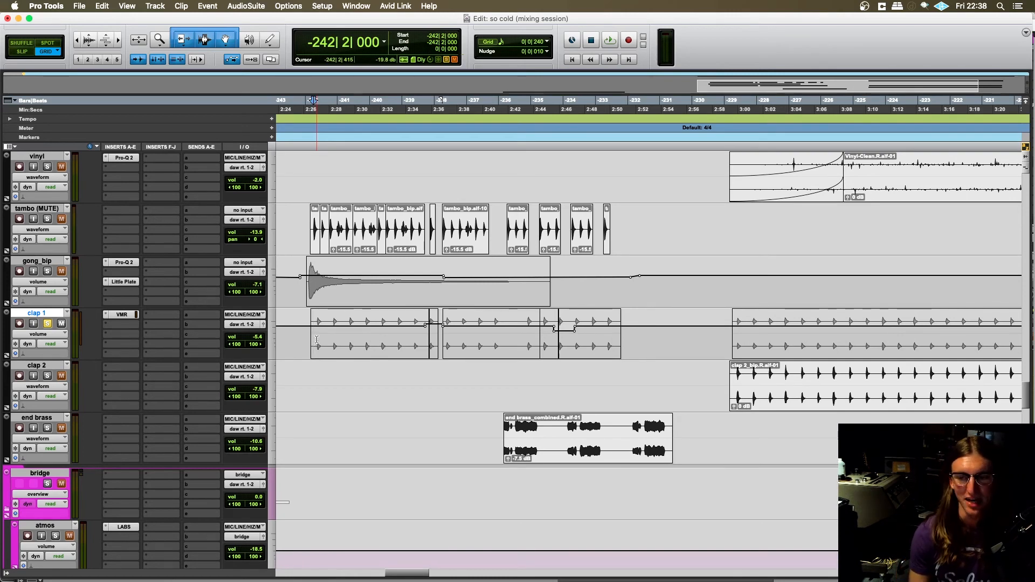
scroll(316, 340, "down", 2)
scroll(319, 341, "right", 2)
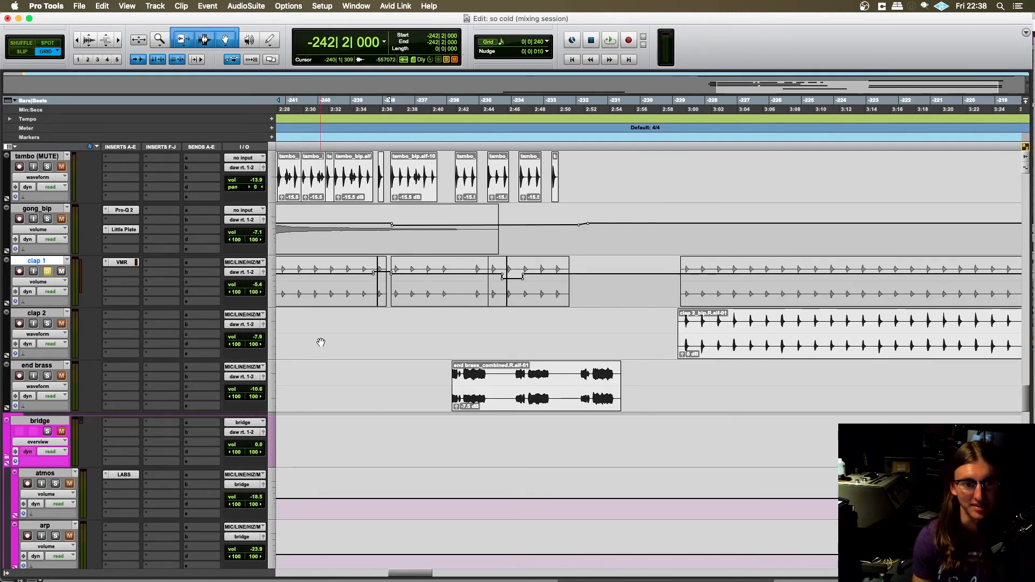
scroll(319, 343, "left", 3)
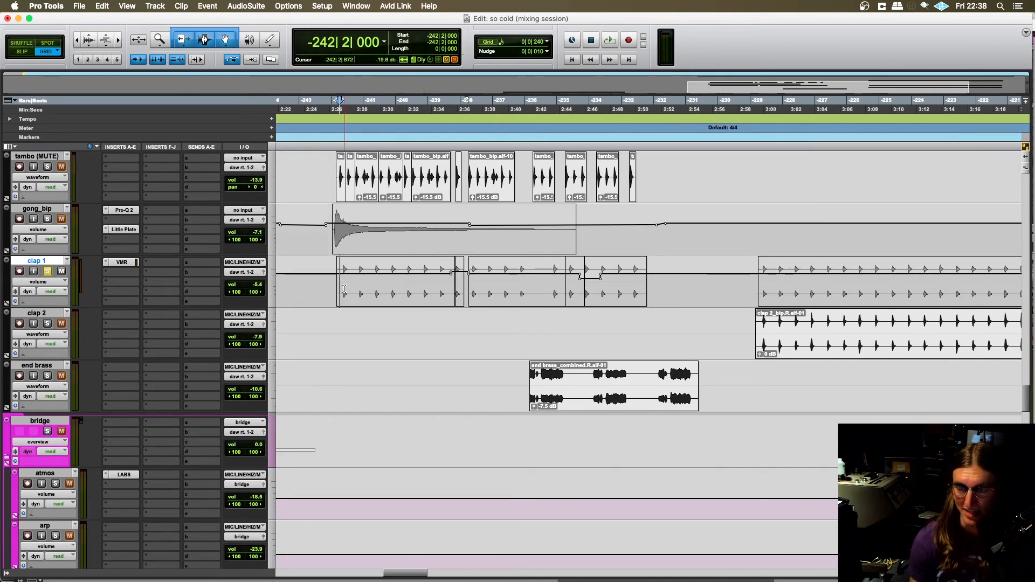
scroll(358, 359, "right", 1)
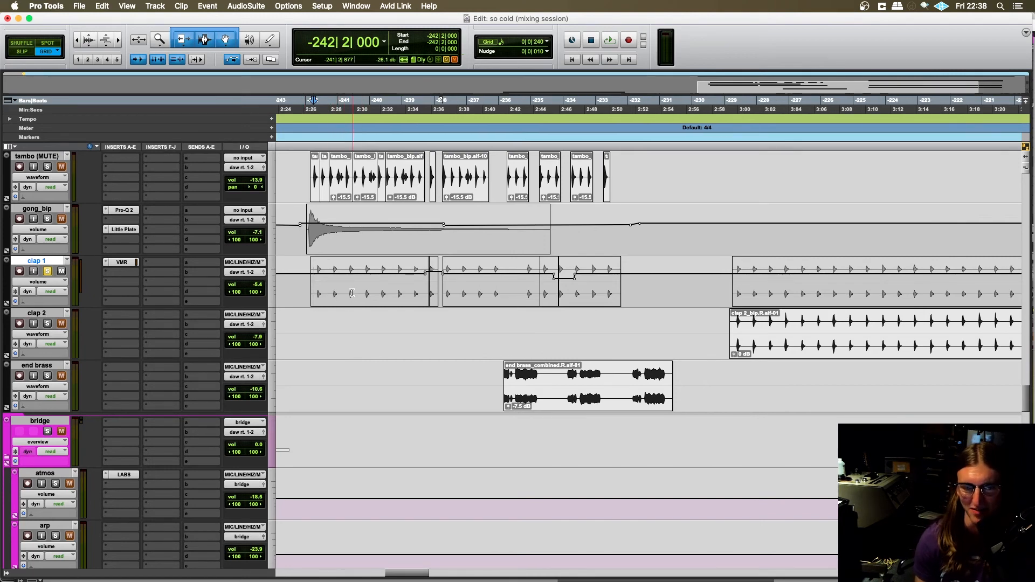
key("space")
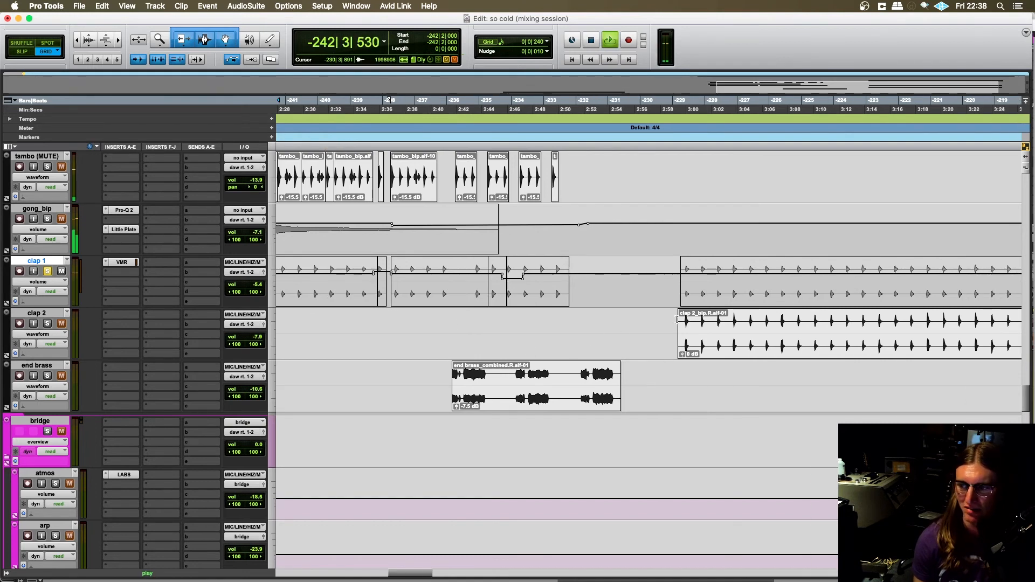
key("space")
- Play the later clap clips from -229|1|720 with clap 1 and clap 2 soloed, stop playback and unsolo both
left_click(679, 294)
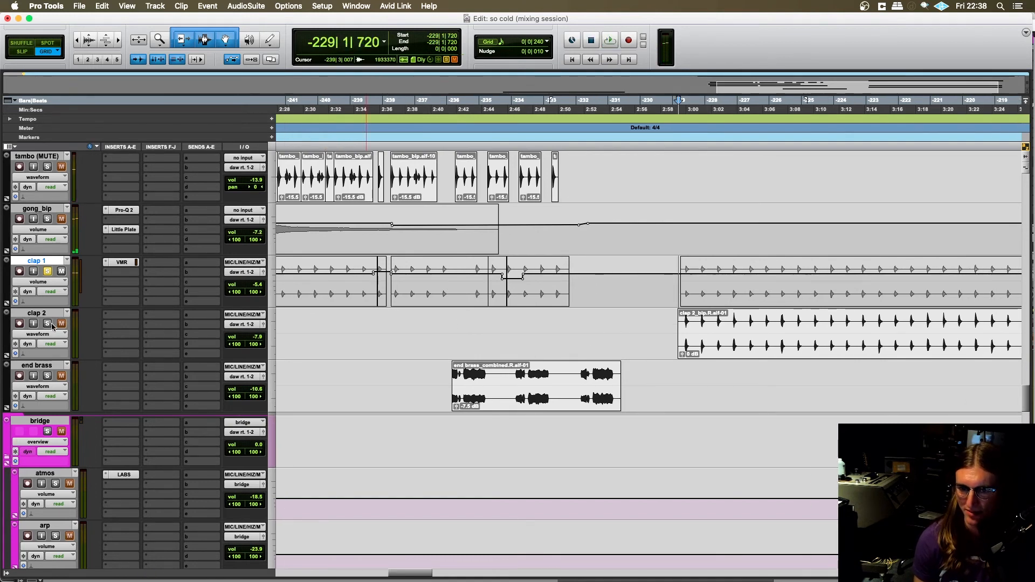
key("space")
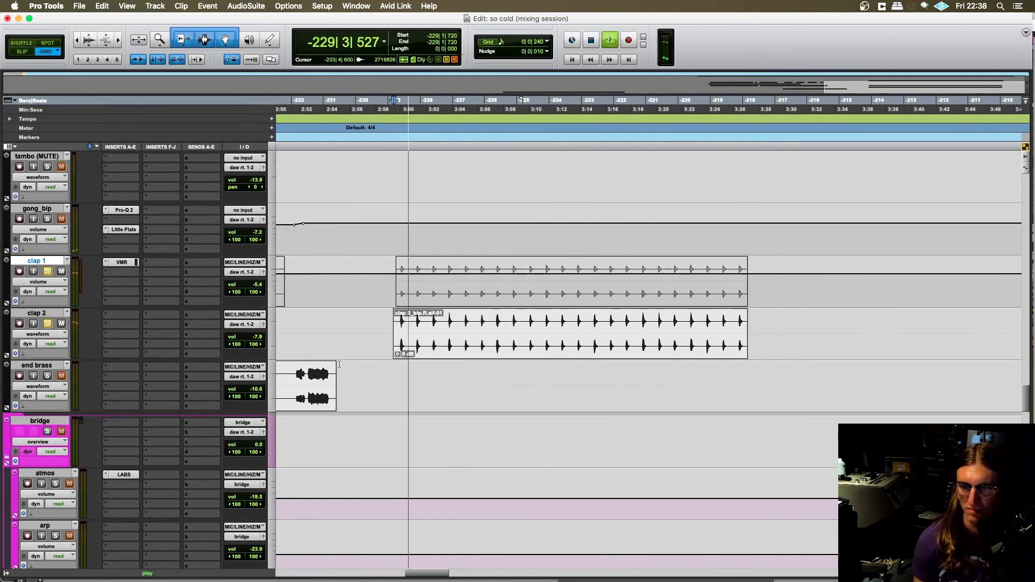
key("space")
left_click(47, 323)
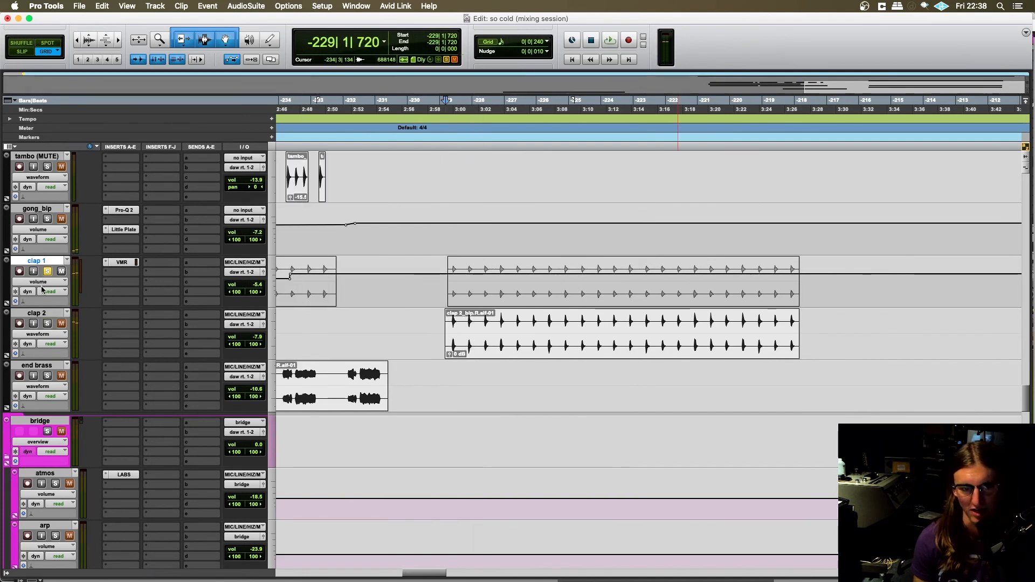
left_click(47, 272)
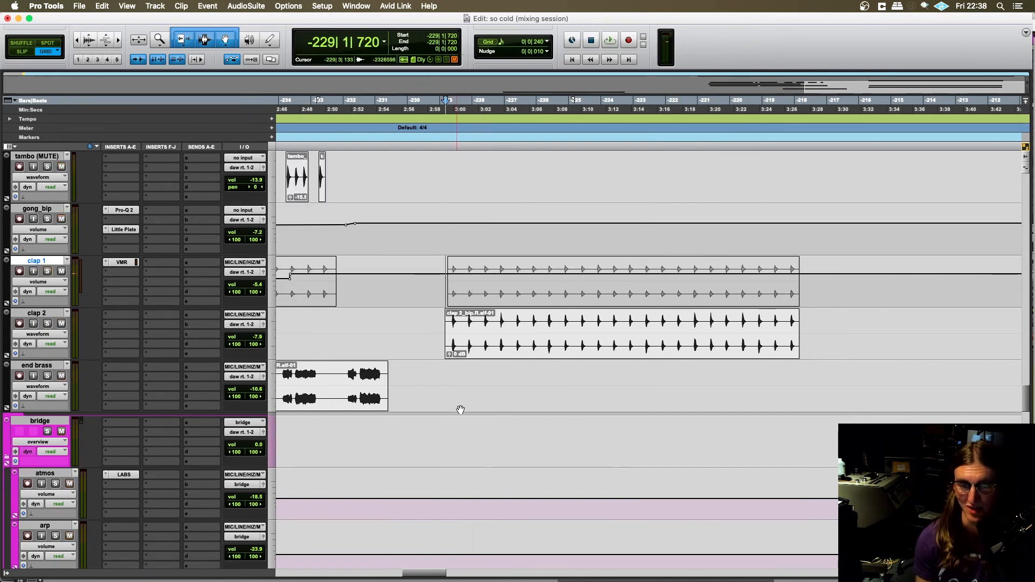
- Look through the final section's remaining tracks, from the claps down past the gang vocals to big bend, horn band, shaker, cowbell and congas
scroll(460, 409, "left", 3)
scroll(481, 403, "right", 7)
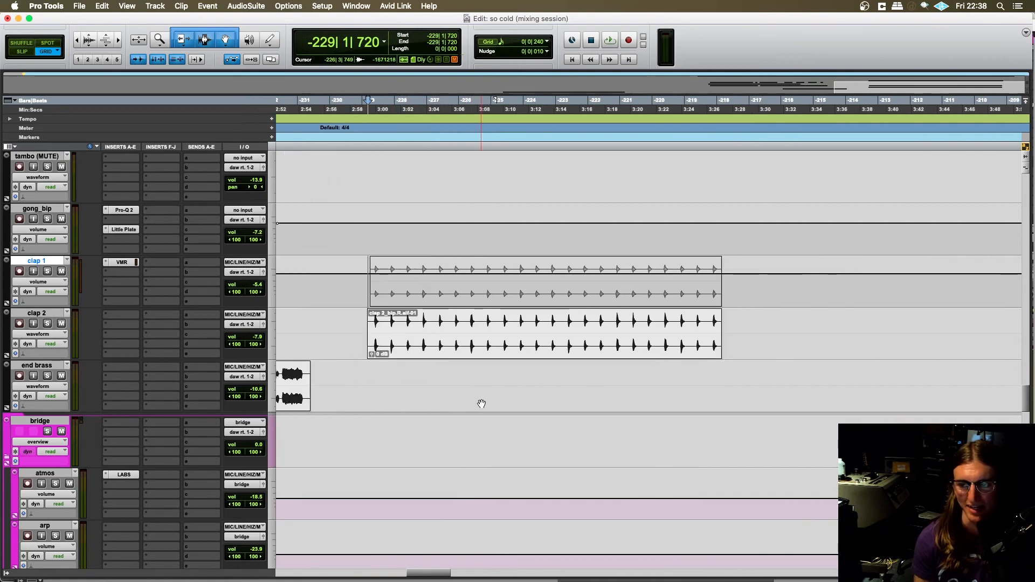
left_click(328, 319)
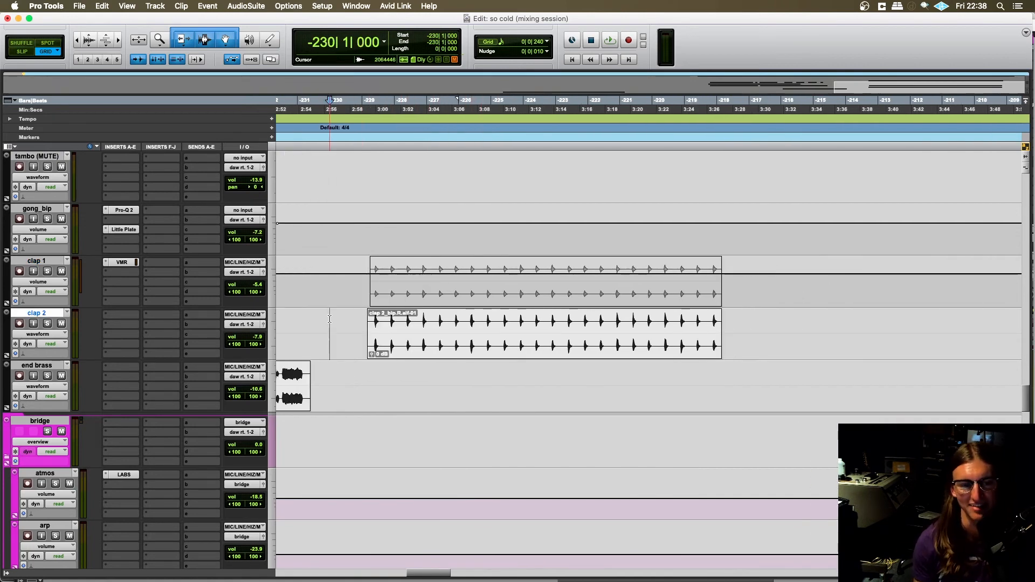
scroll(493, 315, "right", 3)
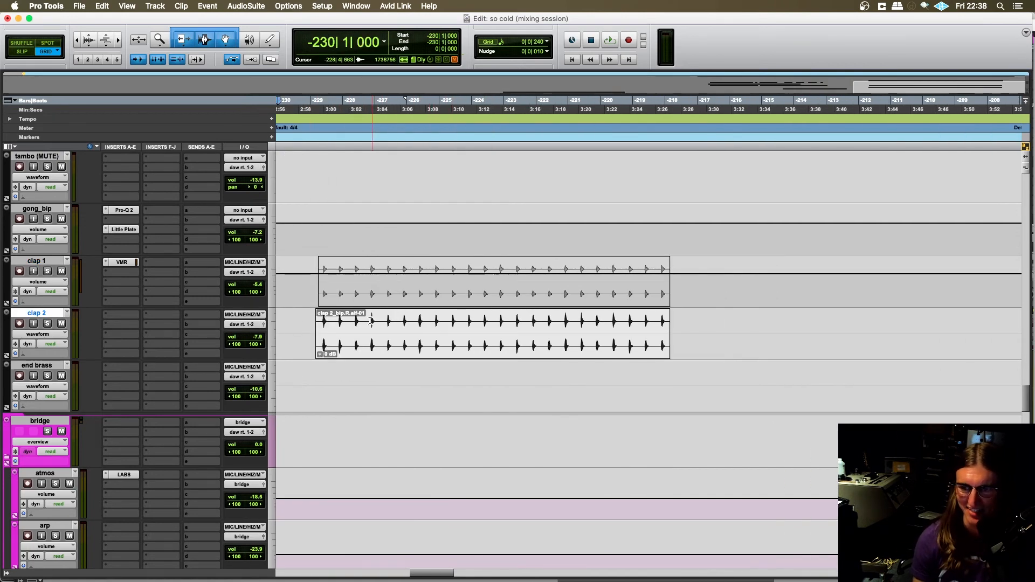
scroll(371, 322, "up", 4)
scroll(369, 340, "left", 3)
scroll(367, 356, "down", 12)
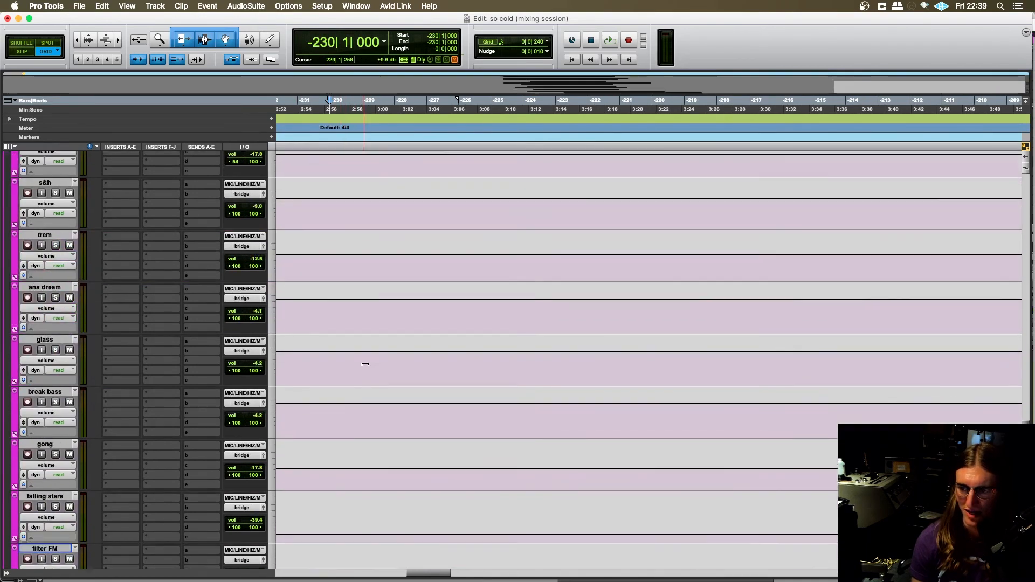
scroll(366, 365, "down", 10)
scroll(404, 371, "down", 5)
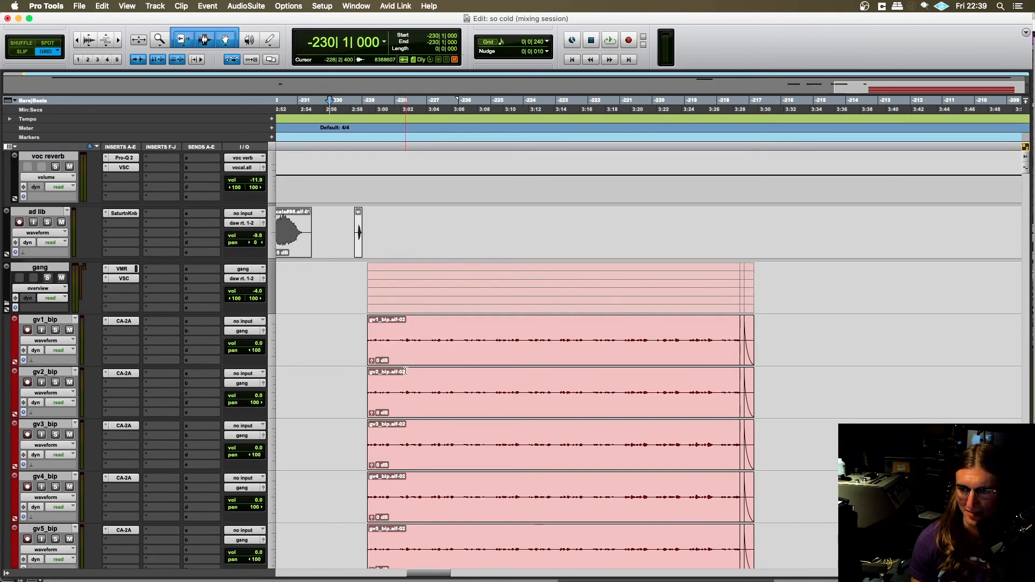
scroll(406, 371, "down", 5)
scroll(405, 350, "up", 6)
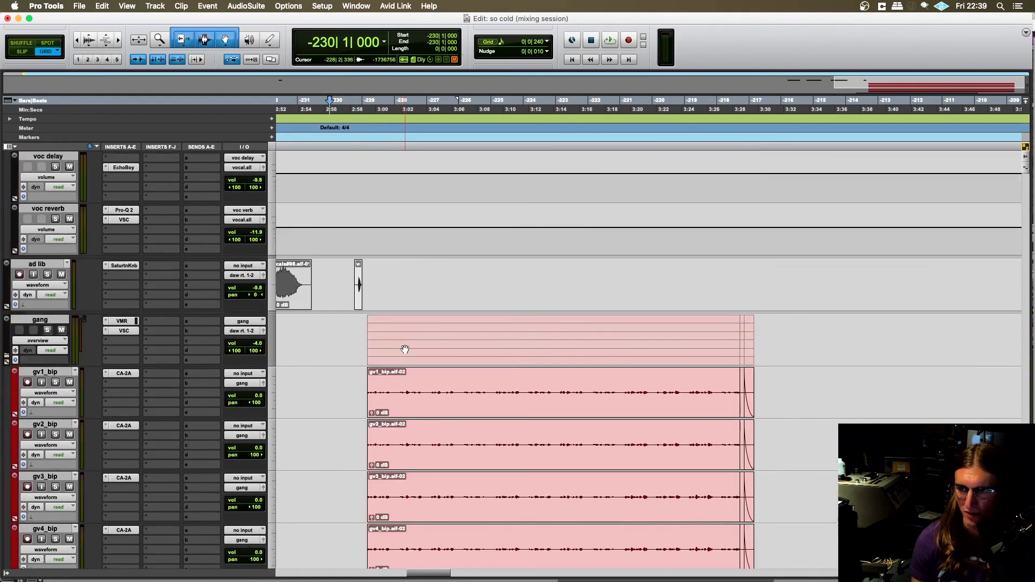
scroll(394, 348, "down", 2)
scroll(363, 296, "down", 5)
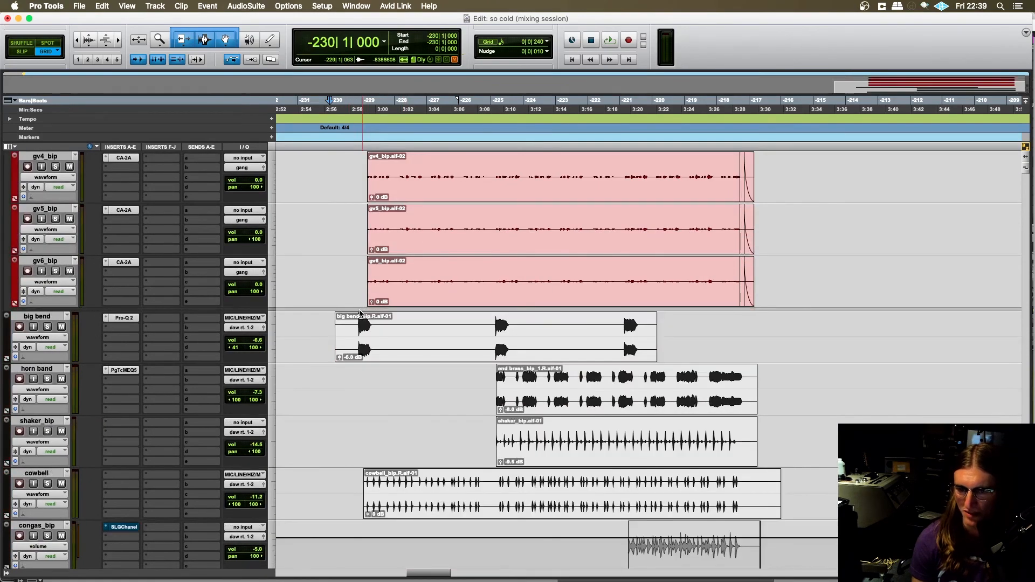
scroll(360, 314, "down", 2)
scroll(359, 310, "left", 1)
- Play the mix without solos from -230|4|240, just before the first big bend hit, and stop playback
left_click(358, 221)
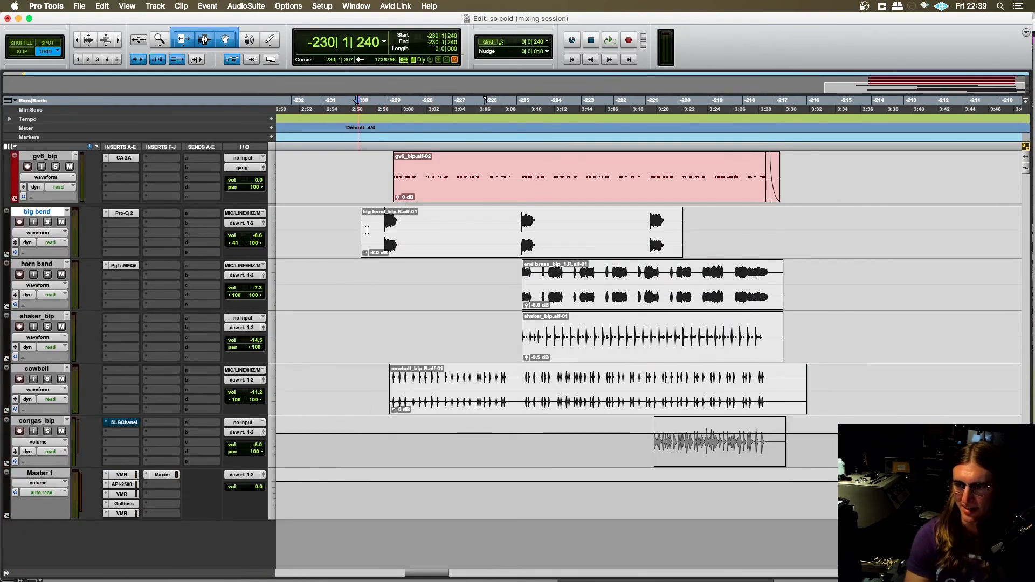
left_click(382, 220)
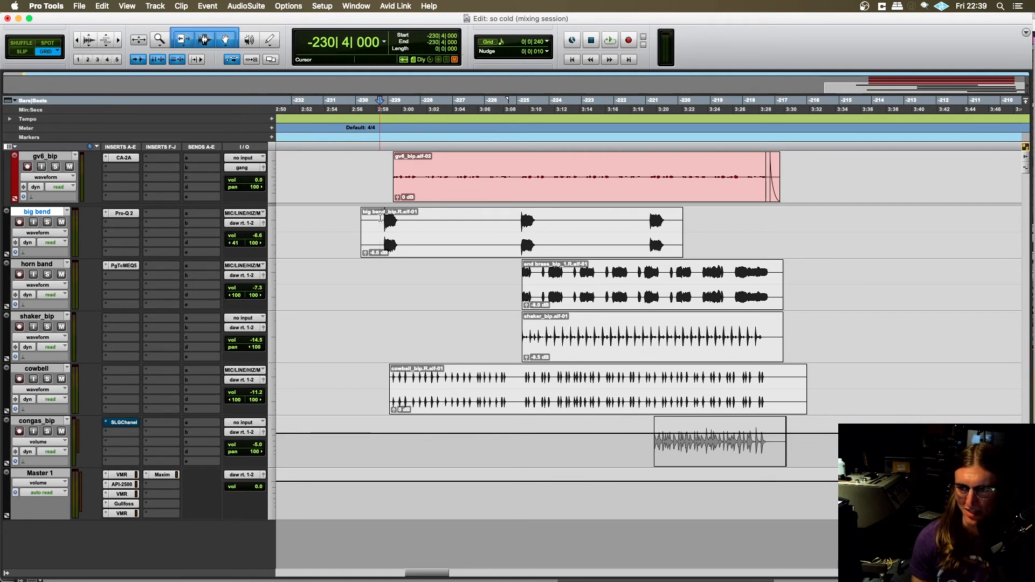
key("space")
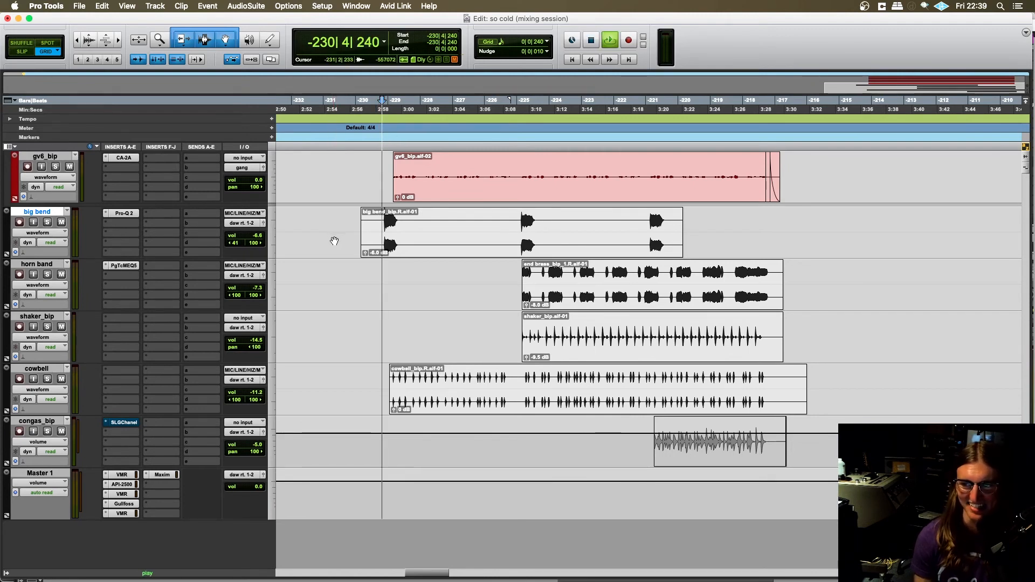
key("space")
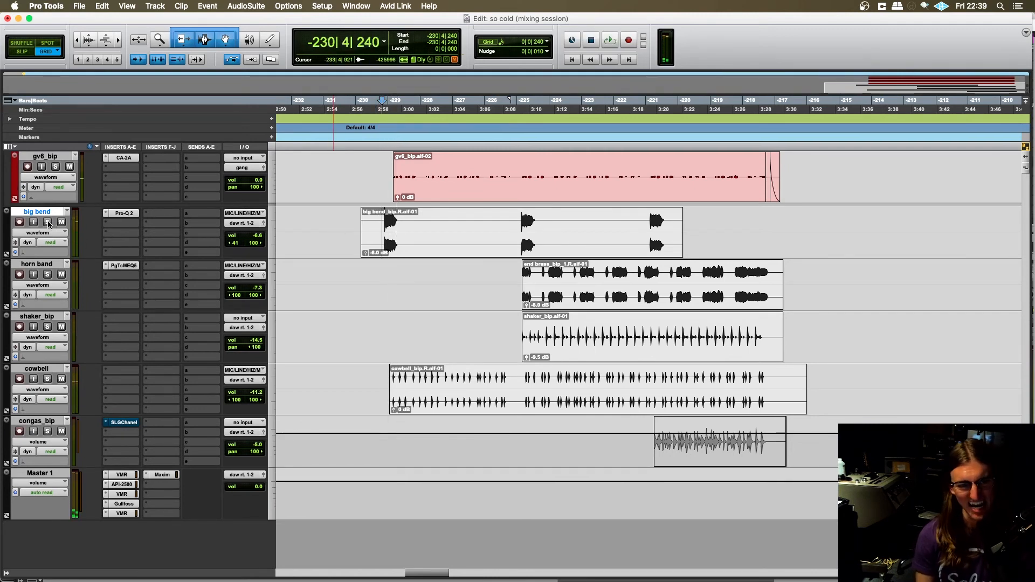
- Solo big bend, play its first hit from -230|4|240, stop playback and unsolo the track
left_click(48, 223)
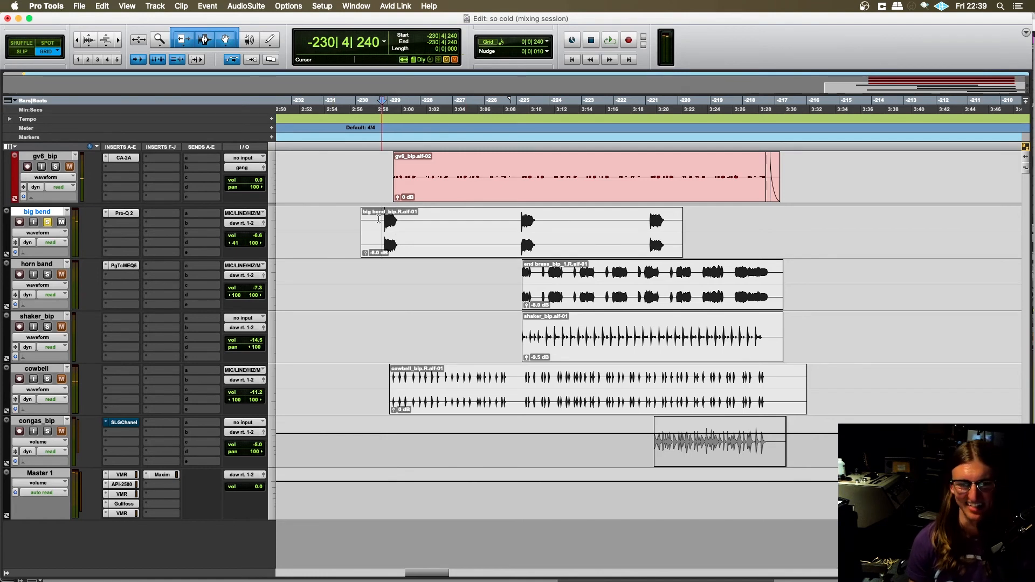
key("space")
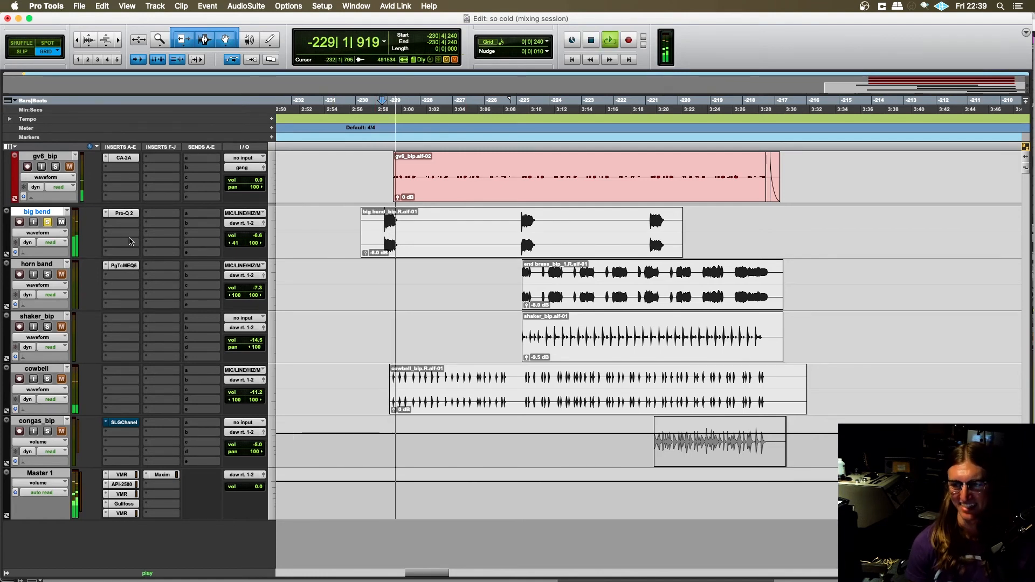
key("space")
left_click(48, 223)
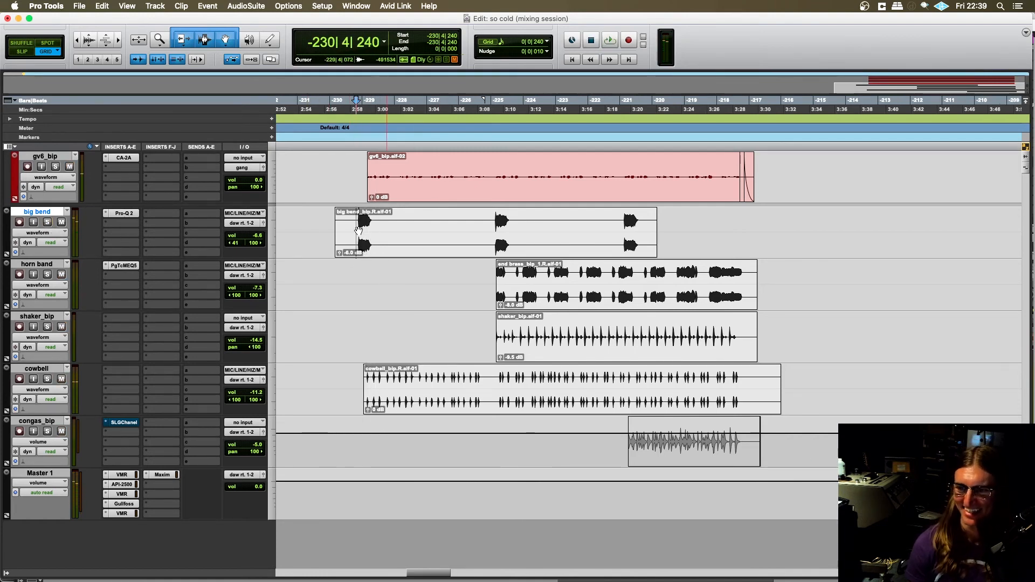
- Audition the first big bend hit again, soloed from -230|4|480, stop playback and clear the solo
scroll(356, 248, "up", 3)
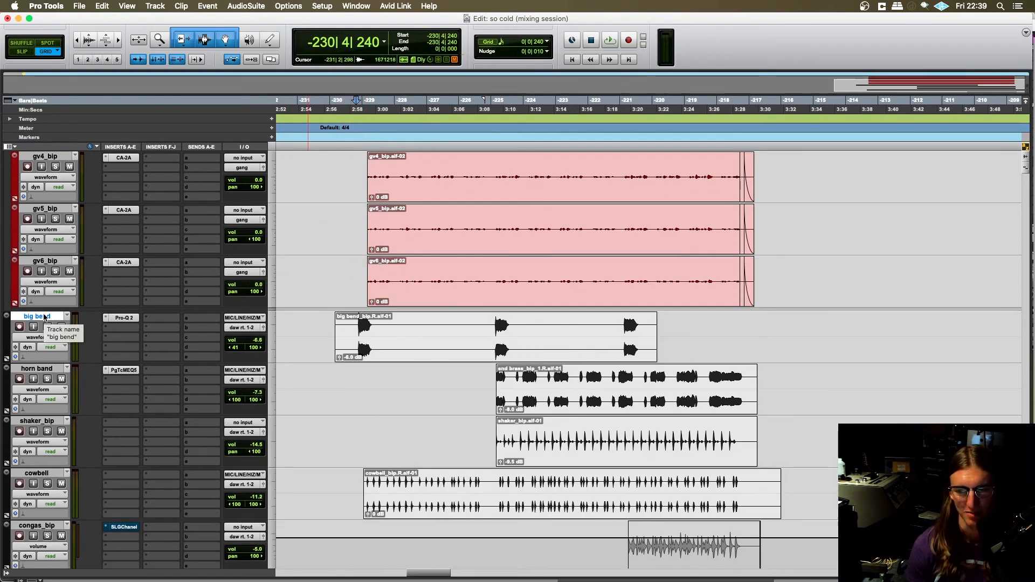
left_click(491, 324)
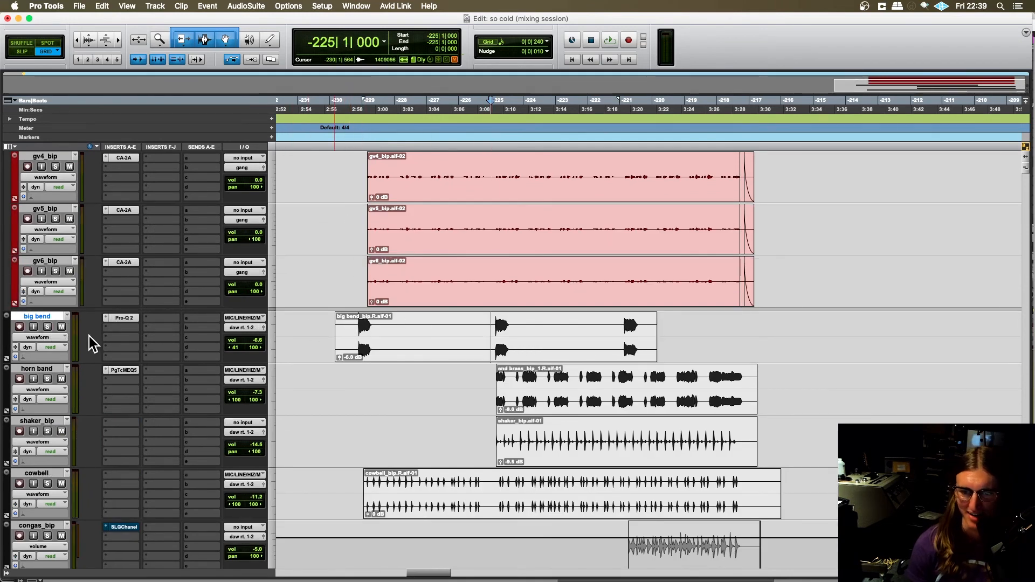
left_click(47, 328)
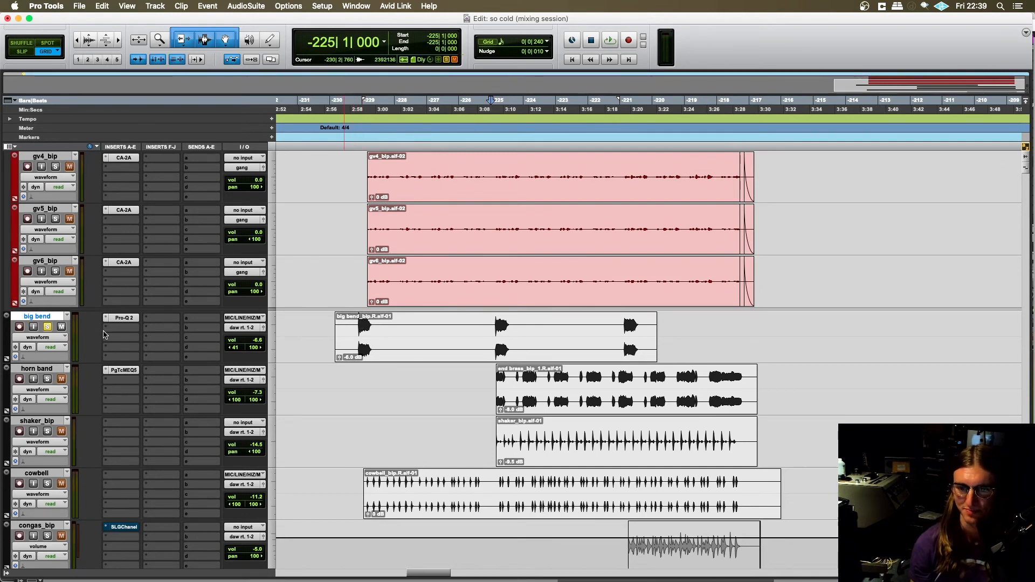
left_click(359, 323)
key("space")
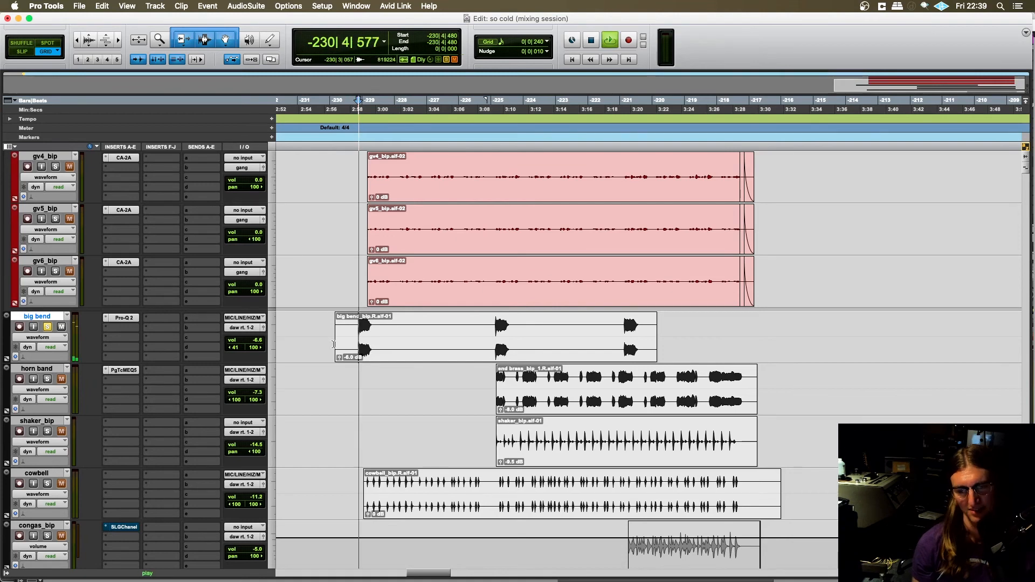
key("space")
left_click(48, 327)
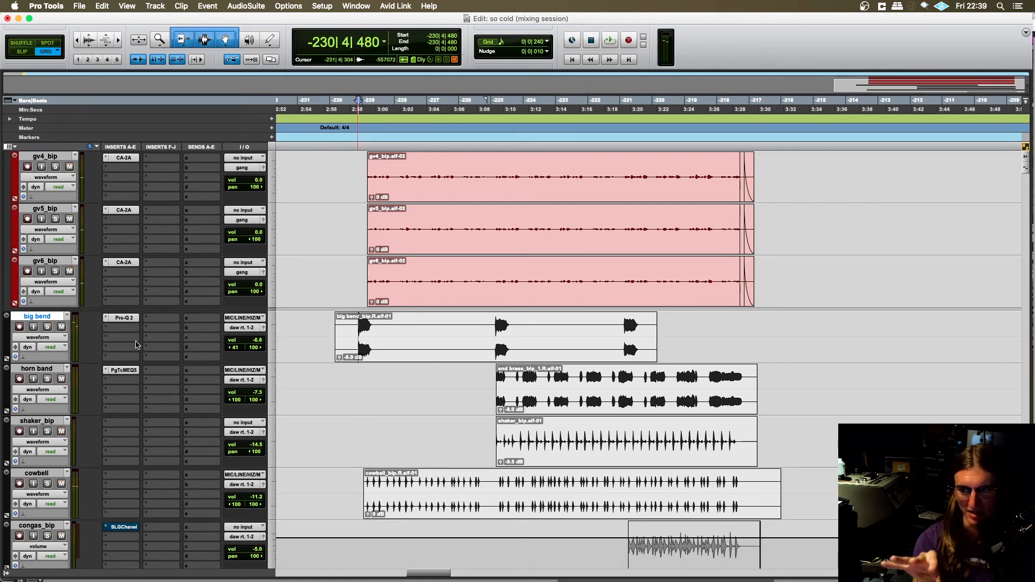
- Highlight the three big bend hits one after another and select the horn band clip
left_click_drag(362, 327, 373, 330)
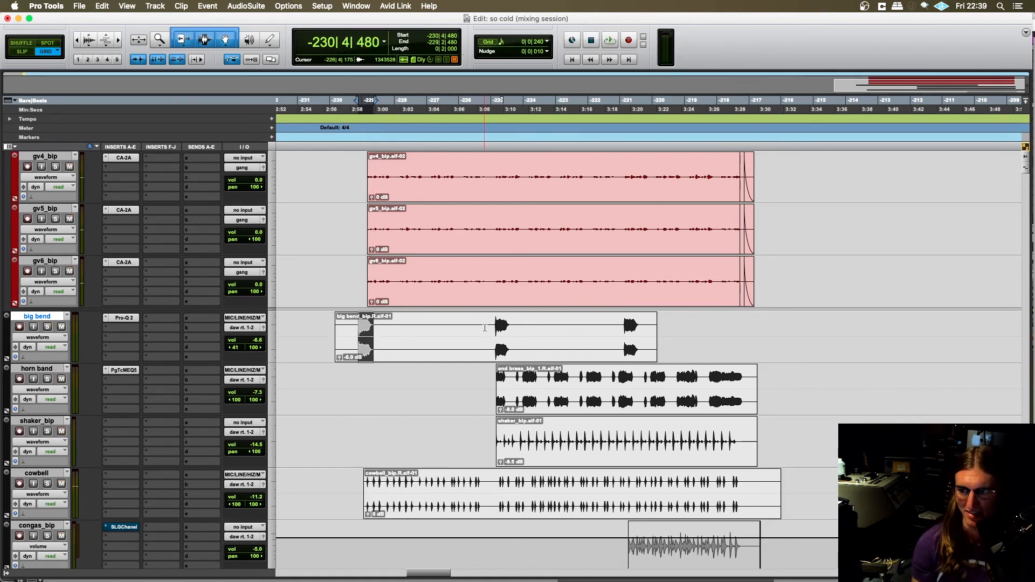
left_click_drag(484, 328, 539, 326)
left_click_drag(613, 324, 643, 325)
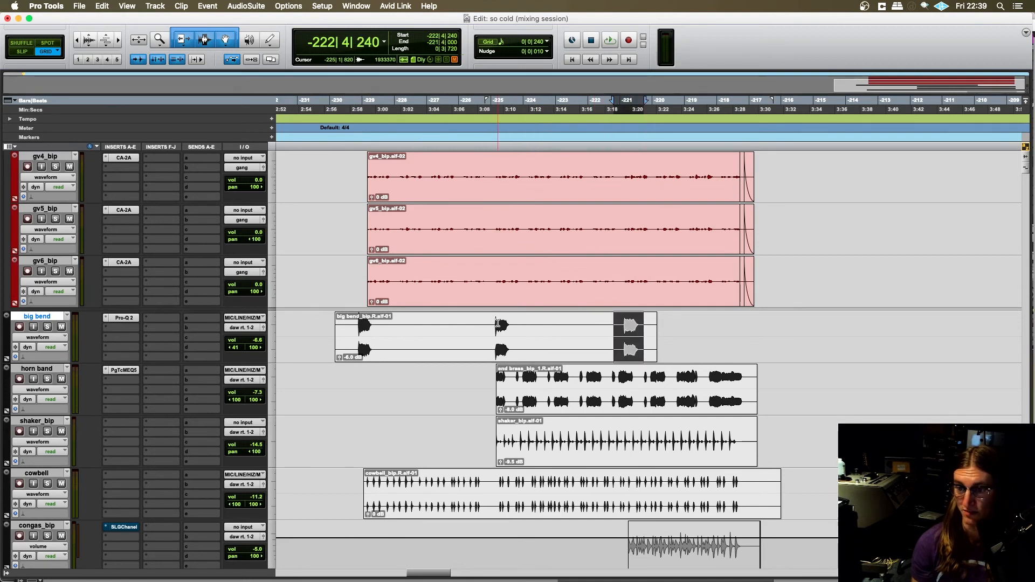
left_click(352, 323)
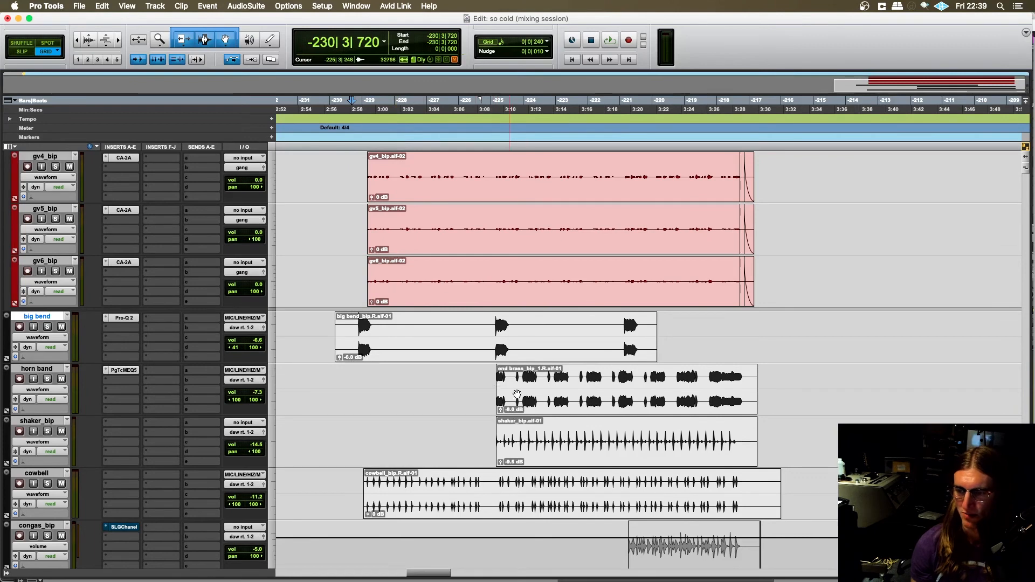
left_click(577, 395)
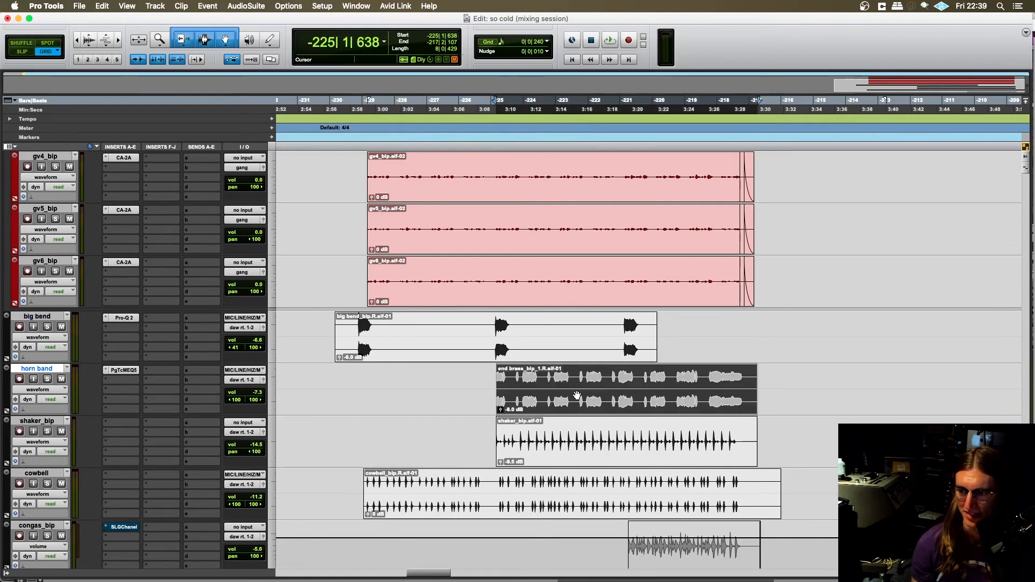
- Solo the drums as part of the audition group and start playback from -233|2|240, ahead of the first big bend hit
left_click(360, 325)
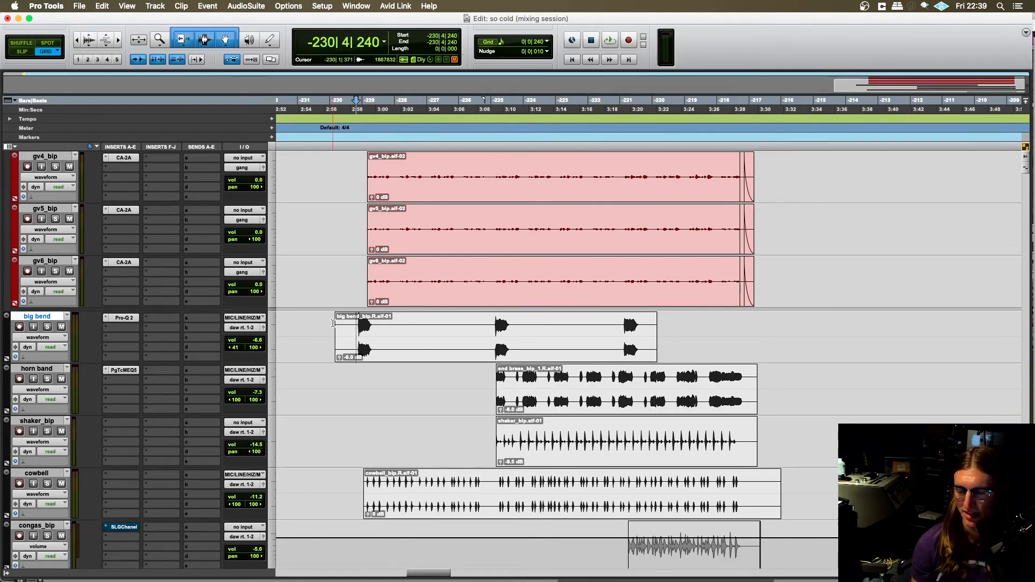
scroll(753, 381, "up", 10)
scroll(528, 295, "up", 15)
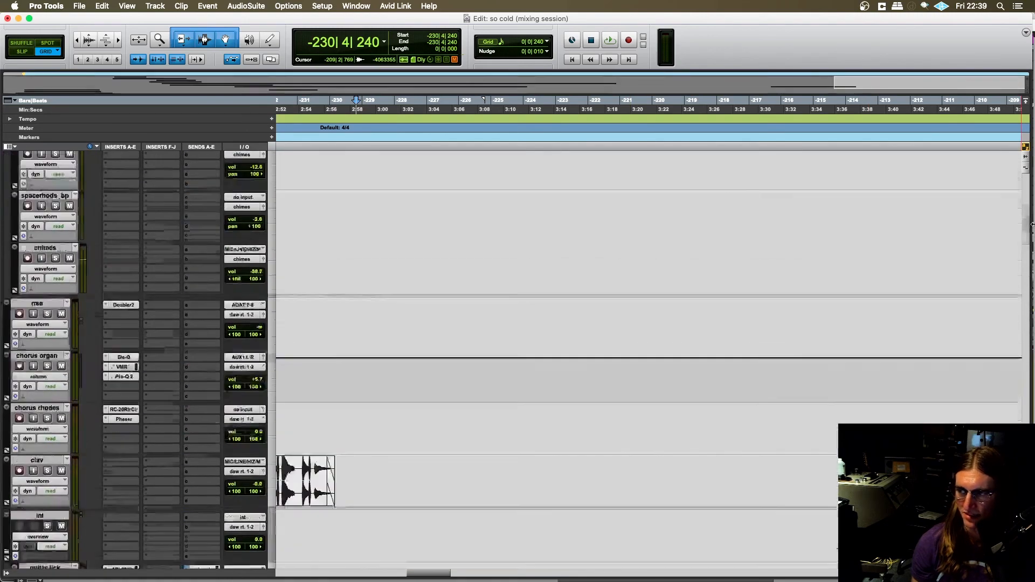
left_click(48, 171)
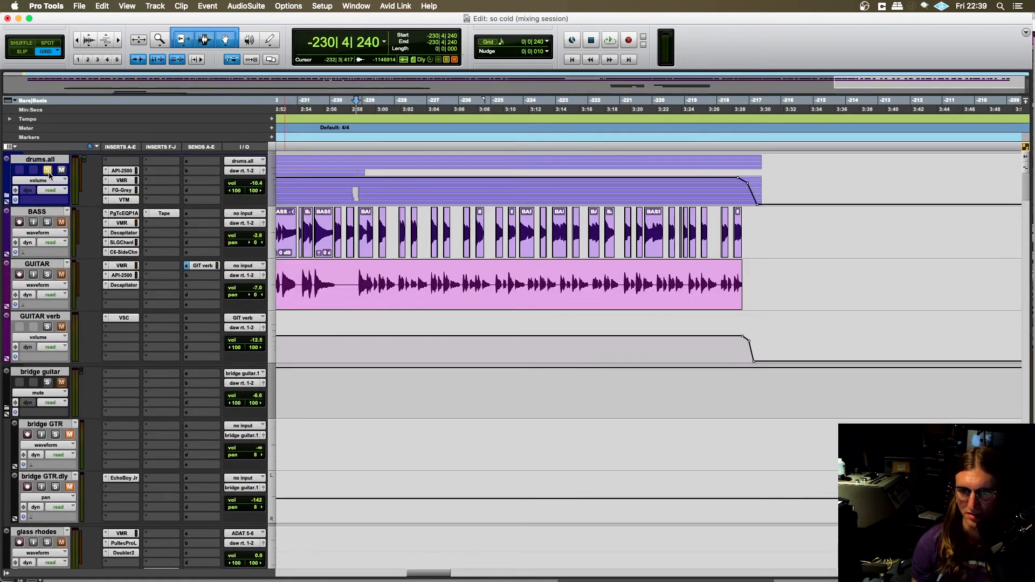
key("space")
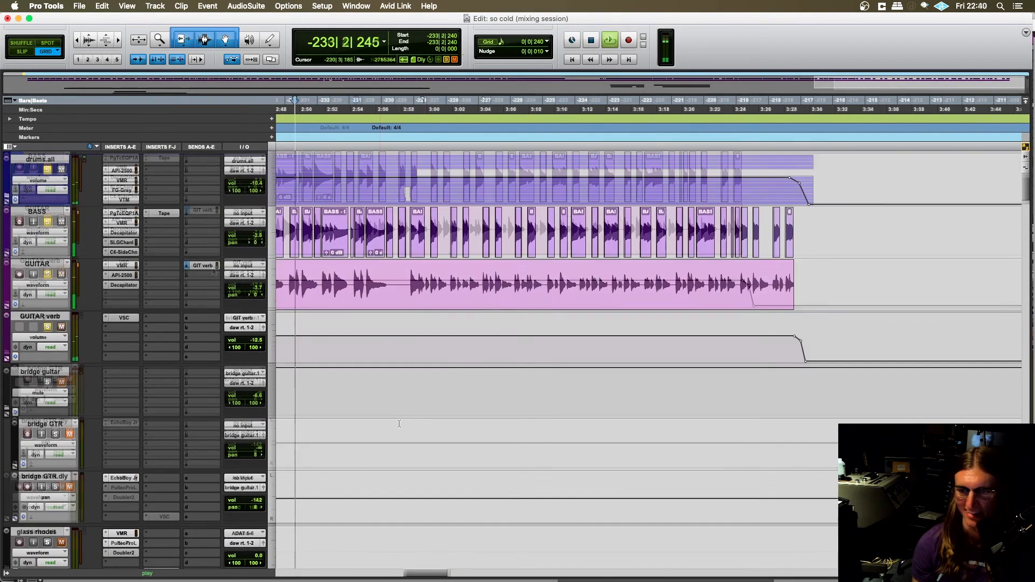
- Follow the soloed clav, wurly, c2 synth, c3 organ and big bend tracks down the session during playback, and stop before bar -225
scroll(399, 423, "down", 20)
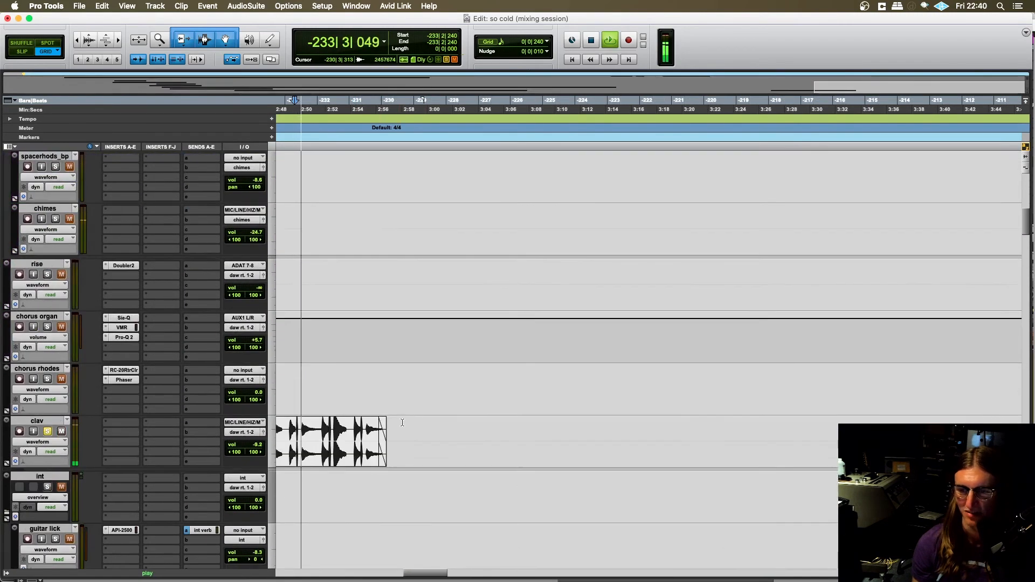
scroll(401, 423, "down", 20)
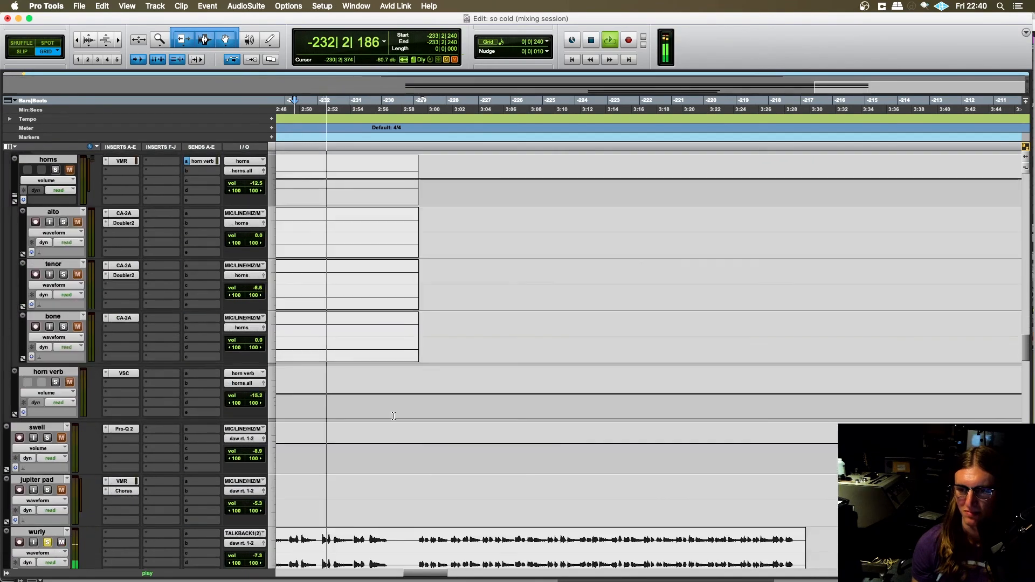
scroll(394, 414, "down", 2)
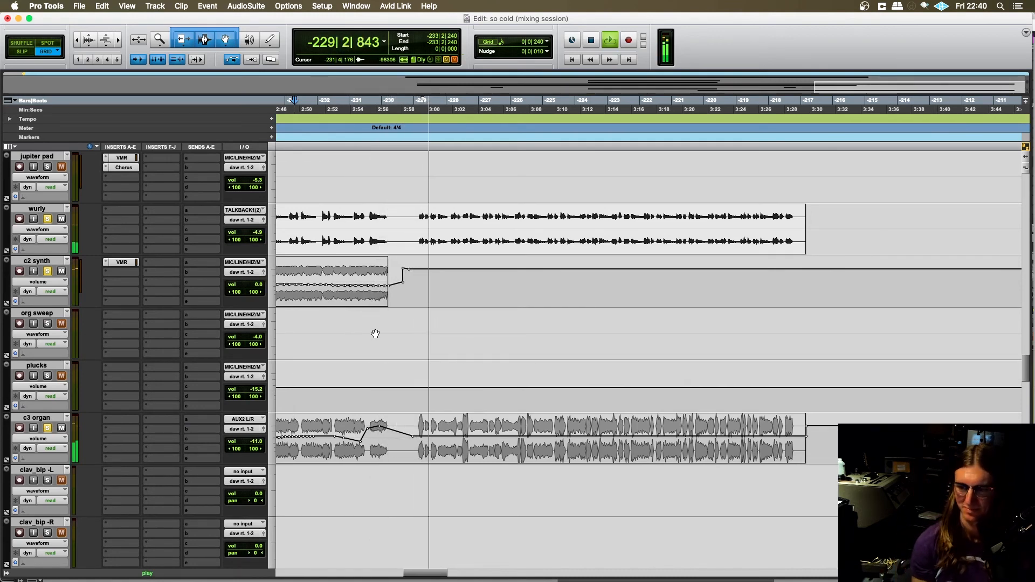
scroll(349, 333, "down", 20)
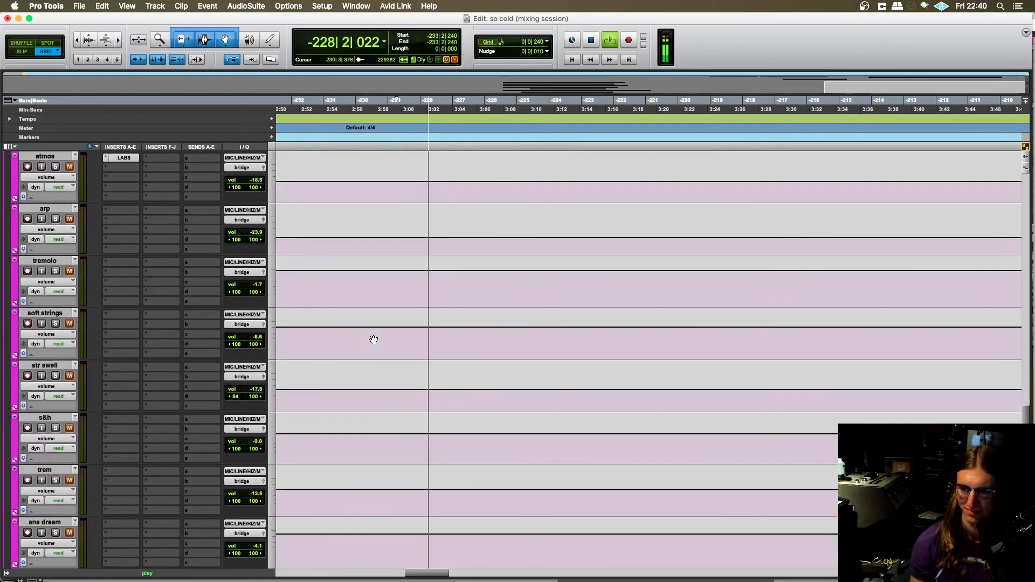
scroll(369, 339, "down", 15)
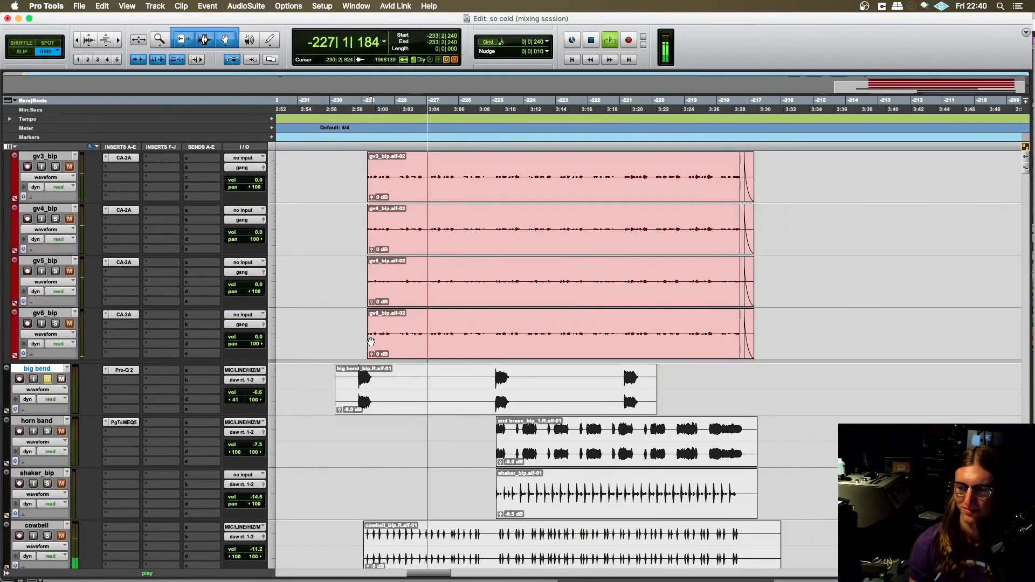
scroll(376, 343, "left", 2)
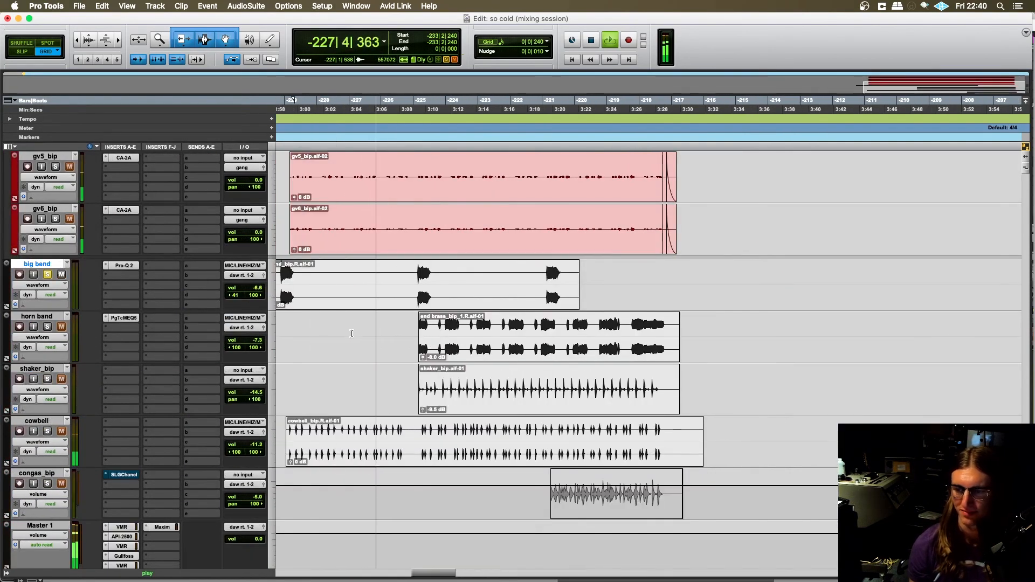
key("space")
- Add the horn band to the soloed tracks, play the group from -226|4|240 into the brass entrance and stop playback
left_click(406, 271)
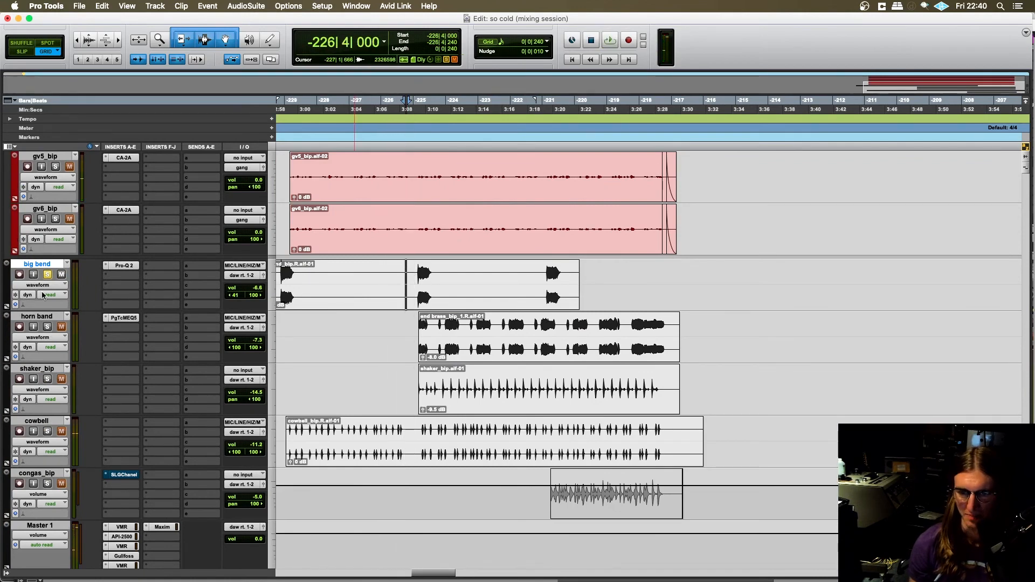
left_click(476, 345)
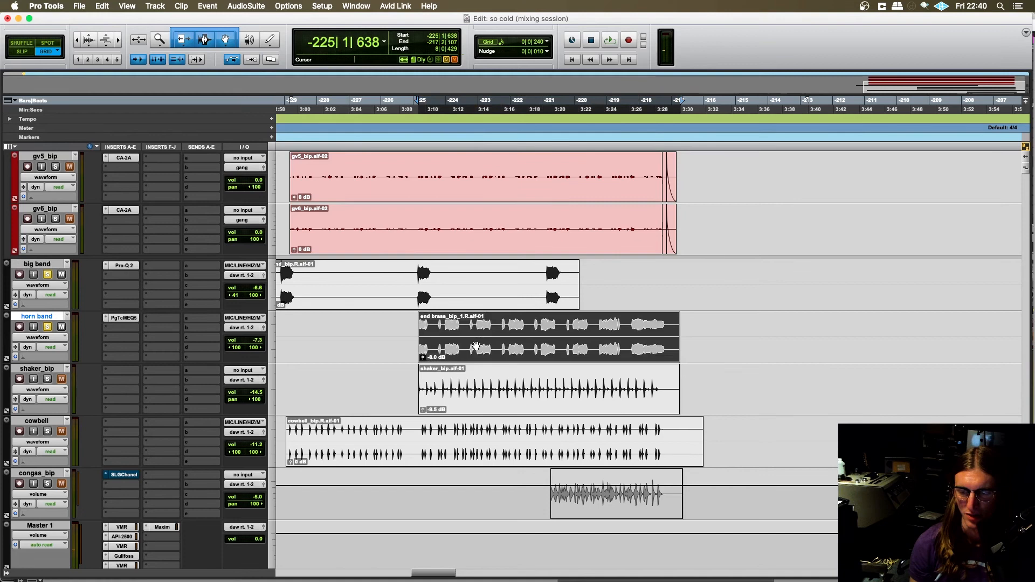
left_click(407, 271)
key("space")
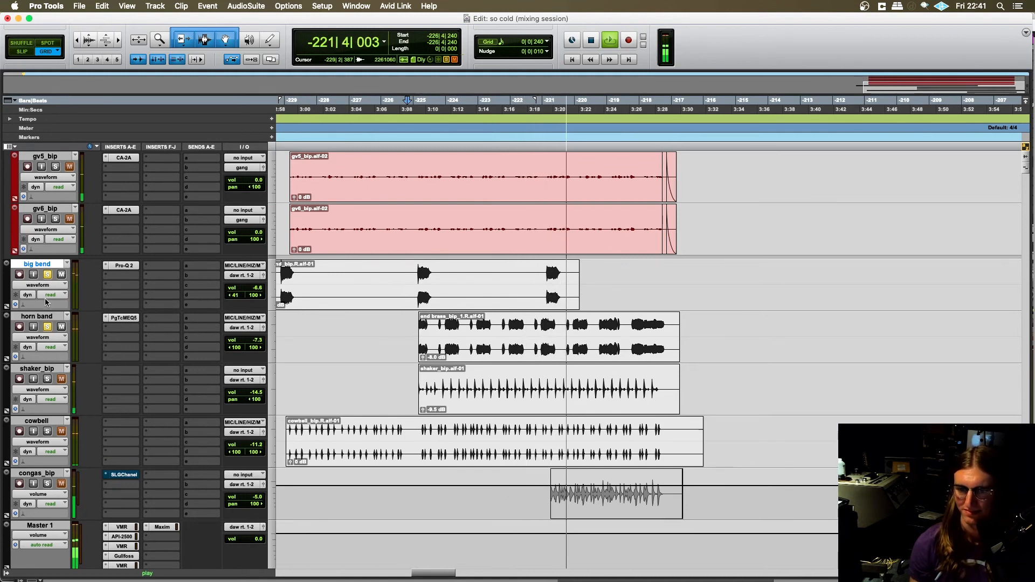
key("space")
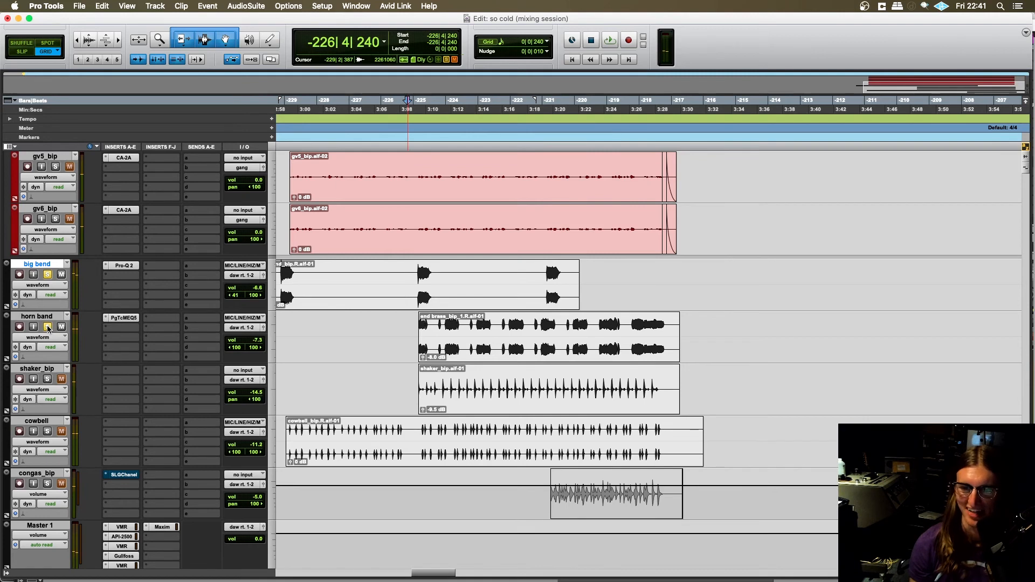
- Unsolo big bend while keeping the horn band soloed, play the brass from -225|1|240 and stop playback
left_click(48, 327, "alt")
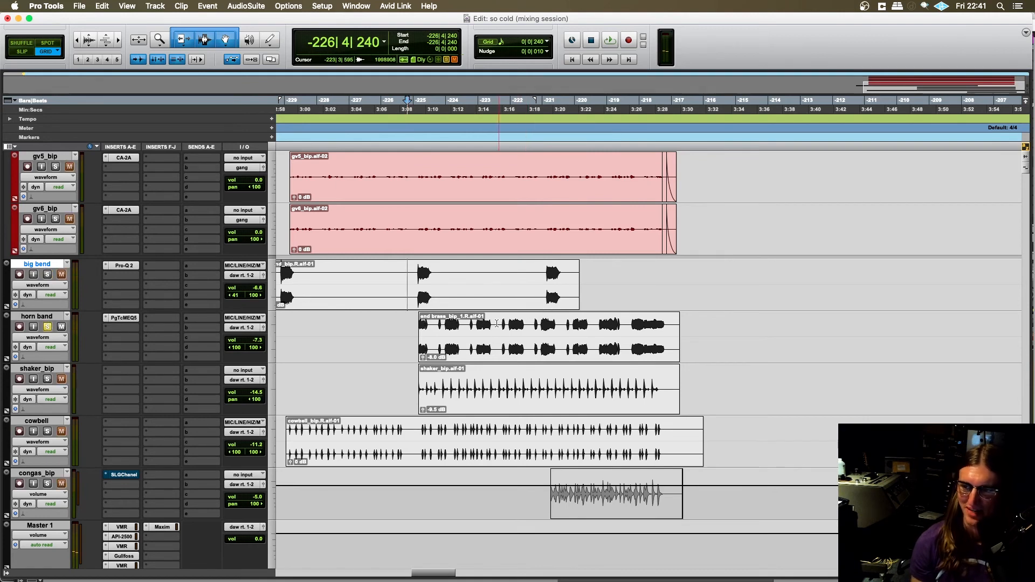
left_click(418, 322)
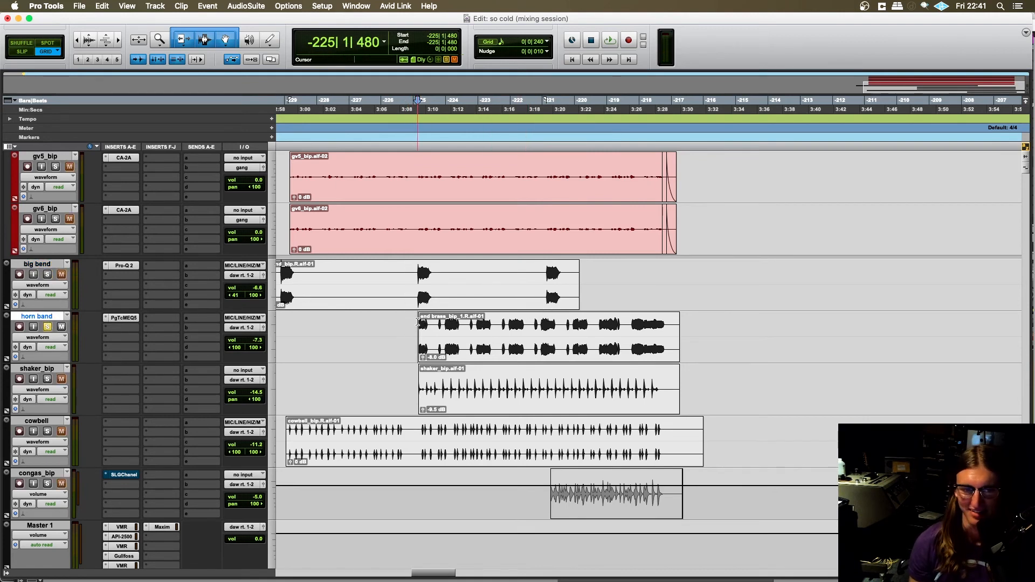
scroll(461, 318, "right", 2)
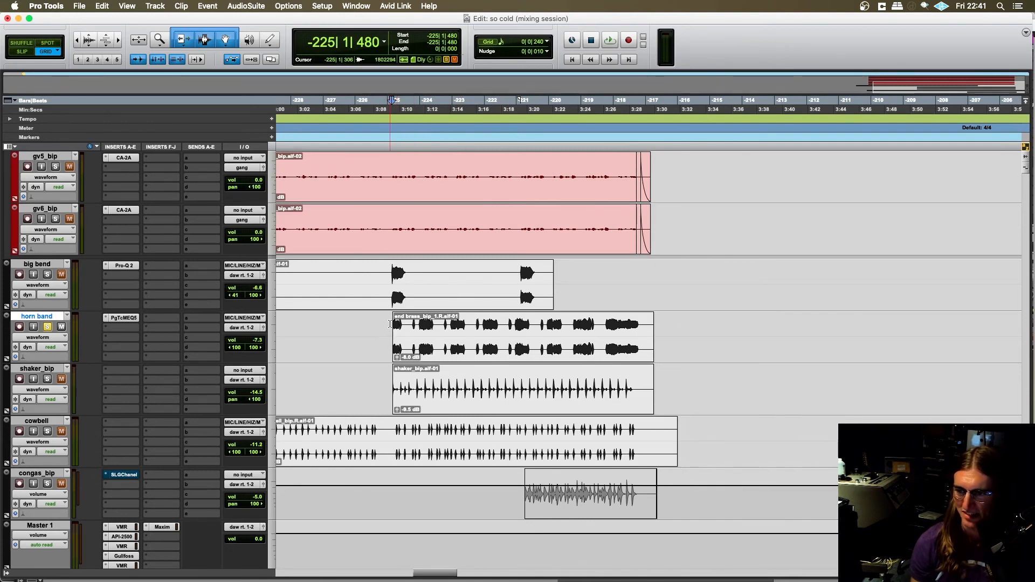
key("space")
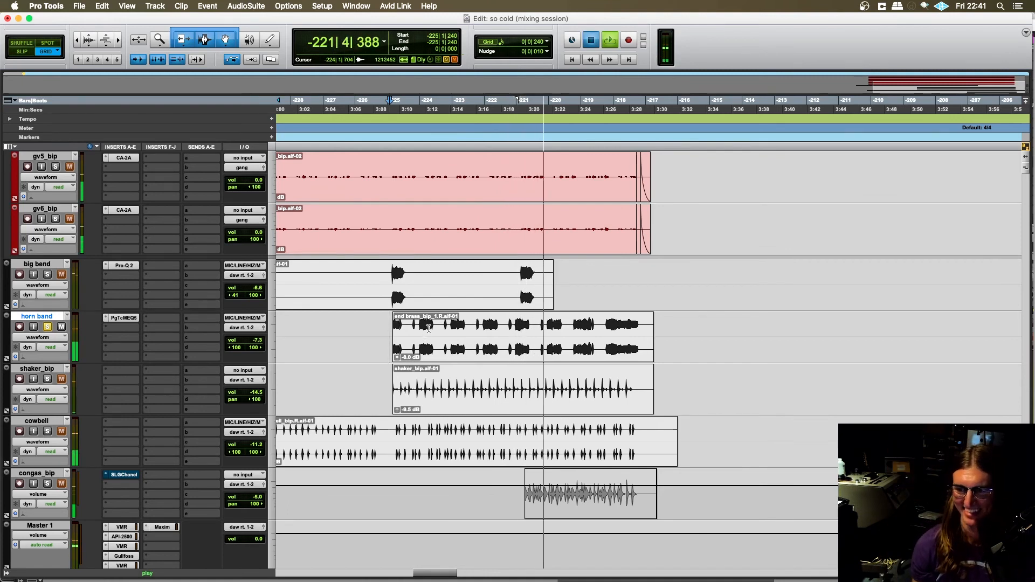
key("space")
- Solo big bend alongside the horn band, play from -222|4|720 into the last big bend hit and stop playback
left_click(510, 320)
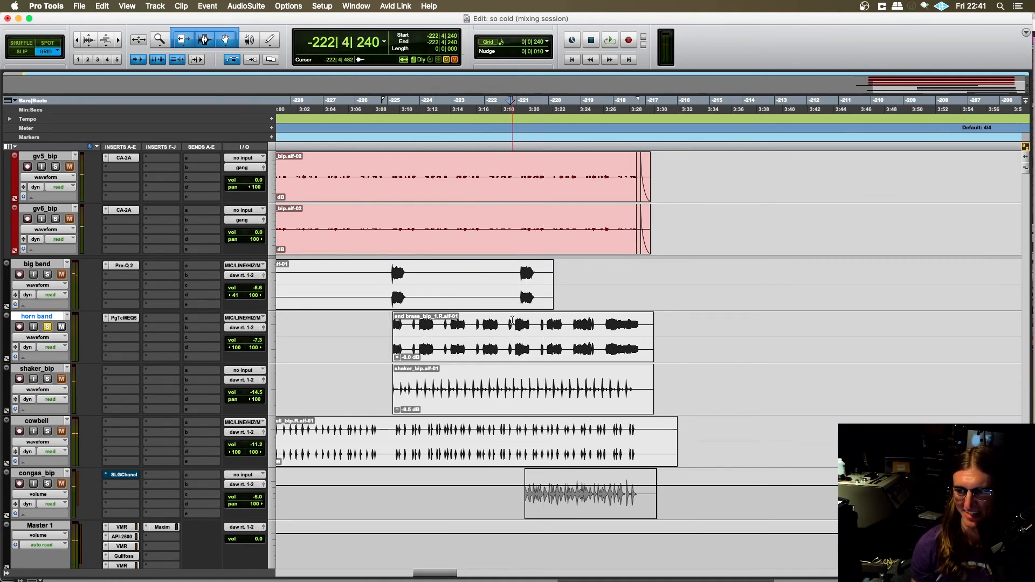
left_click(512, 319)
key("space")
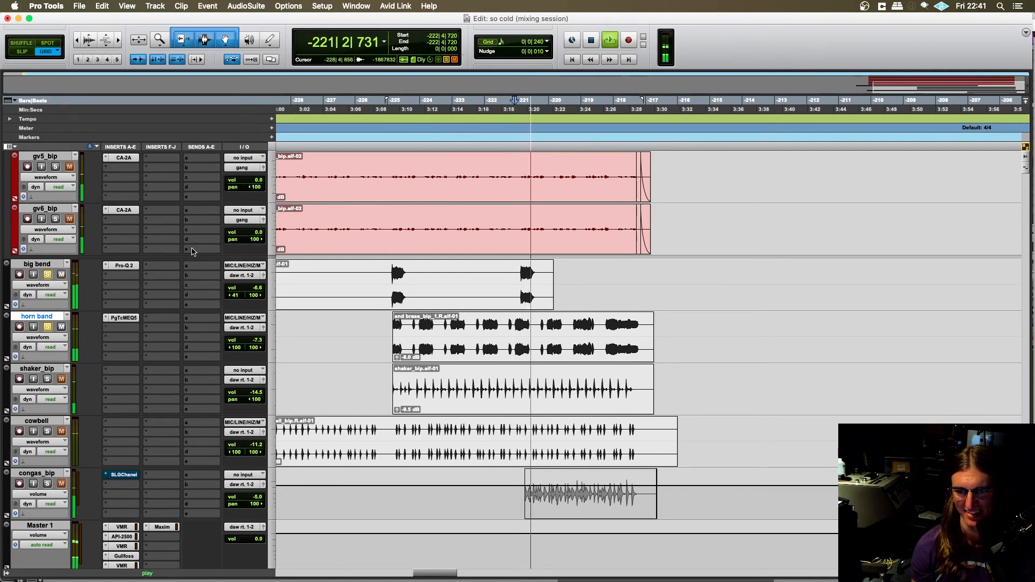
key("space")
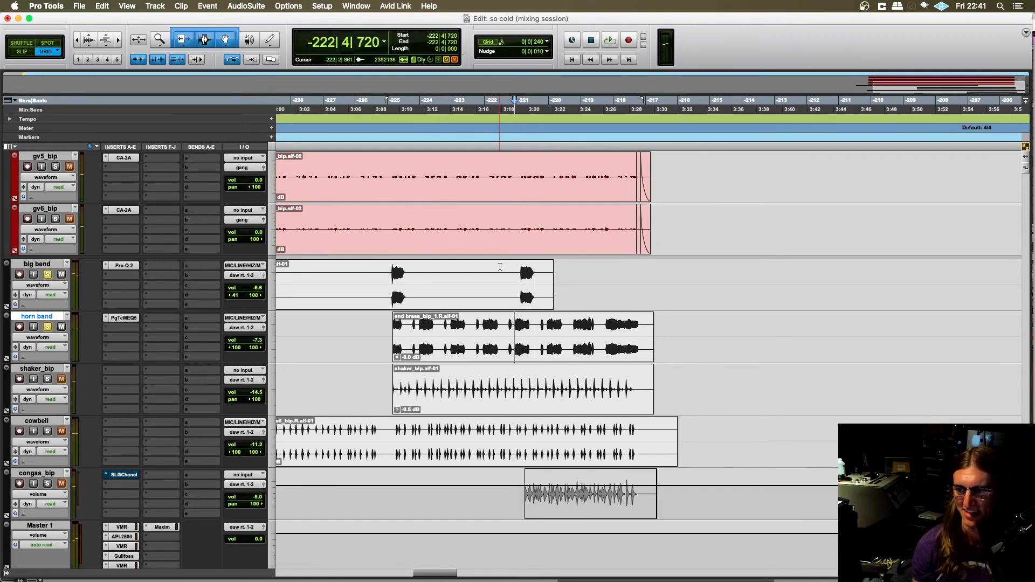
- Replay the last big bend hit with the horn band from -222|3|720, stop playback and clear both solos
left_click(502, 266)
key("space")
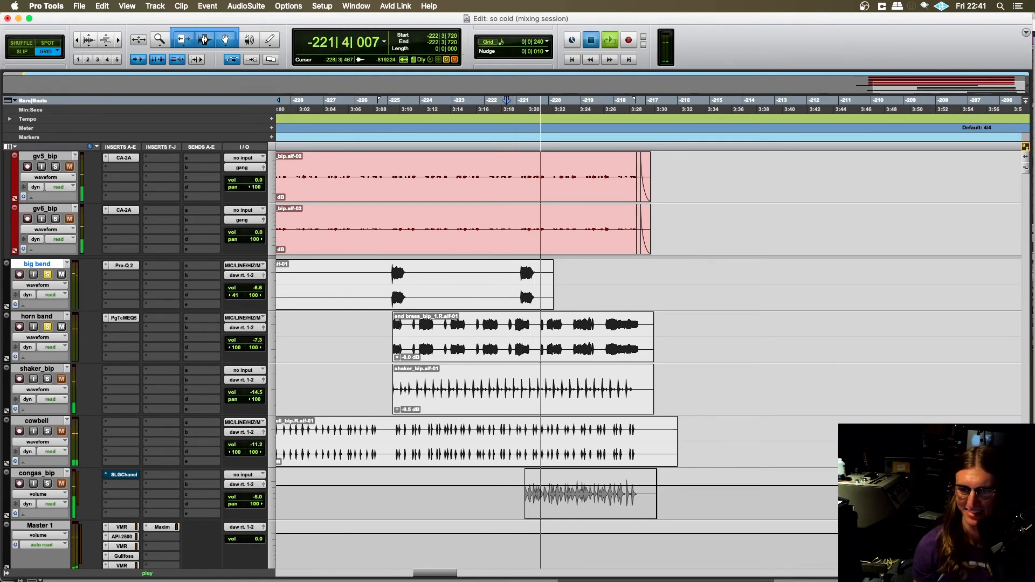
key("space")
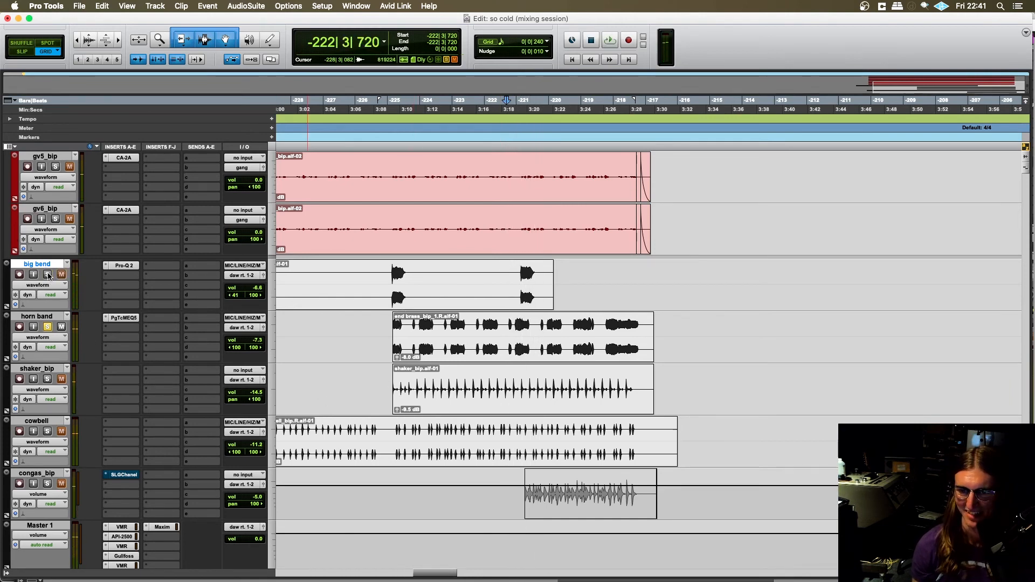
left_click(47, 327)
- Place the edit cursor on the cowbell track at -230|4|720, just before its clip begins
scroll(333, 416, "down", 2)
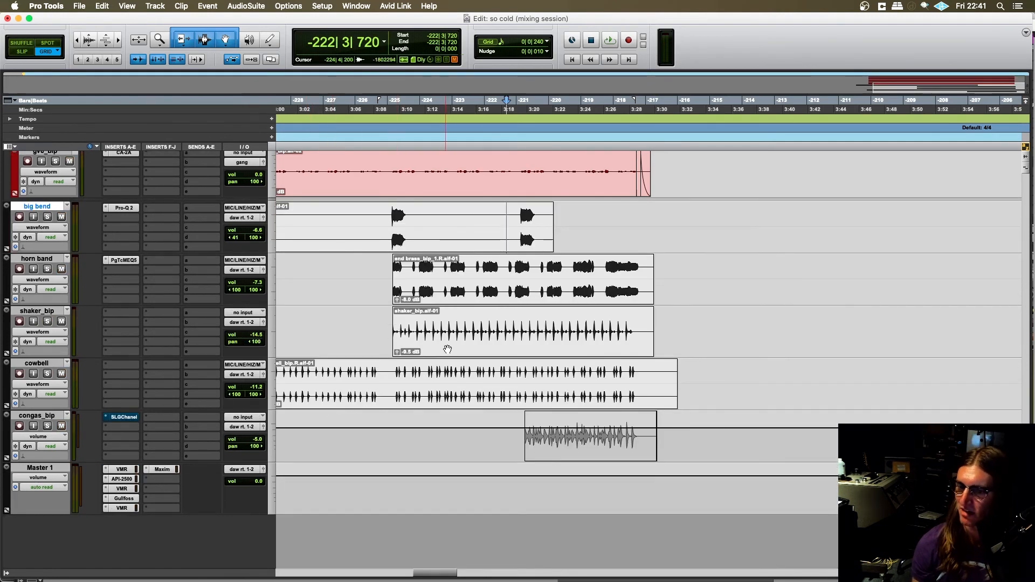
left_click(388, 370)
scroll(458, 372, "left", 5)
scroll(431, 373, "right", 3)
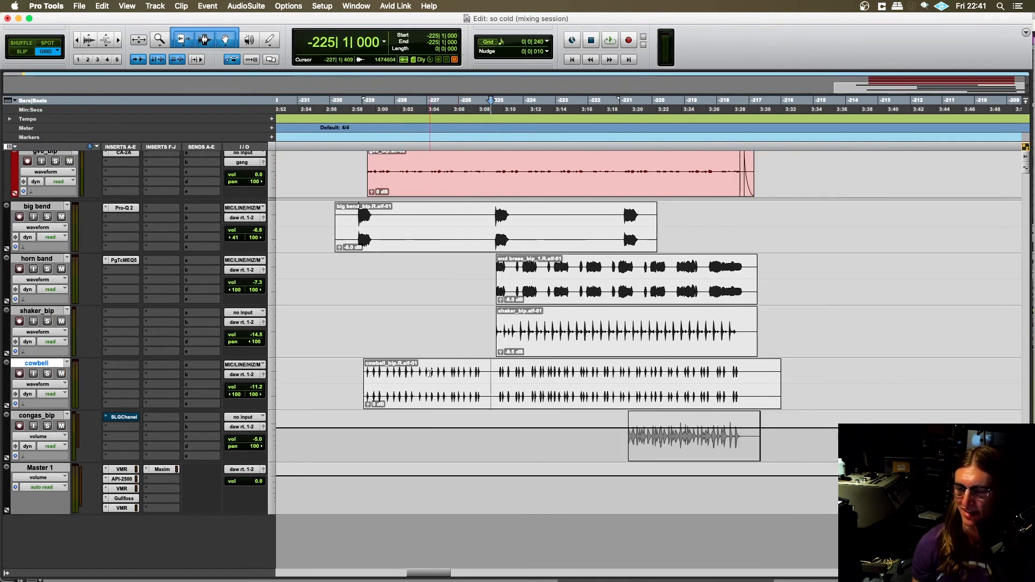
left_click(362, 370)
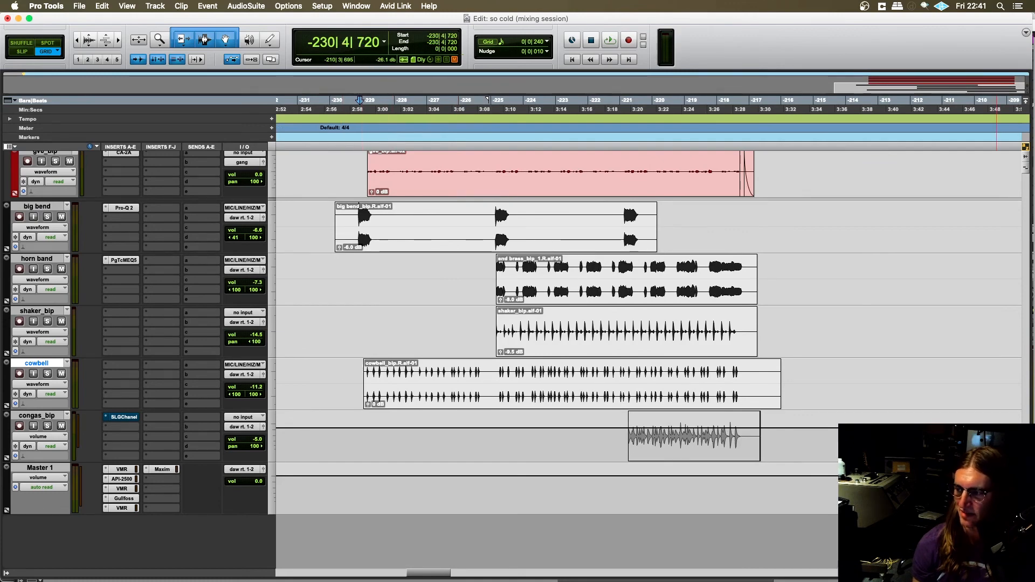
- Solo the drums and move the edit cursor on the cowbell track to -229|1|000
scroll(492, 162, "up", 10)
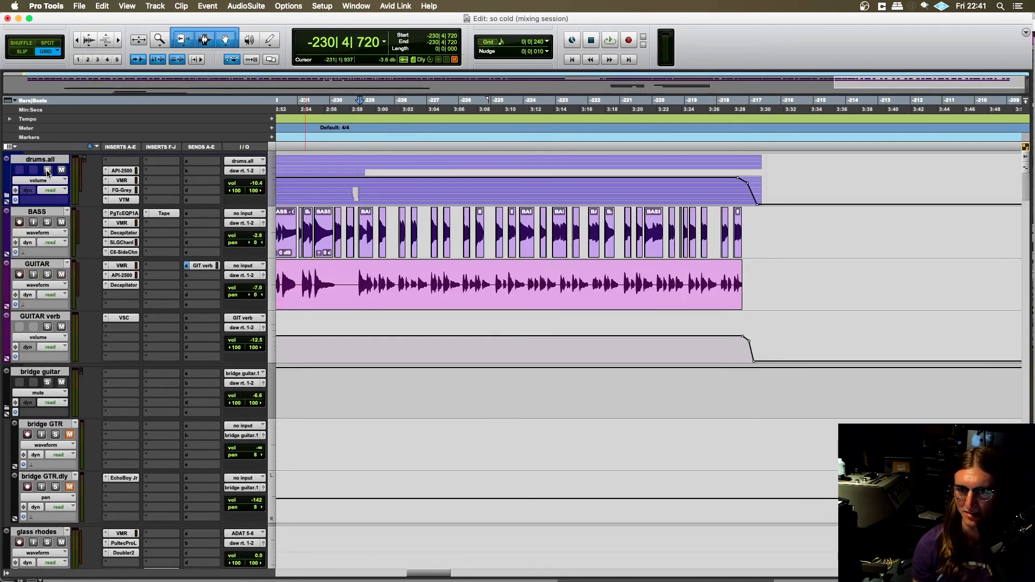
left_click(48, 170)
scroll(1020, 187, "down", 10)
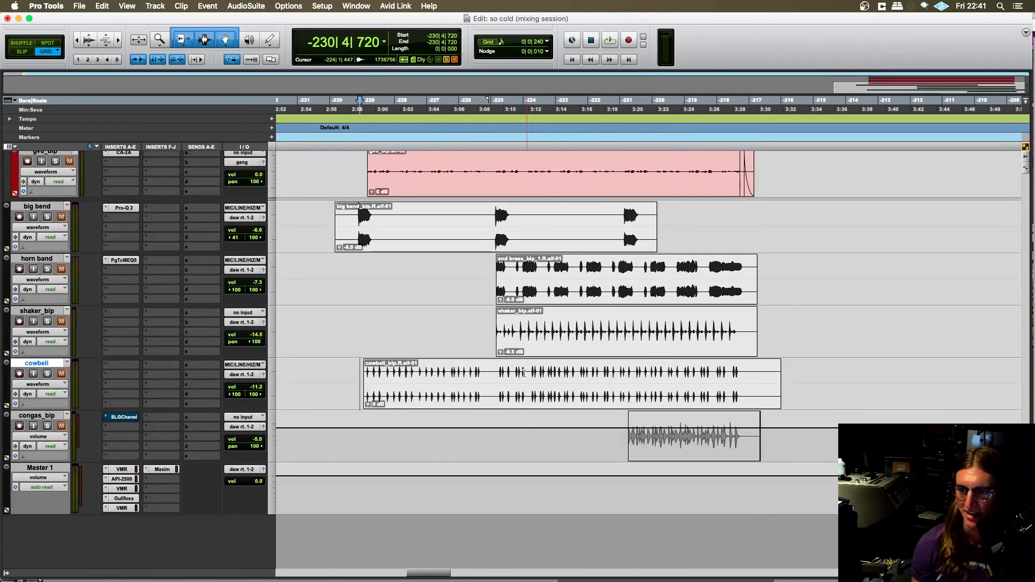
scroll(601, 312, "right", 2)
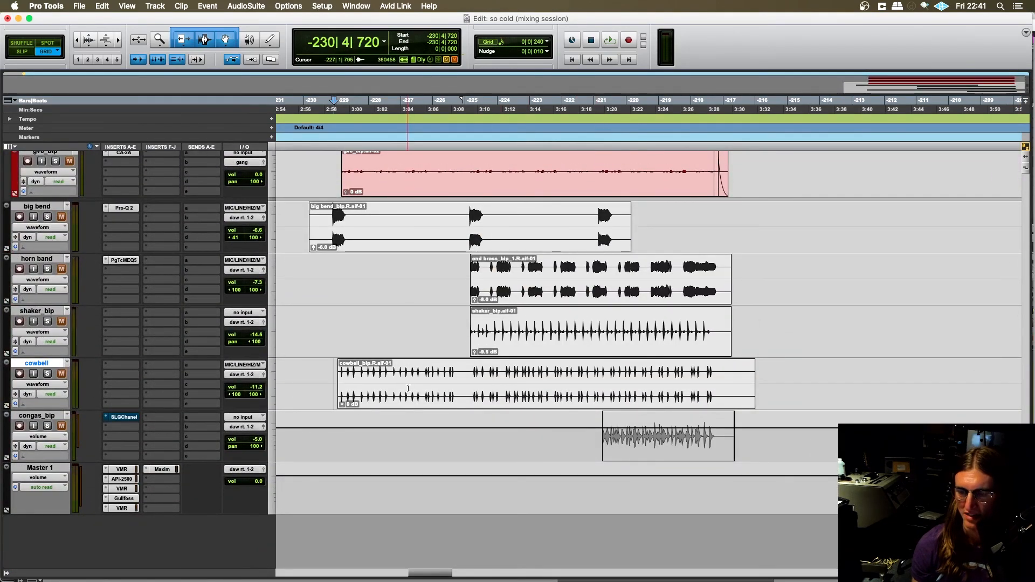
left_click(337, 375)
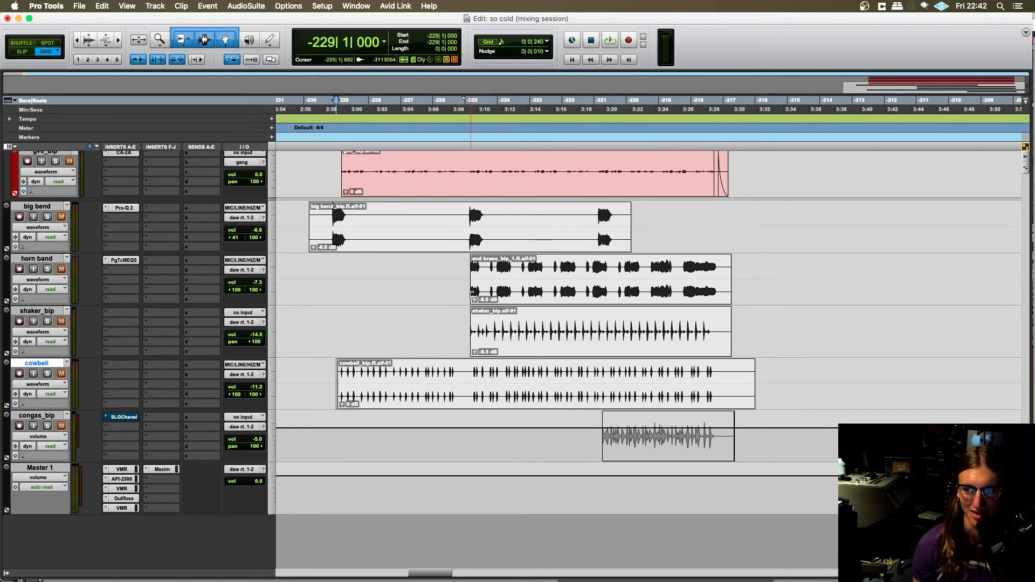
- Solo the cowbell and shaker with the drums, play from -229|1|000 and stop playback
left_click(47, 374)
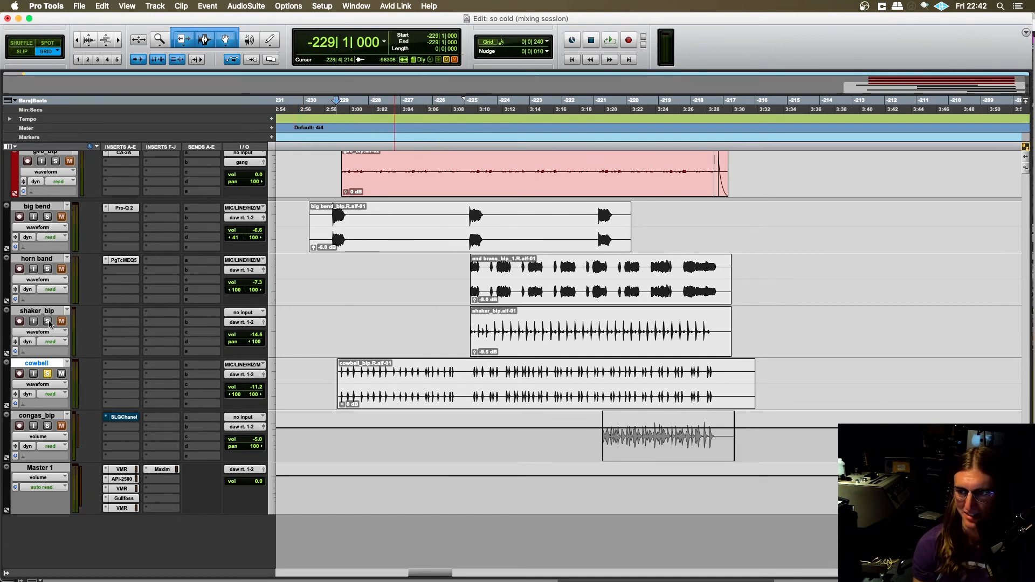
key("space")
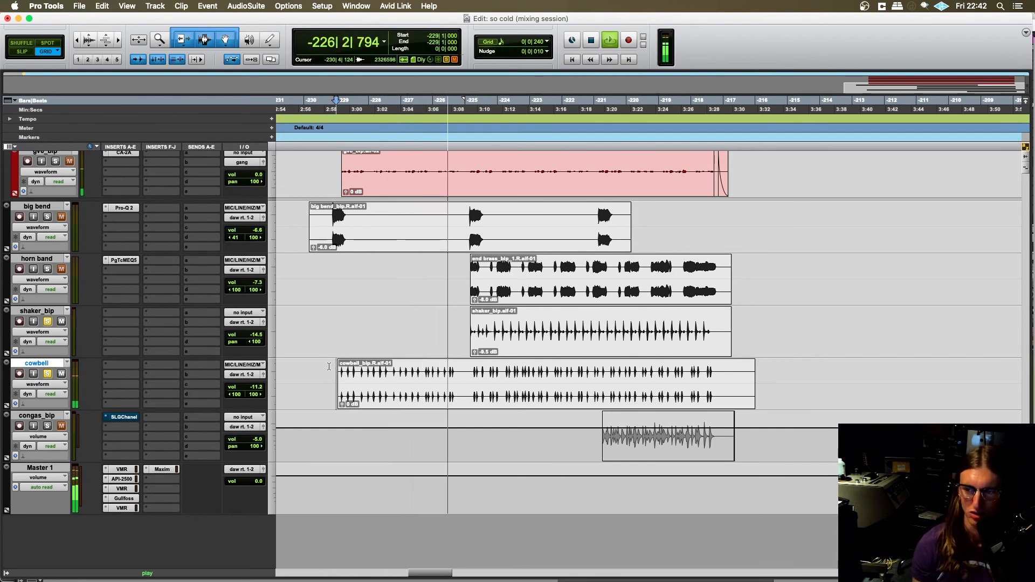
key("space")
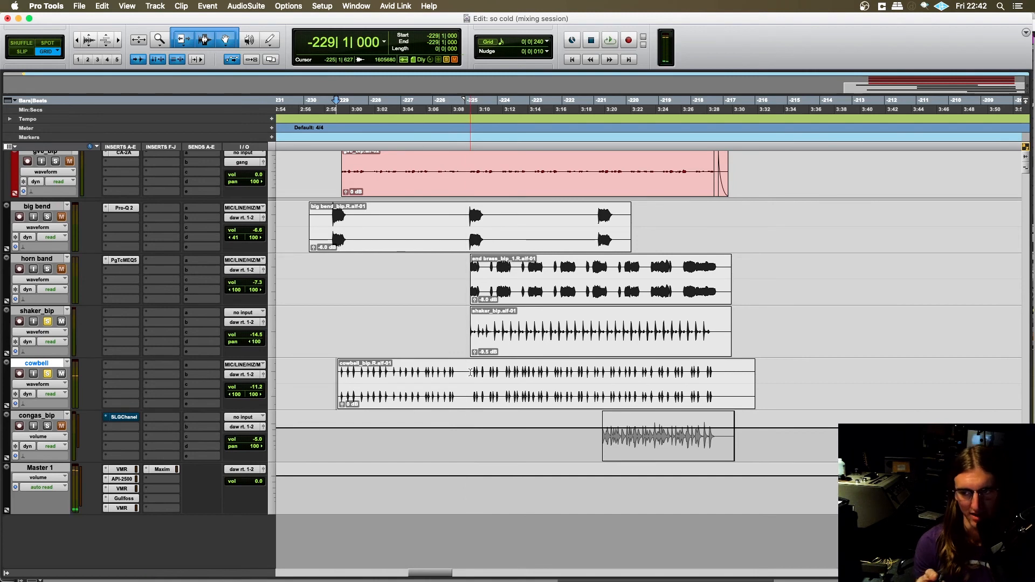
- Play the soloed cowbell and shaker with the other soloed parts from -225|1|000, where the shaker enters, and stop playback
left_click(468, 371)
left_click(464, 370)
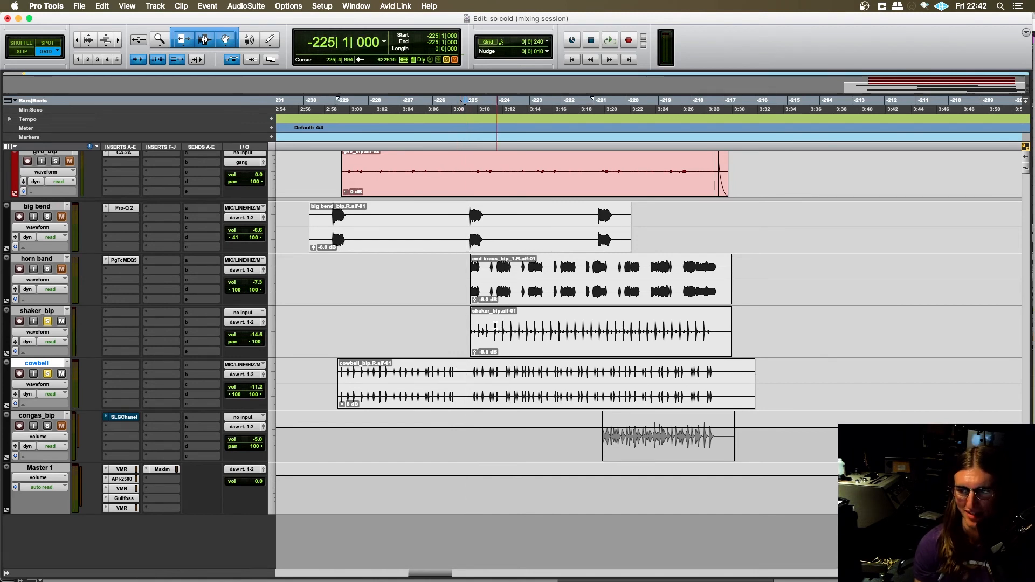
key("space")
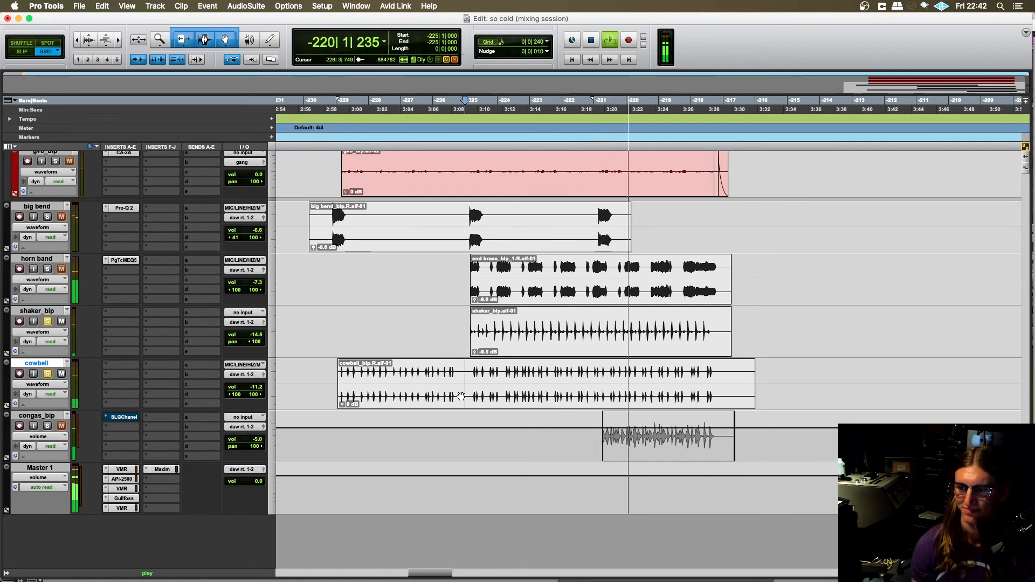
key("space")
- Stop playback and place the edit cursor on the cowbell track at -225|1|720
left_click(524, 441)
left_click(472, 434)
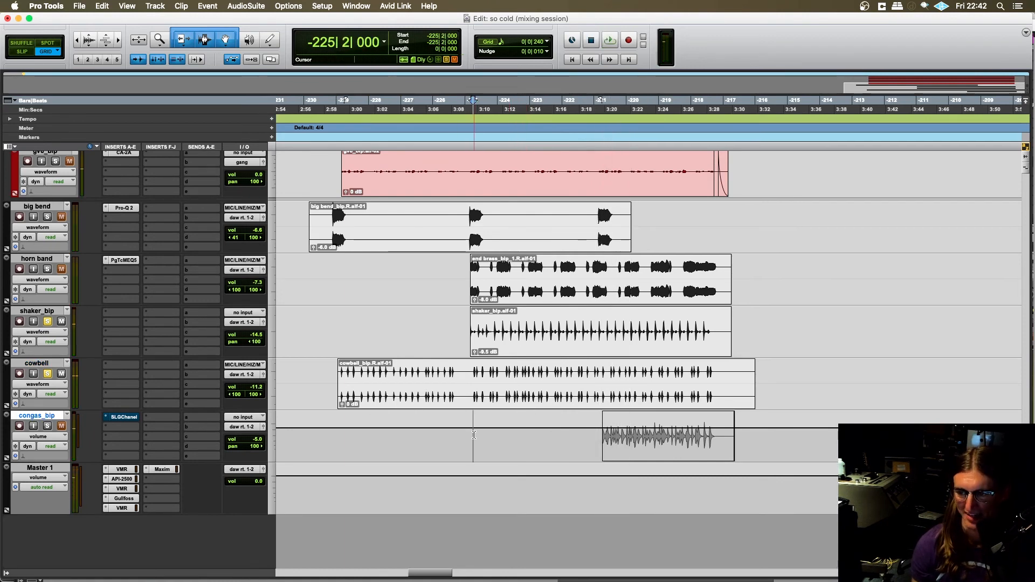
left_click(475, 435)
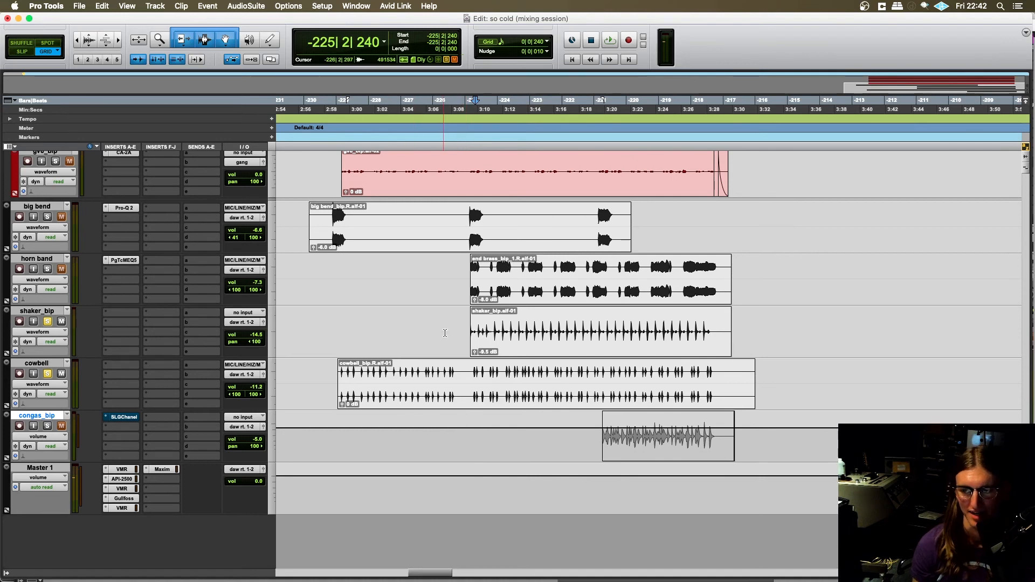
left_click(471, 371)
- Examine how the horn band, shaker, cowbell and congas clips line up through the final section
scroll(444, 412, "right", 2)
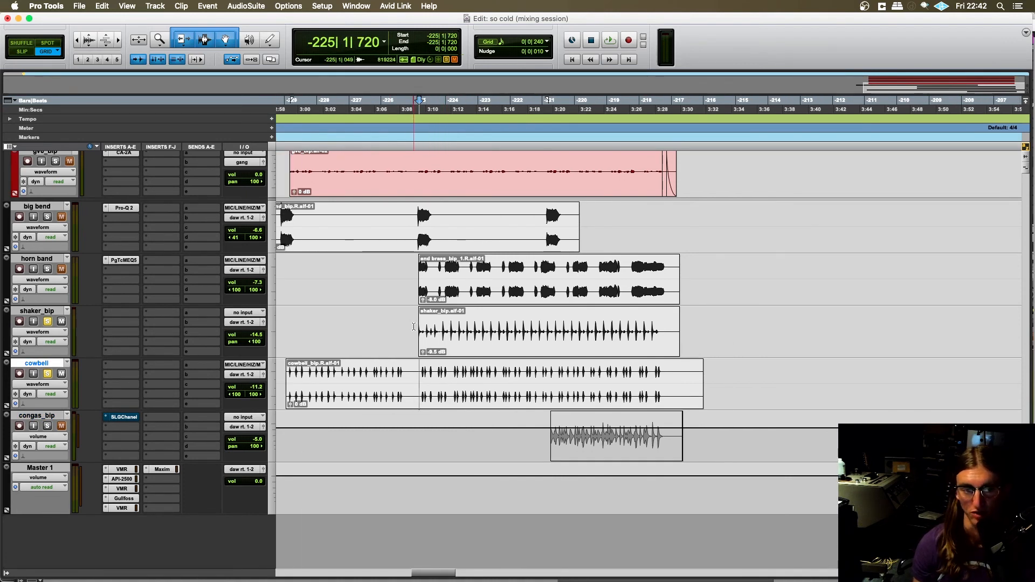
scroll(414, 327, "left", 1)
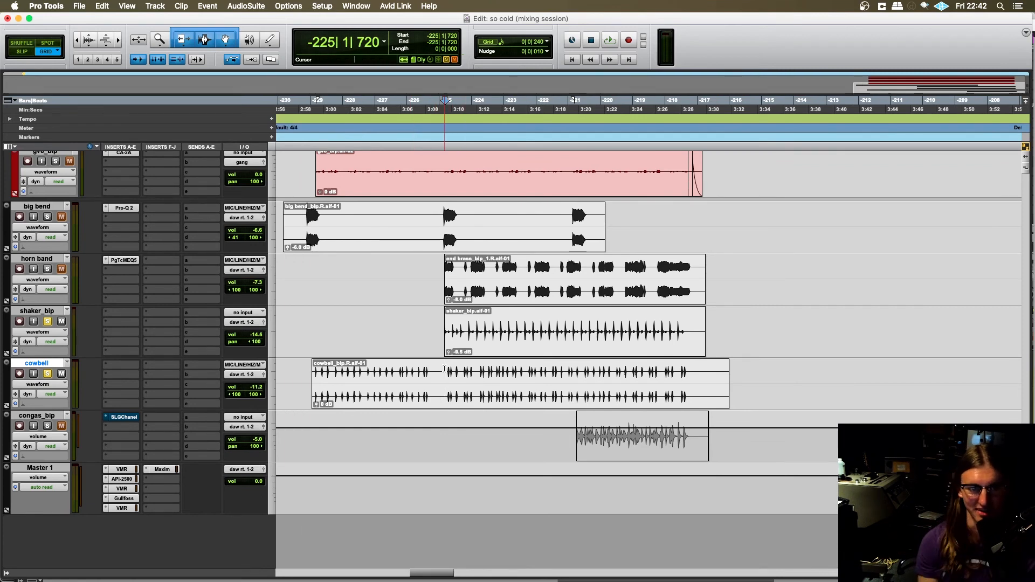
scroll(444, 370, "up", 1)
scroll(506, 375, "right", 1)
scroll(507, 375, "left", 1)
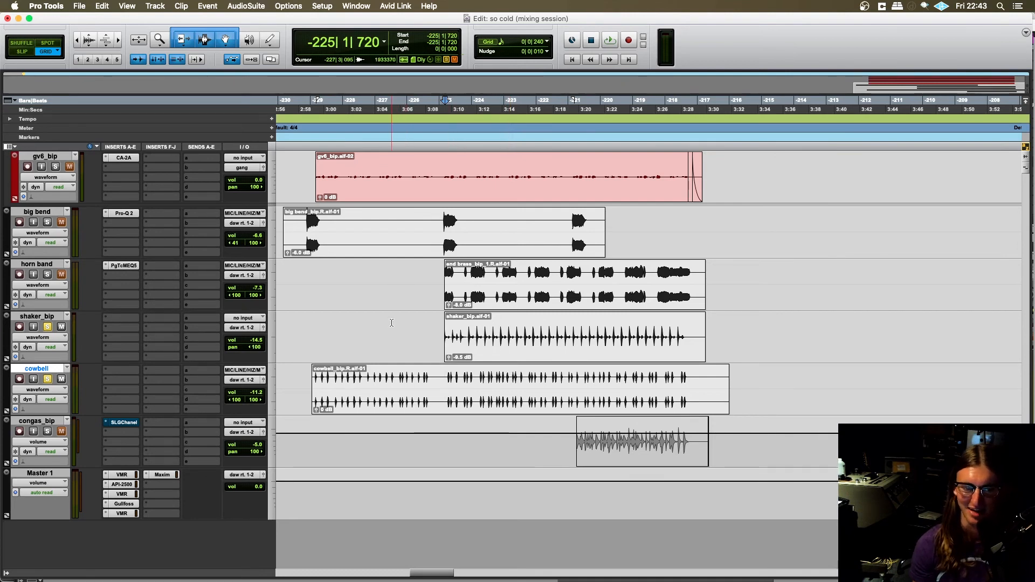
scroll(474, 420, "right", 2)
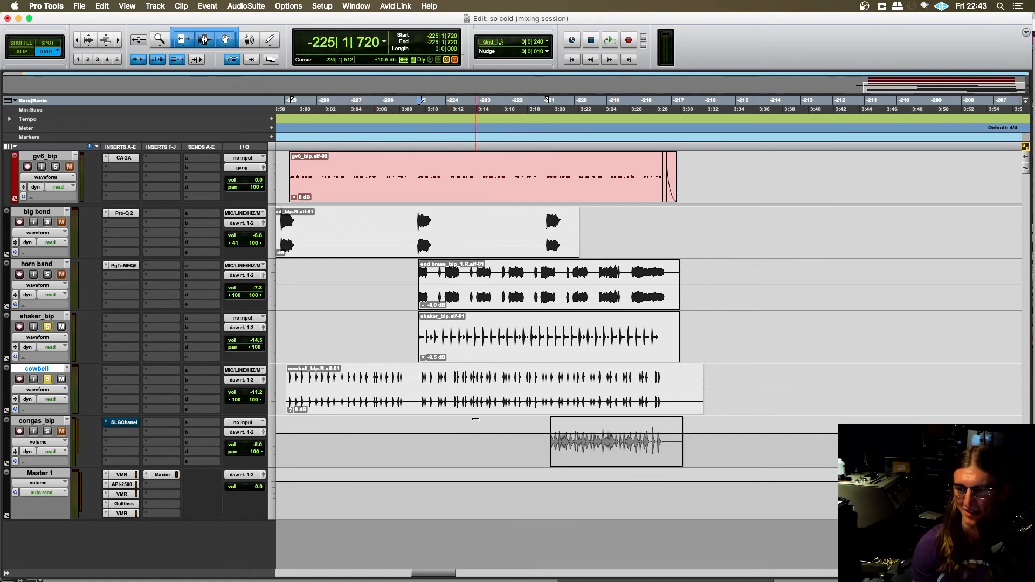
scroll(455, 418, "right", 4)
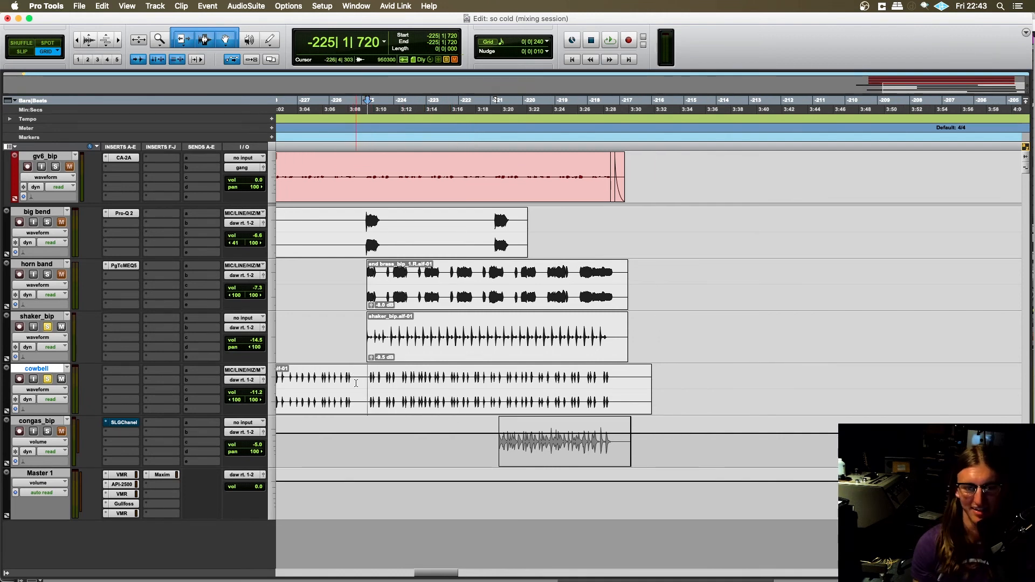
scroll(372, 392, "right", 2)
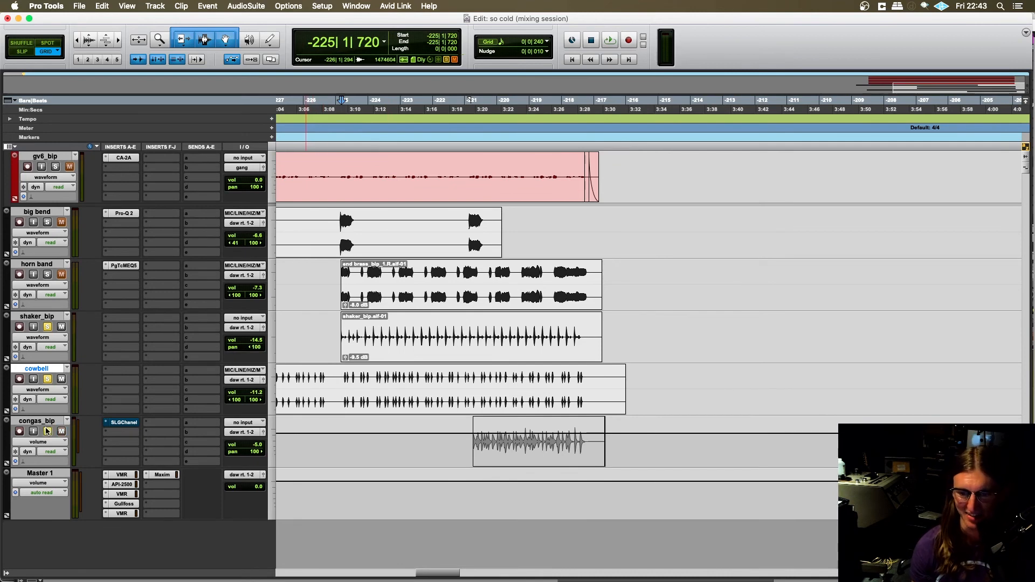
- Solo the congas with the cowbell and shaker, play from -223|4|000 through the congas' entrance and stop playback
scroll(410, 419, "right", 2)
key("space")
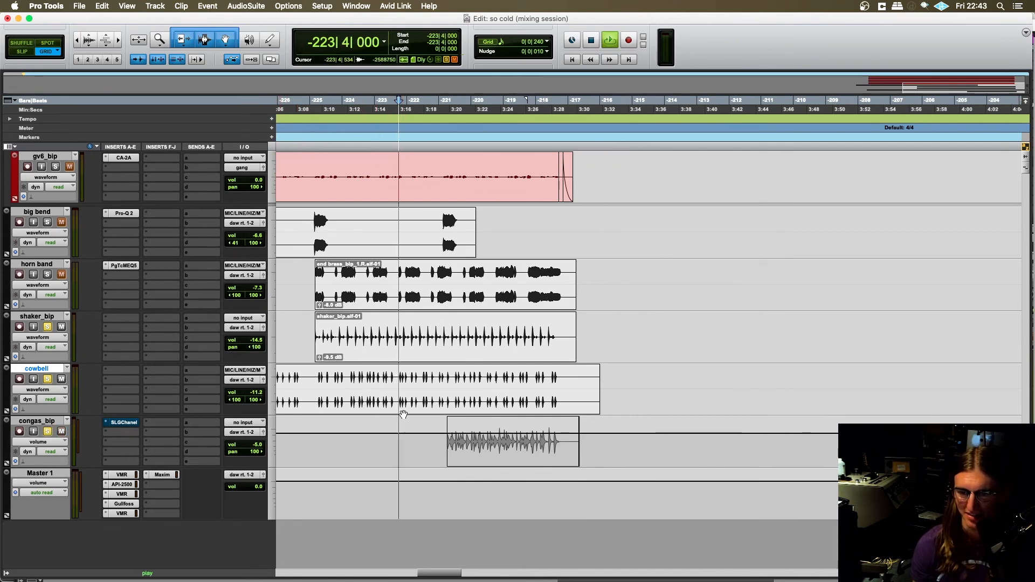
scroll(404, 426, "right", 2)
scroll(411, 454, "left", 2)
scroll(411, 453, "right", 2)
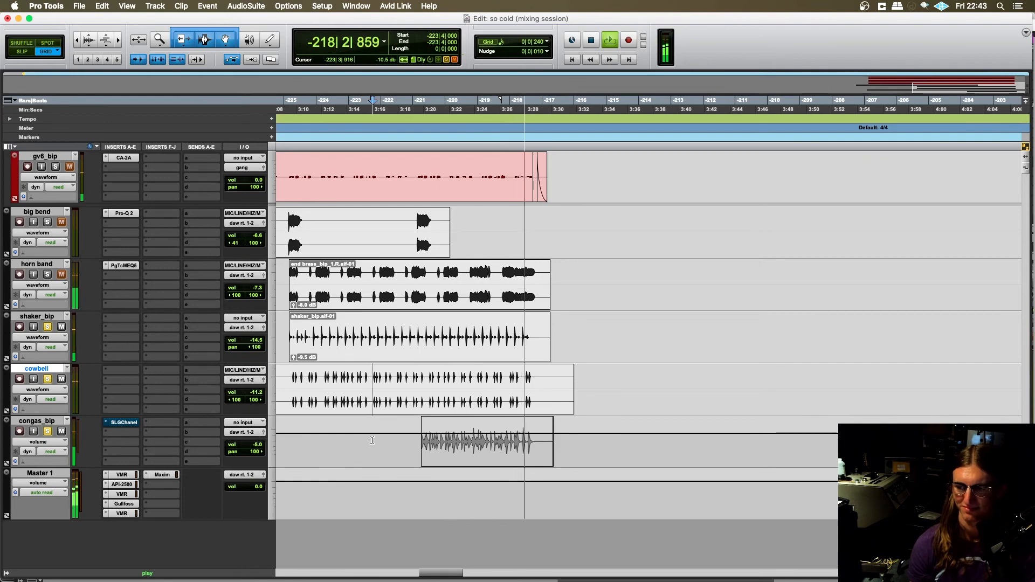
key("space")
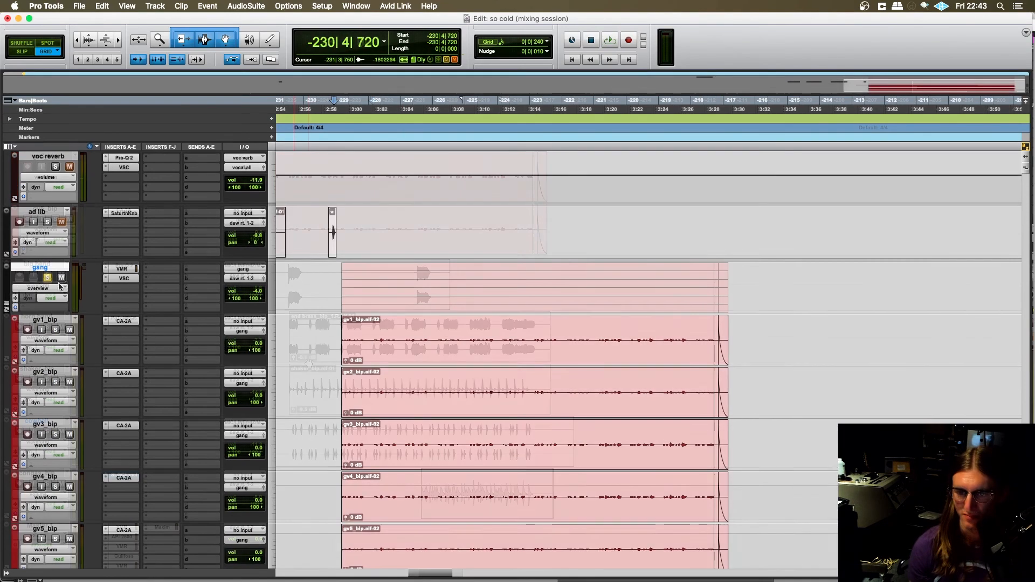
- Look over the lead vocal, bridge, organ, vinyl and clap tracks above the gang vocals in the final section
scroll(327, 354, "up", 8)
scroll(327, 356, "down", 2)
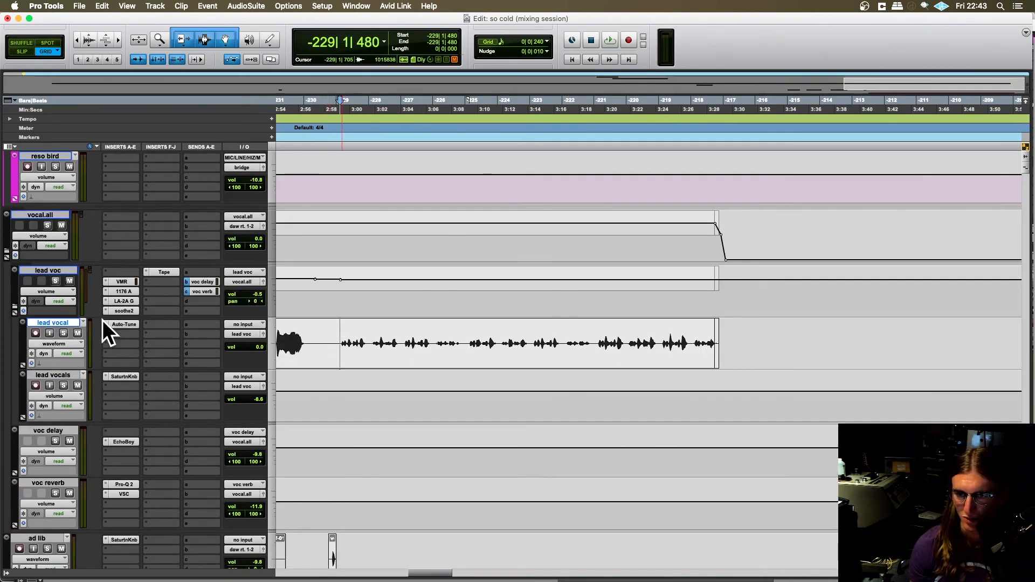
scroll(475, 347, "up", 15)
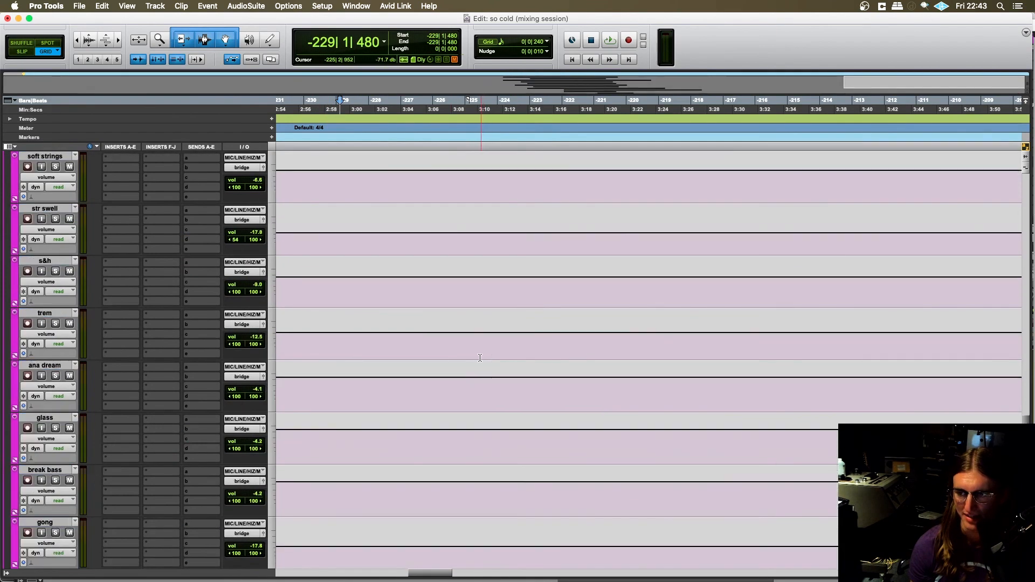
scroll(474, 346, "up", 5)
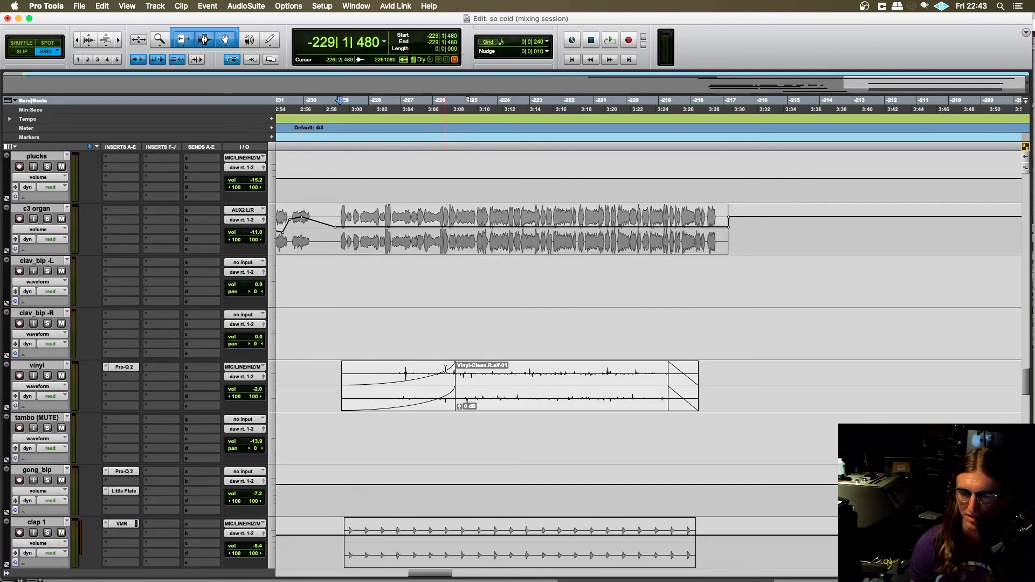
scroll(445, 369, "down", 15)
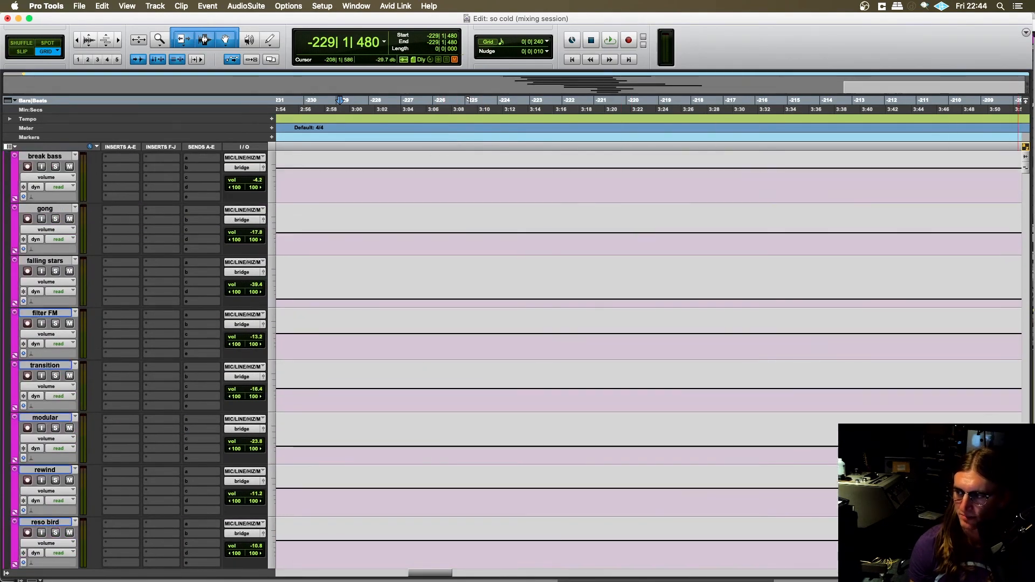
scroll(323, 345, "down", 10)
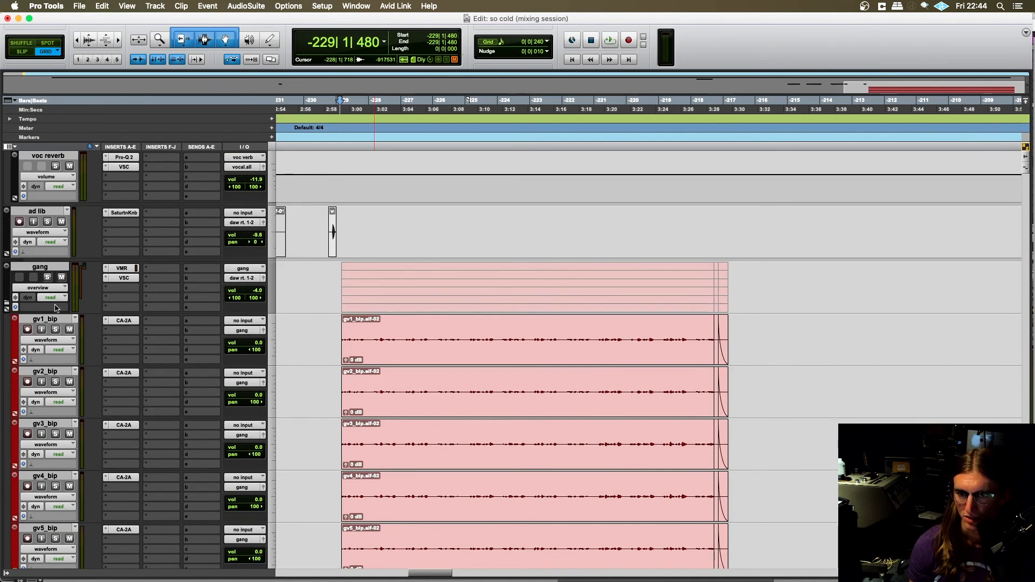
- Select the gv1 to gv6 gang vocal clips from -229|1|000, clear the selection and place the edit cursor at -229|1|240
left_click(48, 278)
scroll(60, 253, "down", 1)
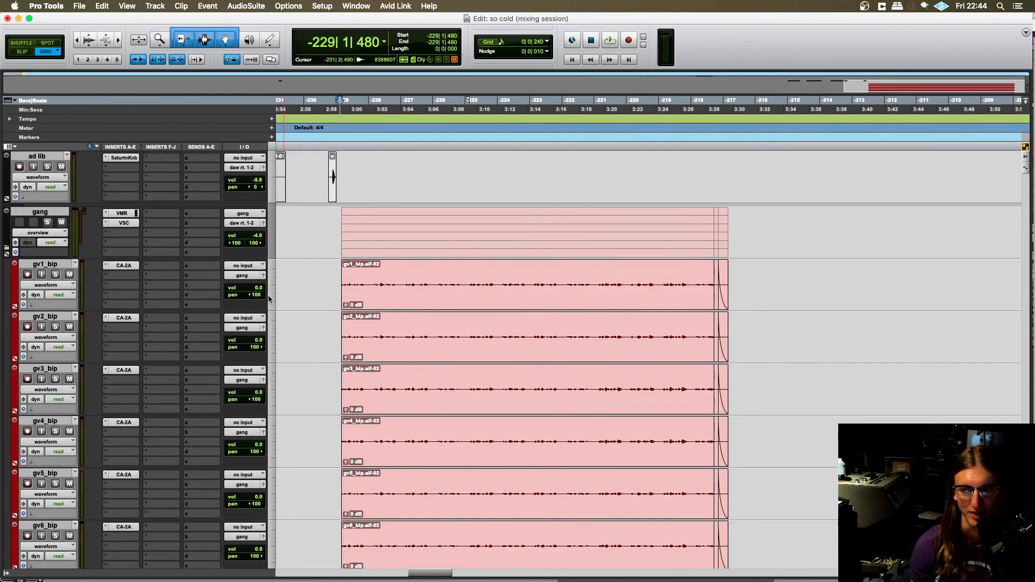
left_click_drag(338, 283, 755, 442)
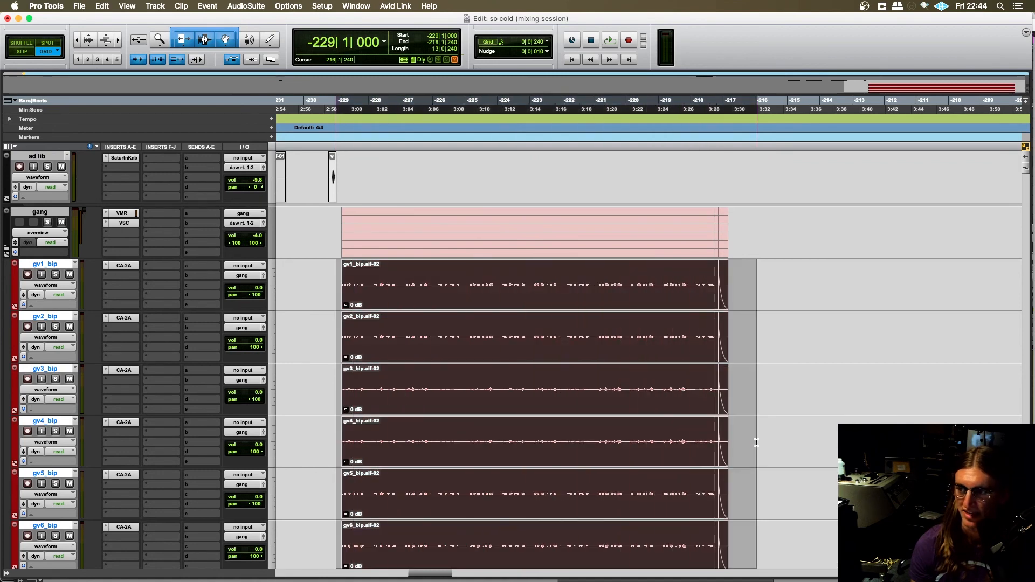
left_click(767, 330)
scroll(319, 272, "down", 1)
left_click(338, 237)
- Place the edit cursor on the gang track at -229|1|240 and examine the six gang vocal tracks beneath it
scroll(302, 312, "right", 2)
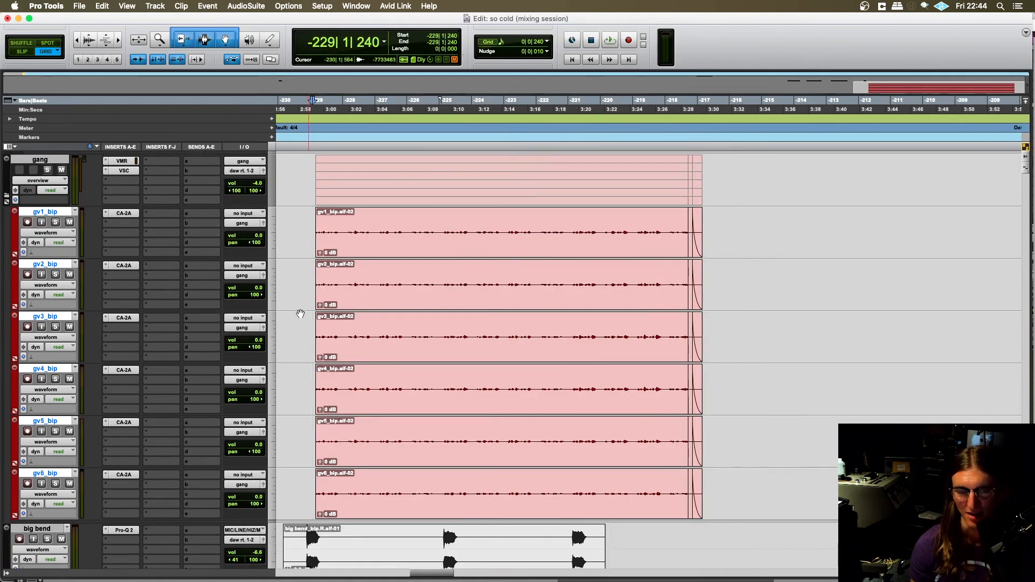
scroll(300, 318, "up", 2)
scroll(311, 322, "left", 1)
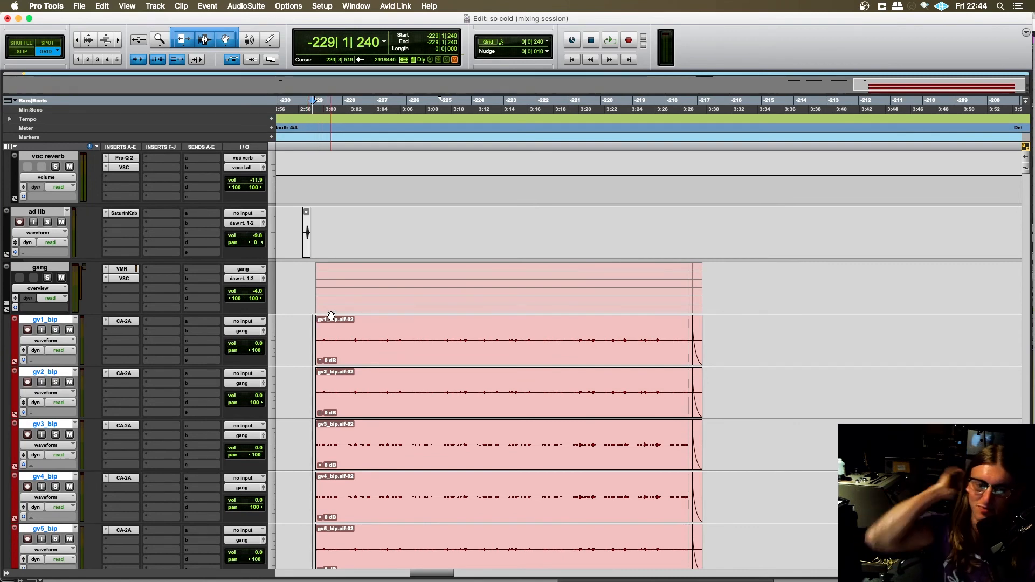
left_click(312, 283)
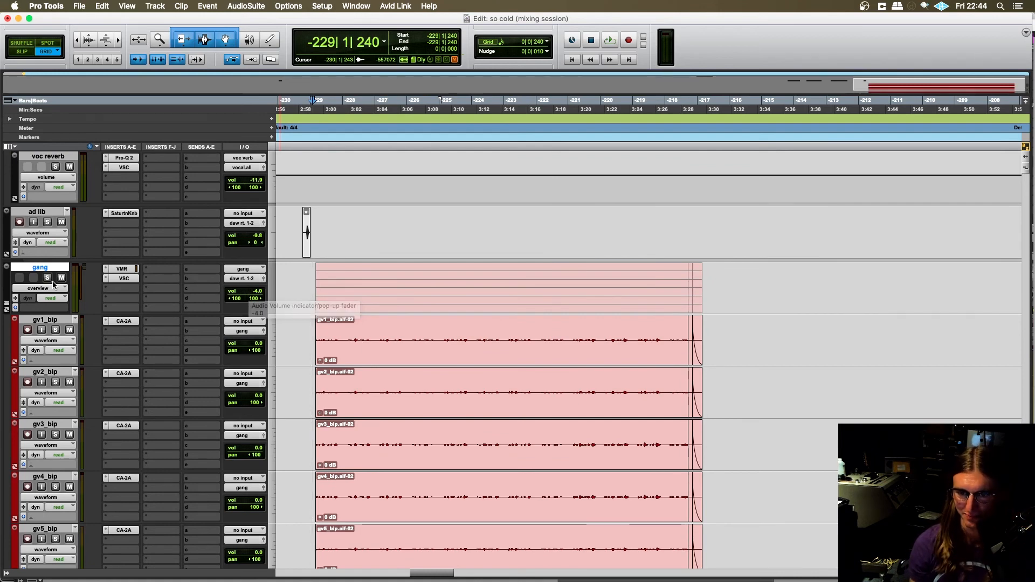
scroll(316, 311, "down", 2)
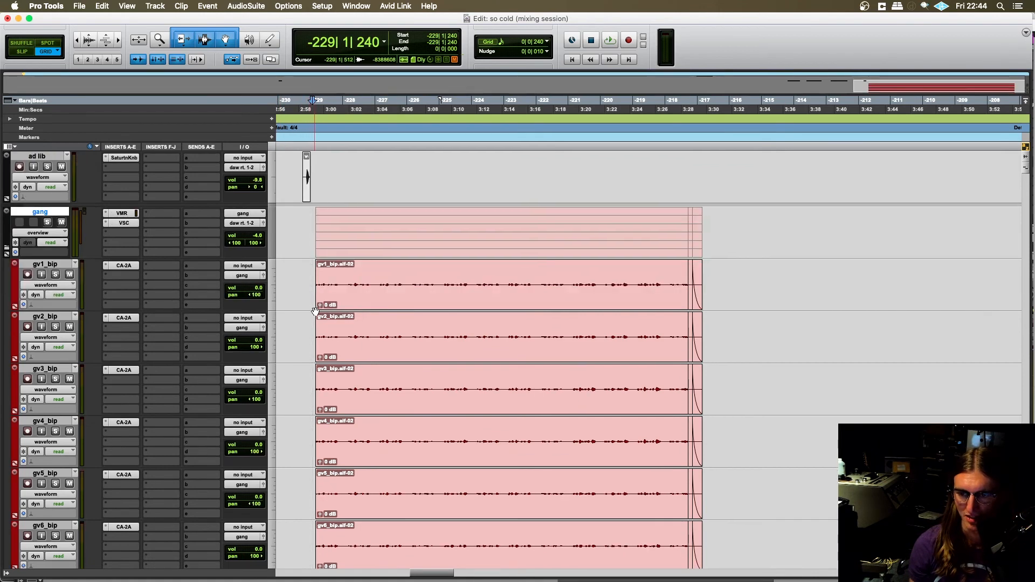
scroll(317, 311, "left", 1)
scroll(317, 311, "right", 1)
scroll(318, 314, "up", 2)
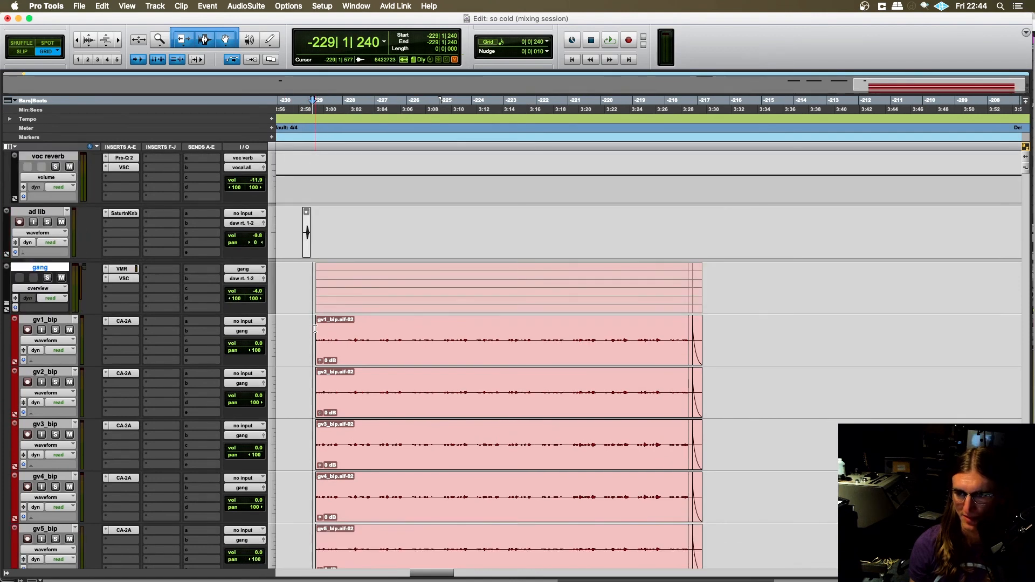
- Solo the gang vocals together with the vocal.all group and play them from -229|1|480
left_click(306, 326)
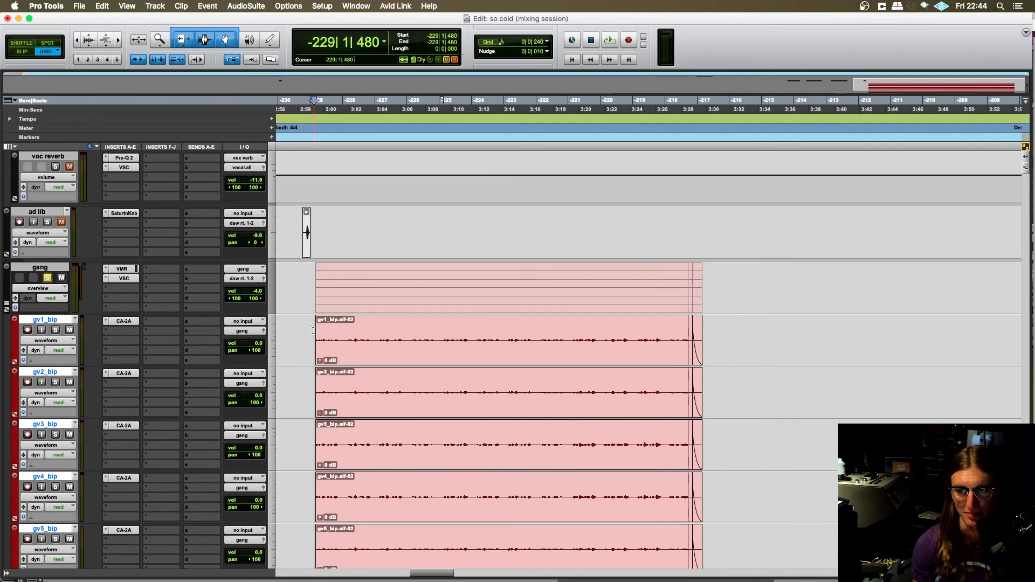
scroll(312, 328, "down", 2)
scroll(280, 326, "up", 10)
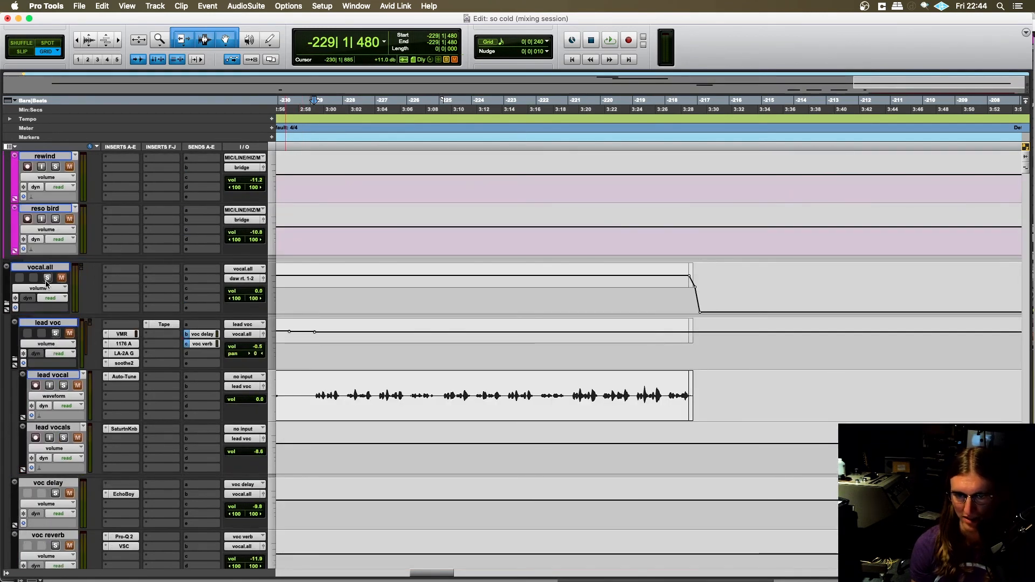
key("space")
scroll(308, 370, "down", 12)
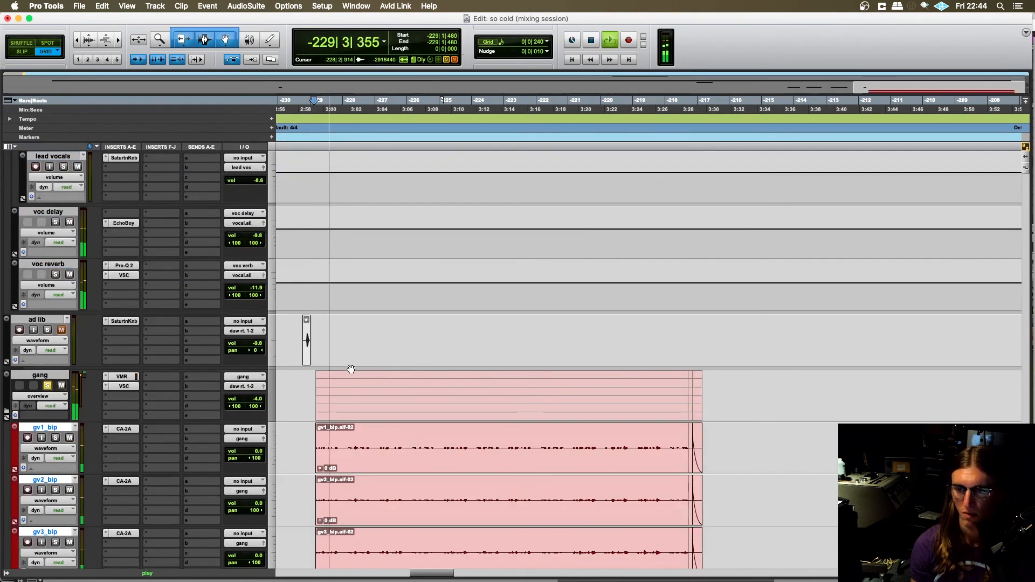
scroll(307, 370, "down", 2)
scroll(300, 362, "up", 4)
scroll(299, 361, "down", 2)
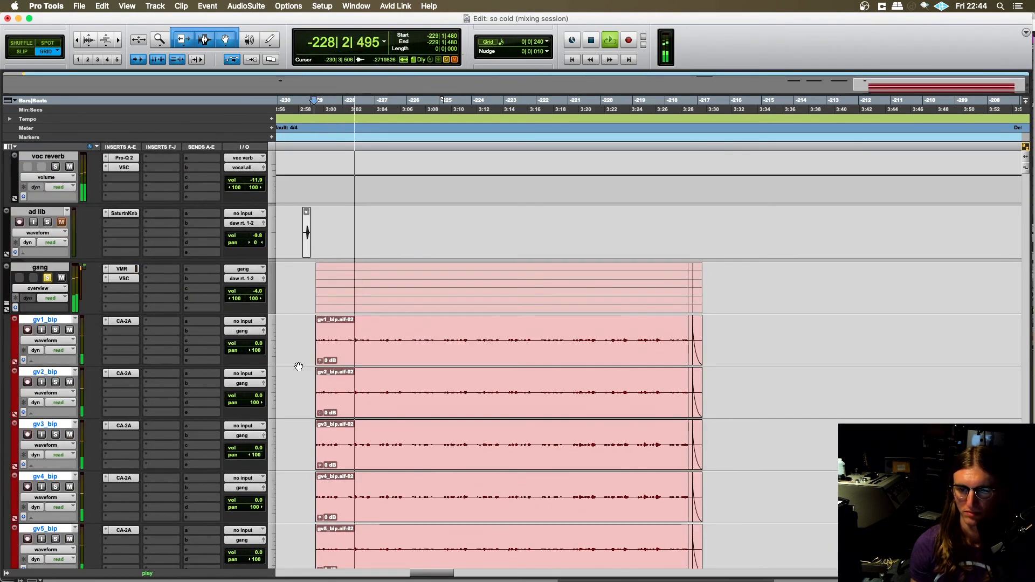
scroll(297, 360, "down", 1)
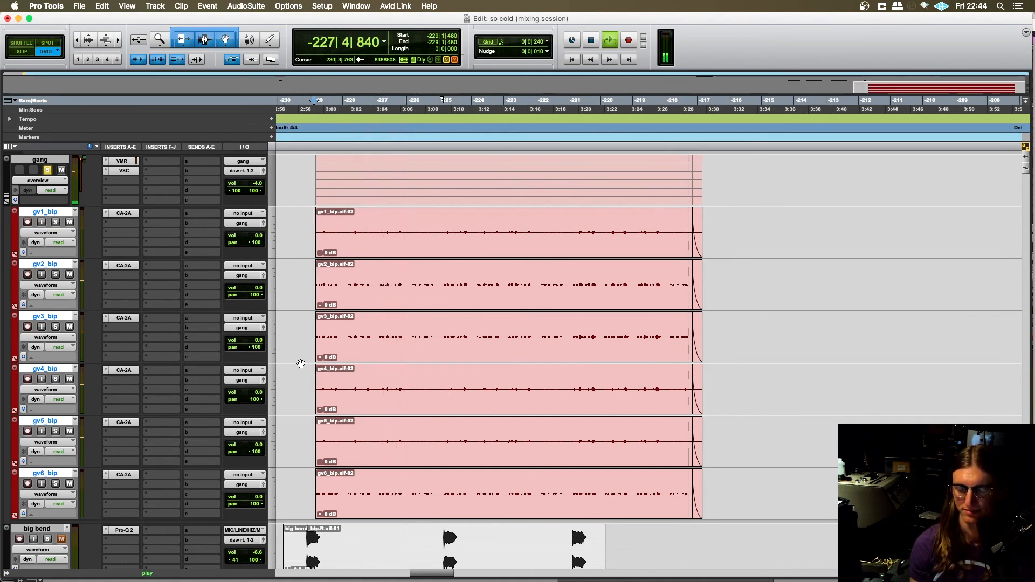
- Take the big bend track out of solo while the vocals play on, and stop playback shortly before bar -221
left_click(48, 539)
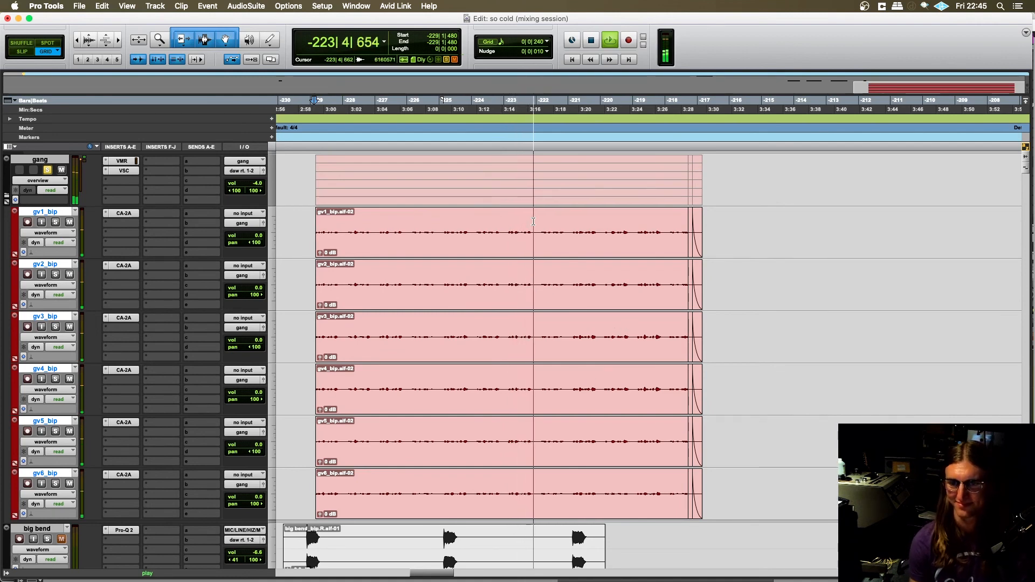
scroll(468, 303, "right", 2)
scroll(468, 304, "left", 2)
scroll(475, 295, "right", 4)
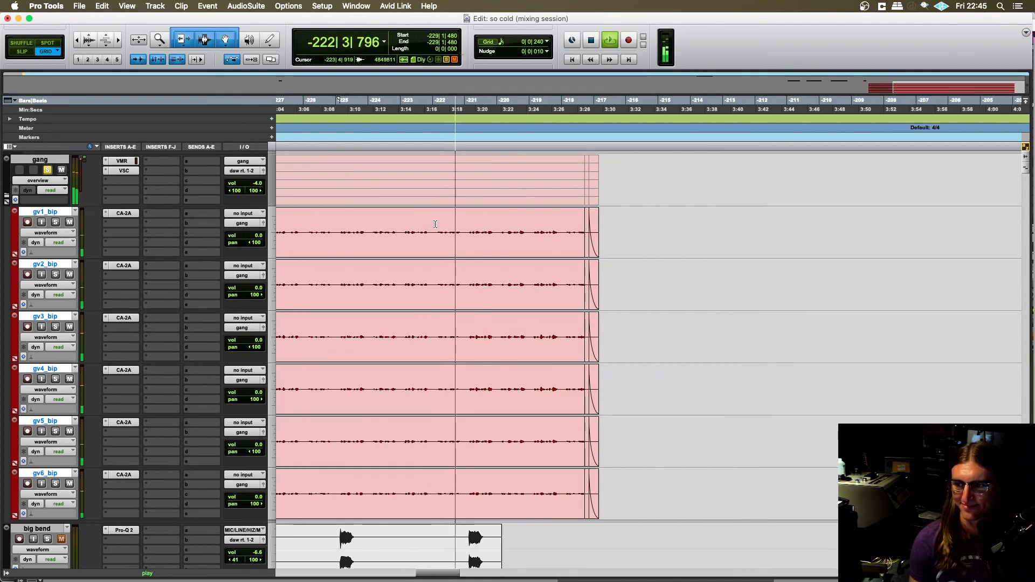
key("space")
- Move the edit cursor on the gang vocal tracks to -222|1|240, play the soloed vocals from there and stop playback
left_click(464, 223)
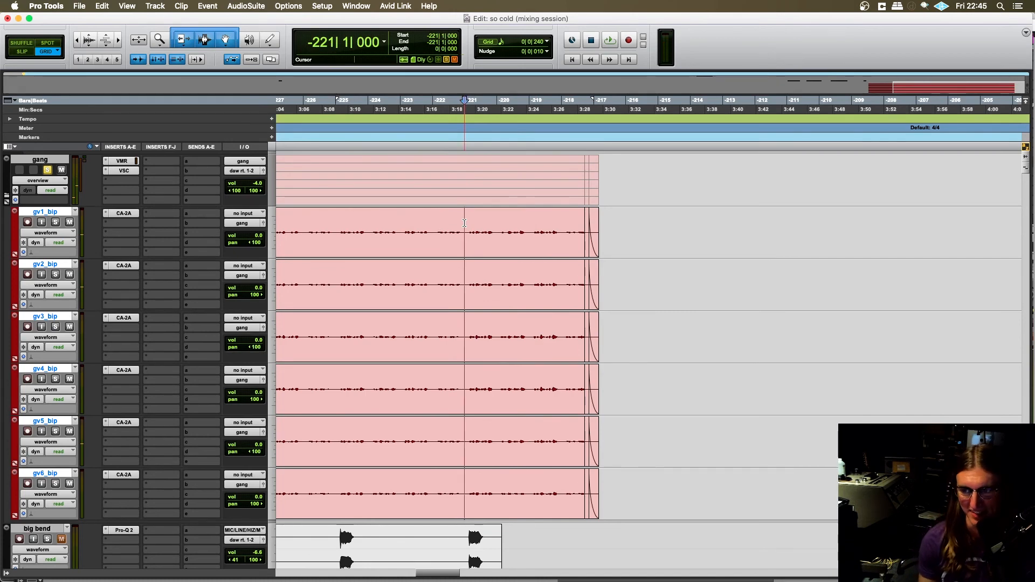
left_click(438, 225)
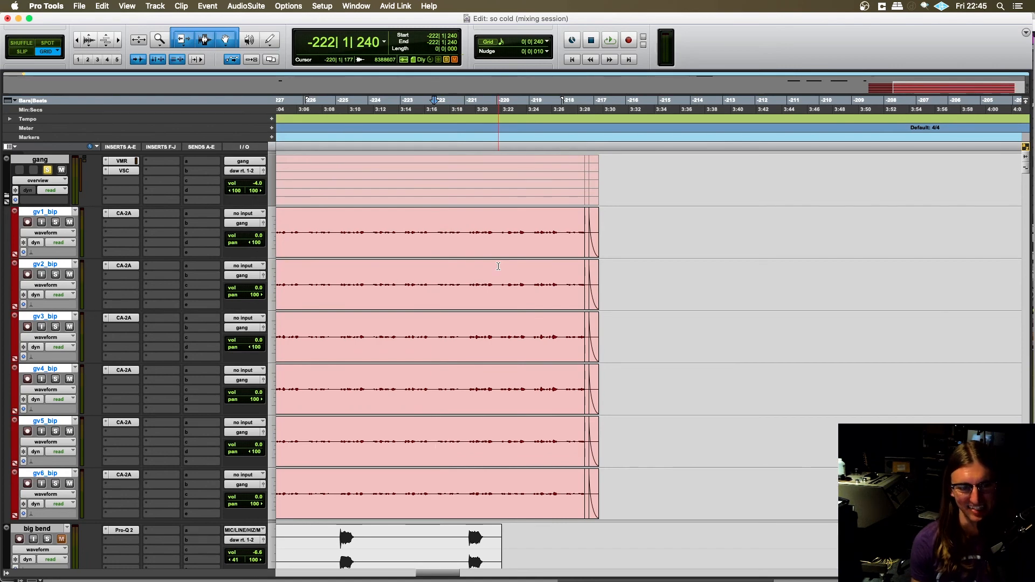
scroll(497, 267, "right", 2)
key("space")
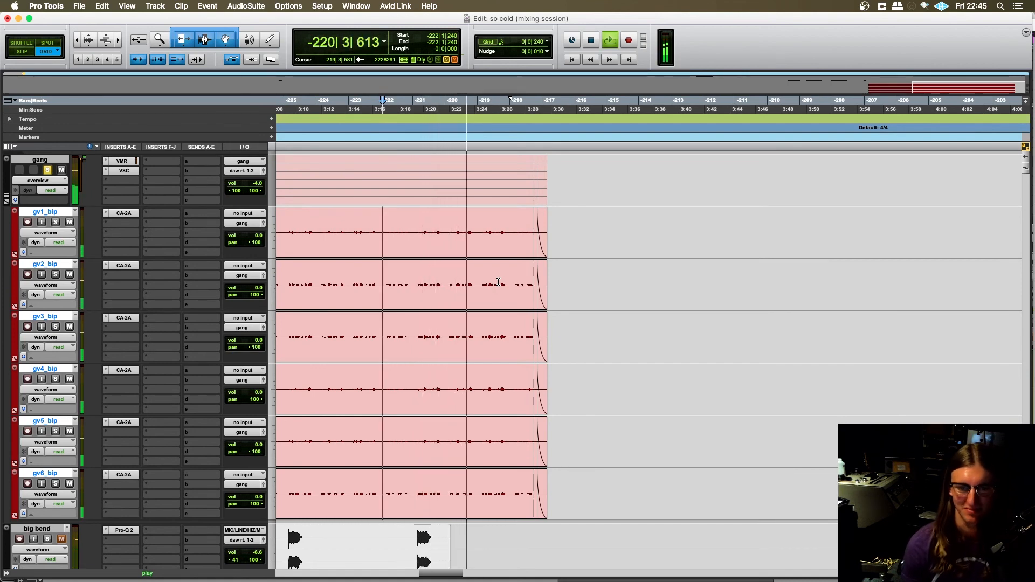
scroll(498, 282, "left", 6)
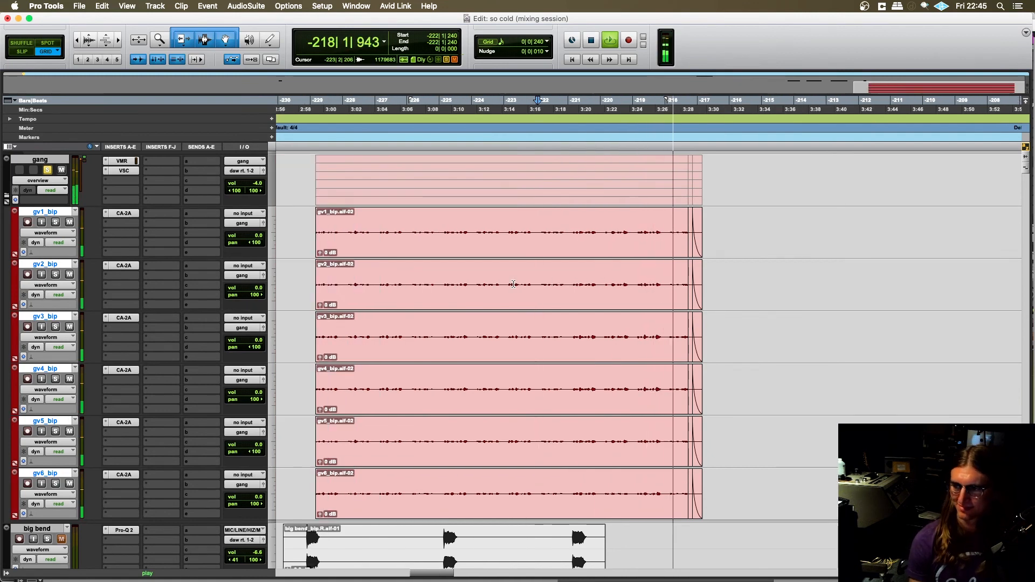
key("space")
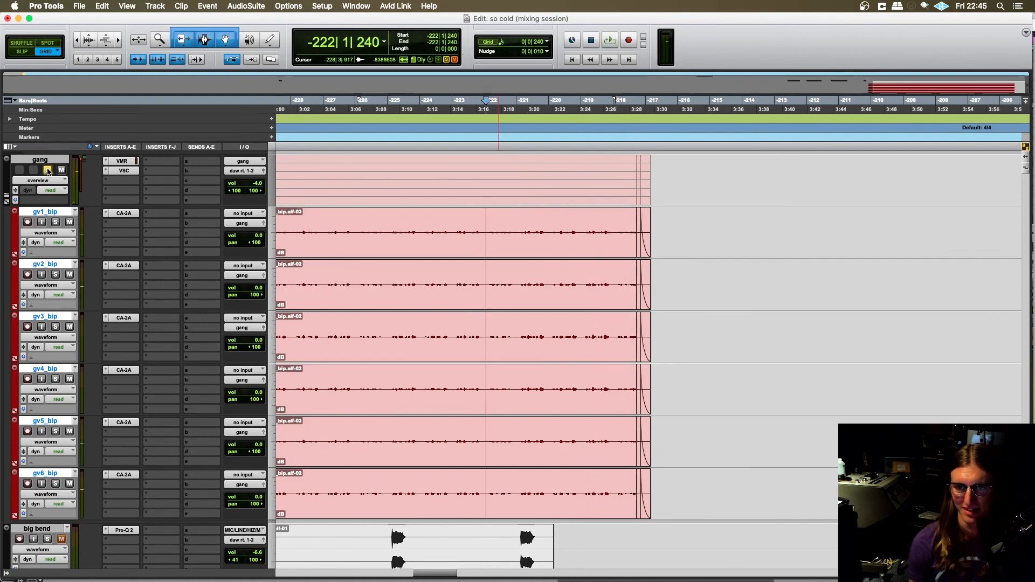
- Play the final section from -229|1|480 with the gang vocals in the full mix and stop playback past bar -217
scroll(368, 274, "left", 5)
scroll(368, 275, "up", 5)
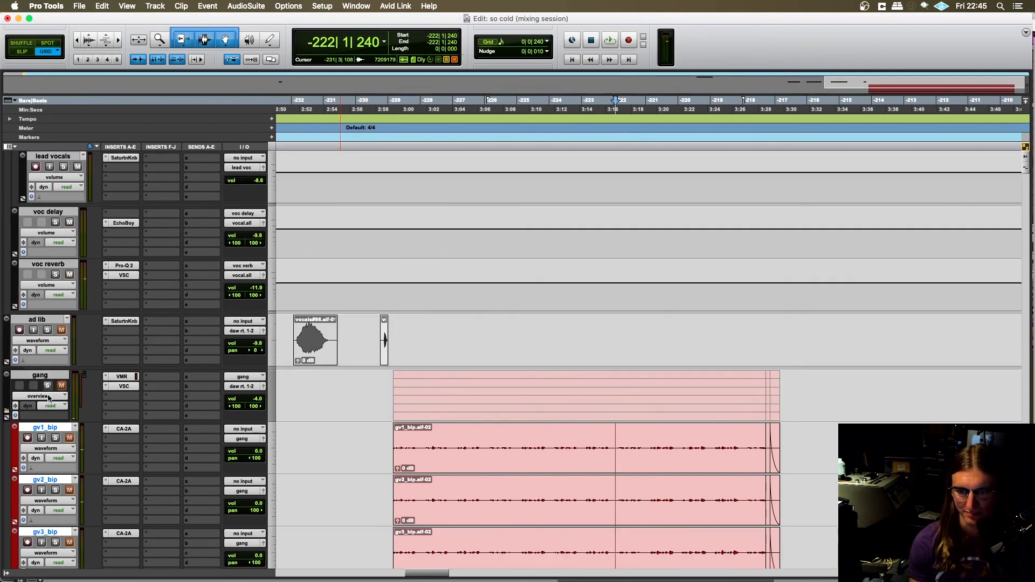
left_click(391, 387)
key("space")
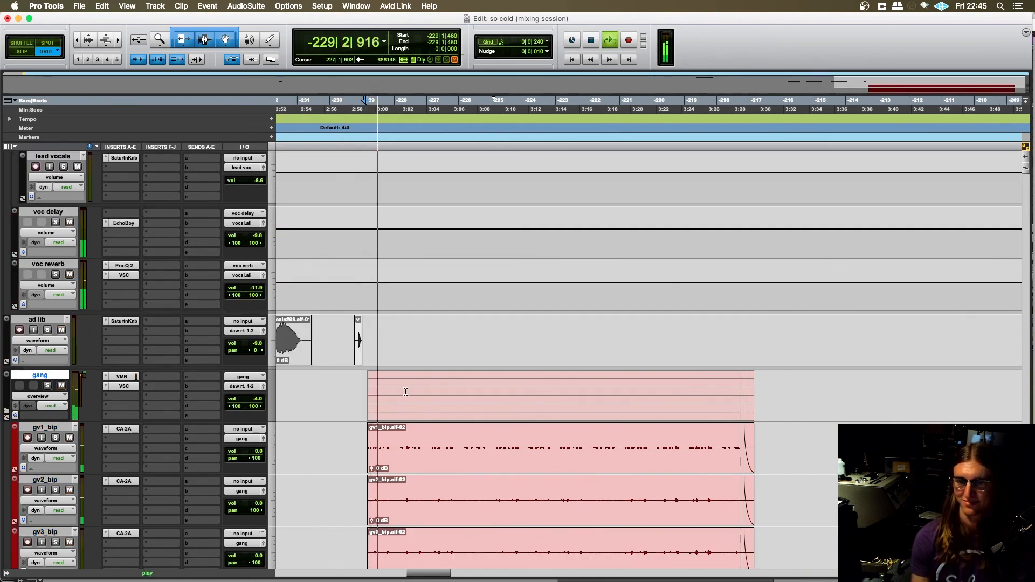
scroll(388, 378, "down", 1)
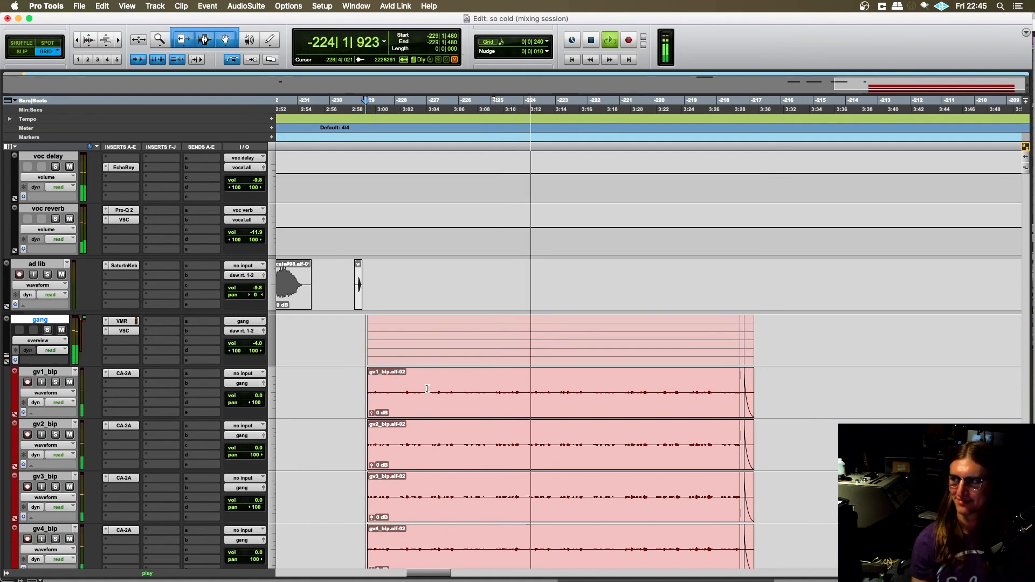
scroll(466, 381, "right", 1)
scroll(477, 394, "right", 1)
scroll(485, 402, "left", 1)
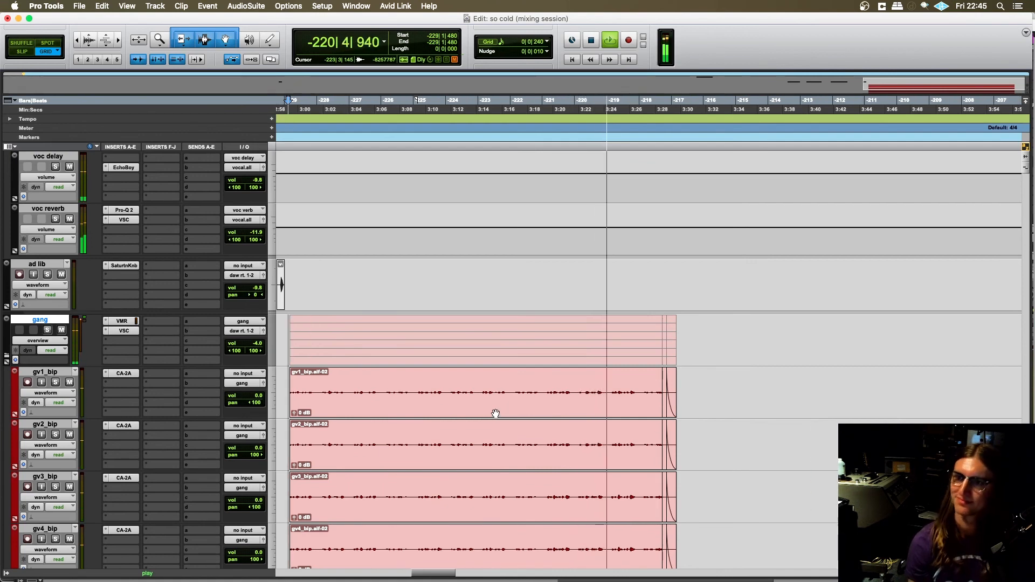
scroll(497, 413, "left", 2)
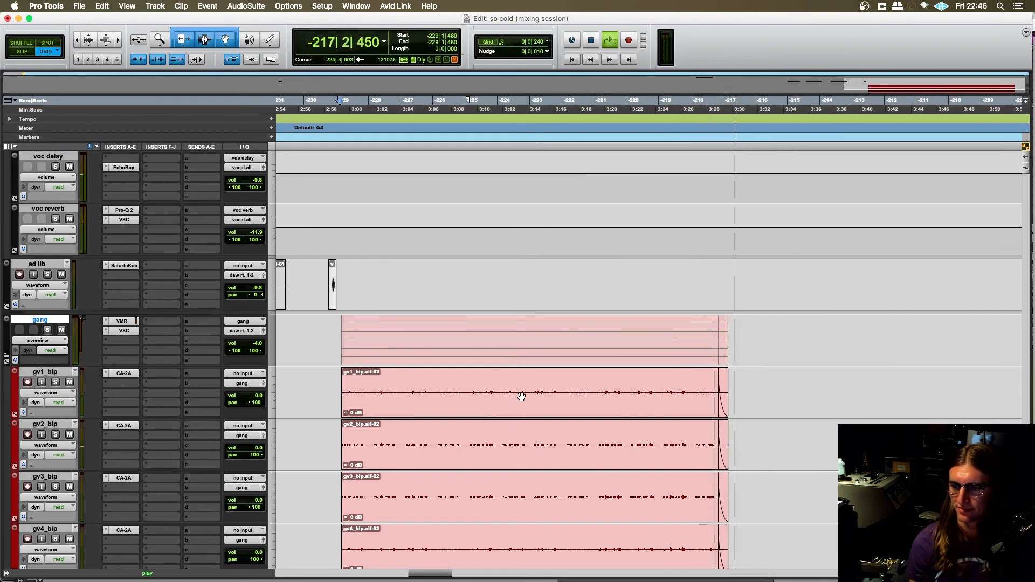
key("space")
- Locate the vinyl track among the tracks above the claps and select its audio from -229|1|640 to -218|2|000
scroll(521, 397, "down", 6)
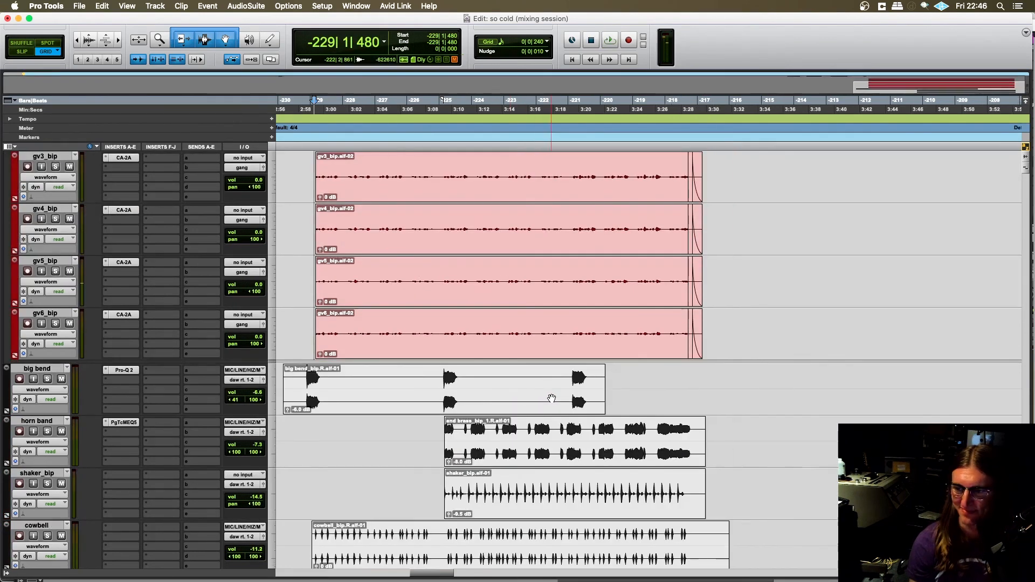
scroll(551, 398, "down", 1)
scroll(550, 398, "right", 1)
scroll(550, 397, "up", 15)
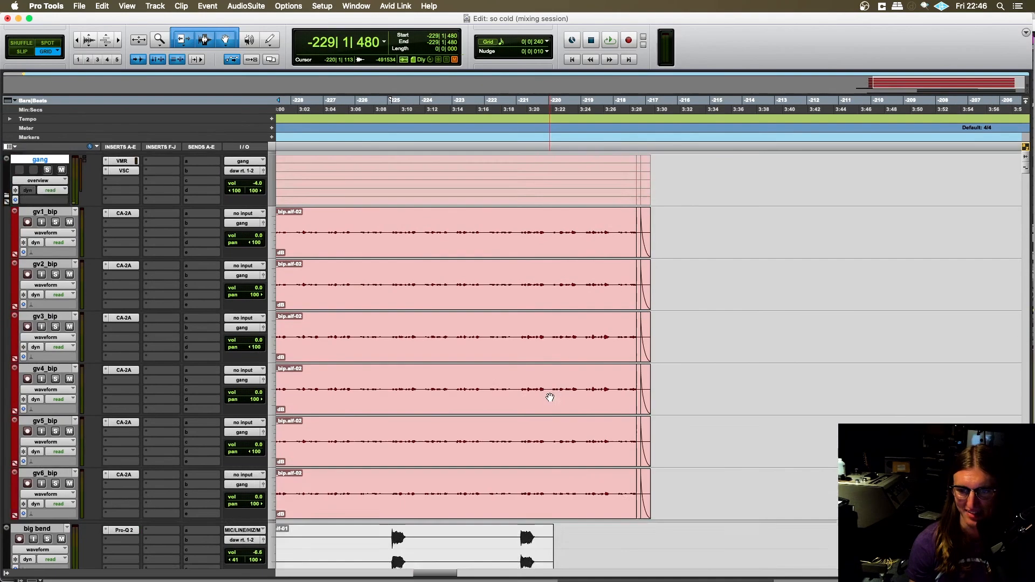
scroll(535, 403, "up", 10)
scroll(536, 401, "left", 2)
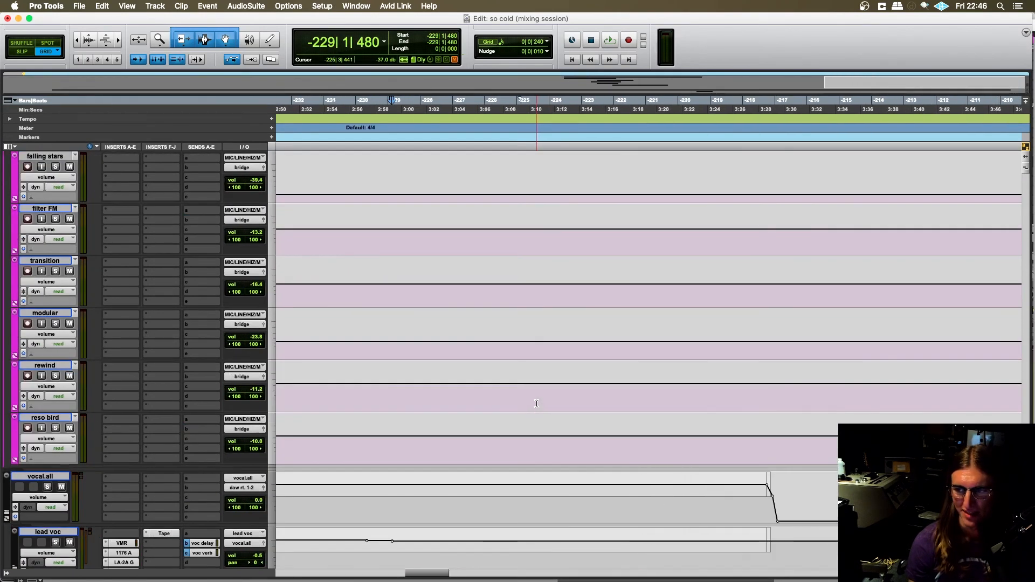
scroll(537, 400, "up", 10)
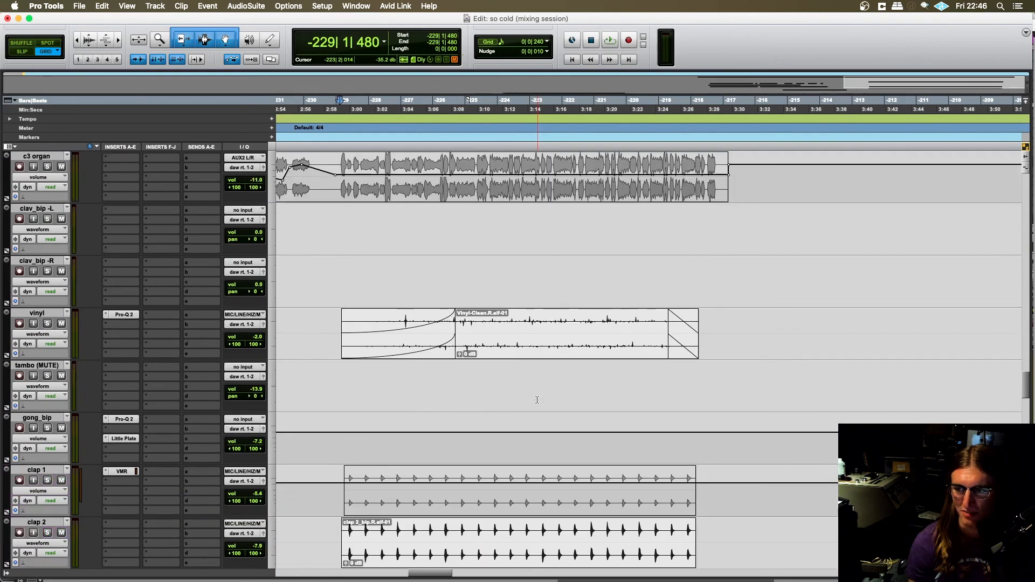
scroll(541, 405, "left", 2)
scroll(549, 405, "right", 3)
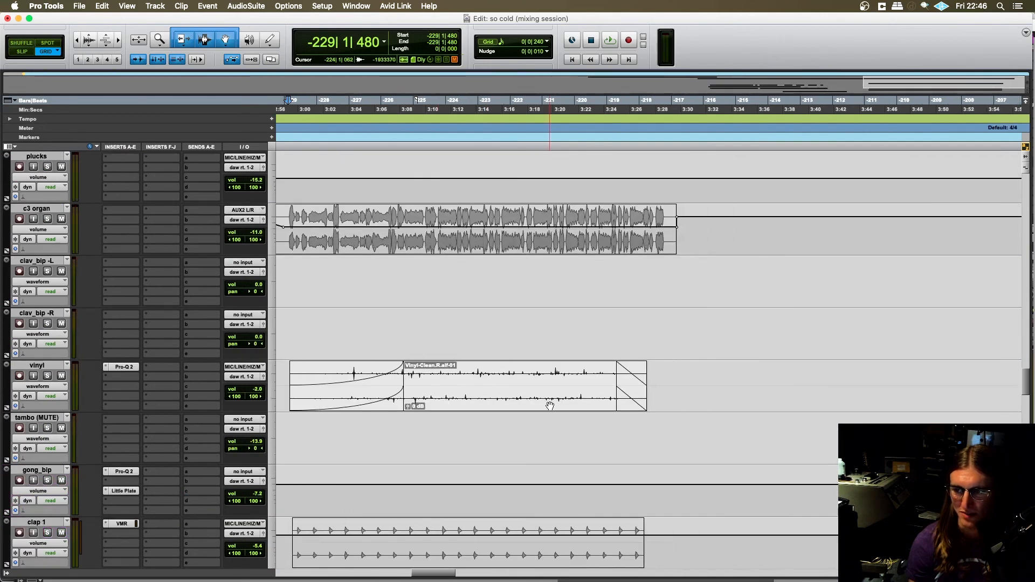
left_click(480, 405)
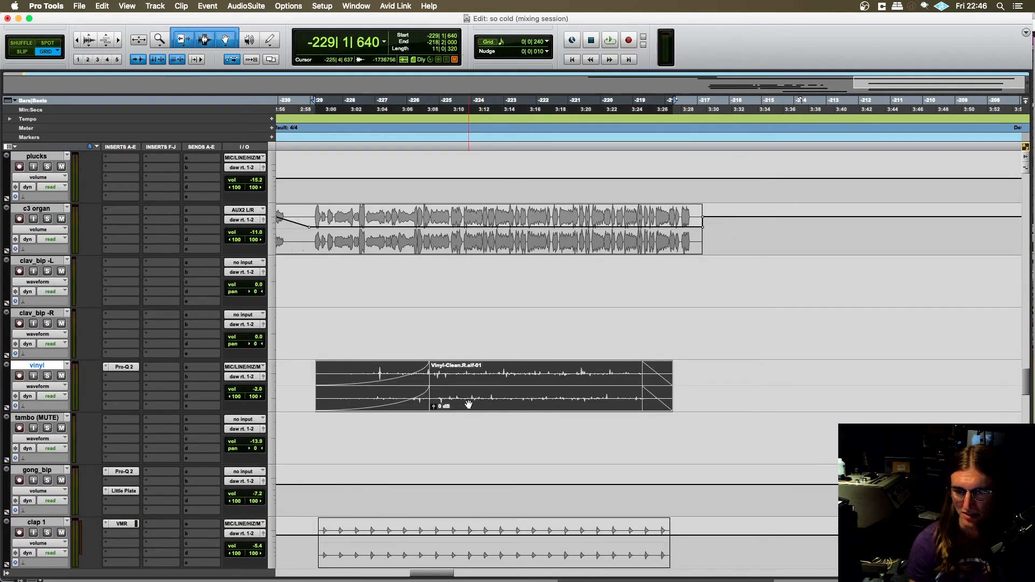
scroll(468, 405, "right", 2)
scroll(62, 377, "left", 2)
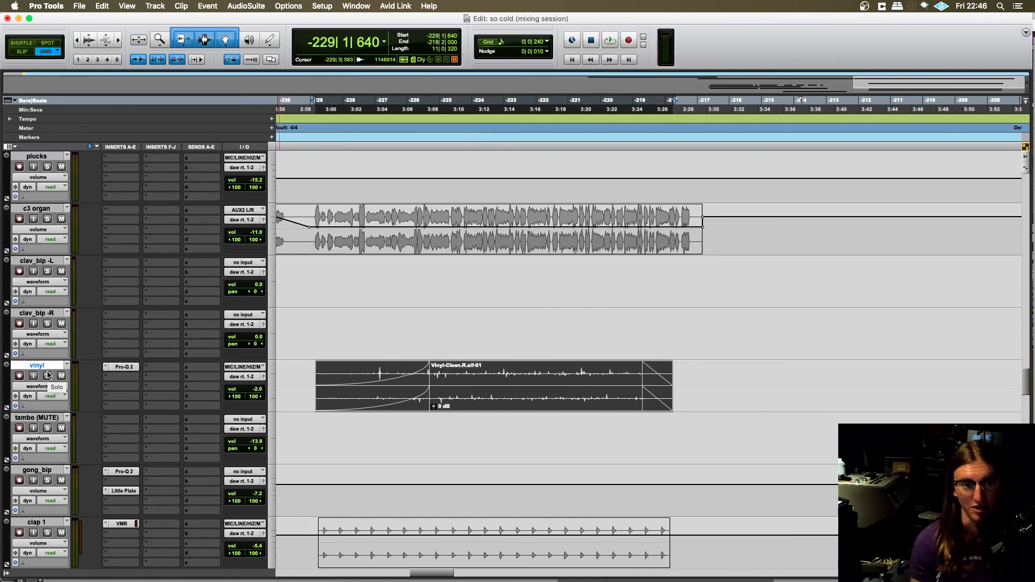
scroll(49, 345, "down", 1)
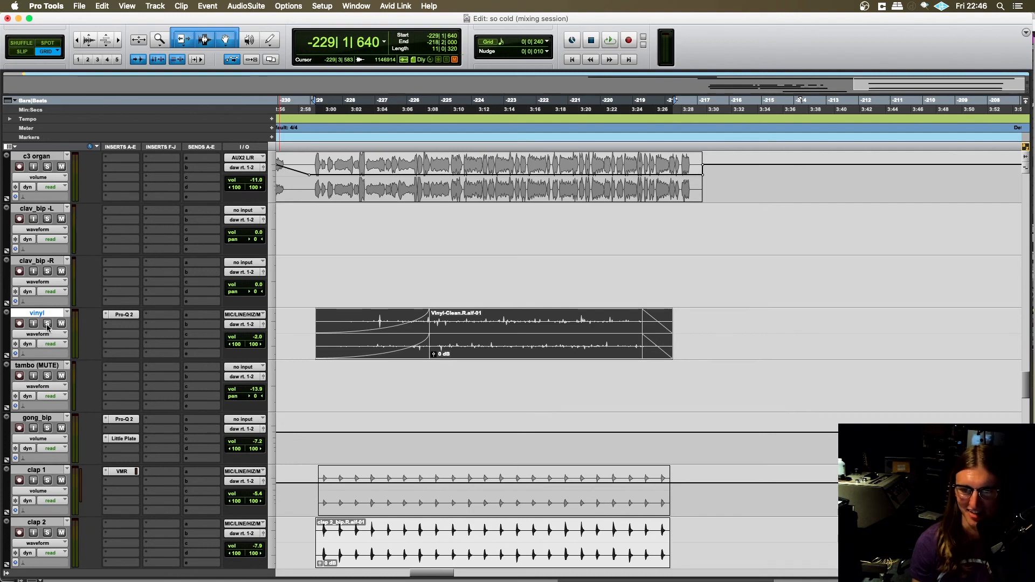
- Audition the soloed vinyl track from -225|1|720, stop playback and take the track out of solo
left_click(446, 319)
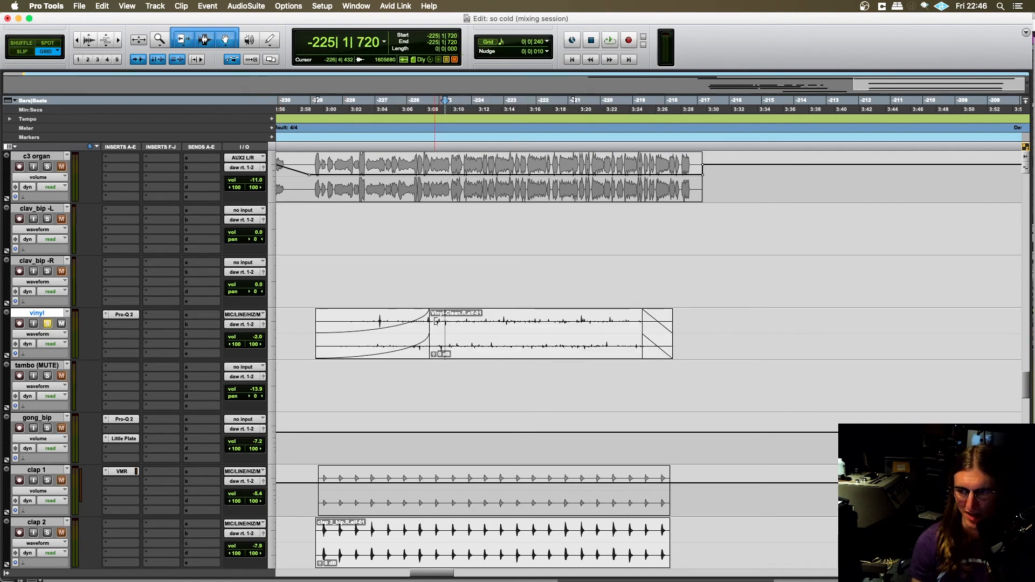
left_click_drag(435, 321, 430, 320)
key("super+z")
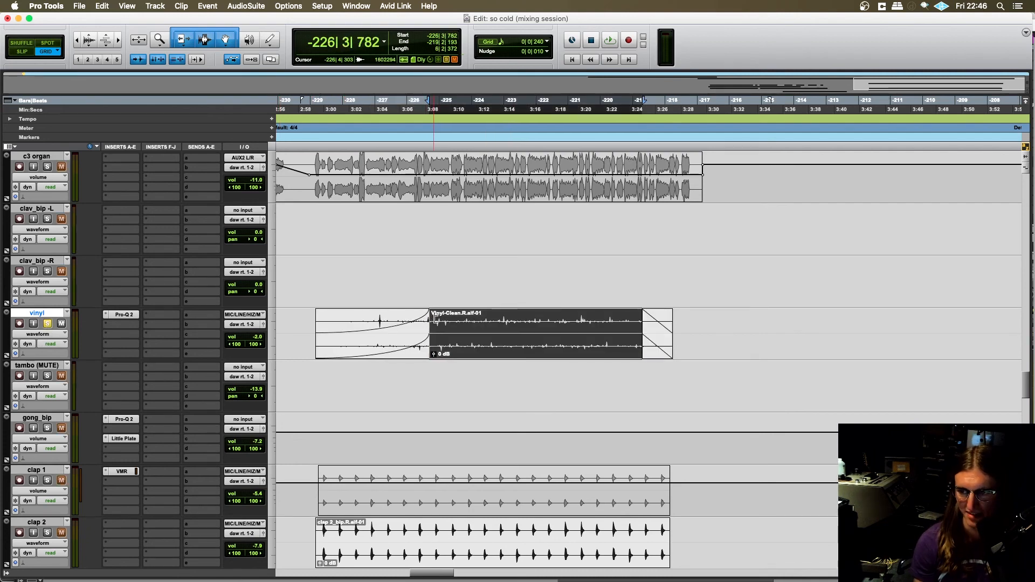
left_click(436, 319)
key("super+z")
left_click(444, 320)
key("space")
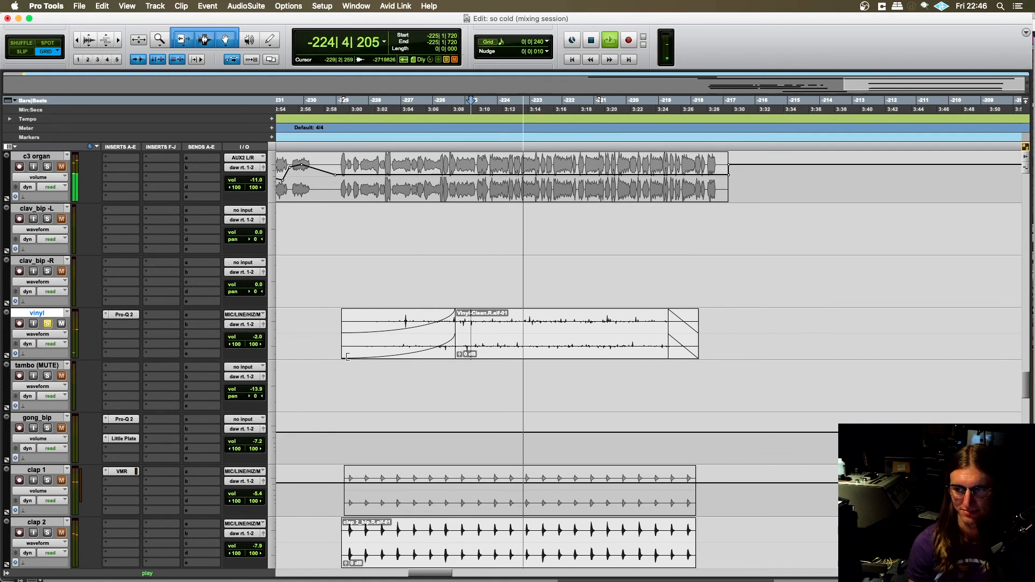
key("space")
left_click(48, 324)
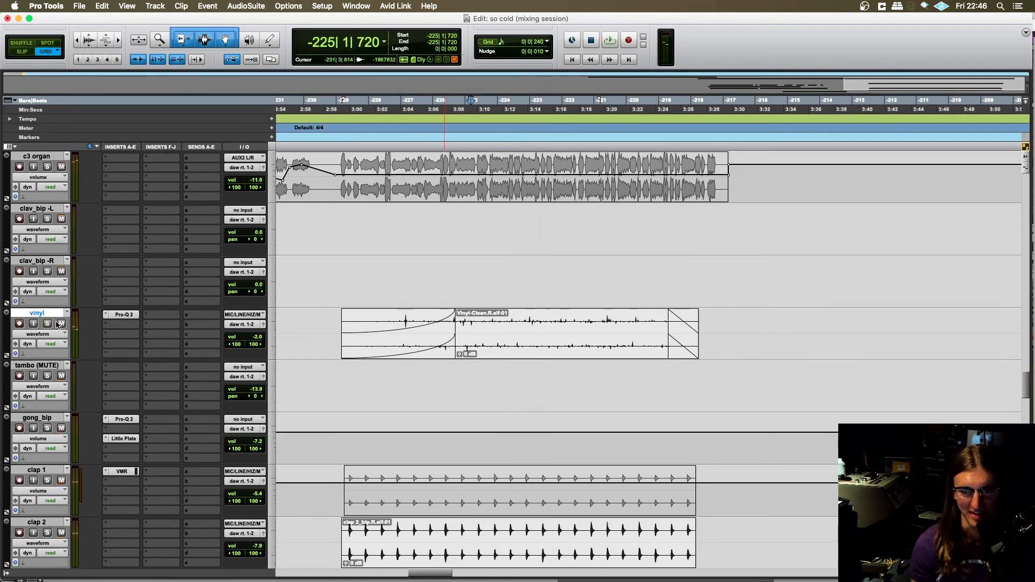
- Open the Pro-Q 2 equalizer on the vinyl track, examine its filter curve and close it
left_click(124, 317)
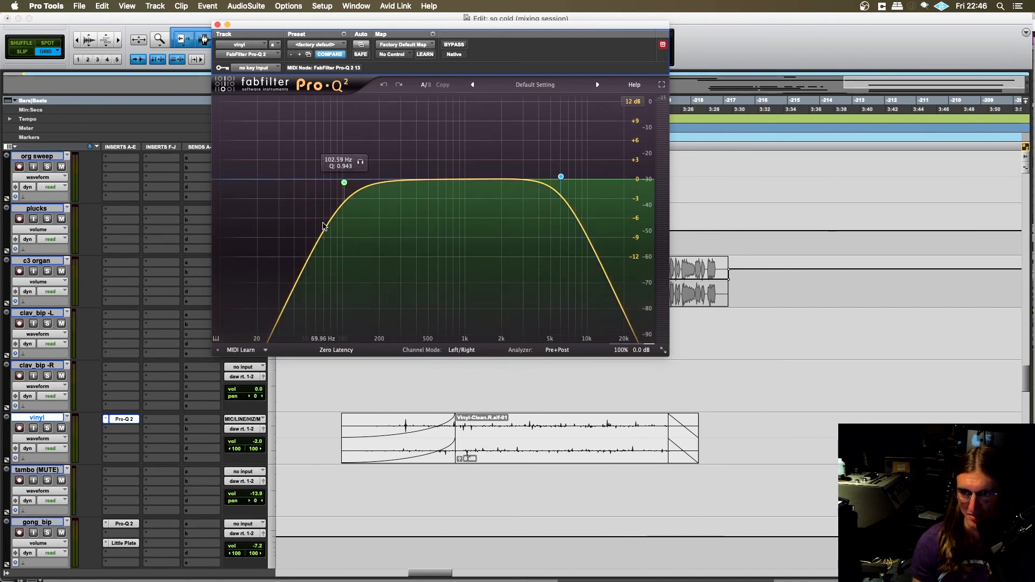
left_click(218, 25)
scroll(395, 239, "right", 2)
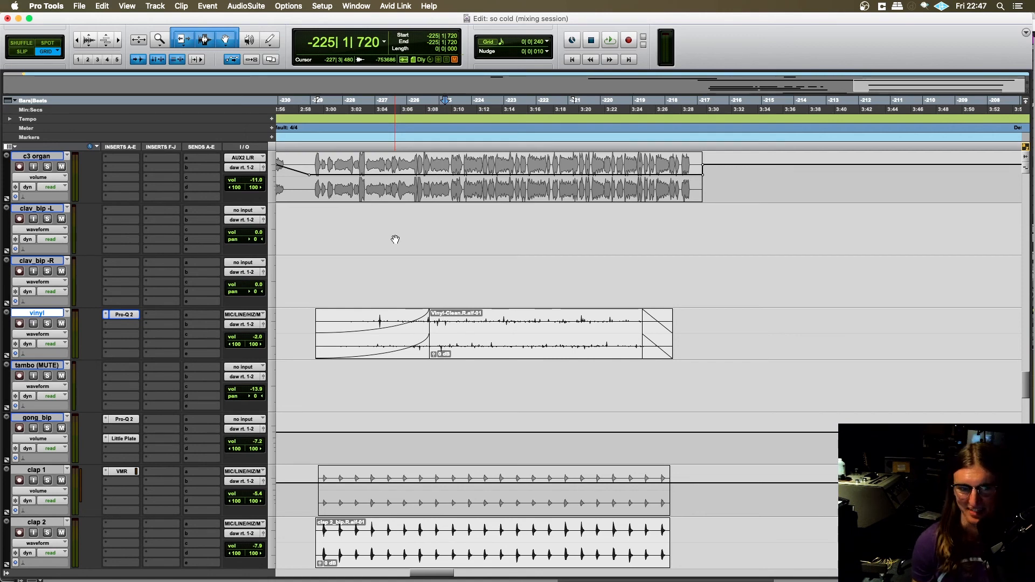
scroll(395, 239, "down", 1)
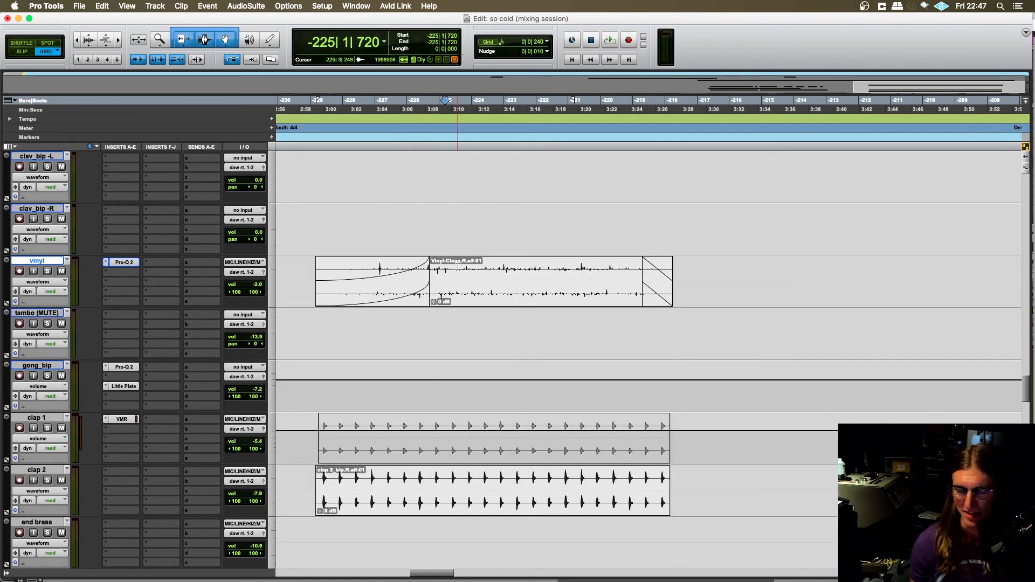
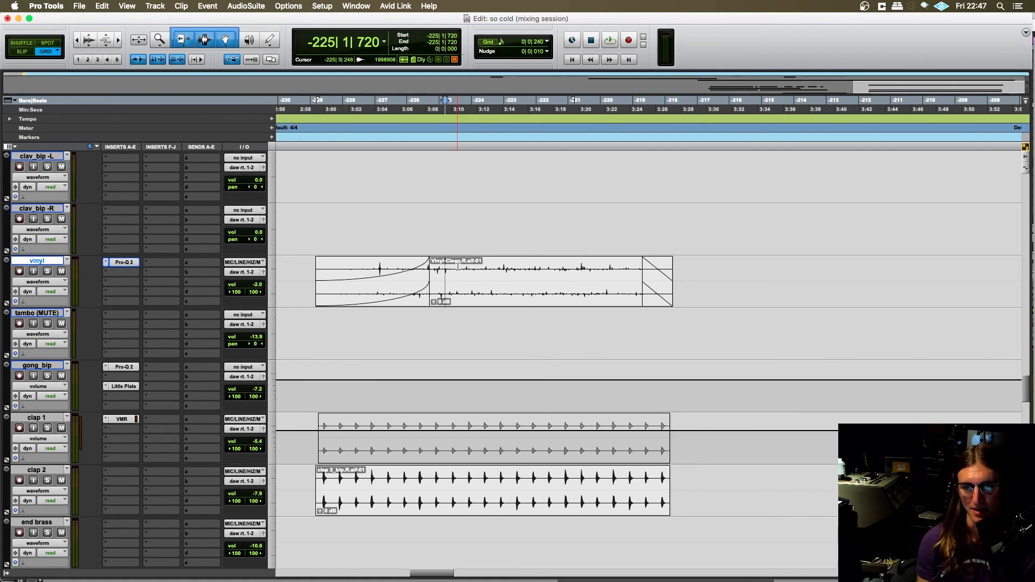
- Place the edit cursor at -229|1|720, where the vinyl audio starts, and examine the clips in the surrounding bars
scroll(353, 237, "left", 2)
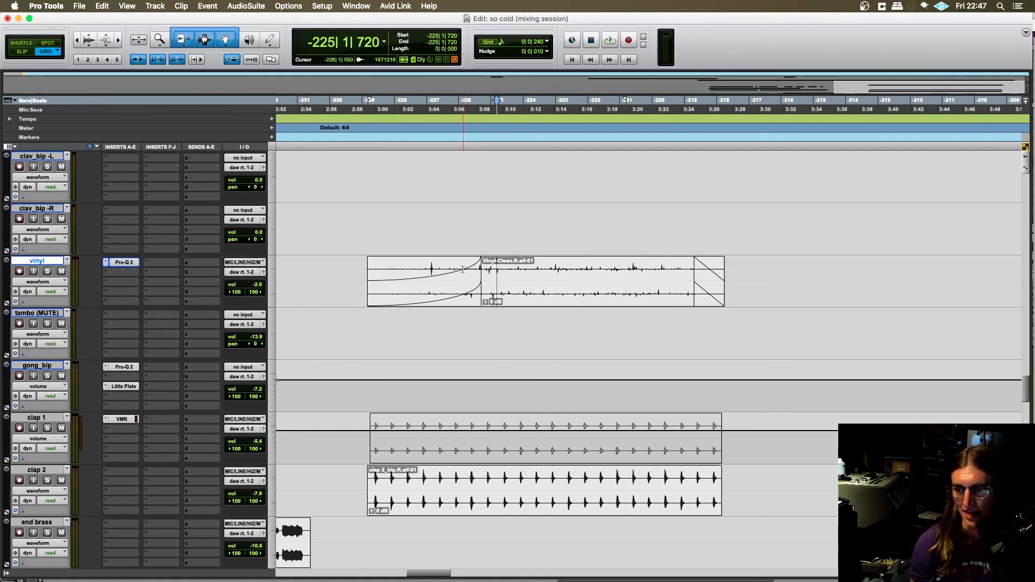
left_click(367, 217)
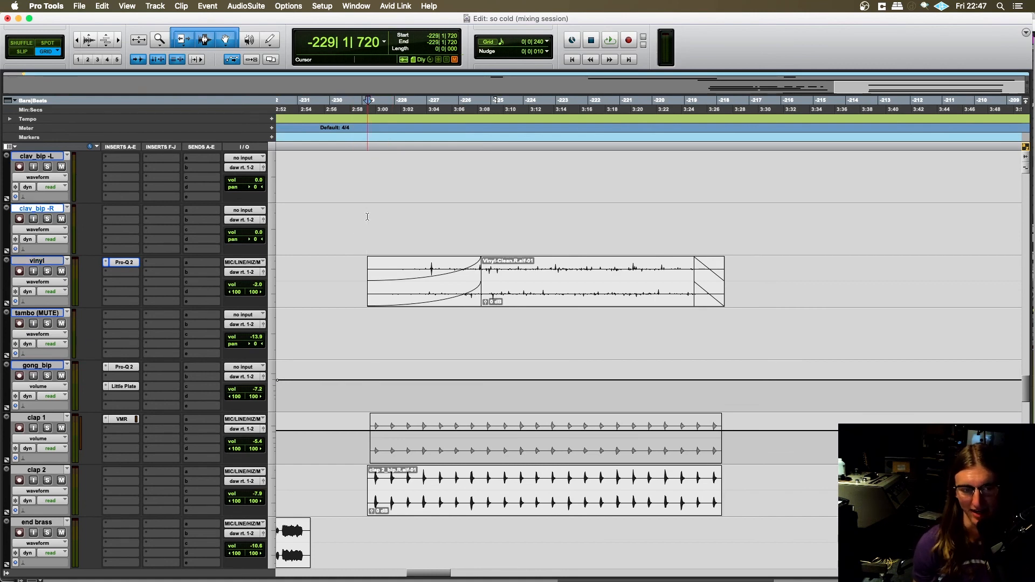
scroll(388, 231, "right", 3)
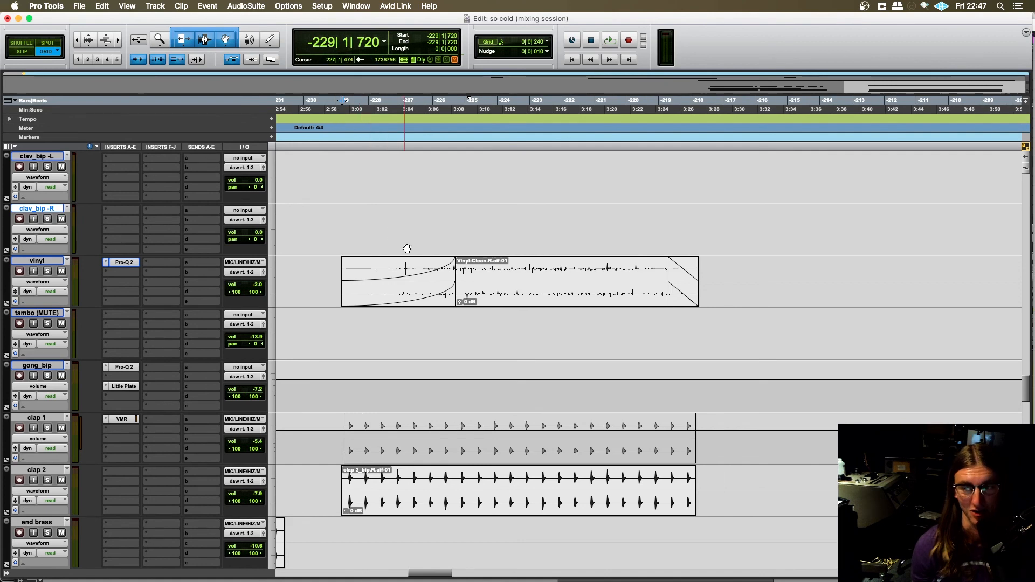
key("r")
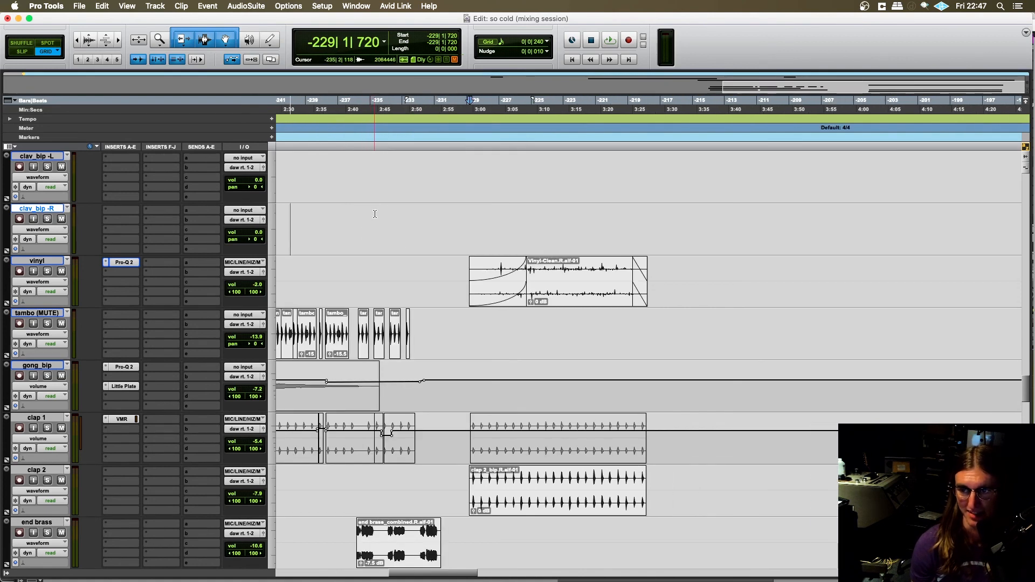
scroll(475, 259, "right", 2)
scroll(475, 259, "right", 1)
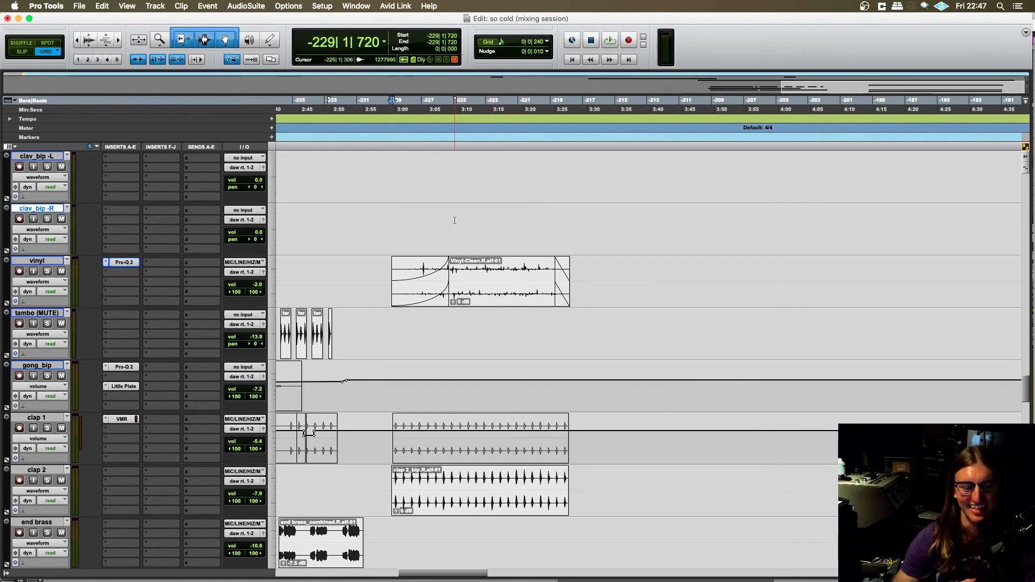
- Insert the iZotope Vinyl (stereo) plug-in on the vinyl track in the slot below Pro-Q 2
left_click(122, 272)
type("izo-")
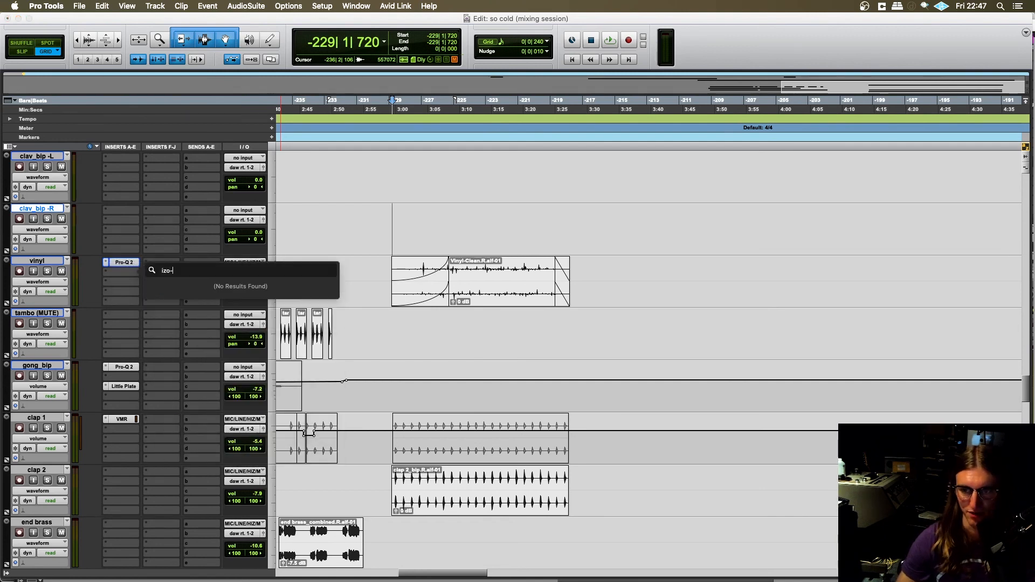
key("BackSpace")
key("Down")
key("Down")
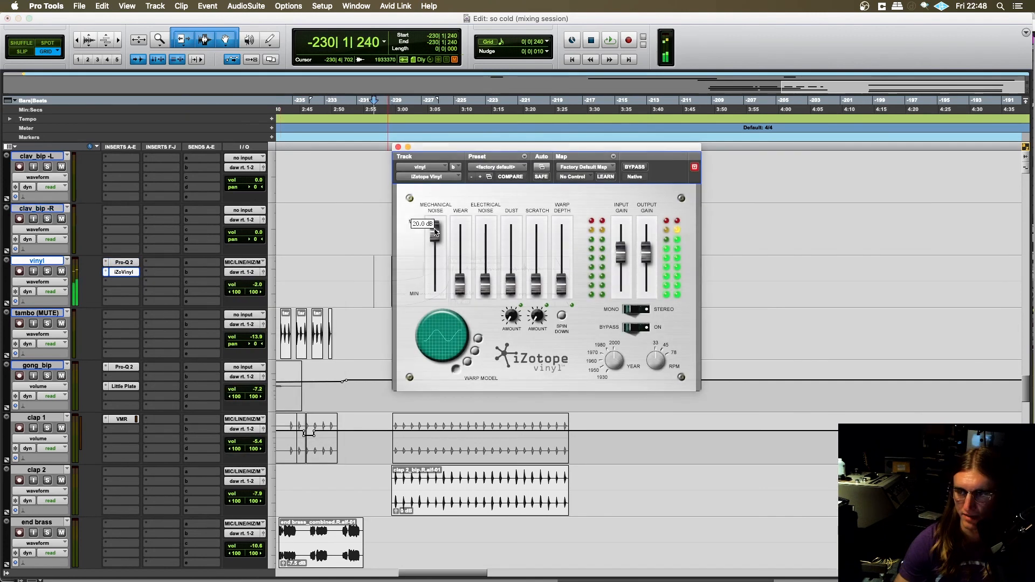
- Try iZotope Vinyl's Mechanical Noise at about half level and return it to minimum
left_click_drag(435, 231, 435, 263)
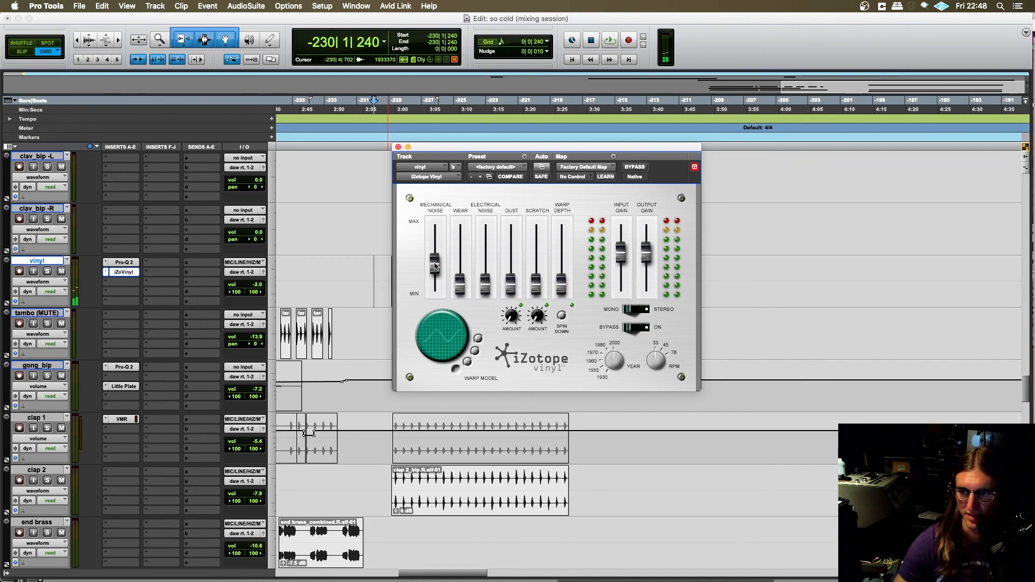
left_click_drag(435, 266, 439, 300)
left_click_drag(450, 151, 486, 140)
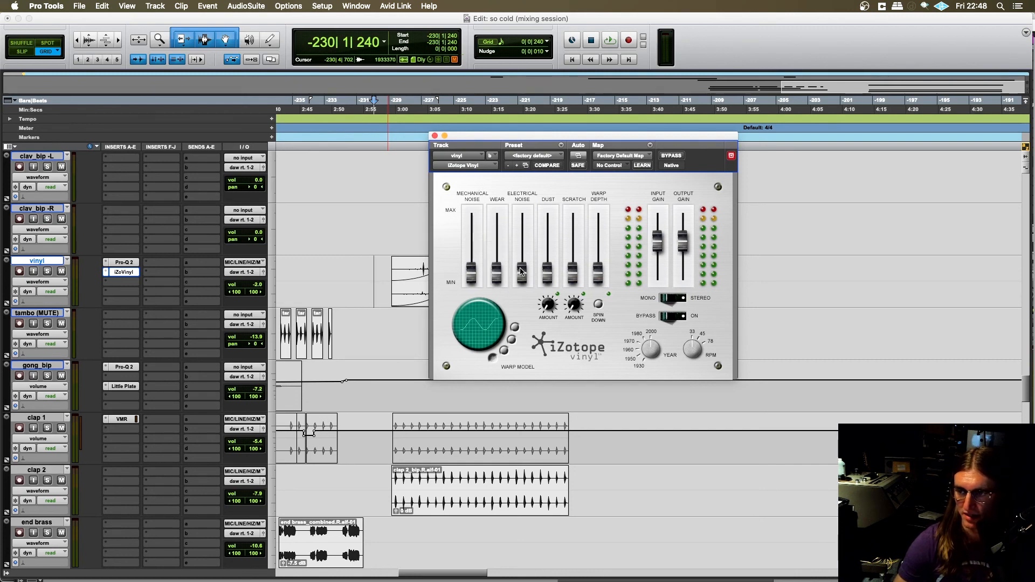
- Raise Dust to roughly three quarters and Warp Depth to just above the middle in iZotope Vinyl
left_click_drag(521, 272, 548, 251)
mouse_move(548, 306)
left_mouse_down()
mouse_move(549, 278)
mouse_move(548, 289)
left_mouse_up()
left_click_drag(547, 251, 548, 235)
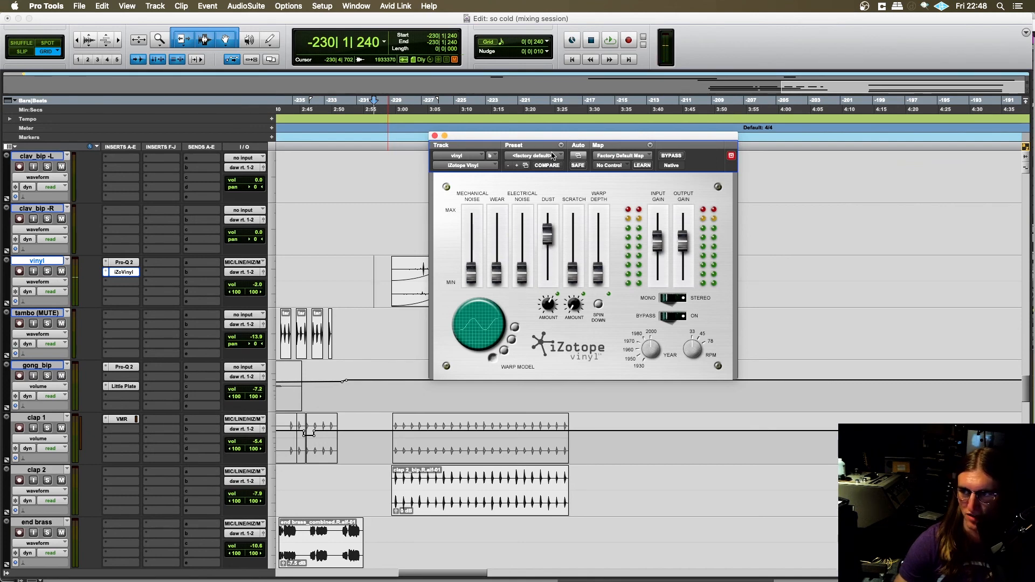
left_click_drag(548, 136, 550, 132)
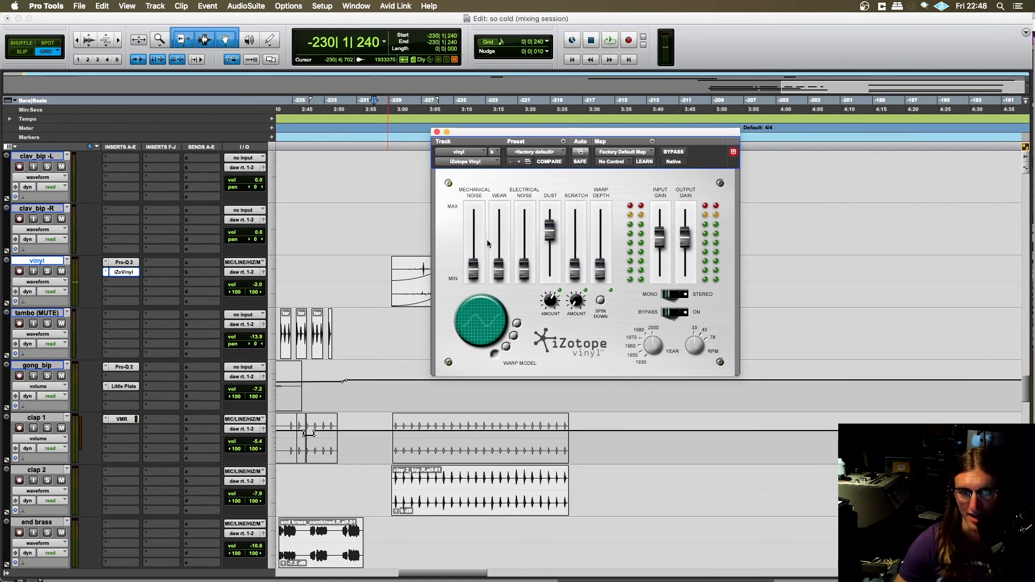
left_click_drag(445, 135, 376, 120)
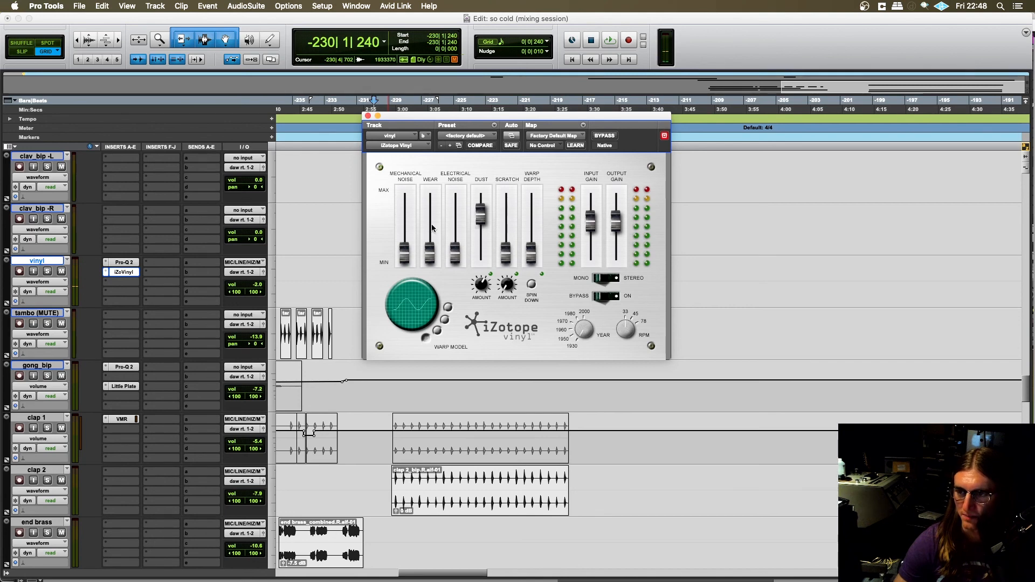
left_click_drag(531, 260, 530, 222)
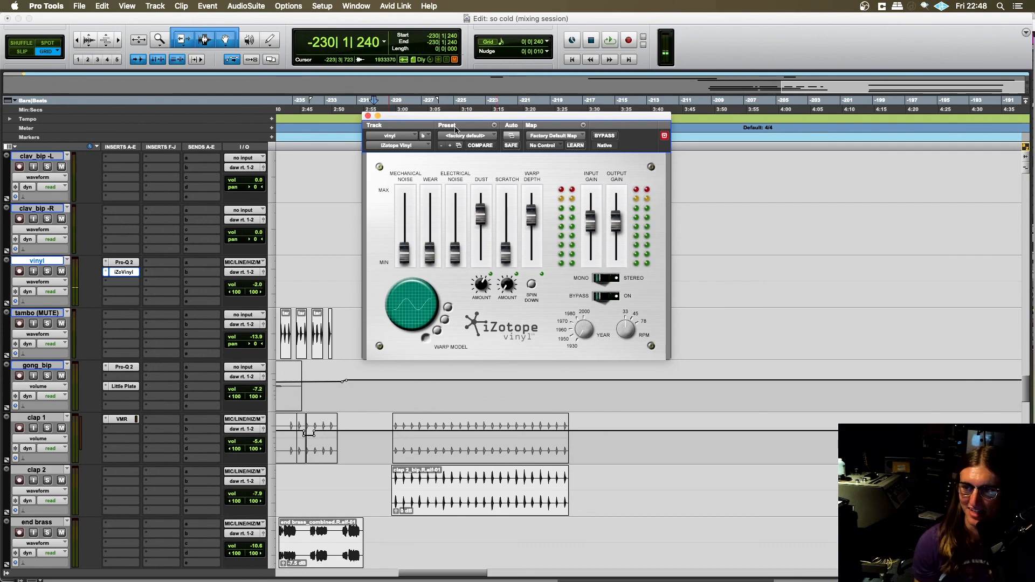
- Close iZotope Vinyl and remove it from the vinyl track's inserts
left_click(368, 117)
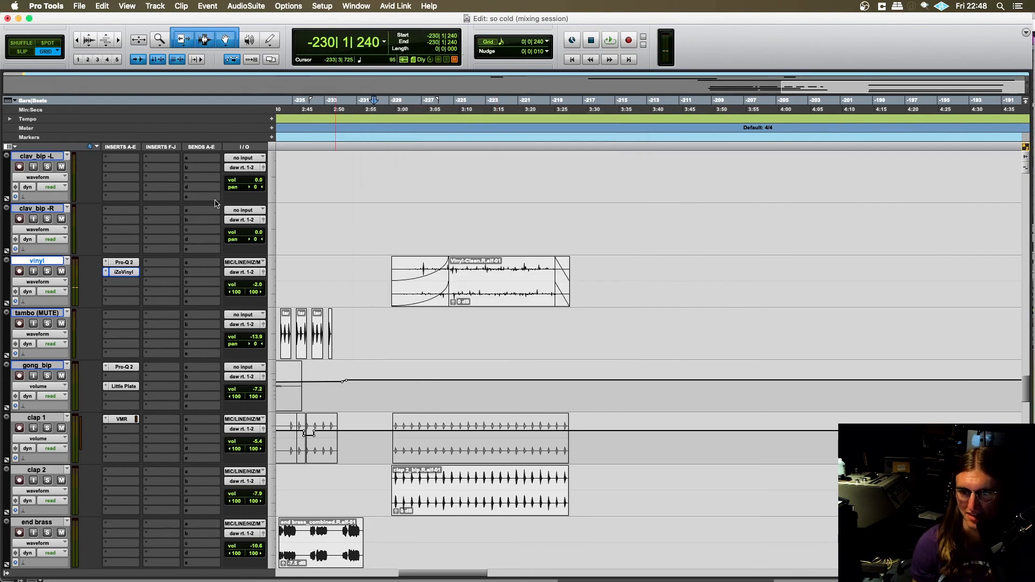
left_click(106, 272)
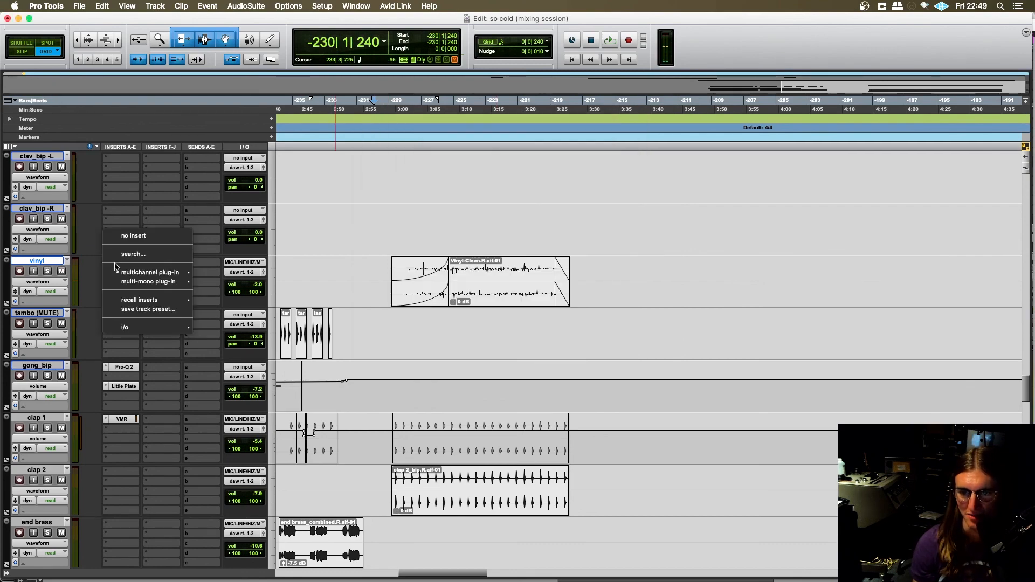
left_click(128, 235)
- Locate the GUITAR track, solo it and play it from -230|4|240
scroll(368, 336, "up", 10)
scroll(369, 337, "up", 5)
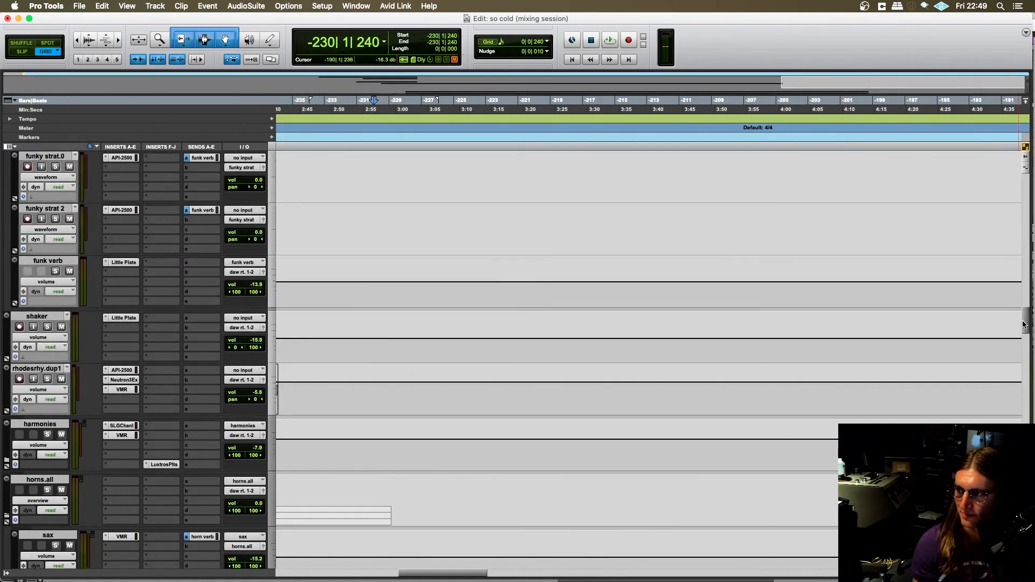
scroll(761, 275, "up", 5)
scroll(761, 275, "left", 4)
scroll(554, 281, "right", 2)
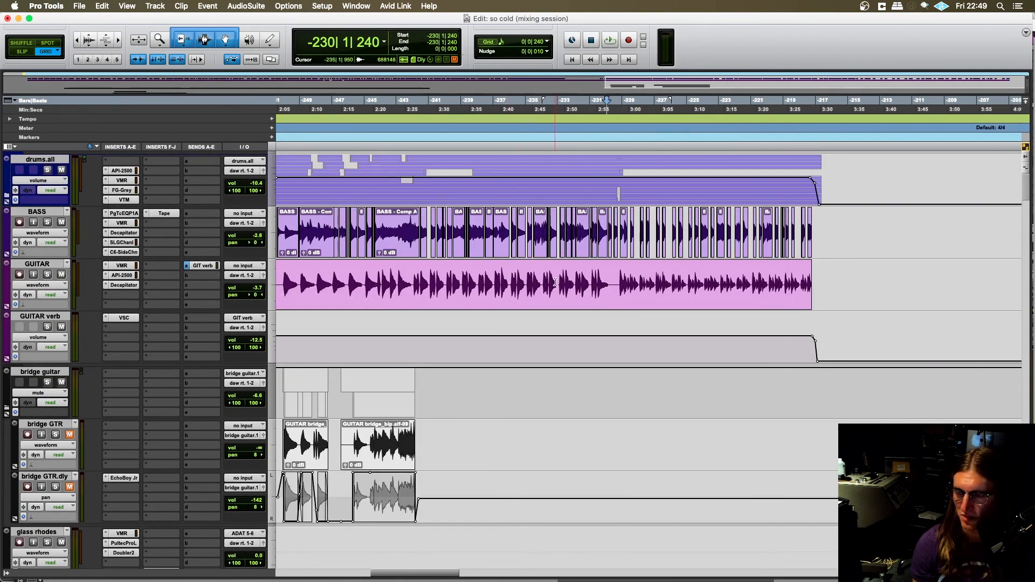
left_click(542, 278)
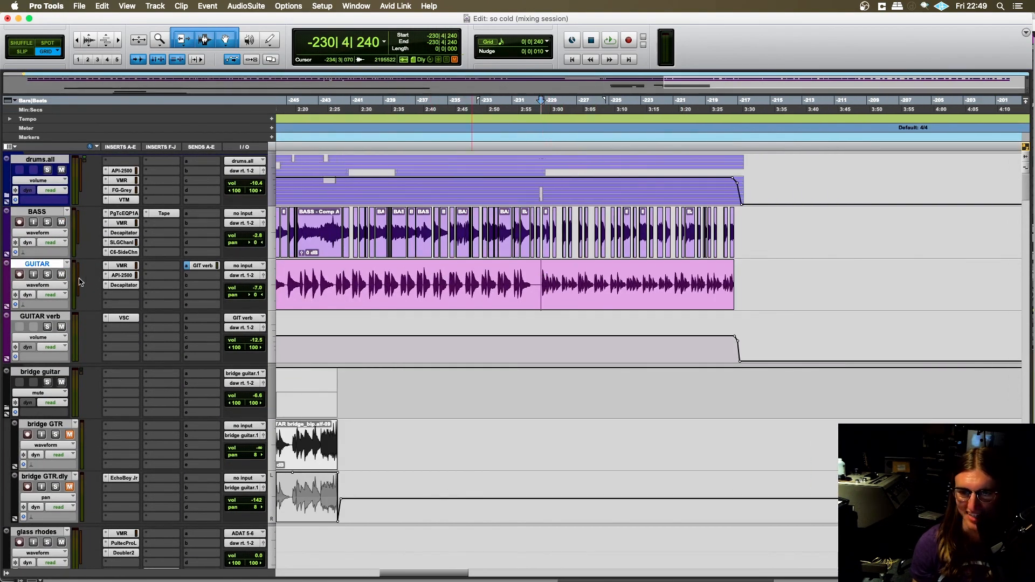
left_click(47, 274)
key("space")
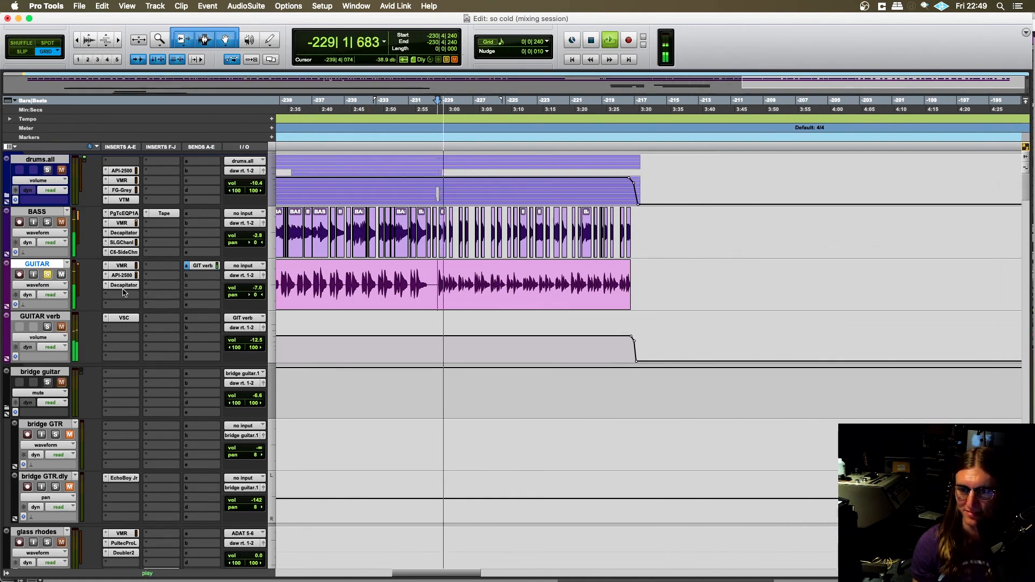
- Insert iZotope Vinyl (mono/stereo) on the GUITAR track below Decapitator and stop playback
left_click(123, 294)
type("izo")
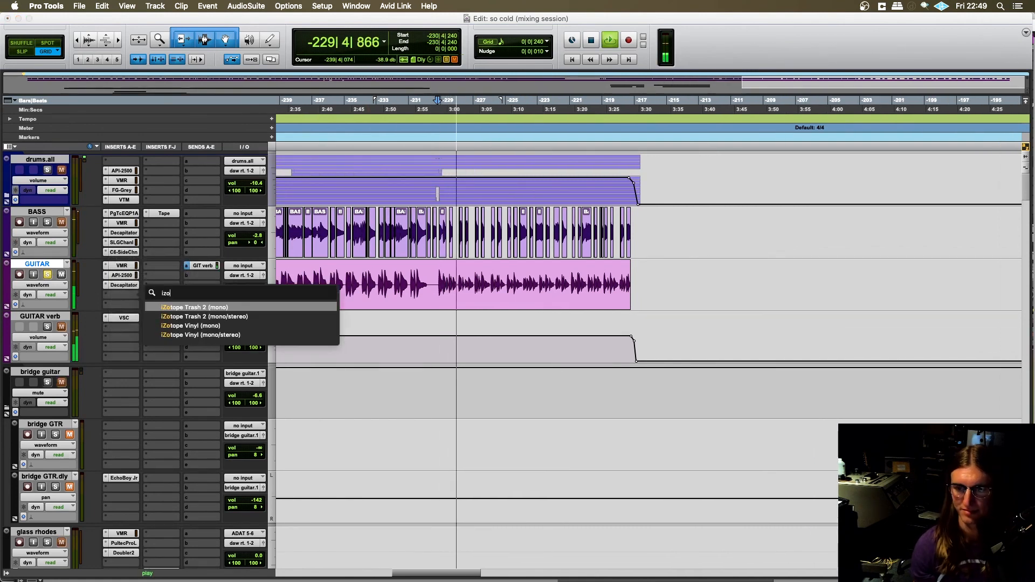
key("Down")
key("Down")
key("Down")
key("Escape")
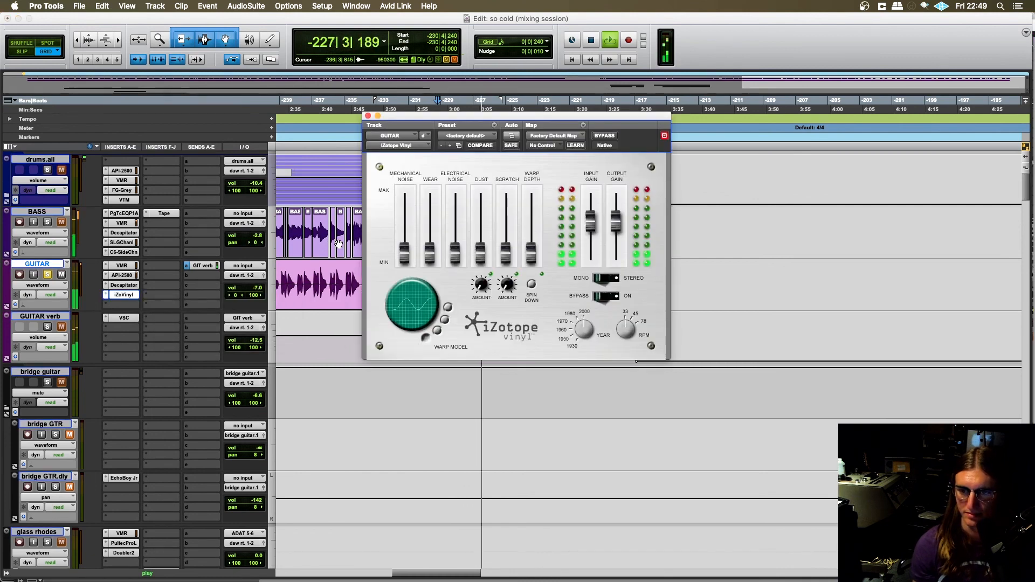
key("space")
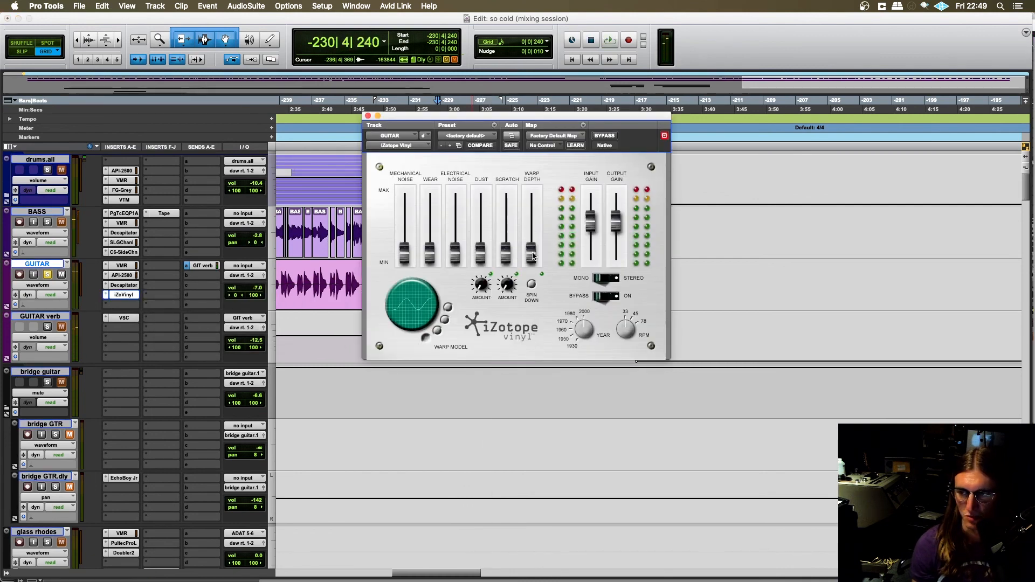
- Audition the guitar with iZotope Vinyl's Warp Depth near maximum, and lower Warp Depth to about the middle
left_click_drag(532, 256, 532, 201)
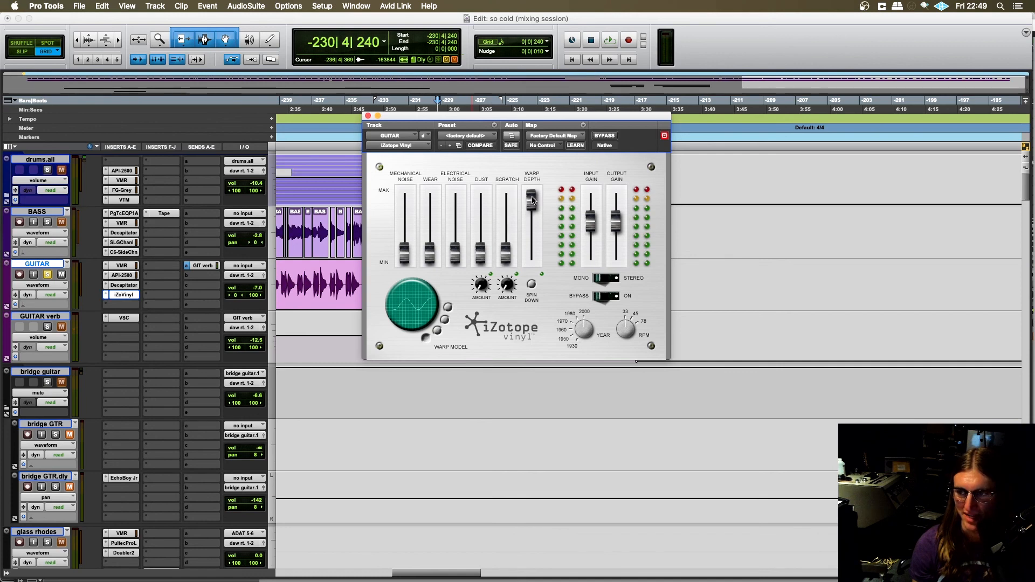
key("space")
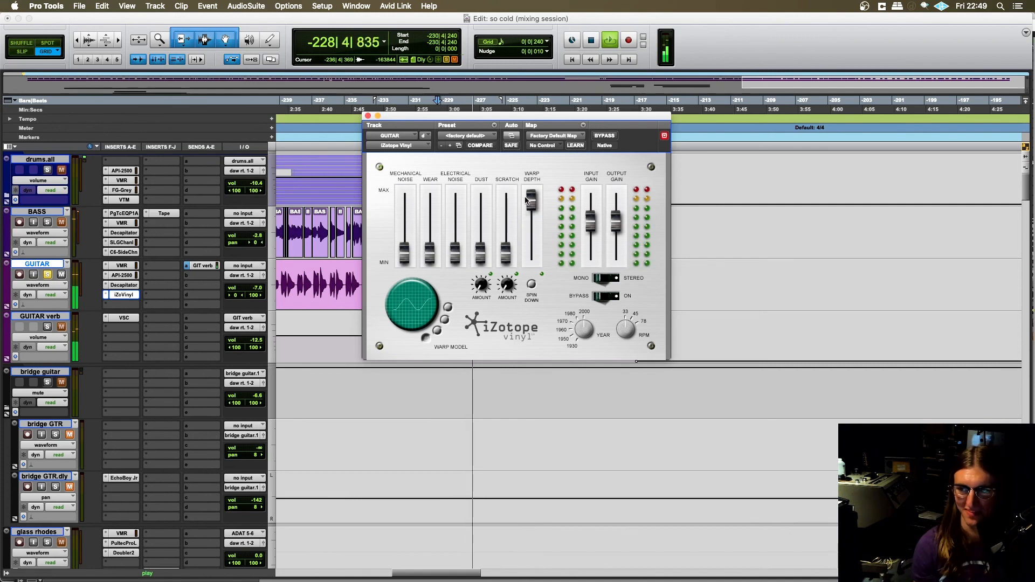
key("space")
left_click_drag(531, 200, 531, 226)
left_click_drag(387, 116, 556, 148)
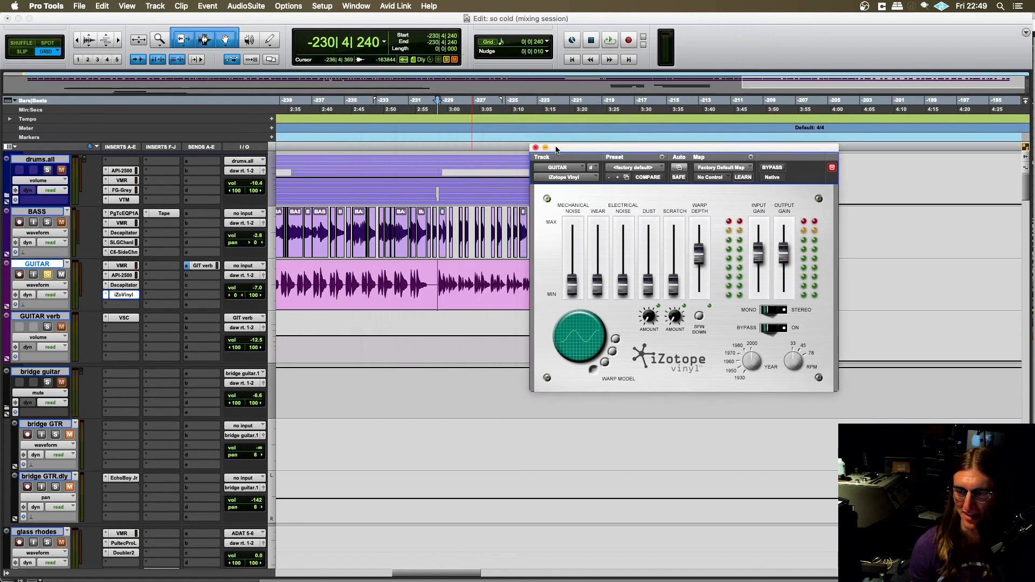
- Play the soloed guitar from -230|4|240, trigger iZotope Vinyl's Spin Down effect and stop playback
scroll(384, 286, "right", 5)
left_click(283, 279)
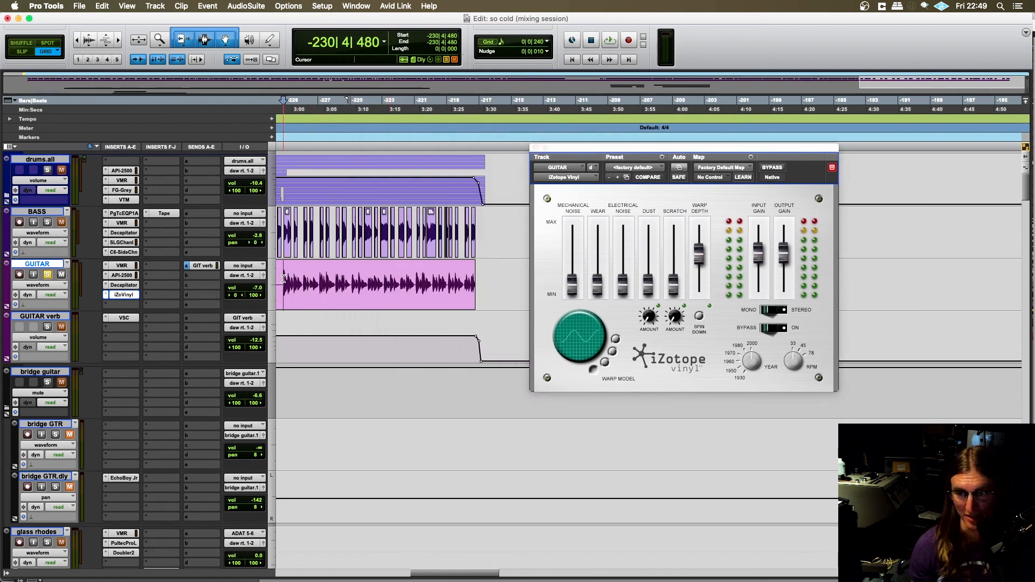
scroll(359, 290, "left", 2)
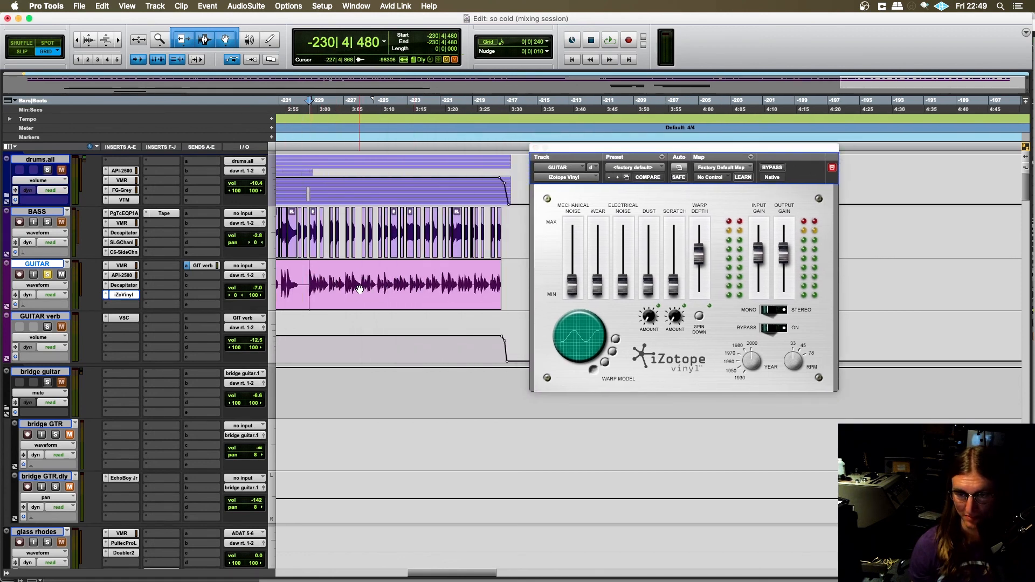
left_click(308, 282)
left_click_drag(704, 149, 689, 142)
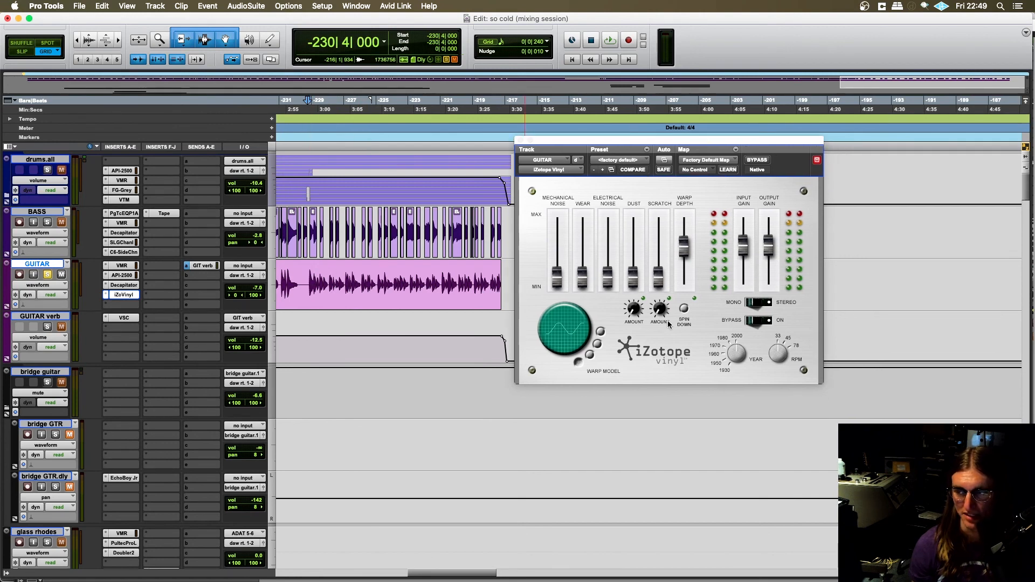
left_click(685, 310)
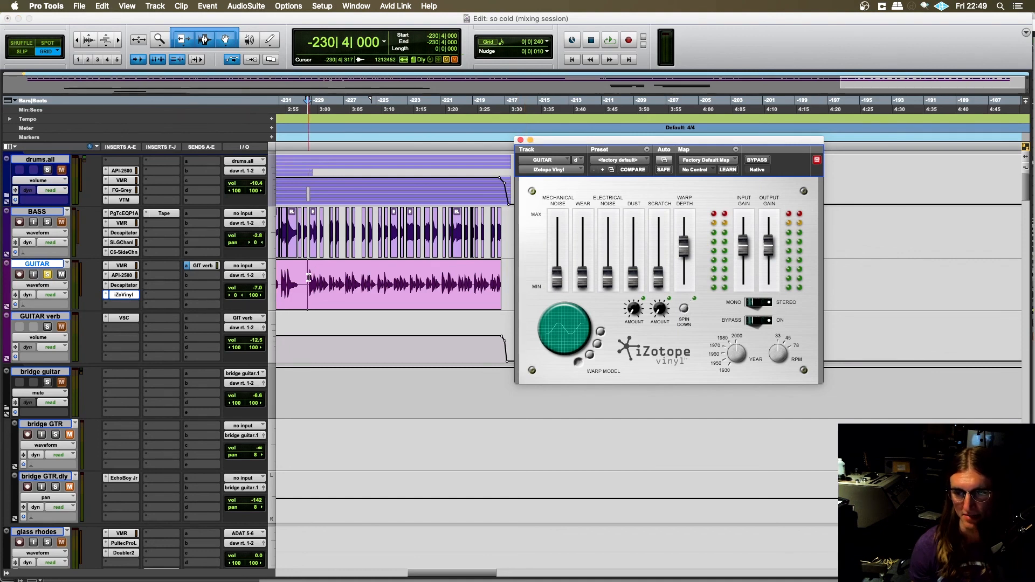
left_click(473, 301)
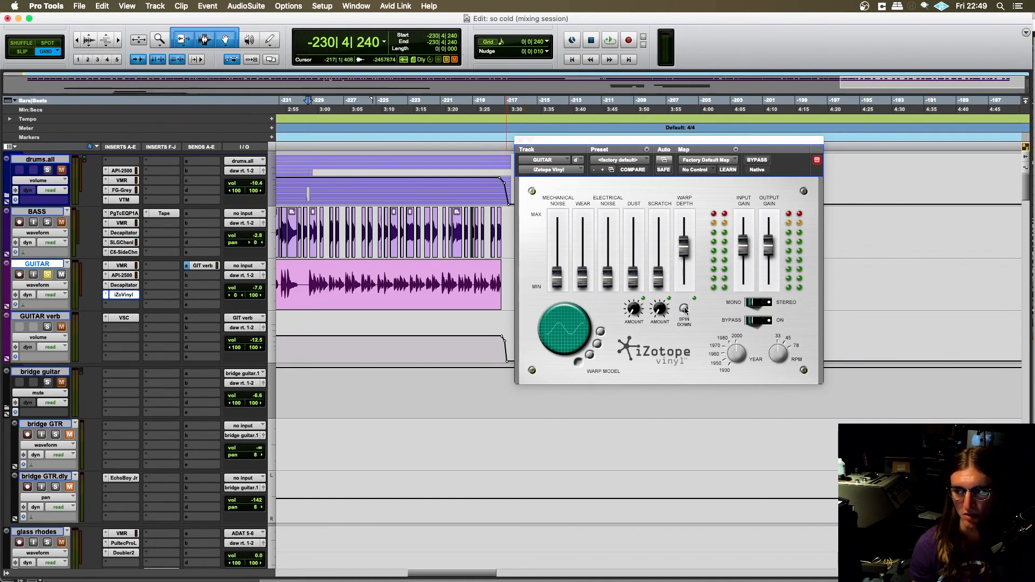
key("space")
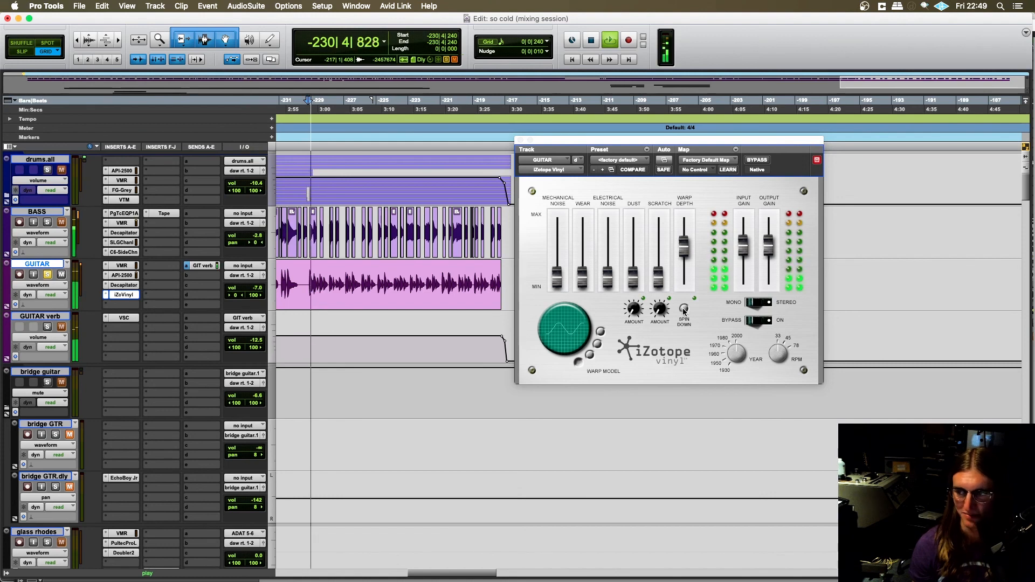
left_click(683, 309)
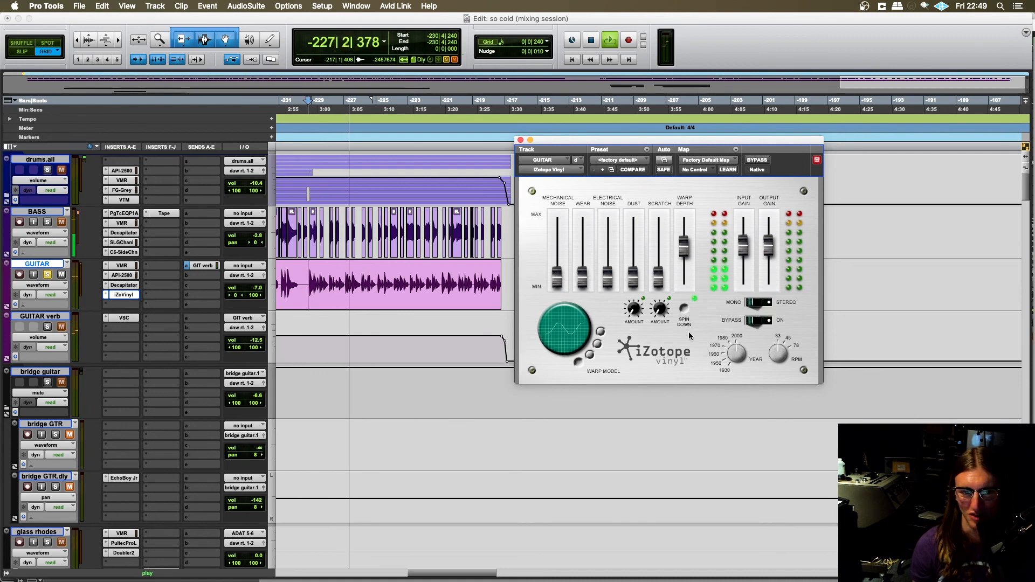
key("space")
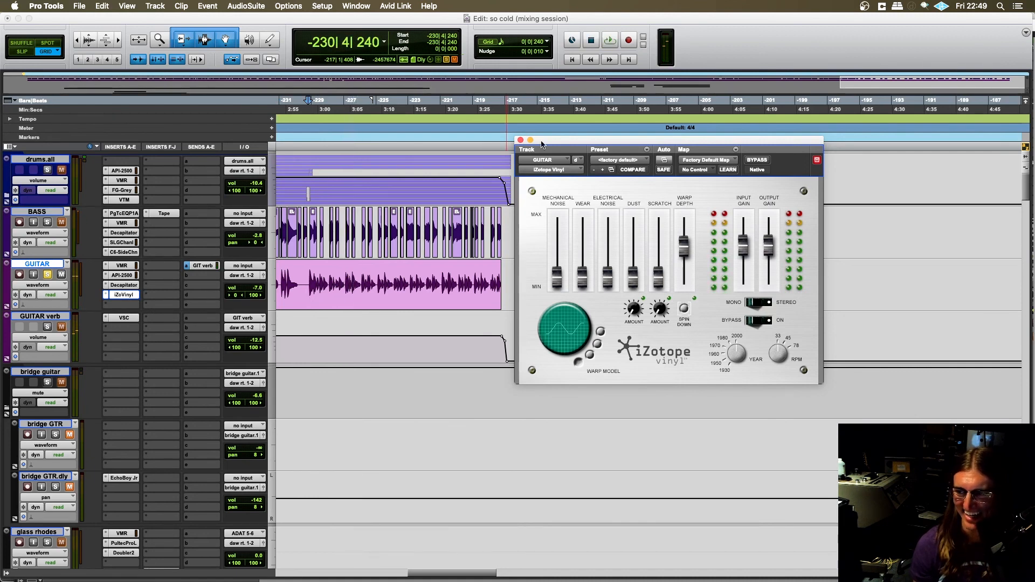
- Close iZotope Vinyl, remove it from the GUITAR track and take the track out of solo
left_click(520, 141)
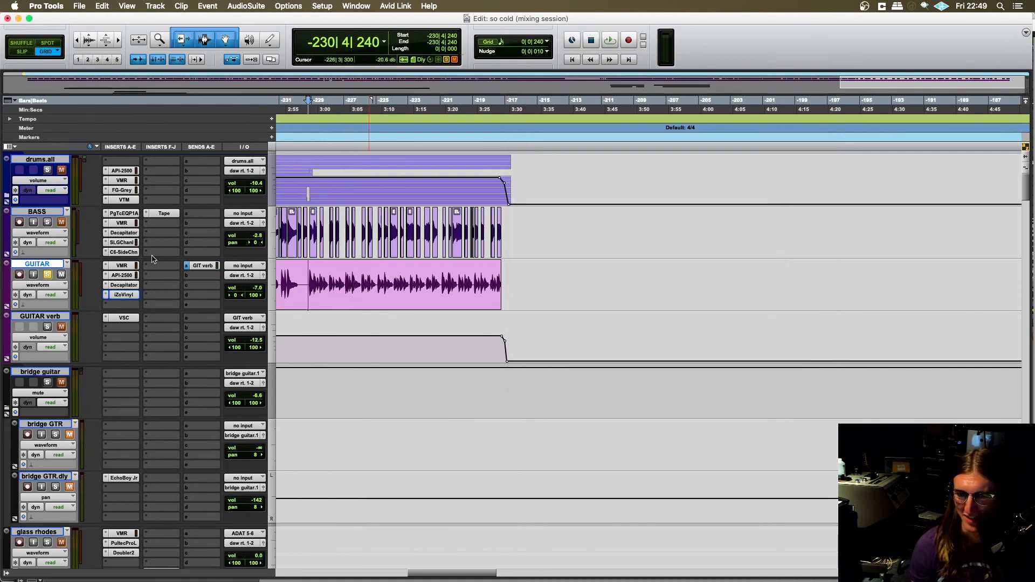
left_click(106, 296)
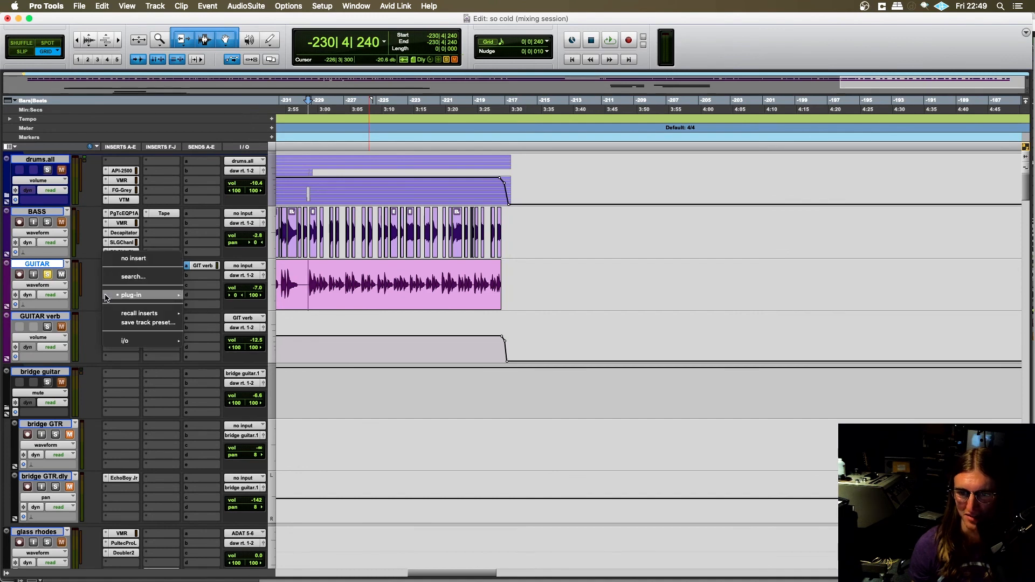
left_click(116, 268)
scroll(464, 326, "left", 4)
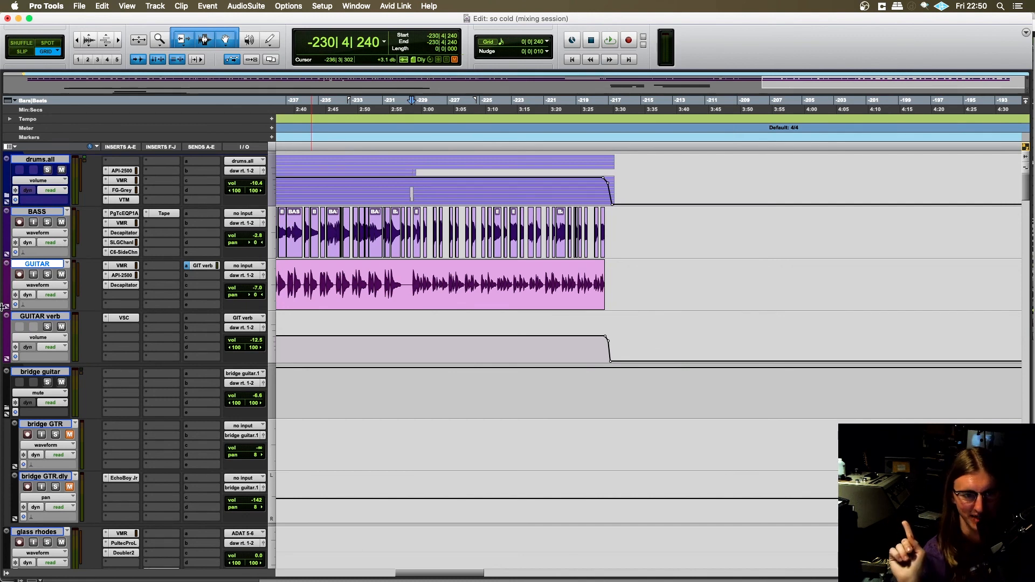
- Move the edit cursor on the GUITAR track to -299|4|000, just before its first clip
left_click(399, 277)
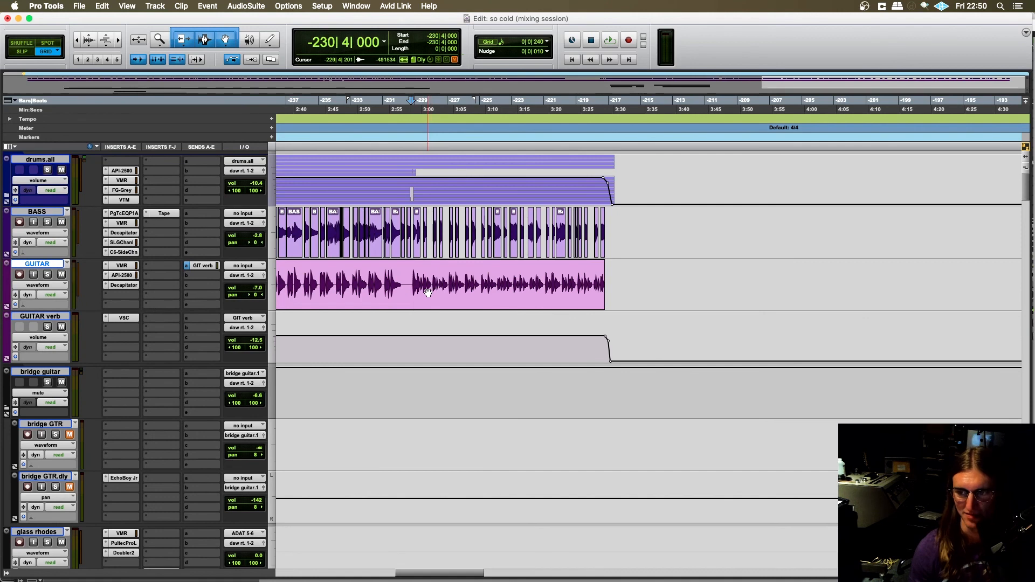
key("r")
key("r")
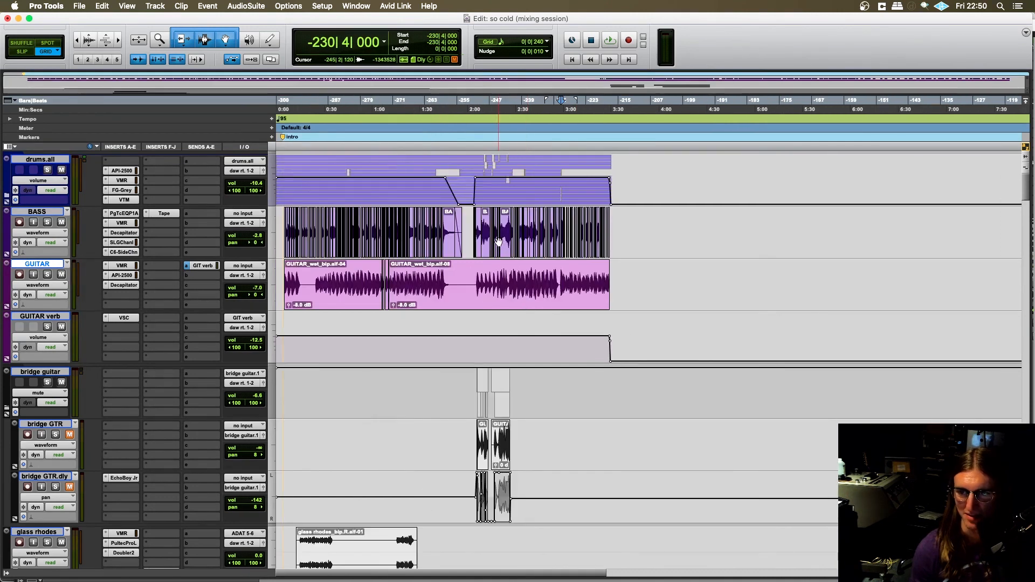
left_click(566, 62)
key("t")
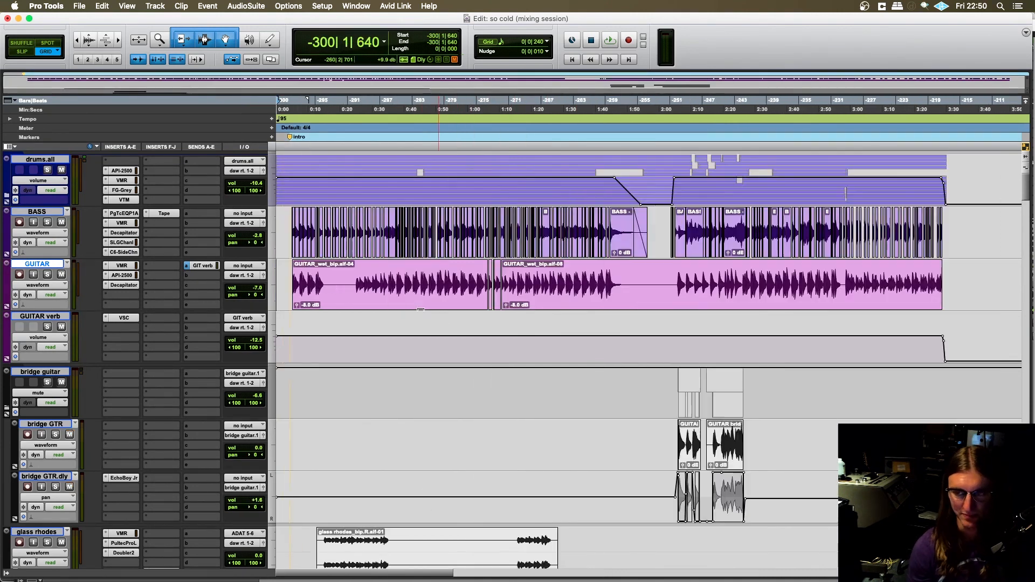
key("t")
left_click(302, 269)
key("t")
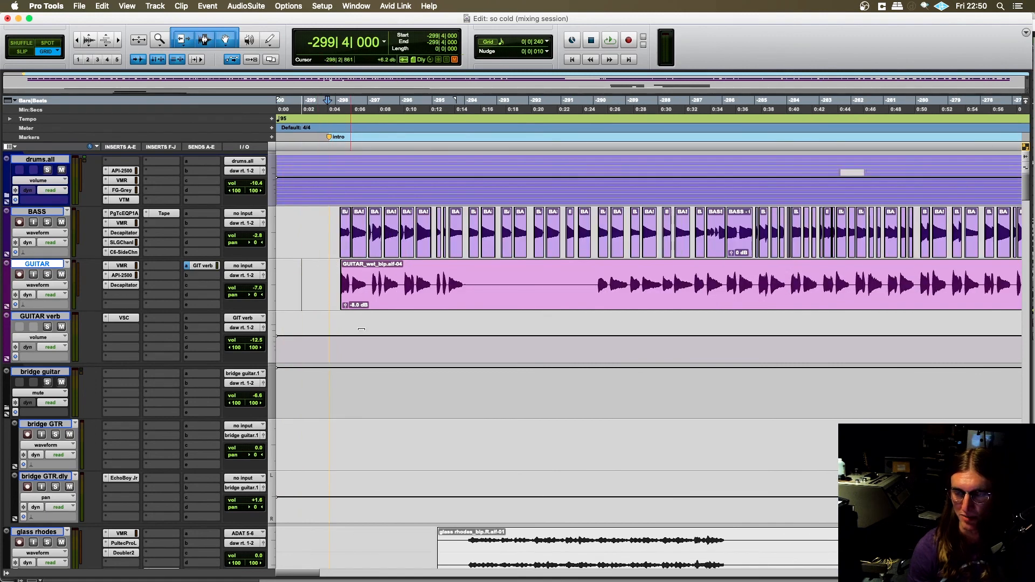
key("t")
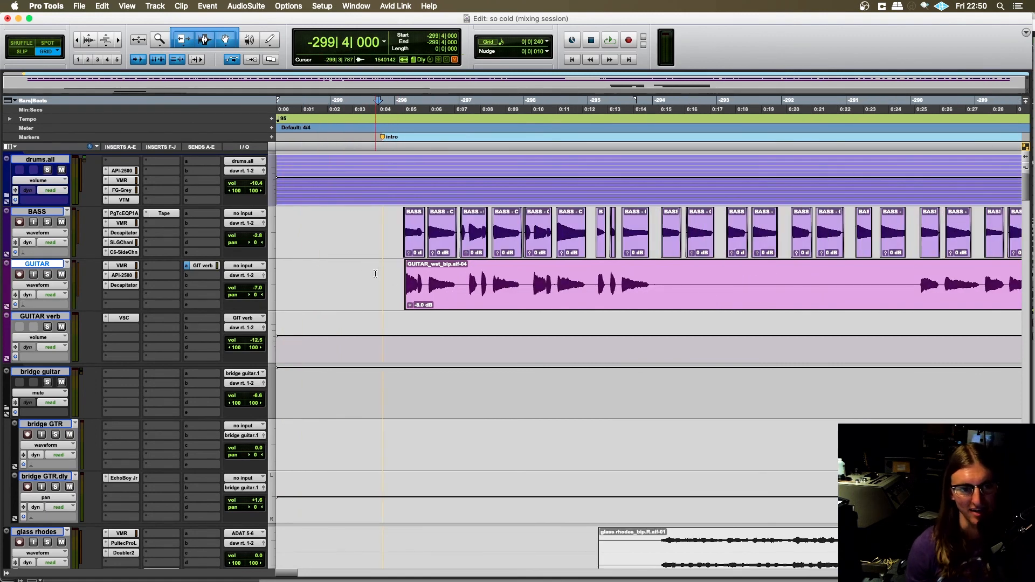
- Survey the full arrangement from the GUITAR track down to Master 1, including the bridge, vocal, gang and horn tracks
key("r")
key("r")
key("r")
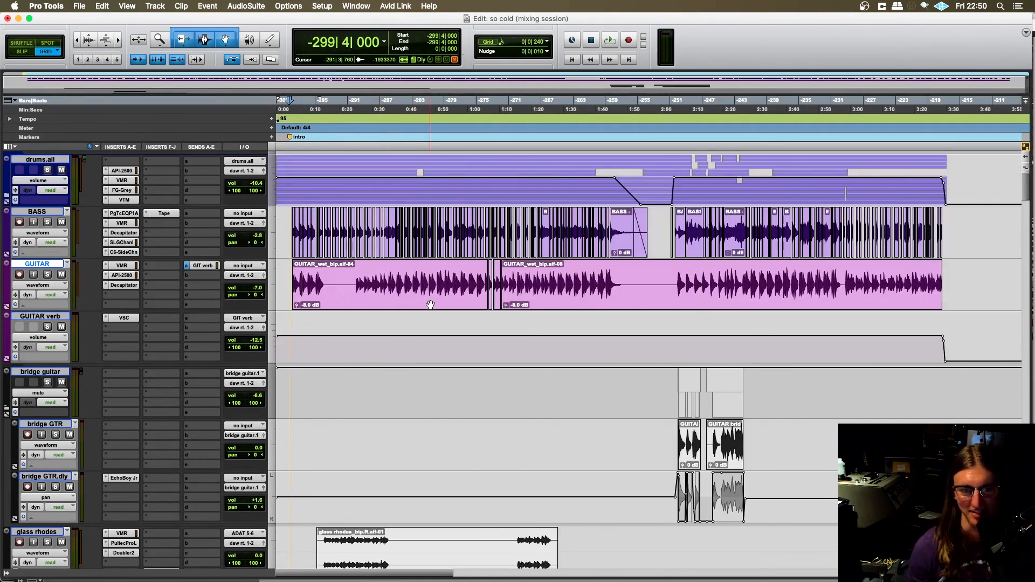
scroll(430, 293, "down", 2)
scroll(430, 293, "down", 15)
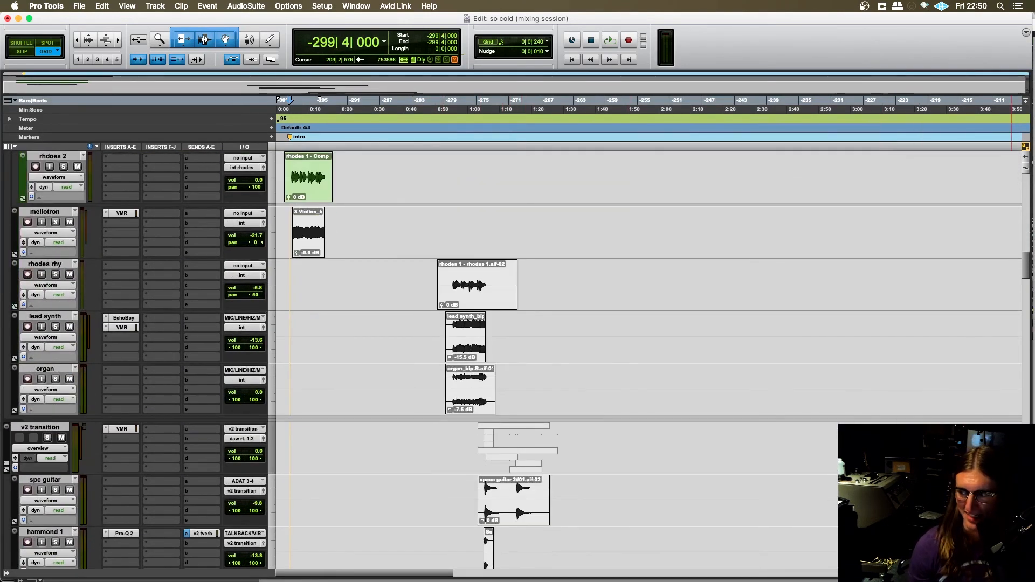
scroll(646, 361, "down", 15)
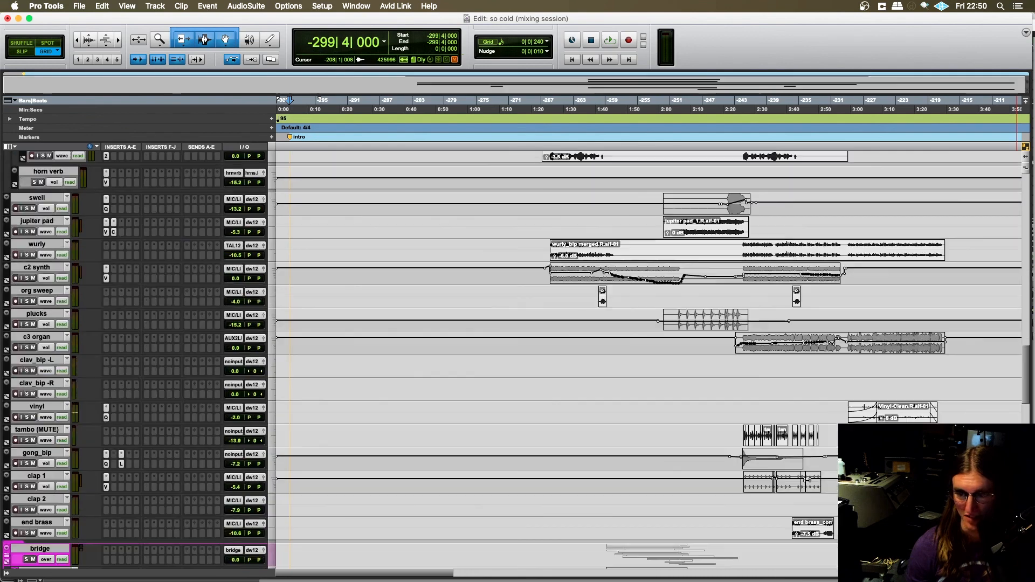
scroll(741, 296, "down", 10)
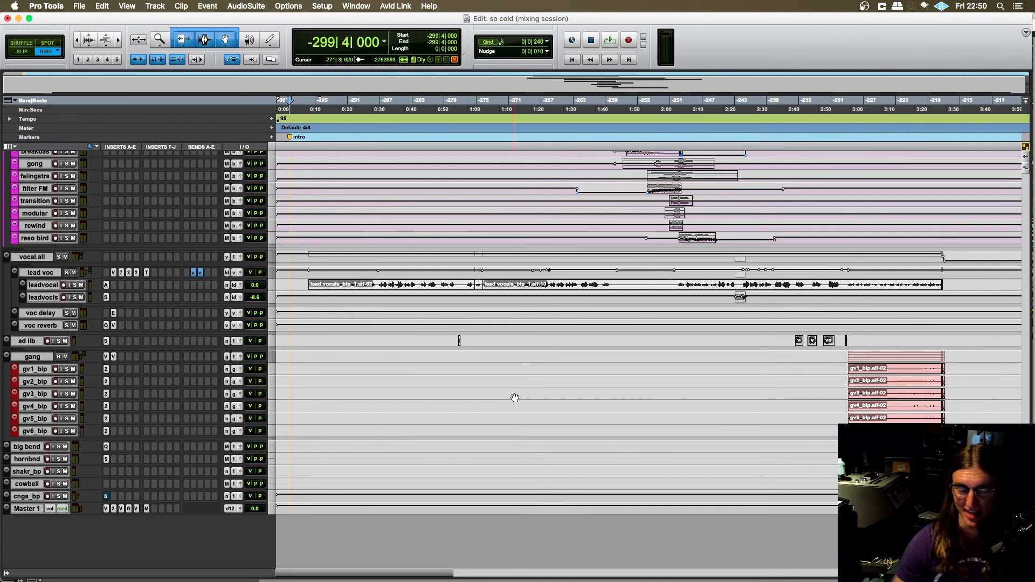
key("r")
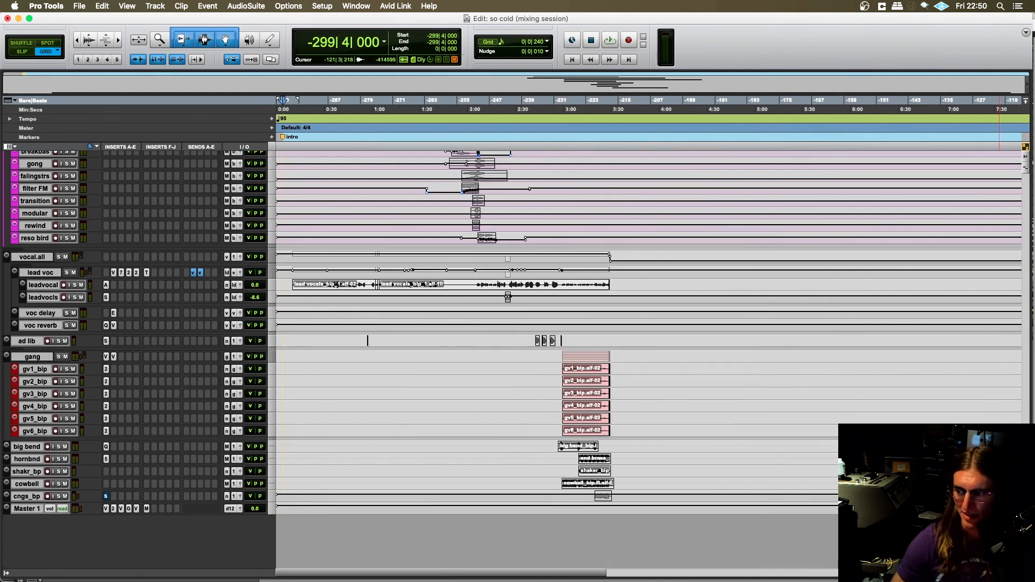
key("t")
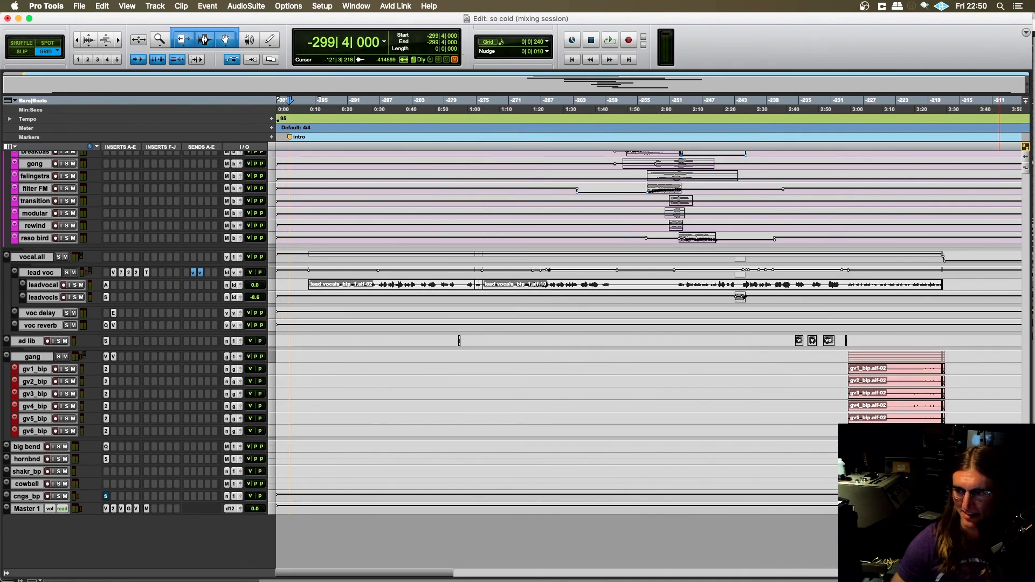
scroll(777, 424, "up", 15)
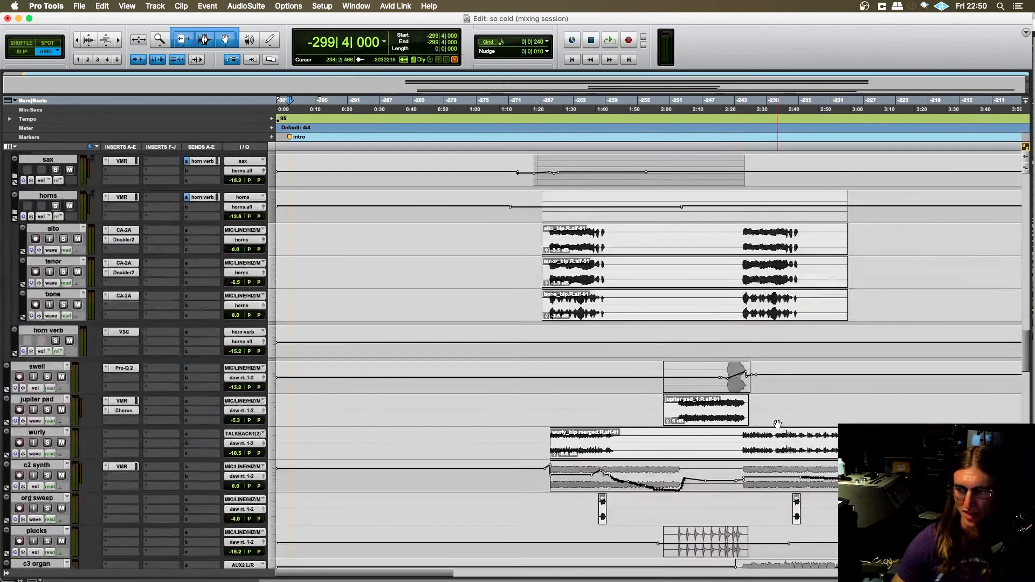
scroll(777, 425, "down", 10)
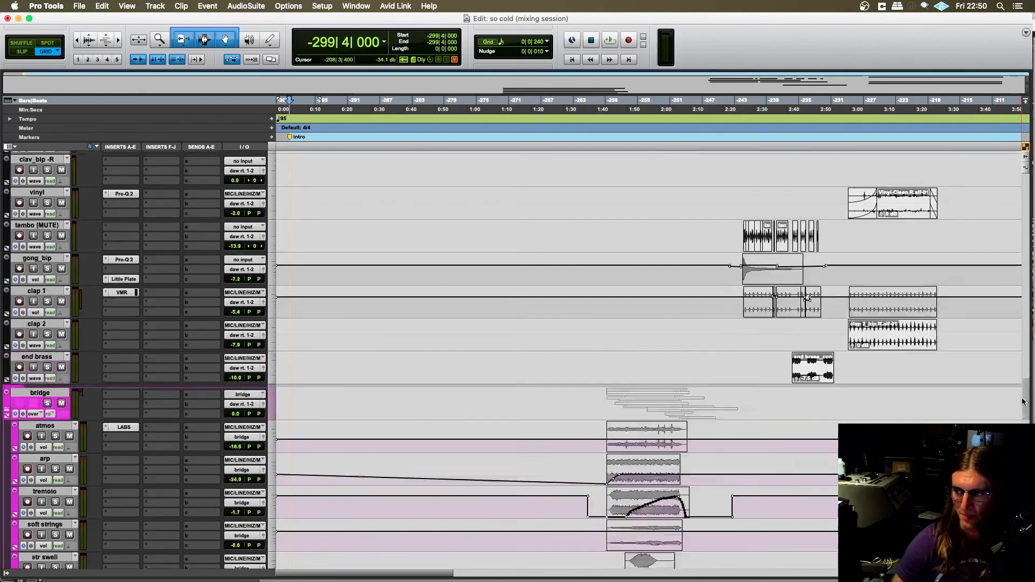
- Expand the drums.all folder and examine its tracks from kicks, snares and toms through to drum verb
left_click_drag(1022, 401, 1031, 172)
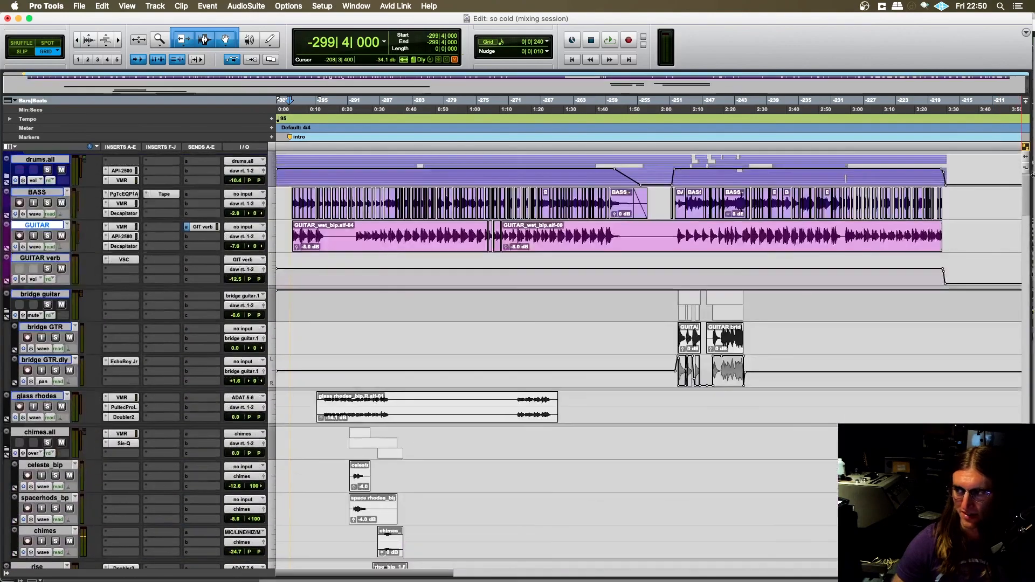
left_click(9, 182)
scroll(457, 303, "down", 6)
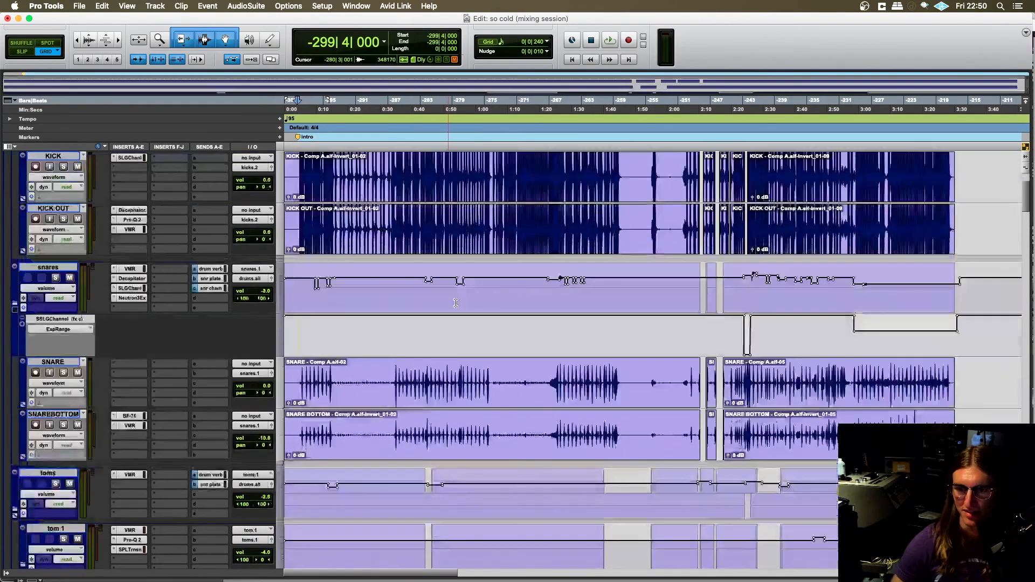
scroll(456, 303, "up", 6)
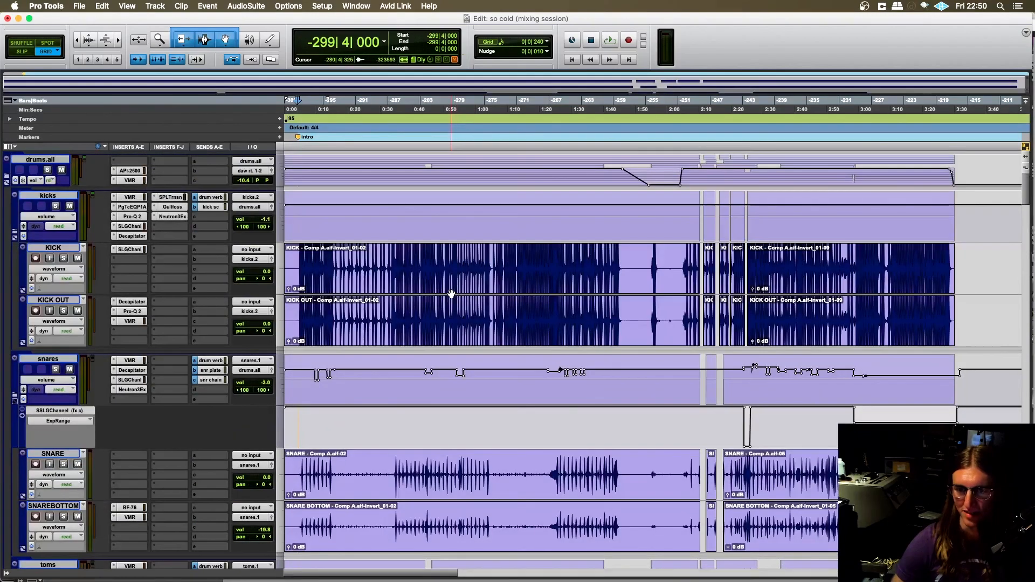
scroll(451, 294, "down", 10)
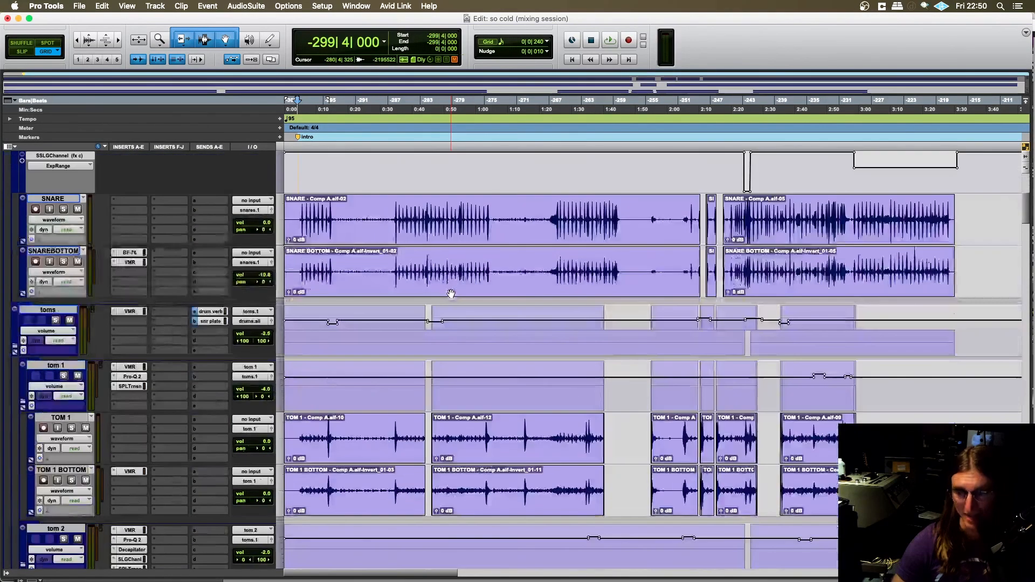
scroll(451, 294, "down", 6)
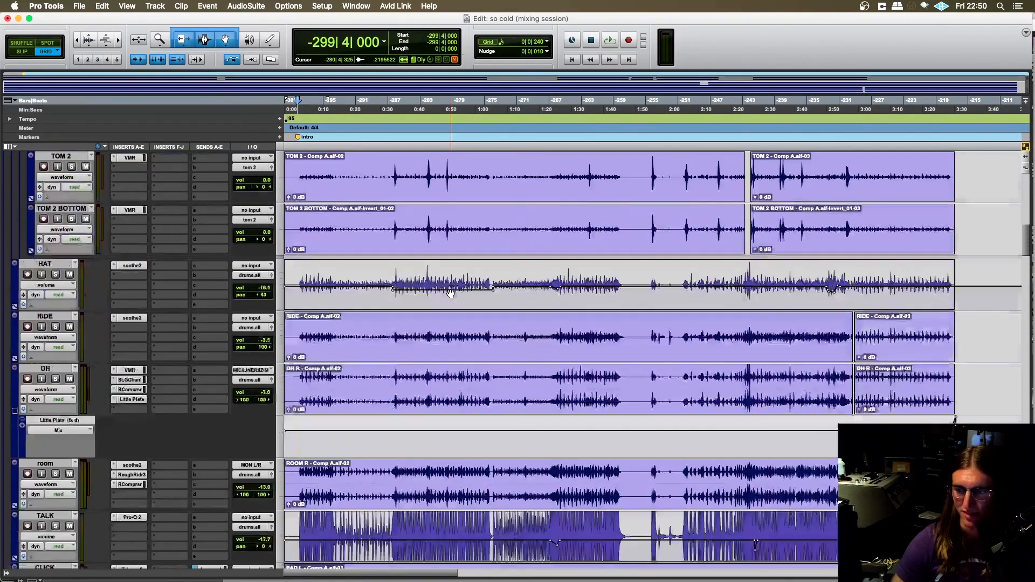
scroll(451, 294, "down", 5)
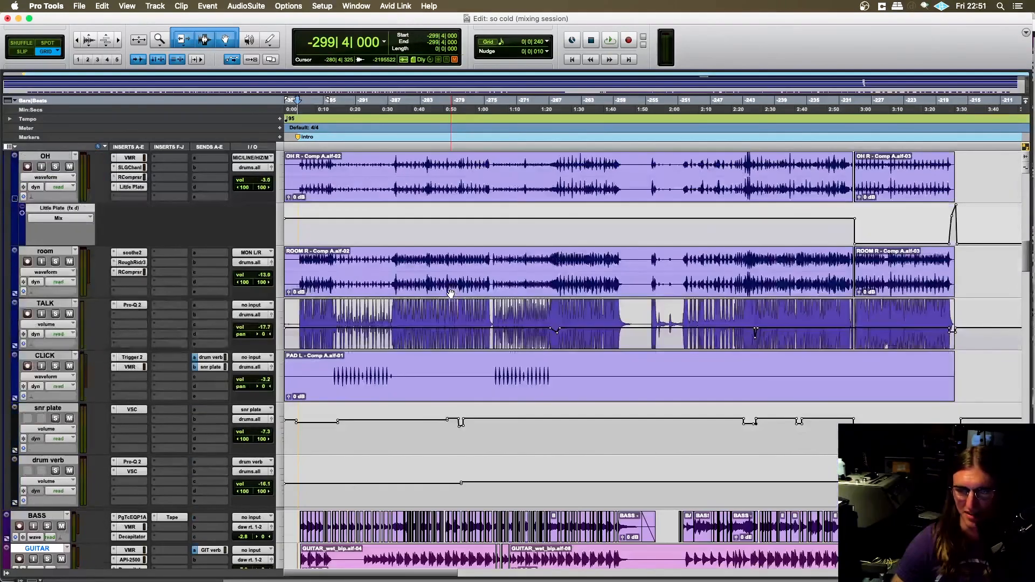
scroll(501, 361, "down", 3)
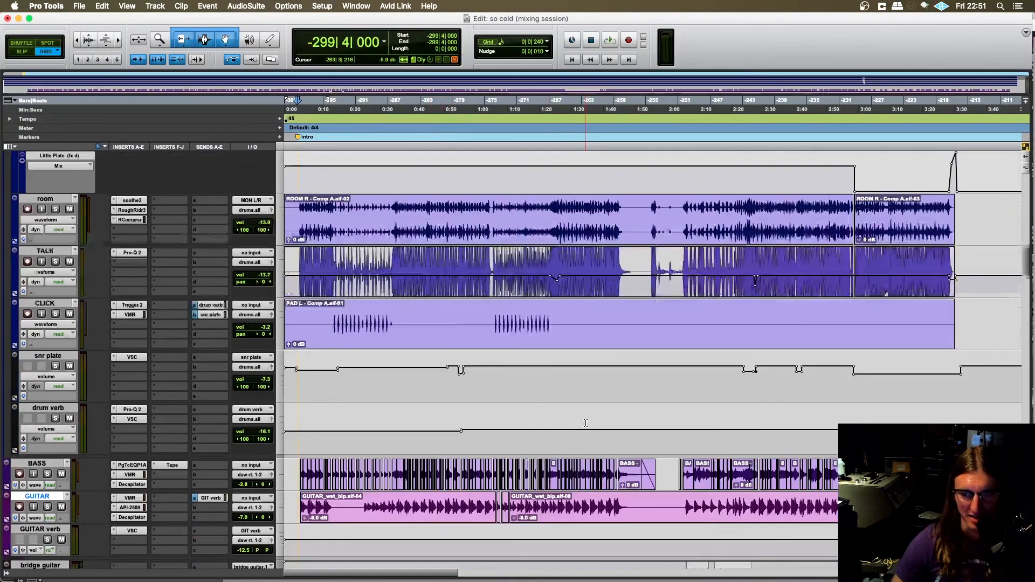
- Examine the instrument tracks below GUITAR, including the bridge guitar, chimes.all, chorus organ, clav and int folder tracks
scroll(558, 342, "down", 8)
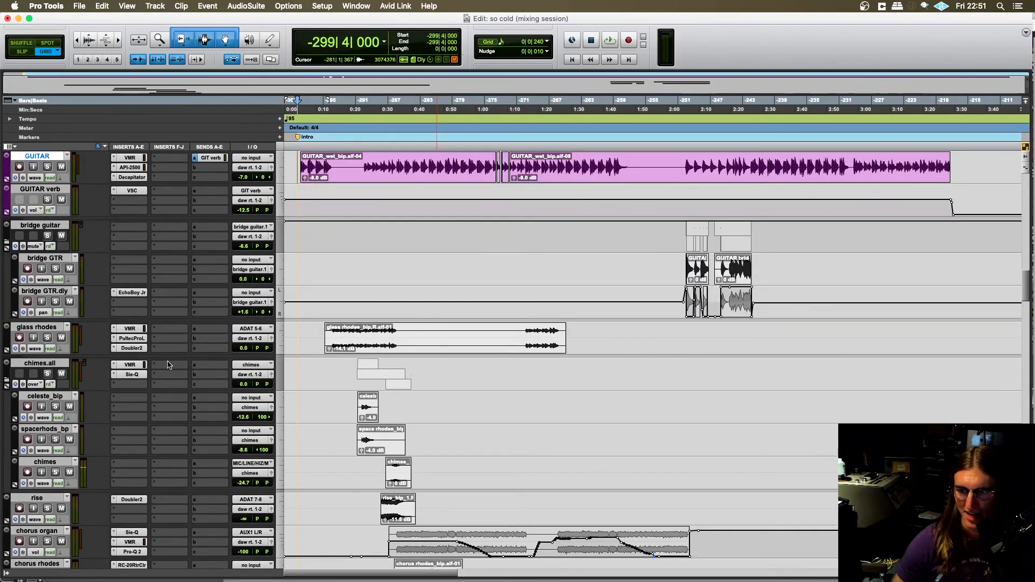
scroll(81, 358, "down", 2)
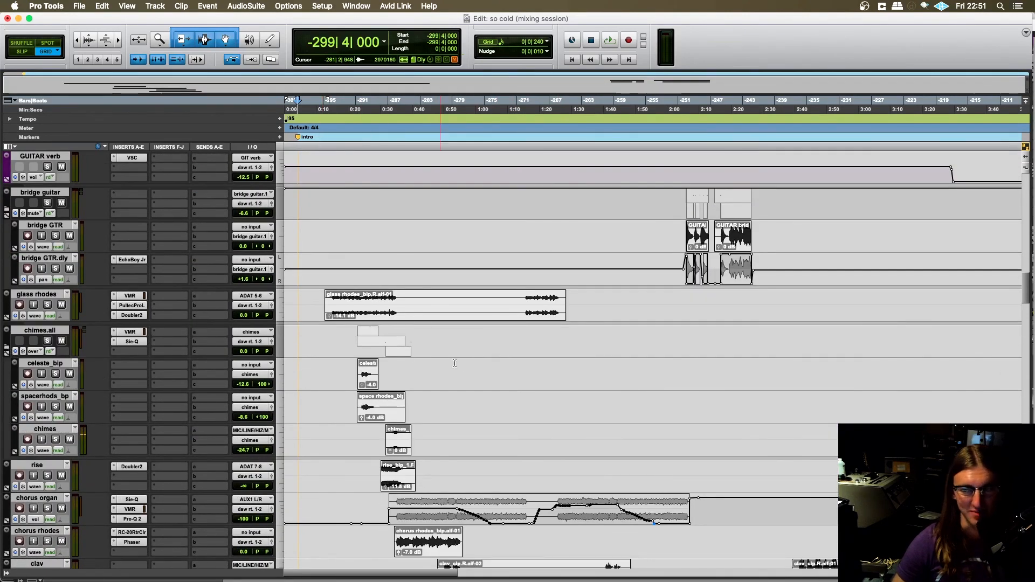
scroll(471, 363, "down", 6)
scroll(394, 369, "down", 3)
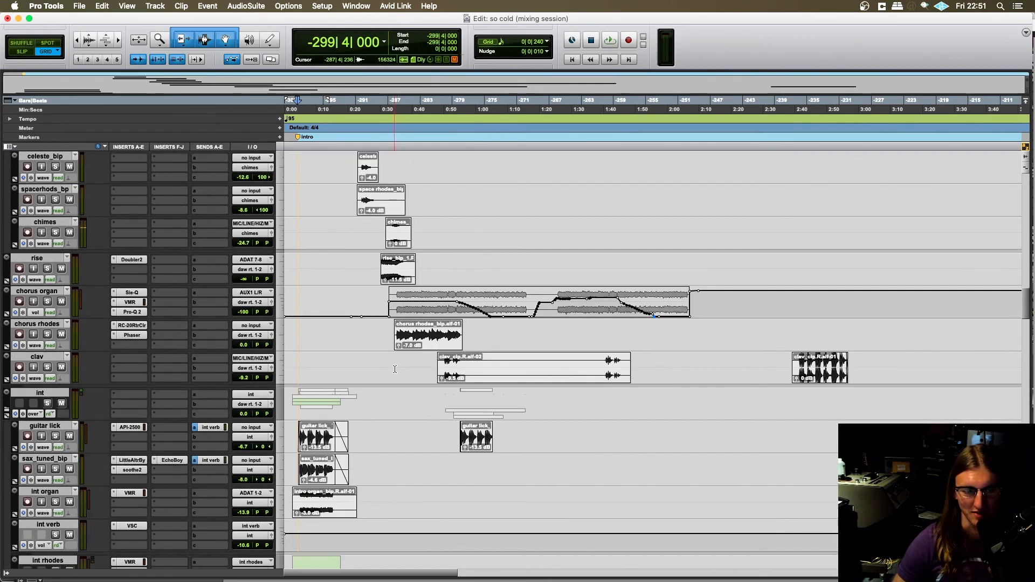
scroll(397, 361, "down", 2)
scroll(426, 323, "down", 2)
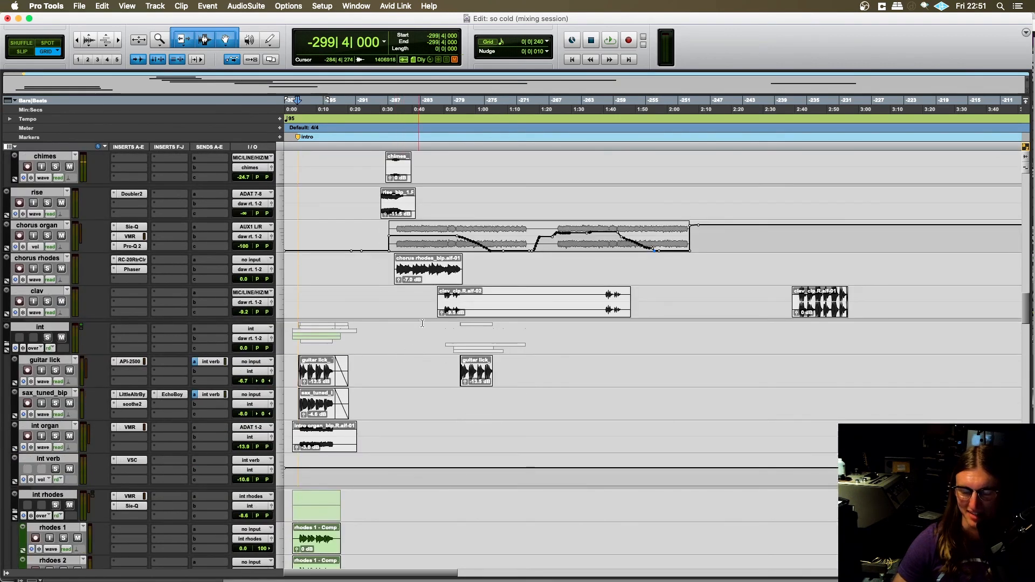
left_click(7, 343)
left_click(7, 343)
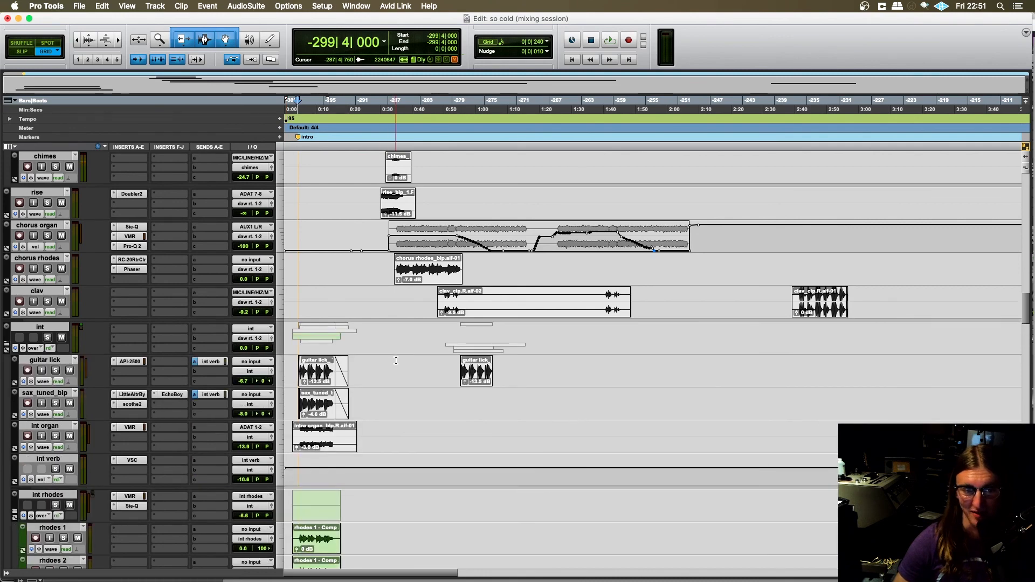
scroll(395, 360, "down", 6)
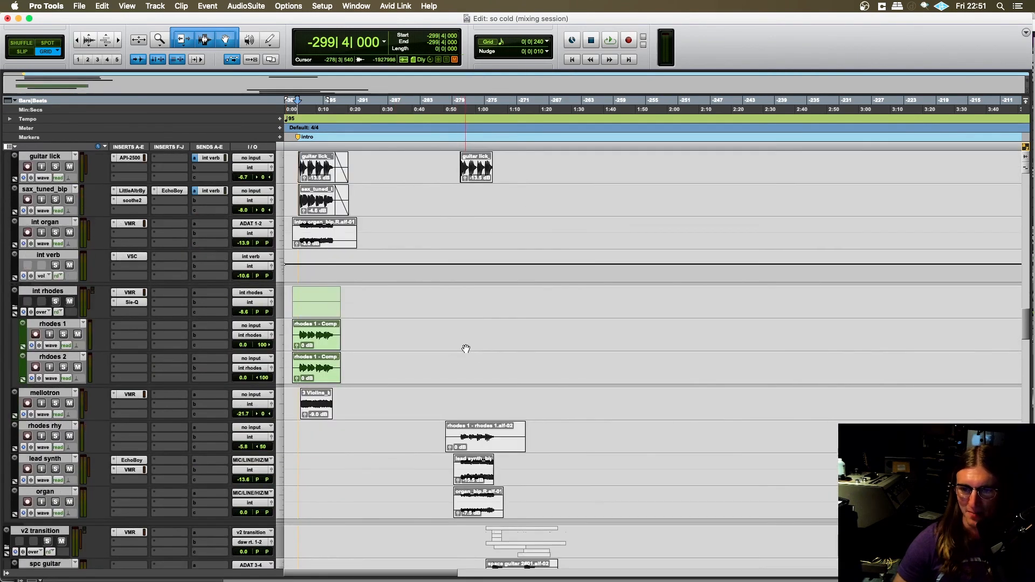
scroll(466, 349, "down", 3)
- Place the edit cursor at -286|3|480 on rhodes rhy and examine the v2 transition and funky strat tracks
left_click(400, 328)
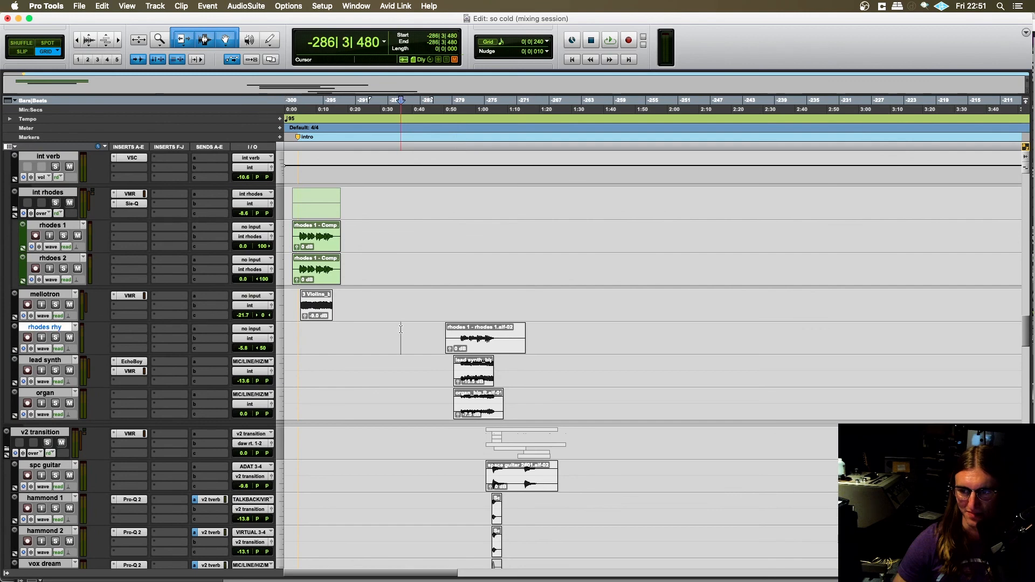
scroll(307, 371, "down", 2)
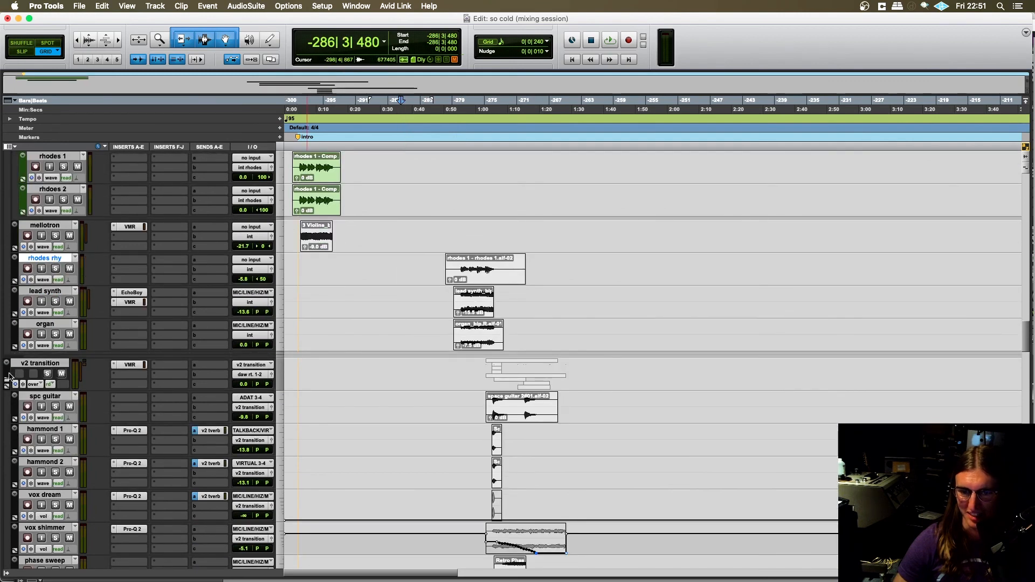
scroll(354, 338, "down", 1)
scroll(354, 338, "down", 3)
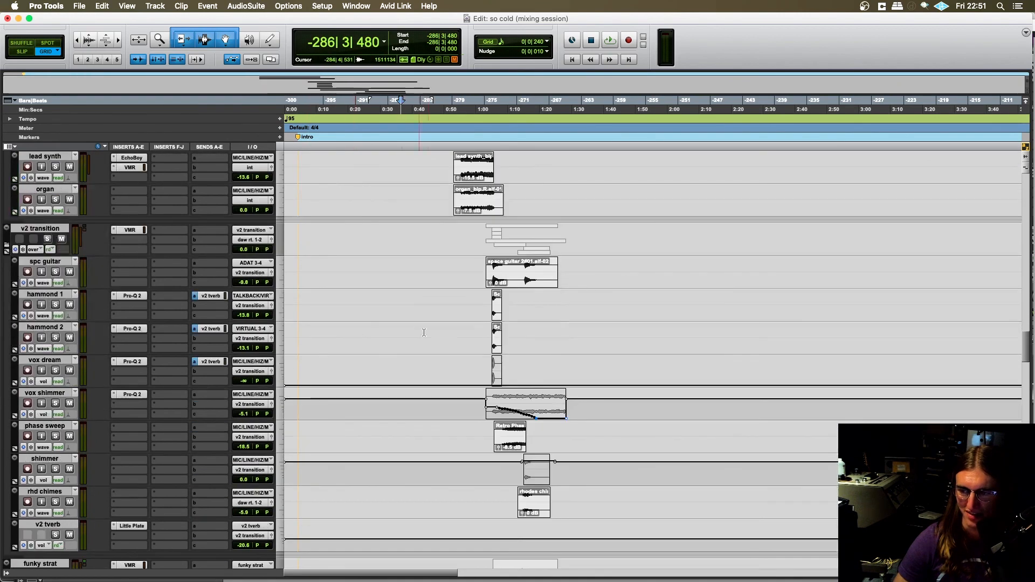
scroll(444, 312, "down", 3)
scroll(453, 316, "down", 10)
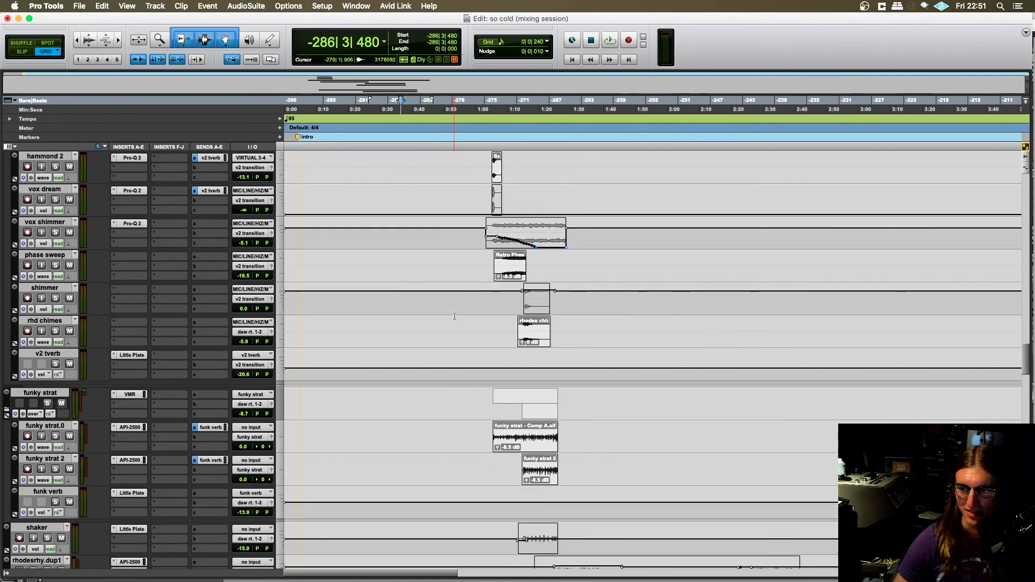
- Collapse the horns.all folder and view the tracks below it, from swell to c3 organ
scroll(453, 321, "down", 1)
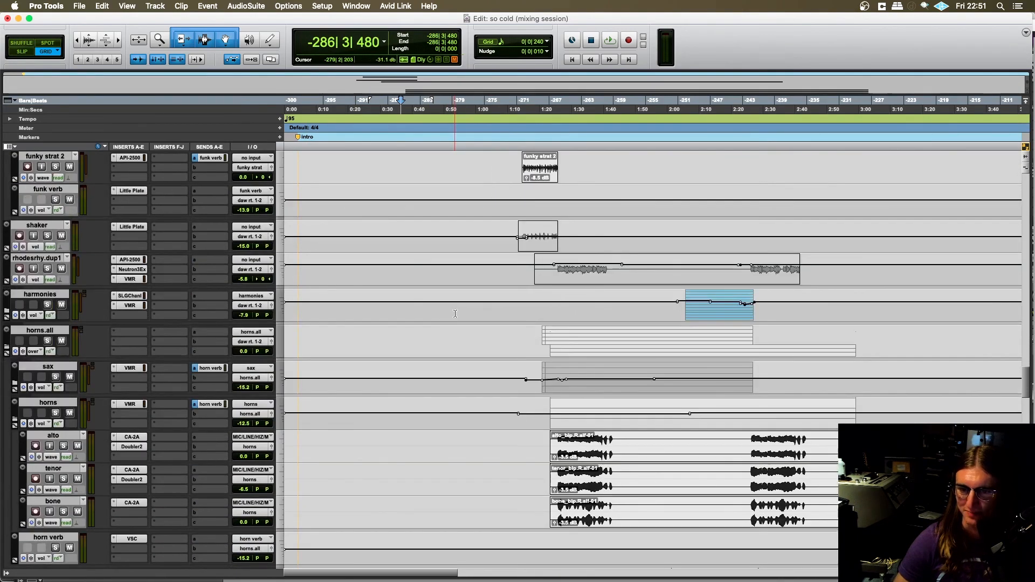
left_click(9, 350)
scroll(89, 349, "down", 1)
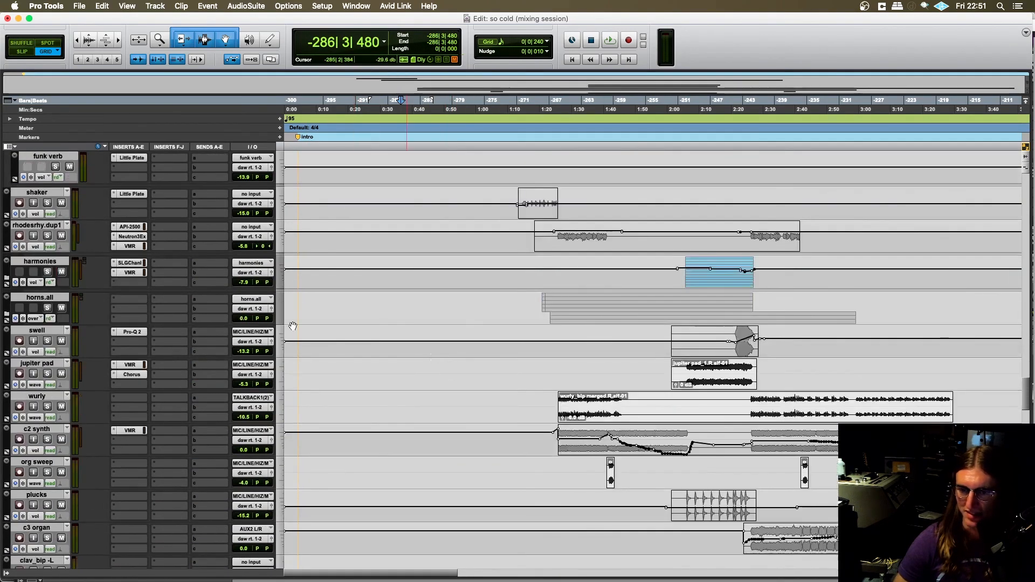
- Examine the tracks from the horns and synths through the vocal.all folder down to the gang vocals and congas_bip
scroll(479, 344, "down", 13)
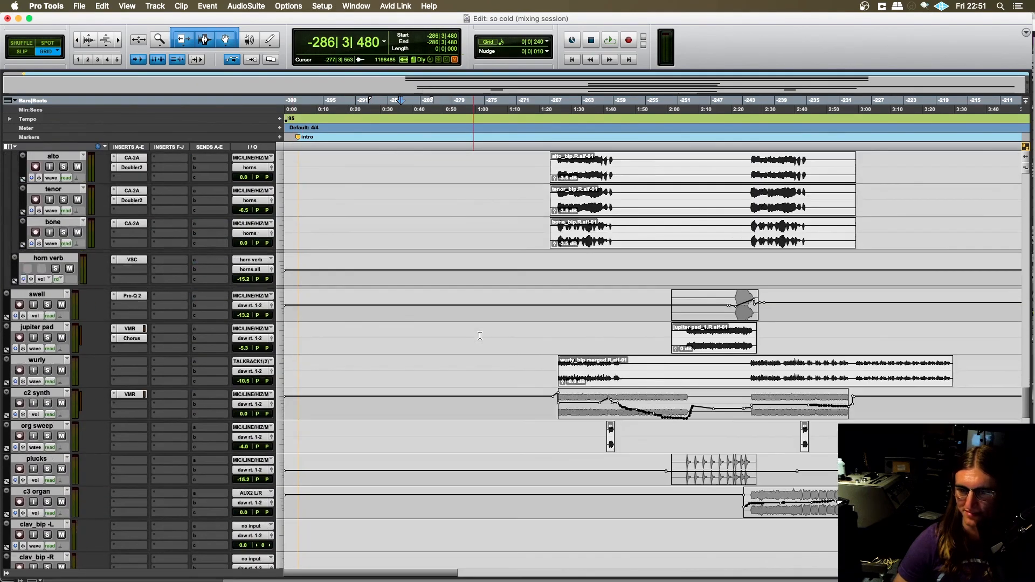
scroll(479, 344, "down", 20)
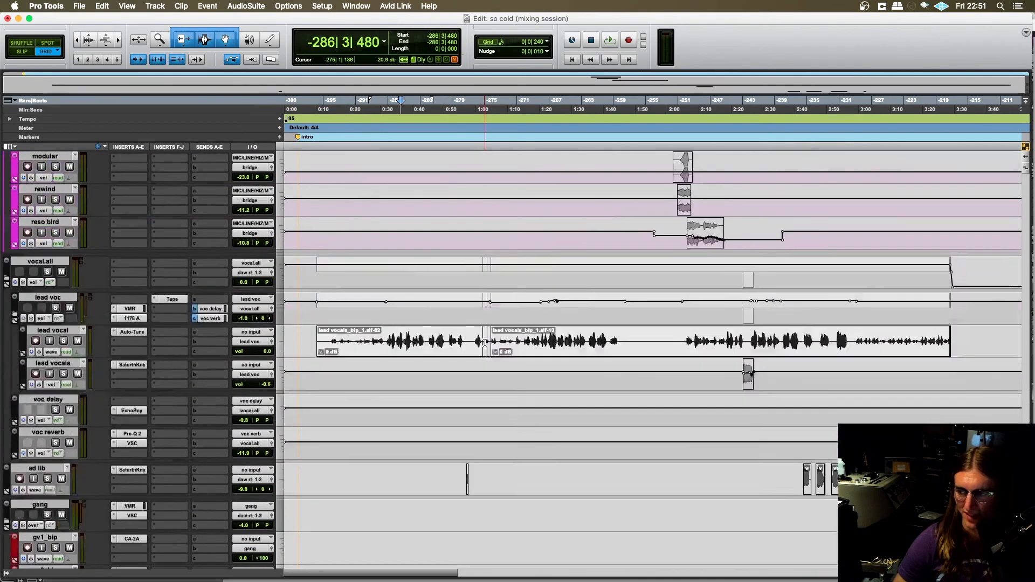
scroll(485, 339, "up", 10)
scroll(484, 339, "down", 20)
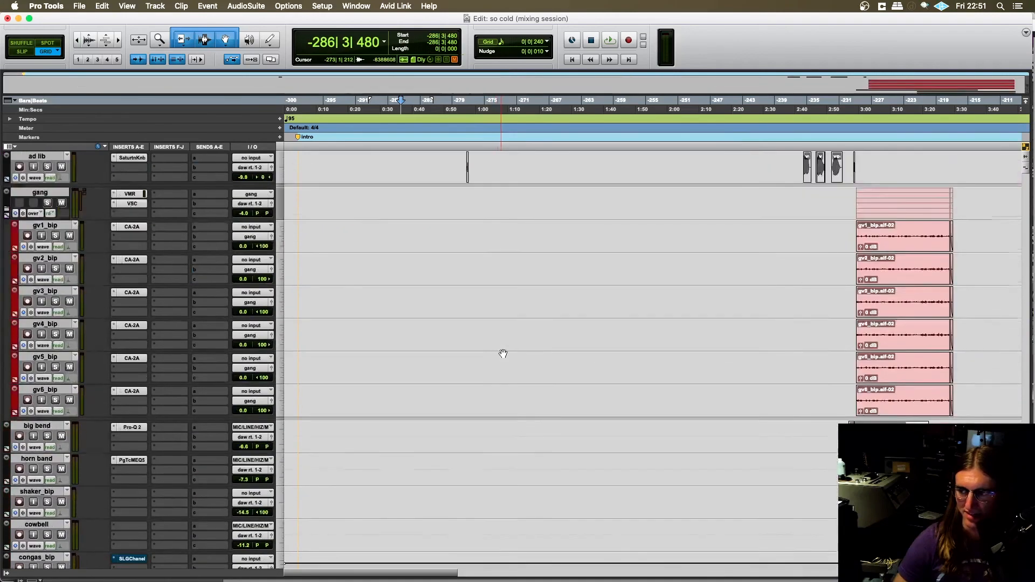
- Turn on the display of track numbers beside the track names
left_click(127, 5)
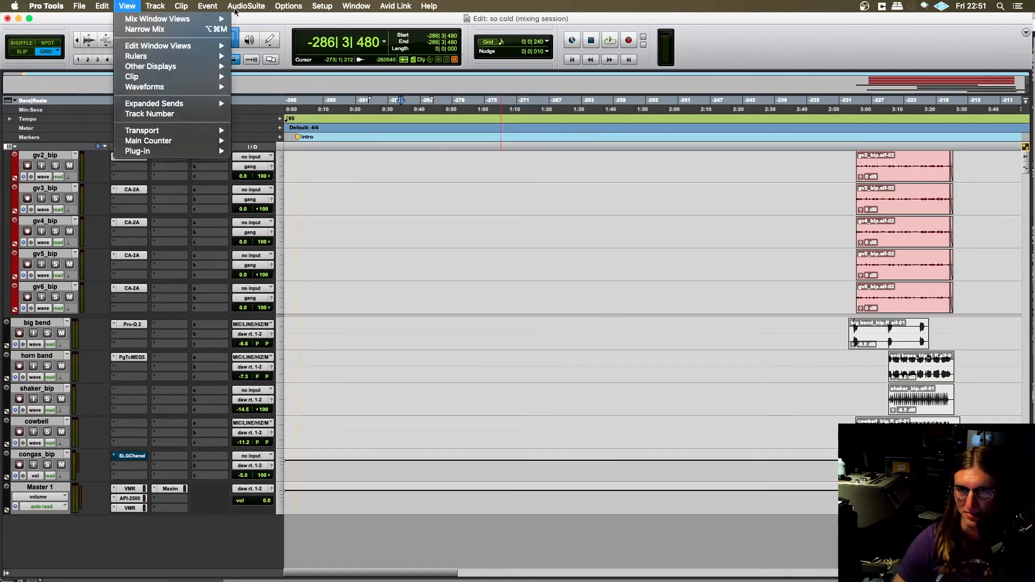
left_click(127, 6)
left_click(127, 6)
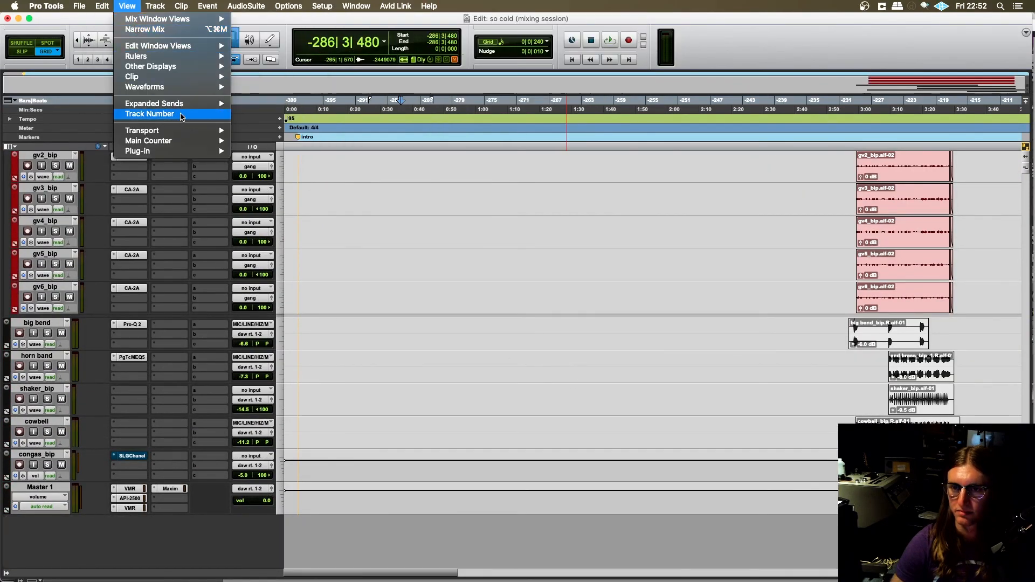
left_click(149, 114)
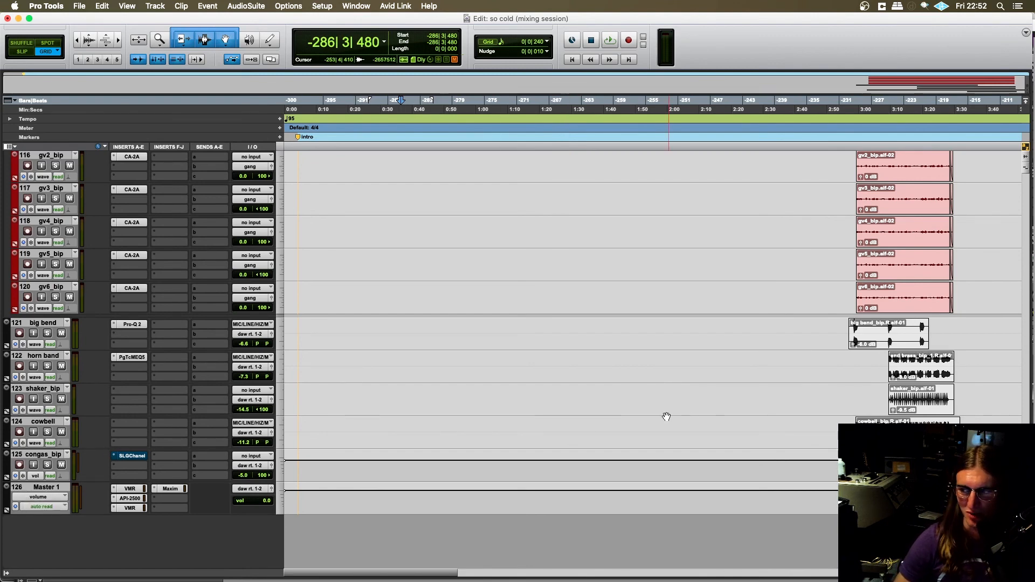
- Zoom the timeline out horizontally until the ruler reaches about 7:30
key("t")
key("t")
key("t")
key("t")
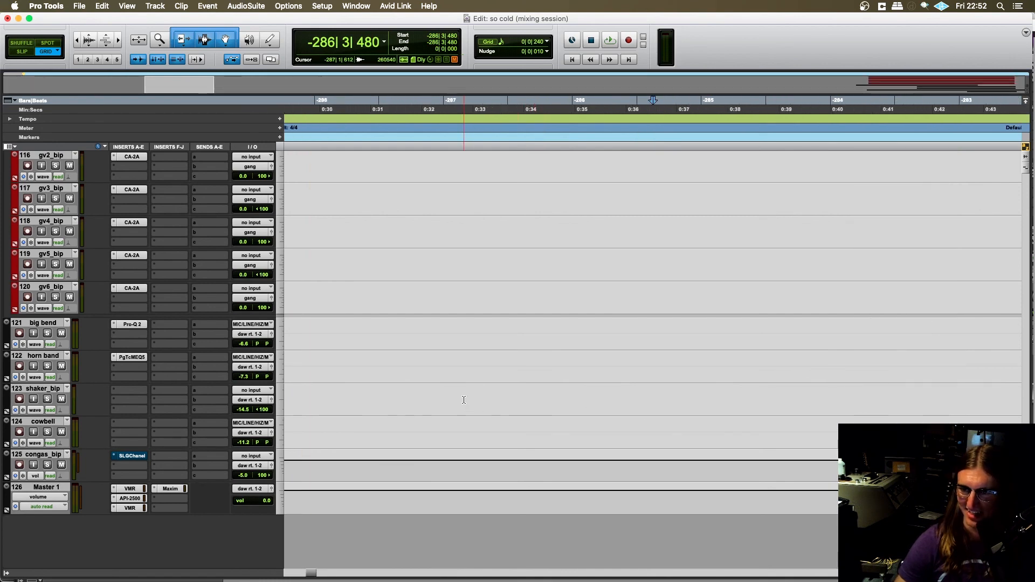
key("r")
key("r")
key("r")
key("r")
key("r")
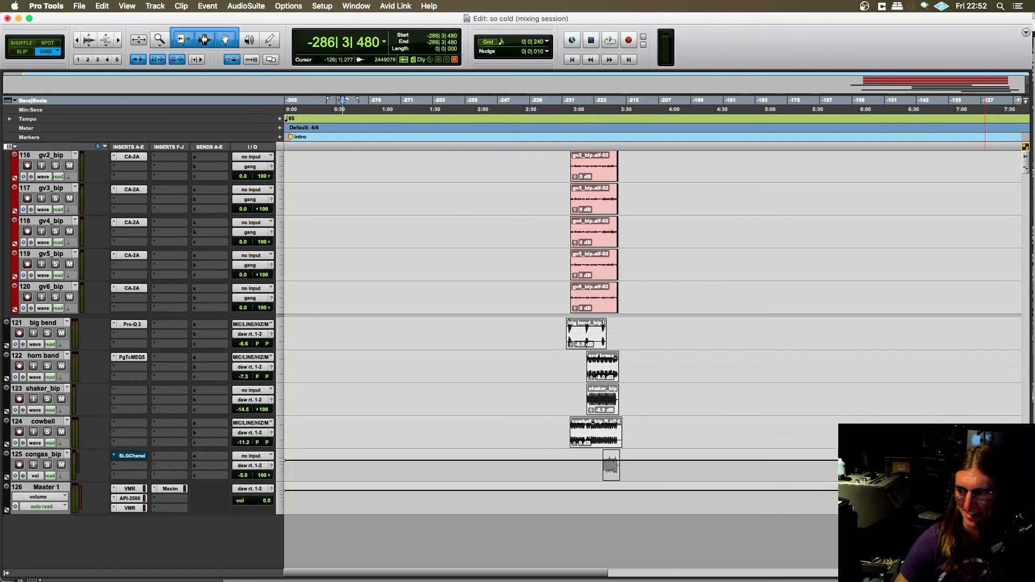
- Enlarge the track heights and examine the numbered tracks from lead vocals and gang down to Master 1
scroll(984, 501, "up", 15)
scroll(312, 428, "down", 15)
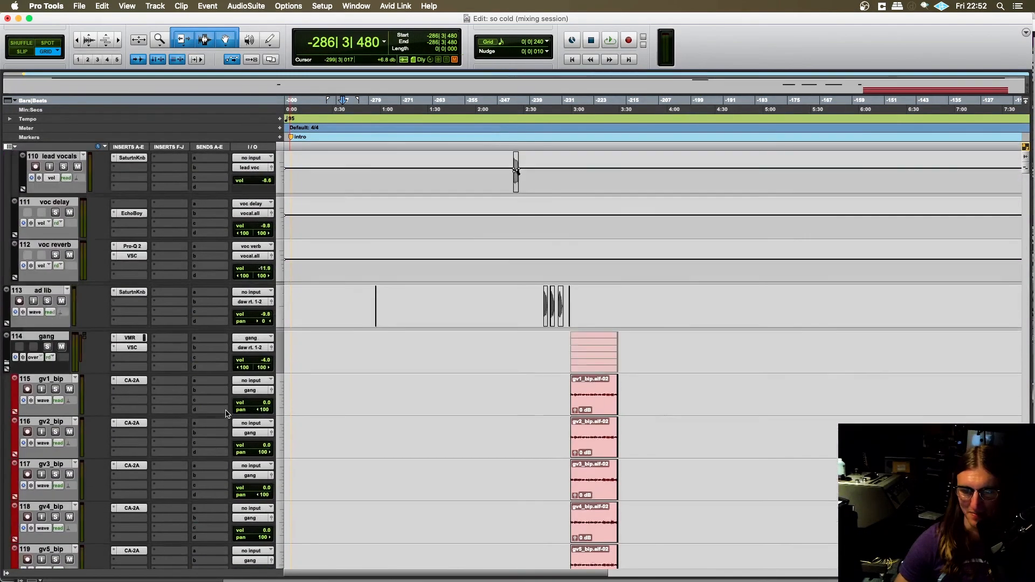
scroll(312, 428, "down", 3)
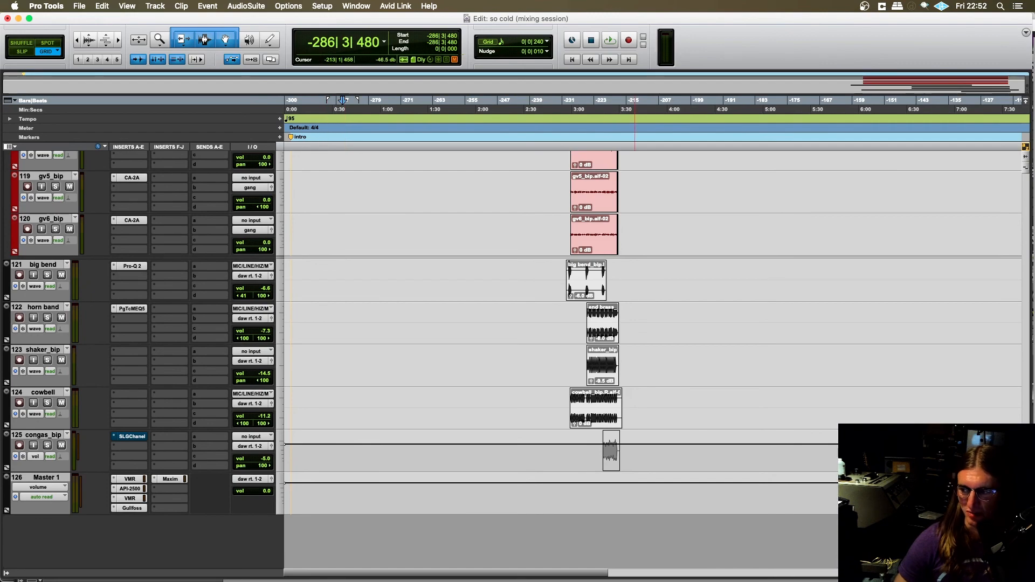
scroll(635, 432, "up", 15)
scroll(491, 453, "down", 15)
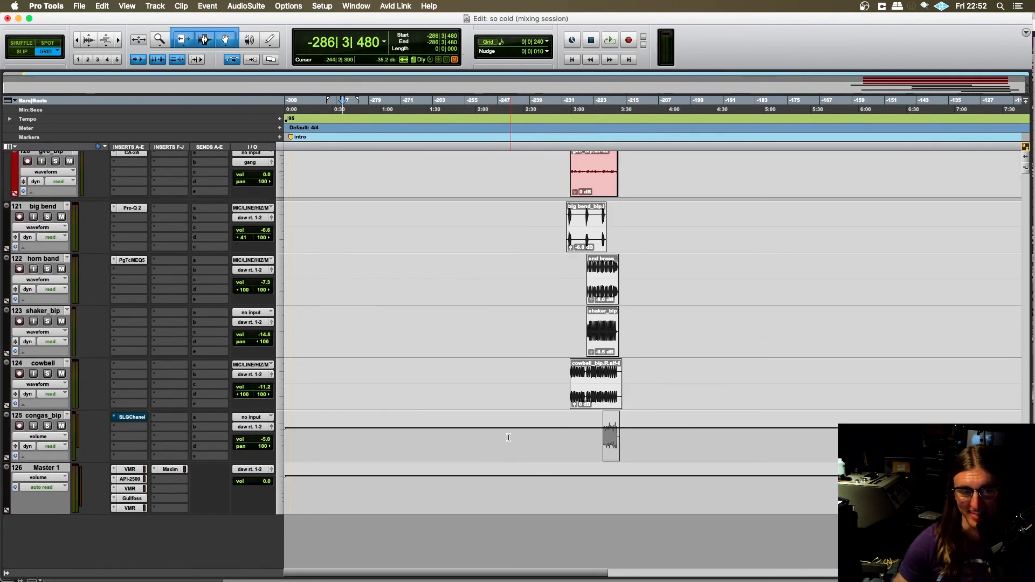
scroll(180, 326, "up", 1)
scroll(181, 326, "down", 1)
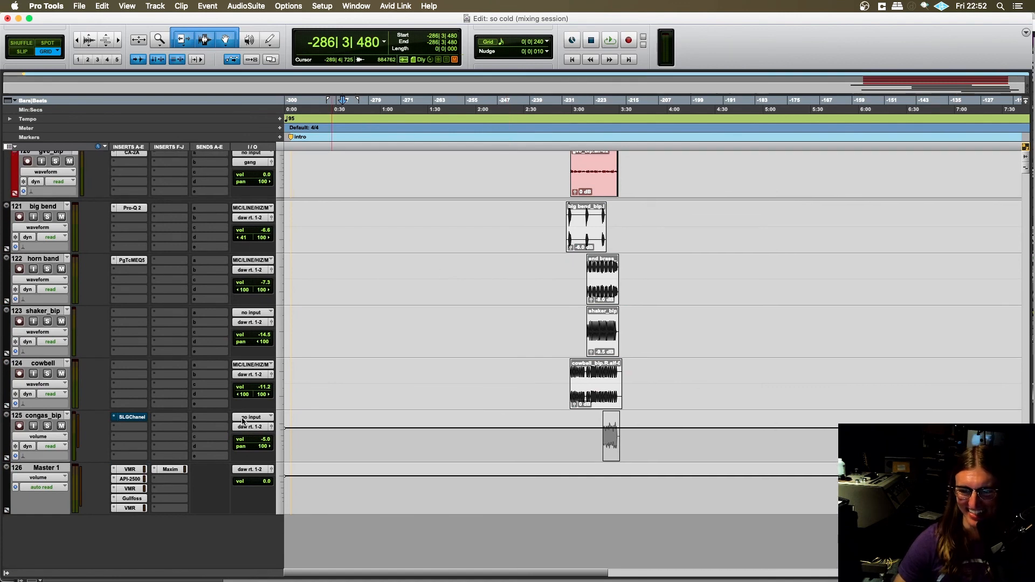